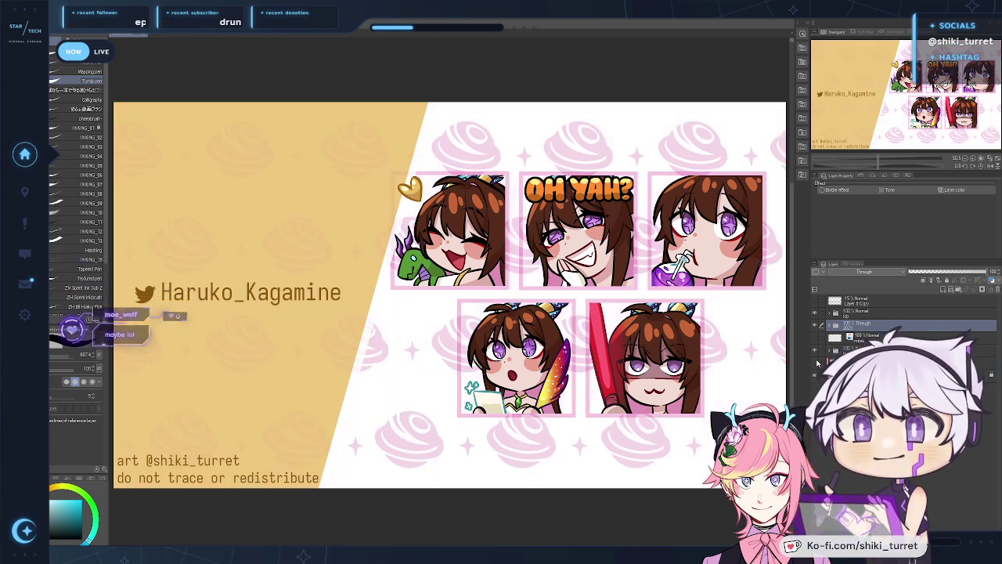
Step: Hide the folder holding the gold and patterned background behind the emotes
left_click(816, 352)
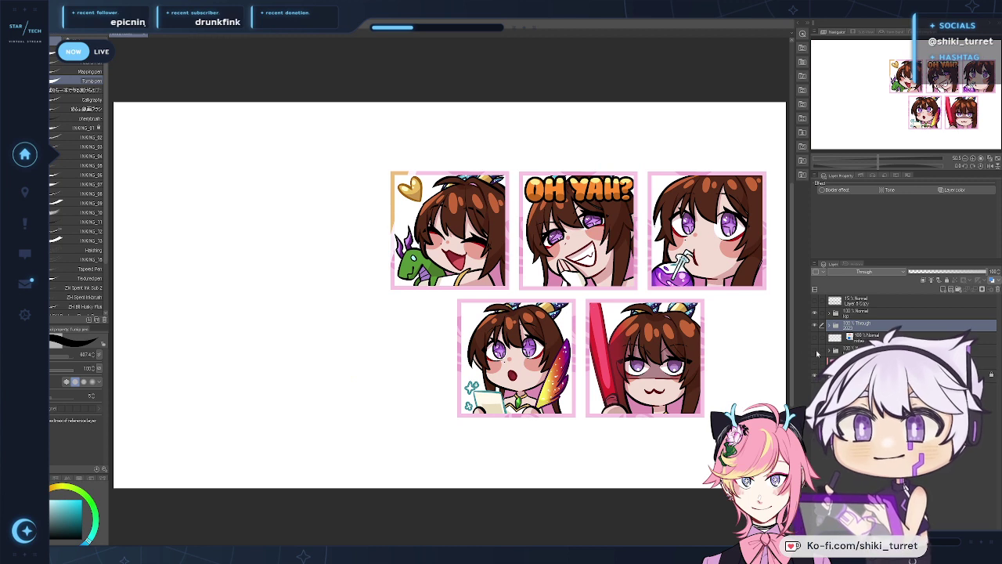
key("x")
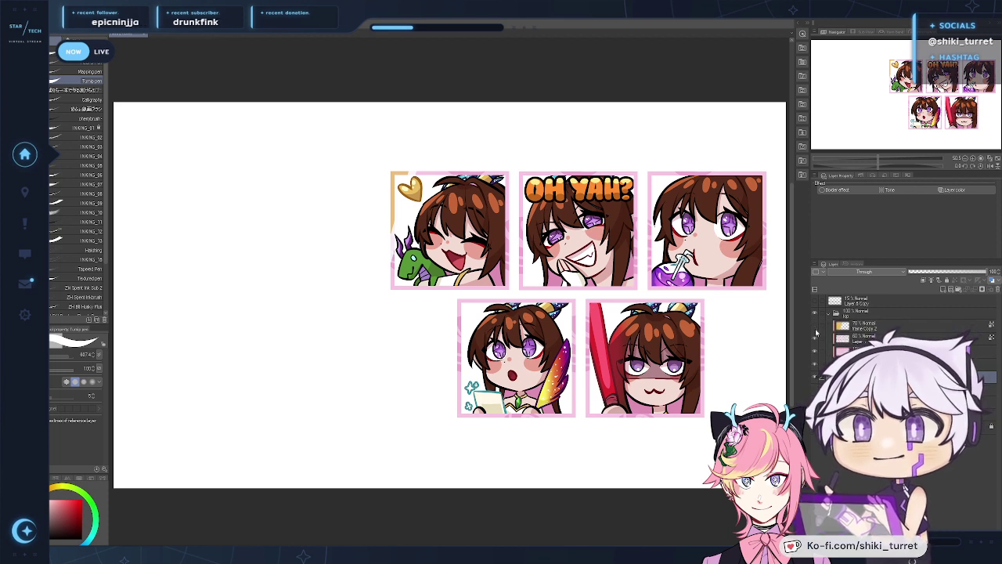
Step: Merge the frame colour layers into a single layer and hide it so the emote frames are plain grey
left_click(815, 336)
left_click(815, 336)
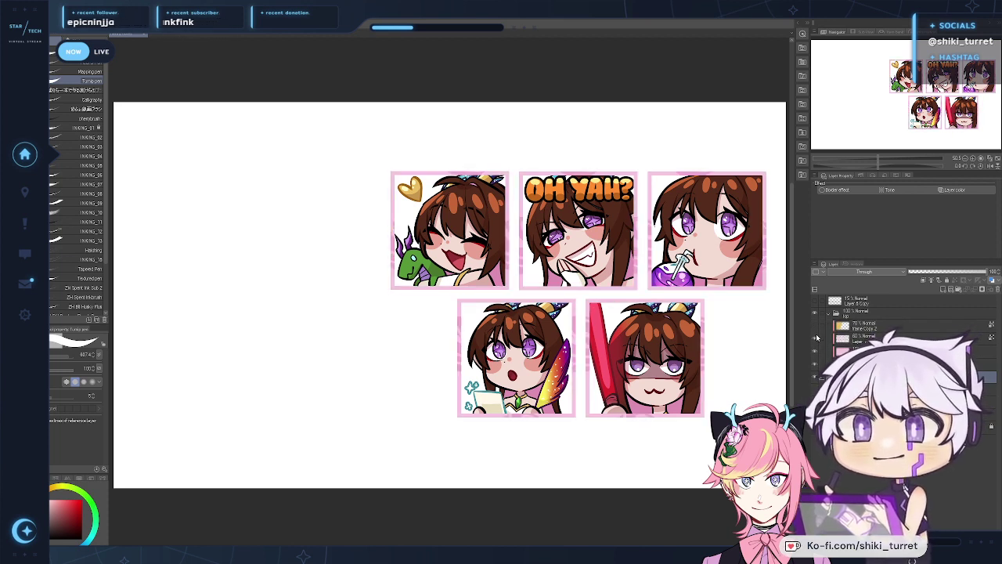
left_click(885, 324)
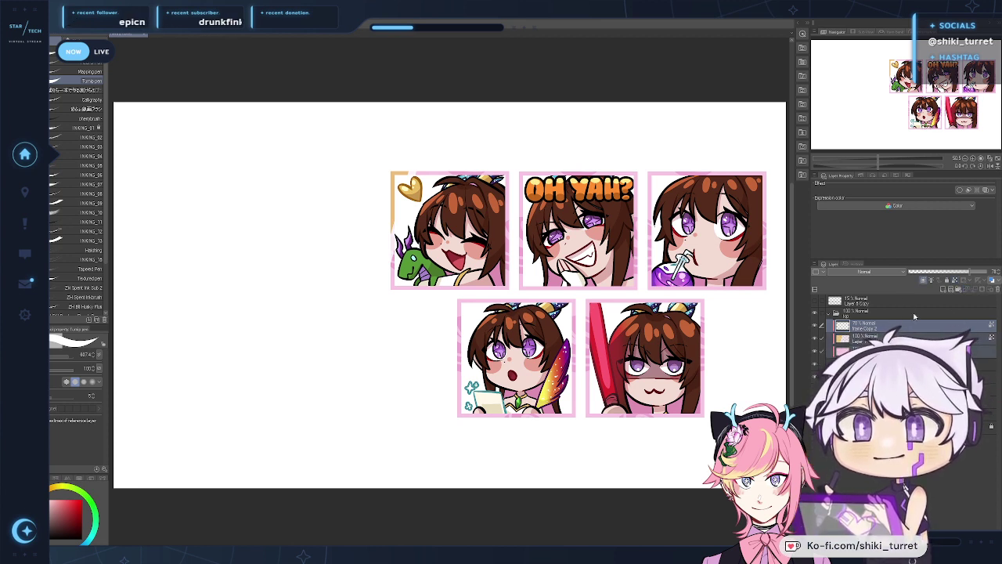
key("shift+alt+e")
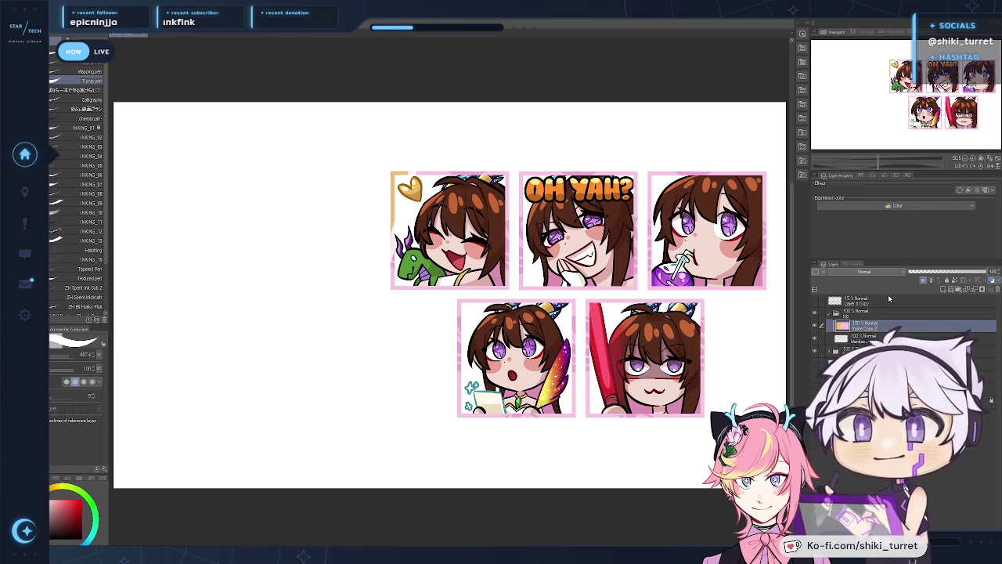
left_click(815, 325)
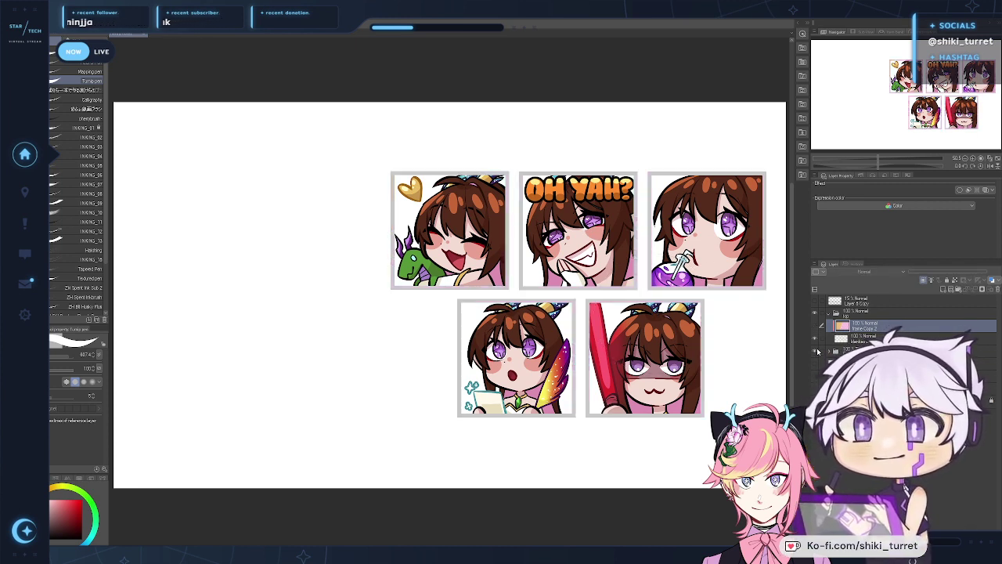
Step: Add a new layer beneath the emotes and fill the whole canvas with medium grey
left_click(859, 348)
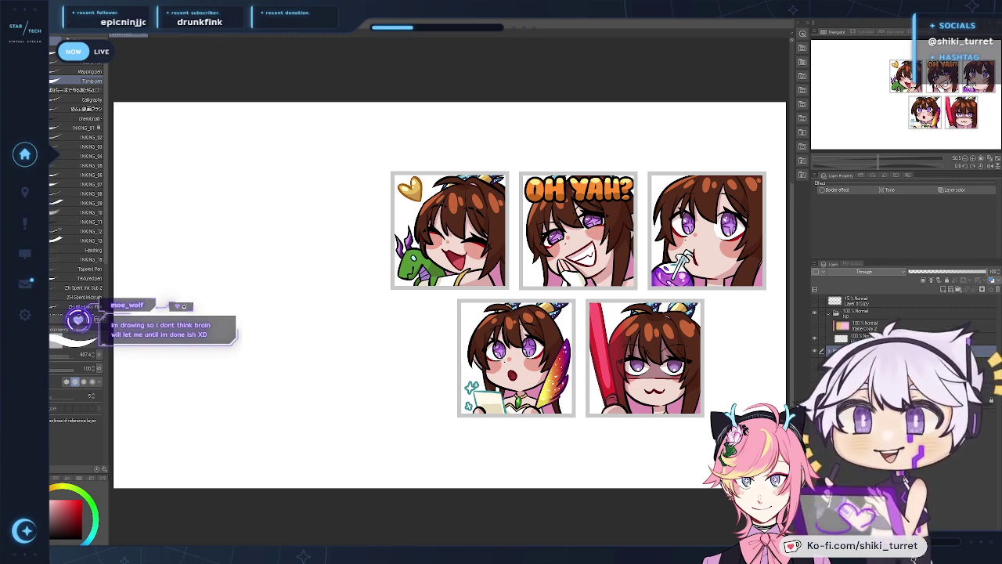
left_click_drag(561, 385, 556, 372)
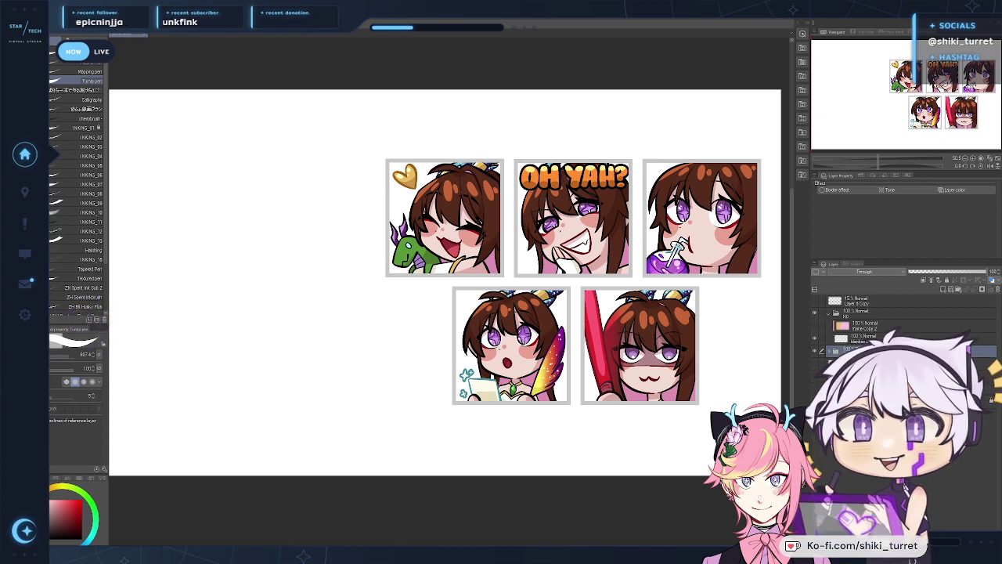
left_click(971, 400)
left_click(943, 290)
key("g")
key("g")
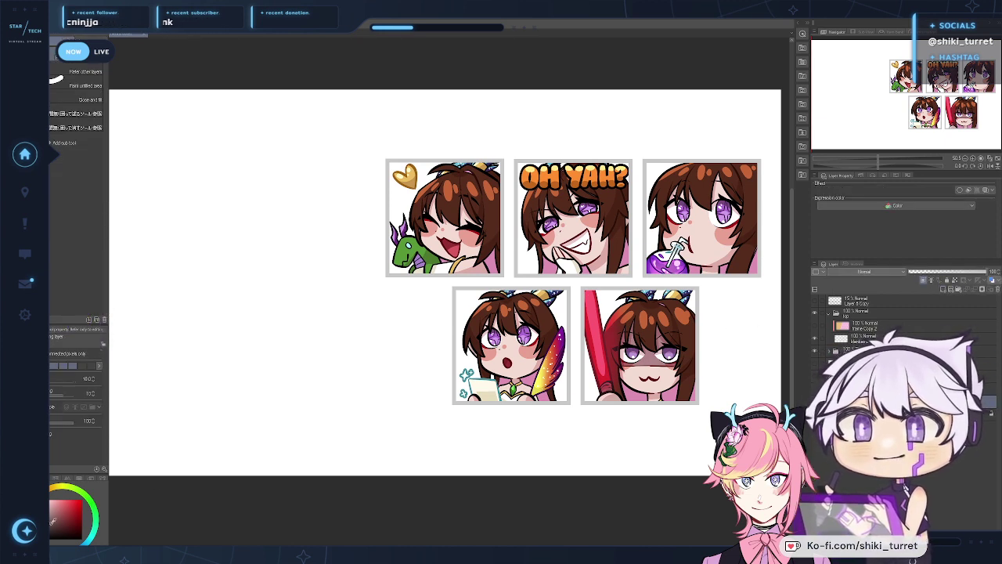
key("b")
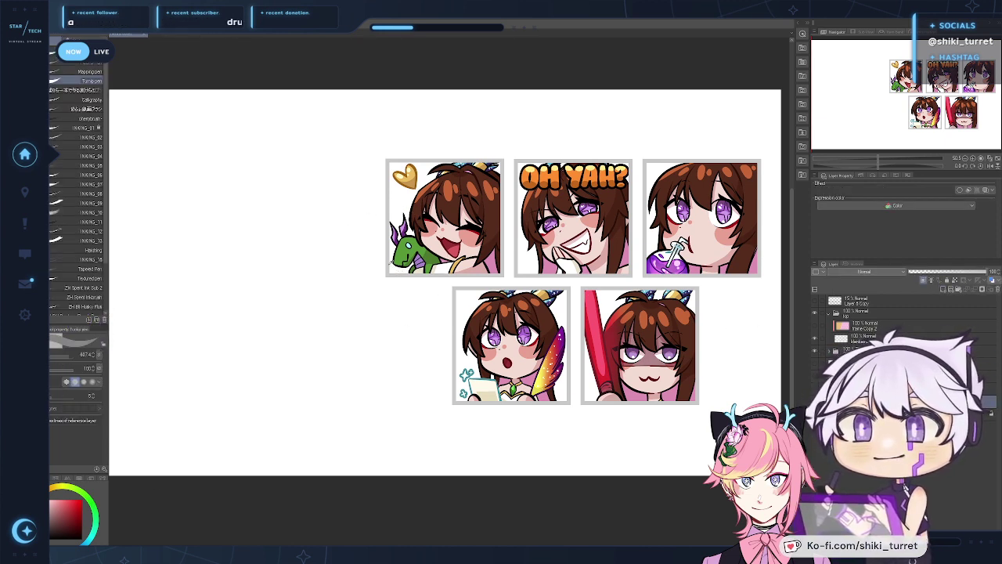
key("g")
left_click(613, 413)
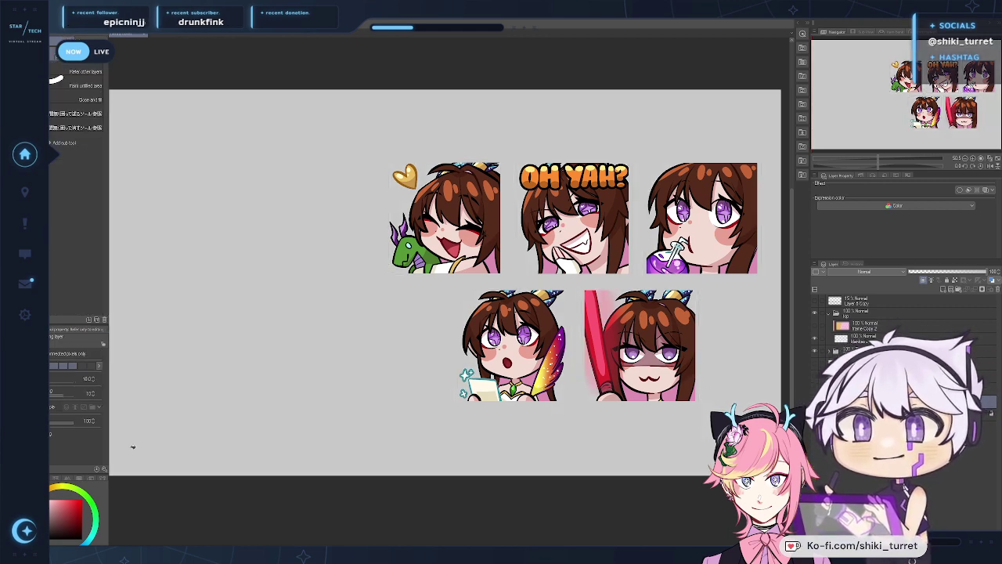
left_click(230, 400)
Step: Show the handwritten notes layer, turn off its blue layer colour and clear all its labels
left_click_drag(487, 421, 464, 416)
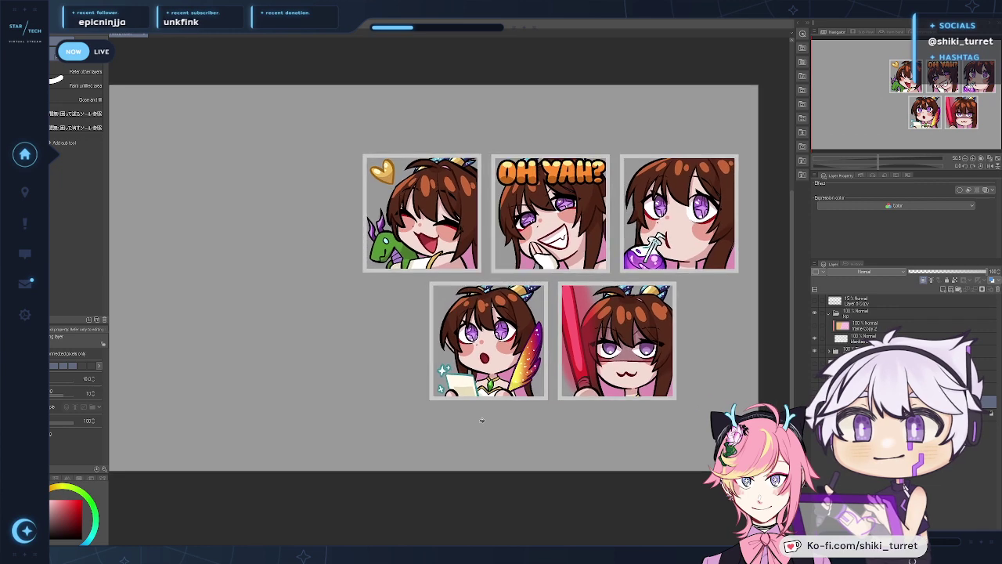
left_click(565, 384, "ctrl")
left_click_drag(565, 384, 515, 435)
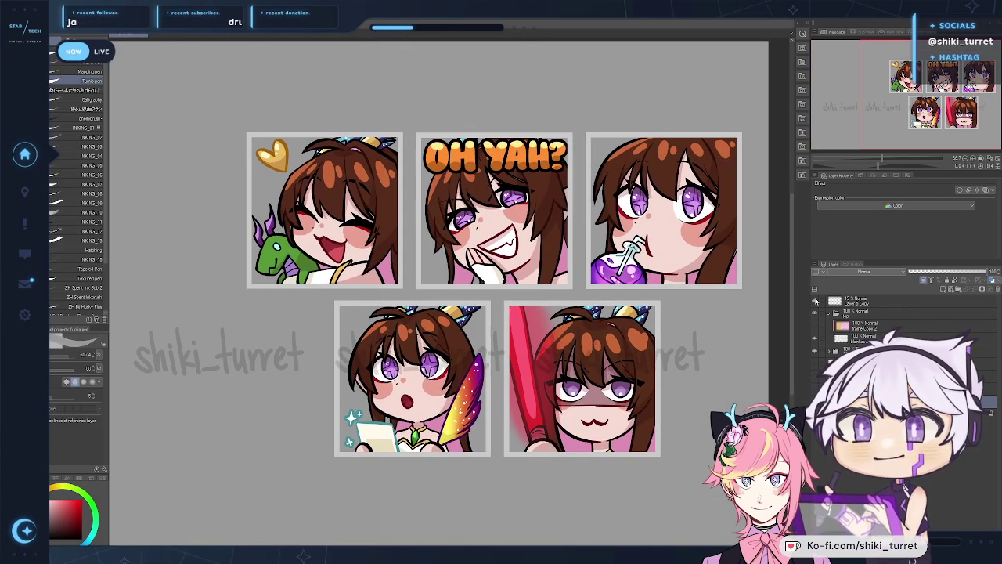
left_click(899, 350)
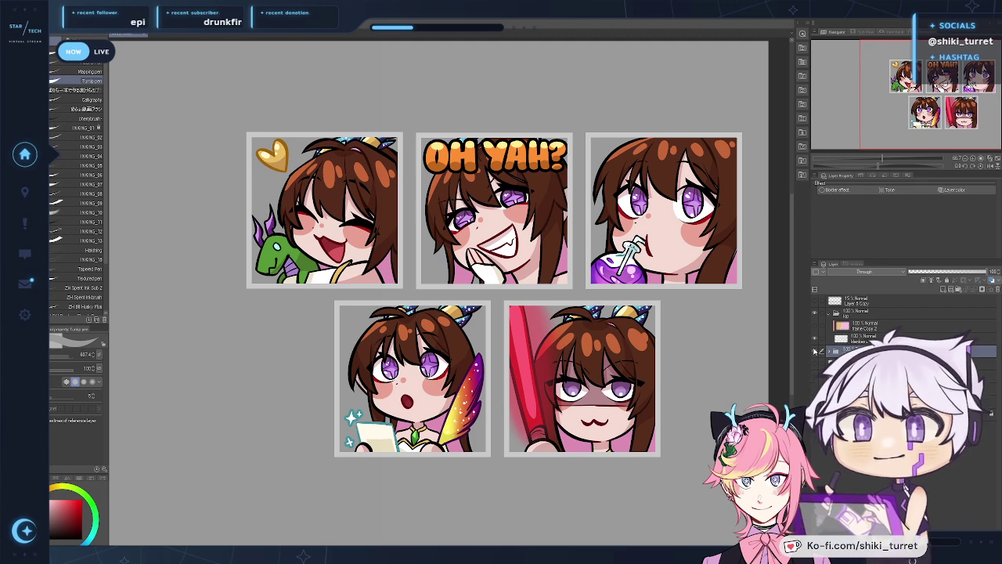
left_click(815, 351)
left_click(818, 352)
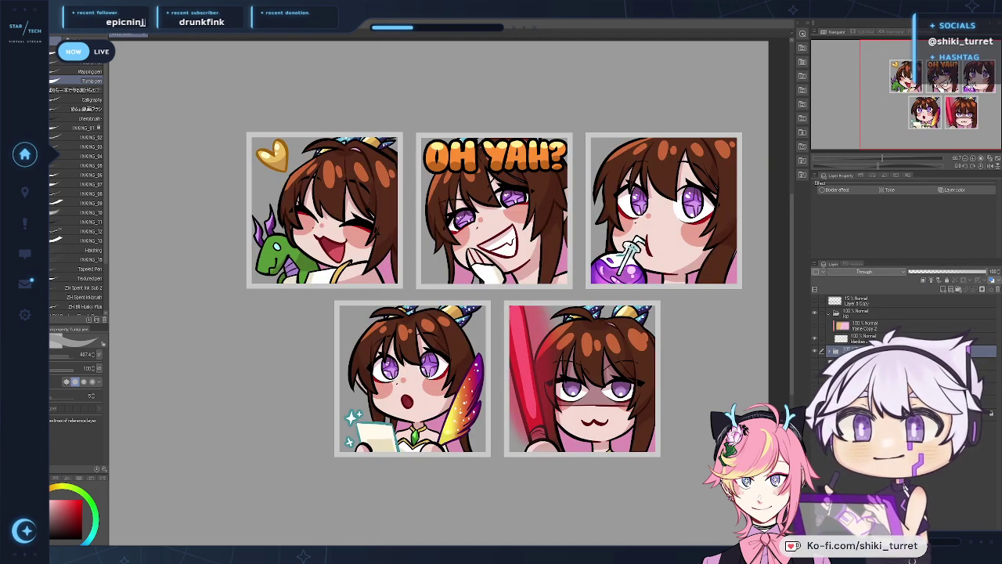
left_click(817, 364)
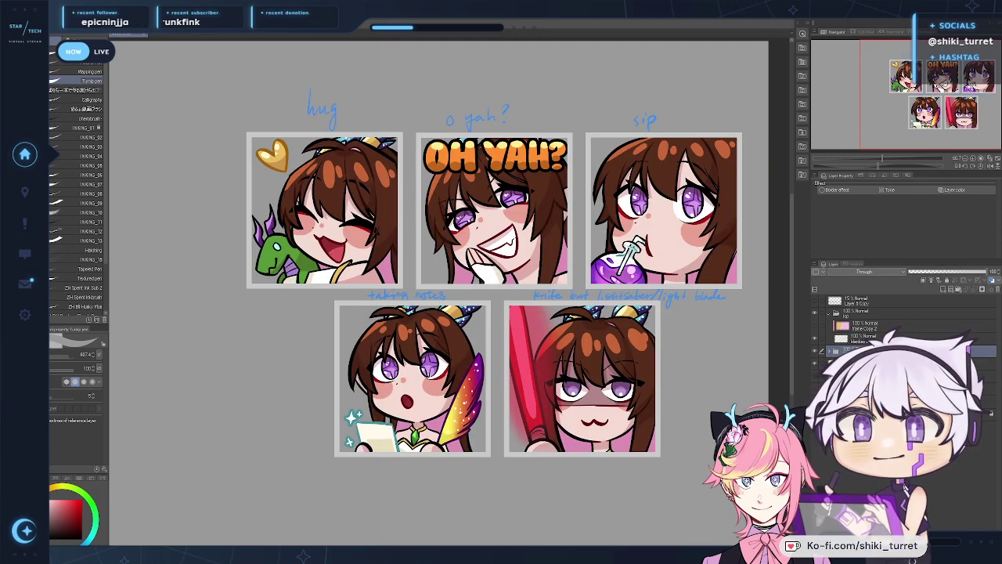
left_click(869, 363)
left_click(992, 280)
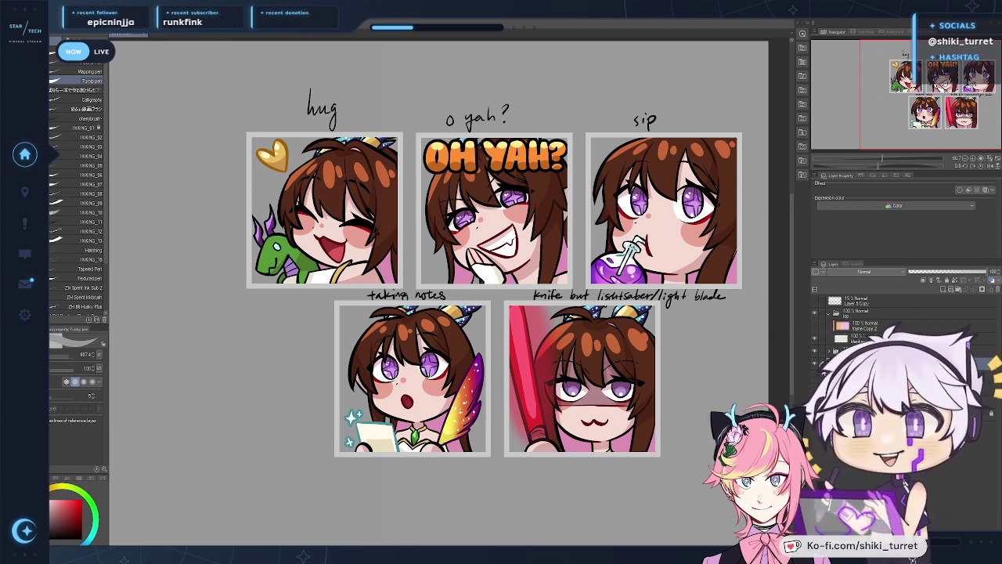
key("Delete")
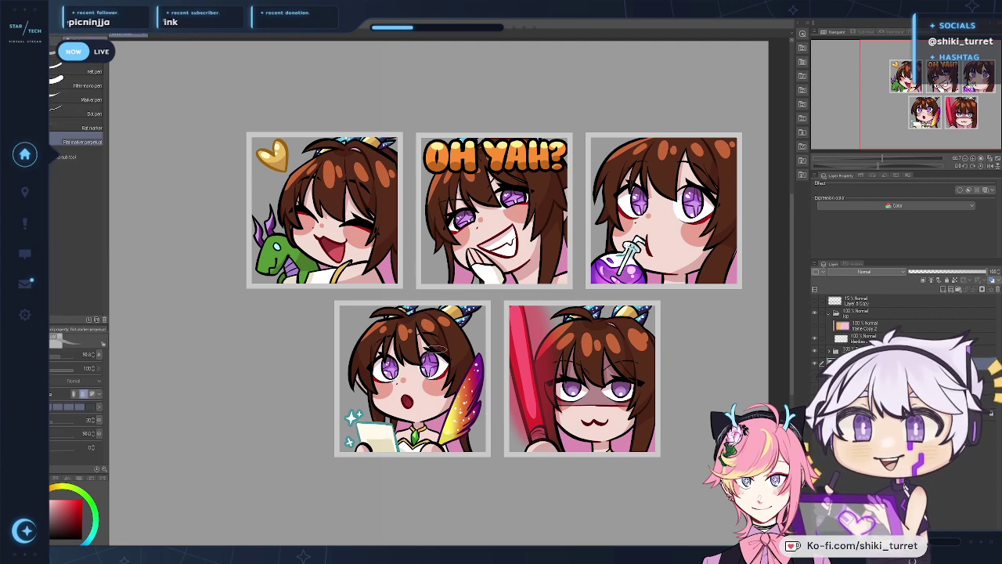
key("period")
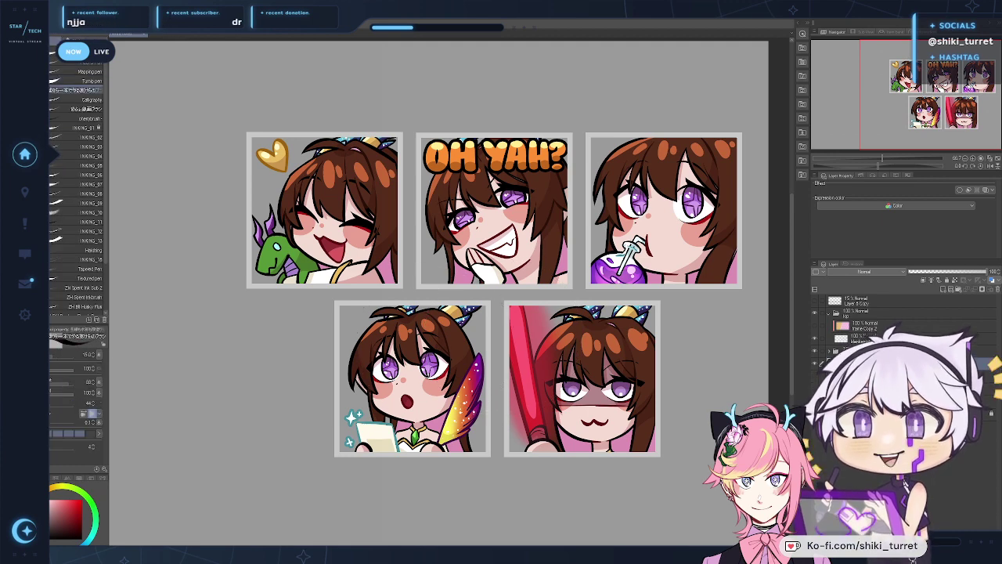
left_click_drag(394, 241, 419, 265)
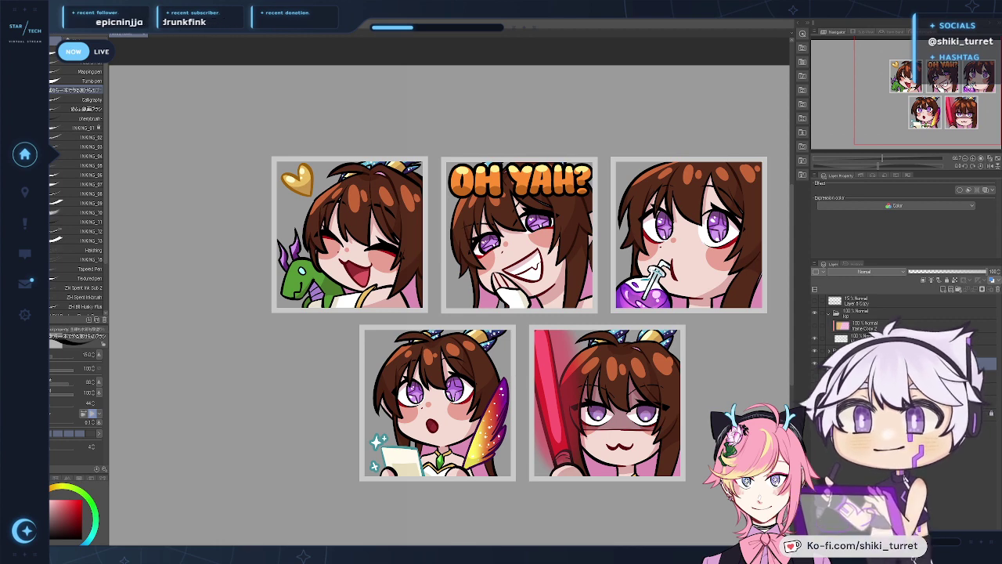
left_click_drag(531, 329, 526, 320)
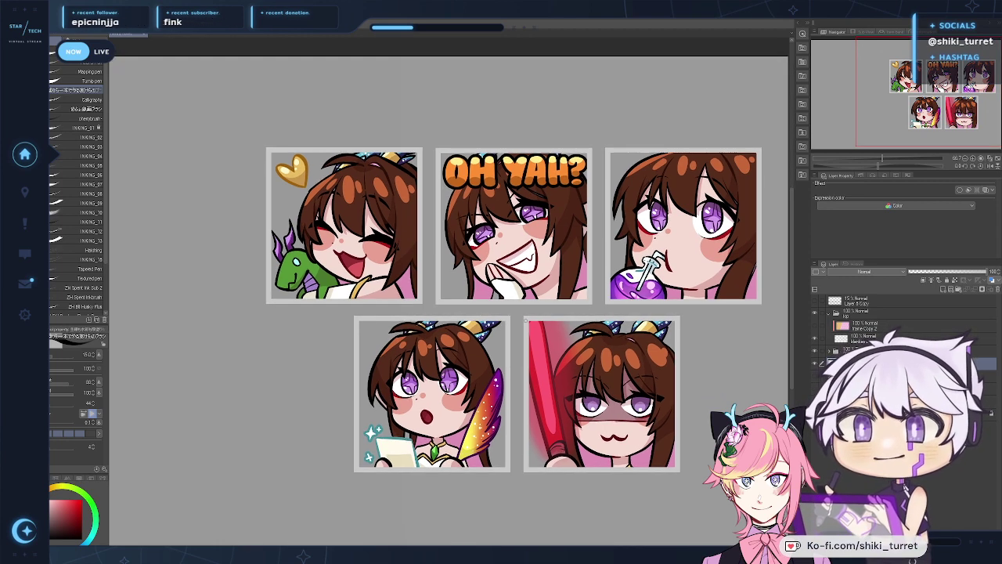
left_click_drag(320, 124, 320, 126)
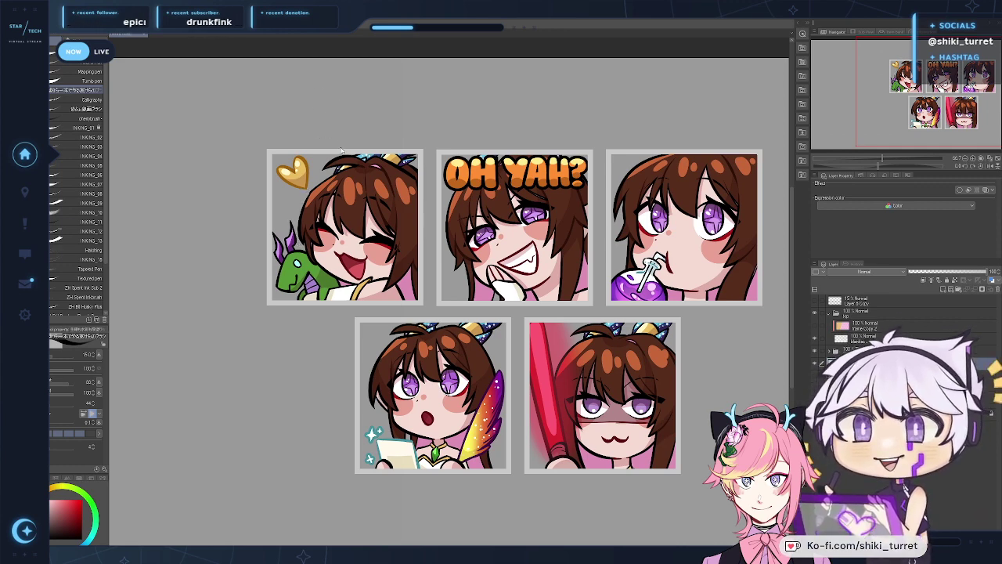
mouse_move(350, 135)
left_mouse_down()
mouse_move(389, 138)
mouse_move(345, 136)
mouse_move(329, 150)
mouse_move(335, 142)
left_mouse_up()
left_click_drag(338, 136, 344, 149)
left_click_drag(346, 142, 359, 152)
left_click_drag(360, 150, 367, 152)
left_click_drag(361, 144, 370, 143)
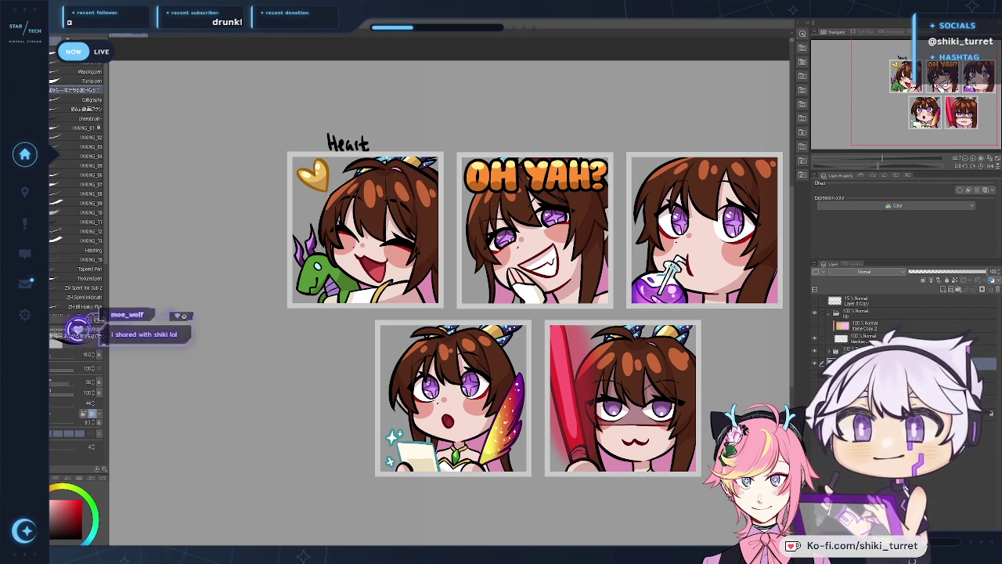
key("Delete")
Step: Sketch a small round face with a heart above the first emote frame and a D-shaped face above the second
mouse_move(352, 148)
left_mouse_down()
mouse_move(383, 139)
mouse_move(349, 149)
left_mouse_up()
key("ctrl+z")
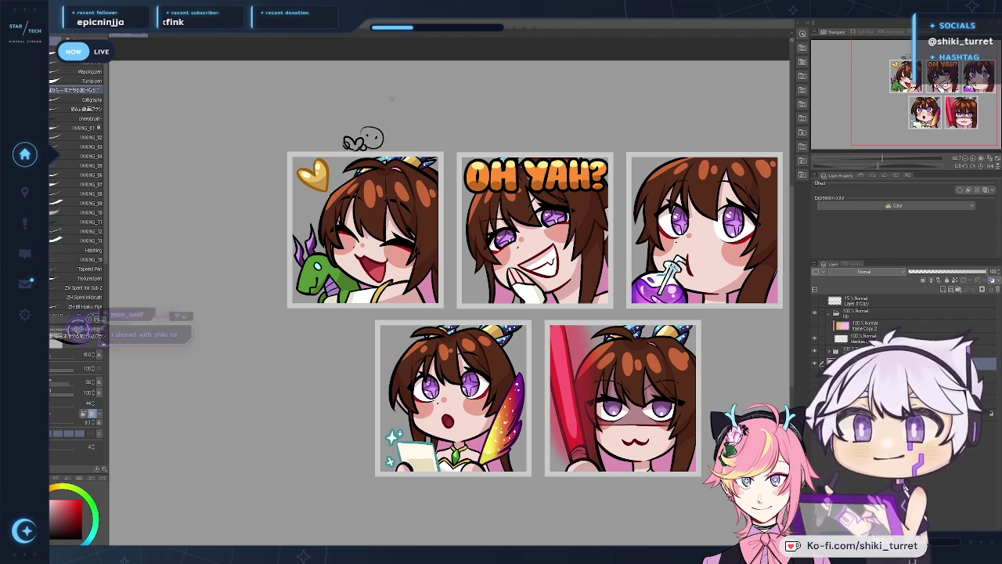
mouse_move(537, 134)
left_mouse_down()
mouse_move(503, 122)
mouse_move(477, 142)
left_mouse_up()
key("ctrl+z")
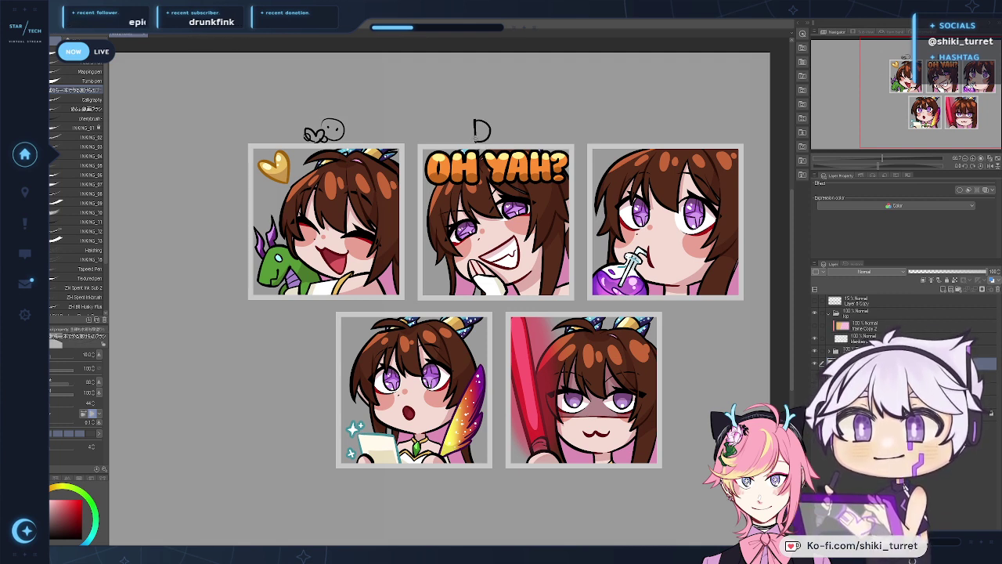
left_click_drag(474, 136, 474, 140)
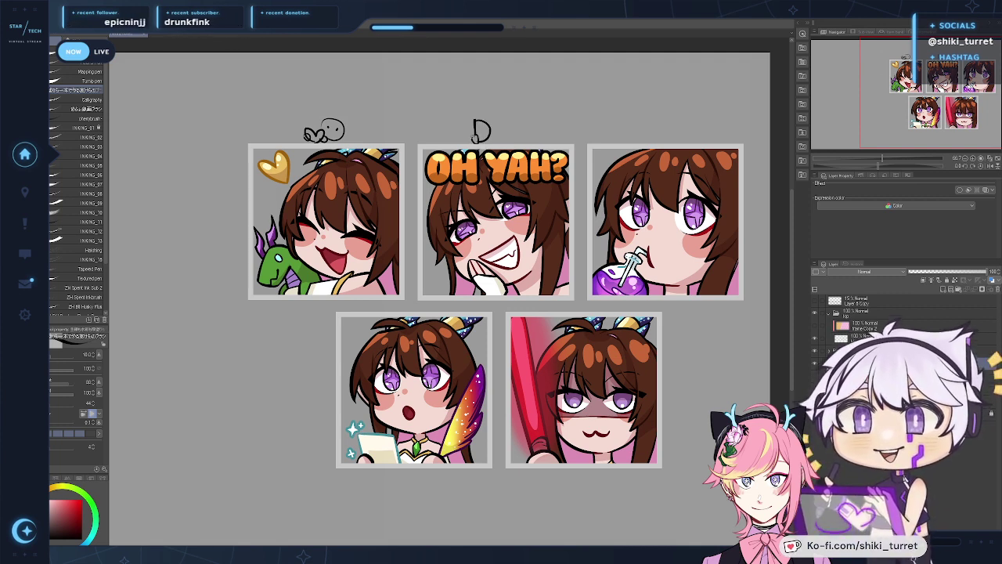
left_click(482, 131)
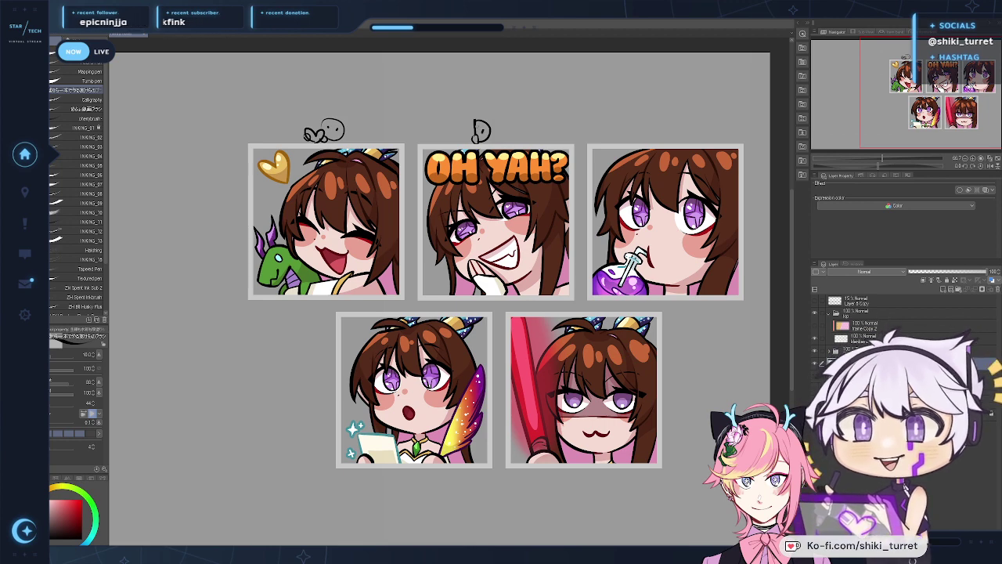
Step: Sketch a small doodle character above each of the third, fourth and fifth emote frames
left_click_drag(507, 105, 463, 111)
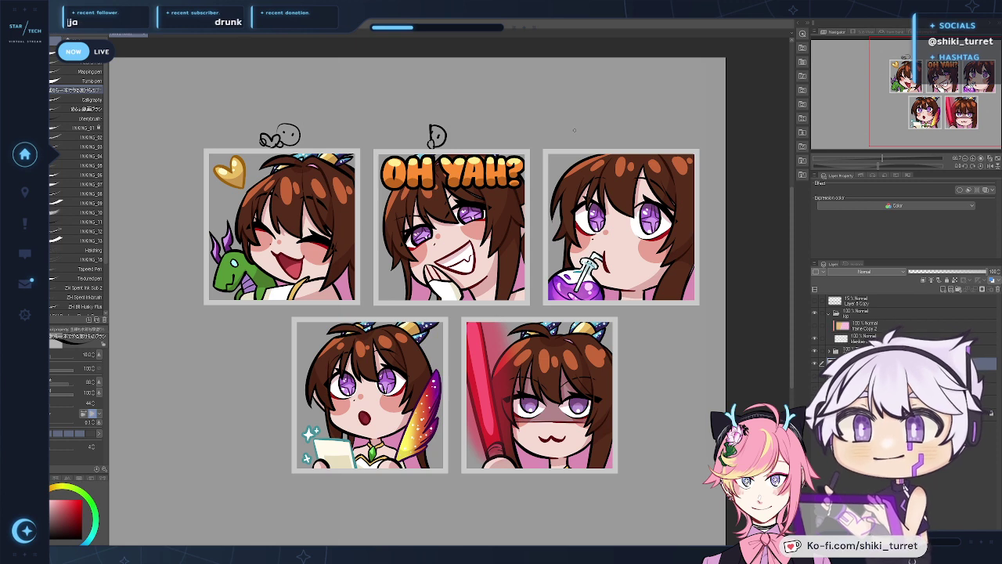
left_click_drag(572, 127, 572, 144)
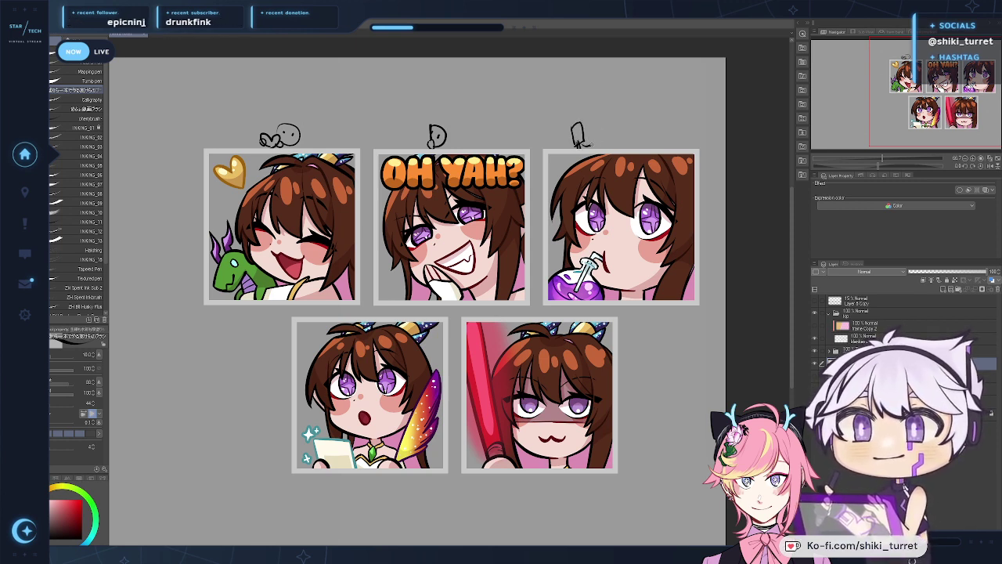
left_click_drag(598, 125, 589, 141)
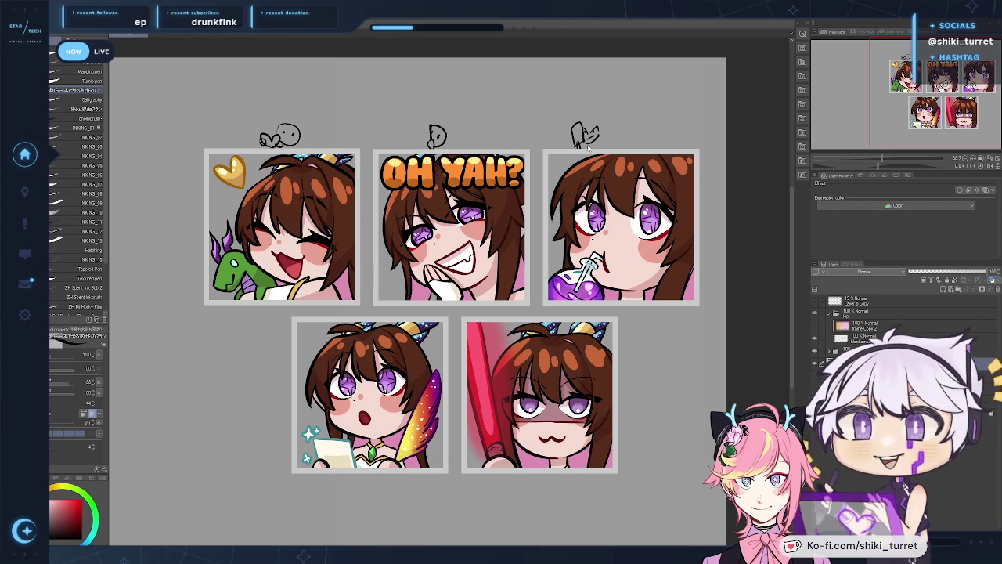
left_click_drag(528, 375, 569, 336)
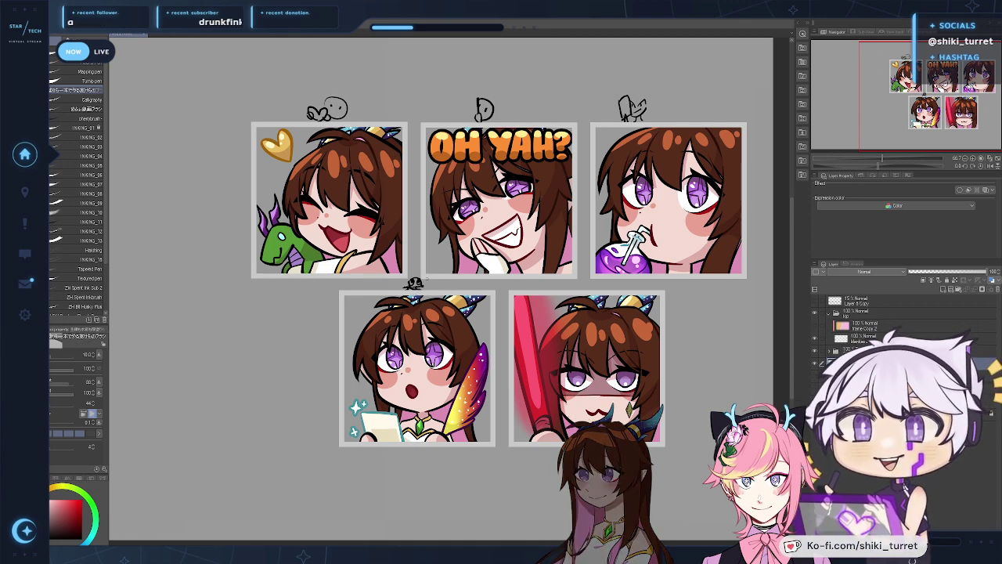
left_click_drag(515, 328, 453, 337)
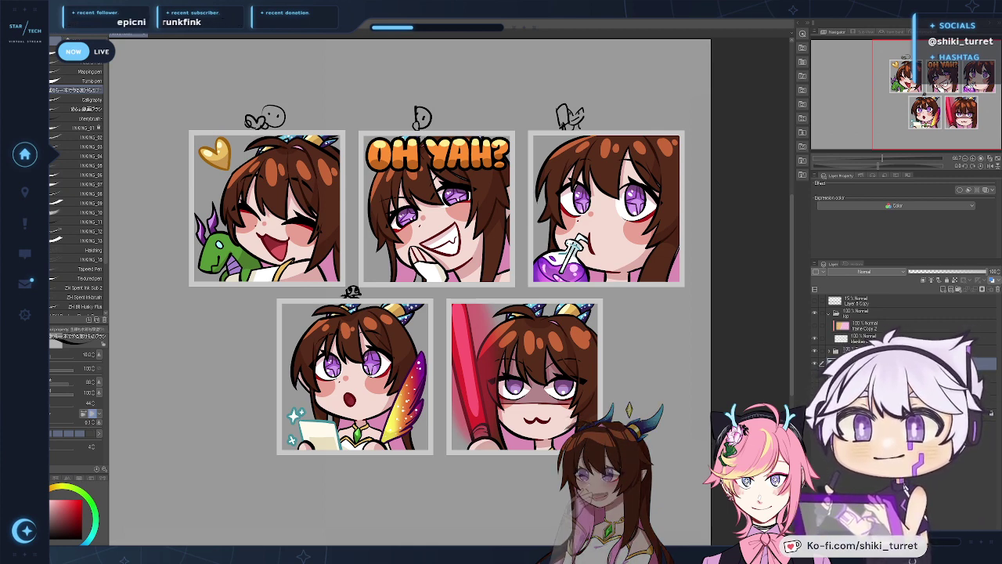
mouse_move(520, 288)
left_mouse_down()
mouse_move(517, 268)
mouse_move(529, 270)
left_mouse_up()
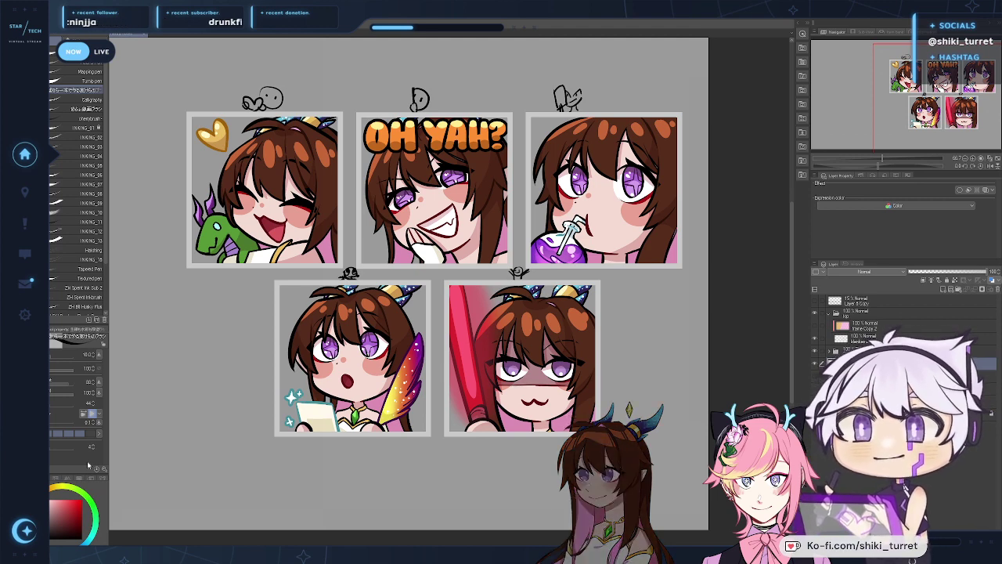
Step: Hide the finished emote folder, move the notes layer with the doodles above it, and collapse the frame folder
left_click(815, 350)
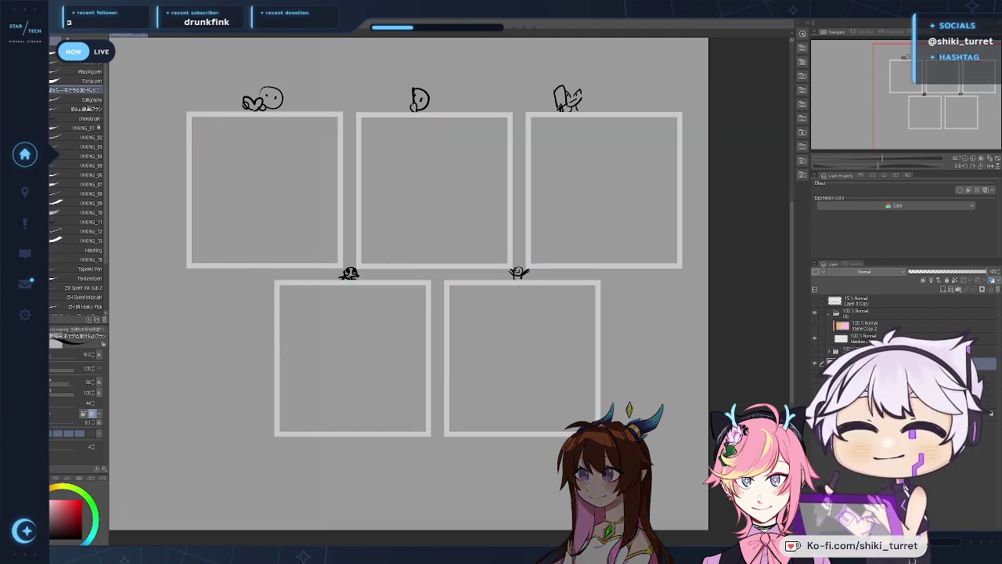
left_click_drag(877, 362, 877, 346)
left_click(830, 313)
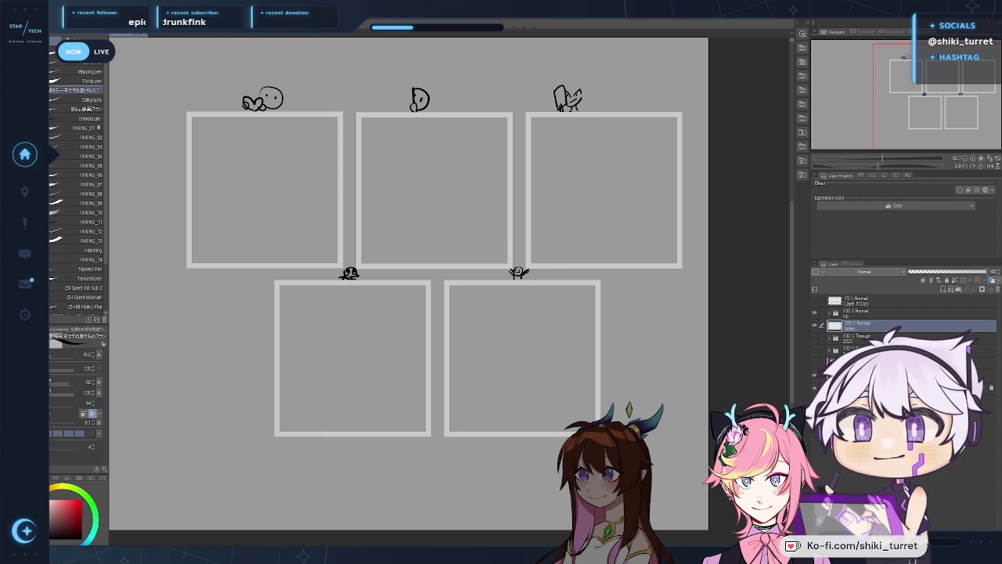
Step: Add a new layer and place it directly beneath the notes layer that holds the doodles
left_click(943, 289)
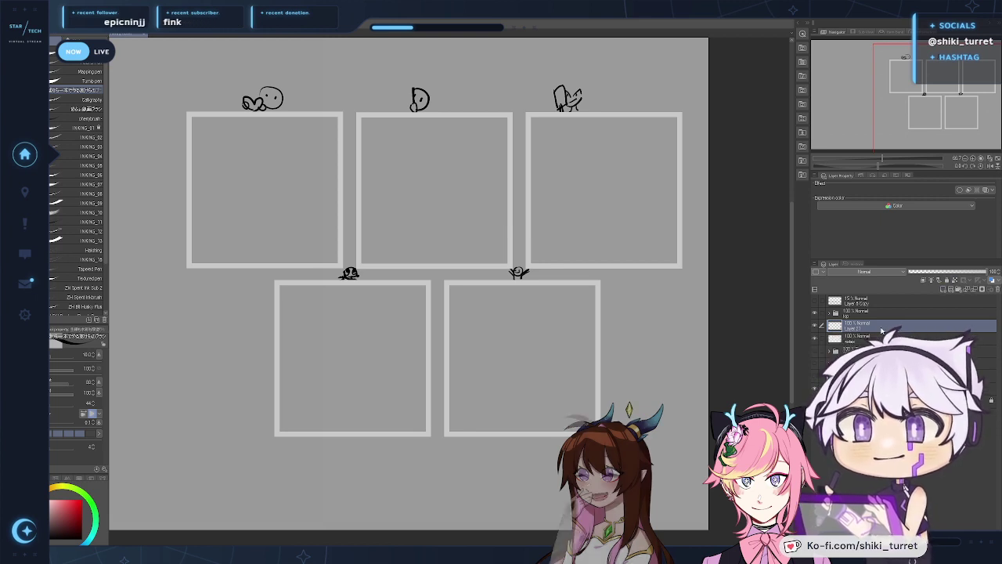
left_click_drag(881, 330, 878, 344)
Step: Sketch a round face outline in the empty canvas area to the left of the first emote frame
key("ctrl+space")
left_click(443, 212)
mouse_move(477, 255)
left_mouse_down()
mouse_move(548, 265)
mouse_move(549, 282)
mouse_move(548, 273)
mouse_move(624, 337)
left_mouse_up()
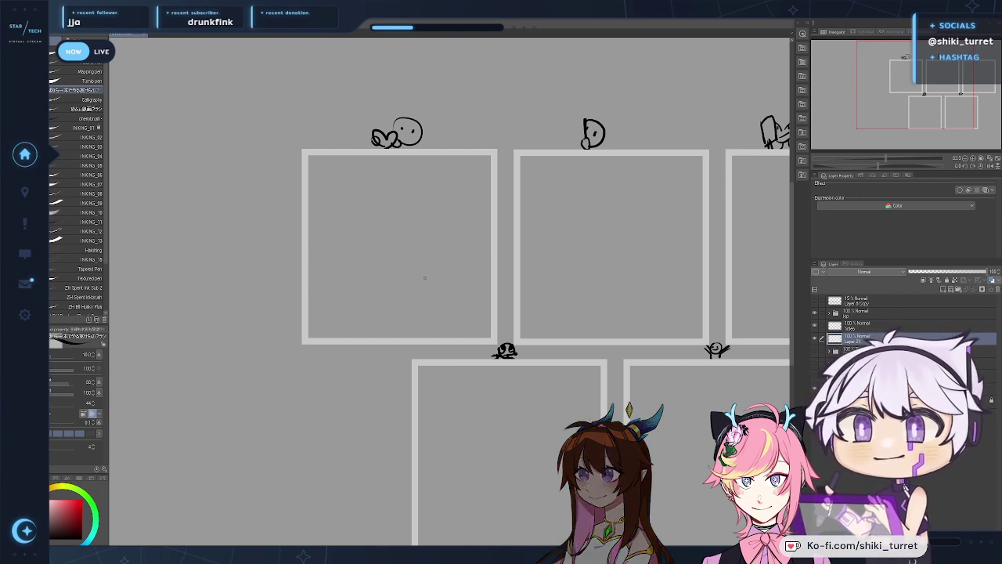
left_click_drag(431, 316, 587, 315)
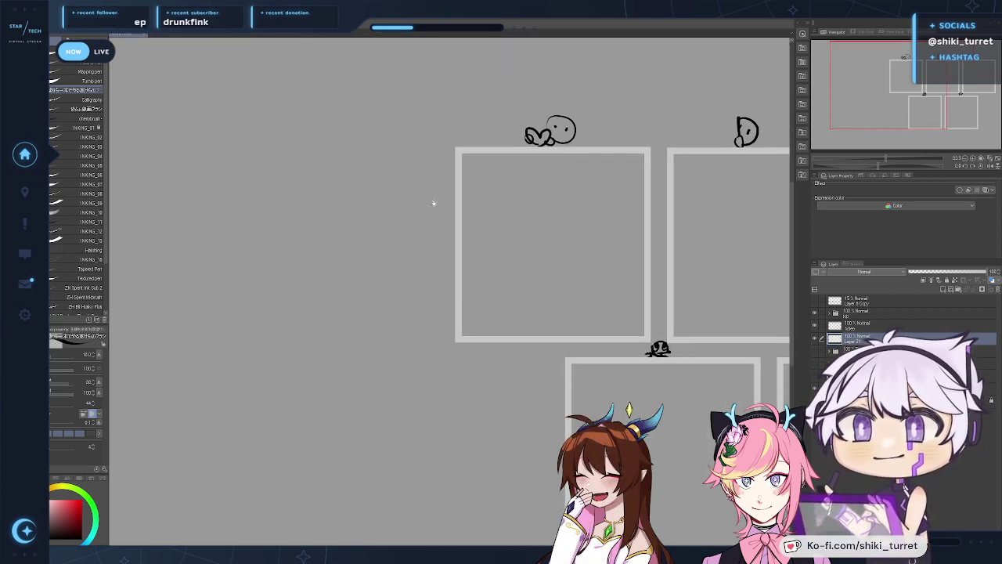
left_click_drag(519, 226, 551, 219)
left_click_drag(257, 180, 358, 167)
key("ctrl+z")
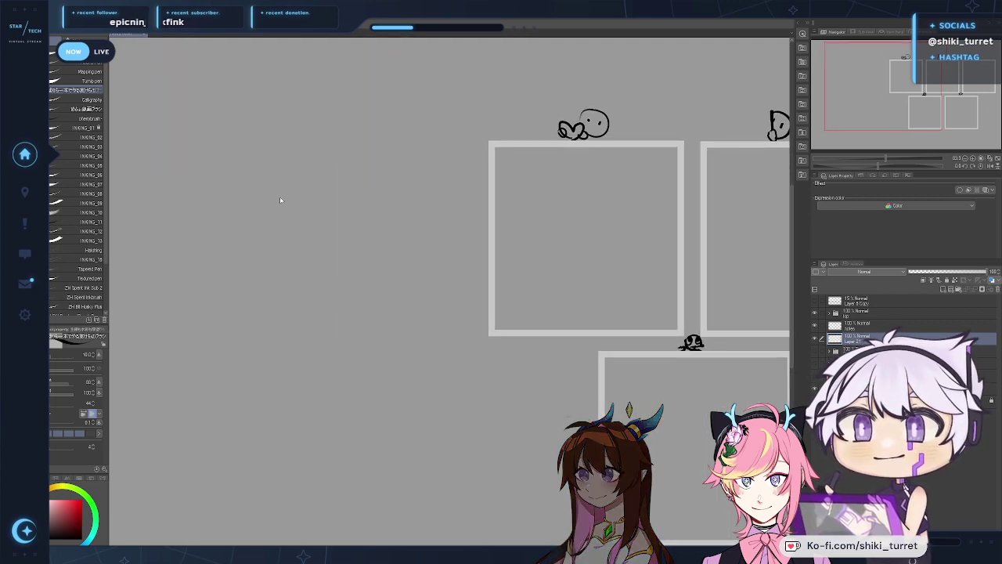
mouse_move(258, 188)
left_mouse_down()
mouse_move(344, 185)
mouse_move(290, 296)
mouse_move(369, 230)
mouse_move(268, 202)
left_mouse_up()
key("ctrl+z")
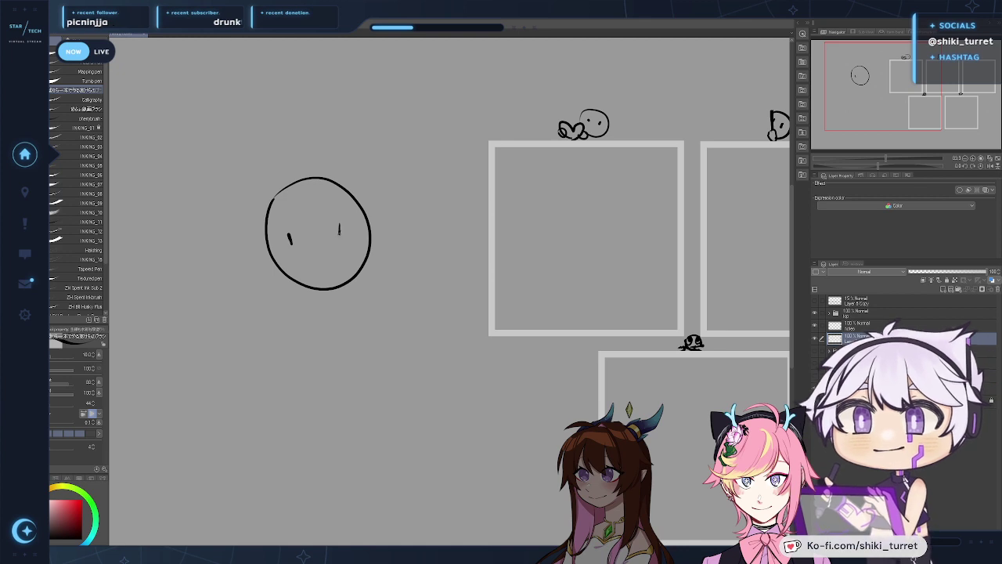
Step: Sketch two eyes on the round face and try a heart overlapping its lower-left edge
left_click_drag(339, 224, 340, 236)
mouse_move(282, 293)
left_mouse_down()
mouse_move(251, 239)
mouse_move(280, 248)
mouse_move(283, 291)
left_mouse_up()
key("ctrl+z")
key("ctrl+y")
key("ctrl+y")
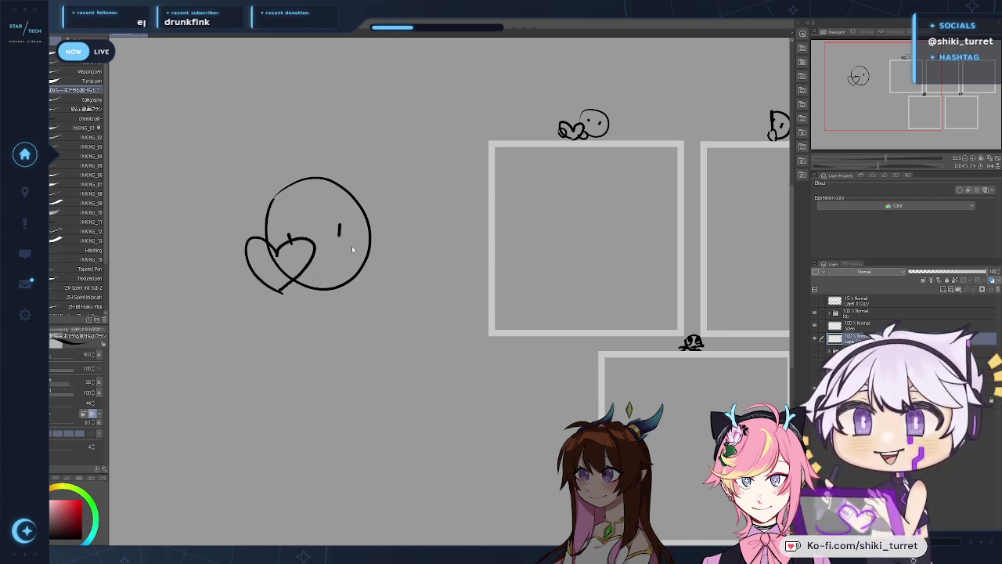
key("ctrl+z")
key("ctrl+z")
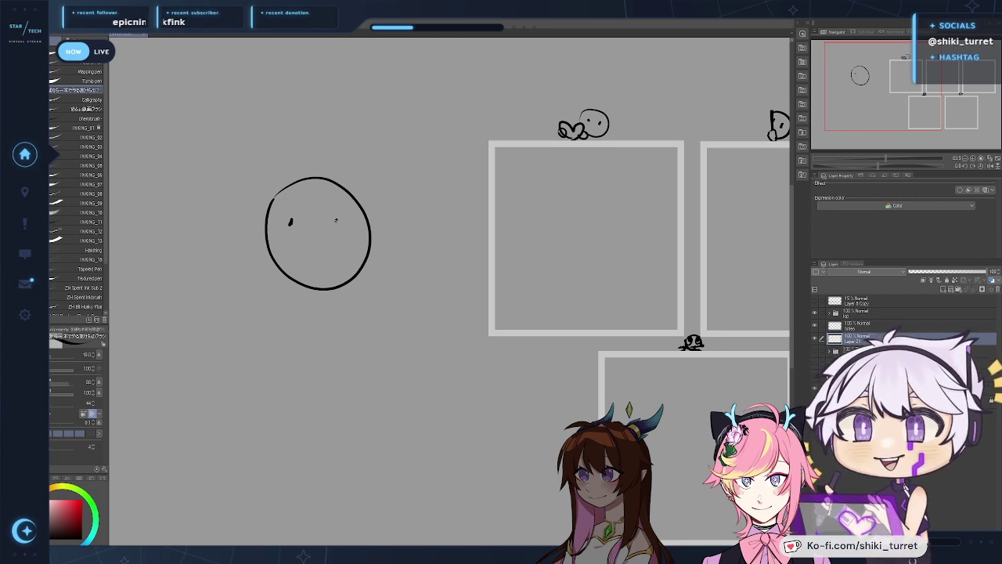
Step: Finish the face with a smile and a hand-held heart, and sketch a variant below it with the heart covering the face
mouse_move(266, 281)
left_mouse_down()
mouse_move(279, 249)
mouse_move(274, 286)
mouse_move(290, 276)
left_mouse_up()
key("e")
mouse_move(290, 220)
left_mouse_down()
mouse_move(309, 217)
mouse_move(332, 174)
mouse_move(317, 216)
mouse_move(370, 137)
left_mouse_up()
key("ctrl+z")
key("p")
mouse_move(303, 263)
left_mouse_down()
mouse_move(387, 288)
mouse_move(324, 241)
mouse_move(395, 306)
left_mouse_up()
key("ctrl+z")
mouse_move(280, 276)
left_mouse_down()
mouse_move(316, 307)
mouse_move(311, 258)
mouse_move(324, 260)
mouse_move(339, 302)
mouse_move(360, 251)
mouse_move(332, 250)
mouse_move(353, 293)
left_mouse_up()
key("ctrl+z")
left_click_drag(287, 287, 296, 296)
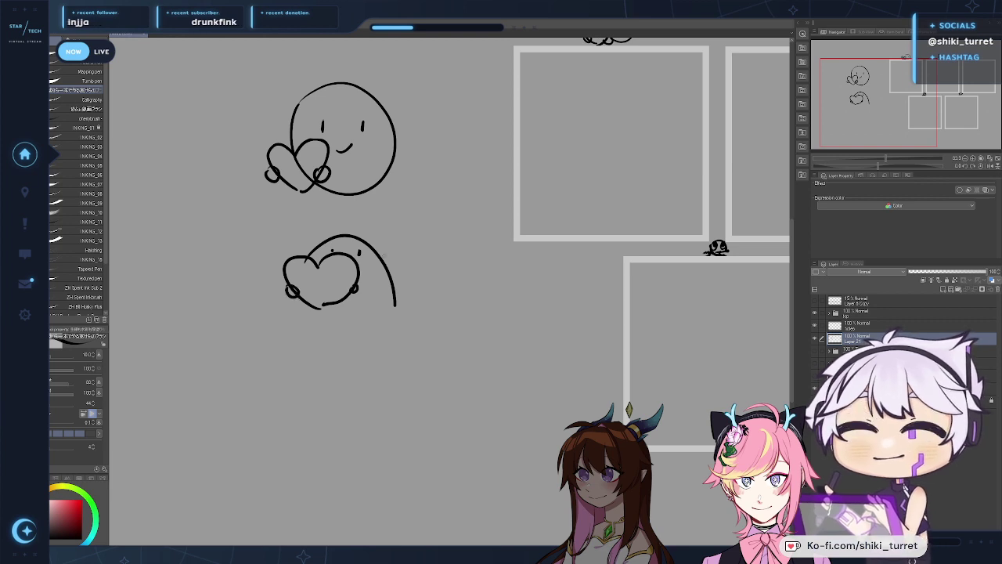
Step: Sketch a third round face outline below the two heart variants
left_click_drag(450, 310, 440, 383)
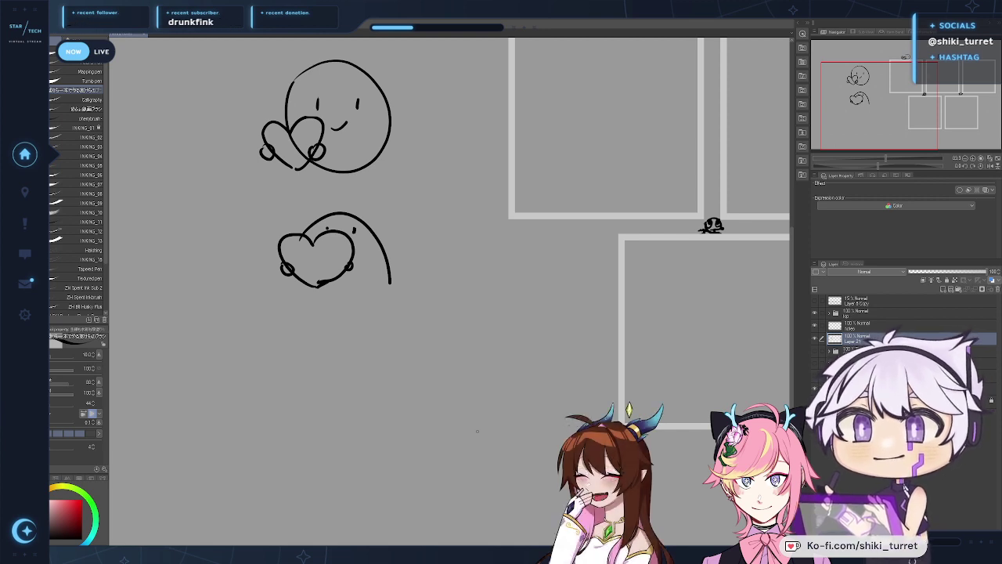
mouse_move(304, 398)
left_mouse_down()
mouse_move(287, 327)
mouse_move(371, 350)
mouse_move(303, 315)
mouse_move(375, 383)
mouse_move(277, 341)
mouse_move(376, 344)
left_mouse_up()
key("ctrl+z")
key("ctrl+z")
key("ctrl+z")
mouse_move(315, 415)
left_mouse_down()
mouse_move(271, 358)
mouse_move(368, 359)
mouse_move(288, 402)
mouse_move(365, 344)
mouse_move(368, 373)
mouse_move(288, 325)
mouse_move(367, 377)
left_mouse_up()
key("ctrl+z")
key("ctrl+z")
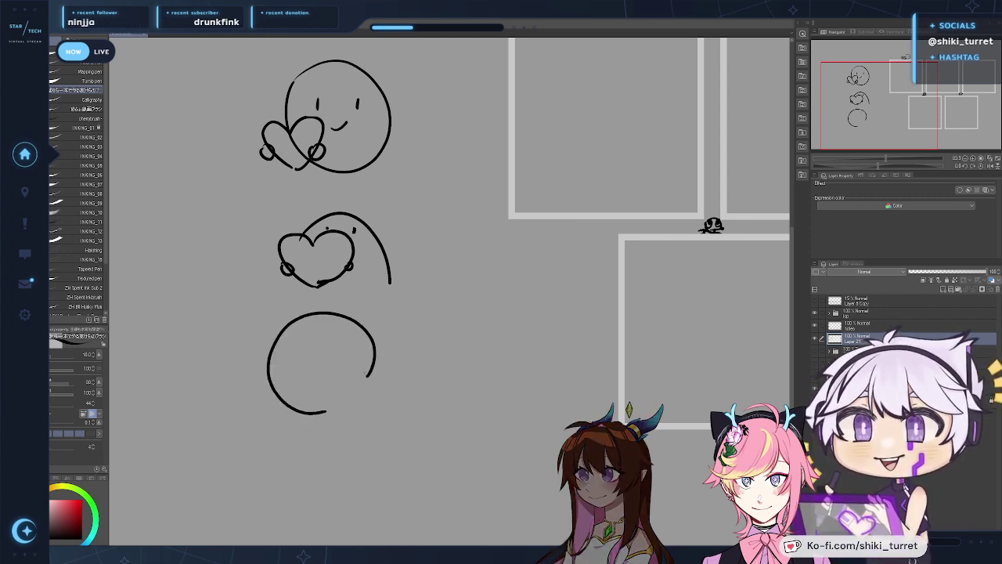
Step: Give the third face arched eyes and a heart held by two small hands over its lower-right side
mouse_move(297, 363)
left_mouse_down()
mouse_move(299, 374)
mouse_move(282, 373)
left_mouse_up()
key("ctrl+z")
key("ctrl+z")
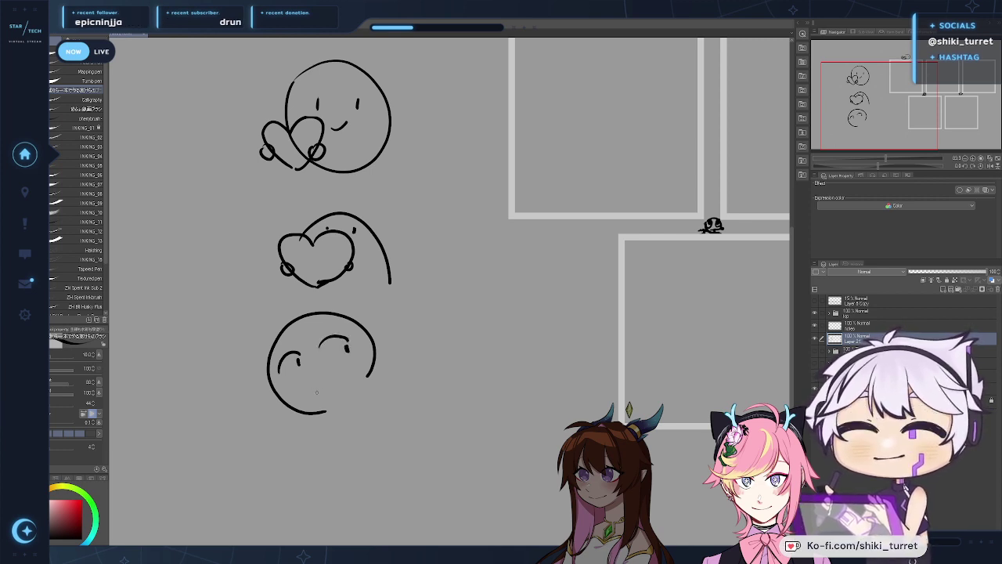
left_click_drag(307, 379, 343, 361)
key("ctrl+z")
key("ctrl+z")
key("ctrl+z")
key("ctrl+z")
mouse_move(348, 412)
left_mouse_down()
mouse_move(342, 362)
mouse_move(369, 397)
mouse_move(353, 411)
mouse_move(368, 395)
left_mouse_up()
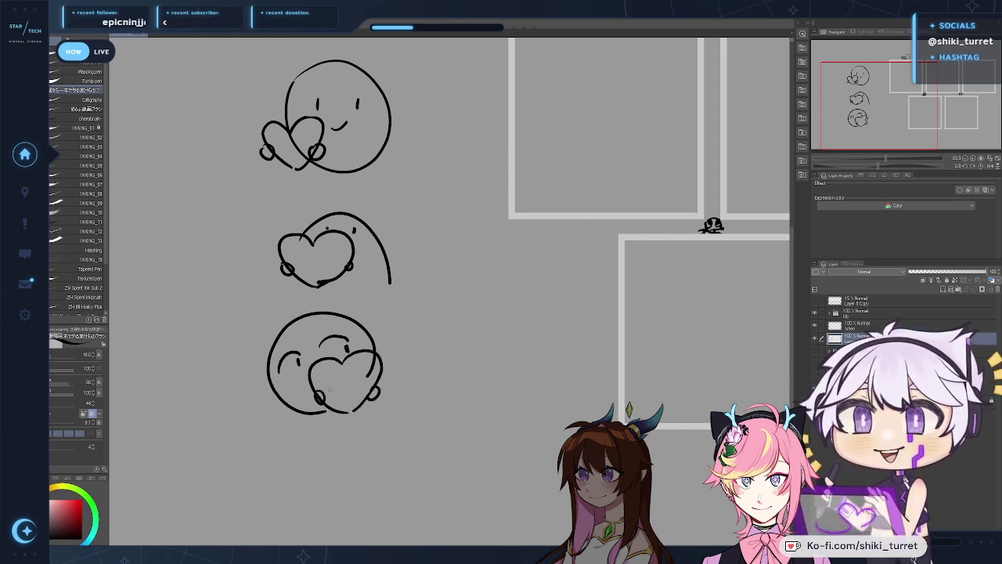
key("e")
key("p")
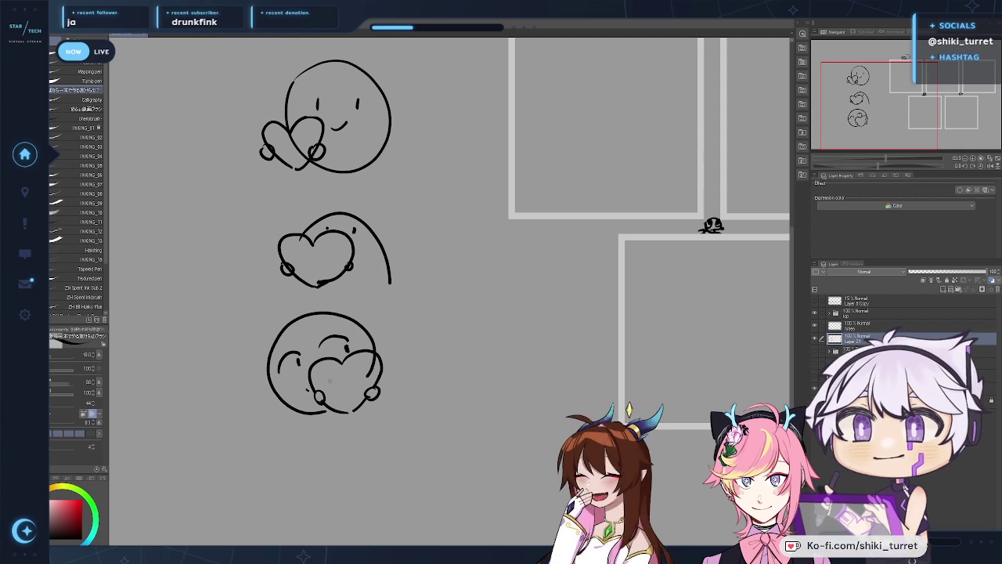
Step: Draw an arrow pointing at the third heart-holding face to mark that variant
left_click_drag(492, 396, 582, 423)
mouse_move(274, 318)
left_mouse_down()
mouse_move(246, 286)
mouse_move(318, 235)
left_mouse_up()
key("ctrl+z")
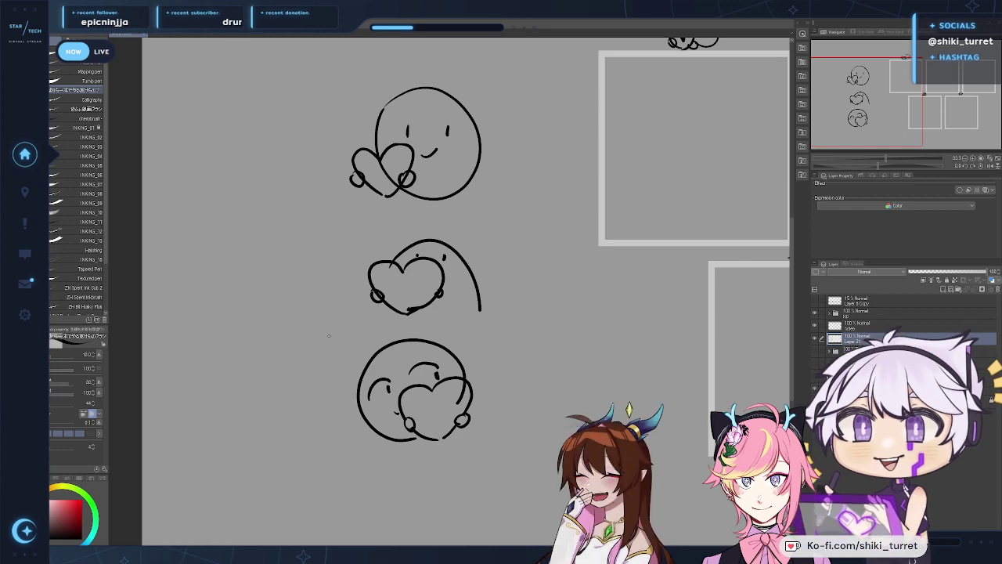
left_click_drag(590, 385, 537, 381)
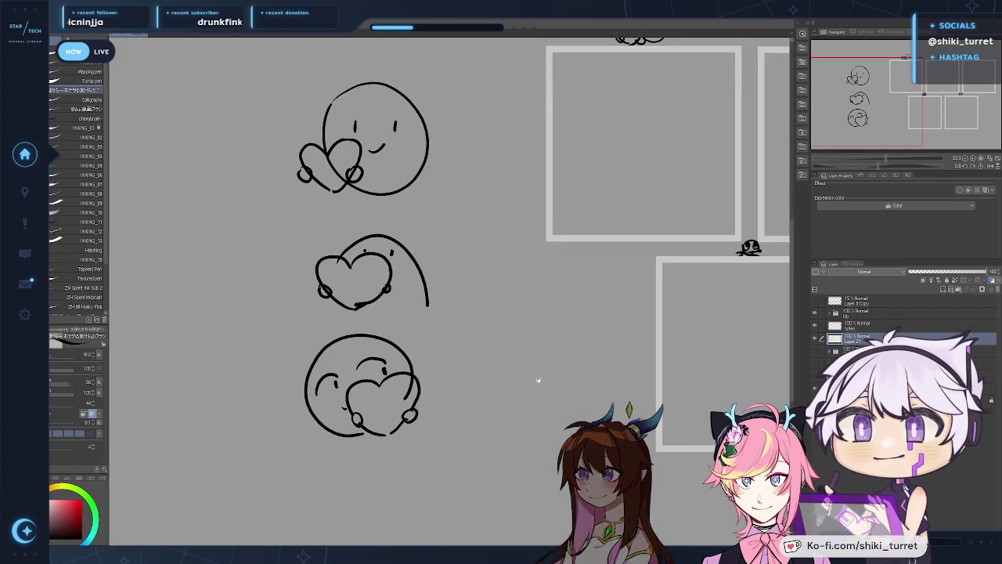
left_click_drag(480, 336, 431, 383)
mouse_move(438, 367)
left_mouse_down()
mouse_move(430, 382)
mouse_move(460, 383)
left_mouse_up()
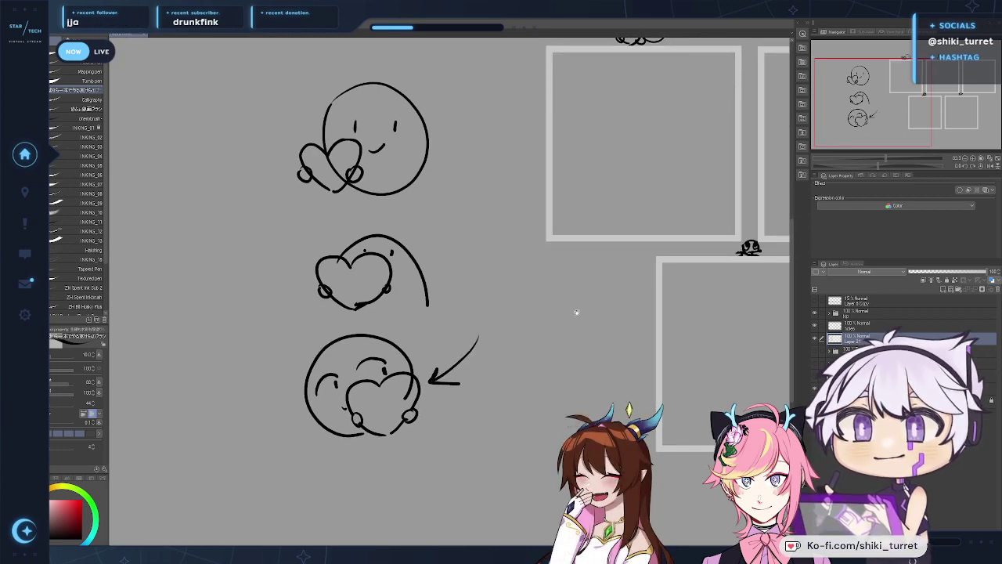
Step: Lasso-select all three face variants with the arrow, delete them, and clear the selection
left_click_drag(577, 311, 549, 332)
key("m")
mouse_move(303, 491)
left_mouse_down()
mouse_move(387, 474)
mouse_move(423, 134)
mouse_move(415, 436)
mouse_move(421, 413)
left_mouse_up()
left_click_drag(206, 310, 258, 127)
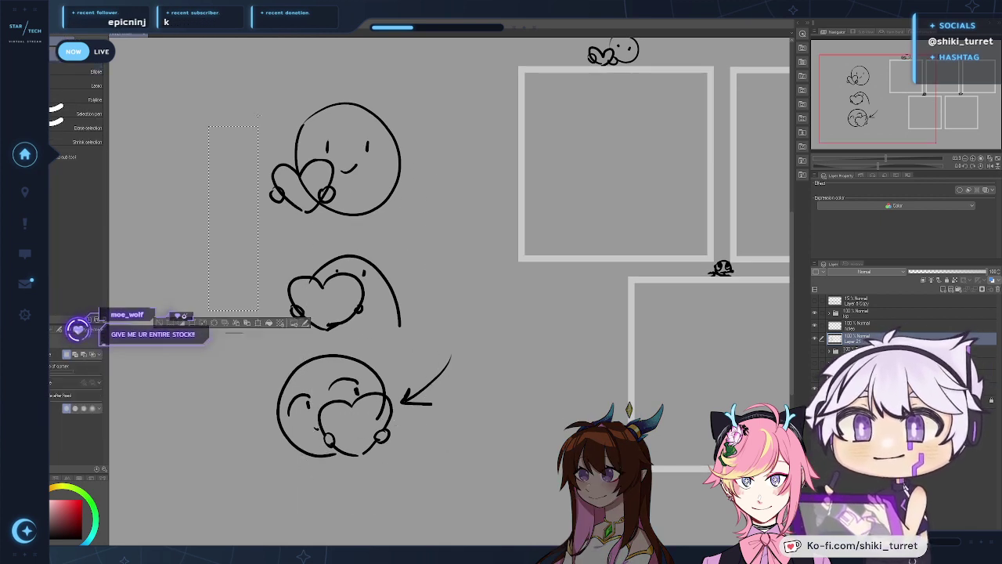
key("ctrl+d")
left_click(85, 85)
mouse_move(216, 171)
left_mouse_down()
mouse_move(221, 146)
mouse_move(475, 383)
mouse_move(227, 477)
left_mouse_up()
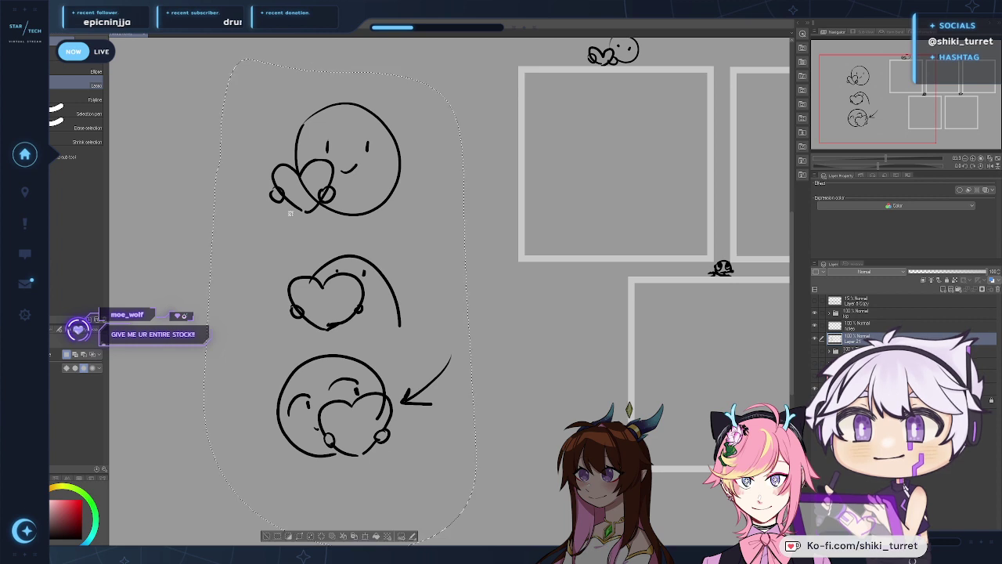
key("Delete")
key("ctrl+d")
Step: Try several large round head outlines that extend past the left edge of the first emote frame
left_click_drag(625, 290, 338, 436)
key("p")
mouse_move(251, 227)
left_mouse_down()
mouse_move(353, 357)
mouse_move(263, 246)
mouse_move(304, 223)
mouse_move(302, 369)
mouse_move(374, 270)
mouse_move(281, 229)
mouse_move(371, 329)
mouse_move(237, 263)
mouse_move(264, 231)
mouse_move(380, 326)
mouse_move(234, 290)
left_mouse_up()
key("ctrl+z")
key("ctrl+z")
key("ctrl+z")
key("ctrl+z")
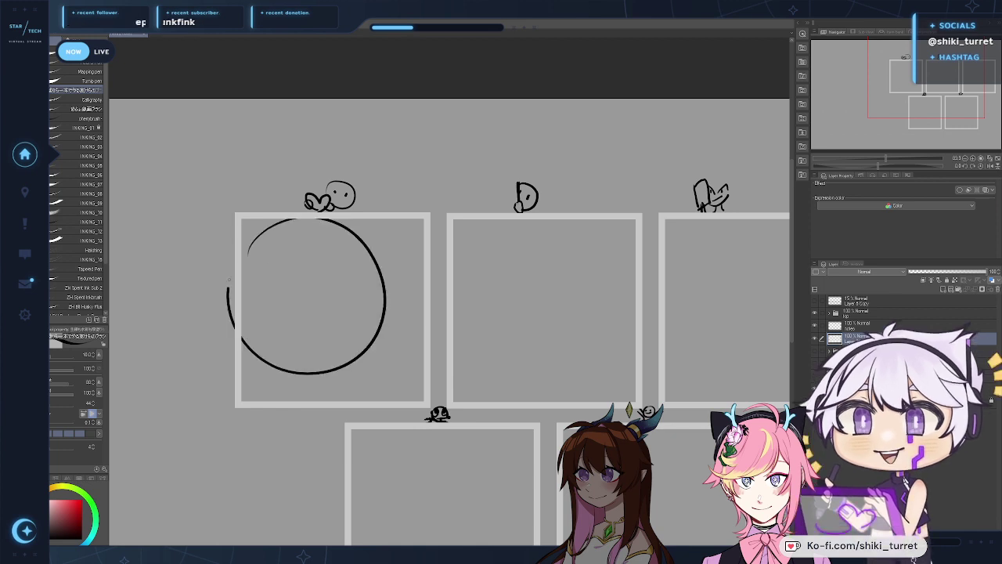
key("ctrl+z")
mouse_move(245, 253)
left_mouse_down()
mouse_move(297, 219)
mouse_move(235, 290)
mouse_move(332, 225)
mouse_move(227, 314)
left_mouse_up()
key("ctrl+z")
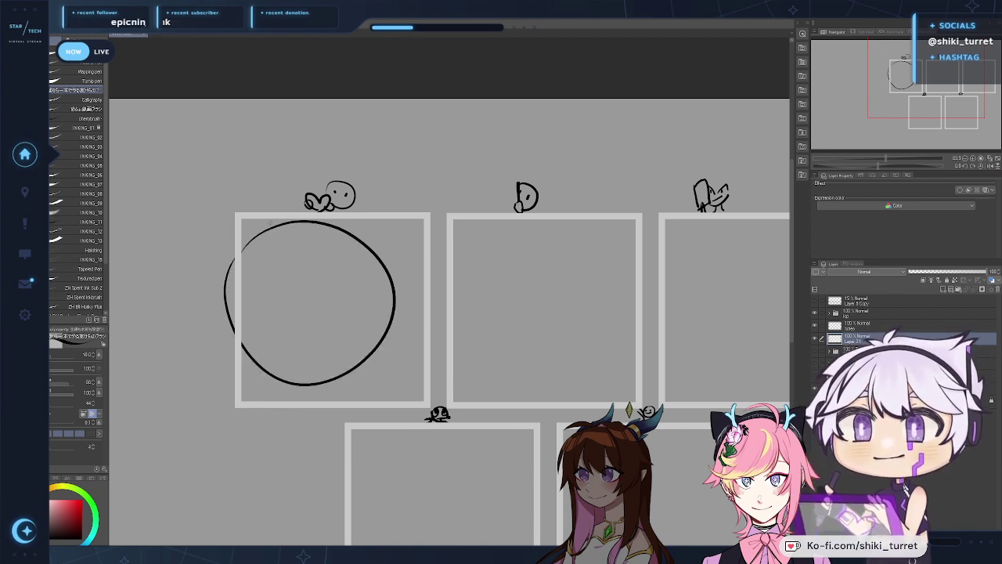
key("ctrl+z")
left_click_drag(248, 258, 242, 360)
key("ctrl+z")
mouse_move(242, 258)
left_mouse_down()
mouse_move(402, 313)
mouse_move(233, 283)
mouse_move(357, 380)
mouse_move(235, 258)
left_mouse_up()
key("ctrl+z")
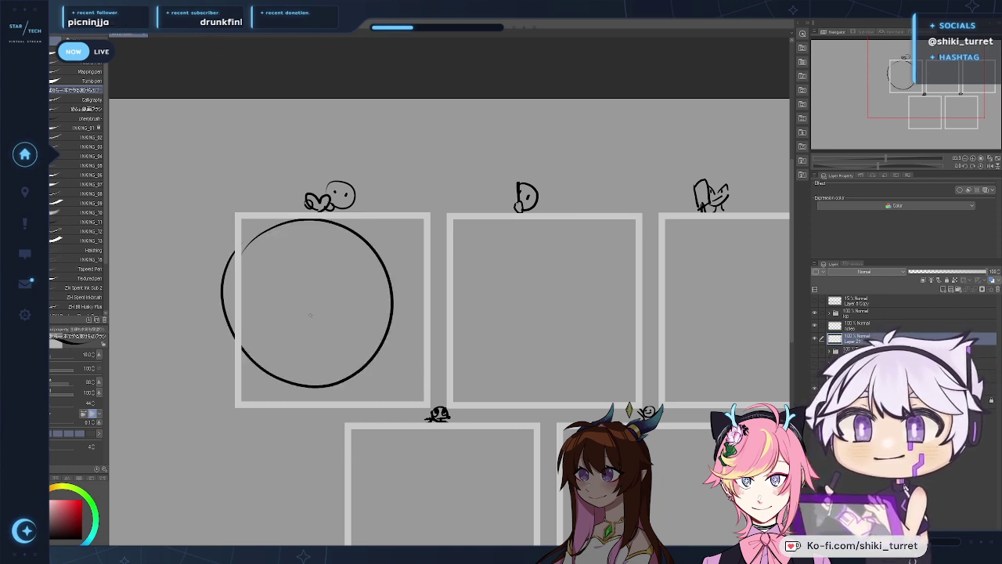
key("ctrl+z")
Step: Draw a large round head outline that fits inside the first emote frame
mouse_move(268, 227)
left_mouse_down()
mouse_move(313, 369)
mouse_move(258, 313)
mouse_move(276, 253)
mouse_move(369, 250)
mouse_move(262, 262)
mouse_move(358, 369)
mouse_move(275, 247)
mouse_move(392, 297)
mouse_move(254, 262)
mouse_move(329, 232)
mouse_move(368, 376)
left_mouse_up()
key("ctrl+z")
key("ctrl+z")
key("ctrl+z")
key("ctrl+z")
key("ctrl+z")
key("ctrl+z")
mouse_move(268, 251)
left_mouse_down()
mouse_move(336, 384)
mouse_move(274, 240)
mouse_move(266, 259)
mouse_move(357, 370)
mouse_move(276, 243)
left_mouse_up()
key("ctrl+z")
key("ctrl+z")
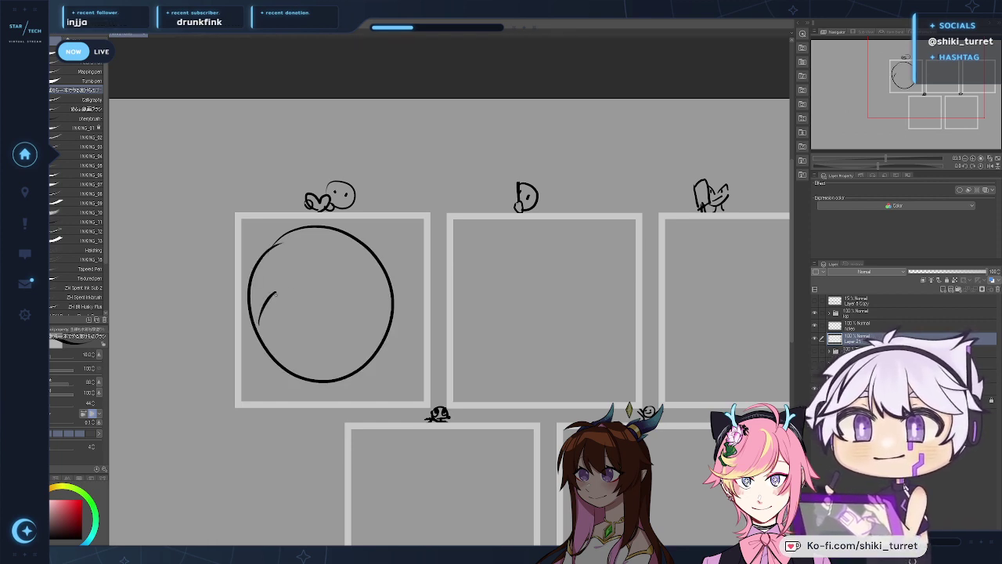
Step: Try a curved upper lid for the left eye inside the head outline
key("ctrl+z")
mouse_move(259, 325)
left_mouse_down()
mouse_move(274, 290)
mouse_move(290, 321)
mouse_move(262, 301)
mouse_move(280, 290)
mouse_move(260, 316)
mouse_move(284, 285)
left_mouse_up()
key("ctrl+z")
key("ctrl+z")
key("ctrl+z")
key("ctrl+z")
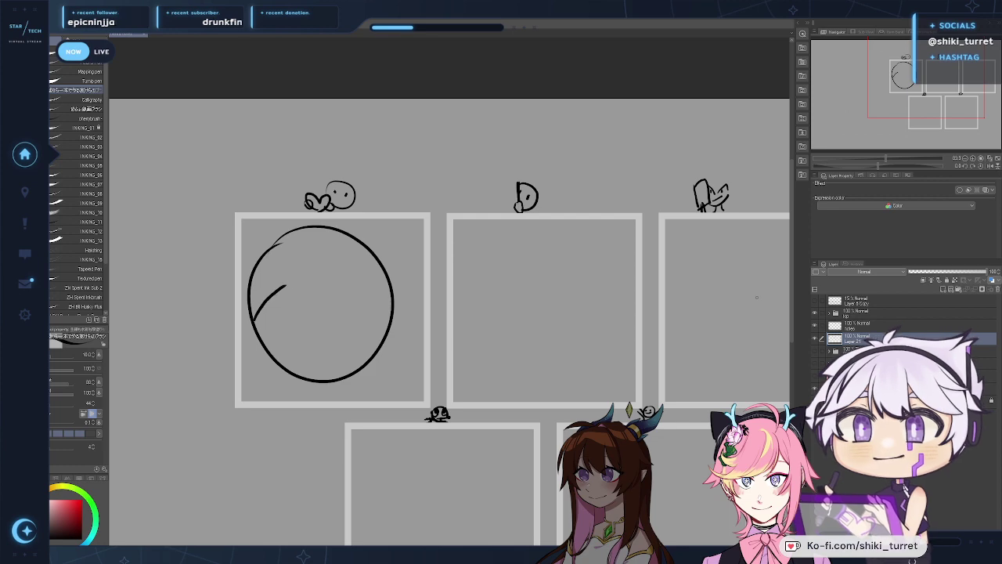
Step: View the finished emotes in place of the sketch layer, and return to the sketch
left_click(815, 338)
left_click(815, 351)
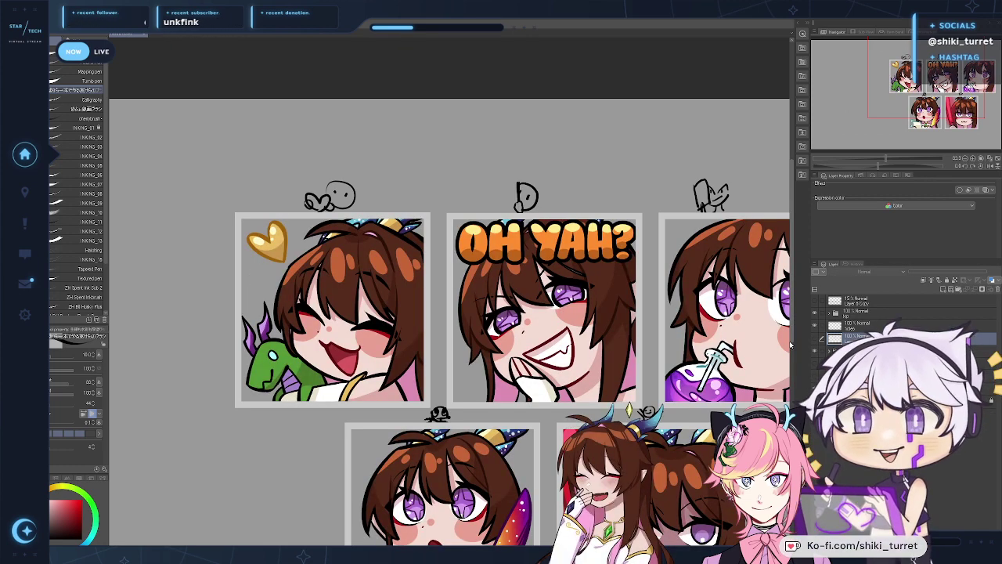
left_click(816, 352)
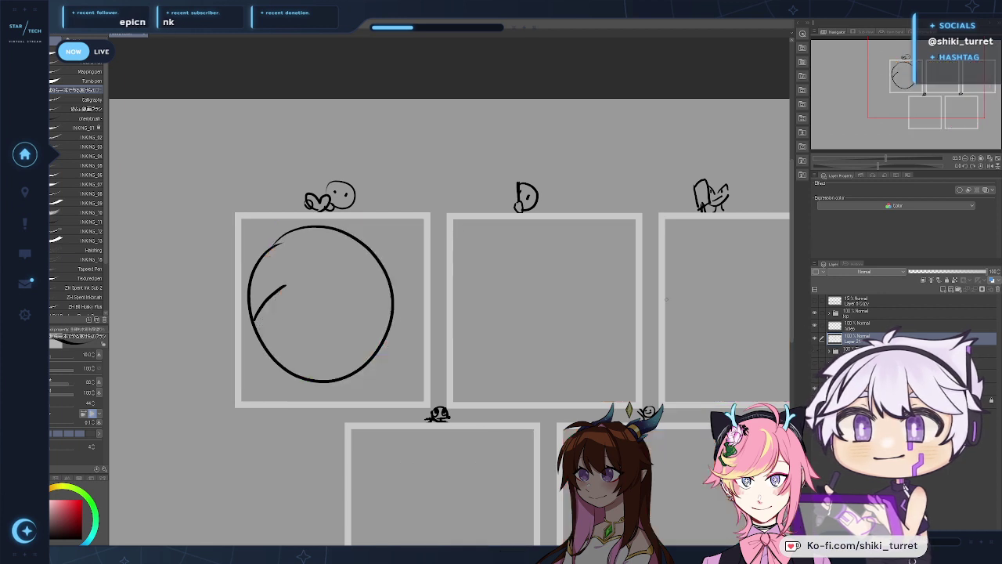
Step: Draw the left eye with a curved upper lid, an outer lash and an angular iris outline
key("ctrl+z")
mouse_move(260, 317)
left_mouse_down()
mouse_move(280, 284)
mouse_move(301, 290)
mouse_move(274, 312)
mouse_move(305, 308)
left_mouse_up()
key("ctrl+z")
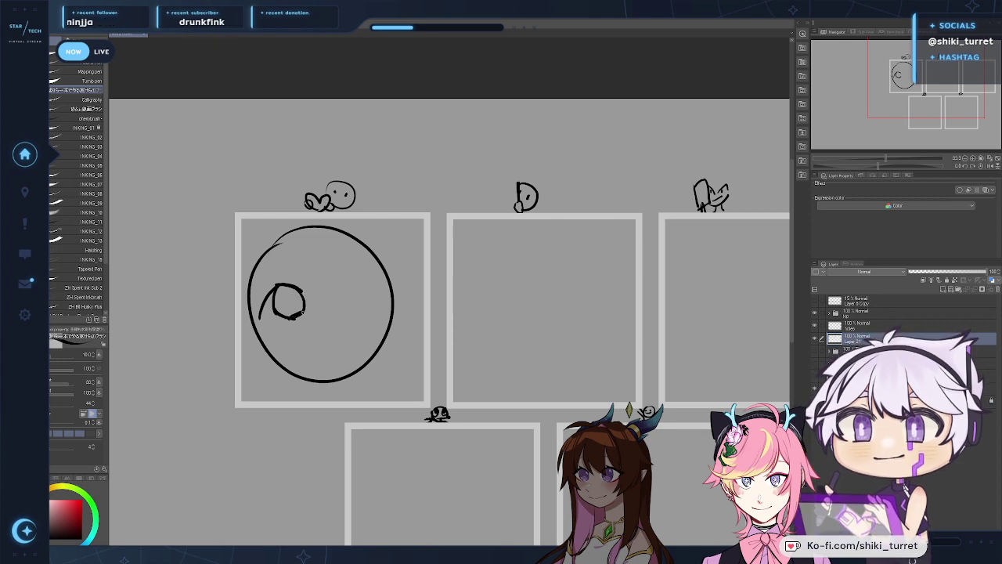
key("ctrl+z")
key("ctrl+z")
key("ctrl+z")
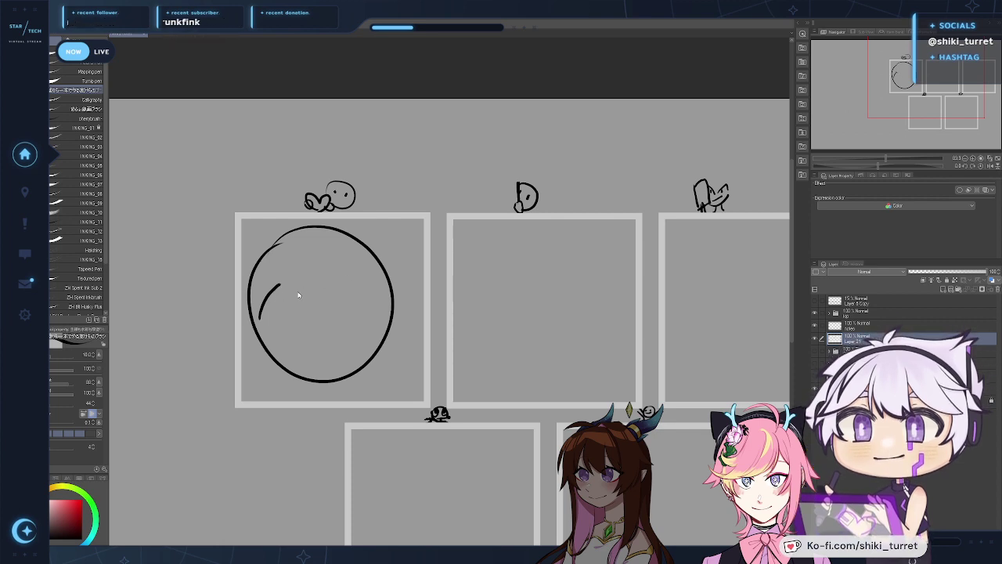
key("ctrl+z")
mouse_move(255, 313)
left_mouse_down()
mouse_move(278, 287)
mouse_move(303, 296)
mouse_move(249, 314)
mouse_move(287, 315)
left_mouse_up()
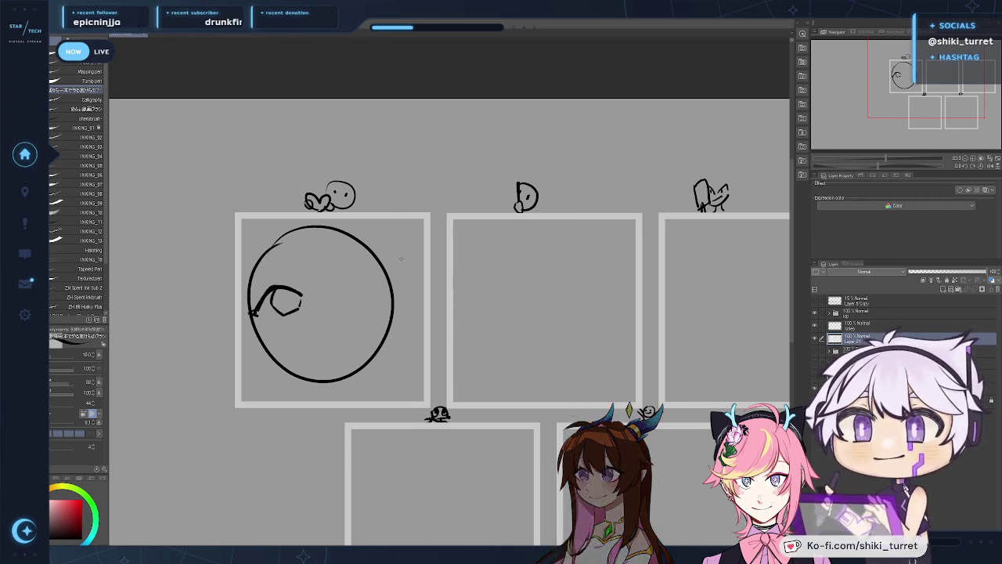
Step: Draw the matching right eye with a curved upper lid, an outer lash and an angular iris outline
mouse_move(329, 268)
left_mouse_down()
mouse_move(318, 287)
mouse_move(333, 269)
mouse_move(375, 267)
left_mouse_up()
key("ctrl+z")
key("ctrl+z")
key("ctrl+z")
key("ctrl+z")
key("ctrl+z")
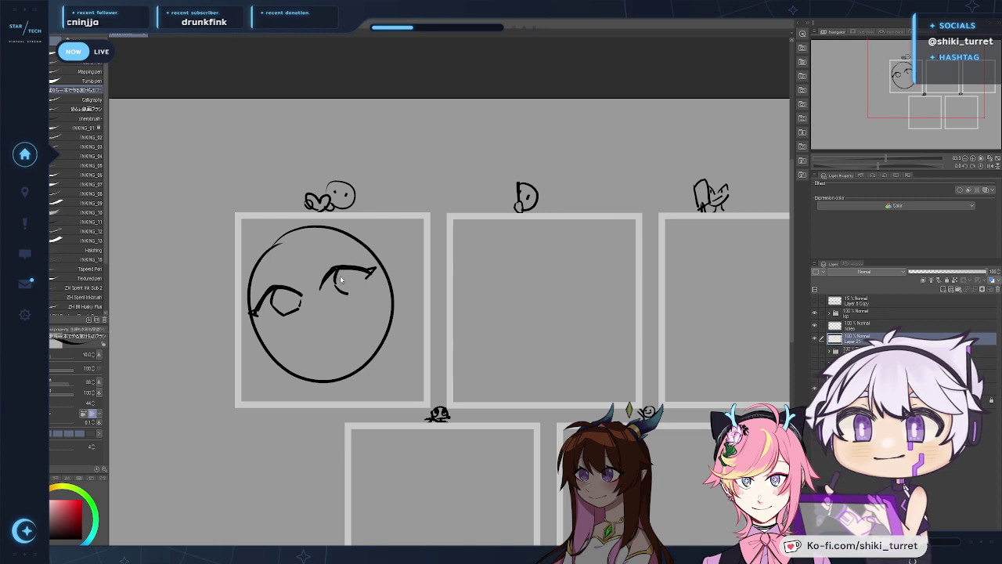
key("ctrl+z")
left_click_drag(343, 294, 360, 288)
key("ctrl+z")
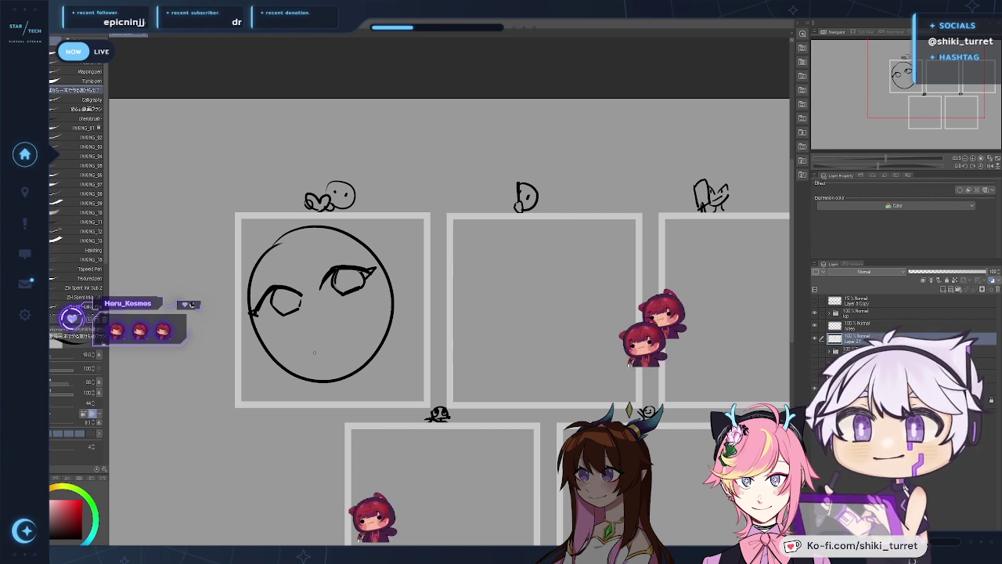
Step: Try a small mouth below the eyes, and redraw the lower outline of the right eye
left_click_drag(318, 352, 342, 342)
key("ctrl+z")
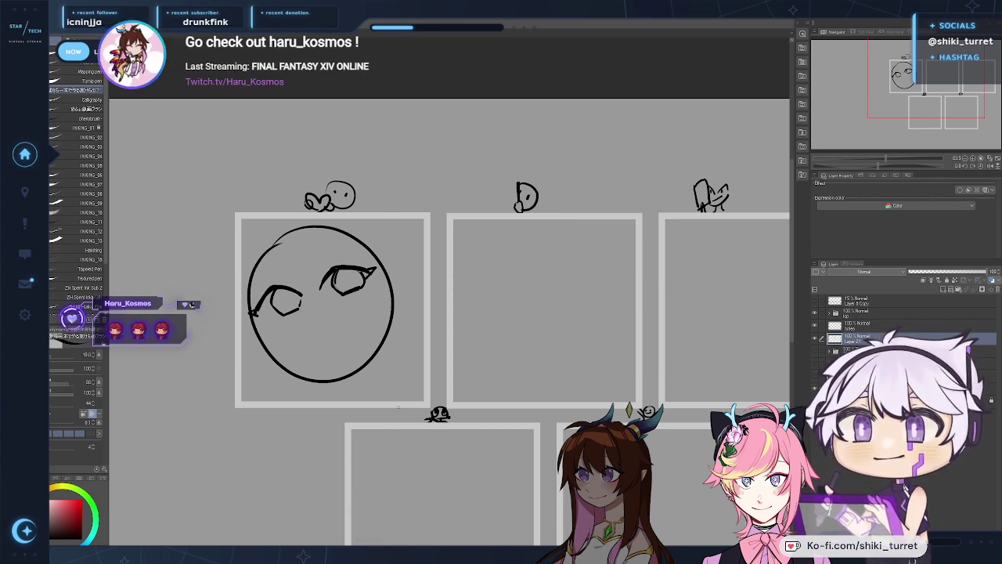
key("ctrl+z")
key("ctrl+z")
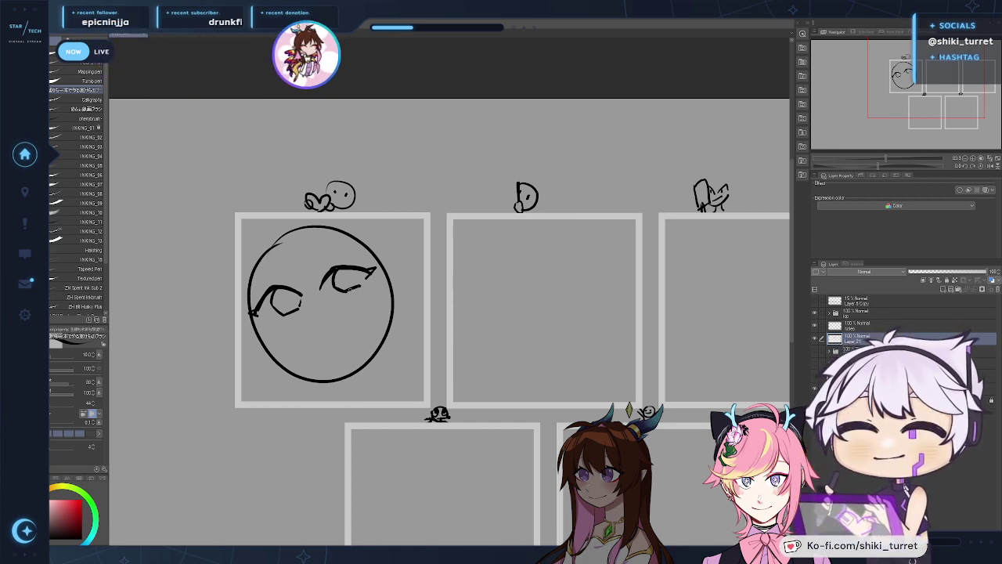
left_click_drag(344, 293, 363, 284)
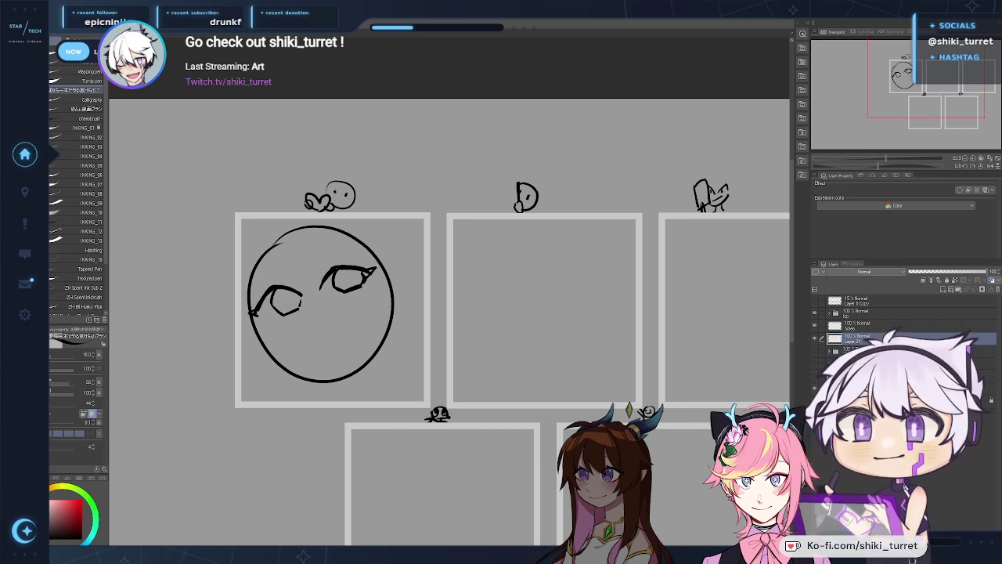
Step: Draw thin curved brow lines above both eyes of the face in the first frame
left_click_drag(364, 377, 385, 372)
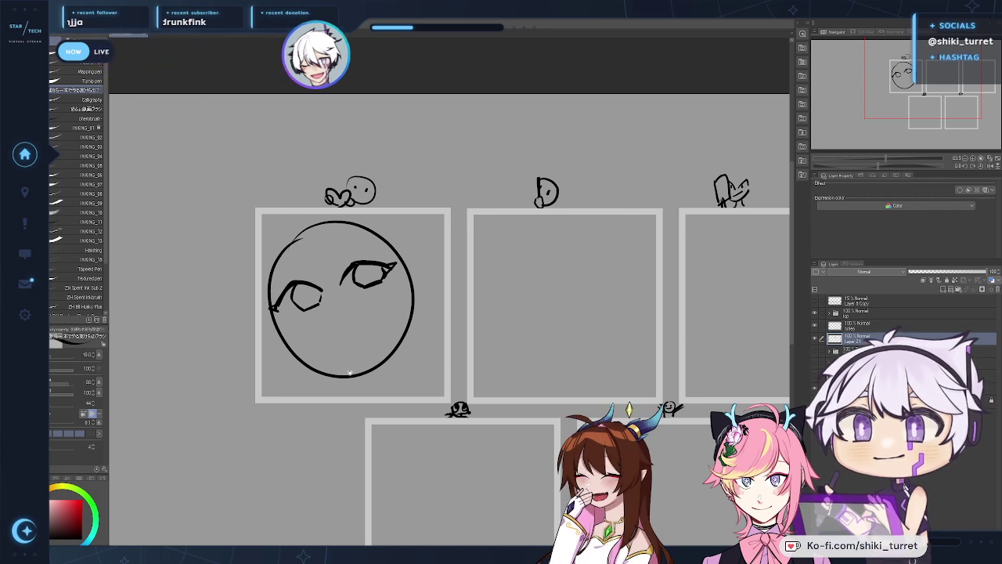
left_click_drag(410, 300, 415, 264)
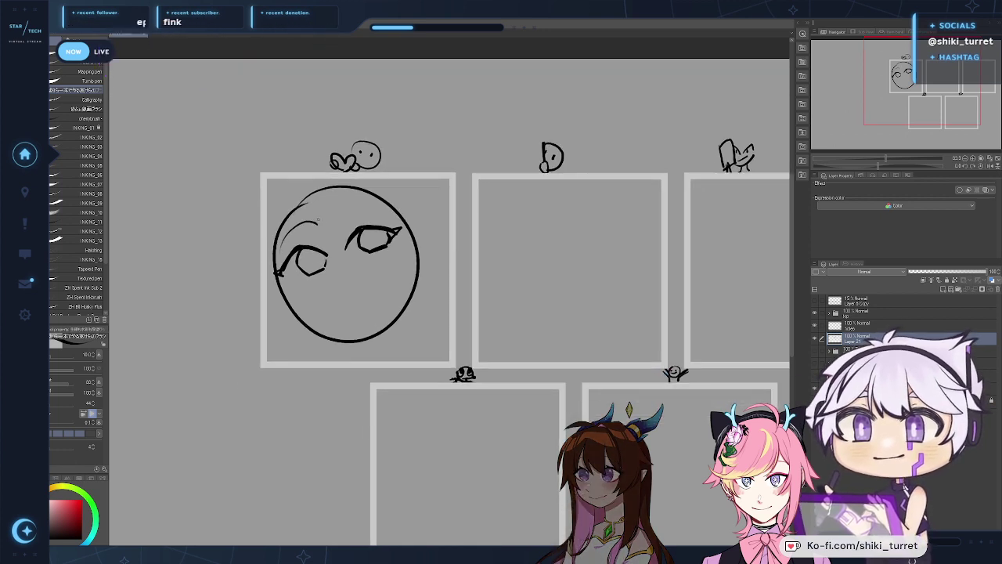
left_click_drag(279, 256, 318, 224)
key("ctrl+z")
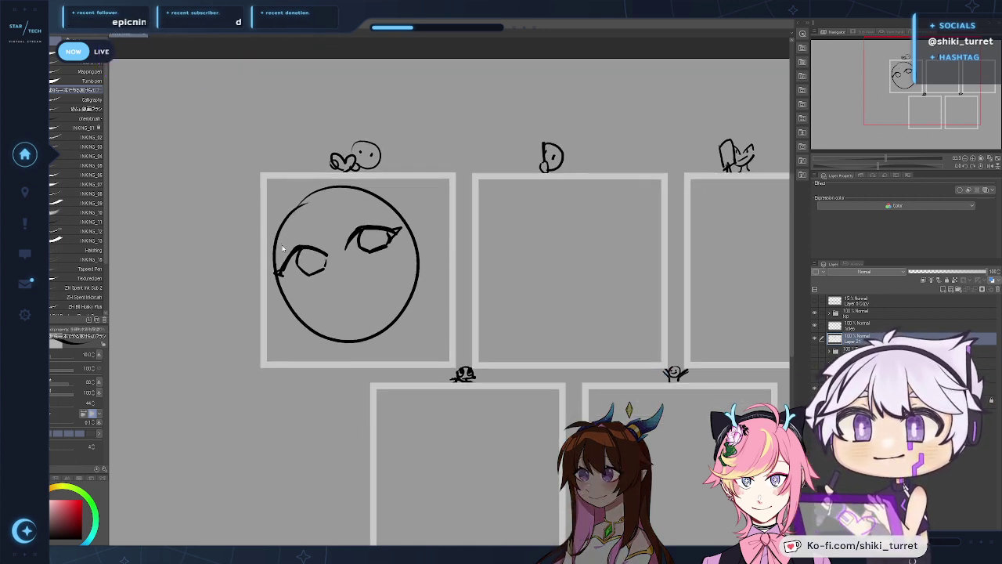
mouse_move(277, 255)
left_mouse_down()
mouse_move(314, 221)
mouse_move(396, 215)
left_mouse_up()
key("ctrl+z")
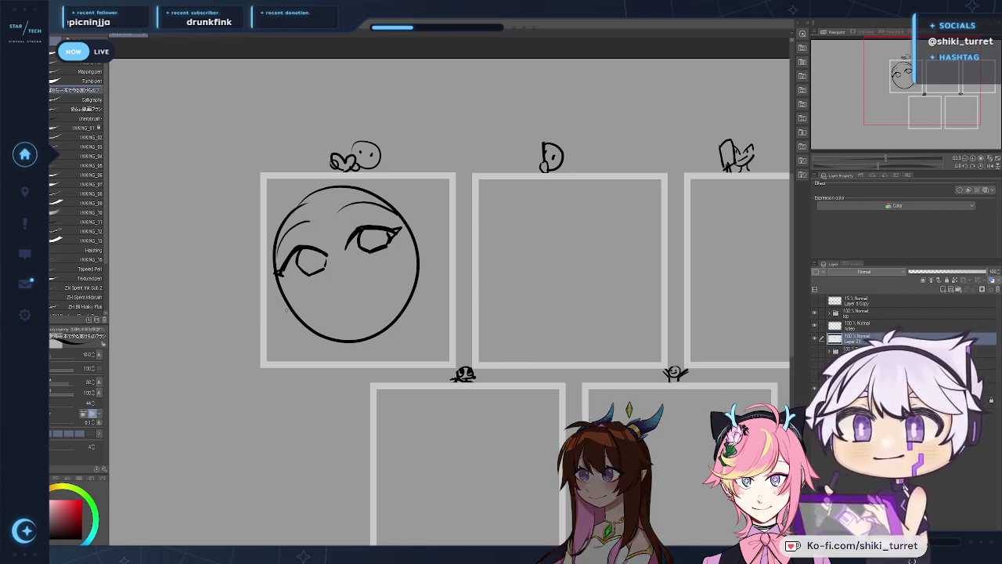
Step: Add short slanted blush strokes across the left cheek and beneath the inner side of both eyes
mouse_move(285, 287)
left_mouse_down()
mouse_move(317, 281)
mouse_move(267, 303)
left_mouse_up()
key("ctrl+z")
key("ctrl+z")
key("ctrl+z")
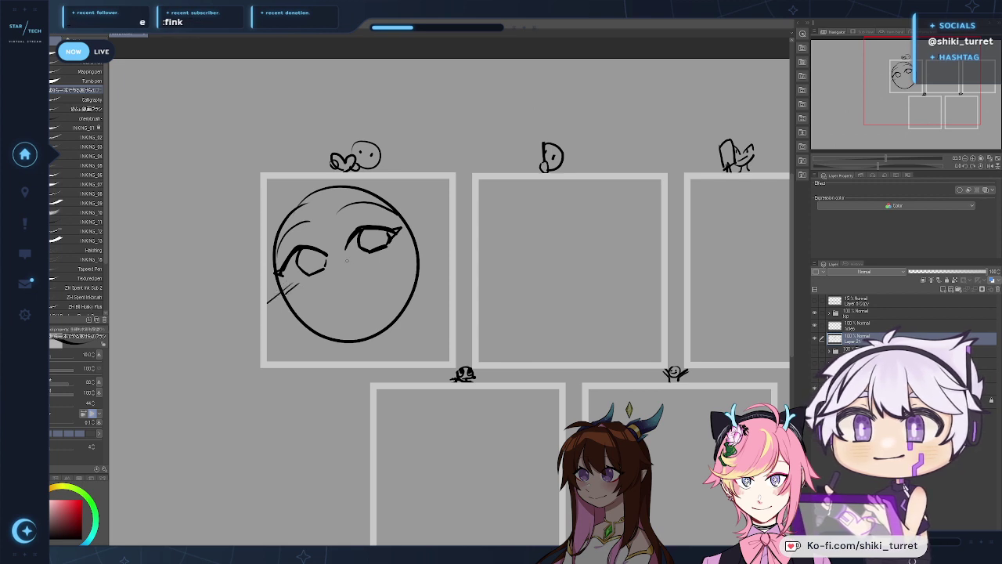
left_click_drag(340, 266, 335, 274)
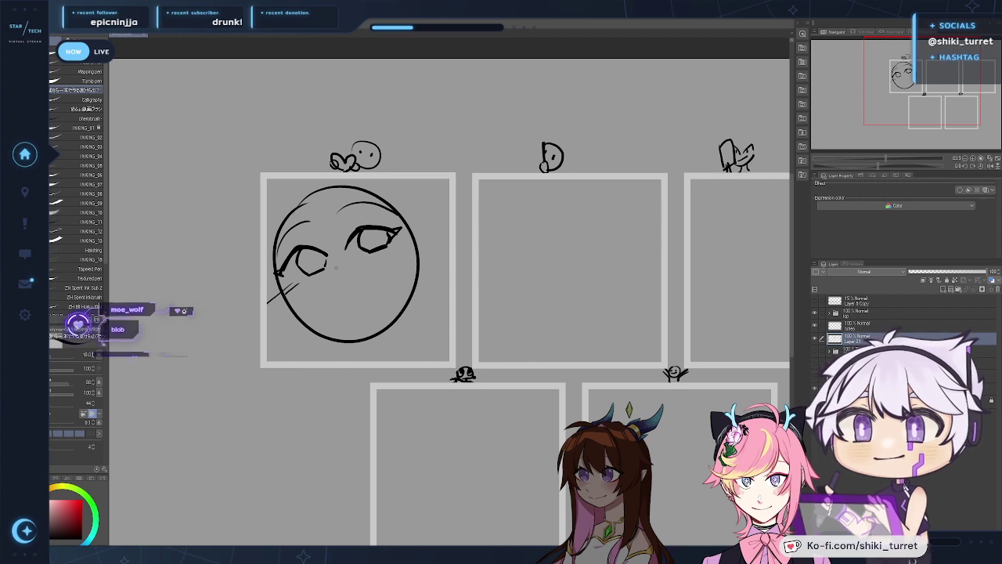
left_click_drag(364, 257, 360, 264)
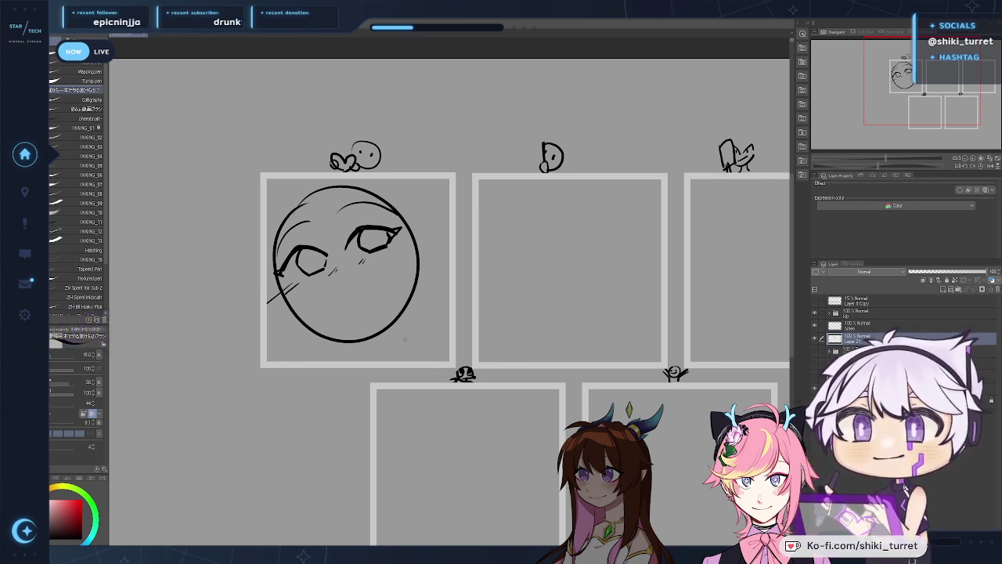
left_click_drag(509, 297, 506, 286)
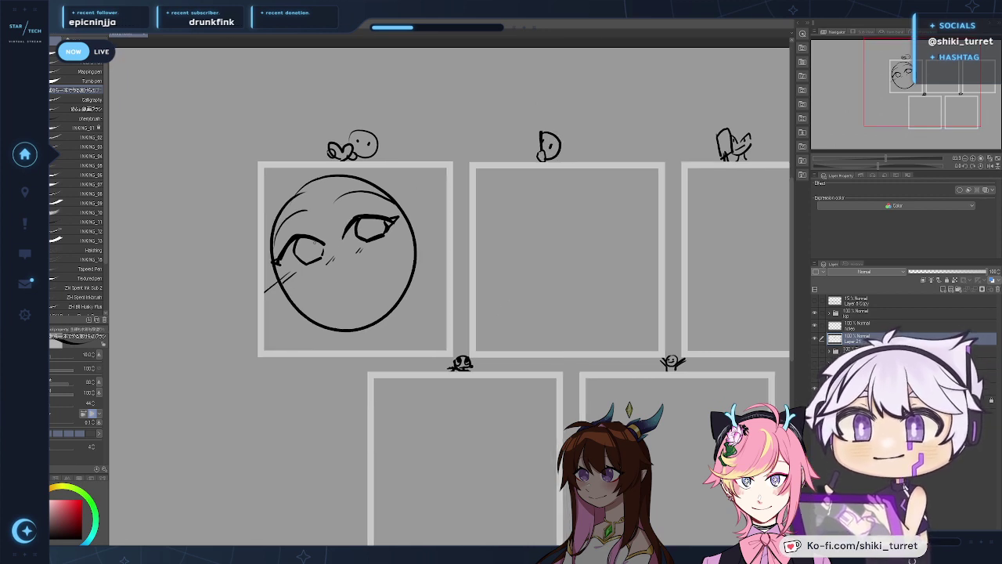
Step: Draw star-shaped pupils inside both irises and check the face in a mirrored view
mouse_move(306, 238)
left_mouse_down()
mouse_move(299, 254)
mouse_move(317, 258)
mouse_move(315, 243)
left_mouse_up()
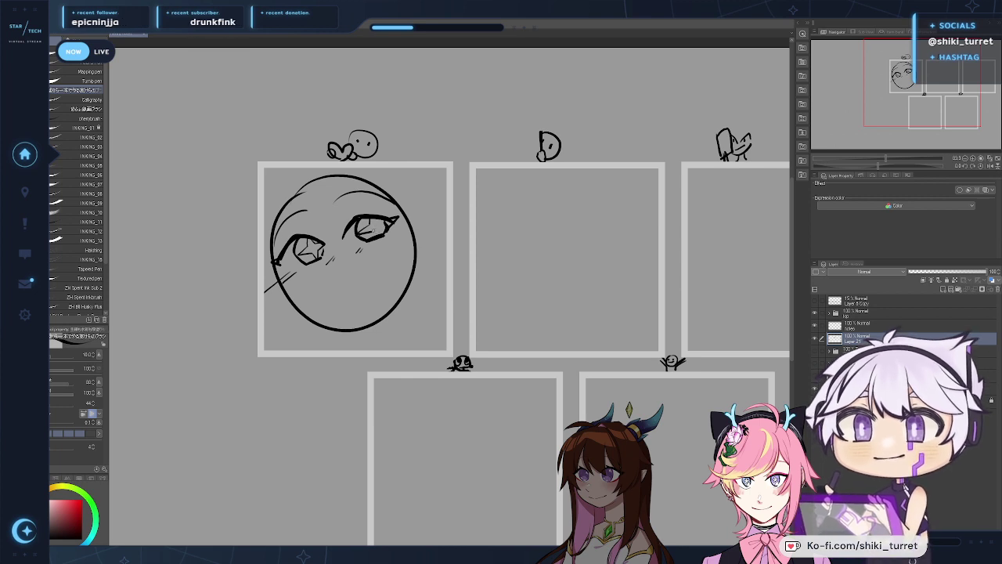
left_click_drag(379, 229, 372, 236)
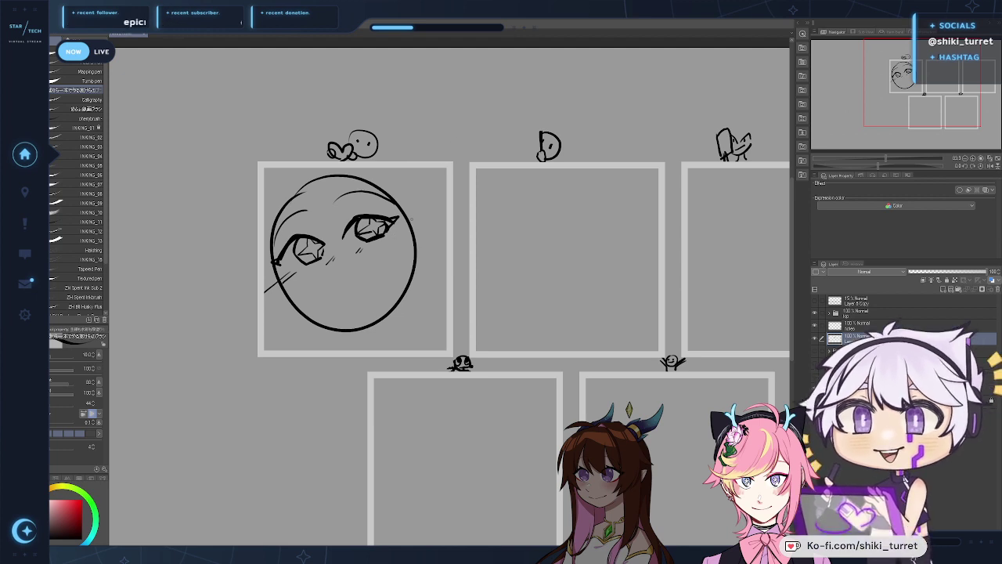
key("h")
key("h")
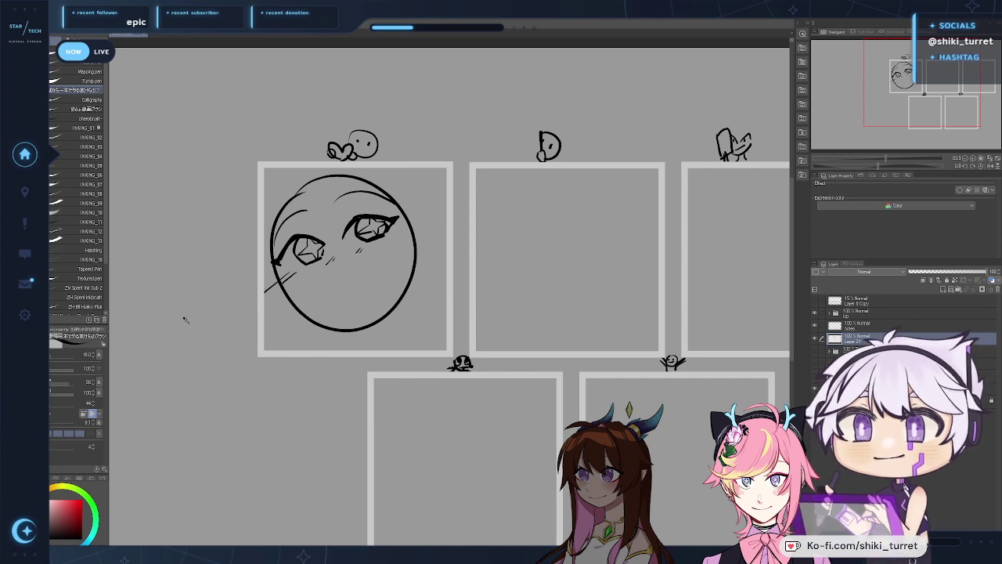
mouse_move(215, 333)
left_mouse_down()
mouse_move(199, 320)
mouse_move(188, 336)
mouse_move(208, 341)
left_mouse_up()
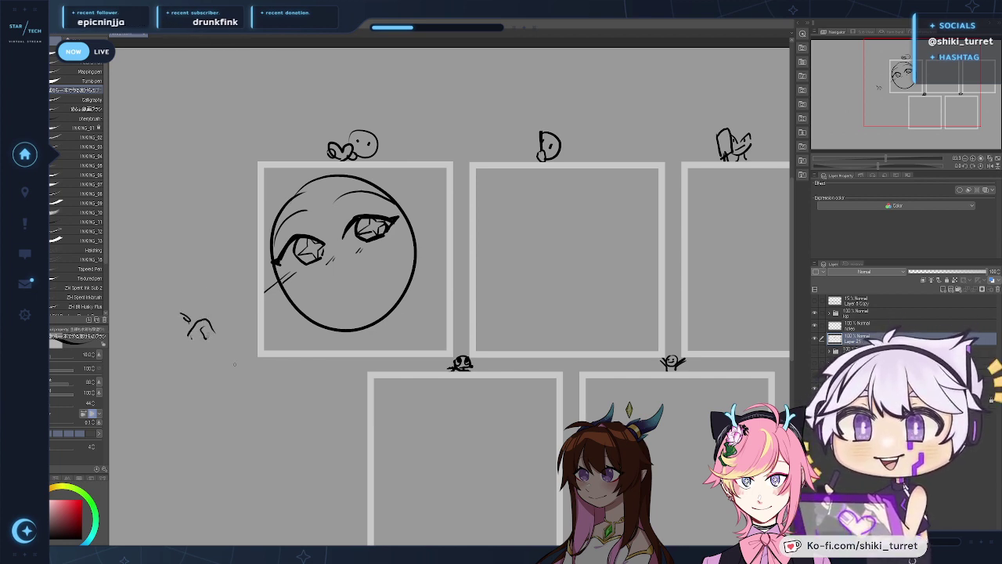
key("ctrl+z")
key("ctrl+z")
key("ctrl+z")
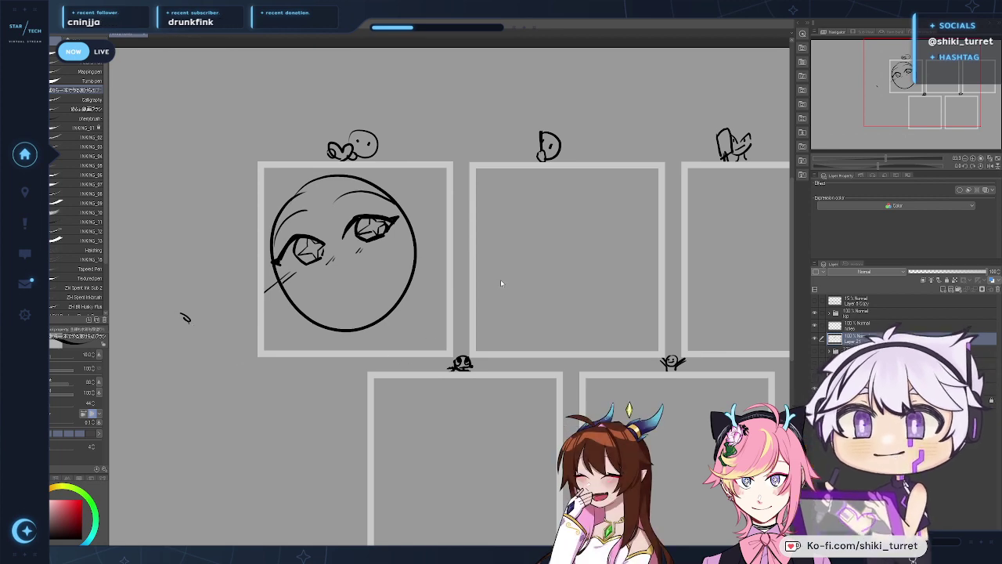
Step: Doodle a small face with a jaw, two eyes and a smile beside the first frame, with a knife next to it
left_click_drag(464, 354, 461, 339)
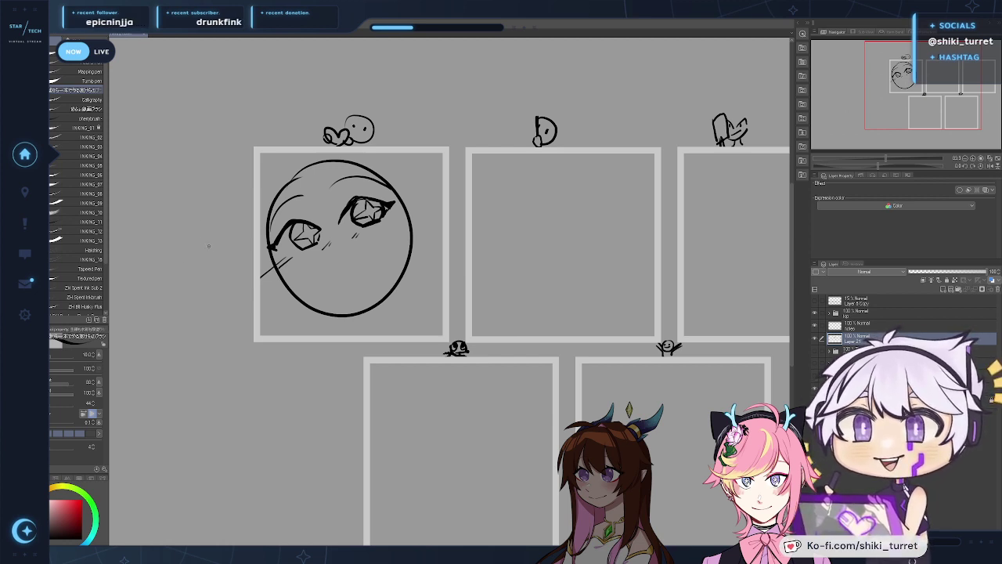
mouse_move(208, 246)
left_mouse_down()
mouse_move(219, 261)
mouse_move(177, 317)
left_mouse_up()
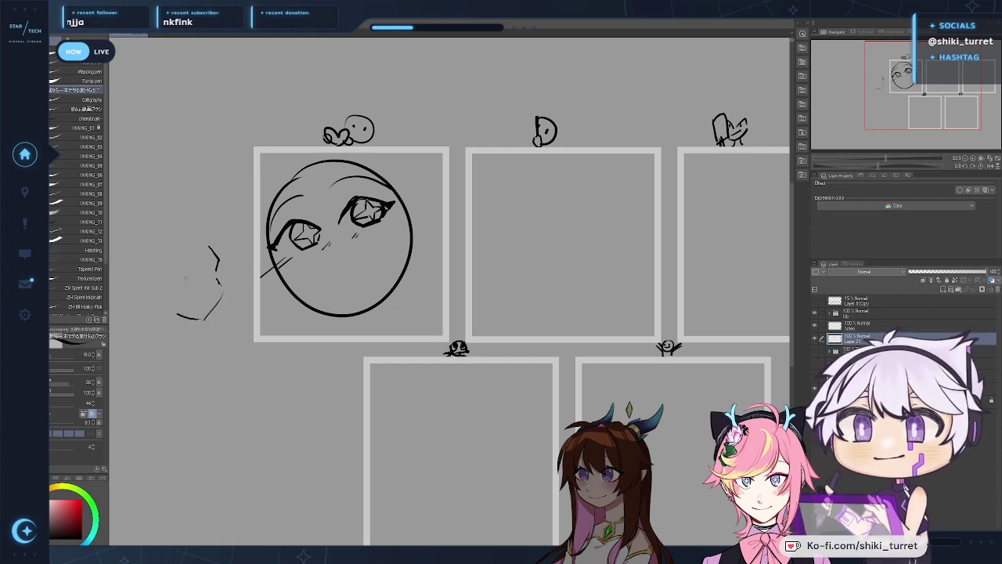
left_click_drag(170, 279, 186, 268)
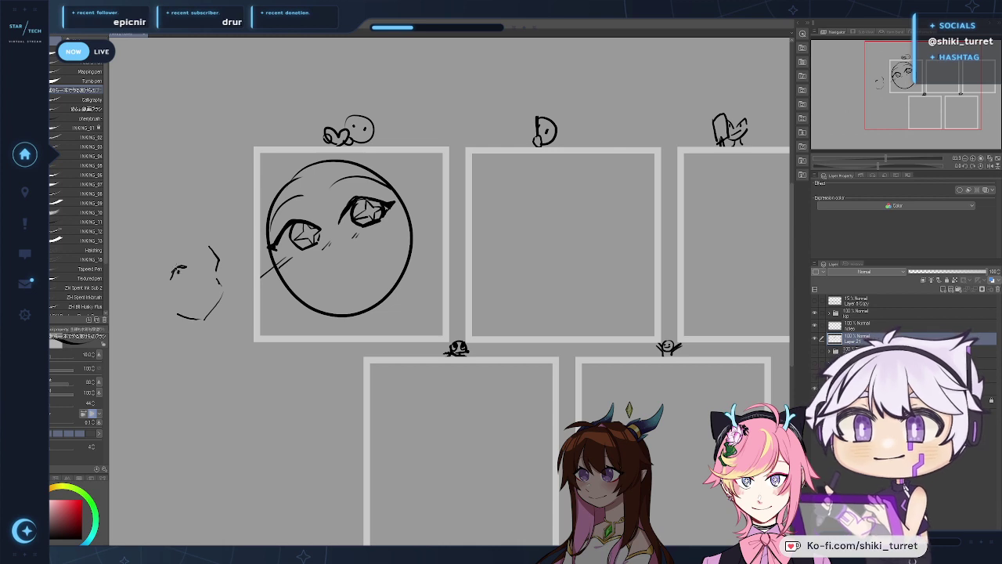
left_click_drag(199, 267, 214, 265)
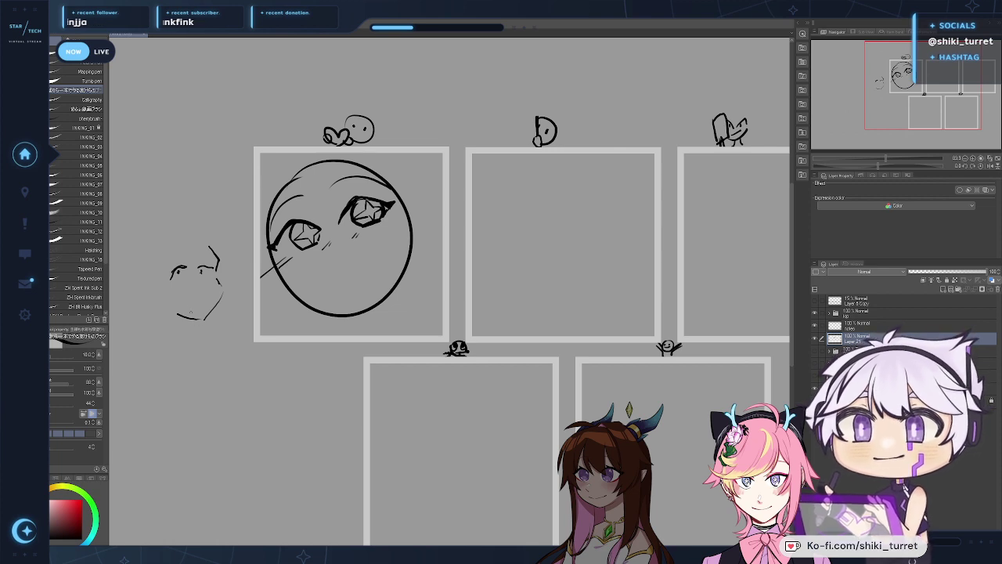
left_click_drag(180, 300, 209, 305)
mouse_move(235, 255)
left_mouse_down()
mouse_move(240, 295)
mouse_move(213, 336)
left_mouse_up()
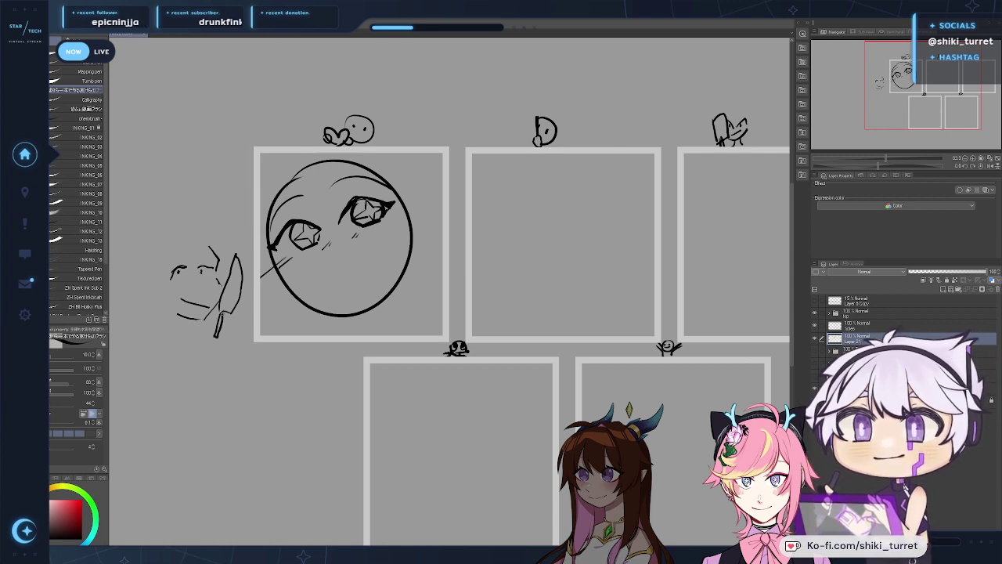
Step: Add bangs, outer hair strands, branching antlers and a neck to the knife-holding doodle
mouse_move(202, 247)
left_mouse_down()
mouse_move(156, 264)
mouse_move(145, 252)
mouse_move(167, 295)
left_mouse_up()
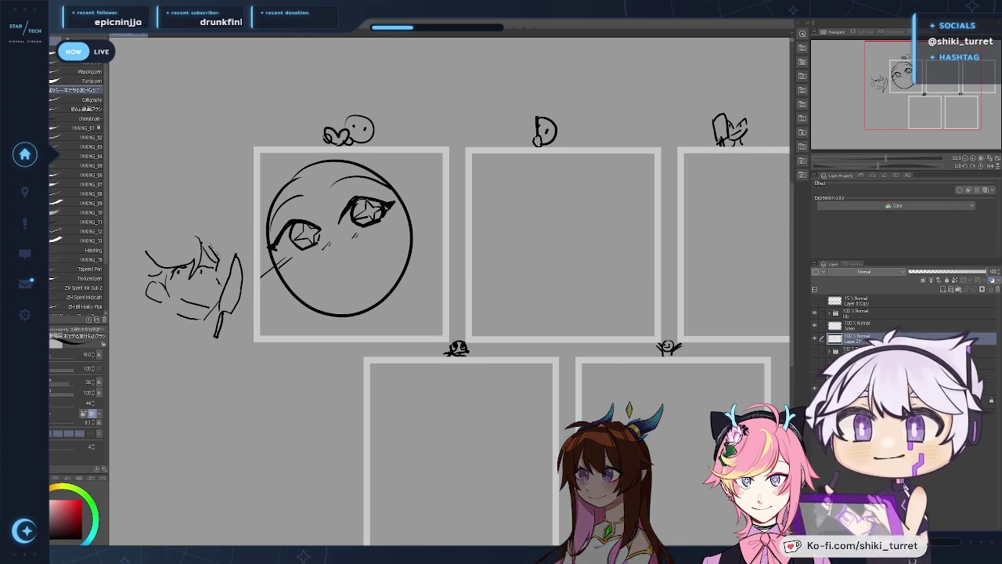
mouse_move(211, 229)
left_mouse_down()
mouse_move(220, 209)
mouse_move(173, 231)
mouse_move(170, 221)
mouse_move(201, 203)
mouse_move(224, 264)
left_mouse_up()
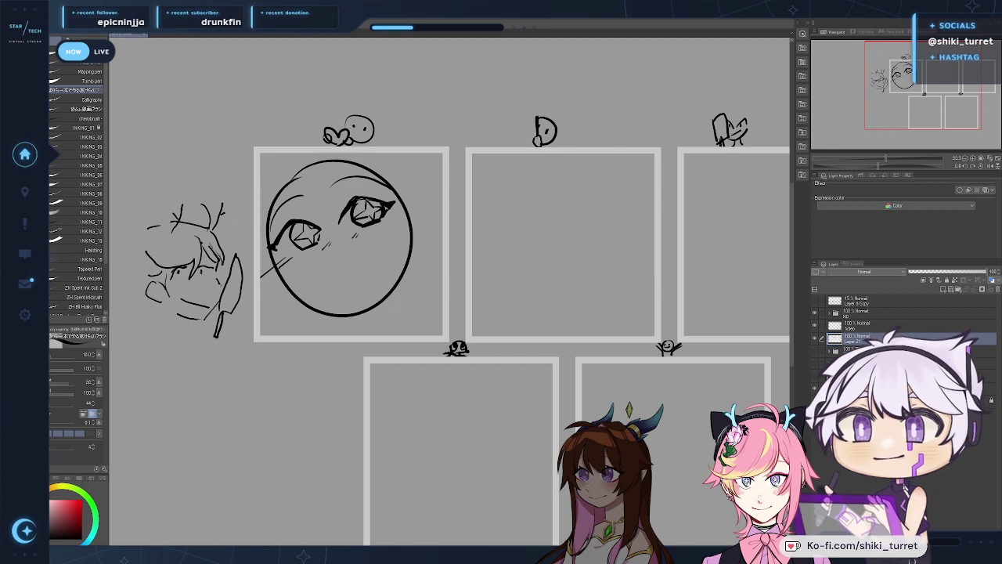
mouse_move(156, 230)
left_mouse_down()
mouse_move(130, 280)
mouse_move(151, 286)
left_mouse_up()
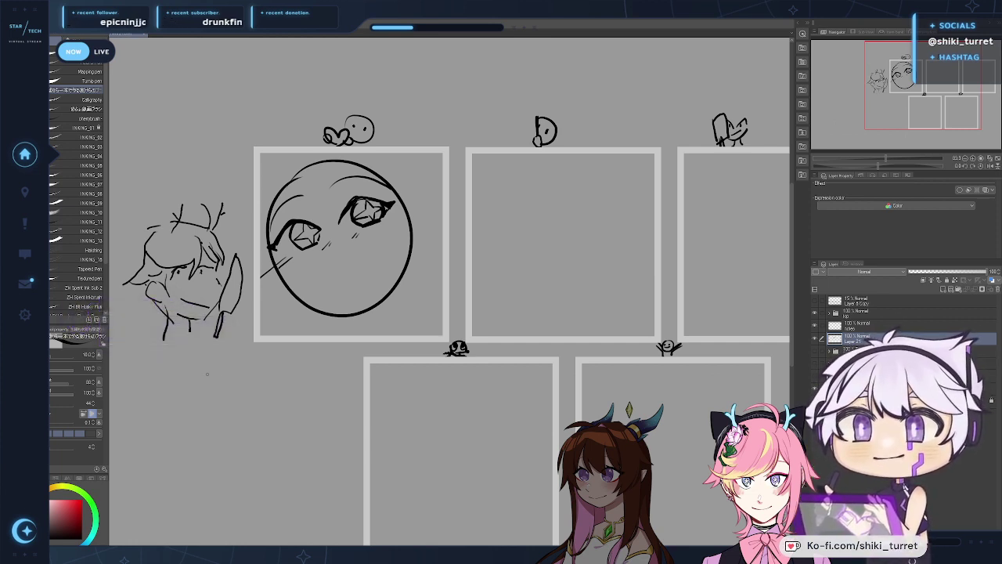
Step: Draw a small arrow pointing down below the knife-holding doodle, redoing its strokes
mouse_move(324, 324)
left_mouse_down()
mouse_move(351, 340)
mouse_move(554, 380)
mouse_move(582, 428)
left_mouse_up()
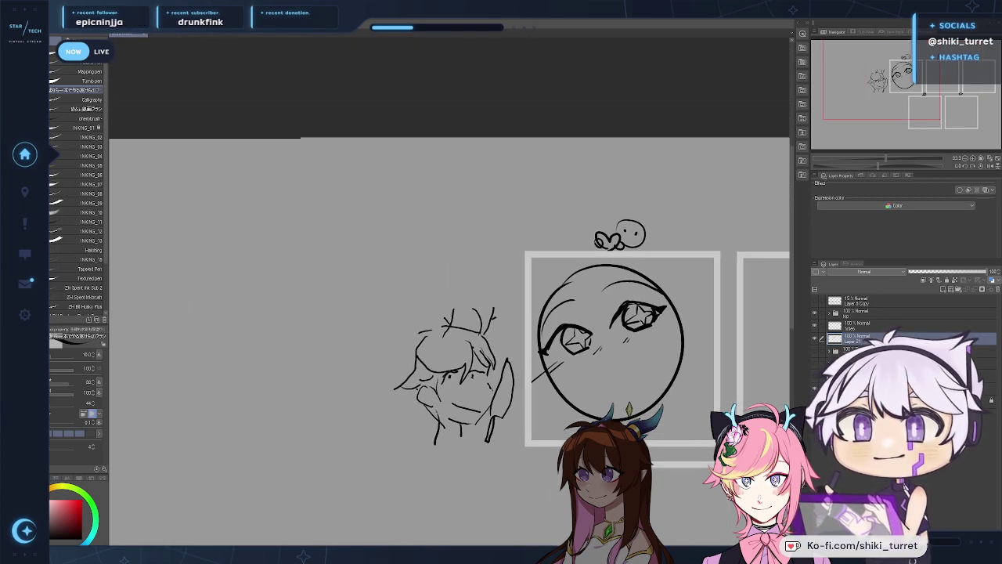
mouse_move(479, 478)
left_mouse_down()
mouse_move(735, 380)
mouse_move(721, 369)
mouse_move(720, 380)
left_mouse_up()
left_click_drag(713, 368, 755, 390)
key("ctrl+z")
key("ctrl+z")
left_click_drag(749, 371, 757, 390)
key("ctrl+z")
key("ctrl+z")
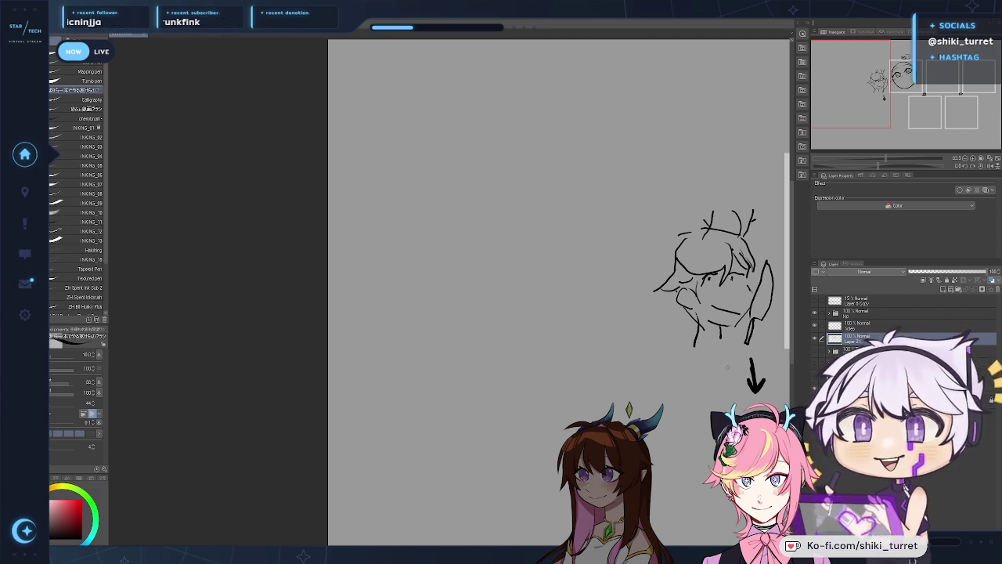
Step: Lasso the knife-holding doodle together with its arrow, delete them and clear the selection
key("m")
mouse_move(728, 179)
left_mouse_down()
mouse_move(767, 398)
mouse_move(689, 182)
left_mouse_up()
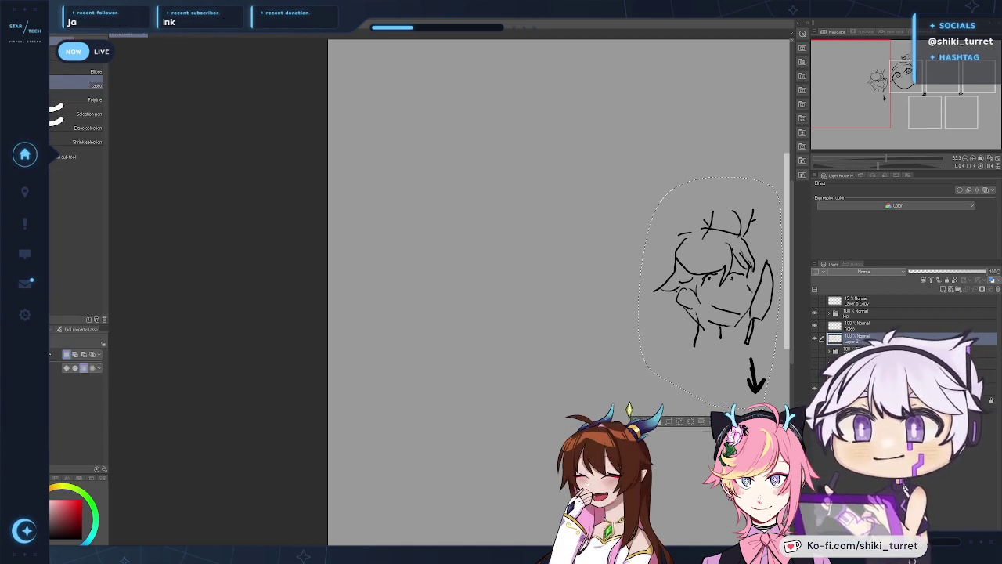
key("Delete")
key("ctrl+d")
left_click_drag(746, 442, 337, 485)
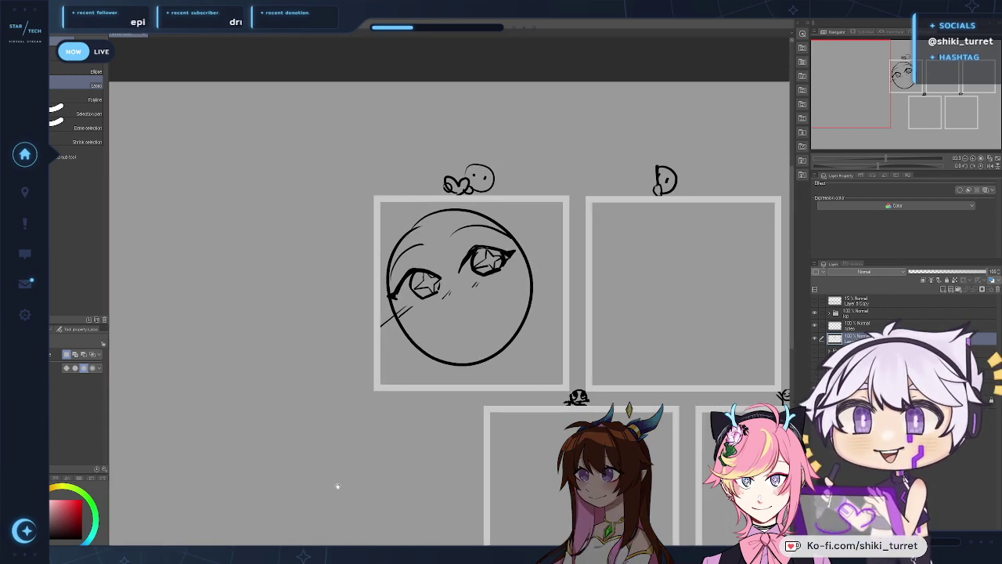
left_click_drag(467, 444, 352, 430)
Step: Try a first mouth line on the face in the first frame, and add a small dot below the left eye
key("p")
left_click_drag(431, 371, 439, 329)
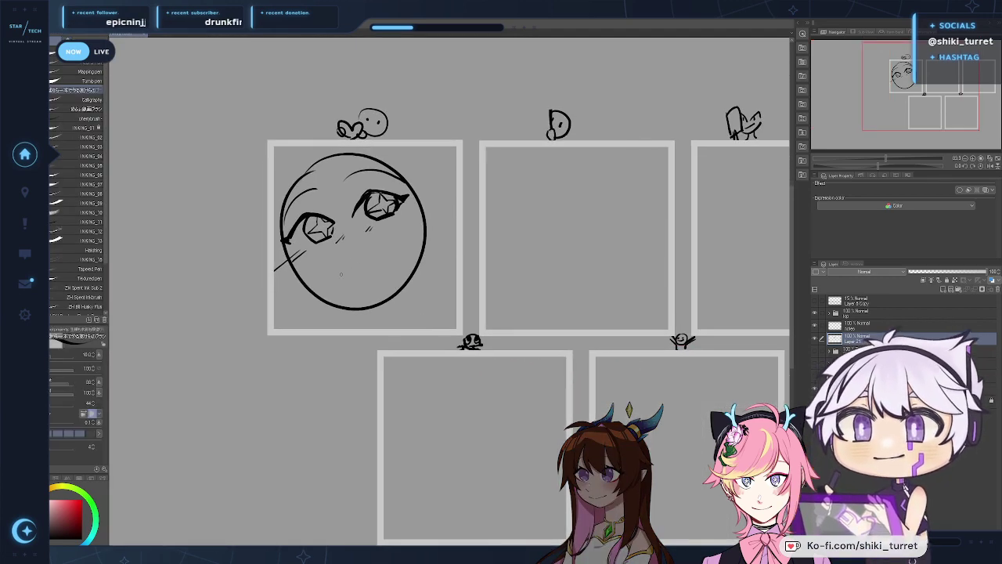
left_click_drag(341, 274, 394, 245)
key("ctrl+z")
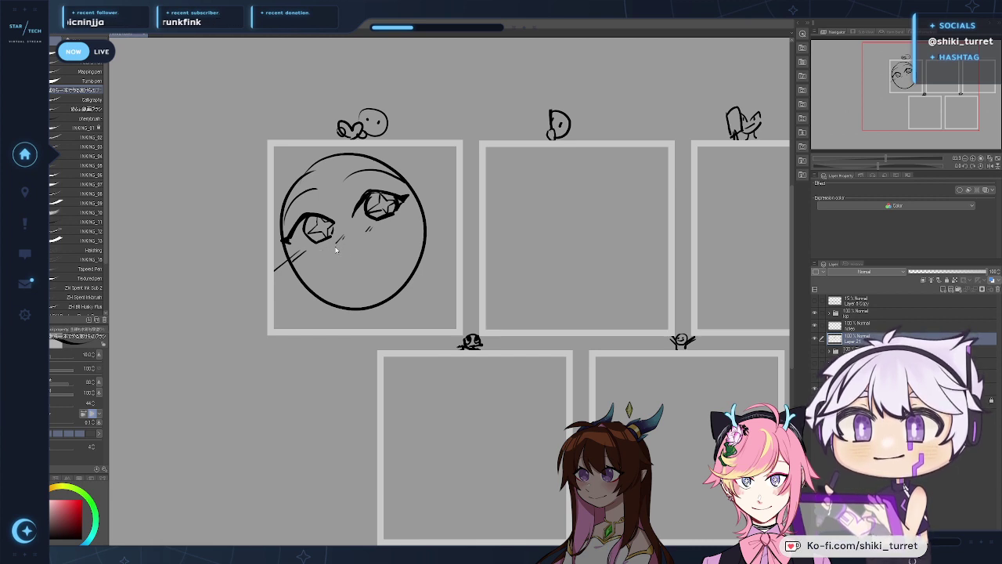
left_click_drag(328, 245, 384, 249)
key("ctrl+z")
key("ctrl+z")
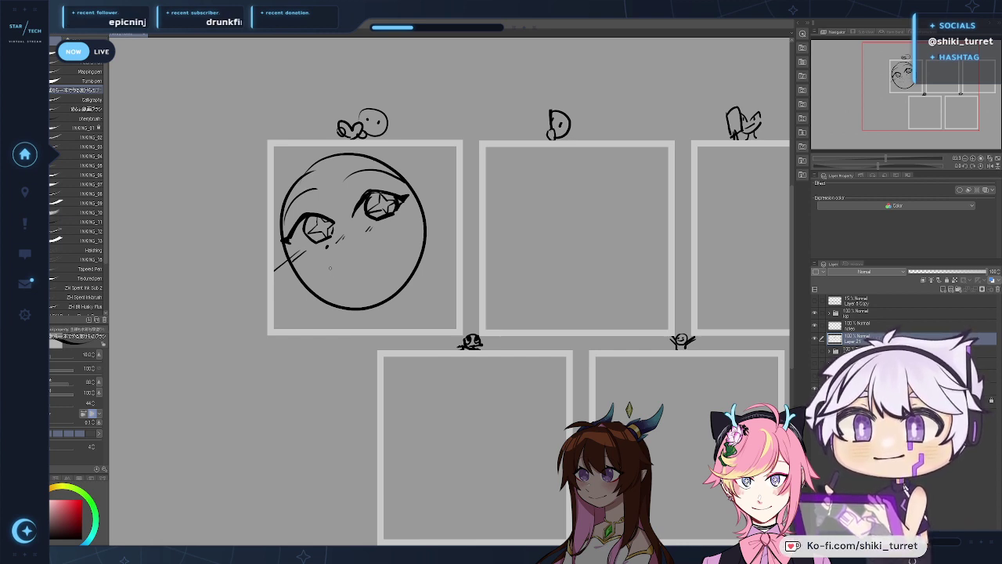
Step: Draw a slanted, curved smile below the eyes, redoing the stroke several times
left_click_drag(330, 269, 386, 248)
key("ctrl+z")
left_click_drag(332, 268, 380, 244)
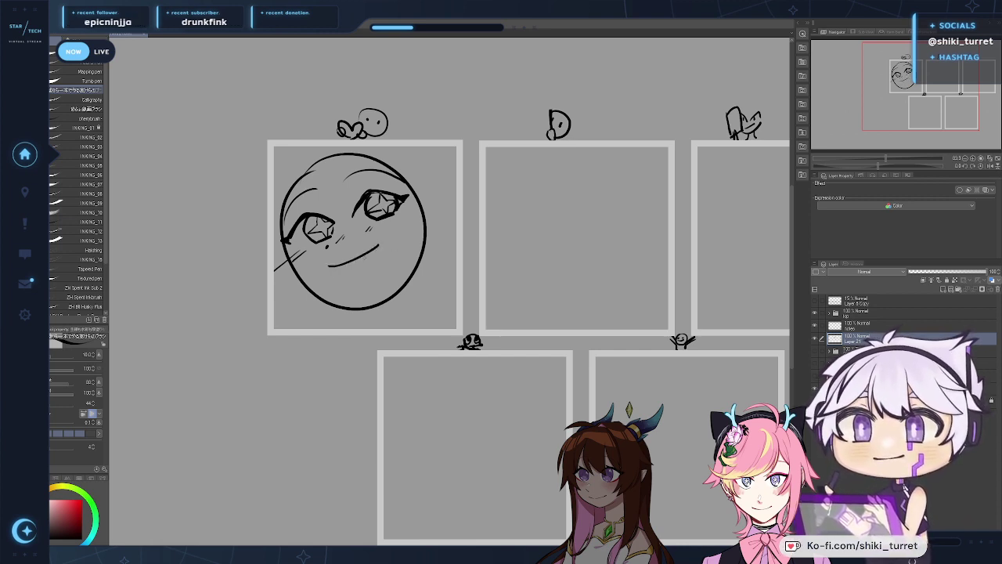
key("ctrl+z")
left_click_drag(326, 267, 383, 244)
key("ctrl+z")
mouse_move(322, 268)
left_mouse_down()
mouse_move(376, 267)
mouse_move(347, 282)
mouse_move(383, 243)
left_mouse_up()
key("ctrl+z")
key("ctrl+z")
key("ctrl+z")
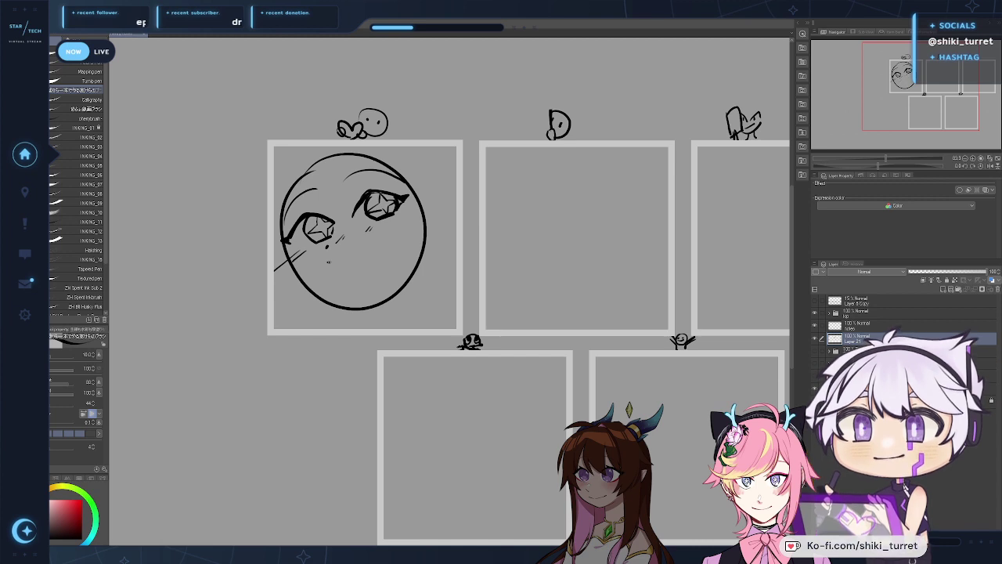
left_click_drag(327, 265, 378, 244)
key("ctrl+z")
left_click_drag(329, 266, 383, 244)
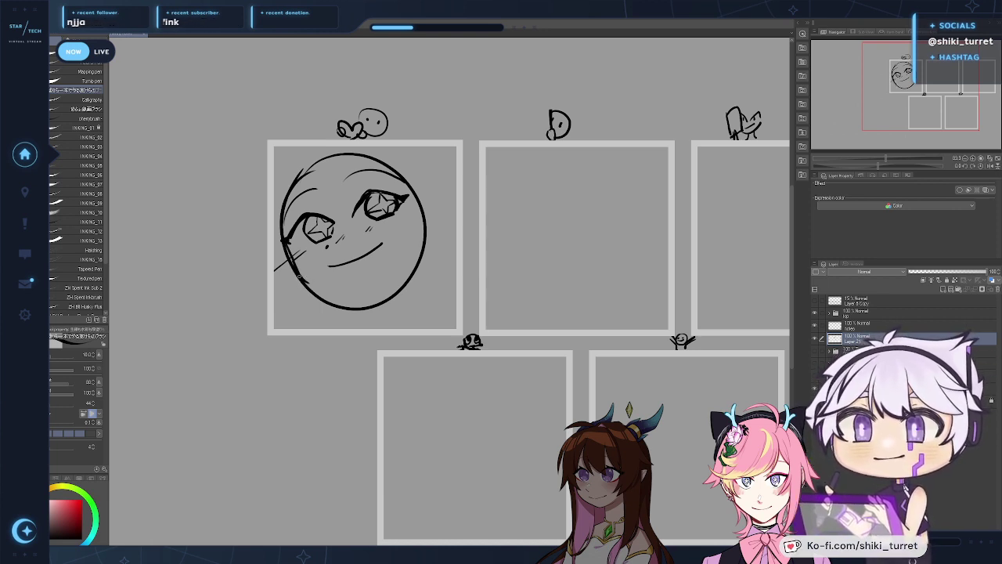
Step: Try a new cheek and jaw contour inside the head circle, and erase part of the overlap at the left cheek
key("ctrl+z")
left_click_drag(307, 284, 365, 288)
key("ctrl+z")
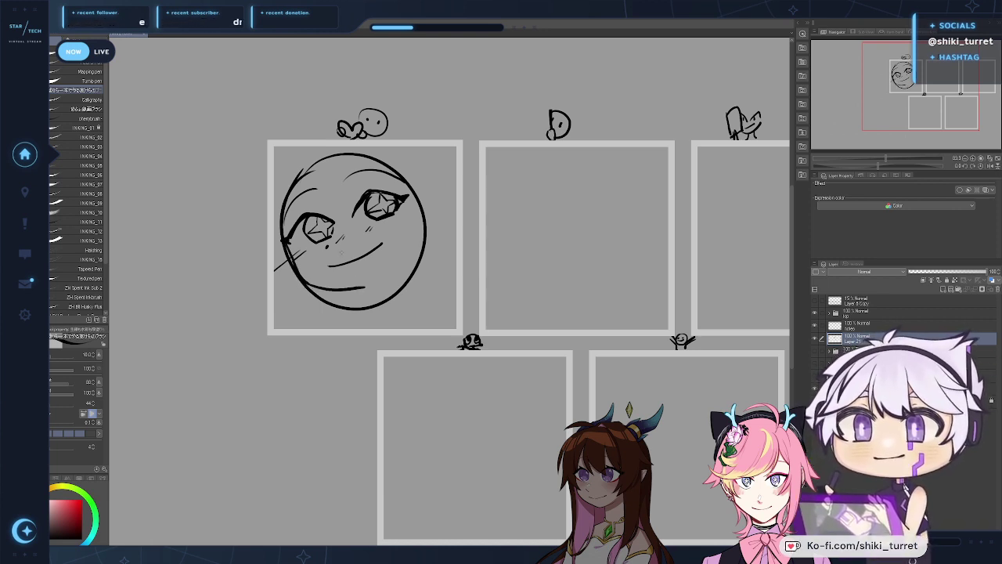
key("ctrl+z")
key("ctrl+z")
key("ctrl+z")
key("ctrl+z")
left_click_drag(288, 245, 304, 277)
key("ctrl+z")
key("ctrl+z")
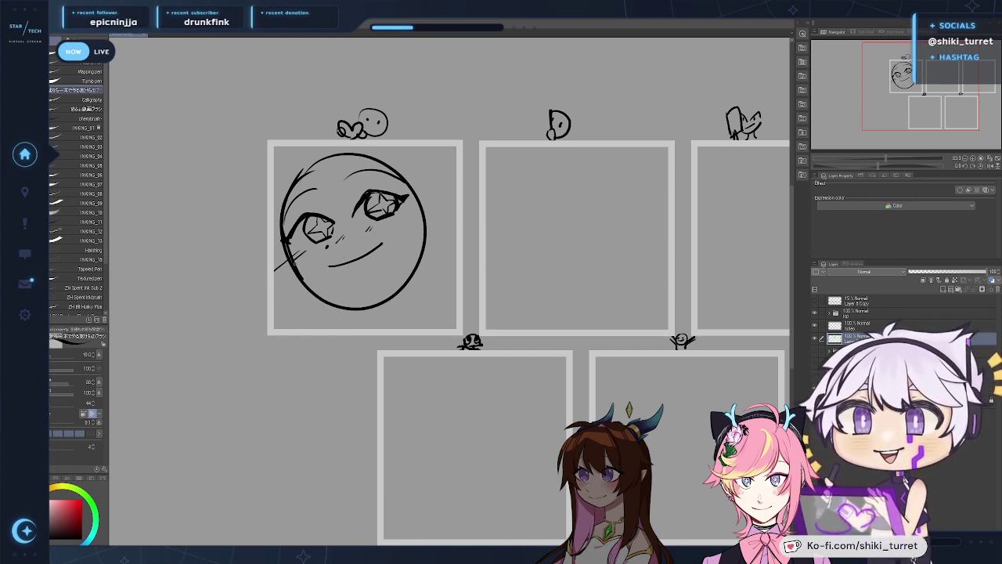
key("ctrl+z")
mouse_move(288, 245)
left_mouse_down()
mouse_move(302, 276)
mouse_move(335, 293)
mouse_move(362, 291)
left_mouse_up()
key("ctrl+z")
key("e")
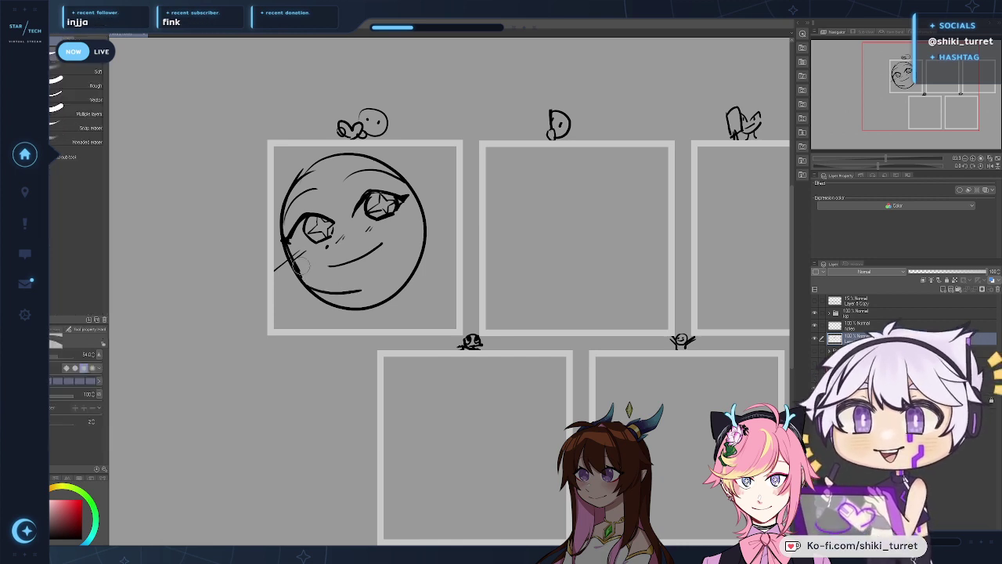
left_click_drag(300, 271, 305, 280)
Step: Clear the whole face sketch from the layer and switch back to the pen
key("Delete")
left_click_drag(452, 358, 450, 373)
key("p")
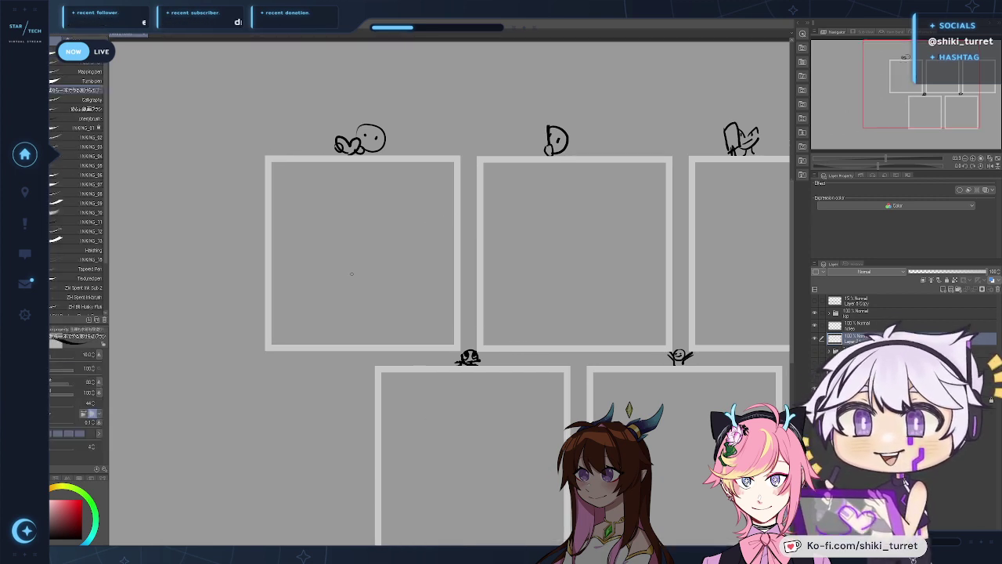
Step: Draw a large head circle filling most of the first frame, redoing the arc until it closes smoothly
left_click_drag(295, 257, 288, 250)
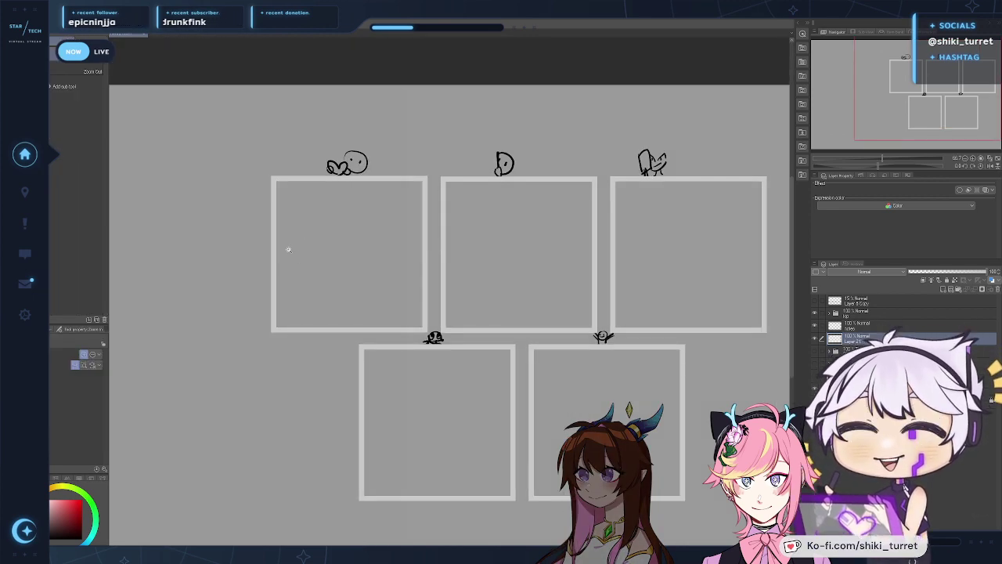
scroll(468, 301, "up", 1)
key("p")
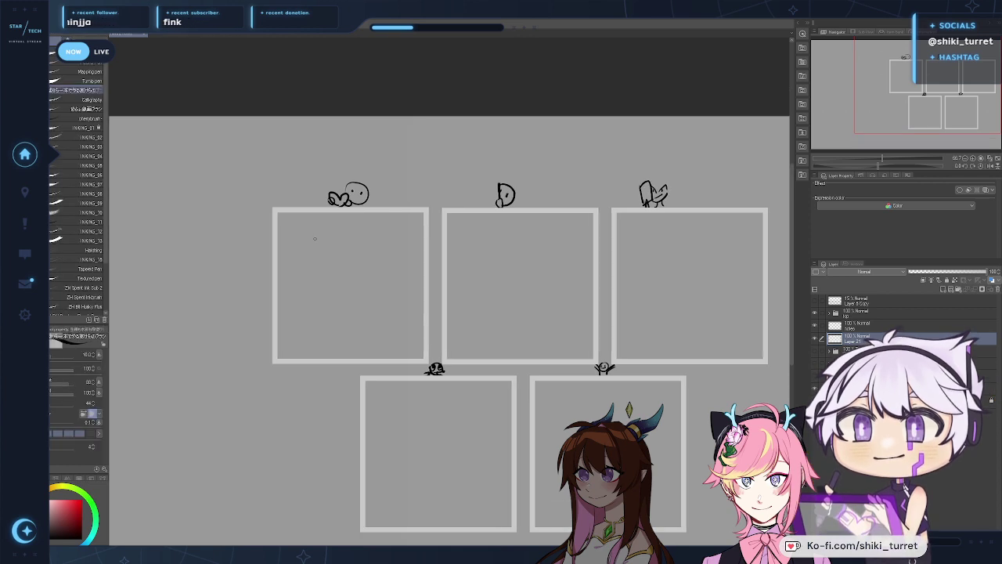
left_click_drag(305, 244, 351, 329)
key("ctrl+z")
left_click_drag(329, 220, 401, 313)
key("ctrl+z")
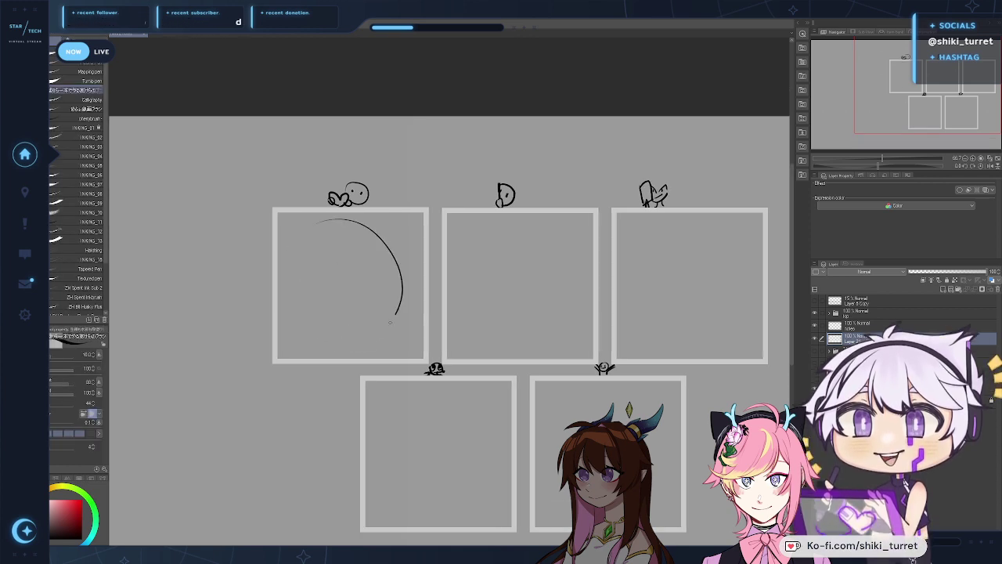
key("ctrl+z")
Step: Draw the forehead contour just inside the head circle's upper left, running down to the cheek
mouse_move(327, 223)
left_mouse_down()
mouse_move(315, 225)
mouse_move(338, 222)
mouse_move(294, 291)
left_mouse_up()
key("ctrl+z")
mouse_move(301, 245)
left_mouse_down()
mouse_move(288, 306)
mouse_move(327, 337)
left_mouse_up()
key("ctrl+z")
key("ctrl+z")
key("ctrl+z")
key("ctrl+z")
Step: Draw the cheek bump and jawline along the head circle's lower left, redoing the stroke several times
left_click_drag(290, 303, 343, 338)
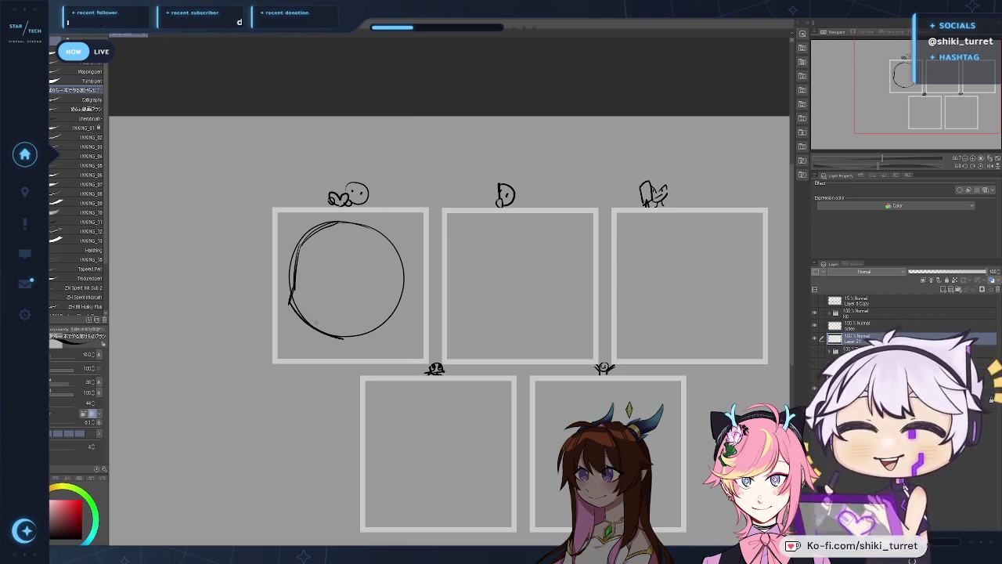
key("ctrl+z")
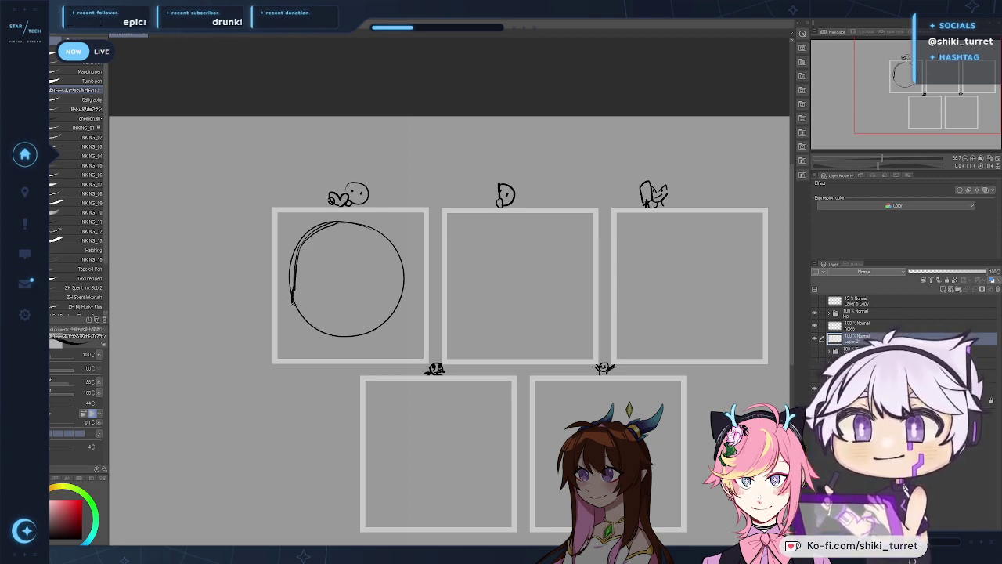
key("ctrl+z")
left_click_drag(293, 303, 332, 334)
key("ctrl+z")
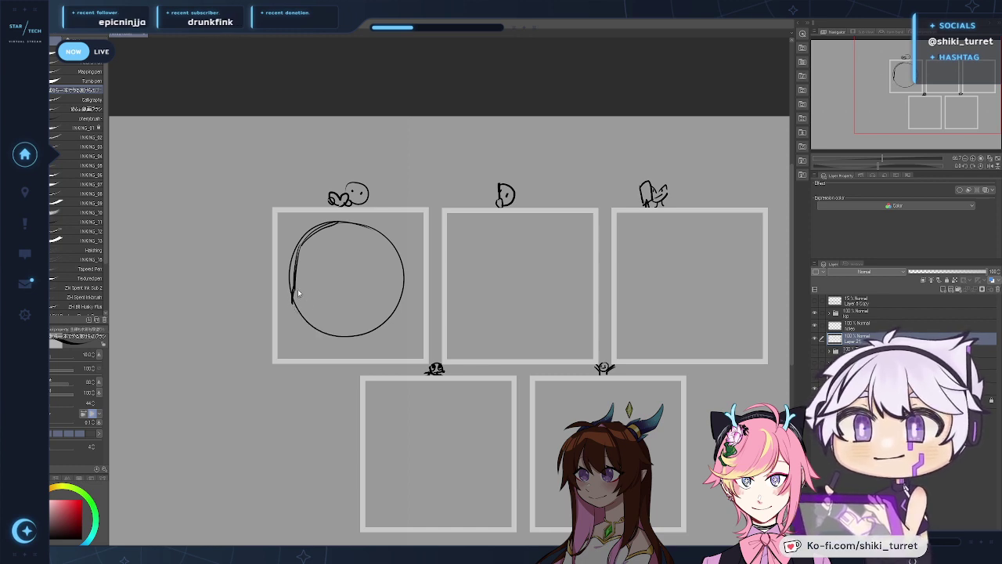
left_click_drag(291, 302, 331, 337)
key("ctrl+z")
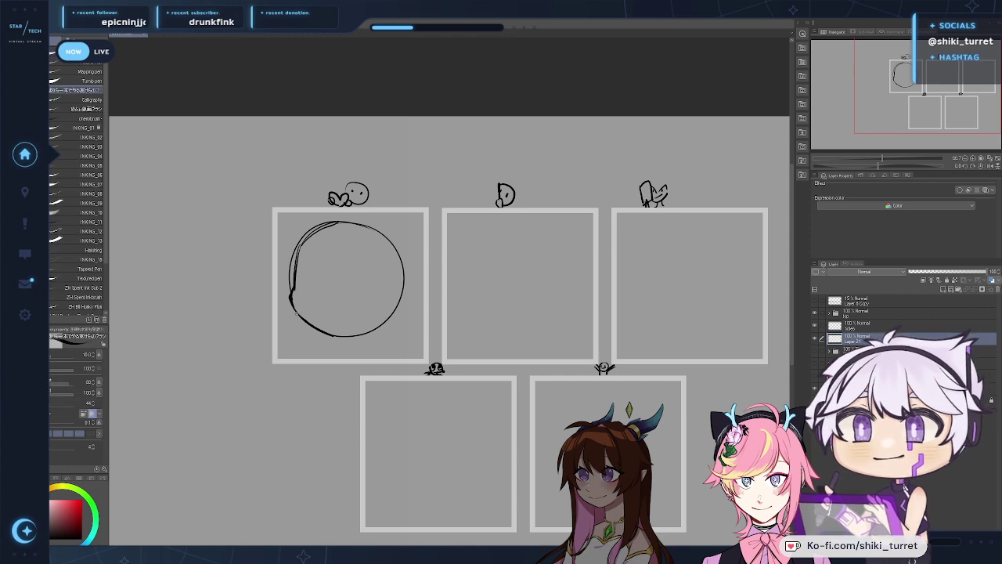
Step: Erase the leftover circle outline beside the forehead contour at the head's upper left
key("e")
mouse_move(287, 286)
left_mouse_down()
mouse_move(289, 255)
mouse_move(329, 224)
left_mouse_up()
key("p")
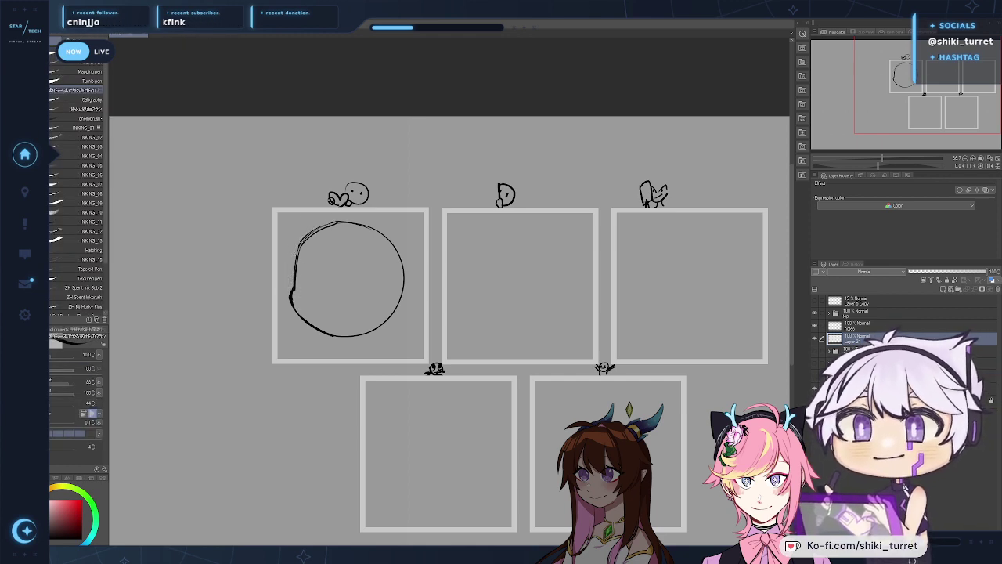
key("ctrl+z")
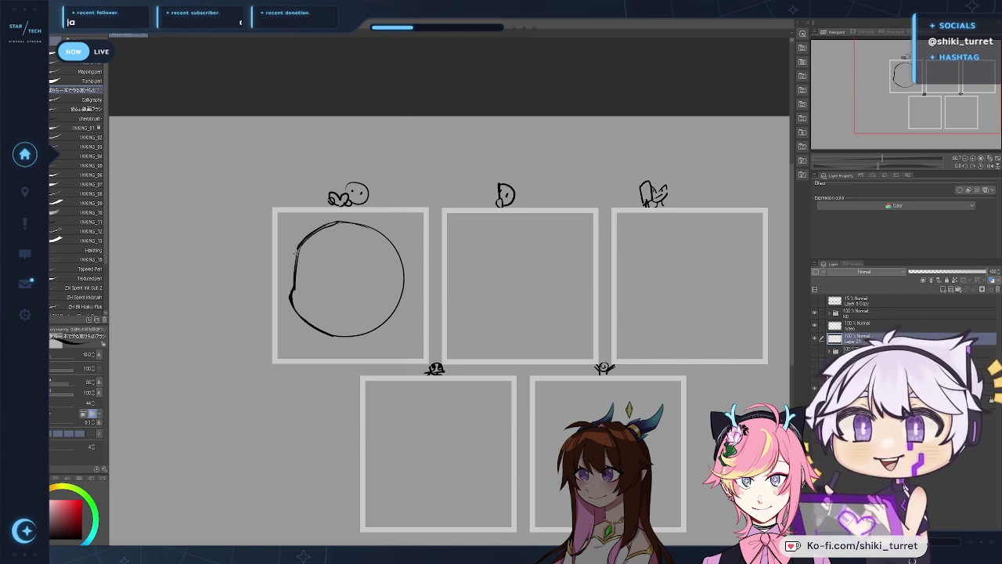
key("e")
left_click_drag(289, 260, 297, 248)
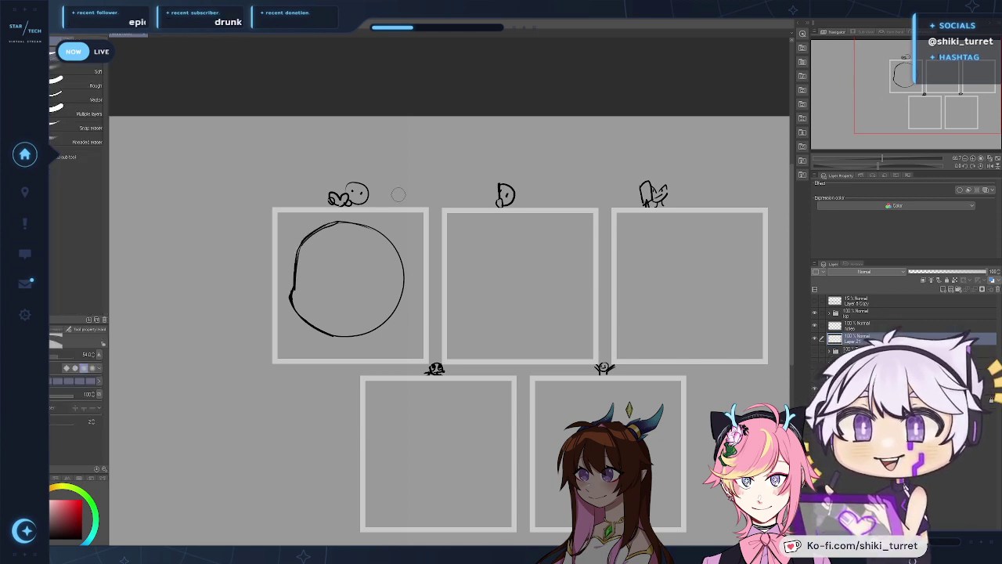
key("p")
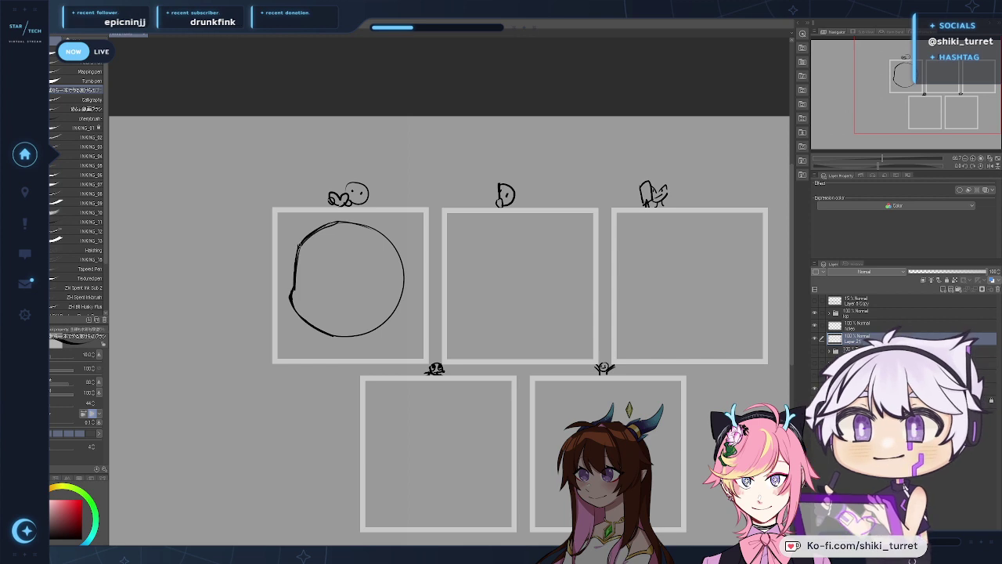
Step: Sketch the left eye with a slanted lid line and a small almond outline beside the face's edge
mouse_move(304, 274)
left_mouse_down()
mouse_move(282, 271)
mouse_move(296, 276)
mouse_move(285, 287)
left_mouse_up()
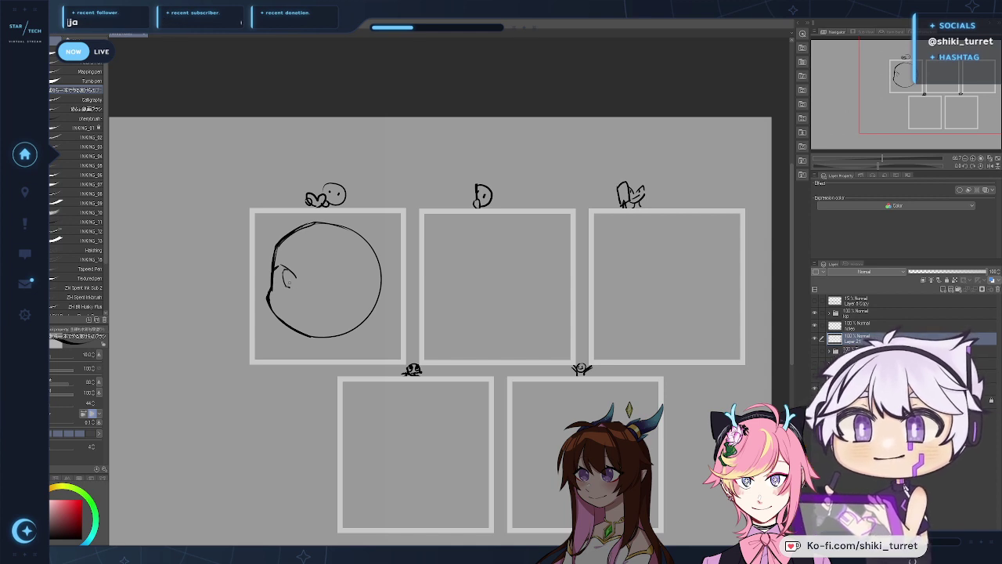
key("ctrl+z")
key("ctrl+z")
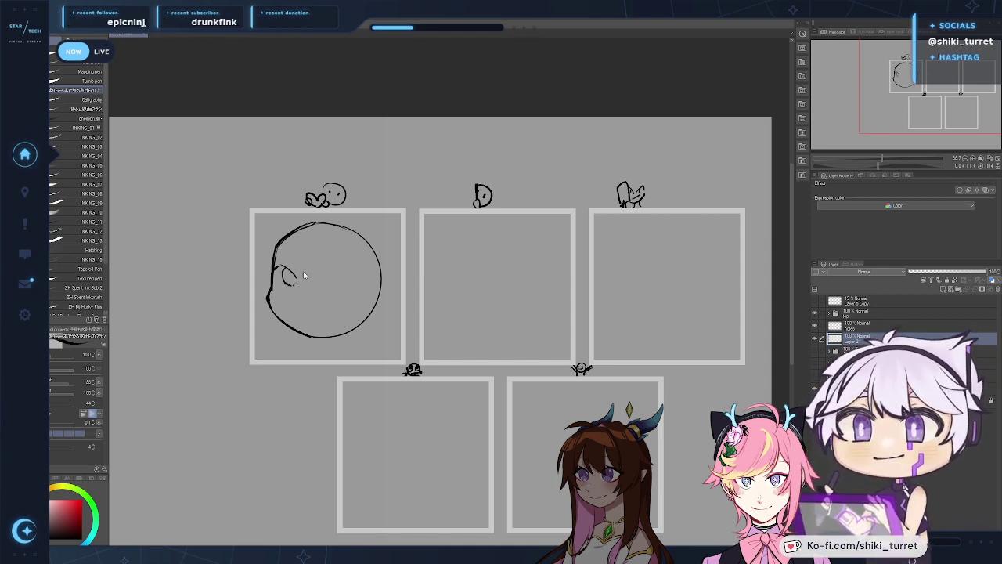
key("ctrl+z")
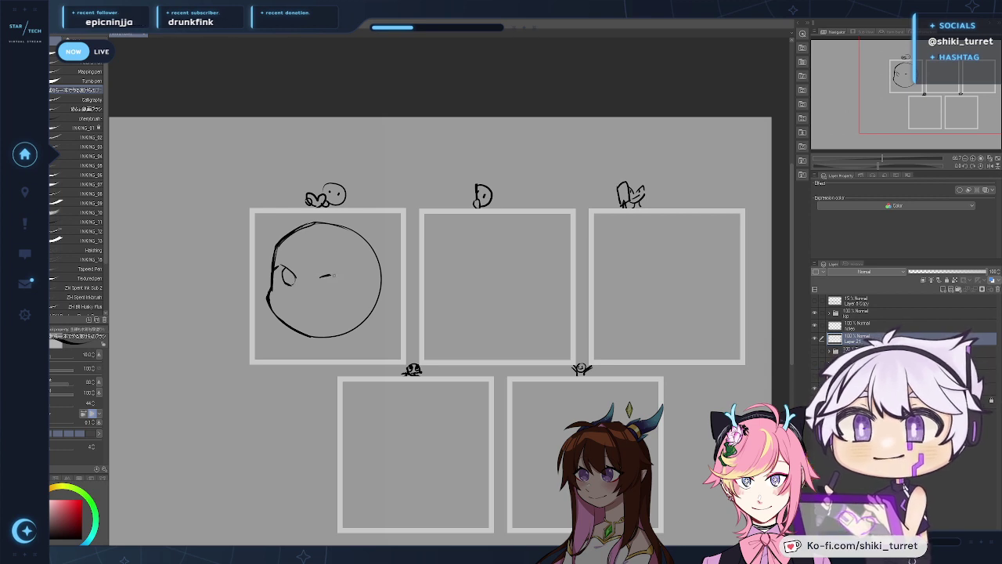
Step: Sketch the right eye as an arched upper lid over a small almond outline
key("ctrl+z")
mouse_move(317, 278)
left_mouse_down()
mouse_move(331, 273)
mouse_move(349, 290)
left_mouse_up()
key("ctrl+z")
key("ctrl+z")
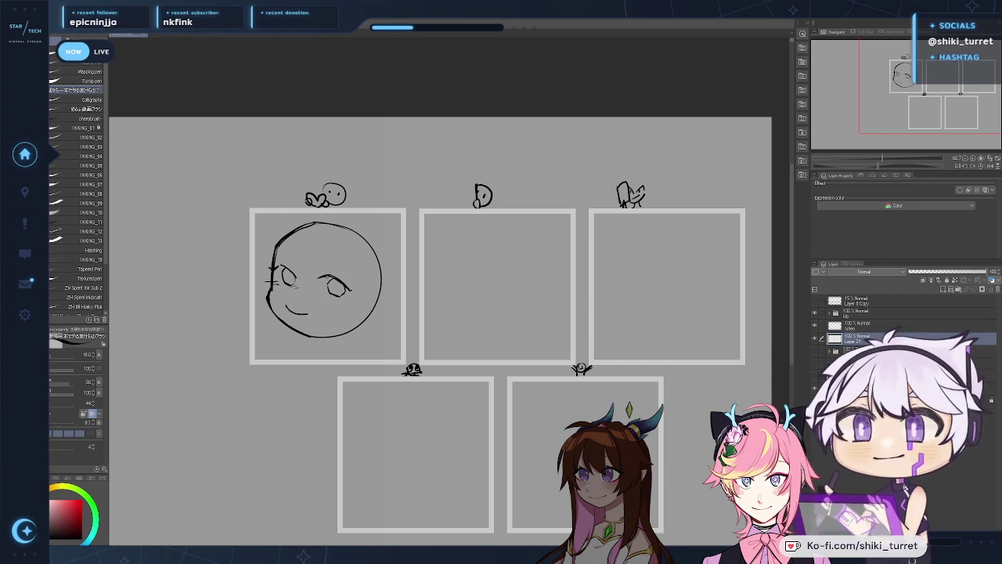
Step: Redraw the mouth as a wide, shallow smile below the eyes, redoing the curve several times
left_click_drag(286, 306, 313, 310)
key("ctrl+z")
key("ctrl+z")
key("ctrl+z")
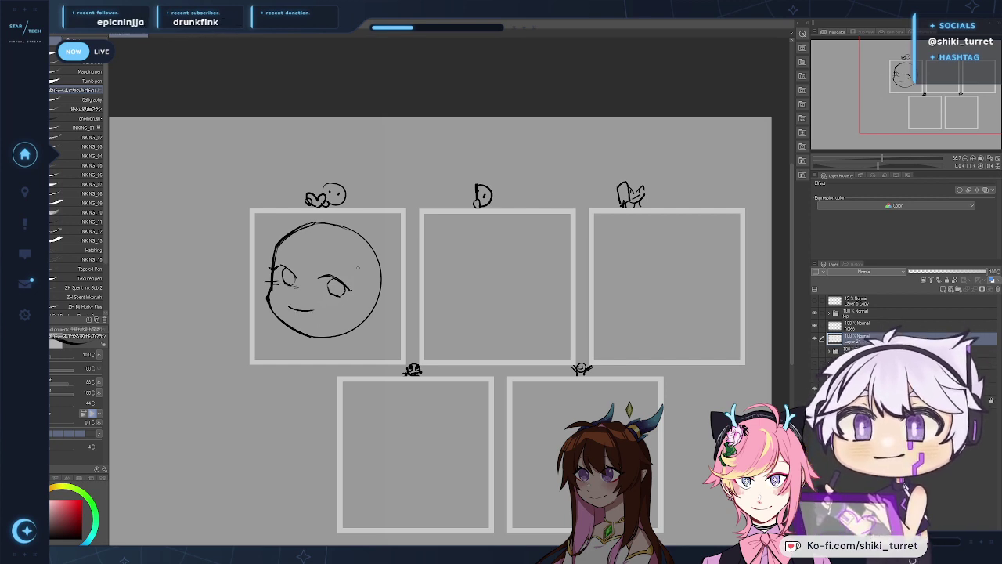
key("ctrl+z")
left_click_drag(286, 308, 317, 307)
key("ctrl+z")
key("ctrl+z")
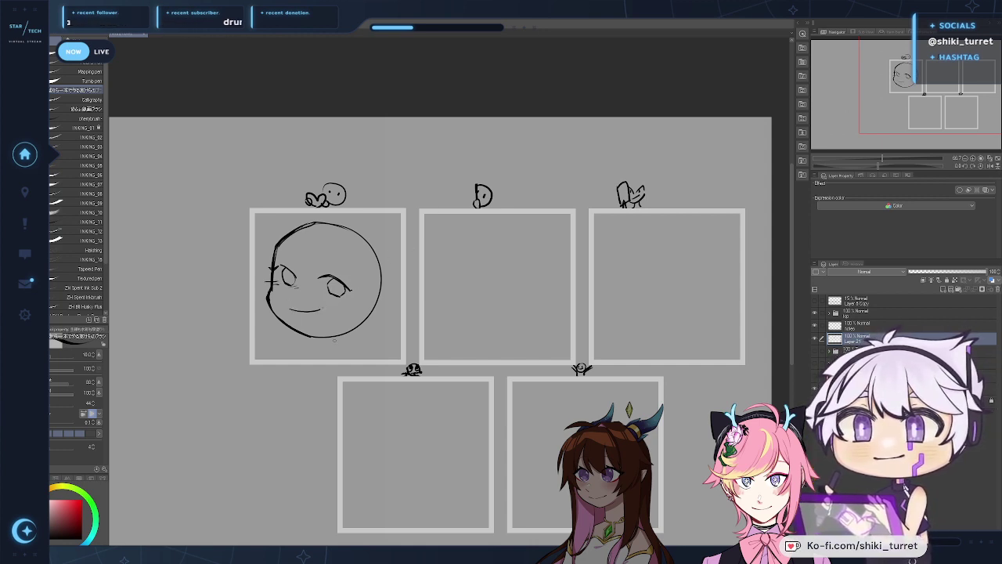
key("ctrl+z")
Step: Try the left lobe of a heart over the face's lower right, rising from the frame's lower edge
mouse_move(337, 354)
left_mouse_down()
mouse_move(304, 304)
mouse_move(306, 320)
mouse_move(305, 298)
mouse_move(322, 293)
mouse_move(311, 334)
mouse_move(322, 299)
left_mouse_up()
key("ctrl+z")
key("ctrl+z")
key("ctrl+z")
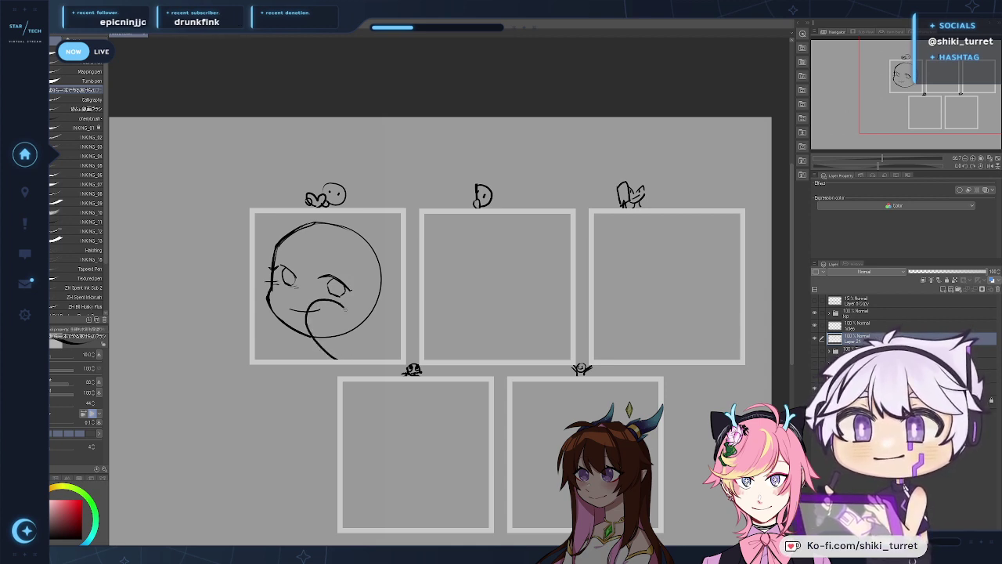
key("ctrl+z")
left_click_drag(340, 358, 348, 297)
key("ctrl+z")
mouse_move(340, 359)
left_mouse_down()
mouse_move(308, 306)
mouse_move(346, 302)
left_mouse_up()
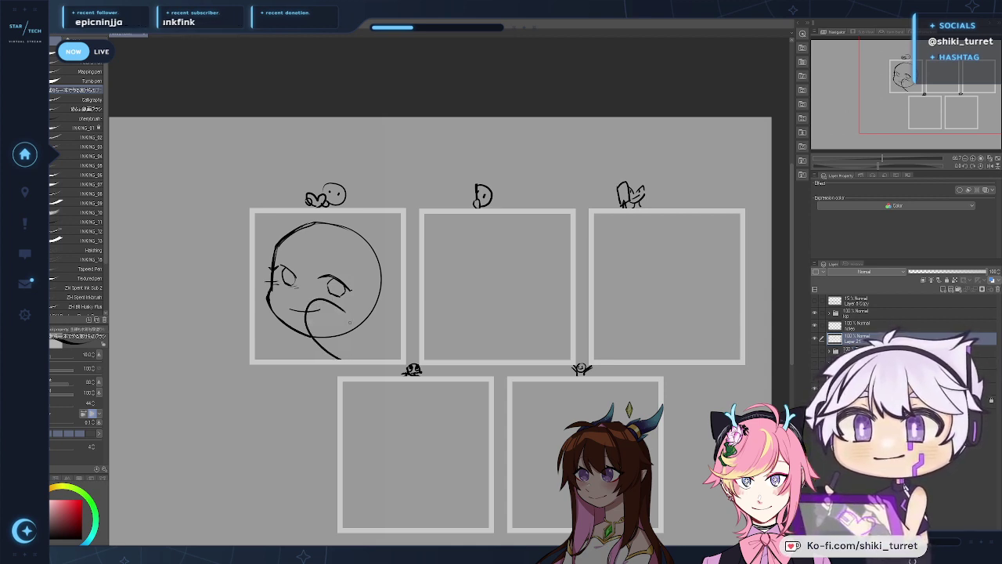
key("ctrl+z")
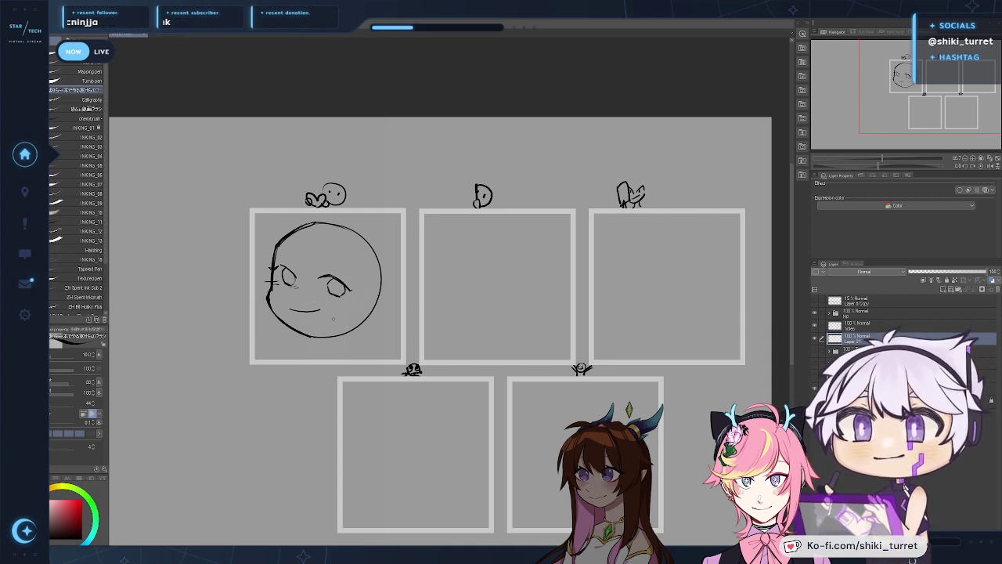
mouse_move(342, 359)
left_mouse_down()
mouse_move(342, 299)
mouse_move(308, 316)
mouse_move(349, 303)
left_mouse_up()
key("ctrl+z")
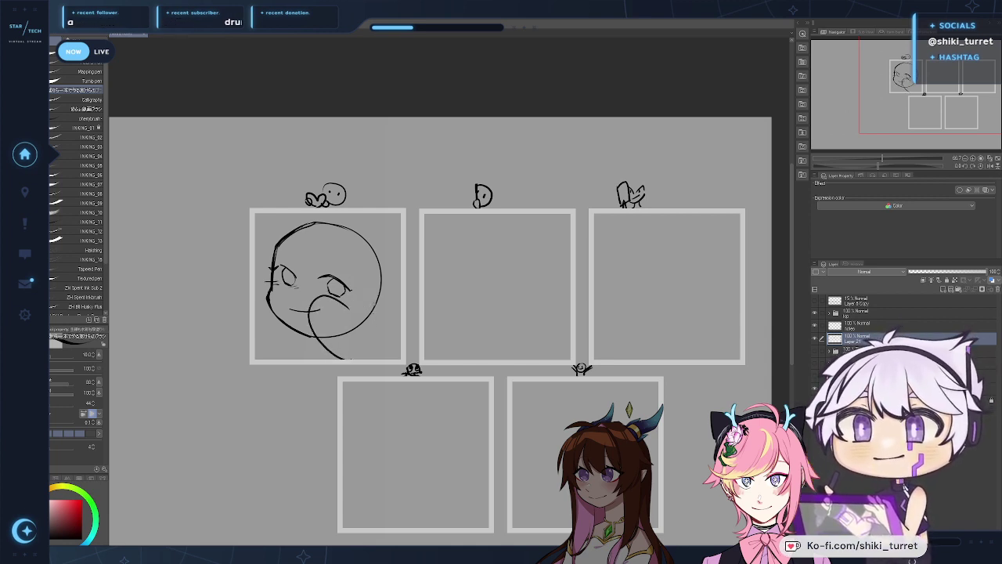
key("ctrl+z")
mouse_move(346, 359)
left_mouse_down()
mouse_move(307, 319)
mouse_move(350, 295)
left_mouse_up()
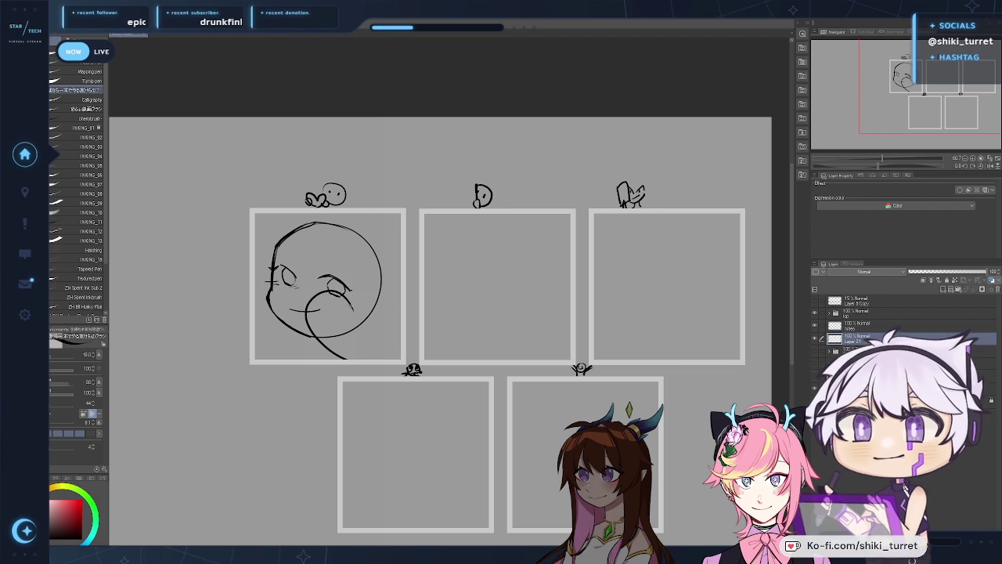
key("ctrl+z")
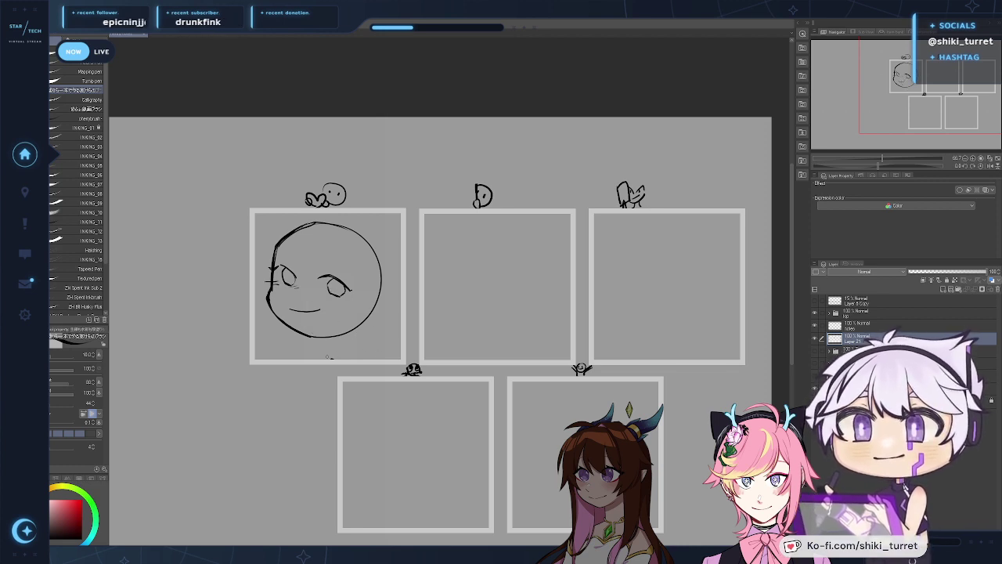
left_click_drag(329, 358, 351, 299)
key("ctrl+z")
mouse_move(340, 359)
left_mouse_down()
mouse_move(318, 342)
mouse_move(354, 315)
left_mouse_up()
key("ctrl+z")
left_click_drag(346, 357, 351, 302)
key("ctrl+z")
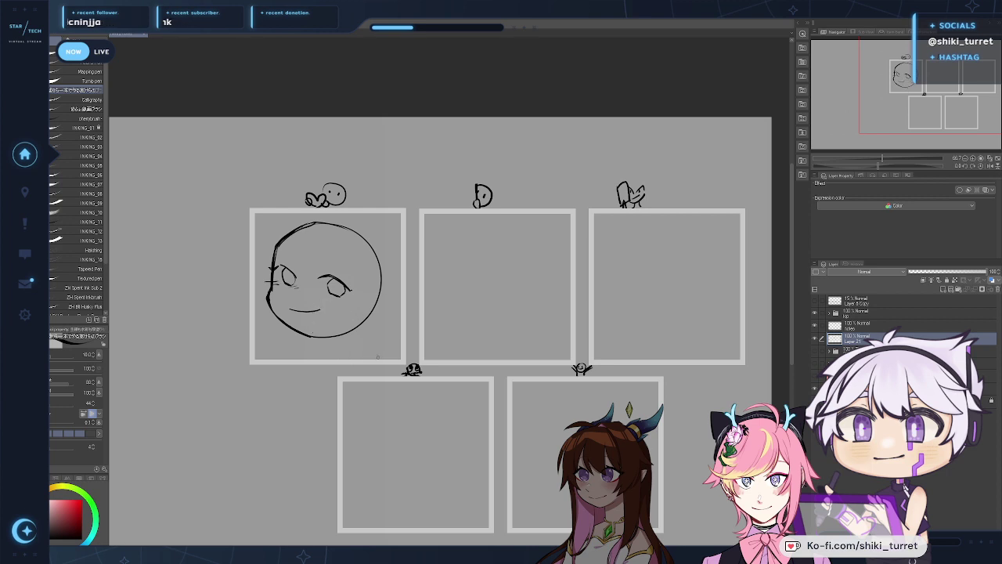
left_click_drag(346, 359, 362, 296)
key("ctrl+z")
left_click_drag(345, 359, 361, 304)
key("ctrl+z")
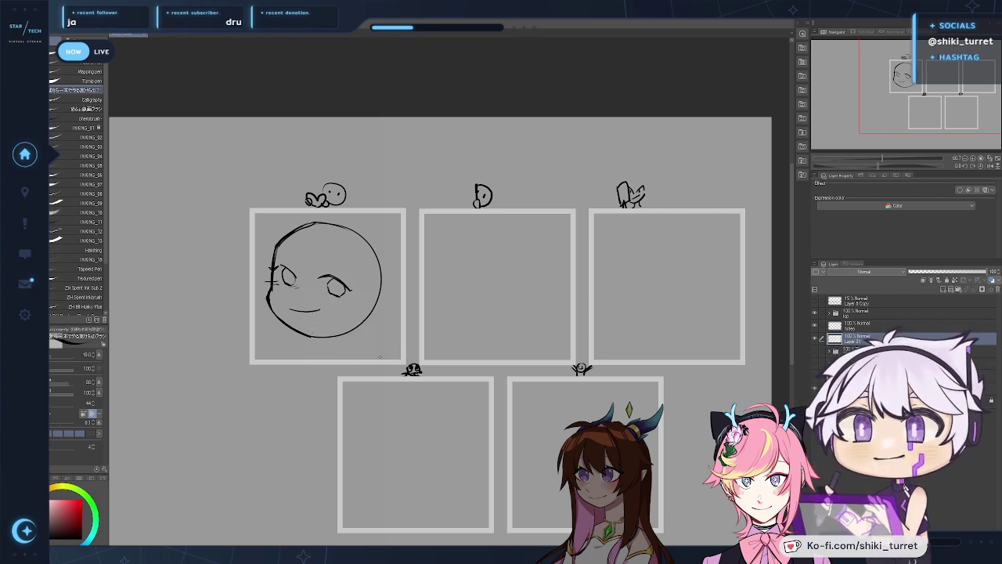
mouse_move(338, 358)
left_mouse_down()
mouse_move(356, 294)
mouse_move(314, 333)
mouse_move(361, 298)
left_mouse_up()
key("ctrl+z")
key("ctrl+z")
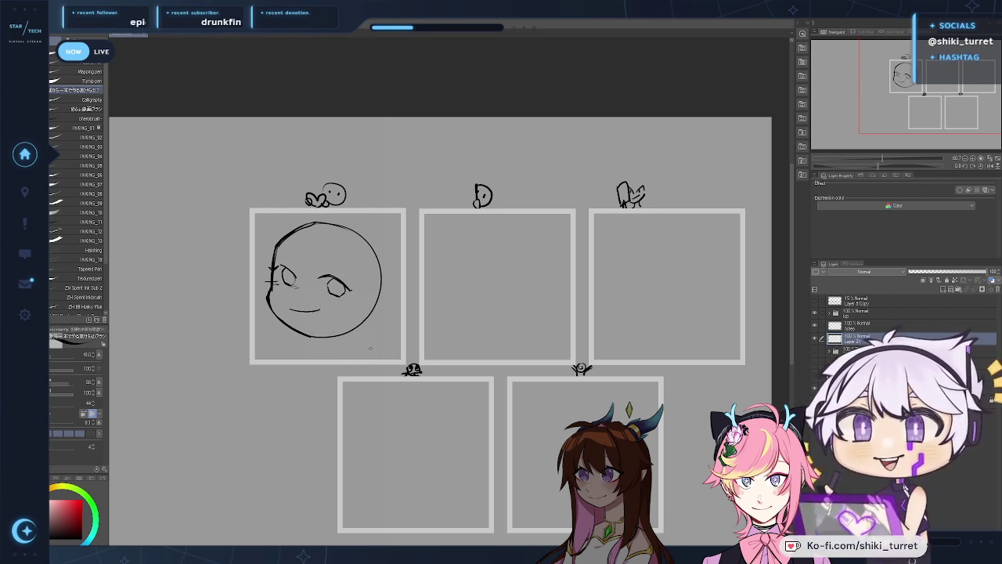
Step: Draw a large heart over the face's lower right and erase the head and eye lines inside it
mouse_move(315, 337)
left_mouse_down()
mouse_move(390, 269)
mouse_move(398, 316)
mouse_move(400, 290)
mouse_move(362, 303)
mouse_move(381, 297)
mouse_move(334, 334)
left_mouse_up()
key("ctrl+z")
key("ctrl+z")
key("ctrl+z")
key("ctrl+z")
key("ctrl+z")
key("e")
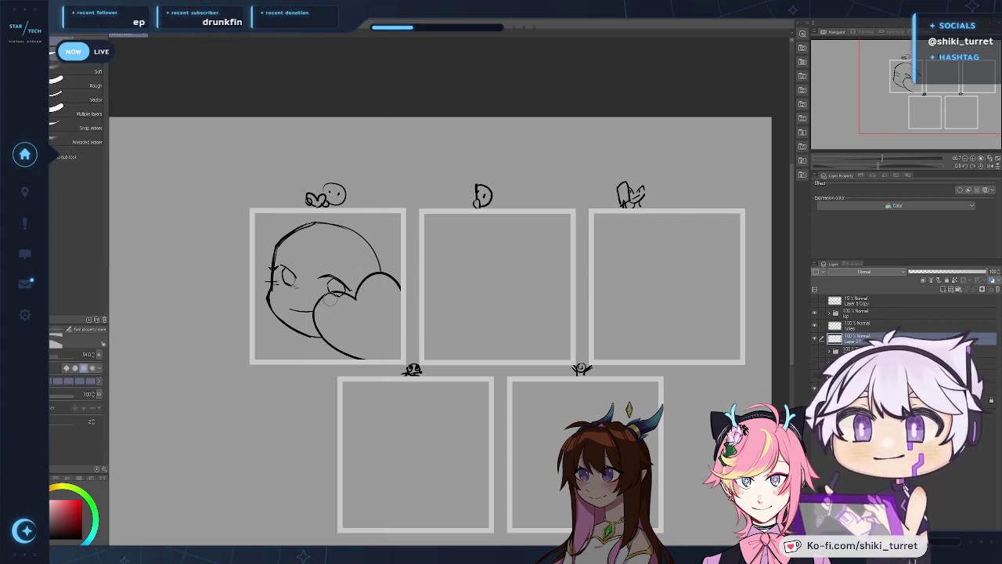
Step: Draw a rounded hand gripping the heart's lower left edge, and erase the heart outline running through it
key("p")
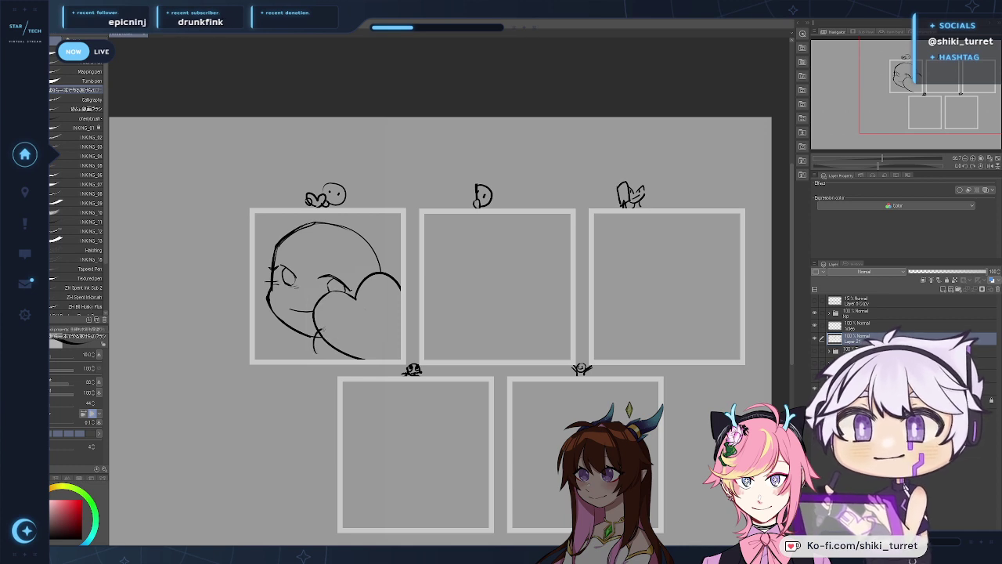
left_click_drag(320, 331, 347, 356)
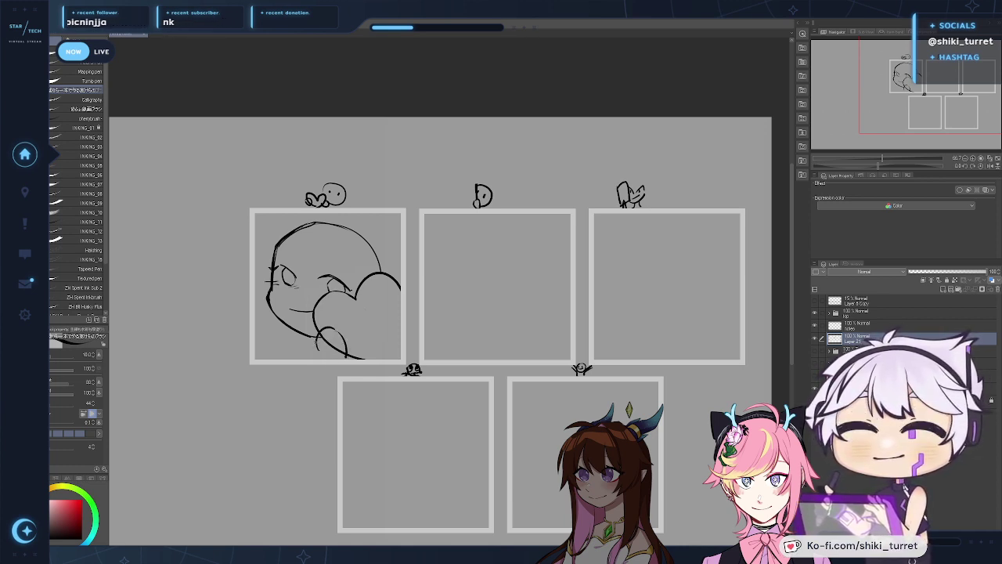
key("e")
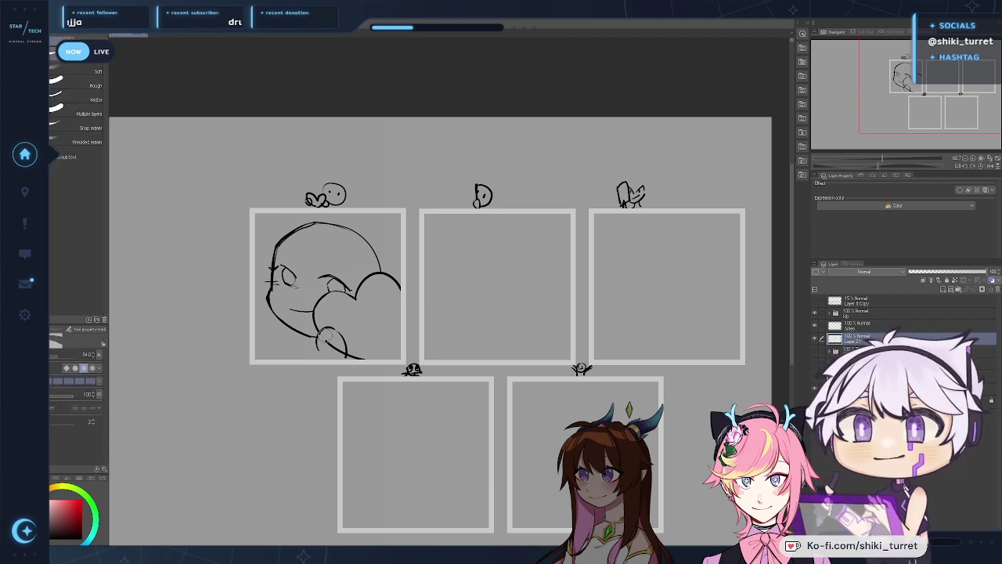
key("p")
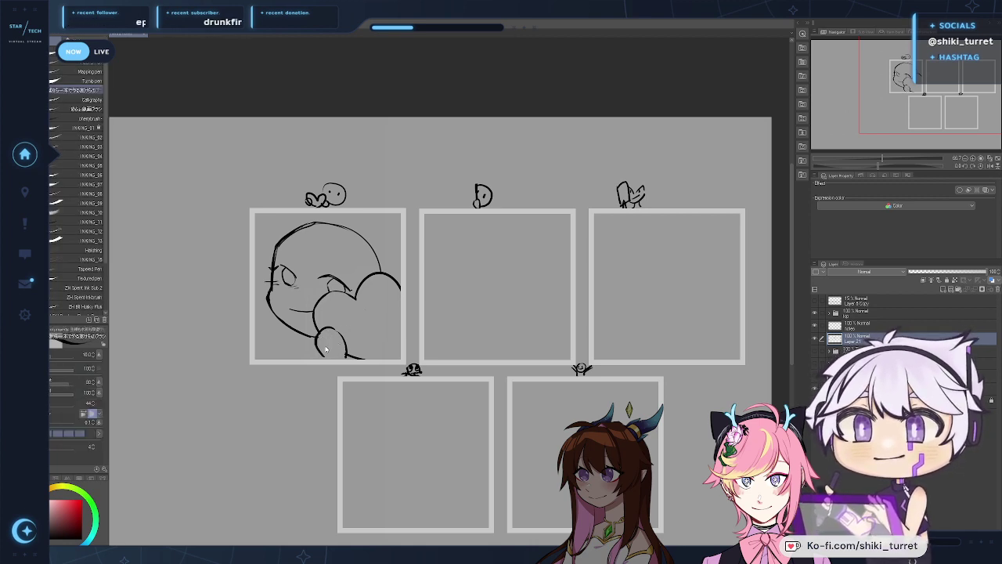
key("ctrl+z")
left_click_drag(318, 330, 327, 354)
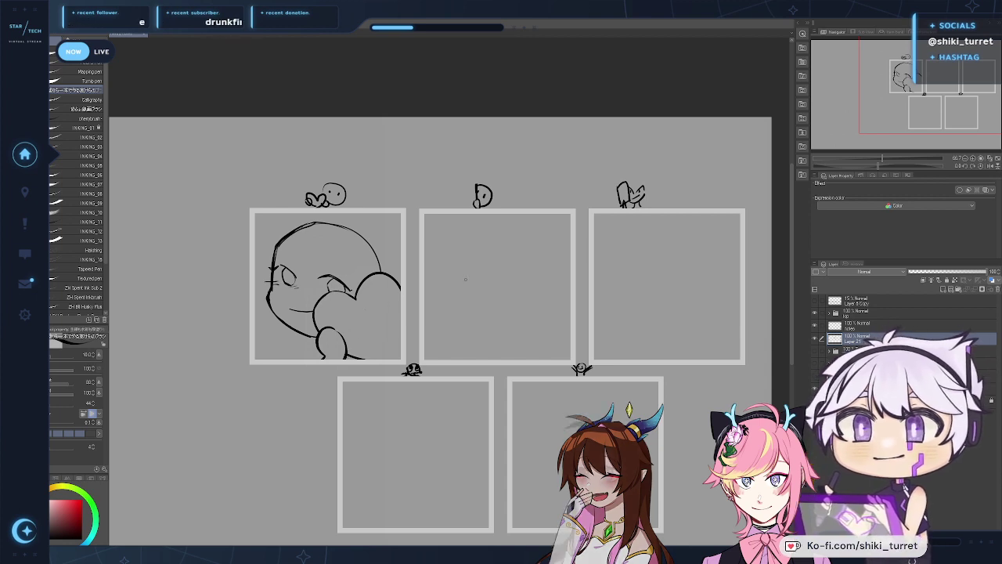
Step: Erase the right eye above the heart and redraw it as a short, closed winking line
key("e")
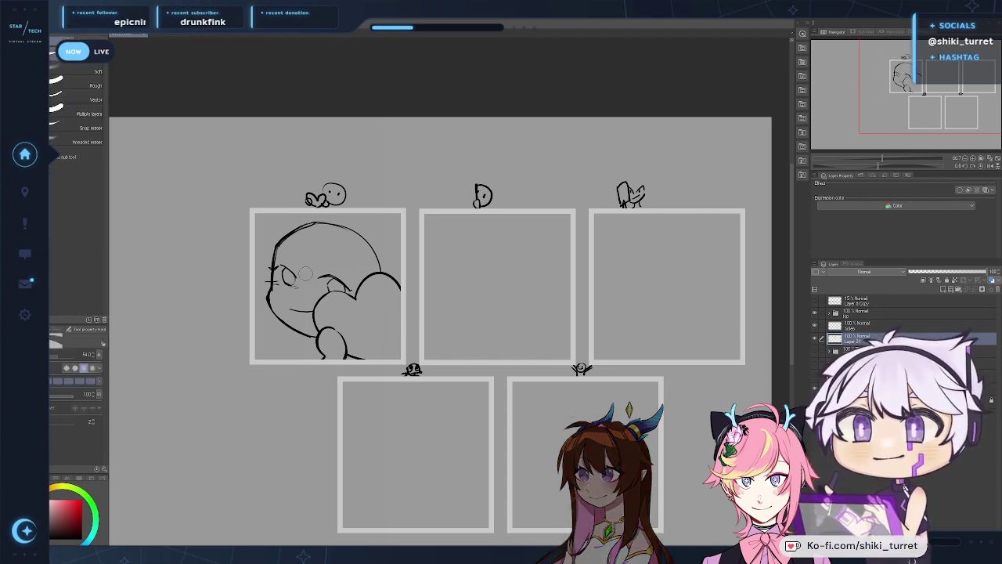
mouse_move(323, 283)
left_mouse_down()
mouse_move(346, 288)
mouse_move(336, 277)
mouse_move(350, 291)
mouse_move(329, 283)
left_mouse_up()
key("p")
key("ctrl+z")
key("ctrl+z")
key("ctrl+z")
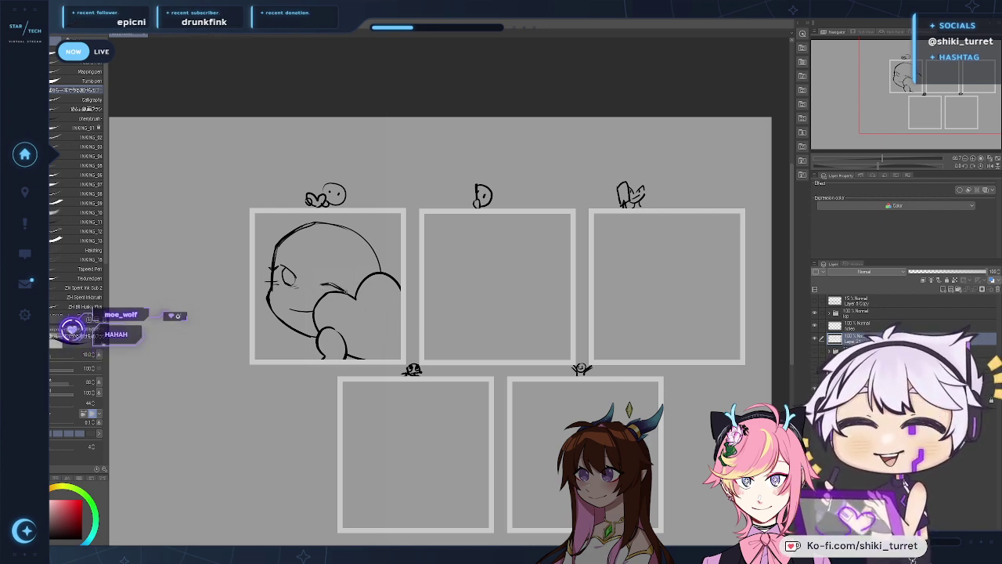
left_click_drag(331, 284, 344, 291)
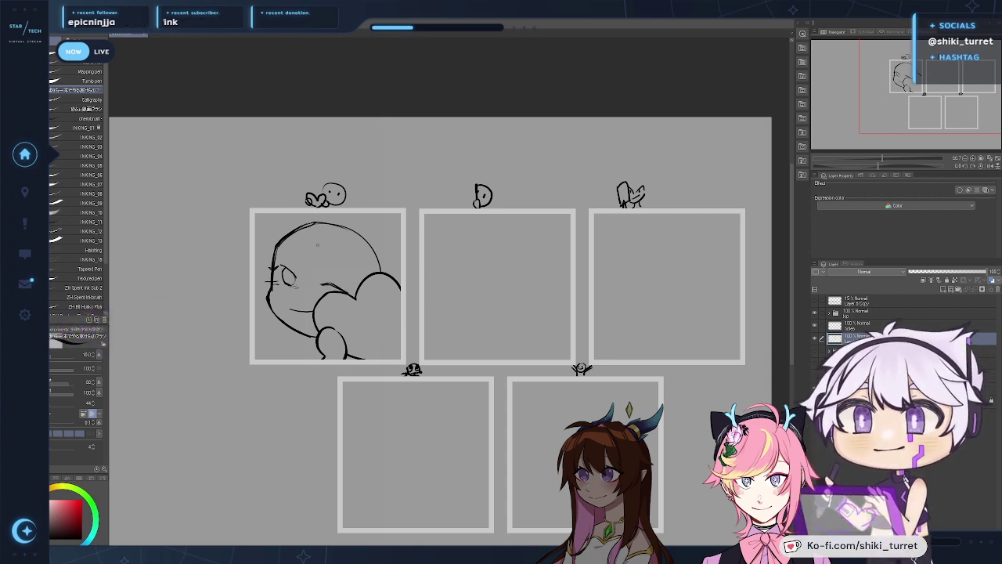
Step: Draw the eyebrows and a first hair strand falling beside the open eye in the first frame
mouse_move(440, 374)
left_mouse_down()
mouse_move(458, 378)
mouse_move(492, 358)
left_mouse_up()
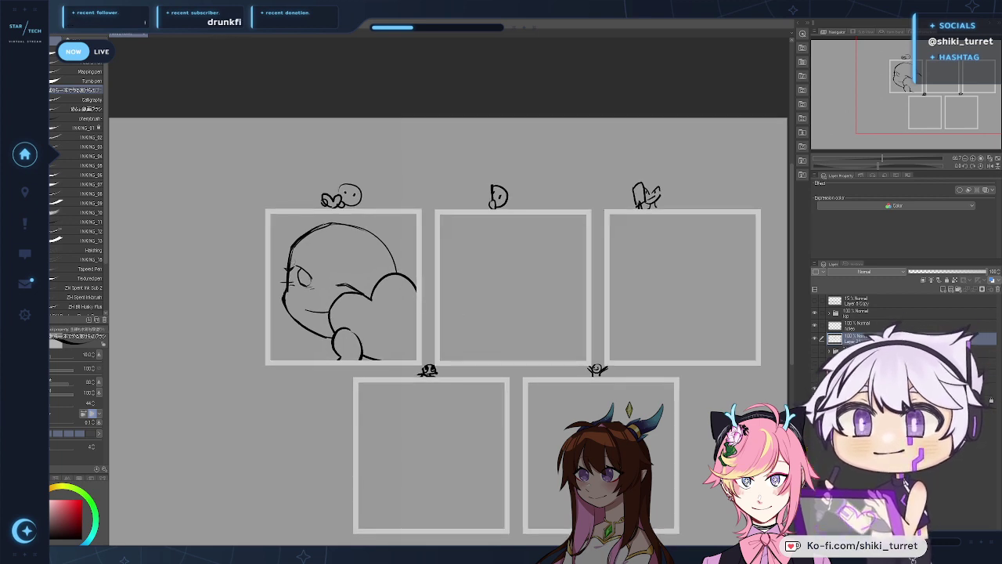
left_click_drag(294, 256, 312, 253)
key("ctrl+z")
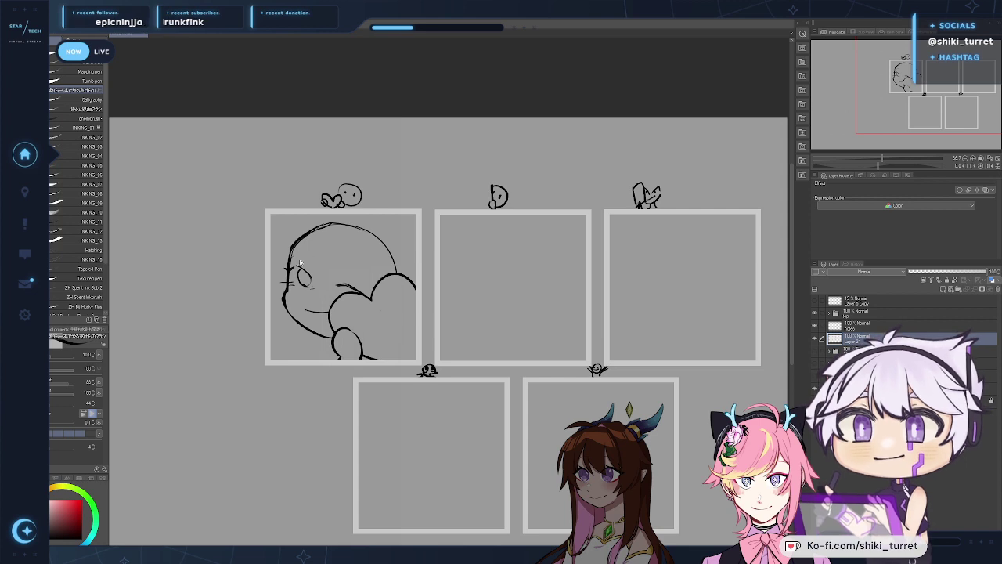
left_click_drag(297, 252, 313, 256)
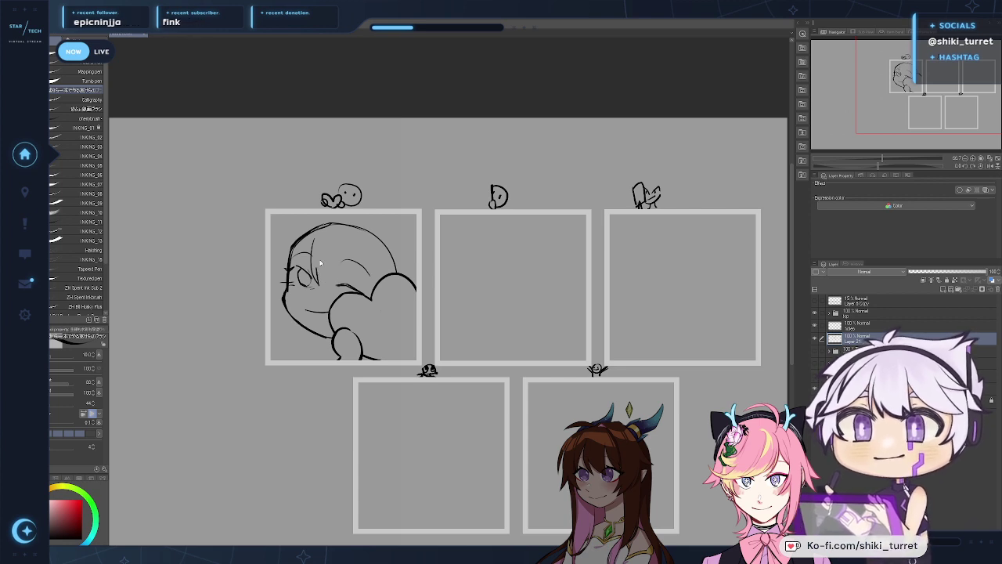
Step: Draw long, pointed bangs down the middle of the forehead and over the winking eye
left_click_drag(342, 243, 339, 291)
key("ctrl+z")
key("ctrl+z")
left_click_drag(342, 245, 370, 282)
key("ctrl+z")
mouse_move(342, 241)
left_mouse_down()
mouse_move(343, 259)
mouse_move(291, 270)
left_mouse_up()
key("ctrl+z")
key("ctrl+z")
key("ctrl+z")
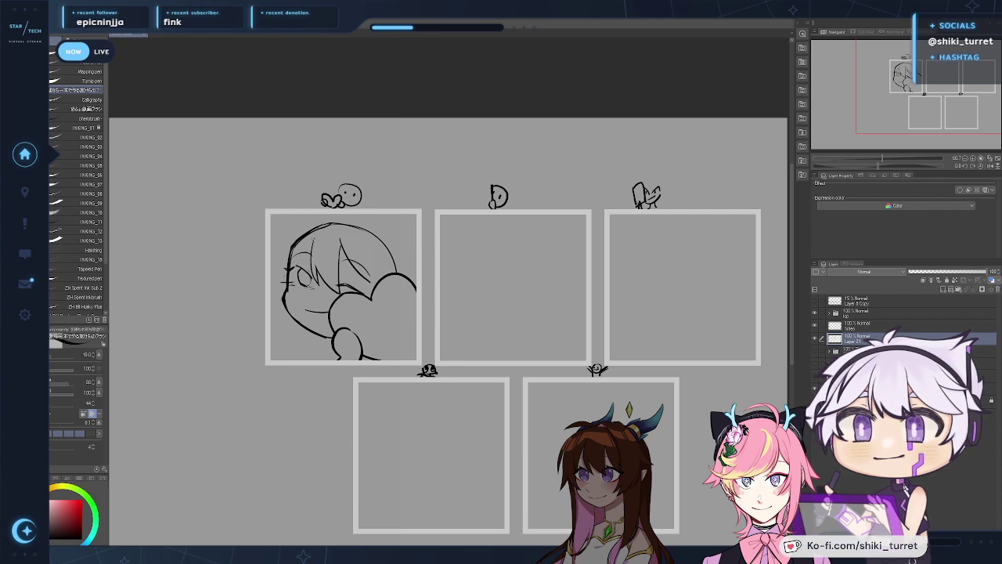
Step: Erase the skull outline around the bangs and draw the parted strands from the crown toward the heart
mouse_move(315, 238)
left_mouse_down()
mouse_move(291, 265)
mouse_move(340, 222)
mouse_move(390, 259)
left_mouse_up()
key("e")
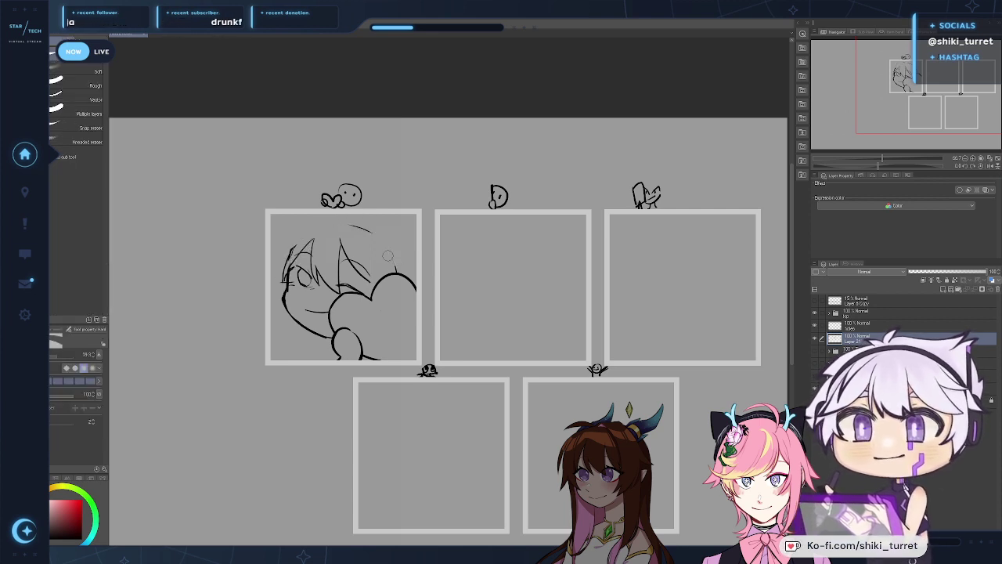
key("p")
mouse_move(347, 227)
left_mouse_down()
mouse_move(372, 274)
mouse_move(335, 222)
mouse_move(372, 279)
mouse_move(352, 227)
mouse_move(363, 264)
mouse_move(338, 224)
left_mouse_up()
key("ctrl+z")
key("ctrl+z")
key("ctrl+z")
key("ctrl+z")
left_click_drag(366, 269, 370, 291)
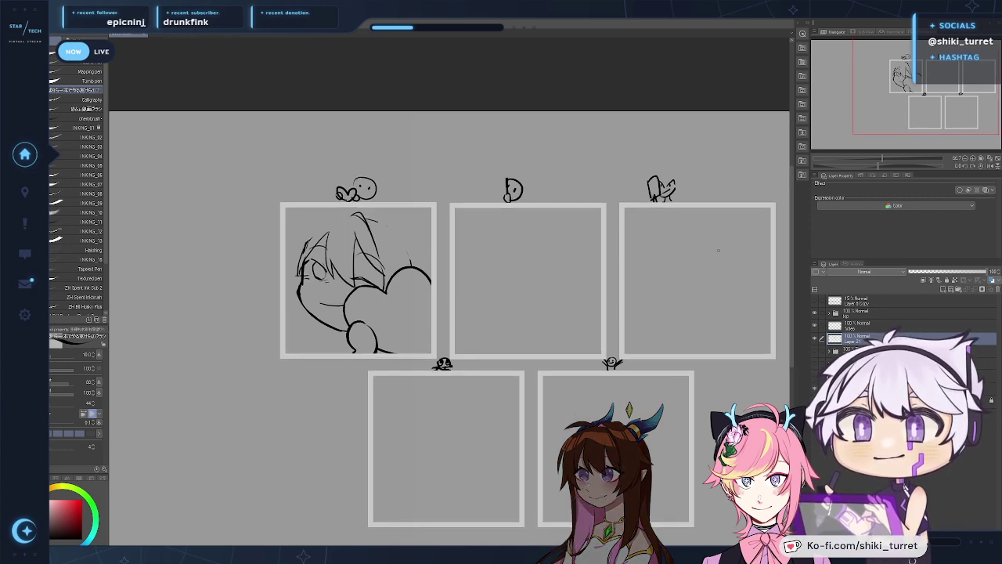
Step: Check the finished coloured emotes for reference and draw short loose tufts at the crown of the hair
left_click(816, 352)
left_click(816, 352)
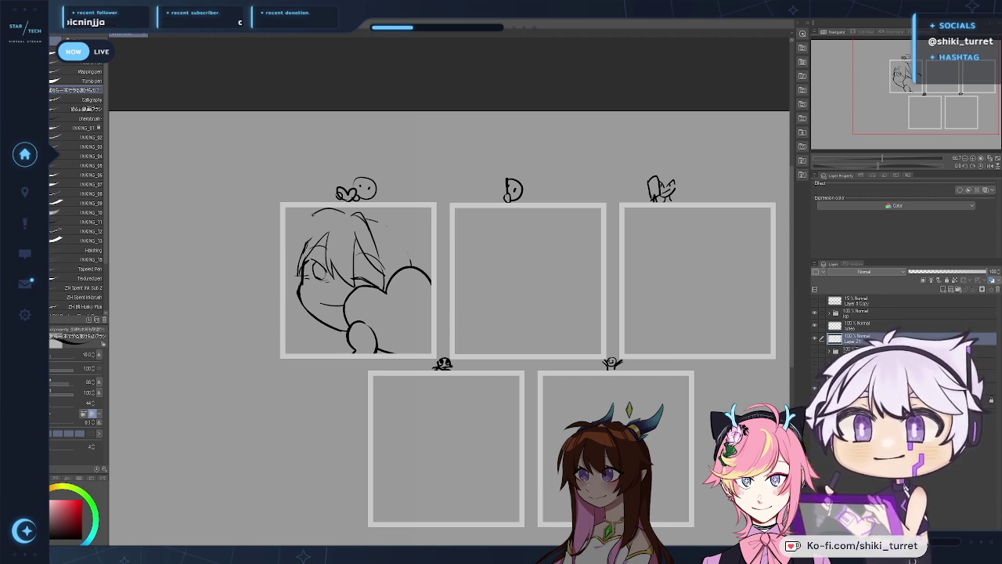
left_click_drag(311, 216, 345, 213)
key("ctrl+z")
key("ctrl+z")
Step: Try a long outer hair lock with an inner strand down the open-eye side of the face
mouse_move(315, 213)
left_mouse_down()
mouse_move(346, 216)
mouse_move(294, 268)
mouse_move(343, 217)
mouse_move(315, 220)
mouse_move(302, 235)
mouse_move(288, 306)
left_mouse_up()
key("ctrl+z")
key("ctrl+z")
key("ctrl+z")
key("ctrl+z")
key("ctrl+z")
key("ctrl+z")
left_click_drag(304, 230, 295, 314)
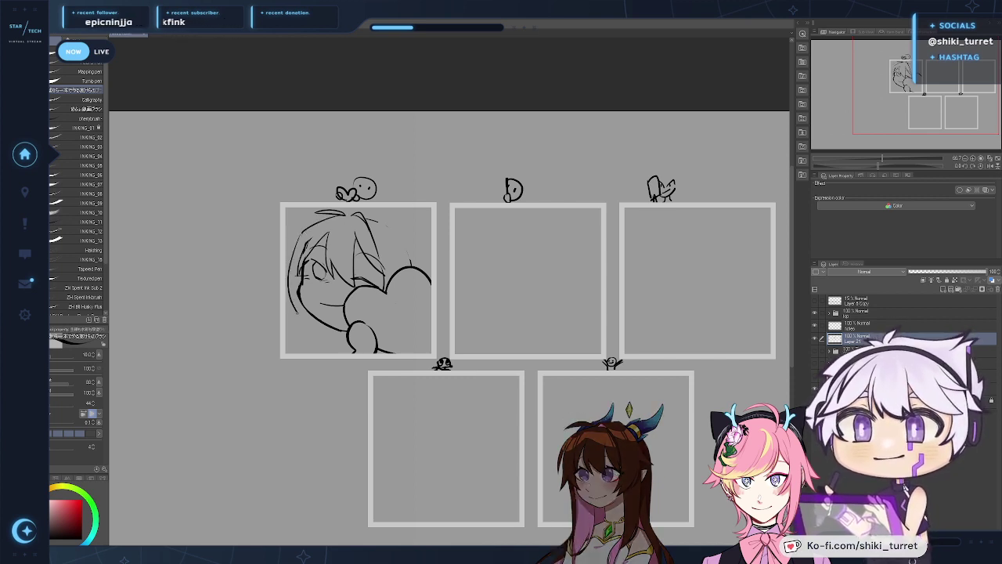
left_click_drag(293, 280, 299, 311)
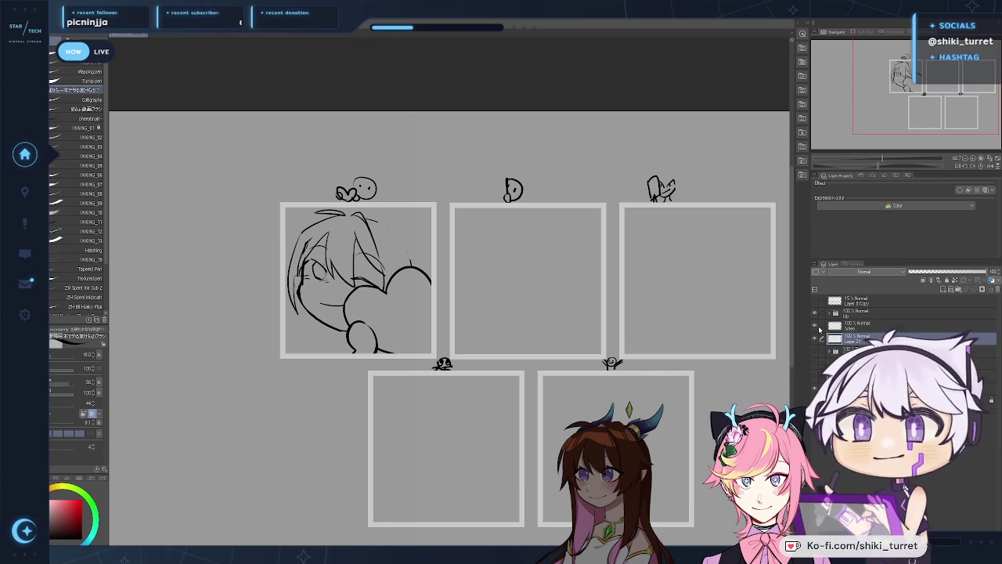
Step: Redraw the side lock beside the open eye shorter, ending near the cheek, and erase the face line inside it
left_click(815, 350)
left_click(816, 350)
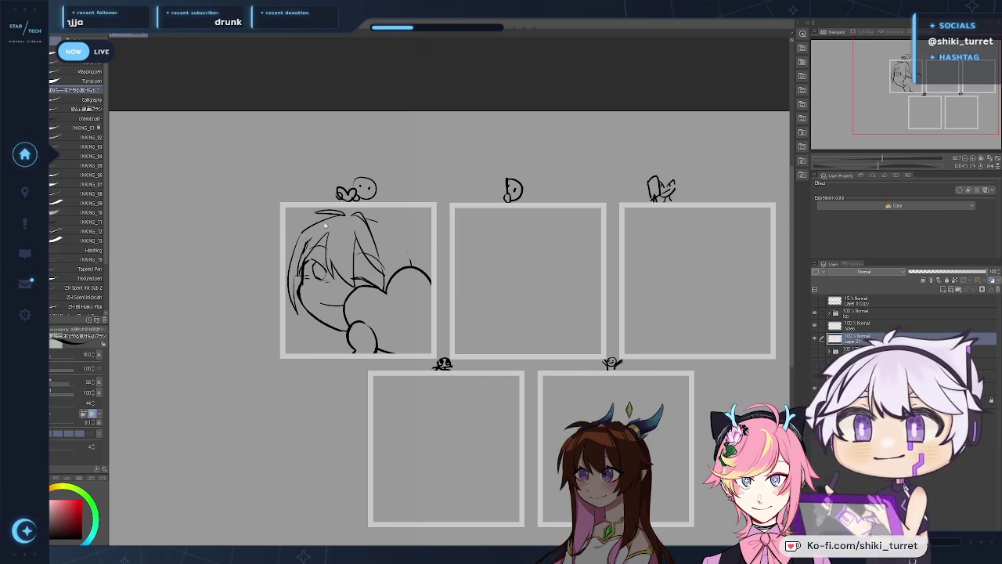
key("ctrl+z")
key("ctrl+z")
mouse_move(309, 229)
left_mouse_down()
mouse_move(290, 288)
mouse_move(295, 300)
mouse_move(289, 289)
left_mouse_up()
key("ctrl+z")
key("ctrl+z")
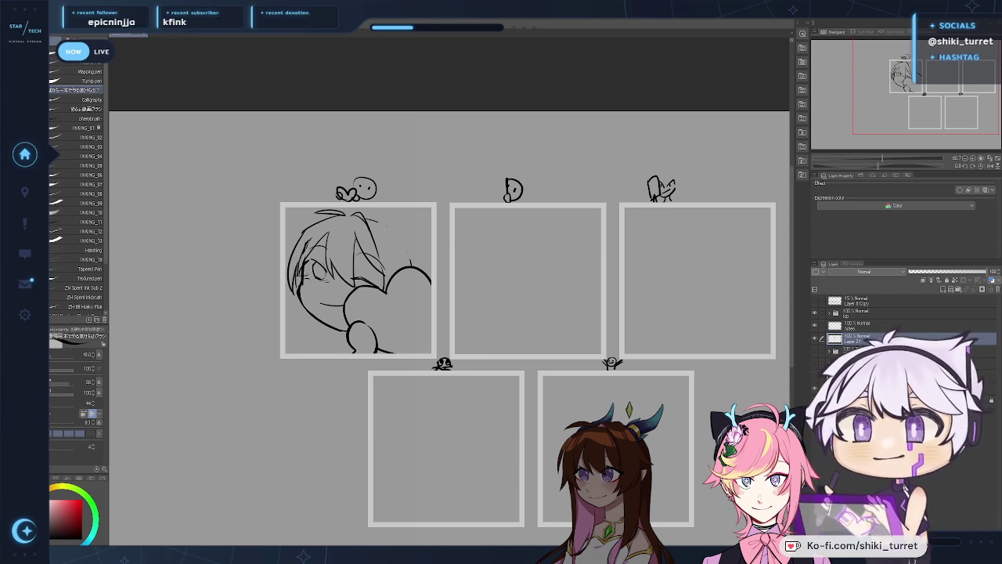
key("e")
left_click_drag(305, 272, 304, 289)
key("p")
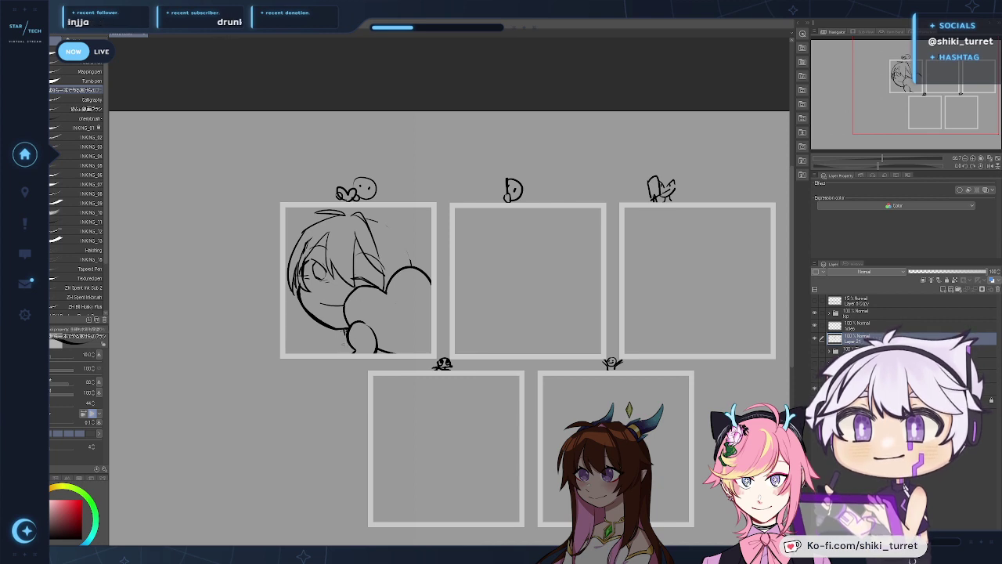
Step: Draw the shoulder below the chin and a long, pointed hair lock hanging beside it
key("ctrl+z")
mouse_move(330, 329)
left_mouse_down()
mouse_move(312, 342)
mouse_move(315, 358)
left_mouse_up()
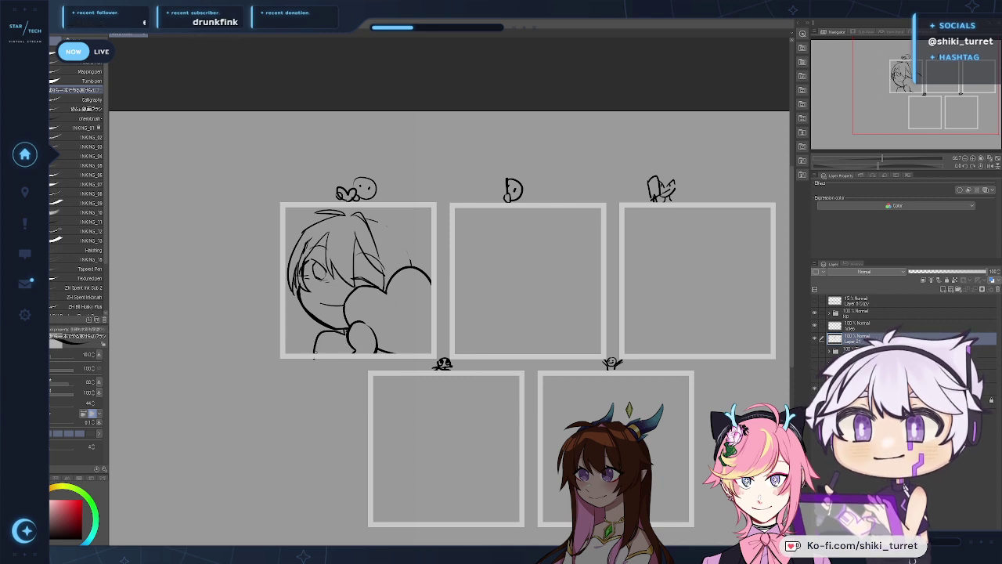
key("ctrl+z")
mouse_move(299, 302)
left_mouse_down()
mouse_move(285, 348)
mouse_move(304, 352)
mouse_move(293, 347)
left_mouse_up()
key("ctrl+z")
key("ctrl+z")
key("ctrl+z")
key("ctrl+z")
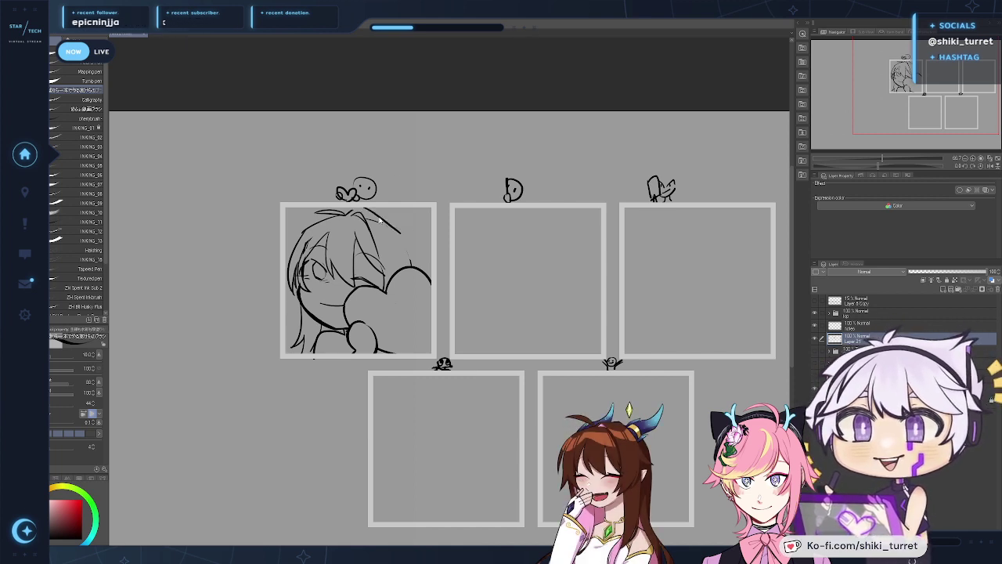
Step: Draw the back of the hair curving from the crown down to the heart, checking it against the coloured emotes
mouse_move(359, 209)
left_mouse_down()
mouse_move(402, 234)
mouse_move(412, 267)
left_mouse_up()
key("ctrl+z")
key("ctrl+z")
left_click_drag(377, 216, 413, 242)
key("ctrl+z")
key("ctrl+z")
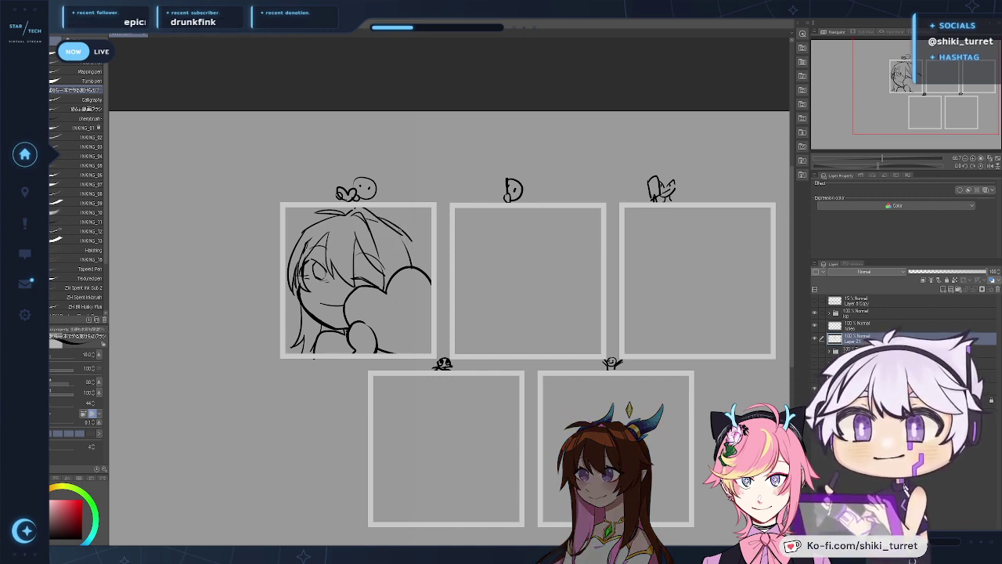
left_click(815, 352)
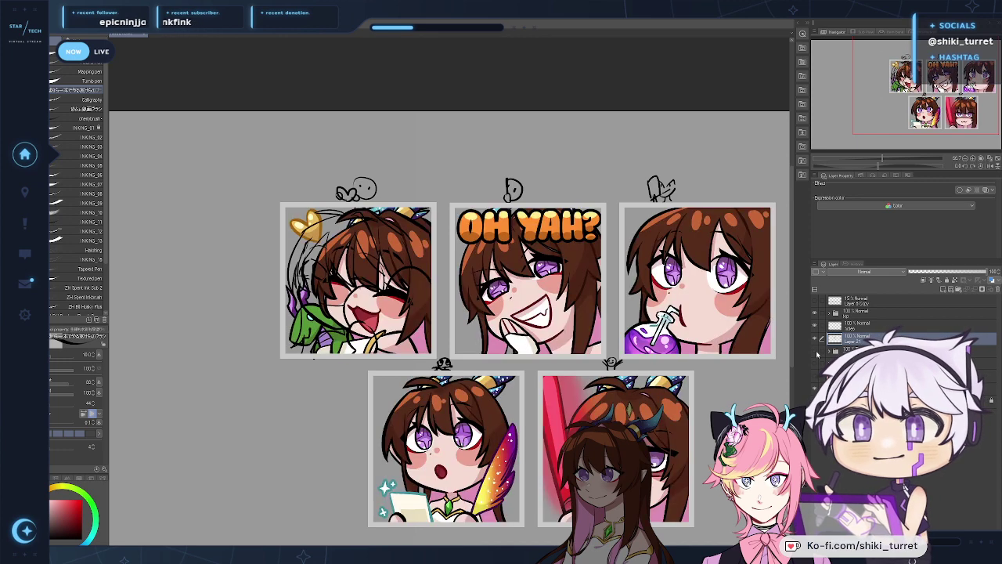
left_click(816, 352)
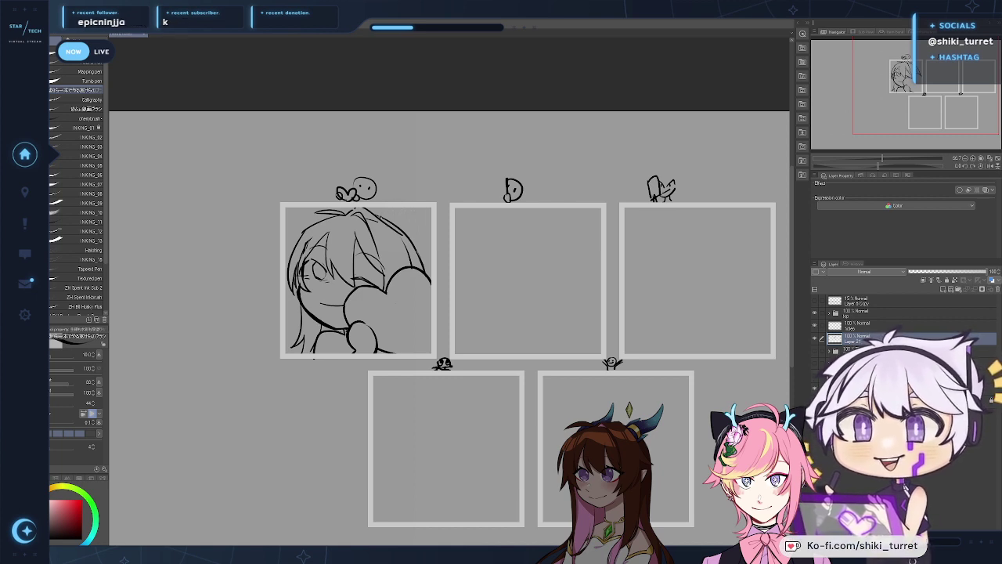
Step: Draw a horn rising from the hair into the frame's upper right corner, checking it against the coloured emotes
left_click_drag(405, 209, 431, 207)
key("ctrl+z")
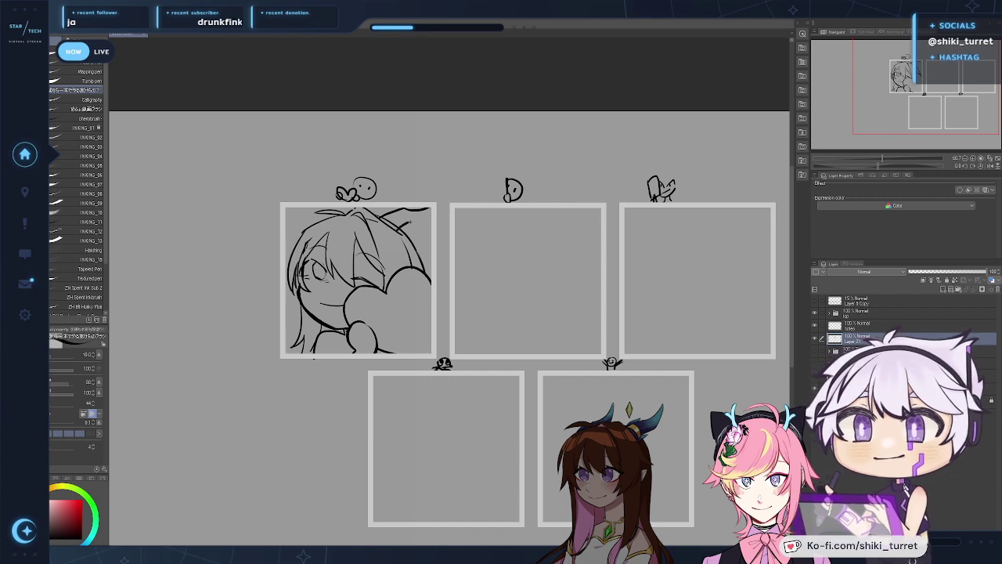
key("ctrl+z")
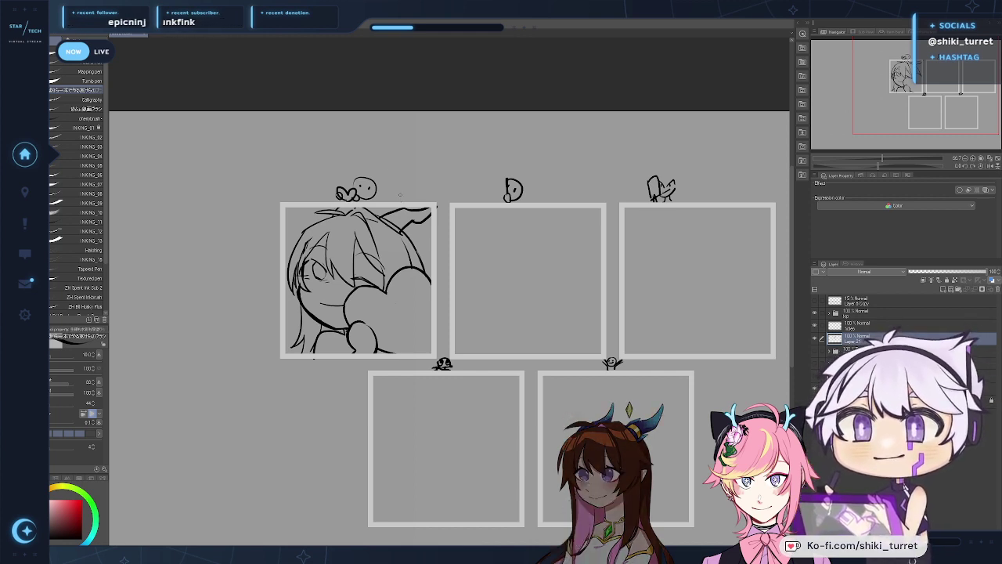
left_click(814, 351)
left_click(815, 351)
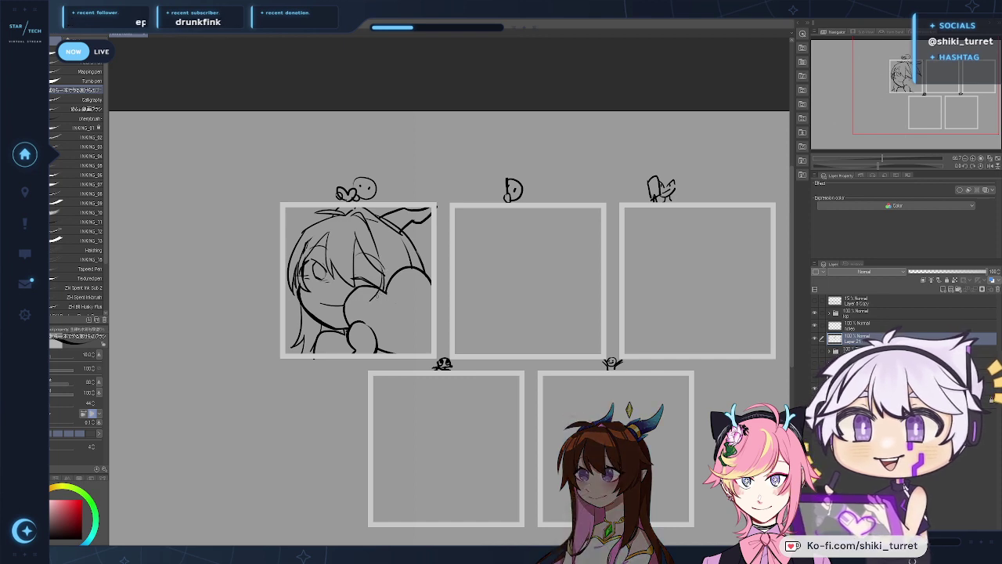
Step: Clean up the stray lines around the open eye and draw the collar line across the neck
key("e")
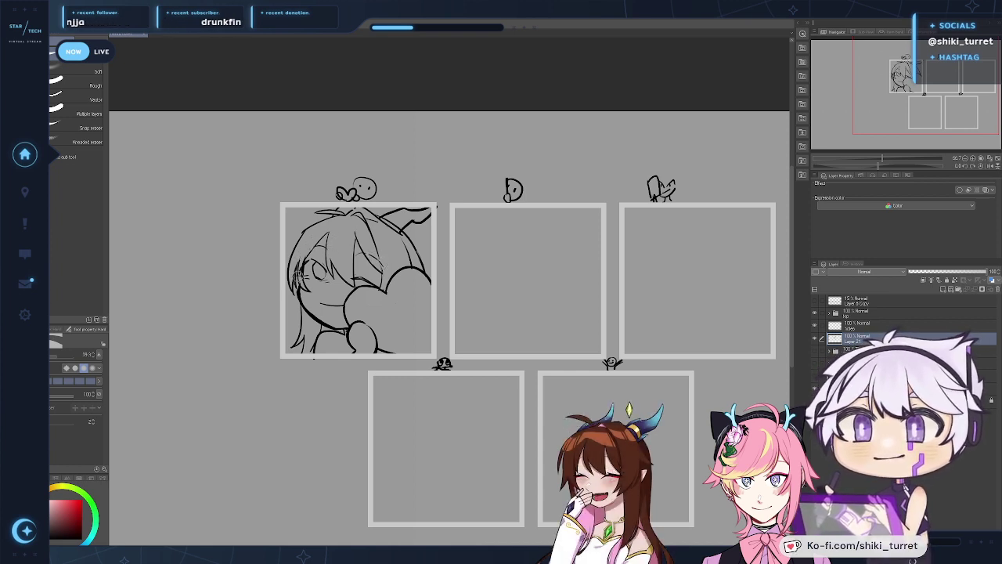
key("p")
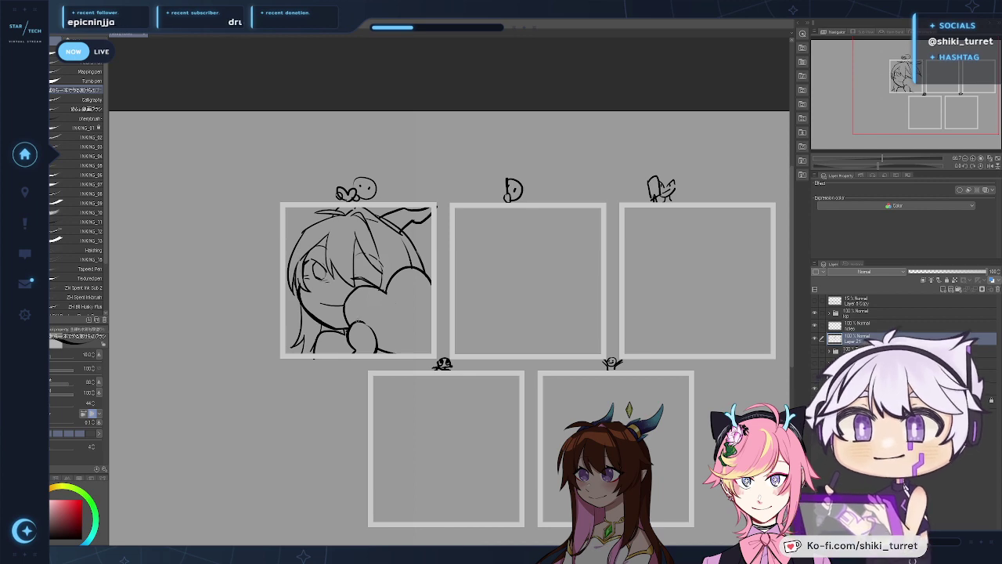
left_click(814, 351)
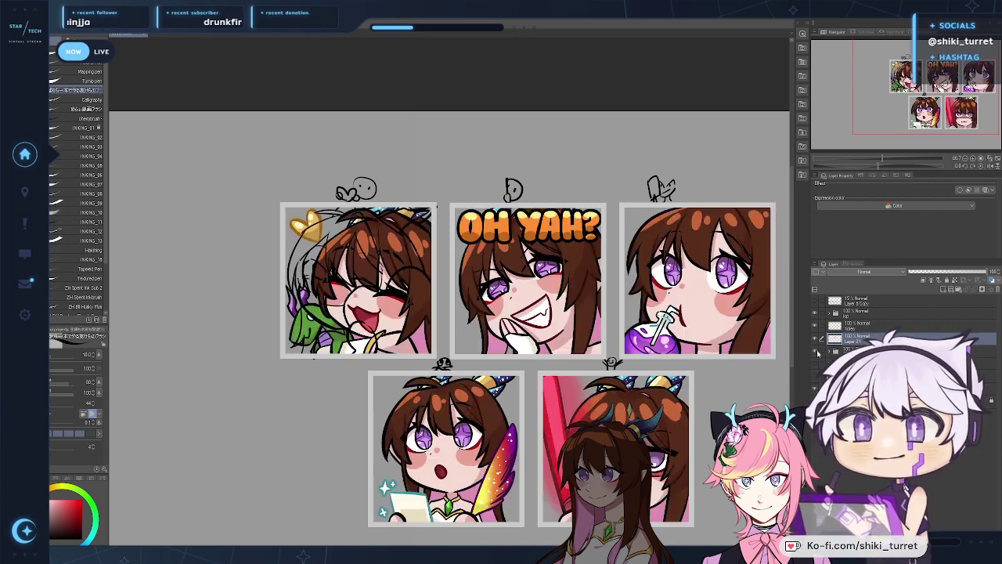
left_click(815, 351)
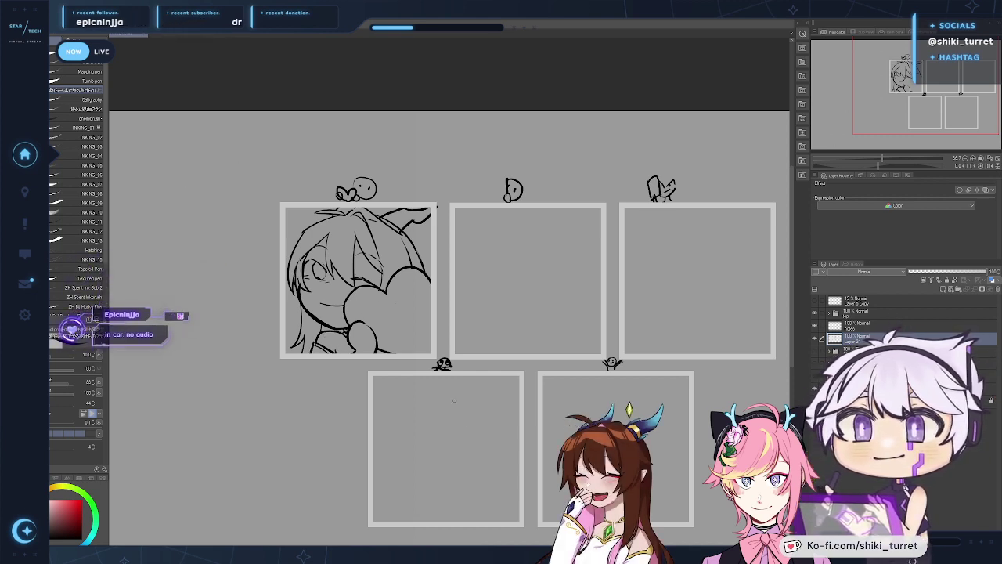
left_click_drag(518, 382, 510, 380)
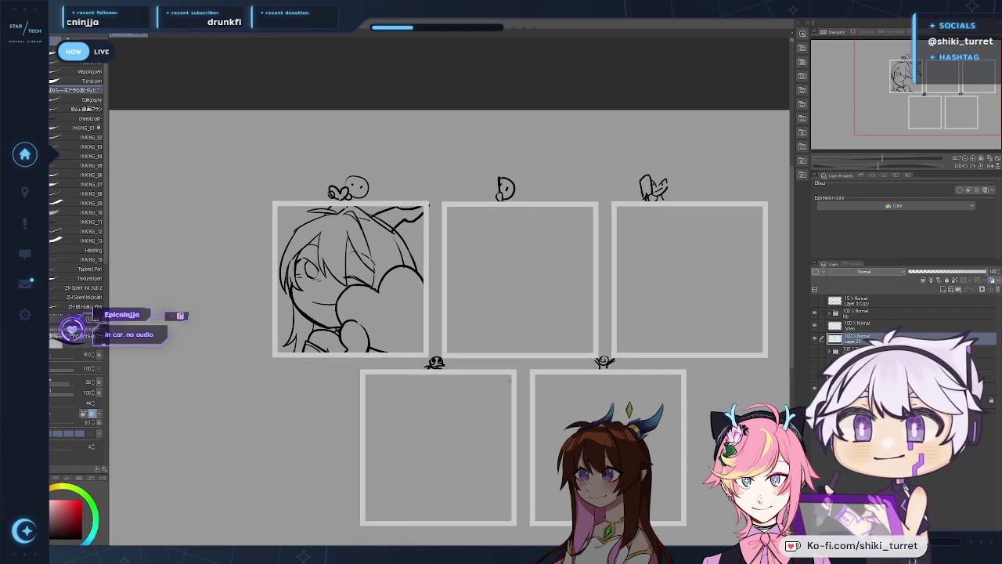
left_click_drag(440, 459, 426, 464)
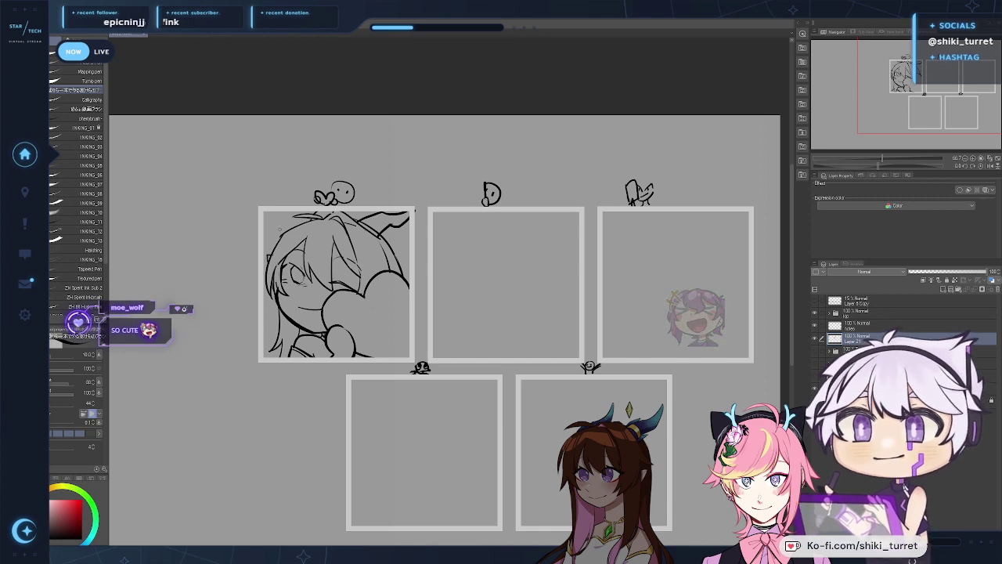
Step: Erase the hair outline crossing the horn and add band lines around the horn's base
key("e")
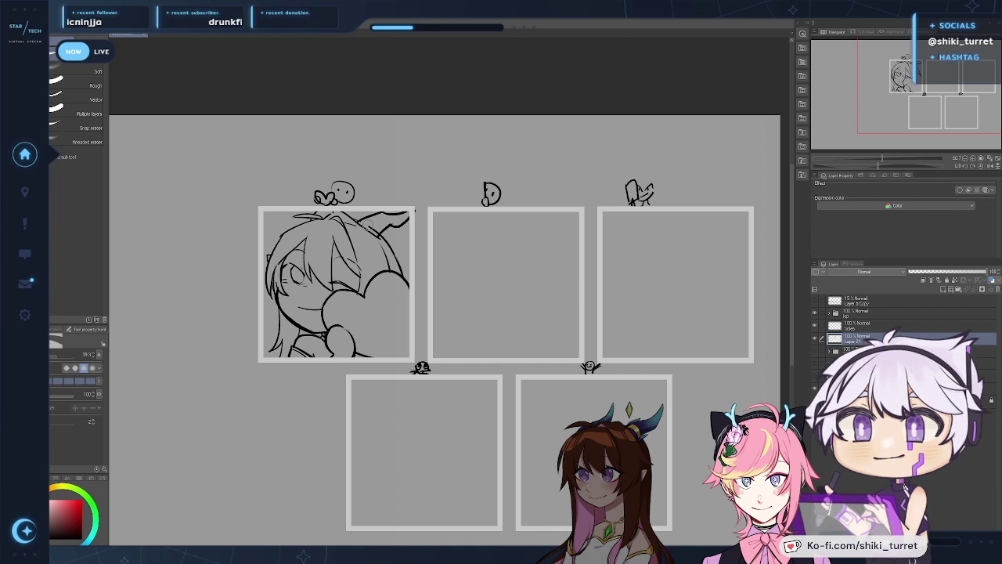
key("p")
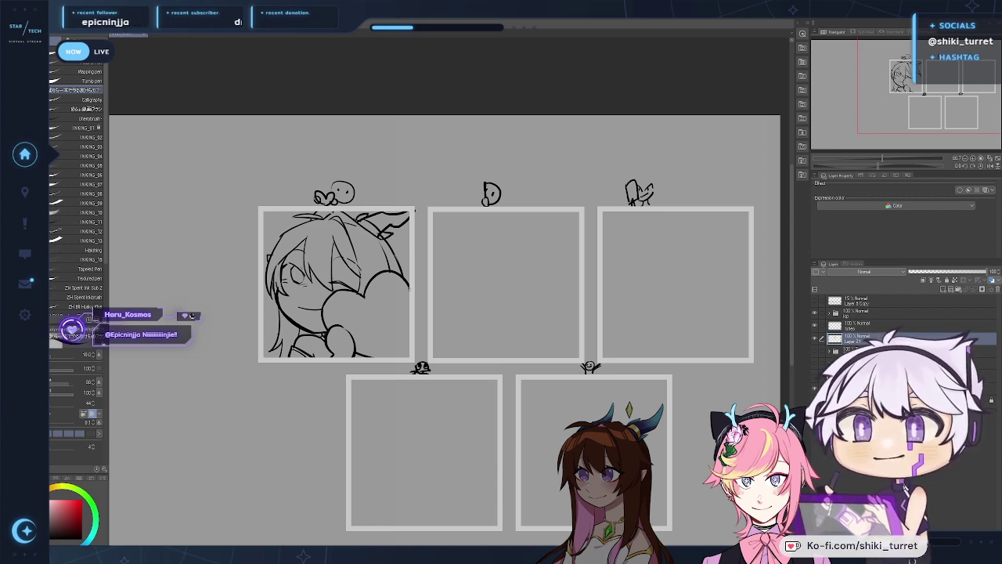
left_click_drag(421, 329, 405, 338)
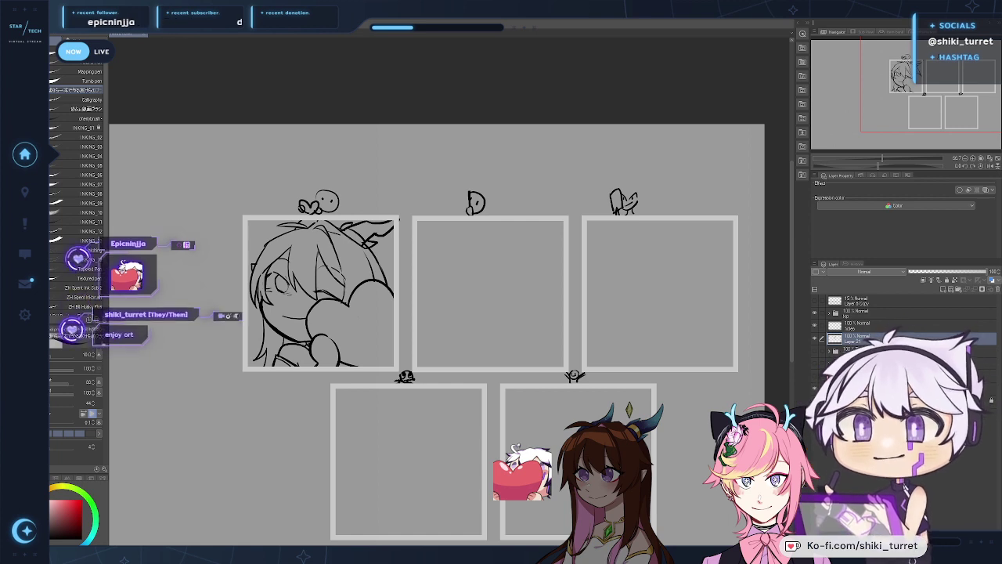
left_click_drag(365, 244, 363, 229)
key("e")
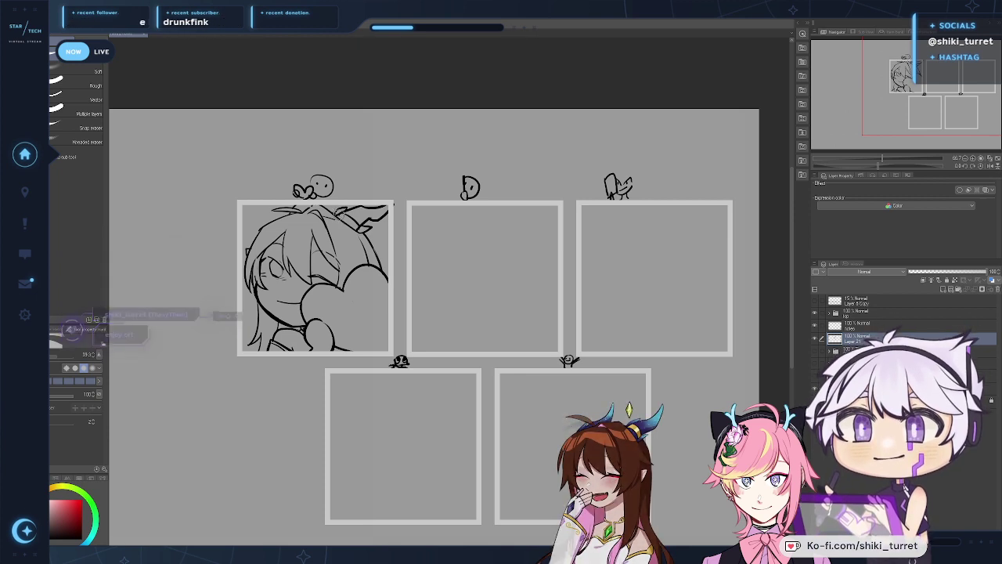
key("p")
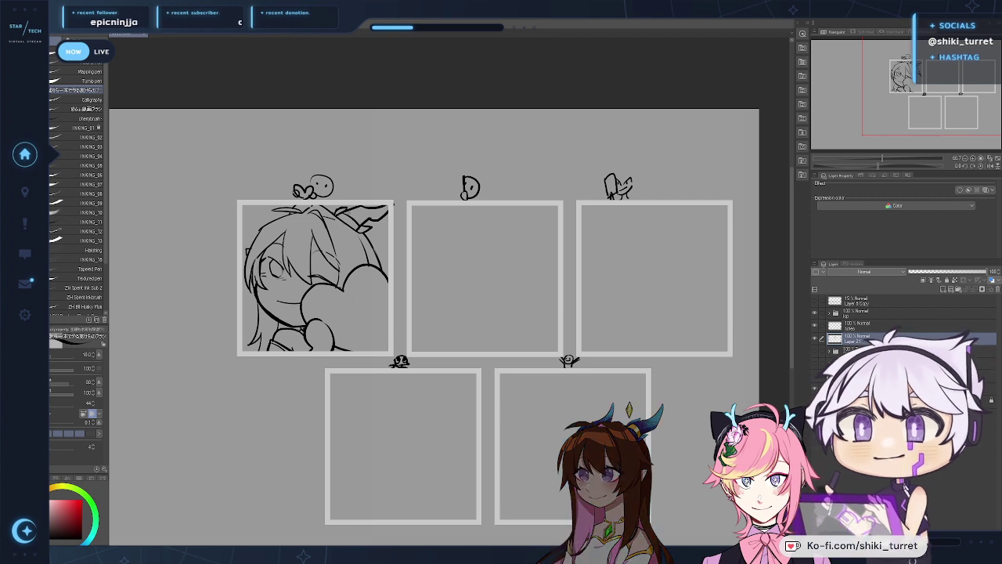
Step: Tidy the outer hair edge and the small pointed shape beside the open eye
left_click_drag(511, 378, 524, 384)
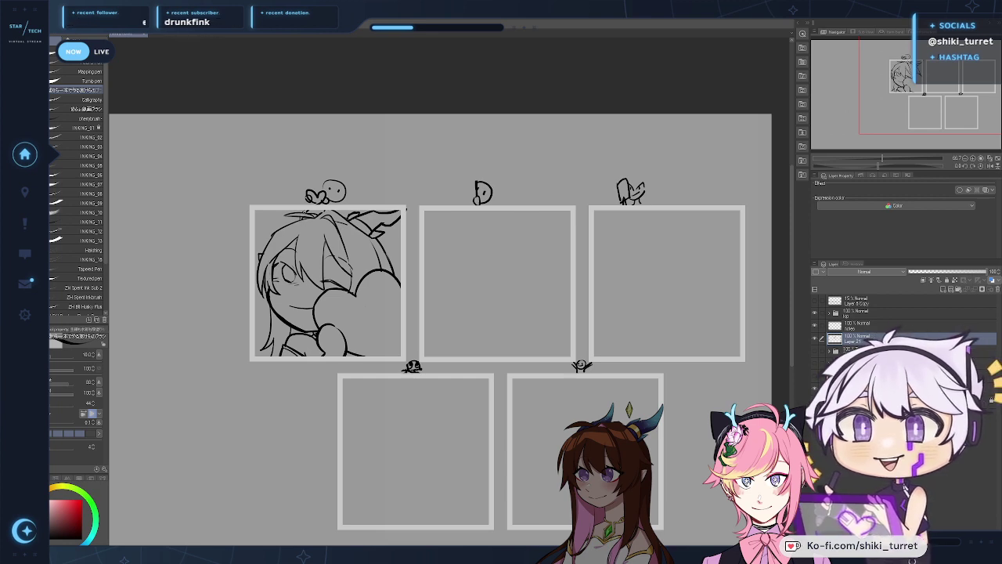
left_click_drag(483, 349, 490, 369)
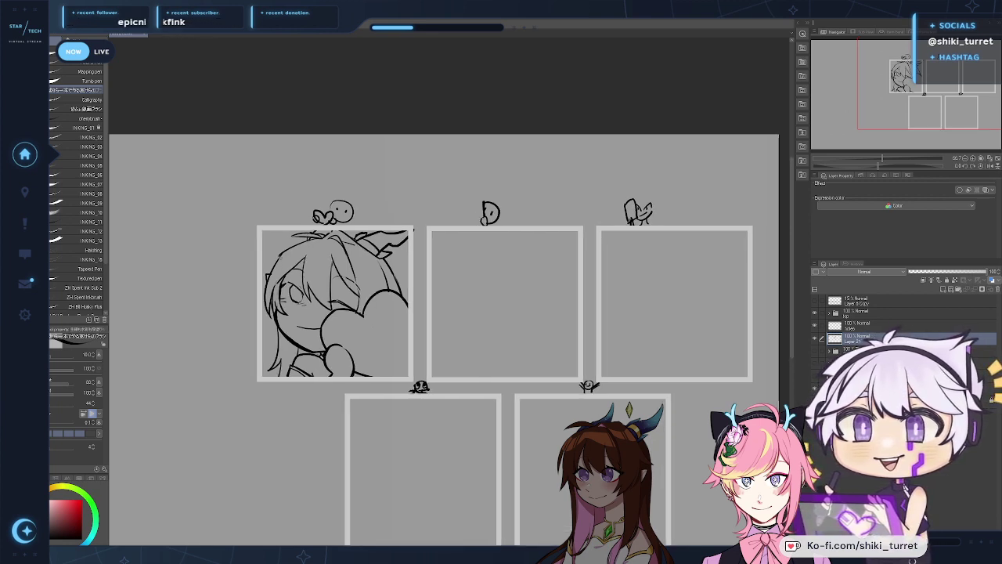
key("e")
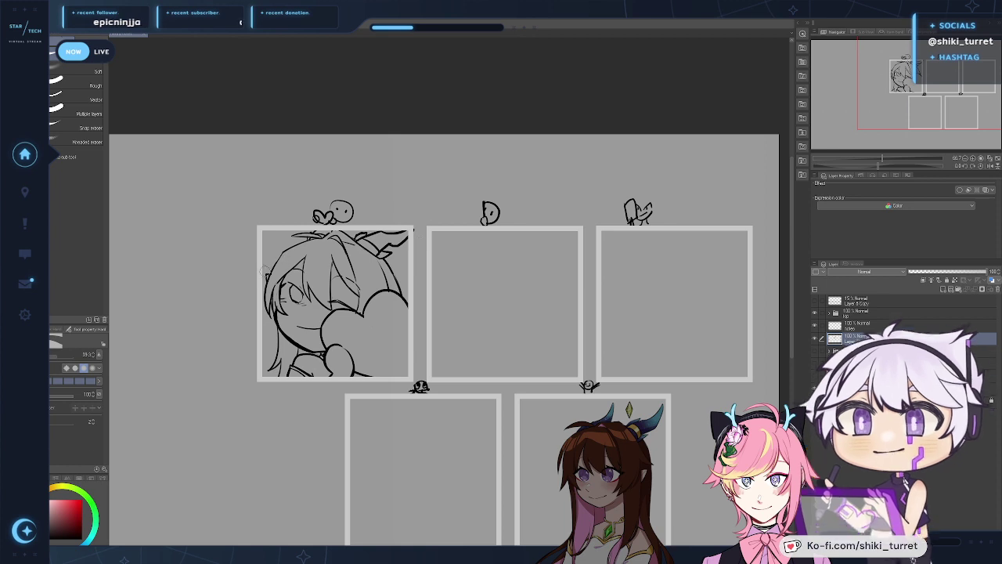
key("p")
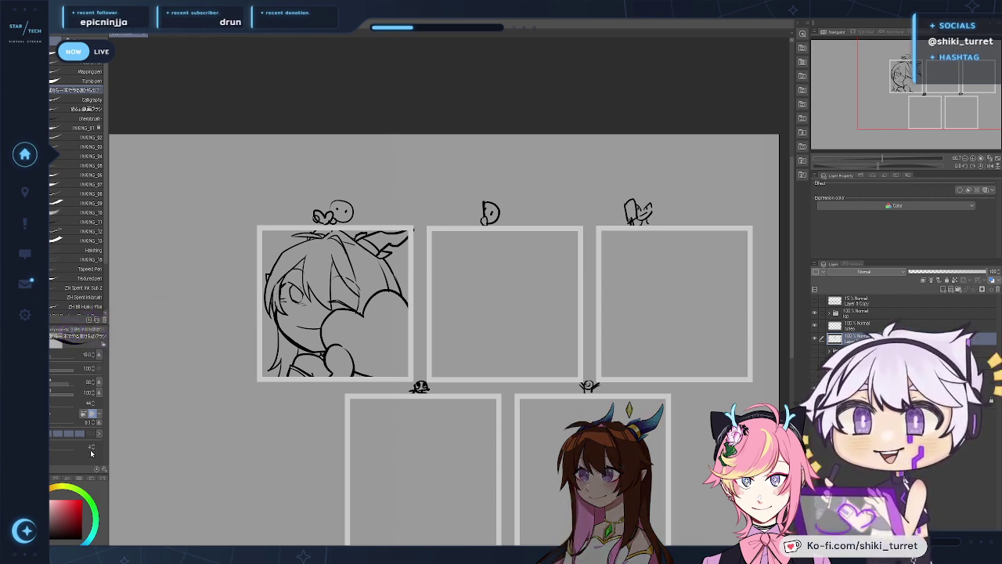
Step: Touch up the hair and cheek lines of the winking character in the first frame, erasing and redrawing small segments
mouse_move(515, 340)
left_mouse_down()
mouse_move(497, 342)
mouse_move(485, 307)
mouse_move(476, 331)
left_mouse_up()
key("e")
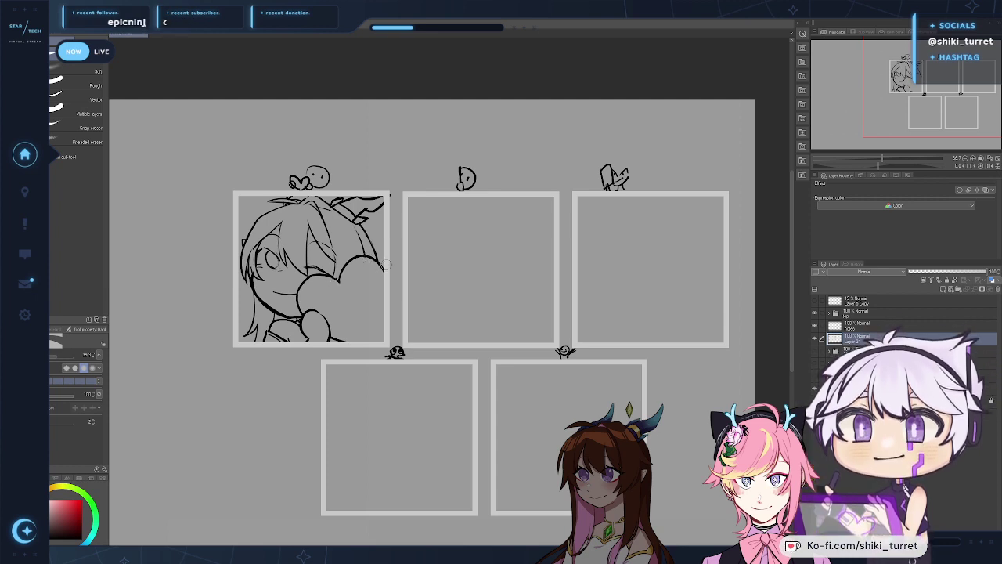
key("[")
key("[")
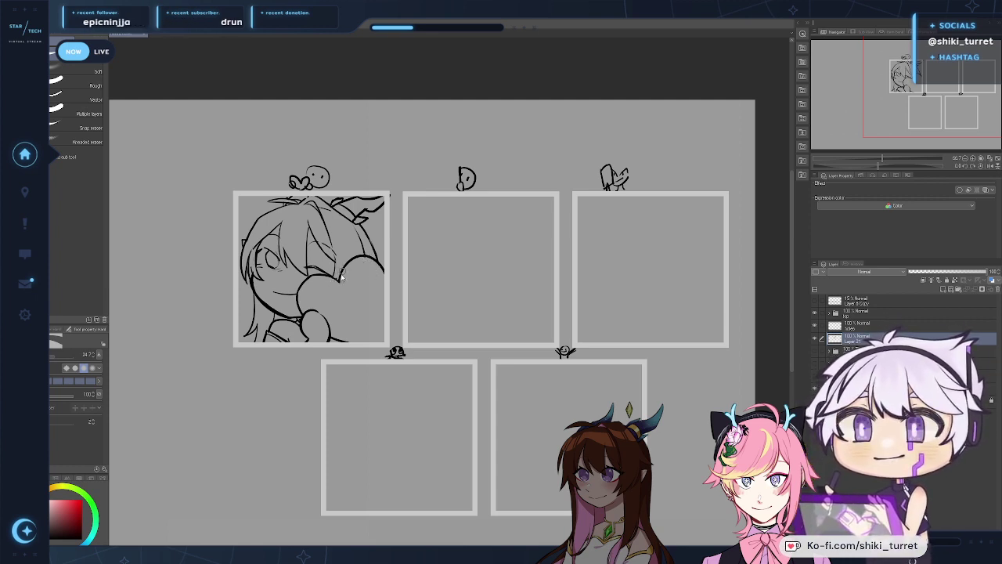
key("p")
left_click_drag(425, 291, 445, 283)
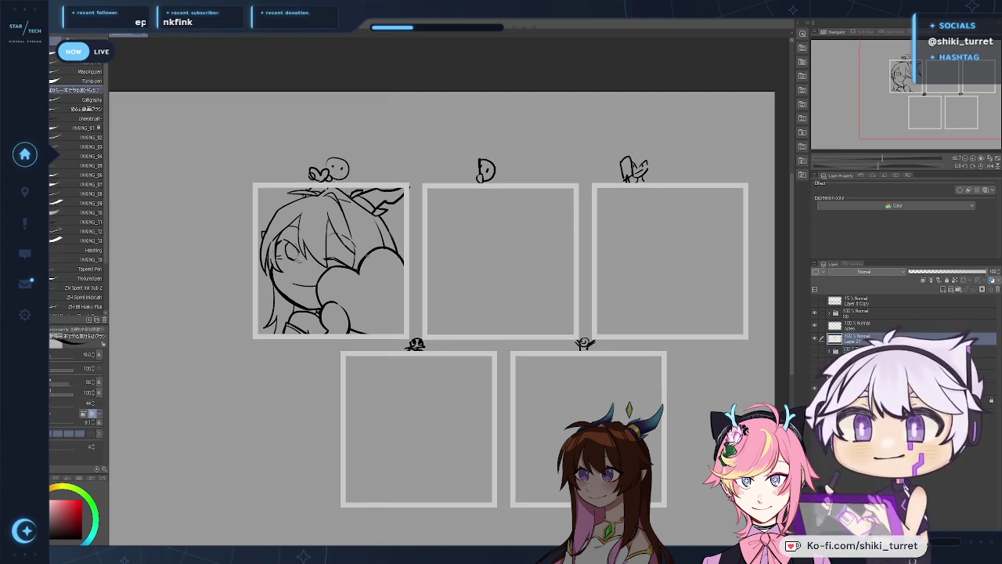
left_click_drag(523, 383, 536, 373)
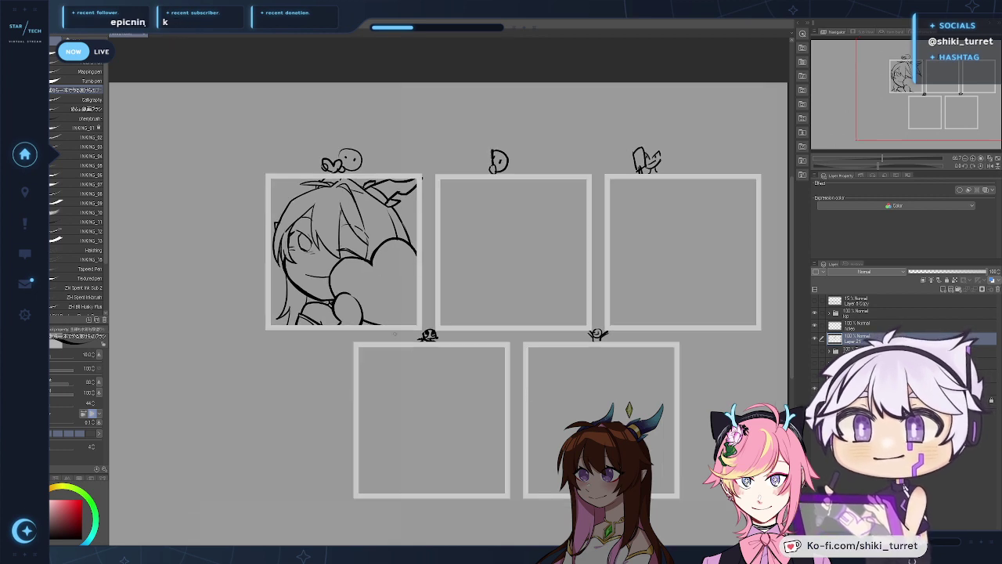
left_click_drag(462, 393, 451, 398)
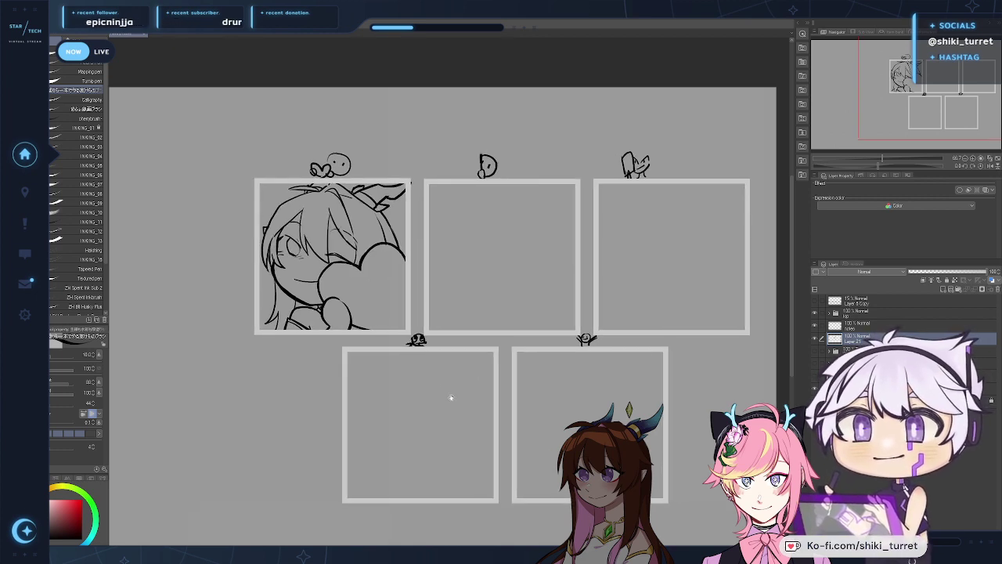
key("e")
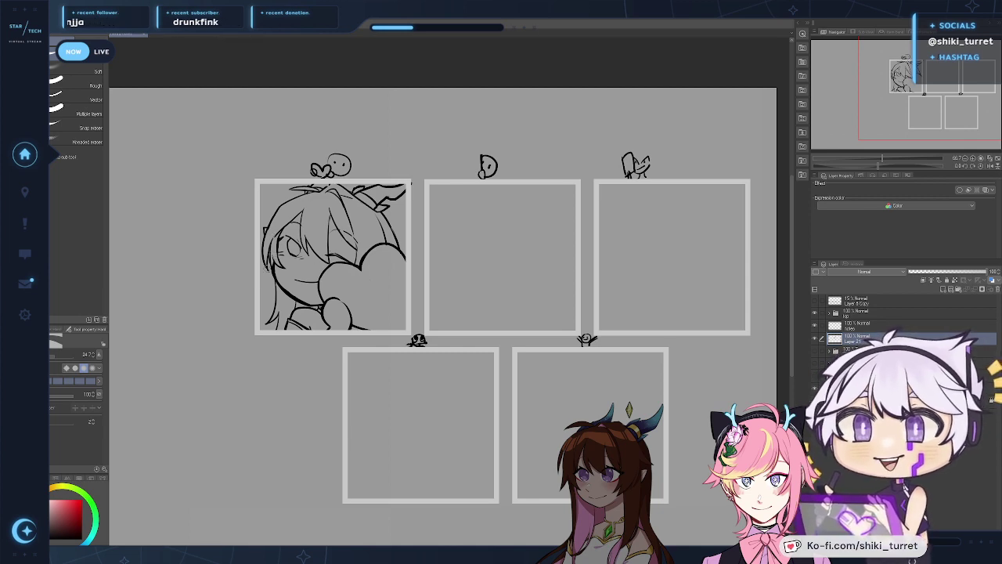
key("p")
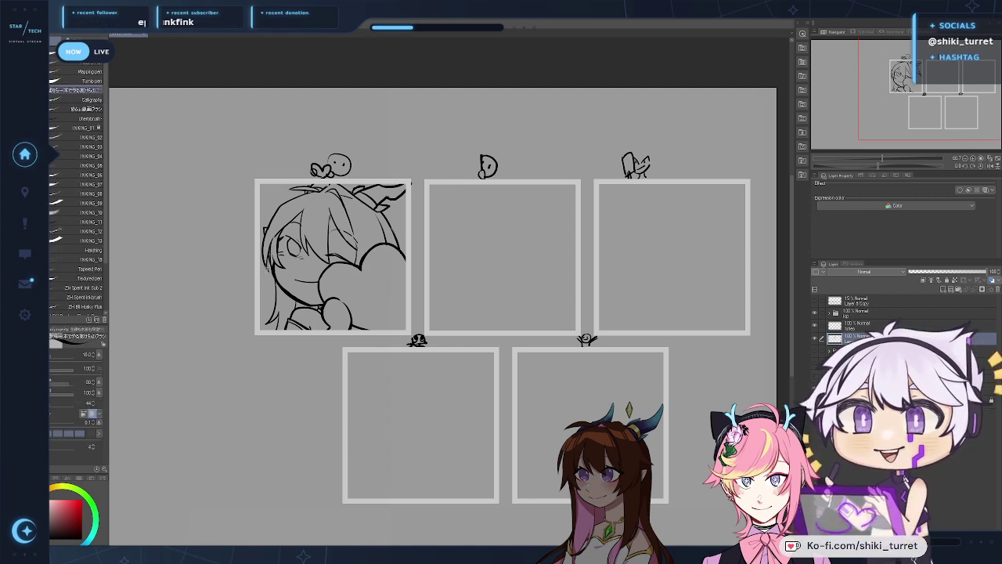
key("e")
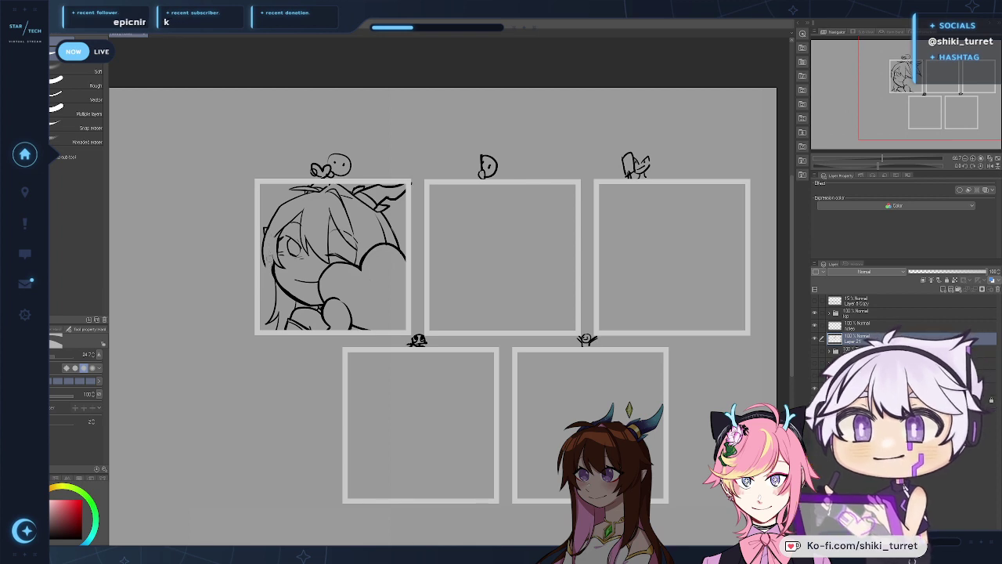
key("p")
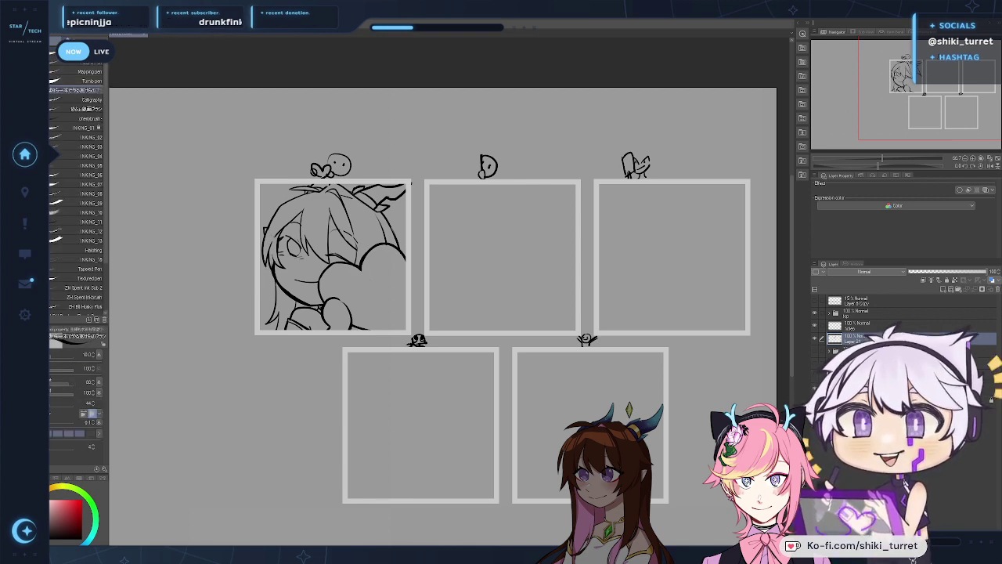
Step: Toggle the layer folder below the sketch for a quick check and refine the character's neck and collar lines
left_click(815, 351)
left_click(815, 351)
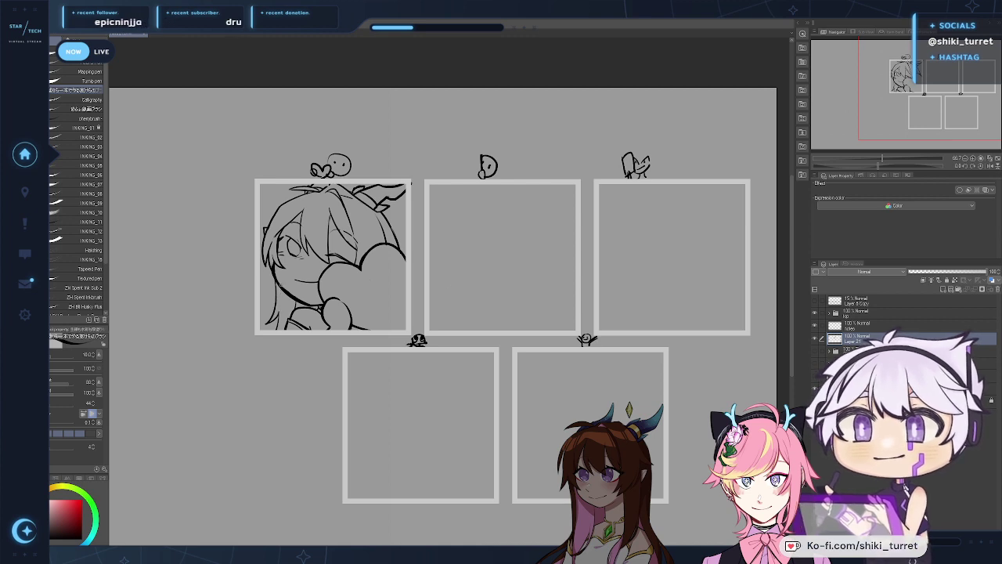
left_click_drag(431, 299, 428, 318)
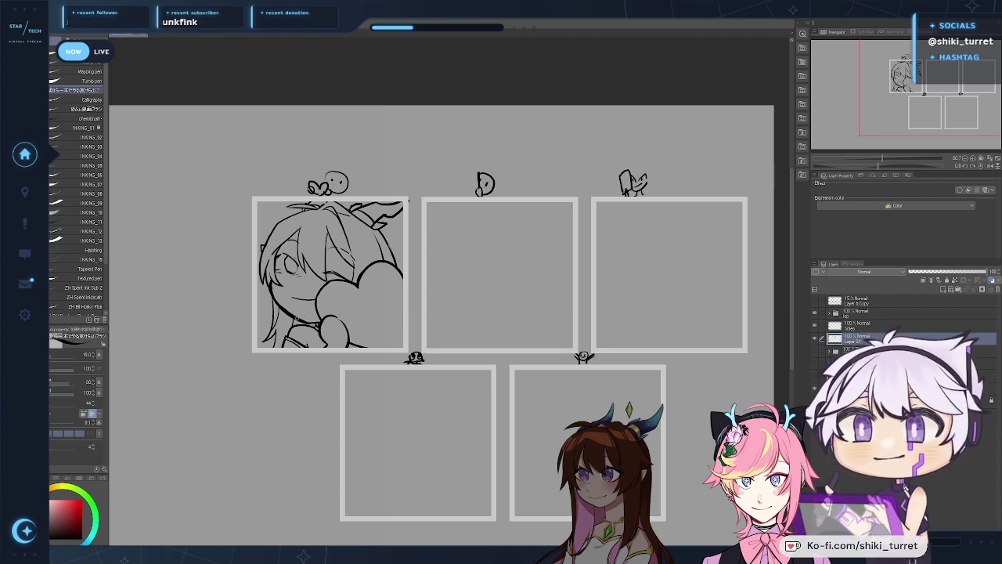
key("e")
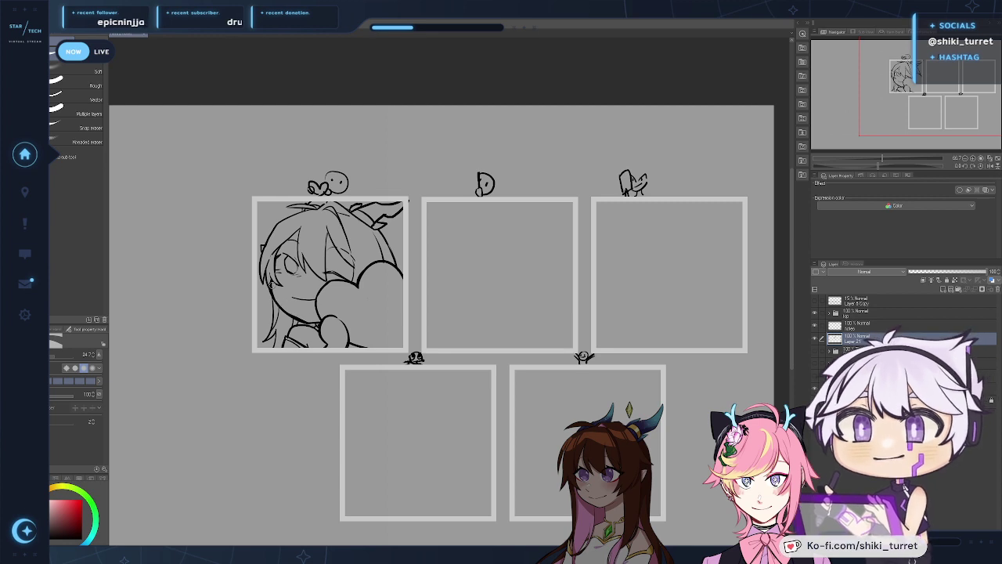
key("p")
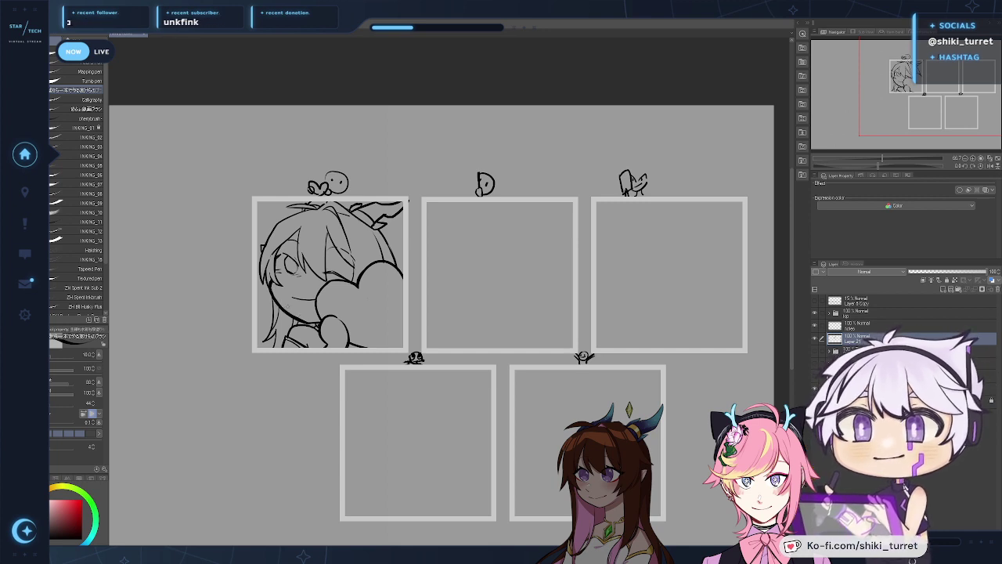
key("e")
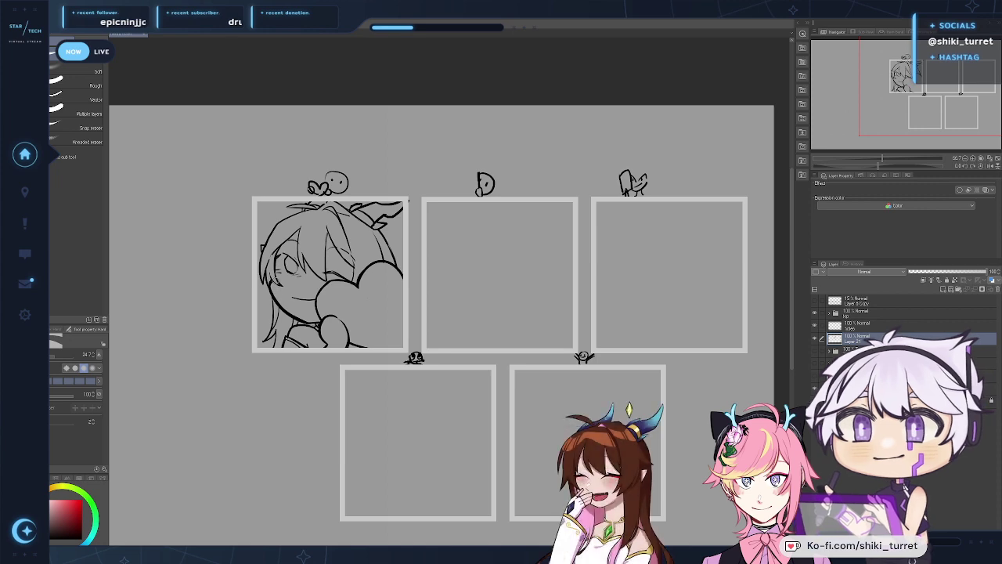
key("p")
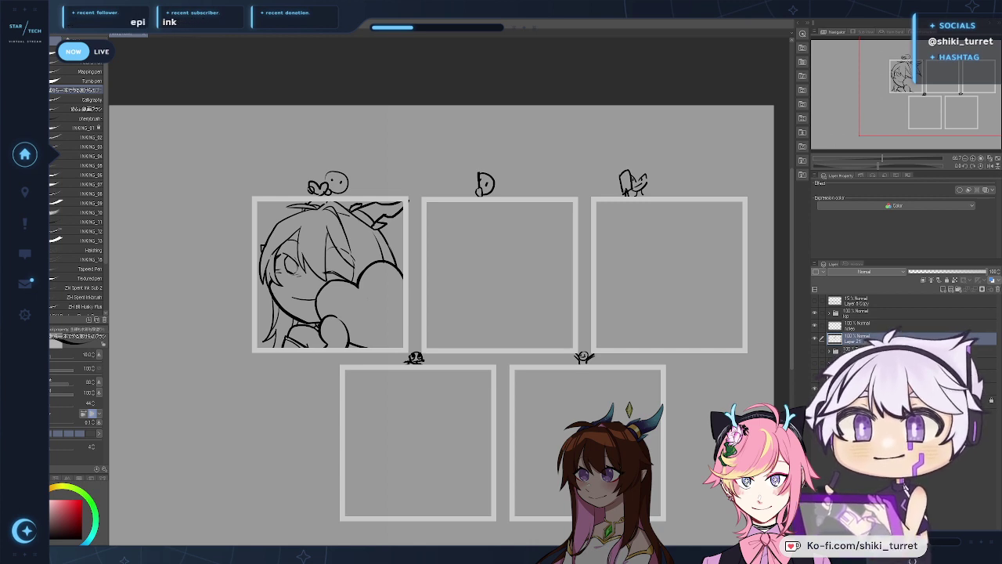
Step: Draw a second thumbnail above the second frame, a mirrored half face peeking out from behind an edge with one hand
left_click_drag(366, 395, 334, 380)
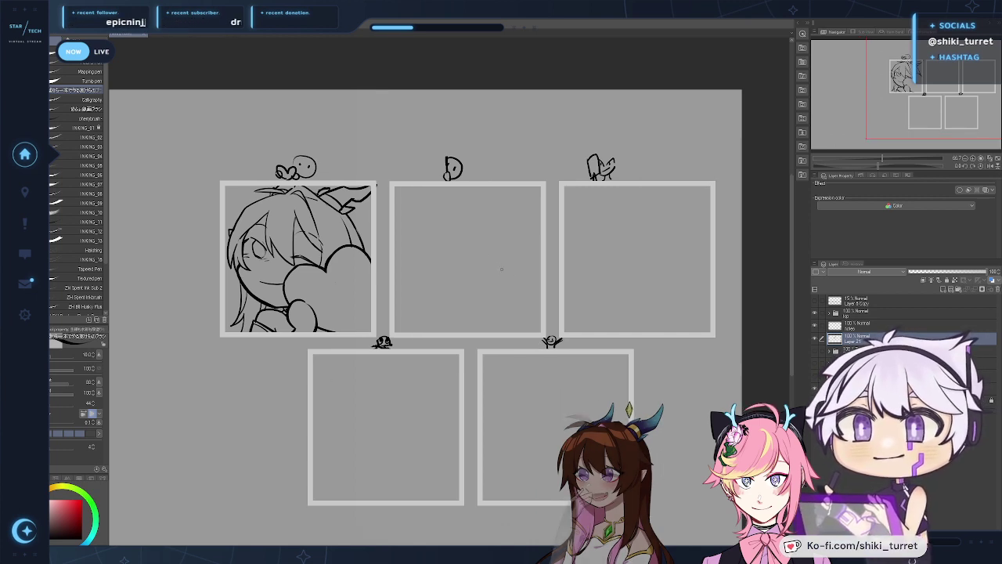
key("e")
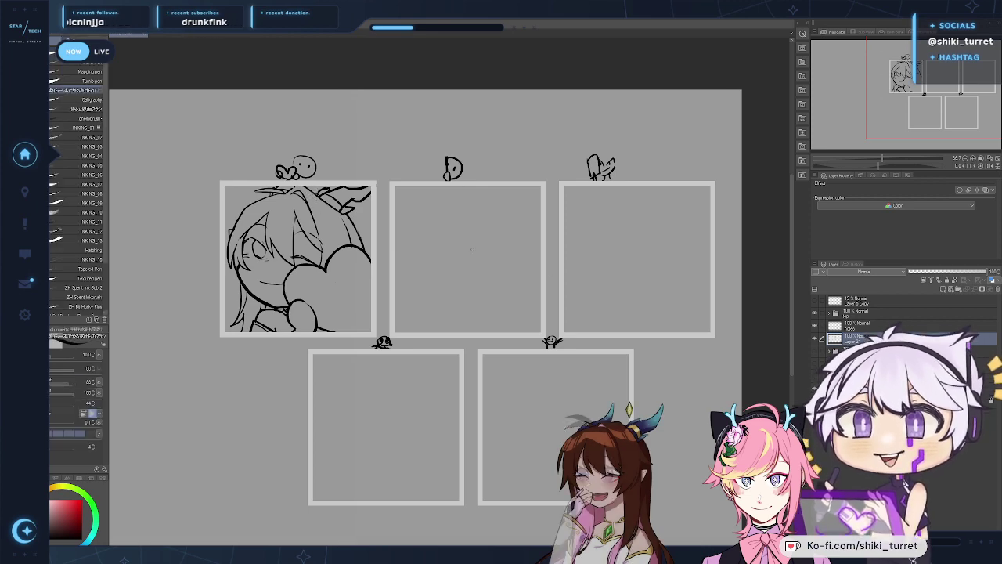
key("p")
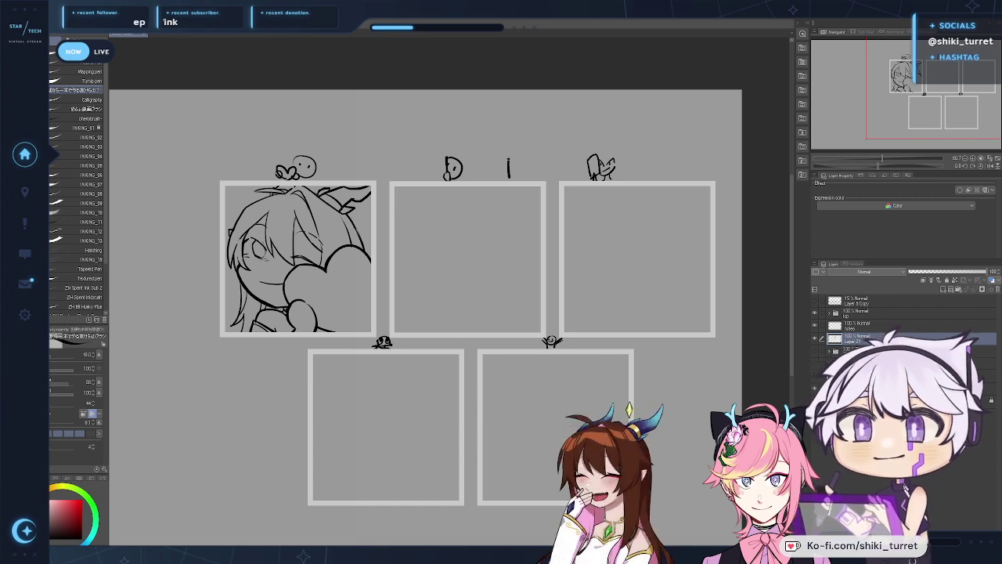
mouse_move(488, 179)
left_mouse_down()
mouse_move(510, 178)
mouse_move(506, 170)
mouse_move(506, 179)
left_mouse_up()
key("ctrl+z")
key("e")
key("p")
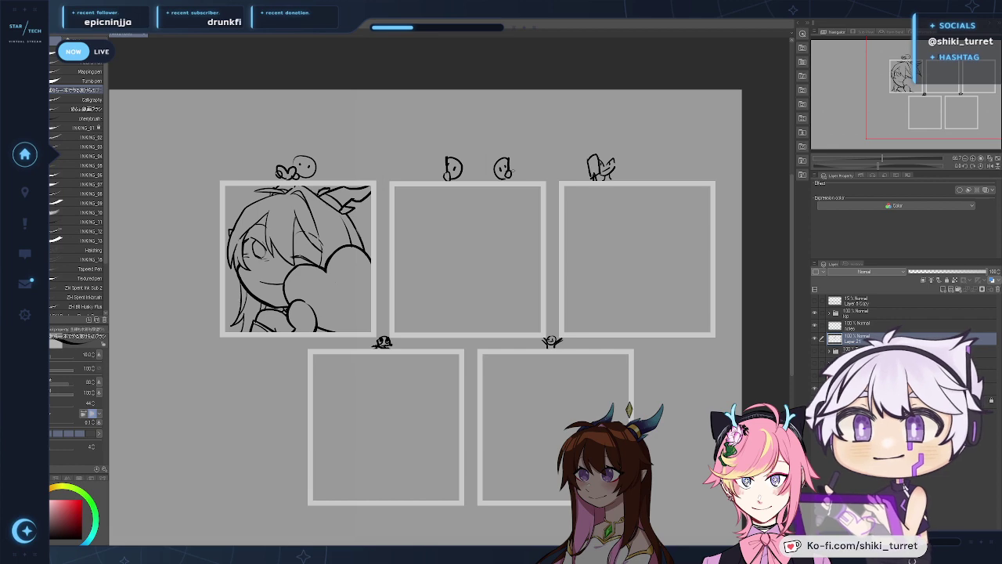
Step: Label the two peeking-face thumbnails above the second frame with circled numbers 1 and 2
scroll(461, 215, "up", 5)
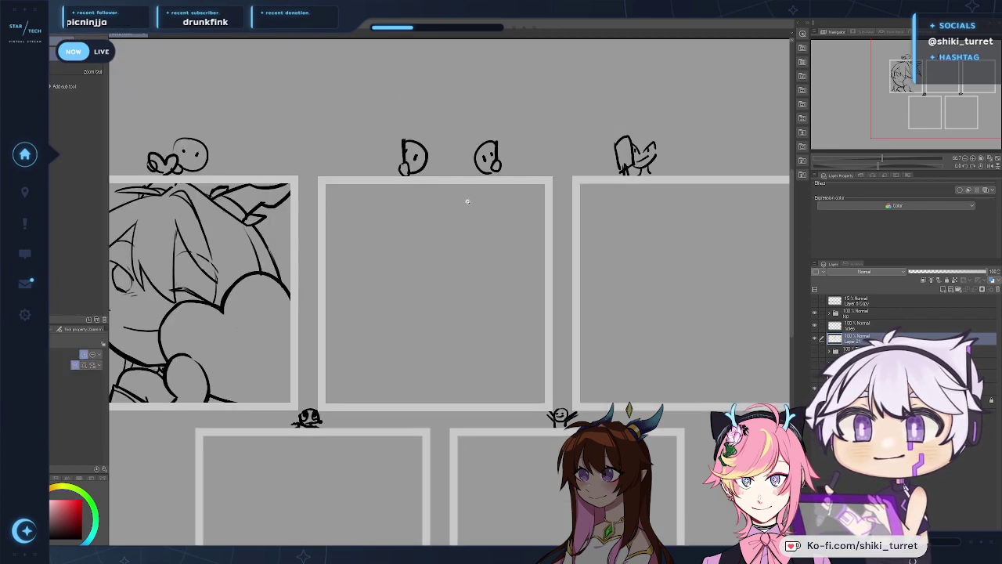
key("p")
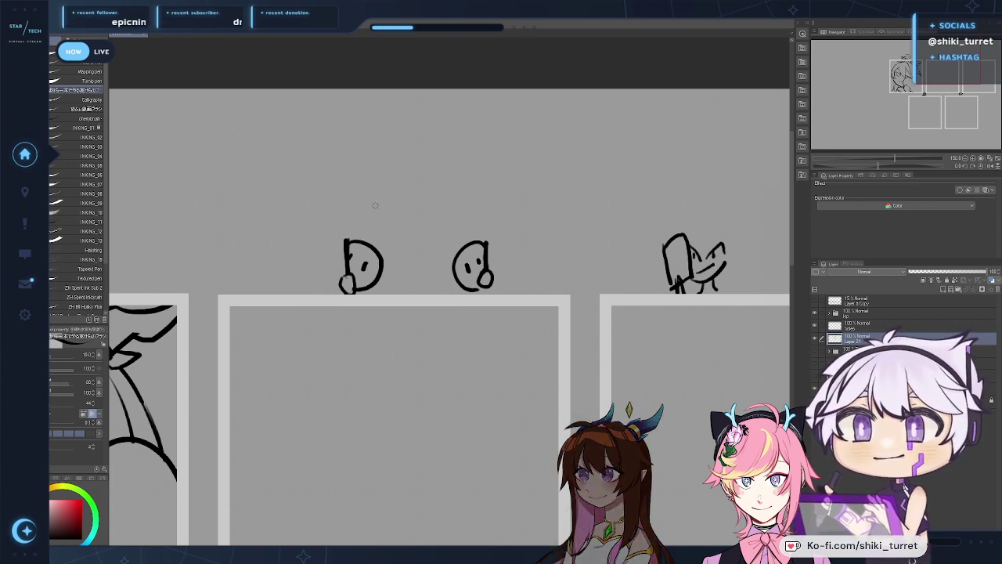
mouse_move(349, 207)
left_mouse_down()
mouse_move(354, 219)
mouse_move(345, 202)
left_mouse_up()
mouse_move(473, 201)
left_mouse_down()
mouse_move(483, 217)
mouse_move(492, 212)
mouse_move(469, 193)
left_mouse_up()
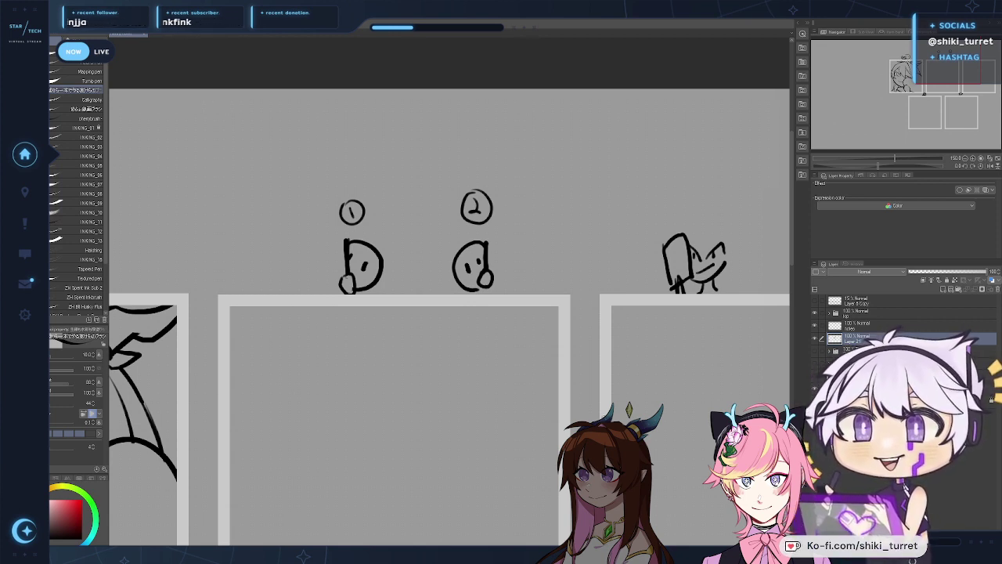
left_click_drag(418, 368, 502, 366)
mouse_move(383, 218)
left_mouse_down()
mouse_move(467, 201)
mouse_move(479, 229)
left_mouse_up()
key("ctrl+z")
mouse_move(411, 206)
left_mouse_down()
mouse_move(473, 252)
mouse_move(419, 207)
mouse_move(466, 223)
mouse_move(414, 216)
mouse_move(459, 214)
mouse_move(412, 219)
mouse_move(472, 224)
mouse_move(425, 222)
left_mouse_up()
key("ctrl+z")
key("ctrl+z")
key("ctrl+z")
key("ctrl+z")
key("ctrl+z")
Step: Sketch a small dome-shaped mound beside thumbnail 1 above the second frame, retrying the curve until it fits
left_click_drag(411, 266, 472, 257)
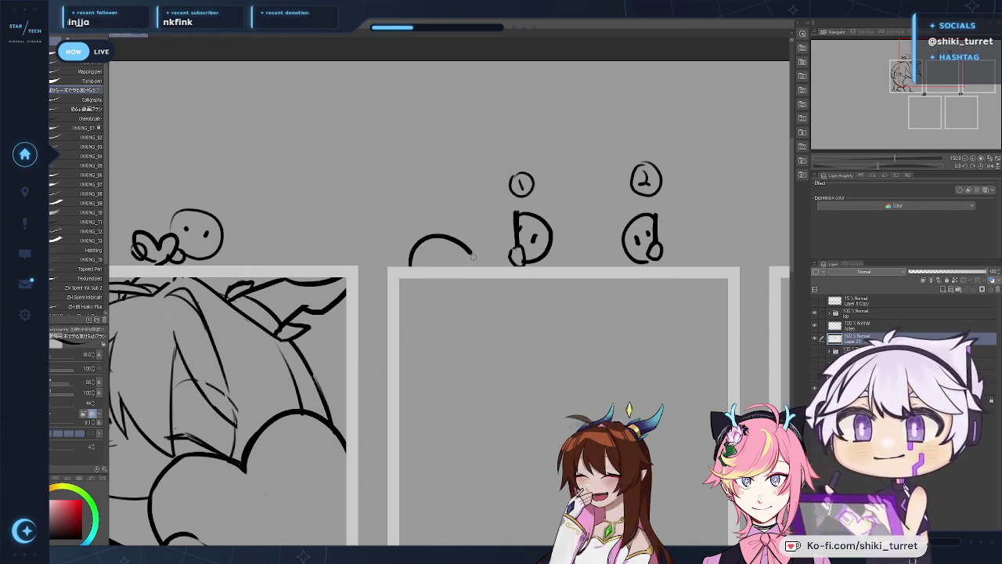
key("ctrl+z")
mouse_move(406, 265)
left_mouse_down()
mouse_move(444, 244)
mouse_move(472, 258)
mouse_move(420, 242)
mouse_move(478, 255)
left_mouse_up()
key("ctrl+z")
key("ctrl+z")
key("ctrl+z")
mouse_move(411, 266)
left_mouse_down()
mouse_move(468, 263)
mouse_move(413, 270)
mouse_move(460, 243)
mouse_move(476, 263)
mouse_move(413, 271)
mouse_move(466, 251)
mouse_move(492, 266)
left_mouse_up()
key("ctrl+z")
key("ctrl+z")
key("ctrl+z")
key("ctrl+z")
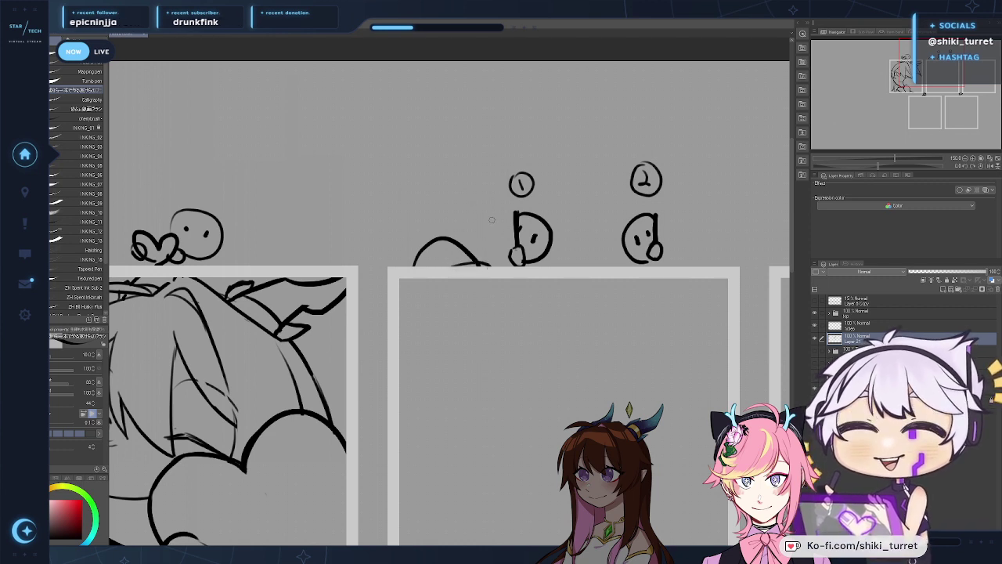
Step: Draw a small smiling head with two hands peeking over the mound in the new thumbnail
key("ctrl+z")
mouse_move(417, 250)
left_mouse_down()
mouse_move(415, 224)
mouse_move(457, 219)
left_mouse_up()
key("ctrl+z")
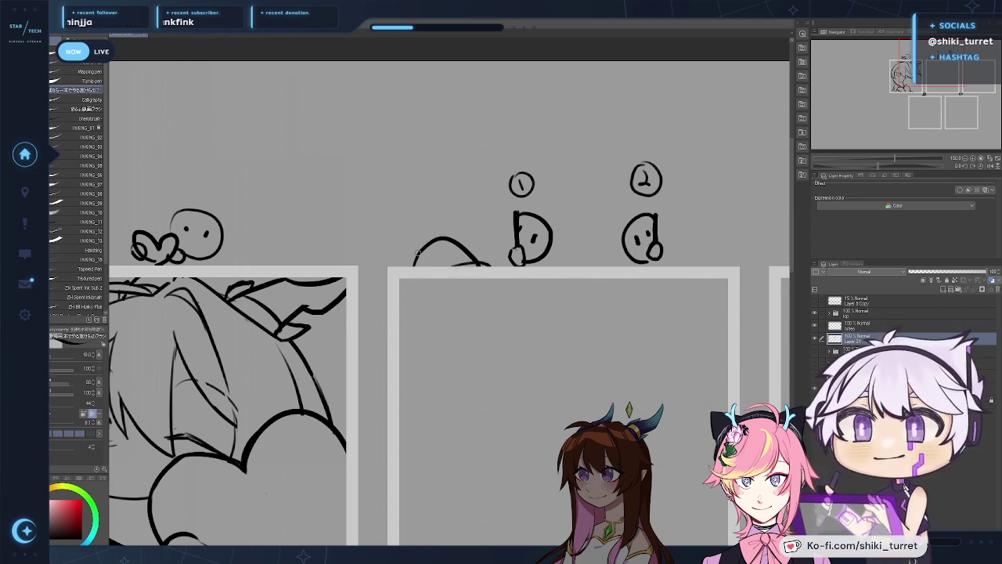
mouse_move(415, 252)
left_mouse_down()
mouse_move(456, 238)
mouse_move(446, 227)
left_mouse_up()
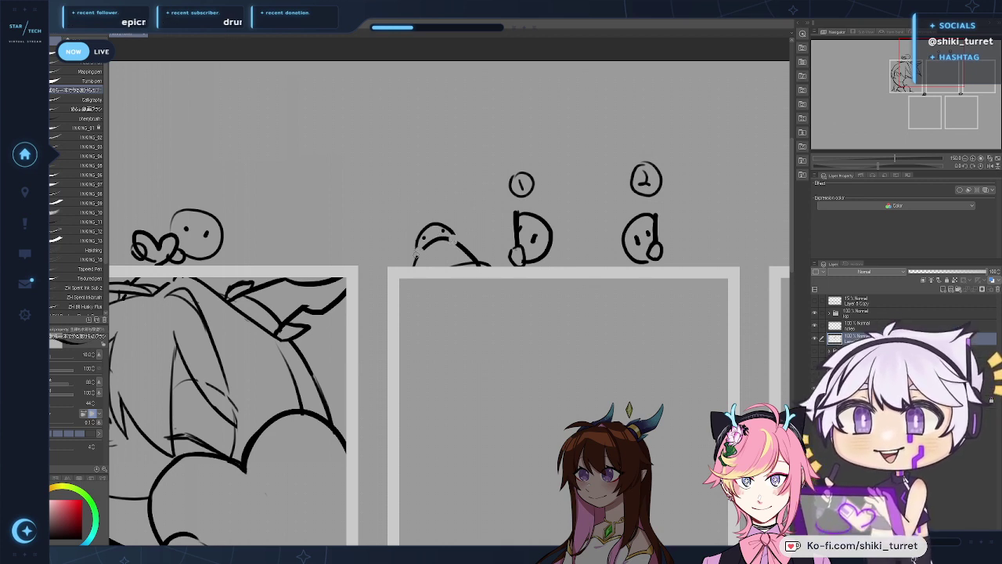
left_click_drag(419, 249, 454, 236)
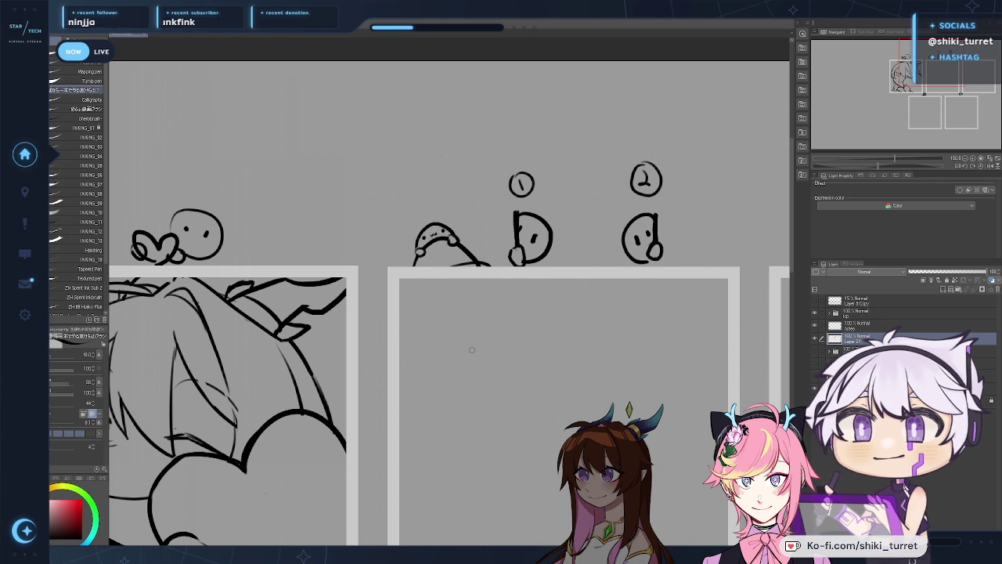
Step: Trim the line at the base of the mound in the thumbnail
key("e")
mouse_move(465, 244)
left_mouse_down()
mouse_move(467, 263)
mouse_move(486, 264)
mouse_move(475, 273)
mouse_move(468, 255)
mouse_move(474, 266)
left_mouse_up()
key("p")
key("ctrl+z")
key("ctrl+z")
Step: Lasso the mound thumbnail above the second frame, delete it and clear the selection
left_click_drag(470, 430, 439, 451)
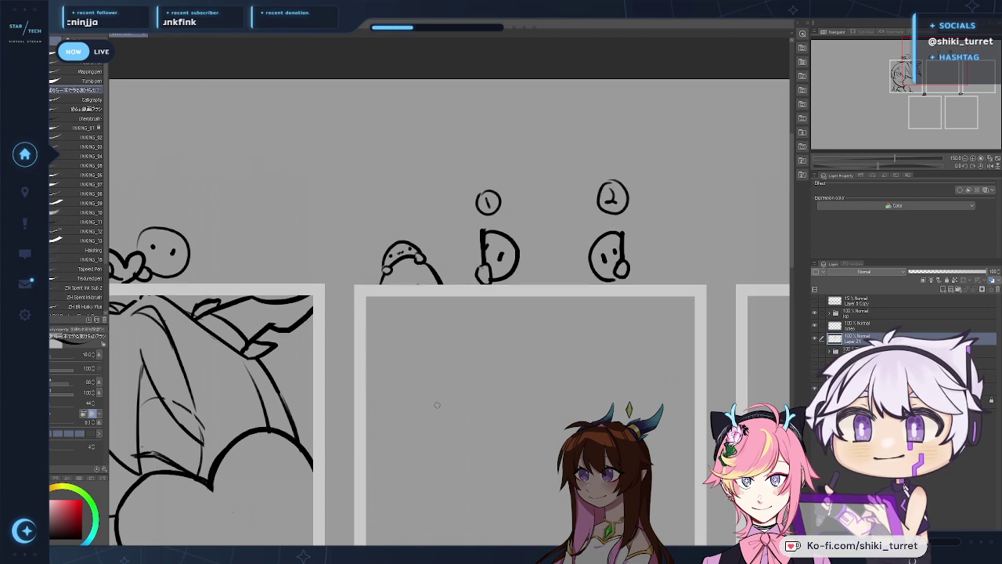
key("m")
left_click_drag(444, 222, 448, 230)
key("Delete")
key("ctrl+d")
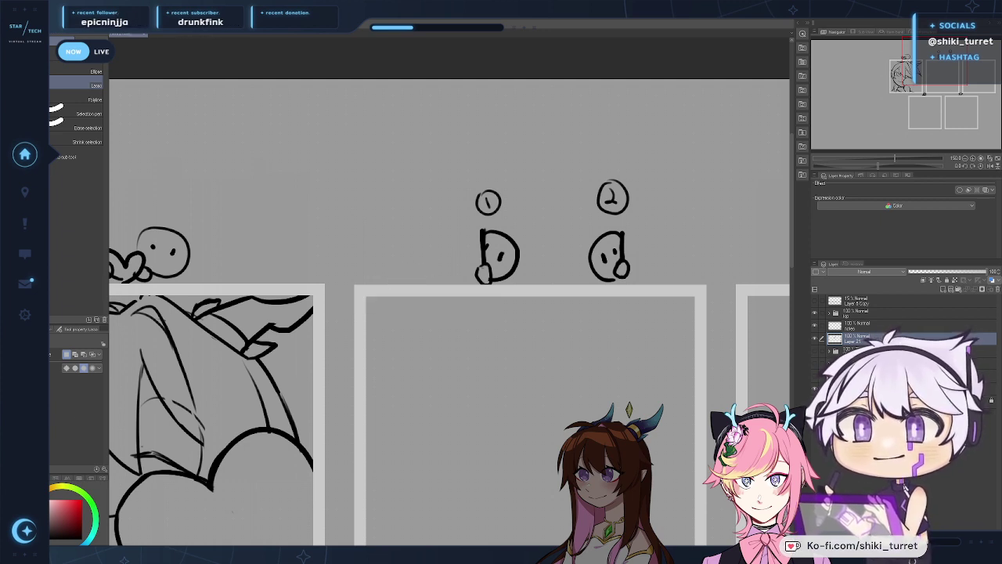
Step: Redraw the thumbnail beside number 1 as a round head with two hands peeking straight over a low mound
key("p")
mouse_move(388, 285)
left_mouse_down()
mouse_move(444, 284)
mouse_move(391, 279)
mouse_move(442, 281)
mouse_move(425, 271)
mouse_move(447, 282)
mouse_move(411, 262)
left_mouse_up()
key("ctrl+z")
key("ctrl+z")
key("ctrl+z")
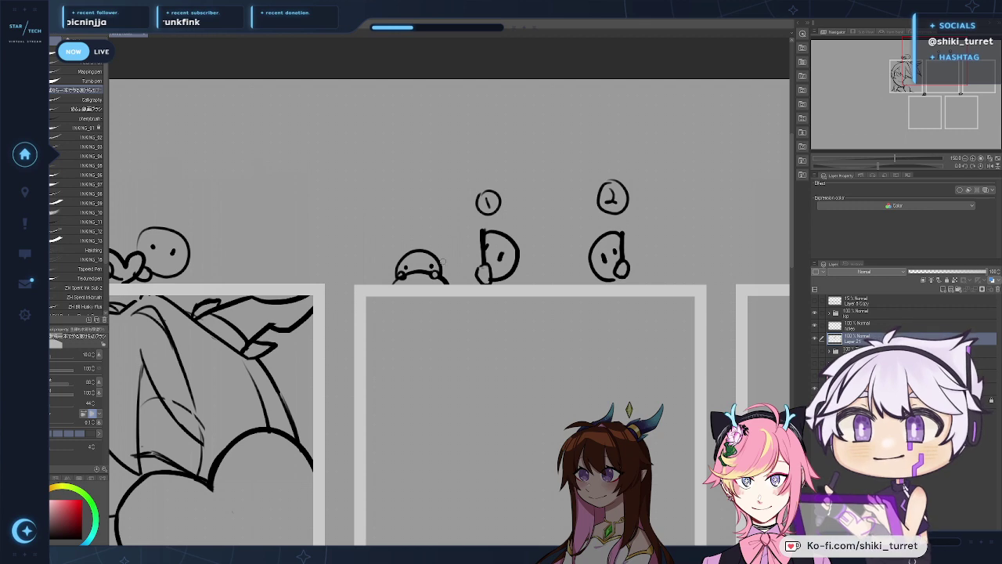
Step: Draw a wide, shallow arc across the bottom of the second frame as the mound, redoing the stroke until it is smooth
left_click_drag(435, 374, 387, 291)
scroll(419, 421, "down", 3)
mouse_move(310, 453)
left_mouse_down()
mouse_move(407, 365)
mouse_move(590, 419)
mouse_move(331, 426)
mouse_move(537, 375)
mouse_move(608, 417)
left_mouse_up()
key("ctrl+z")
key("ctrl+z")
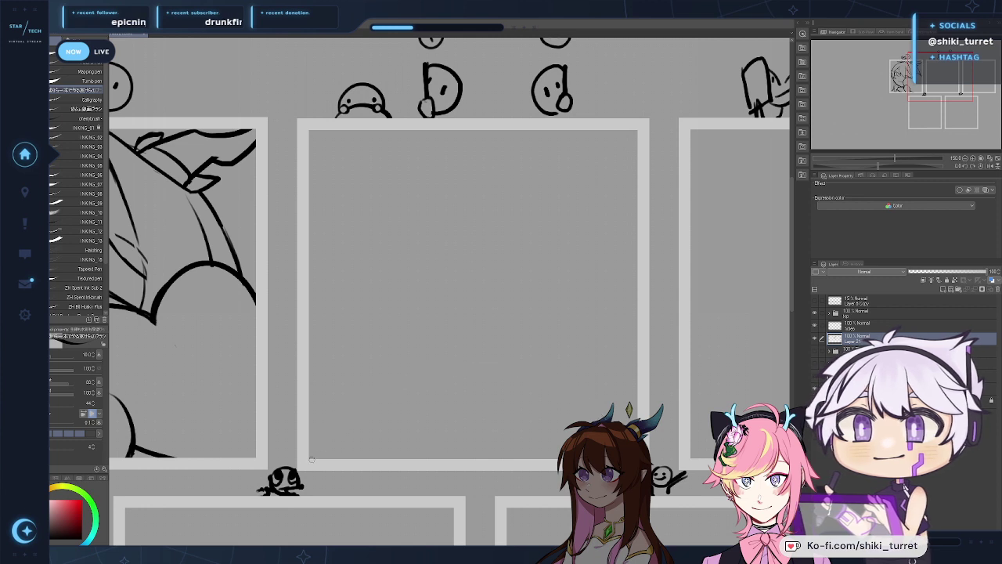
mouse_move(310, 457)
left_mouse_down()
mouse_move(480, 373)
mouse_move(603, 418)
left_mouse_up()
key("ctrl+z")
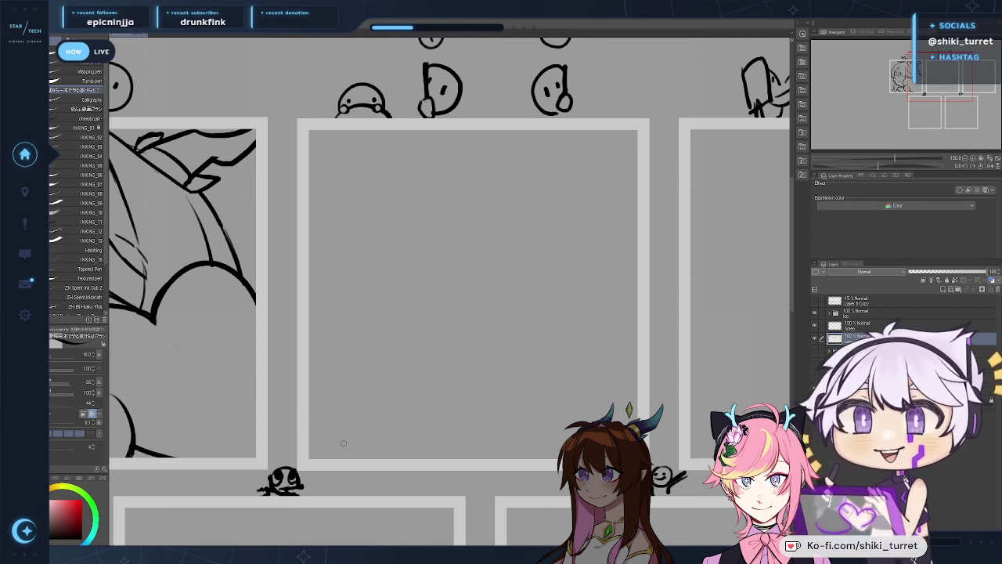
mouse_move(310, 457)
left_mouse_down()
mouse_move(430, 382)
mouse_move(600, 418)
left_mouse_up()
key("ctrl+z")
mouse_move(310, 457)
left_mouse_down()
mouse_move(432, 380)
mouse_move(607, 416)
left_mouse_up()
key("ctrl+z")
mouse_move(310, 457)
left_mouse_down()
mouse_move(334, 429)
mouse_move(556, 402)
mouse_move(349, 421)
mouse_move(577, 407)
mouse_move(599, 416)
left_mouse_up()
key("ctrl+z")
key("ctrl+z")
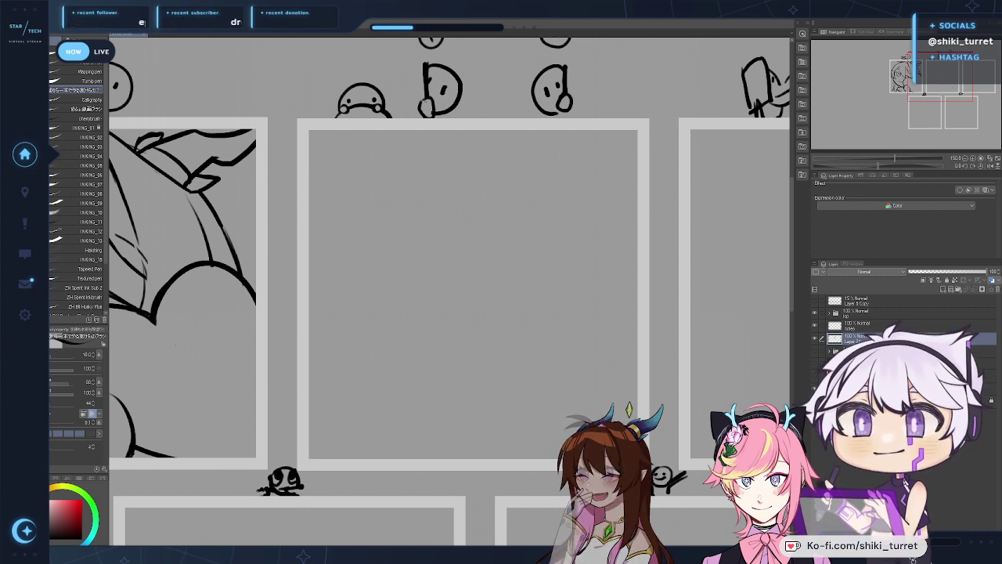
mouse_move(310, 458)
left_mouse_down()
mouse_move(445, 381)
mouse_move(599, 418)
mouse_move(322, 440)
mouse_move(600, 423)
left_mouse_up()
key("ctrl+z")
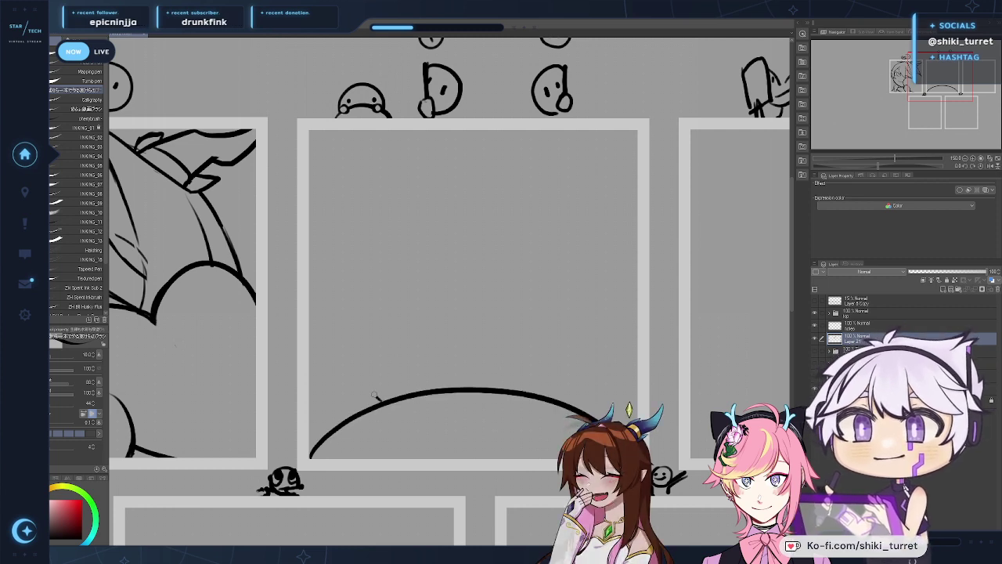
Step: Draw a large round head outline rising from the mound's arc in the second frame
mouse_move(382, 399)
left_mouse_down()
mouse_move(391, 237)
mouse_move(589, 323)
left_mouse_up()
key("ctrl+z")
mouse_move(381, 401)
left_mouse_down()
mouse_move(364, 309)
mouse_move(529, 230)
mouse_move(594, 392)
left_mouse_up()
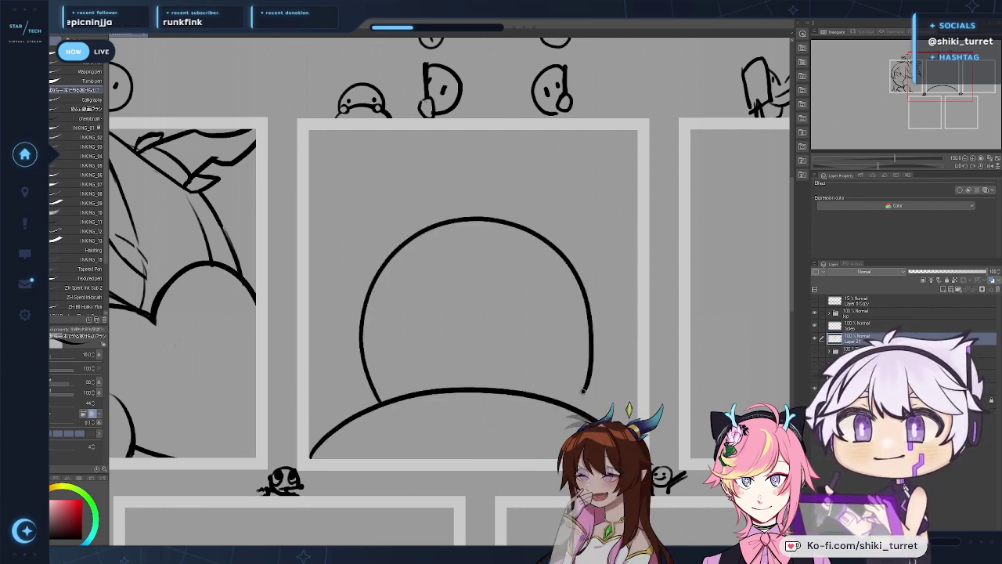
Step: Redraw the round head outline in the second frame wider, with both sides ending on the mound's arc
key("ctrl+z")
mouse_move(366, 405)
left_mouse_down()
mouse_move(367, 259)
mouse_move(578, 280)
mouse_move(580, 408)
left_mouse_up()
key("ctrl+z")
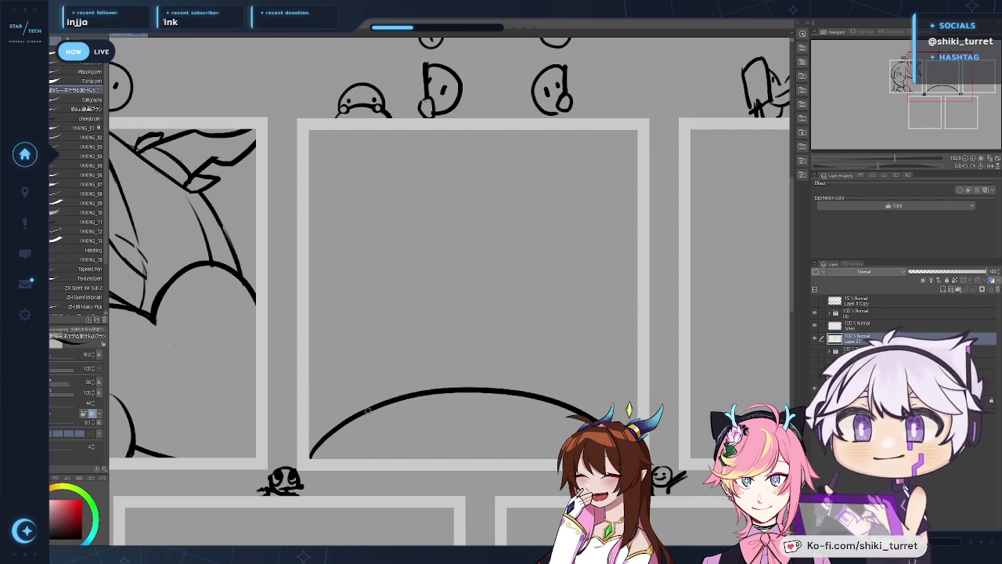
mouse_move(365, 409)
left_mouse_down()
mouse_move(365, 261)
mouse_move(574, 268)
mouse_move(597, 406)
left_mouse_up()
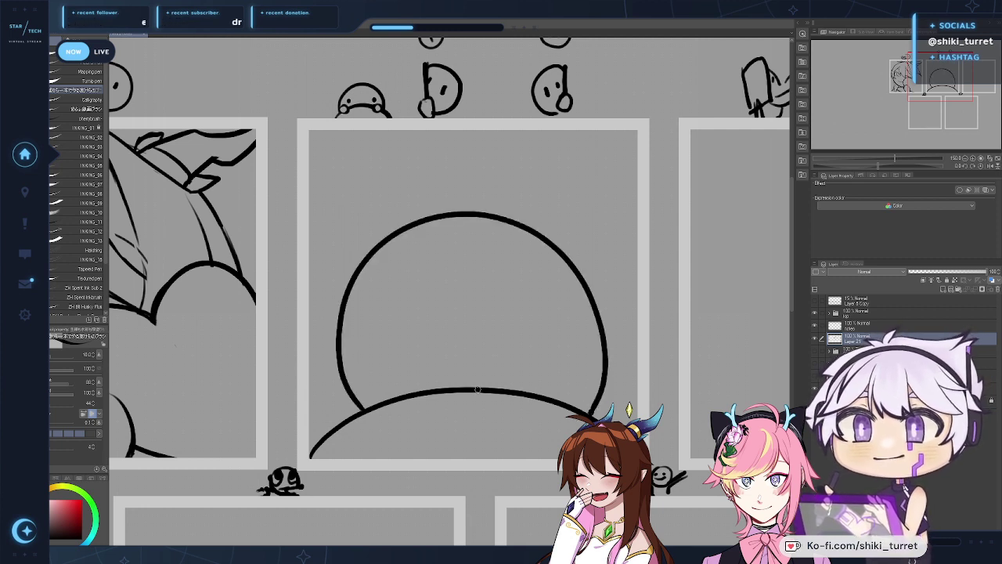
Step: Erase the lines at the head's lower left corner and draw a rounded hand gripping the mound there
key("e")
mouse_move(375, 402)
left_mouse_down()
mouse_move(352, 416)
mouse_move(396, 401)
left_mouse_up()
key("ctrl+z")
key("ctrl+z")
mouse_move(332, 432)
left_mouse_down()
mouse_move(400, 402)
mouse_move(365, 413)
mouse_move(343, 387)
left_mouse_up()
key("p")
mouse_move(322, 437)
left_mouse_down()
mouse_move(324, 411)
mouse_move(398, 390)
left_mouse_up()
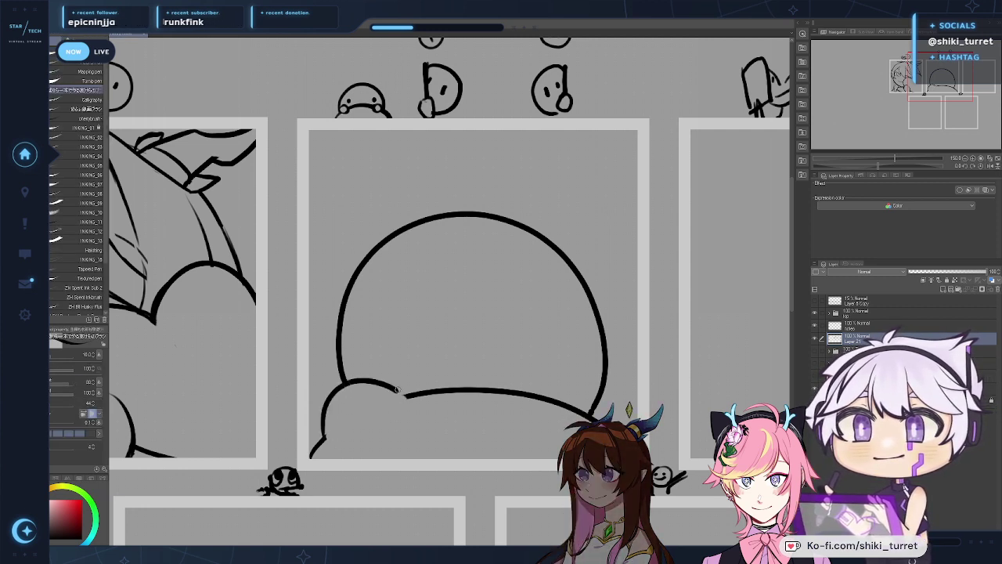
mouse_move(321, 435)
left_mouse_down()
mouse_move(375, 424)
mouse_move(367, 445)
mouse_move(403, 406)
left_mouse_up()
key("ctrl+z")
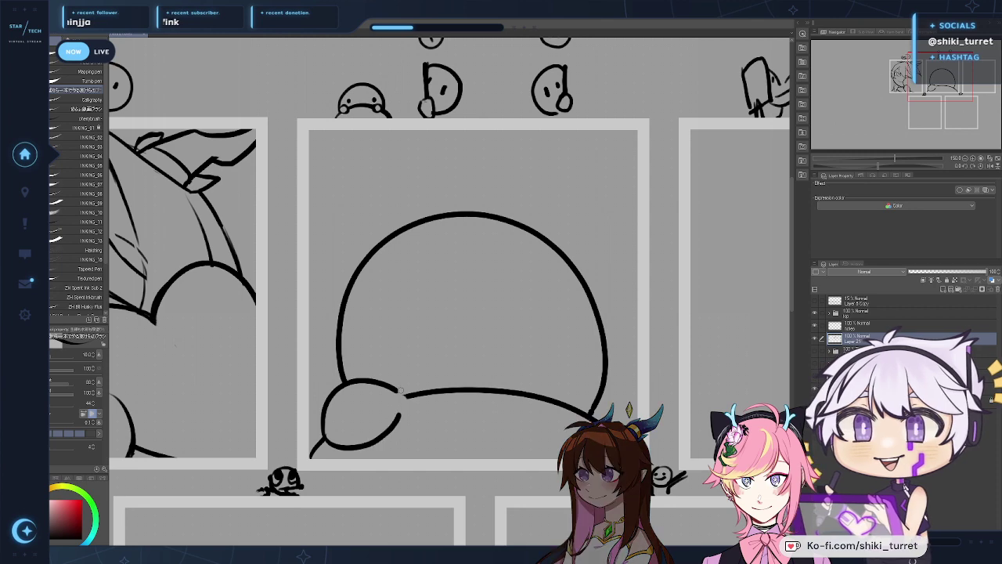
Step: Erase the right end of the mound's arc and draw a matching rounded hand there, redoing the curve until it fits
key("e")
left_click_drag(557, 399, 532, 396)
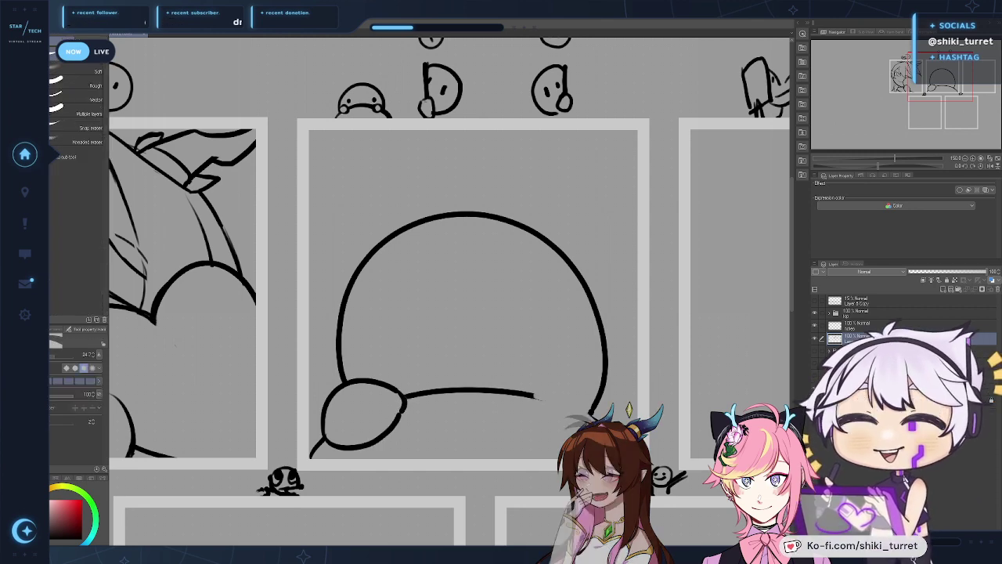
key("p")
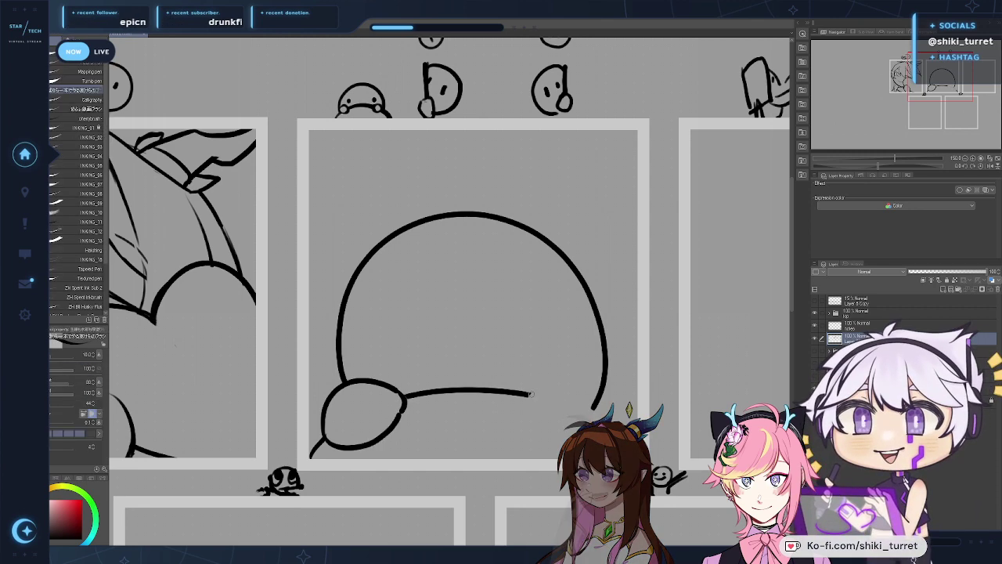
left_click_drag(527, 394, 607, 409)
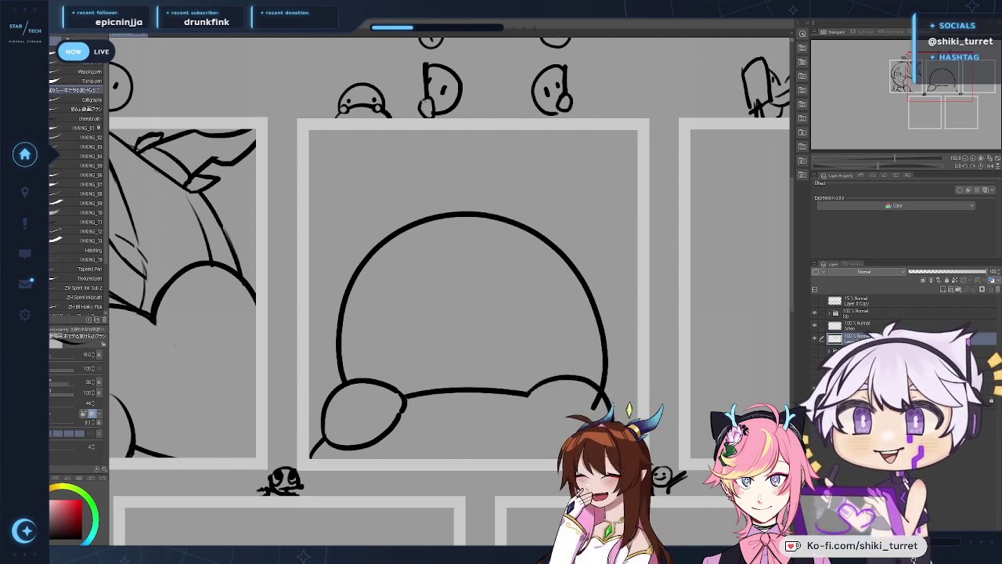
key("ctrl+z")
mouse_move(528, 395)
left_mouse_down()
mouse_move(605, 415)
mouse_move(566, 383)
mouse_move(605, 410)
left_mouse_up()
key("ctrl+z")
key("ctrl+z")
key("ctrl+z")
left_click_drag(525, 394, 623, 410)
key("ctrl+z")
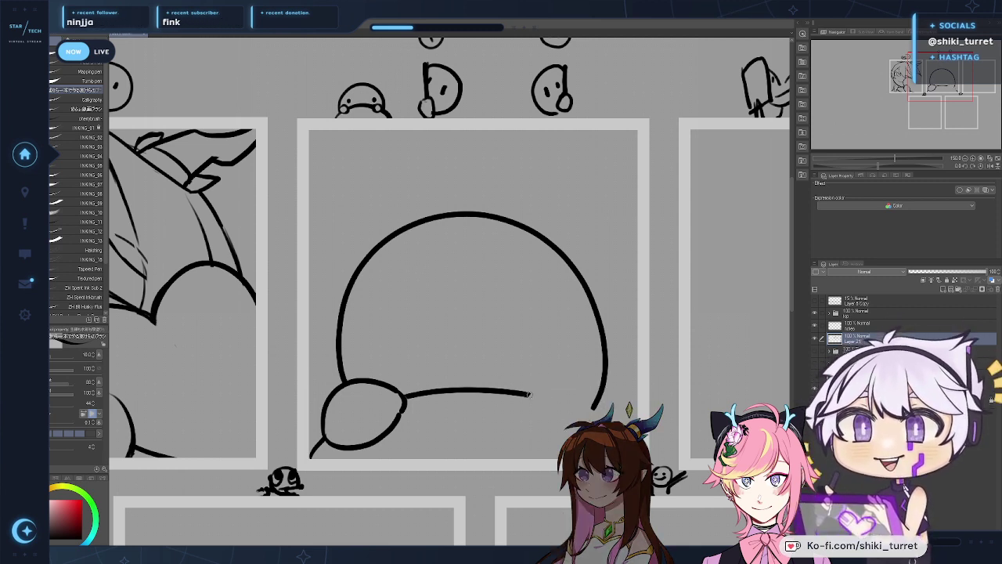
mouse_move(528, 394)
left_mouse_down()
mouse_move(599, 398)
mouse_move(611, 412)
left_mouse_up()
key("ctrl+z")
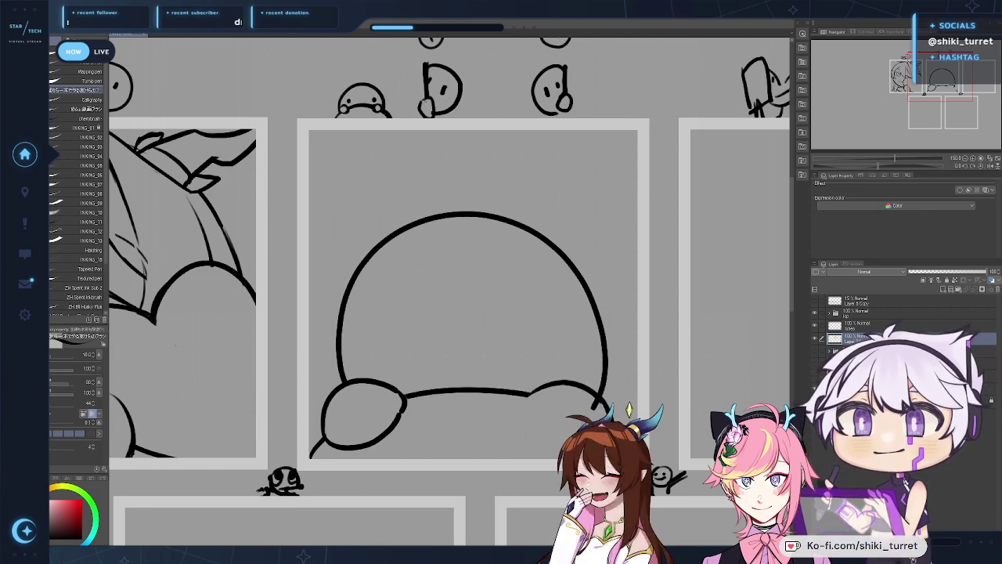
key("ctrl+z")
left_click_drag(533, 391, 570, 439)
key("ctrl+z")
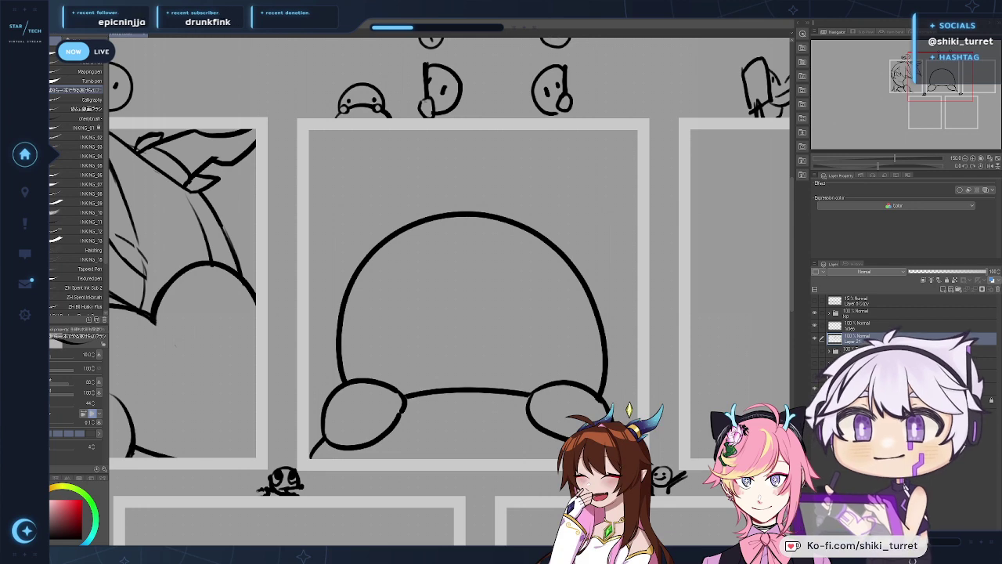
left_click_drag(563, 368, 566, 383)
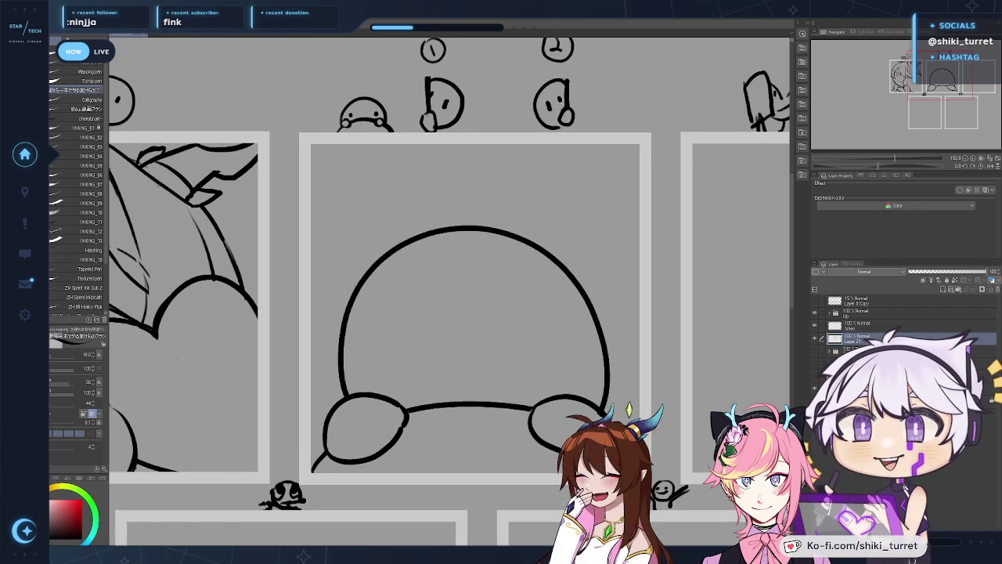
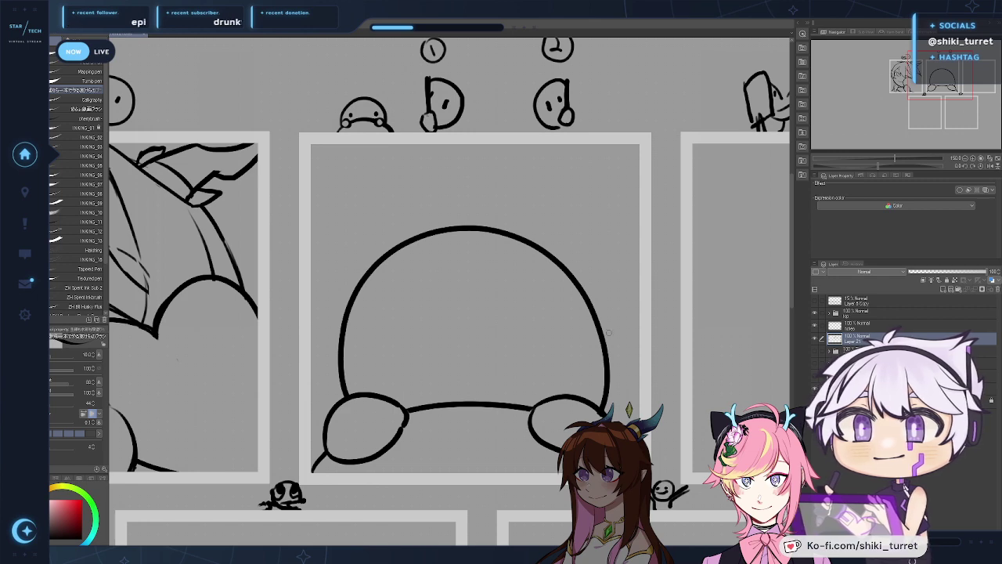
left_click_drag(551, 422, 548, 409)
left_click_drag(670, 337, 672, 339)
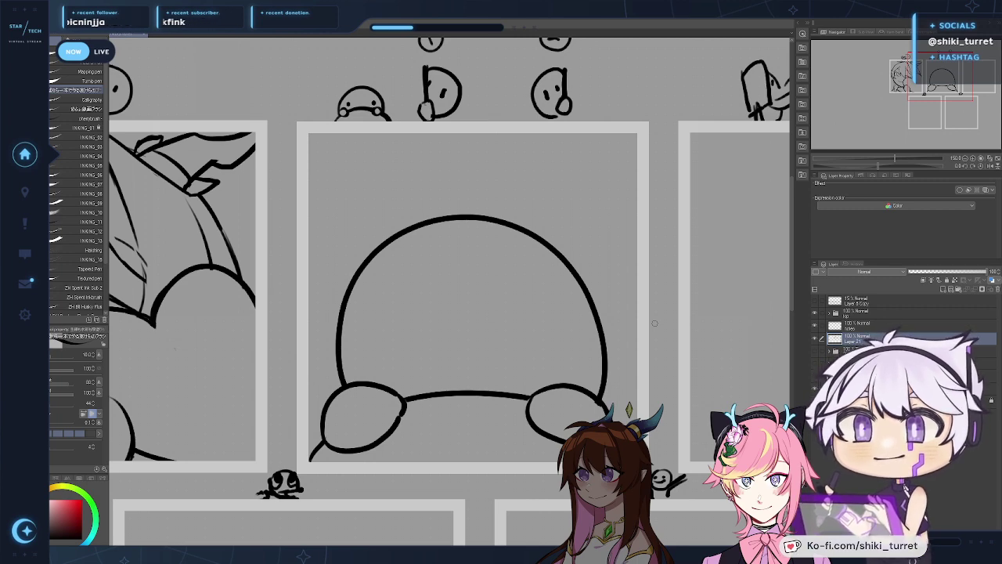
scroll(591, 373, "up", 1)
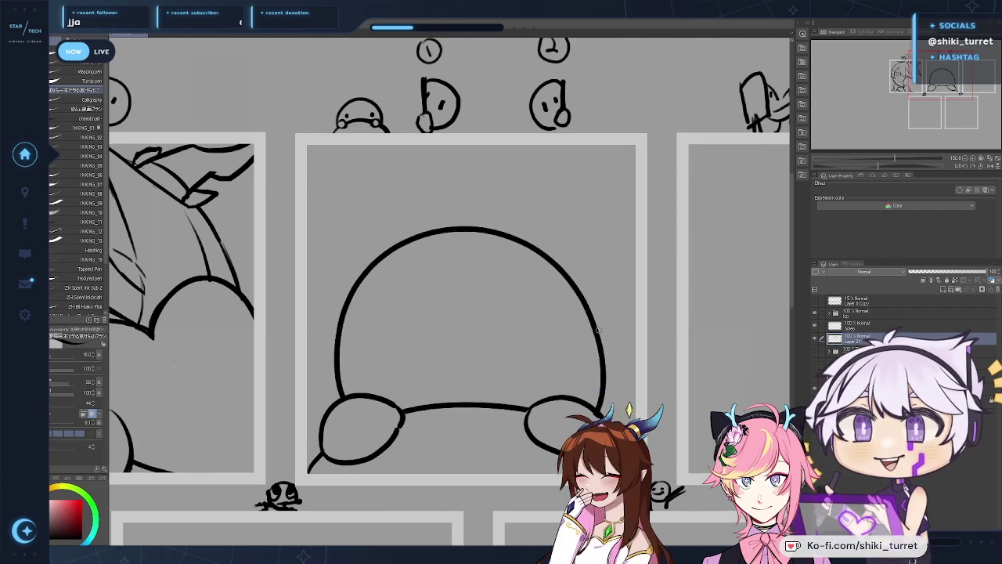
scroll(653, 383, "down", 1)
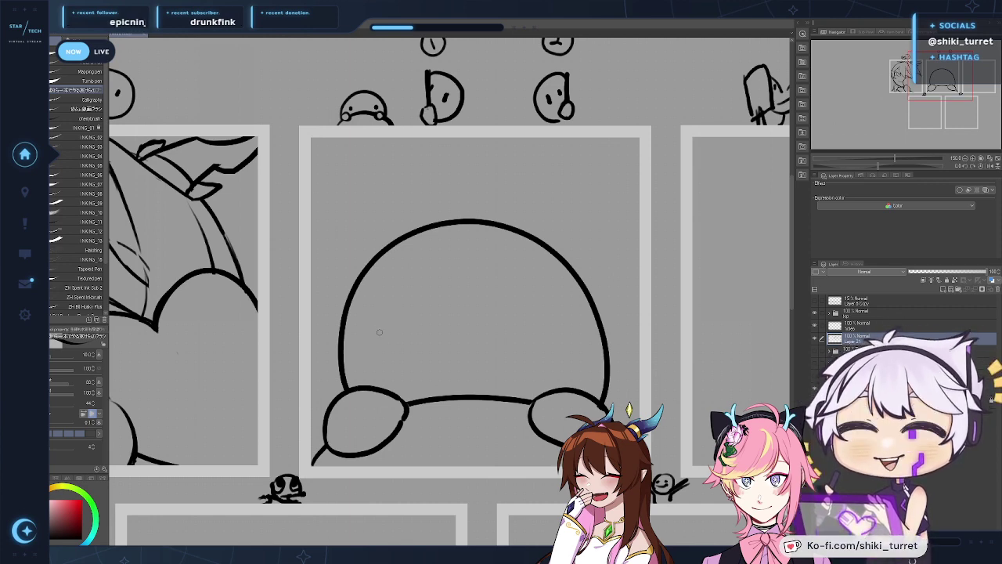
Step: Draw the arched upper lash line of the left eye on the face, redoing the stroke until the curve fits
mouse_move(392, 301)
left_mouse_down()
mouse_move(355, 351)
mouse_move(389, 312)
left_mouse_up()
key("ctrl+z")
left_click_drag(359, 359, 401, 302)
key("ctrl+z")
key("ctrl+z")
left_click_drag(357, 363, 399, 307)
key("ctrl+z")
key("ctrl+z")
left_click_drag(356, 364, 394, 305)
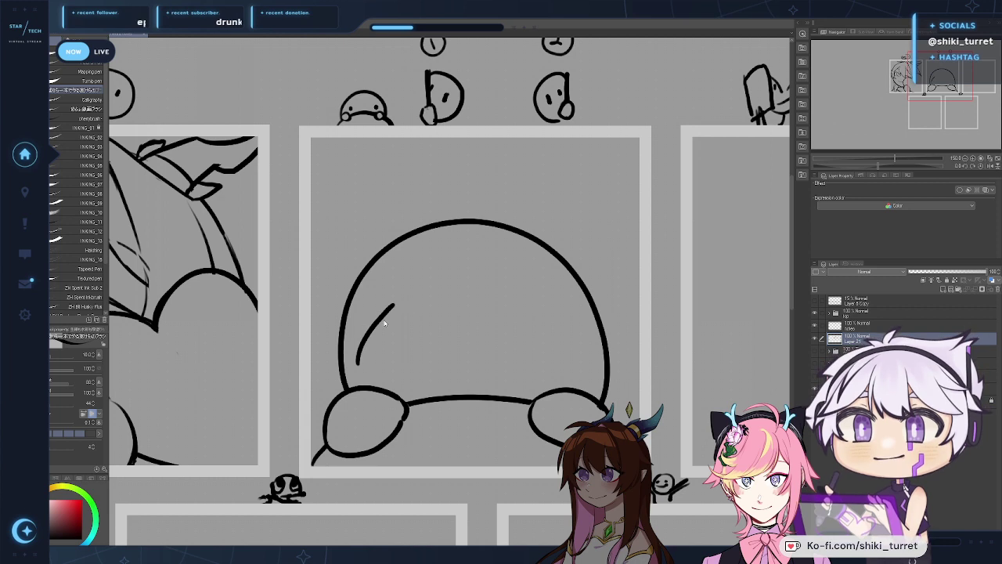
key("ctrl+z")
mouse_move(360, 358)
left_mouse_down()
mouse_move(398, 303)
mouse_move(444, 316)
mouse_move(390, 349)
left_mouse_up()
key("ctrl+z")
Step: Draw a round iris outline under the left lash line and clean up its lower edge
mouse_move(410, 310)
left_mouse_down()
mouse_move(409, 363)
mouse_move(442, 341)
mouse_move(438, 358)
mouse_move(410, 368)
left_mouse_up()
key("ctrl+z")
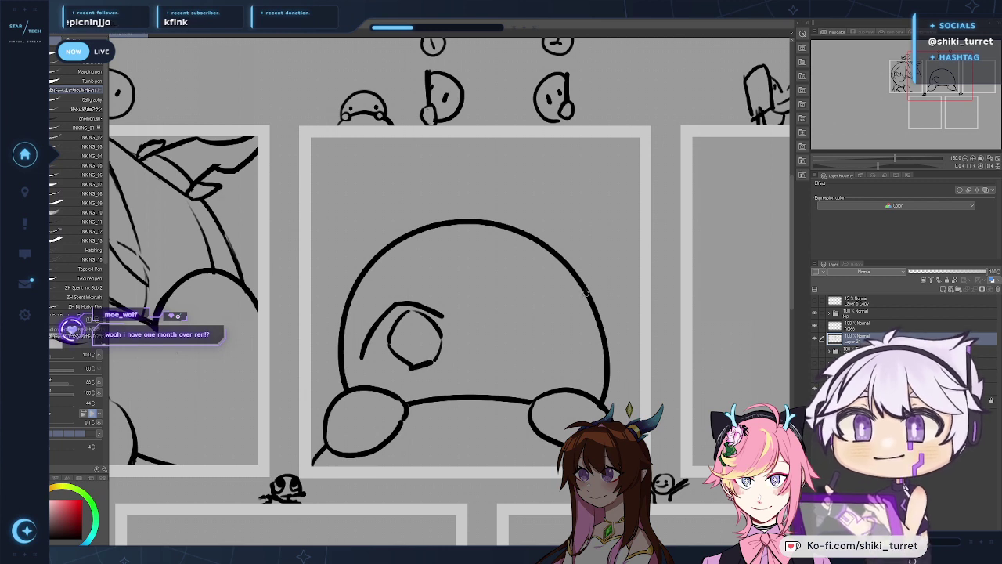
left_click_drag(408, 313, 440, 334)
key("ctrl+z")
key("ctrl+z")
key("ctrl+z")
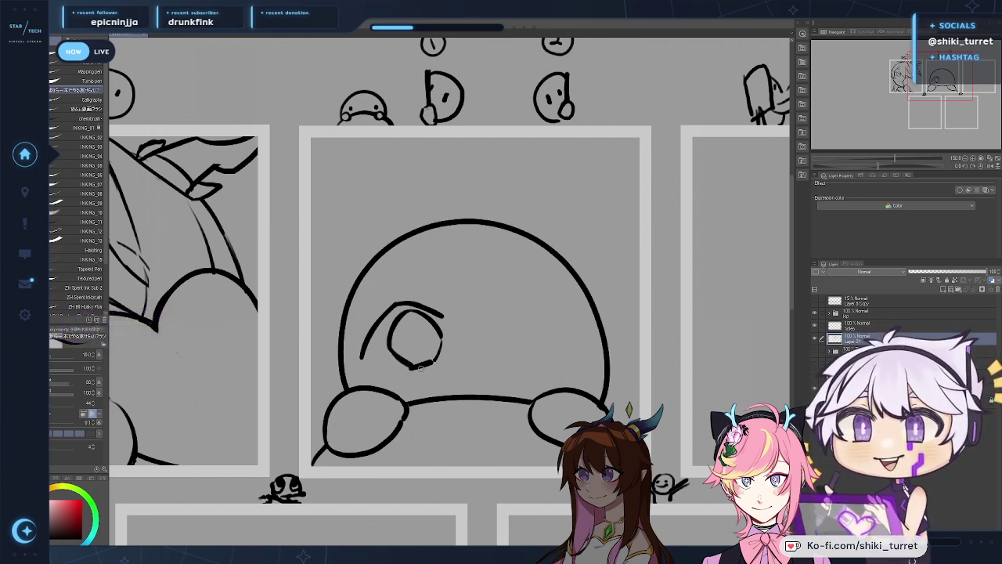
key("e")
key("p")
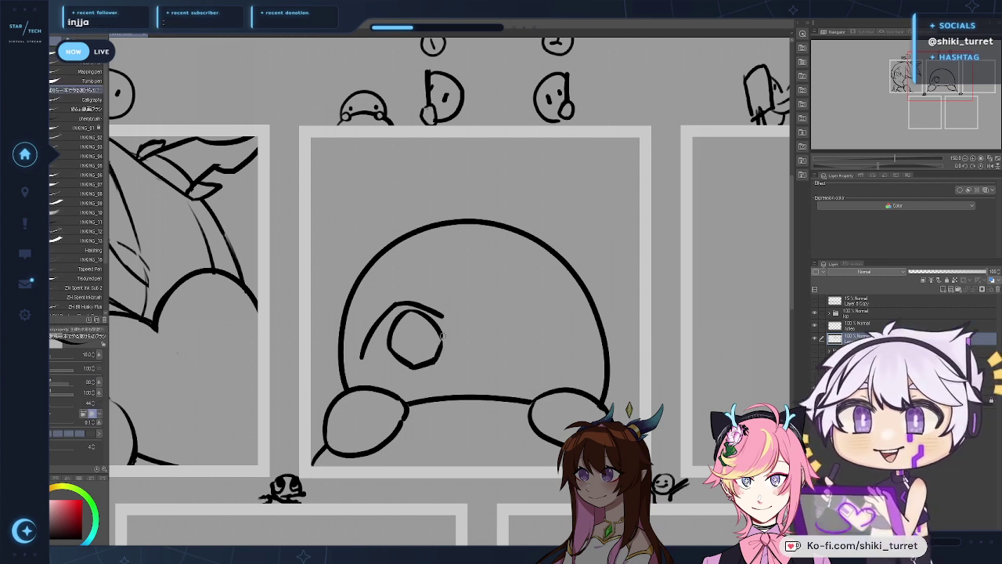
left_click_drag(431, 360, 433, 361)
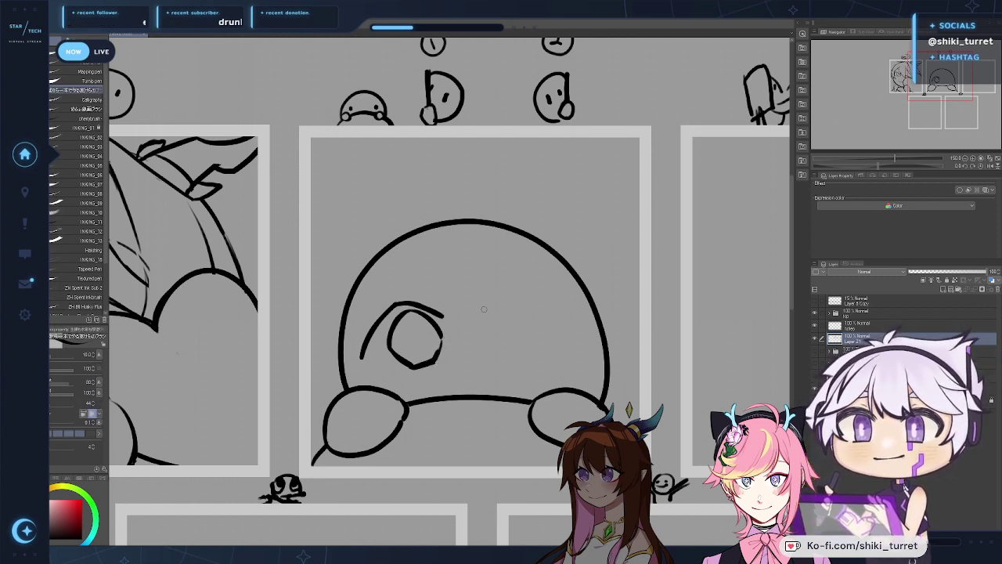
Step: Draw the arched upper lash line of the right eye to mirror the left one
mouse_move(487, 313)
left_mouse_down()
mouse_move(533, 294)
mouse_move(578, 340)
left_mouse_up()
key("ctrl+z")
key("ctrl+z")
mouse_move(492, 313)
left_mouse_down()
mouse_move(537, 296)
mouse_move(594, 360)
left_mouse_up()
key("ctrl+z")
left_click_drag(537, 296, 578, 348)
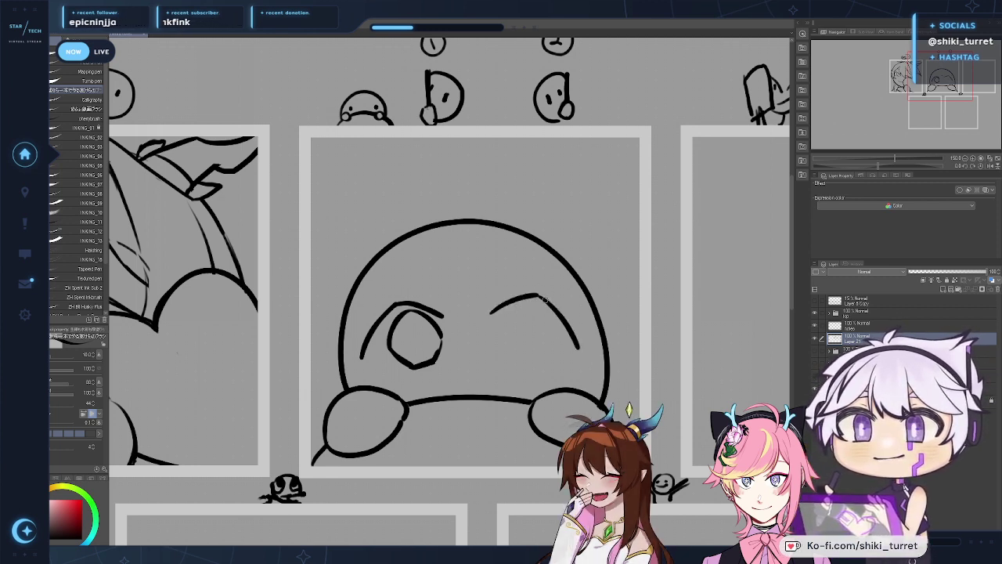
Step: Draw the round iris outline of the right eye and a short flick at its outer lash corner
mouse_move(497, 318)
left_mouse_down()
mouse_move(520, 307)
mouse_move(535, 349)
left_mouse_up()
key("ctrl+z")
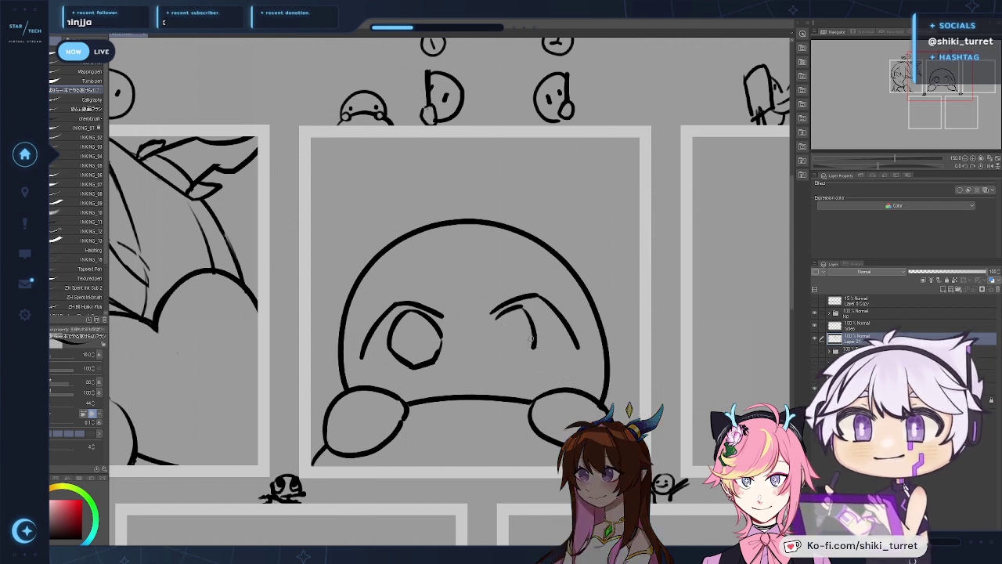
key("ctrl+z")
mouse_move(522, 306)
left_mouse_down()
mouse_move(546, 347)
mouse_move(539, 327)
mouse_move(541, 341)
mouse_move(490, 338)
mouse_move(503, 312)
mouse_move(490, 337)
mouse_move(498, 360)
mouse_move(588, 348)
left_mouse_up()
key("ctrl+z")
key("ctrl+z")
key("ctrl+z")
key("ctrl+z")
key("ctrl+z")
key("ctrl+z")
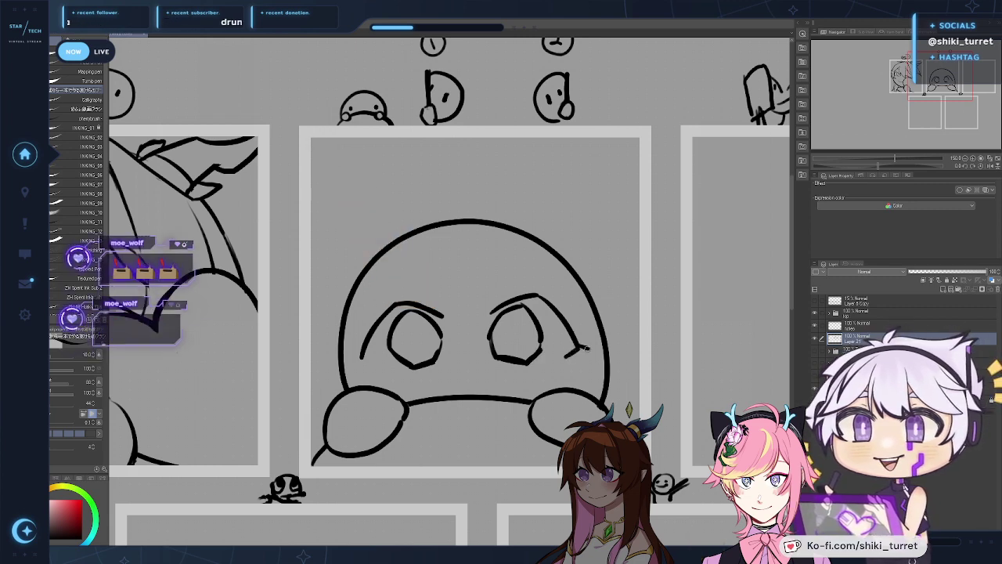
Step: Add a short flick at the outer corner of the left eye's lash line
mouse_move(362, 350)
left_mouse_down()
mouse_move(350, 360)
mouse_move(372, 364)
left_mouse_up()
key("ctrl+z")
key("ctrl+z")
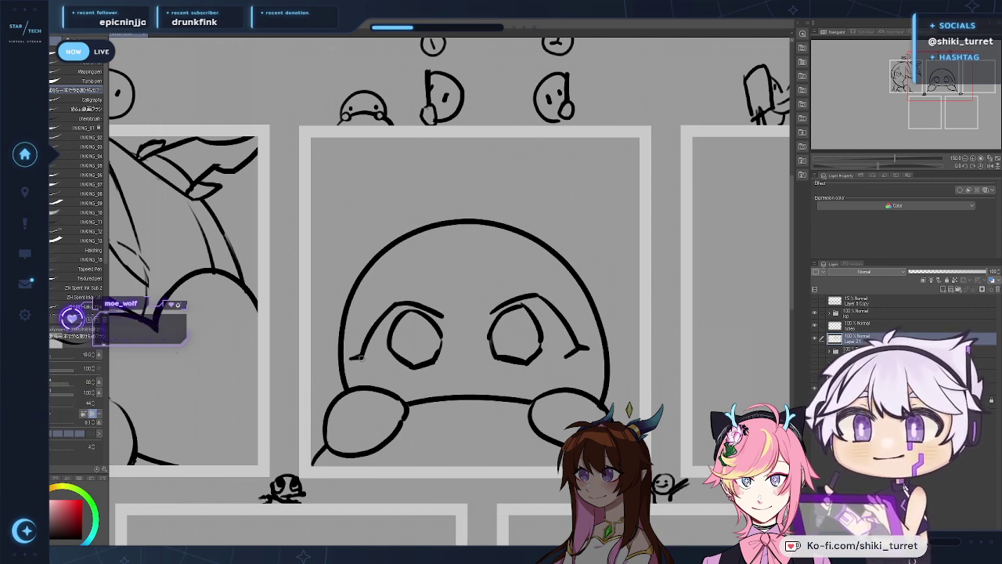
left_click_drag(353, 358, 375, 363)
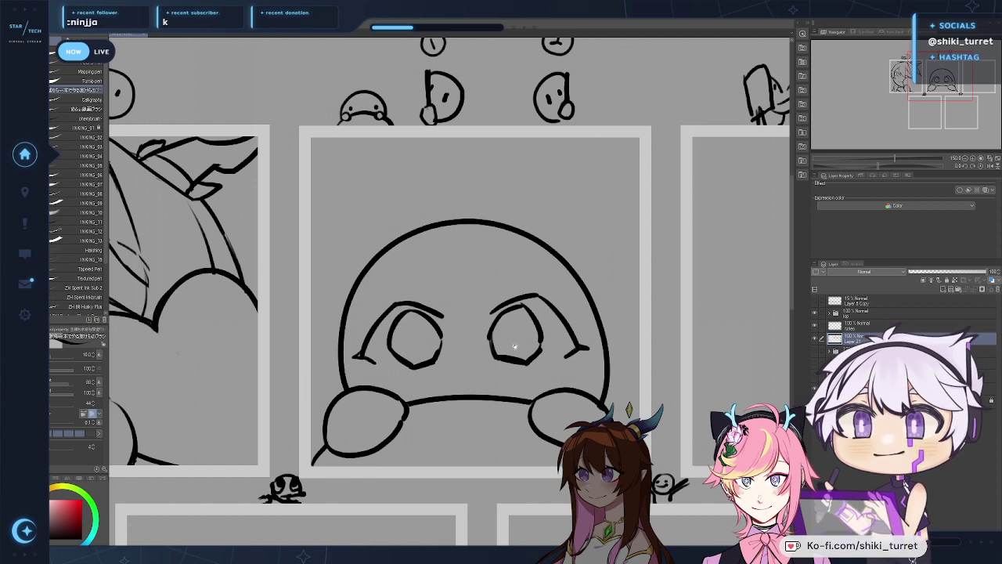
Step: Draw two thin, curved eyebrows high on the forehead, one above each eye
left_click_drag(515, 346, 519, 349)
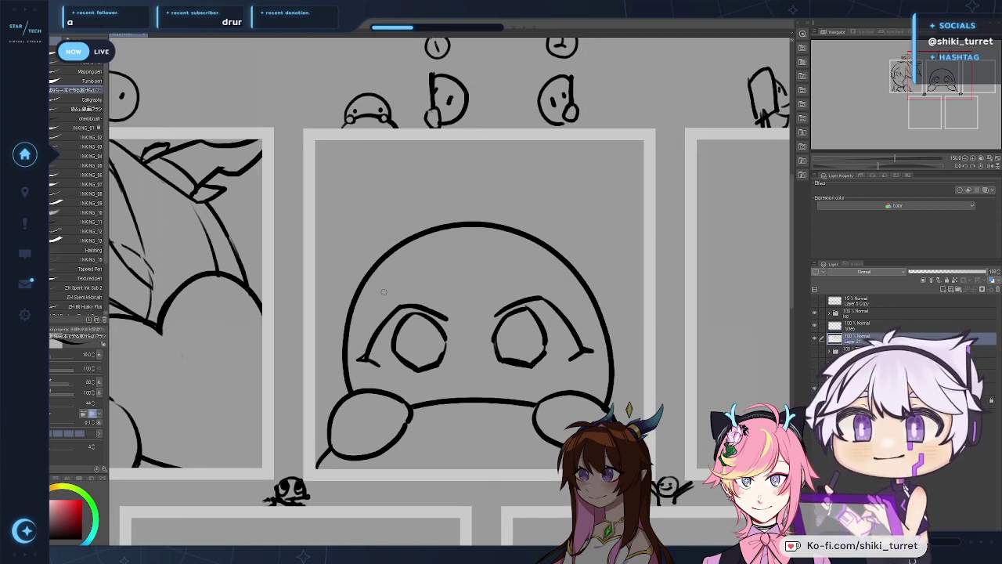
left_click_drag(363, 316, 431, 269)
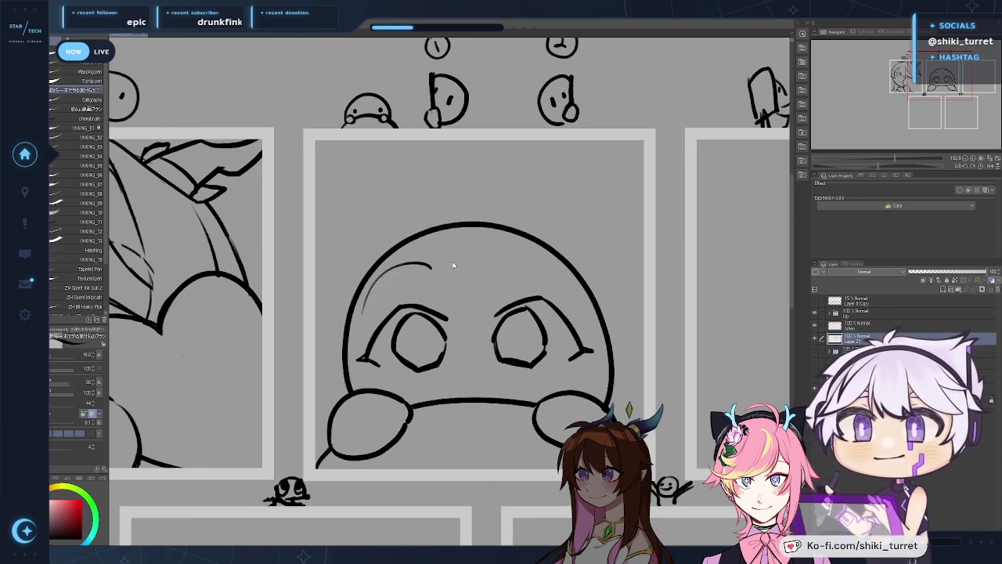
key("ctrl+z")
mouse_move(364, 315)
left_mouse_down()
mouse_move(374, 292)
mouse_move(437, 258)
left_mouse_up()
key("ctrl+z")
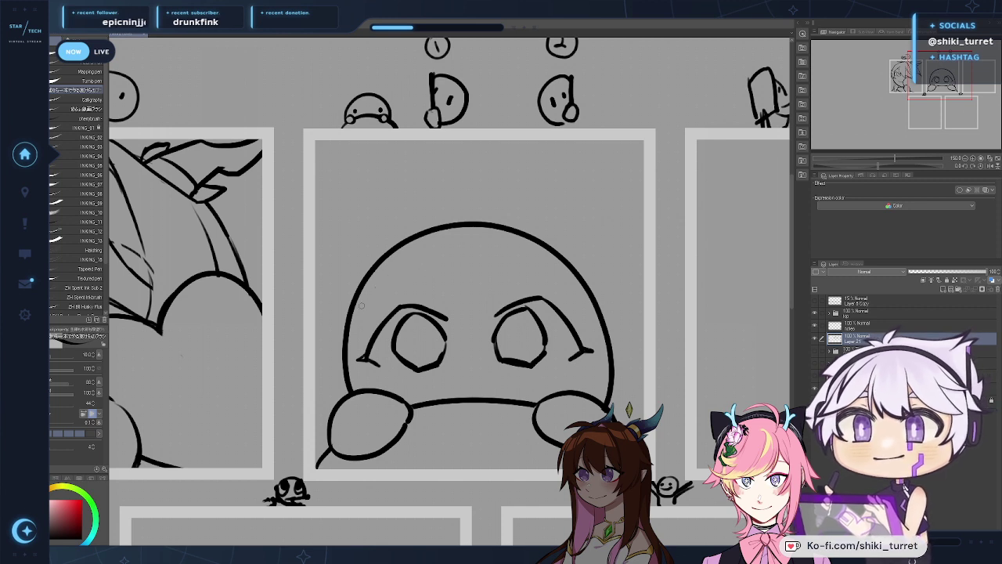
mouse_move(360, 310)
left_mouse_down()
mouse_move(427, 259)
mouse_move(585, 304)
left_mouse_up()
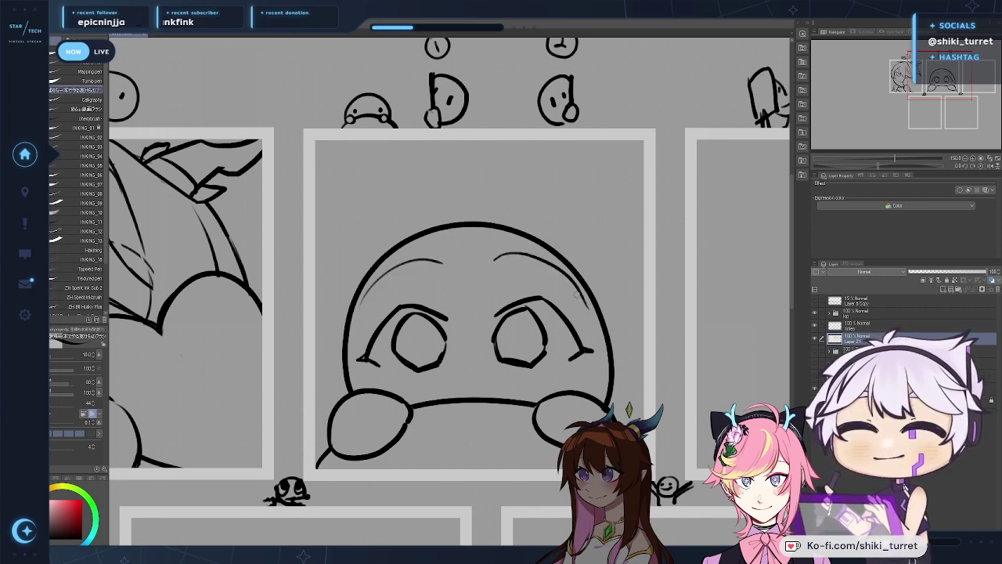
Step: Draw a small wavy cat mouth centred between the eyes, just above the mound
left_click_drag(447, 382, 495, 376)
key("ctrl+z")
key("ctrl+z")
key("ctrl+z")
key("ctrl+z")
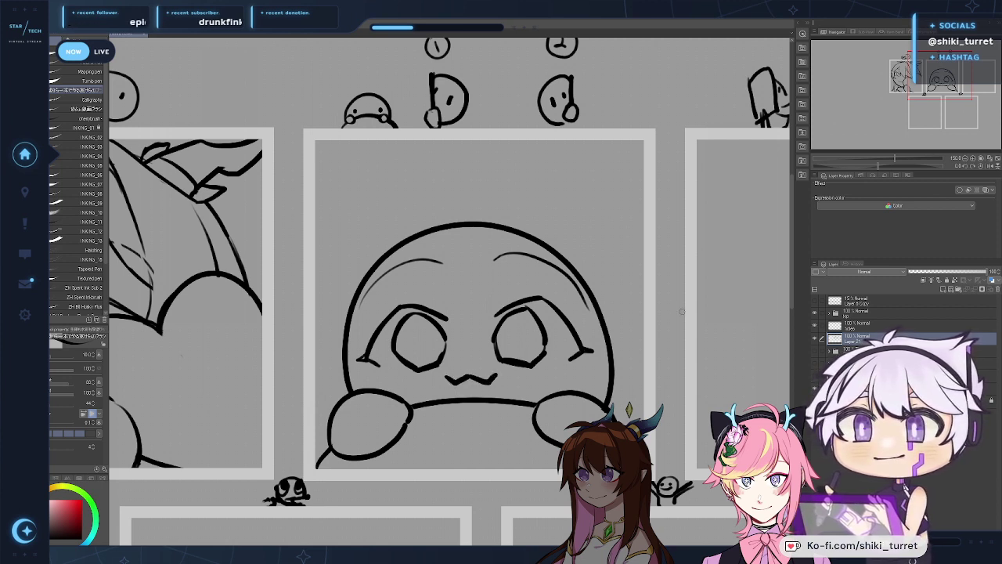
Step: Add a new layer above the face sketch and try a bang strand curving over the left eye's inner corner
left_click_drag(510, 427, 514, 417)
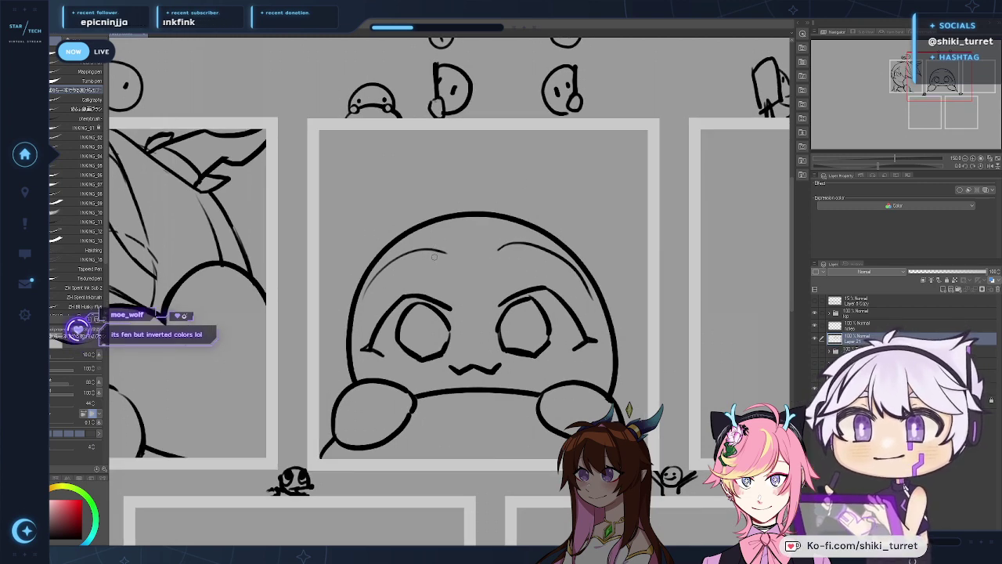
left_click(941, 281)
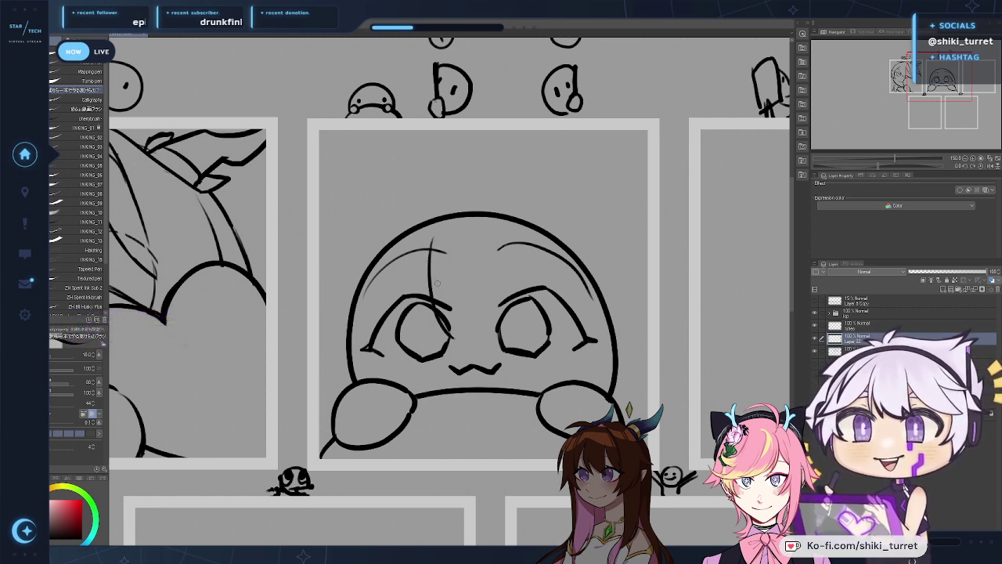
left_click_drag(432, 238, 460, 340)
key("ctrl+z")
left_click_drag(433, 236, 467, 339)
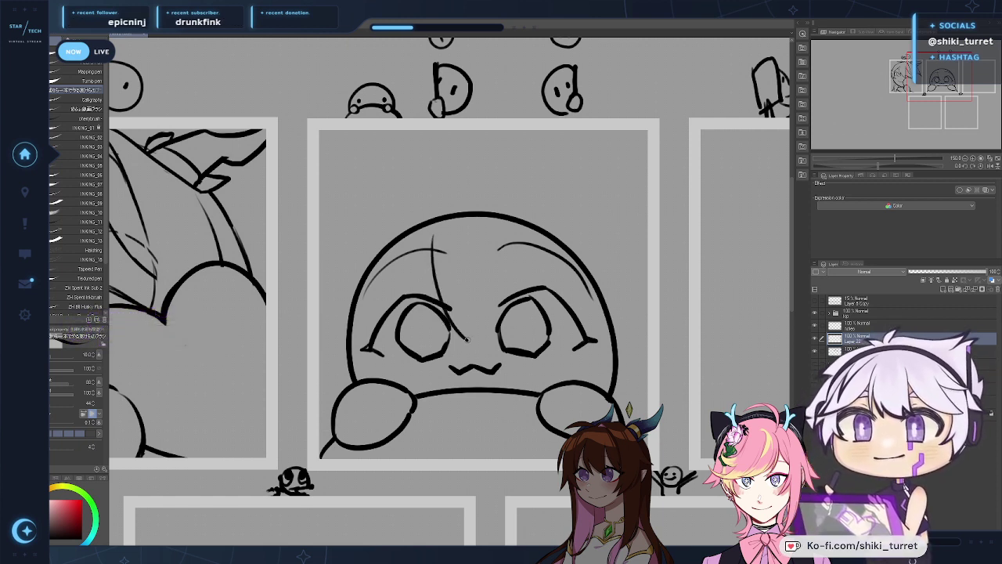
left_click_drag(450, 302, 492, 347)
key("ctrl+z")
key("ctrl+z")
left_click_drag(431, 235, 436, 297)
key("ctrl+z")
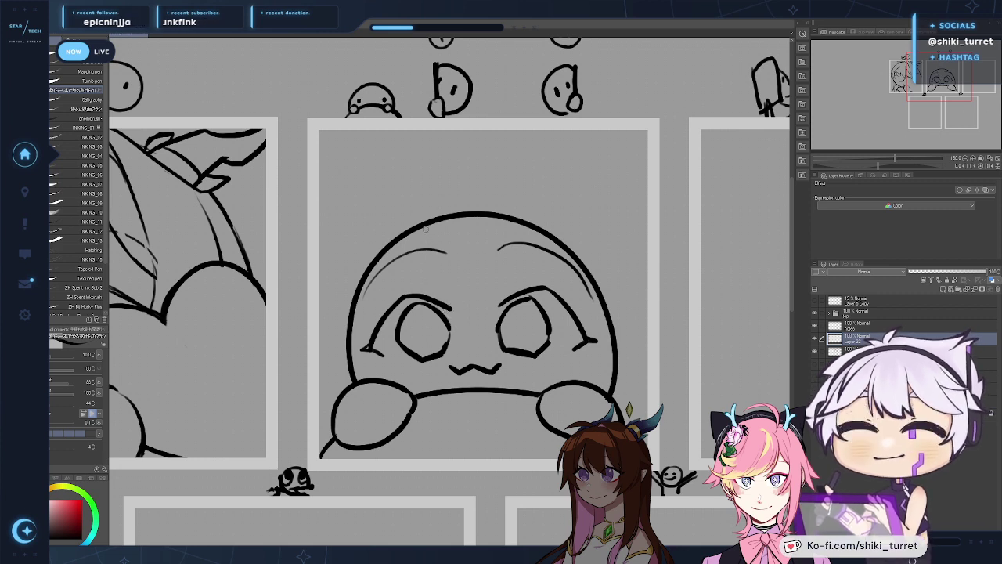
key("ctrl+z")
Step: Draw the centre bangs inside the forehead as two strands meeting in a point between the eyes
mouse_move(425, 233)
left_mouse_down()
mouse_move(426, 283)
mouse_move(468, 350)
left_mouse_up()
mouse_move(449, 310)
left_mouse_down()
mouse_move(470, 351)
mouse_move(496, 356)
left_mouse_up()
key("ctrl+z")
key("ctrl+z")
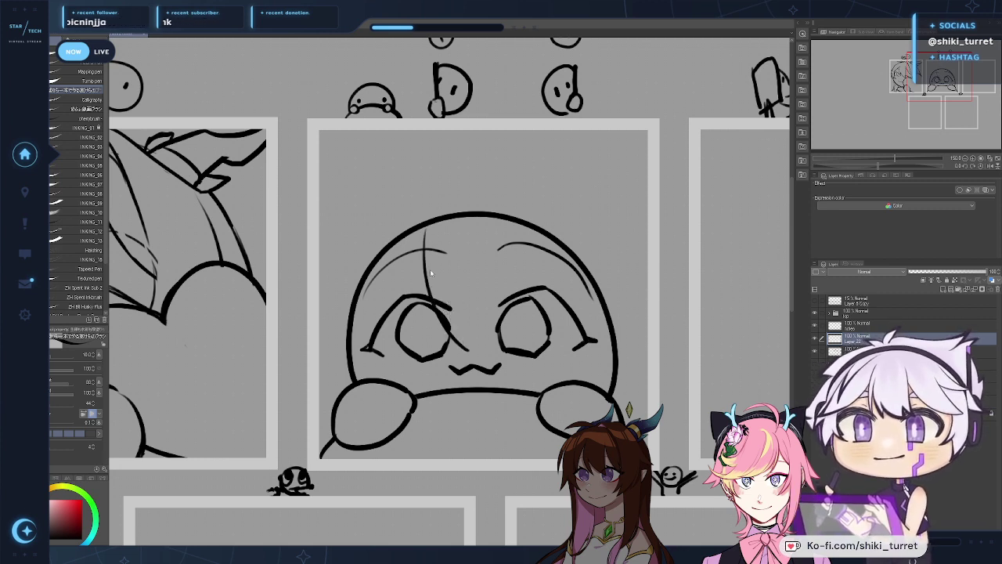
key("ctrl+z")
mouse_move(426, 230)
left_mouse_down()
mouse_move(427, 279)
mouse_move(462, 338)
left_mouse_up()
left_click_drag(437, 282, 460, 337)
left_click_drag(444, 296, 496, 349)
key("ctrl+z")
key("ctrl+z")
left_click_drag(500, 239, 495, 348)
key("ctrl+z")
key("ctrl+z")
Step: Draw a bang strand sweeping from the right parting across the forehead towards the right eye's outer corner
left_click_drag(502, 225, 583, 310)
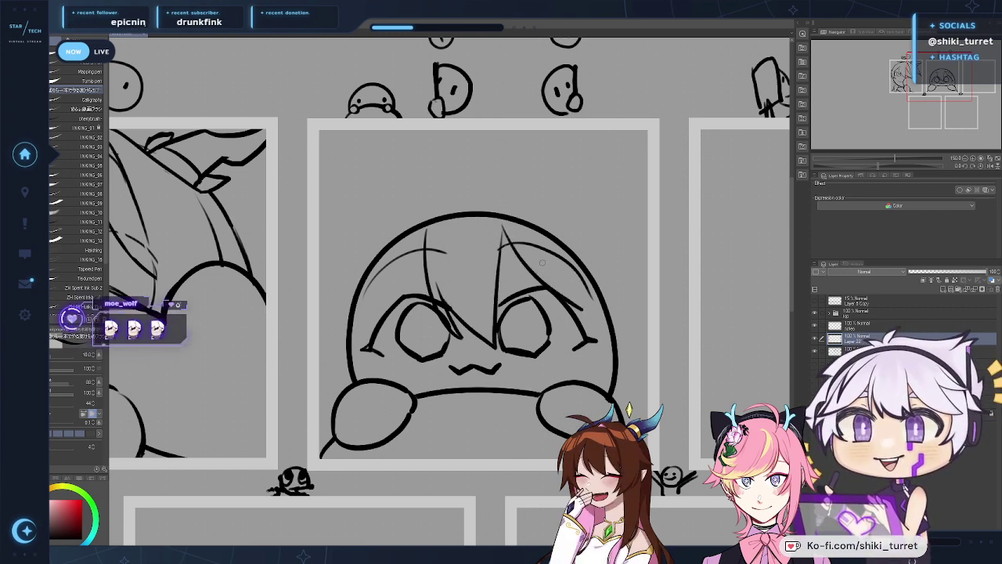
key("ctrl+z")
left_click_drag(453, 360, 370, 388)
key("ctrl+z")
mouse_move(422, 256)
left_mouse_down()
mouse_move(515, 347)
mouse_move(505, 340)
mouse_move(603, 286)
left_mouse_up()
key("ctrl+z")
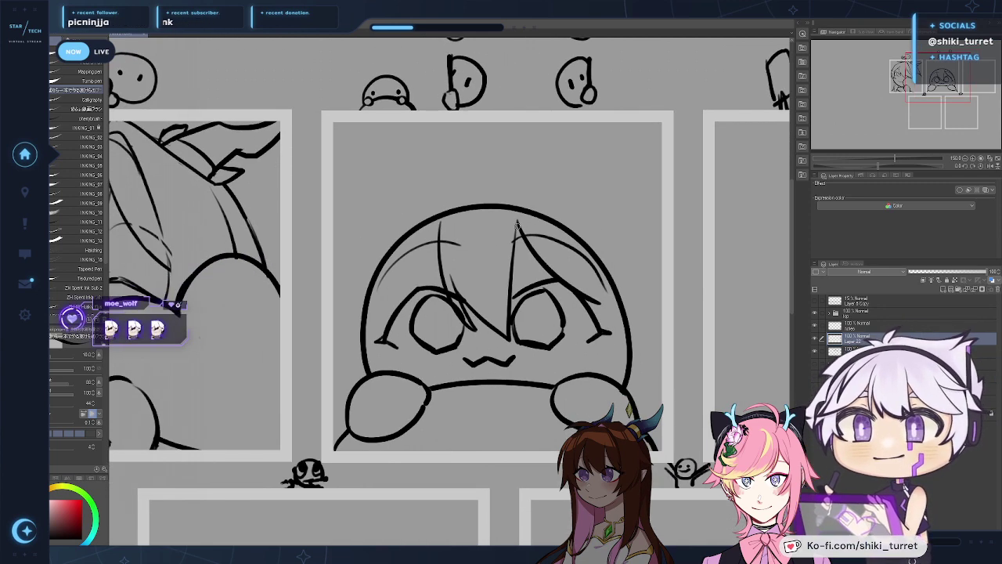
Step: Draw the side bangs sweeping from the left parting down past the left eye's outer corner
mouse_move(440, 224)
left_mouse_down()
mouse_move(370, 316)
mouse_move(406, 294)
mouse_move(368, 334)
left_mouse_up()
key("ctrl+z")
key("ctrl+z")
left_click_drag(459, 302, 489, 309)
left_click_drag(469, 227, 398, 337)
key("ctrl+z")
key("ctrl+z")
mouse_move(437, 260)
left_mouse_down()
mouse_move(405, 331)
mouse_move(392, 337)
left_mouse_up()
key("ctrl+z")
key("ctrl+z")
key("ctrl+z")
key("ctrl+z")
mouse_move(436, 253)
left_mouse_down()
mouse_move(392, 340)
mouse_move(437, 285)
mouse_move(438, 375)
mouse_move(420, 321)
mouse_move(441, 379)
left_mouse_up()
key("ctrl+z")
key("ctrl+z")
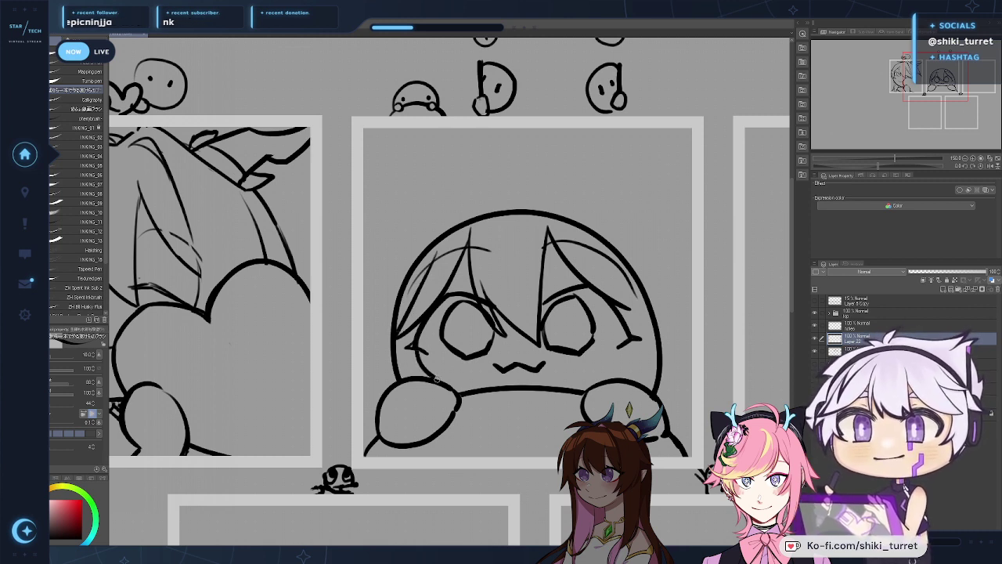
key("ctrl+z")
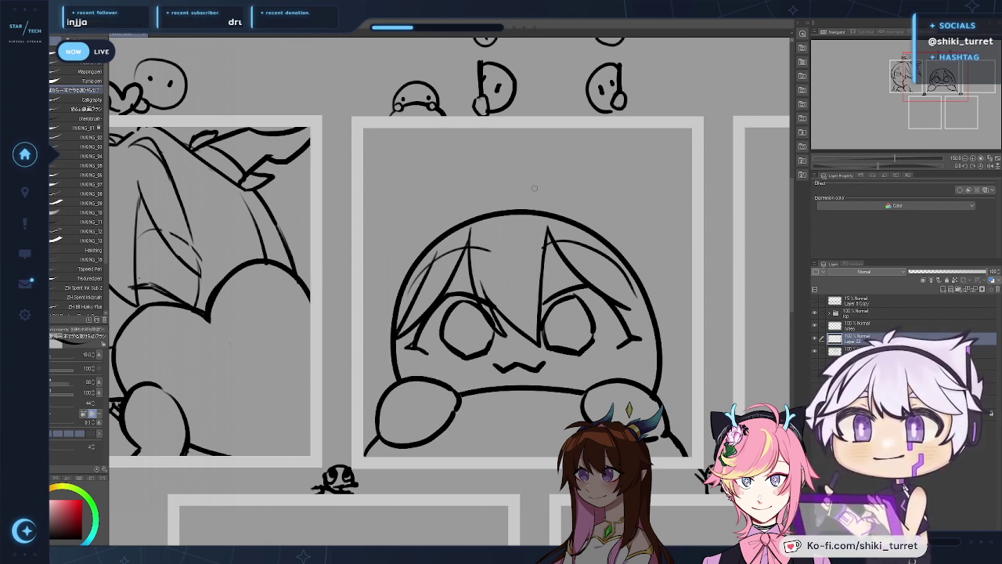
Step: Draw a short, curved, pointed hair tuft above the top of the head
left_click_drag(521, 189, 546, 170)
key("ctrl+z")
key("ctrl+z")
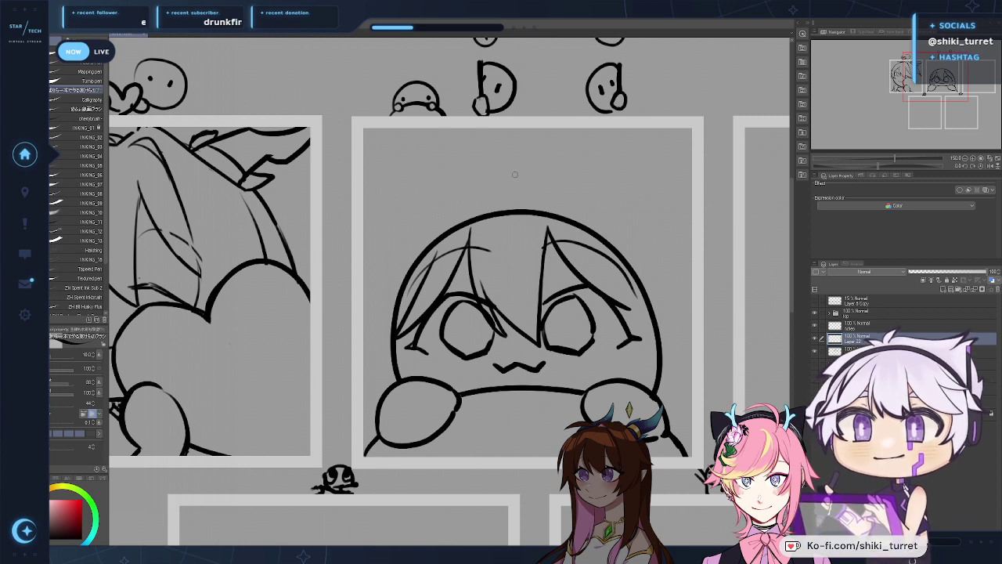
mouse_move(484, 131)
left_mouse_down()
mouse_move(525, 163)
mouse_move(523, 149)
mouse_move(527, 179)
left_mouse_up()
key("ctrl+z")
key("ctrl+z")
key("ctrl+z")
mouse_move(470, 137)
left_mouse_down()
mouse_move(526, 175)
mouse_move(451, 177)
left_mouse_up()
key("ctrl+z")
Step: Draw the outer hair line arcing from the base of the tuft down around the head's left side
left_click_drag(522, 172, 415, 211)
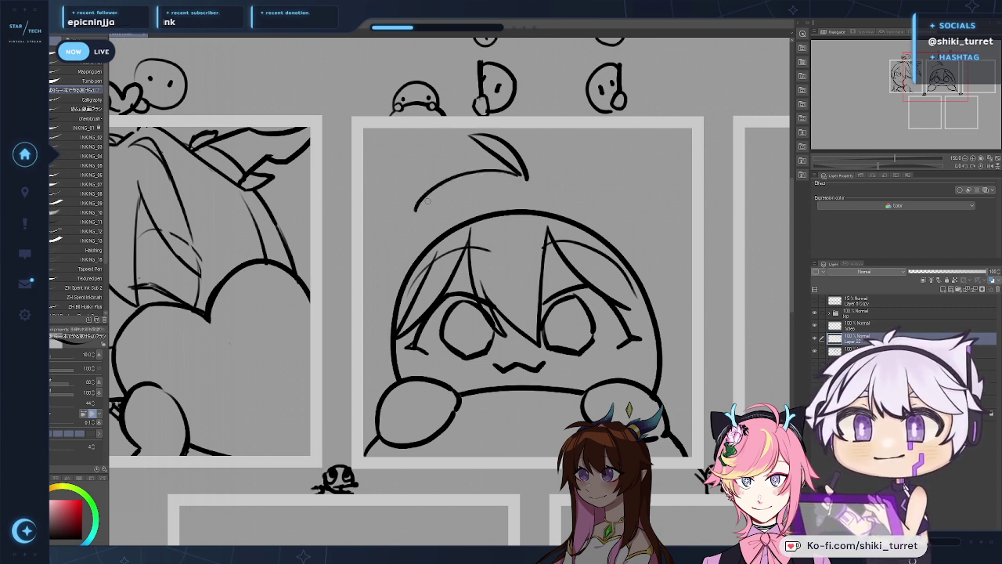
key("ctrl+z")
left_click_drag(525, 175, 390, 247)
key("ctrl+z")
left_click_drag(525, 175, 391, 246)
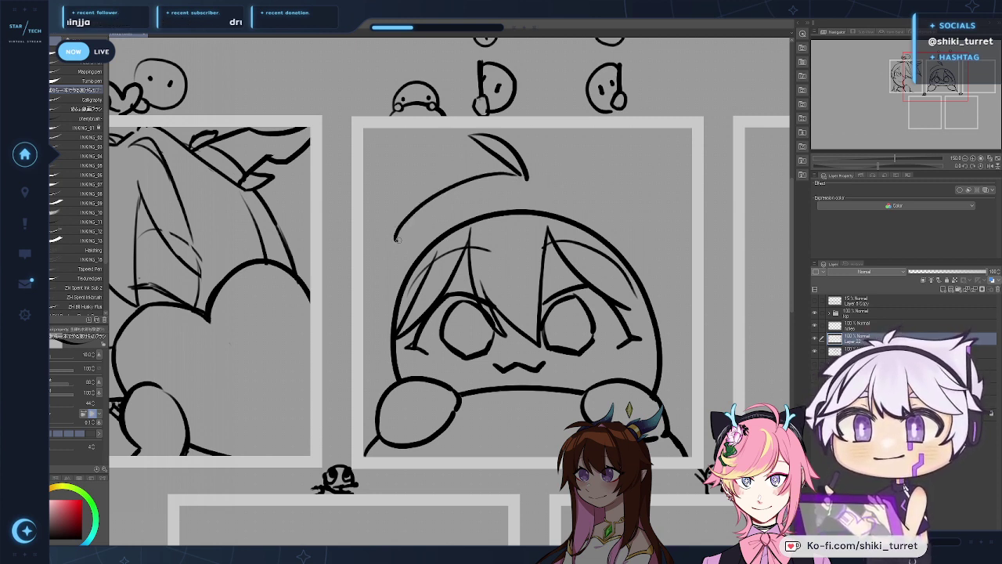
key("ctrl+z")
left_click_drag(524, 176, 386, 252)
key("ctrl+z")
mouse_move(525, 176)
left_mouse_down()
mouse_move(380, 262)
mouse_move(373, 378)
left_mouse_up()
key("ctrl+z")
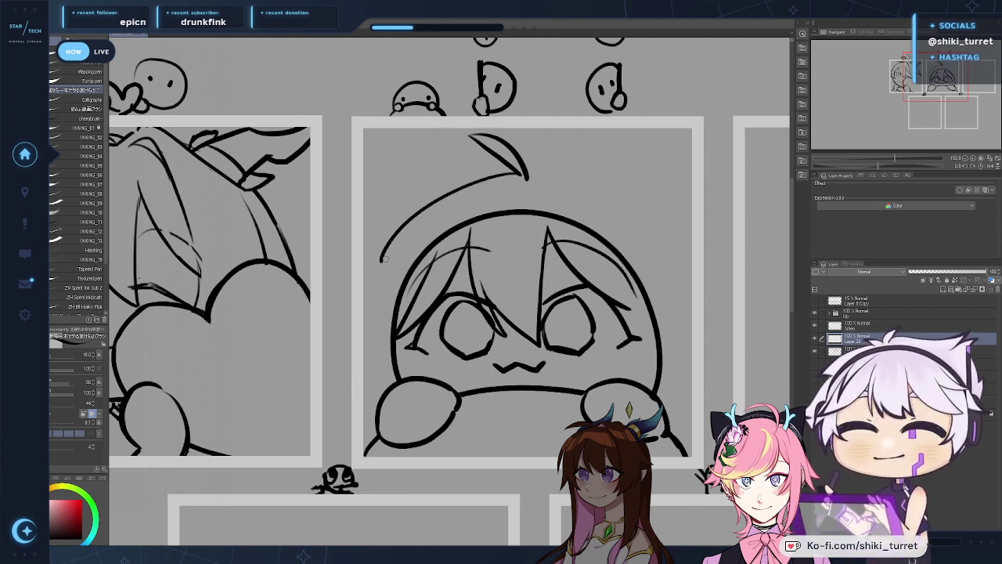
Step: Extend the outer hair line down the left side to the hand, with a pointed lock flicking outwards
left_click_drag(393, 241, 369, 364)
key("ctrl+z")
mouse_move(382, 260)
left_mouse_down()
mouse_move(365, 397)
mouse_move(379, 368)
left_mouse_up()
key("ctrl+z")
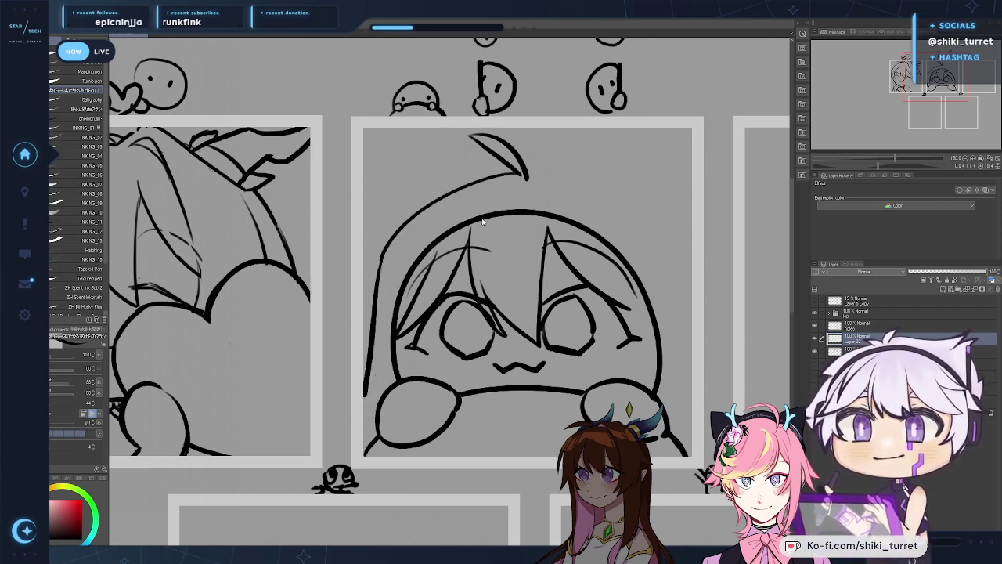
key("ctrl+z")
left_click_drag(386, 254, 374, 333)
key("ctrl+z")
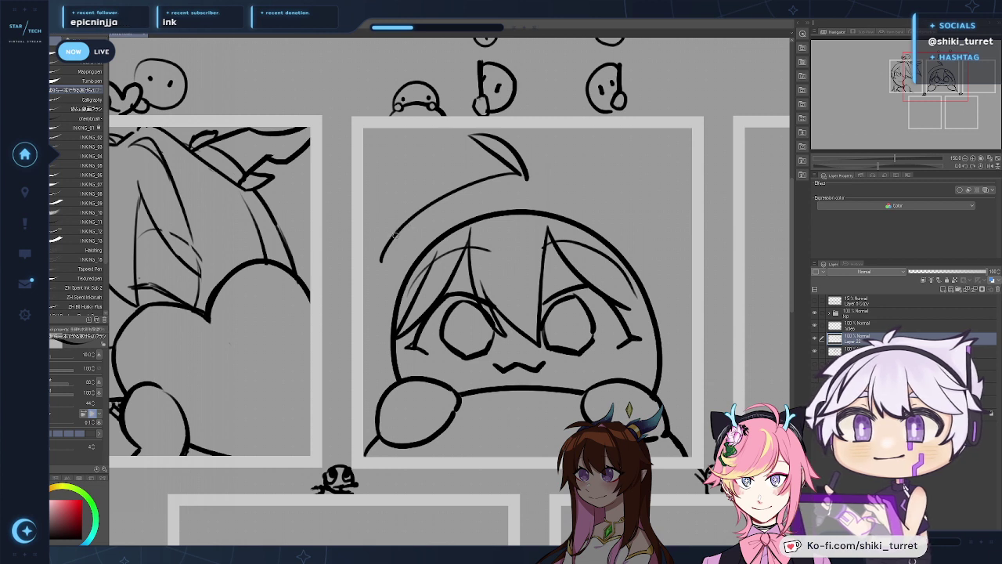
key("ctrl+z")
left_click_drag(386, 252, 360, 325)
key("ctrl+z")
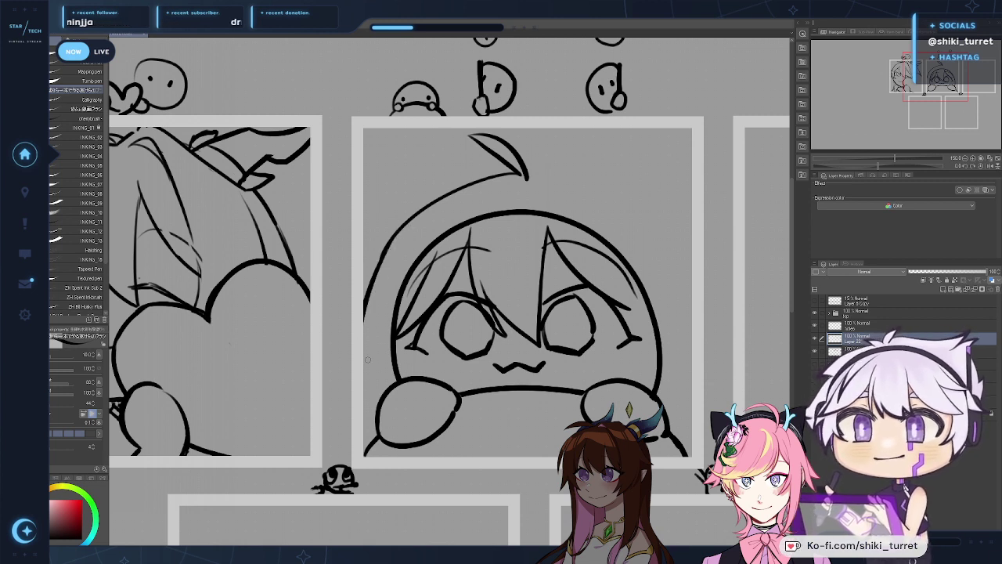
left_click_drag(346, 365, 373, 341)
key("ctrl+z")
left_click_drag(367, 353, 377, 441)
key("ctrl+z")
Step: Erase the head outline and right eyebrow beneath the new hair and redraw the left eyebrow on the face layer
key("e")
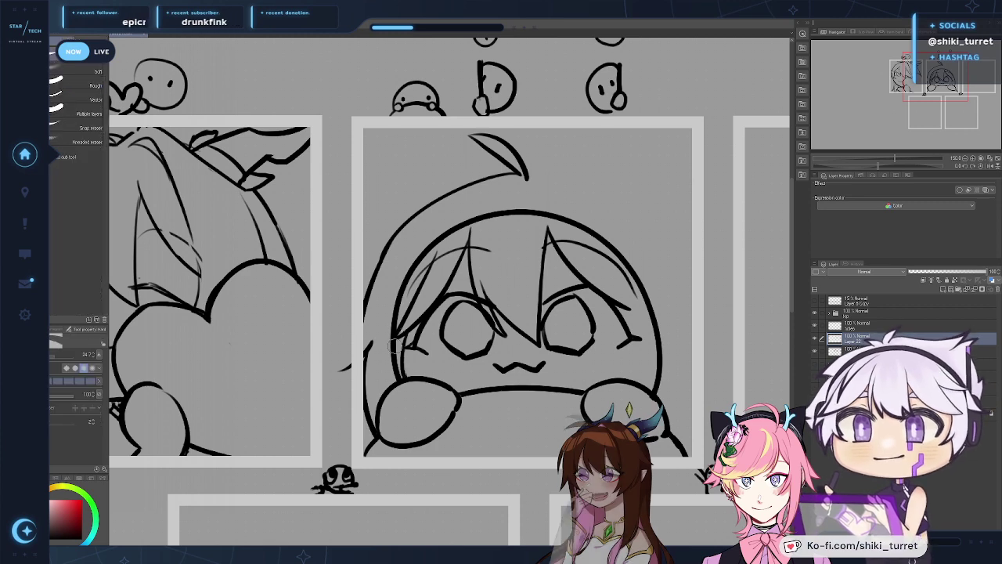
mouse_move(396, 374)
left_mouse_down()
mouse_move(411, 266)
mouse_move(451, 225)
mouse_move(544, 213)
left_mouse_up()
key("p")
left_click_drag(430, 270, 492, 262)
key("ctrl+z")
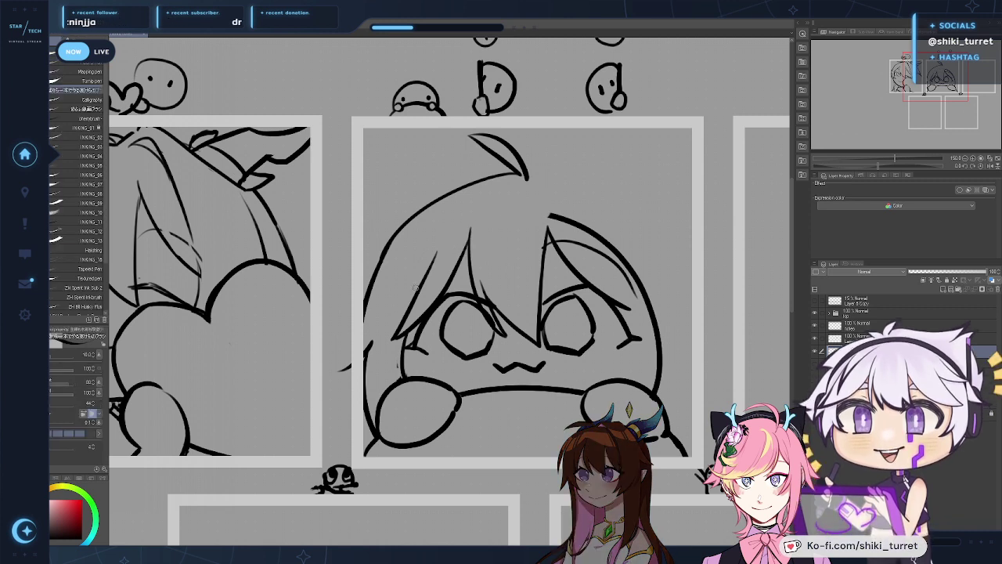
left_click_drag(430, 271, 488, 256)
key("e")
mouse_move(559, 206)
left_mouse_down()
mouse_move(557, 226)
mouse_move(647, 291)
mouse_move(543, 215)
mouse_move(563, 235)
mouse_move(624, 259)
left_mouse_up()
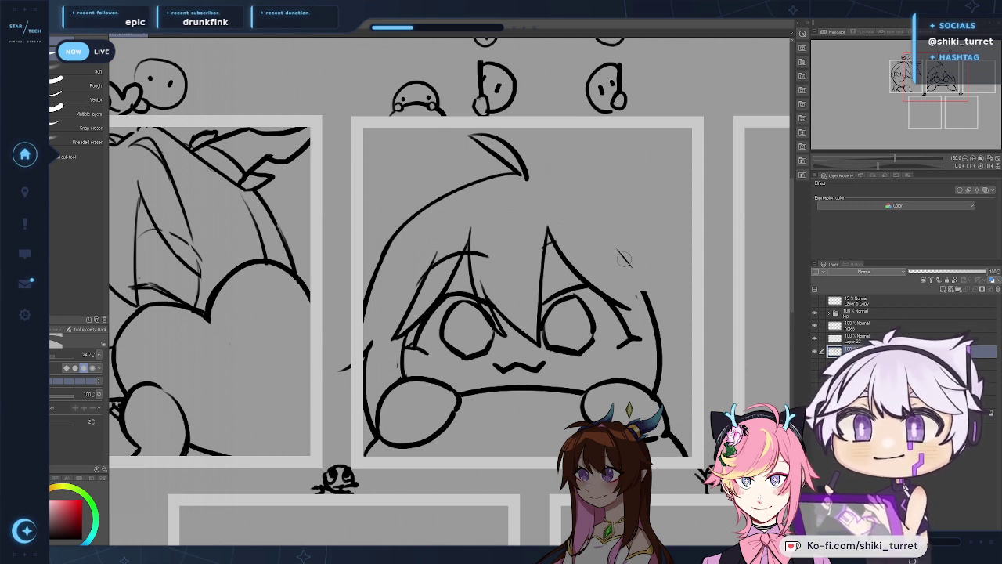
Step: Undo the eyebrow and head outline edits, and clear all strokes from the hair layer
key("ctrl+z")
key("ctrl+z")
key("ctrl+z")
key("ctrl+z")
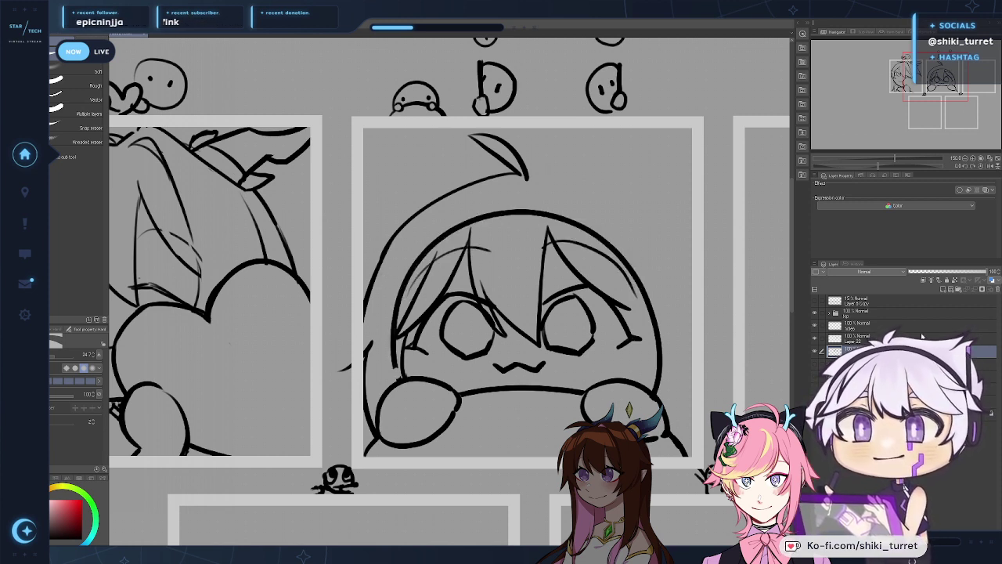
key("Delete")
Step: Redraw the parted bangs with strands starting near the head's top edge, pointed between the eyes and sweeping right
key("p")
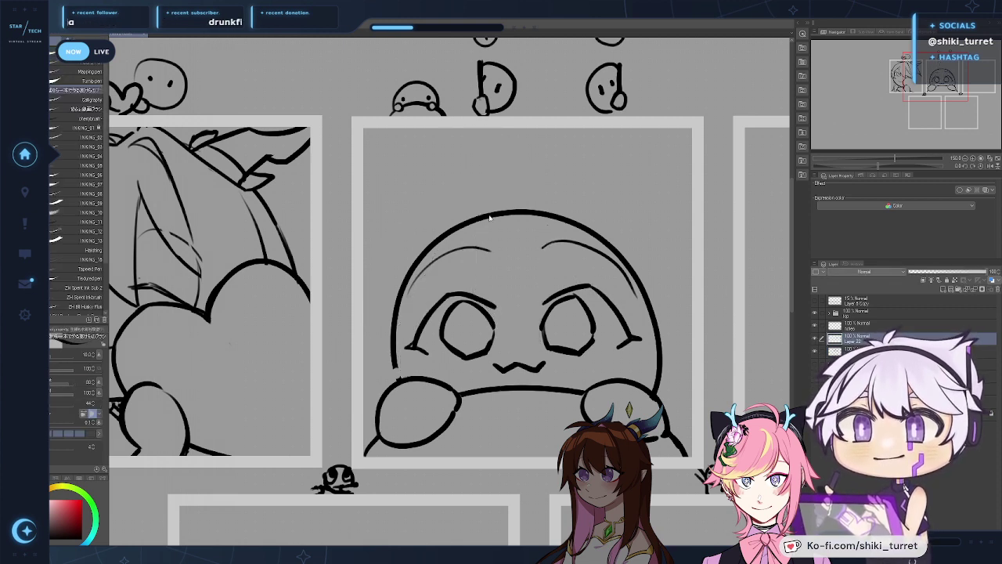
left_click_drag(487, 202, 476, 296)
mouse_move(484, 257)
left_mouse_down()
mouse_move(501, 324)
mouse_move(534, 333)
left_mouse_up()
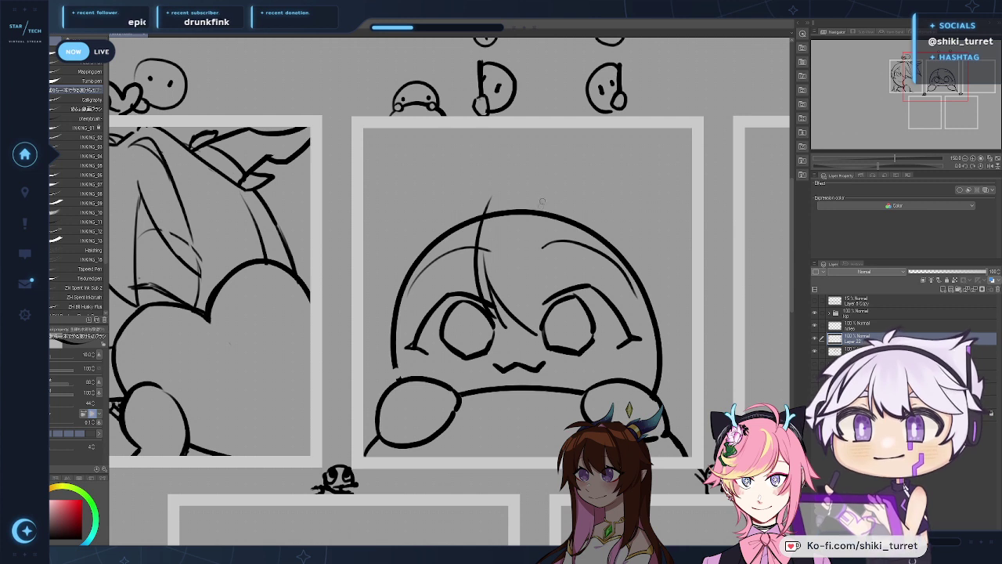
key("ctrl+z")
left_click_drag(541, 217, 538, 334)
left_click_drag(547, 195, 631, 304)
key("ctrl+z")
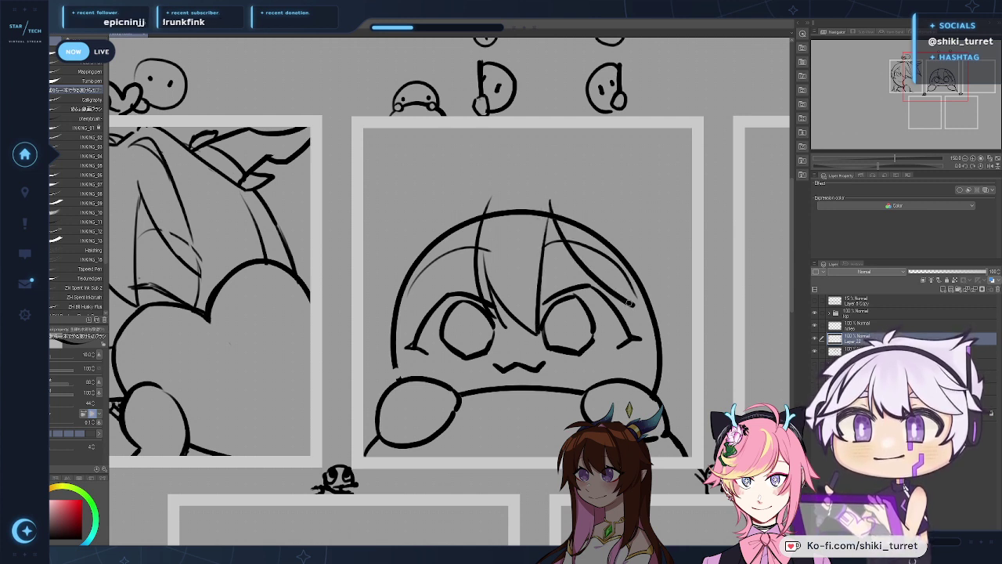
key("ctrl+z")
left_click_drag(553, 220, 630, 307)
Step: Draw a wide hair outline arcing above the head and down its left side, ending in locks beside the hand
left_click_drag(535, 162, 453, 164)
key("ctrl+z")
left_click_drag(535, 169, 423, 188)
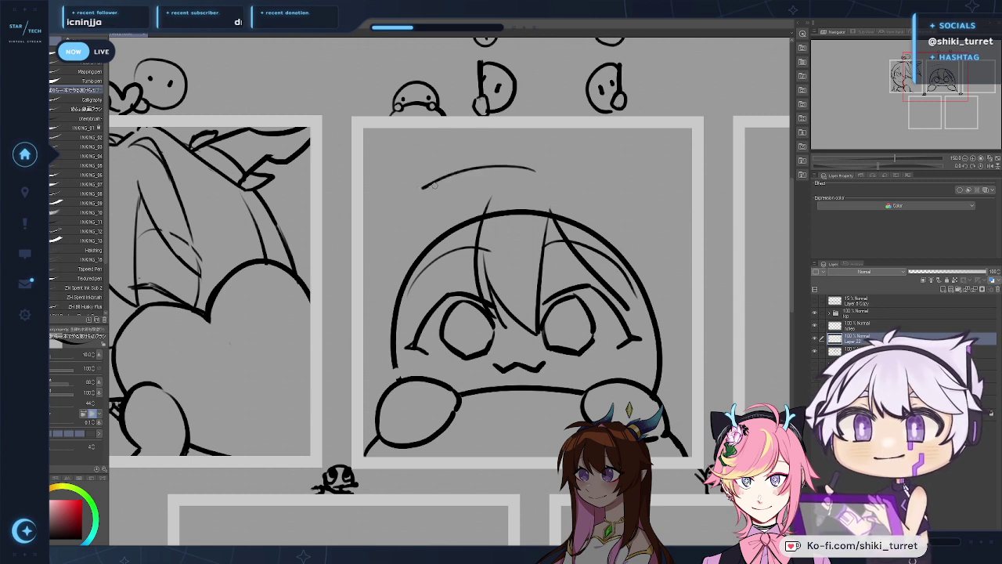
key("ctrl+z")
key("ctrl+z")
mouse_move(540, 164)
left_mouse_down()
mouse_move(408, 192)
mouse_move(375, 292)
left_mouse_up()
key("ctrl+z")
mouse_move(413, 192)
left_mouse_down()
mouse_move(348, 335)
mouse_move(373, 327)
mouse_move(376, 427)
left_mouse_up()
key("ctrl+z")
key("ctrl+z")
Step: Draw swept side strands from the left parting down across the forehead to the left edge of the face
mouse_move(481, 221)
left_mouse_down()
mouse_move(419, 305)
mouse_move(394, 320)
left_mouse_up()
key("ctrl+z")
mouse_move(448, 240)
left_mouse_down()
mouse_move(390, 324)
mouse_move(406, 296)
left_mouse_up()
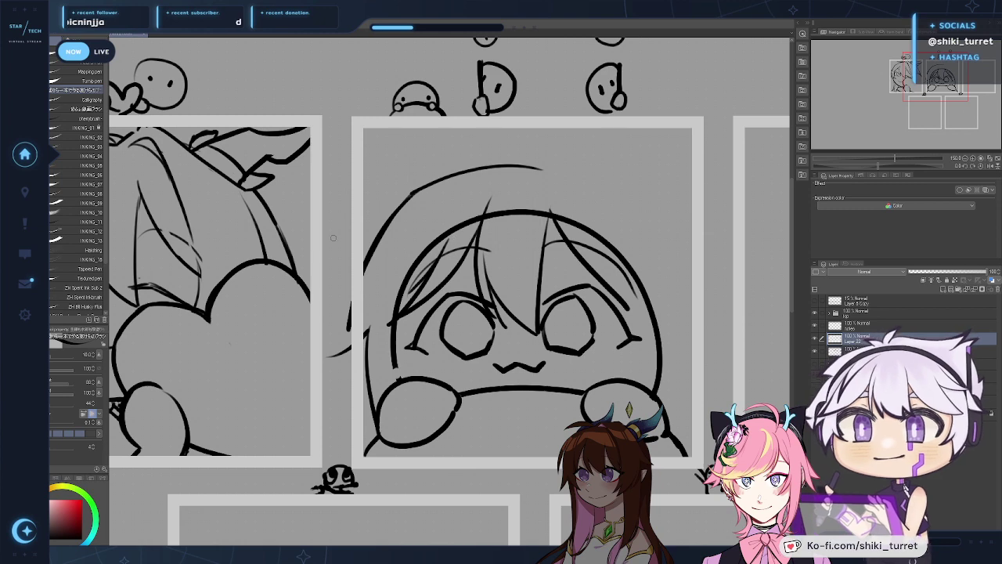
Step: Remove the old images from the reference view and load the winged character's reference sheet
left_click(862, 32)
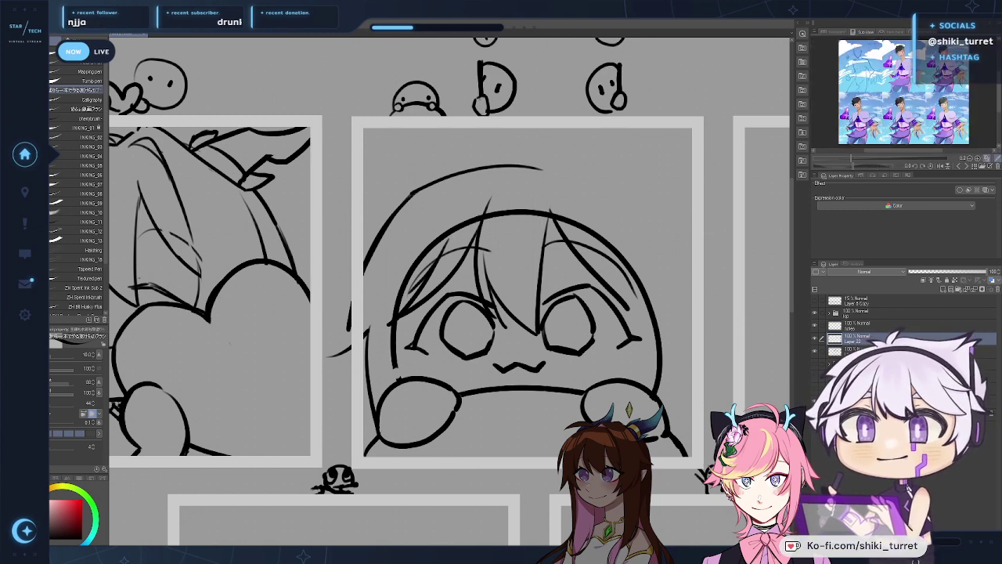
left_click(998, 166)
left_click(998, 166)
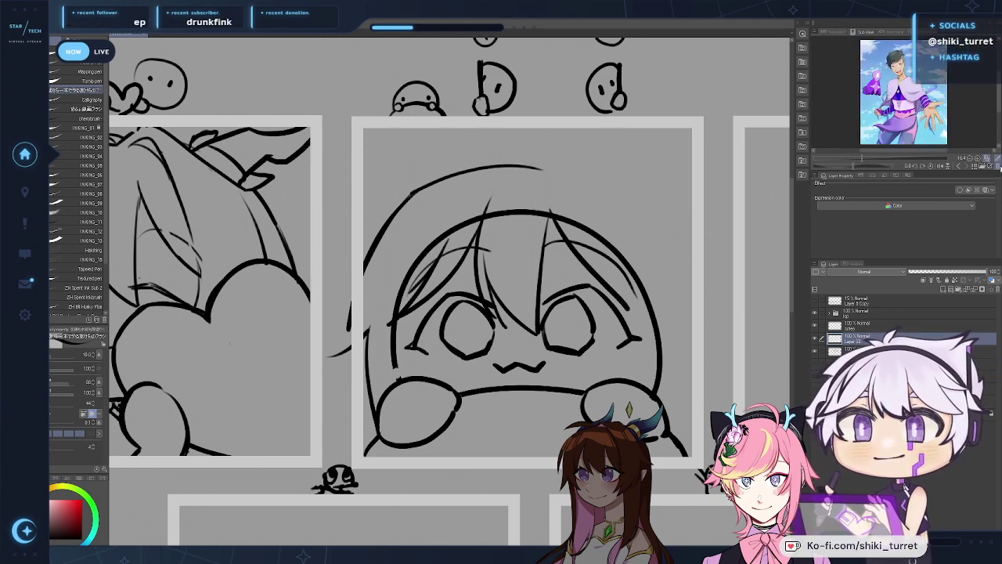
left_click(998, 166)
left_click(999, 166)
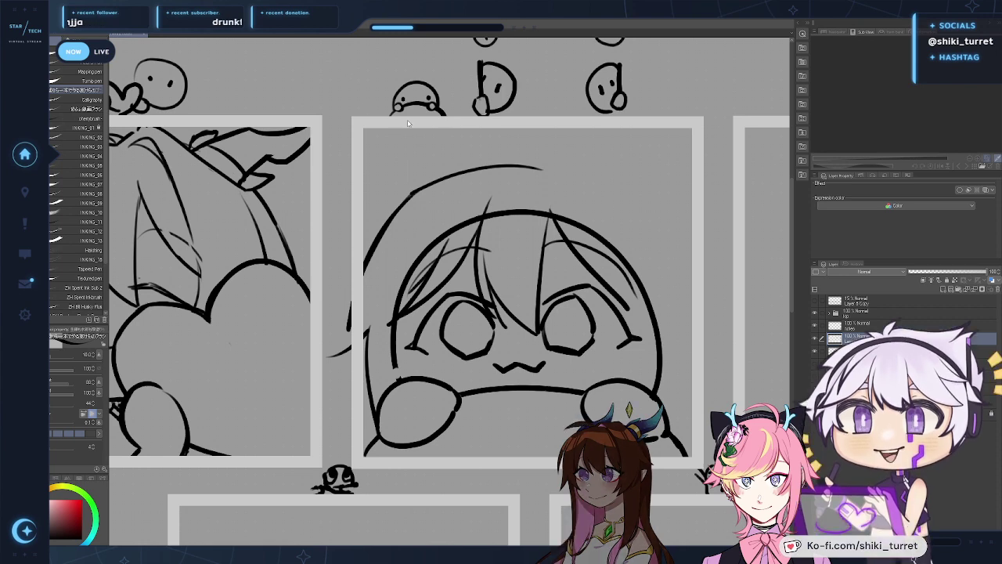
double_click(235, 174)
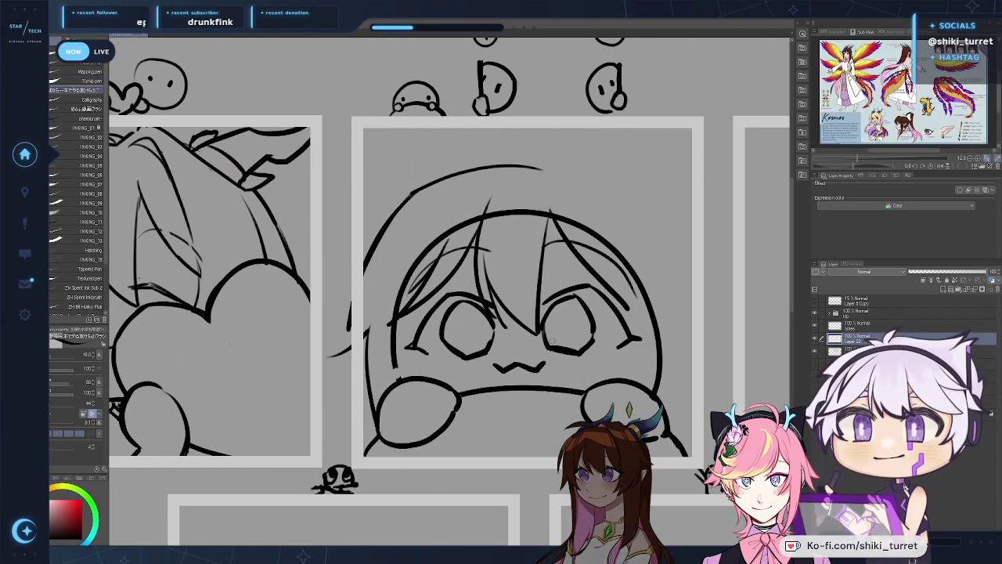
Step: Frame the reference sheet on the character's face, bangs and horns to examine the hairstyle
left_click_drag(868, 158, 877, 158)
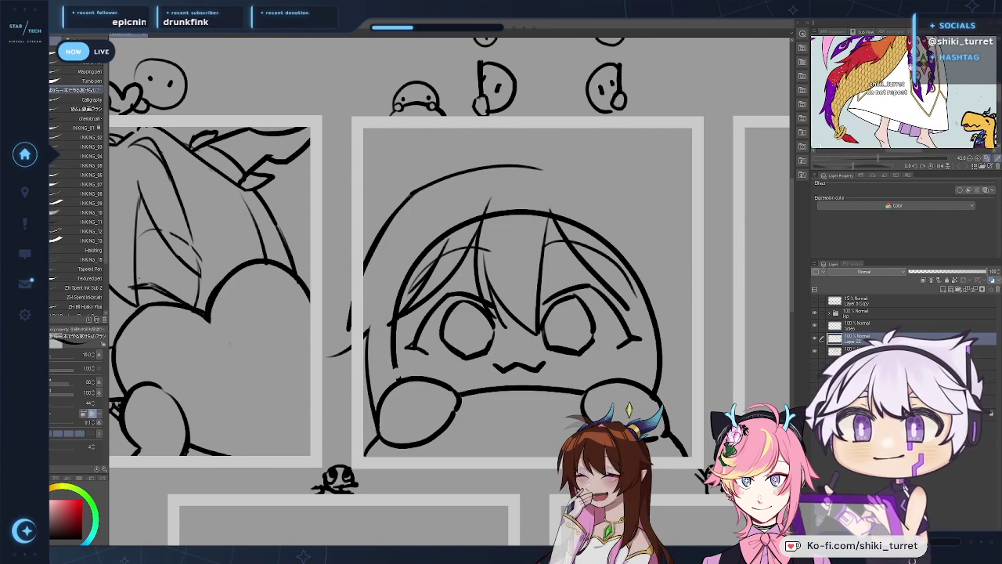
left_click_drag(908, 87, 921, 163)
left_click_drag(854, 98, 954, 99)
mouse_move(916, 129)
left_mouse_down()
mouse_move(908, 63)
mouse_move(910, 133)
left_mouse_up()
left_click_drag(910, 67, 901, 163)
scroll(908, 125, "down", 2)
scroll(902, 143, "down", 2)
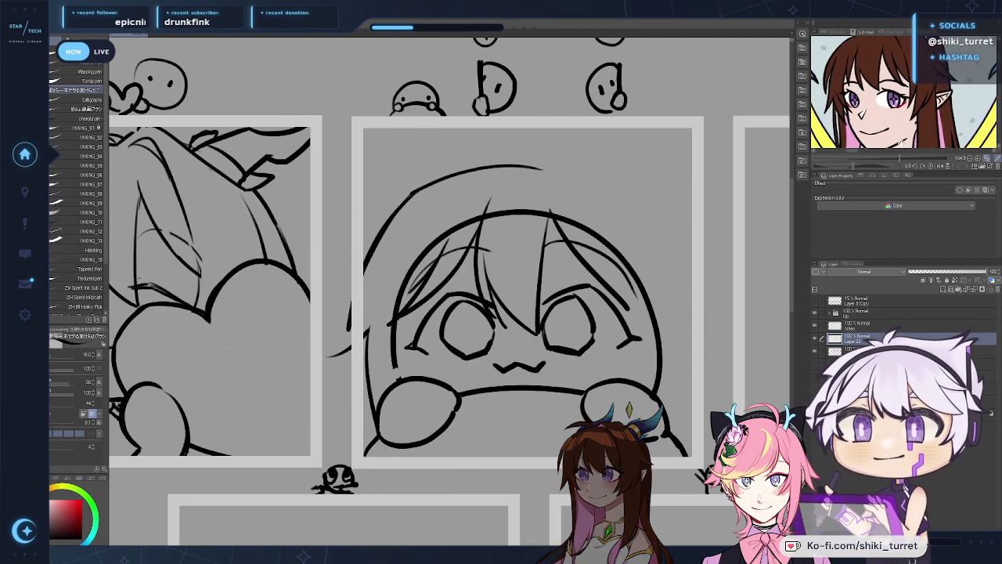
scroll(902, 149, "down", 4)
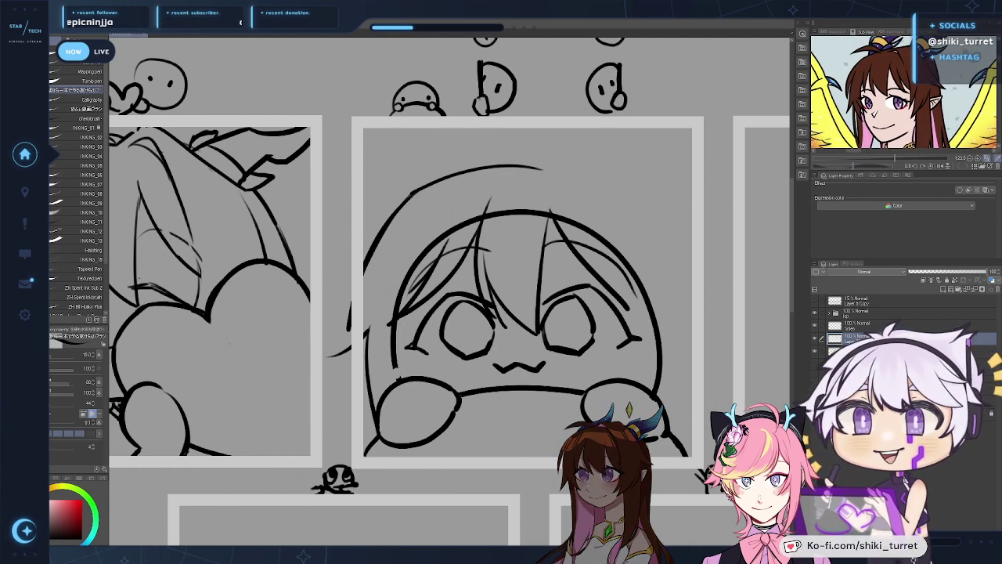
Step: Erase the swept side strands between the left parting and the left edge of the face
left_click(815, 339)
left_click(814, 338)
left_click_drag(563, 379, 545, 386)
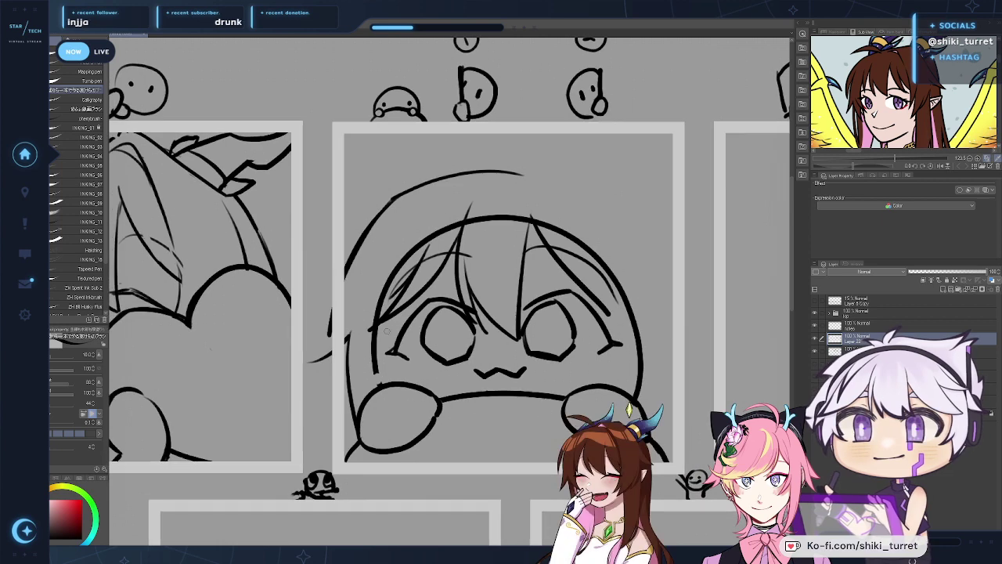
key("e")
left_click_drag(396, 315, 418, 296)
left_click_drag(421, 262, 430, 246)
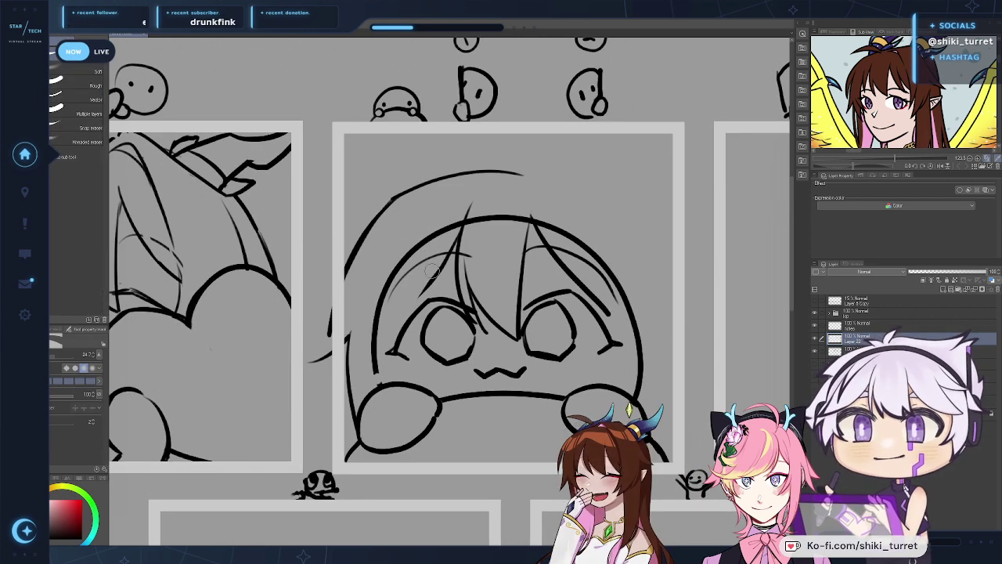
left_click_drag(421, 294, 436, 277)
key("p")
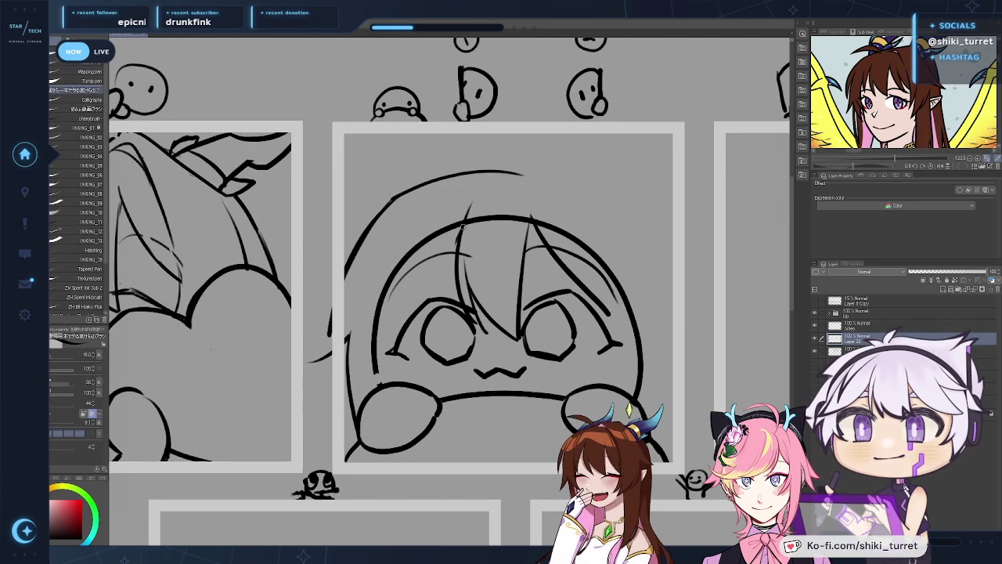
Step: Draw a bang strand sweeping from the left parting down to the outer corner of the left eye
key("e")
mouse_move(413, 309)
left_mouse_down()
mouse_move(462, 227)
mouse_move(428, 276)
left_mouse_up()
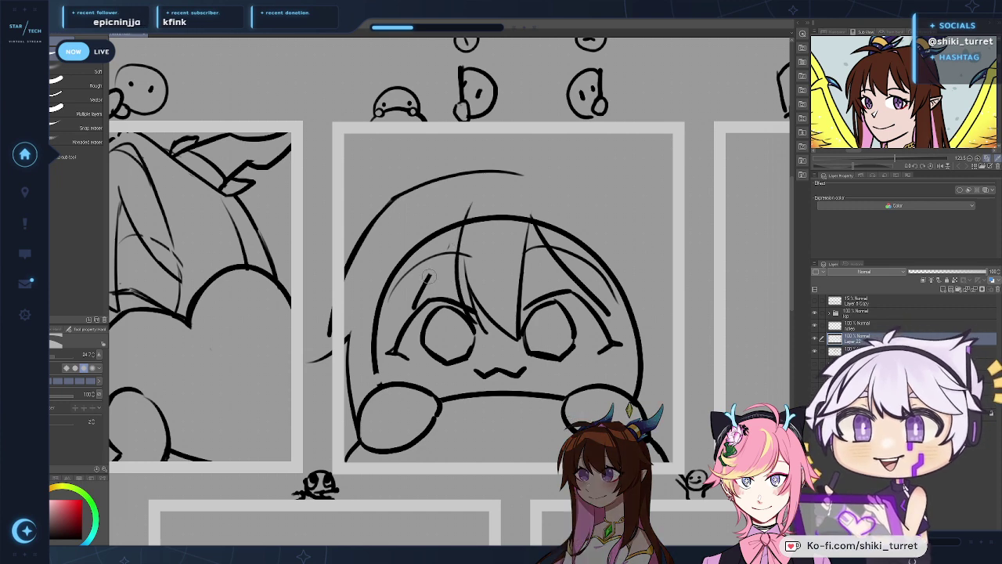
key("p")
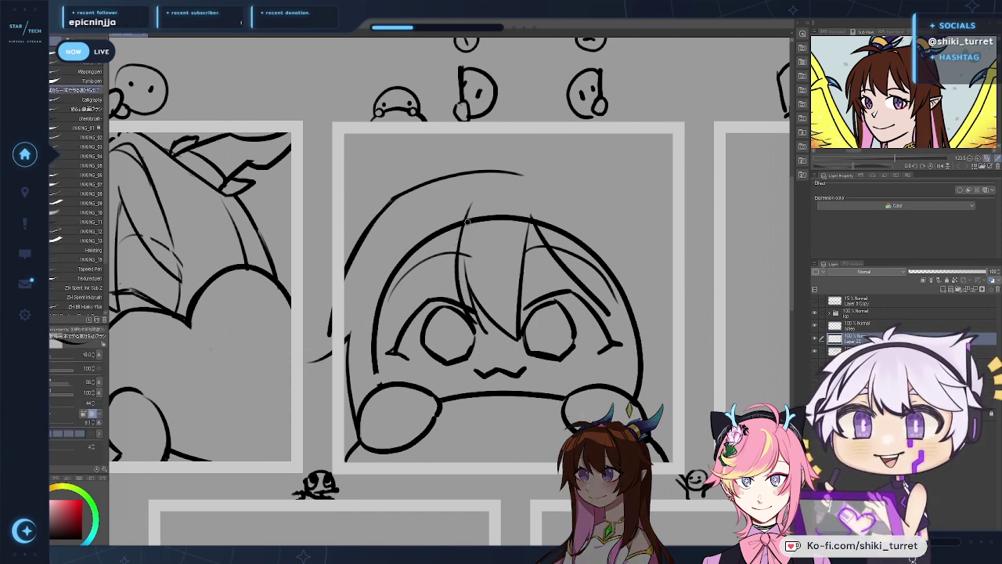
mouse_move(463, 225)
left_mouse_down()
mouse_move(401, 326)
mouse_move(407, 320)
left_mouse_up()
key("ctrl+z")
key("ctrl+z")
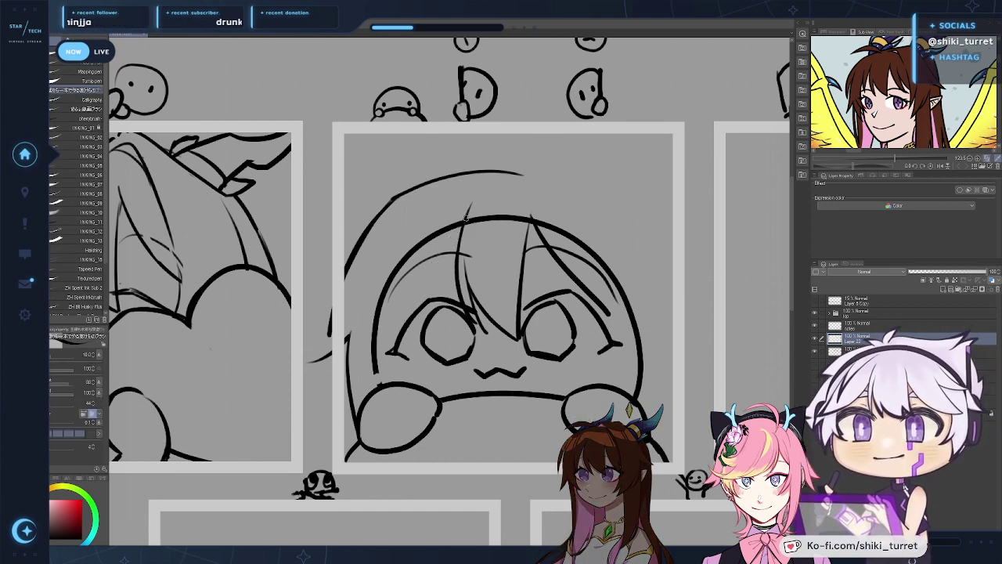
left_click_drag(460, 226, 411, 338)
key("ctrl+z")
left_click_drag(423, 247, 405, 322)
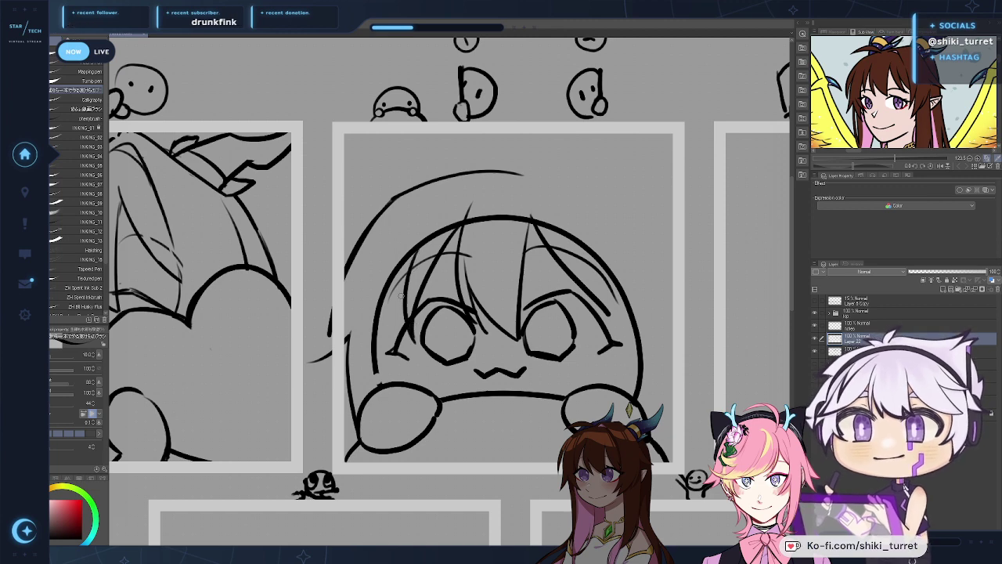
key("ctrl+z")
Step: Draw a pointed side lock beside the left eye, running down the cheek to the left hand
mouse_move(407, 274)
left_mouse_down()
mouse_move(390, 351)
mouse_move(406, 281)
mouse_move(418, 336)
mouse_move(397, 313)
mouse_move(409, 328)
mouse_move(406, 281)
mouse_move(425, 381)
left_mouse_up()
key("ctrl+z")
key("ctrl+z")
key("ctrl+z")
left_click_drag(397, 308, 425, 386)
key("ctrl+z")
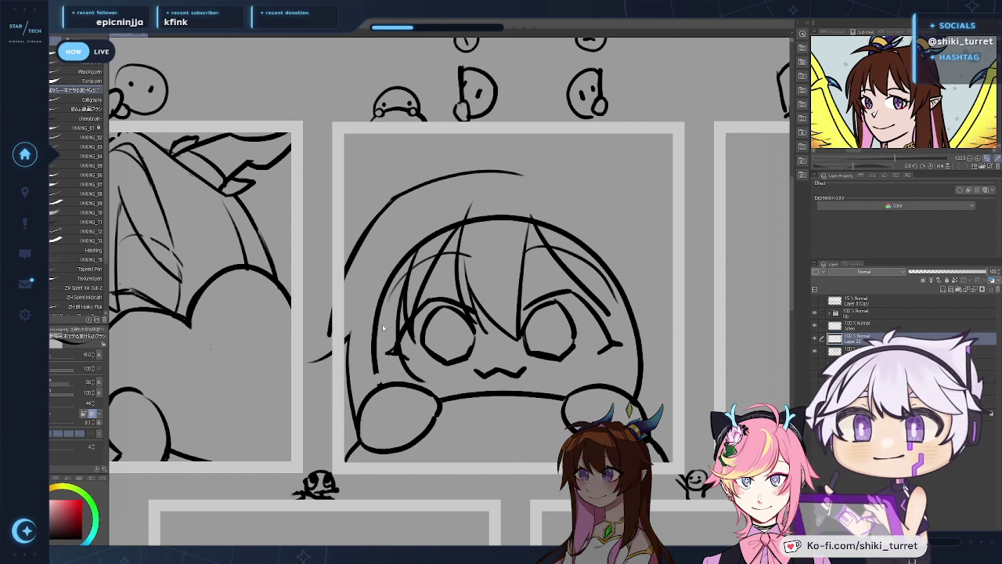
key("ctrl+z")
mouse_move(381, 324)
left_mouse_down()
mouse_move(428, 381)
mouse_move(400, 381)
left_mouse_up()
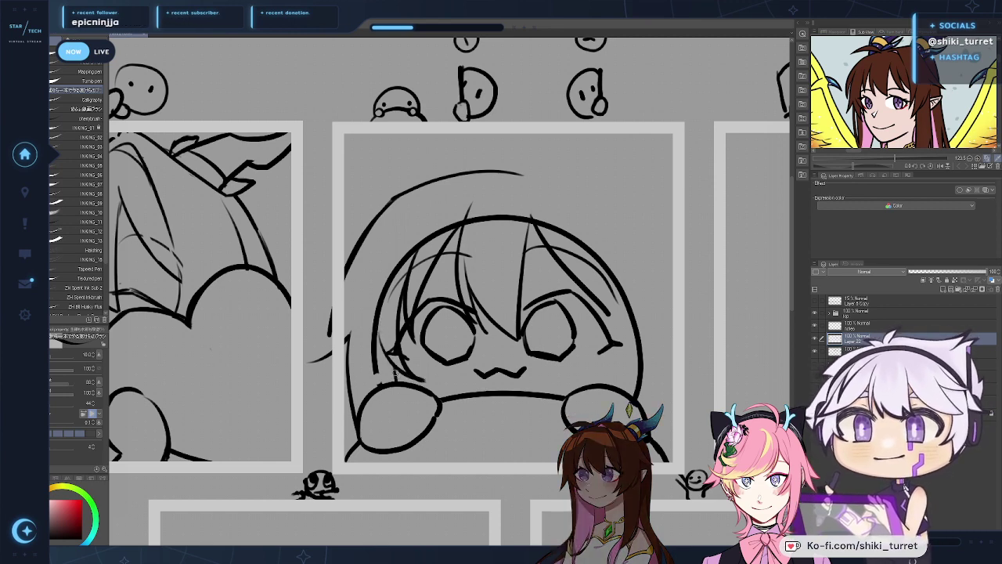
Step: Try a small pointed tuft at the crown, joined to the end of the outer hair line
left_click_drag(658, 245, 590, 269)
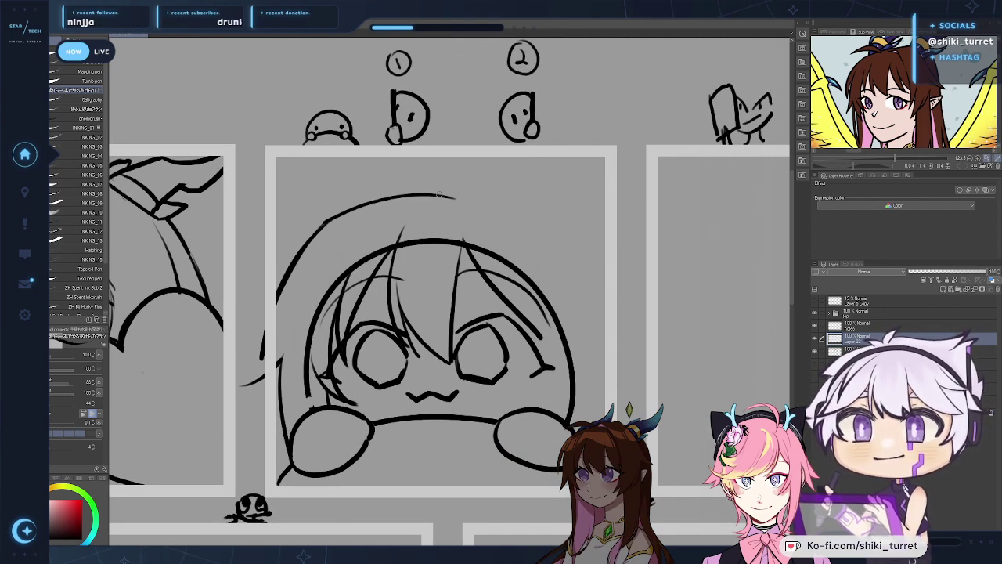
mouse_move(443, 196)
left_mouse_down()
mouse_move(494, 209)
mouse_move(466, 185)
mouse_move(501, 237)
left_mouse_up()
key("ctrl+z")
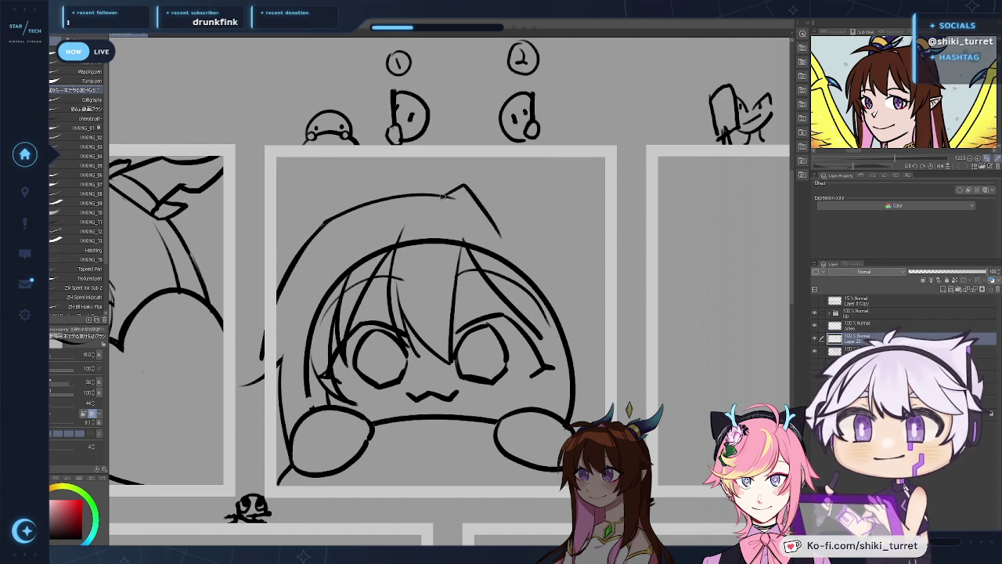
key("ctrl+z")
mouse_move(444, 196)
left_mouse_down()
mouse_move(498, 237)
mouse_move(472, 194)
mouse_move(465, 188)
mouse_move(488, 234)
mouse_move(465, 192)
mouse_move(486, 221)
mouse_move(452, 195)
mouse_move(501, 238)
left_mouse_up()
key("ctrl+z")
key("ctrl+z")
key("ctrl+z")
key("ctrl+z")
key("e")
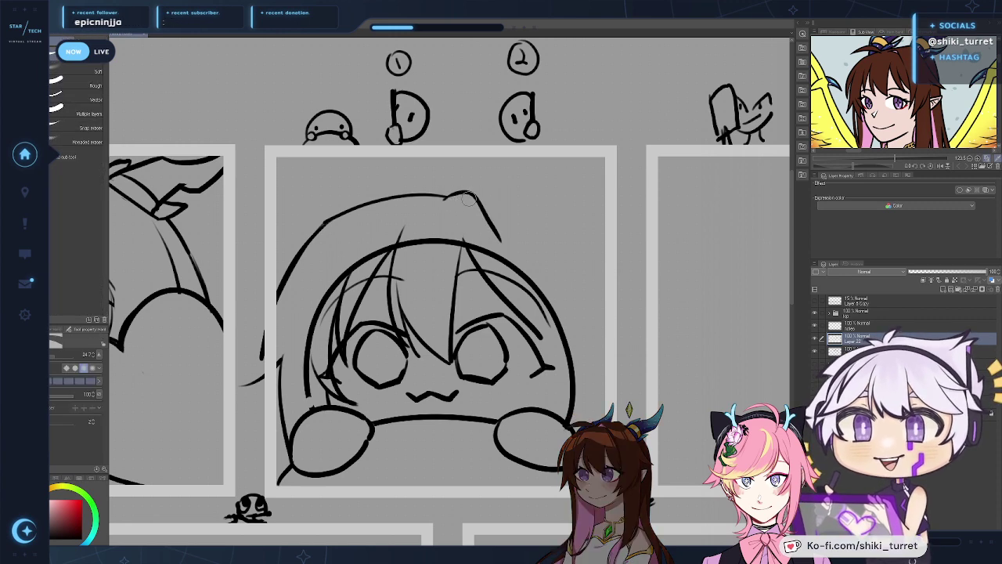
Step: Draw a larger pointed tuft sloping down the right side of the crown and erase the smaller tuft inside it
key("p")
left_click_drag(445, 199, 485, 225)
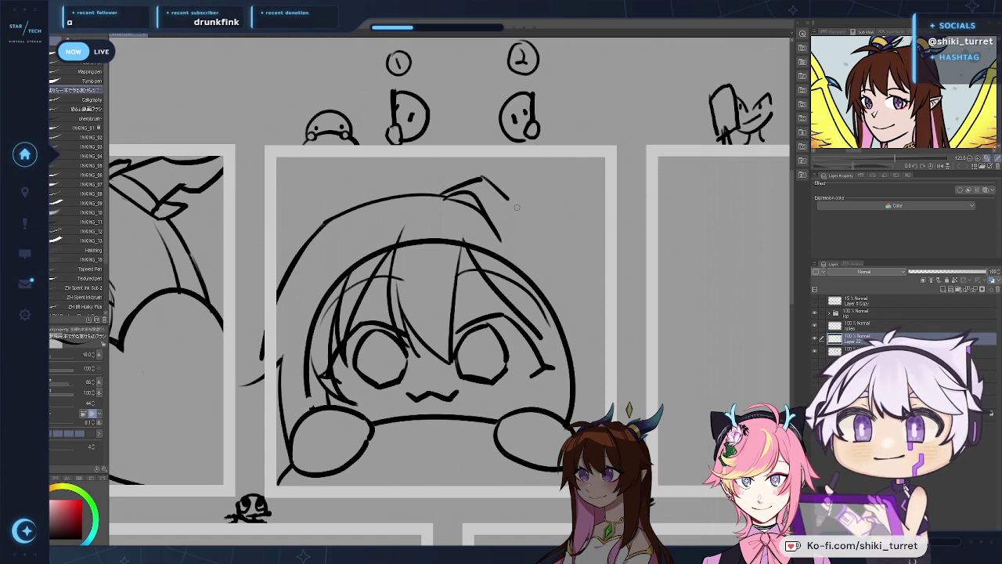
left_click_drag(517, 208, 563, 254)
key("ctrl+z")
mouse_move(482, 179)
left_mouse_down()
mouse_move(575, 282)
mouse_move(565, 264)
left_mouse_up()
key("ctrl+z")
key("e")
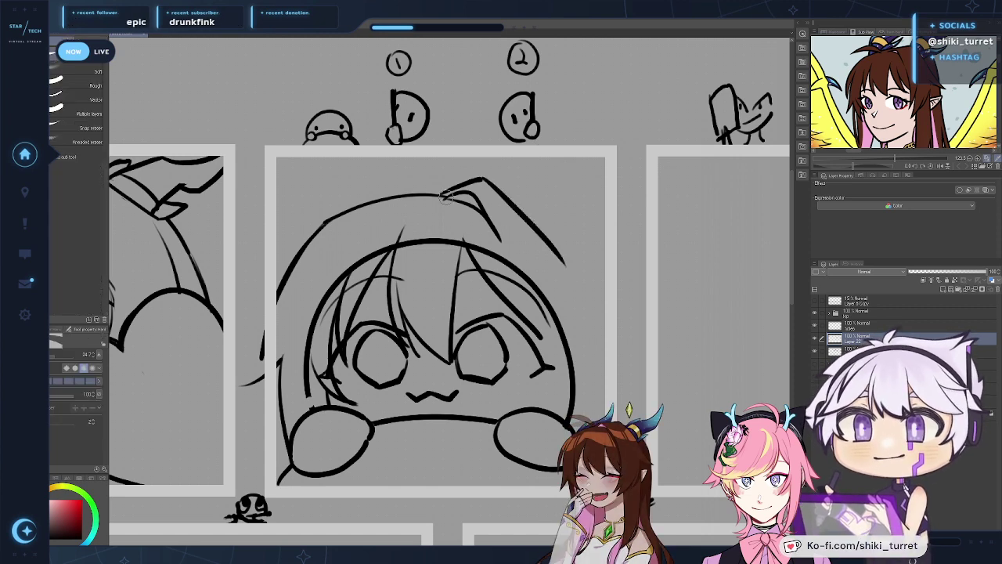
key("p")
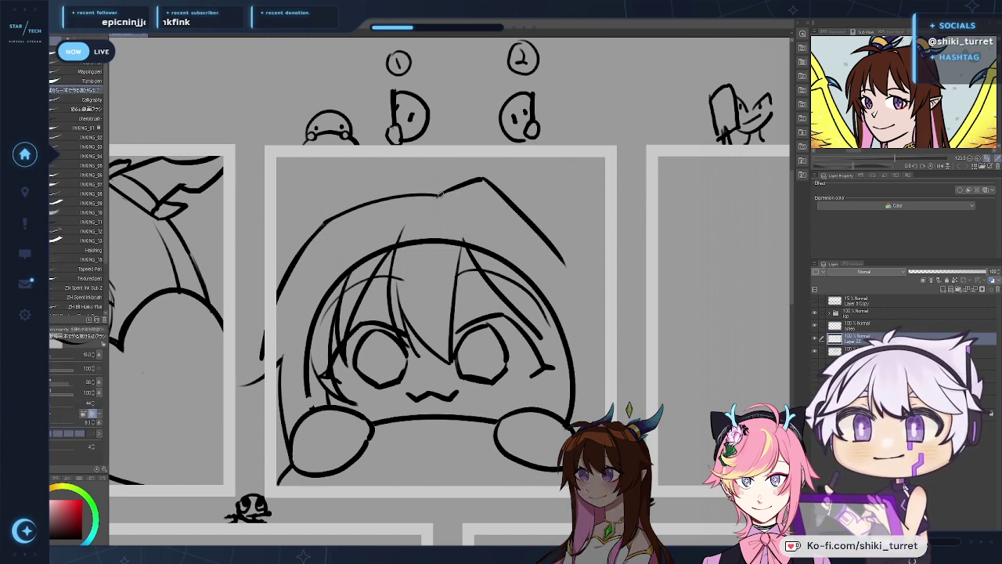
left_click_drag(438, 196, 482, 183)
Step: Draw a leaf-shaped strand of hair curling up and left from the crown
key("e")
key("p")
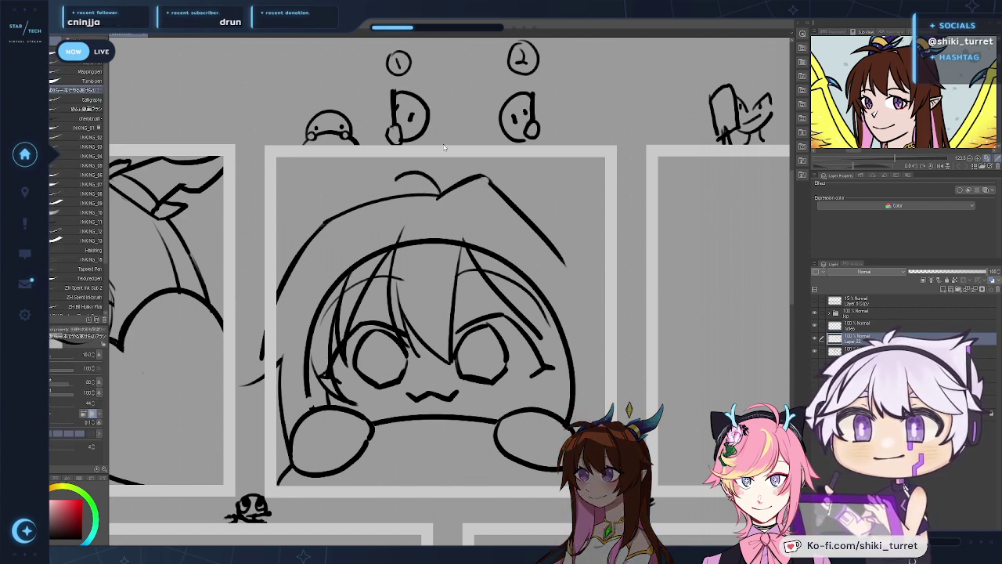
key("ctrl+z")
key("ctrl+z")
mouse_move(383, 165)
left_mouse_down()
mouse_move(445, 189)
mouse_move(440, 197)
left_mouse_up()
key("ctrl+z")
key("ctrl+z")
key("ctrl+z")
left_click_drag(379, 166, 430, 193)
key("ctrl+z")
left_click_drag(378, 165, 392, 171)
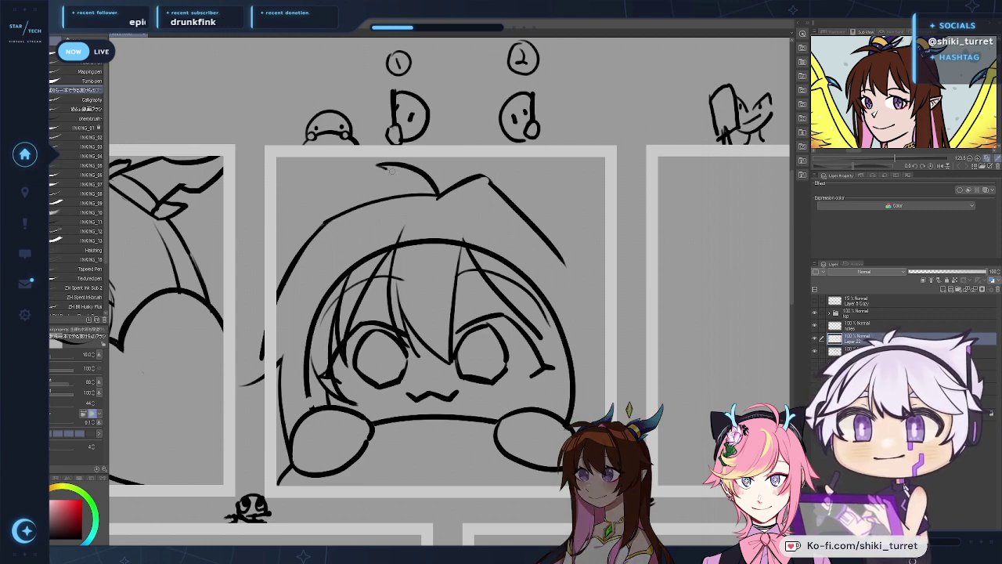
Step: Try an inner strand from the crown tuft down across the right side of the forehead past the right eye
mouse_move(460, 181)
left_mouse_down()
mouse_move(397, 176)
mouse_move(453, 268)
left_mouse_up()
key("ctrl+z")
mouse_move(380, 192)
left_mouse_down()
mouse_move(445, 244)
mouse_move(490, 353)
left_mouse_up()
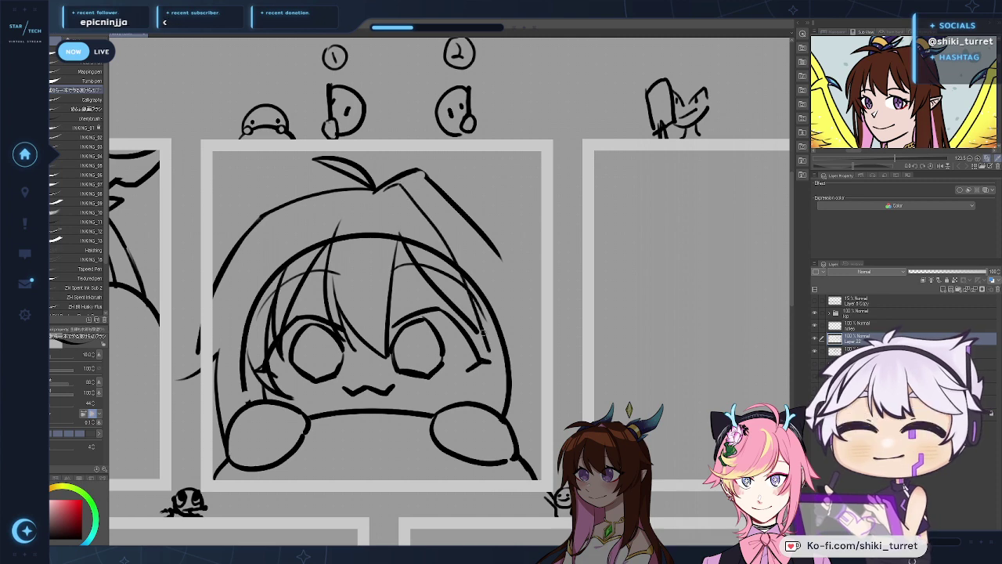
key("ctrl+z")
mouse_move(382, 191)
left_mouse_down()
mouse_move(430, 205)
mouse_move(486, 342)
left_mouse_up()
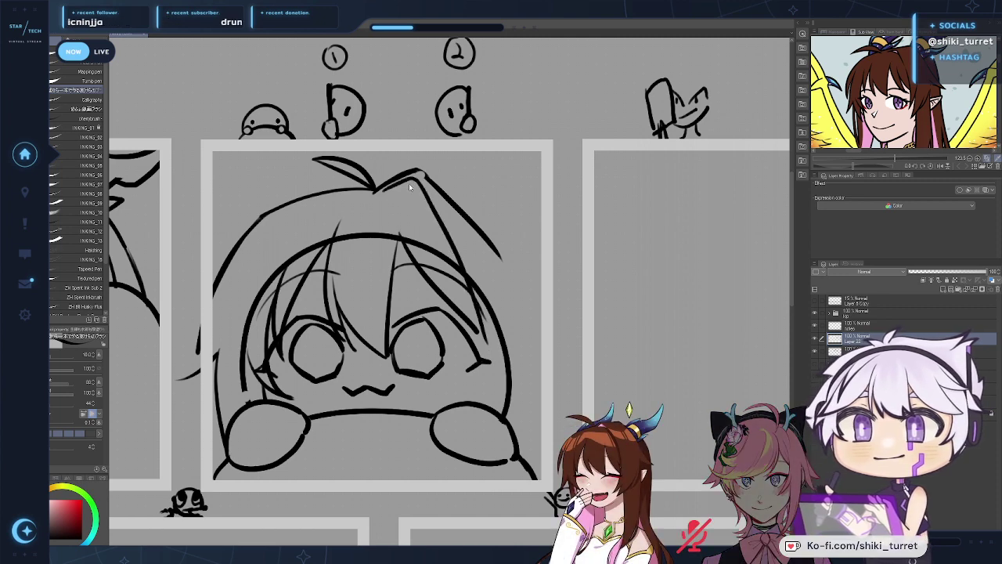
key("ctrl+z")
mouse_move(383, 193)
left_mouse_down()
mouse_move(490, 359)
mouse_move(412, 183)
mouse_move(487, 365)
left_mouse_up()
key("ctrl+z")
key("ctrl+z")
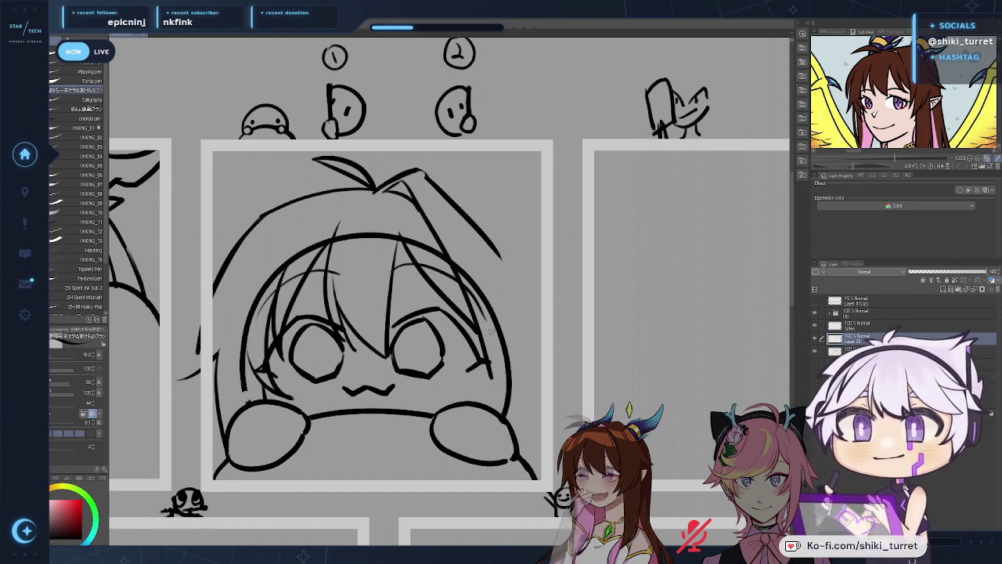
Step: Try reworking the inner strand beside the eye down to the cheek, with the canvas flipped horizontally
key("e")
key("p")
mouse_move(482, 337)
left_mouse_down()
mouse_move(468, 398)
mouse_move(454, 402)
left_mouse_up()
key("ctrl+z")
key("ctrl+z")
key("ctrl+z")
key("h")
mouse_move(491, 215)
left_mouse_down()
mouse_move(414, 202)
mouse_move(362, 274)
mouse_move(345, 326)
left_mouse_up()
key("e")
key("p")
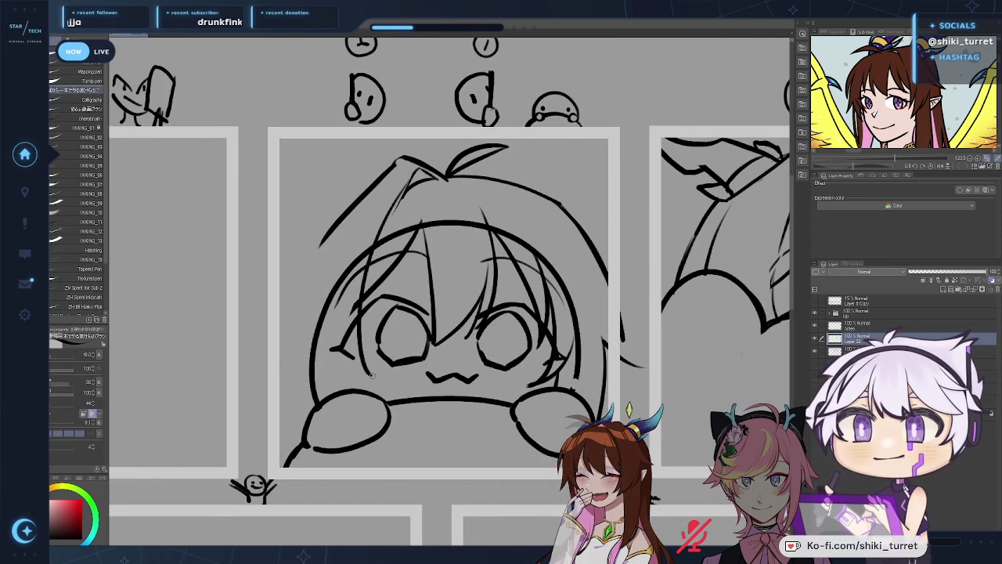
mouse_move(417, 168)
left_mouse_down()
mouse_move(354, 373)
mouse_move(374, 244)
mouse_move(363, 389)
mouse_move(376, 381)
left_mouse_up()
key("ctrl+z")
key("ctrl+z")
key("ctrl+z")
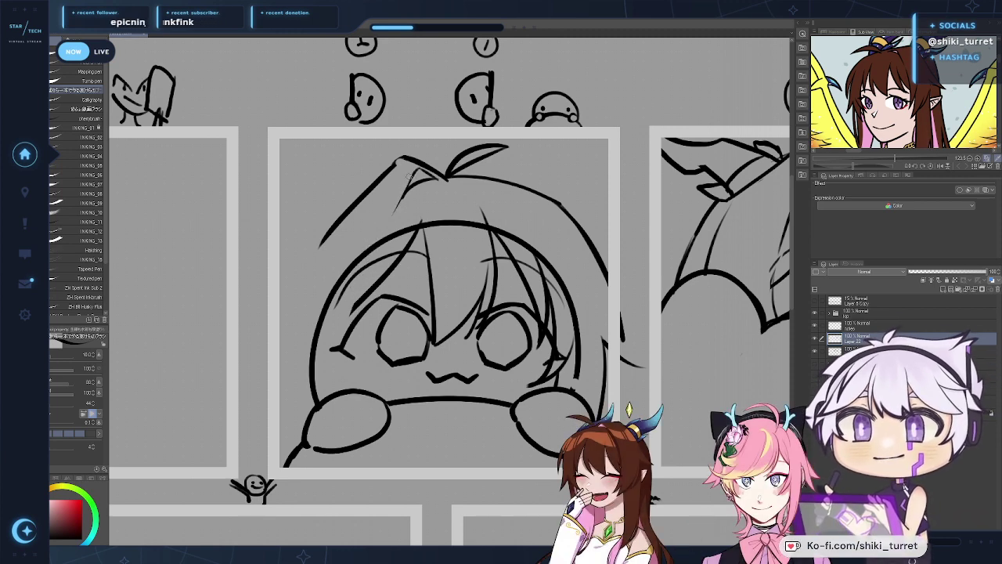
Step: Erase the leftover inner strand and redraw it from the crown tuft along the face edge, with a side lock by the cheek
key("e")
mouse_move(412, 176)
left_mouse_down()
mouse_move(441, 176)
mouse_move(334, 287)
left_mouse_up()
key("p")
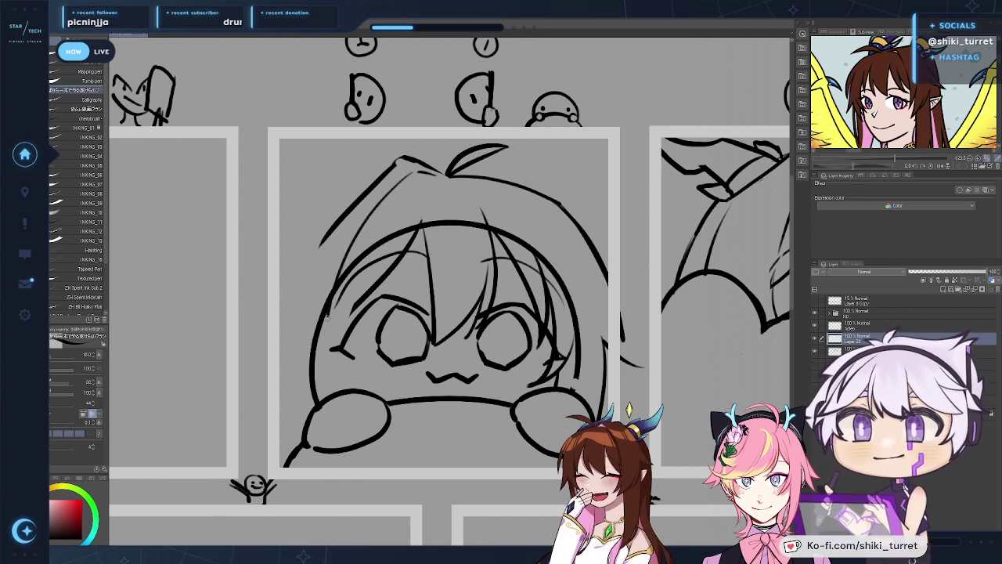
key("ctrl+z")
key("ctrl+z")
mouse_move(408, 177)
left_mouse_down()
mouse_move(325, 346)
mouse_move(332, 329)
left_mouse_up()
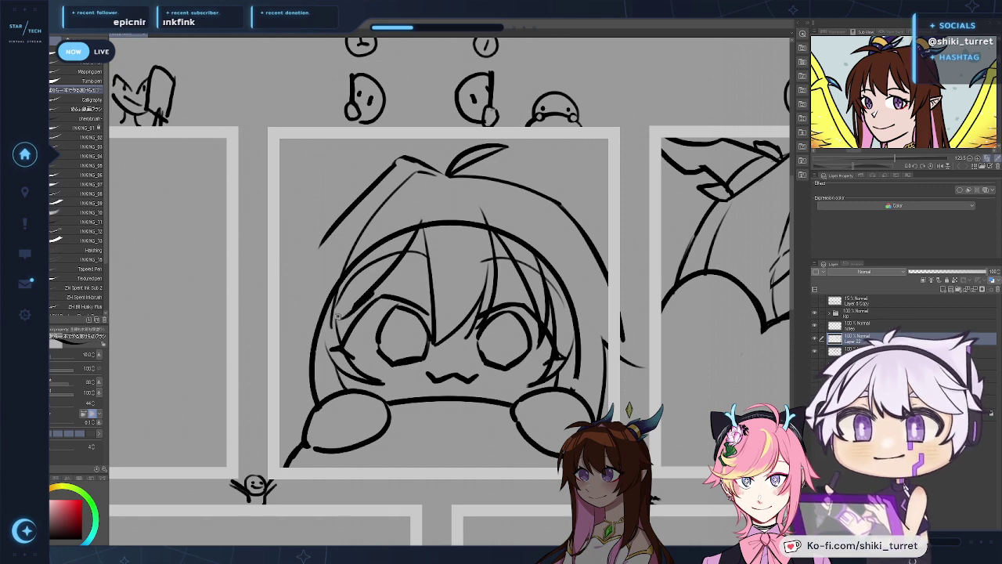
left_click_drag(337, 316, 361, 297)
Step: Flip the canvas back and replace the right outer hair line with a flatter slope from the crown tuft
key("h")
left_click_drag(607, 213, 588, 214)
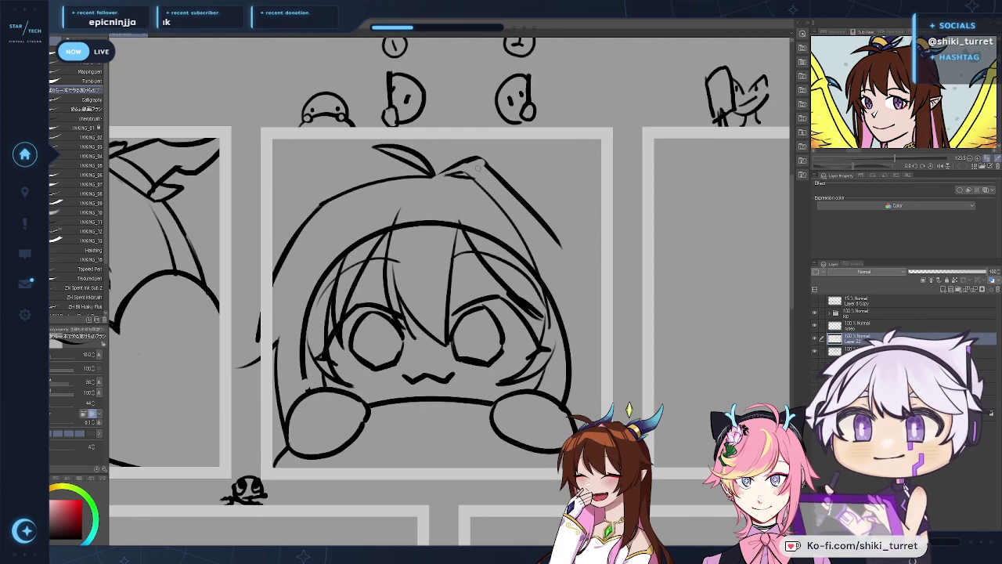
key("ctrl+z")
mouse_move(434, 177)
left_mouse_down()
mouse_move(475, 158)
mouse_move(561, 246)
left_mouse_up()
key("e")
key("p")
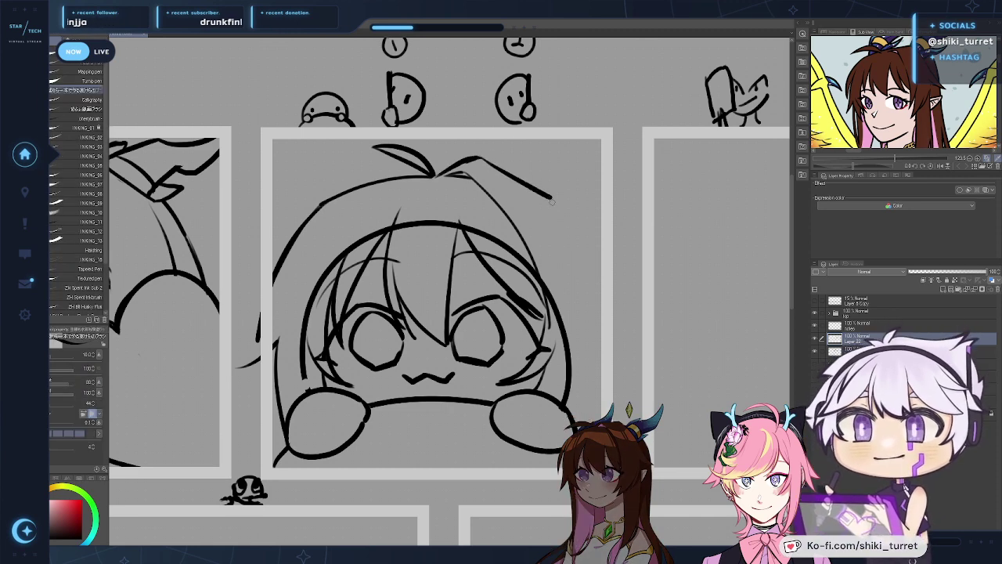
Step: Extend the right outer hair line down past the frame edge and finish it with an outward pointed flick
key("ctrl+z")
left_click_drag(550, 197, 617, 397)
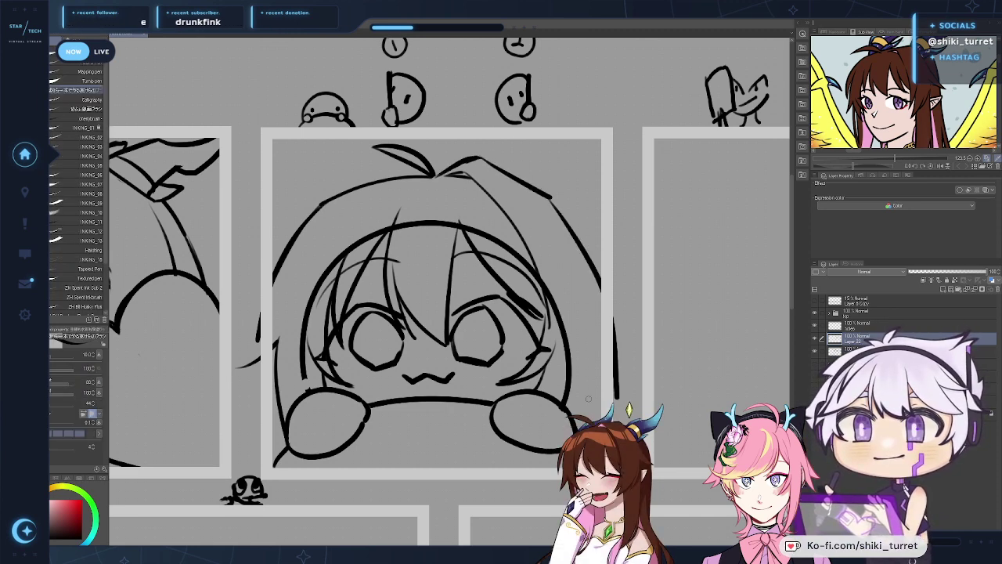
key("ctrl+z")
mouse_move(550, 197)
left_mouse_down()
mouse_move(601, 356)
mouse_move(584, 252)
mouse_move(601, 312)
mouse_move(640, 358)
left_mouse_up()
key("ctrl+z")
key("ctrl+z")
left_click_drag(592, 330, 630, 357)
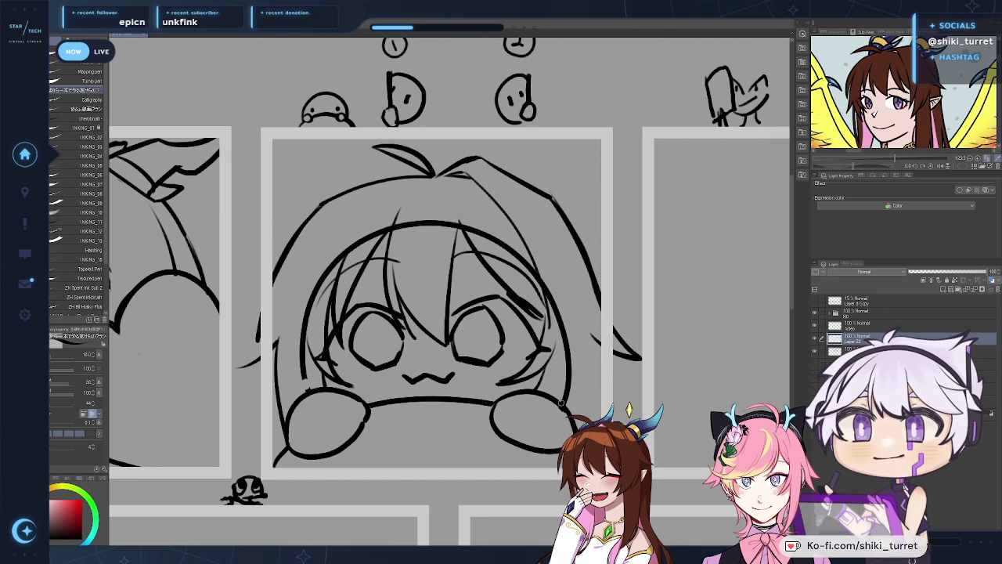
Step: Erase the round head outline from the face sketch layer, keeping the eyes, mouth and hands
key("e")
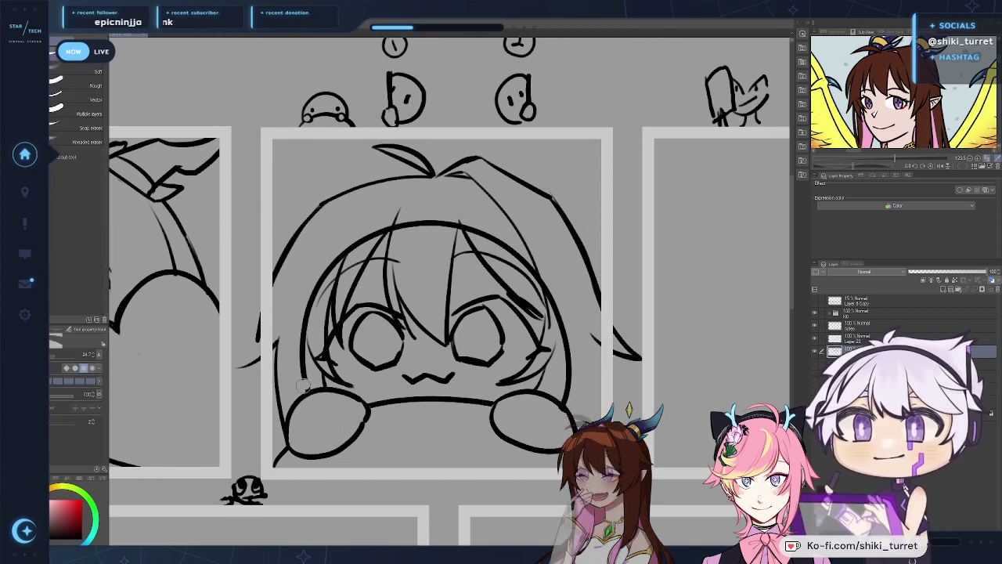
mouse_move(307, 315)
left_mouse_down()
mouse_move(348, 248)
mouse_move(472, 217)
mouse_move(509, 240)
mouse_move(571, 331)
mouse_move(562, 333)
mouse_move(564, 389)
left_mouse_up()
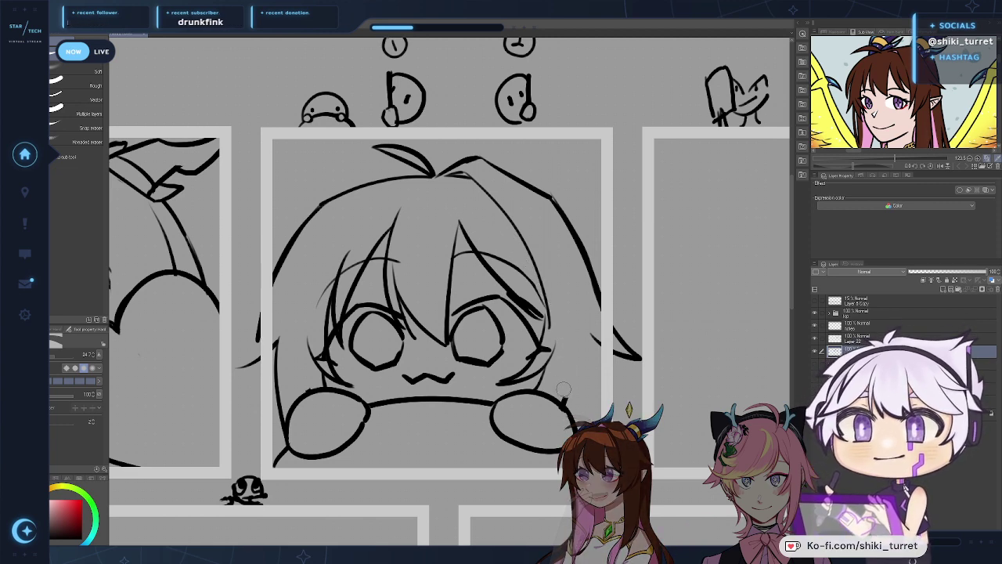
left_click(871, 364)
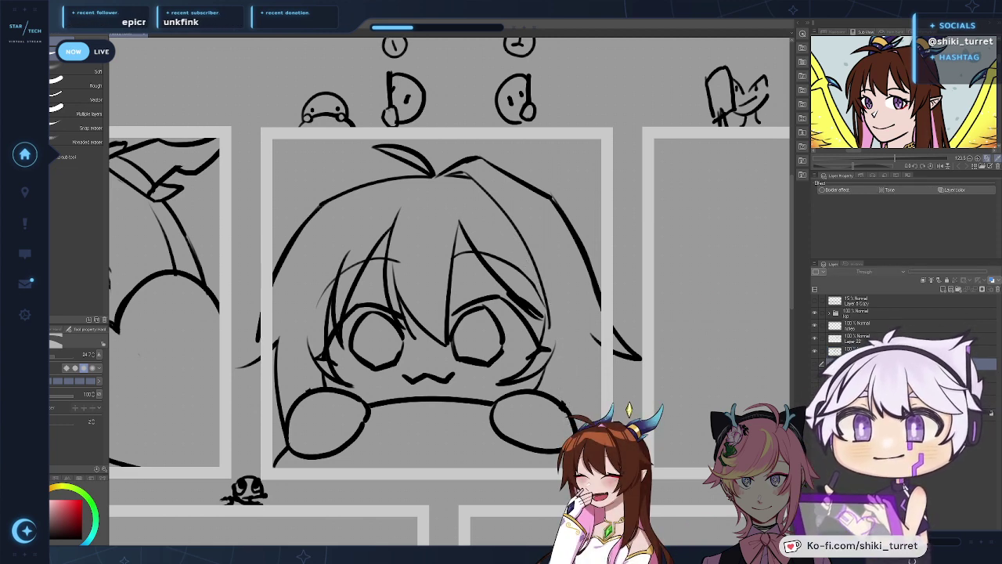
Step: Return to the hair layer and draw a thin strand down the left side of the face to the hand
key("alt+bracketright")
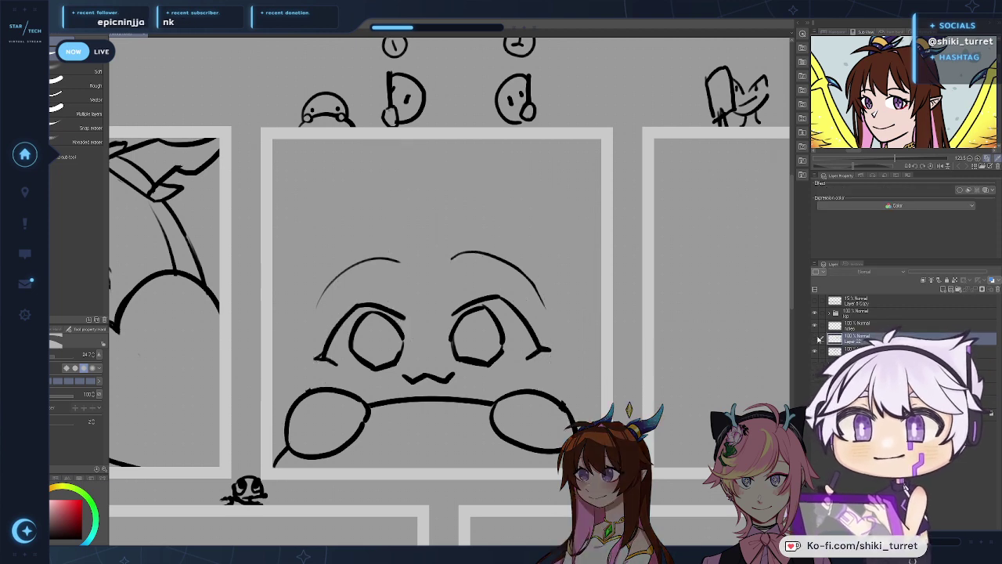
key("p")
left_click_drag(320, 313, 331, 379)
key("ctrl+z")
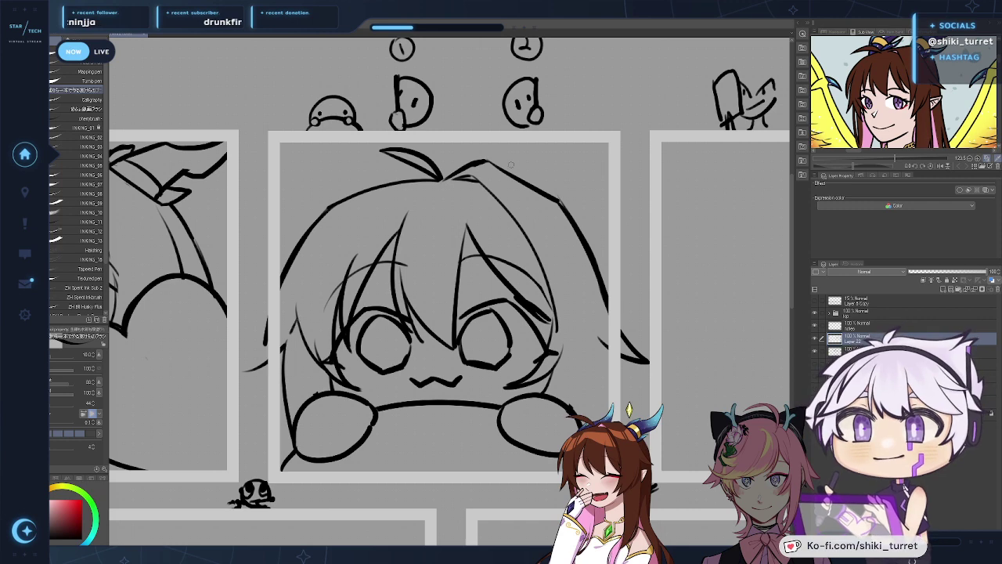
Step: Redraw the left outer hair with a pointed flick past the frame edge and a back lock falling behind the hand
key("e")
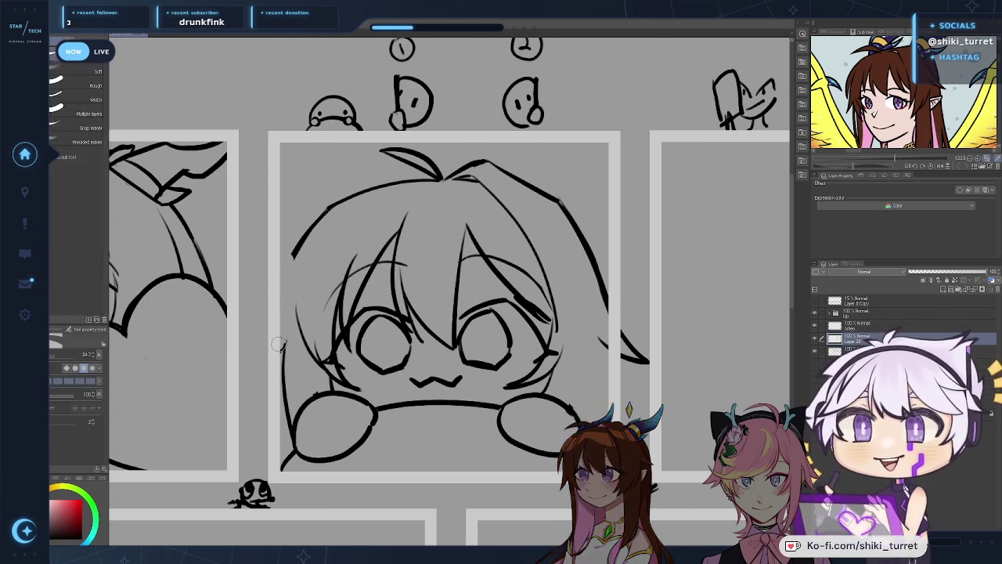
key("p")
key("ctrl+z")
mouse_move(293, 249)
left_mouse_down()
mouse_move(250, 334)
mouse_move(286, 397)
left_mouse_up()
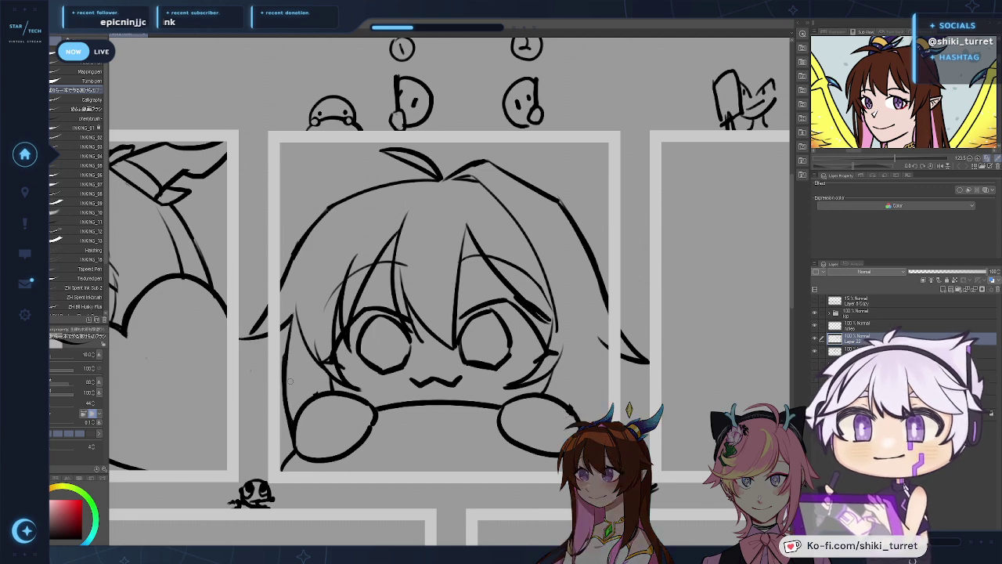
key("ctrl+z")
left_click_drag(291, 316, 287, 410)
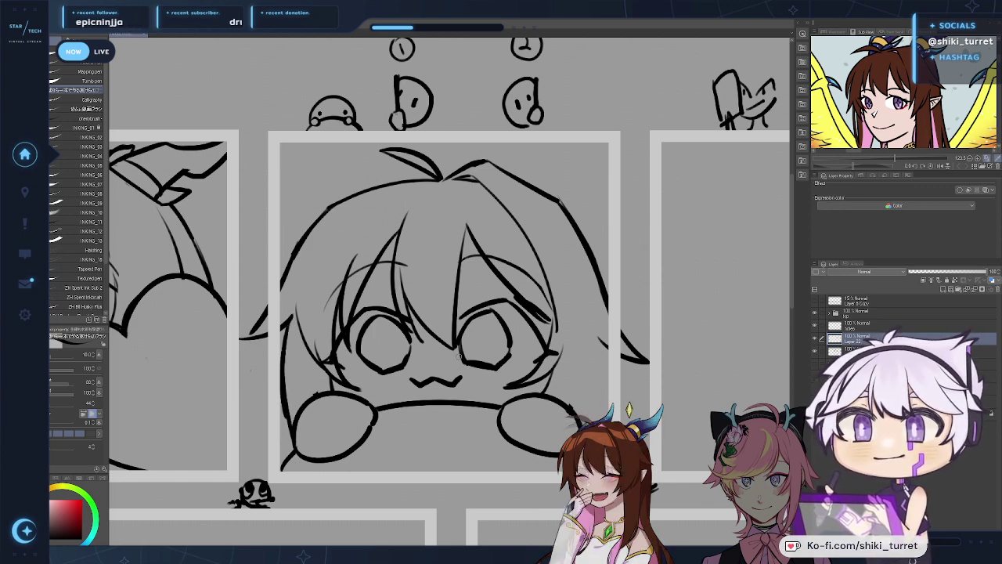
Step: Draw a side strand from above the right hand up toward the outer hair, ending at a point inside the right flick
left_click_drag(603, 295, 572, 292)
key("ctrl+z")
mouse_move(530, 334)
left_mouse_down()
mouse_move(516, 388)
mouse_move(519, 358)
mouse_move(491, 383)
mouse_move(531, 352)
left_mouse_up()
key("e")
key("p")
key("ctrl+z")
key("ctrl+z")
left_click_drag(495, 384, 555, 317)
key("ctrl+z")
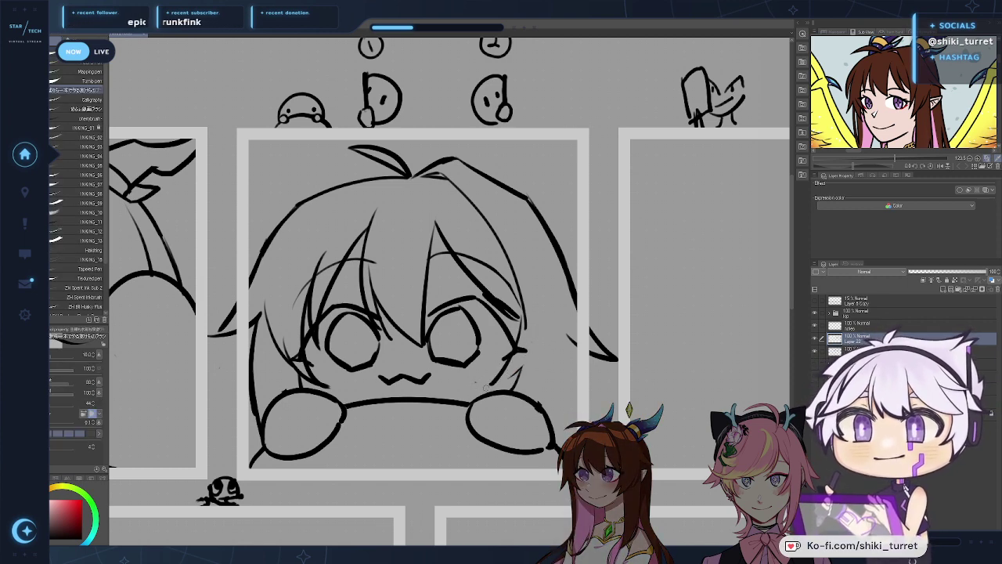
key("ctrl+z")
left_click_drag(493, 385, 553, 315)
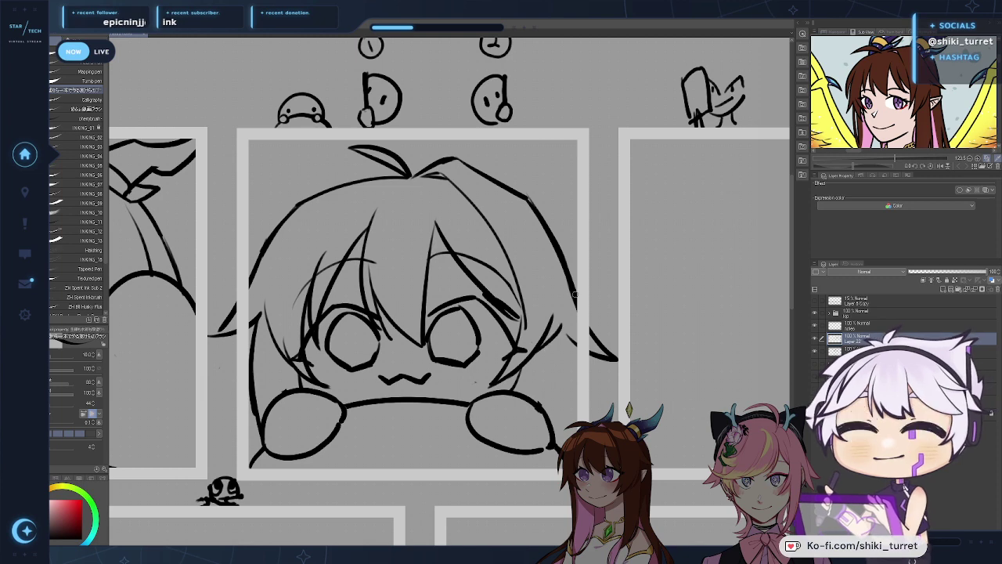
Step: Erase the right outer hair's flick and redraw it with a heavier outer line and a shorter tip just past the frame edge
left_click_drag(537, 366, 561, 321)
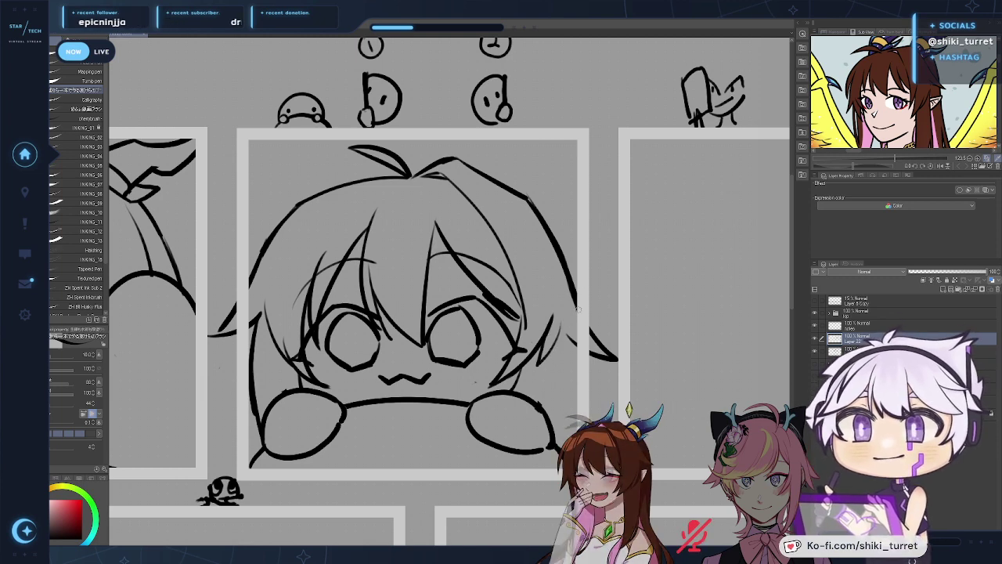
key("e")
left_click_drag(583, 354, 600, 362)
mouse_move(548, 229)
left_mouse_down()
mouse_move(587, 315)
mouse_move(623, 363)
left_mouse_up()
key("p")
left_click_drag(535, 207, 608, 342)
key("ctrl+z")
key("ctrl+z")
left_click_drag(558, 249, 613, 340)
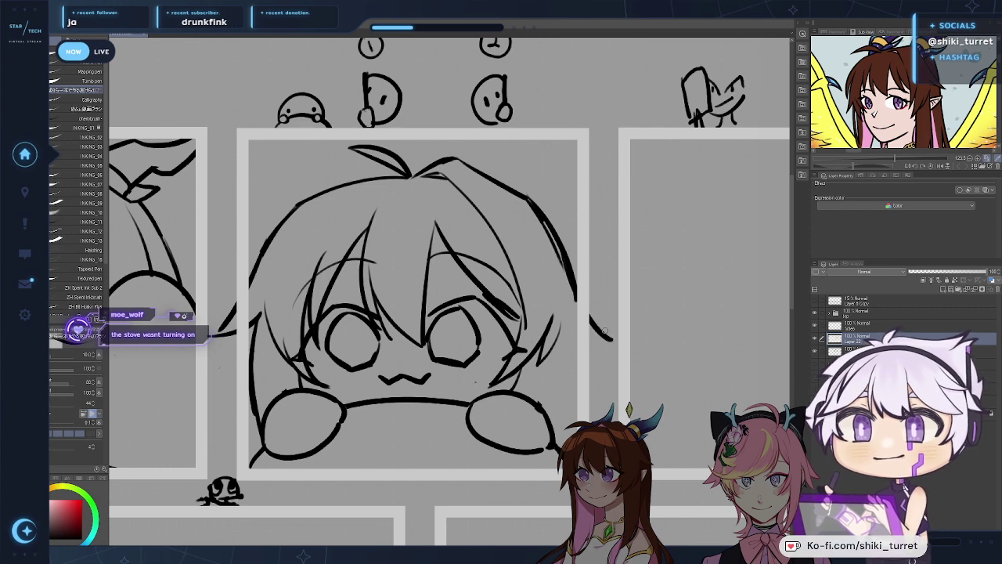
Step: Draw a back lock from the right side strand down behind the right hand
mouse_move(560, 313)
left_mouse_down()
mouse_move(608, 339)
mouse_move(555, 449)
left_mouse_up()
key("ctrl+z")
key("ctrl+z")
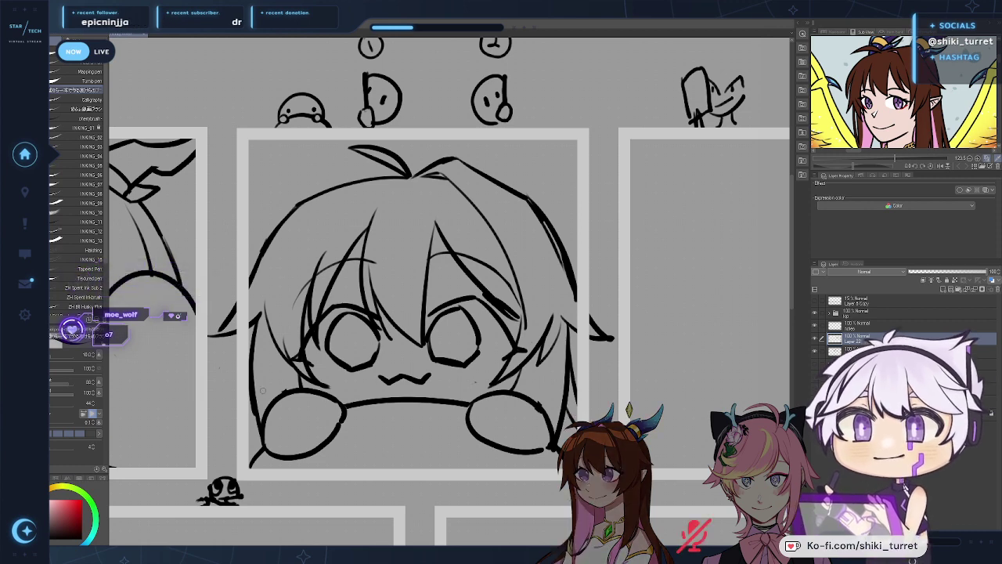
Step: Erase the left back lock and redraw it from the side strand down behind the left hand along the frame's inner edge
key("e")
left_click_drag(260, 319, 254, 420)
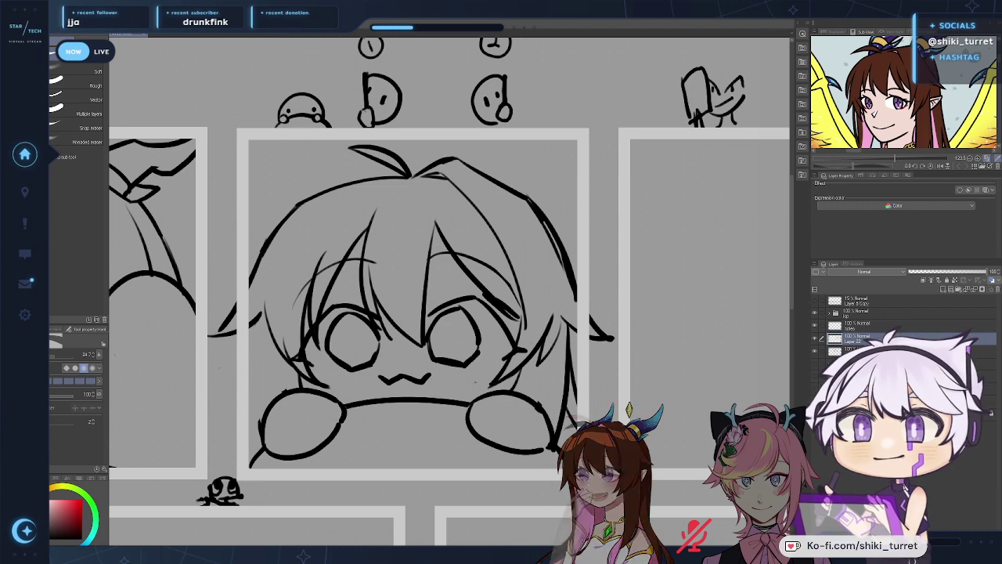
key("p")
left_click_drag(258, 319, 265, 415)
key("ctrl+z")
key("ctrl+z")
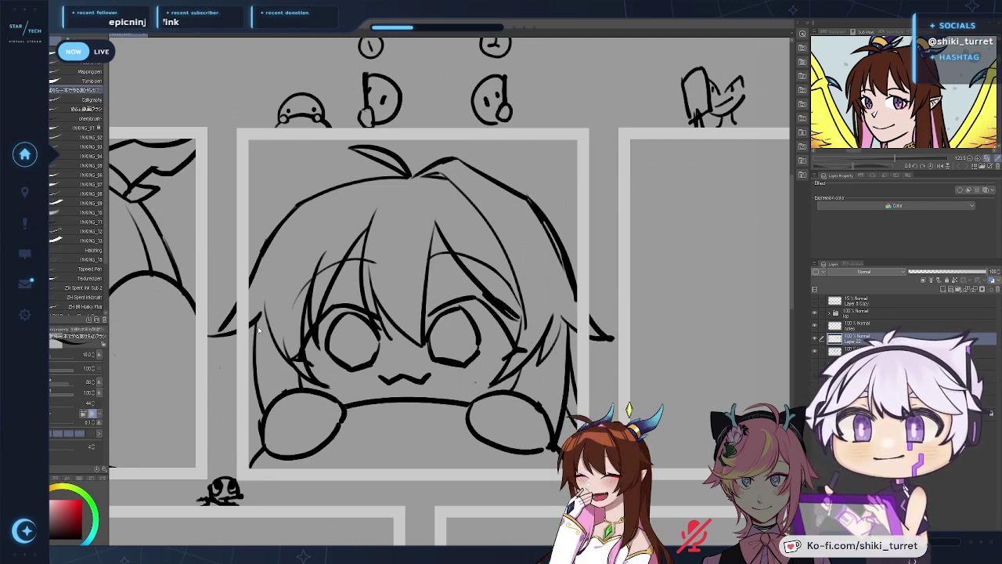
key("ctrl+z")
left_click_drag(259, 318, 267, 406)
key("ctrl+z")
key("ctrl+z")
left_click_drag(259, 316, 257, 415)
key("ctrl+z")
left_click_drag(253, 339, 250, 421)
key("ctrl+z")
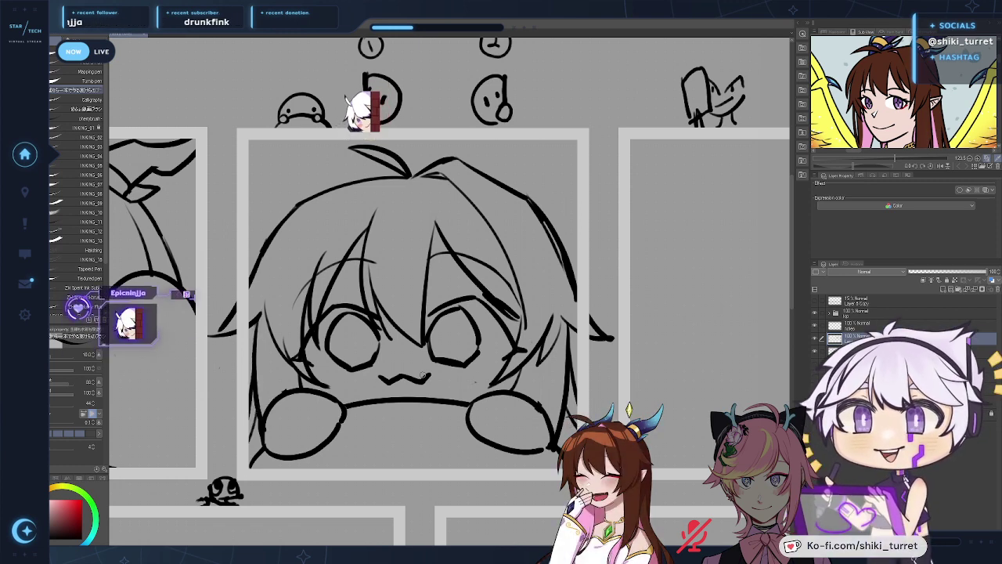
Step: Sketch a pair of curved, branching horns on either side of the crown tuft, reaching up to the frame's upper edge
left_click_drag(458, 278, 465, 324)
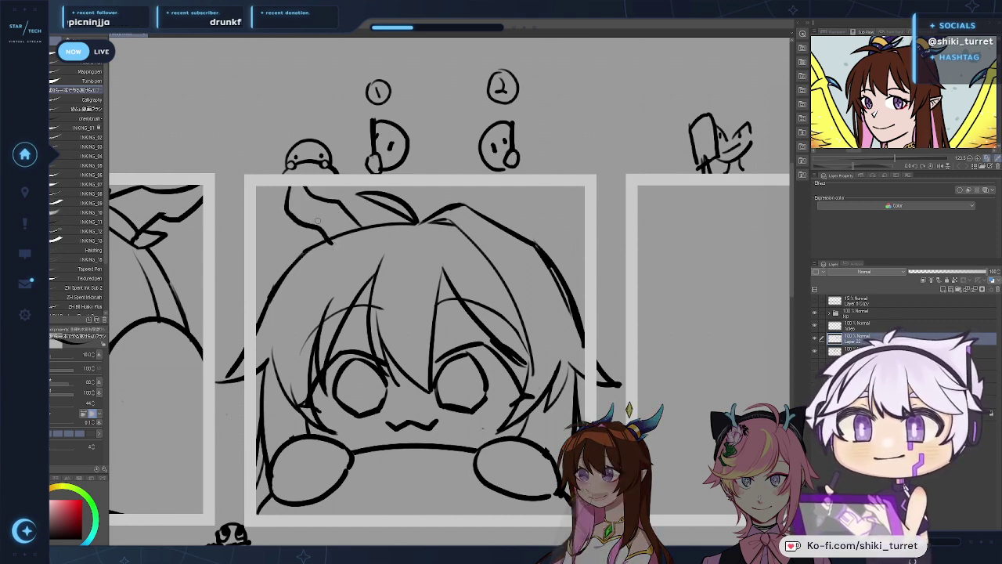
left_click_drag(317, 222, 357, 227)
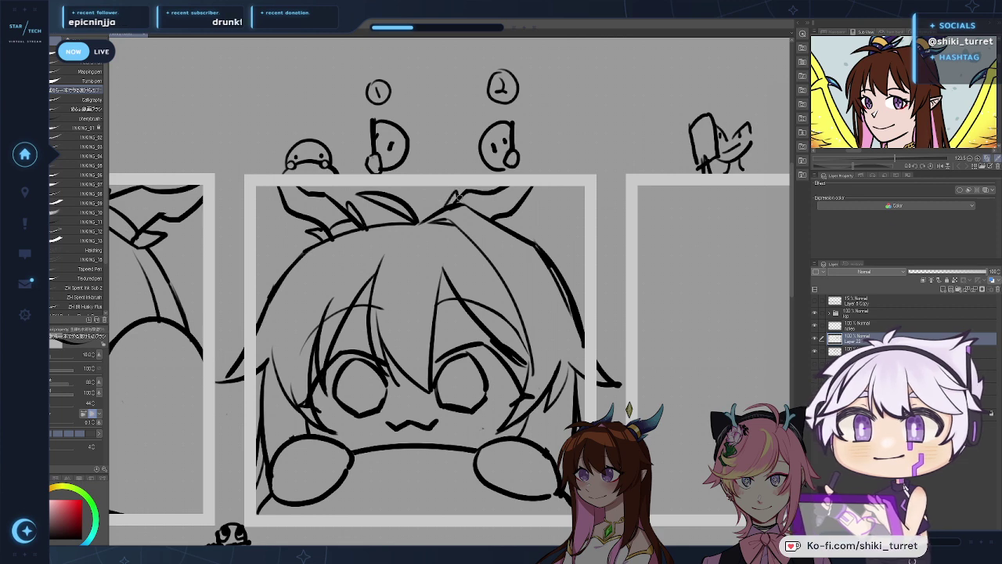
Step: Erase the stray hair strokes that stick out past the borders of the middle panel
left_click(472, 414, "alt")
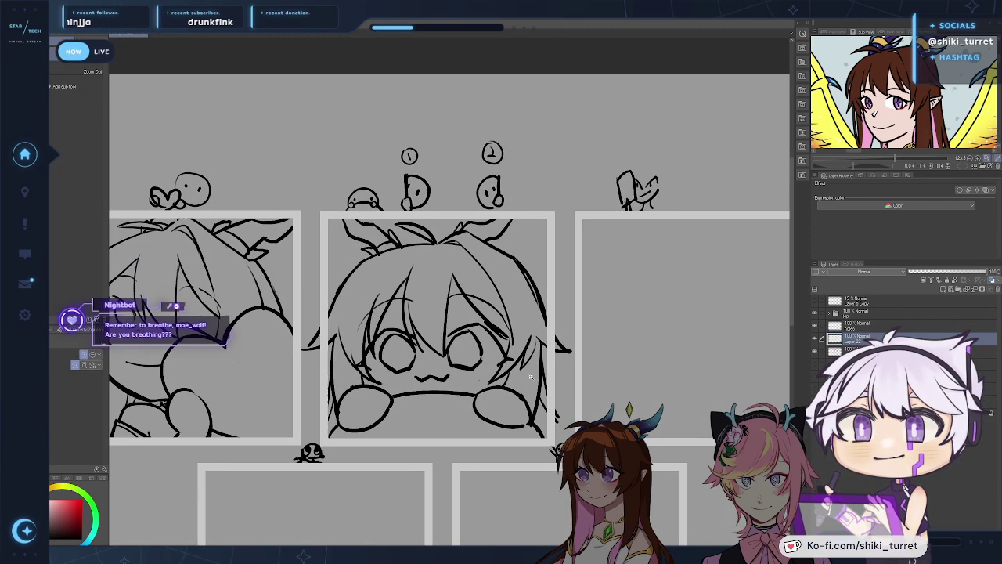
key("e")
left_click_drag(305, 349, 318, 335)
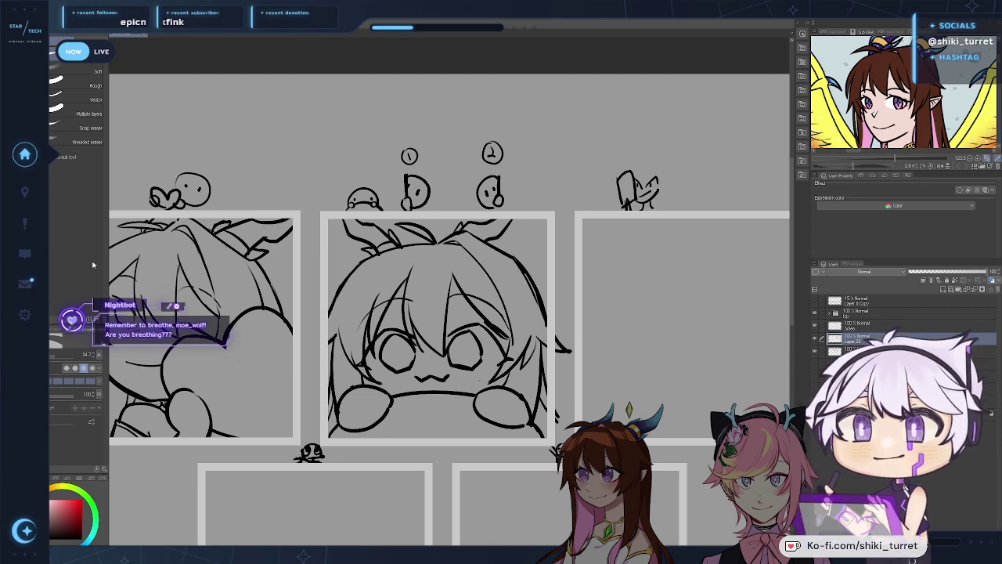
mouse_move(547, 380)
left_mouse_down()
mouse_move(551, 363)
mouse_move(551, 377)
left_mouse_up()
Step: Sketch a four-pointed star inside the right-hand eye of the middle panel's face
left_click(545, 382, "ctrl")
key("p")
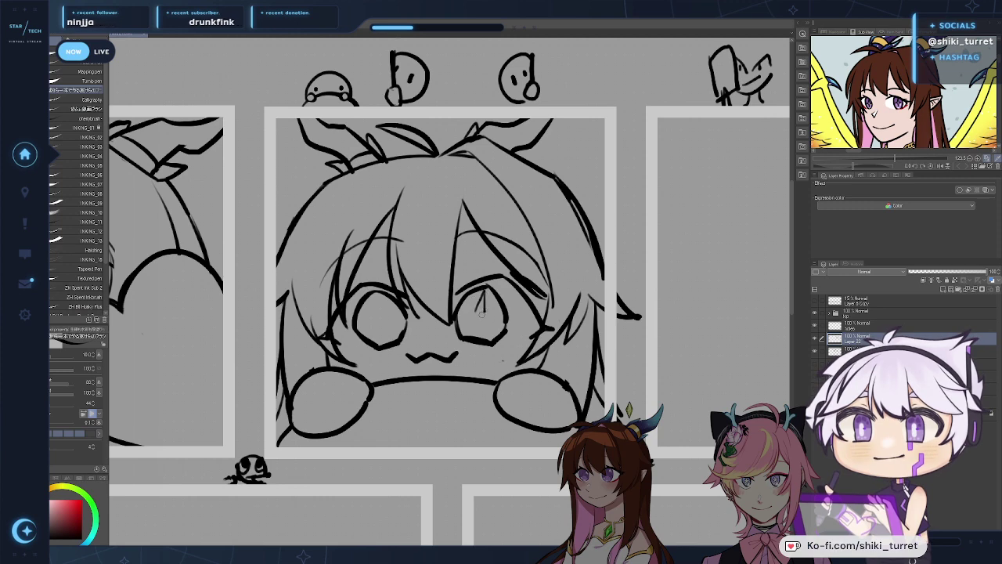
left_click_drag(478, 311, 486, 294)
left_click_drag(486, 293, 486, 314)
key("ctrl+z")
key("ctrl+z")
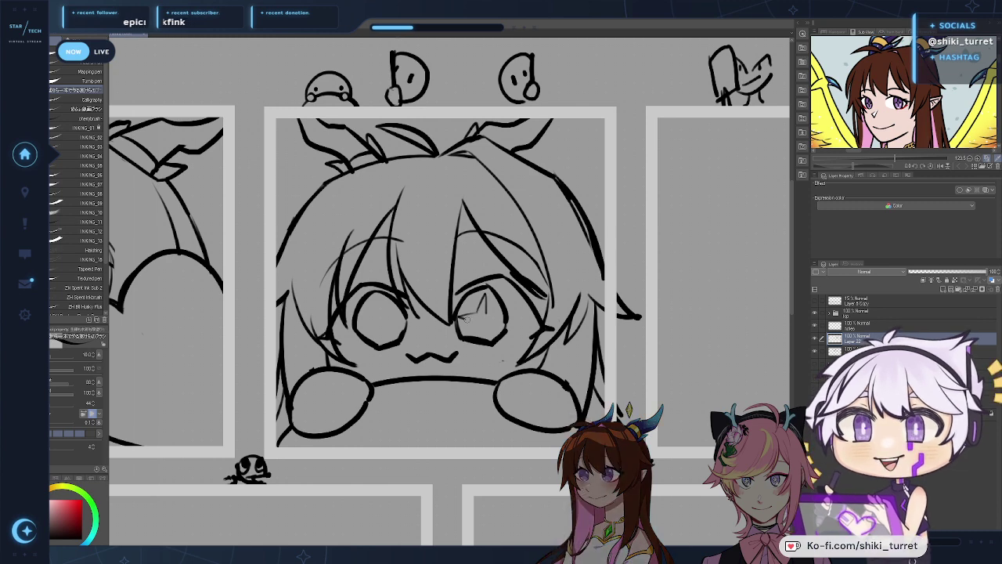
left_click_drag(476, 335, 481, 322)
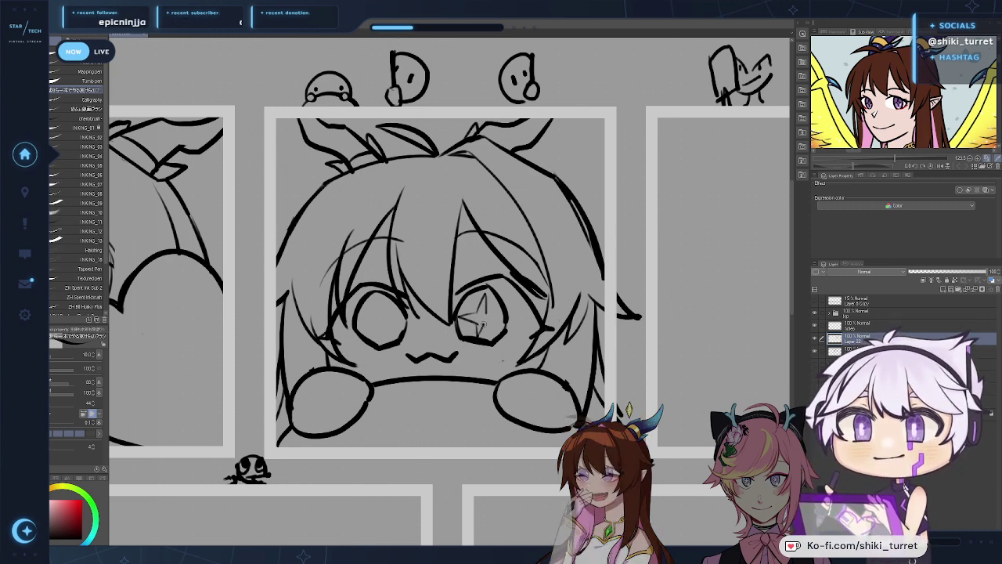
key("e")
key("p")
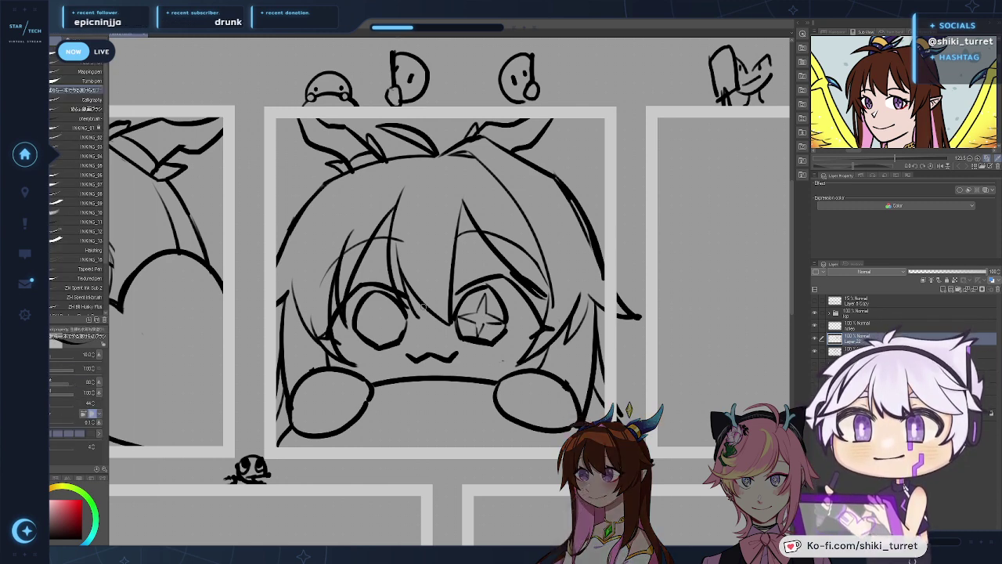
Step: Sketch matching four-pointed stars in the middle face's left-hand eye and in the open eye of the heart panel's character
mouse_move(374, 293)
left_mouse_down()
mouse_move(386, 314)
mouse_move(358, 330)
left_mouse_up()
mouse_move(361, 330)
left_mouse_down()
mouse_move(386, 308)
mouse_move(397, 319)
mouse_move(359, 328)
left_mouse_up()
key("ctrl+z")
key("ctrl+z")
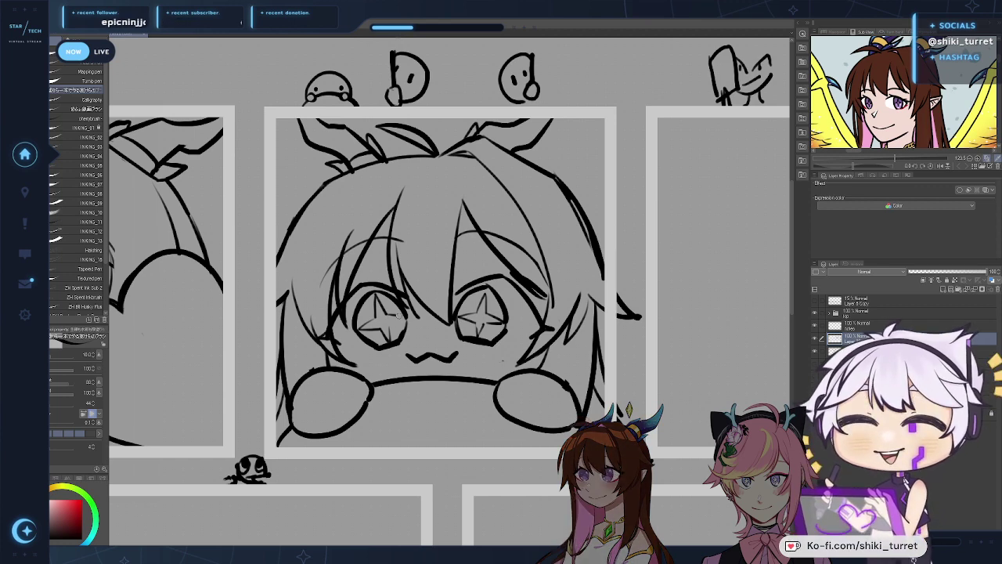
mouse_move(454, 410)
left_mouse_down()
mouse_move(505, 414)
mouse_move(525, 432)
mouse_move(694, 409)
left_mouse_up()
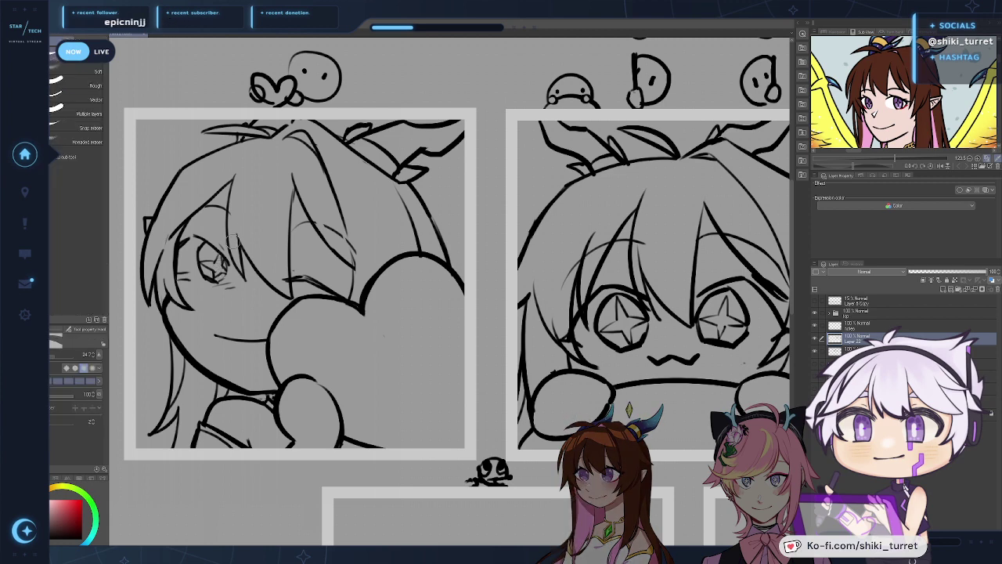
Step: Try to sketch a curved line running down from the left-hand paw in the middle panel
left_click_drag(747, 397, 573, 360)
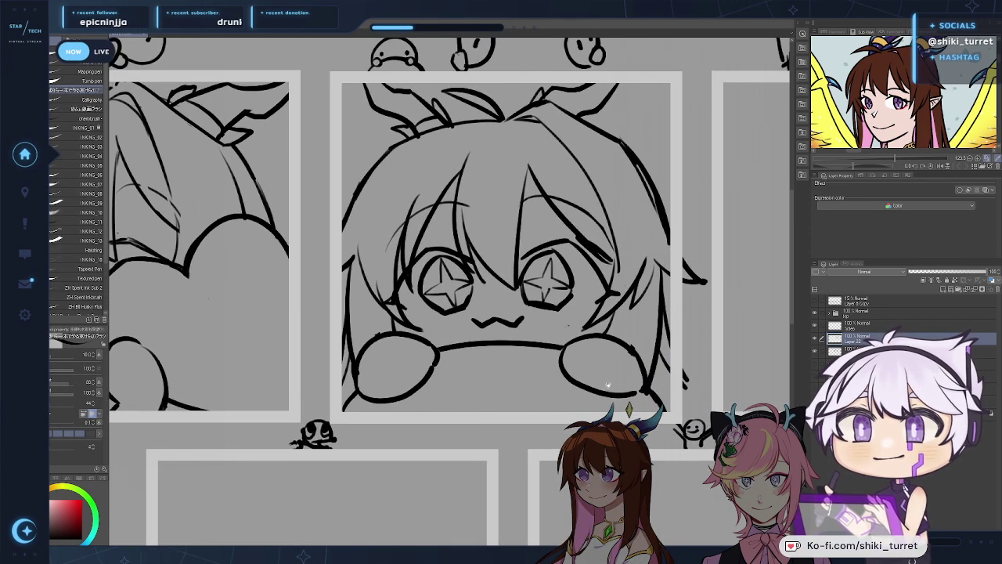
mouse_move(605, 406)
left_mouse_down()
mouse_move(595, 390)
mouse_move(487, 380)
left_mouse_up()
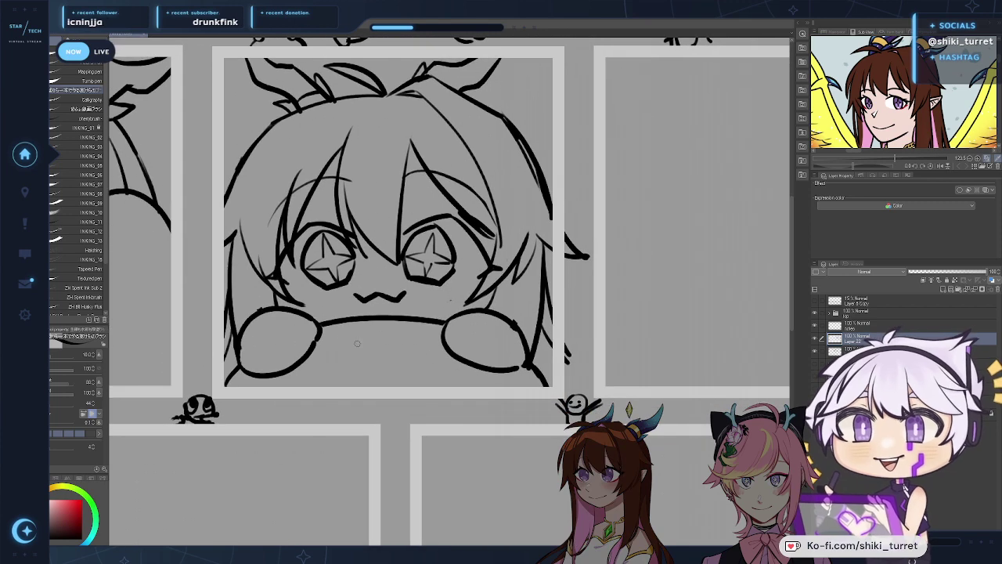
mouse_move(325, 330)
left_mouse_down()
mouse_move(375, 358)
mouse_move(363, 363)
left_mouse_up()
key("ctrl+z")
key("ctrl+z")
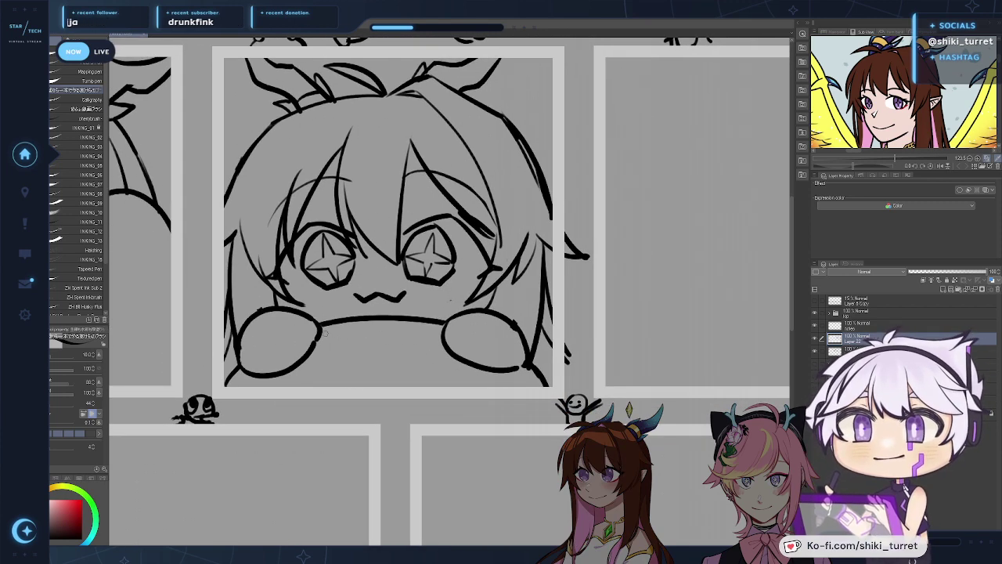
mouse_move(321, 329)
left_mouse_down()
mouse_move(355, 360)
mouse_move(351, 377)
mouse_move(362, 366)
left_mouse_up()
key("ctrl+z")
key("ctrl+z")
key("ctrl+z")
key("ctrl+z")
key("ctrl+z")
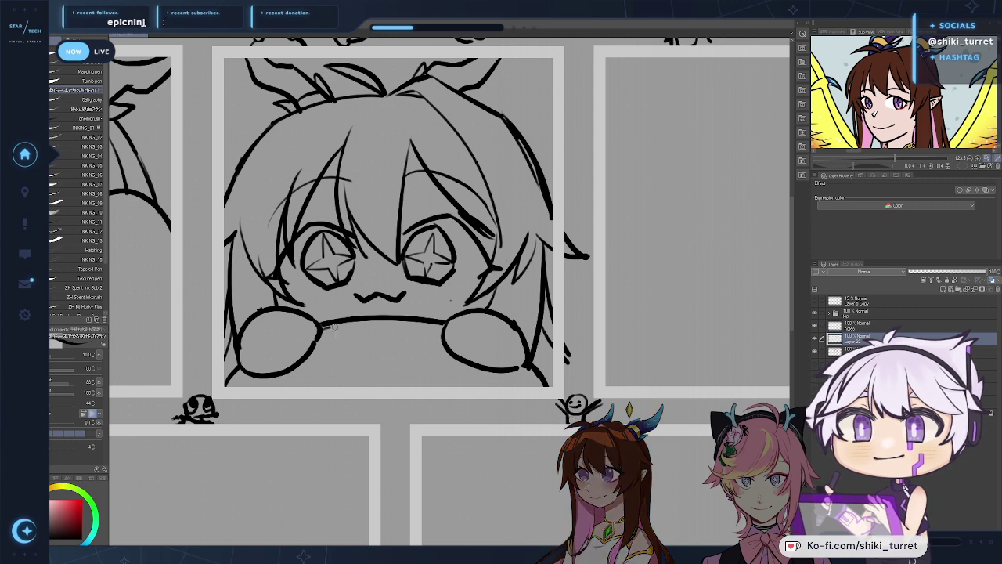
left_click_drag(324, 329, 366, 361)
left_click_drag(364, 358, 374, 381)
key("ctrl+z")
key("ctrl+z")
Step: Sketch a spiral curl below the left-hand paw at the lower edge of the middle panel
left_click_drag(318, 332, 366, 373)
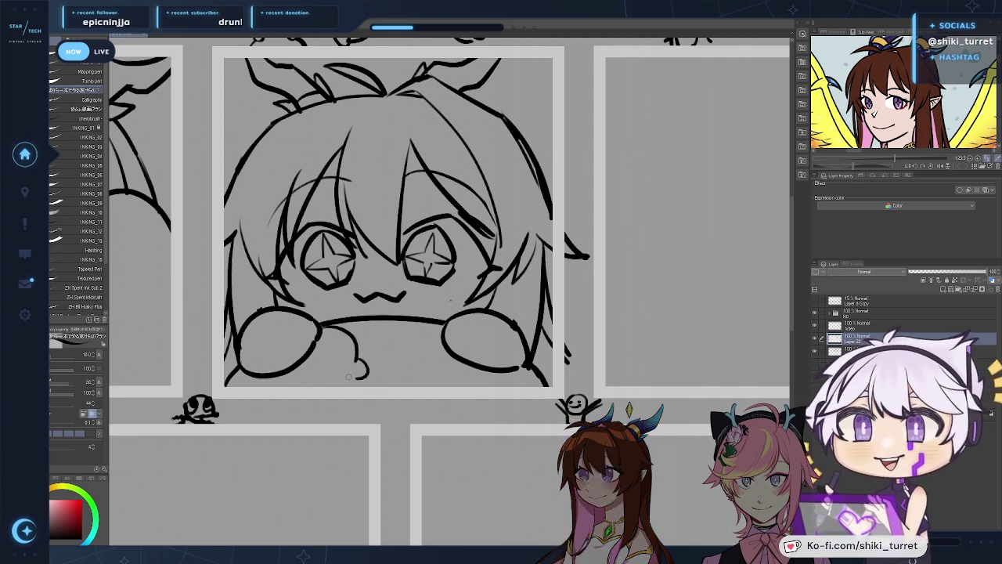
left_click_drag(316, 349, 348, 376)
key("ctrl+z")
key("ctrl+z")
key("ctrl+z")
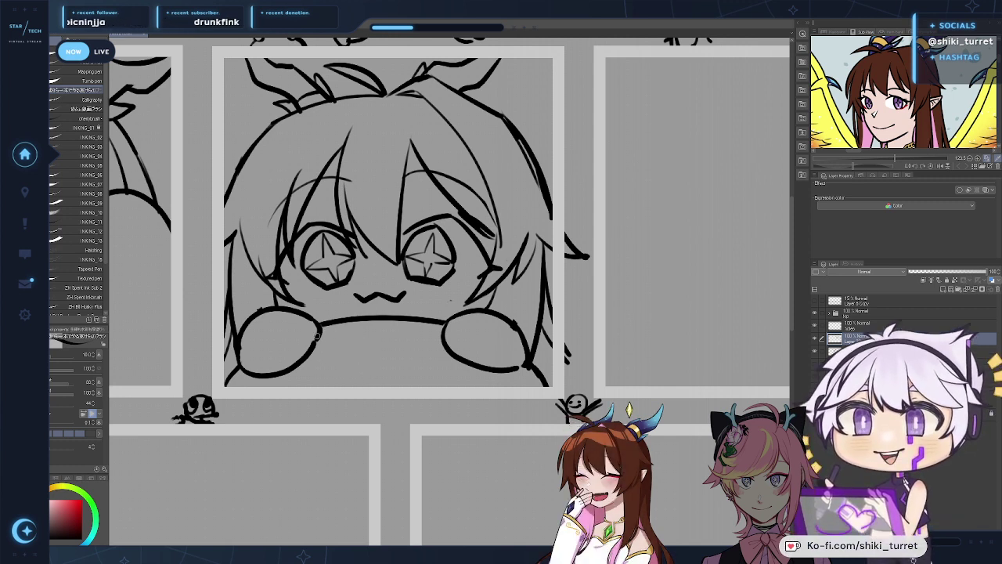
key("ctrl+z")
mouse_move(321, 328)
left_mouse_down()
mouse_move(349, 368)
mouse_move(366, 366)
mouse_move(335, 360)
left_mouse_up()
key("ctrl+z")
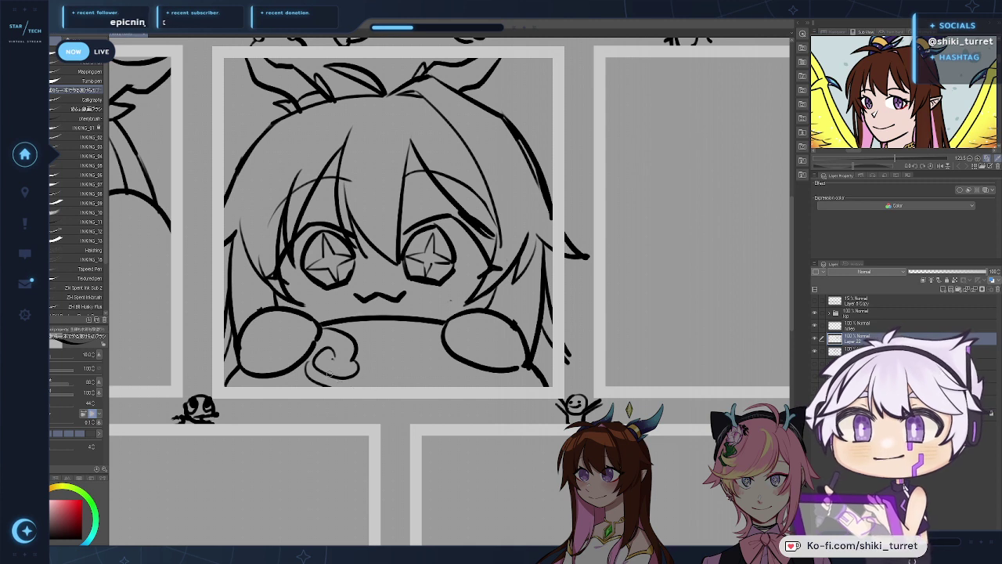
Step: Add loose curved lines along the middle panel's lower edge and a wispy swirl beneath the right-hand paw
mouse_move(329, 375)
left_mouse_down()
mouse_move(381, 388)
mouse_move(362, 390)
mouse_move(460, 363)
mouse_move(412, 388)
mouse_move(465, 374)
mouse_move(420, 390)
mouse_move(473, 372)
left_mouse_up()
key("ctrl+z")
key("ctrl+z")
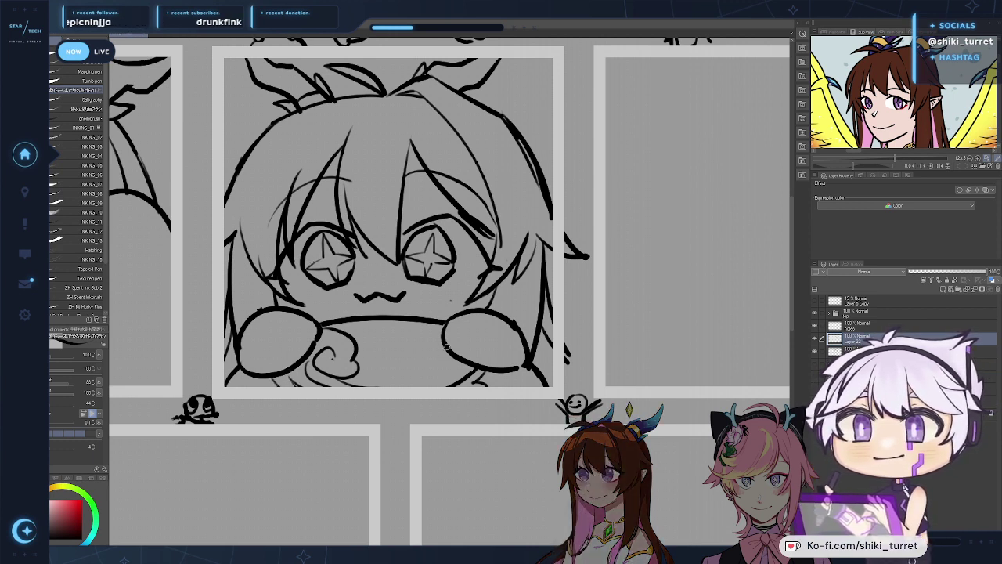
key("ctrl+z")
mouse_move(443, 345)
left_mouse_down()
mouse_move(432, 374)
mouse_move(406, 377)
left_mouse_up()
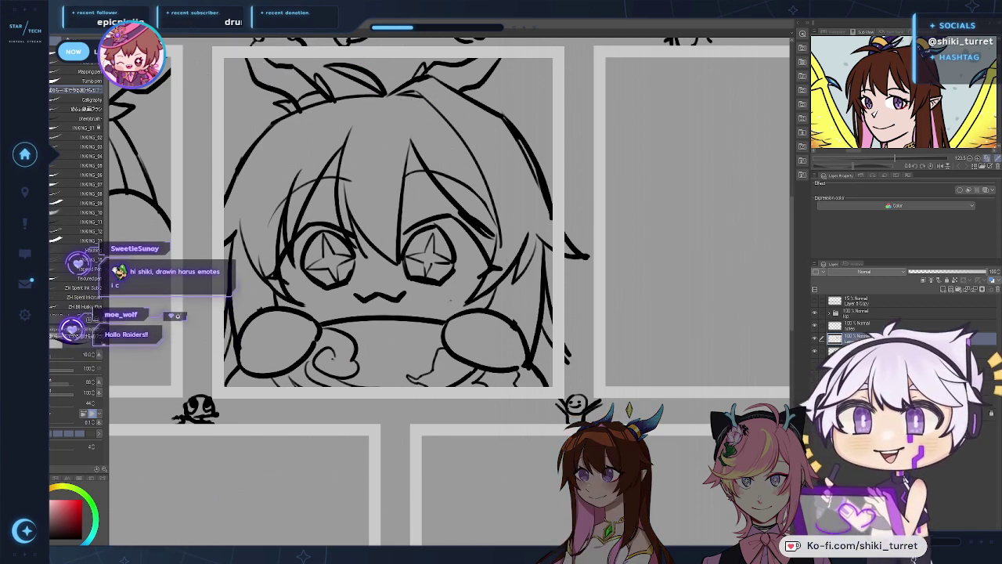
Step: Erase the hair tip and loose strands that extend beyond the middle panel's right border
left_click_drag(653, 306, 676, 368)
key("e")
left_click_drag(586, 279, 610, 316)
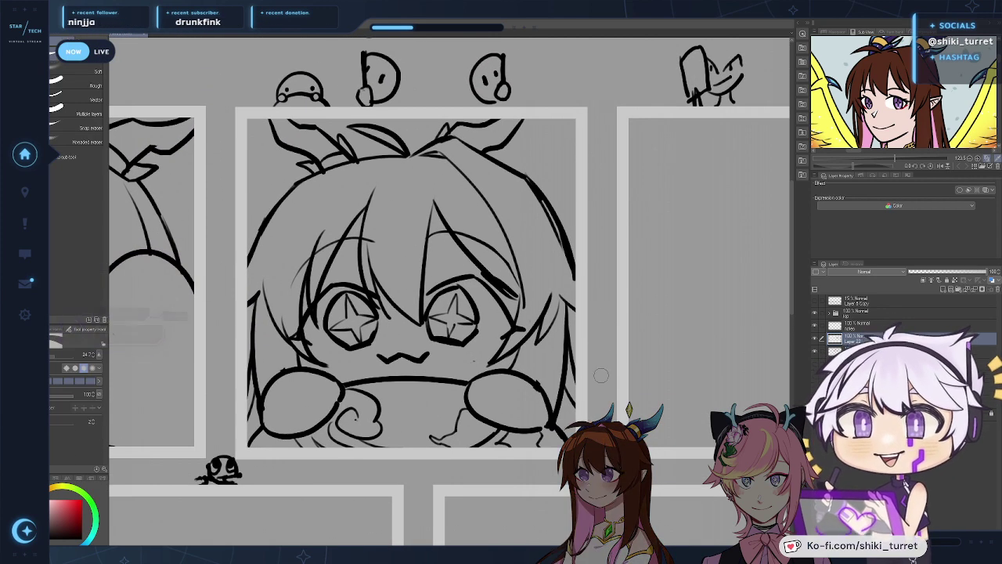
Step: Redraw the hair outline along the upper left of the head in the middle panel
left_click_drag(601, 375, 599, 383)
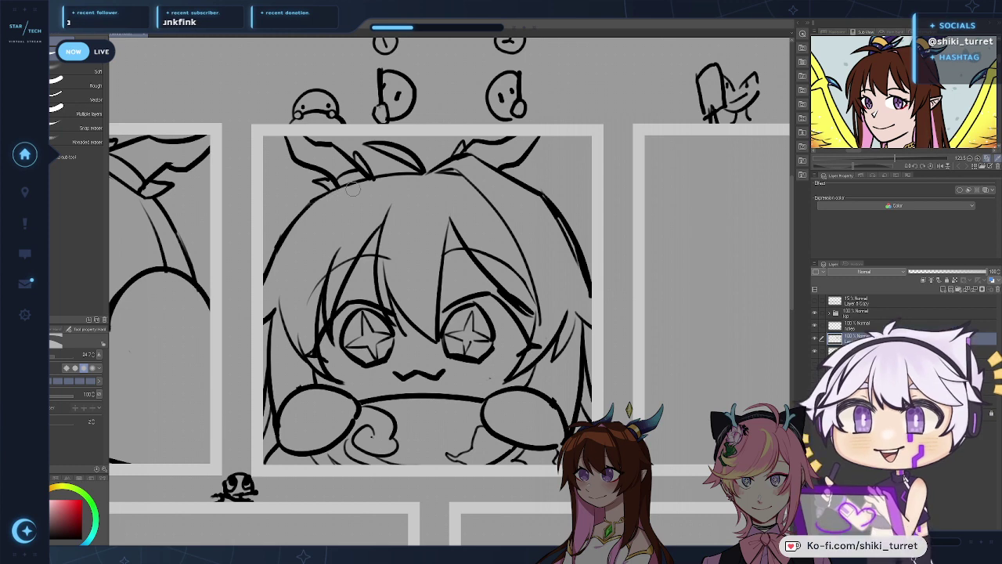
key("p")
mouse_move(313, 204)
left_mouse_down()
mouse_move(429, 174)
mouse_move(325, 194)
mouse_move(420, 173)
left_mouse_up()
key("ctrl+z")
key("ctrl+z")
mouse_move(311, 203)
left_mouse_down()
mouse_move(265, 284)
mouse_move(290, 226)
mouse_move(315, 200)
mouse_move(265, 272)
left_mouse_up()
key("ctrl+z")
key("ctrl+z")
left_click_drag(306, 205, 276, 242)
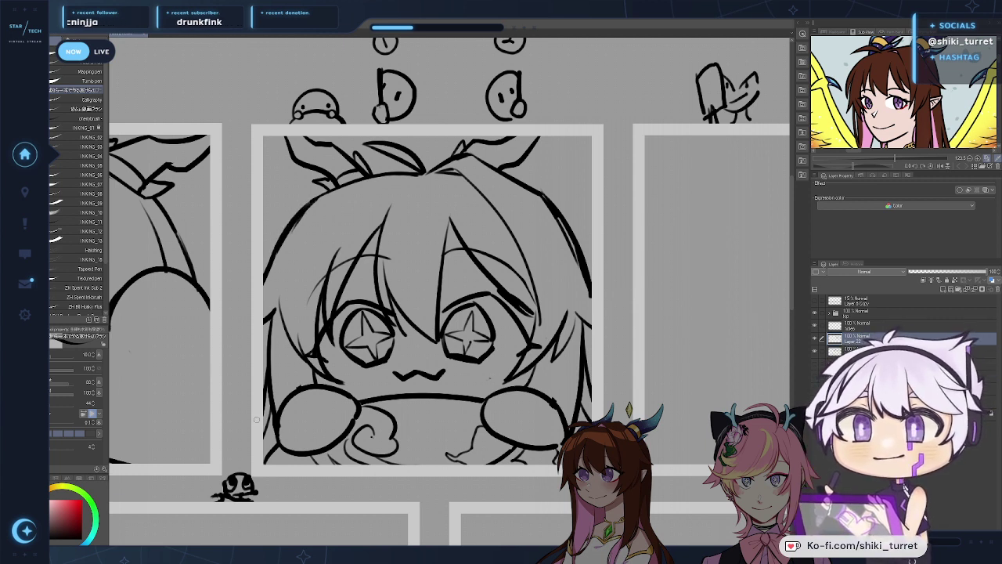
key("e")
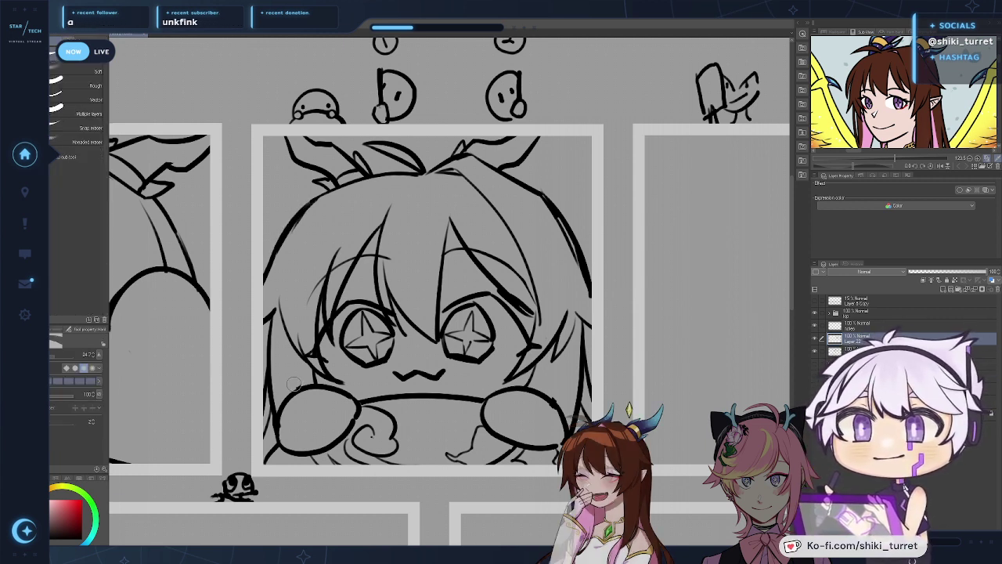
key("p")
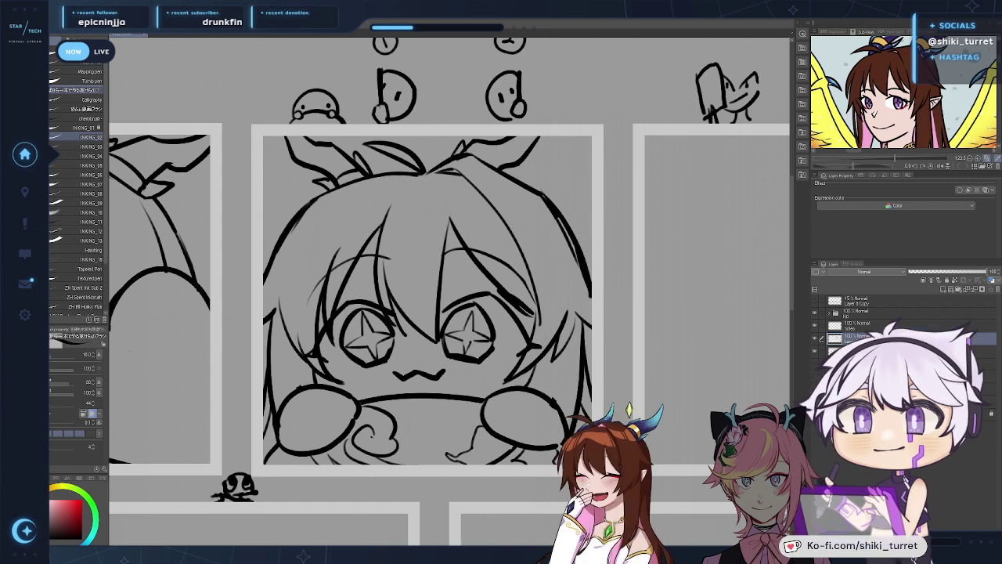
Step: Toggle the sketch layers to find the one holding the notes, and erase the 1 and 2 labels and second face doodle above the middle panel
left_click_drag(737, 400, 711, 398)
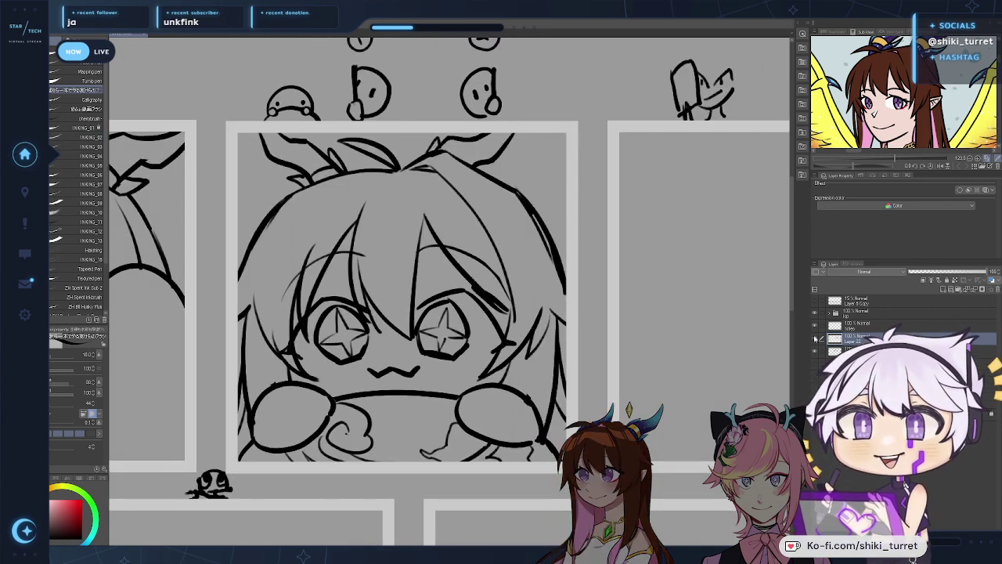
left_click(814, 339)
left_click(814, 352)
key("e")
mouse_move(270, 117)
left_mouse_down()
mouse_move(280, 88)
mouse_move(298, 109)
mouse_move(305, 88)
left_mouse_up()
key("ctrl+space")
left_click_drag(377, 164, 388, 226)
left_click(815, 352)
left_click(815, 352)
left_click(815, 352)
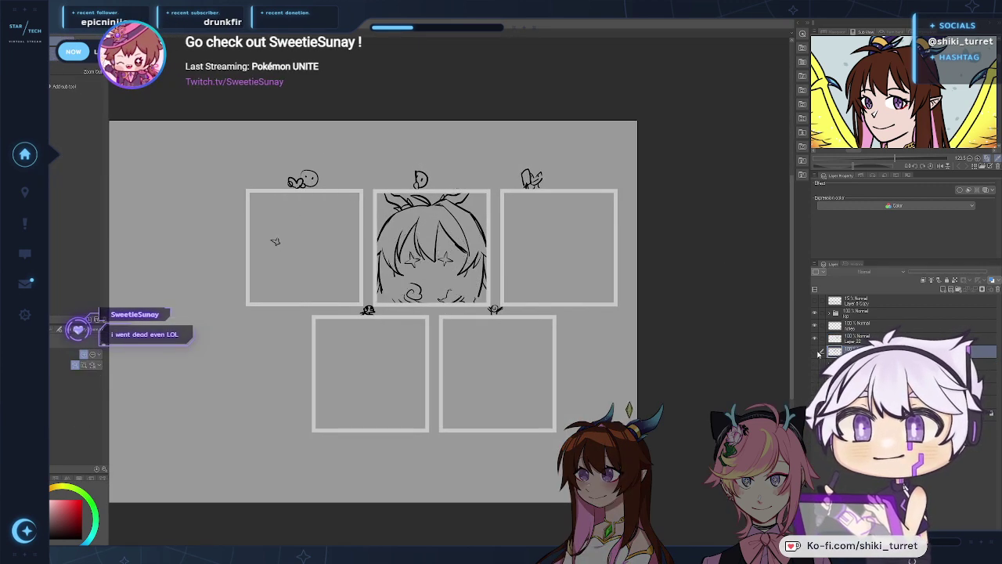
left_click(815, 352)
key("e")
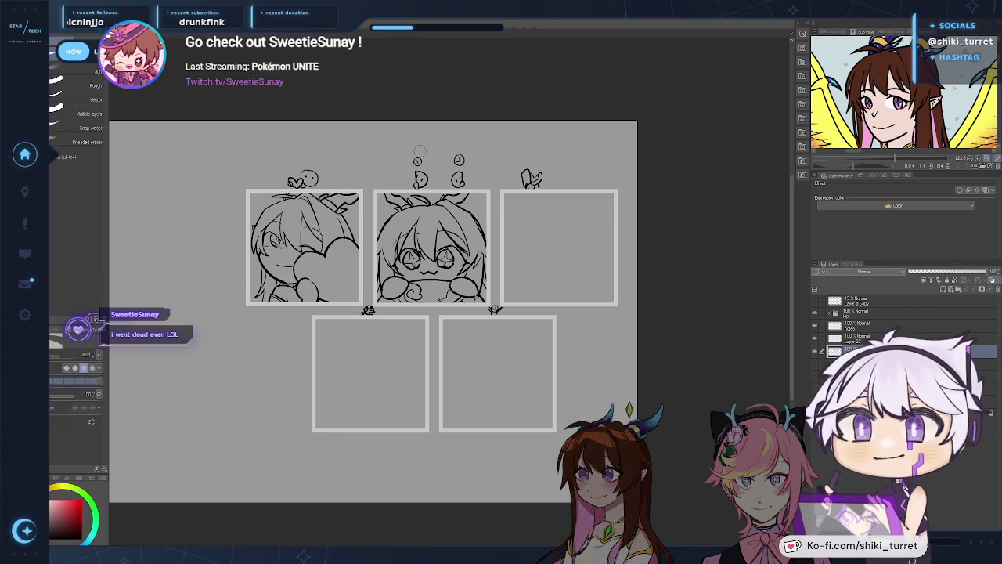
left_click_drag(426, 161, 459, 180)
scroll(466, 160, "up", 5)
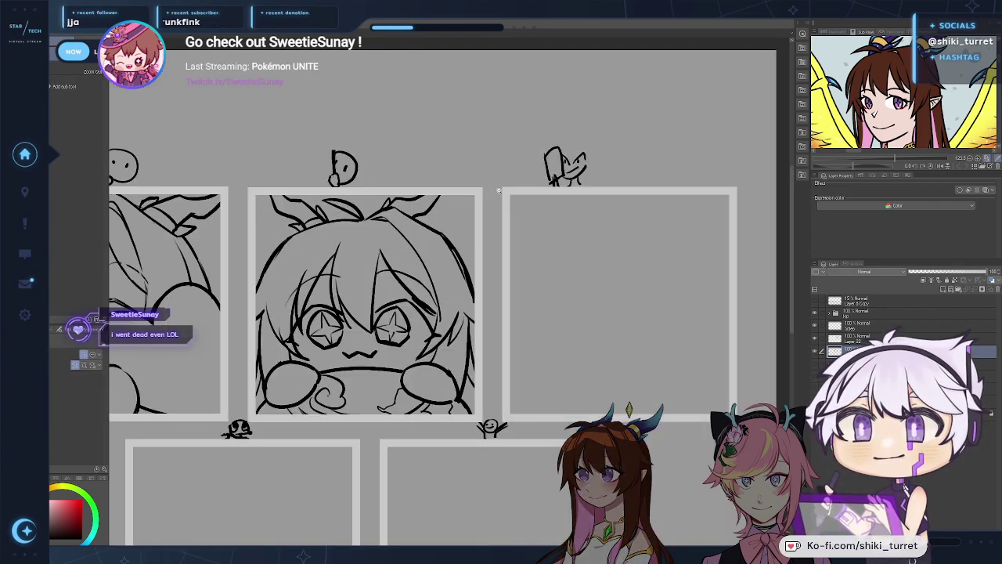
Step: Bring the green reverse-card reference image from its own document into the emote sheet as a pasted layer
key("p")
left_click_drag(520, 375, 516, 371)
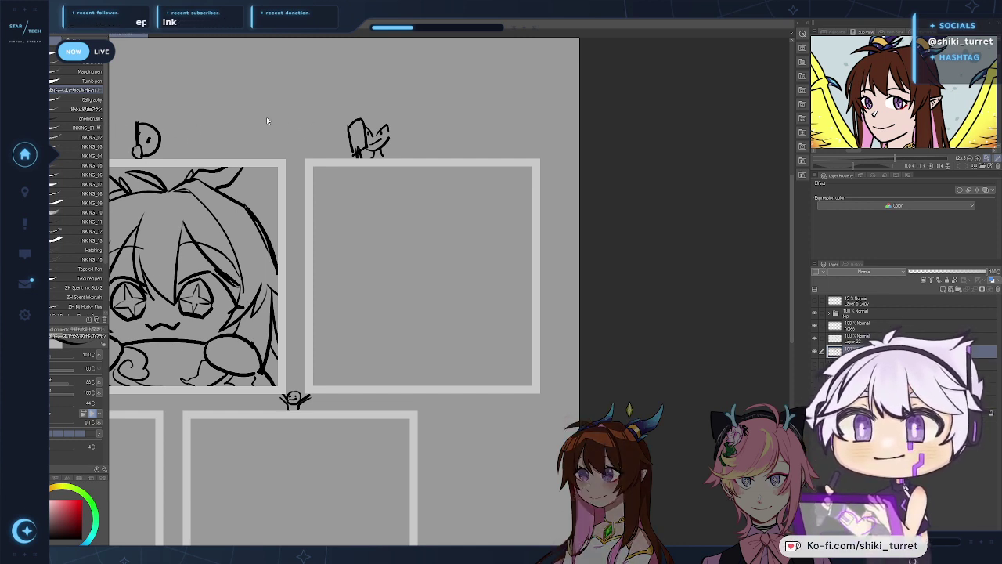
key("ctrl+Tab")
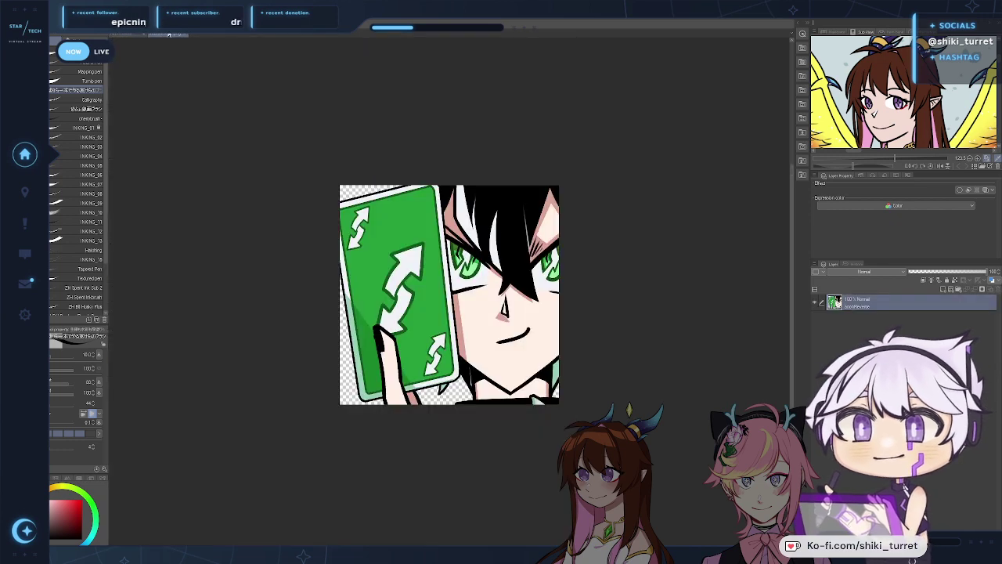
left_click(185, 34)
key("ctrl+v")
Step: Move the pasted reverse-card image so it fits inside the third panel, and lower its layer opacity to a faint tracing guide
key("k")
left_click_drag(129, 316, 454, 246)
key("Right")
key("Right")
key("Right")
key("Right")
key("Right")
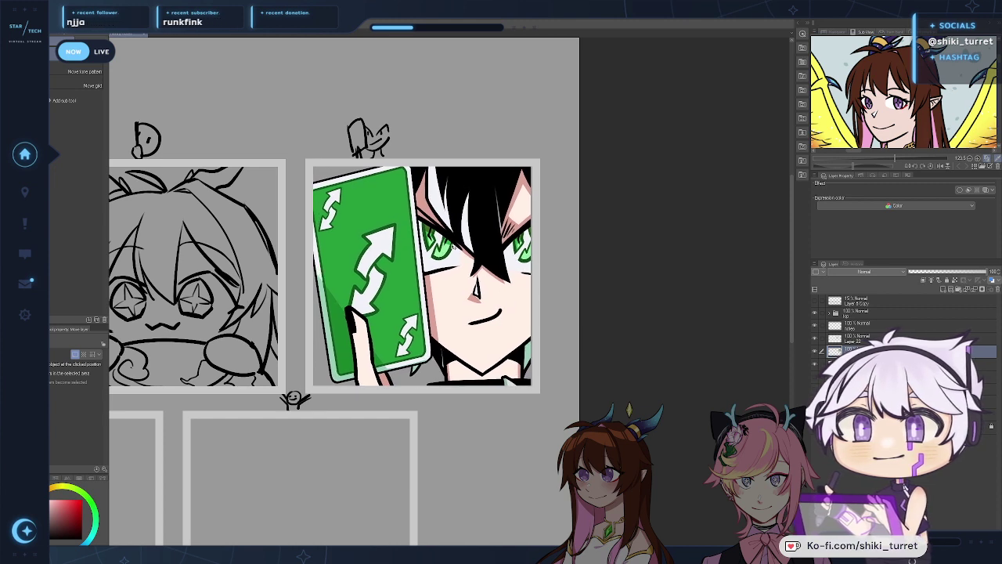
key("Right")
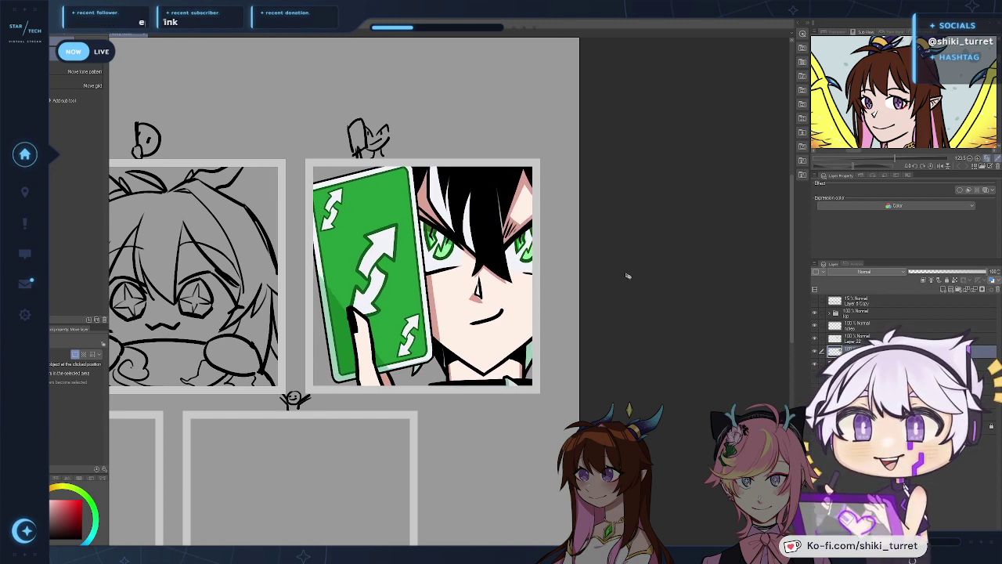
left_click_drag(935, 280, 921, 279)
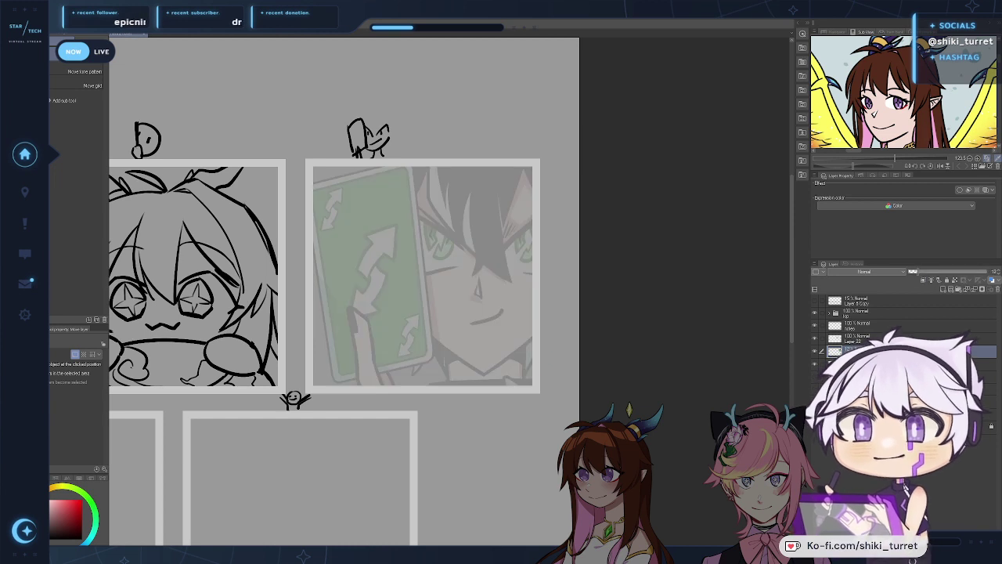
Step: On a separate full-opacity layer, sketch the thin pointed hair strand at the left of the bangs over the faint reverse-card guide
left_click(885, 352)
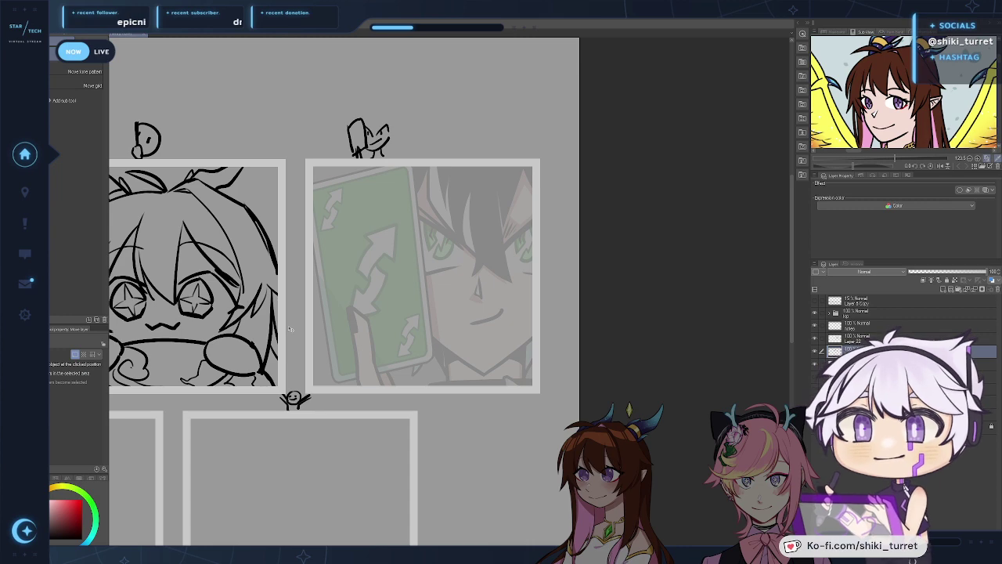
key("p")
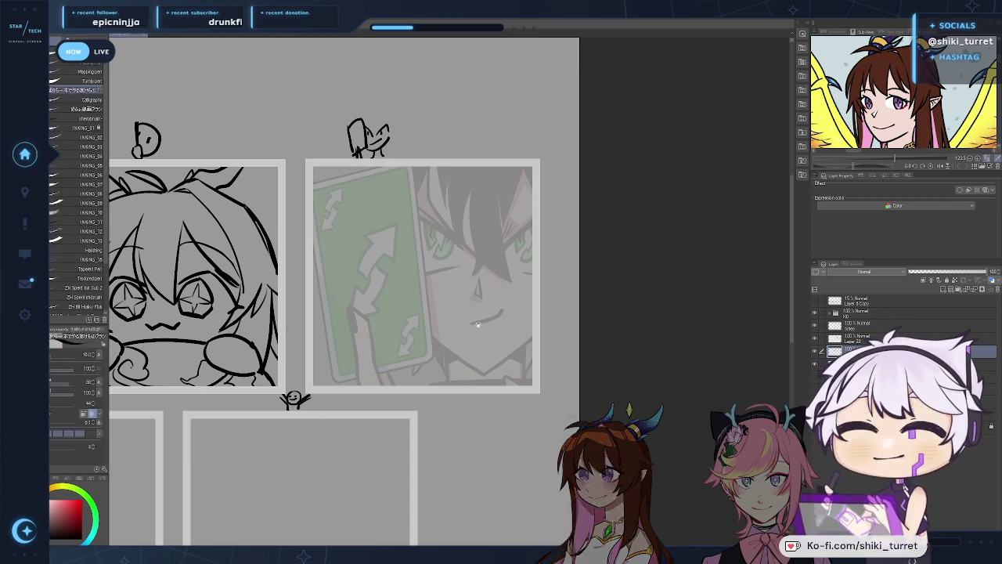
left_click(467, 314, "ctrl")
mouse_move(490, 325)
left_mouse_down()
mouse_move(467, 315)
mouse_move(472, 355)
mouse_move(398, 336)
left_mouse_up()
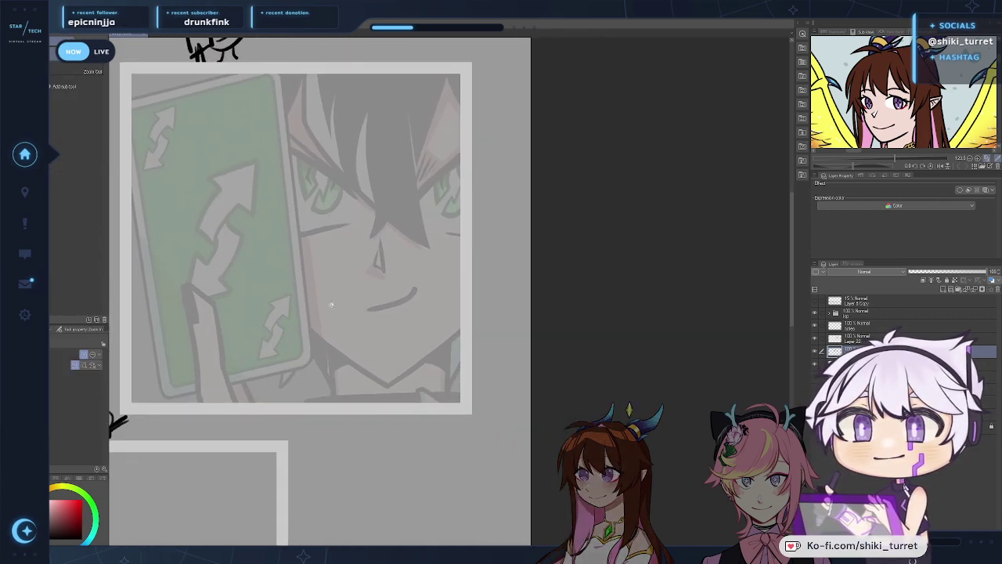
left_click_drag(331, 304, 376, 359)
key("ctrl+z")
mouse_move(369, 132)
left_mouse_down()
mouse_move(381, 214)
mouse_move(403, 270)
left_mouse_up()
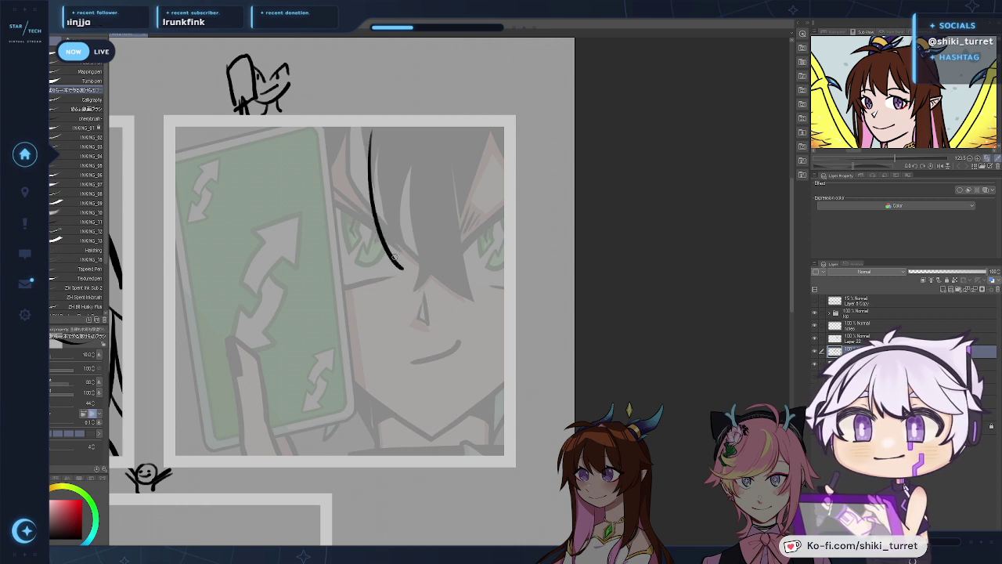
key("ctrl+z")
left_click_drag(358, 125, 399, 266)
key("ctrl+z")
left_click_drag(360, 126, 406, 269)
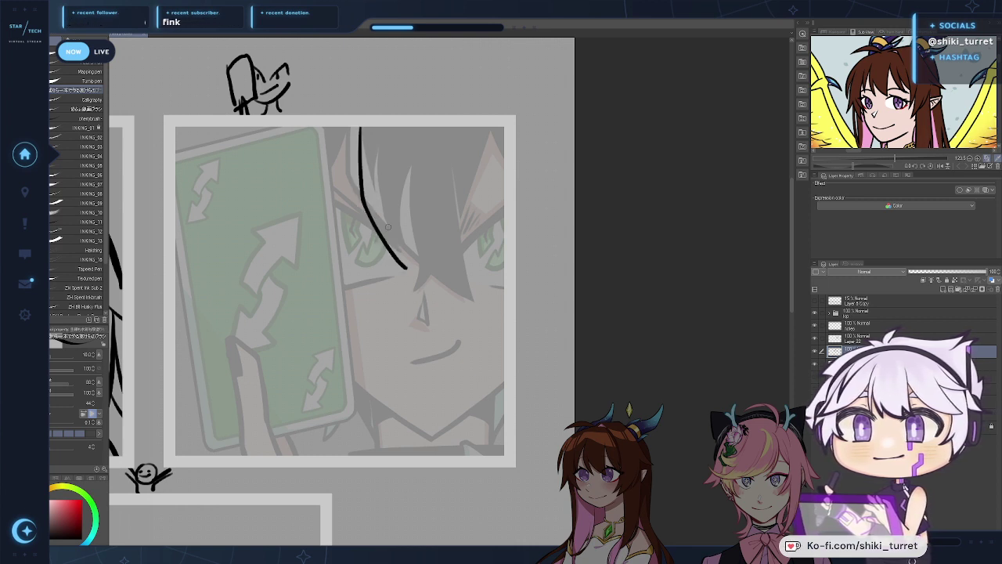
left_click_drag(373, 173, 405, 267)
key("ctrl+z")
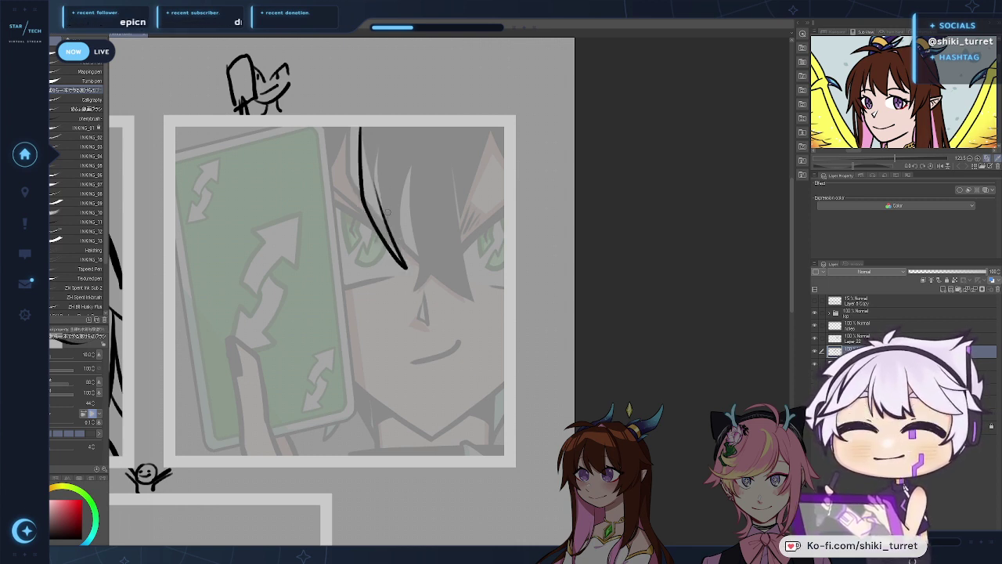
Step: Sketch the lower and right edges of the large pointed central bang in the third panel, tracing the guide
mouse_move(376, 192)
left_mouse_down()
mouse_move(423, 253)
mouse_move(486, 294)
left_mouse_up()
key("ctrl+z")
left_click_drag(443, 127, 488, 296)
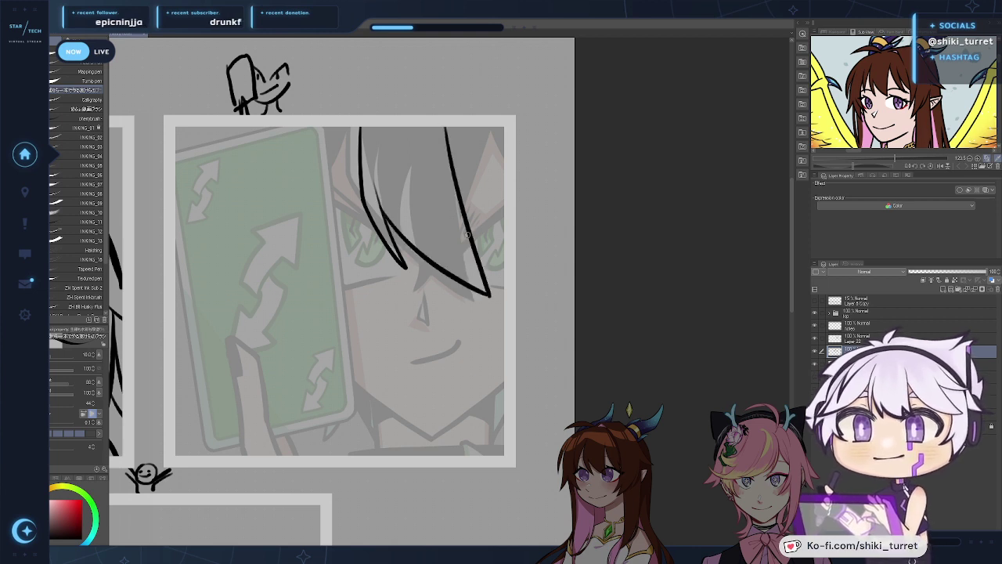
key("ctrl+z")
left_click_drag(443, 112, 487, 294)
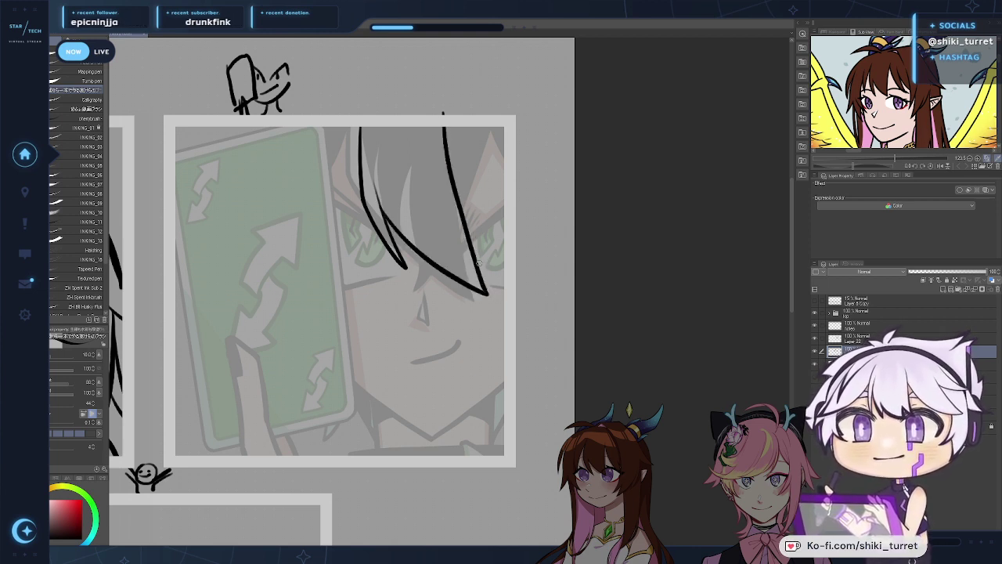
left_click_drag(465, 126, 479, 245)
key("ctrl+z")
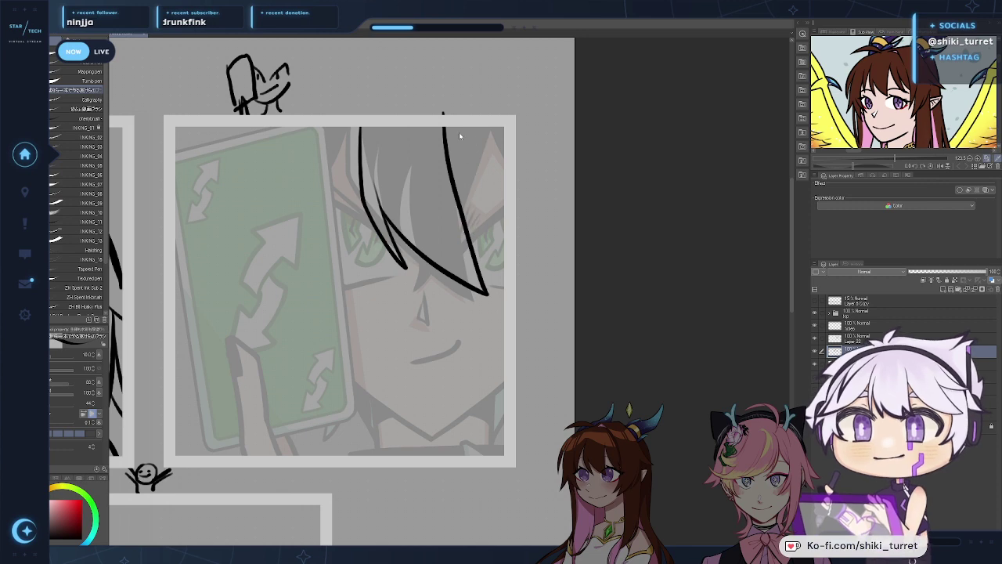
key("ctrl+z")
mouse_move(443, 93)
left_mouse_down()
mouse_move(484, 288)
mouse_move(451, 123)
mouse_move(486, 294)
left_mouse_up()
key("ctrl+z")
Step: Redraw the right edge of the central bang so it runs from the panel's top border down to the bang's tip
scroll(492, 261, "down", 1)
left_click_drag(525, 219, 495, 290)
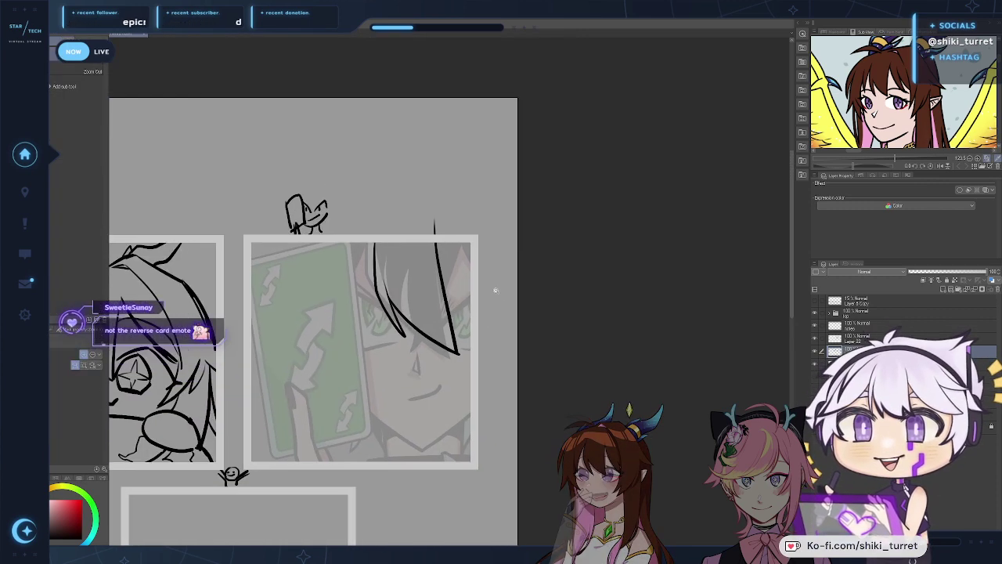
key("ctrl+z")
left_click_drag(435, 238, 460, 354)
key("ctrl+z")
key("ctrl+z")
key("ctrl+z")
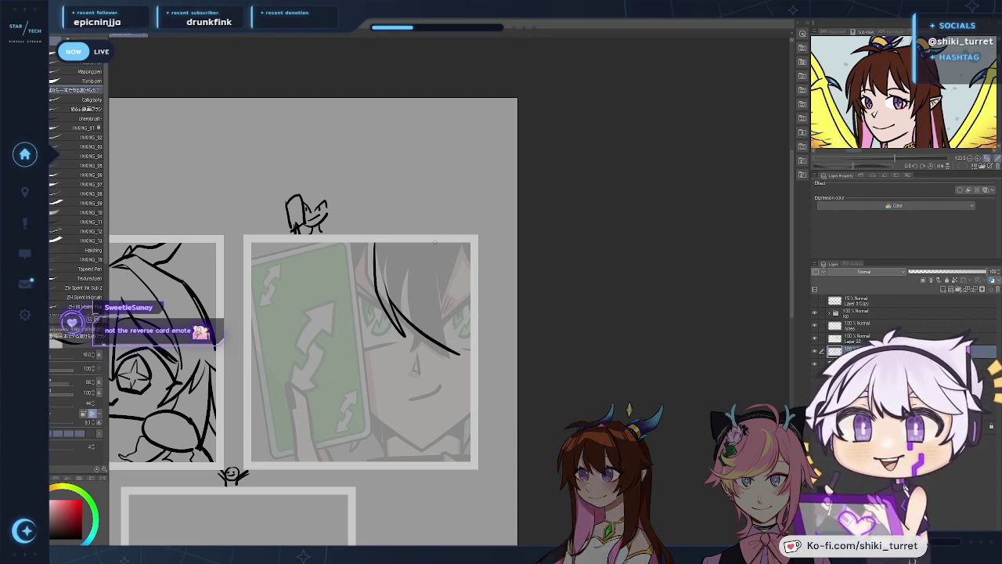
key("ctrl+z")
left_click_drag(437, 235, 461, 361)
key("ctrl+z")
key("ctrl+z")
key("ctrl+z")
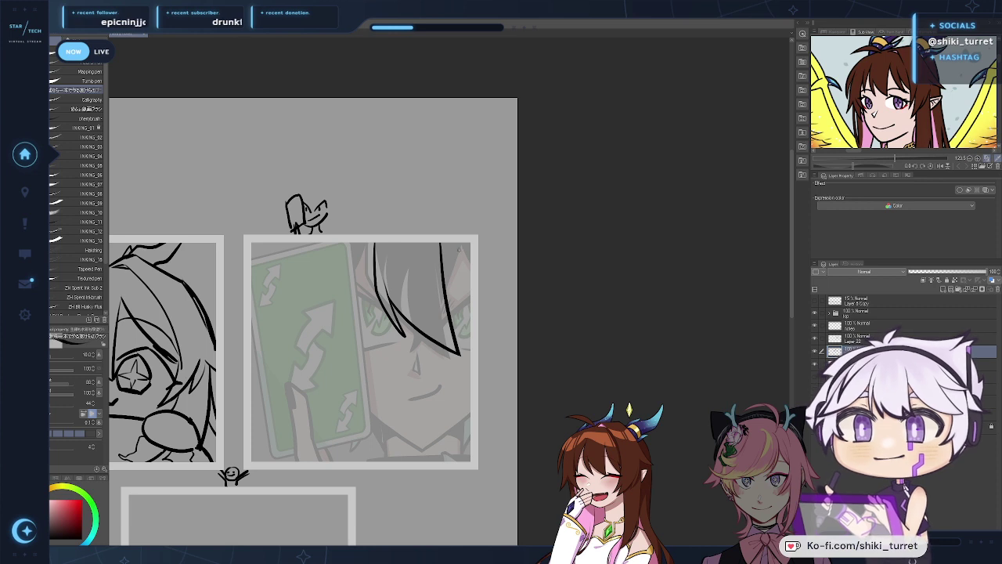
Step: Add a narrow hair strand beside the central bang and an outward-sweeping hair line on each side of the head
left_click_drag(458, 238, 448, 310)
key("ctrl+z")
key("ctrl+z")
key("ctrl+z")
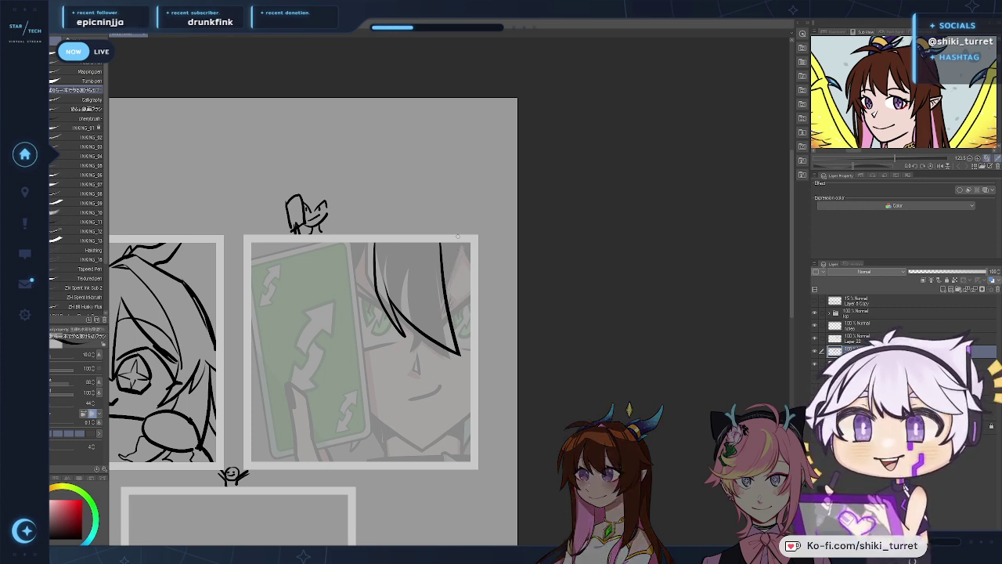
left_click_drag(458, 240, 448, 312)
key("ctrl+z")
left_click_drag(454, 243, 448, 300)
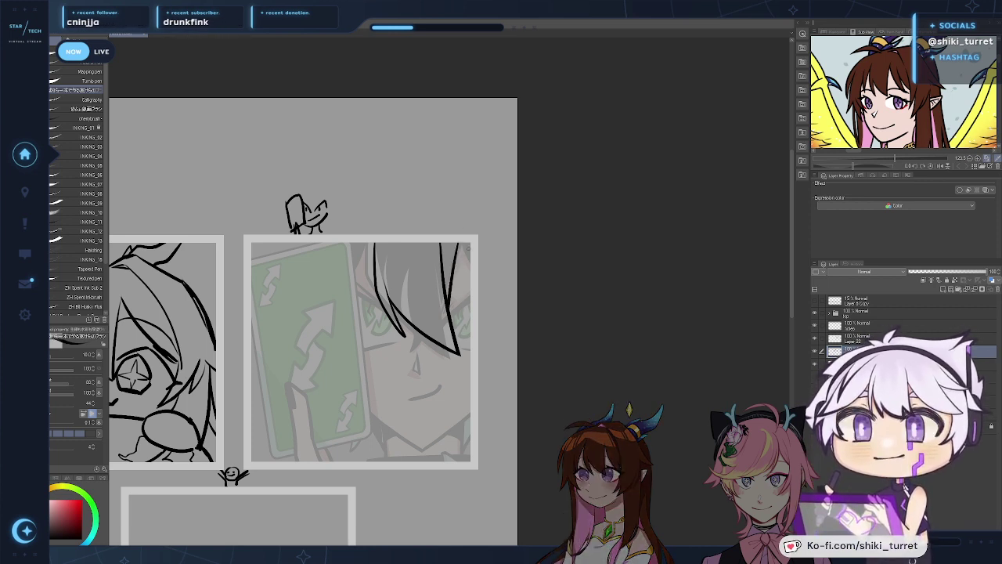
left_click_drag(460, 235, 487, 287)
left_click_drag(373, 238, 340, 292)
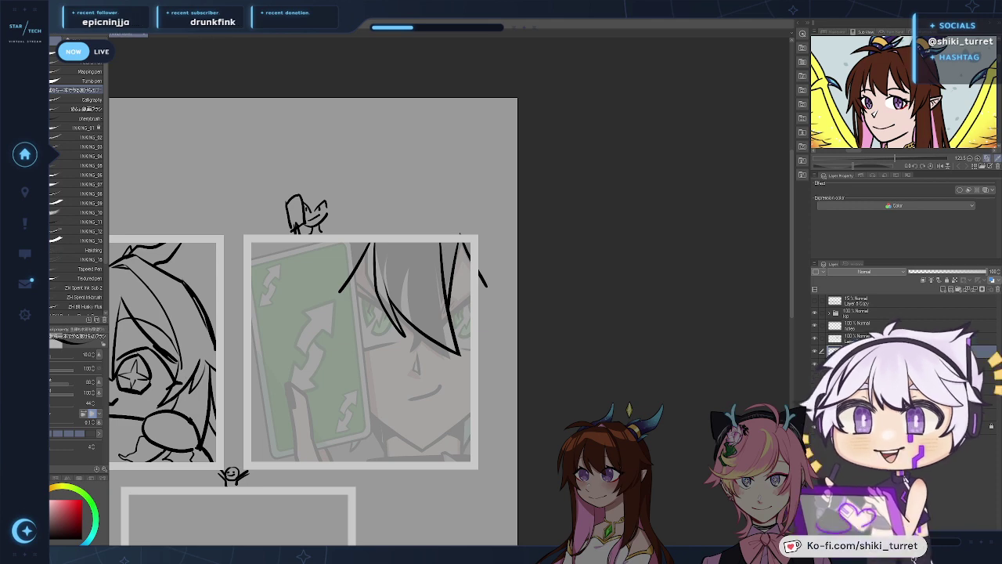
Step: Paste the golden Winged Dragon of Ra card image into the emote sheet and move it over the third panel
left_click_drag(149, 405, 236, 390)
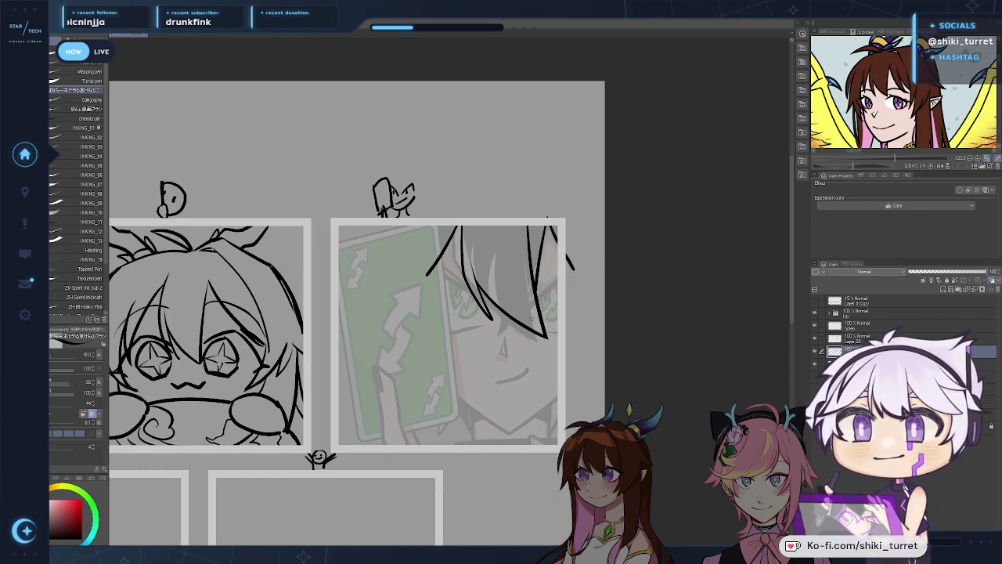
key("ctrl+v")
left_click_drag(383, 377, 661, 307)
key("ctrl+t")
left_click_drag(535, 184, 363, 430)
left_click_drag(365, 431, 357, 444)
left_click_drag(321, 505, 413, 310)
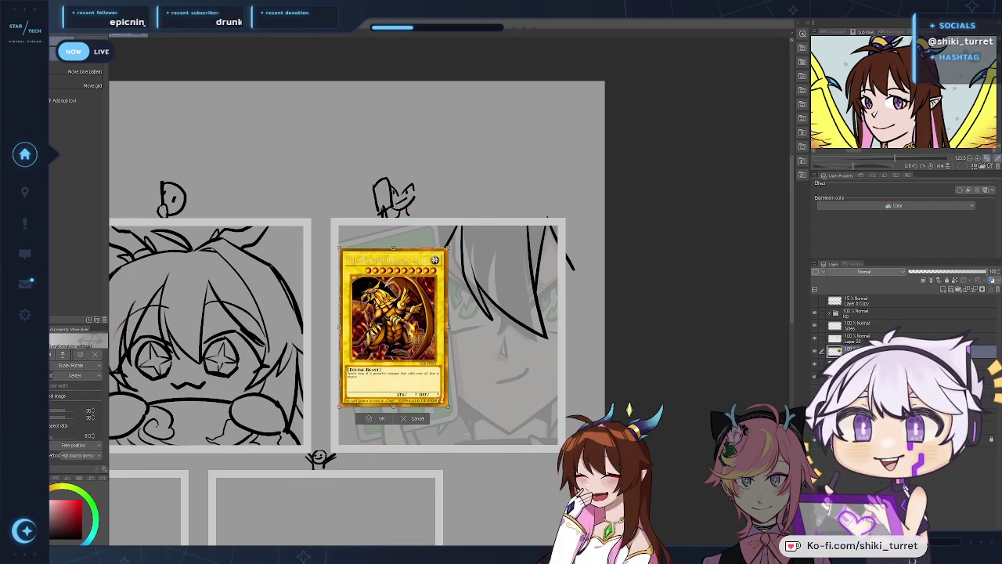
left_click_drag(418, 387, 417, 387)
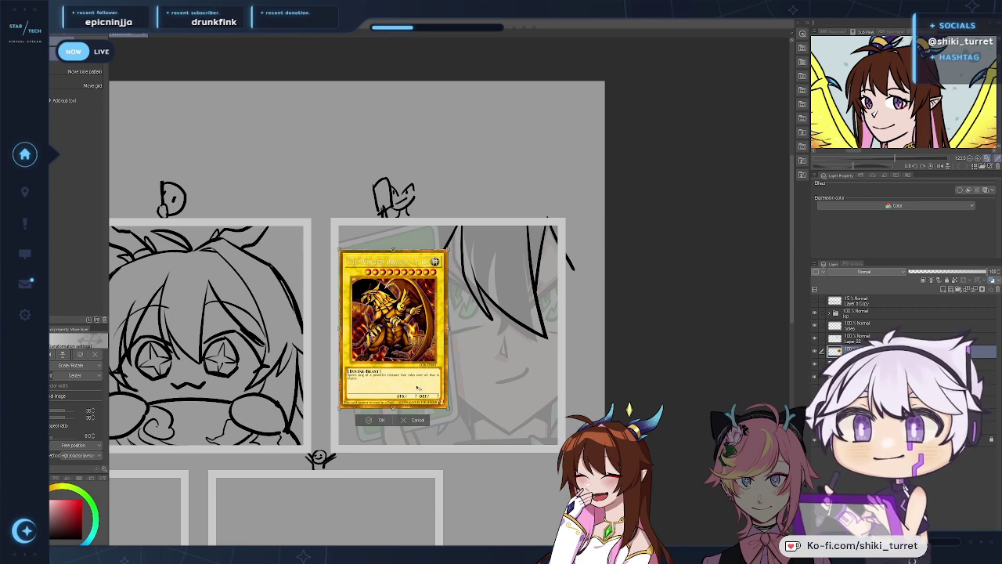
left_click(413, 421)
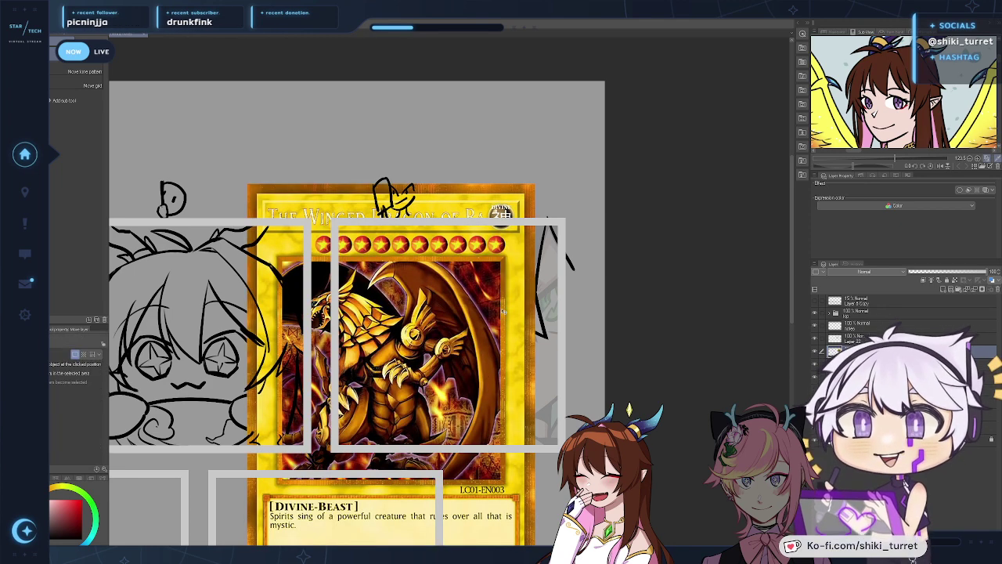
Step: Scale the dragon card down to about half the third panel's width and place it over the reverse card along the panel's left edge
key("ctrl+t")
left_click_drag(535, 185, 367, 429)
mouse_move(336, 505)
left_mouse_down()
mouse_move(428, 312)
mouse_move(425, 323)
left_mouse_up()
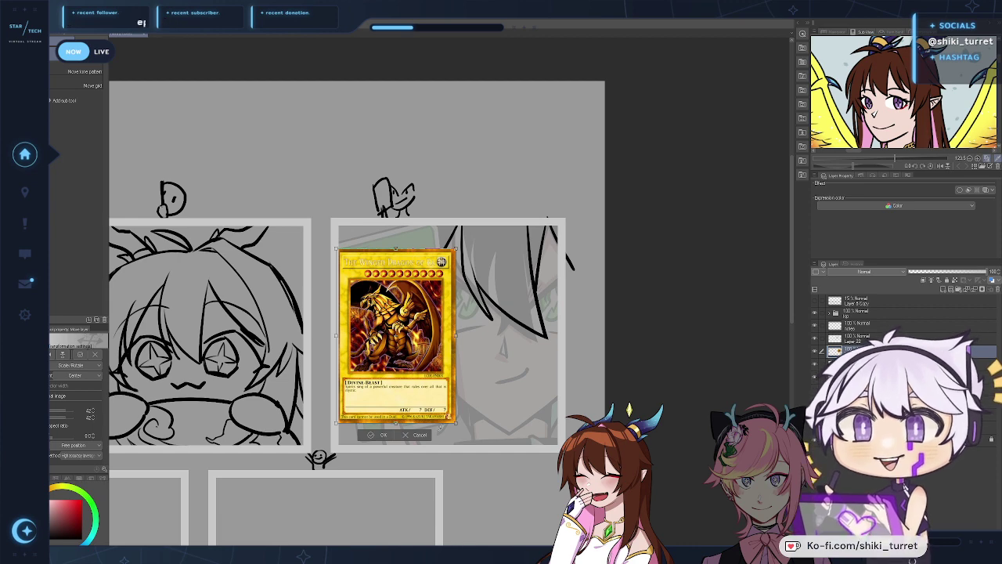
left_click_drag(420, 394, 423, 396)
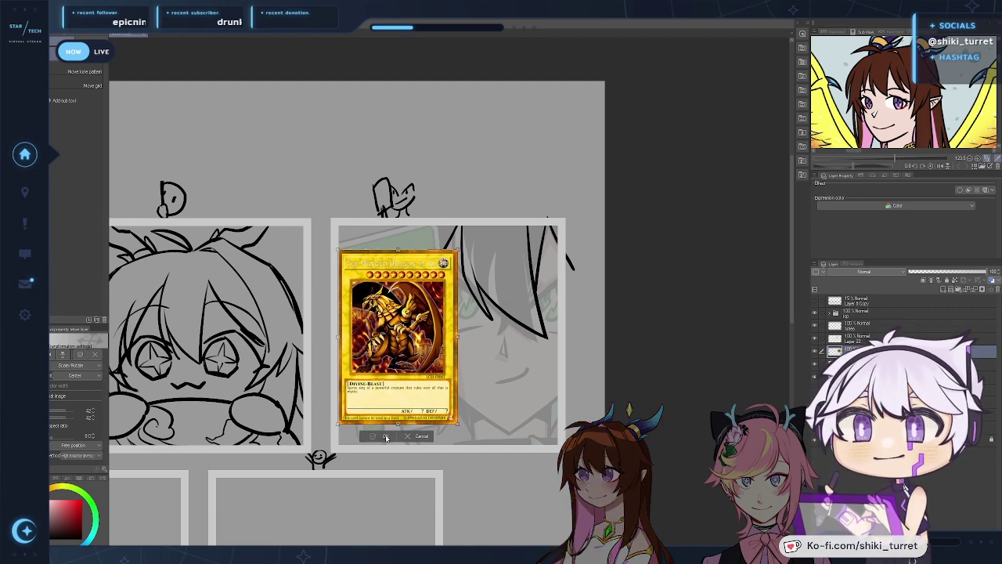
key("Return")
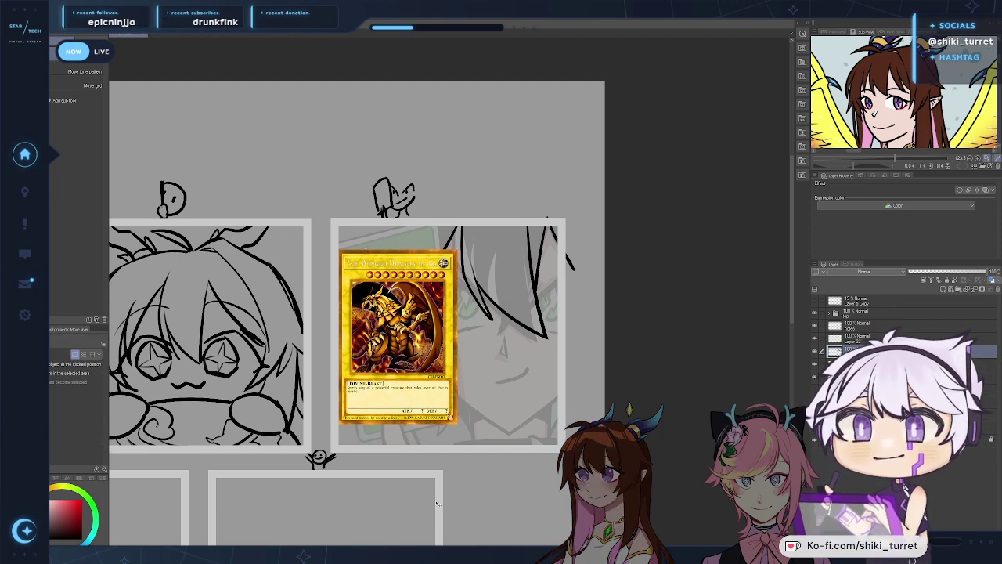
left_click_drag(424, 457, 396, 464)
left_click_drag(416, 424, 378, 430)
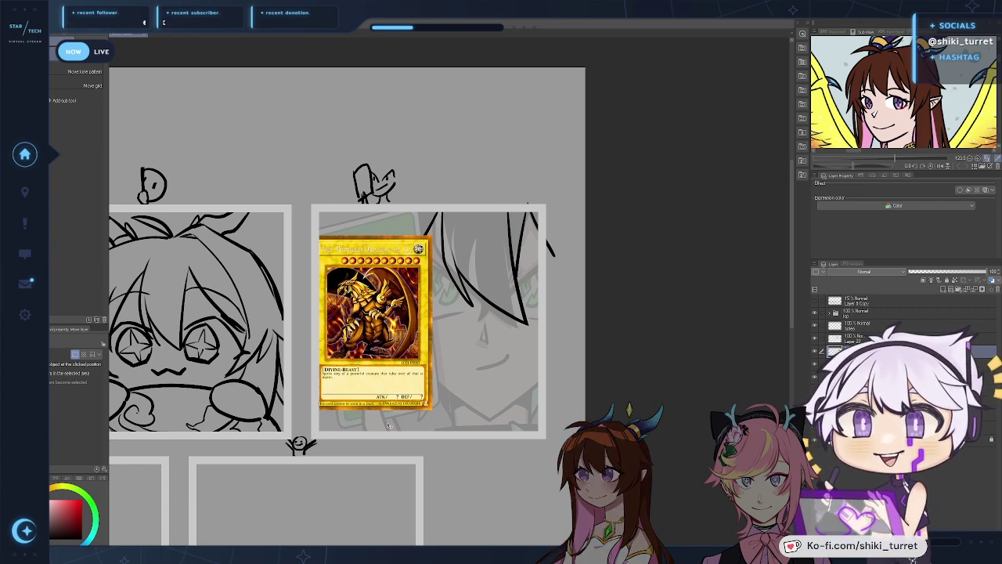
Step: Erase the hair line ends that stick out past the third panel's frame on their sketch layer
key("e")
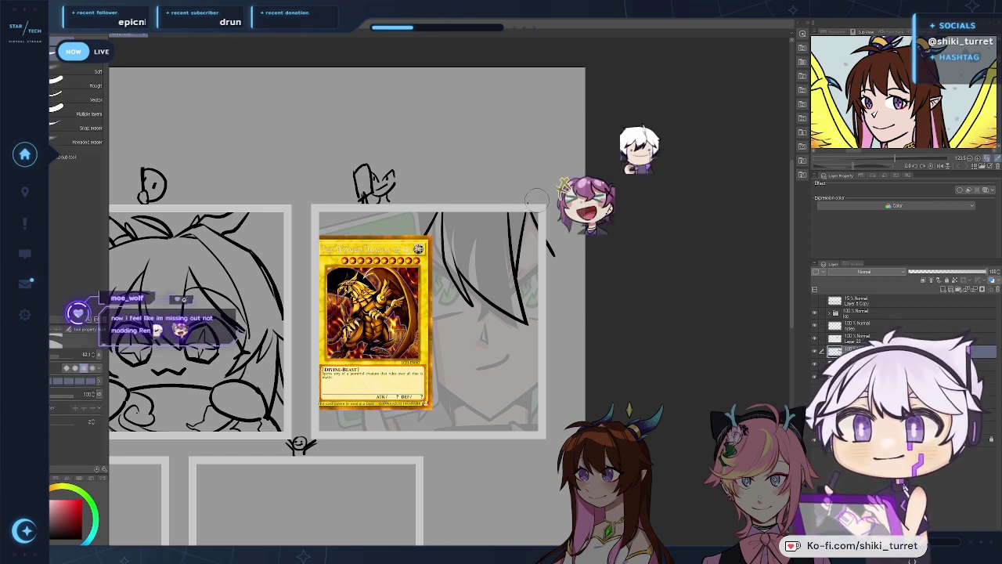
left_click(854, 364)
mouse_move(514, 196)
left_mouse_down()
mouse_move(541, 197)
mouse_move(555, 254)
left_mouse_up()
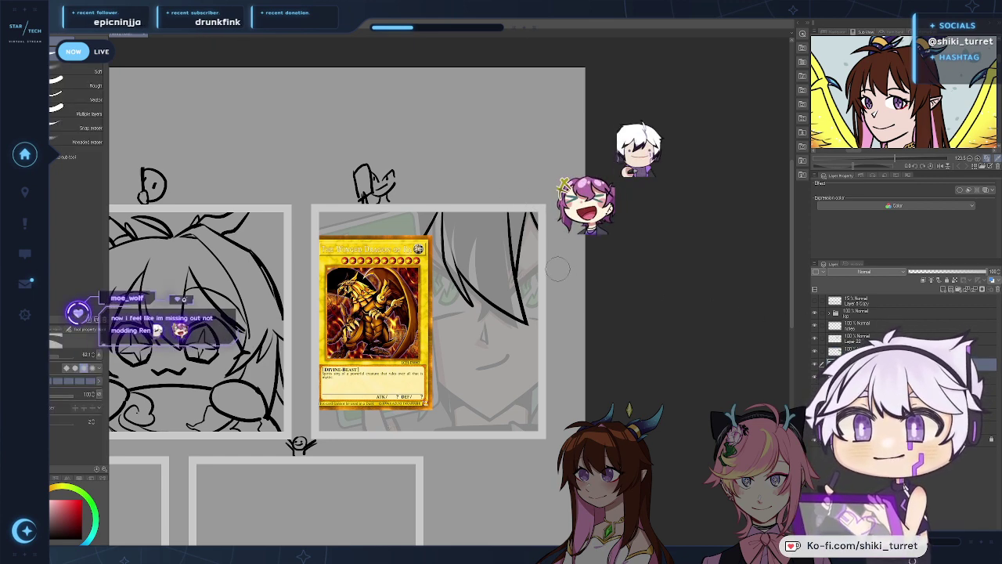
Step: Hide and reshow the active sketch layer to check which parts of the panel drawings it holds
key("p")
mouse_move(234, 471)
left_mouse_down()
mouse_move(375, 412)
mouse_move(489, 342)
left_mouse_up()
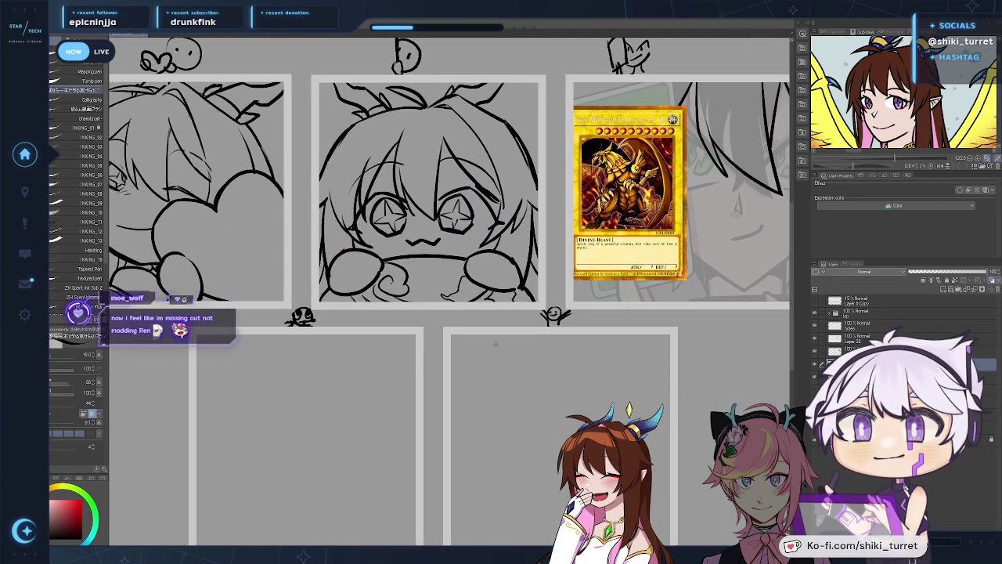
left_click_drag(351, 416, 353, 410)
left_click(815, 365)
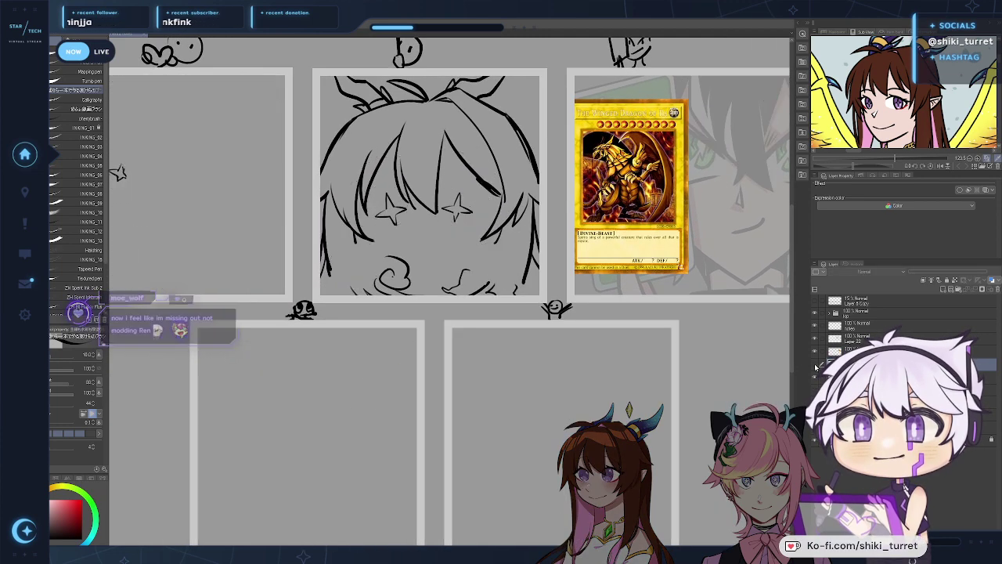
left_click(814, 364)
left_click_drag(425, 380, 469, 377)
scroll(382, 430, "down", 4)
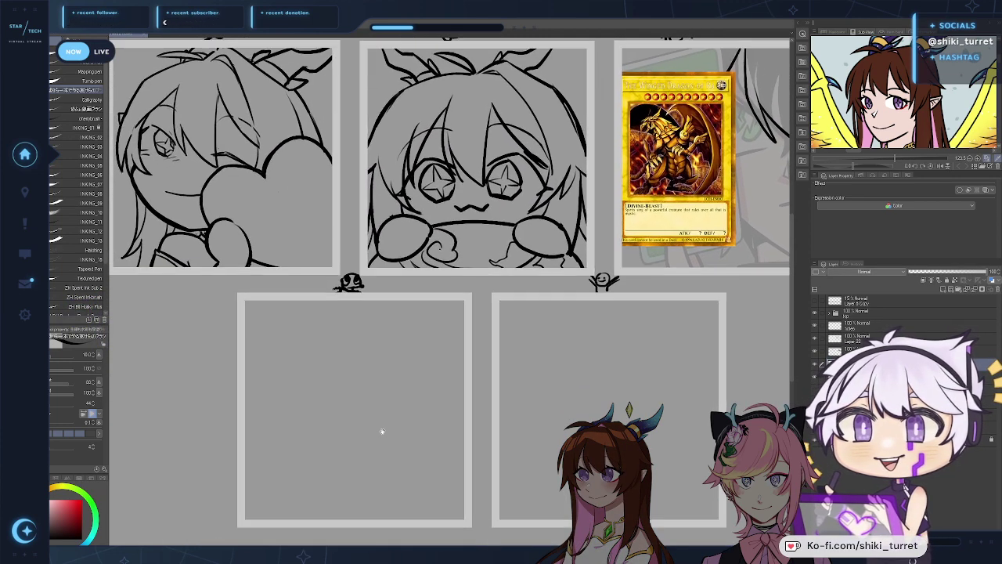
key("slash")
mouse_move(384, 429)
left_mouse_down()
mouse_move(390, 418)
mouse_move(402, 430)
mouse_move(402, 463)
left_mouse_up()
left_click(384, 424)
left_click(401, 431, "alt")
key("p")
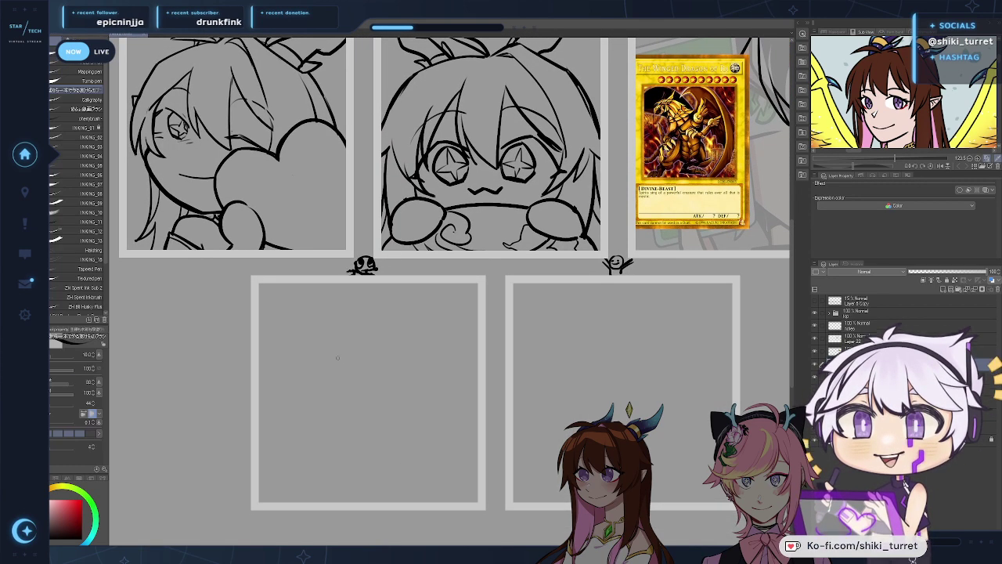
mouse_move(303, 320)
left_mouse_down()
mouse_move(418, 409)
mouse_move(323, 293)
mouse_move(431, 321)
mouse_move(306, 332)
mouse_move(399, 315)
mouse_move(303, 358)
mouse_move(312, 342)
mouse_move(450, 396)
mouse_move(322, 322)
mouse_move(429, 313)
mouse_move(328, 418)
mouse_move(358, 307)
mouse_move(444, 422)
left_mouse_up()
key("ctrl+z")
key("ctrl+z")
key("ctrl+z")
key("ctrl+z")
key("ctrl+z")
key("ctrl+z")
key("ctrl+z")
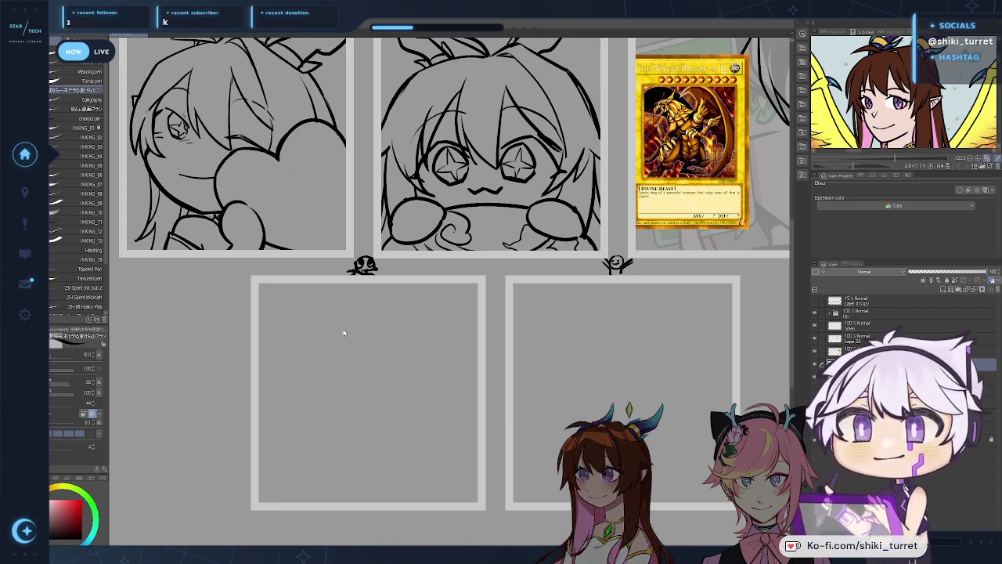
Step: Sketch a large round head arc across the top and down the right side of the first lower-row panel
left_click_drag(336, 291, 409, 430)
key("ctrl+z")
mouse_move(307, 318)
left_mouse_down()
mouse_move(470, 380)
mouse_move(365, 286)
mouse_move(450, 435)
mouse_move(446, 462)
left_mouse_up()
key("ctrl+z")
key("ctrl+z")
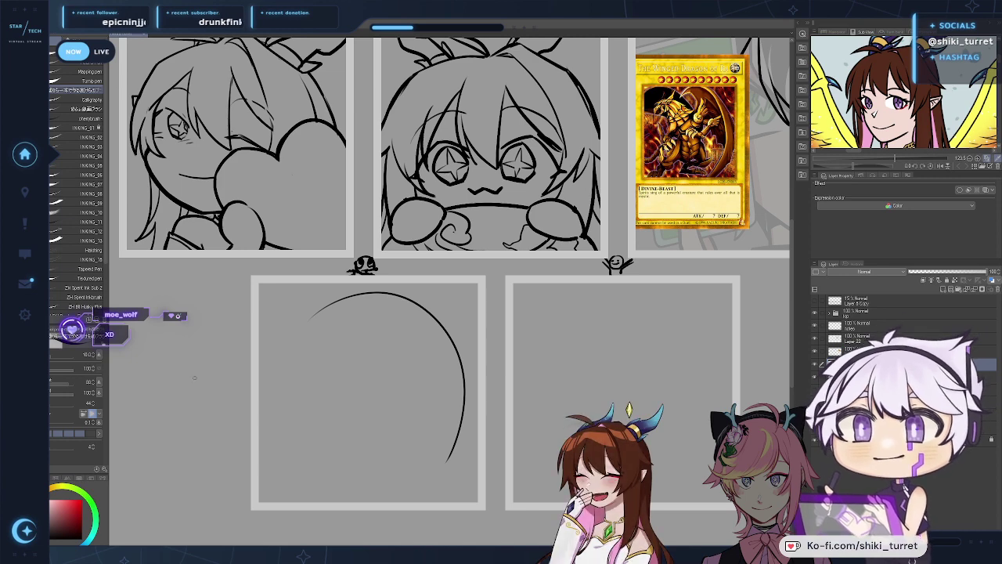
Step: Sketch the head circle's left side in the first lower-row panel, curving from the top arc down toward the chin
left_click_drag(485, 331, 484, 310)
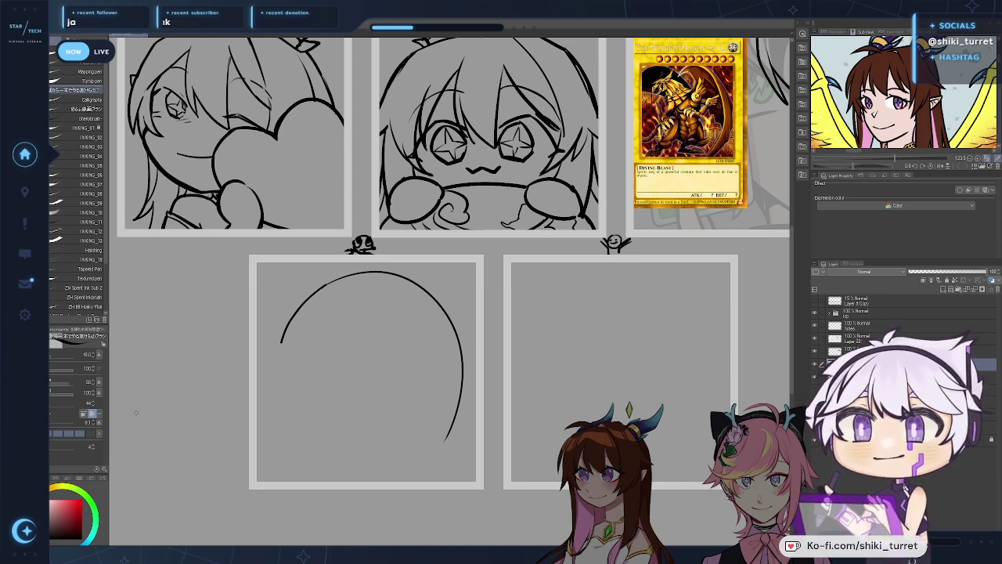
left_click_drag(351, 307, 274, 329)
key("ctrl+z")
key("ctrl+z")
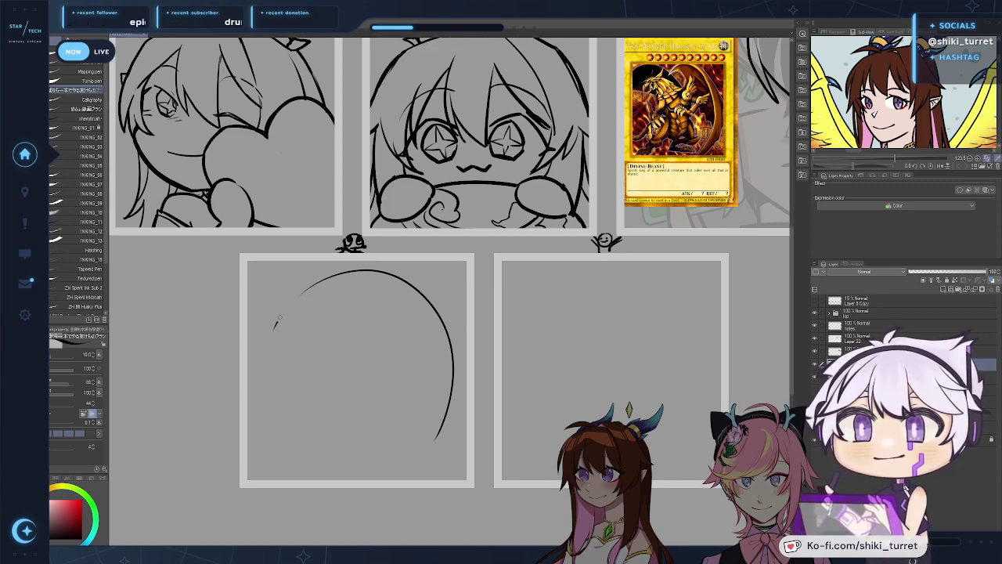
mouse_move(324, 277)
left_mouse_down()
mouse_move(272, 333)
mouse_move(283, 391)
left_mouse_up()
key("ctrl+z")
left_click_drag(272, 337, 280, 395)
key("ctrl+z")
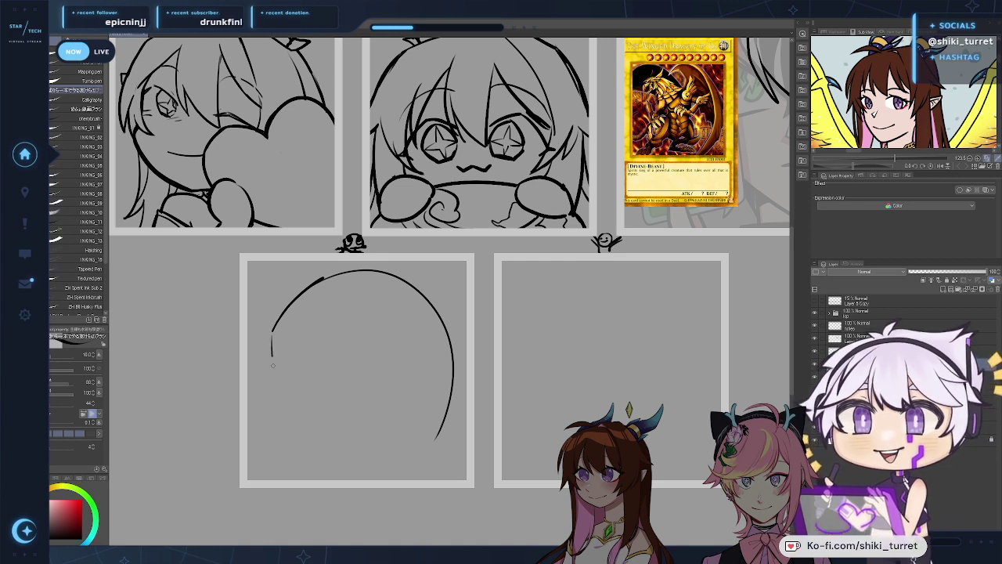
left_click_drag(272, 334, 281, 398)
key("ctrl+z")
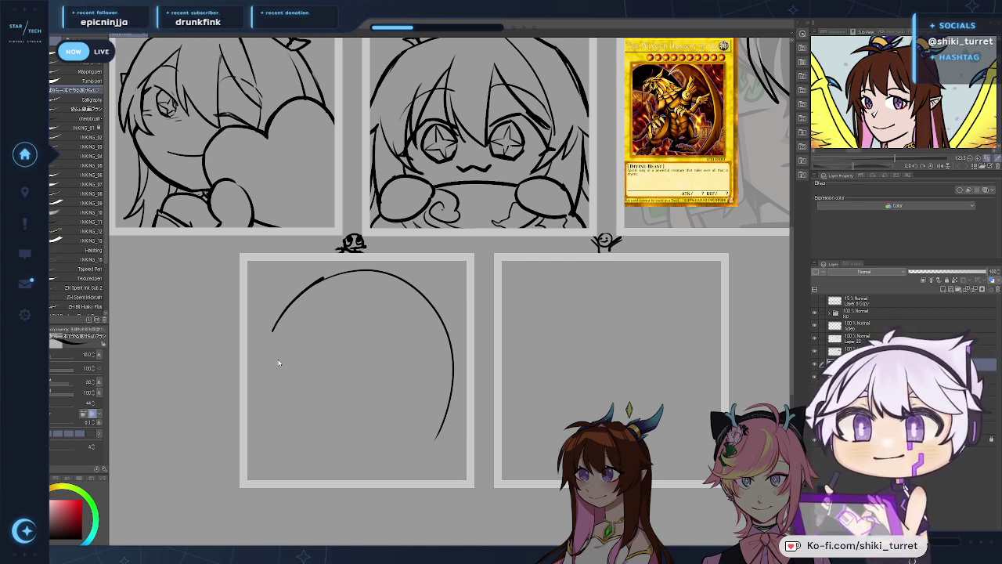
left_click_drag(271, 335, 280, 430)
key("ctrl+z")
key("ctrl+z")
key("ctrl+z")
key("ctrl+z")
mouse_move(304, 294)
left_mouse_down()
mouse_move(265, 377)
mouse_move(272, 395)
mouse_move(289, 432)
mouse_move(377, 458)
left_mouse_up()
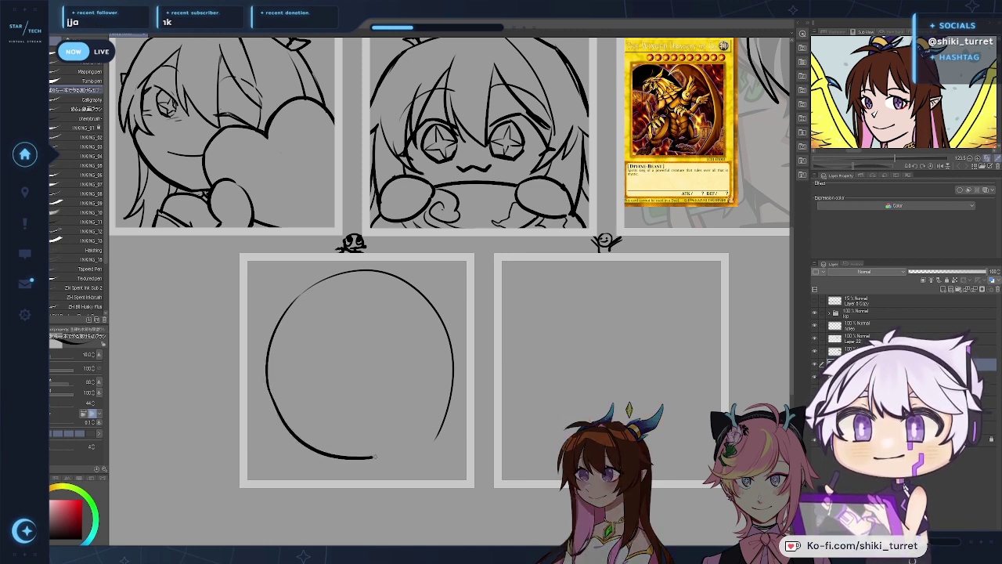
Step: Close the head circle along the chin with a smooth curve that joins the arc on the right side
key("ctrl+z")
left_click_drag(269, 393, 379, 459)
key("ctrl+z")
mouse_move(269, 388)
left_mouse_down()
mouse_move(349, 457)
mouse_move(410, 439)
left_mouse_up()
key("ctrl+z")
key("ctrl+z")
left_click_drag(316, 451, 429, 437)
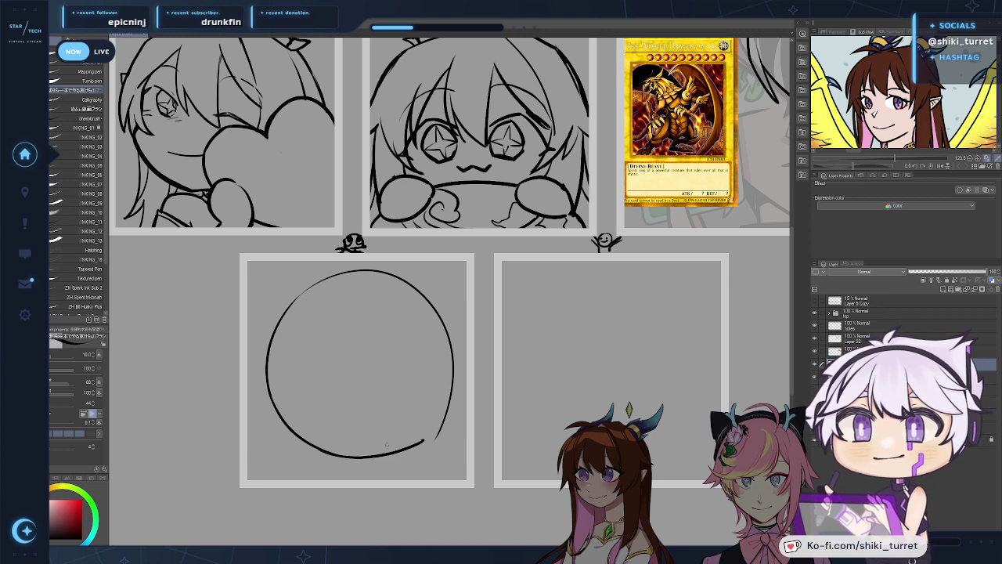
key("ctrl+z")
key("ctrl+z")
left_click_drag(332, 453, 437, 431)
key("ctrl+z")
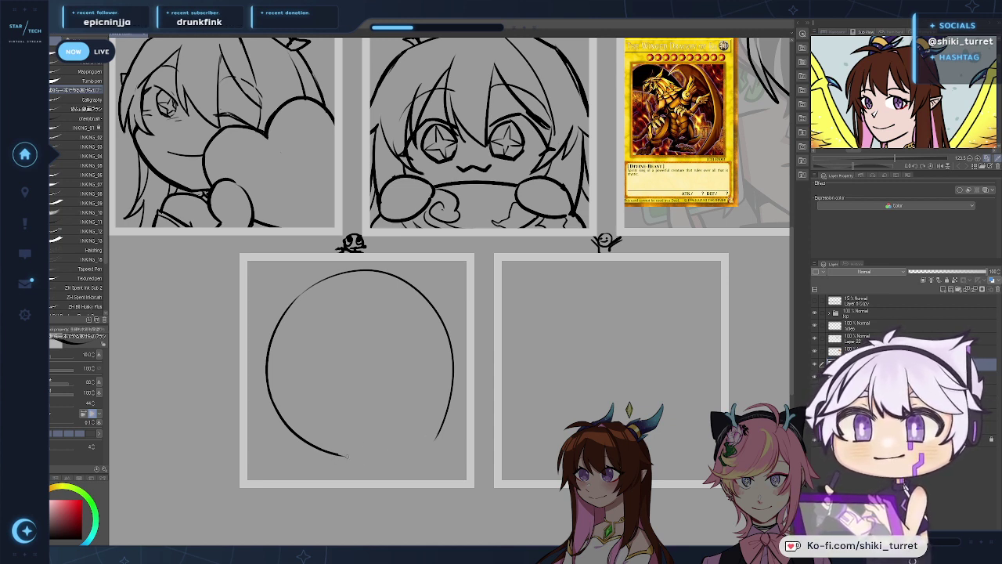
left_click_drag(338, 456, 439, 429)
key("ctrl+z")
Step: Sketch the narrower left eye as a tall oval with an inner iris curve against the head's left edge
mouse_move(271, 374)
left_mouse_down()
mouse_move(285, 341)
mouse_move(336, 363)
left_mouse_up()
key("ctrl+z")
mouse_move(270, 380)
left_mouse_down()
mouse_move(302, 337)
mouse_move(324, 386)
left_mouse_up()
key("ctrl+z")
key("ctrl+z")
key("ctrl+z")
key("ctrl+z")
mouse_move(298, 339)
left_mouse_down()
mouse_move(322, 391)
mouse_move(275, 413)
left_mouse_up()
key("ctrl+z")
key("ctrl+z")
mouse_move(323, 390)
left_mouse_down()
mouse_move(271, 410)
mouse_move(272, 401)
left_mouse_up()
key("ctrl+z")
mouse_move(294, 340)
left_mouse_down()
mouse_move(319, 391)
mouse_move(280, 380)
mouse_move(321, 395)
left_mouse_up()
key("ctrl+z")
key("ctrl+z")
key("ctrl+z")
Step: Sketch the larger right eye as a wide rounded outline with an arched top and a curved lower edge
mouse_move(280, 347)
left_mouse_down()
mouse_move(317, 391)
mouse_move(366, 357)
mouse_move(357, 383)
mouse_move(411, 348)
left_mouse_up()
key("ctrl+z")
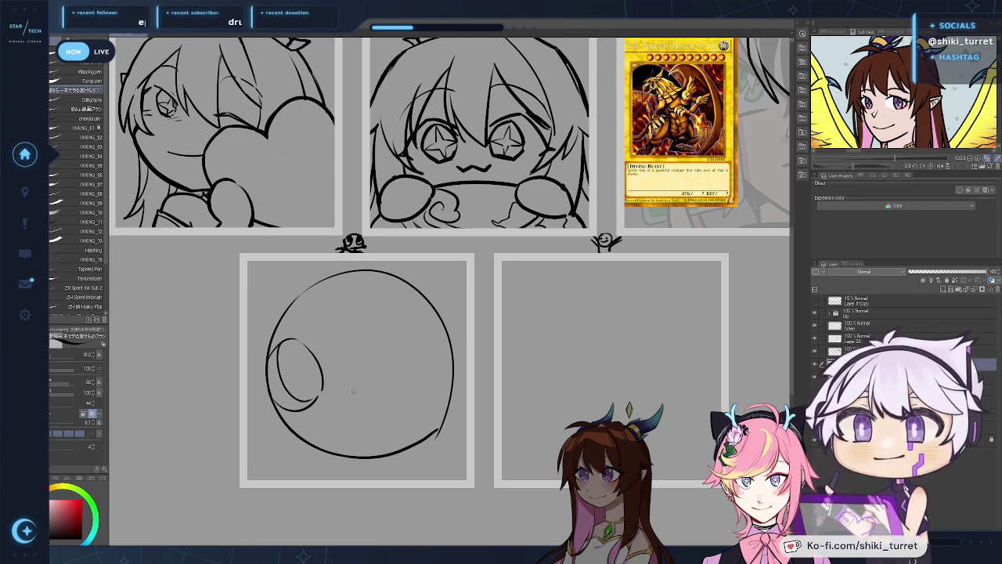
mouse_move(353, 394)
left_mouse_down()
mouse_move(418, 356)
mouse_move(354, 377)
mouse_move(400, 342)
mouse_move(427, 388)
left_mouse_up()
key("ctrl+z")
key("ctrl+z")
key("ctrl+z")
left_click_drag(388, 339, 426, 386)
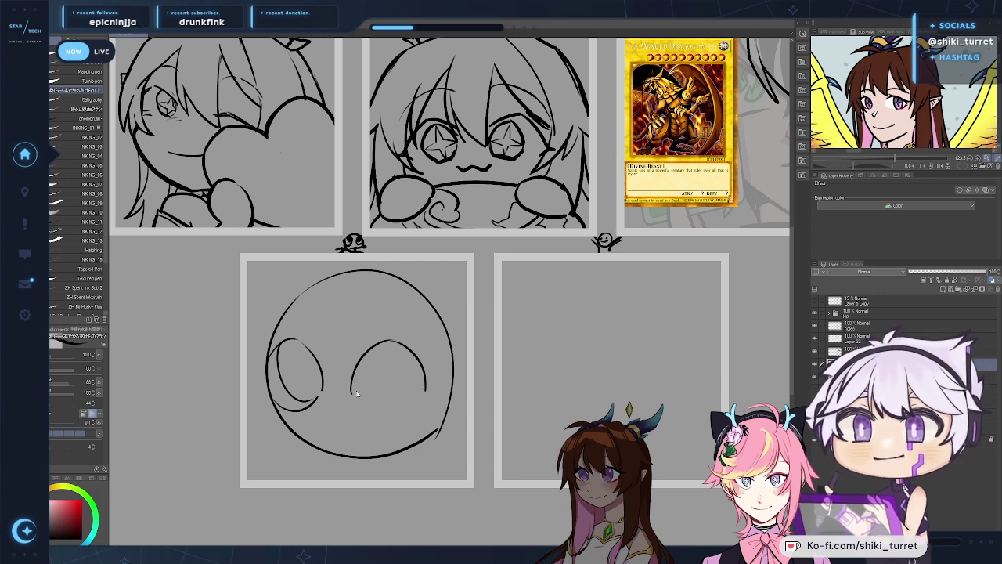
key("ctrl+z")
mouse_move(351, 392)
left_mouse_down()
mouse_move(365, 412)
mouse_move(417, 404)
mouse_move(411, 412)
left_mouse_up()
key("ctrl+z")
key("ctrl+z")
key("ctrl+z")
key("ctrl+z")
key("ctrl+z")
key("ctrl+z")
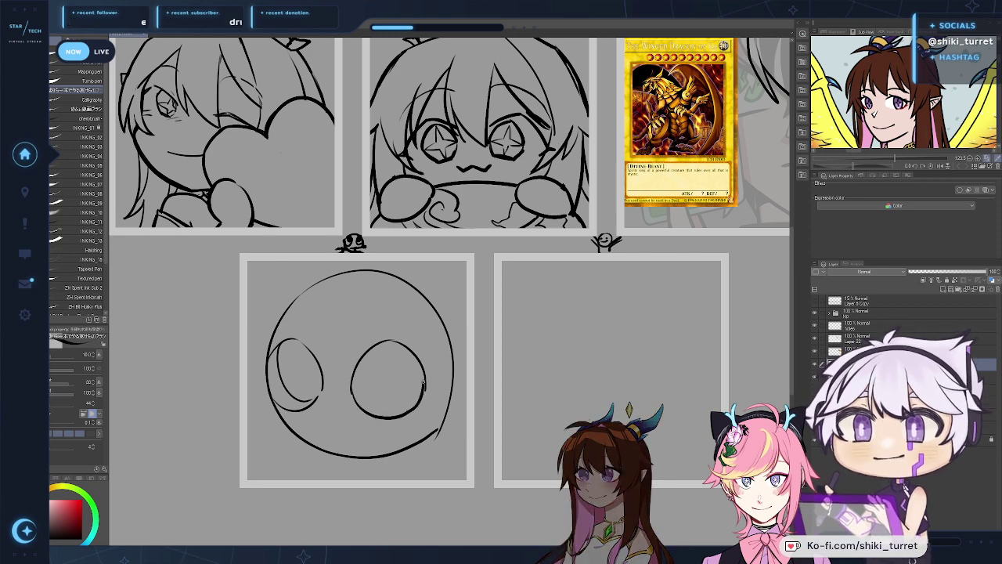
key("ctrl+z")
left_click_drag(425, 375, 417, 404)
Step: Draw the iris curves inside the larger right eye along its lower and outer edges
left_click_drag(352, 389, 400, 400)
key("ctrl+z")
key("ctrl+z")
key("ctrl+z")
mouse_move(392, 342)
left_mouse_down()
mouse_move(413, 383)
mouse_move(395, 403)
mouse_move(402, 395)
left_mouse_up()
key("ctrl+z")
key("ctrl+z")
key("ctrl+z")
key("ctrl+z")
key("ctrl+z")
key("ctrl+z")
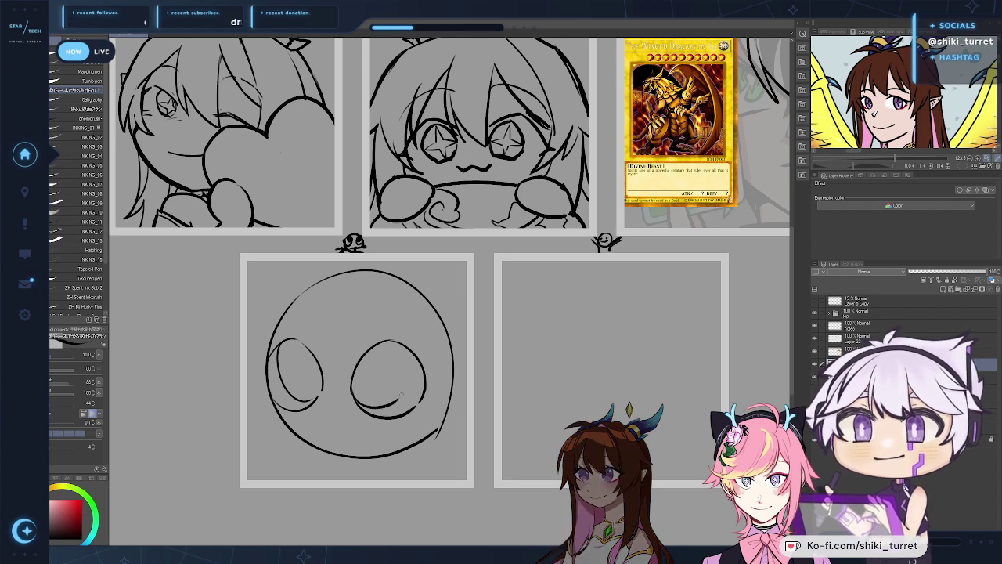
key("ctrl+z")
left_click_drag(402, 346, 408, 392)
key("ctrl+z")
key("ctrl+z")
key("ctrl+z")
key("ctrl+z")
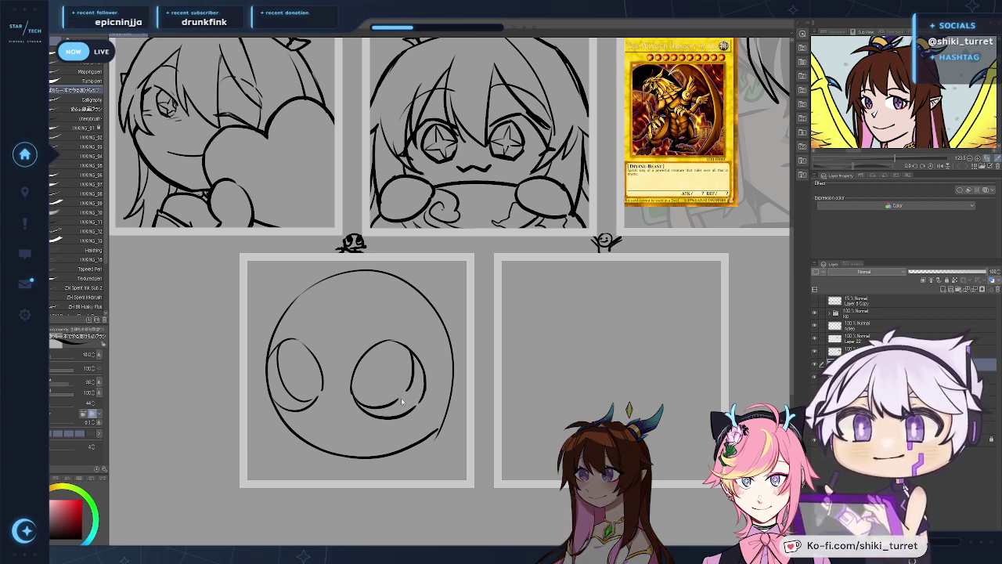
key("ctrl+z")
Step: Refine the larger eye's line with the canvas mirrored, restore the view, and clean up the iris's lower edge
key("h")
left_click_drag(683, 339, 498, 325)
key("ctrl+z")
mouse_move(303, 339)
left_mouse_down()
mouse_move(352, 392)
mouse_move(358, 382)
left_mouse_up()
key("ctrl+z")
left_click_drag(302, 337, 359, 383)
key("h")
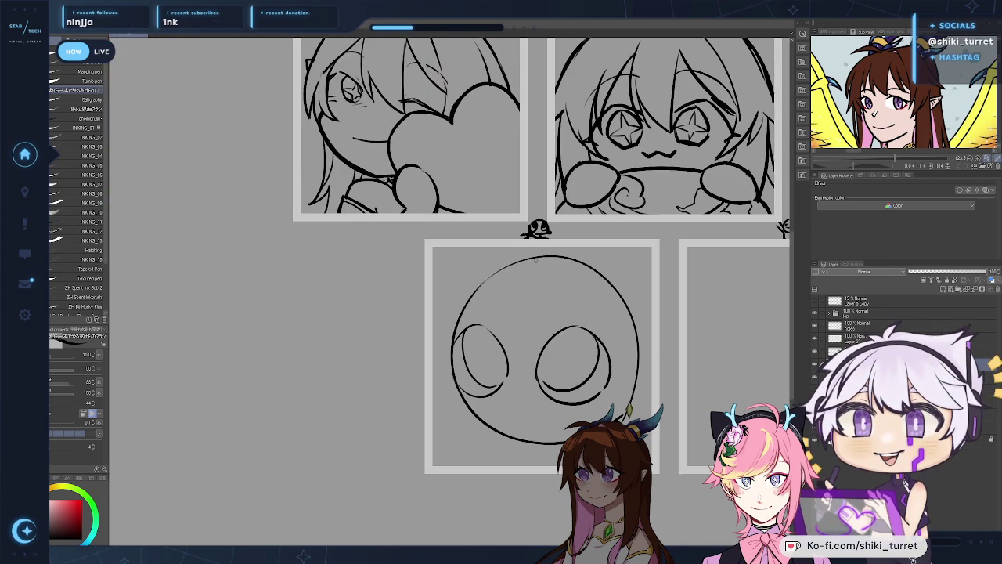
left_click_drag(582, 314, 407, 316)
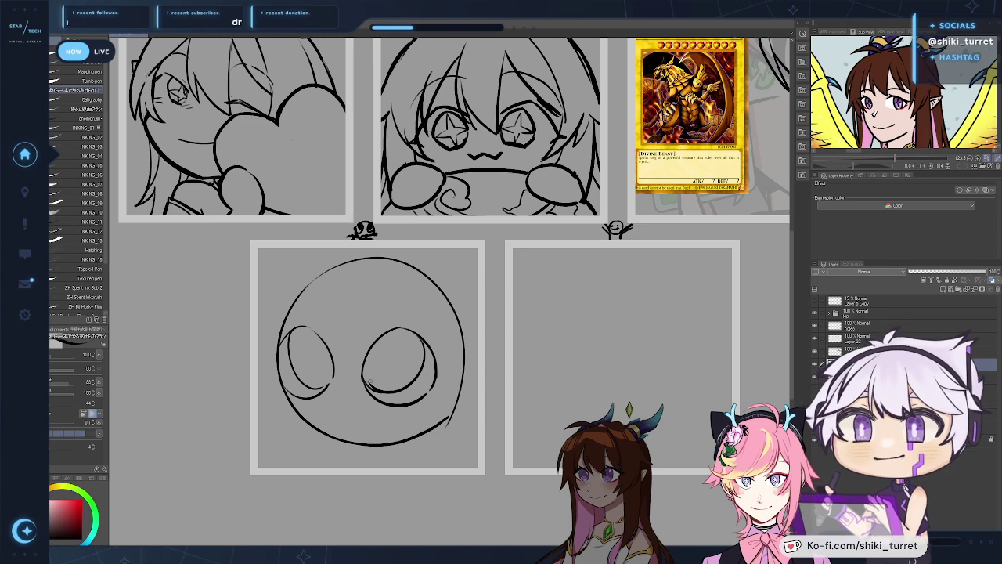
key("e")
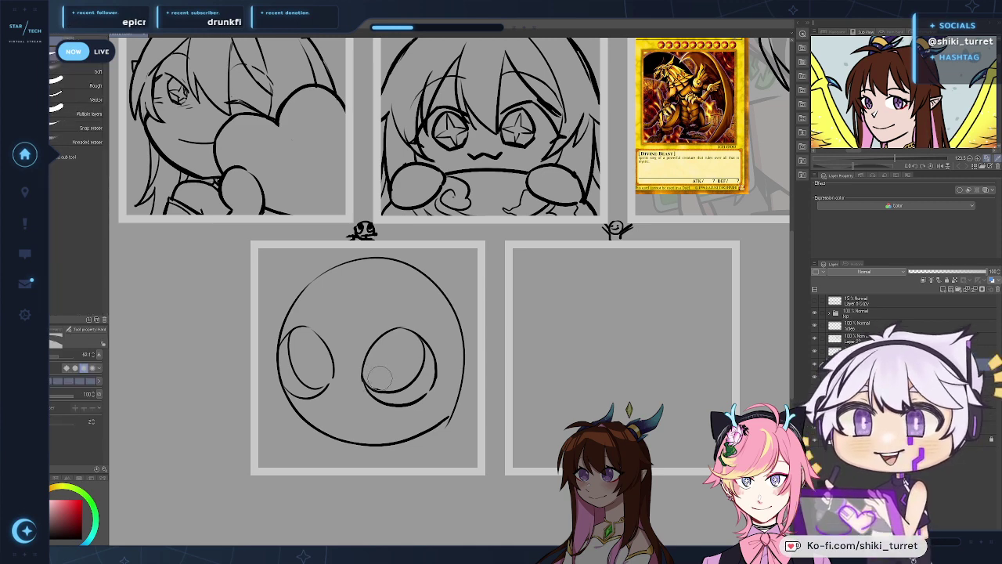
key("p")
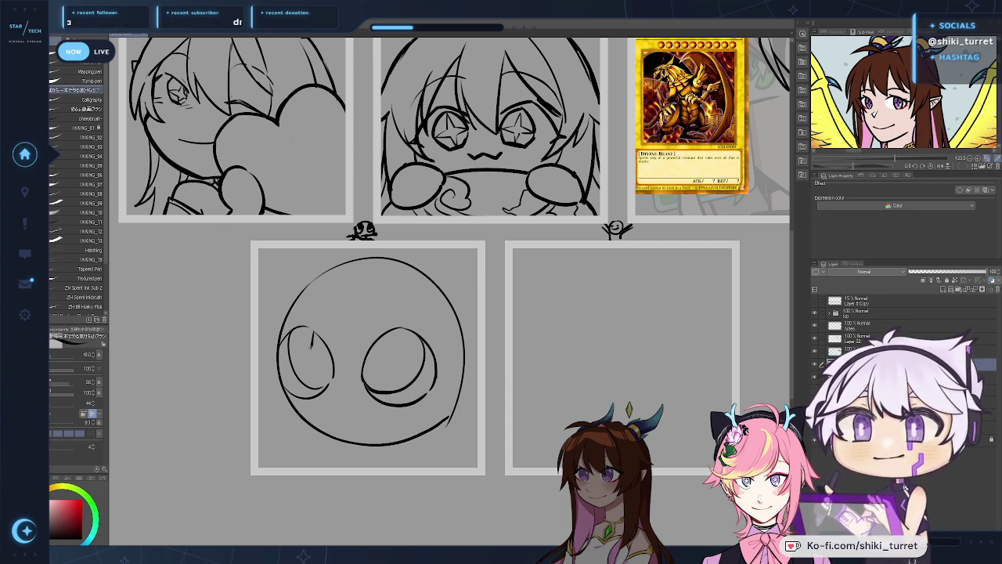
Step: Draw a four-pointed star inside the iris of the narrower left eye
key("ctrl+z")
key("ctrl+z")
mouse_move(296, 360)
left_mouse_down()
mouse_move(317, 366)
mouse_move(324, 384)
mouse_move(329, 363)
left_mouse_up()
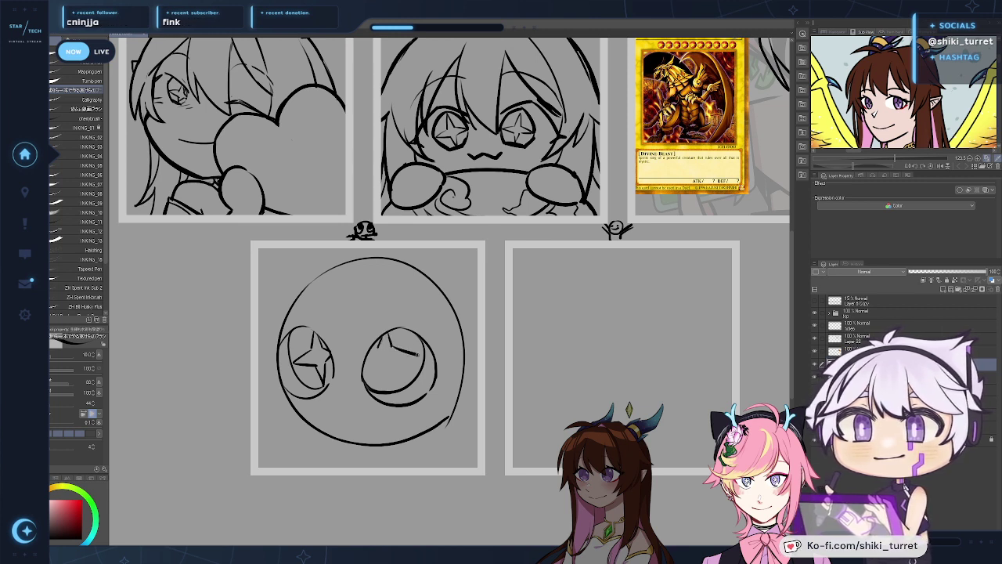
Step: Draw a matching four-pointed star in the larger eye's iris and add small round highlights around the stars
key("ctrl+z")
mouse_move(392, 348)
left_mouse_down()
mouse_move(423, 358)
mouse_move(389, 367)
mouse_move(378, 388)
left_mouse_up()
key("ctrl+z")
key("ctrl+z")
key("ctrl+z")
key("ctrl+z")
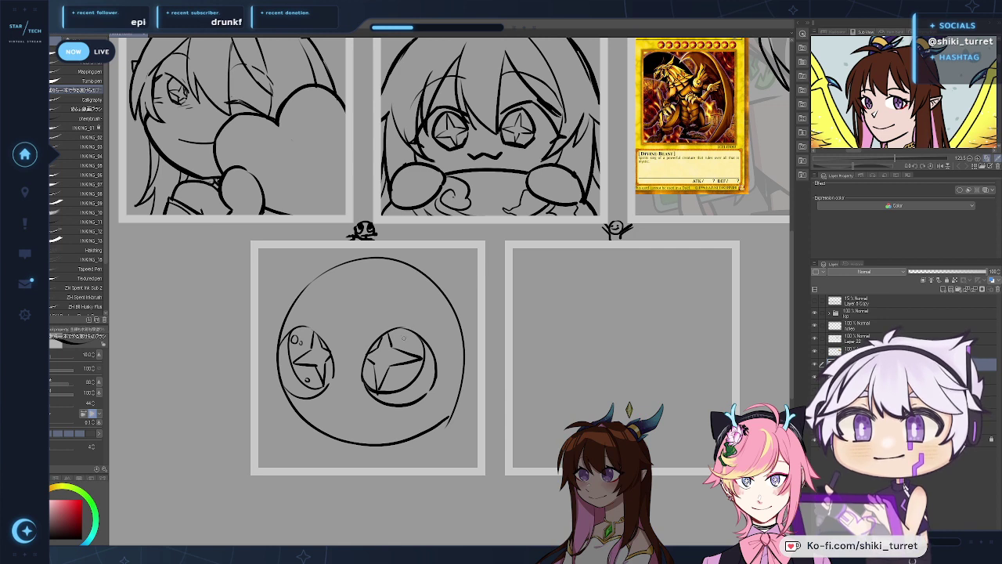
key("ctrl+z")
left_click_drag(407, 334, 408, 344)
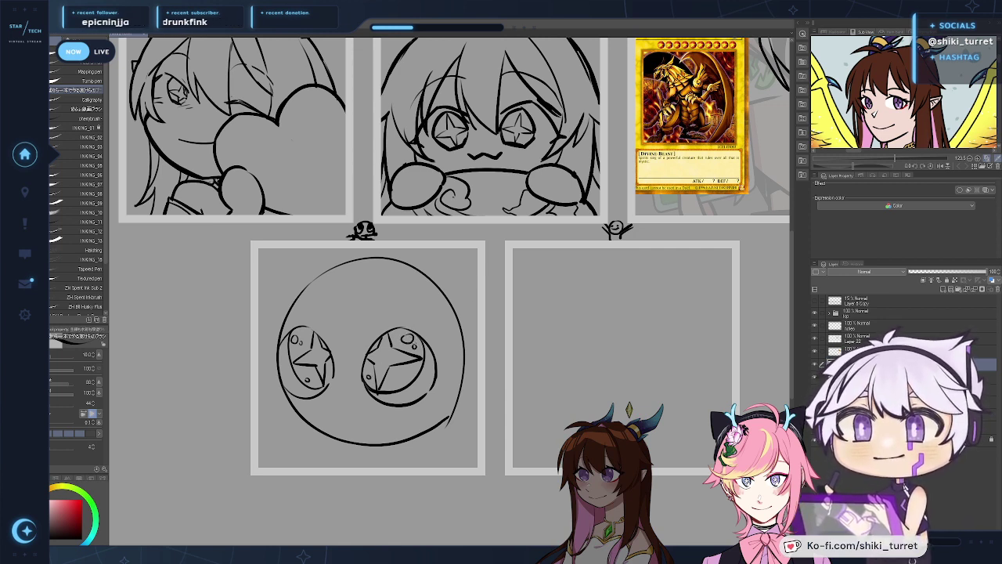
Step: Fill both irises with black, leaving the stars and round highlights unfilled
left_click_drag(469, 368, 485, 358)
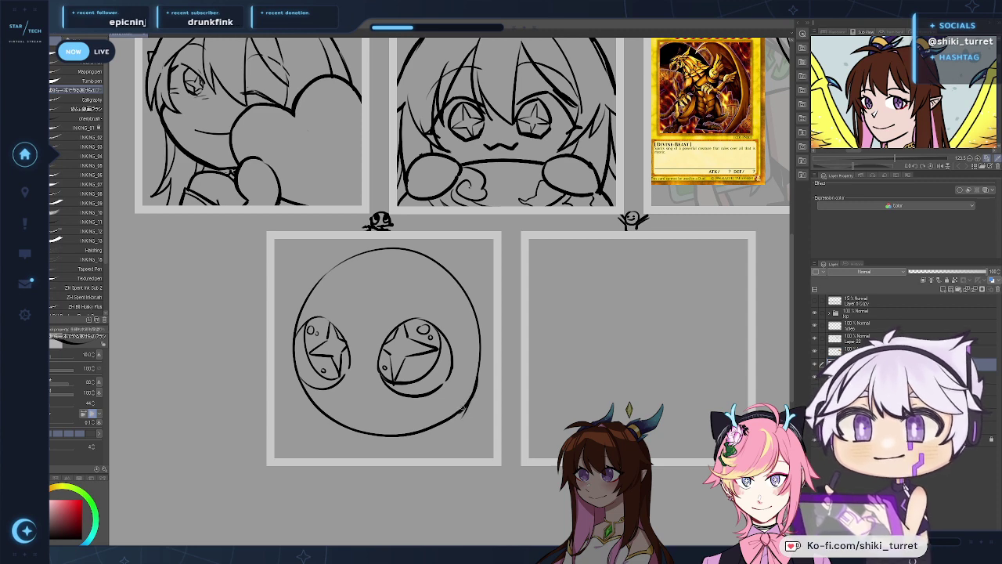
key("g")
left_click(427, 362)
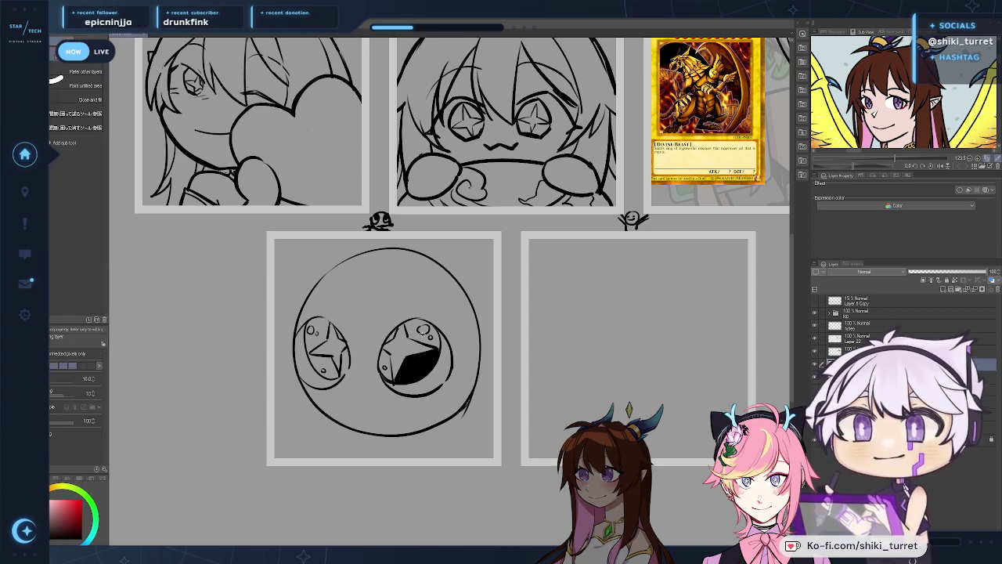
left_click(426, 324)
left_click(386, 358)
left_click(318, 365)
left_click(320, 335)
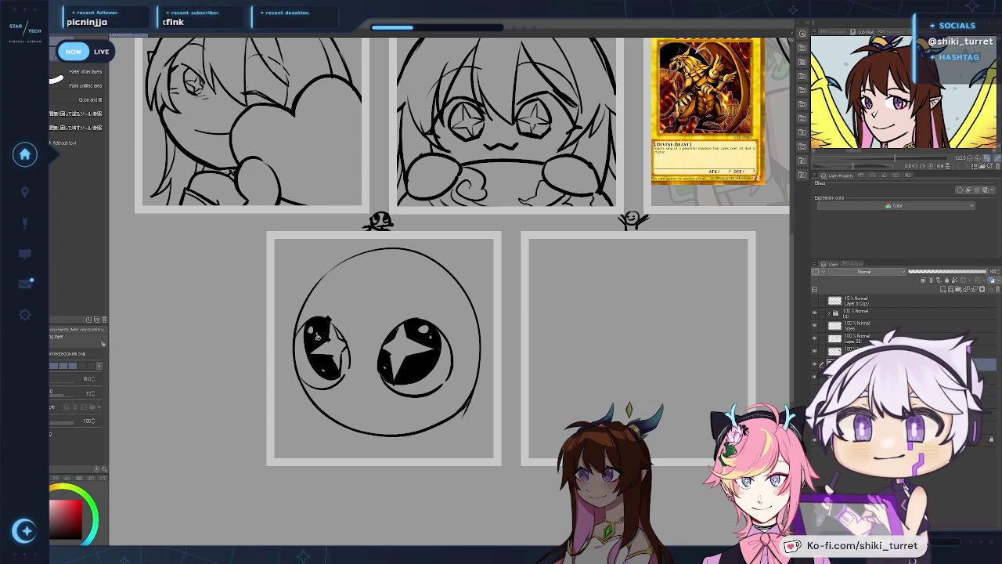
key("ctrl+z")
left_click(323, 332)
Step: Tidy the left iris's edge and fill the remaining gap beside its star with black
key("e")
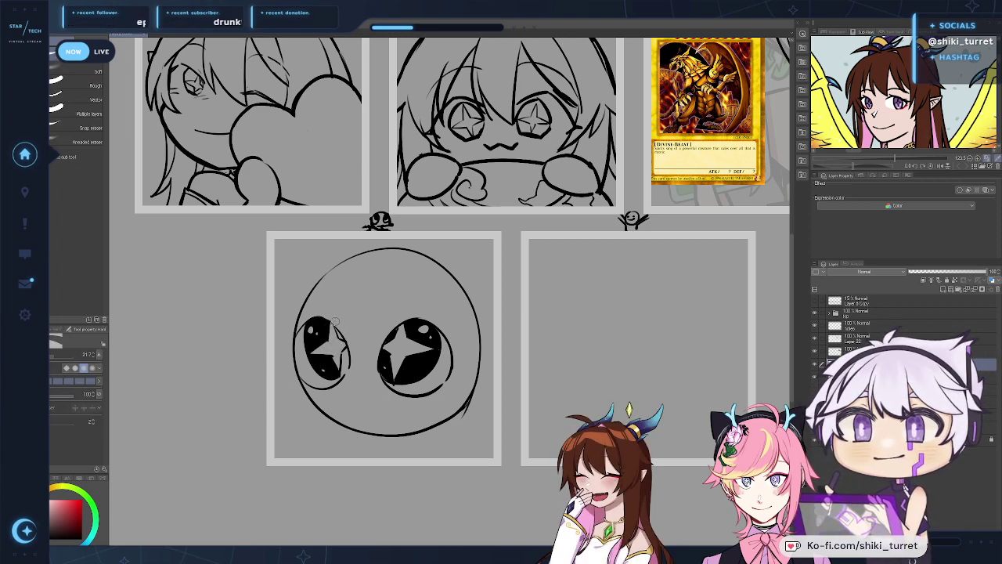
key("g")
left_click(349, 354)
key("ctrl+z")
key("p")
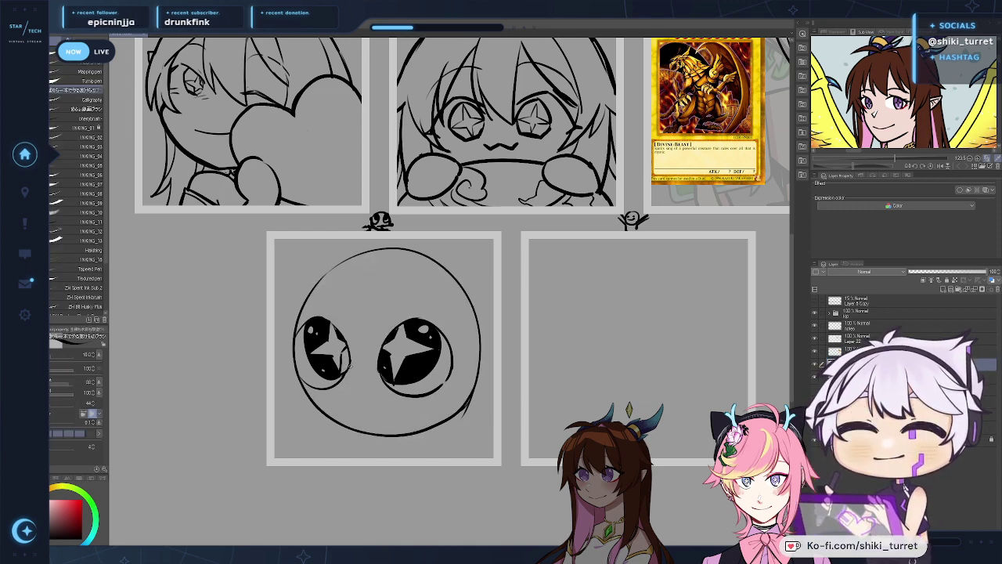
key("g")
key("g")
left_click(346, 357)
key("p")
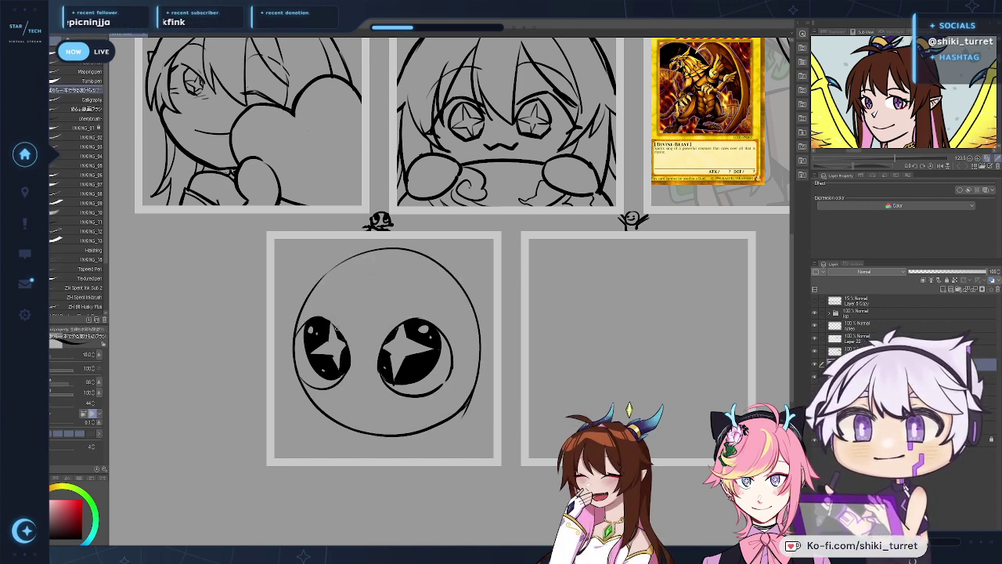
Step: Sketch the left hand's raised thumb and inward-pointing index finger below the face, erasing the head line behind them
left_click_drag(574, 351, 570, 334)
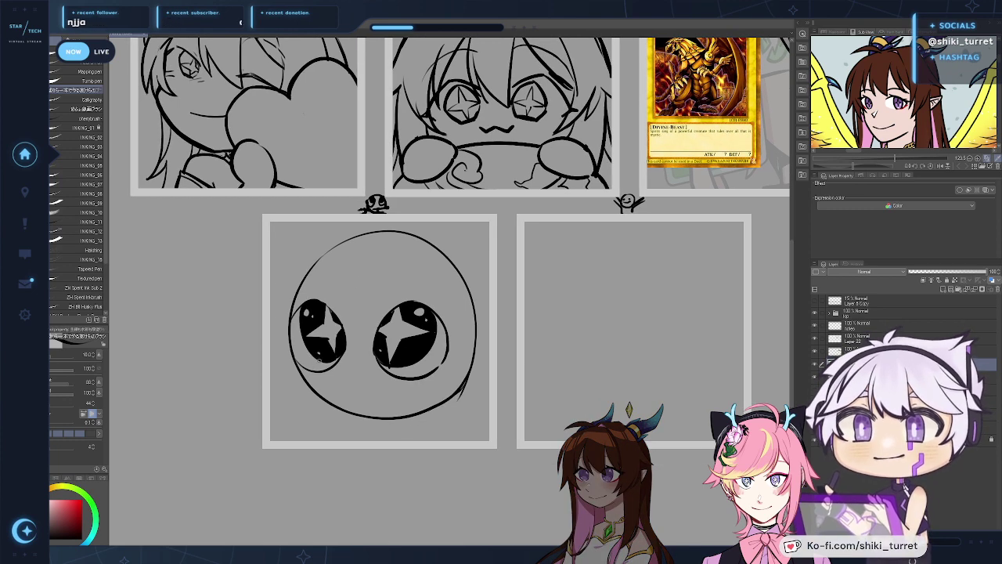
mouse_move(280, 392)
left_mouse_down()
mouse_move(291, 365)
mouse_move(299, 384)
mouse_move(278, 380)
mouse_move(298, 387)
left_mouse_up()
key("ctrl+z")
key("ctrl+z")
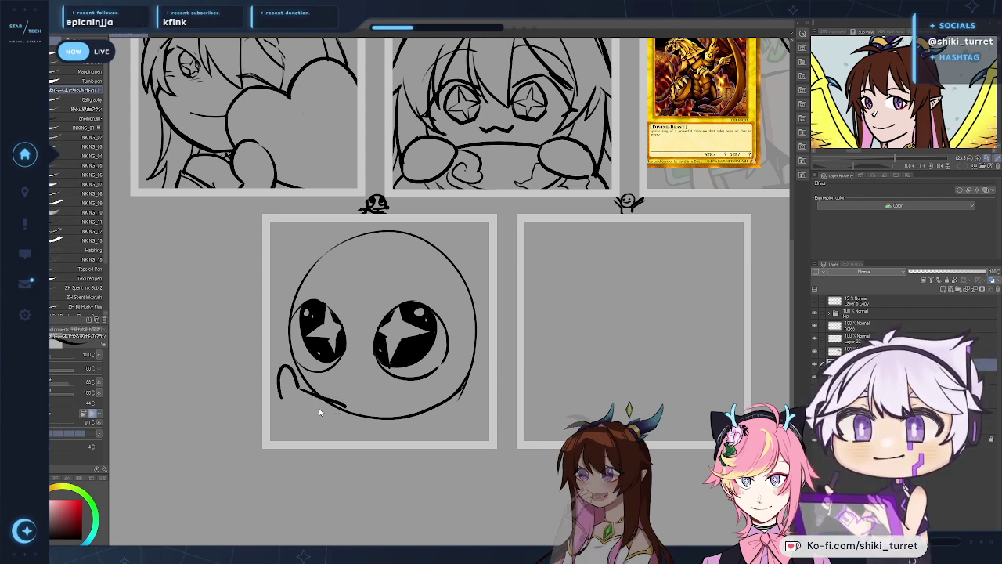
key("e")
key("p")
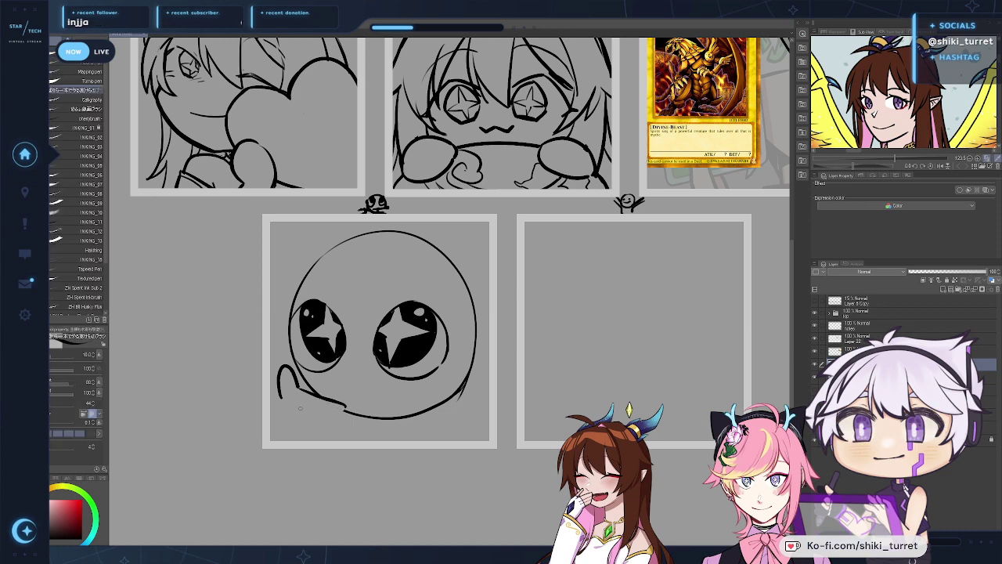
Step: Complete the left hand with the underside of the index finger, the palm outline and the curled fingers
left_click_drag(298, 407, 345, 413)
mouse_move(280, 397)
left_mouse_down()
mouse_move(293, 436)
mouse_move(287, 410)
mouse_move(302, 436)
left_mouse_up()
key("ctrl+z")
key("ctrl+z")
key("ctrl+z")
mouse_move(280, 395)
left_mouse_down()
mouse_move(308, 439)
mouse_move(330, 428)
left_mouse_up()
key("ctrl+z")
key("ctrl+z")
key("ctrl+z")
left_click_drag(308, 426, 321, 431)
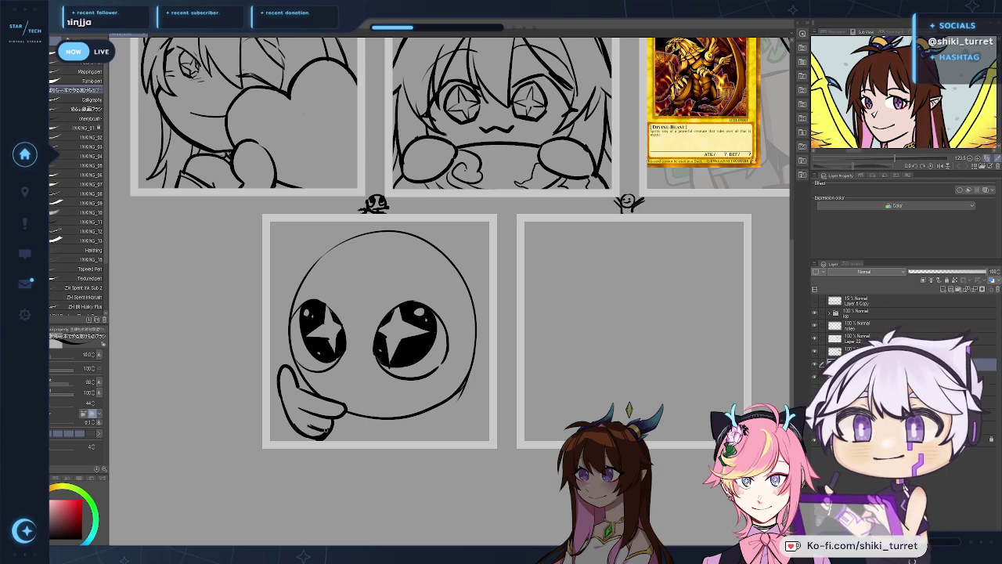
Step: Redraw the curled-finger lines on the left hand and erase the stray line ends
key("ctrl+z")
key("ctrl+z")
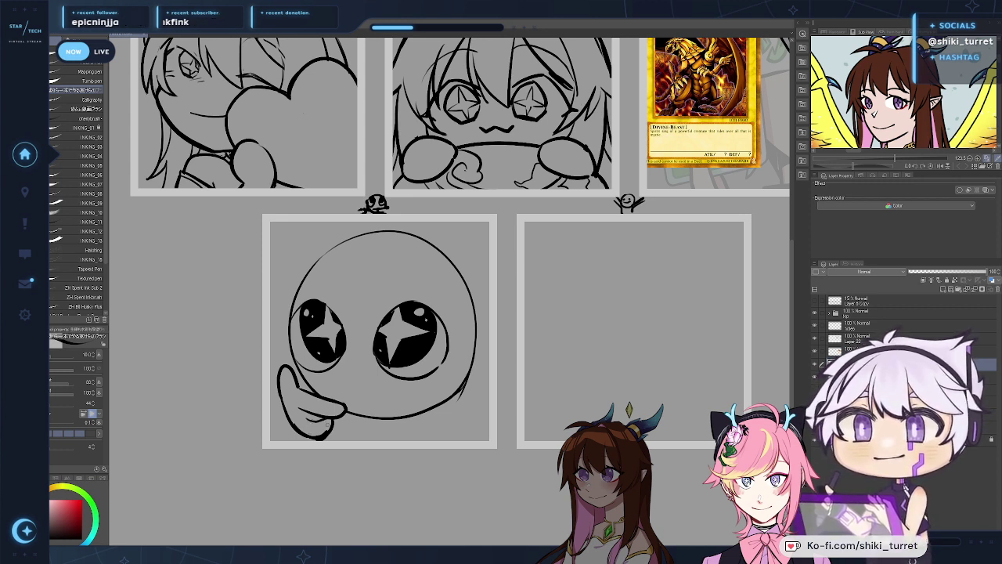
left_click_drag(307, 426, 330, 424)
key("ctrl+z")
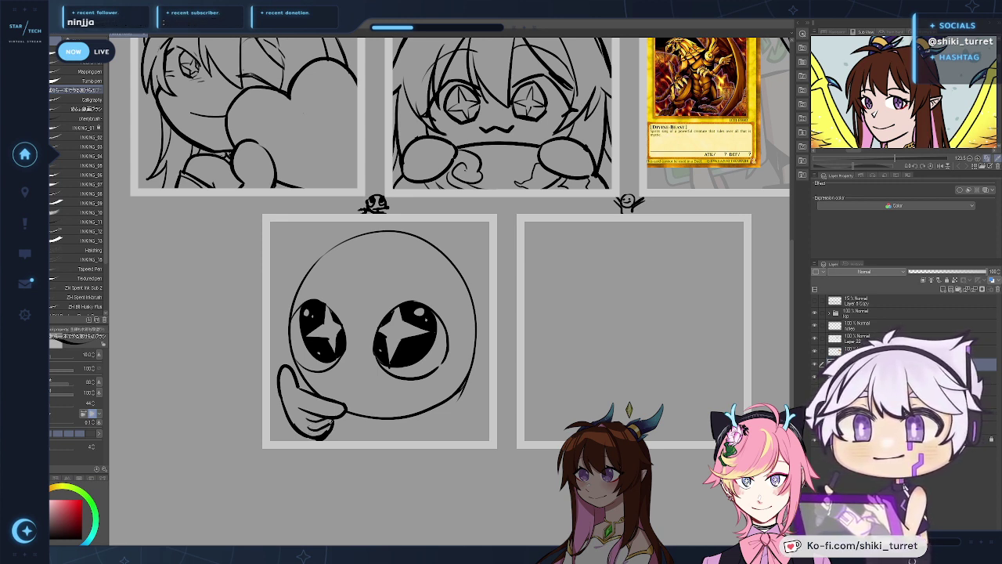
key("e")
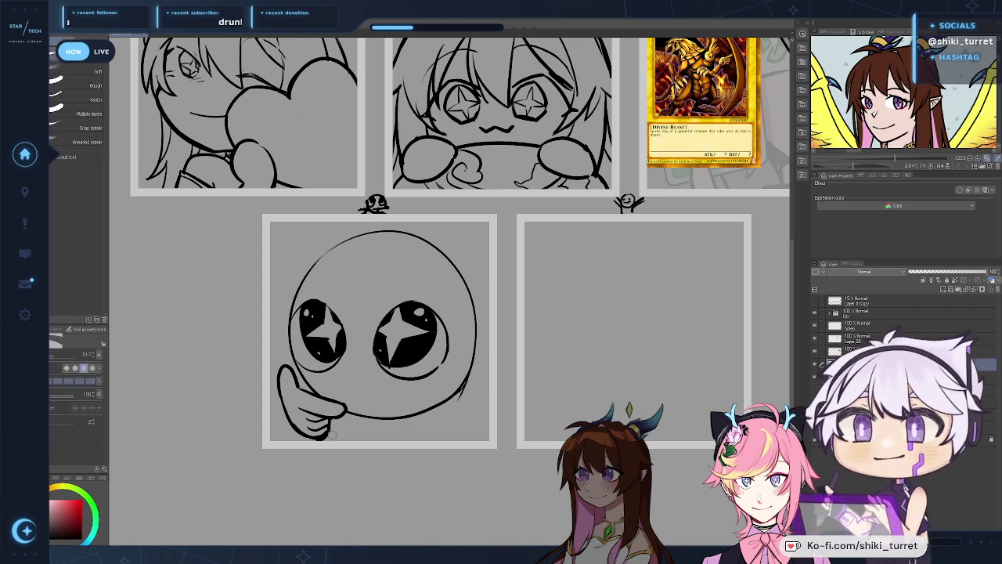
Step: Sketch the right hand's raised thumb and index finger pointing at the left hand, erasing the face lines behind the thumb
key("p")
mouse_move(386, 390)
left_mouse_down()
mouse_move(384, 401)
mouse_move(435, 410)
mouse_move(423, 372)
mouse_move(429, 436)
left_mouse_up()
key("ctrl+z")
key("ctrl+z")
key("e")
mouse_move(419, 379)
left_mouse_down()
mouse_move(373, 407)
mouse_move(356, 405)
mouse_move(404, 397)
left_mouse_up()
key("p")
key("ctrl+z")
key("ctrl+z")
key("ctrl+z")
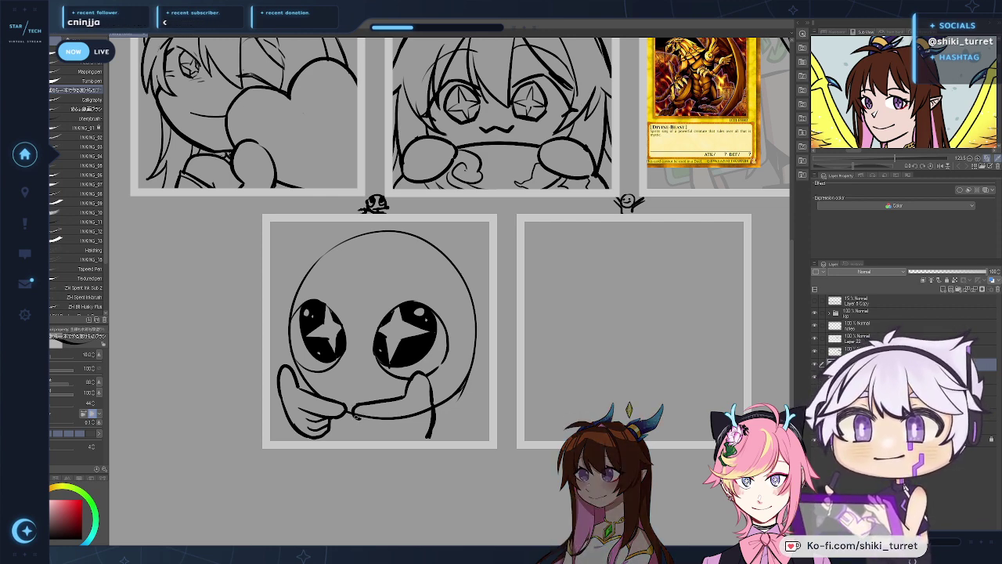
Step: Erase the head line inside the right hand and draw its finger underside and curled fingers down to the panel's frame
key("ctrl+z")
key("e")
left_click_drag(361, 414, 429, 408)
key("p")
left_click_drag(358, 419, 407, 417)
key("ctrl+z")
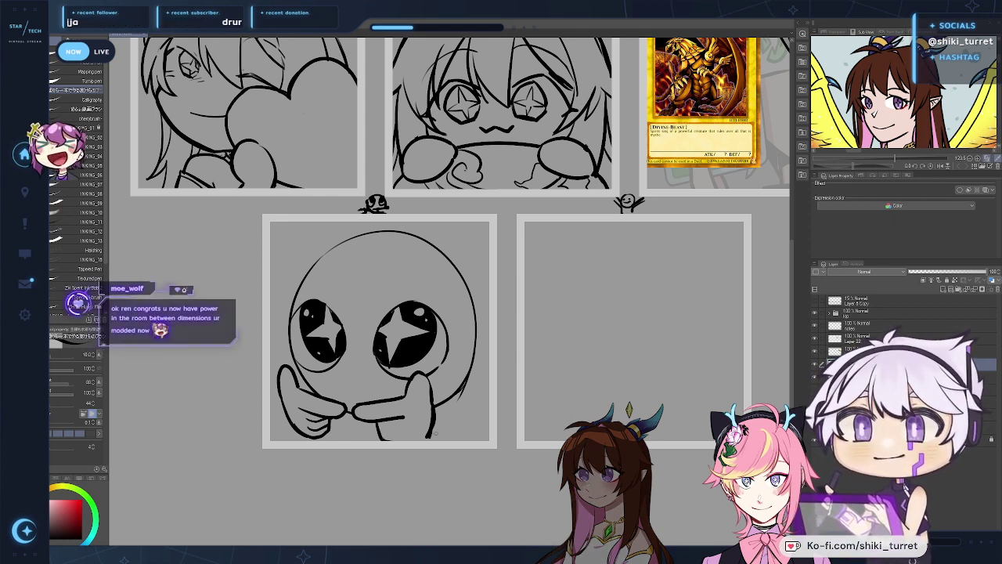
left_click_drag(381, 422, 390, 441)
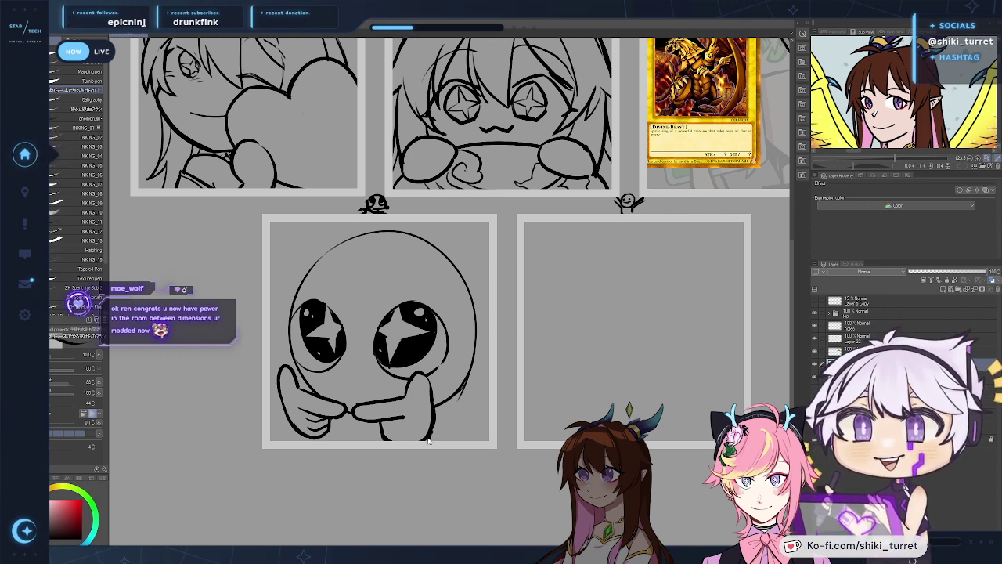
Step: Redraw the curled-finger lines on the right hand in the finger-touching panel
key("e")
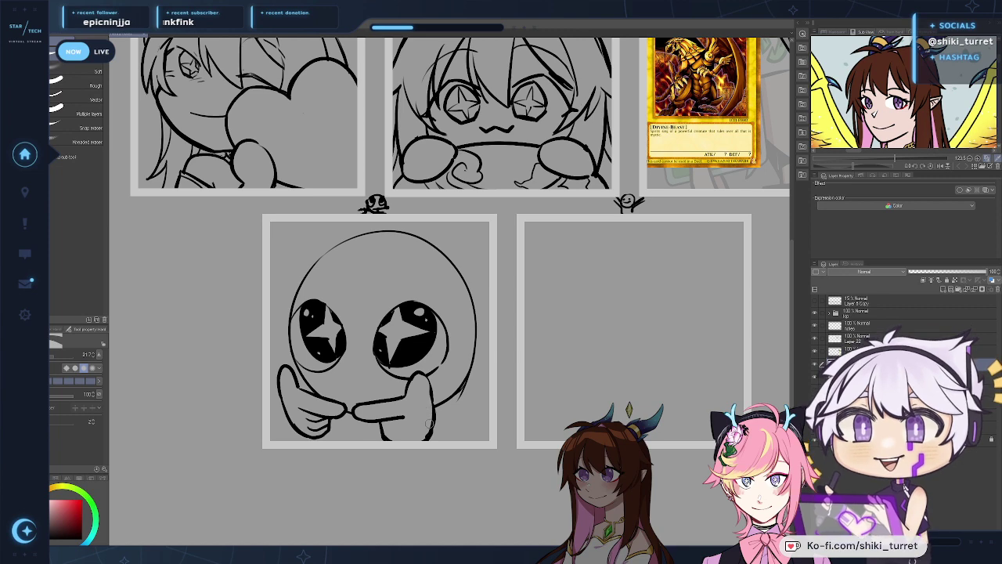
key("p")
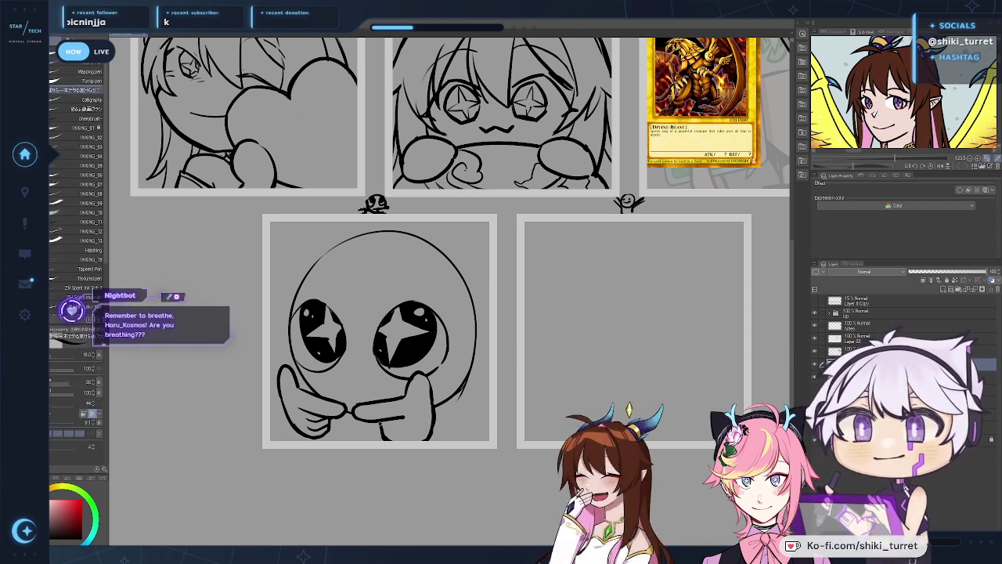
key("ctrl+z")
left_click_drag(382, 423, 391, 429)
key("ctrl+z")
key("ctrl+z")
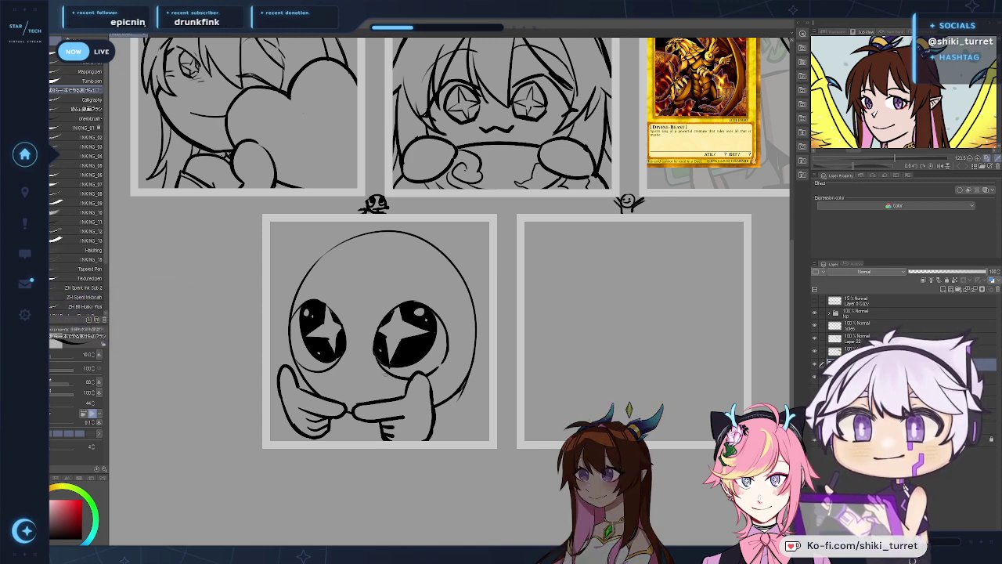
Step: Erase the left hand's curled-finger ends and redraw them as short finger lines matching the right hand
key("e")
left_click_drag(327, 418, 330, 412)
key("p")
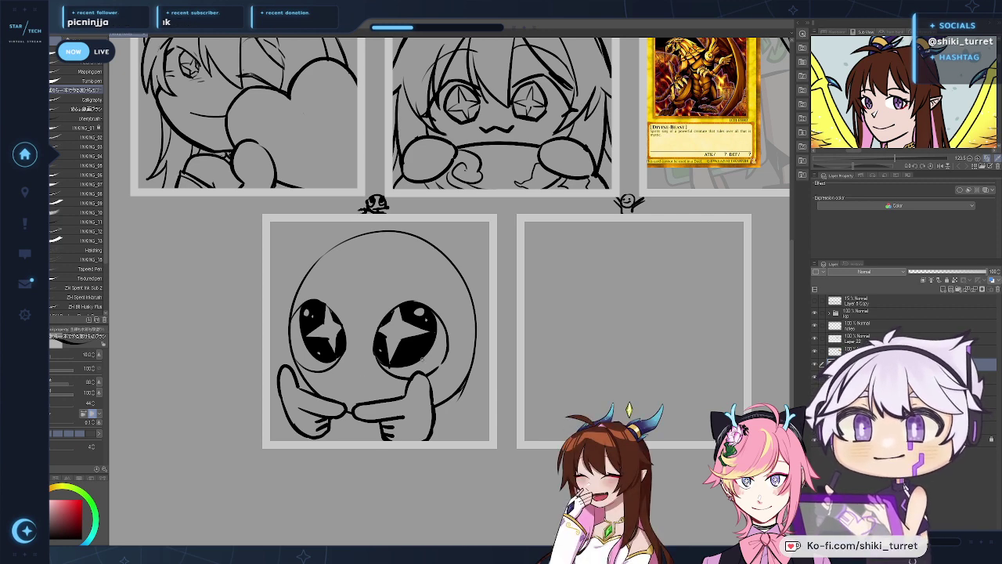
key("e")
mouse_move(305, 437)
left_mouse_down()
mouse_move(335, 421)
mouse_move(326, 431)
mouse_move(322, 419)
left_mouse_up()
key("p")
left_click_drag(318, 427, 327, 422)
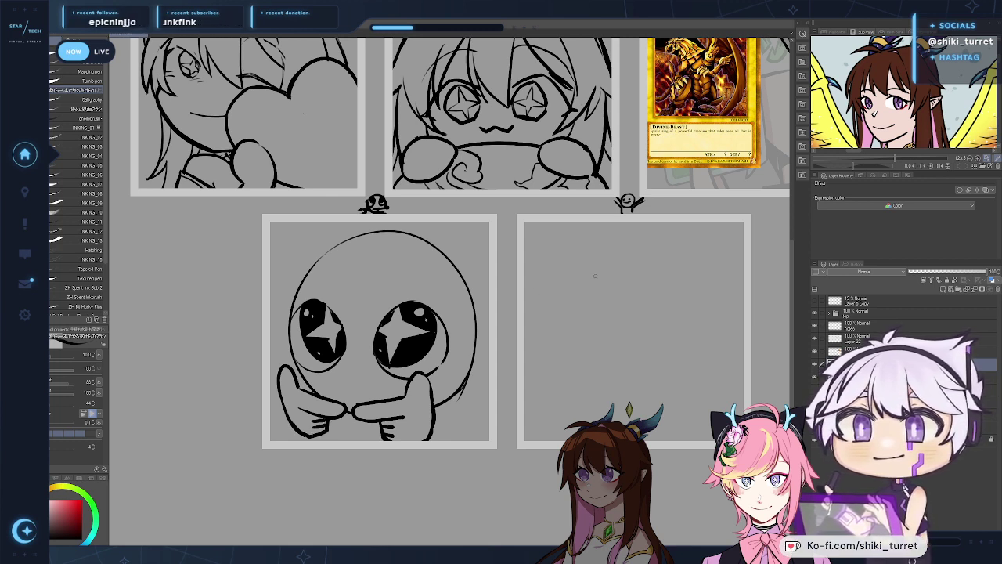
left_click(834, 32)
left_click(878, 33)
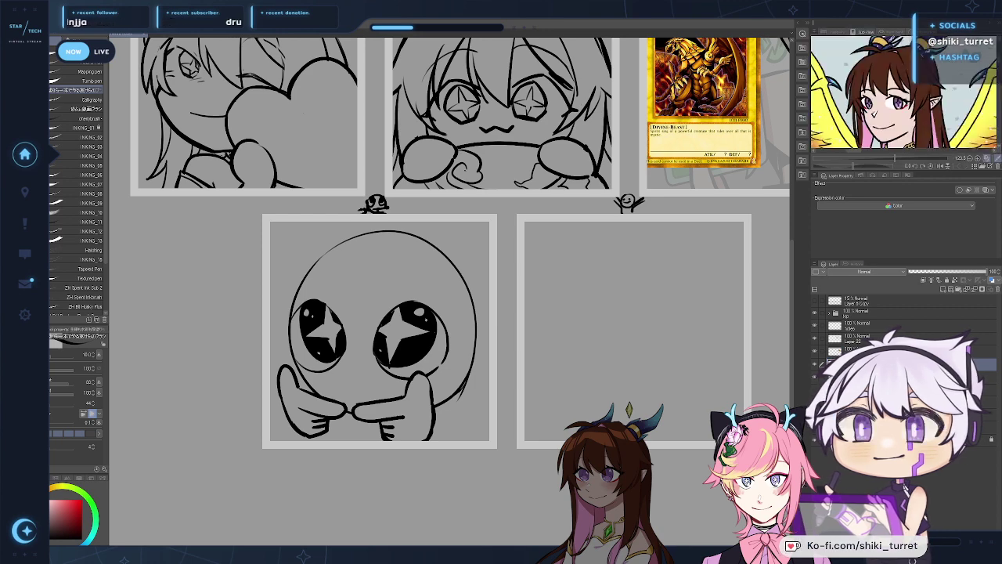
left_click_drag(544, 356, 558, 364)
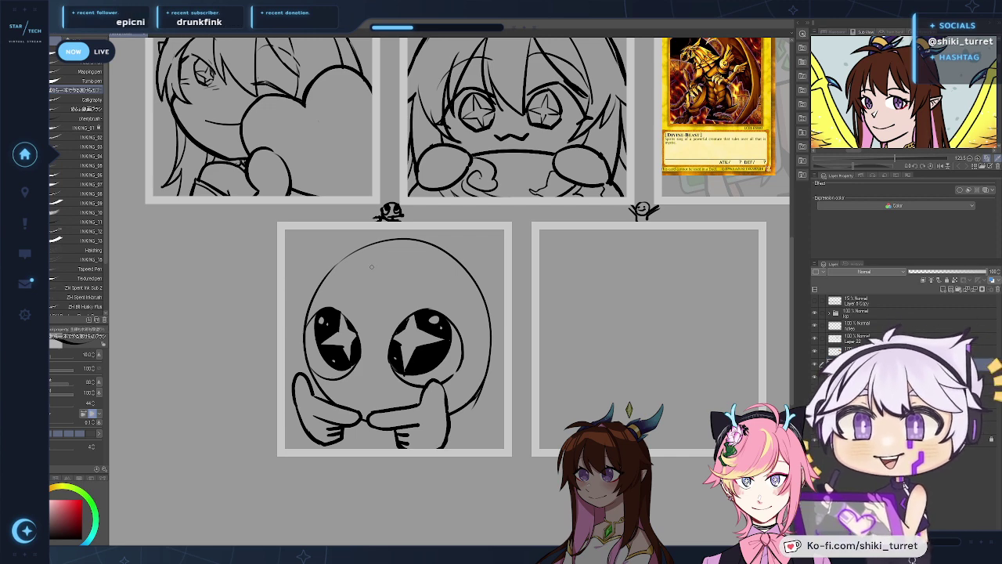
left_click_drag(499, 343, 482, 349)
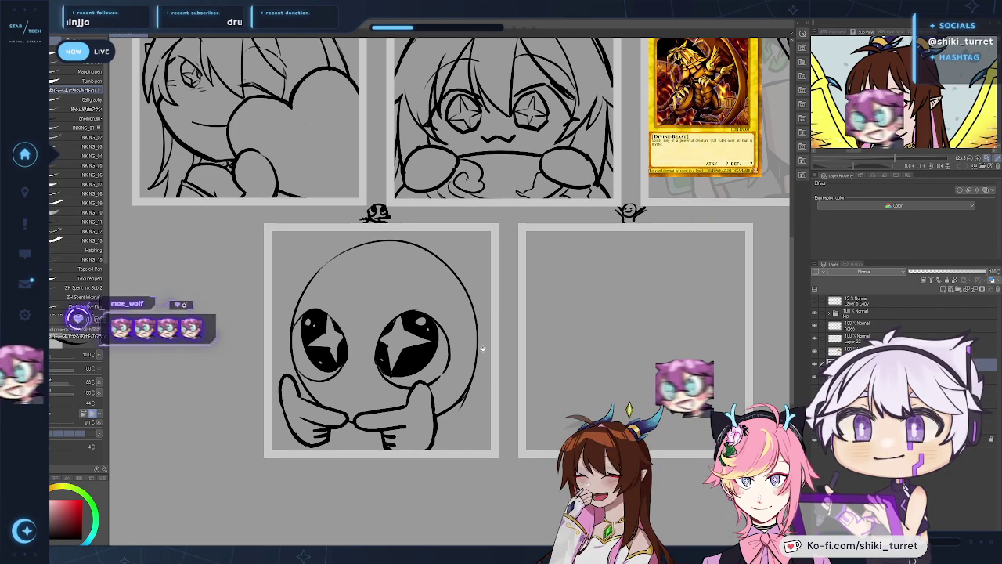
left_click_drag(482, 349, 512, 335)
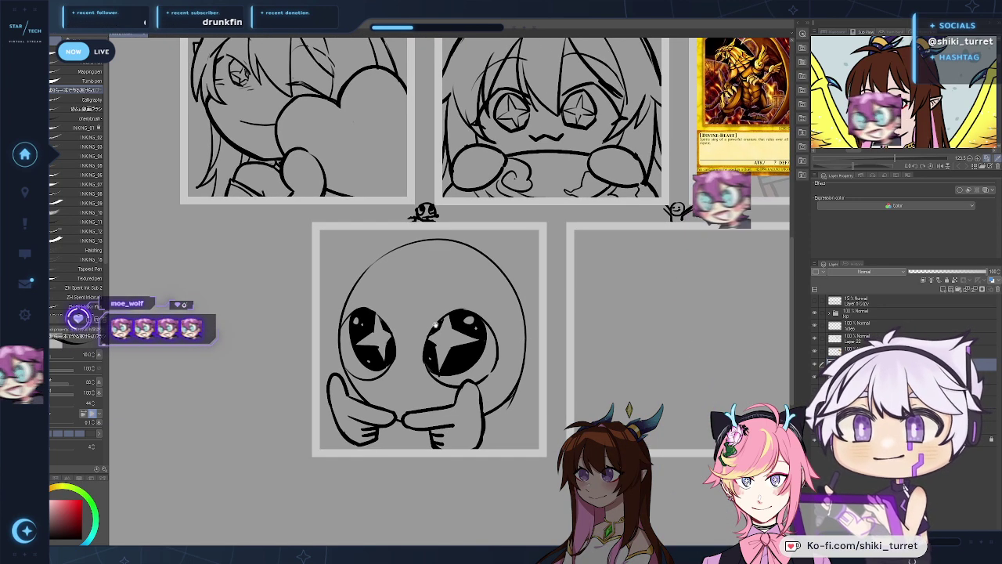
Step: Sketch an eye study outside the panel with two round eyes, a cheek line and inner iris outlines
left_click_drag(205, 311, 171, 386)
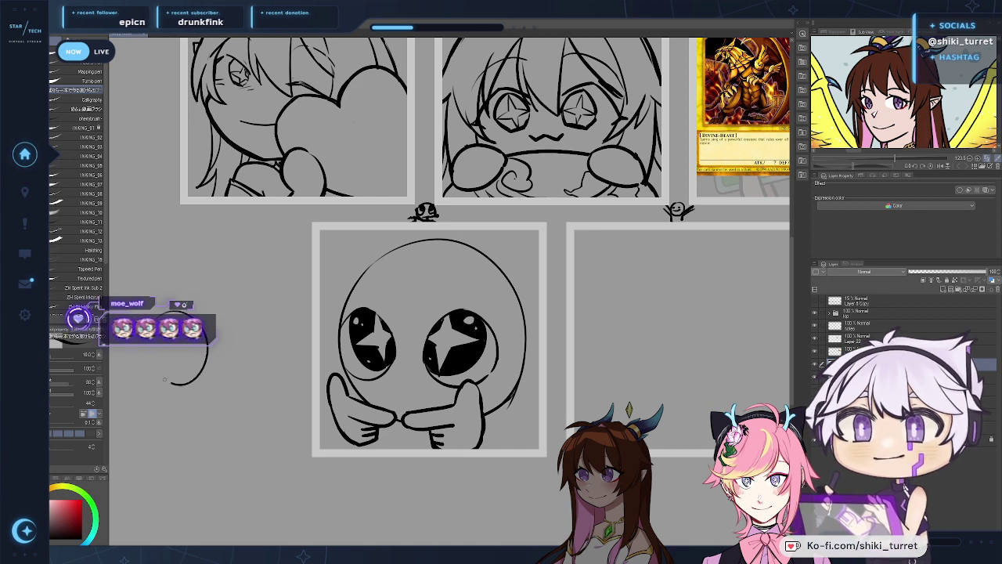
key("ctrl+z")
key("ctrl+z")
mouse_move(162, 302)
left_mouse_down()
mouse_move(145, 367)
mouse_move(206, 350)
mouse_move(149, 329)
left_mouse_up()
mouse_move(242, 317)
left_mouse_down()
mouse_move(296, 329)
mouse_move(240, 364)
mouse_move(299, 372)
mouse_move(245, 315)
left_mouse_up()
key("ctrl+z")
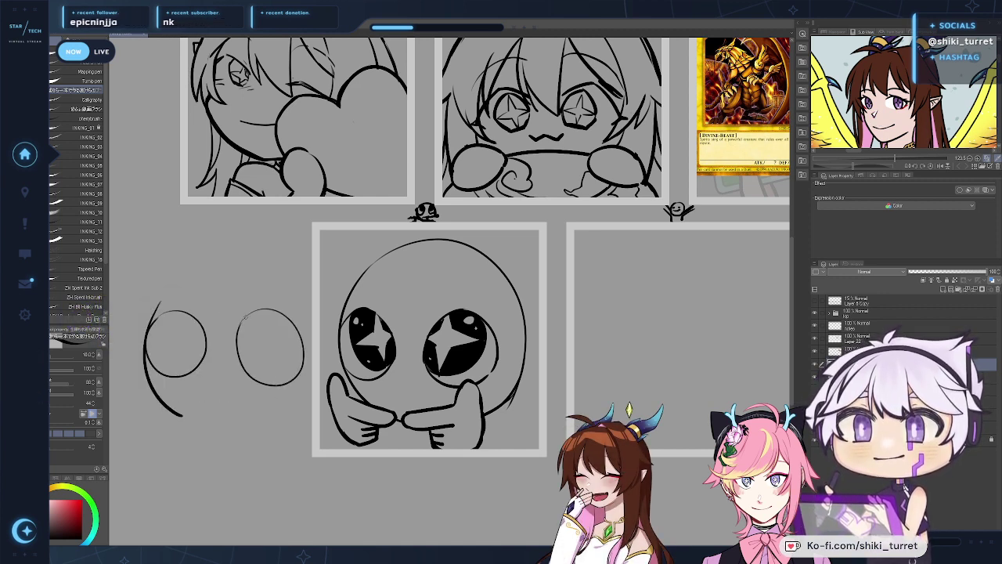
mouse_move(175, 377)
left_mouse_down()
mouse_move(205, 352)
mouse_move(156, 366)
mouse_move(204, 357)
mouse_move(248, 329)
left_mouse_up()
key("ctrl+z")
Step: Fill both irises of the eye study with black and add light cross-shaped sparkles and small highlights
key("g")
left_click(178, 354)
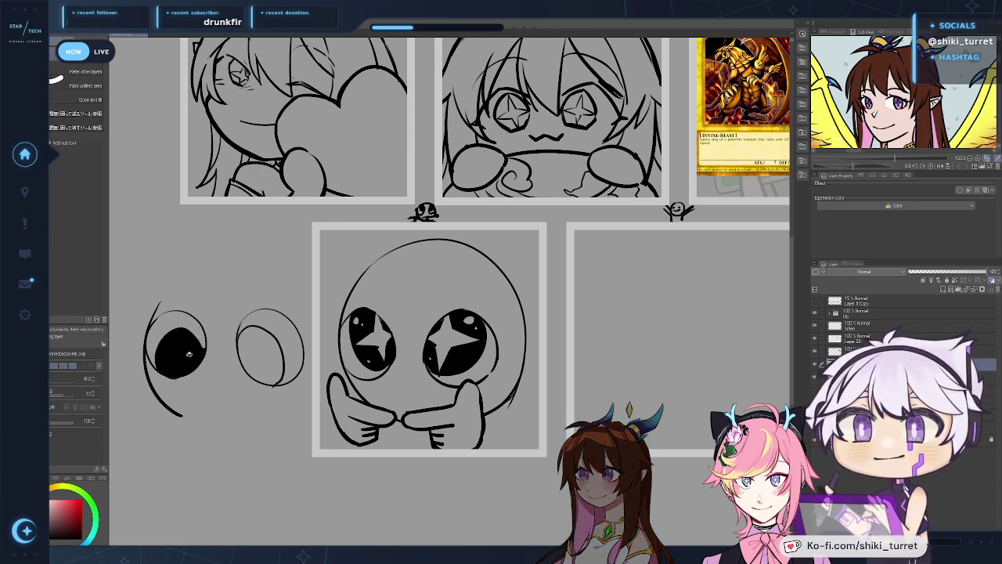
left_click(276, 373)
key("p")
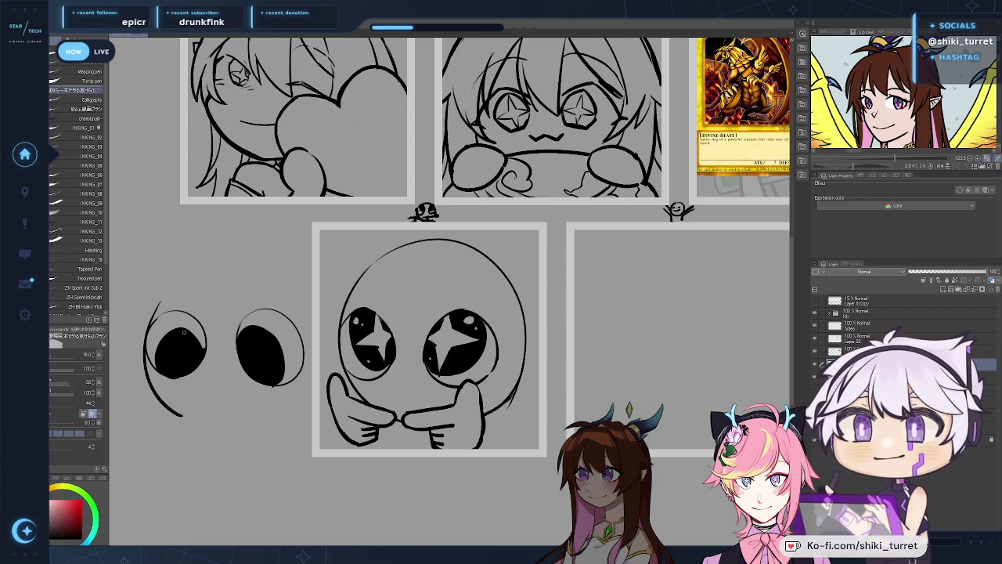
mouse_move(183, 337)
left_mouse_down()
mouse_move(182, 376)
mouse_move(180, 359)
mouse_move(193, 362)
left_mouse_up()
key("ctrl+z")
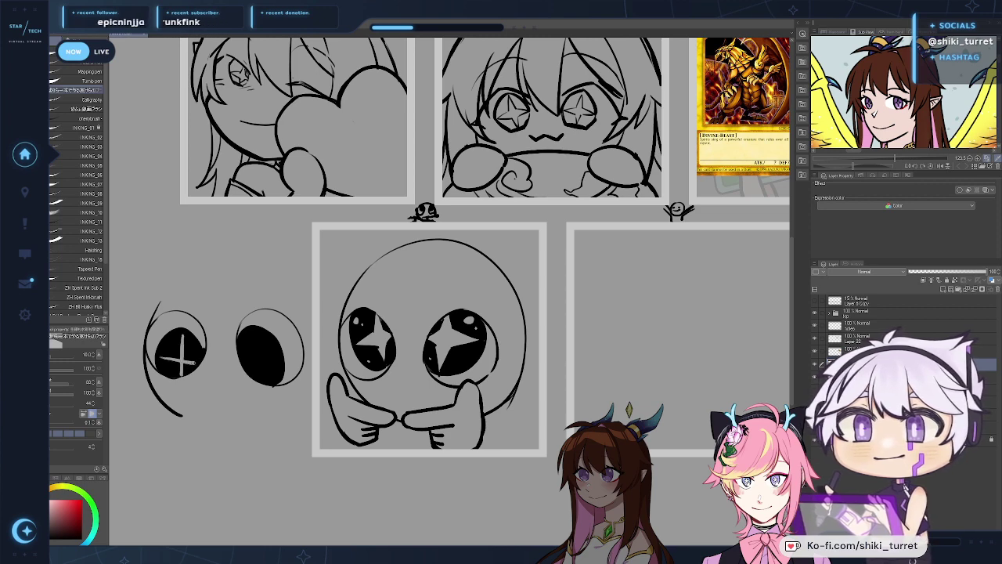
left_click_drag(257, 332, 255, 382)
key("ctrl+z")
mouse_move(258, 330)
left_mouse_down()
mouse_move(257, 382)
mouse_move(246, 365)
left_mouse_up()
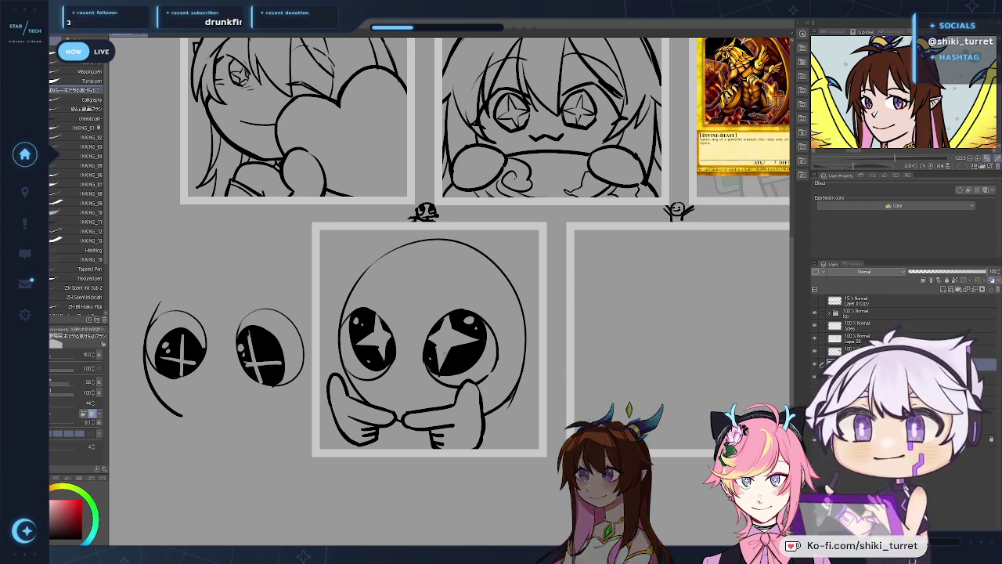
Step: Erase the starry irises from the panel face's eyes and draw a rounder iris outline in the left eye
left_click_drag(650, 379, 598, 368)
mouse_move(315, 318)
left_mouse_down()
mouse_move(383, 313)
mouse_move(386, 348)
left_mouse_up()
key("e")
mouse_move(472, 321)
left_mouse_down()
mouse_move(453, 355)
mouse_move(444, 334)
mouse_move(475, 318)
mouse_move(450, 351)
mouse_move(457, 316)
mouse_move(471, 311)
mouse_move(455, 342)
mouse_move(462, 311)
mouse_move(453, 315)
mouse_move(461, 309)
mouse_move(465, 341)
left_mouse_up()
mouse_move(404, 346)
left_mouse_down()
mouse_move(348, 349)
mouse_move(339, 332)
left_mouse_up()
key("p")
key("ctrl+z")
left_click_drag(326, 371, 343, 349)
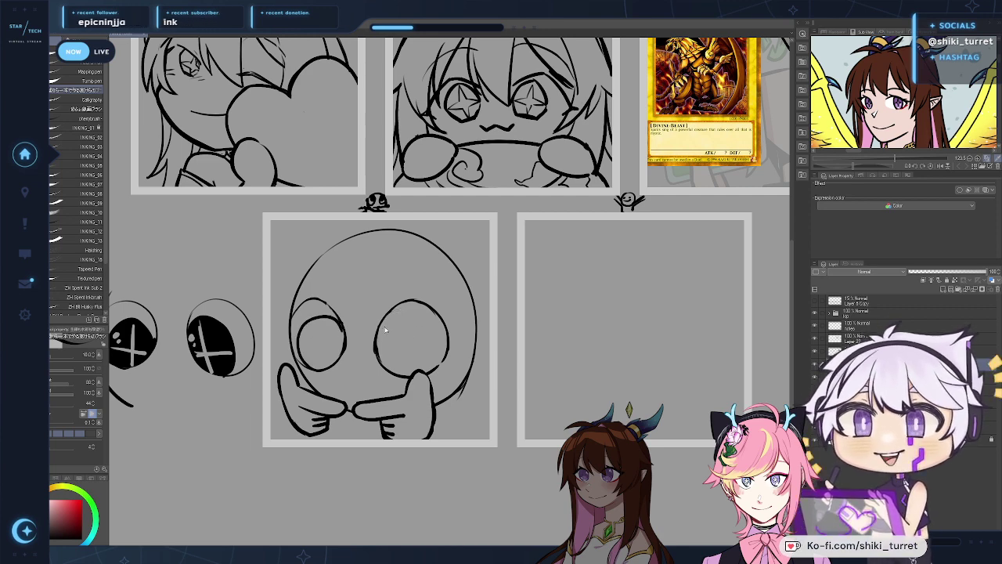
Step: Draw the round iris outline in the panel face's right eye and fill both irises with black
key("ctrl+z")
mouse_move(404, 316)
left_mouse_down()
mouse_move(421, 329)
mouse_move(427, 365)
left_mouse_up()
key("ctrl+z")
key("ctrl+z")
mouse_move(405, 317)
left_mouse_down()
mouse_move(426, 333)
mouse_move(426, 363)
left_mouse_up()
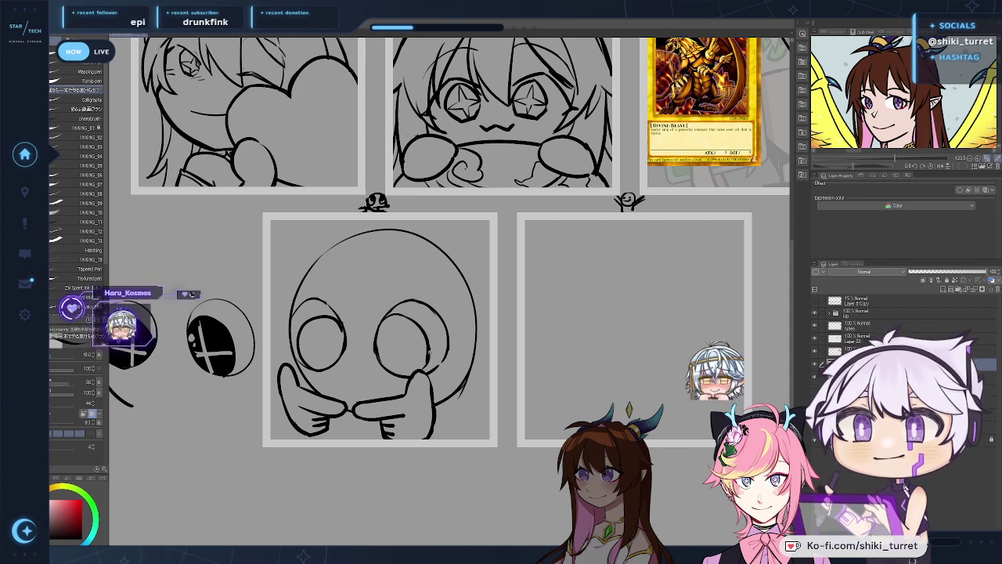
key("g")
left_click(411, 341)
left_click(322, 342)
key("p")
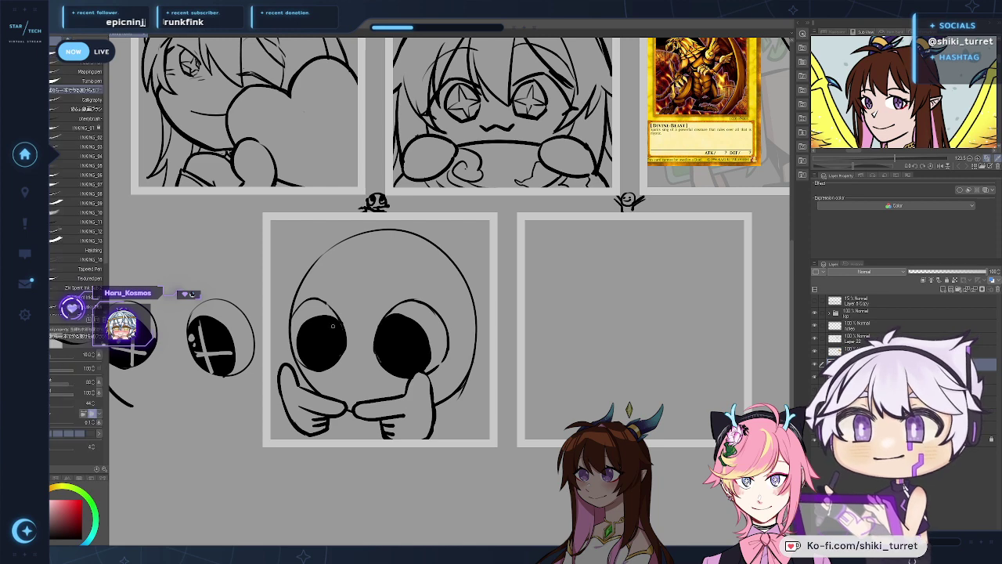
Step: Draw a transparent four-pointed star in the panel face's left iris
key("c")
mouse_move(330, 321)
left_mouse_down()
mouse_move(324, 346)
mouse_move(335, 349)
mouse_move(320, 343)
mouse_move(324, 355)
left_mouse_up()
key("ctrl+z")
key("ctrl+z")
key("ctrl+z")
left_click_drag(332, 336, 327, 351)
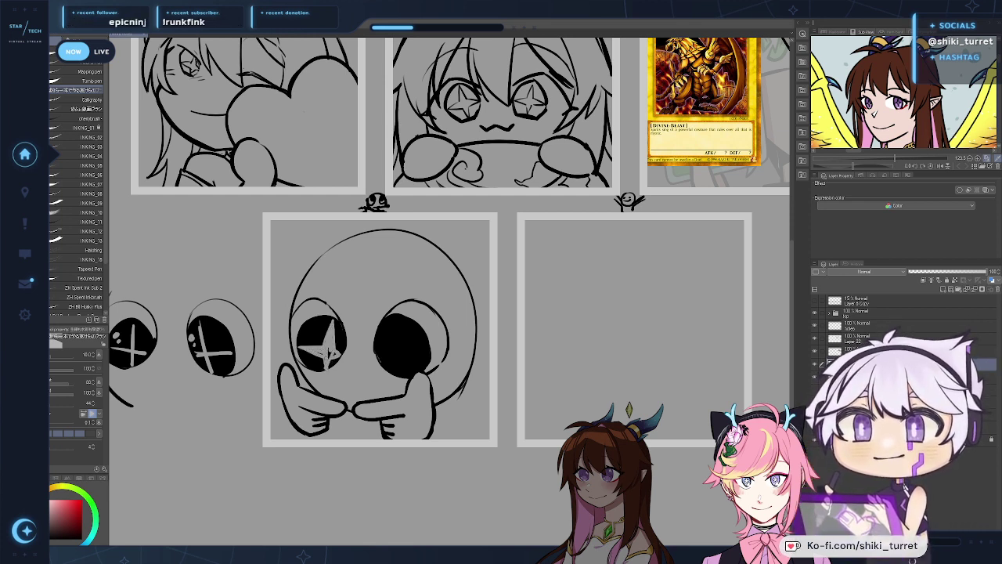
Step: Draw and clear out a four-pointed star in the right iris, and add small highlights to both eyes
left_click_drag(388, 317, 387, 351)
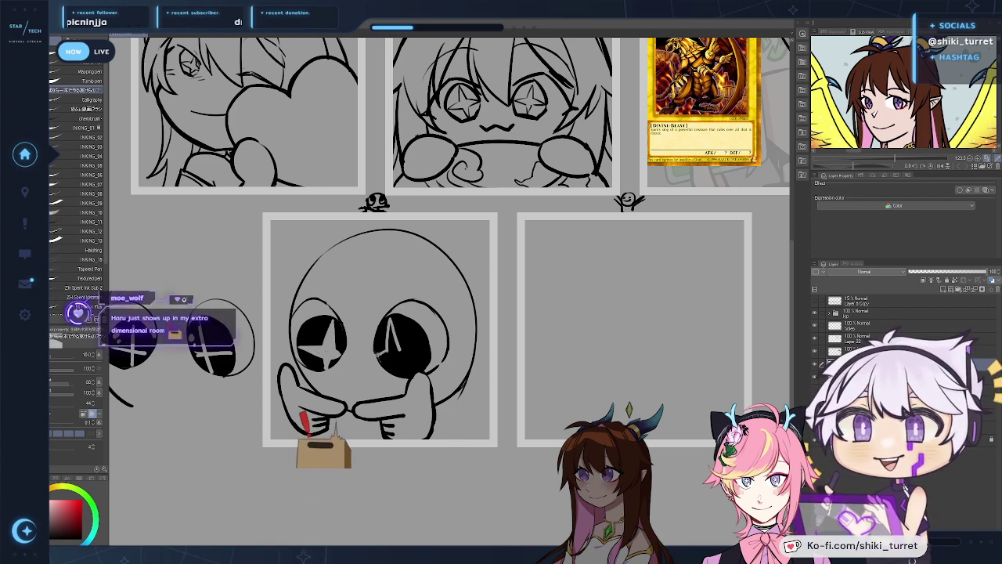
left_click_drag(381, 354, 399, 372)
key("g")
key("g")
left_click(395, 344)
key("p")
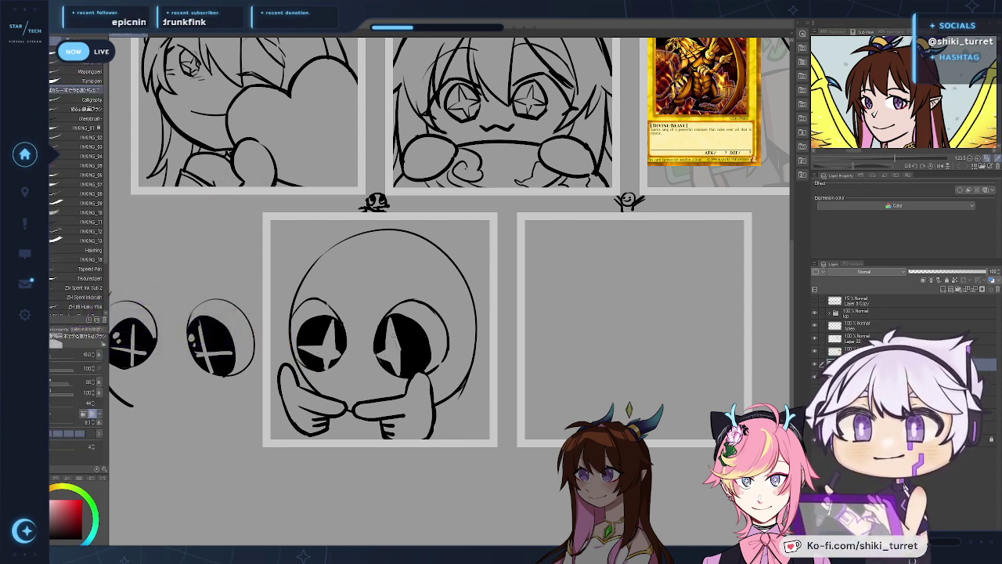
left_click_drag(421, 350, 402, 353)
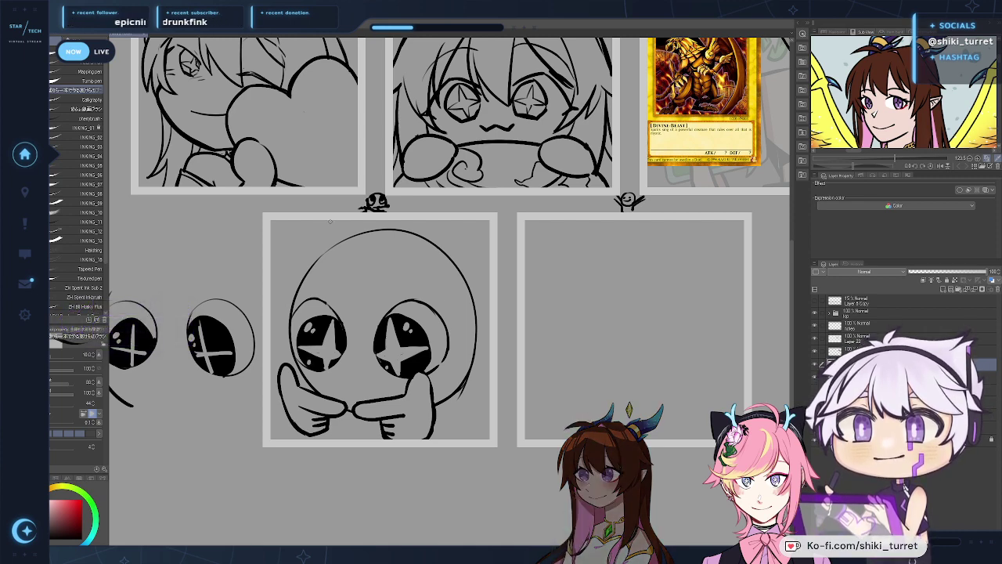
Step: Sketch the first centre fringe strand from the forehead down between the eyes
left_click_drag(358, 378, 345, 374)
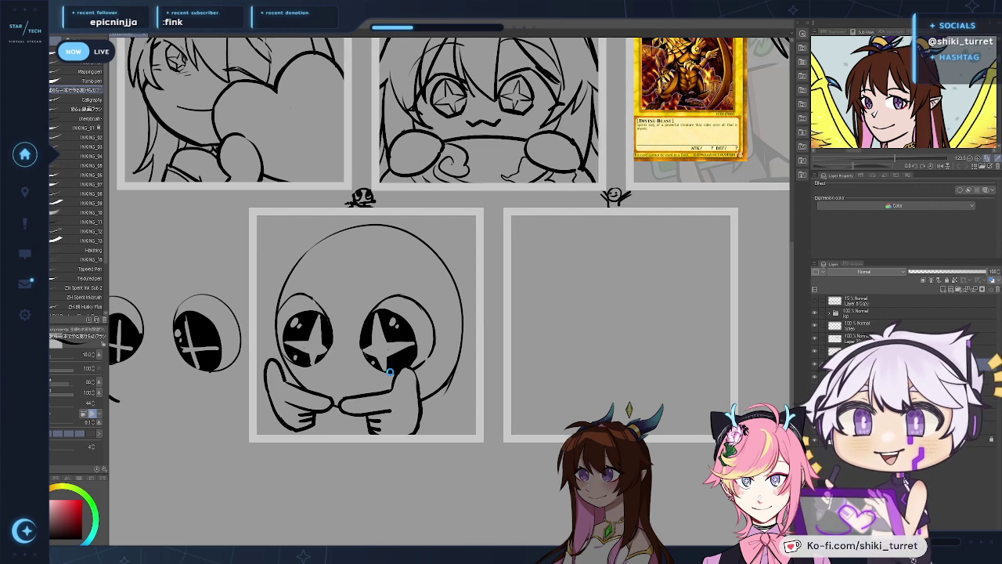
left_click_drag(414, 369, 405, 366)
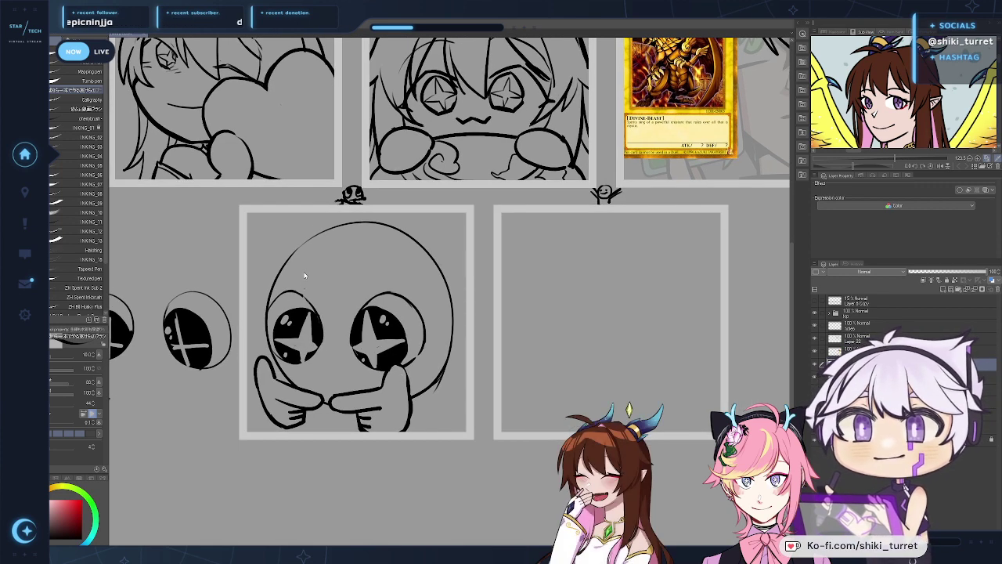
key("ctrl+z")
mouse_move(302, 267)
left_mouse_down()
mouse_move(327, 355)
mouse_move(310, 310)
left_mouse_up()
key("ctrl+z")
left_click_drag(312, 246, 329, 342)
left_click_drag(317, 285, 334, 345)
key("ctrl+z")
key("ctrl+z")
mouse_move(310, 254)
left_mouse_down()
mouse_move(322, 327)
mouse_move(352, 352)
left_mouse_up()
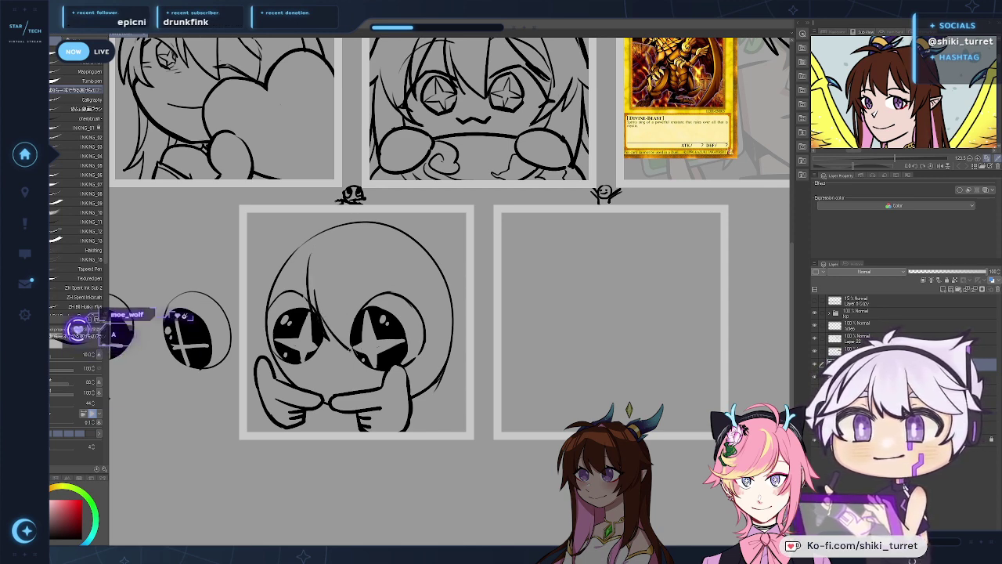
Step: Close the centre fringe strand with a second line meeting its tip and erase the eye lines inside it
key("ctrl+z")
left_click_drag(356, 263, 350, 349)
key("ctrl+z")
key("ctrl+z")
key("ctrl+z")
key("ctrl+z")
key("e")
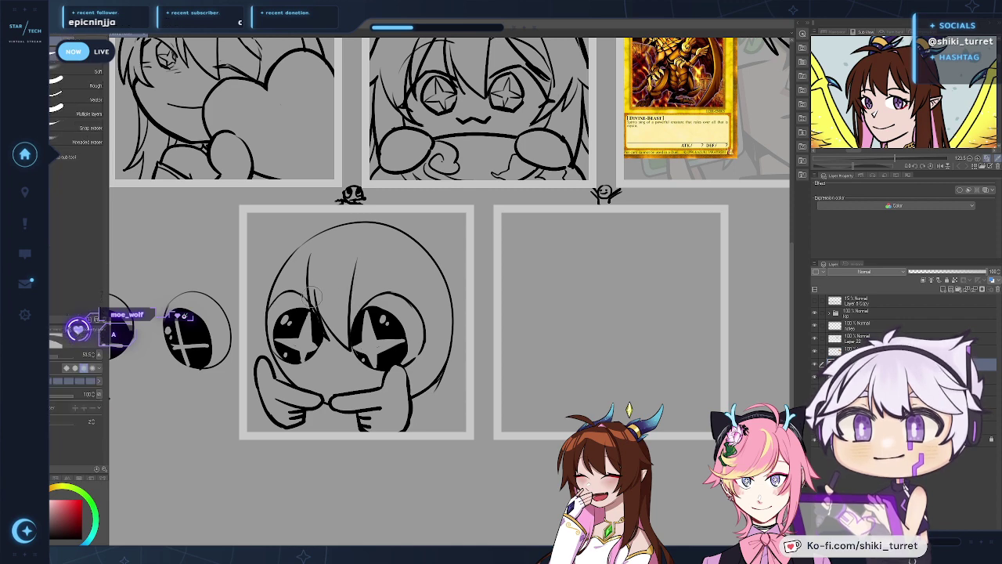
left_click_drag(315, 296, 332, 339)
left_click_drag(315, 305, 325, 335)
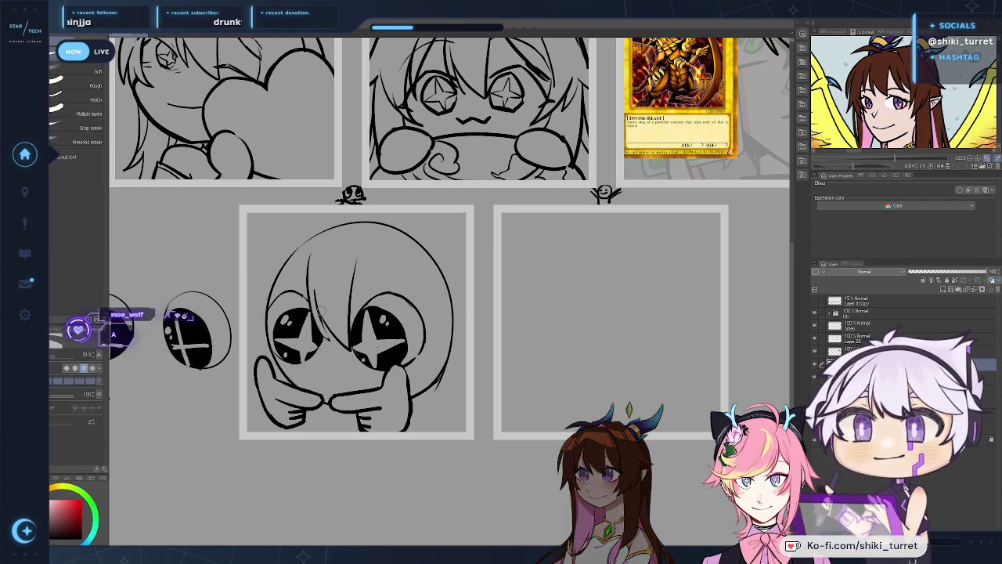
Step: Sketch the right bang sweeping over the right eye and the left bang curving down past the left eye
key("p")
key("ctrl+z")
mouse_move(357, 251)
left_mouse_down()
mouse_move(374, 284)
mouse_move(433, 315)
left_mouse_up()
key("ctrl+z")
key("ctrl+z")
mouse_move(312, 249)
left_mouse_down()
mouse_move(260, 317)
mouse_move(257, 342)
left_mouse_up()
key("ctrl+z")
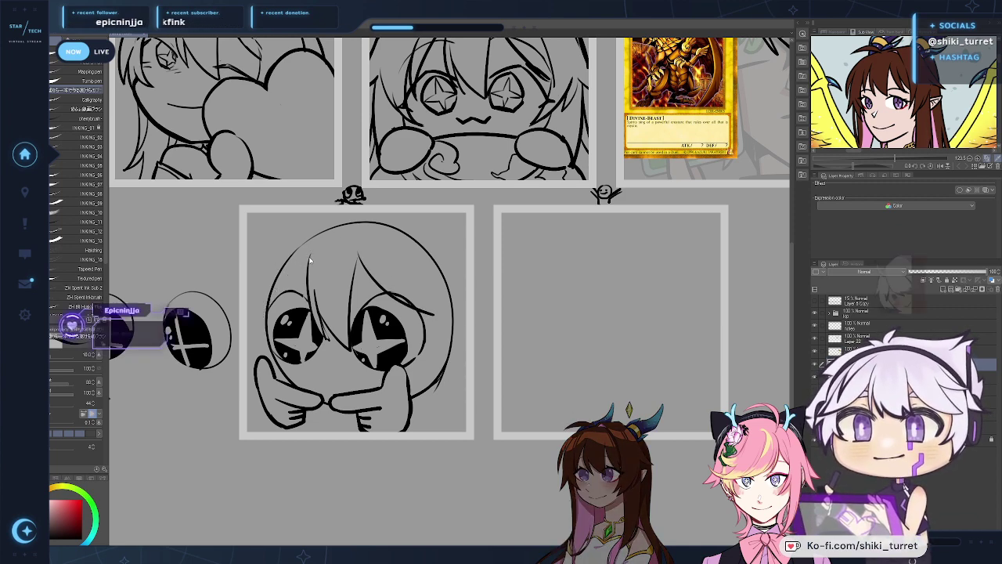
Step: Erase the head outline beside the left bang and draw the outer left hair strand and side lock
key("e")
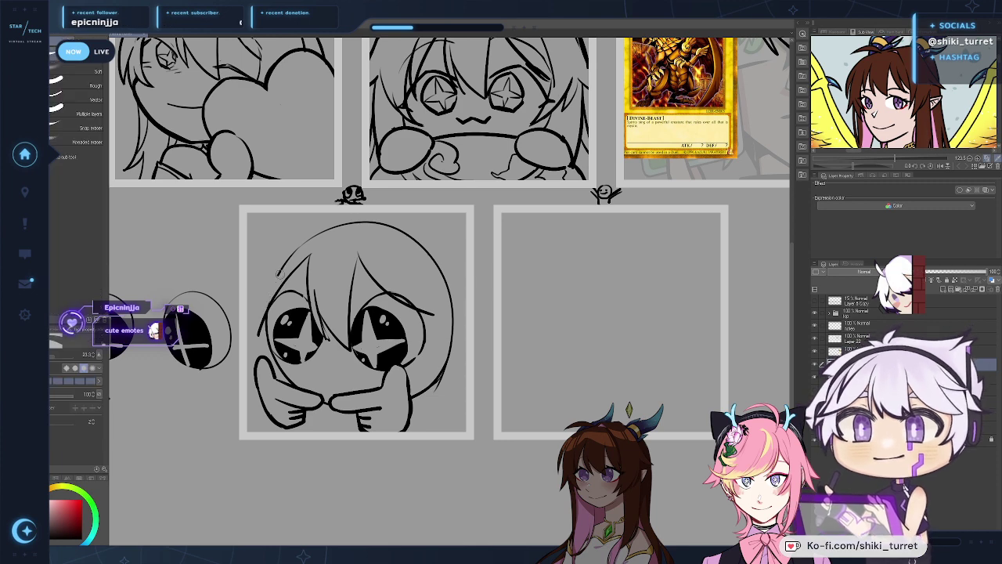
key("p")
mouse_move(279, 274)
left_mouse_down()
mouse_move(317, 234)
mouse_move(262, 296)
left_mouse_up()
key("ctrl+z")
key("ctrl+z")
mouse_move(293, 255)
left_mouse_down()
mouse_move(256, 342)
mouse_move(298, 375)
left_mouse_up()
key("ctrl+z")
key("ctrl+z")
left_click_drag(265, 320, 297, 372)
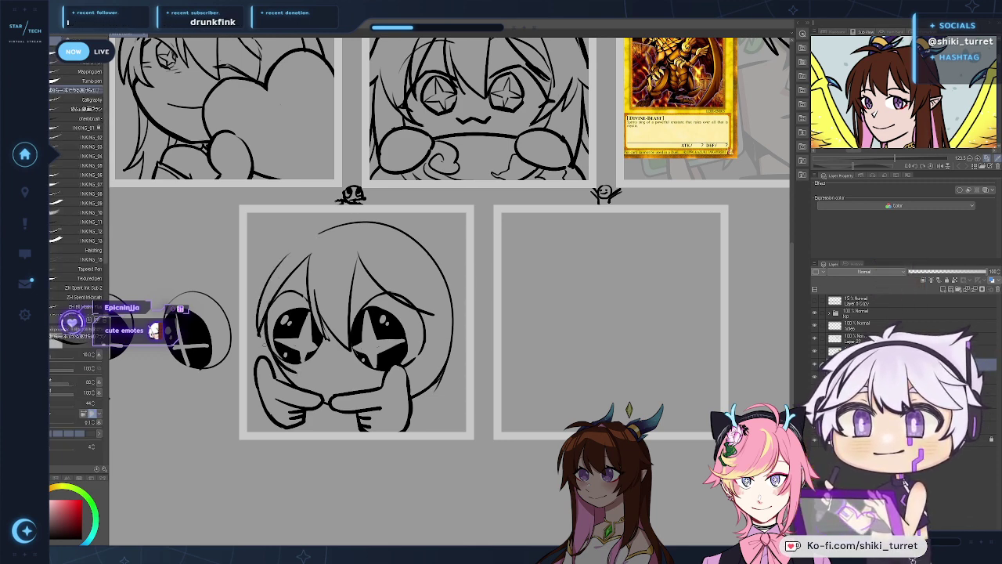
Step: Erase the guide circle's outline across the top of the head
key("e")
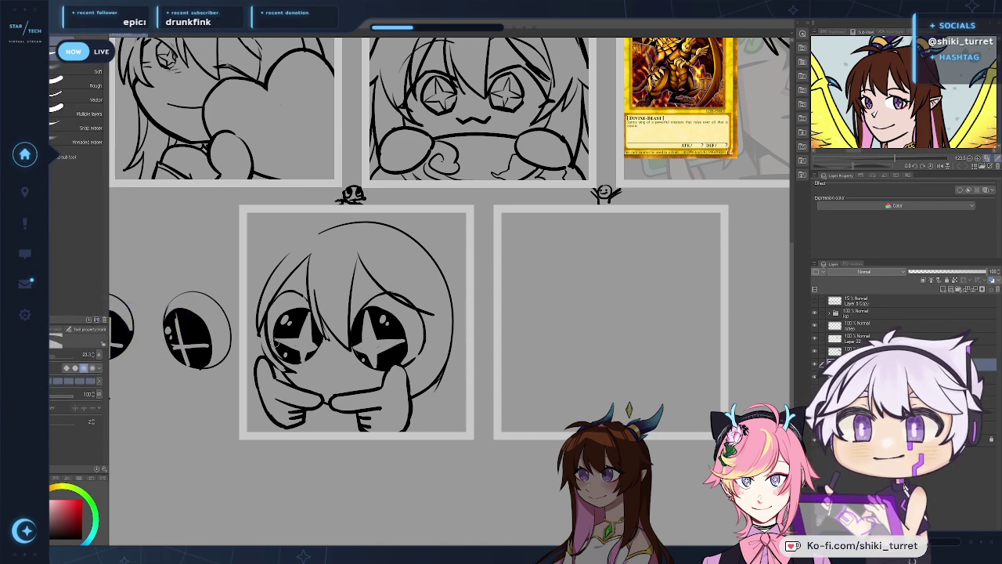
key("p")
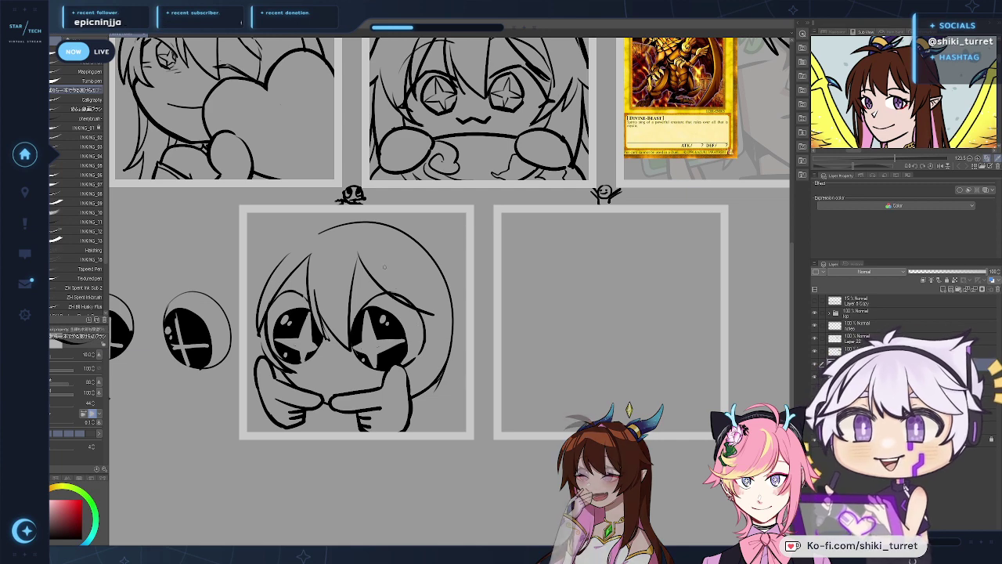
key("e")
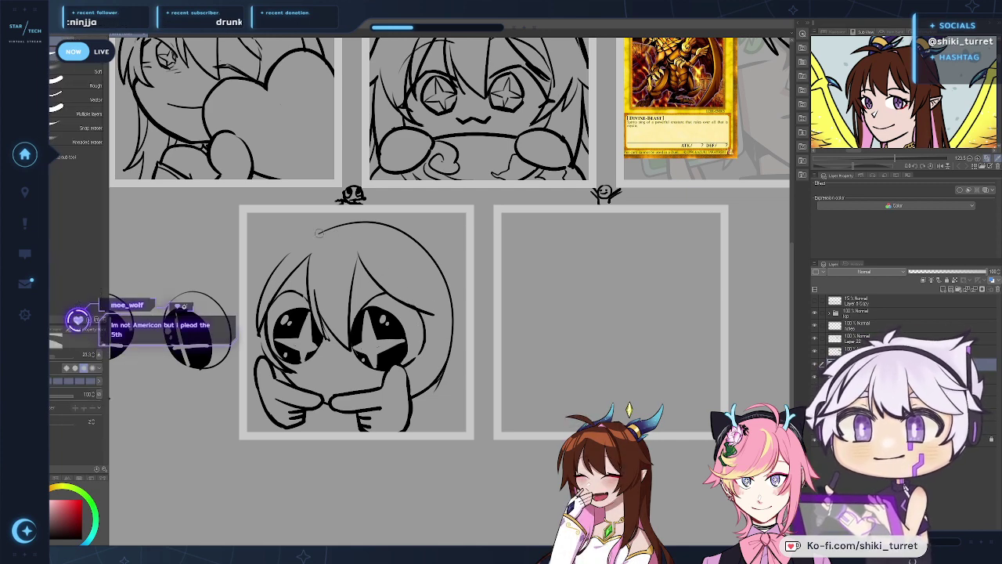
mouse_move(317, 225)
left_mouse_down()
mouse_move(412, 218)
mouse_move(381, 207)
mouse_move(446, 274)
left_mouse_up()
key("p")
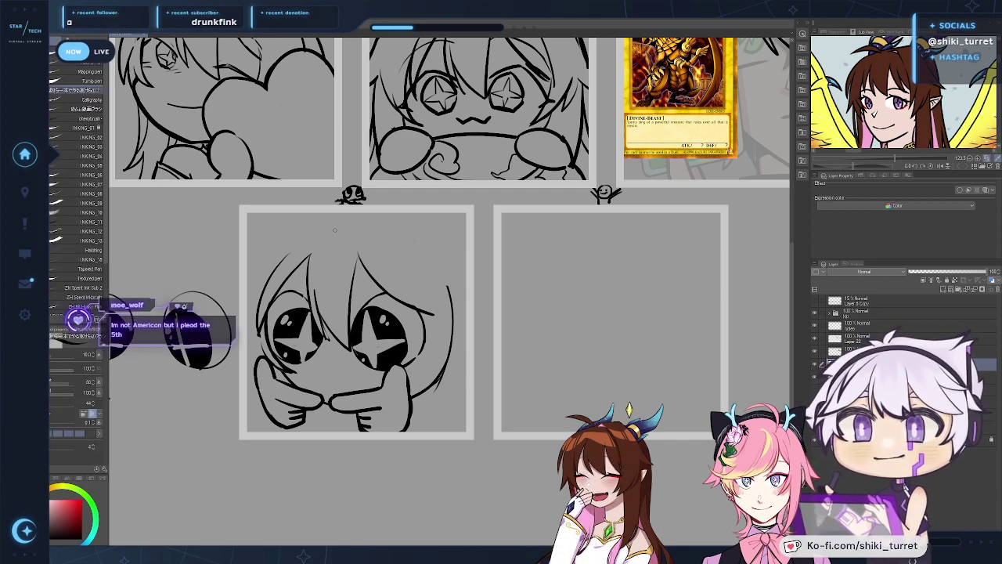
Step: Sketch the crown line from the peak at the top of the head down towards the character's left side
left_click_drag(377, 245, 391, 271)
key("ctrl+z")
left_click_drag(350, 215, 406, 284)
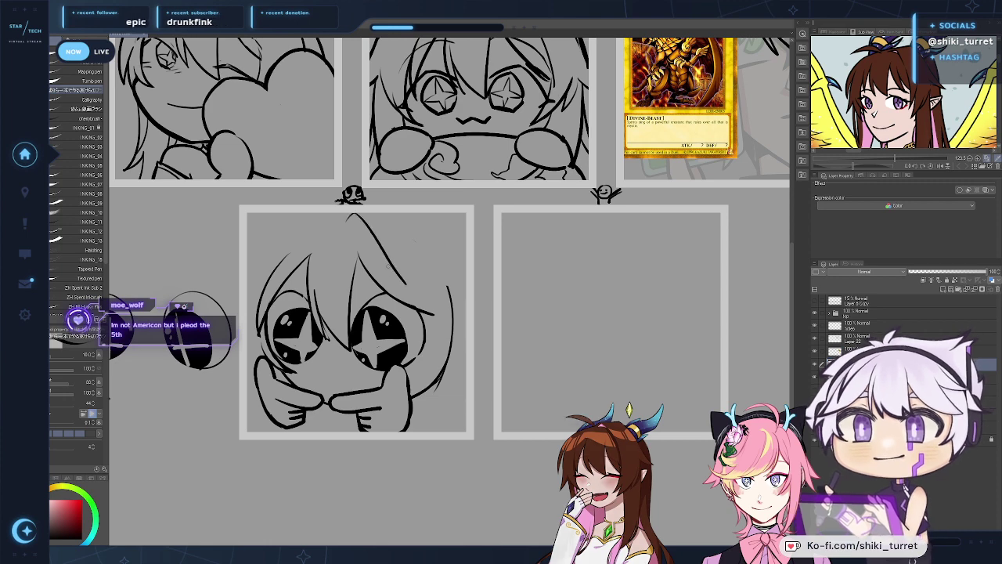
key("ctrl+z")
key("h")
mouse_move(584, 242)
left_mouse_down()
mouse_move(498, 227)
mouse_move(396, 248)
mouse_move(382, 357)
left_mouse_up()
key("ctrl+z")
key("ctrl+z")
mouse_move(400, 246)
left_mouse_down()
mouse_move(387, 366)
mouse_move(382, 296)
mouse_move(383, 360)
left_mouse_up()
key("ctrl+z")
left_click_drag(367, 293, 391, 361)
key("ctrl+z")
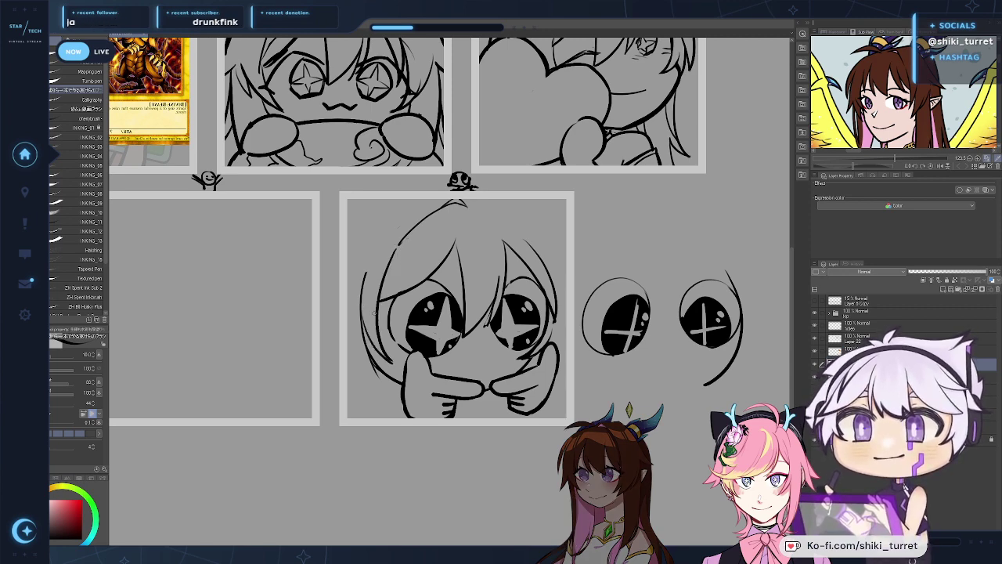
Step: Erase the upper part of the outer left hair strand, leaving only its flicked end beside the cheek
key("e")
left_click_drag(364, 308, 370, 279)
key("h")
mouse_move(565, 302)
left_mouse_down()
mouse_move(458, 327)
mouse_move(397, 323)
left_mouse_up()
key("p")
key("e")
mouse_move(354, 357)
left_mouse_down()
mouse_move(346, 379)
mouse_move(355, 327)
mouse_move(334, 374)
left_mouse_up()
key("p")
key("ctrl+z")
left_click_drag(353, 324, 331, 383)
key("h")
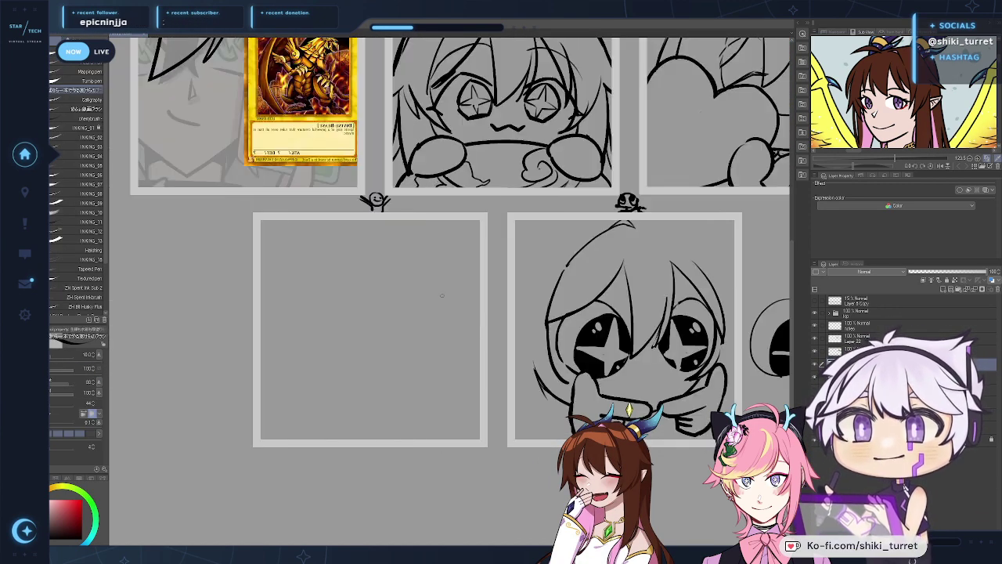
left_click_drag(470, 296, 343, 294)
key("ctrl+z")
key("e")
key("p")
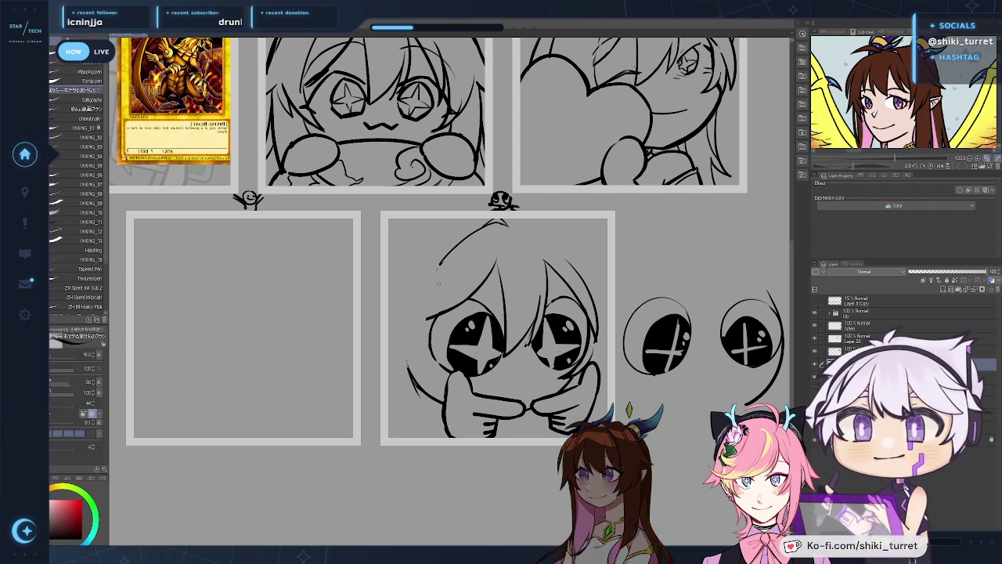
Step: Draw the left side hair from the end of the crown line down past the eye, ending in a pointed strand
left_click_drag(437, 267, 424, 377)
left_click_drag(440, 321, 413, 379)
key("ctrl+z")
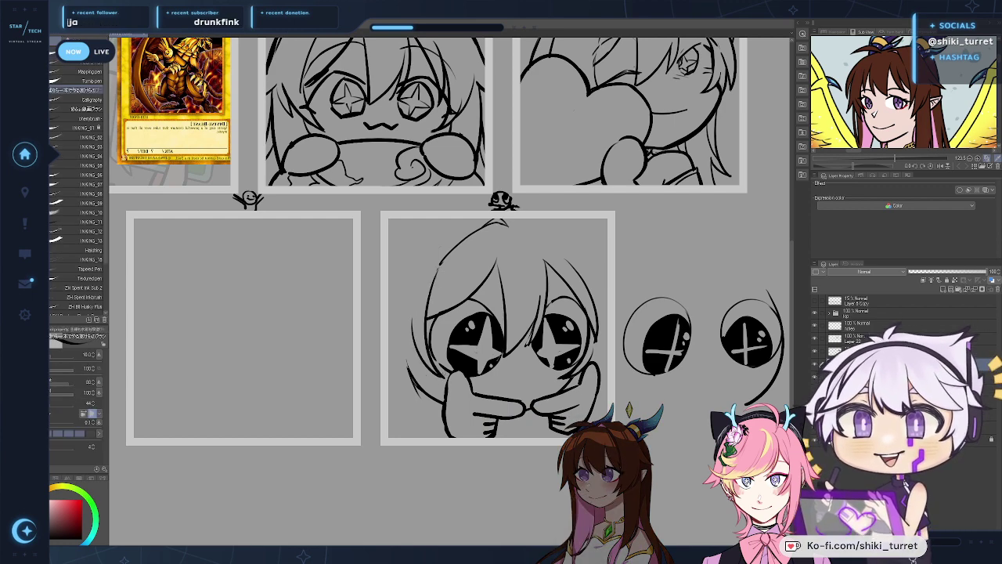
key("h")
mouse_move(525, 313)
left_mouse_down()
mouse_move(456, 333)
mouse_move(404, 381)
left_mouse_up()
key("ctrl+z")
left_click_drag(427, 340, 405, 381)
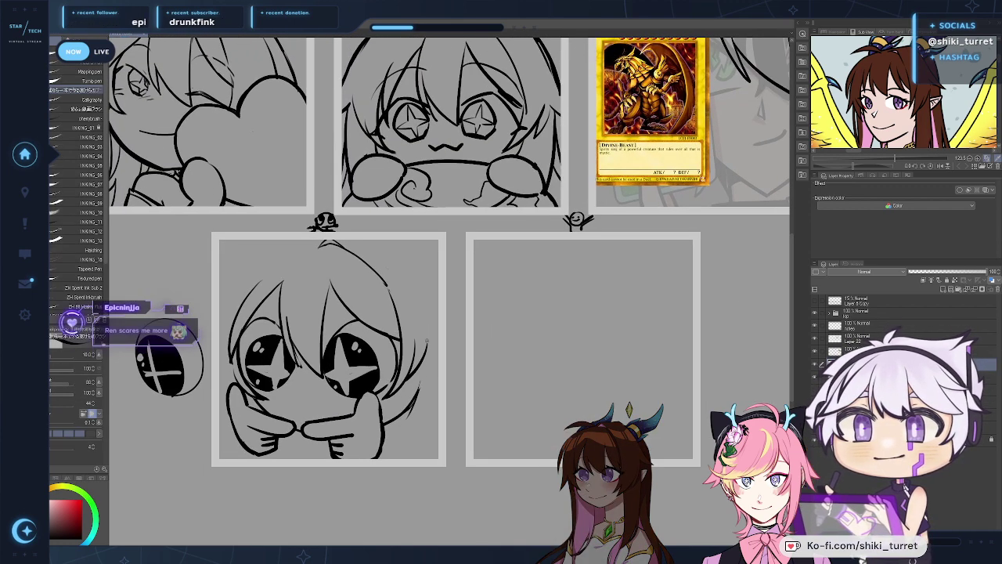
Step: Draw the outer back-hair arcs beyond the left side of the head and erase the stray overlap at the panel corner
left_click_drag(427, 339, 453, 373)
key("ctrl+z")
mouse_move(400, 238)
left_mouse_down()
mouse_move(438, 287)
mouse_move(439, 306)
mouse_move(438, 288)
left_mouse_up()
key("ctrl+z")
key("ctrl+z")
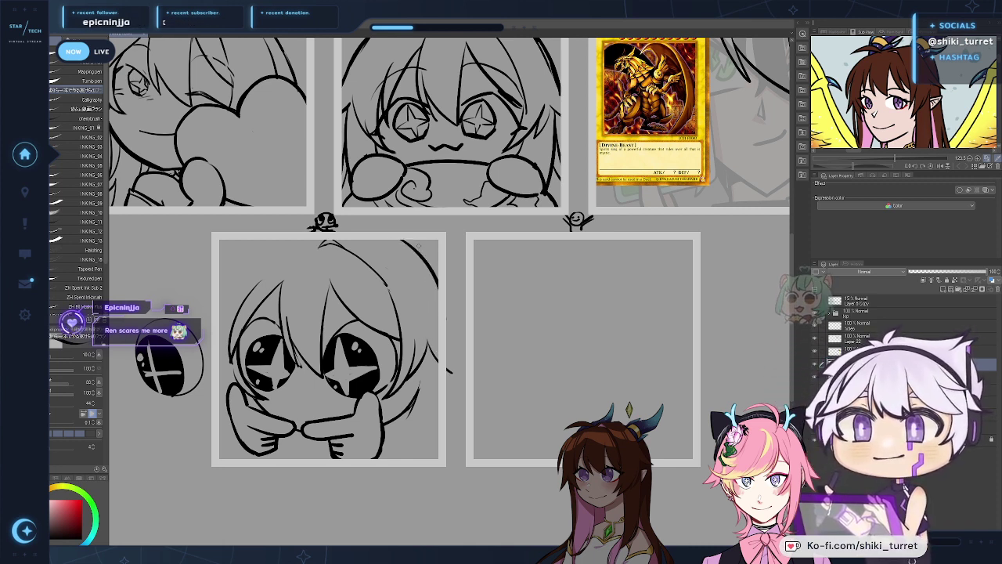
left_click_drag(417, 239, 448, 285)
key("h")
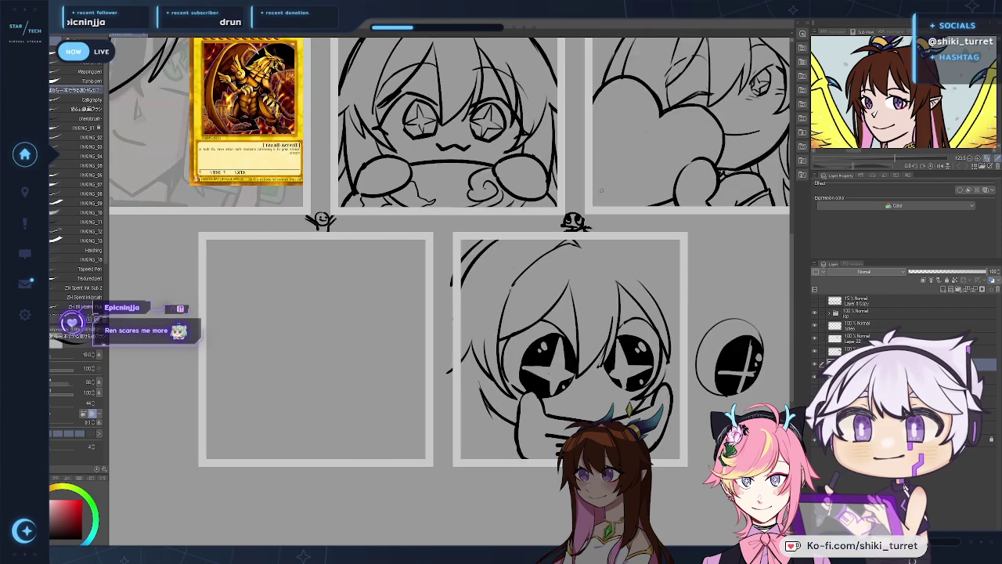
left_click_drag(548, 313, 489, 309)
mouse_move(490, 245)
left_mouse_down()
mouse_move(448, 288)
mouse_move(486, 248)
mouse_move(456, 280)
mouse_move(439, 321)
left_mouse_up()
key("ctrl+z")
key("ctrl+z")
key("e")
left_click_drag(468, 260, 435, 331)
key("p")
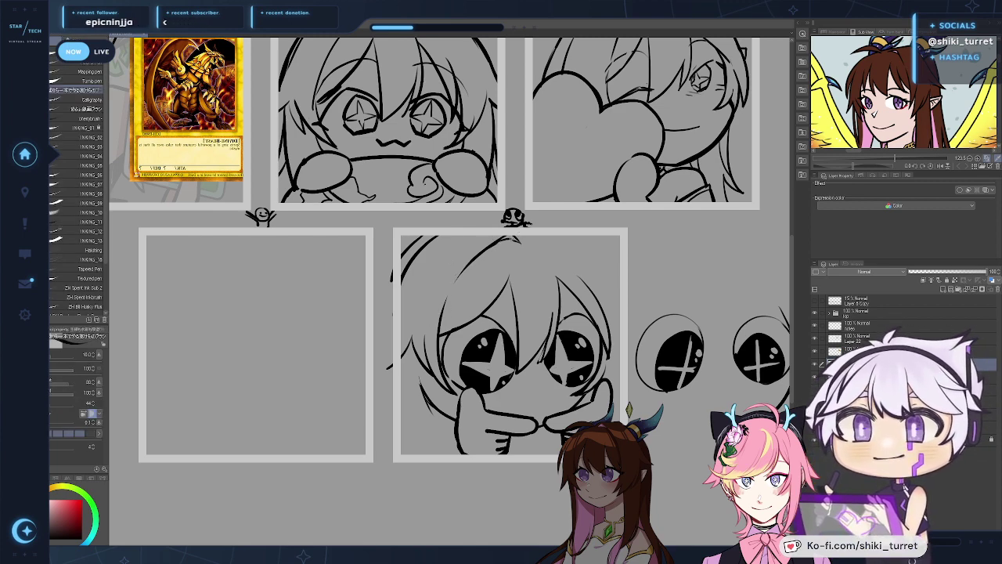
Step: Draw a curved ahoge sweeping from the head's peak towards the character's right side
key("h")
left_click_drag(408, 327, 504, 317)
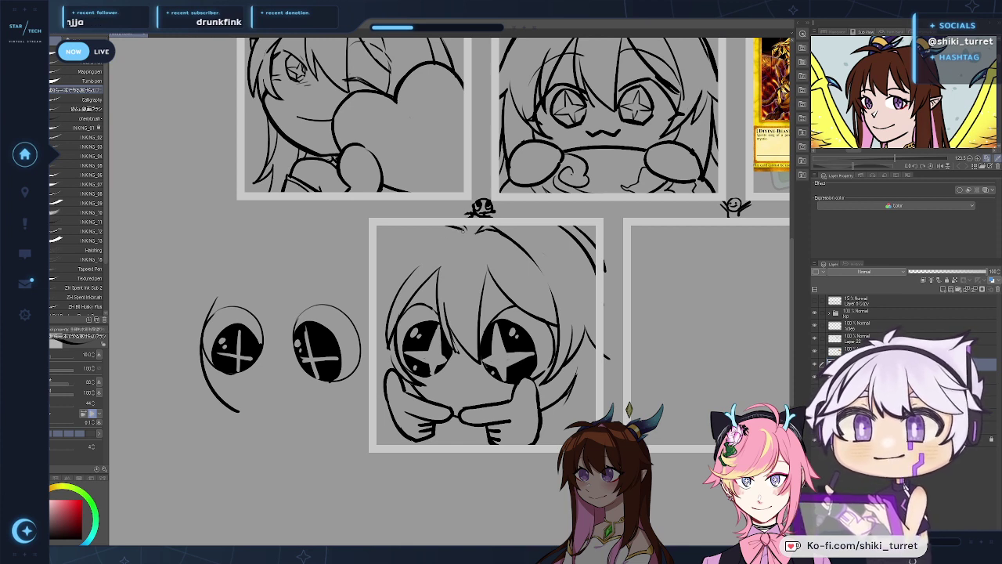
left_click_drag(464, 231, 400, 267)
key("ctrl+z")
left_click_drag(461, 231, 391, 275)
key("ctrl+z")
key("ctrl+z")
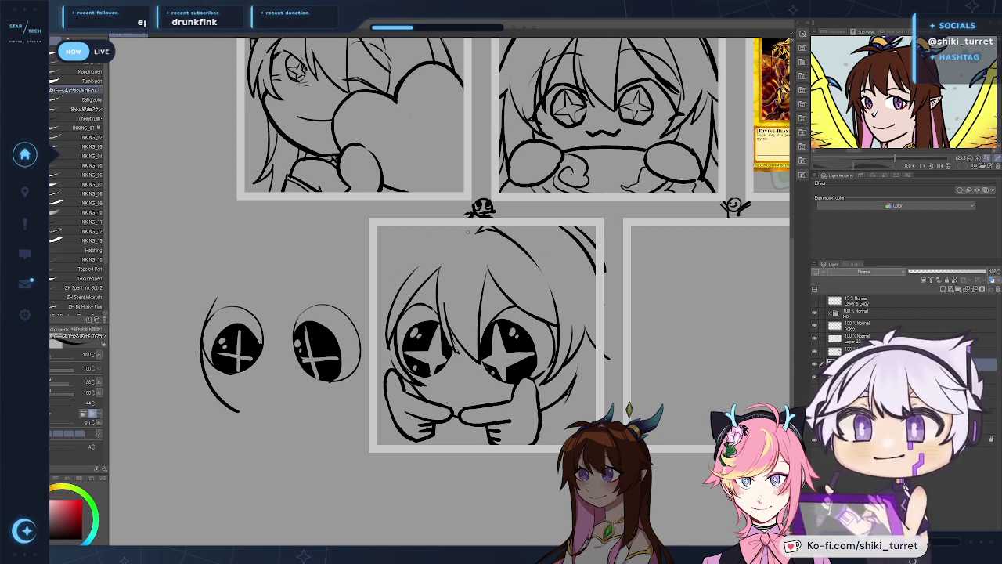
left_click_drag(468, 230, 404, 257)
key("ctrl+z")
mouse_move(461, 228)
left_mouse_down()
mouse_move(409, 252)
mouse_move(468, 232)
left_mouse_up()
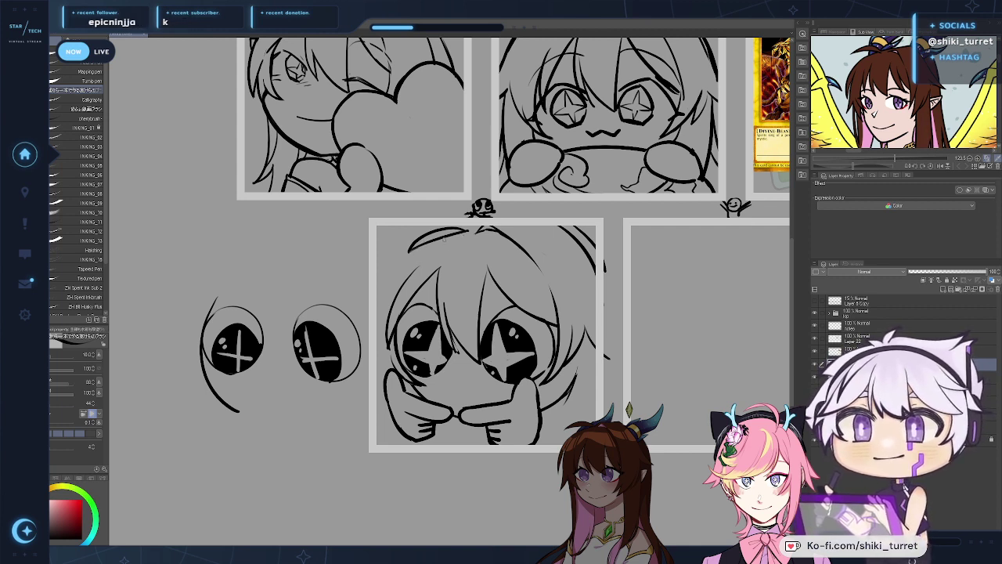
key("ctrl+z")
Step: Draw the hair contour down the character's right side, with a pointed strand flaring past the panel edge
mouse_move(451, 237)
left_mouse_down()
mouse_move(389, 272)
mouse_move(377, 348)
left_mouse_up()
key("ctrl+z")
key("ctrl+z")
key("ctrl+z")
left_click_drag(395, 265, 378, 368)
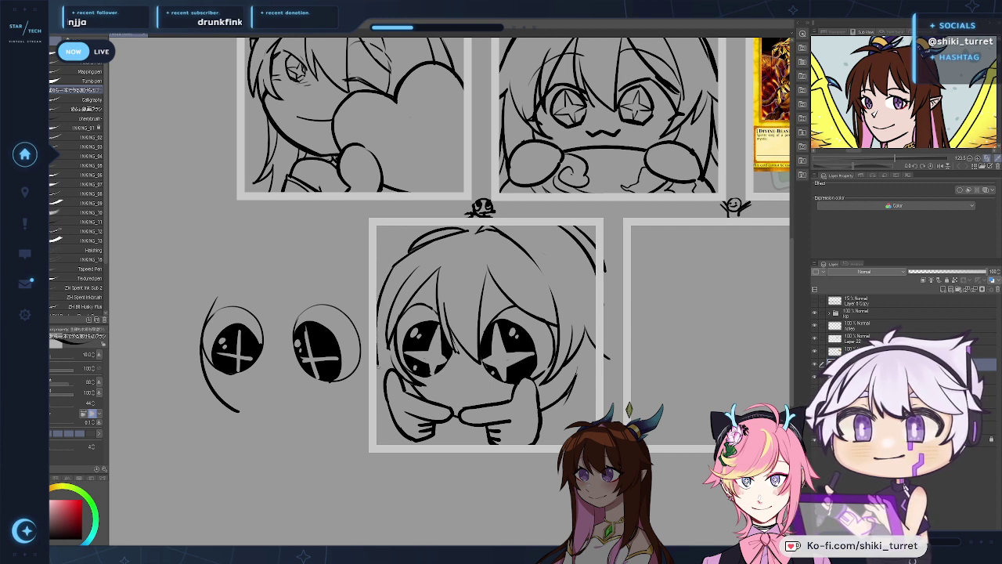
key("ctrl+z")
left_click_drag(394, 267, 376, 324)
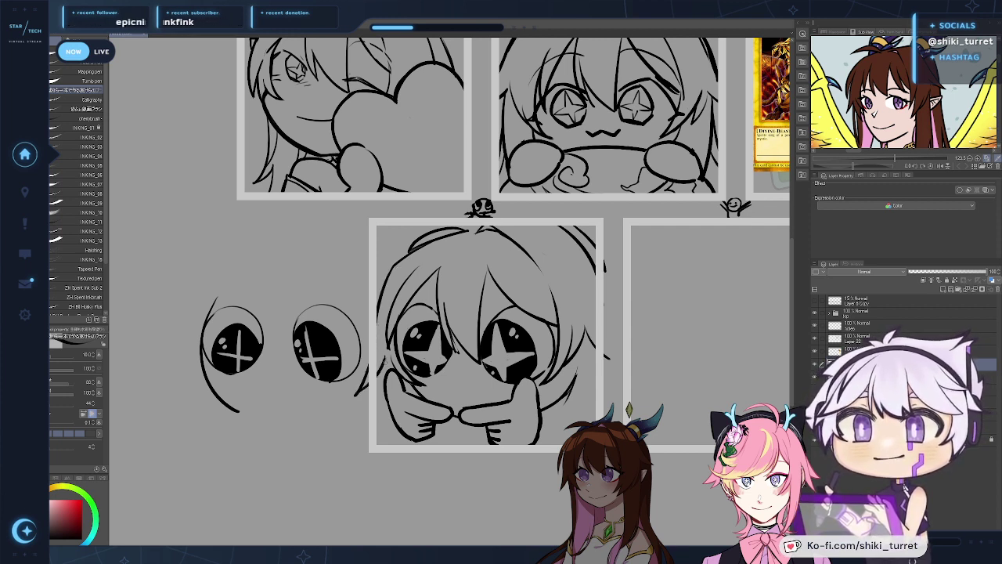
Step: Draw long hair strands hanging behind both hands down past the panel's lower edge
left_click_drag(640, 329, 523, 358)
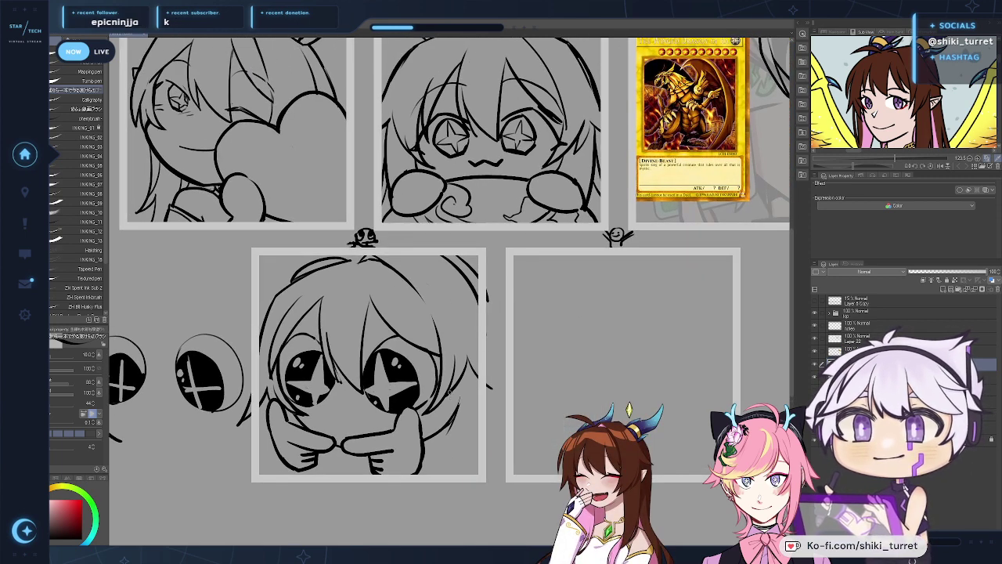
key("ctrl+z")
left_click_drag(452, 392, 433, 473)
key("ctrl+z")
left_click_drag(453, 394, 421, 492)
key("e")
left_click_drag(447, 431, 454, 408)
key("p")
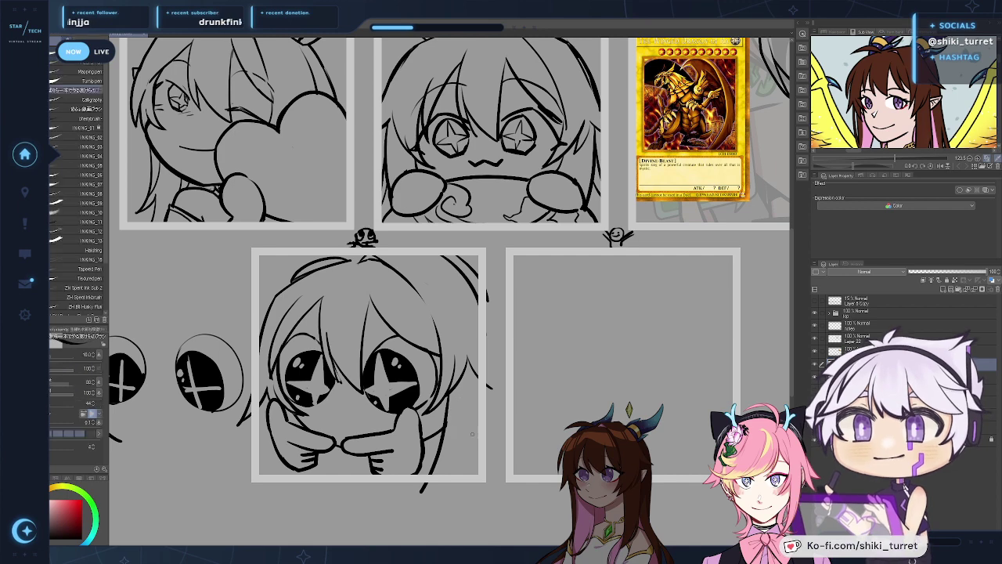
key("ctrl+z")
left_click_drag(479, 455, 449, 492)
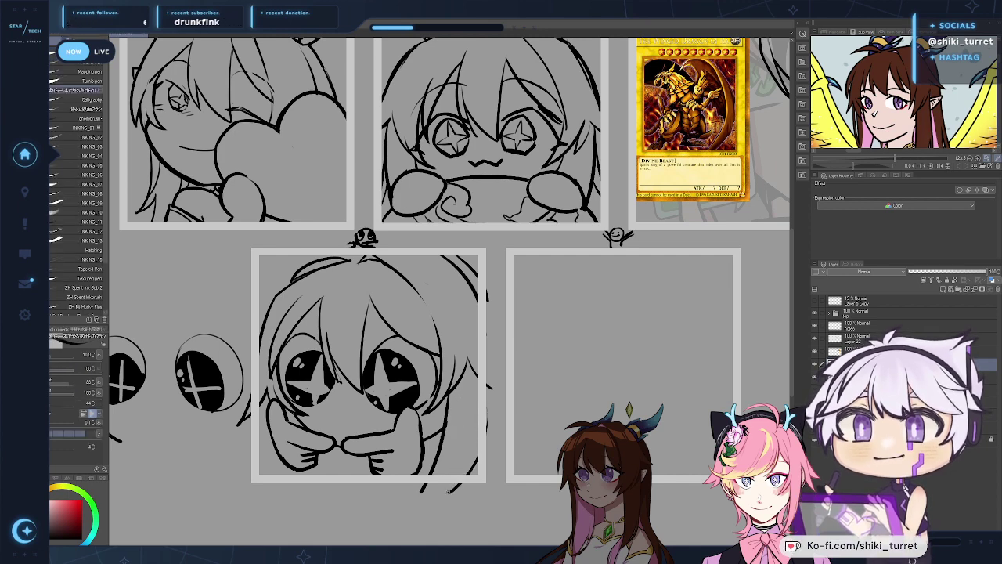
left_click_drag(274, 433, 294, 493)
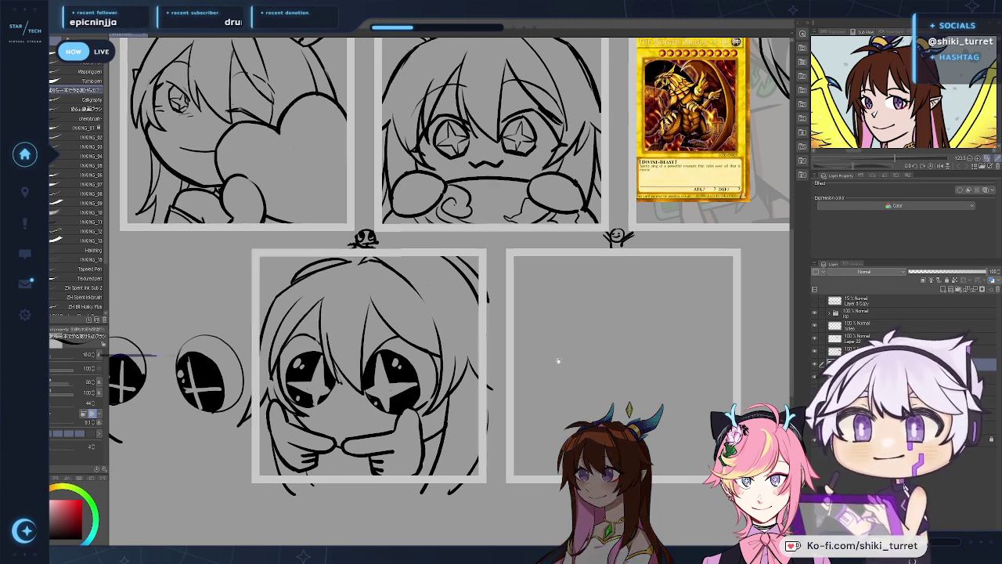
Step: Erase the ahoge's rough line beside the head contour and rework its upper arc
left_click_drag(557, 360, 550, 367)
key("e")
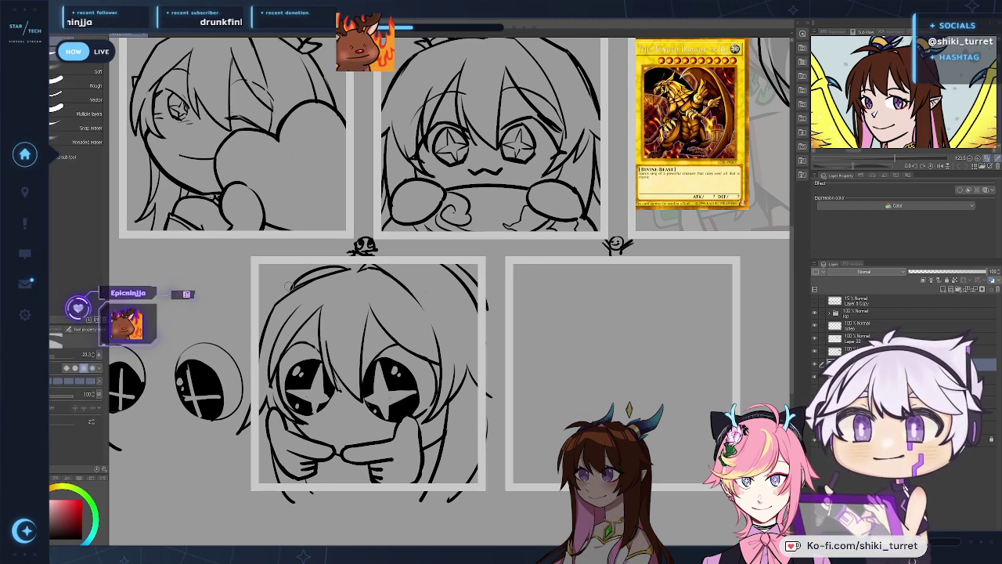
mouse_move(289, 286)
left_mouse_down()
mouse_move(314, 272)
mouse_move(283, 276)
left_mouse_up()
key("p")
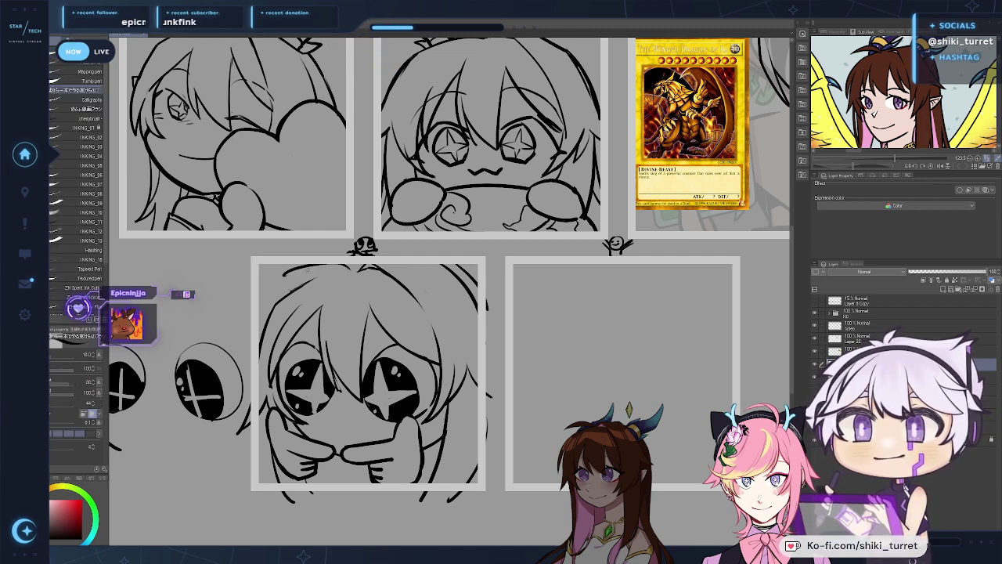
key("ctrl+z")
mouse_move(344, 268)
left_mouse_down()
mouse_move(281, 276)
mouse_move(340, 268)
left_mouse_up()
key("ctrl+z")
key("ctrl+z")
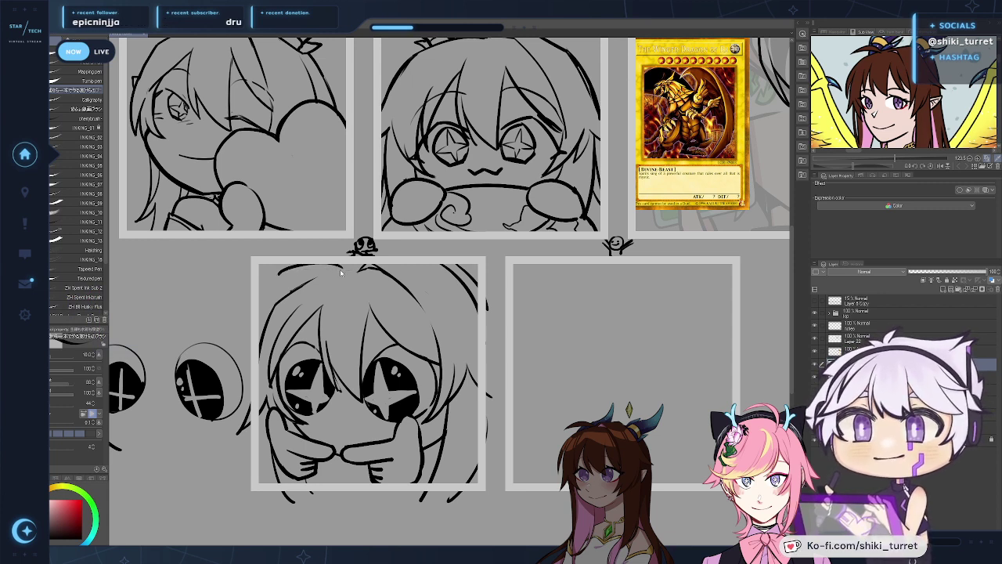
key("ctrl+z")
Step: Draw the ahoge's lower edge from its tip back to the peak of the head
left_click_drag(278, 275, 340, 268)
key("ctrl+z")
left_click_drag(278, 274, 340, 271)
key("ctrl+z")
key("ctrl+z")
key("ctrl+z")
key("ctrl+z")
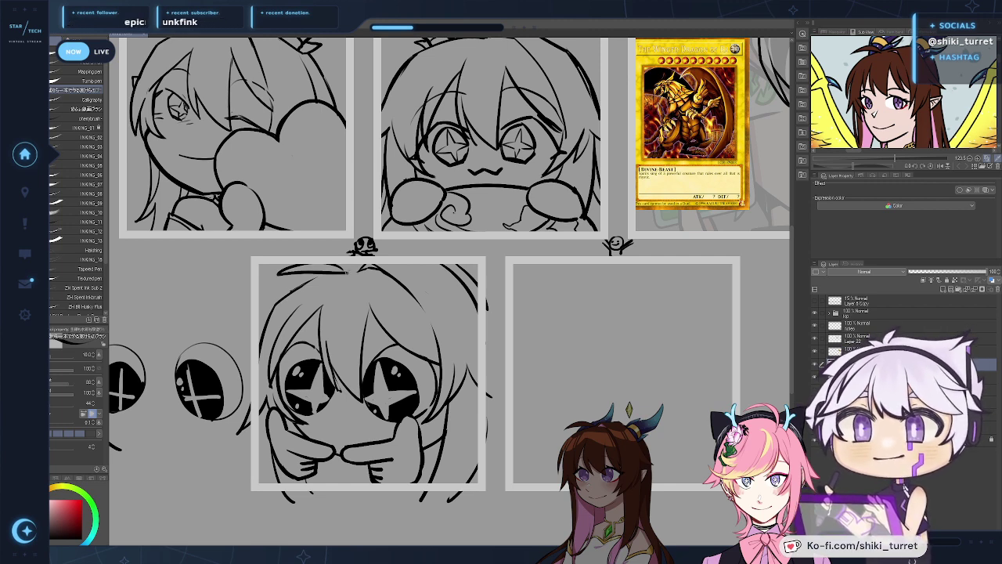
key("ctrl+z")
left_click_drag(279, 274, 340, 271)
key("ctrl+z")
left_click_drag(278, 274, 341, 271)
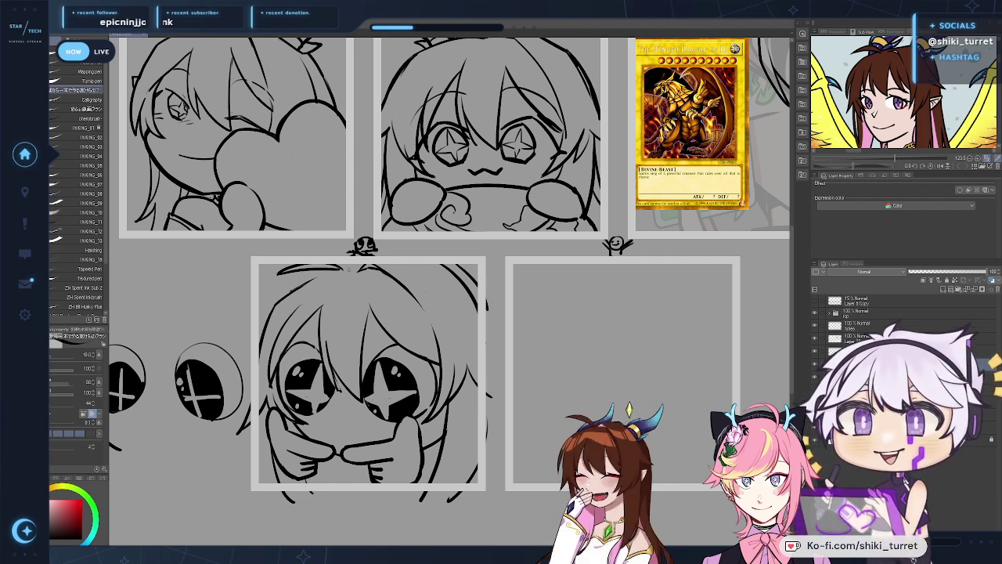
key("ctrl+z")
left_click_drag(278, 303, 325, 272)
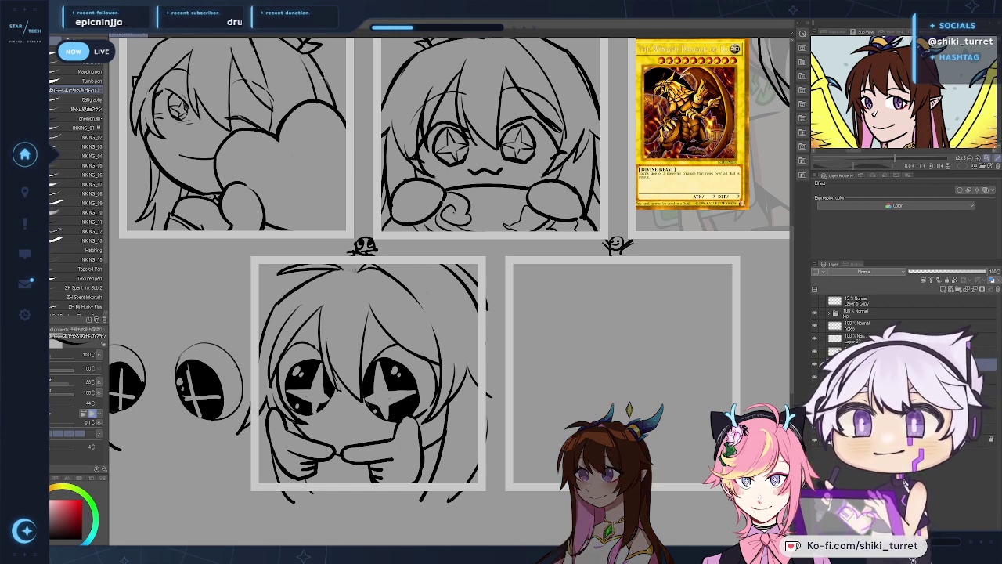
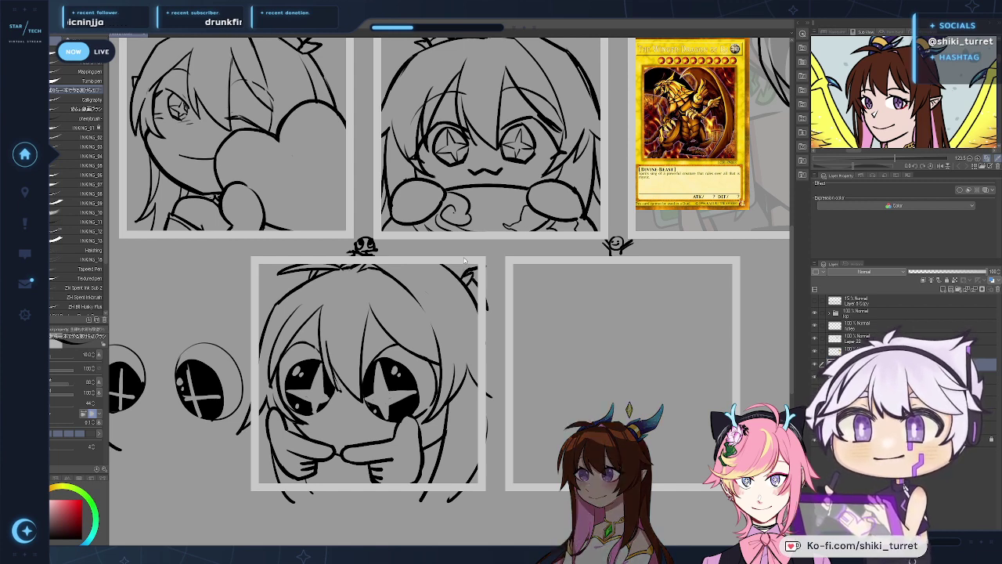
Step: Clear the hair lines overflowing the finger-touching panel and delete the spare eye sketches beside it
mouse_move(523, 464)
left_mouse_down()
mouse_move(517, 469)
mouse_move(531, 419)
left_mouse_up()
key("e")
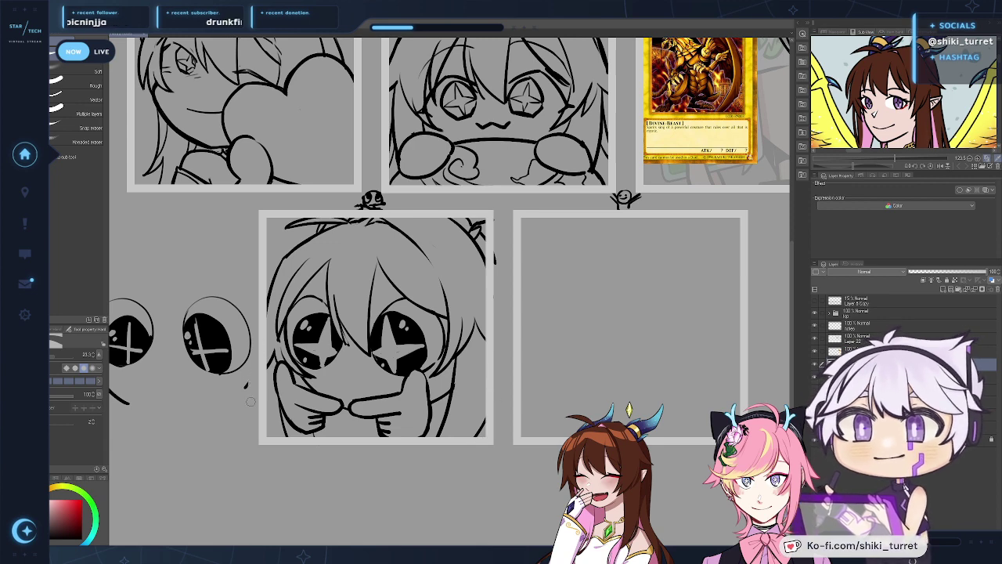
mouse_move(229, 401)
left_mouse_down()
mouse_move(363, 415)
mouse_move(392, 360)
mouse_move(231, 270)
mouse_move(345, 442)
left_mouse_up()
key("m")
key("Delete")
key("ctrl+d")
left_click_drag(679, 326, 525, 349)
key("e")
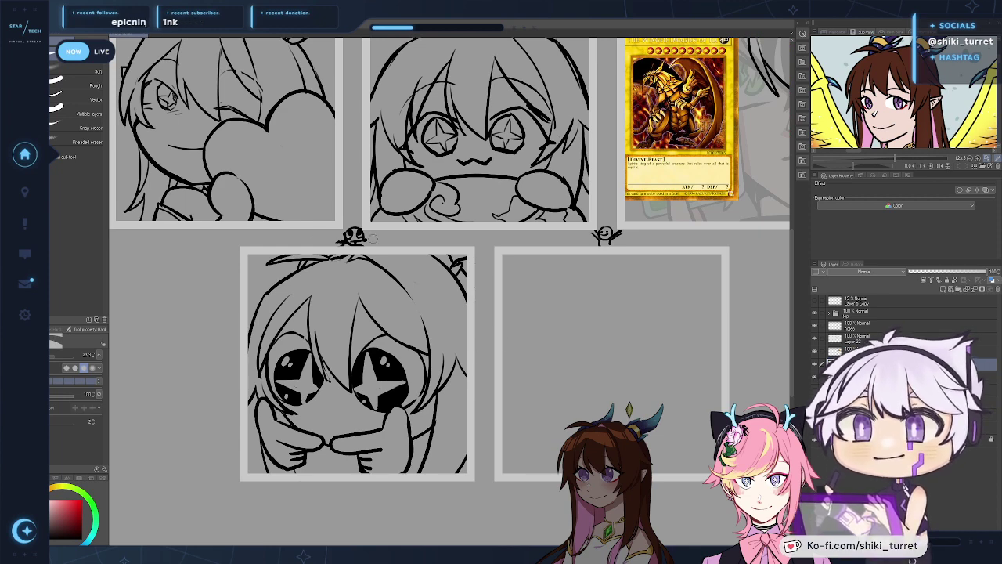
Step: Sketch a small round head in the middle of the empty last panel
left_click_drag(621, 391, 474, 402)
key("p")
mouse_move(576, 436)
left_mouse_down()
mouse_move(576, 410)
mouse_move(590, 405)
left_mouse_up()
left_click_drag(527, 307, 492, 311)
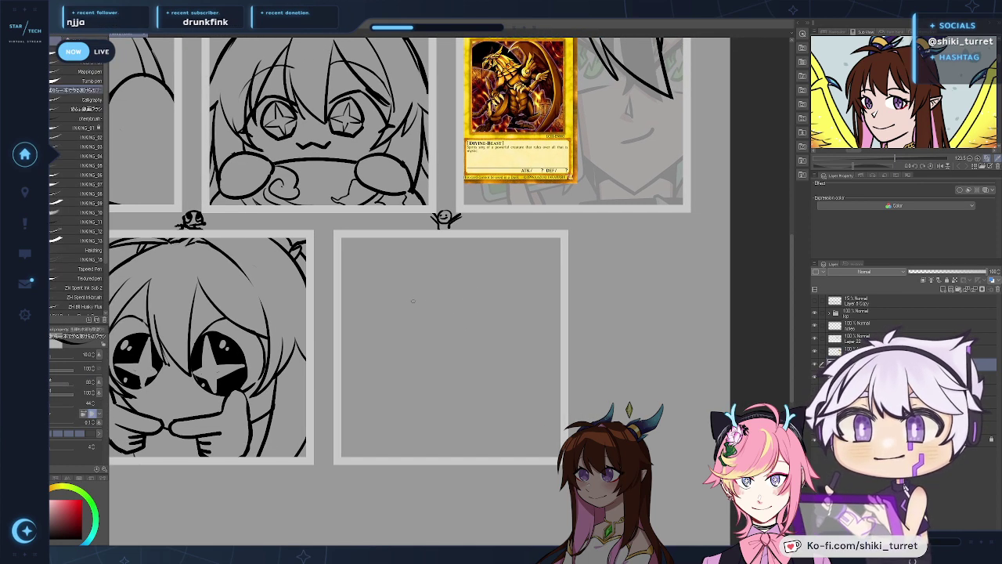
mouse_move(400, 357)
left_mouse_down()
mouse_move(442, 289)
mouse_move(423, 270)
mouse_move(450, 255)
left_mouse_up()
key("ctrl+z")
key("ctrl+z")
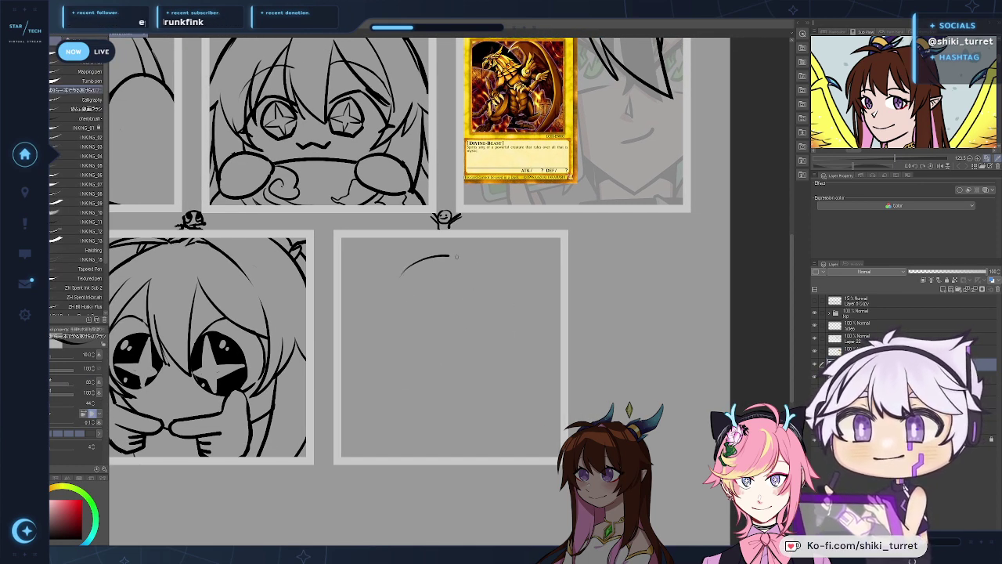
key("ctrl+z")
key("ctrl+z")
mouse_move(392, 304)
left_mouse_down()
mouse_move(487, 304)
mouse_move(443, 280)
mouse_move(498, 306)
mouse_move(462, 378)
left_mouse_up()
key("ctrl+z")
key("ctrl+z")
key("ctrl+z")
left_click_drag(402, 287, 477, 393)
key("ctrl+z")
key("ctrl+z")
mouse_move(396, 329)
left_mouse_down()
mouse_move(492, 380)
mouse_move(391, 409)
mouse_move(440, 405)
mouse_move(401, 325)
left_mouse_up()
key("ctrl+z")
key("ctrl+z")
mouse_move(422, 392)
left_mouse_down()
mouse_move(391, 353)
mouse_move(493, 336)
mouse_move(398, 329)
mouse_move(417, 398)
mouse_move(415, 320)
mouse_move(421, 401)
left_mouse_up()
key("ctrl+z")
key("ctrl+z")
key("ctrl+z")
mouse_move(397, 369)
left_mouse_down()
mouse_move(406, 326)
mouse_move(396, 365)
mouse_move(392, 341)
left_mouse_up()
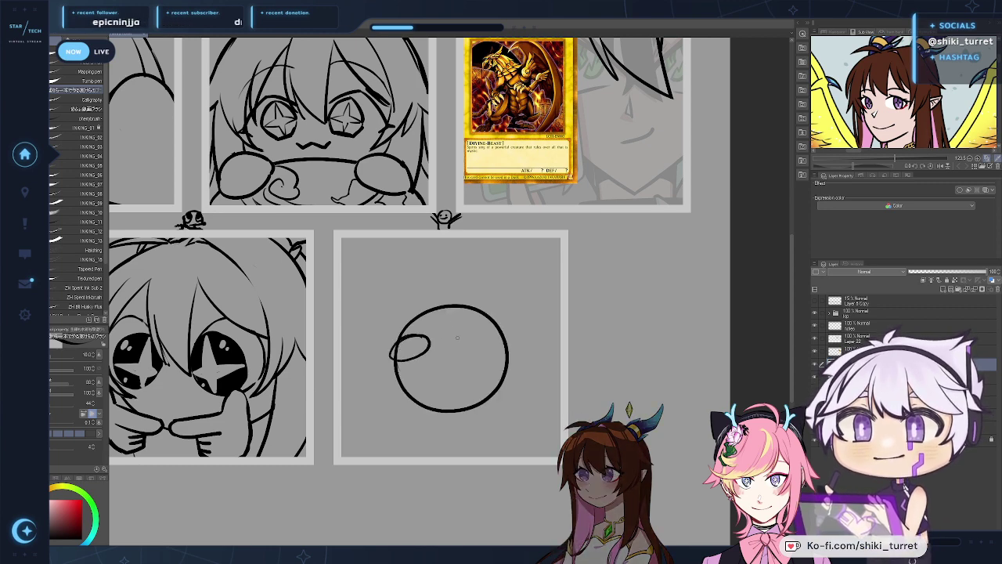
Step: Draw wide-set oval eyes overlapping the head's sides and fill a half-hidden black pupil in each
left_click_drag(491, 334, 503, 344)
key("ctrl+z")
left_click_drag(469, 334, 475, 334)
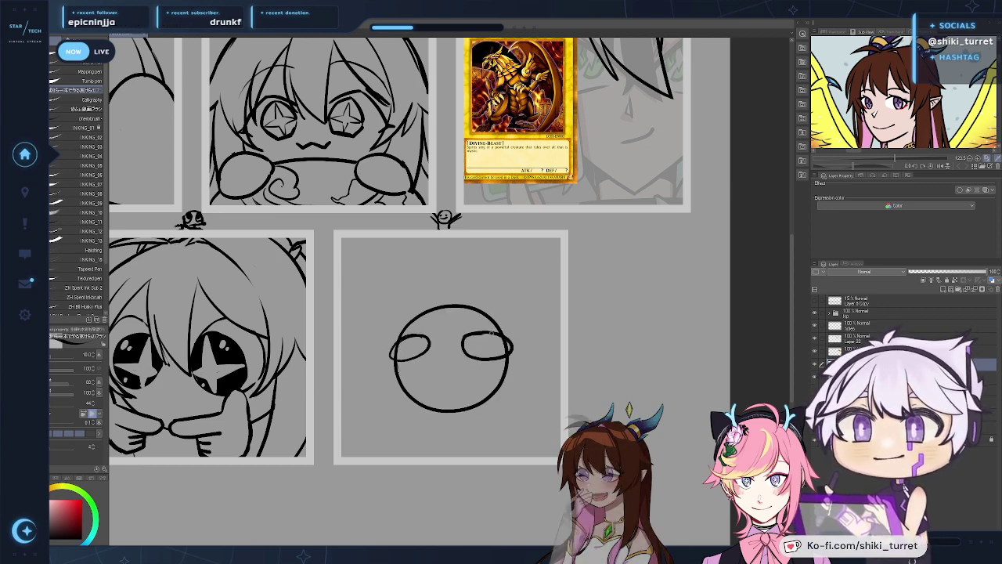
key("e")
key("p")
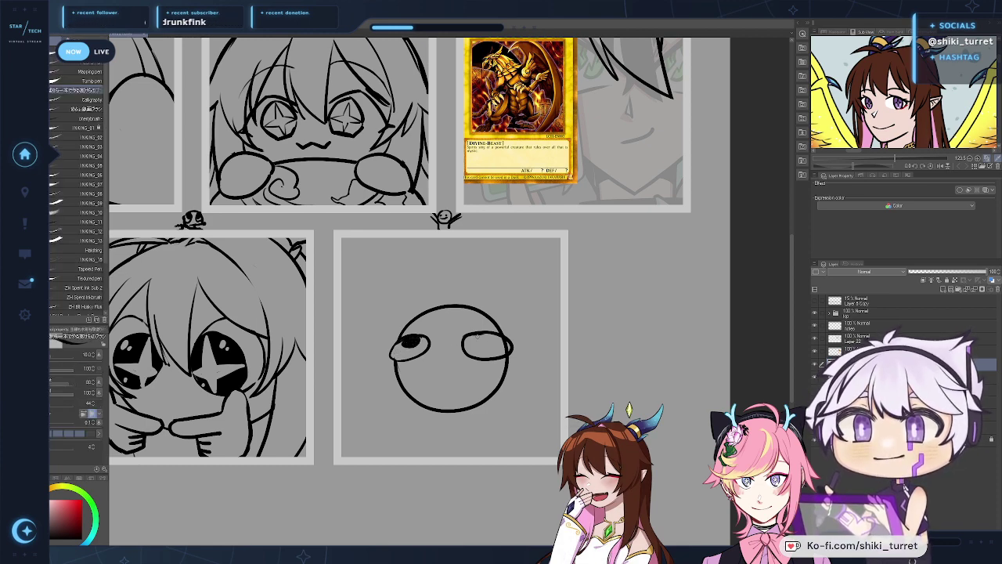
left_click_drag(479, 336, 490, 343)
Step: Add lower eyelid lines under both eyes and a small curved smile between them
mouse_move(480, 350)
left_mouse_down()
mouse_move(509, 353)
mouse_move(475, 340)
mouse_move(511, 351)
left_mouse_up()
key("ctrl+z")
key("e")
key("p")
key("ctrl+z")
key("e")
key("p")
key("ctrl+z")
key("ctrl+z")
mouse_move(391, 357)
left_mouse_down()
mouse_move(420, 350)
mouse_move(468, 365)
left_mouse_up()
key("ctrl+z")
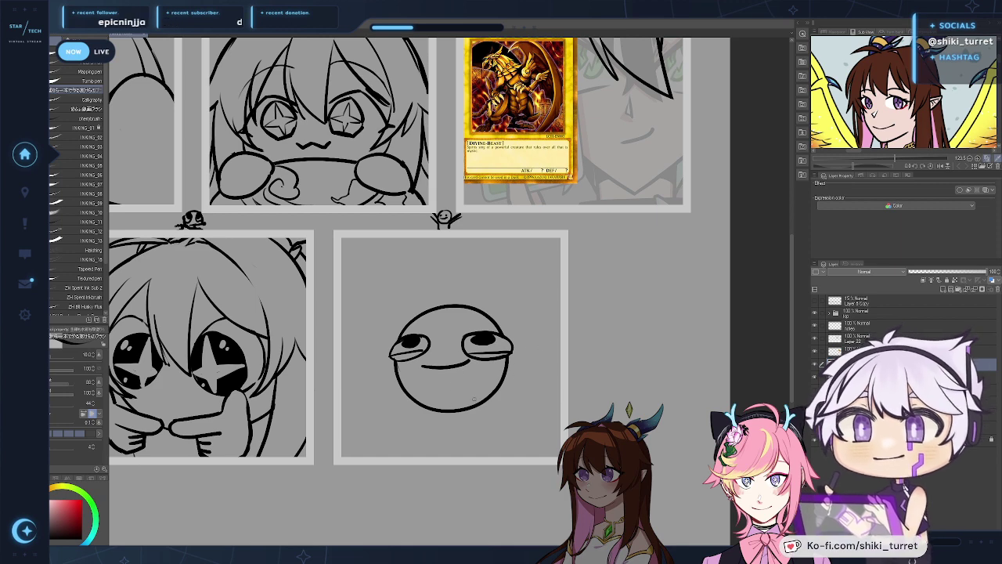
Step: Erase the bottom of the last panel's round head and draw a small pointed ear on each side of the face
key("e")
mouse_move(394, 362)
left_mouse_down()
mouse_move(409, 393)
mouse_move(450, 411)
mouse_move(397, 377)
mouse_move(423, 394)
mouse_move(497, 390)
mouse_move(509, 372)
left_mouse_up()
key("p")
key("ctrl+z")
key("ctrl+z")
key("e")
key("p")
key("ctrl+z")
mouse_move(391, 355)
left_mouse_down()
mouse_move(374, 368)
mouse_move(397, 377)
left_mouse_up()
left_click_drag(483, 392, 561, 357)
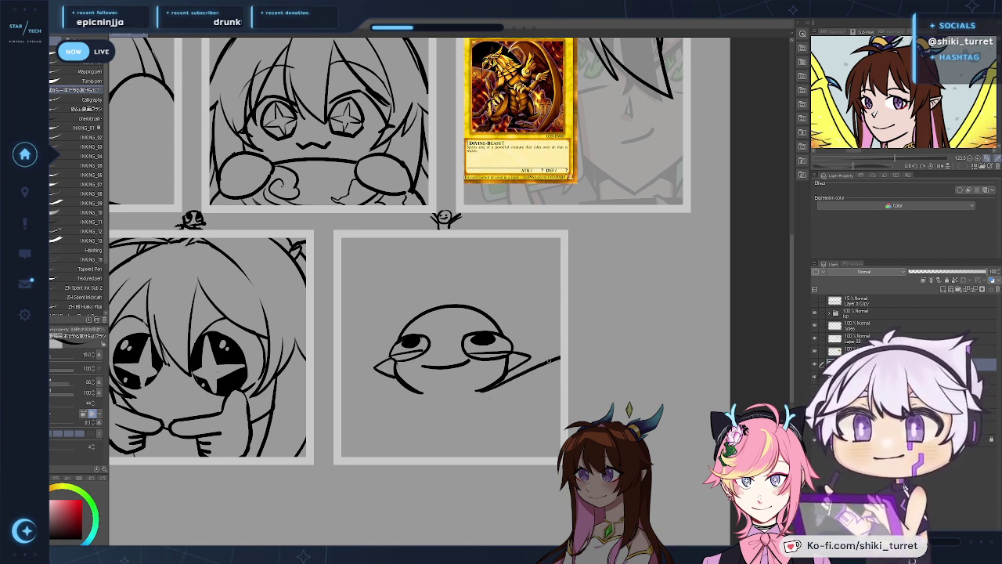
key("ctrl+z")
left_click_drag(506, 376, 561, 353)
key("ctrl+z")
key("ctrl+z")
left_click_drag(507, 377, 560, 351)
key("ctrl+z")
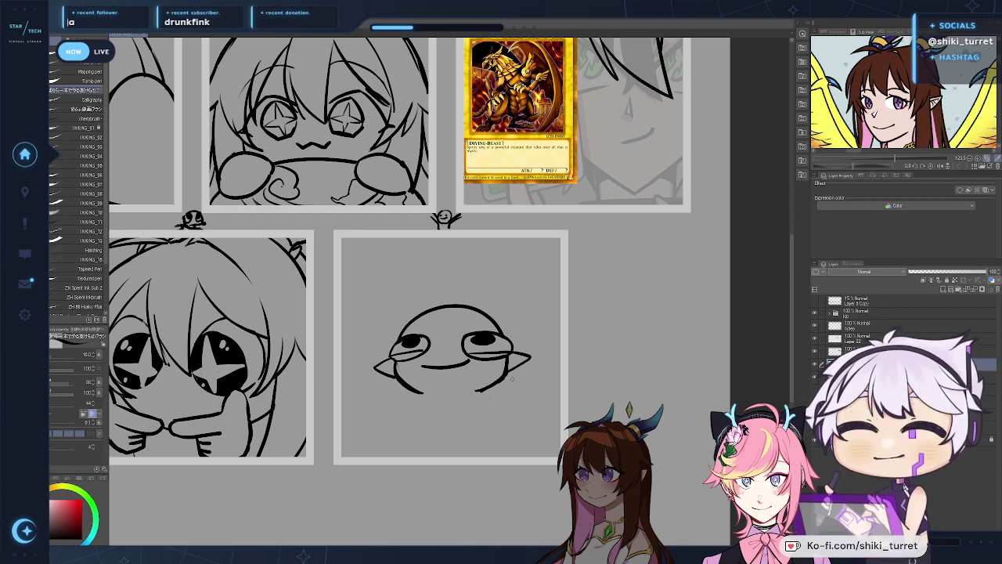
mouse_move(484, 390)
left_mouse_down()
mouse_move(538, 373)
mouse_move(548, 344)
left_mouse_up()
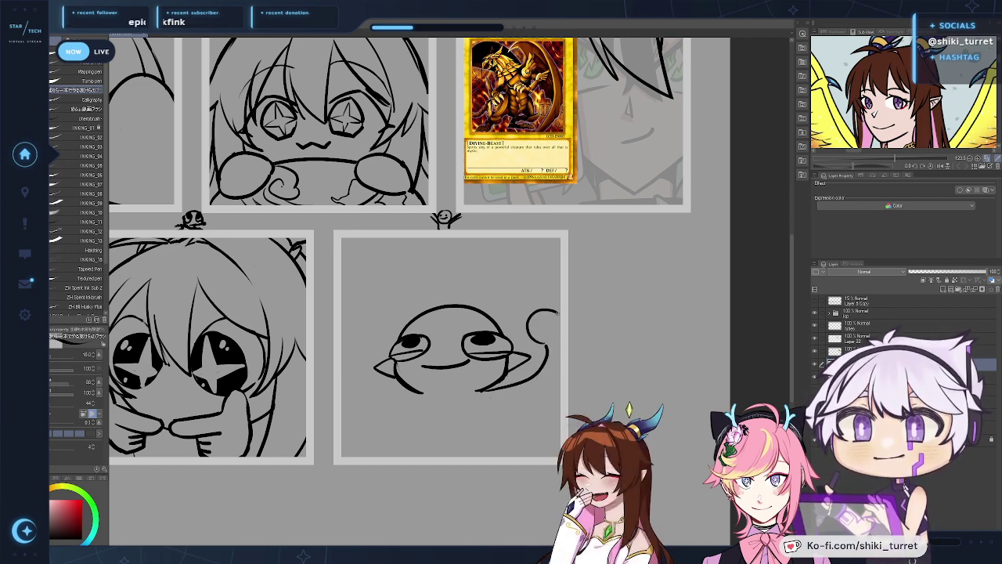
key("ctrl+z")
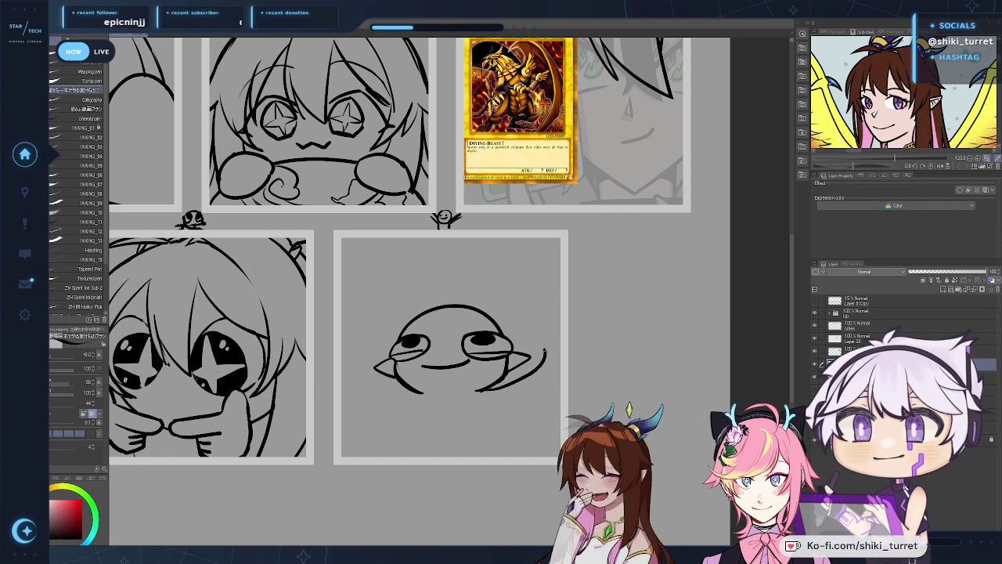
left_click_drag(485, 389, 548, 317)
key("ctrl+z")
left_click_drag(486, 391, 542, 352)
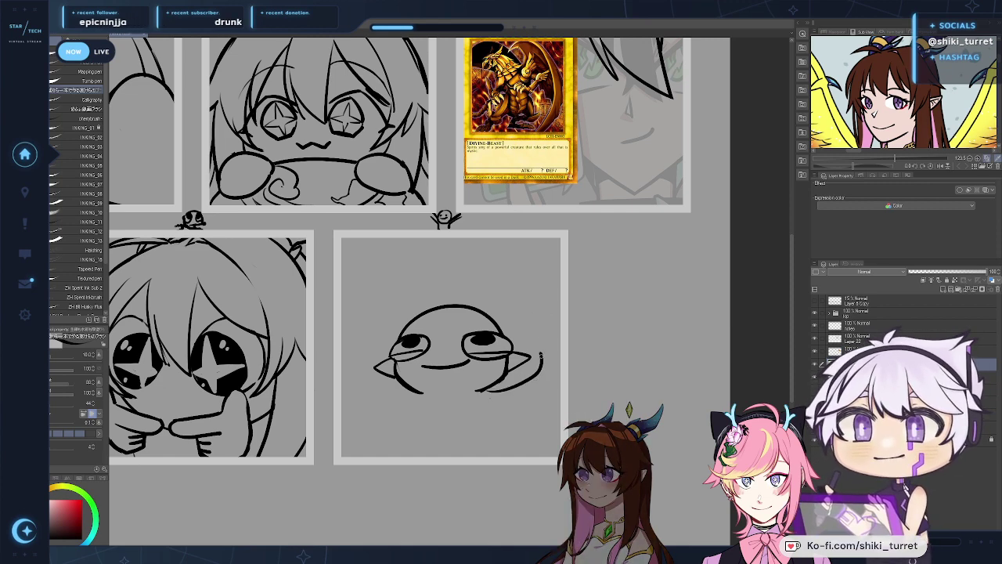
key("ctrl+z")
mouse_move(483, 392)
left_mouse_down()
mouse_move(538, 351)
mouse_move(518, 333)
mouse_move(560, 333)
left_mouse_up()
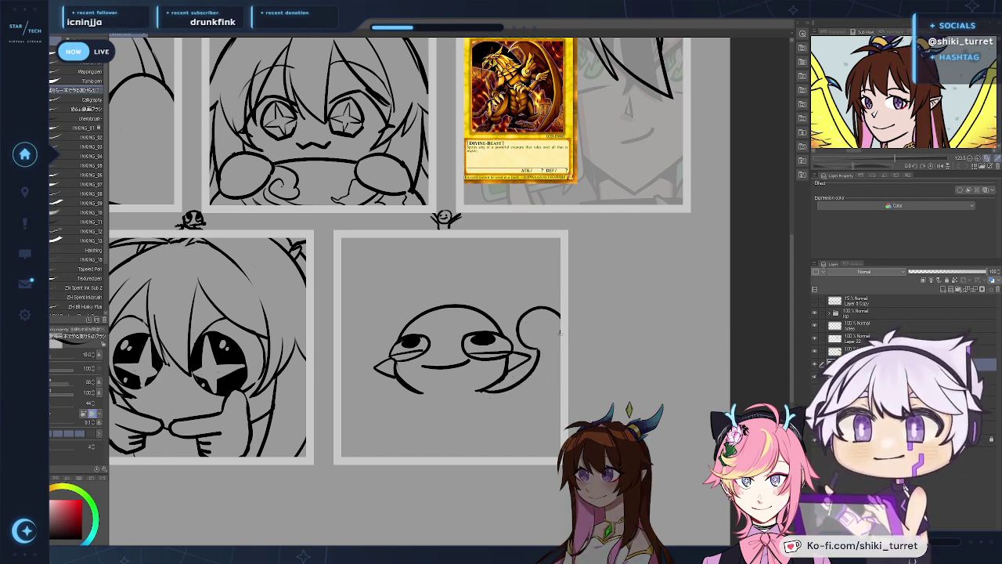
mouse_move(369, 349)
left_mouse_down()
mouse_move(362, 373)
mouse_move(404, 393)
left_mouse_up()
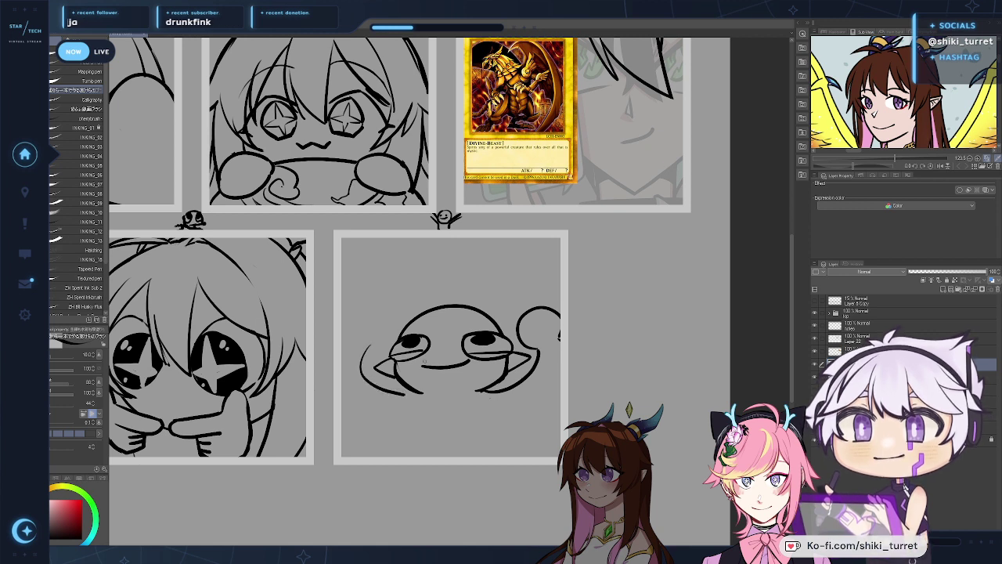
key("ctrl+z")
left_click_drag(372, 348, 413, 390)
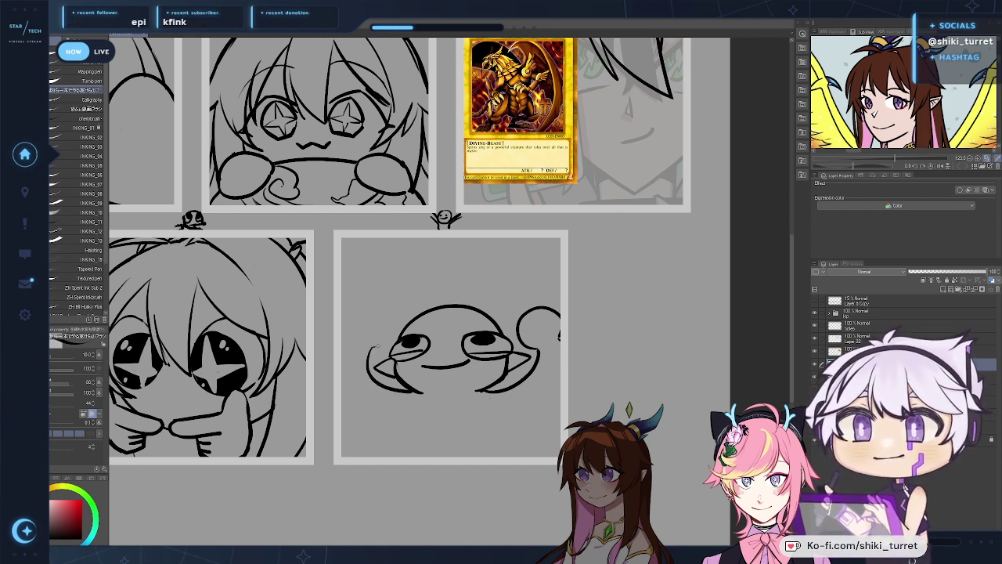
mouse_move(394, 345)
left_mouse_down()
mouse_move(346, 326)
mouse_move(352, 316)
mouse_move(393, 343)
mouse_move(384, 353)
mouse_move(357, 311)
mouse_move(378, 346)
mouse_move(359, 385)
left_mouse_up()
key("ctrl+z")
key("ctrl+z")
key("ctrl+z")
key("ctrl+z")
key("ctrl+z")
mouse_move(348, 350)
left_mouse_down()
mouse_move(369, 397)
mouse_move(389, 398)
left_mouse_up()
key("ctrl+z")
key("ctrl+z")
key("ctrl+z")
key("ctrl+z")
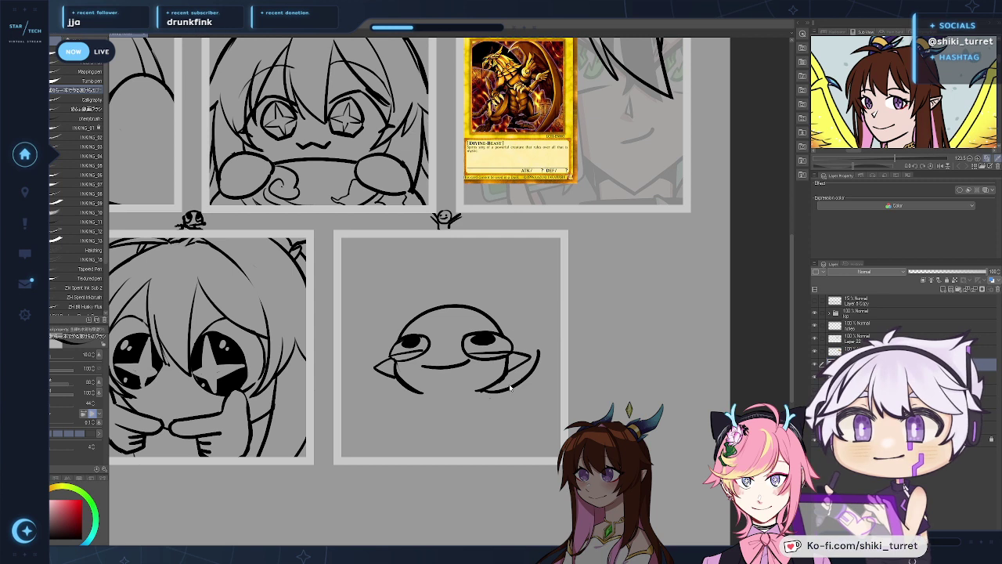
key("ctrl+z")
left_click_drag(549, 355, 483, 393)
key("ctrl+z")
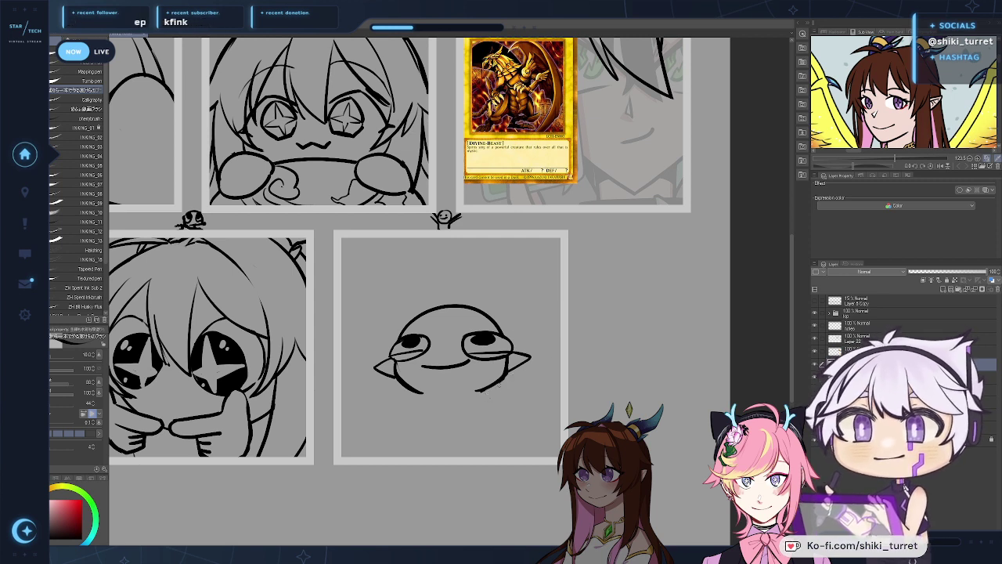
Step: Draw the pointed central fringe strand between the eyes and erase the head outline running through it
key("e")
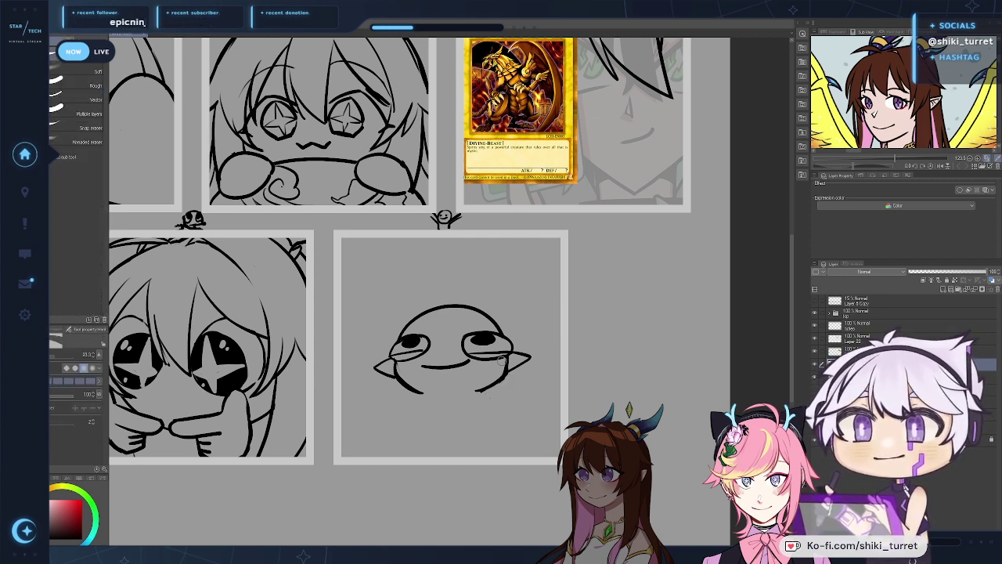
key("p")
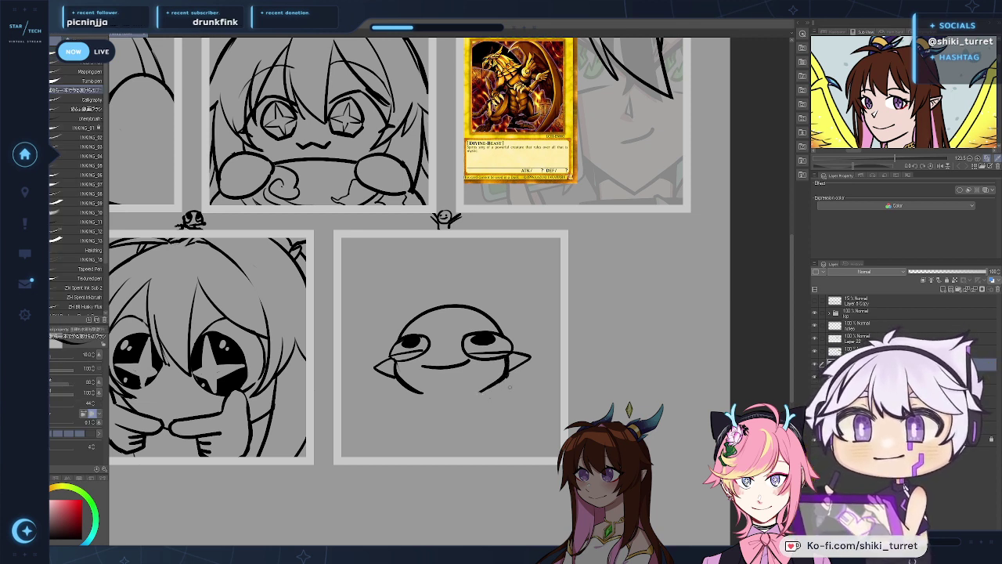
key("ctrl+z")
mouse_move(432, 313)
left_mouse_down()
mouse_move(439, 354)
mouse_move(462, 355)
left_mouse_up()
key("ctrl+z")
key("ctrl+z")
key("ctrl+z")
key("ctrl+z")
key("ctrl+z")
key("e")
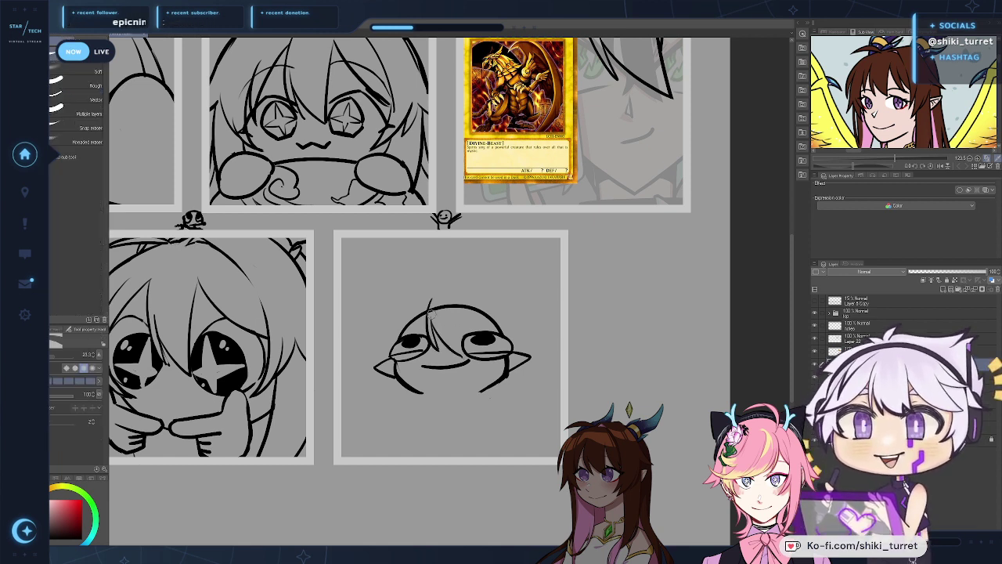
mouse_move(435, 306)
left_mouse_down()
mouse_move(460, 355)
mouse_move(456, 338)
mouse_move(432, 326)
mouse_move(436, 313)
mouse_move(432, 327)
mouse_move(462, 353)
left_mouse_up()
key("p")
key("ctrl+z")
key("ctrl+z")
Step: Close the central fringe strand with a vertical line and erase the head outline above the right eye
left_click_drag(457, 305, 460, 355)
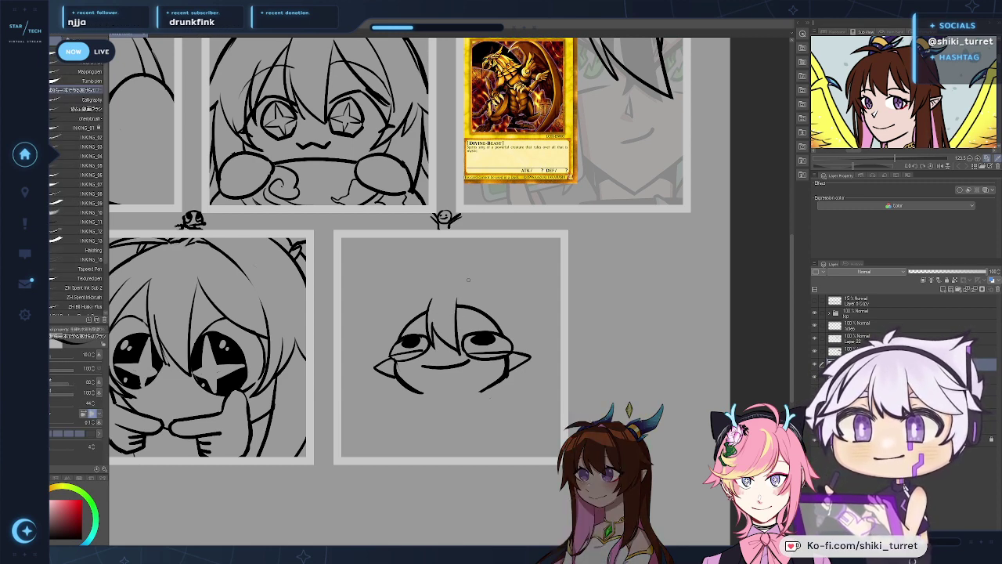
key("ctrl+z")
left_click_drag(457, 300, 459, 351)
key("ctrl+z")
key("ctrl+z")
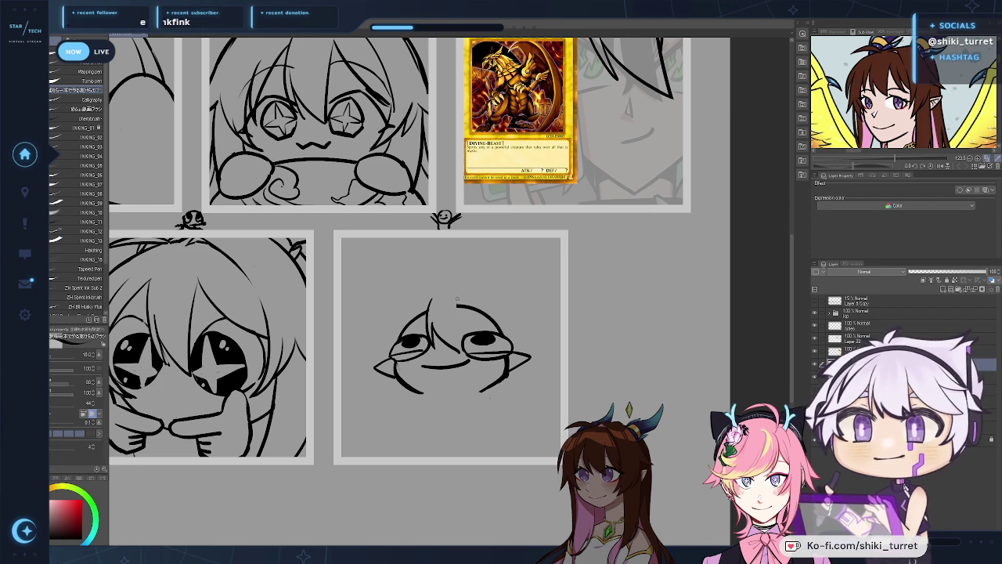
left_click_drag(458, 306, 459, 350)
key("e")
key("p")
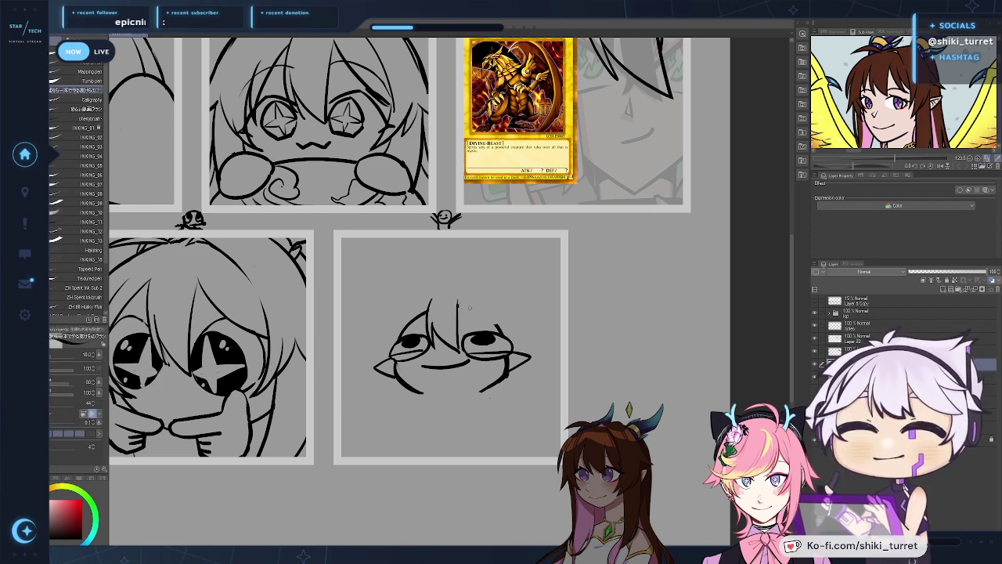
Step: Draw the fringe lock sweeping from the central strand down over the right eye
left_click_drag(459, 303, 499, 334)
key("ctrl+z")
key("ctrl+z")
key("ctrl+z")
key("ctrl+z")
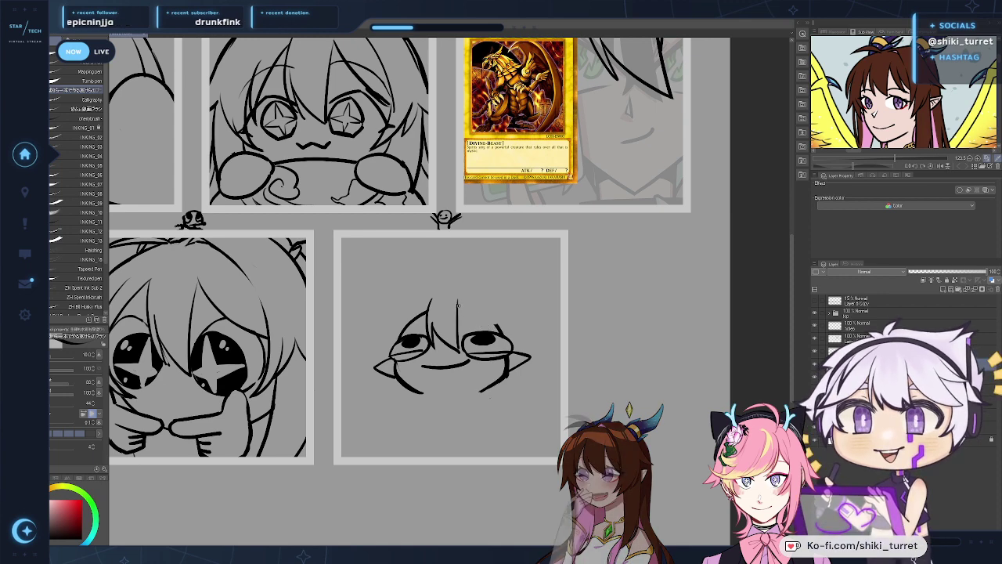
key("ctrl+z")
left_click_drag(459, 304, 500, 335)
key("ctrl+z")
key("ctrl+z")
key("ctrl+z")
key("ctrl+z")
left_click_drag(458, 304, 498, 332)
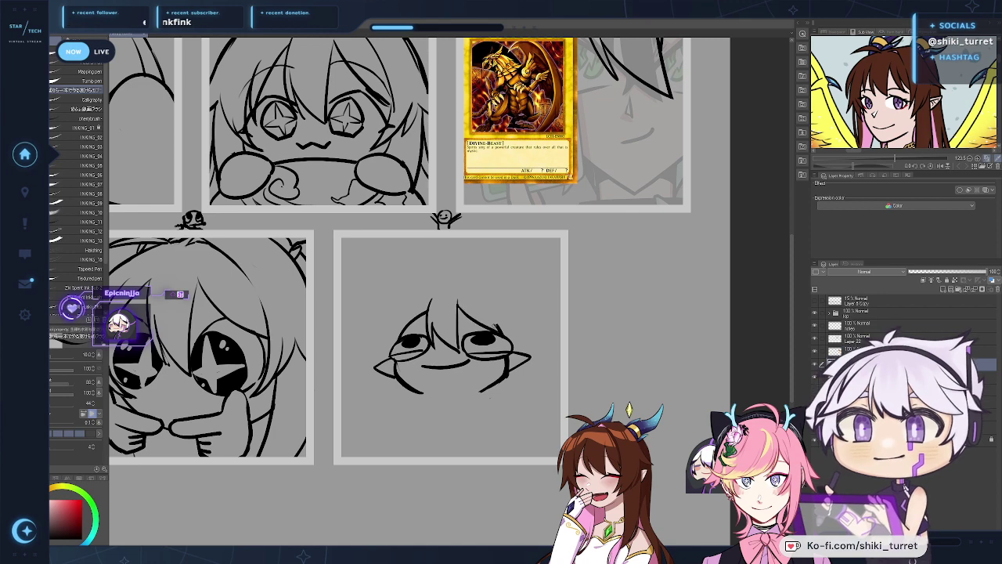
Step: Erase the remaining head outline above the left eye and draw the fringe lock sweeping down to the left ear
key("e")
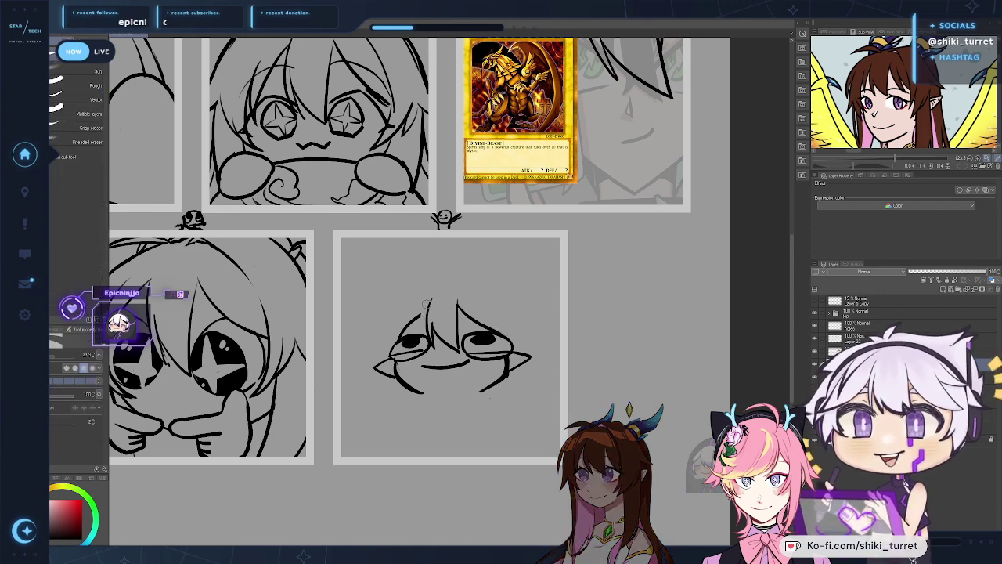
key("p")
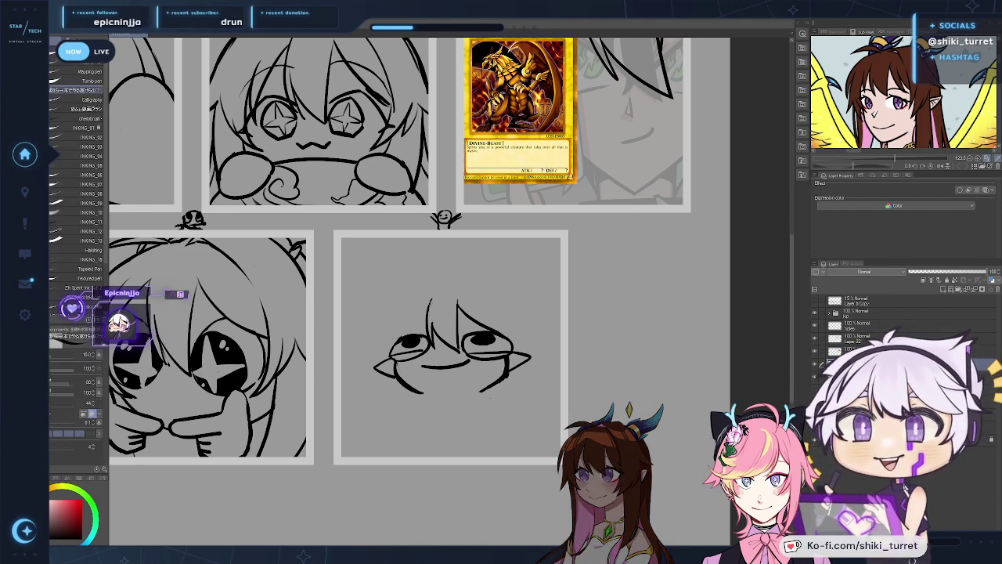
left_click_drag(429, 307, 390, 346)
key("ctrl+z")
key("ctrl+z")
left_click_drag(430, 304, 386, 348)
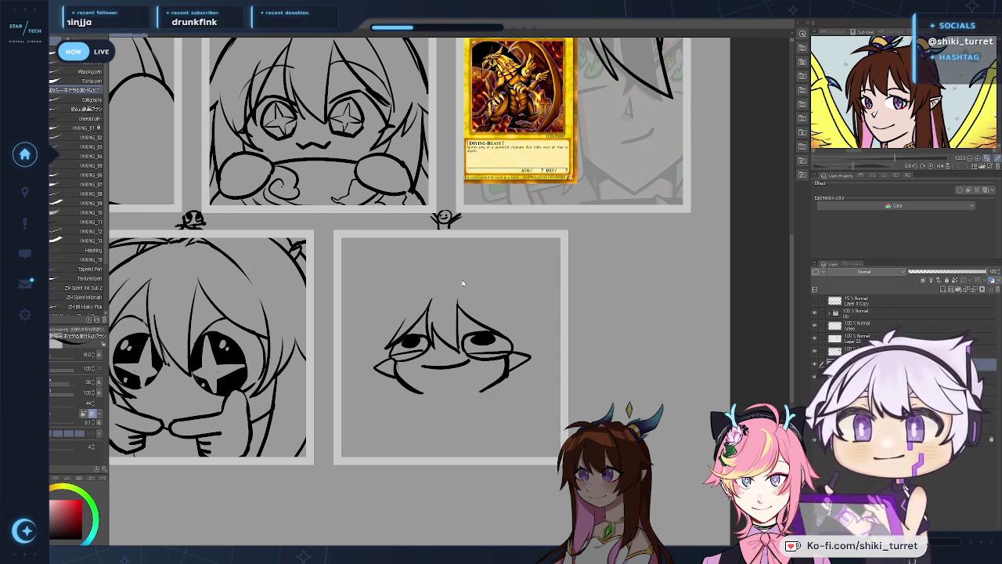
Step: Draw the curved crown of the hair and the left outer hair contour ending in a point beside the ear
mouse_move(429, 288)
left_mouse_down()
mouse_move(475, 288)
mouse_move(384, 338)
left_mouse_up()
key("ctrl+z")
key("ctrl+z")
key("ctrl+z")
key("ctrl+z")
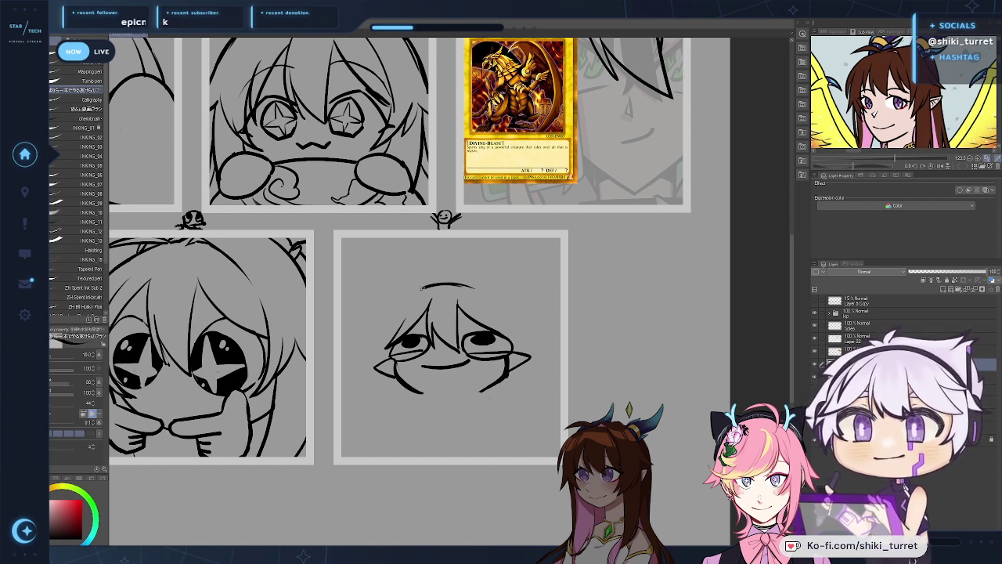
mouse_move(427, 285)
left_mouse_down()
mouse_move(364, 356)
mouse_move(387, 349)
mouse_move(387, 372)
left_mouse_up()
key("ctrl+z")
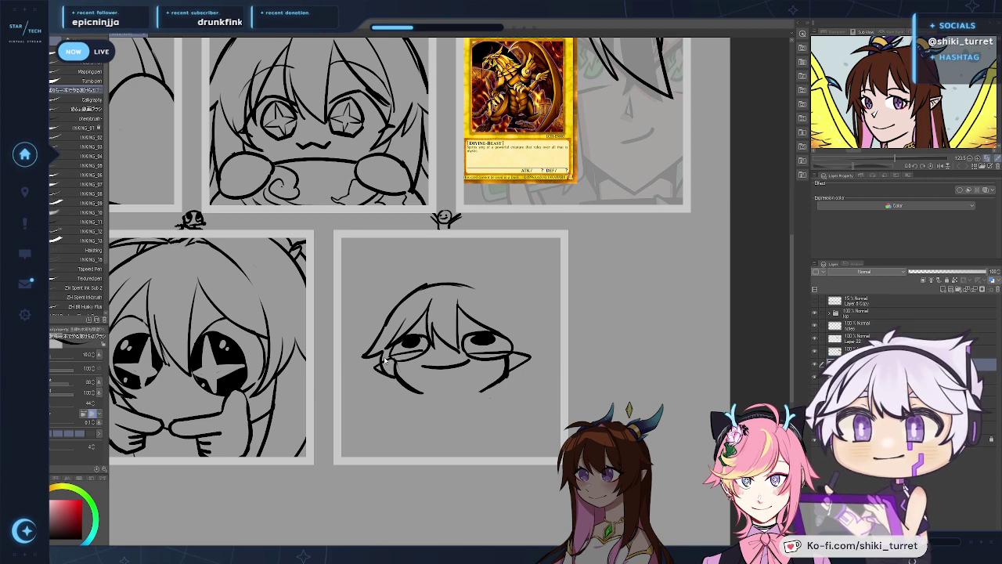
Step: Erase the overlapping lines around the left ear and finish the short side lock in front of it
key("e")
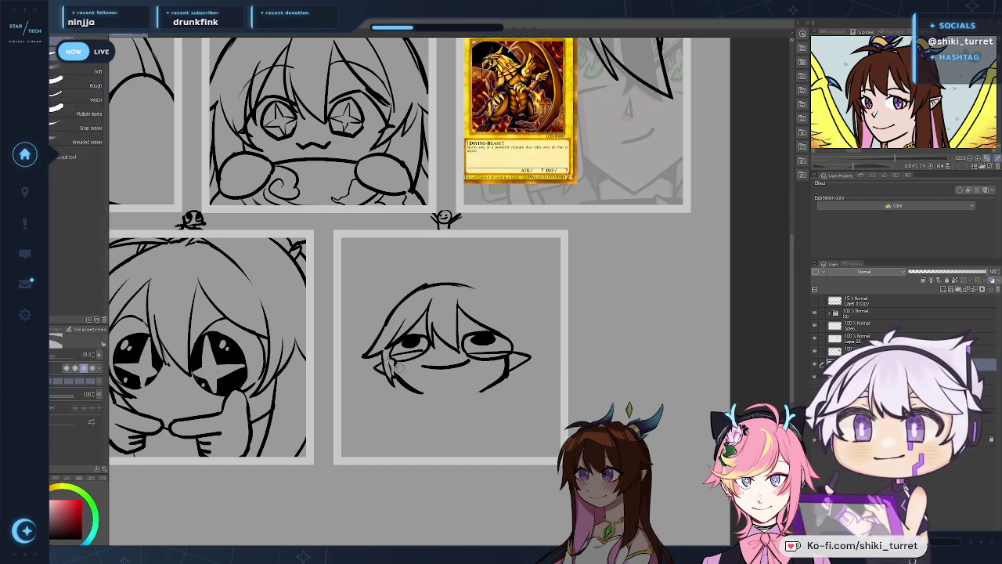
key("p")
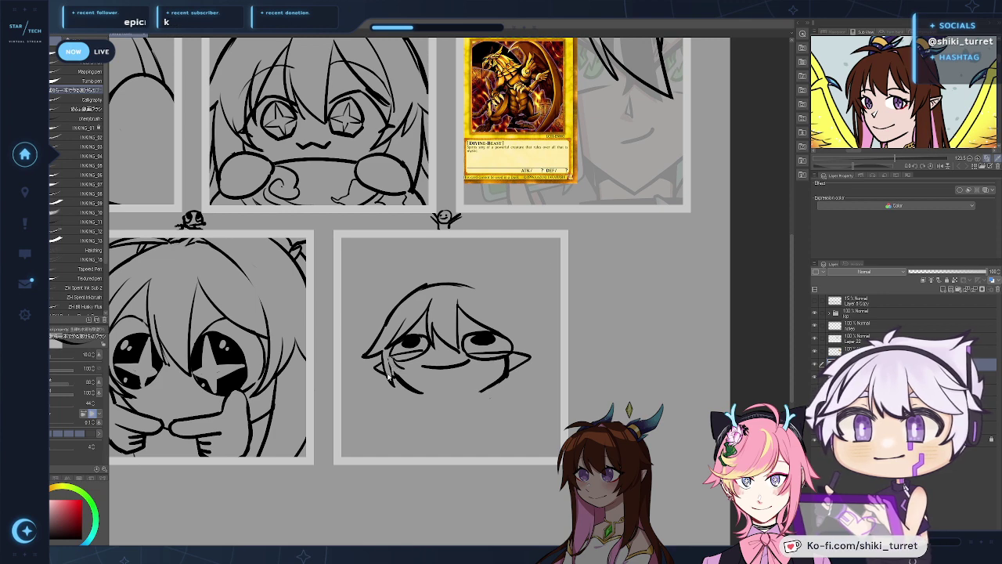
key("e")
key("p")
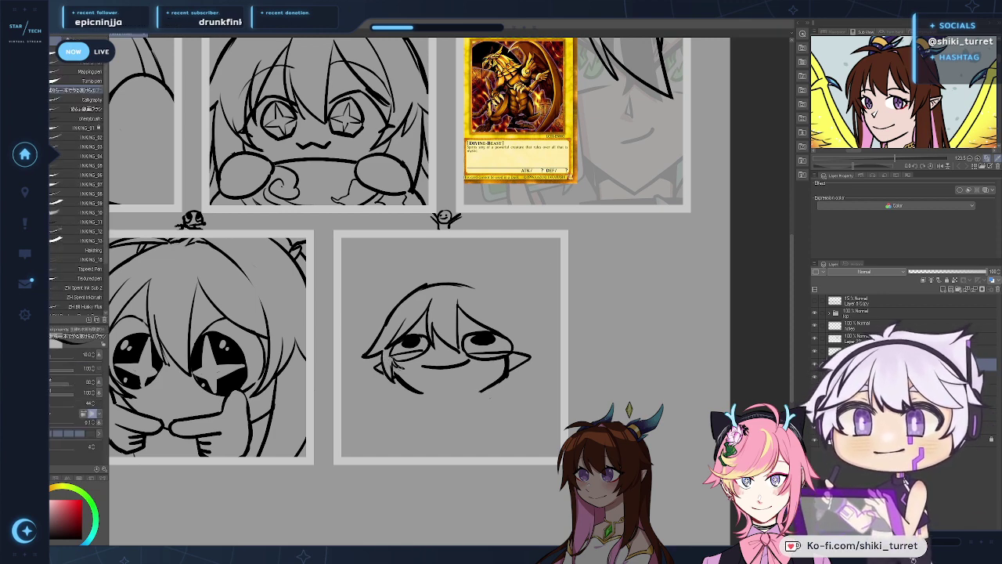
left_click_drag(604, 332, 582, 328)
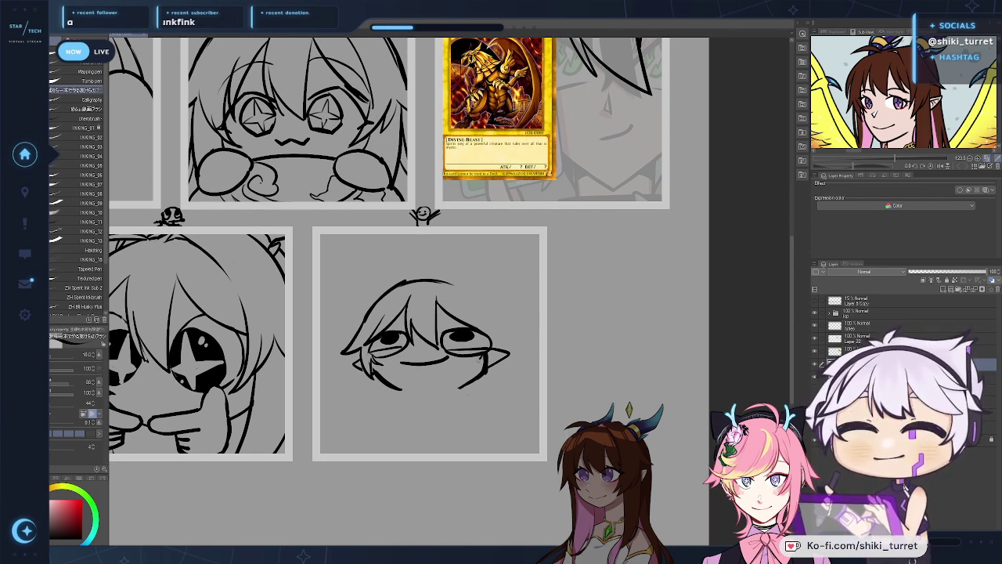
Step: Draw a short side lock beside the right eye and erase the overlapping ear and cheek lines
key("e")
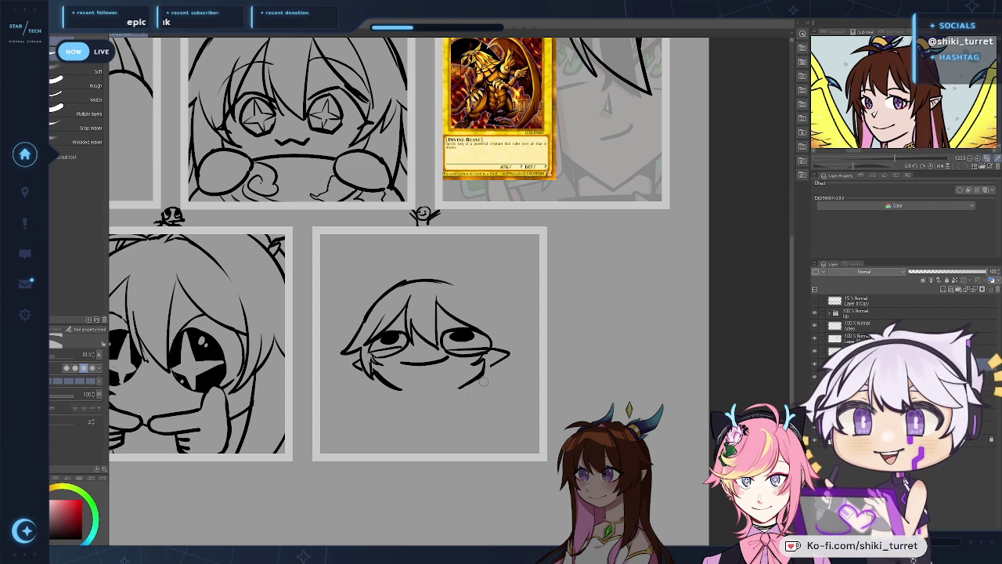
key("p")
key("e")
mouse_move(493, 353)
left_mouse_down()
mouse_move(502, 348)
mouse_move(483, 380)
left_mouse_up()
key("p")
key("ctrl+z")
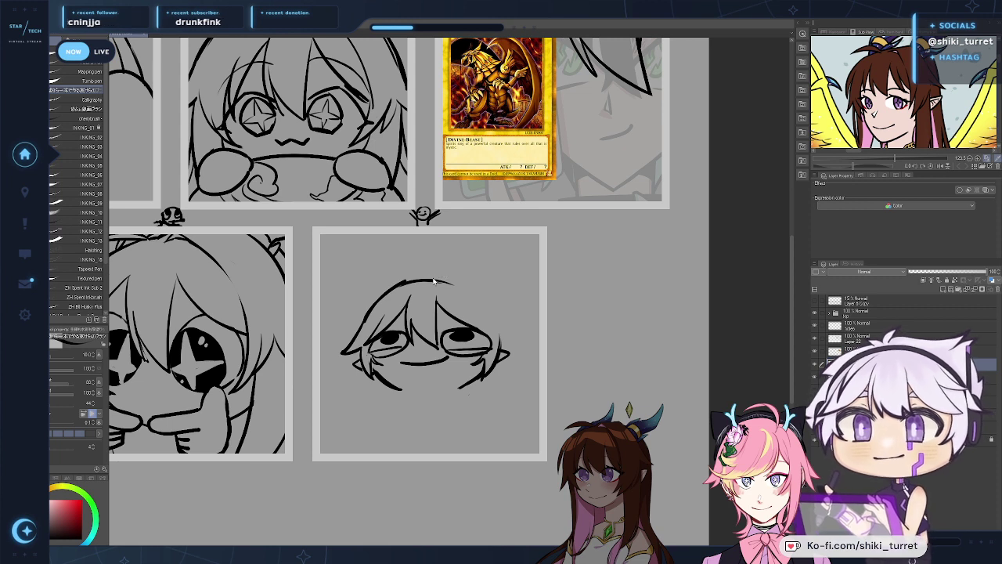
Step: Draw the right outer hair contour from the crown down to a pointed tip over the right ear
left_click_drag(436, 277, 480, 322)
key("ctrl+z")
key("ctrl+z")
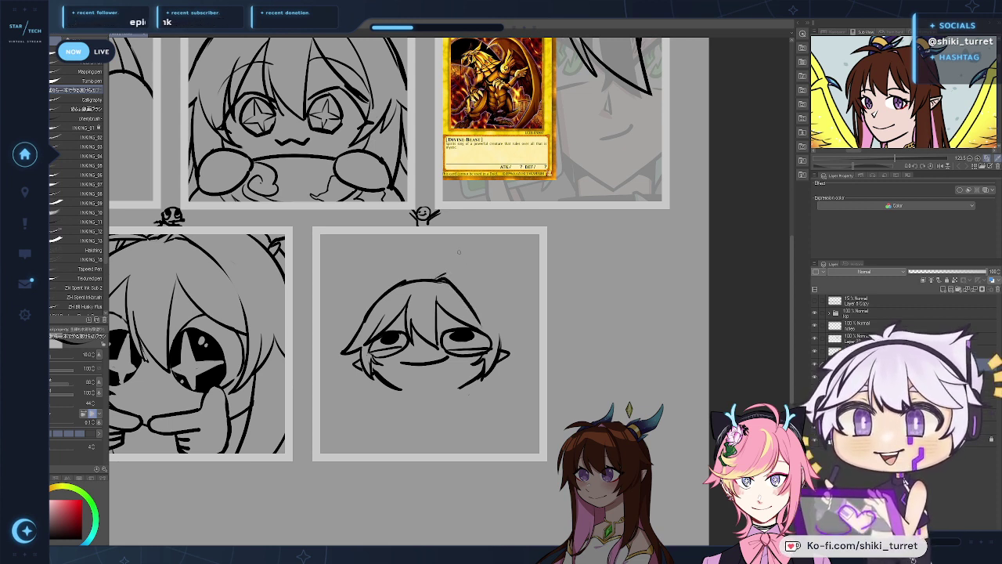
mouse_move(436, 275)
left_mouse_down()
mouse_move(488, 305)
mouse_move(502, 338)
left_mouse_up()
key("ctrl+z")
left_click_drag(486, 301, 503, 339)
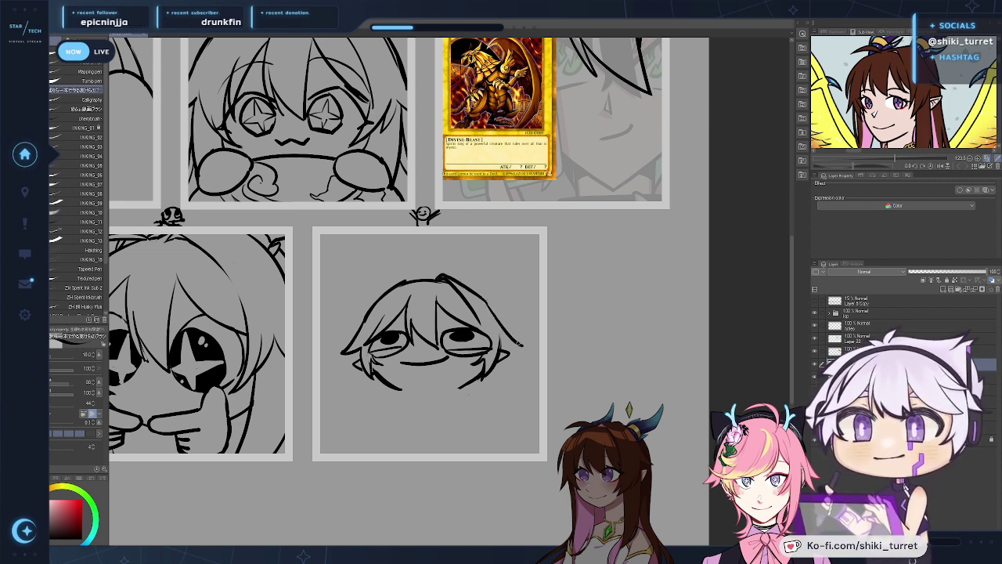
key("ctrl+z")
key("ctrl+z")
left_click_drag(486, 302, 516, 348)
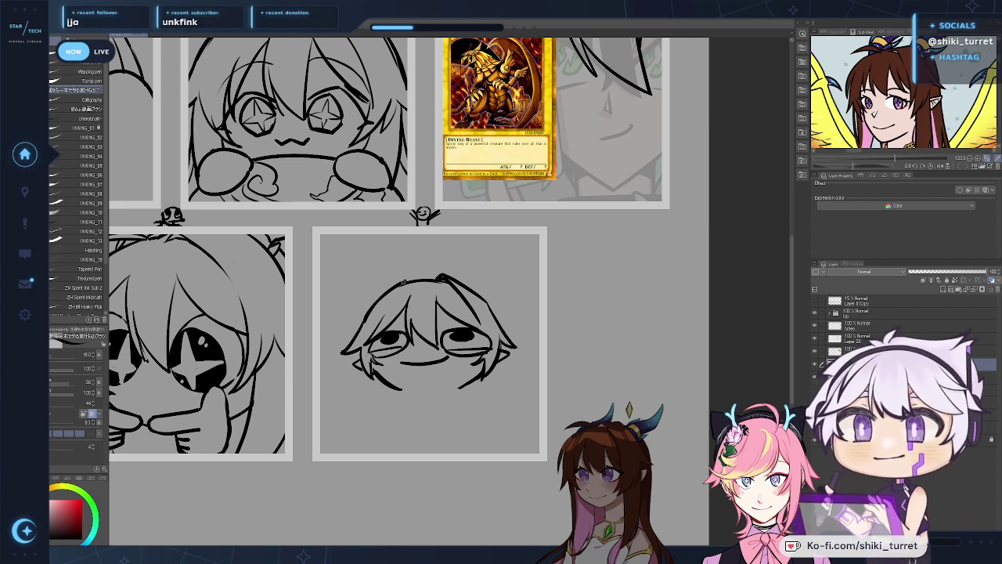
Step: Sketch a pair of bent, pointed horns on top of the head, one on each side of the crown
mouse_move(404, 282)
left_mouse_down()
mouse_move(361, 263)
mouse_move(362, 278)
mouse_move(391, 293)
left_mouse_up()
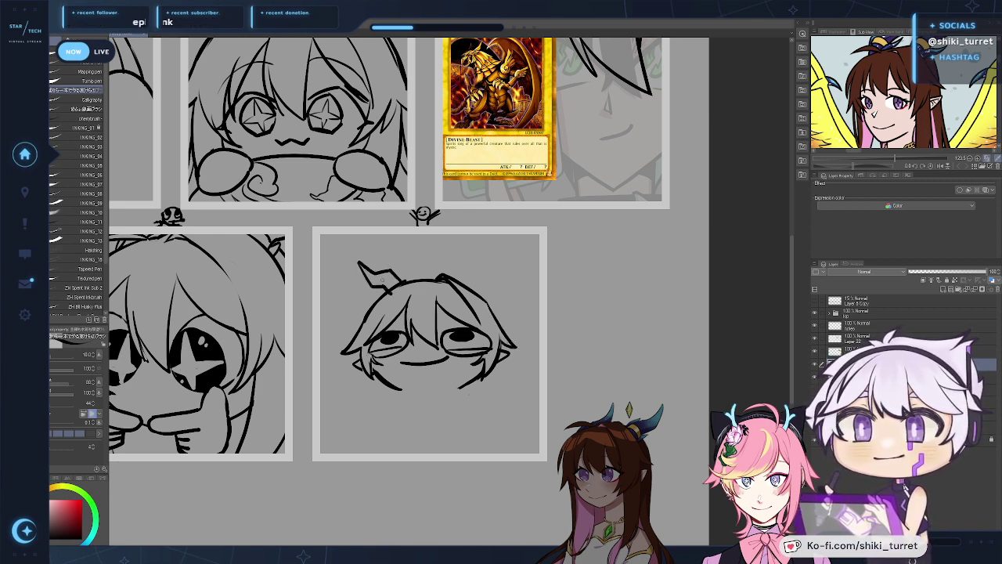
key("ctrl+z")
key("ctrl+z")
mouse_move(358, 262)
left_mouse_down()
mouse_move(367, 284)
mouse_move(387, 288)
left_mouse_up()
key("ctrl+z")
key("ctrl+z")
key("ctrl+z")
mouse_move(453, 277)
left_mouse_down()
mouse_move(463, 266)
mouse_move(477, 277)
mouse_move(465, 283)
left_mouse_up()
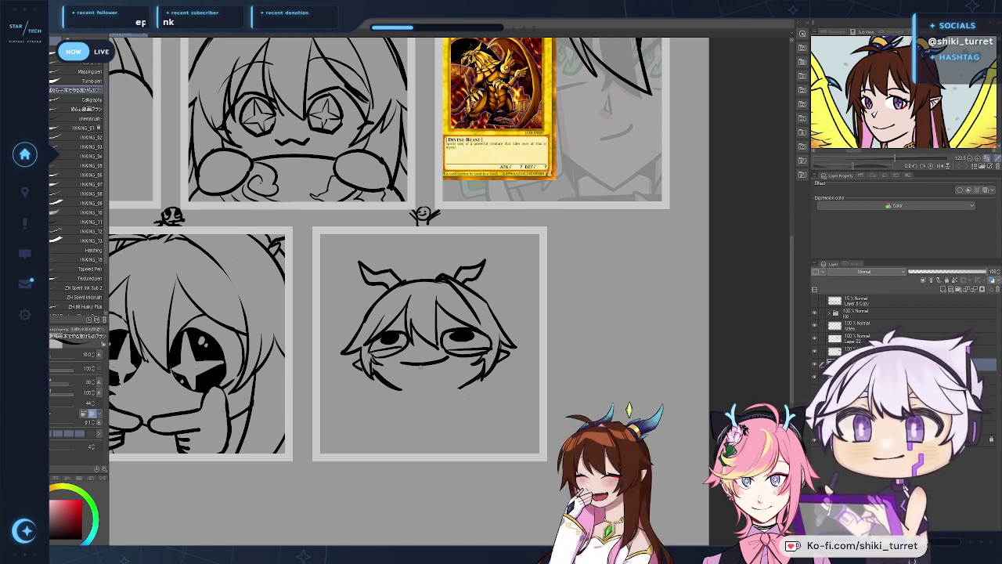
Step: Add a lower curve beneath the smile to form a crescent-shaped mouth
left_click_drag(416, 370, 452, 358)
key("e")
key("p")
key("ctrl+z")
key("ctrl+z")
key("ctrl+z")
key("ctrl+z")
key("ctrl+z")
key("ctrl+z")
key("ctrl+z")
key("ctrl+z")
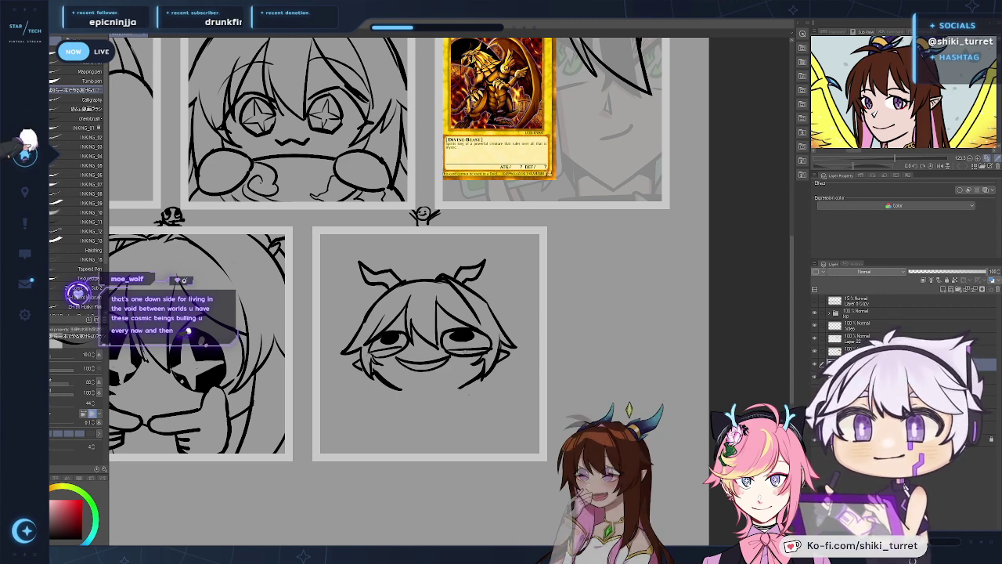
Step: Draw the curved jaw line below the smile from both cheeks toward the chin, erasing stray marks
left_click_drag(548, 317, 537, 303)
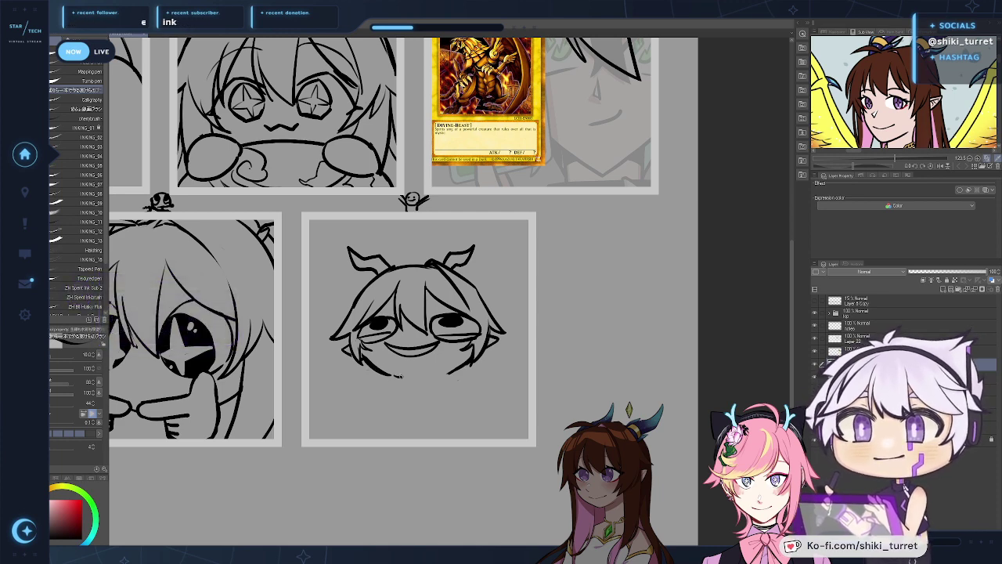
key("e")
mouse_move(362, 352)
left_mouse_down()
mouse_move(414, 380)
mouse_move(394, 377)
mouse_move(474, 354)
left_mouse_up()
key("p")
key("ctrl+z")
key("e")
key("p")
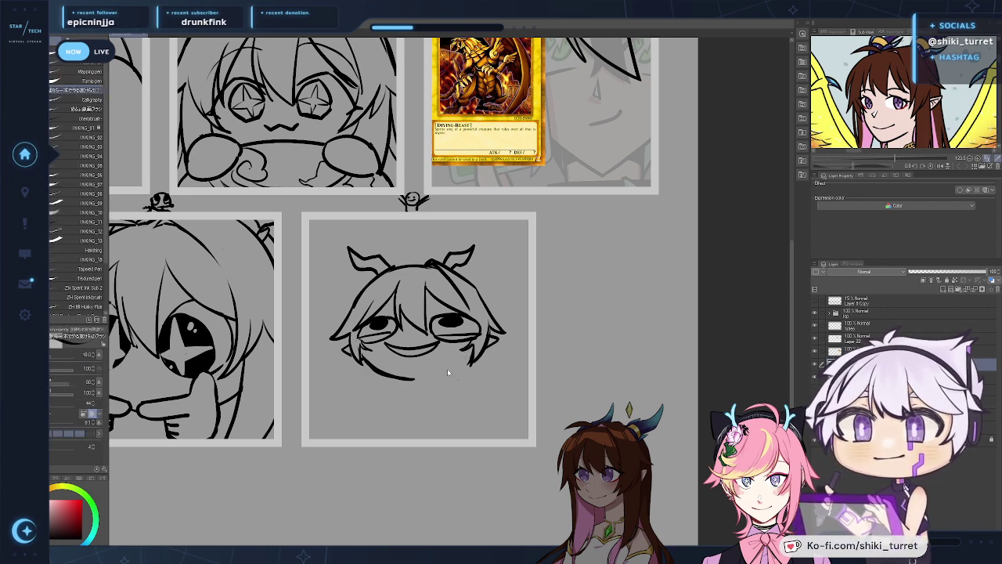
left_click_drag(428, 379, 473, 352)
key("ctrl+z")
key("ctrl+z")
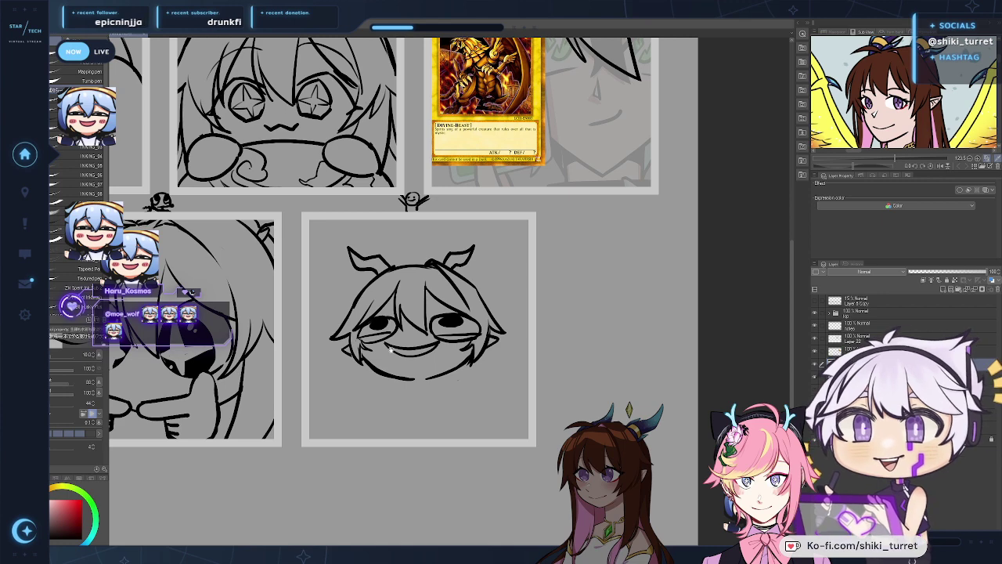
Step: Draw the upper line of the right arm below the chin and outline its open hand beside the cheek
left_click_drag(415, 368, 419, 359)
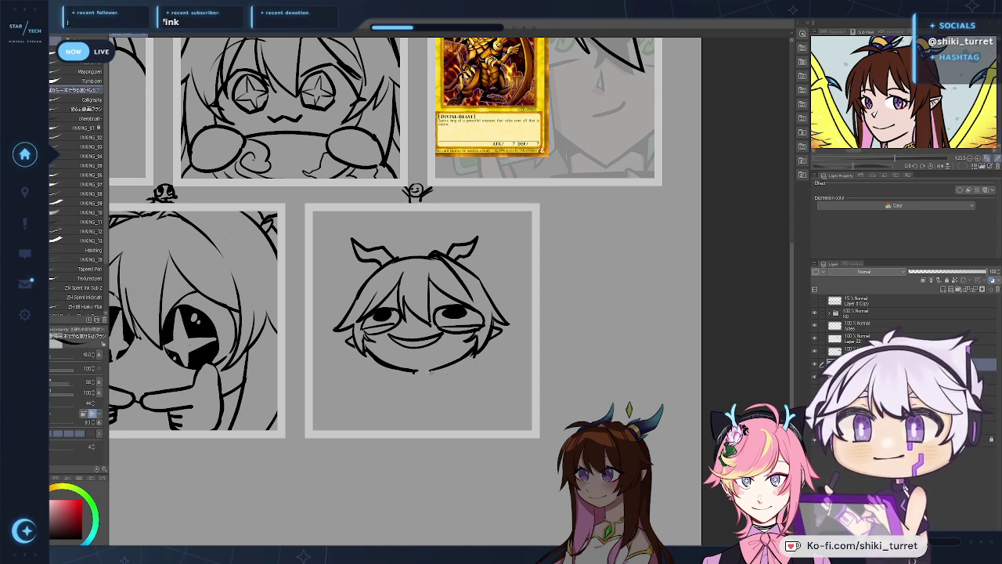
mouse_move(430, 372)
left_mouse_down()
mouse_move(459, 373)
mouse_move(497, 355)
left_mouse_up()
key("ctrl+z")
left_click_drag(431, 372, 512, 357)
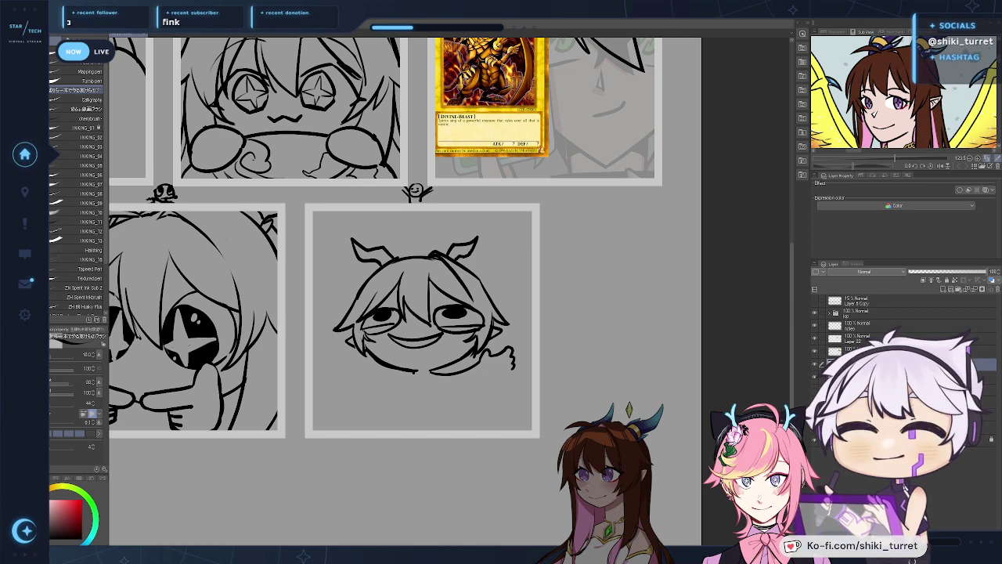
left_click_drag(513, 366, 501, 374)
key("ctrl+z")
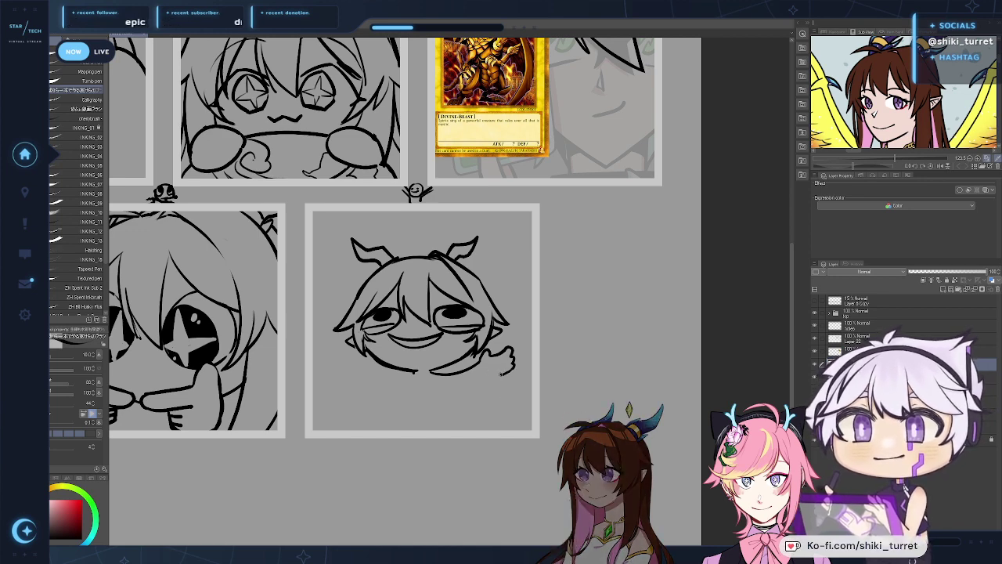
key("ctrl+z")
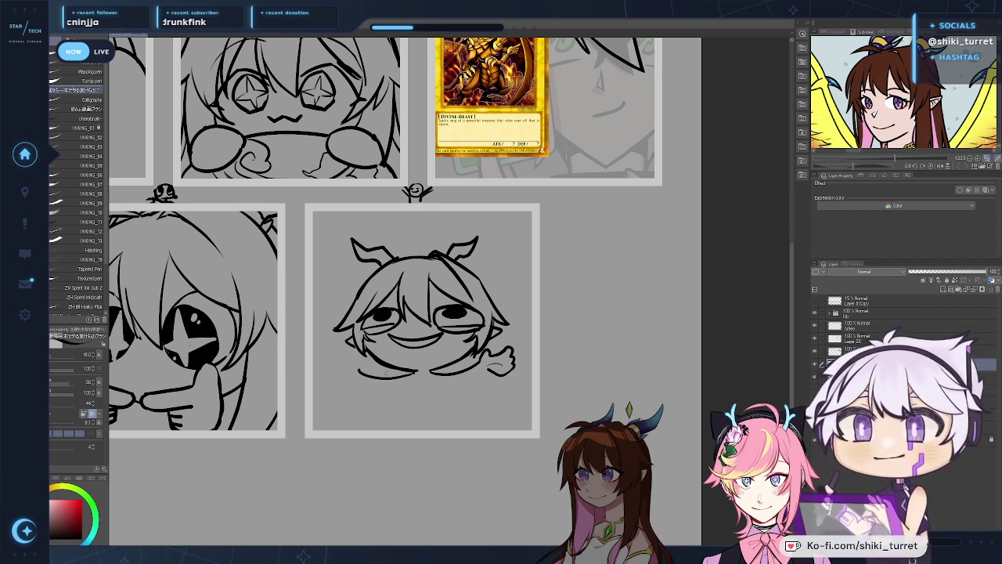
Step: Draw the upper line of the left arm below the chin and outline a matching open hand beside the cheek
key("ctrl+z")
left_click_drag(415, 372, 361, 367)
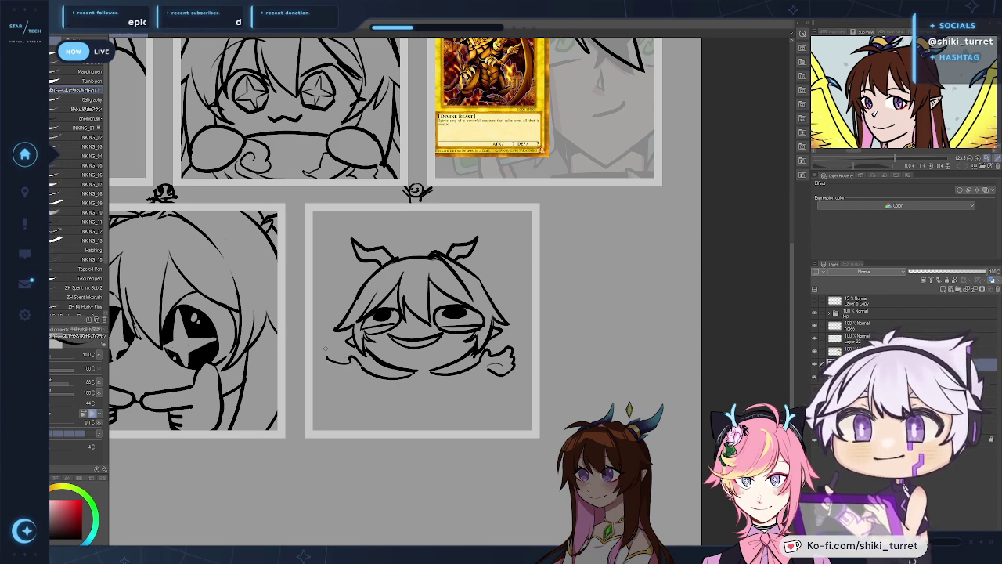
left_click_drag(352, 360, 325, 361)
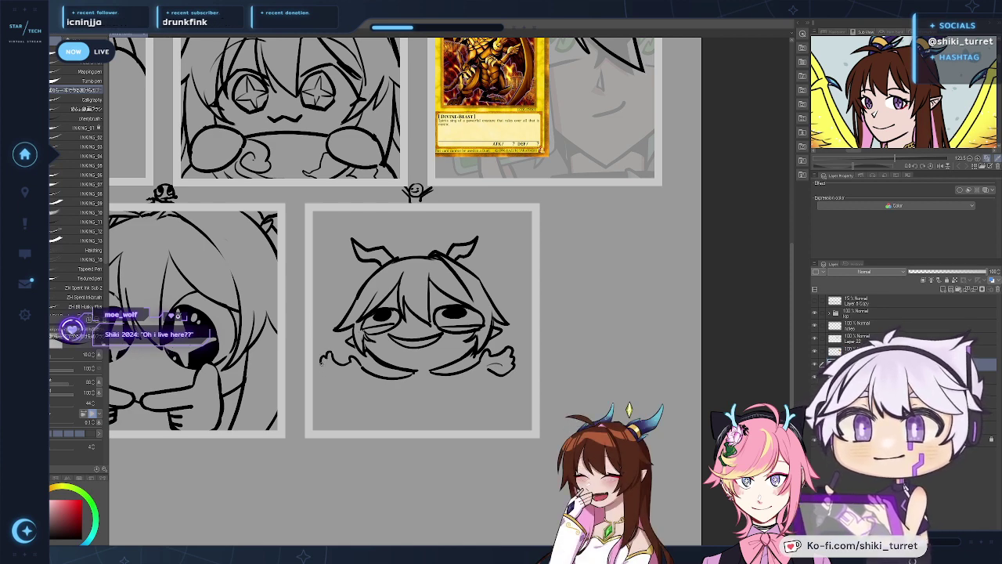
mouse_move(320, 370)
left_mouse_down()
mouse_move(346, 378)
mouse_move(325, 377)
mouse_move(353, 375)
mouse_move(338, 377)
mouse_move(397, 392)
mouse_move(352, 380)
mouse_move(408, 387)
left_mouse_up()
key("ctrl+z")
key("ctrl+z")
key("ctrl+z")
key("ctrl+z")
key("ctrl+z")
key("ctrl+z")
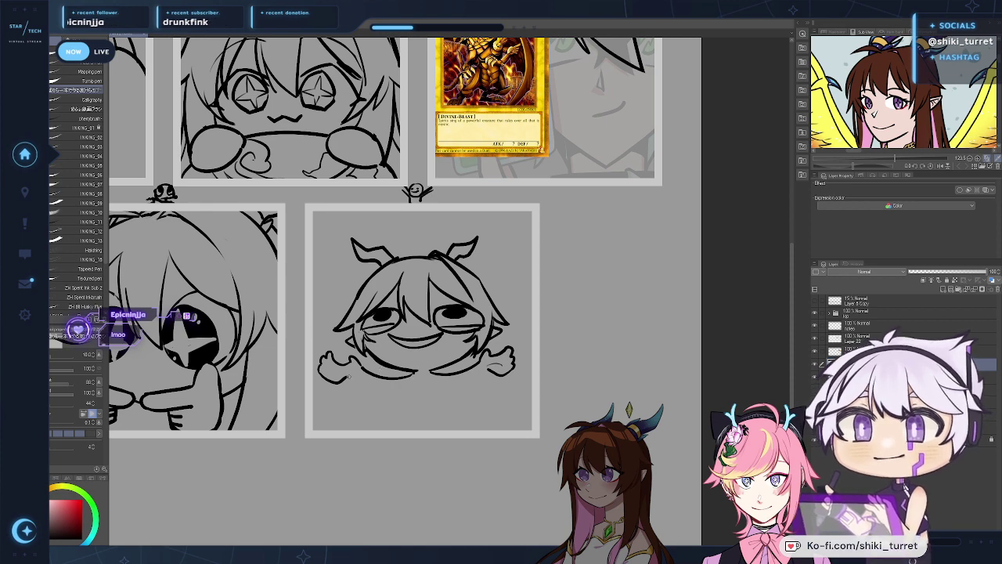
Step: Select and adjust the left hand, then draw the left arm's lower line toward the torso
key("m")
mouse_move(345, 358)
left_mouse_down()
mouse_move(318, 354)
mouse_move(349, 384)
mouse_move(366, 374)
mouse_move(345, 361)
left_mouse_up()
key("k")
key("ctrl+d")
key("e")
key("p")
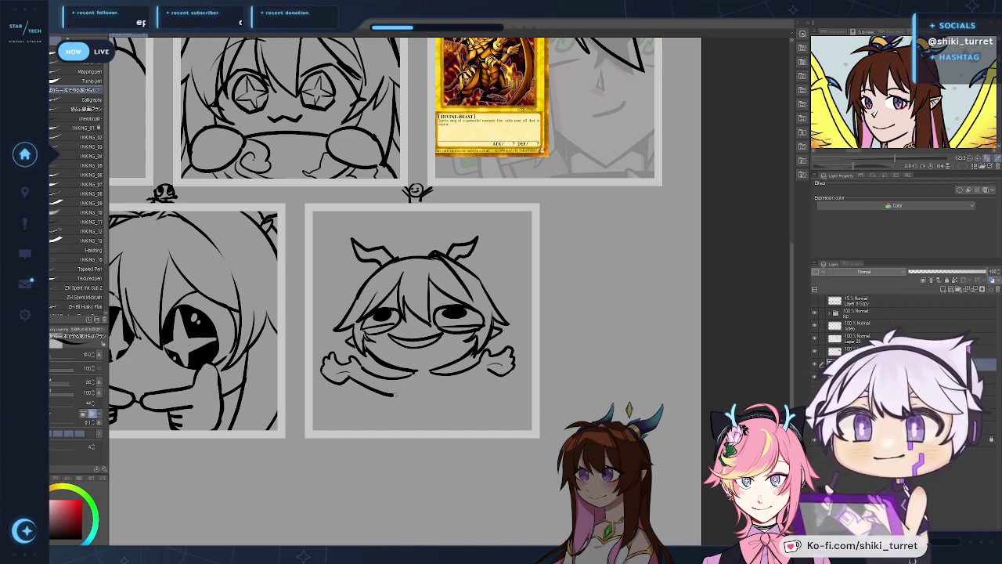
Step: Draw both sides of the torso down to the panel's lower edge and add the underside of the right arm
mouse_move(350, 380)
left_mouse_down()
mouse_move(408, 392)
mouse_move(403, 430)
left_mouse_up()
key("ctrl+z")
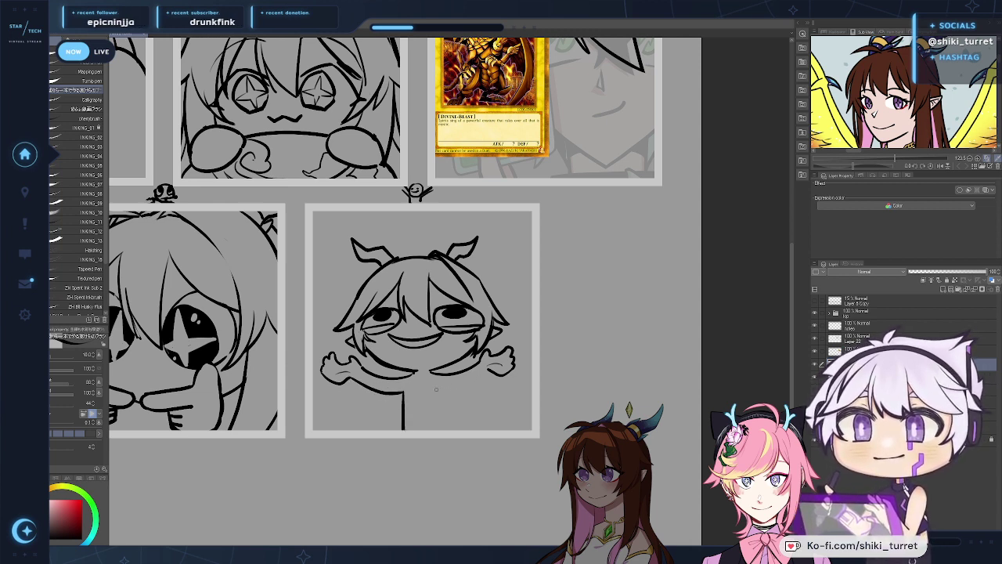
left_click_drag(434, 390, 460, 389)
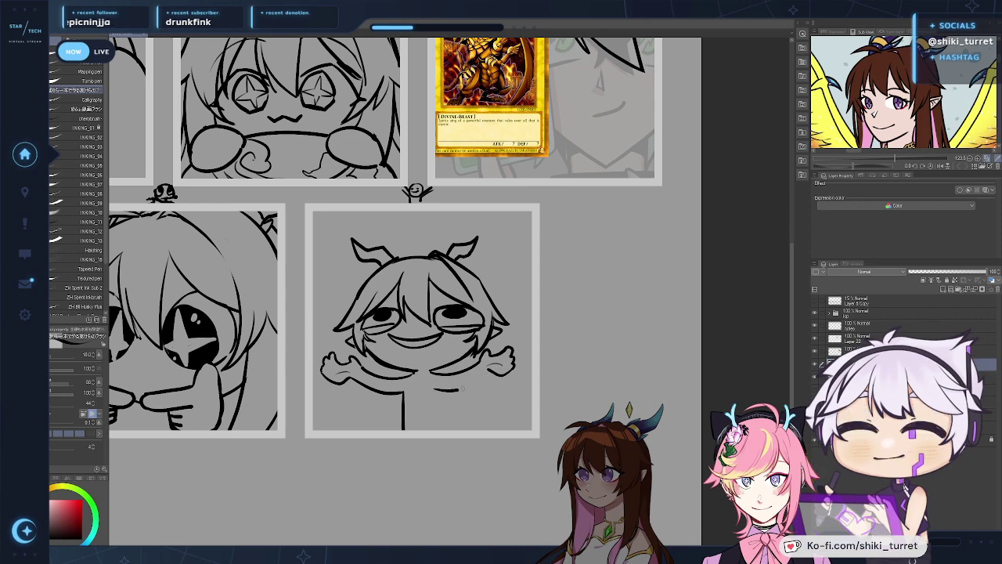
key("e")
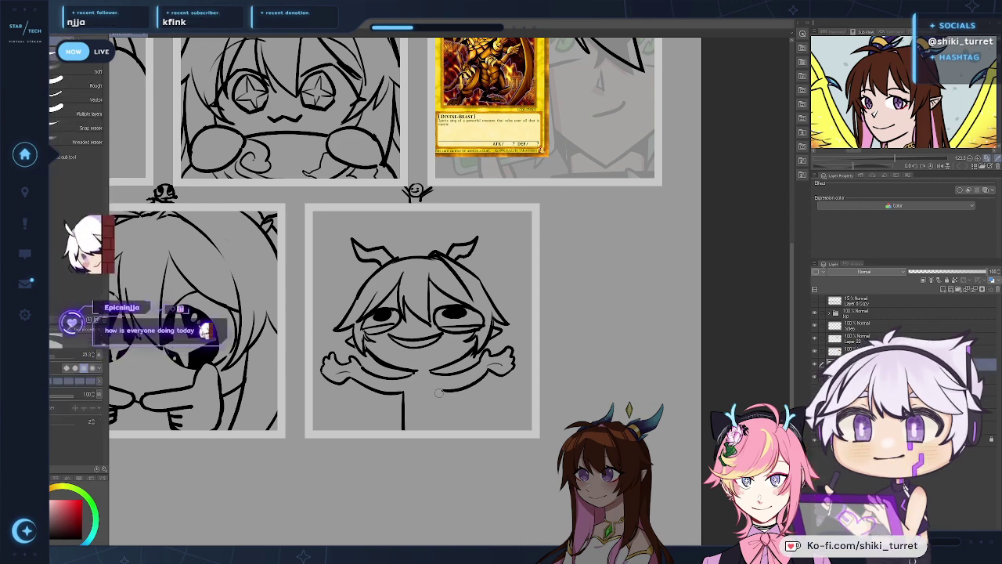
key("p")
key("ctrl+z")
left_click_drag(443, 390, 451, 430)
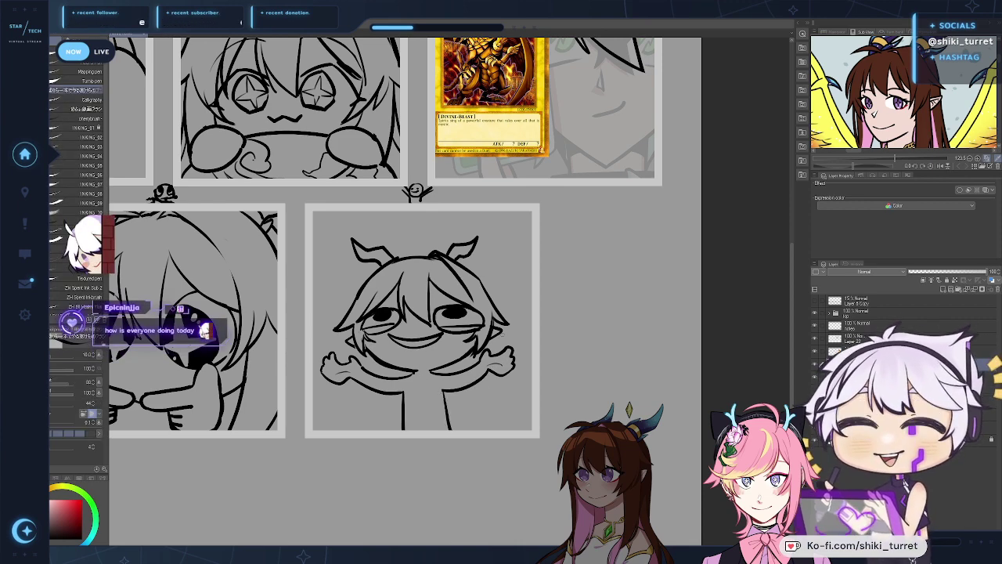
Step: Try to draw a long hair lock hanging from the left cheek across the arm
left_click_drag(371, 357, 383, 418)
key("ctrl+z")
mouse_move(371, 356)
left_mouse_down()
mouse_move(383, 430)
mouse_move(372, 396)
mouse_move(383, 412)
left_mouse_up()
key("ctrl+z")
key("ctrl+z")
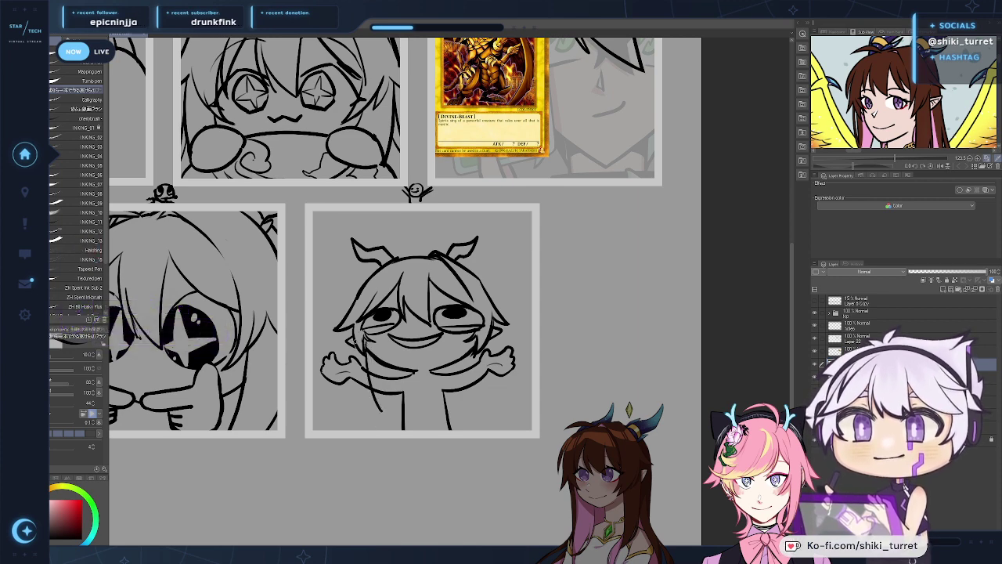
key("e")
key("p")
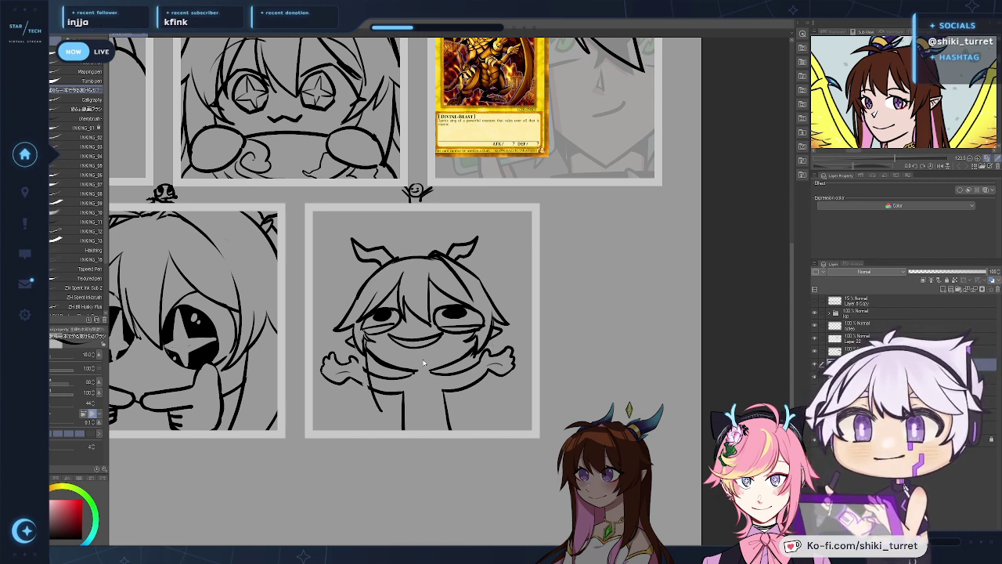
key("e")
key("p")
left_click_drag(355, 342, 393, 414)
key("ctrl+z")
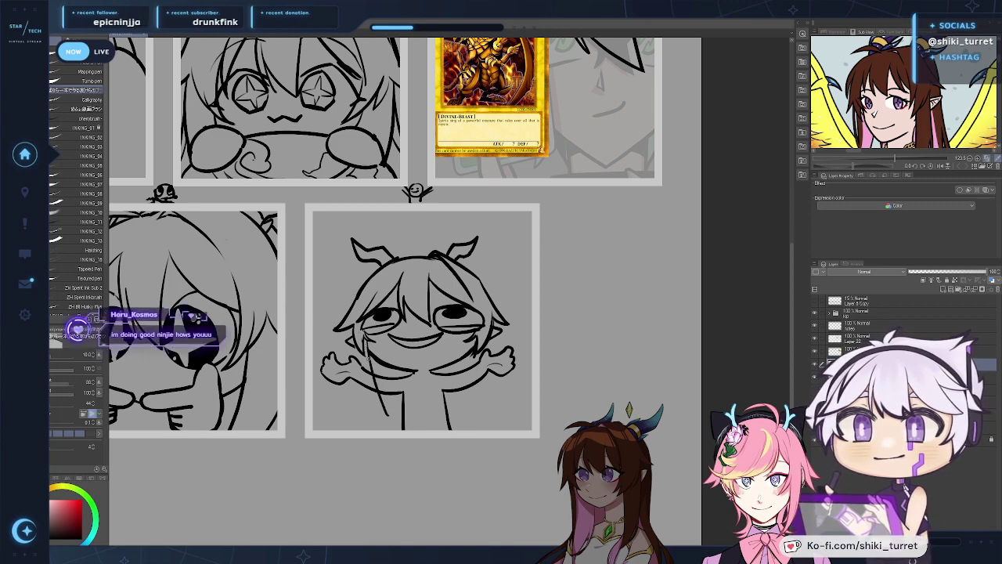
key("e")
key("p")
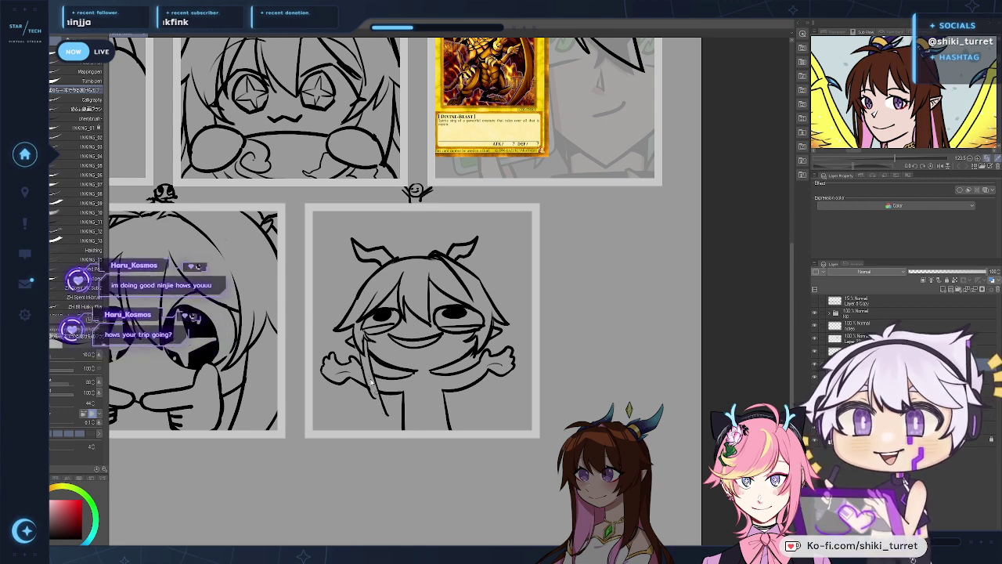
key("e")
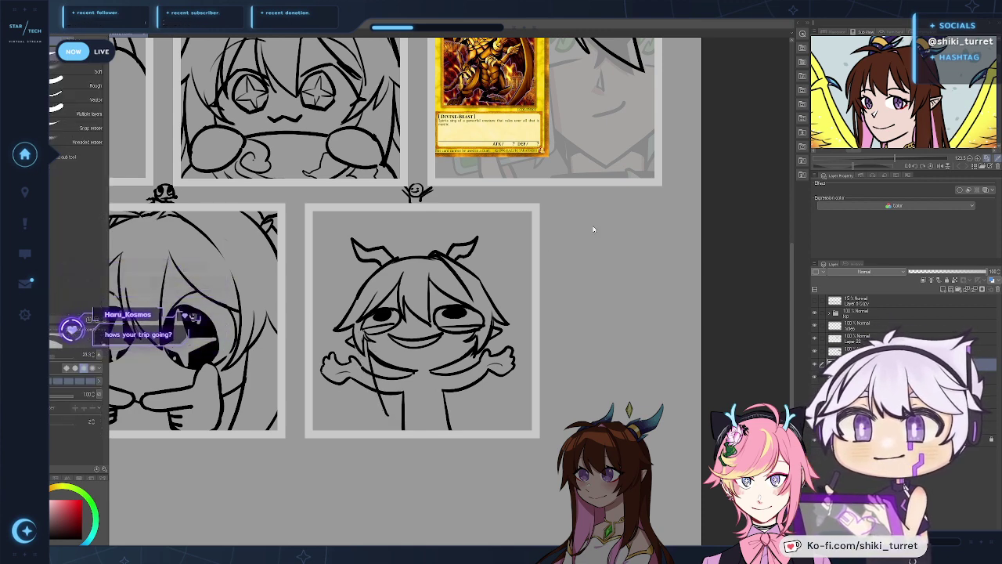
key("p")
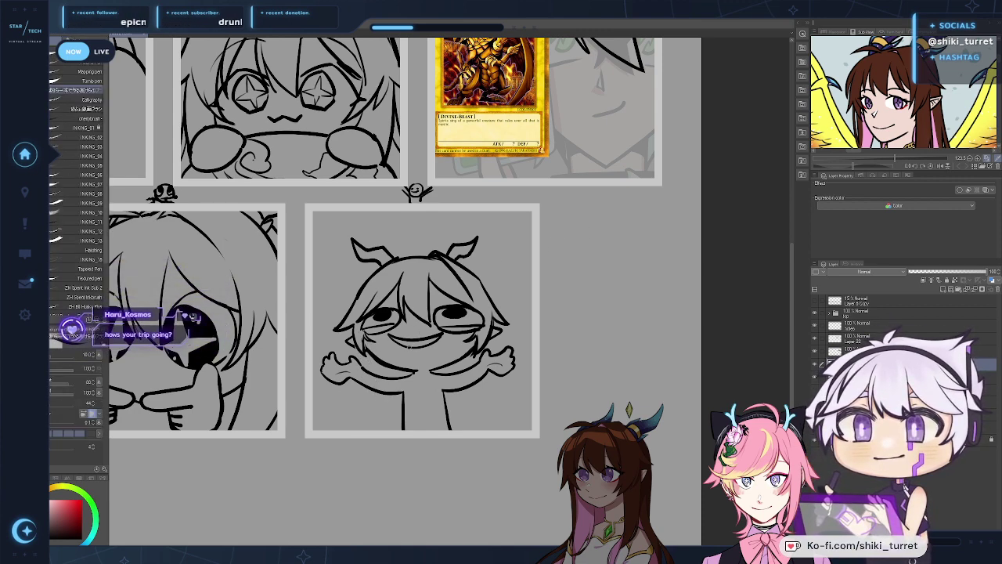
Step: Check the character reference and draw a narrow pointed hair lock from the left cheek down over the arm
left_click_drag(897, 124, 944, 111)
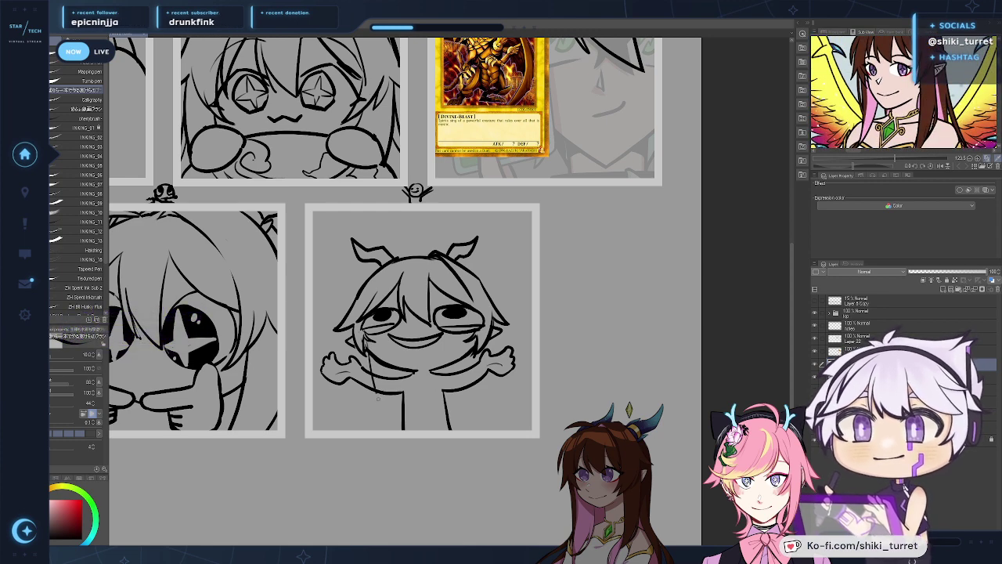
left_click_drag(378, 398, 382, 409)
key("ctrl+z")
left_click_drag(367, 352, 378, 408)
key("ctrl+z")
key("e")
key("p")
key("ctrl+z")
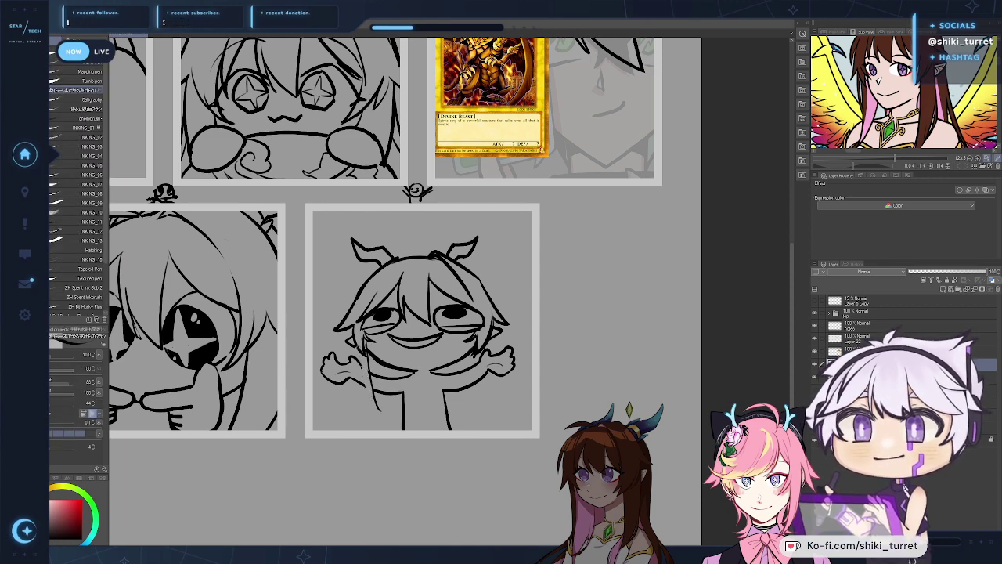
key("e")
key("p")
Step: Draw a matching pointed hair lock from the right cheek over the arm and erase the overlapping arm lines
mouse_move(478, 355)
left_mouse_down()
mouse_move(486, 361)
mouse_move(468, 412)
mouse_move(473, 381)
mouse_move(468, 402)
left_mouse_up()
key("ctrl+z")
key("ctrl+z")
key("ctrl+z")
key("ctrl+z")
mouse_move(485, 350)
left_mouse_down()
mouse_move(468, 402)
mouse_move(479, 375)
left_mouse_up()
key("e")
left_click_drag(481, 350, 481, 373)
key("p")
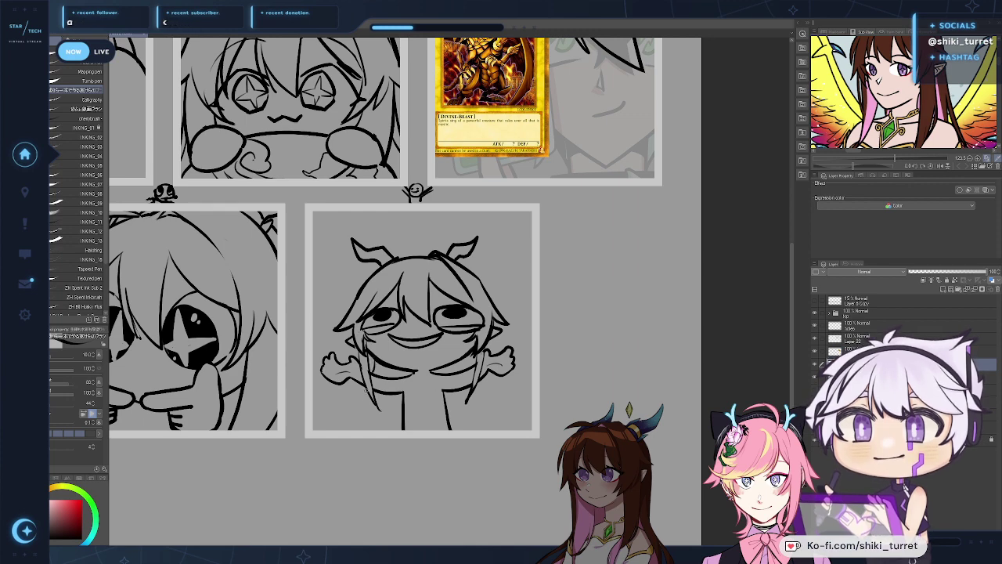
Step: Add flared hair ends below both arms beside the torso, checking the lower outfit in the reference image
left_click_drag(367, 388, 375, 401)
key("ctrl+z")
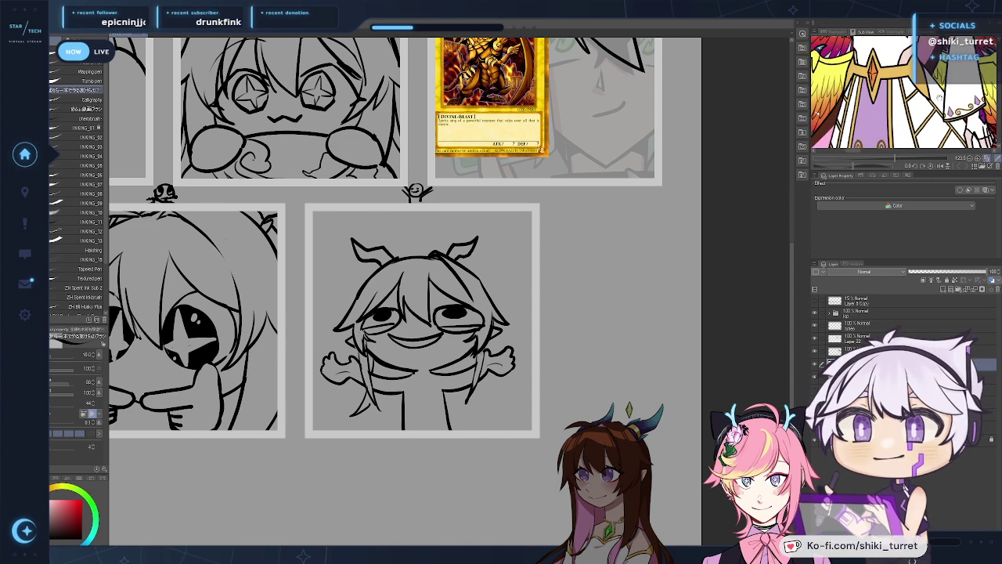
left_click_drag(898, 122, 930, 48)
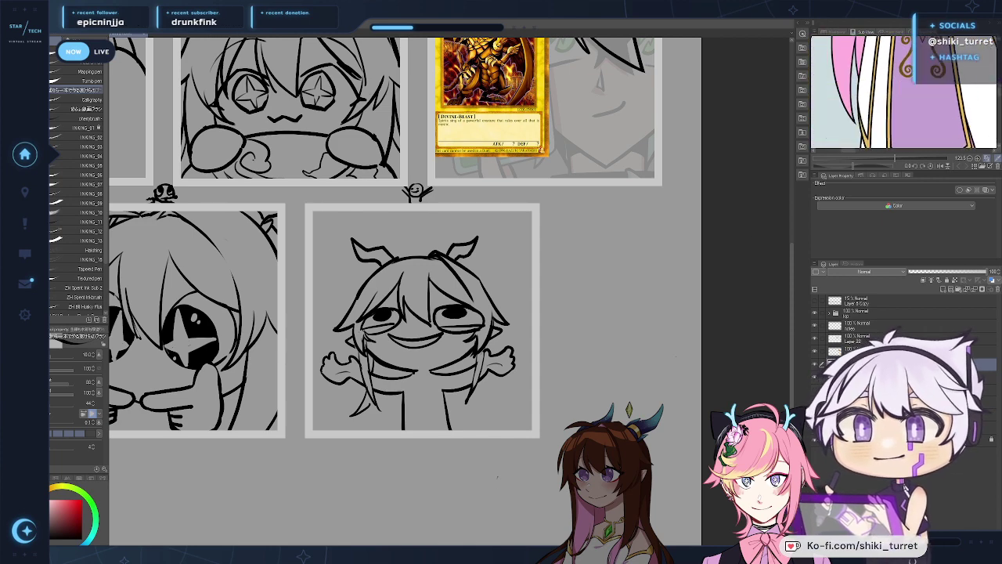
left_click_drag(497, 476, 513, 437)
key("ctrl+z")
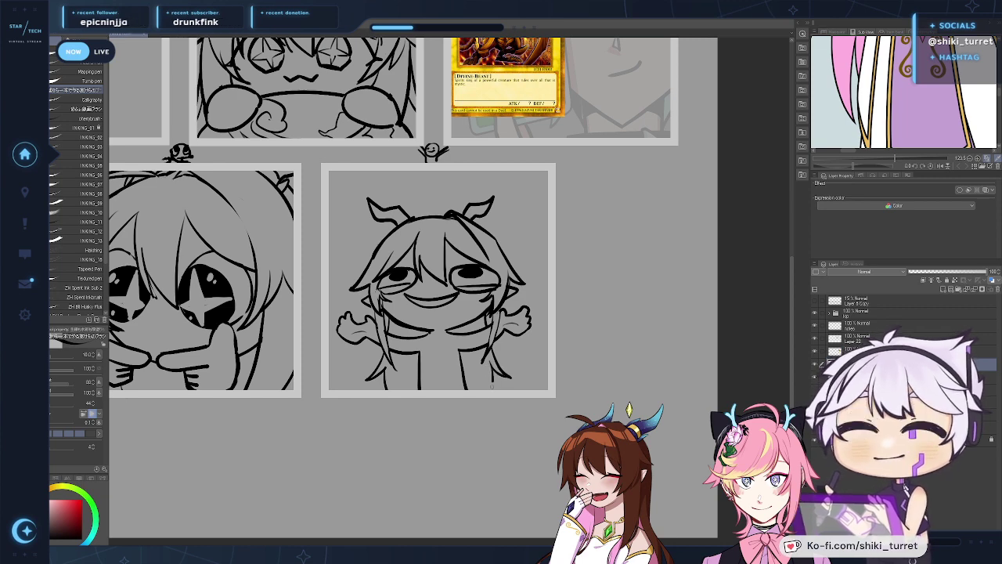
Step: Check the wing area of the reference and sketch a raised wing with feather clusters behind the head's right side
scroll(566, 313, "up", 1)
left_click_drag(502, 226, 509, 262)
key("ctrl+z")
mouse_move(940, 102)
left_mouse_down()
mouse_move(859, 162)
mouse_move(862, 272)
left_mouse_up()
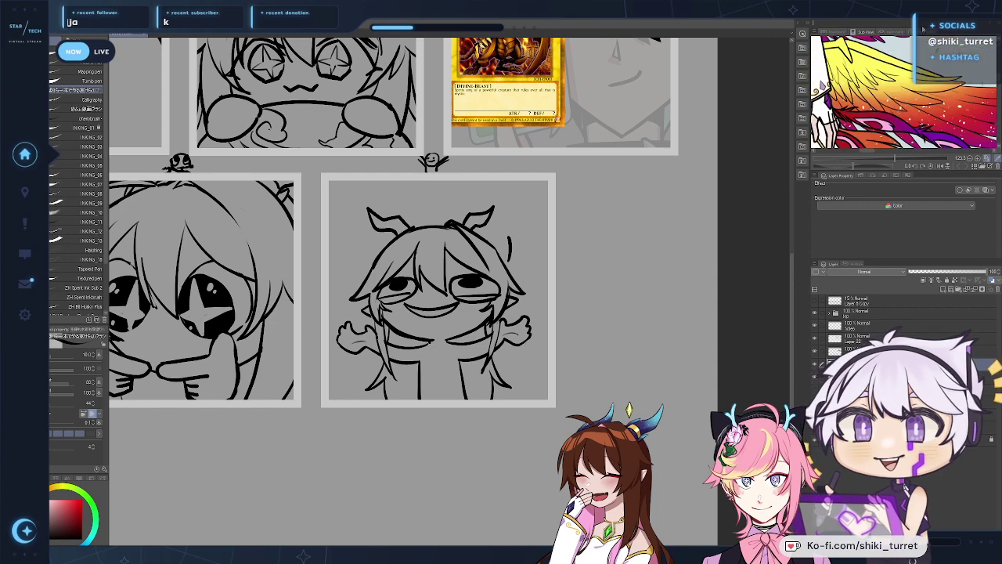
left_click_drag(929, 106, 912, 47)
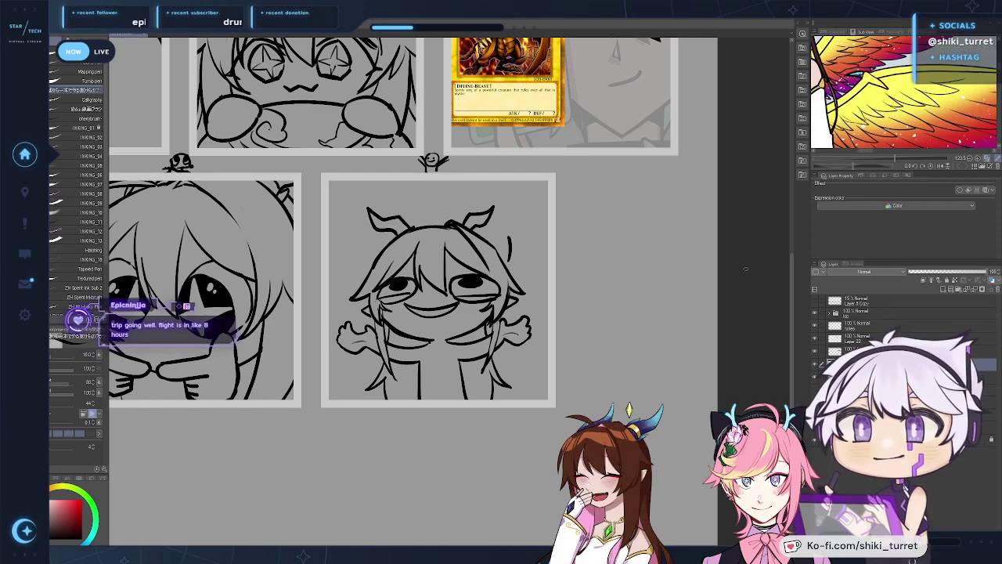
mouse_move(504, 237)
left_mouse_down()
mouse_move(529, 177)
mouse_move(521, 200)
mouse_move(544, 195)
mouse_move(509, 235)
mouse_move(523, 245)
mouse_move(544, 225)
mouse_move(526, 260)
mouse_move(544, 251)
mouse_move(523, 263)
left_mouse_up()
key("ctrl+z")
key("ctrl+z")
key("ctrl+z")
key("ctrl+z")
key("ctrl+z")
key("ctrl+z")
key("ctrl+z")
key("ctrl+z")
key("ctrl+z")
key("ctrl+z")
key("ctrl+z")
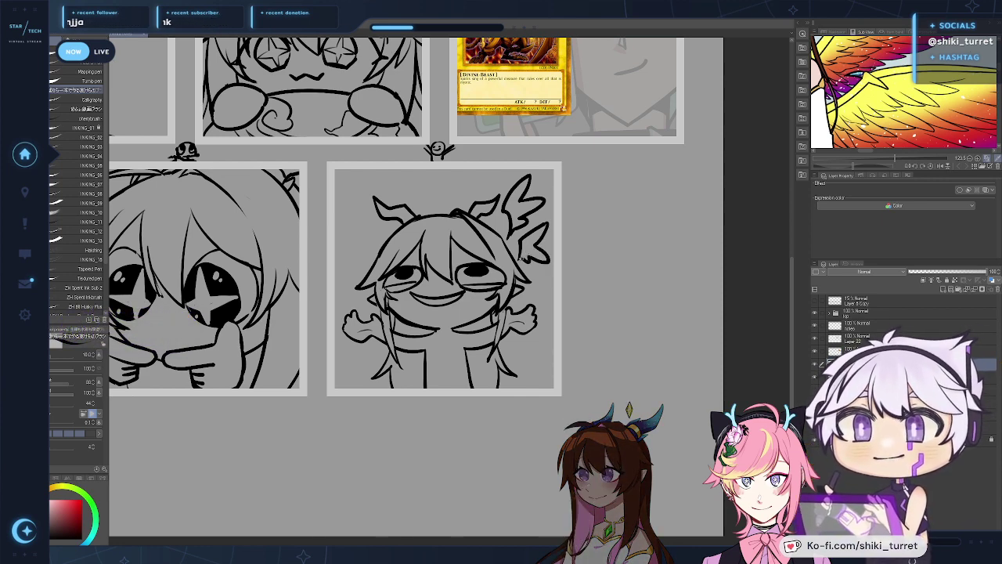
left_click_drag(517, 307, 553, 296)
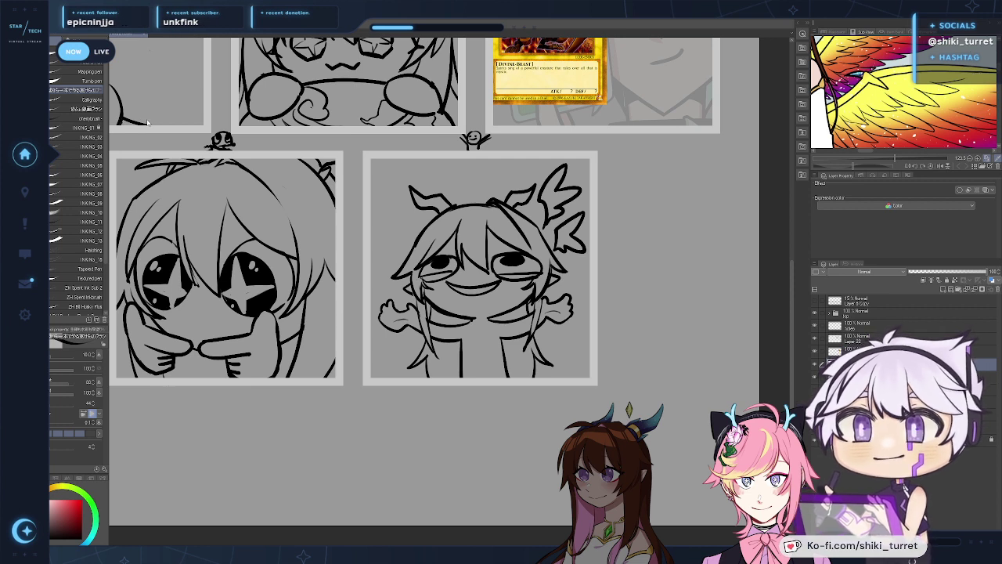
key("ctrl+z")
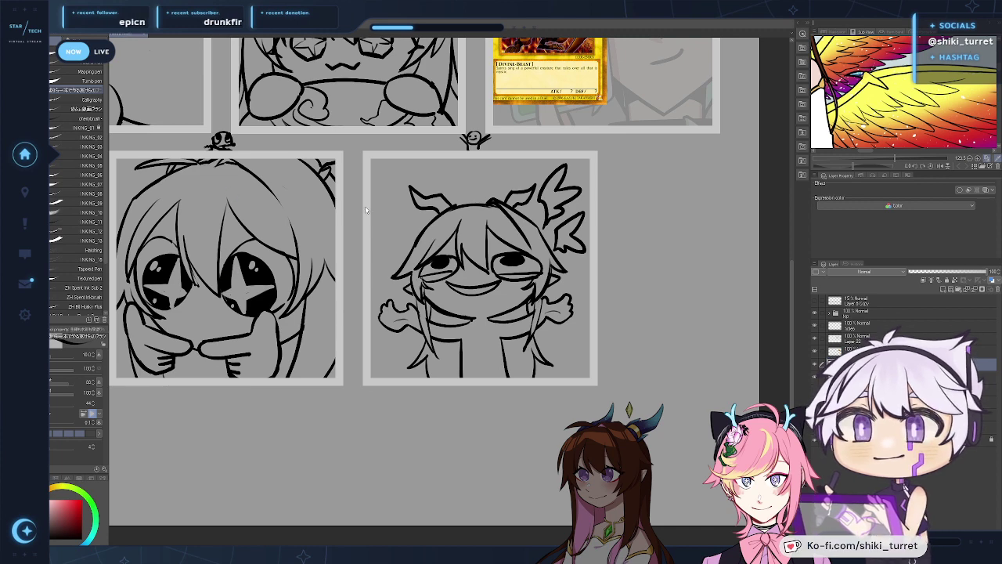
Step: Switch to the orange dinosaur animation document and display its animation timeline
key("ctrl+Tab")
left_click_drag(490, 306, 488, 277)
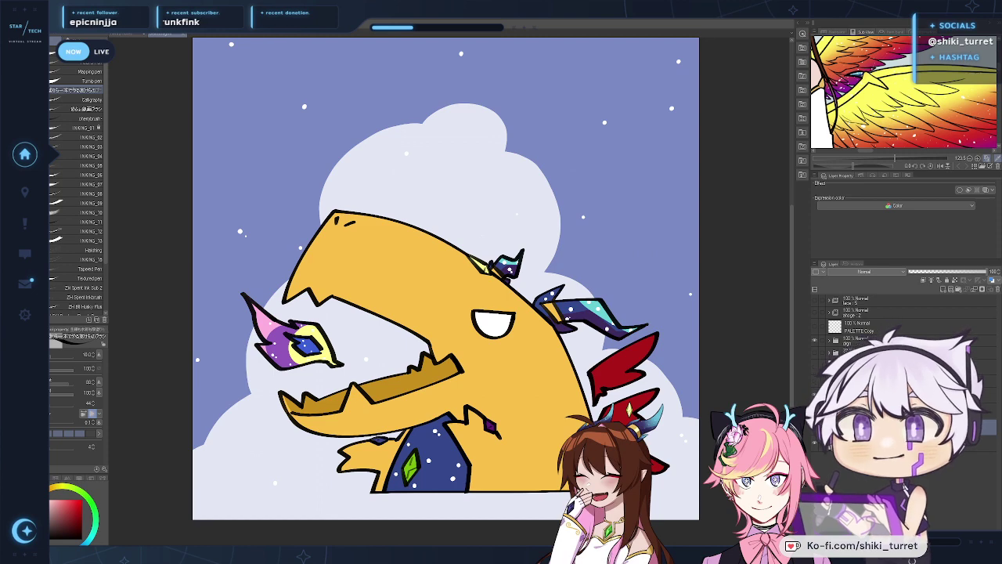
left_click(119, 548)
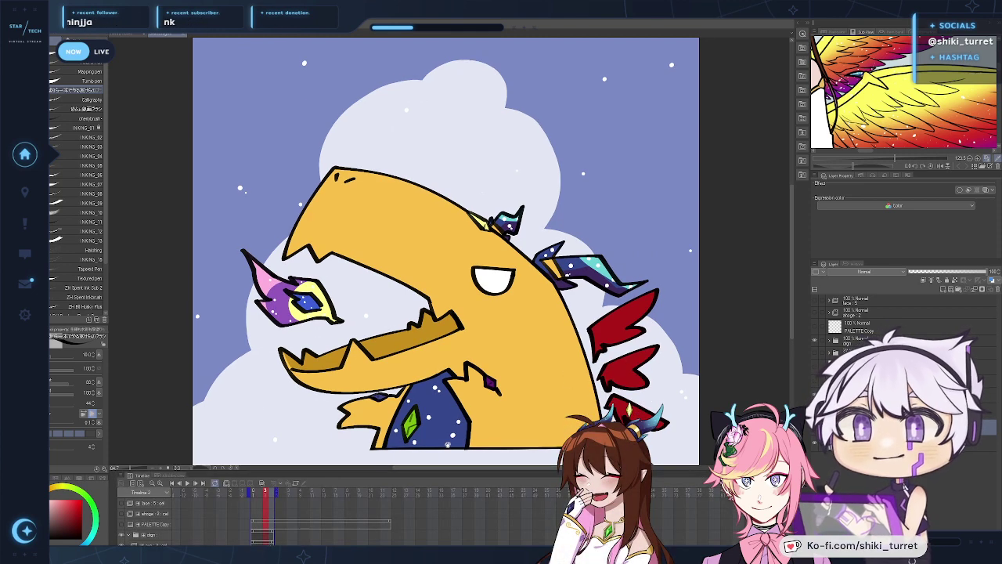
mouse_move(448, 444)
left_mouse_down()
mouse_move(451, 403)
mouse_move(437, 452)
left_mouse_up()
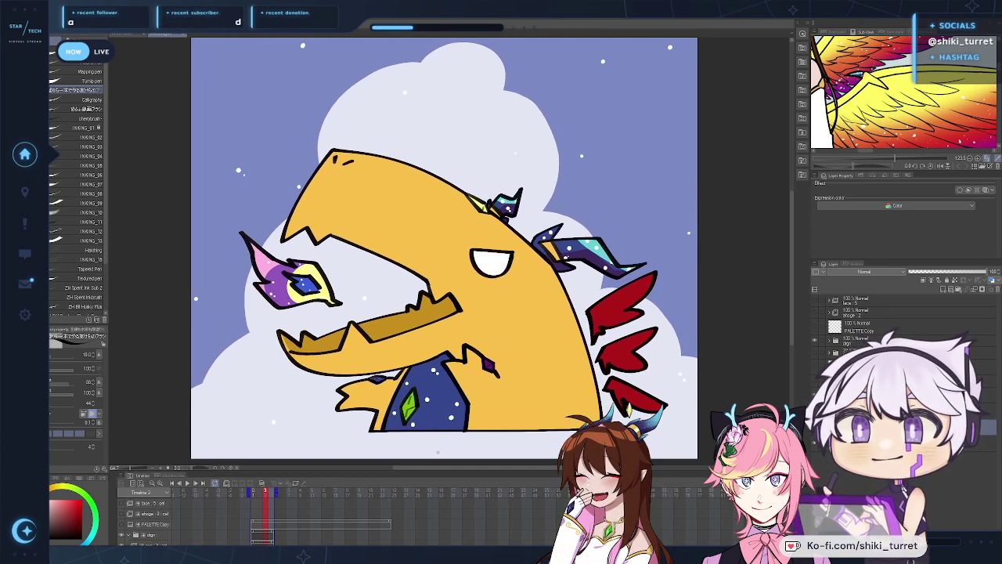
Step: Play the dinosaur animation from its first frame, then close its document to return to the emote sketches
left_click(257, 494)
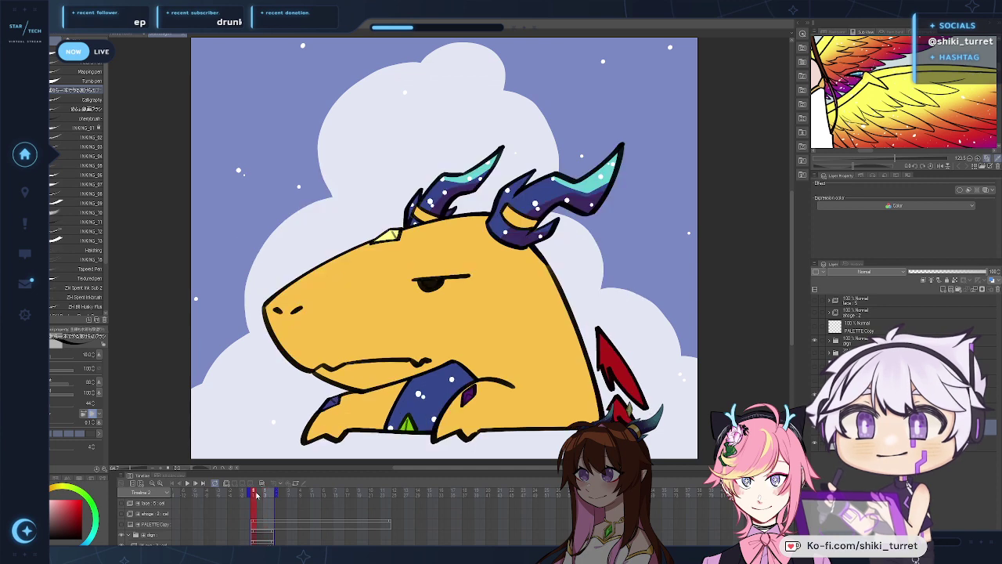
left_click(195, 484)
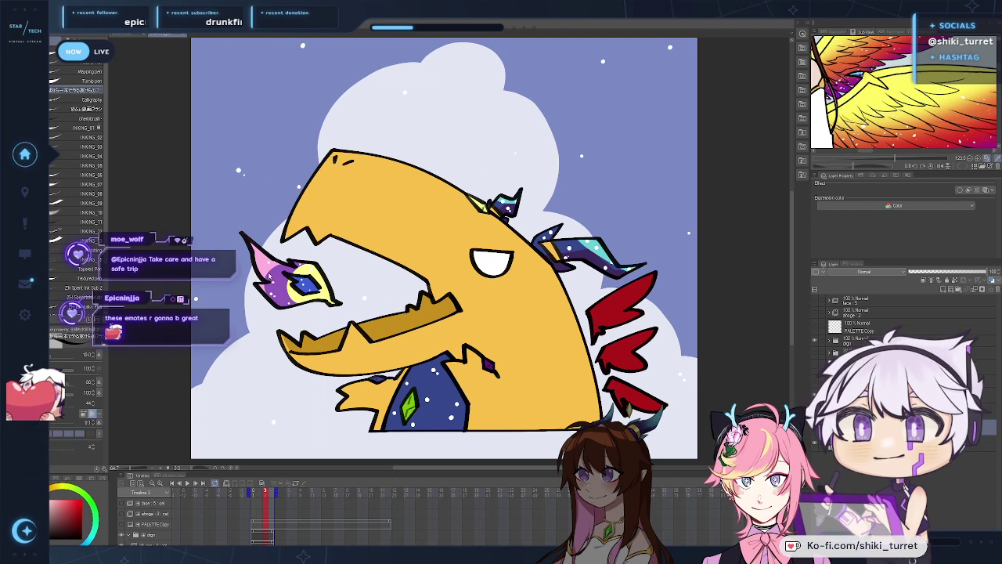
key("ctrl+w")
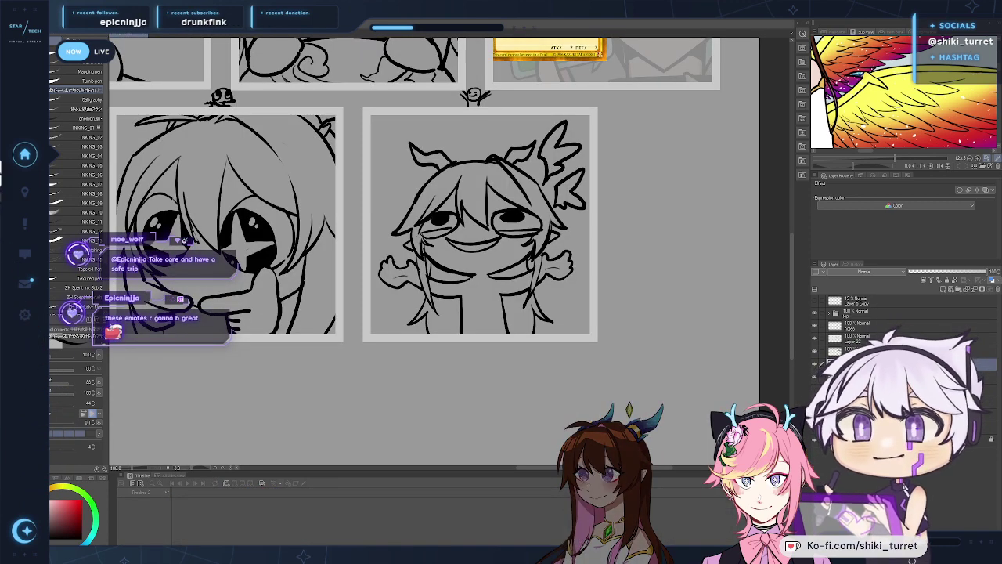
Step: Sketch a small feathered wing below the raised arm on the right side of the smug emote, redoing its outer edge and feathers
left_click_drag(680, 303, 532, 271)
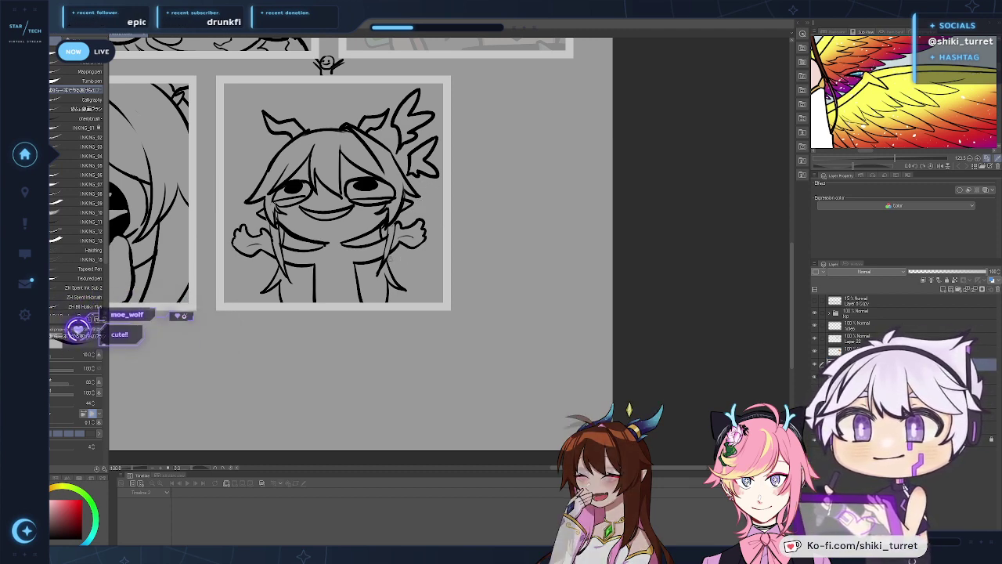
mouse_move(408, 256)
left_mouse_down()
mouse_move(440, 274)
mouse_move(402, 256)
mouse_move(436, 276)
mouse_move(396, 280)
left_mouse_up()
key("ctrl+z")
key("ctrl+z")
key("ctrl+z")
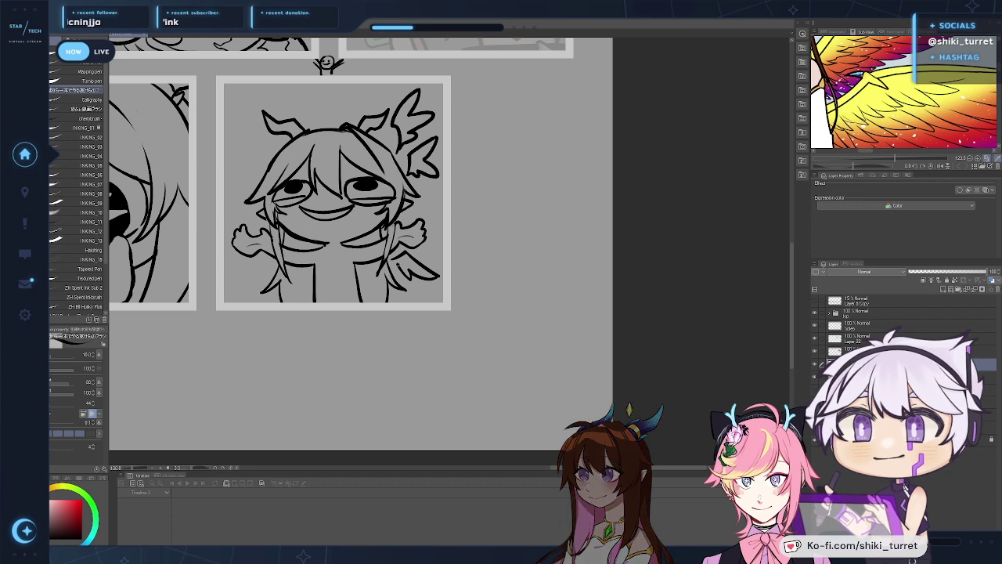
key("ctrl+z")
key("ctrl+z")
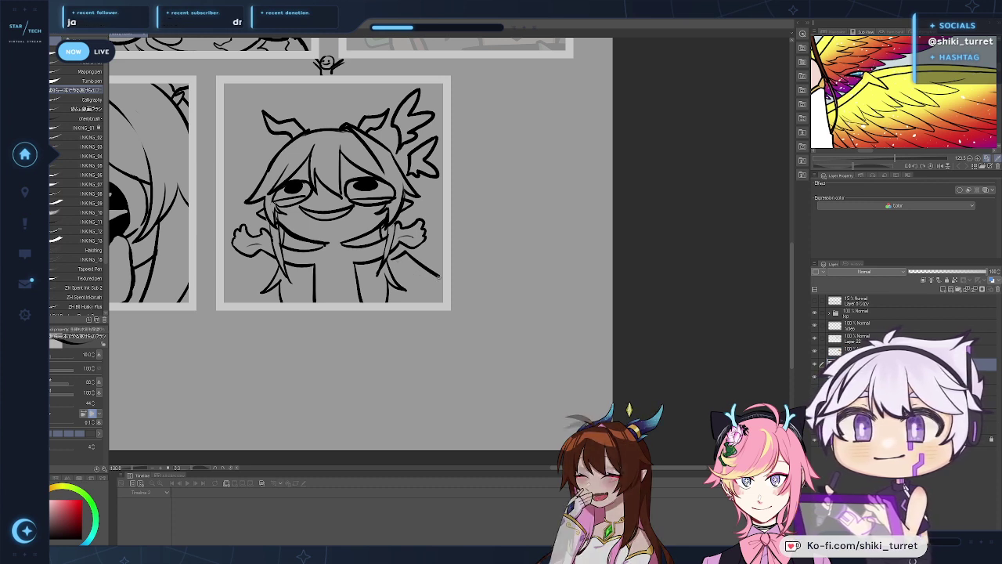
left_click_drag(437, 268, 398, 281)
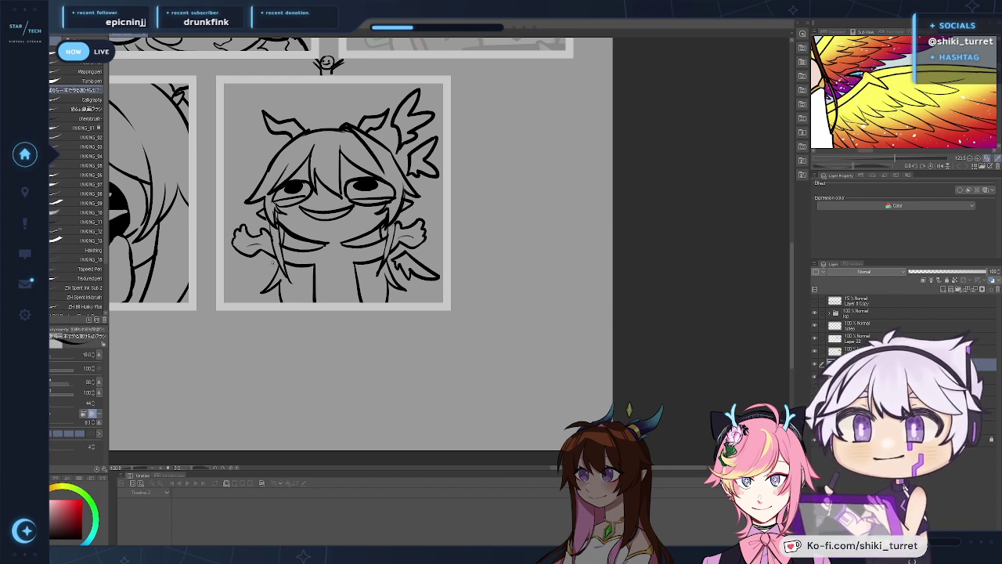
Step: Draw a matching small feathered wing below the raised arm on the left side of the smug emote
mouse_move(268, 256)
left_mouse_down()
mouse_move(231, 279)
mouse_move(267, 282)
mouse_move(259, 255)
mouse_move(228, 278)
left_mouse_up()
key("ctrl+z")
key("ctrl+z")
key("ctrl+z")
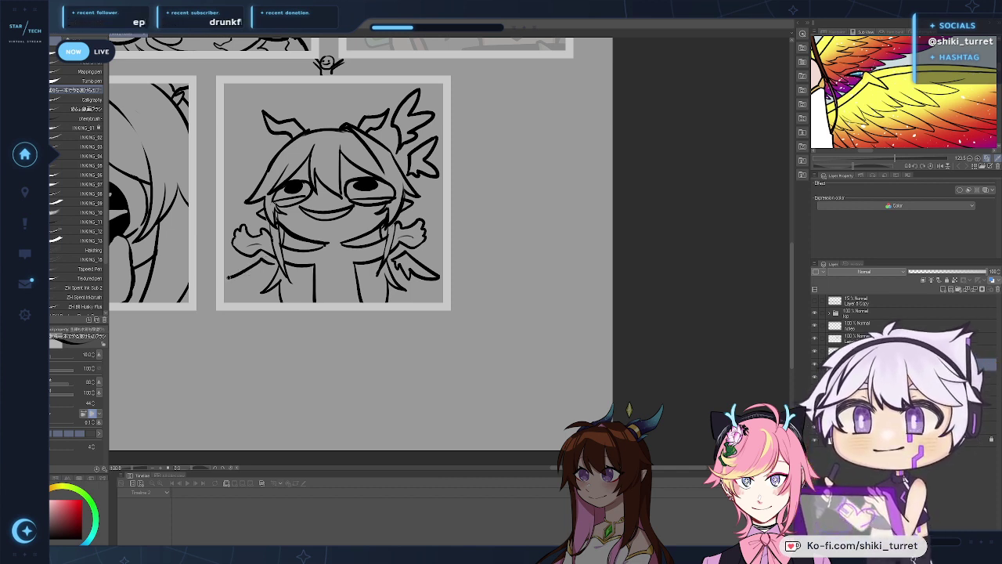
key("ctrl+z")
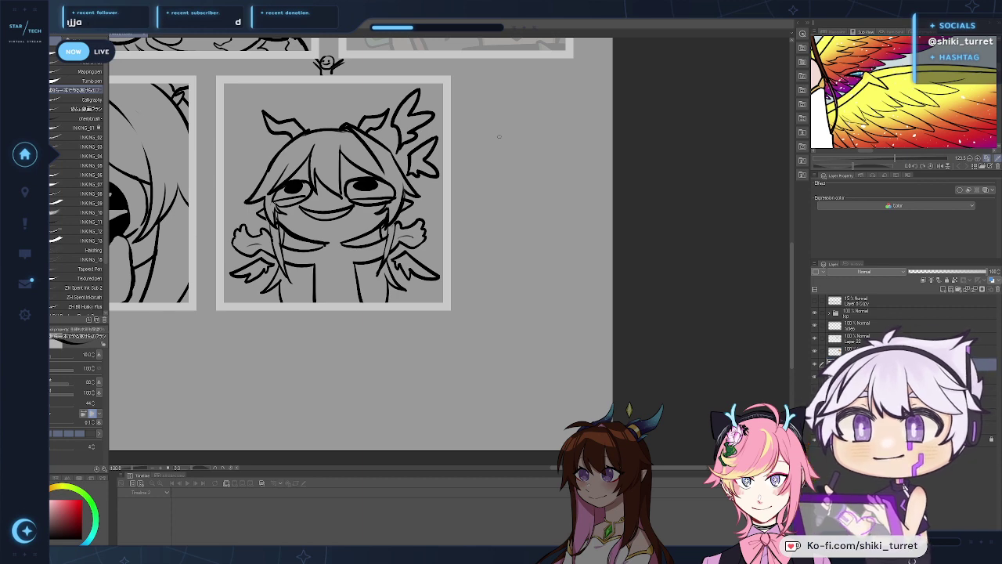
Step: Sketch a short feather cluster beside the left side of the head, mirroring the lower cluster on the right
left_click_drag(533, 194, 559, 228)
mouse_move(288, 200)
left_mouse_down()
mouse_move(284, 173)
mouse_move(285, 181)
mouse_move(262, 168)
mouse_move(268, 188)
mouse_move(258, 188)
mouse_move(278, 201)
left_mouse_up()
key("ctrl+z")
key("ctrl+z")
key("ctrl+z")
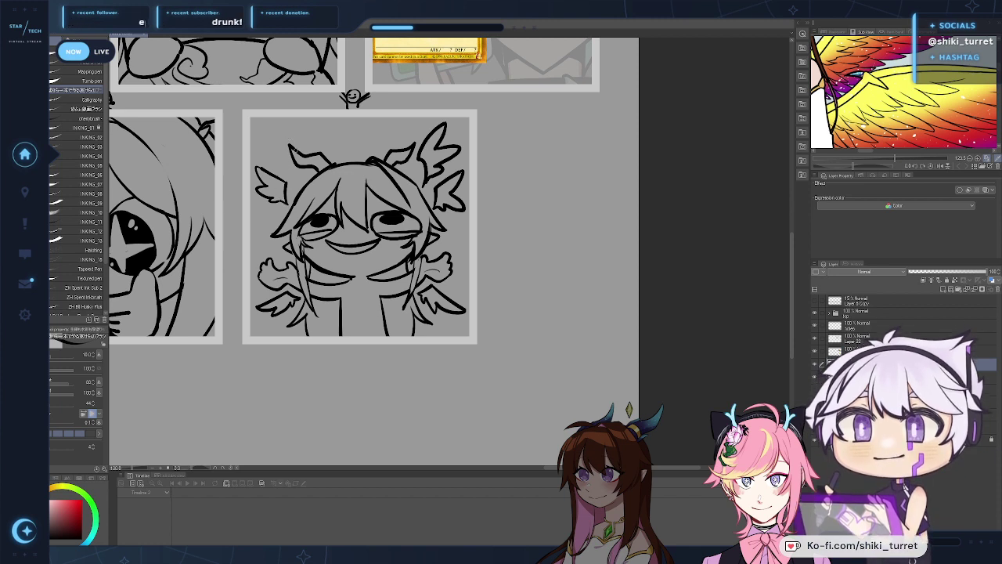
Step: Erase the smug emote's left horn and redraw it narrower and more upright on the head
key("e")
mouse_move(286, 139)
left_mouse_down()
mouse_move(316, 167)
mouse_move(315, 150)
left_mouse_up()
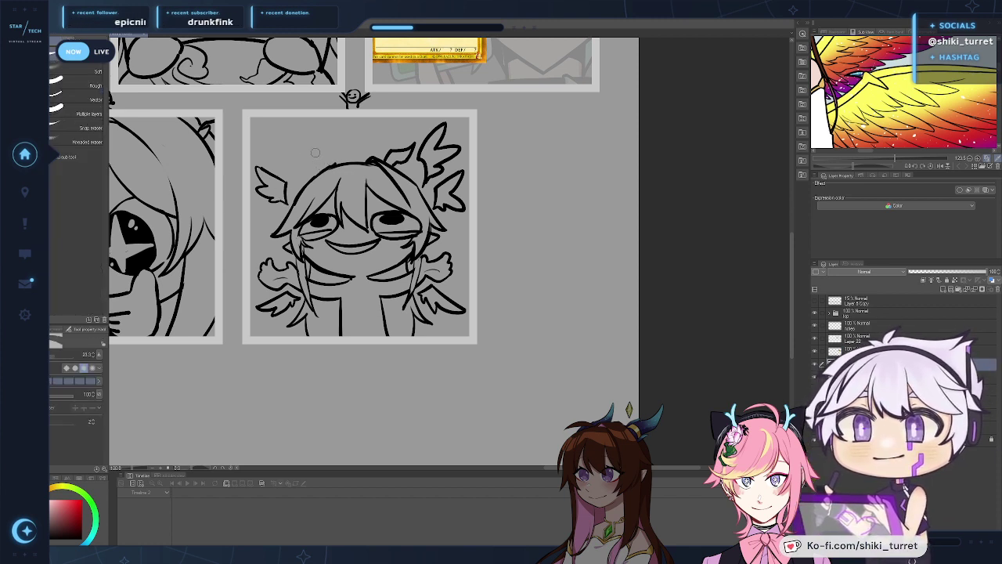
key("p")
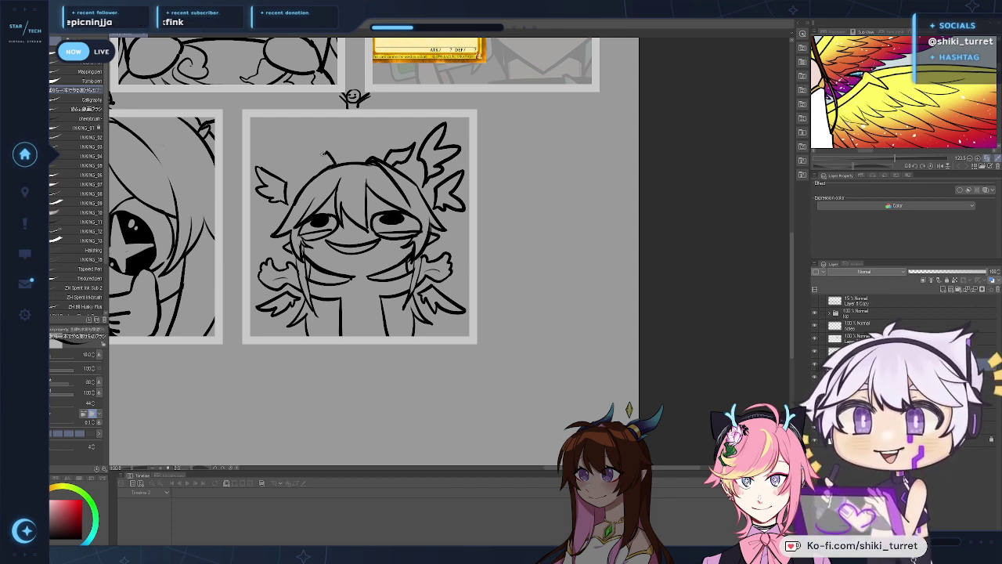
key("ctrl+z")
mouse_move(327, 153)
left_mouse_down()
mouse_move(304, 143)
mouse_move(361, 188)
left_mouse_up()
key("ctrl+z")
key("ctrl+z")
key("ctrl+z")
key("ctrl+z")
key("ctrl+z")
key("ctrl+z")
Step: Draw the long curved edge of a raised wing rising behind the left horn toward the panel's upper corner
left_click(383, 256, "ctrl")
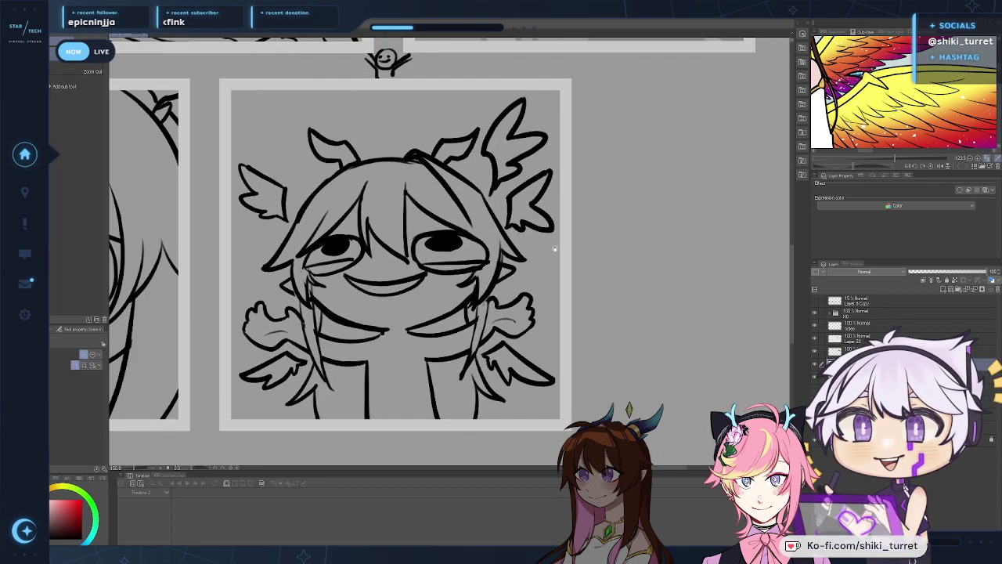
left_click(470, 296, "alt")
left_click_drag(485, 324, 479, 338)
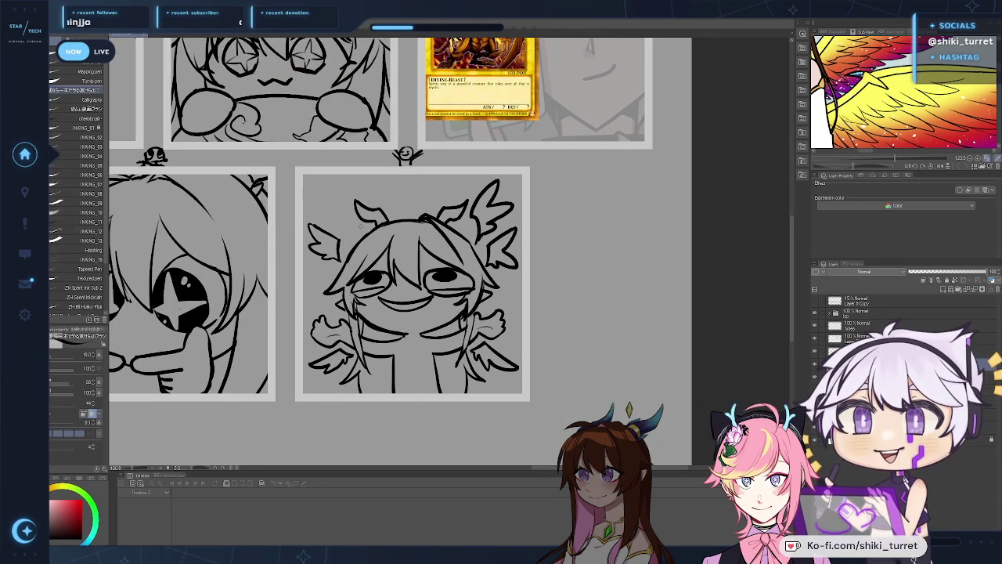
left_click_drag(354, 235, 357, 194)
key("ctrl+z")
left_click_drag(354, 234, 330, 179)
key("ctrl+z")
key("ctrl+z")
key("ctrl+z")
key("ctrl+z")
key("ctrl+z")
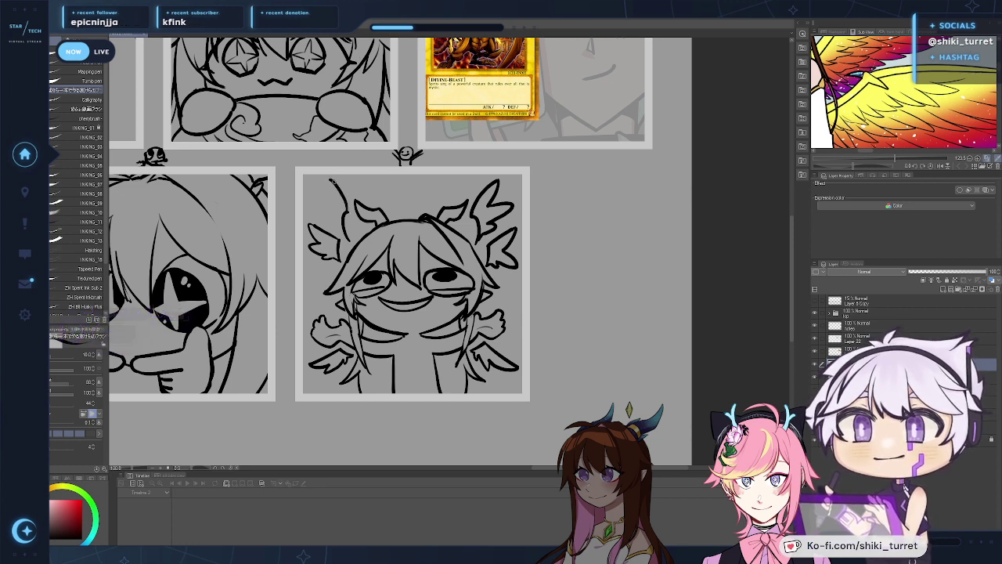
key("ctrl+z")
Step: Add rounded feather lobes along the raised left wing down to the lower feather cluster
mouse_move(347, 211)
left_mouse_down()
mouse_move(331, 178)
mouse_move(333, 200)
mouse_move(306, 191)
mouse_move(326, 213)
left_mouse_up()
key("ctrl+z")
key("ctrl+z")
key("ctrl+z")
key("ctrl+z")
key("ctrl+z")
key("ctrl+z")
key("ctrl+z")
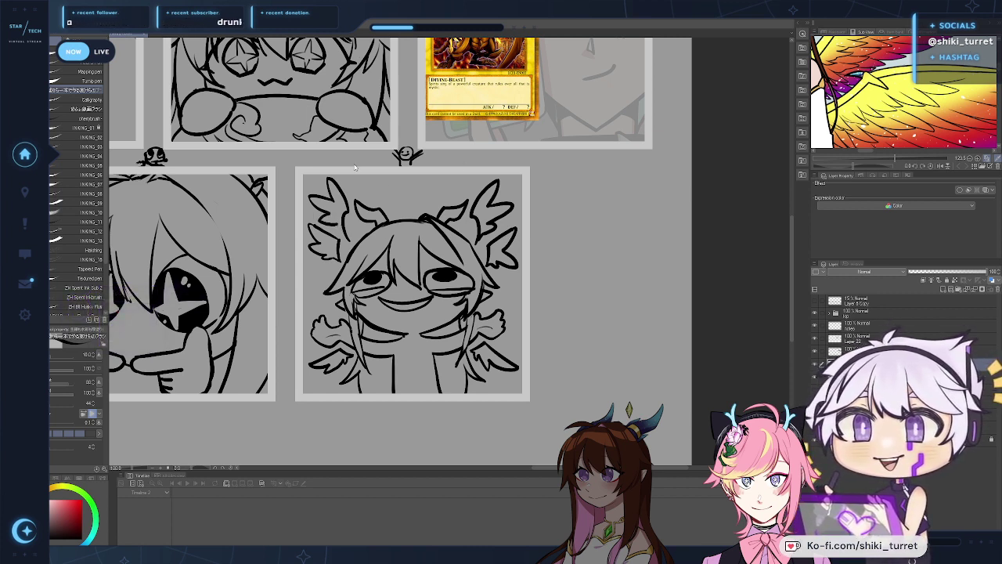
Step: Rework the feather outline of the raised left wing where it meets the lower cluster
key("ctrl+z")
key("ctrl+z")
key("ctrl+z")
key("ctrl+z")
mouse_move(333, 200)
left_mouse_down()
mouse_move(307, 196)
mouse_move(339, 226)
left_mouse_up()
key("ctrl+z")
key("ctrl+z")
key("ctrl+z")
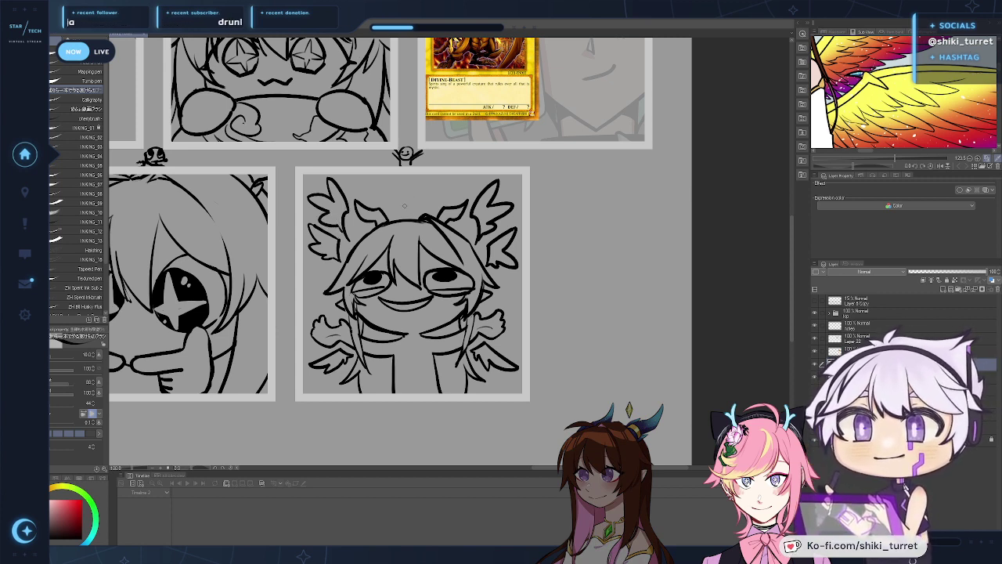
Step: Draw a curved hair tuft on top of the smug emote's head and start a small diamond floating above it
mouse_move(409, 209)
left_mouse_down()
mouse_move(384, 200)
mouse_move(409, 218)
mouse_move(386, 219)
left_mouse_up()
key("ctrl+z")
key("ctrl+z")
key("ctrl+z")
key("ctrl+z")
key("ctrl+z")
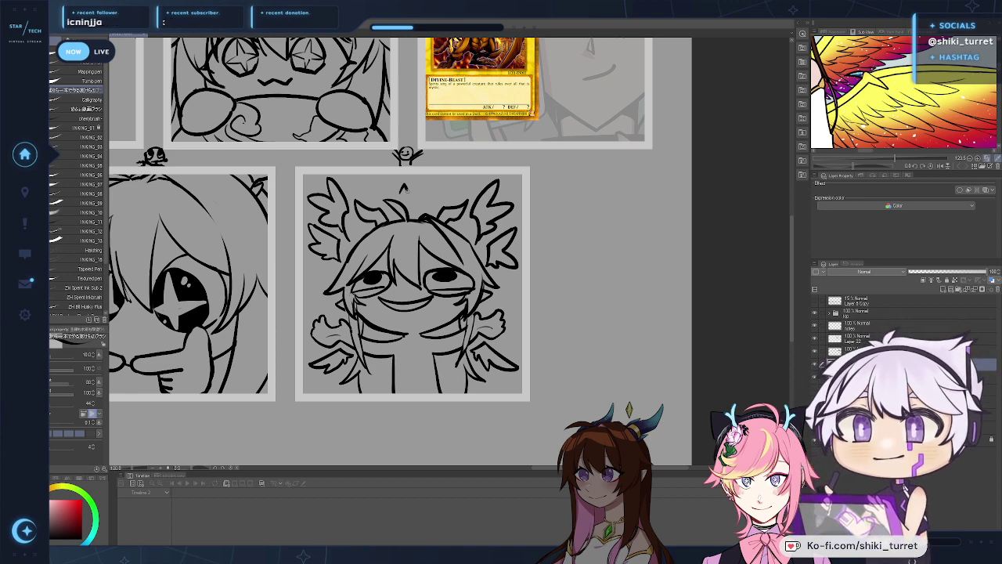
Step: Lasso the floating diamond above the smug emote's head, shift it slightly right and clear the selection
key("ctrl+space")
left_click_drag(456, 262, 391, 263)
left_click_drag(373, 329, 397, 380)
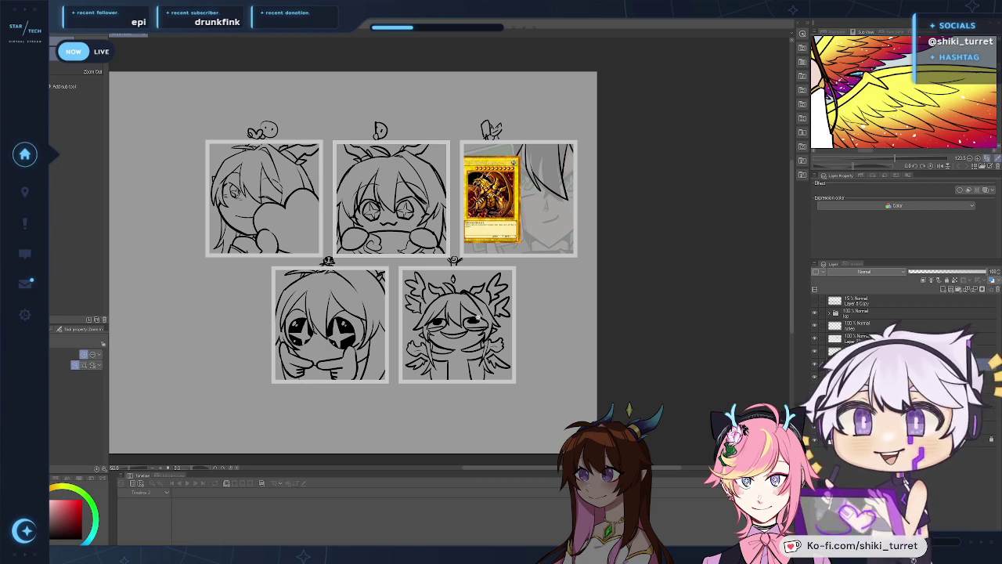
left_click(477, 317)
left_click_drag(639, 291, 660, 328)
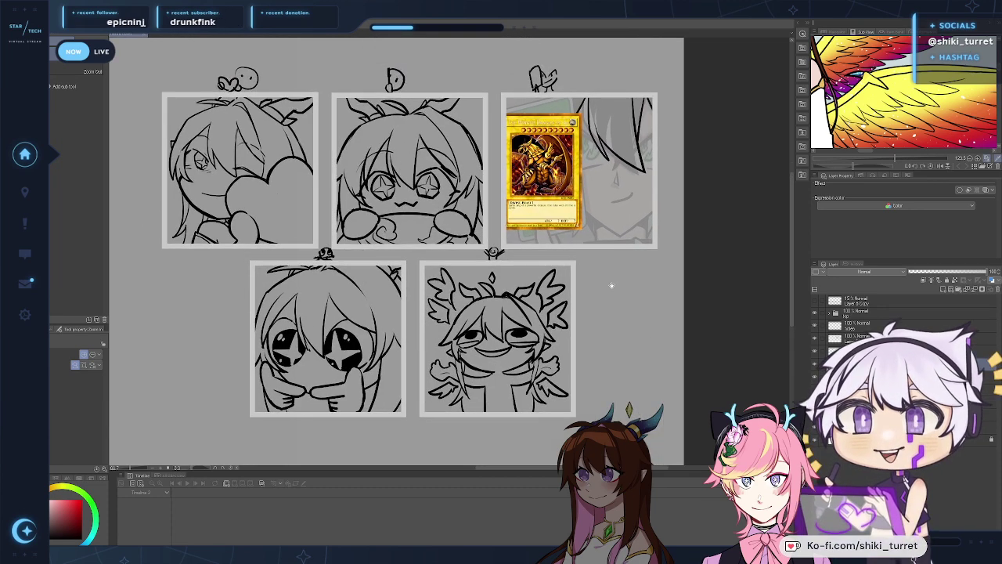
scroll(605, 305, "up", 1)
key("m")
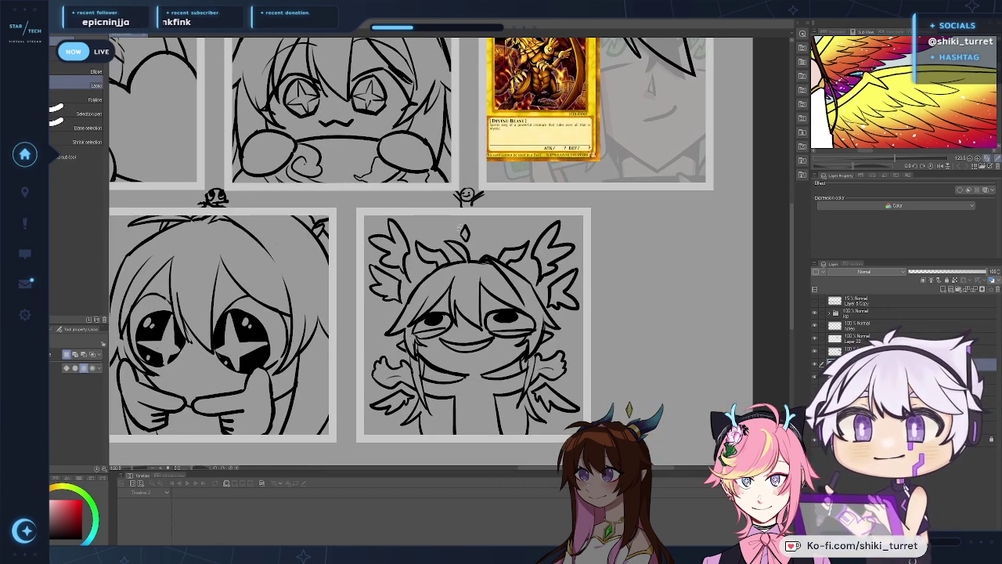
mouse_move(477, 238)
left_mouse_down()
mouse_move(461, 245)
mouse_move(456, 233)
left_mouse_up()
left_click_drag(466, 234, 471, 234)
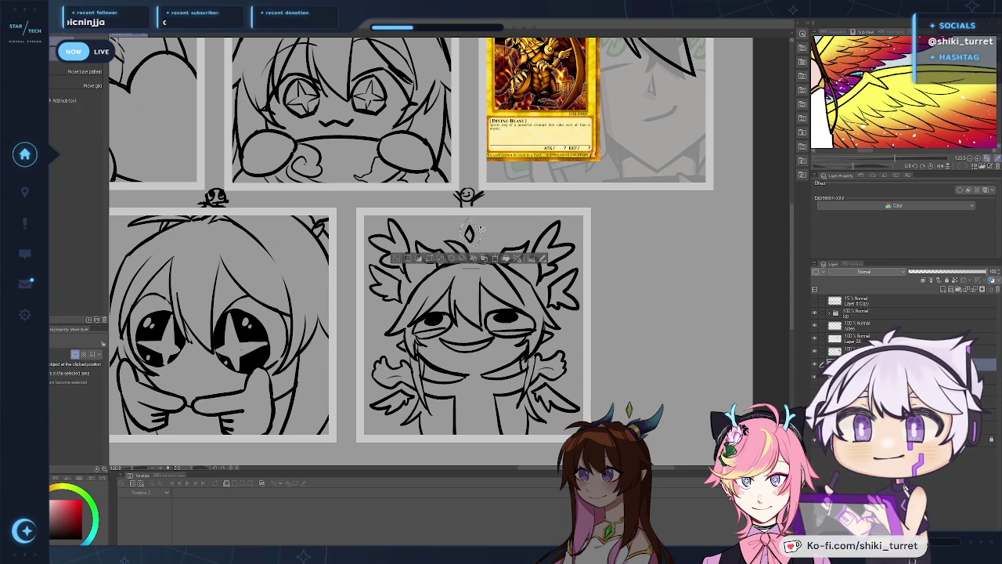
key("ctrl+d")
left_click_drag(541, 252, 555, 244)
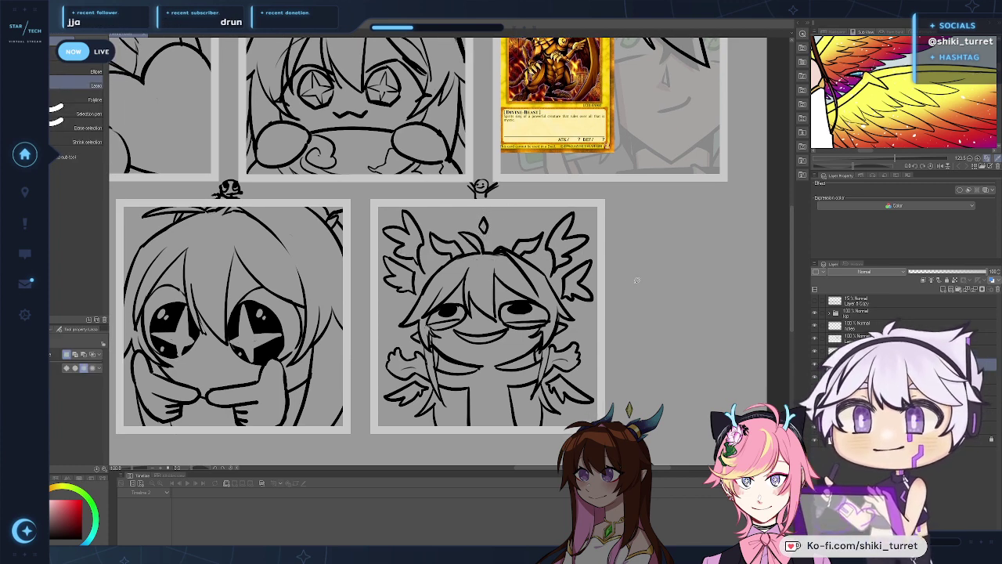
Step: Erase both large eyes and their lower lids from the smug emote's face
key("p")
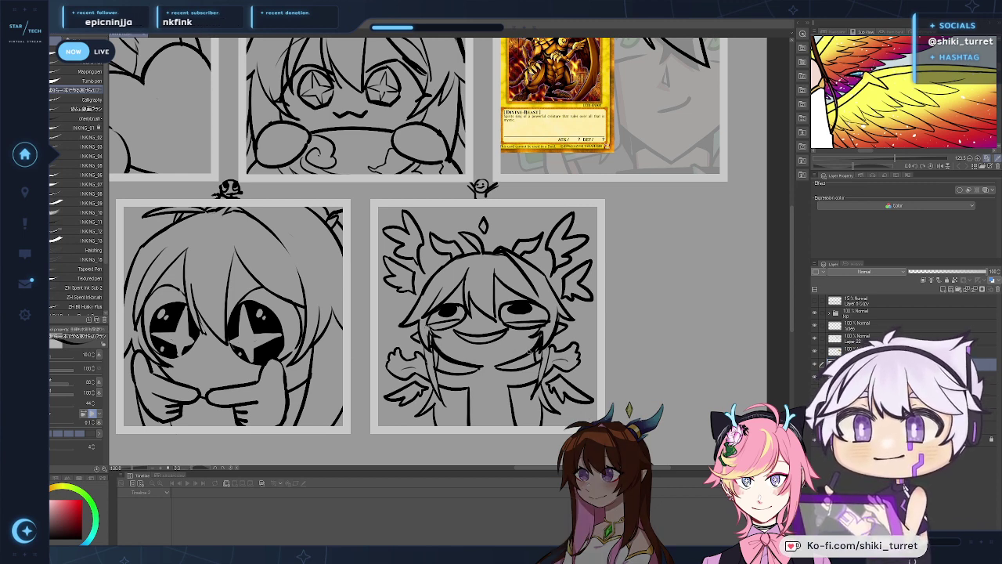
key("e")
mouse_move(433, 321)
left_mouse_down()
mouse_move(448, 307)
mouse_move(464, 316)
left_mouse_up()
left_click_drag(536, 304, 537, 310)
mouse_move(509, 303)
left_mouse_down()
mouse_move(523, 325)
mouse_move(519, 302)
mouse_move(545, 322)
left_mouse_up()
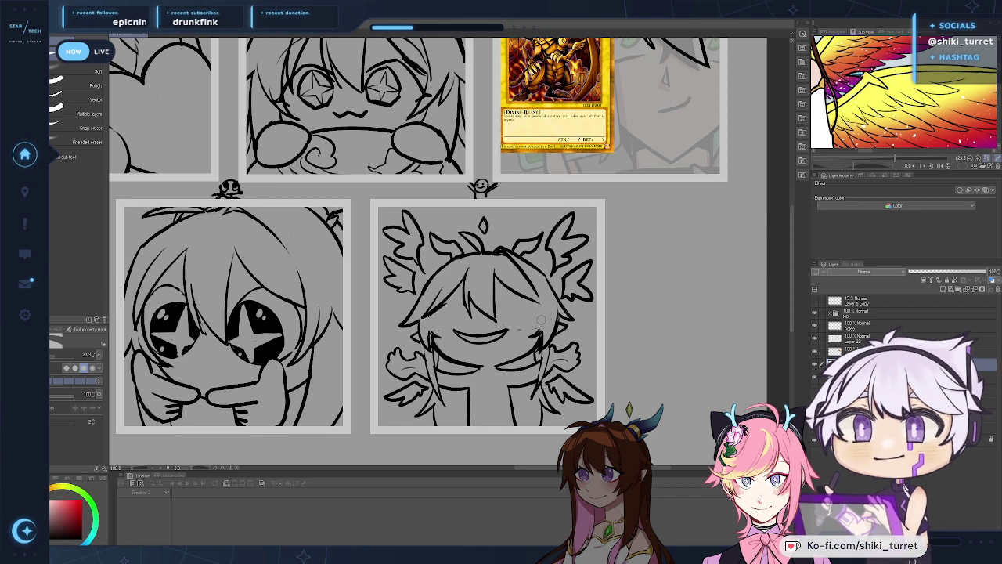
Step: Redraw the left eye of the smug emote as a narrow half-lidded shape with a small dark pupil
key("p")
left_click_drag(430, 322, 469, 318)
mouse_move(426, 322)
left_mouse_down()
mouse_move(468, 325)
mouse_move(452, 310)
mouse_move(469, 315)
left_mouse_up()
key("ctrl+z")
key("ctrl+z")
mouse_move(468, 317)
left_mouse_down()
mouse_move(427, 321)
mouse_move(466, 315)
left_mouse_up()
key("ctrl+z")
key("ctrl+z")
key("ctrl+z")
key("ctrl+z")
mouse_move(463, 317)
left_mouse_down()
mouse_move(424, 321)
mouse_move(450, 318)
left_mouse_up()
key("ctrl+z")
Step: Draw the matching narrow half-lidded right eye with its pupil and touch up the line beside the left eye
left_click_drag(508, 309, 540, 311)
mouse_move(540, 315)
left_mouse_down()
mouse_move(503, 319)
mouse_move(526, 306)
left_mouse_up()
left_click_drag(516, 308, 523, 310)
key("ctrl+z")
left_click_drag(430, 326, 437, 337)
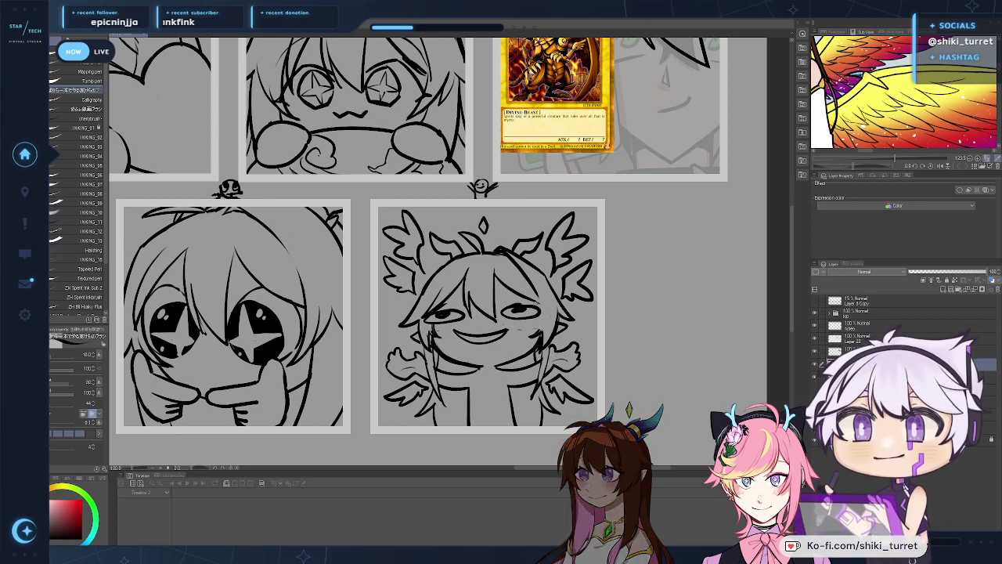
left_click_drag(531, 298, 541, 303)
key("ctrl+z")
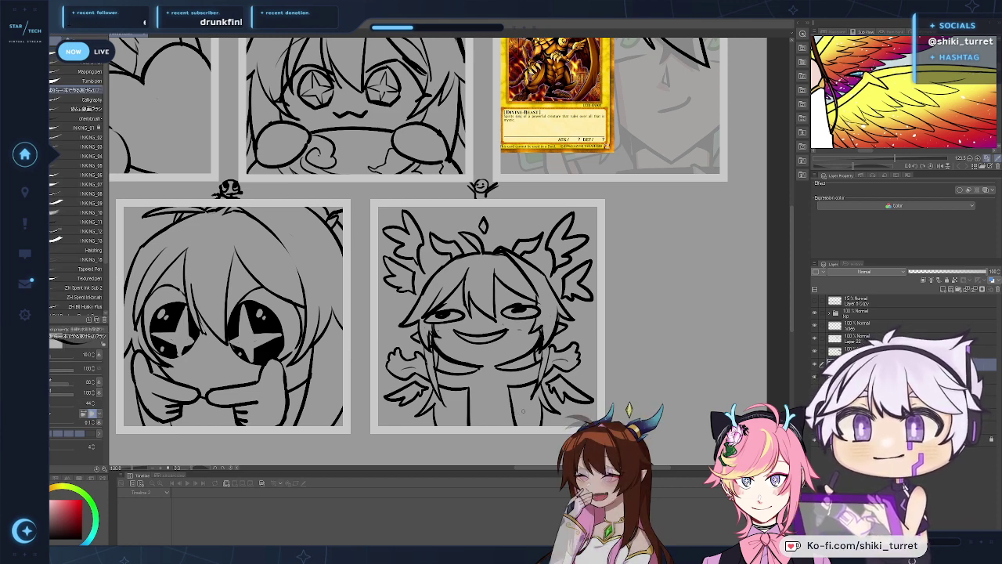
Step: Erase the floating diamond above the smug emote's head
key("e")
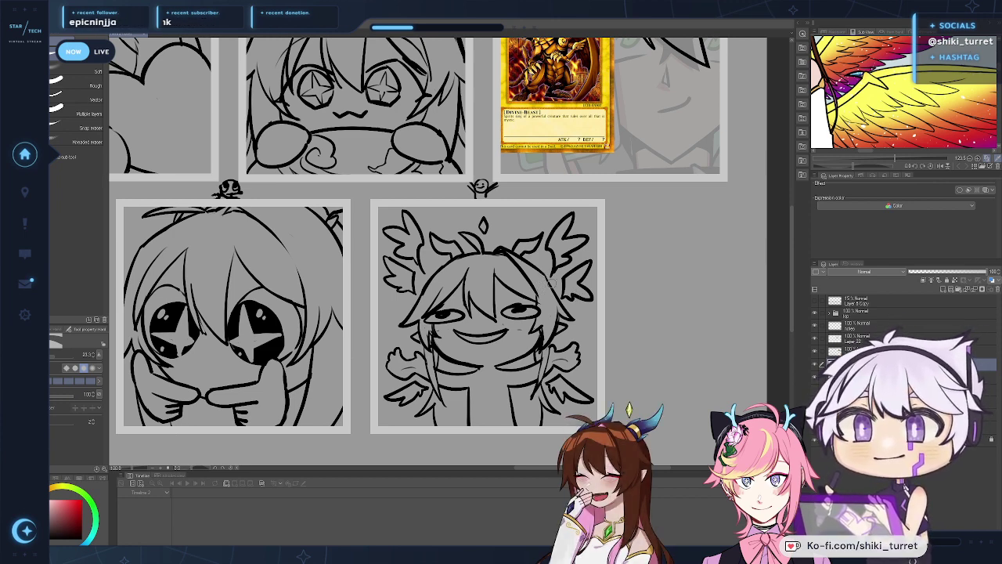
scroll(588, 287, "up", 1)
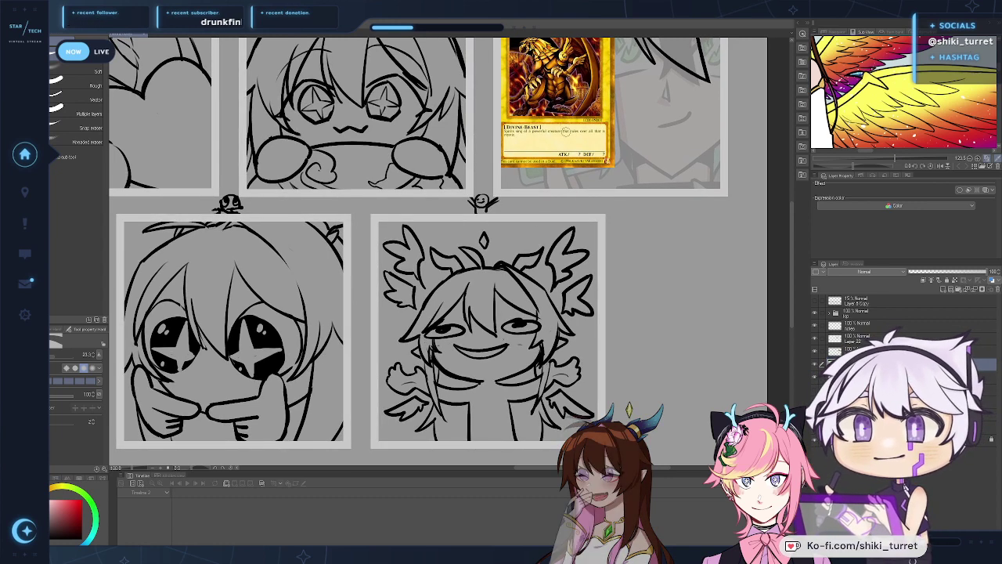
left_click_drag(487, 232, 483, 244)
Step: Sketch wavy flames rising beside the left wing and across the top of the smug emote's head
key("p")
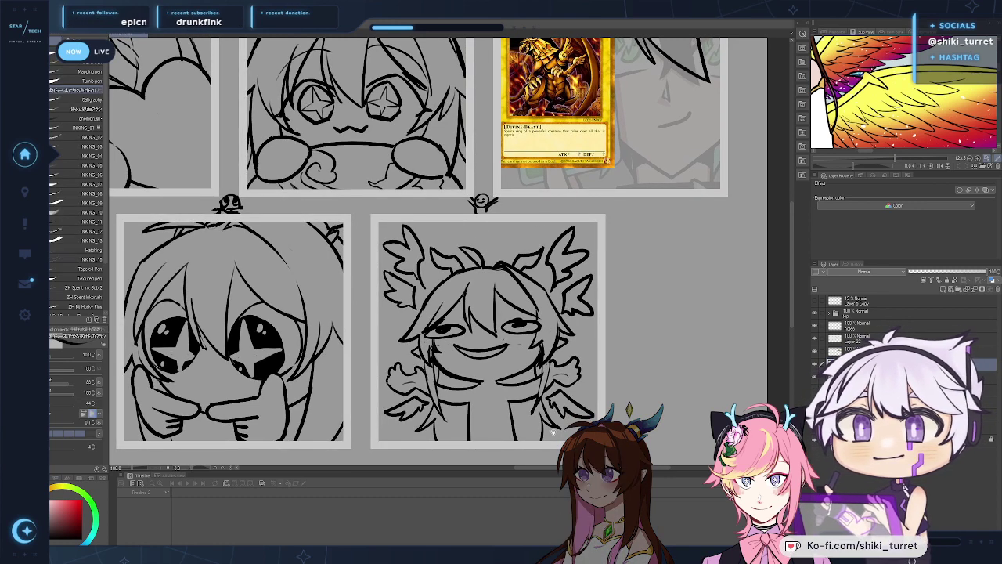
left_click_drag(384, 324, 397, 311)
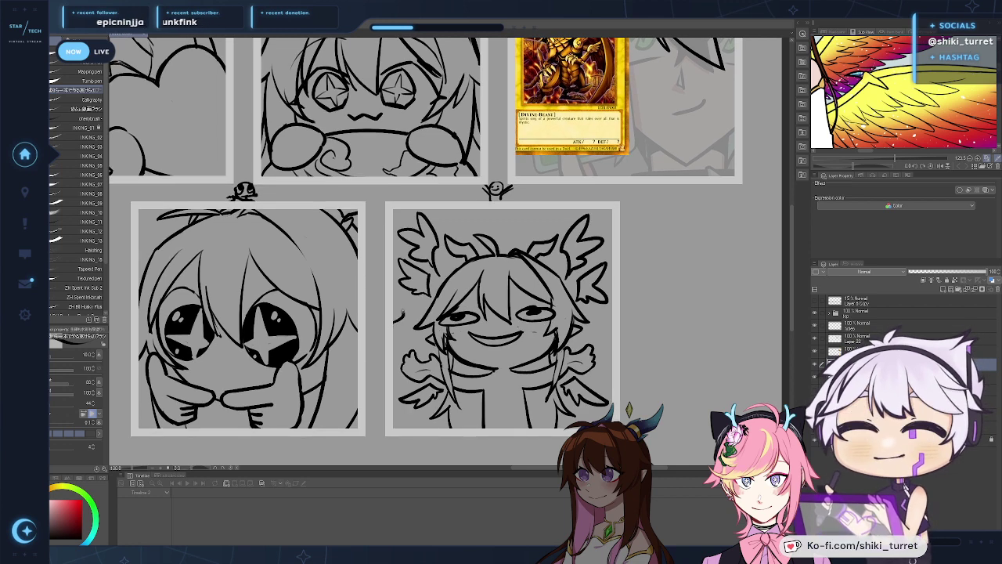
mouse_move(397, 322)
left_mouse_down()
mouse_move(404, 296)
mouse_move(392, 323)
mouse_move(398, 292)
mouse_move(422, 306)
left_mouse_up()
key("ctrl+z")
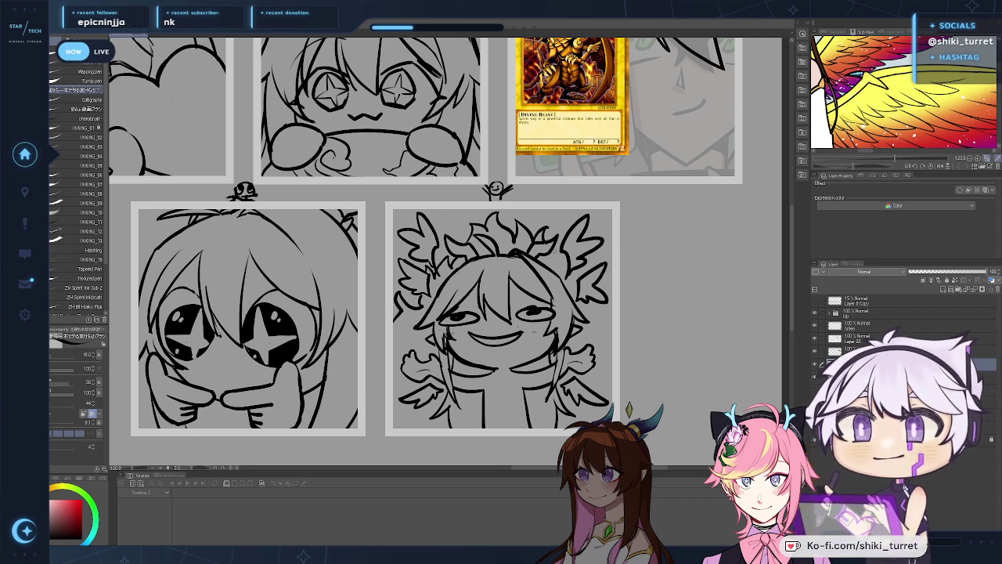
Step: Continue the flames from the top of the head down around the feather clusters on the right side
left_click_drag(551, 252, 562, 271)
key("ctrl+z")
key("ctrl+z")
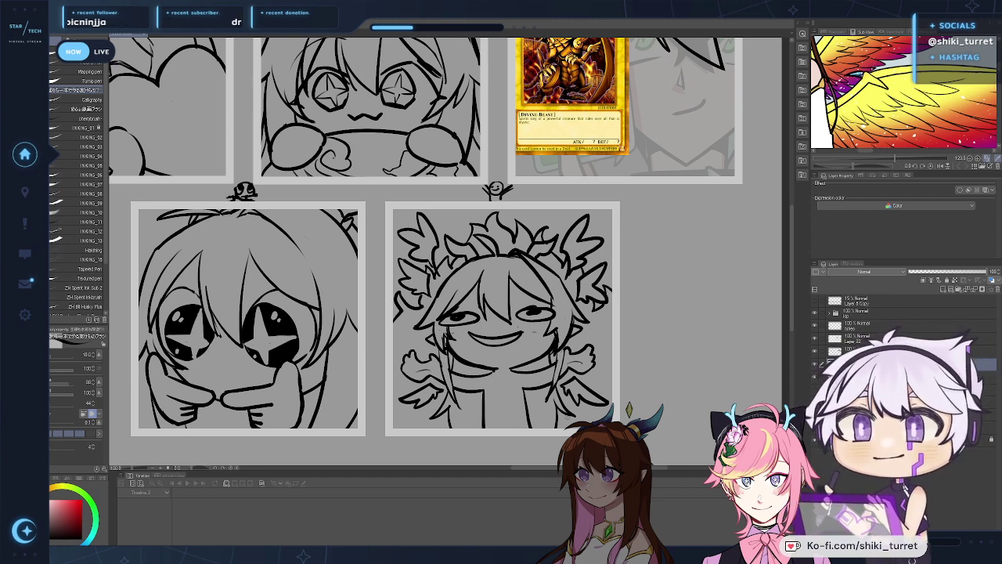
Step: Add flames along the lower left side of the smug emote, around the raised hand and below the small wing
left_click_drag(417, 429, 408, 406)
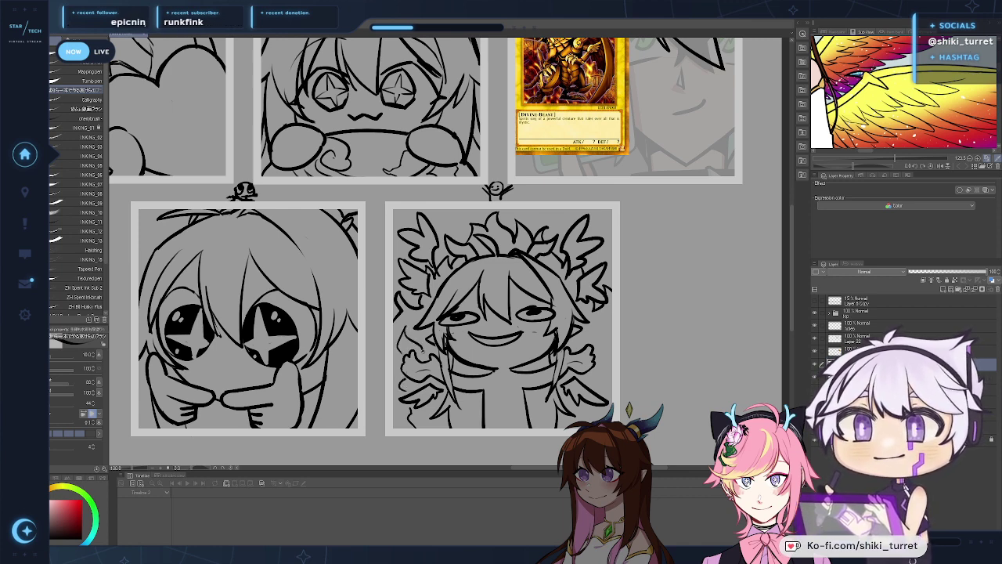
key("ctrl+z")
key("ctrl+z")
left_click_drag(407, 335, 424, 352)
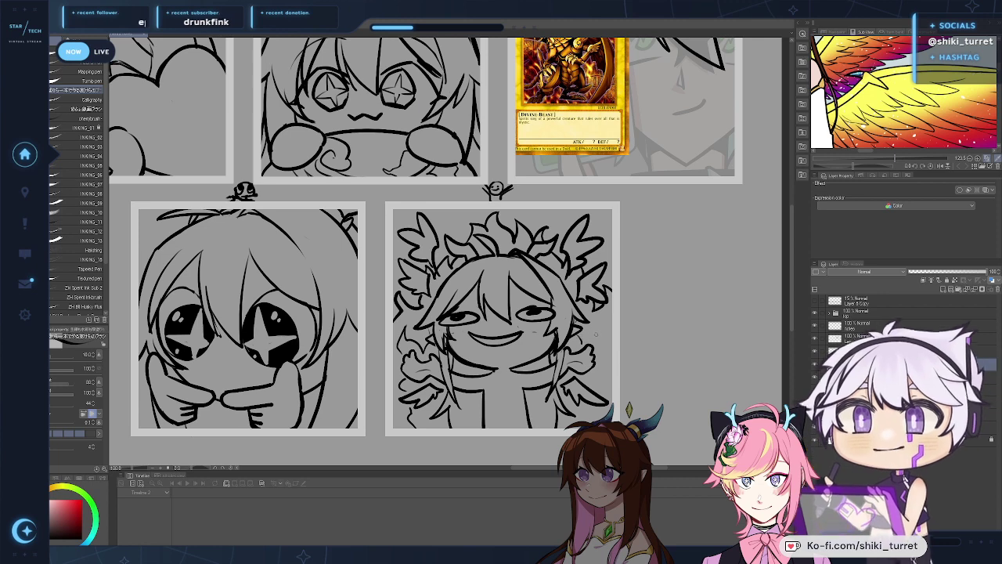
Step: Sketch flames along the lower right side of the smug emote, around the raised hand and small wing
mouse_move(596, 329)
left_mouse_down()
mouse_move(602, 316)
mouse_move(603, 382)
left_mouse_up()
key("ctrl+z")
key("ctrl+z")
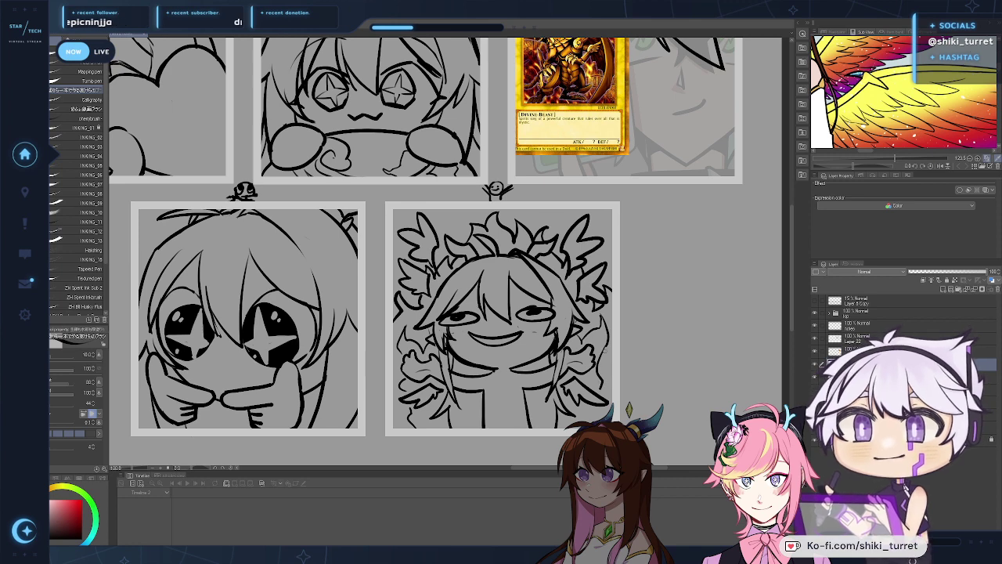
key("ctrl+z")
left_click_drag(606, 347, 596, 379)
key("ctrl+z")
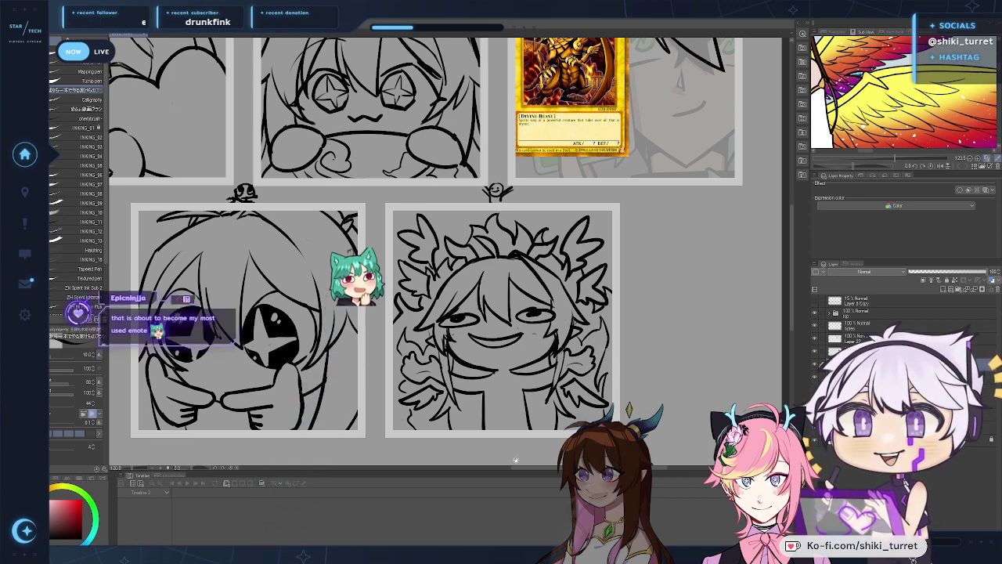
Step: Draw the long hair falling behind the right shoulder in the star-eyed emote with hands at its chin
left_click_drag(514, 461, 535, 472)
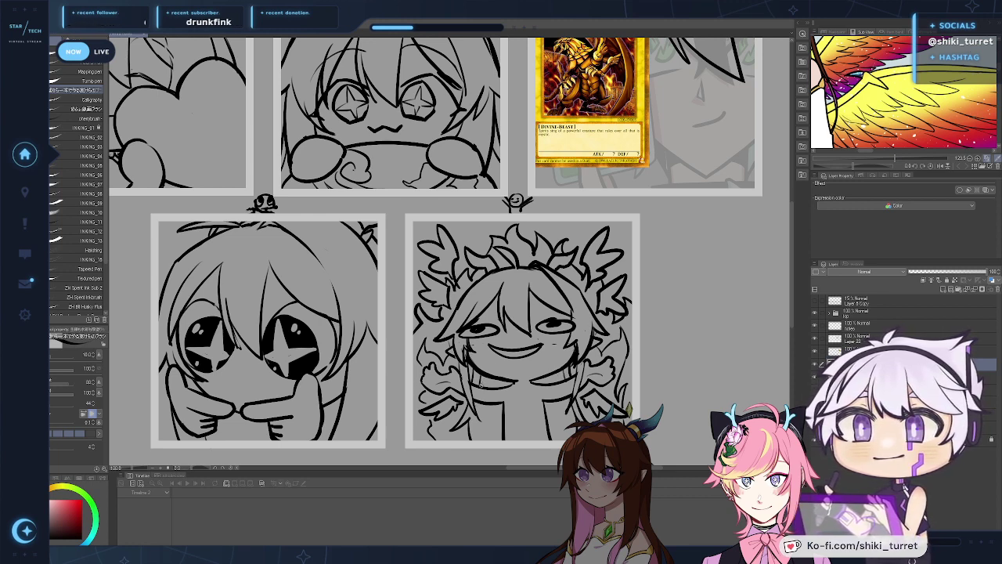
left_click(536, 348, "alt")
left_click_drag(575, 310, 596, 330)
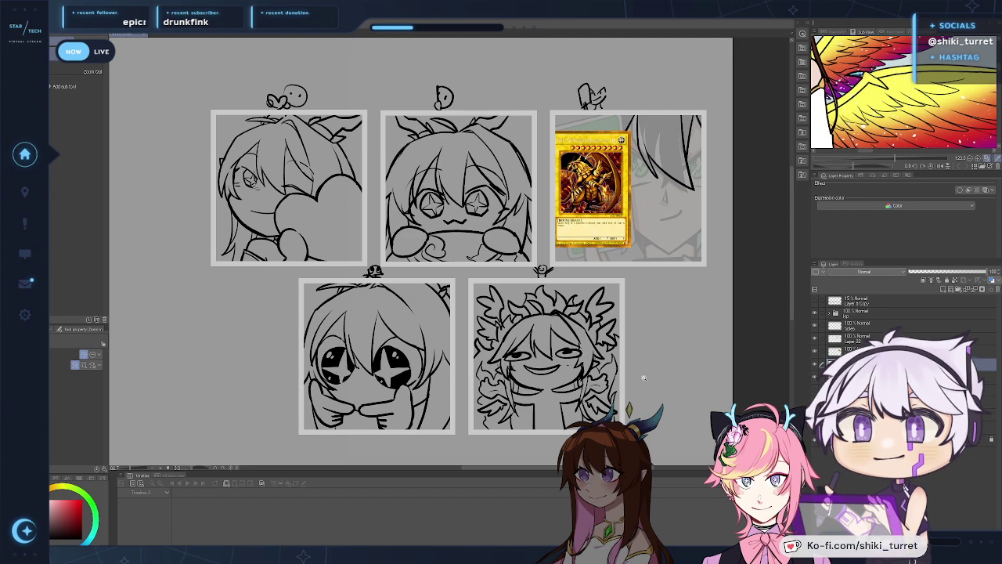
key("e")
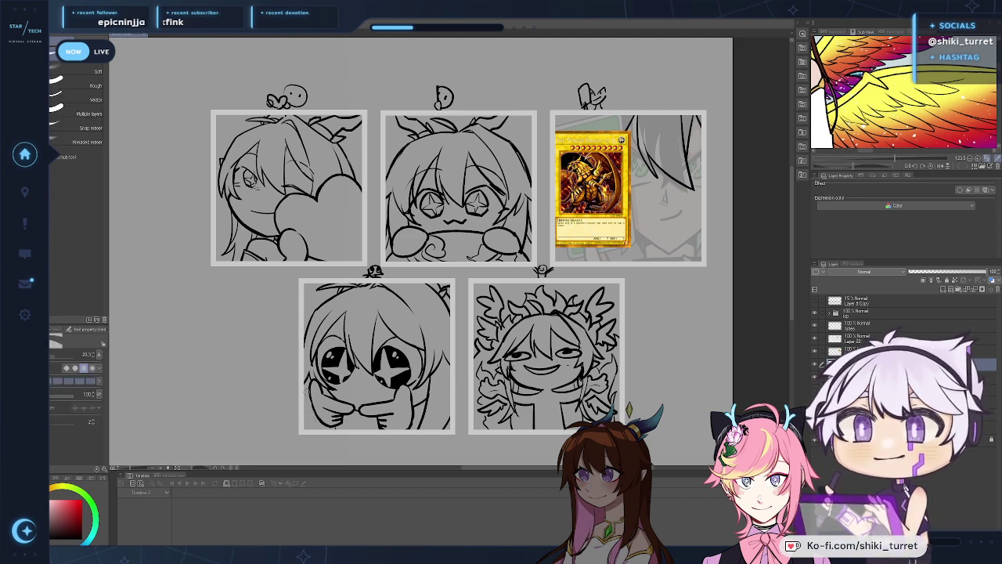
key("p")
key("e")
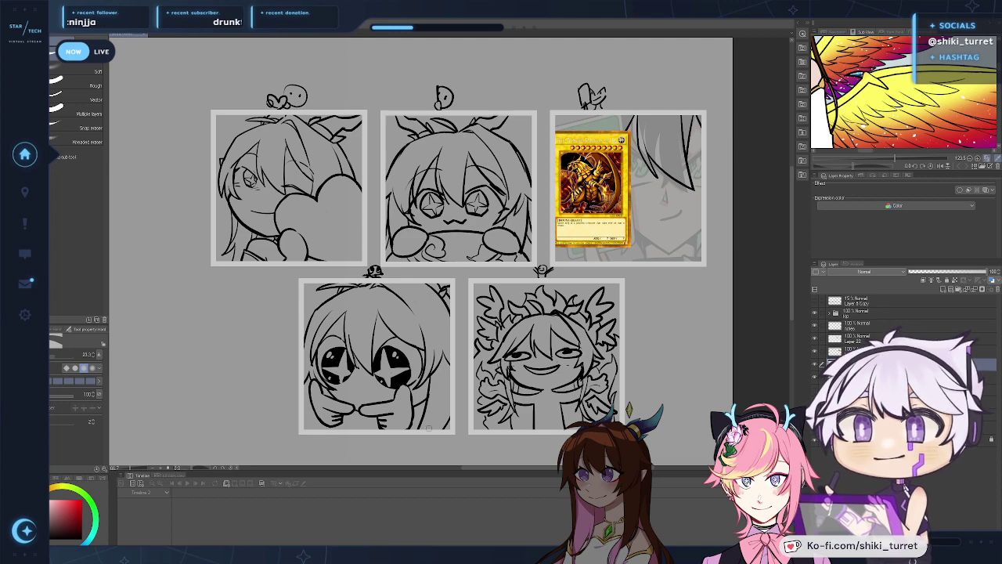
key("p")
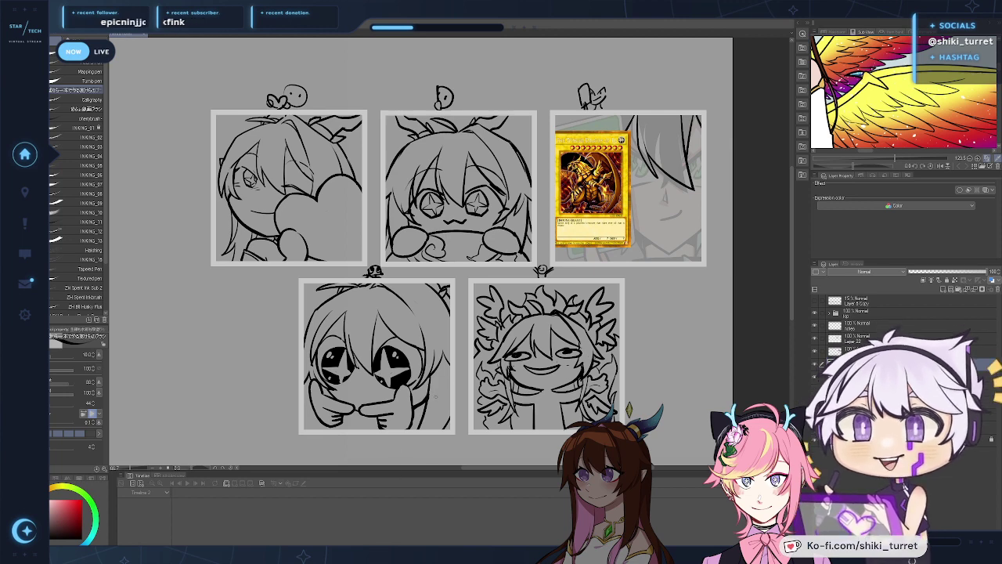
key("e")
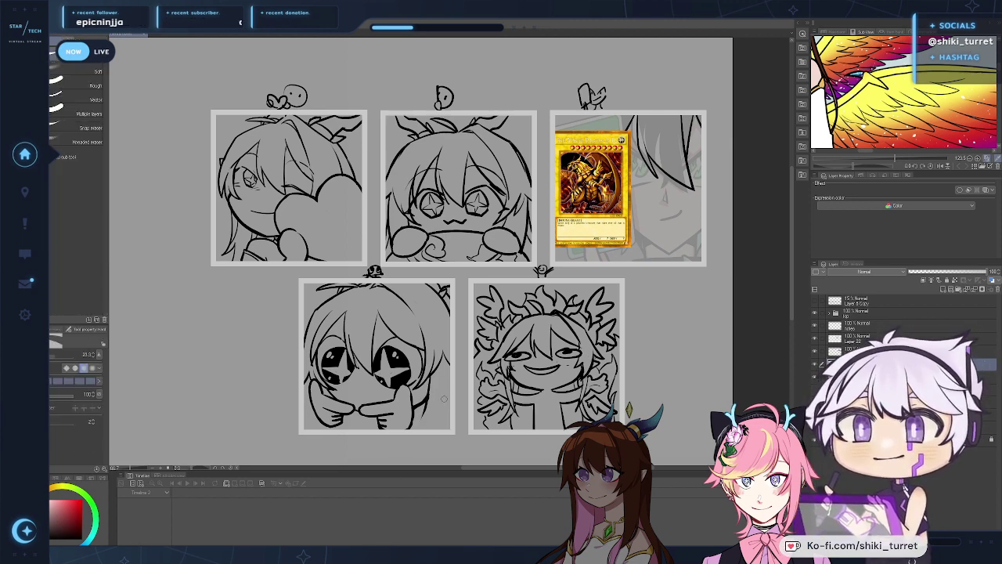
key("p")
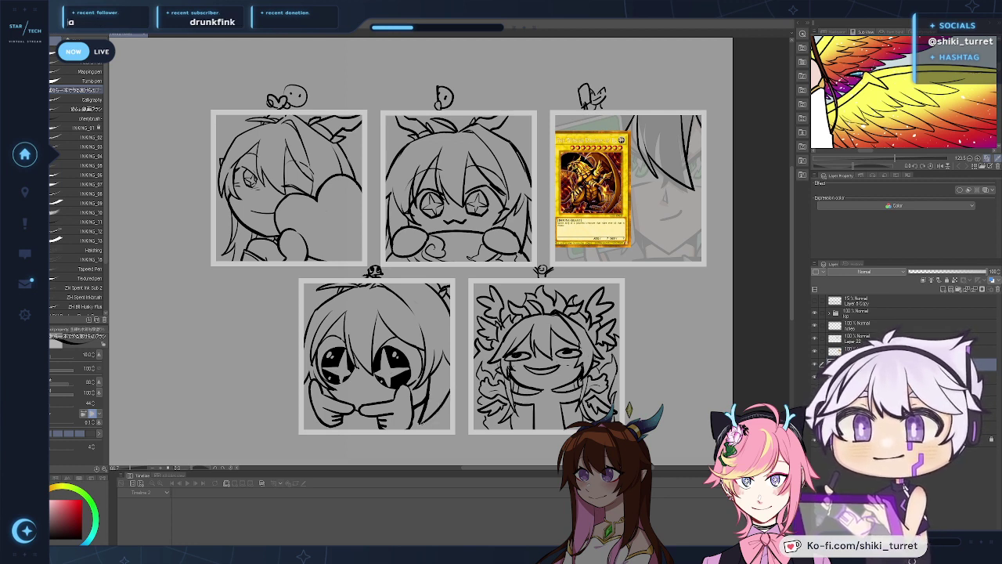
key("ctrl+z")
left_click_drag(419, 426, 452, 381)
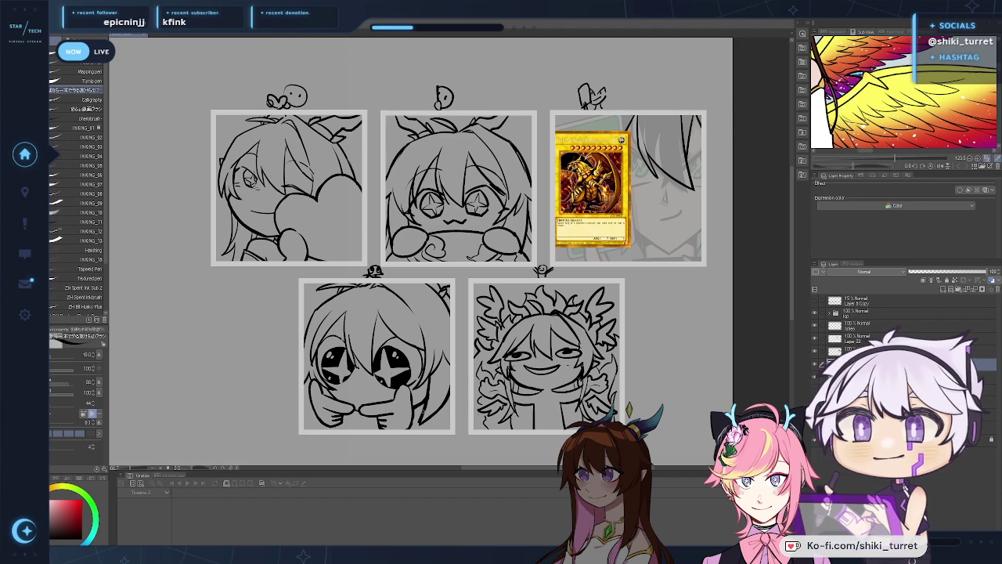
Step: Trace the pointed jawline and chin of the face beside the card in the upper-right panel
scroll(470, 266, "up", 1)
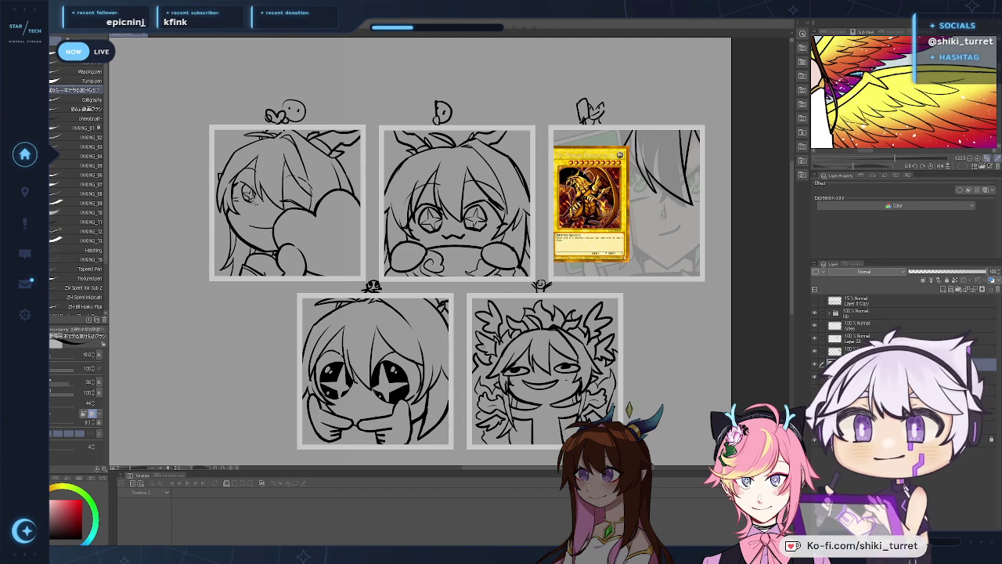
left_click_drag(671, 324, 494, 377)
left_click(462, 288, "ctrl")
mouse_move(461, 302)
left_mouse_down()
mouse_move(343, 309)
mouse_move(384, 348)
left_mouse_up()
key("ctrl+z")
key("ctrl+z")
left_click_drag(327, 309, 384, 352)
key("ctrl+z")
key("ctrl+z")
left_click_drag(327, 308, 385, 353)
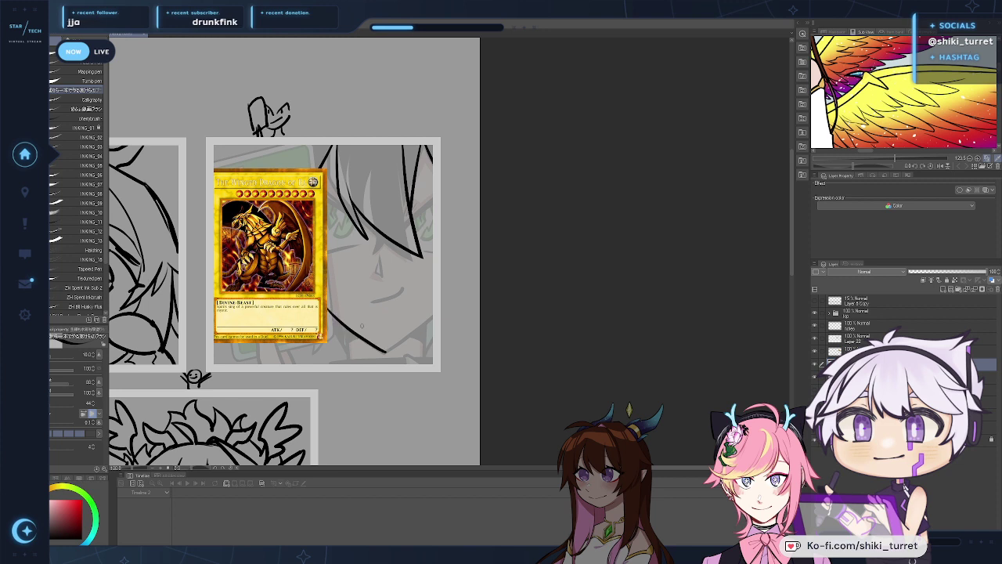
key("ctrl+z")
mouse_move(327, 310)
left_mouse_down()
mouse_move(386, 352)
mouse_move(432, 317)
left_mouse_up()
key("ctrl+z")
key("ctrl+z")
left_click_drag(384, 352, 433, 317)
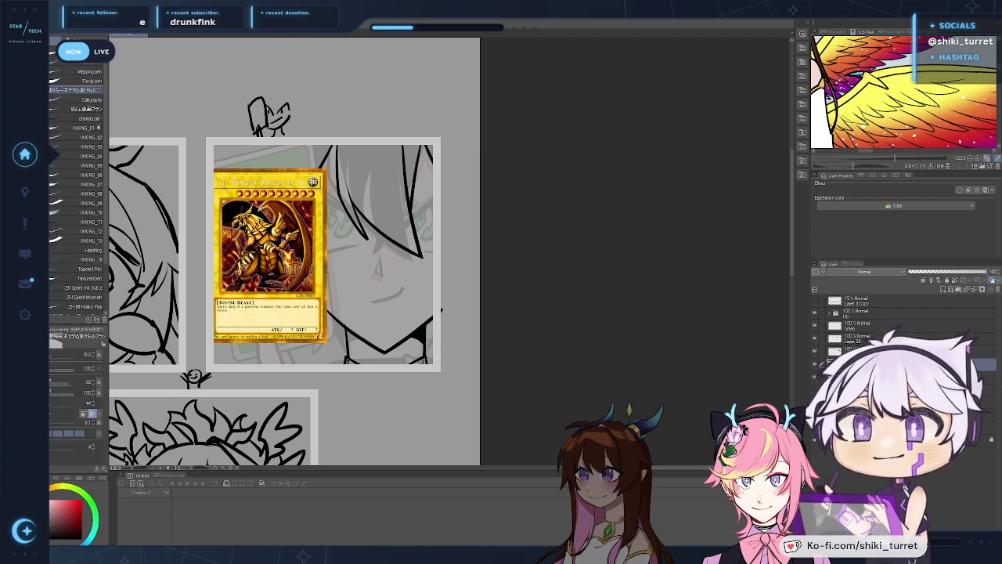
Step: Fill the shadow areas under the jaw on the neck of the card-holding character with black
scroll(432, 327, "up", 3)
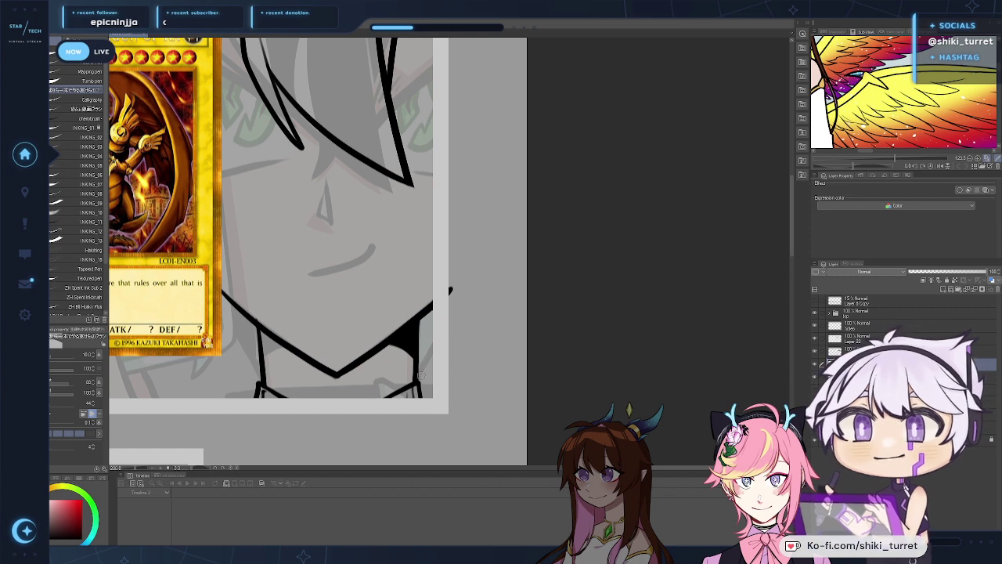
left_click_drag(263, 365, 293, 350)
key("ctrl+z")
key("ctrl+z")
key("ctrl+z")
key("g")
left_click(271, 343)
key("p")
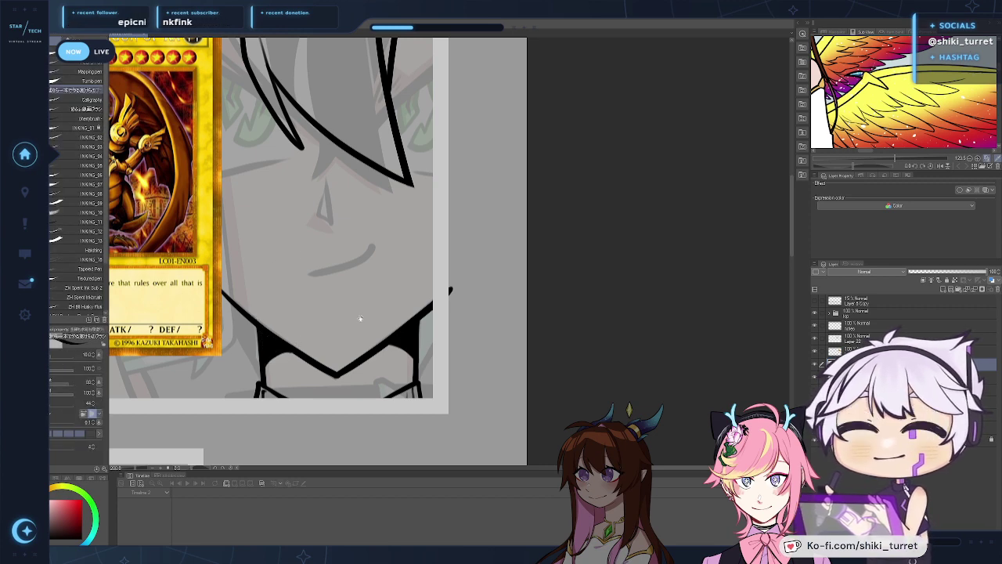
left_click_drag(393, 331, 413, 367)
Step: Erase the small stray marks on both cheeks of the smug winged emote
key("slash")
left_click(438, 364, "alt")
left_click_drag(426, 411, 687, 168)
left_click_drag(606, 260, 656, 145)
key("e")
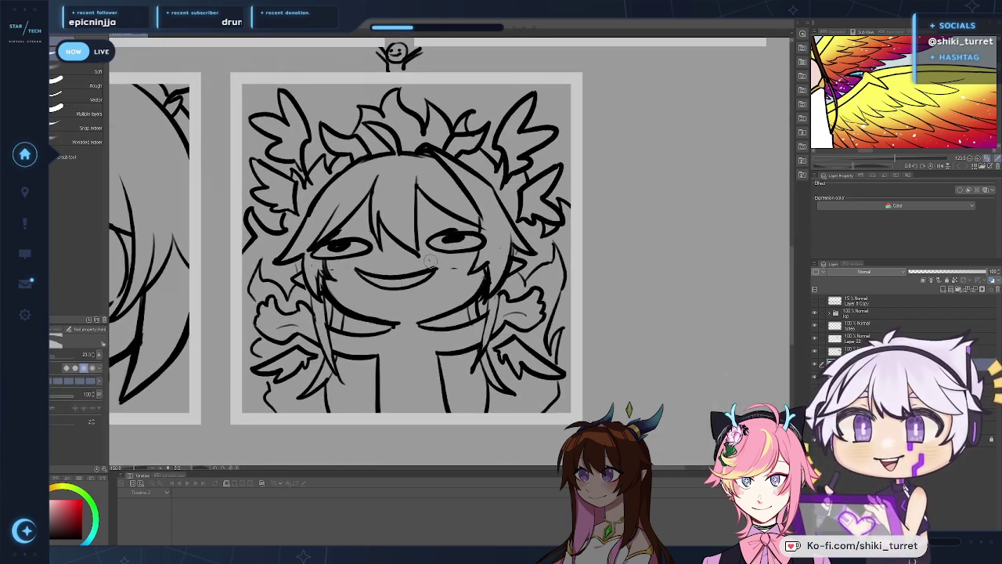
left_click_drag(434, 259, 455, 272)
left_click_drag(335, 268, 312, 266)
Step: Draw the card-holding character's right-hand eye with slanted upper lashes and a star pupil beside the pointed fringe
mouse_move(675, 49)
left_mouse_down()
mouse_move(647, 131)
mouse_move(458, 364)
left_mouse_up()
key("p")
key("ctrl+z")
left_click_drag(496, 223, 526, 190)
key("ctrl+z")
left_click_drag(495, 223, 529, 191)
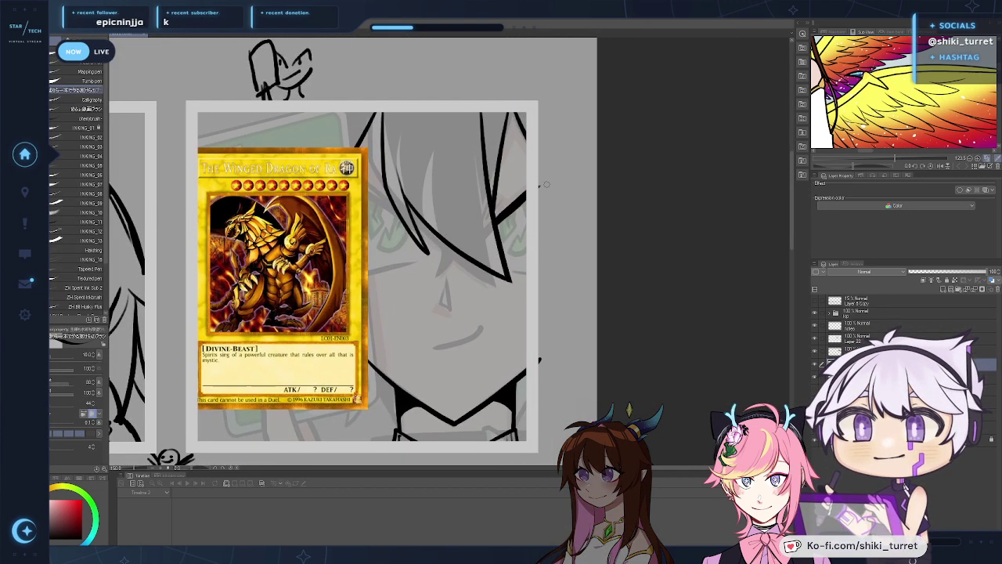
left_click_drag(496, 223, 546, 185)
key("ctrl+z")
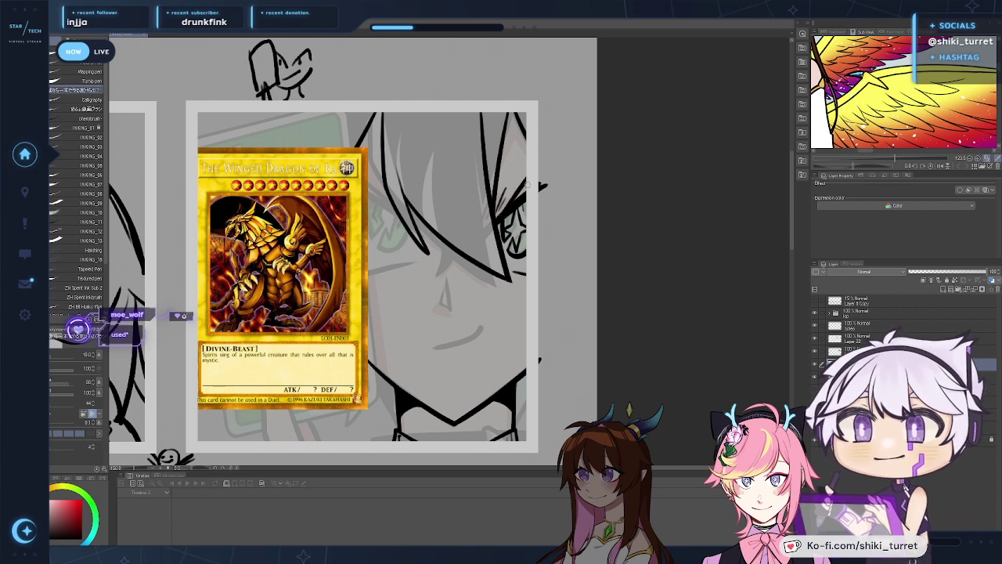
left_click_drag(495, 219, 526, 186)
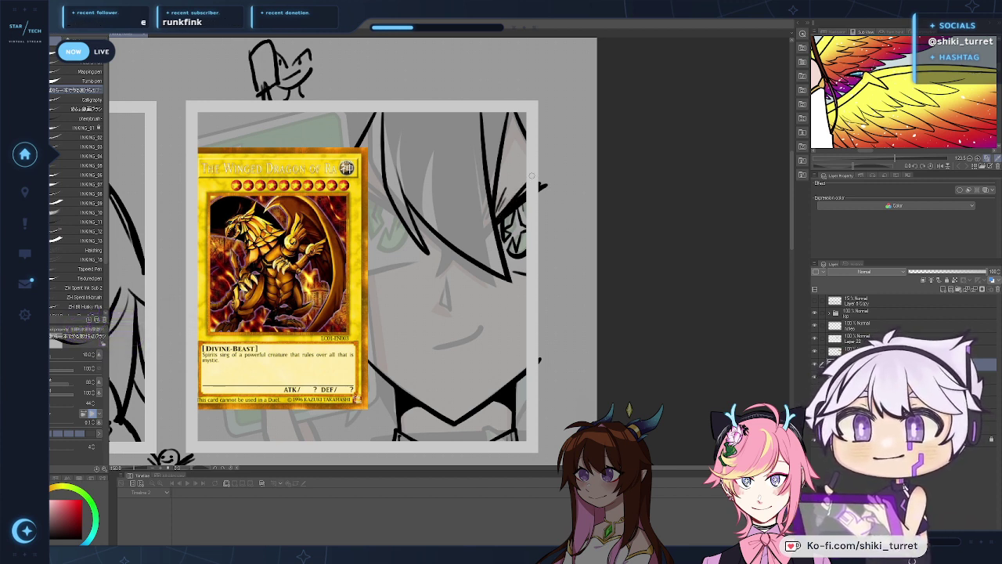
key("ctrl+z")
left_click_drag(495, 219, 527, 182)
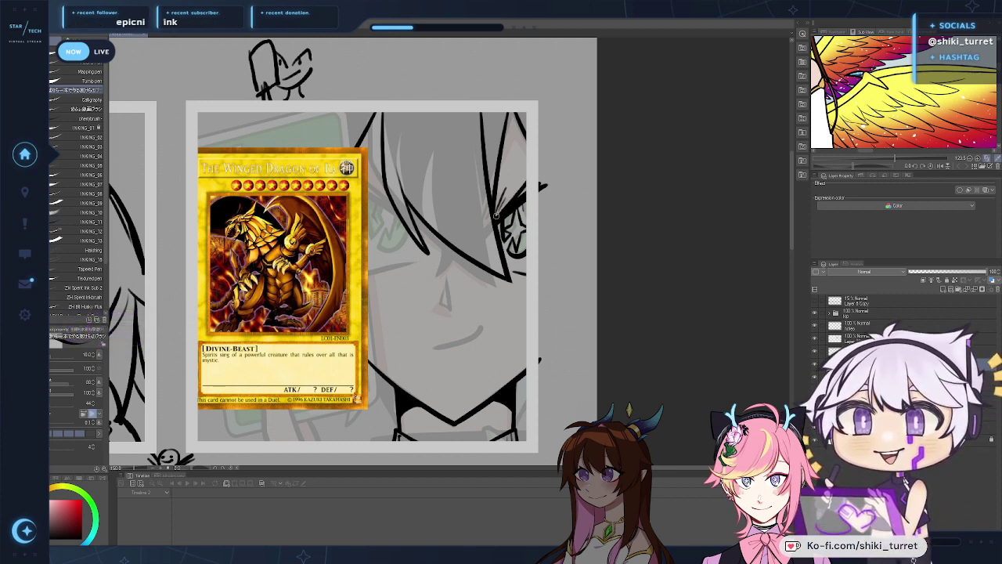
Step: Draw the matching star-pupil eye with slanted lashes between the card's edge and the hair fringe
left_click_drag(591, 158, 586, 169)
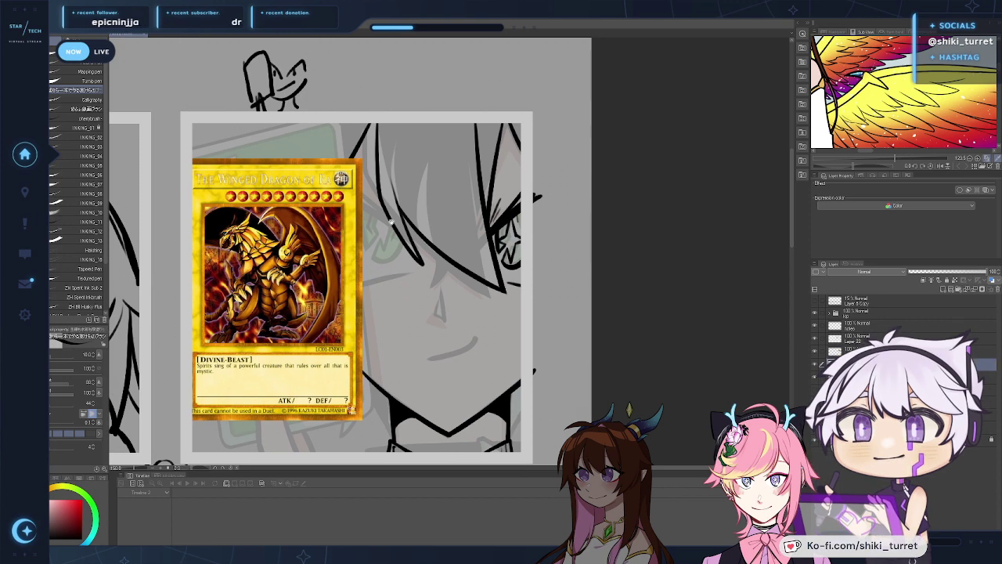
left_click_drag(409, 245, 384, 253)
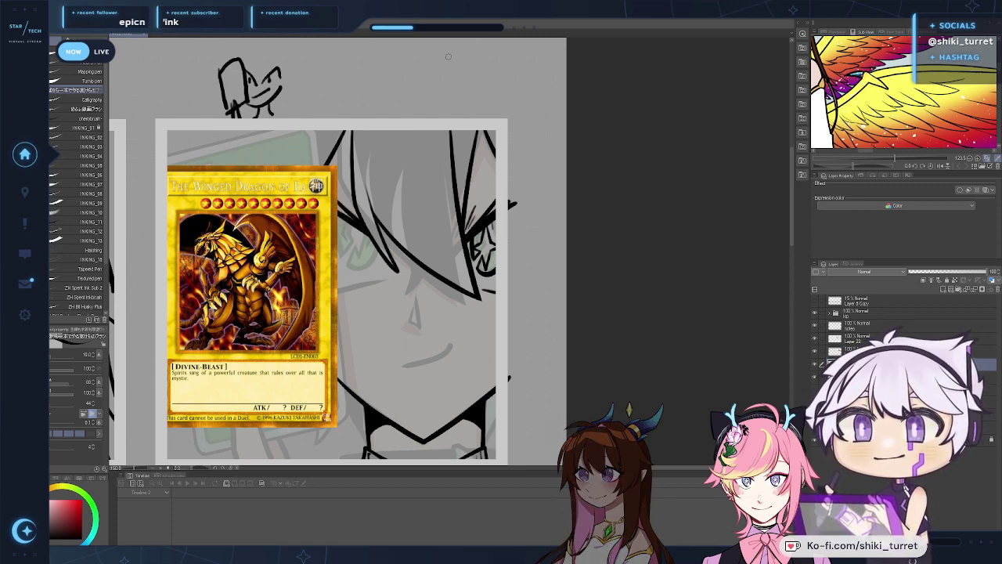
left_click_drag(489, 234, 478, 227)
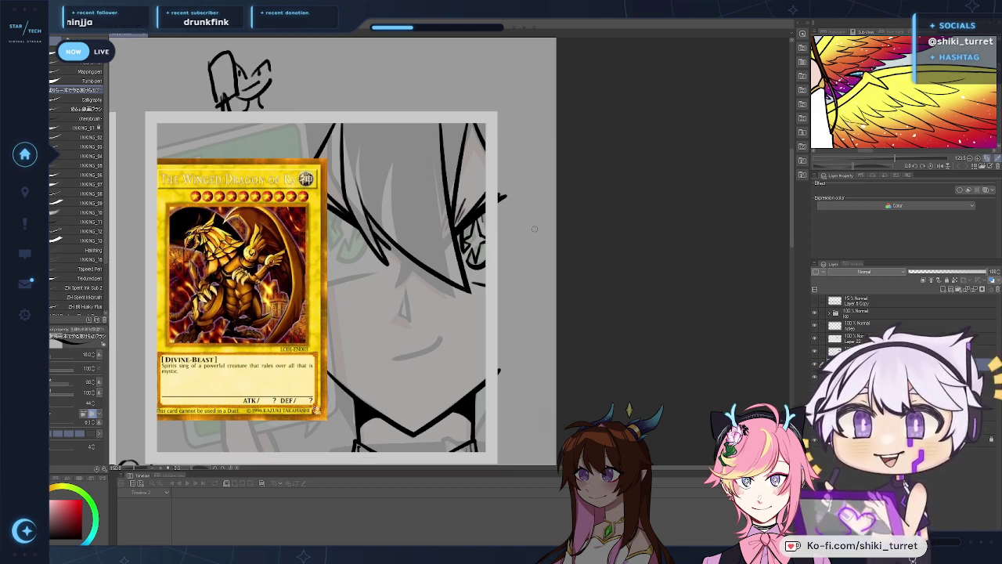
left_click_drag(386, 198, 386, 192)
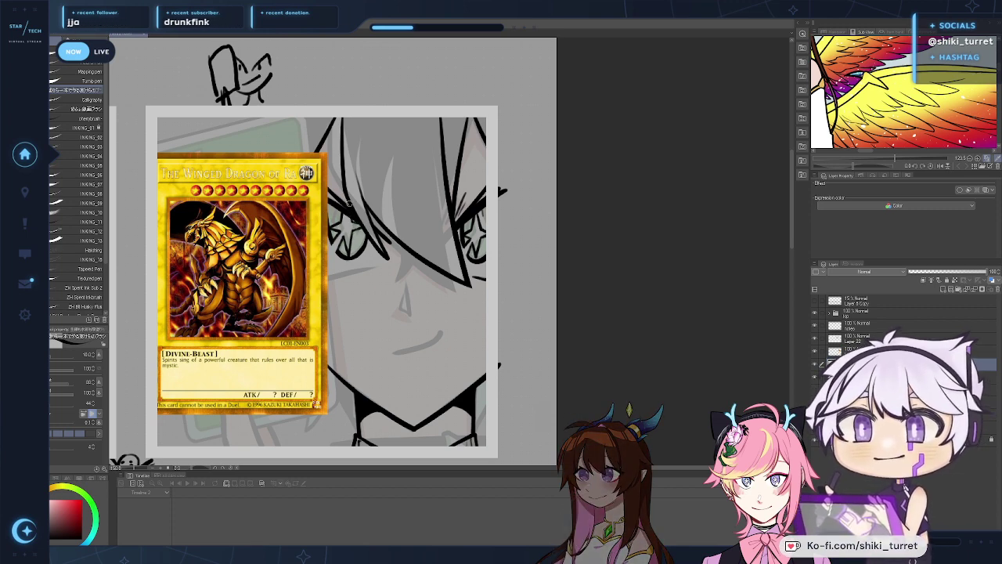
scroll(490, 350, "down", 2)
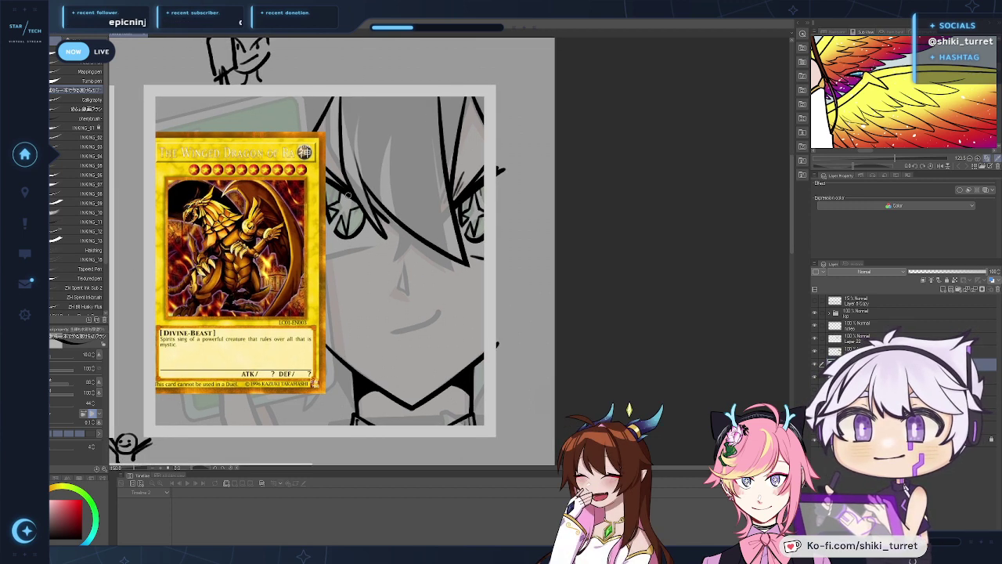
left_click_drag(532, 216, 502, 271)
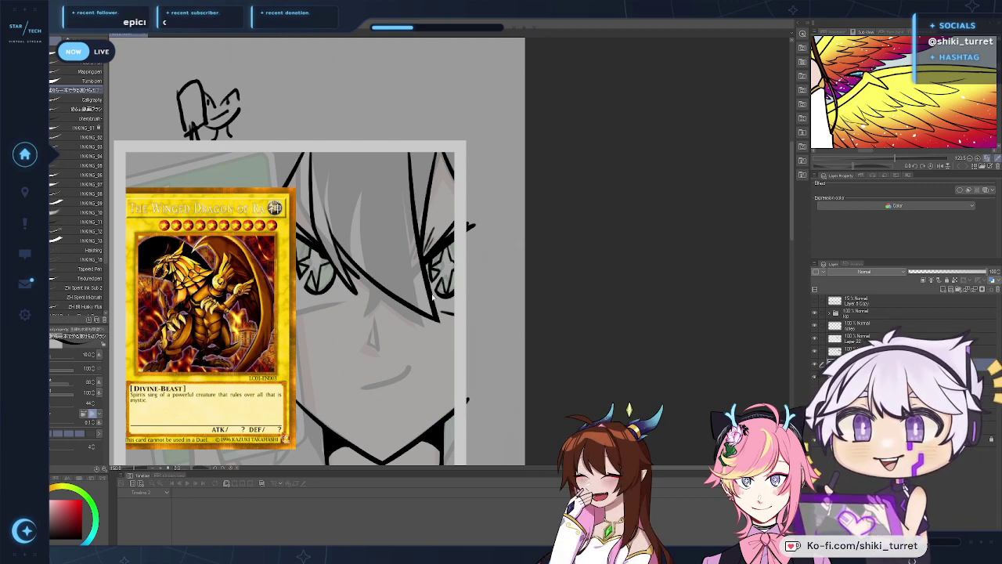
Step: Erase the lash and jaw strokes that extend past the right border of the card panel
mouse_move(549, 301)
left_mouse_down()
mouse_move(519, 314)
mouse_move(538, 337)
mouse_move(659, 303)
mouse_move(534, 318)
left_mouse_up()
key("e")
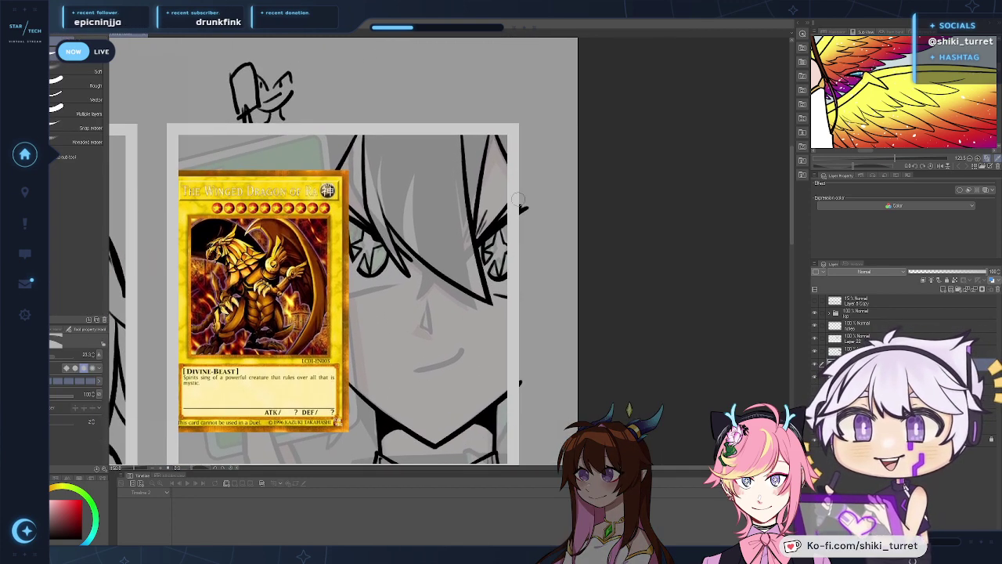
left_click_drag(542, 394, 568, 315)
left_click_drag(410, 360, 397, 381)
key("p")
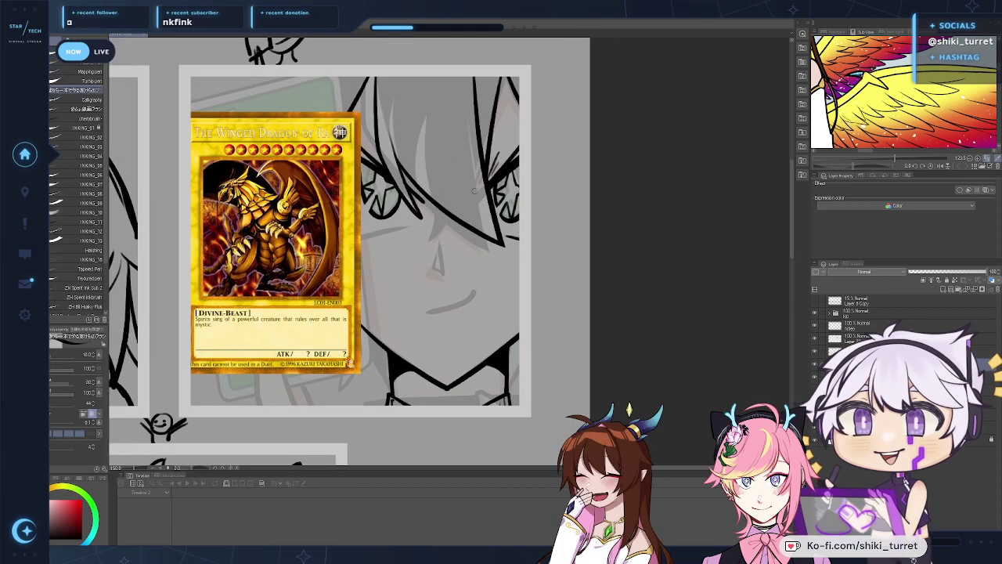
Step: Draw the curved crease line under the eye next to the card
left_click_drag(361, 240, 416, 222)
key("ctrl+z")
key("ctrl+z")
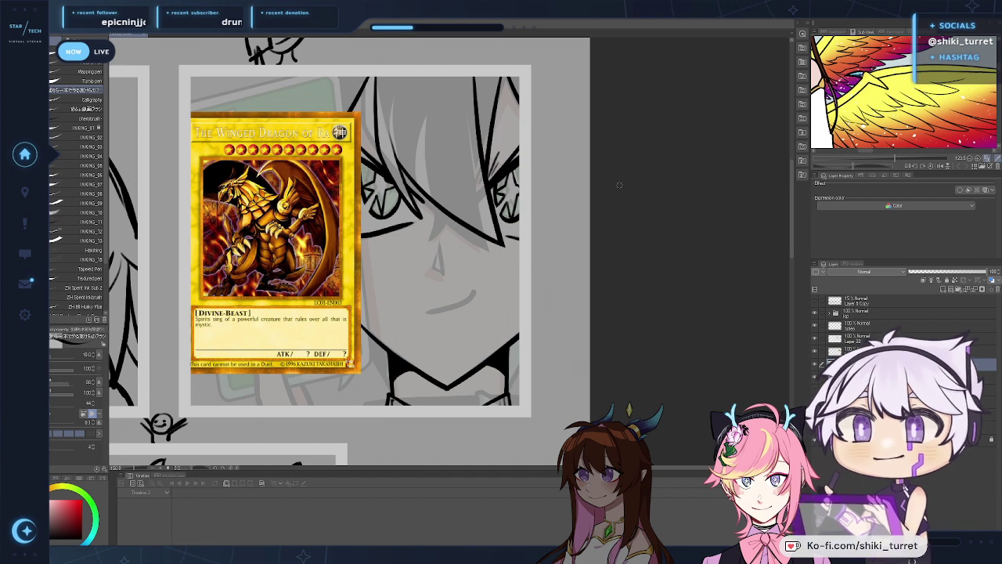
key("ctrl+z")
left_click_drag(553, 236, 504, 292)
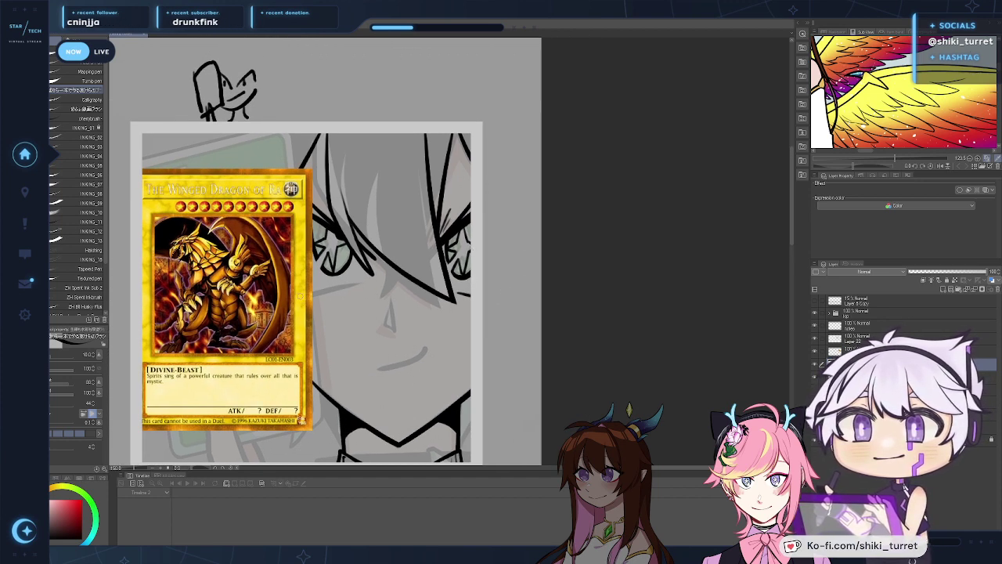
key("ctrl+z")
left_click_drag(301, 295, 364, 283)
key("ctrl+z")
left_click_drag(303, 296, 369, 281)
key("ctrl+z")
key("ctrl+z")
Step: Draw the narrow triangular nose and the slanted smirk on the card-holding character's face
mouse_move(310, 296)
left_mouse_down()
mouse_move(361, 284)
mouse_move(394, 332)
left_mouse_up()
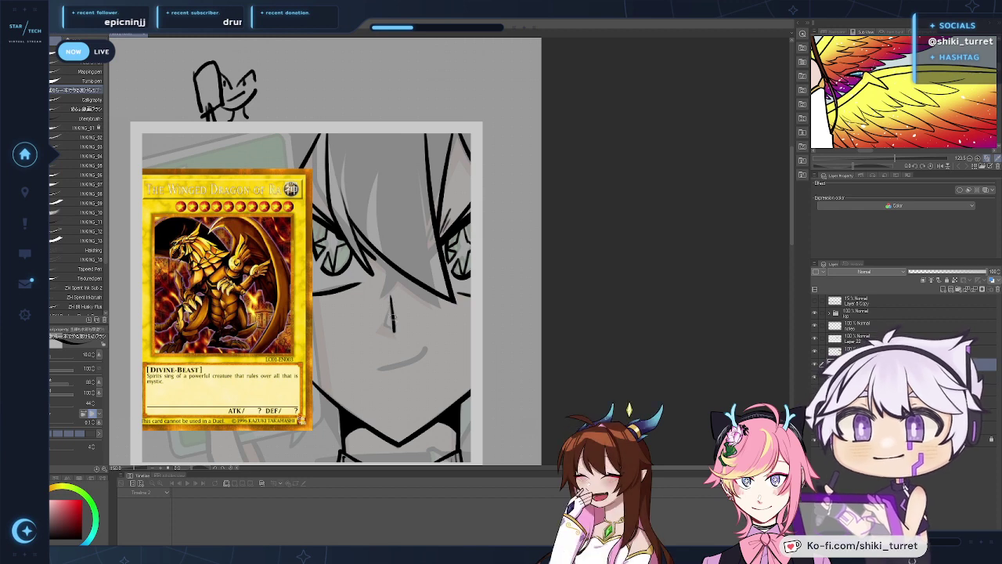
key("ctrl+z")
left_click_drag(390, 295, 393, 329)
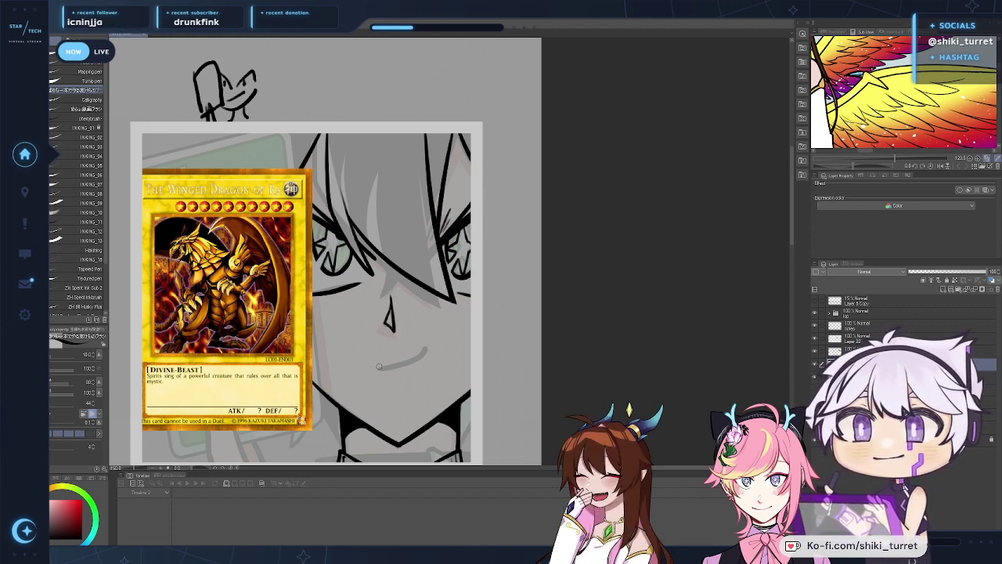
mouse_move(374, 365)
left_mouse_down()
mouse_move(428, 353)
mouse_move(376, 367)
left_mouse_up()
key("ctrl+z")
key("ctrl+z")
key("ctrl+z")
left_click_drag(426, 348, 376, 365)
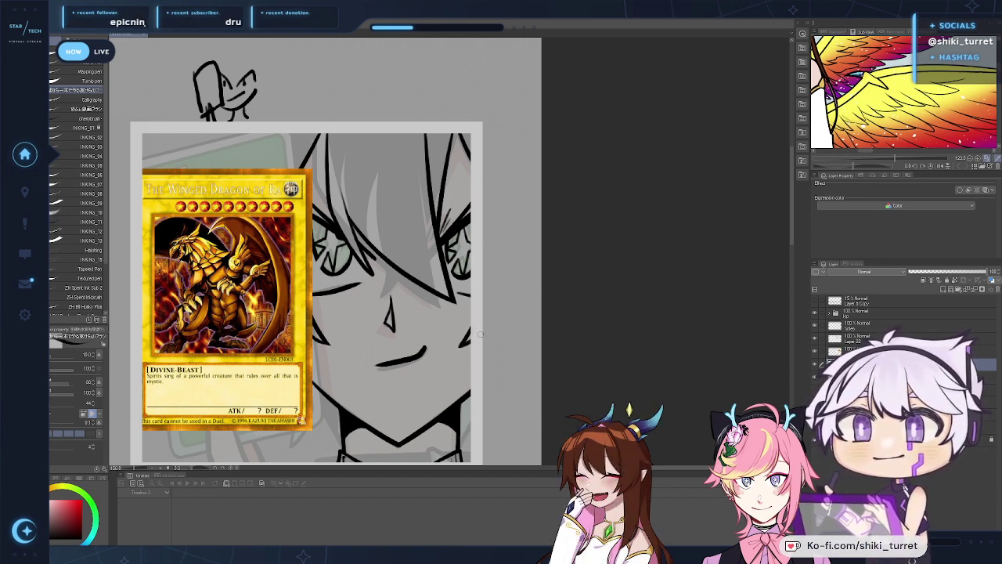
Step: Draw the hair strand line between the card's lower edge and the bottom border of the panel
left_click_drag(487, 410, 522, 335)
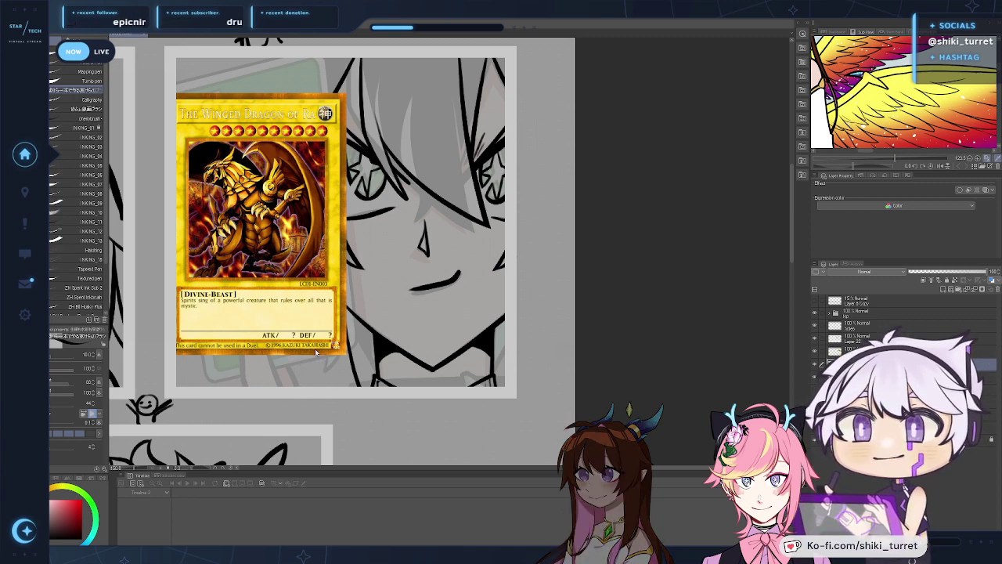
mouse_move(538, 339)
left_mouse_down()
mouse_move(549, 415)
mouse_move(566, 300)
left_mouse_up()
key("ctrl+z")
left_click_drag(326, 317, 343, 348)
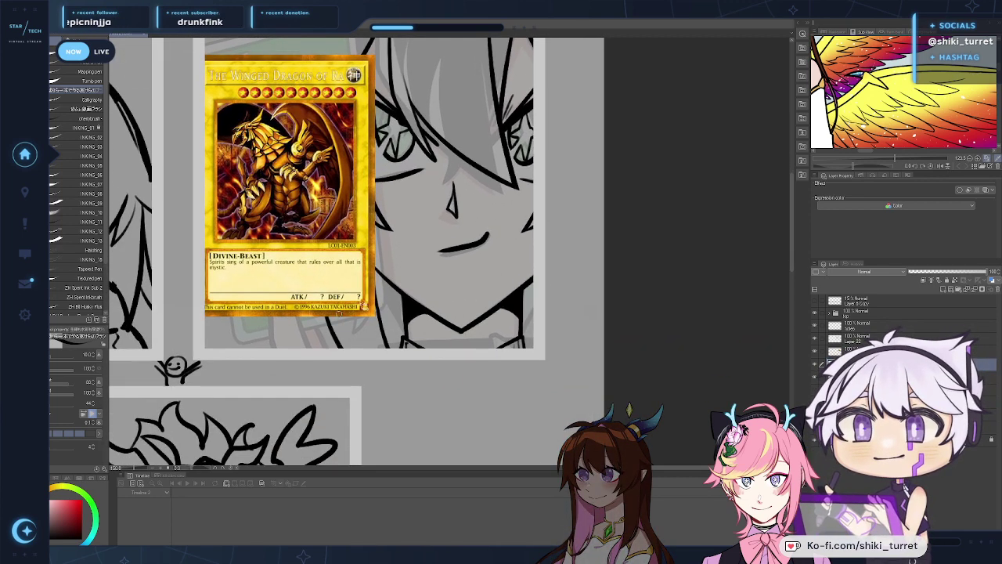
Step: Draw the short, slightly curved line rising from the card's top edge to the upper panel border
left_click_drag(335, 282, 379, 456)
left_click_drag(359, 210, 359, 166)
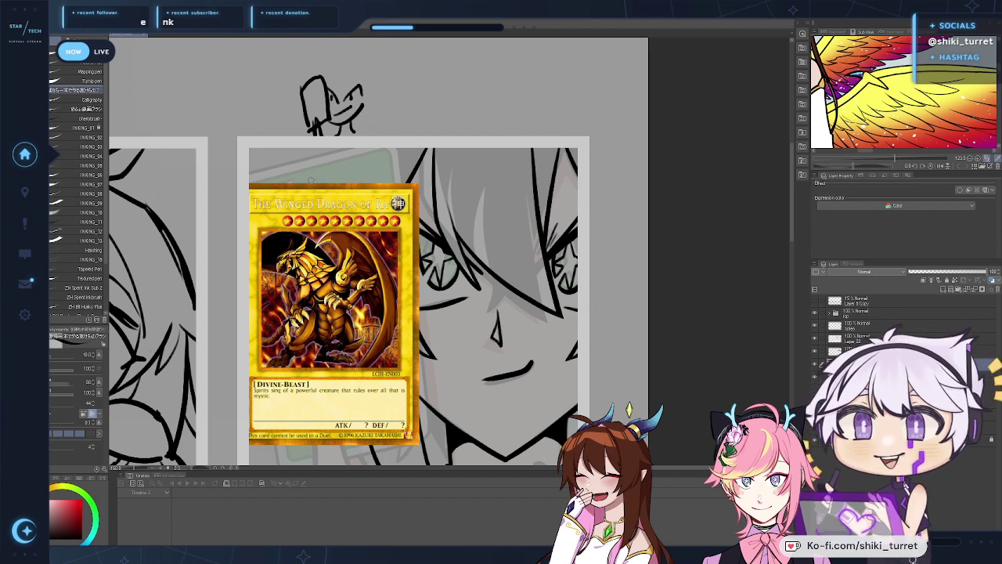
left_click_drag(317, 181, 328, 149)
left_click_drag(632, 217, 646, 198)
key("ctrl+z")
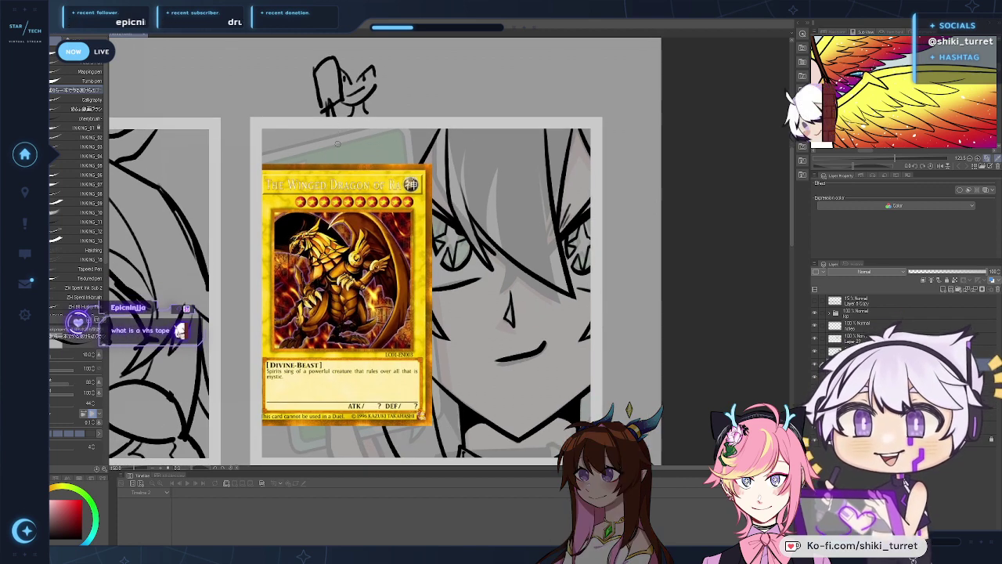
left_click_drag(335, 128, 326, 160)
key("ctrl+z")
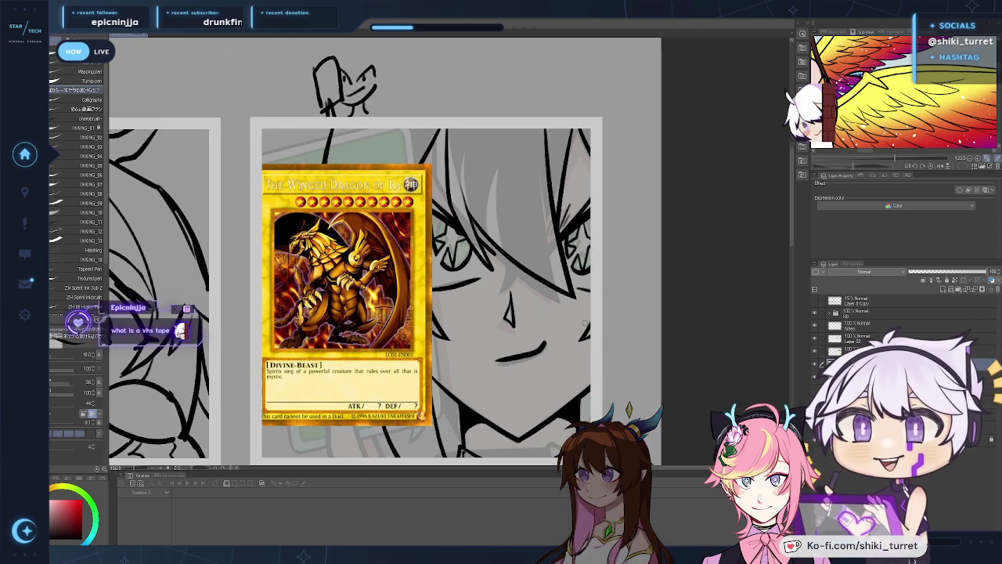
Step: Draw the long left edge of a finger over the card's text box, reaching down to the panel border
left_click_drag(564, 417, 555, 355)
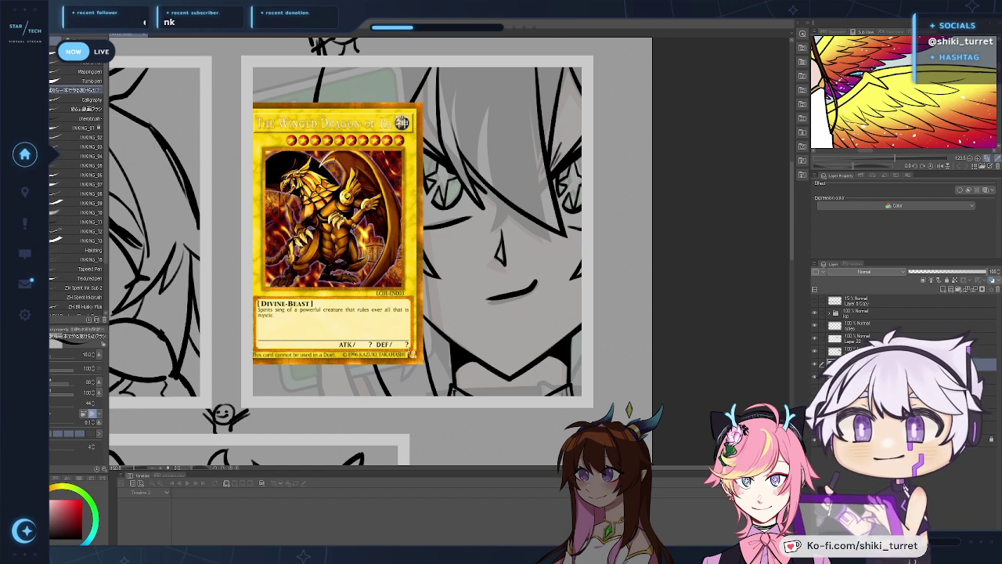
left_click_drag(696, 318, 710, 308)
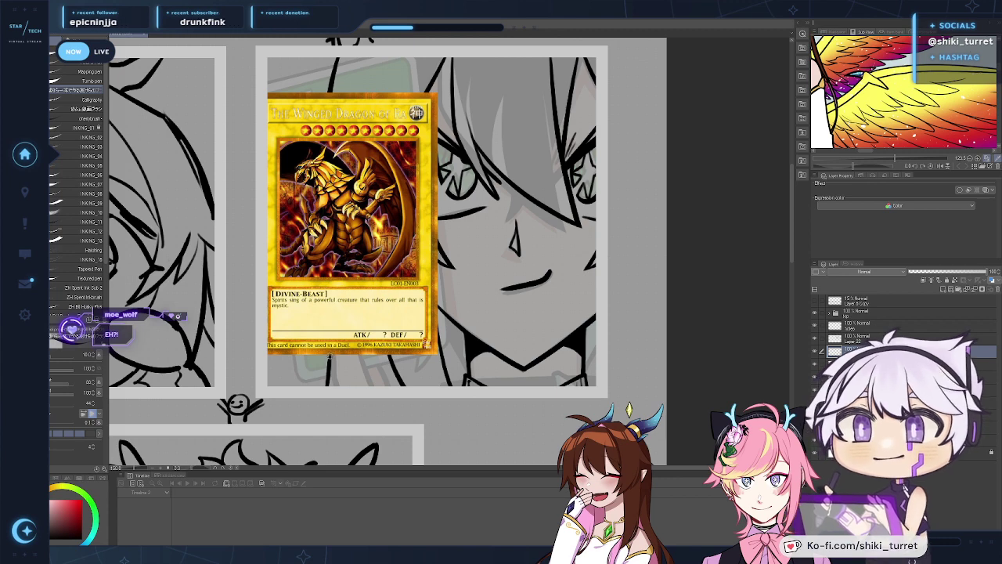
left_click_drag(329, 358, 338, 305)
key("ctrl+z")
left_click_drag(329, 360, 338, 295)
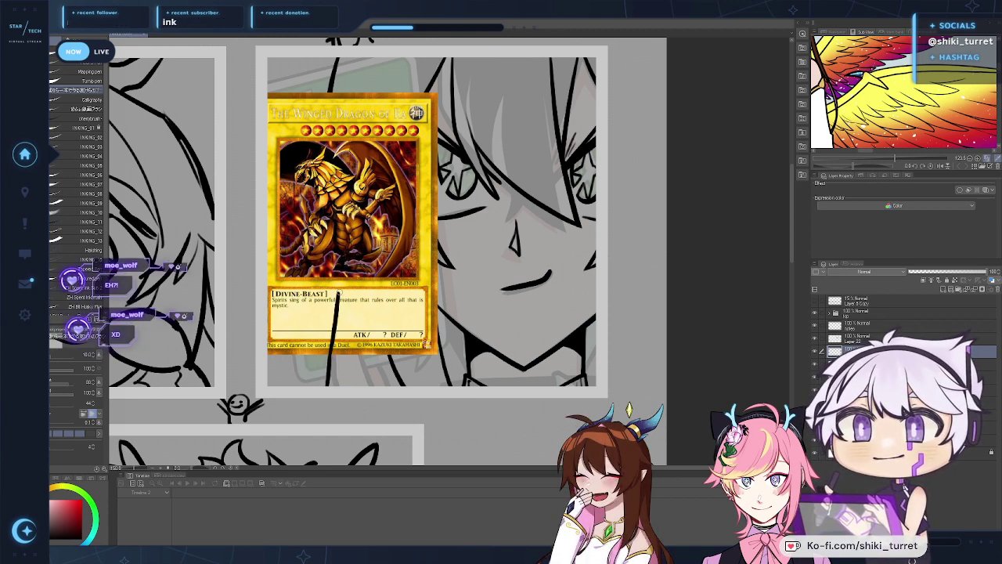
Step: Draw the rounded fingertip and the right edge that runs down to the panel border, redoing unsatisfactory strokes
mouse_move(338, 296)
left_mouse_down()
mouse_move(353, 317)
mouse_move(339, 292)
mouse_move(354, 313)
mouse_move(338, 295)
mouse_move(352, 308)
mouse_move(352, 358)
left_mouse_up()
key("ctrl+z")
key("ctrl+z")
key("ctrl+z")
key("ctrl+z")
key("ctrl+z")
key("ctrl+z")
key("ctrl+z")
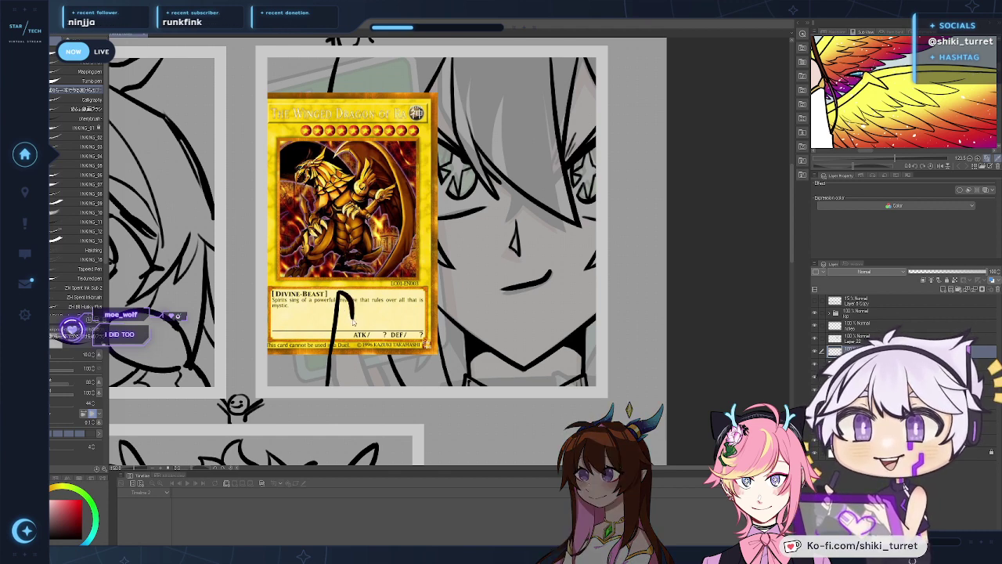
left_click_drag(353, 318, 352, 385)
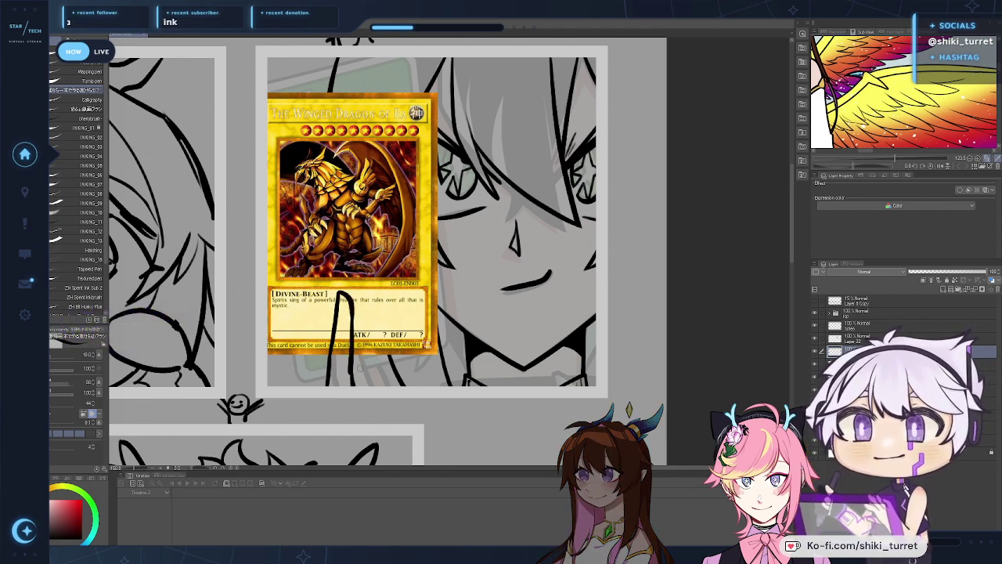
Step: Draw a slanted line beside the finger below the card and erase the part extending past the panel border
key("ctrl+z")
left_click_drag(357, 346, 370, 397)
key("e")
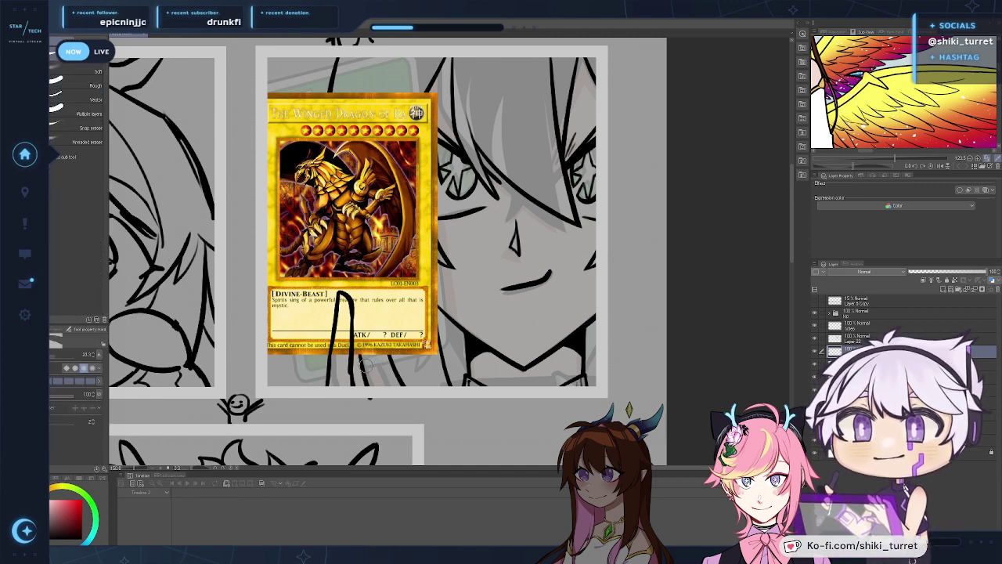
key("p")
key("e")
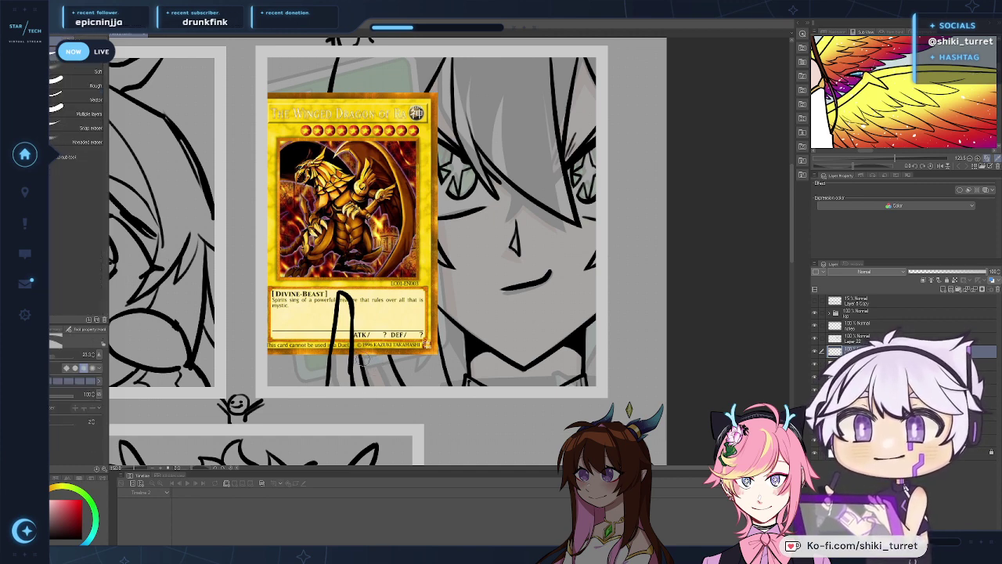
left_click_drag(363, 359, 367, 390)
key("p")
key("ctrl+z")
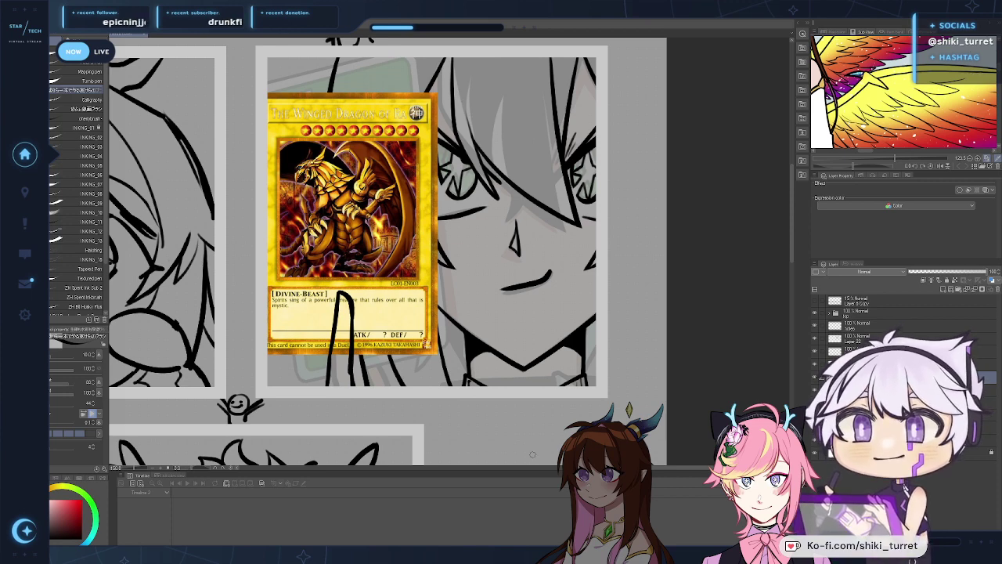
Step: Lasso the line art of the panel with the Winged Dragon of Ra card and move it onto its own layer
key("/")
left_click(533, 426, "alt")
left_click(532, 428, "alt")
left_click_drag(532, 428, 644, 313)
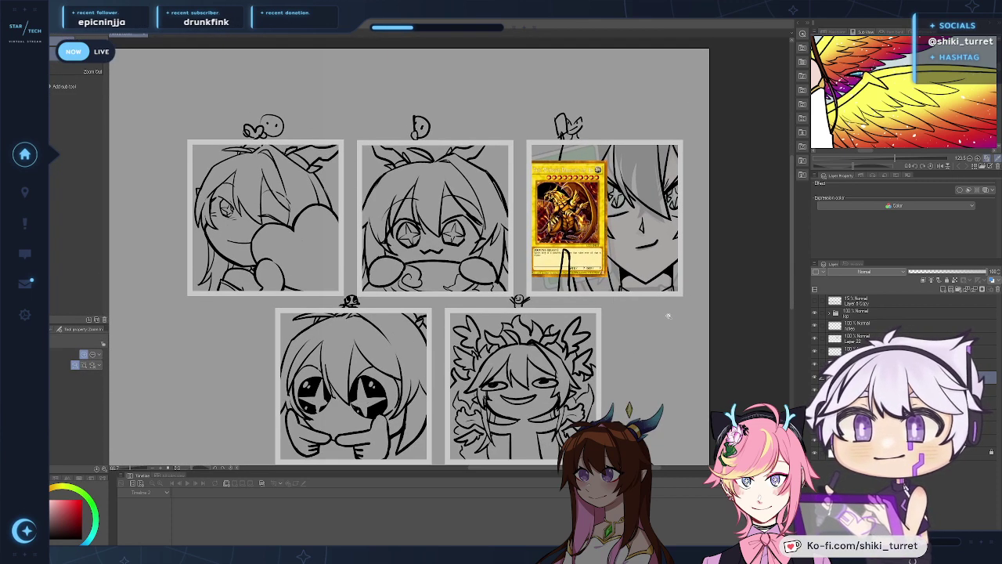
left_click_drag(603, 395, 610, 365)
left_click_drag(644, 376, 618, 391)
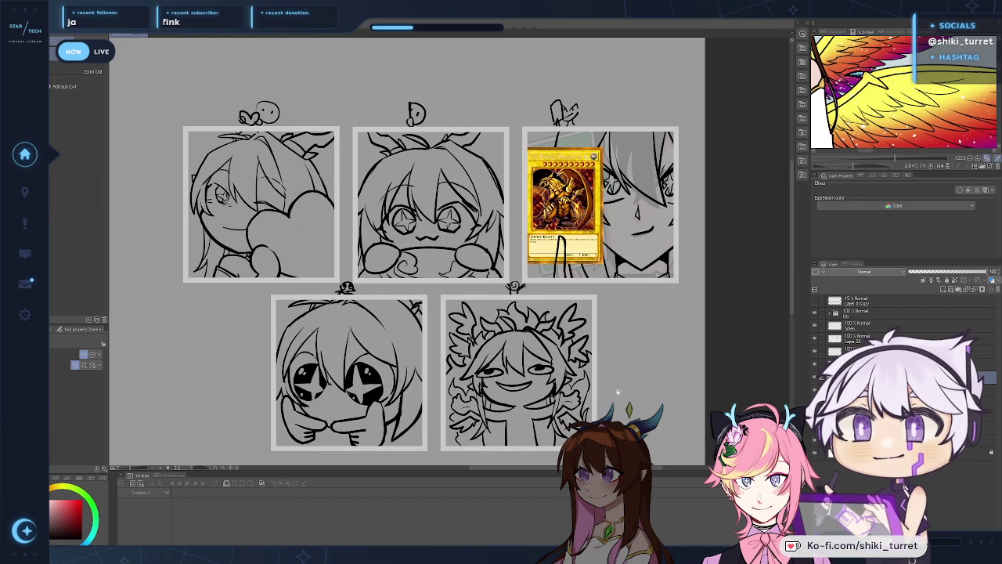
key("m")
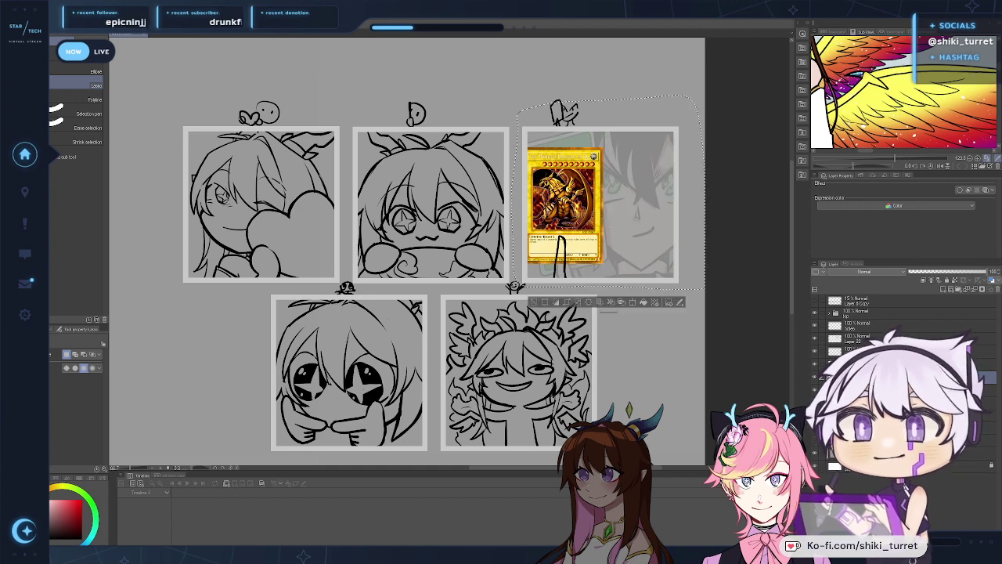
left_click(836, 351)
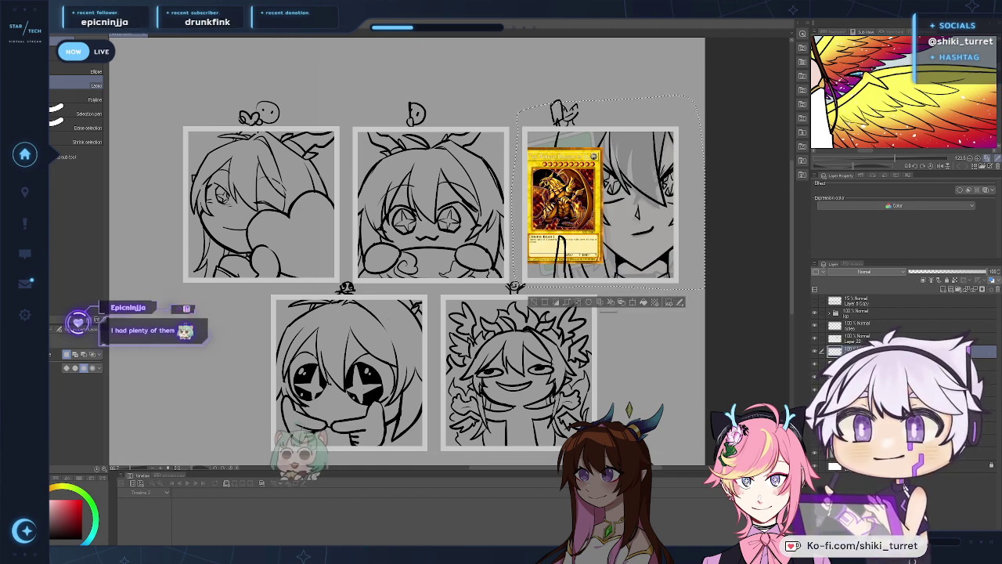
Step: Group the card panel's layers into a folder in the layer stack
left_click(816, 352)
left_click(816, 351)
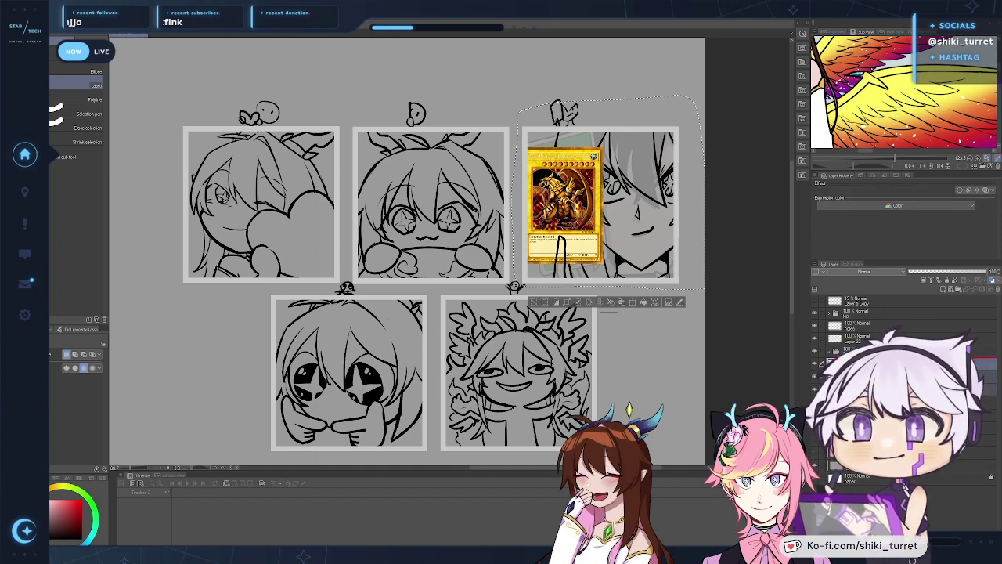
left_click(855, 352)
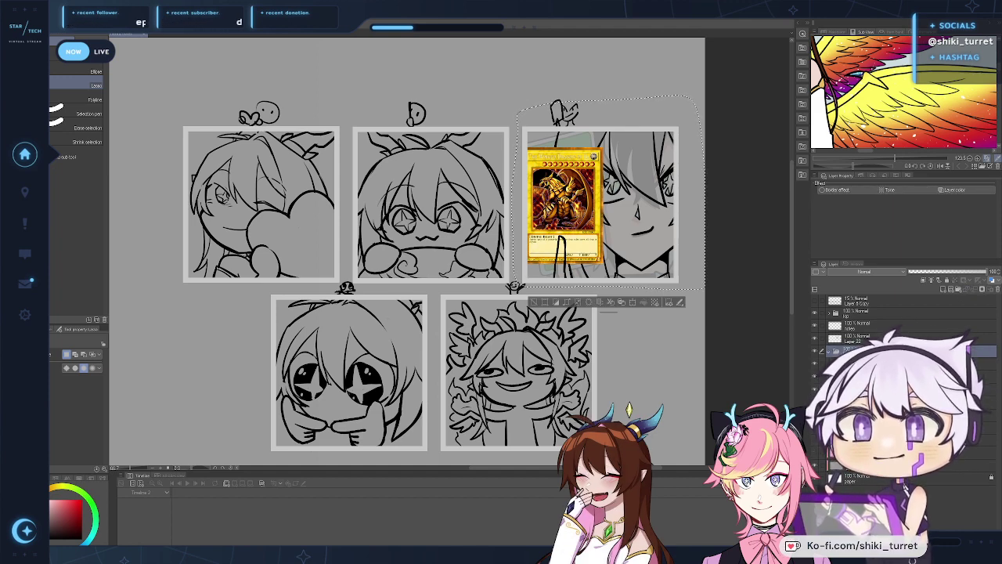
Step: On Layer 21, draw a small diamond gem at the centre of the collar of the smirking character with feathers and flames
left_click(862, 389)
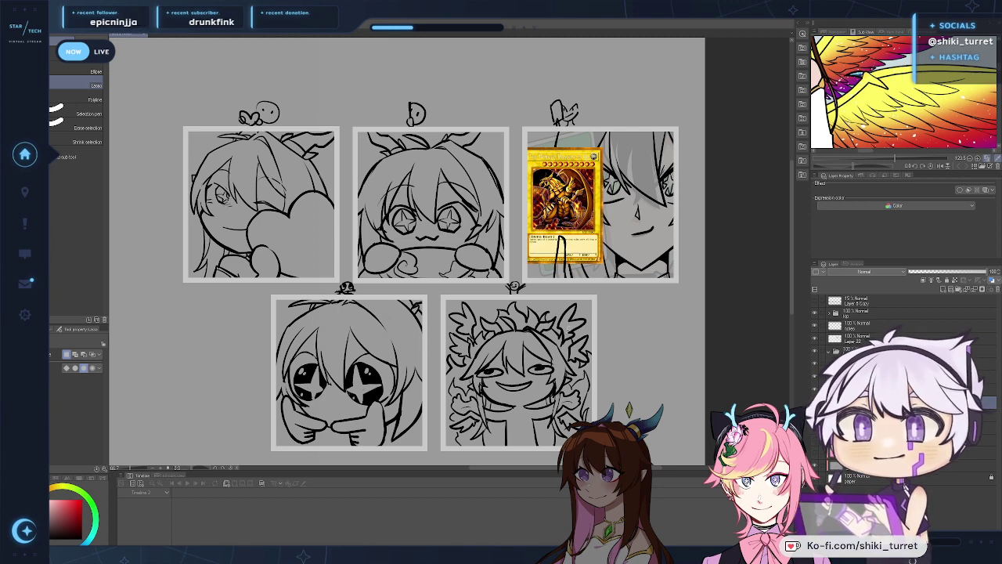
key("ctrl+space")
left_click(325, 241)
left_click(326, 242)
left_click_drag(590, 372, 197, 152)
left_click_drag(333, 246, 315, 147)
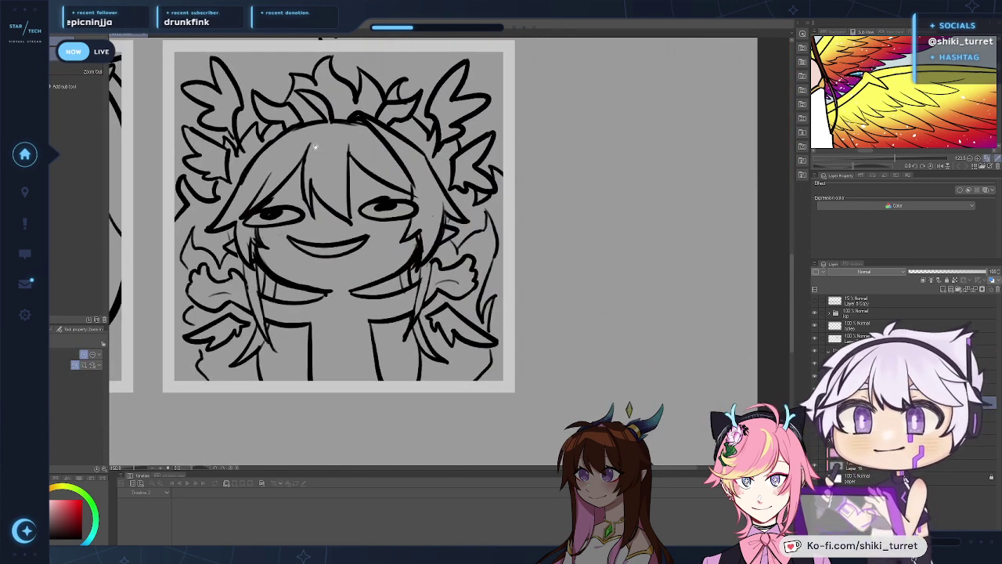
key("p")
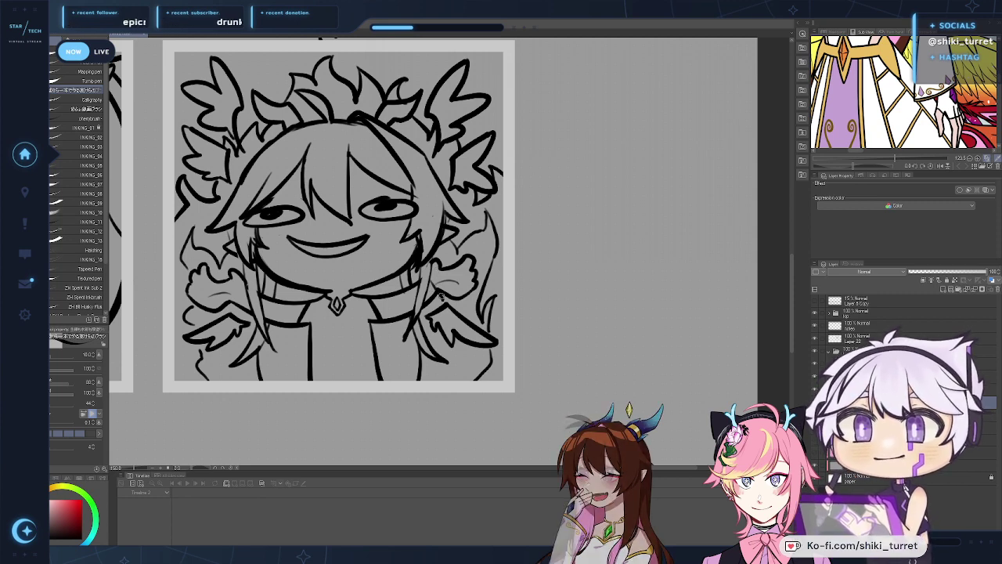
Step: Touch up the side hair and hand line art of the smirking character with the pen and eraser
key("e")
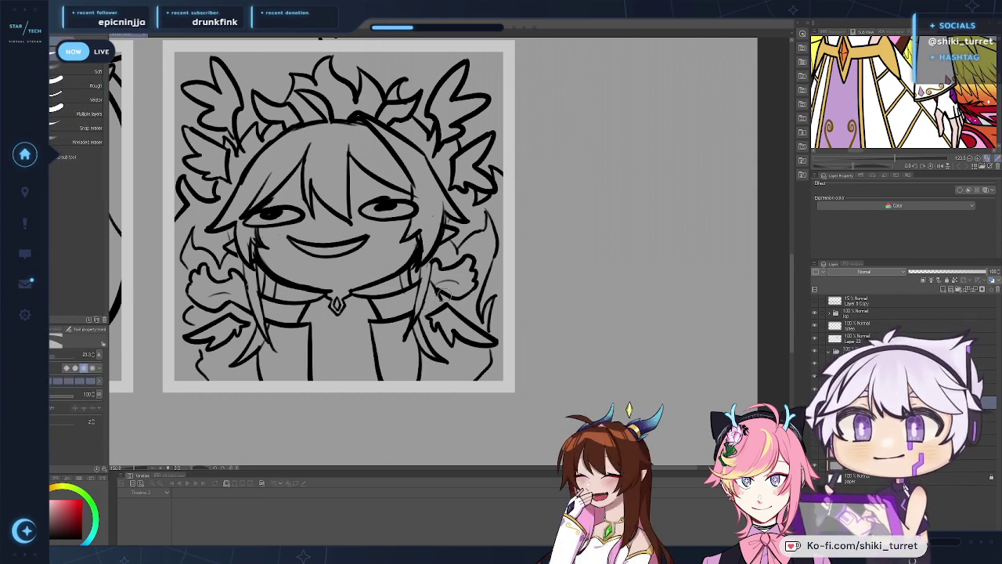
key("p")
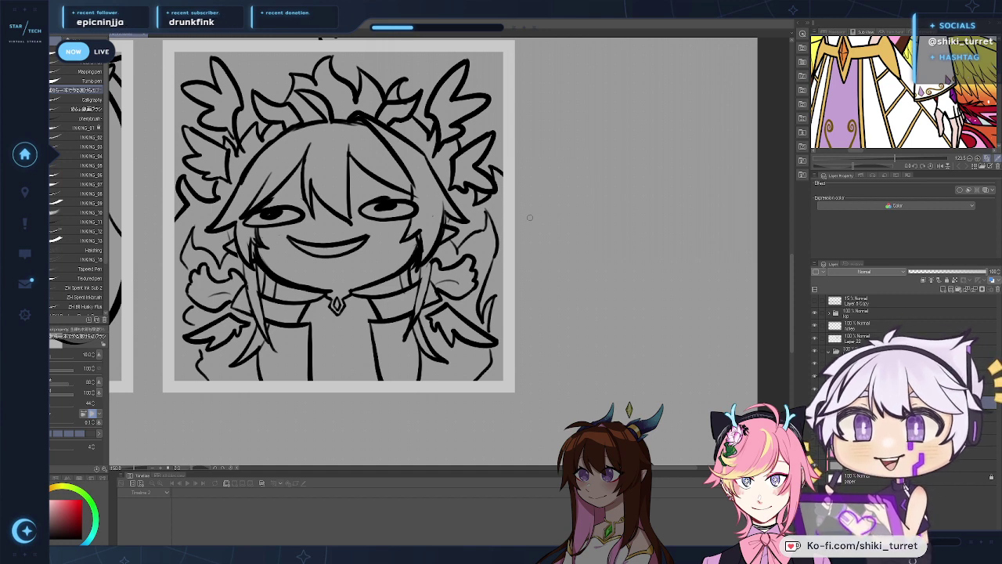
key("e")
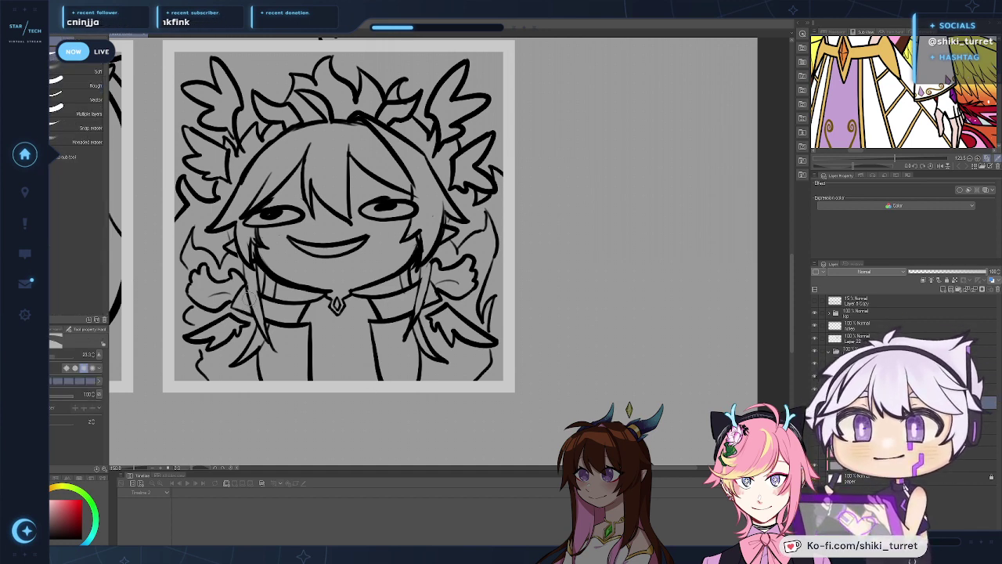
key("p")
Step: Bring the reference image to the dress's chest area and draw the pointed neckline under the collar gem
mouse_move(484, 388)
left_mouse_down()
mouse_move(476, 402)
mouse_move(436, 413)
mouse_move(468, 385)
left_mouse_up()
left_click_drag(891, 47, 931, 125)
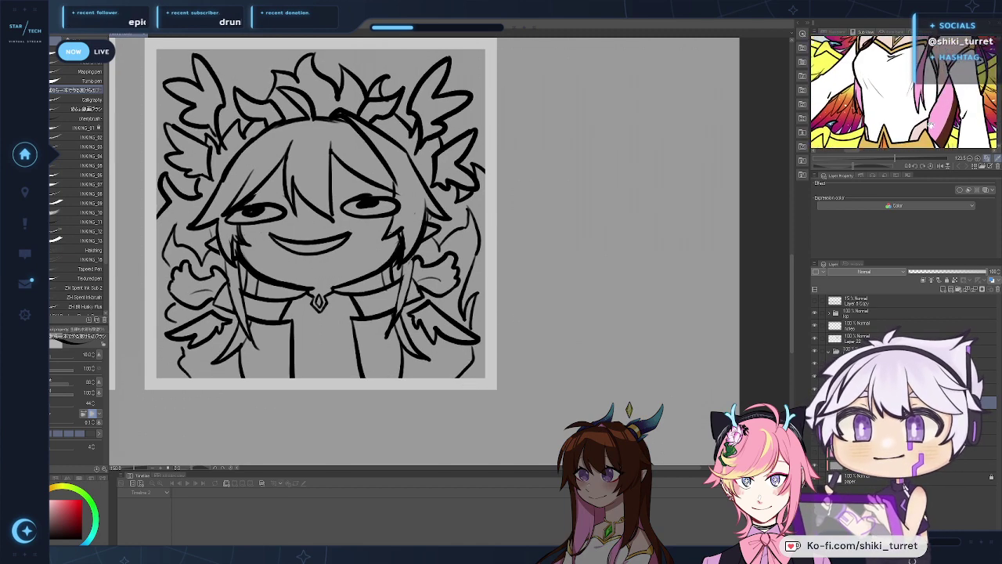
left_click_drag(533, 425, 538, 405)
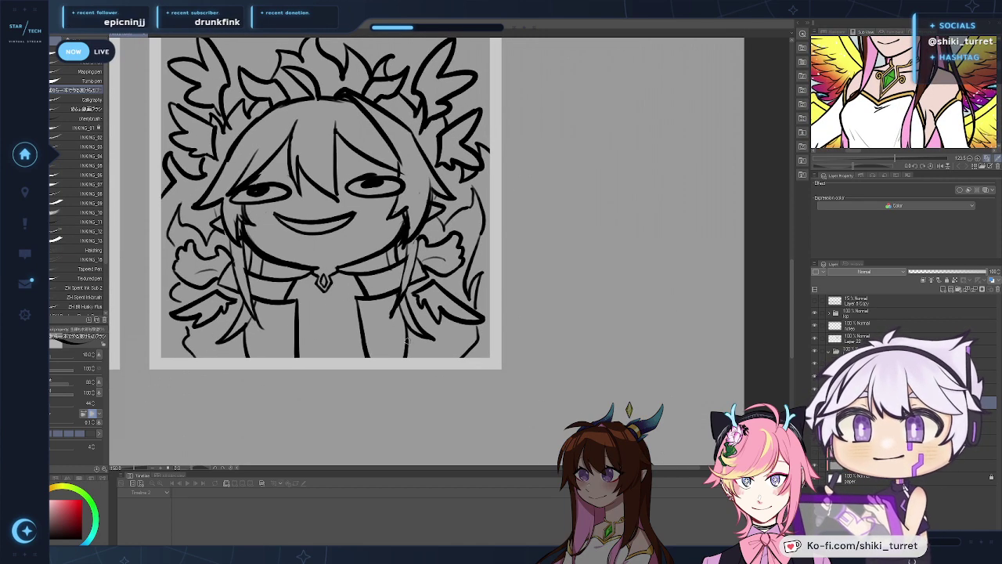
left_click_drag(428, 369, 420, 388)
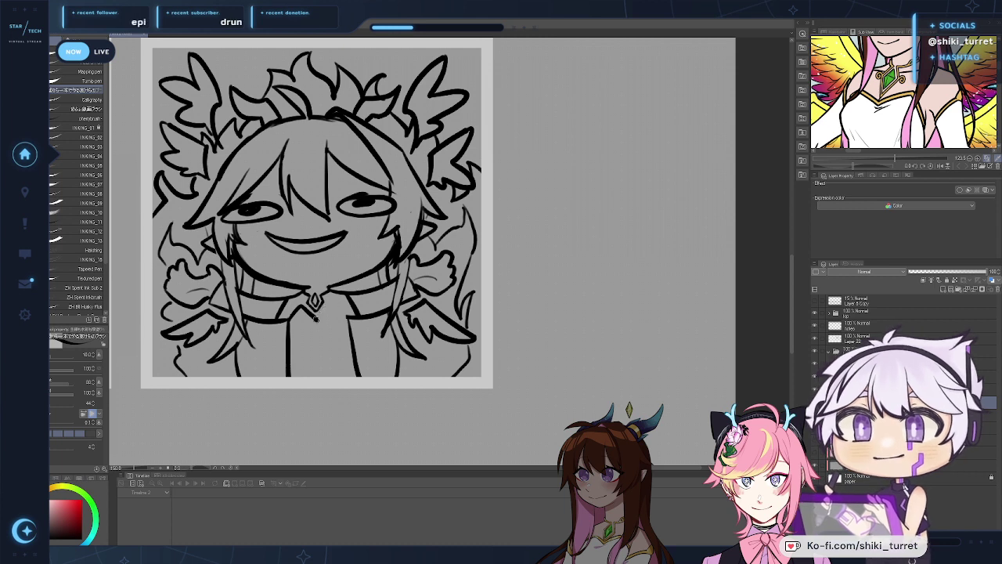
left_click_drag(318, 318, 344, 310)
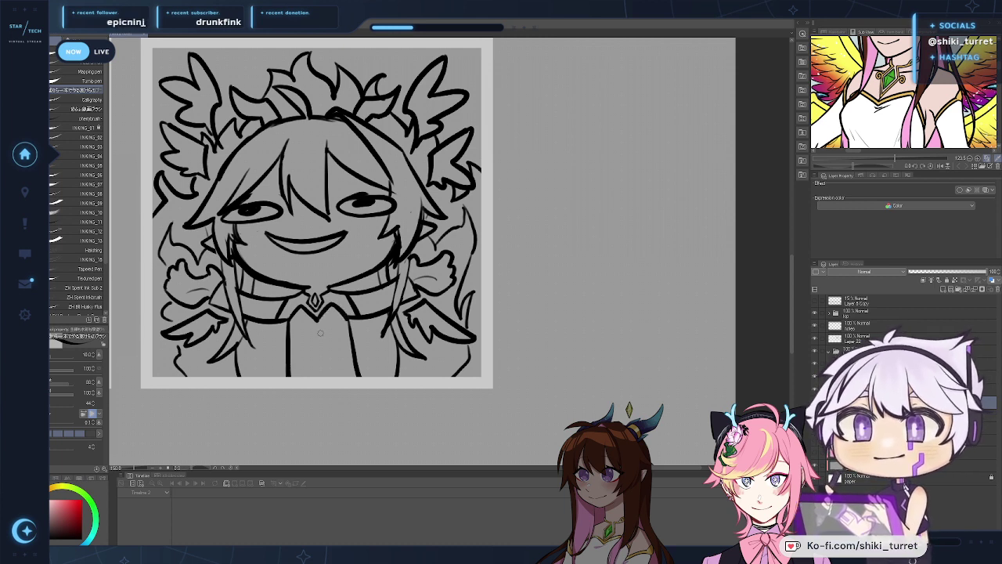
key("e")
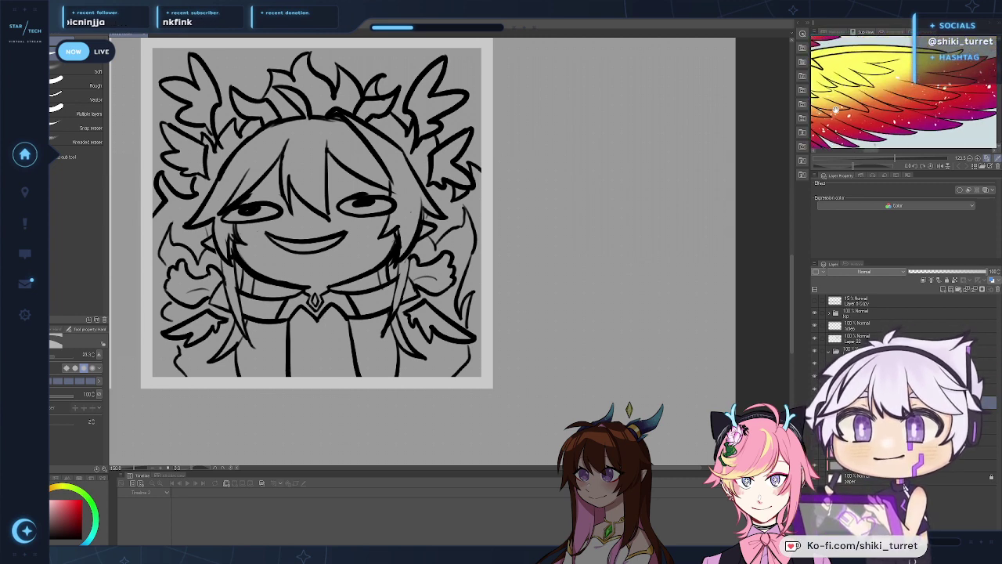
Step: Find the belt ornament in the reference image and draw the upper point of the belt gem on the character's torso
mouse_move(922, 80)
left_mouse_down()
mouse_move(924, 114)
mouse_move(952, 161)
mouse_move(879, 158)
left_mouse_up()
mouse_move(928, 135)
left_mouse_down()
mouse_move(949, 86)
mouse_move(957, 117)
mouse_move(930, 78)
mouse_move(908, 129)
mouse_move(913, 90)
mouse_move(949, 61)
left_mouse_up()
left_click(898, 159)
left_click_drag(458, 426, 476, 401)
key("p")
left_click_drag(382, 334, 380, 328)
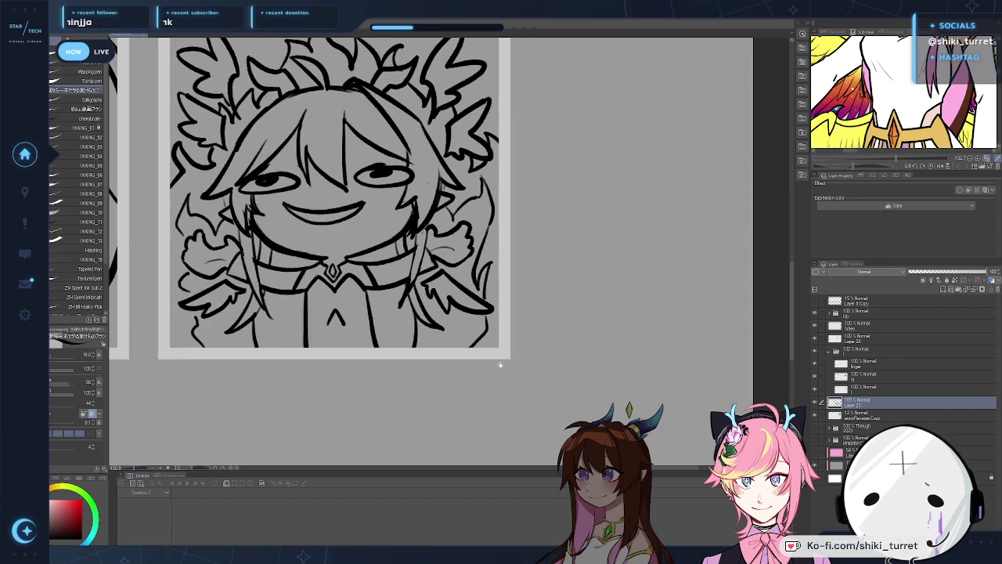
Step: Clean up the hair lines beside the smirking character's ear with the eraser
scroll(510, 350, "up", 1)
mouse_move(495, 355)
left_mouse_down()
mouse_move(510, 398)
mouse_move(564, 387)
left_mouse_up()
key("p")
key("e")
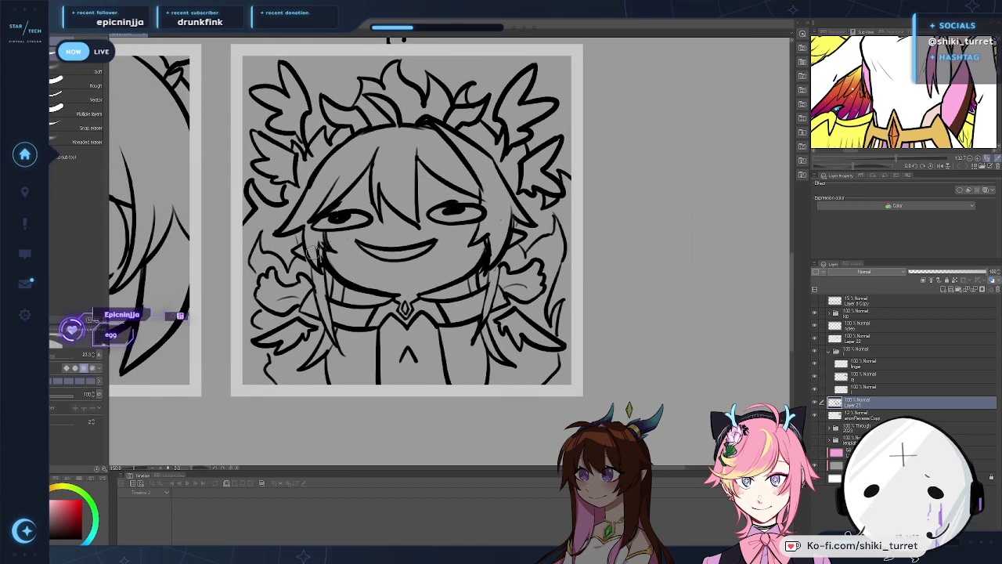
left_click_drag(327, 252, 330, 262)
Step: Complete the diamond-shaped belt gem on the torso, undoing the strokes that do not fit
key("p")
mouse_move(192, 360)
left_mouse_down()
mouse_move(489, 398)
mouse_move(595, 381)
mouse_move(233, 435)
left_mouse_up()
mouse_move(447, 449)
left_mouse_down()
mouse_move(400, 350)
mouse_move(411, 339)
left_mouse_up()
key("ctrl+z")
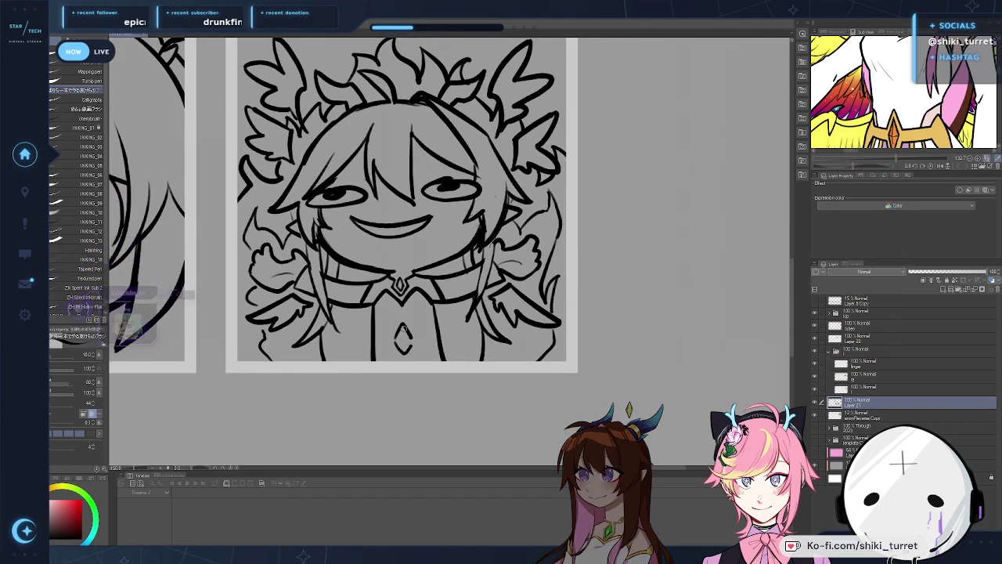
key("ctrl+z")
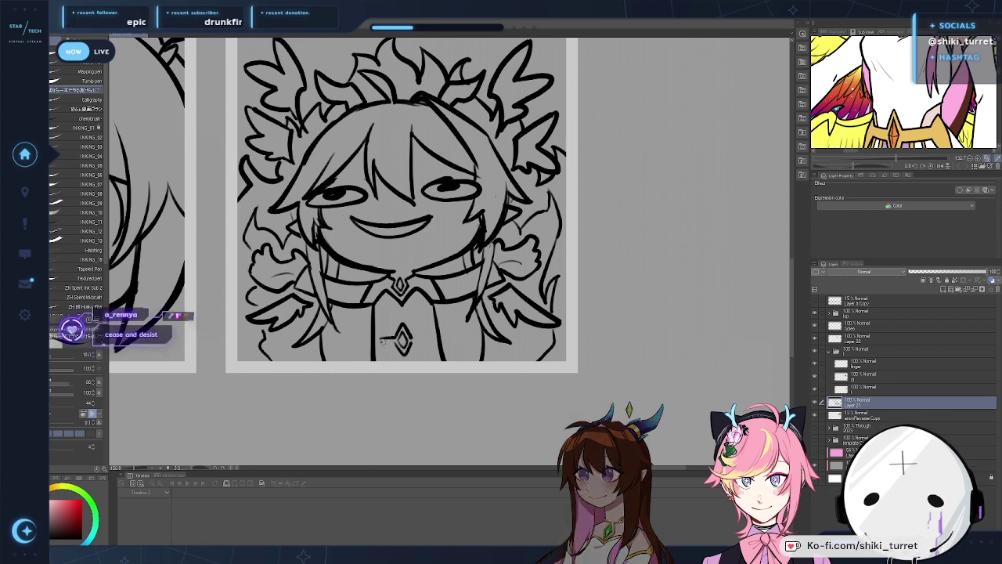
Step: Draw the belt bands from both sides of the gem to the waist and reshape the waist outline around them
key("e")
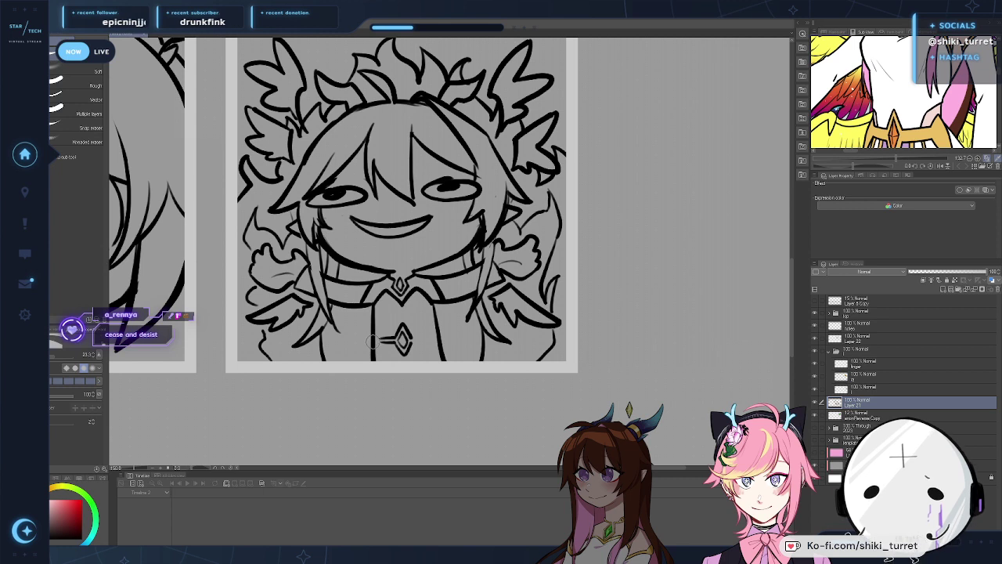
key("p")
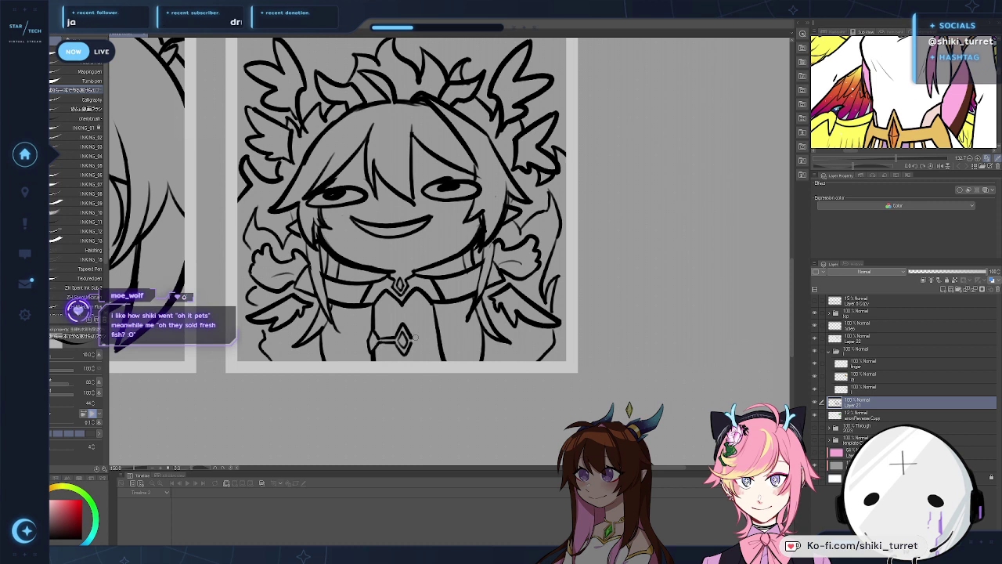
left_click_drag(415, 337, 429, 337)
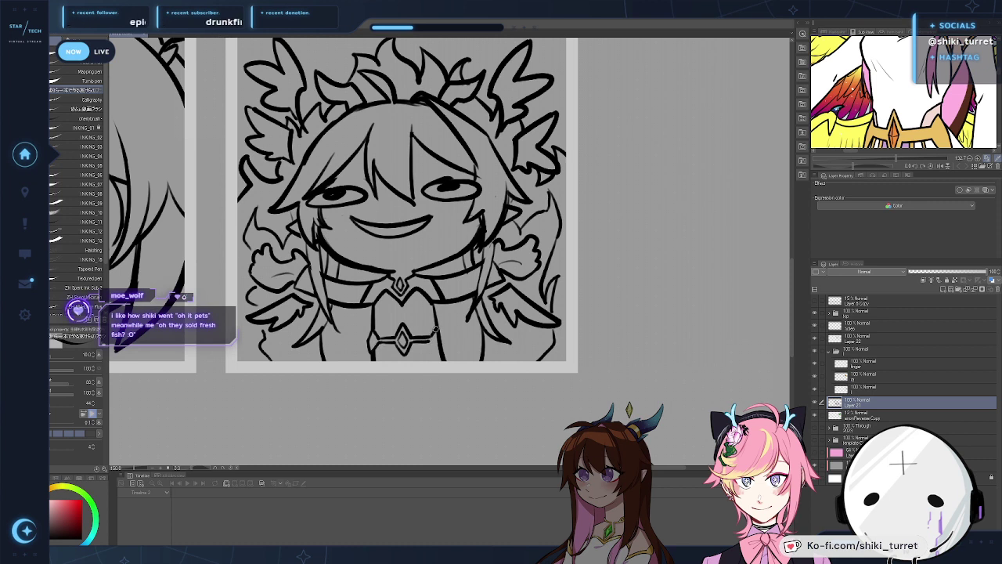
key("e")
key("p")
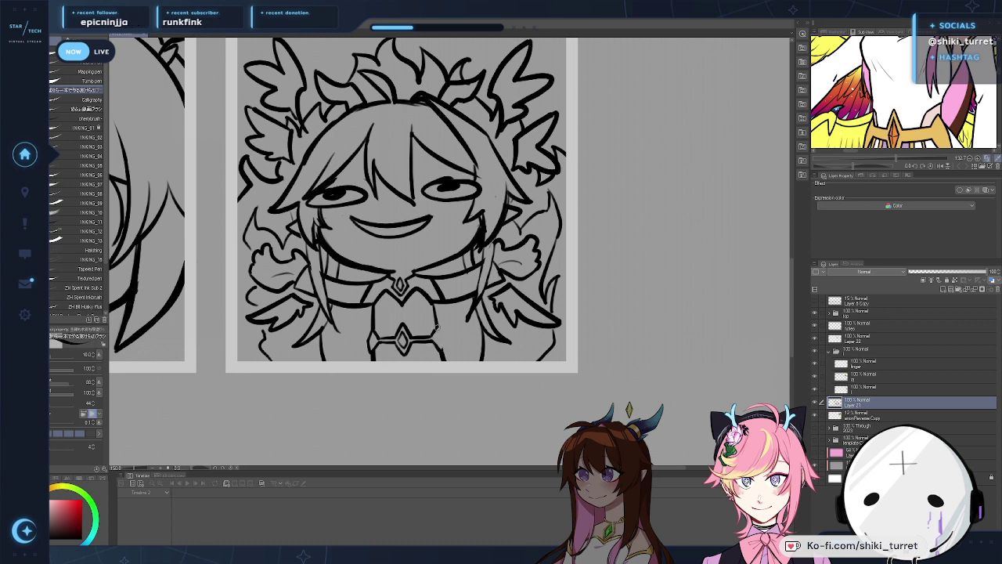
key("e")
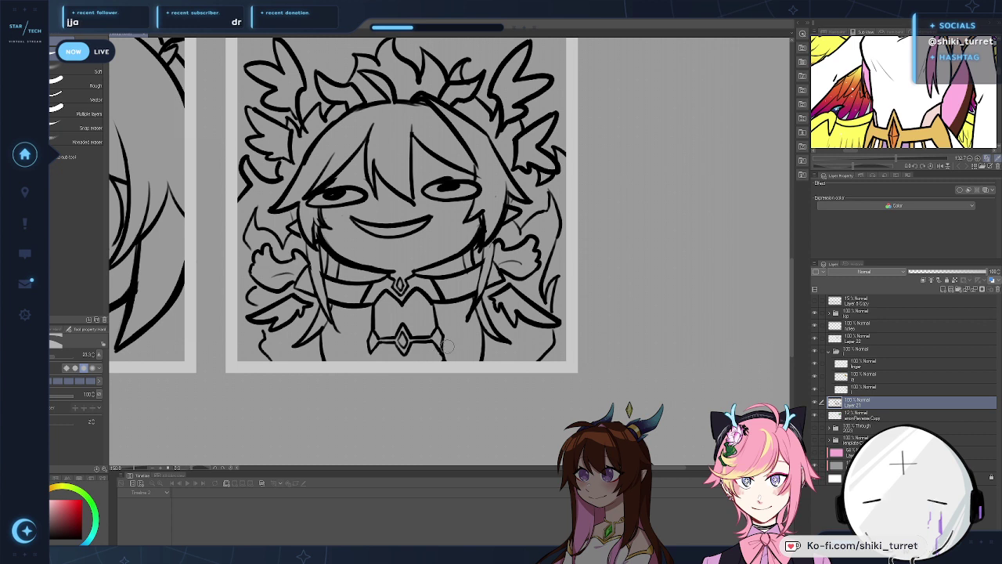
key("p")
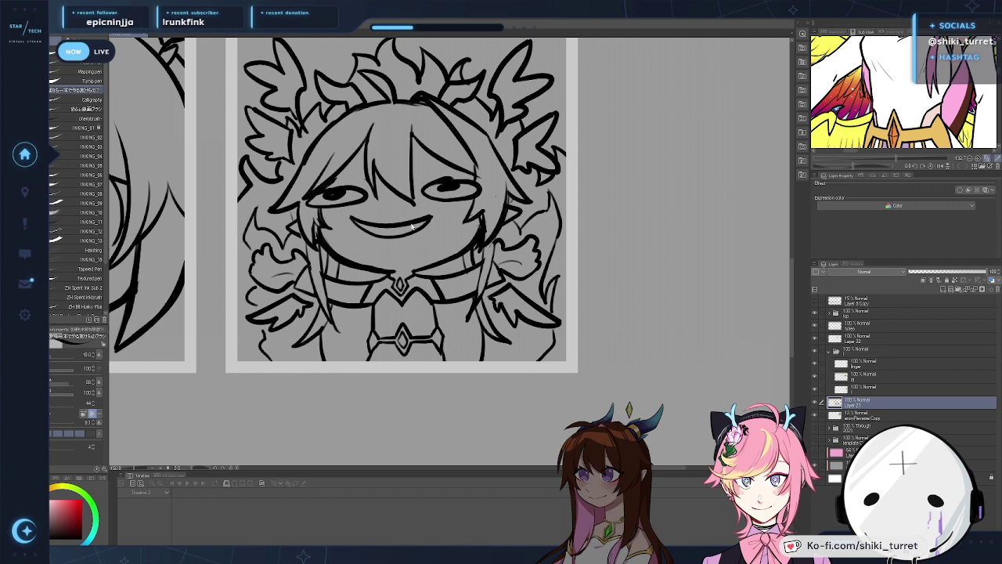
Step: Switch to the glass dome drawing, draw an arrow pointing at the dome and hand-letter EGG beside it
key("ctrl+Tab")
key("ctrl+Tab")
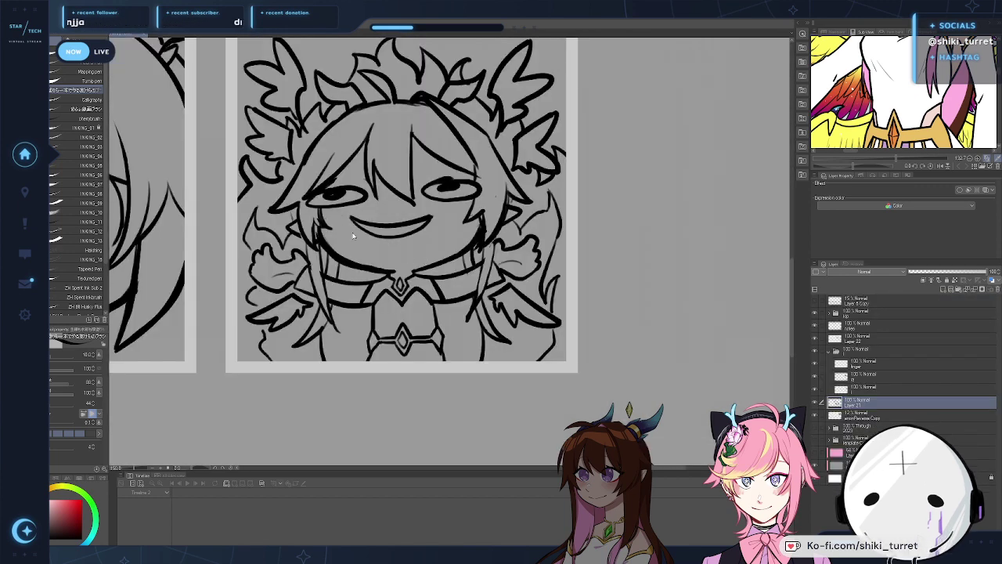
key("ctrl+Tab")
mouse_move(446, 235)
left_mouse_down()
mouse_move(452, 256)
mouse_move(492, 288)
mouse_move(533, 266)
mouse_move(452, 275)
left_mouse_up()
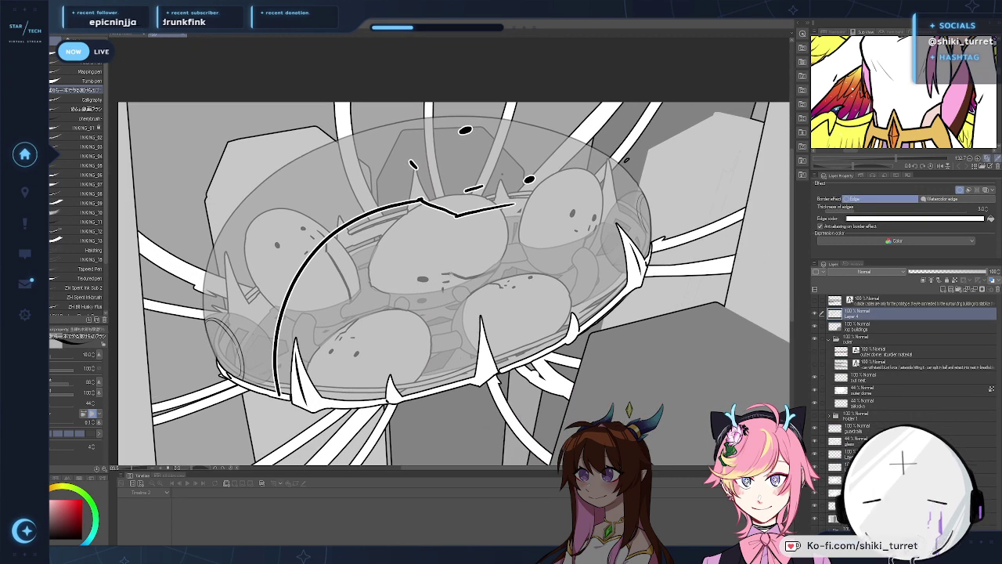
key("e")
key("p")
left_click_drag(176, 130, 223, 173)
left_click_drag(195, 166, 223, 173)
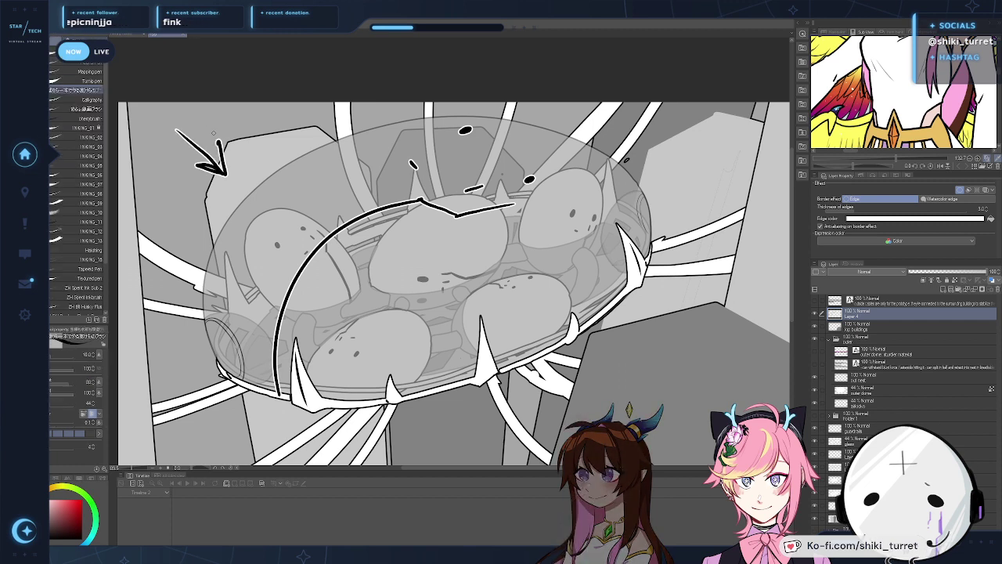
mouse_move(208, 114)
left_mouse_down()
mouse_move(207, 145)
mouse_move(265, 122)
left_mouse_up()
Step: Draw a second arrow over the dark building near the dome and hand-letter COW beside it
left_click_drag(686, 309, 771, 383)
mouse_move(725, 380)
left_mouse_down()
mouse_move(767, 384)
mouse_move(758, 350)
mouse_move(780, 376)
left_mouse_up()
key("ctrl+z")
key("ctrl+z")
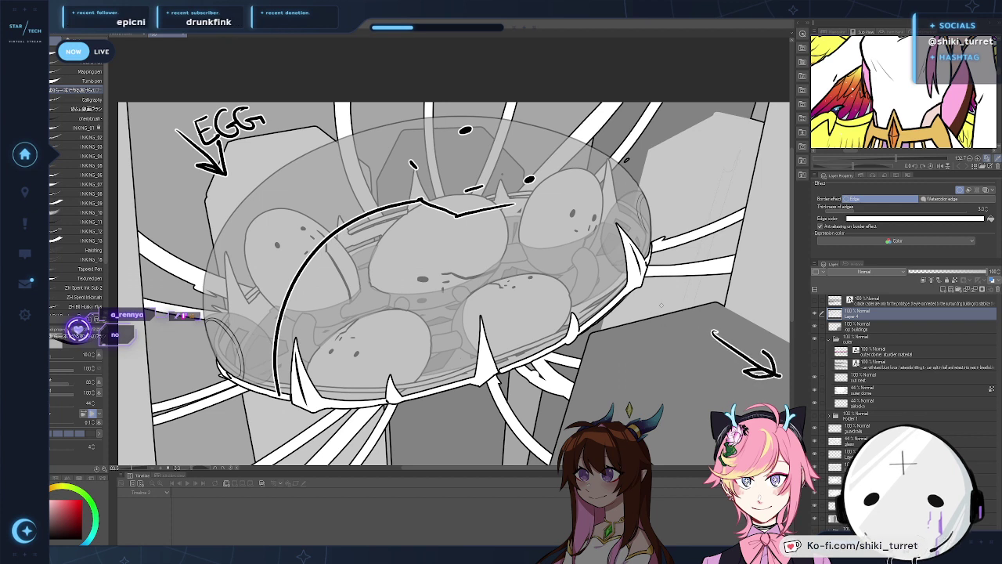
mouse_move(656, 318)
left_mouse_down()
mouse_move(648, 343)
mouse_move(664, 317)
mouse_move(678, 325)
left_mouse_up()
mouse_move(689, 296)
left_mouse_down()
mouse_move(684, 320)
mouse_move(696, 285)
left_mouse_up()
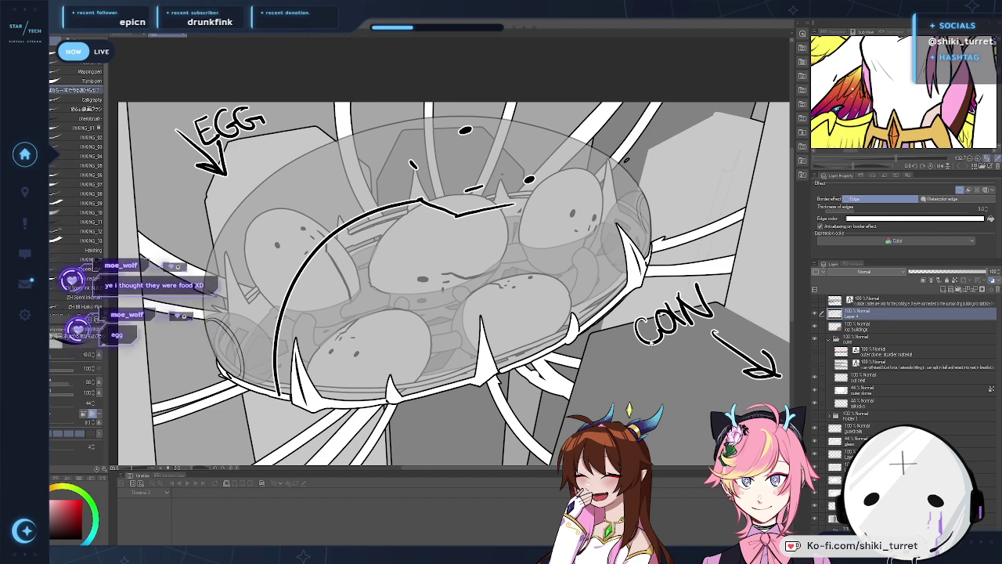
Step: Return to the emote sheet and review all five panels together
left_click(129, 33)
mouse_move(582, 376)
left_mouse_down()
mouse_move(557, 379)
mouse_move(568, 376)
mouse_move(542, 408)
left_mouse_up()
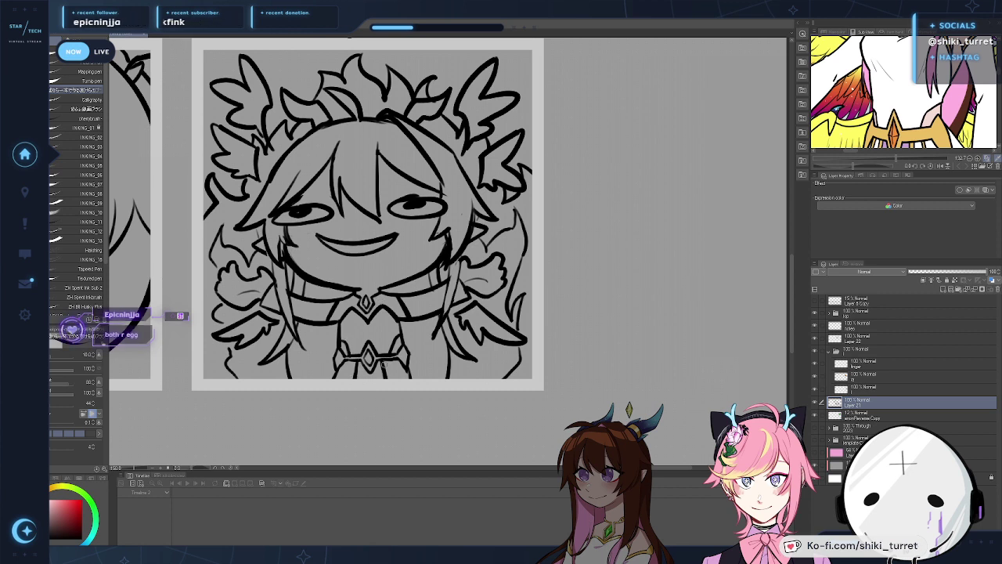
mouse_move(463, 387)
left_mouse_down()
mouse_move(459, 405)
mouse_move(494, 429)
left_mouse_up()
left_click(513, 400, "alt")
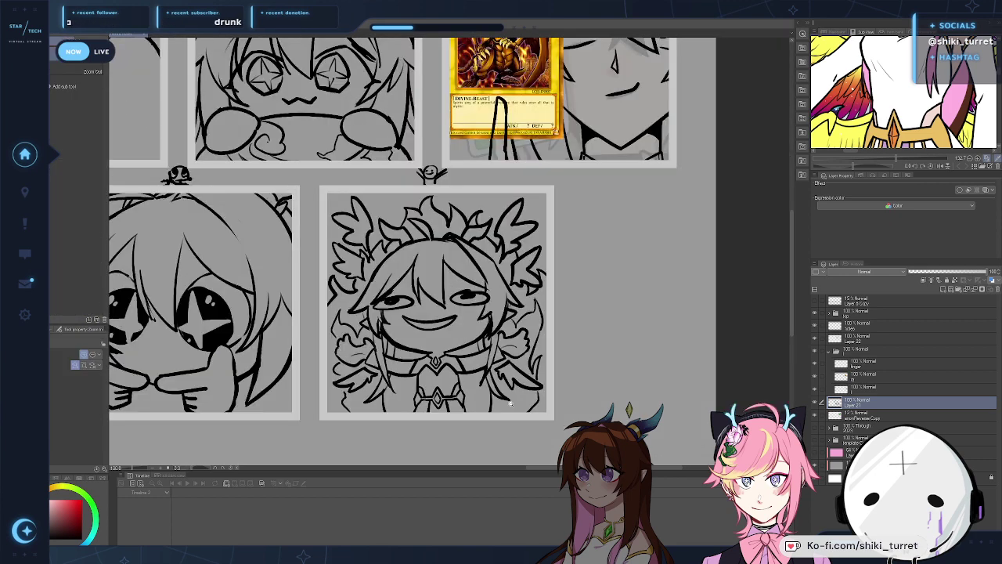
left_click(513, 400, "alt")
left_click_drag(543, 384, 568, 368)
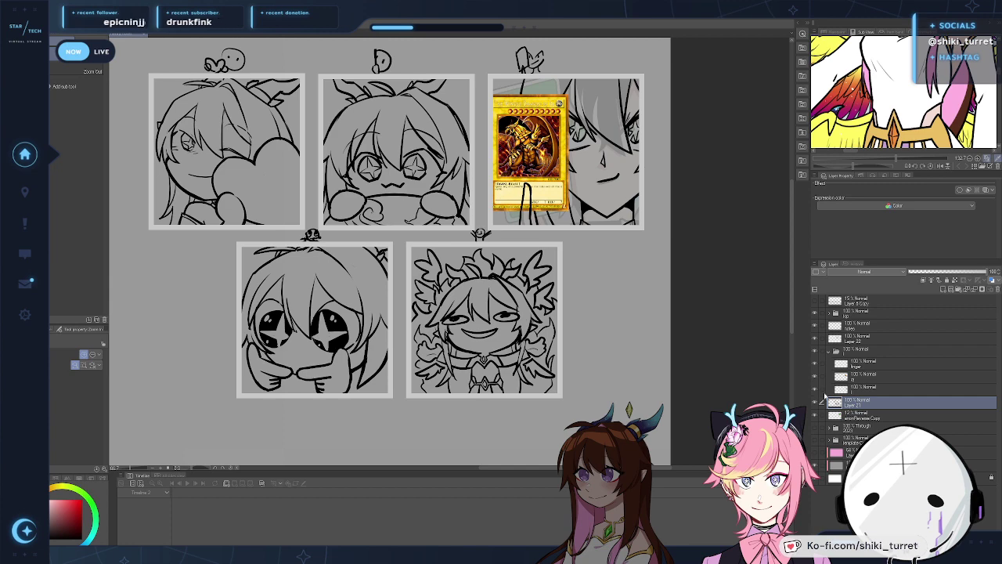
Step: Dim the Layer 21 sketch and toggle the visibility of the layers above it to find the second panel's dark hair lines
left_click_drag(945, 275, 936, 278)
left_click(899, 389)
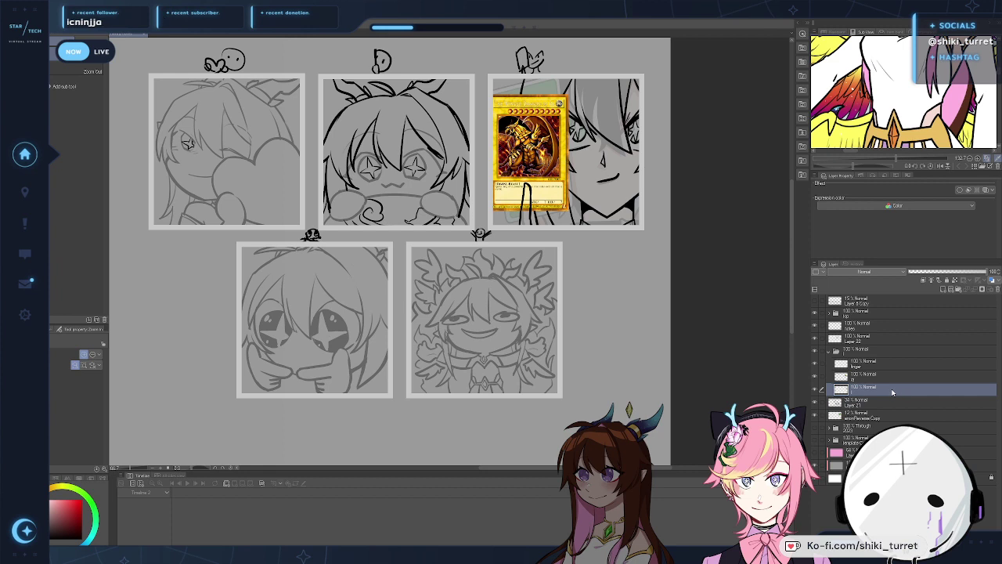
left_click(885, 402)
left_click(815, 389)
left_click(815, 389)
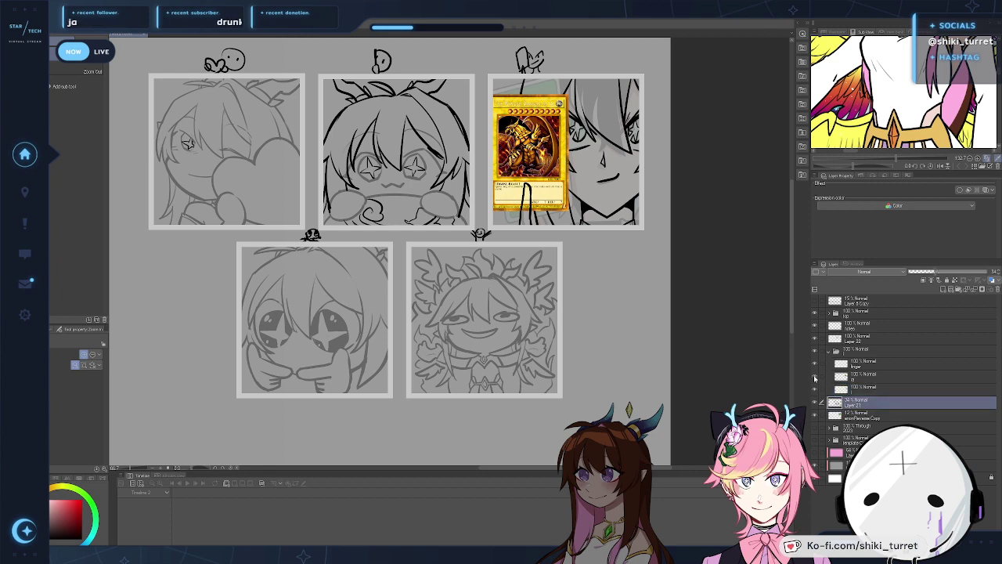
left_click(815, 376)
left_click(815, 376)
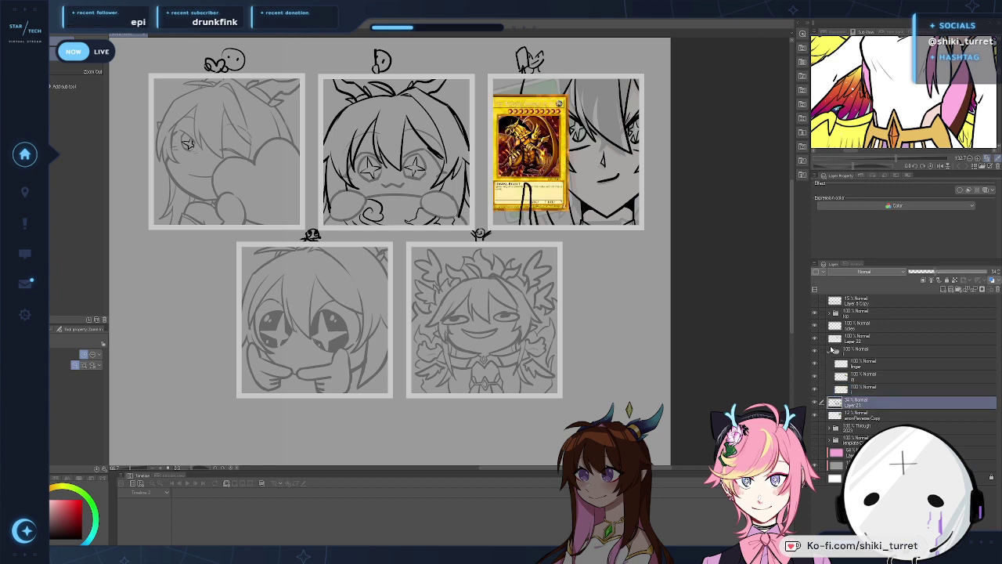
left_click(816, 339)
left_click(815, 339)
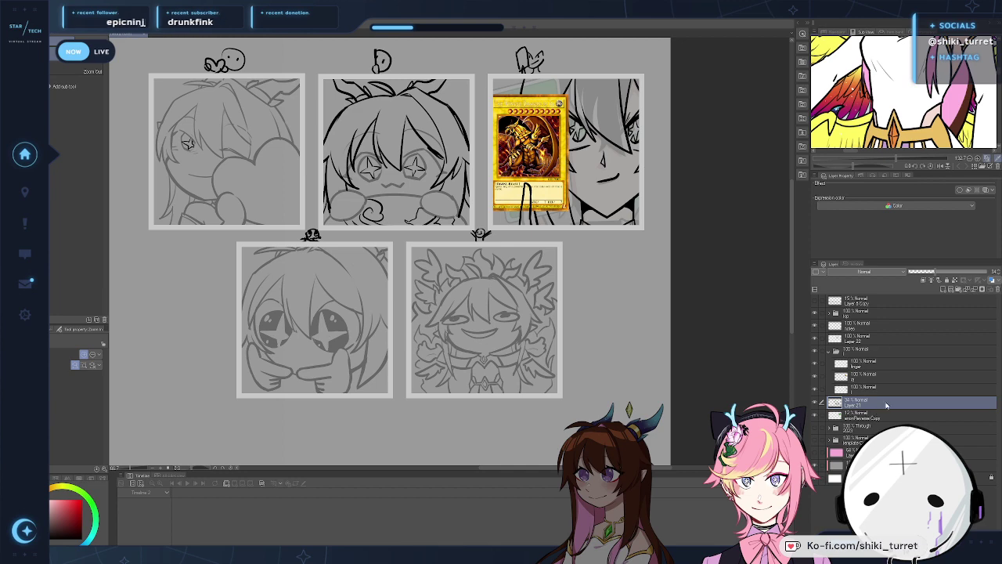
Step: Restore Layer 21 to full opacity, move Layer 22 directly above it and merge it down into the sketch
left_click_drag(939, 272, 989, 273)
left_click_drag(897, 335, 897, 394)
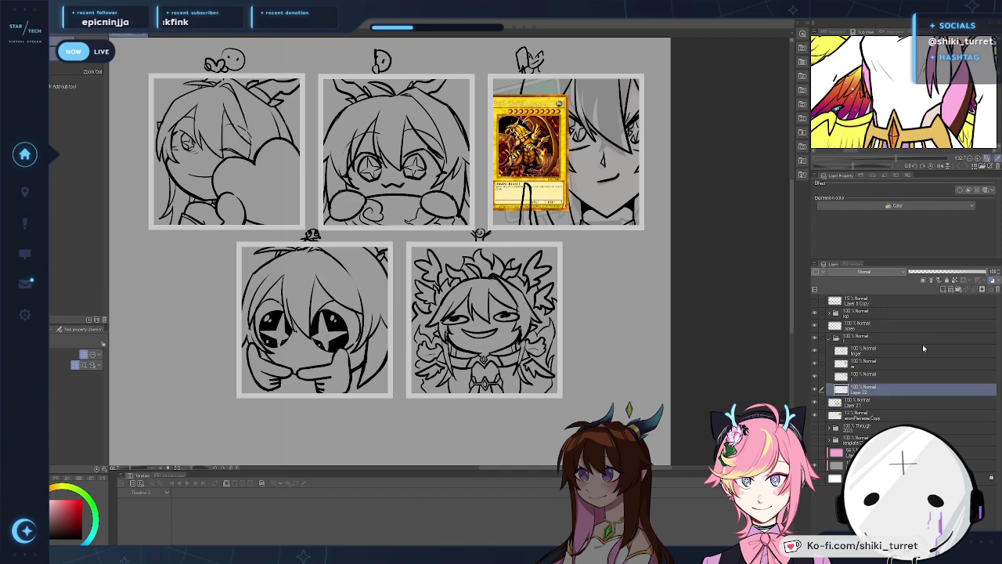
left_click(974, 291)
Step: Lower the merged sketch's opacity, hide the faint shading layer beneath it and make the line-art folder's lowest layer active
left_click(931, 273)
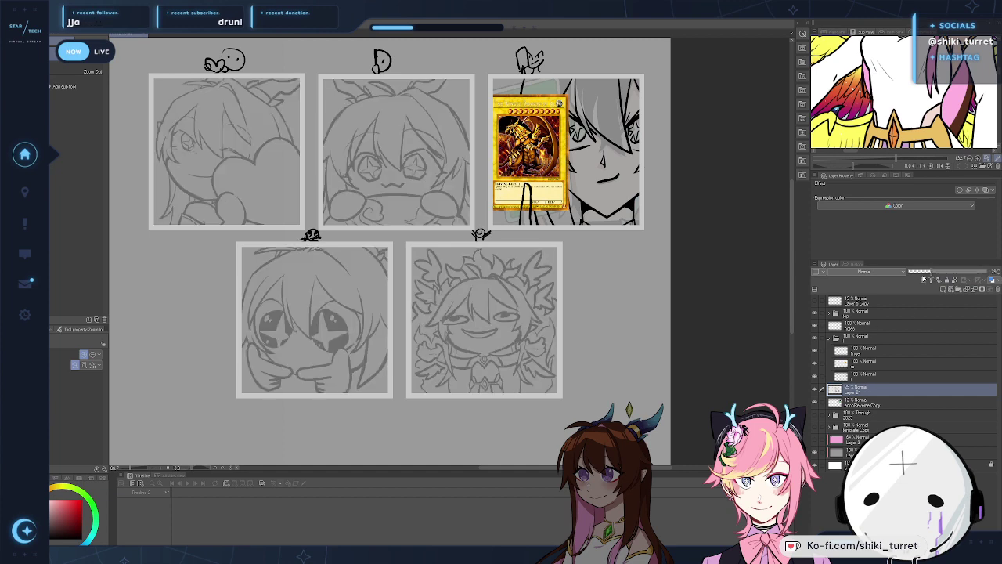
left_click(816, 401)
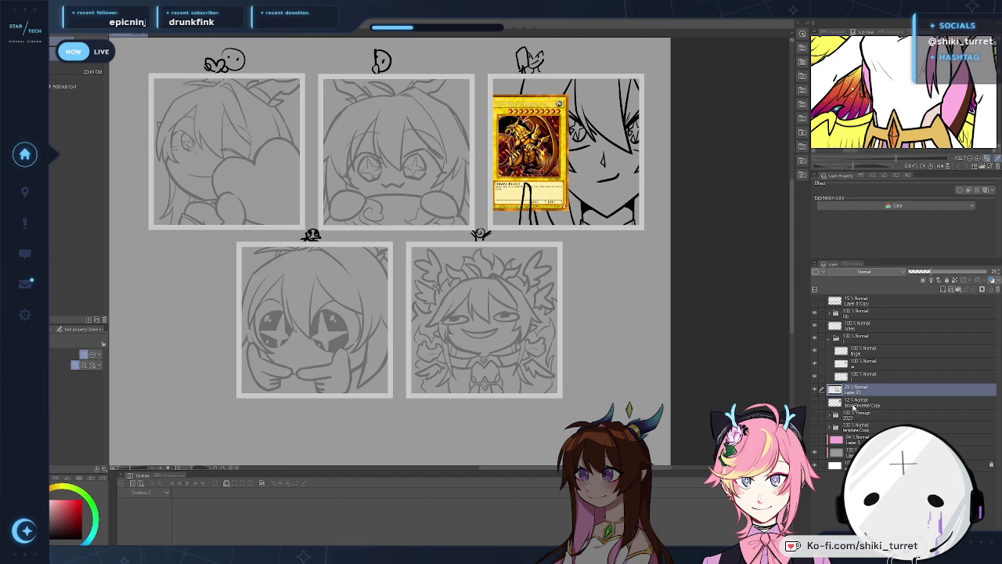
left_click(875, 380)
left_click(552, 173)
left_click(552, 173)
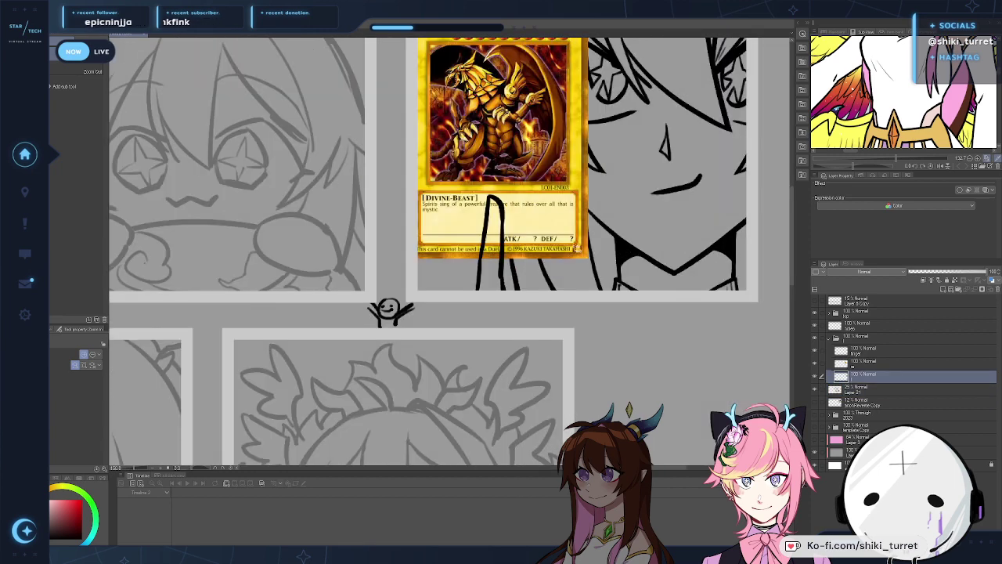
key("p")
left_click_drag(451, 304, 474, 259)
key("ctrl+z")
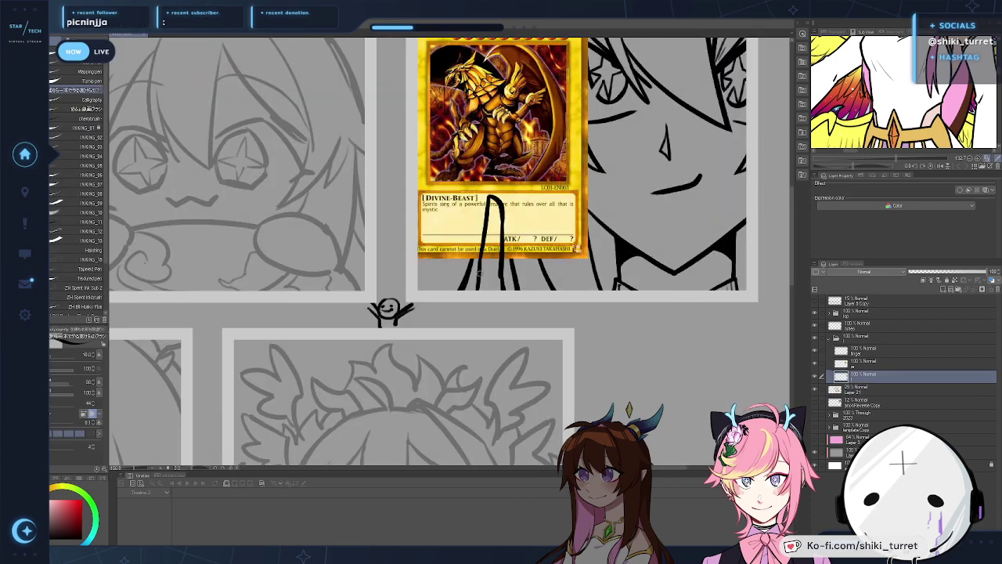
left_click_drag(709, 367, 629, 425)
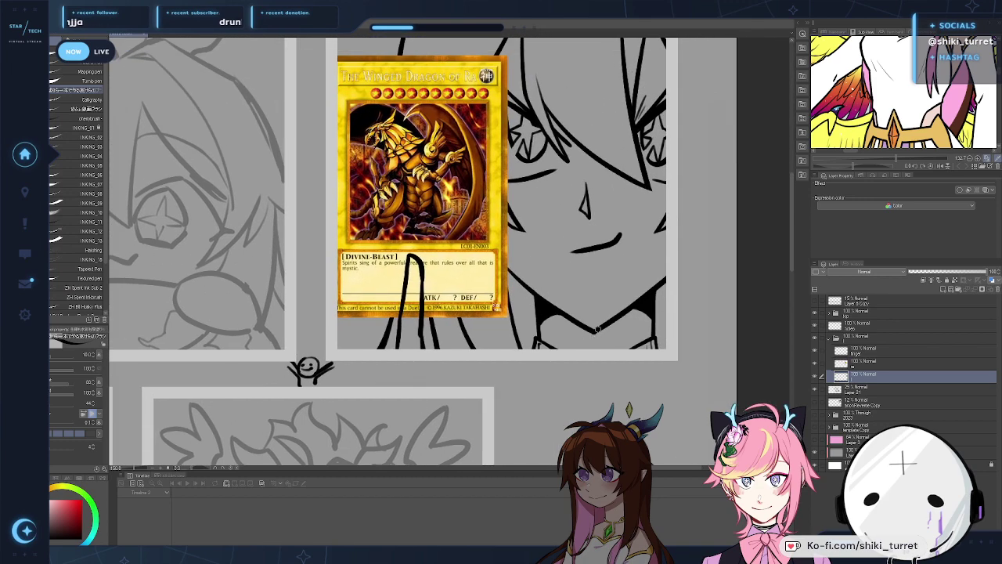
key("slash")
left_click(597, 335, "alt")
left_click_drag(446, 389, 585, 339)
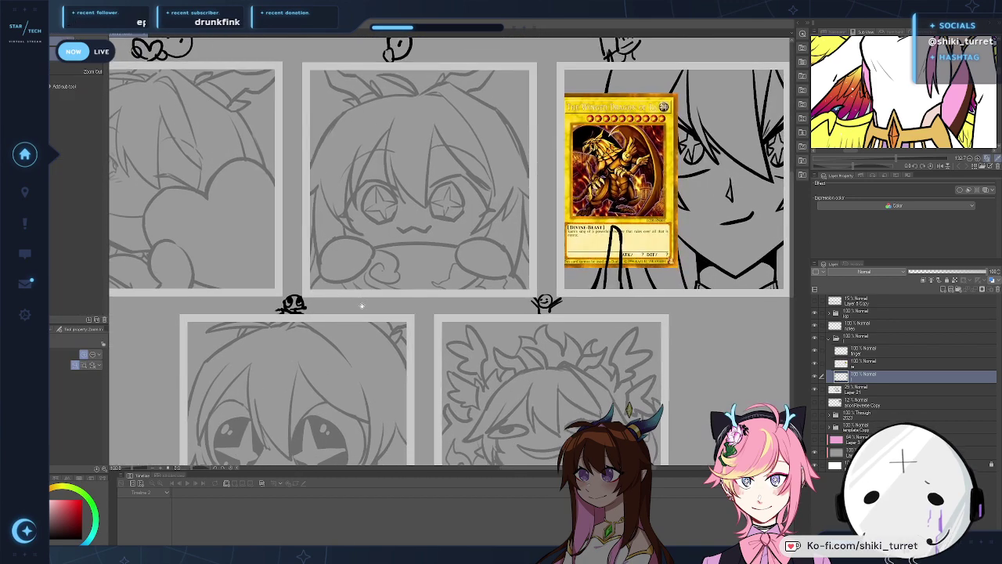
left_click_drag(363, 305, 385, 291)
left_click_drag(296, 333, 377, 357)
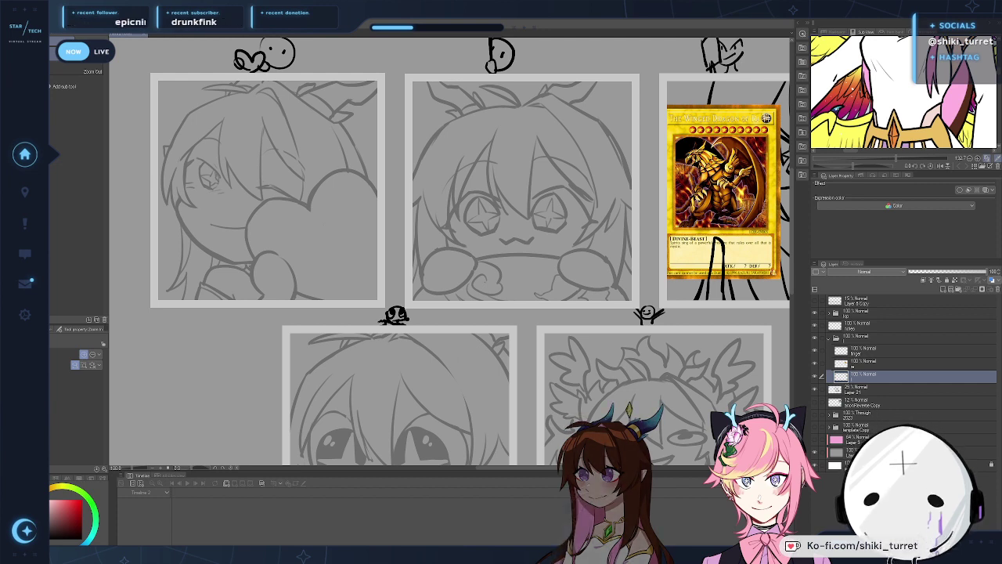
mouse_move(302, 313)
left_mouse_down()
mouse_move(328, 334)
mouse_move(297, 350)
left_mouse_up()
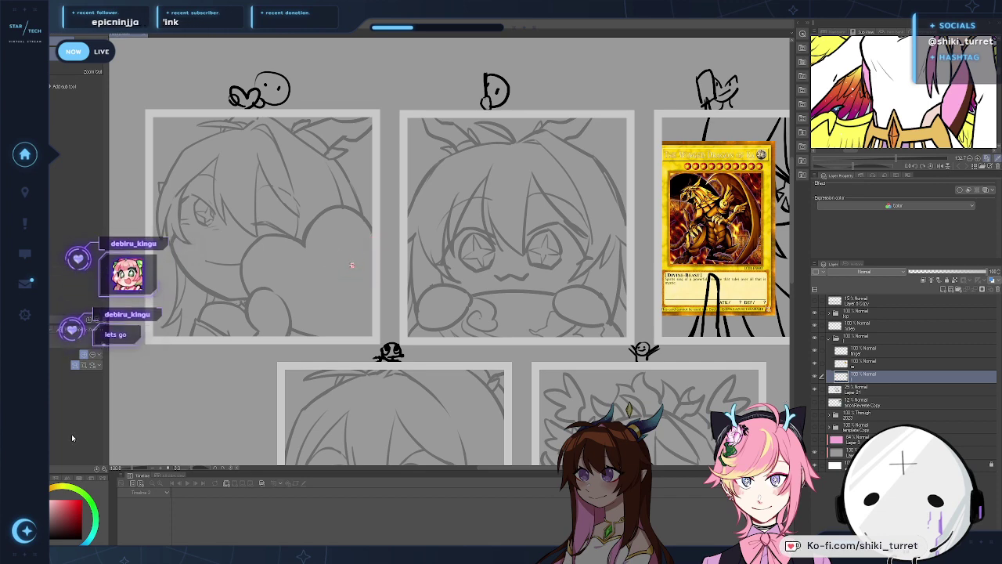
left_click_drag(453, 313, 411, 311)
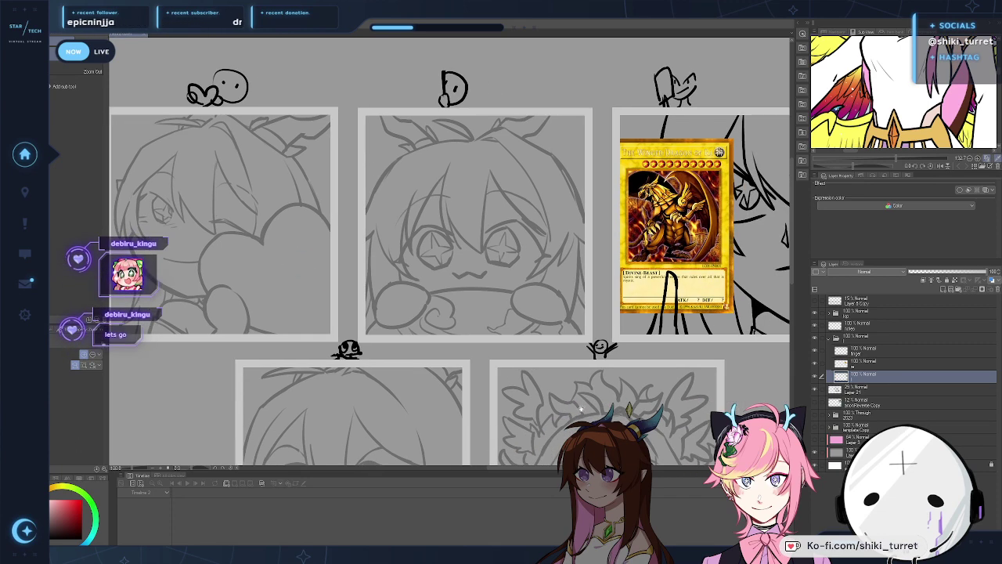
scroll(580, 408, "left", 1)
scroll(557, 374, "left", 1)
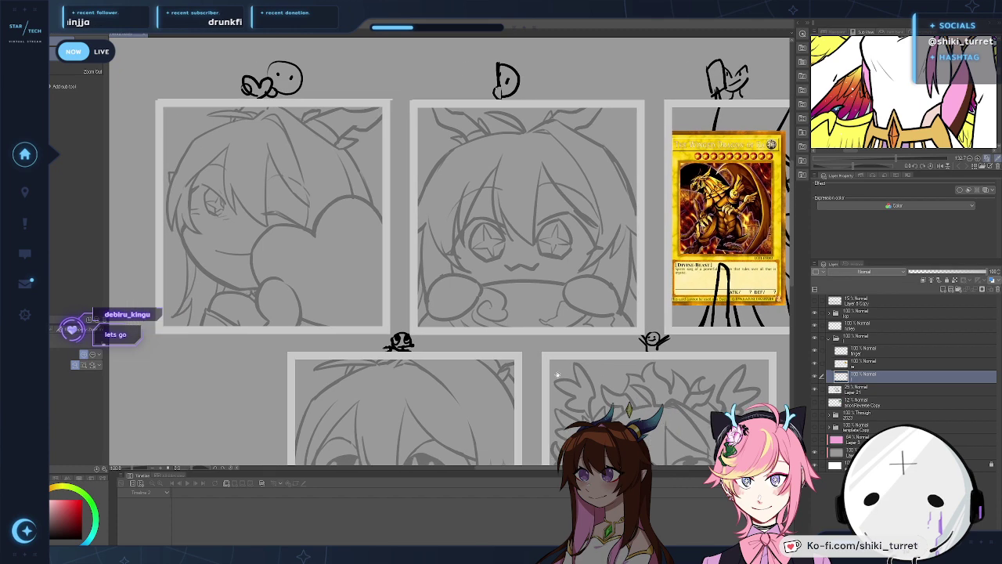
Step: Ink the jawline of the heart-hugging character in the first panel, from the cheek down to the chin beside the heart
scroll(558, 375, "left", 2)
left_click(381, 216, "ctrl")
left_click_drag(378, 226, 479, 299)
left_click_drag(365, 239, 369, 200)
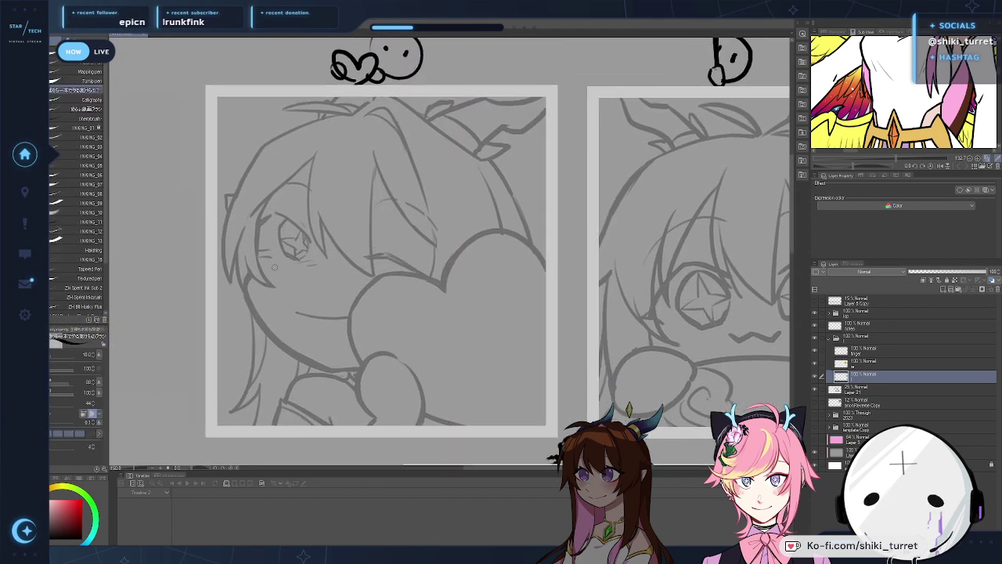
key("ctrl+z")
mouse_move(248, 271)
left_mouse_down()
mouse_move(264, 322)
mouse_move(249, 278)
mouse_move(325, 369)
left_mouse_up()
key("ctrl+z")
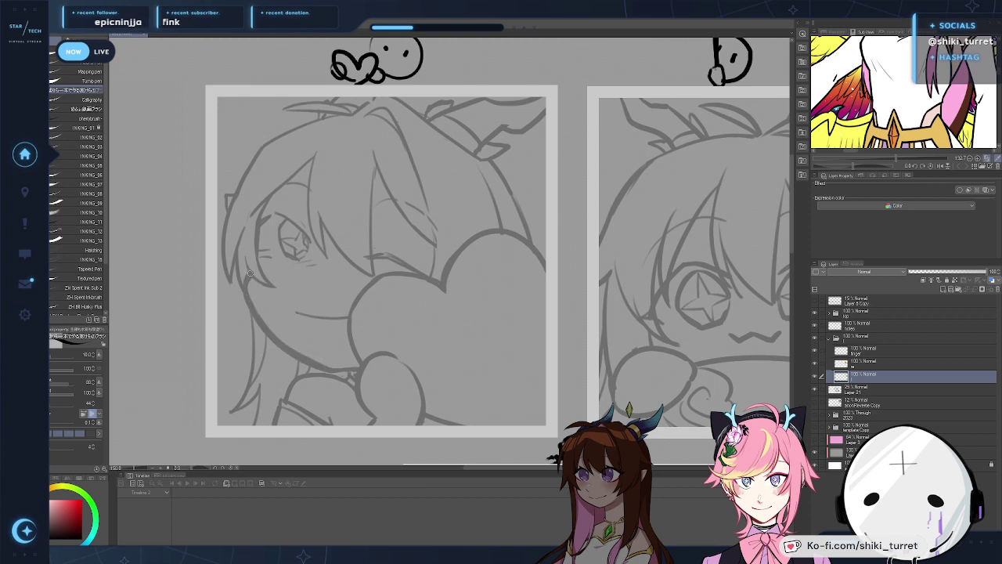
left_click_drag(247, 274, 327, 370)
key("ctrl+z")
mouse_move(248, 275)
left_mouse_down()
mouse_move(251, 300)
mouse_move(325, 370)
left_mouse_up()
key("ctrl+z")
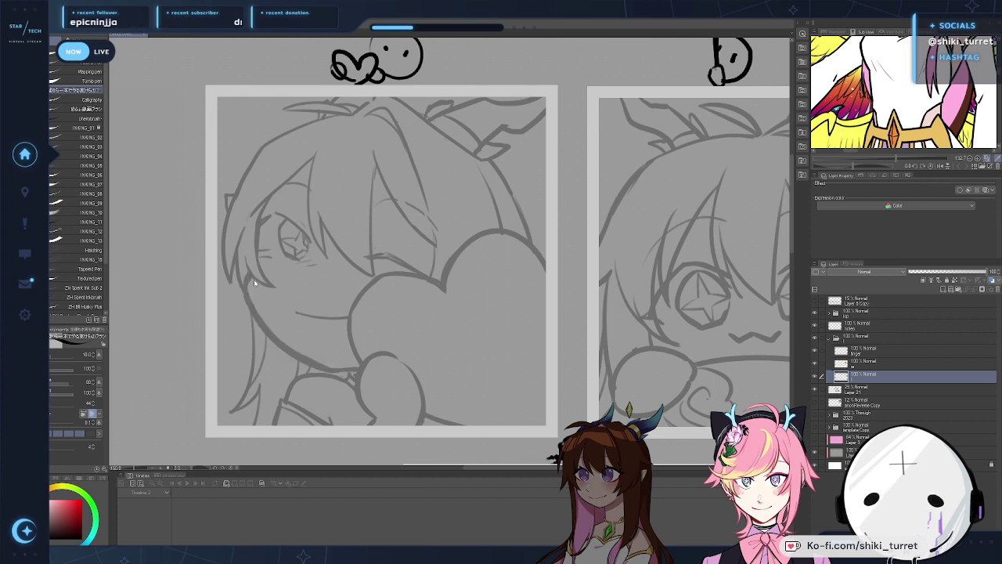
left_click_drag(248, 279, 325, 369)
key("ctrl+z")
left_click_drag(247, 274, 325, 370)
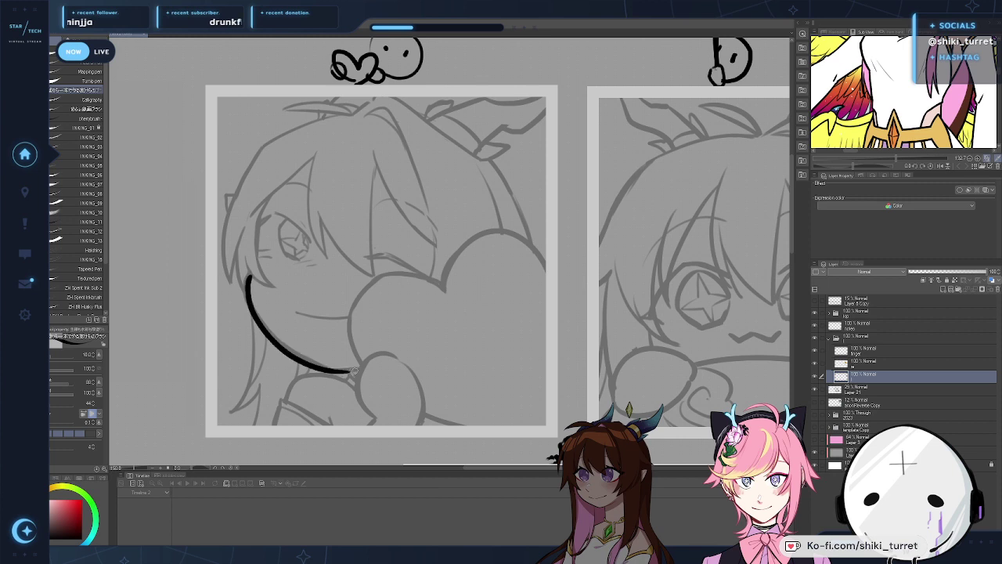
key("ctrl+z")
mouse_move(247, 274)
left_mouse_down()
mouse_move(270, 333)
mouse_move(343, 364)
mouse_move(248, 283)
mouse_move(347, 370)
left_mouse_up()
key("ctrl+z")
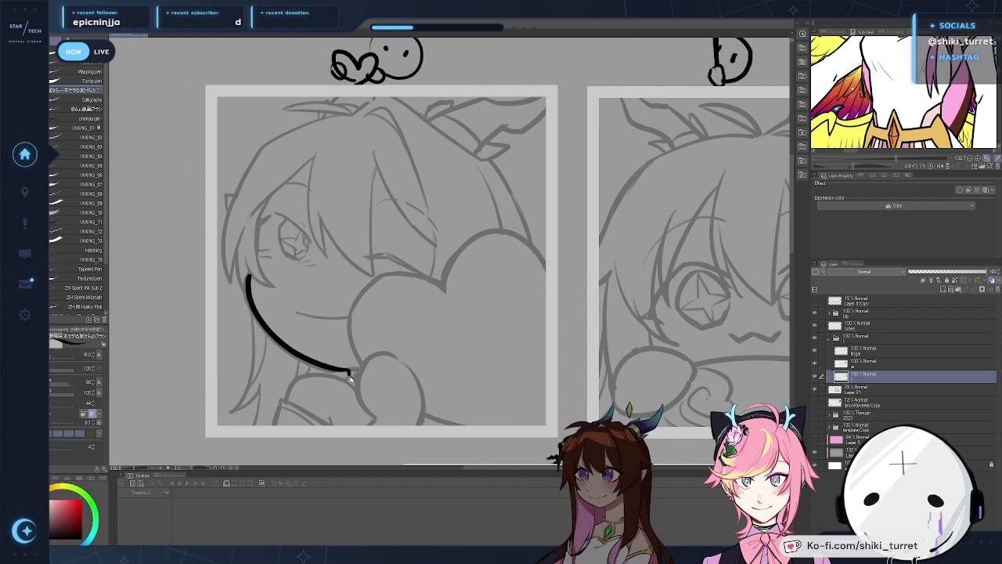
Step: Ink the short neck line under the chin and the collar and shoulder outlines of the outfit below it
left_click_drag(349, 372, 349, 386)
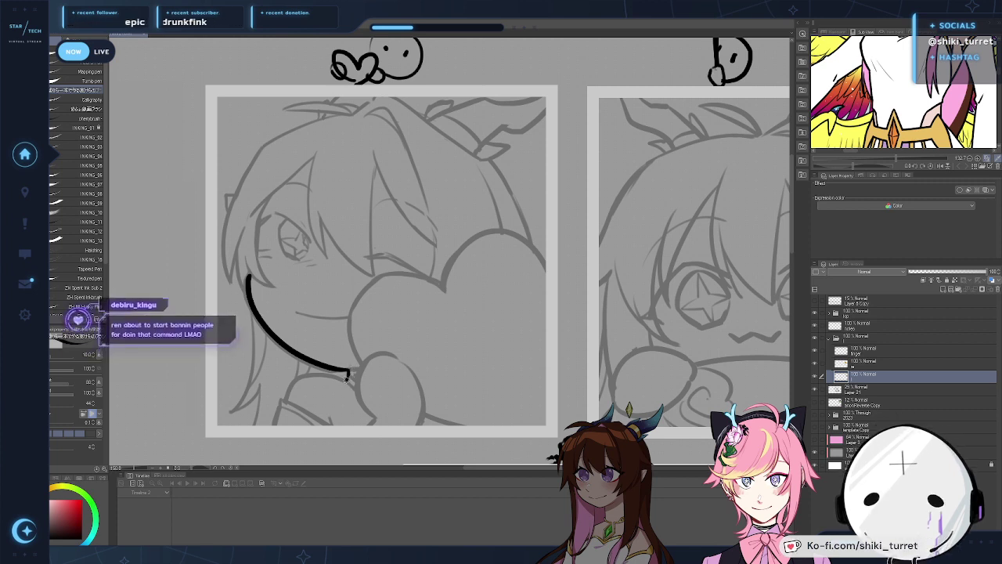
mouse_move(326, 377)
left_mouse_down()
mouse_move(288, 379)
mouse_move(289, 388)
left_mouse_up()
key("ctrl+z")
key("ctrl+z")
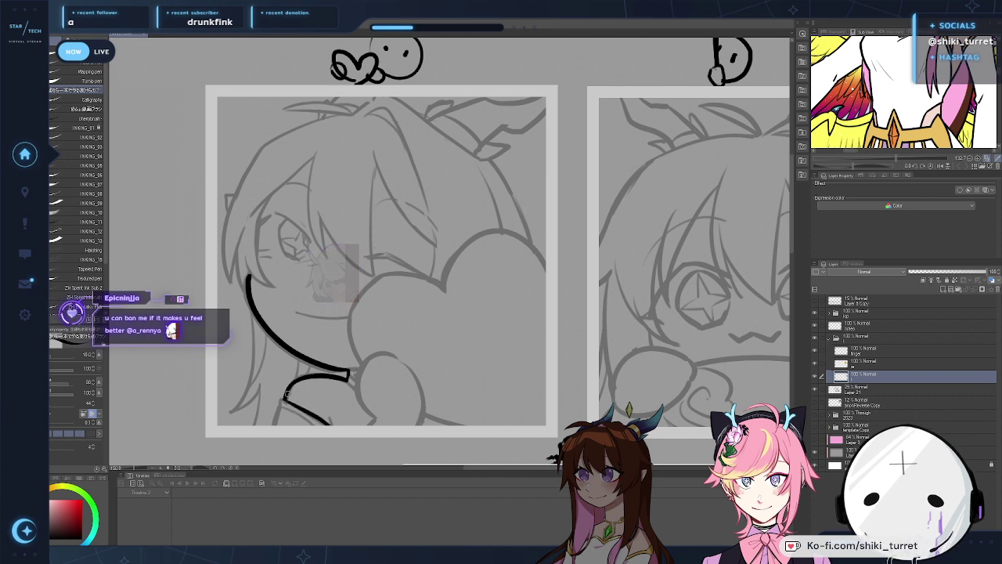
left_click_drag(284, 401, 329, 424)
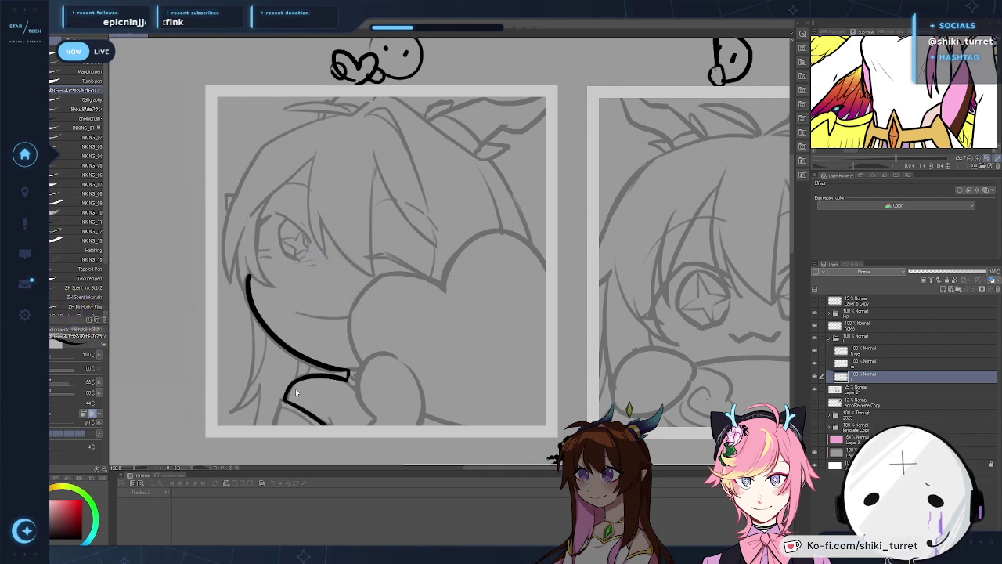
left_click_drag(285, 397, 286, 401)
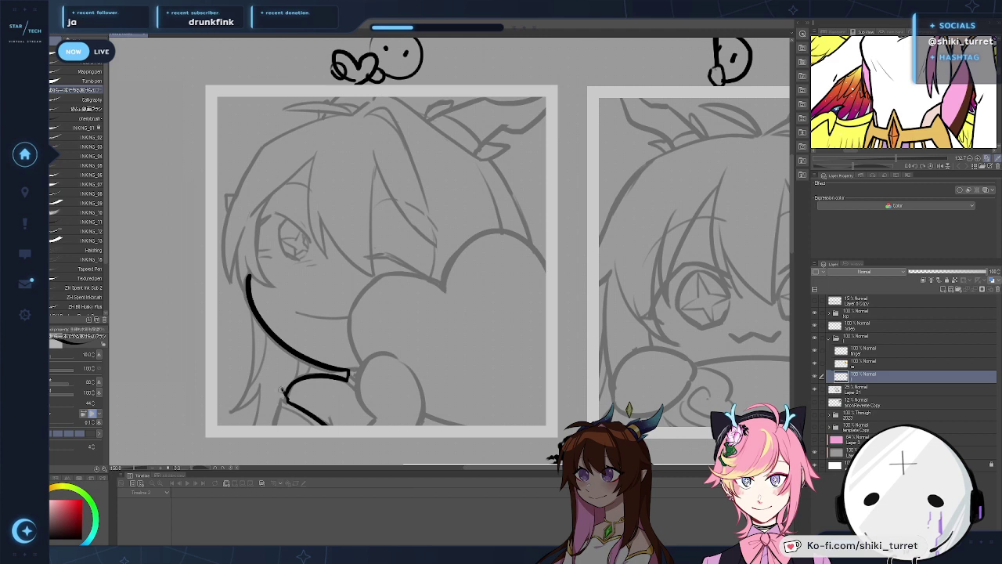
left_click_drag(278, 404, 272, 418)
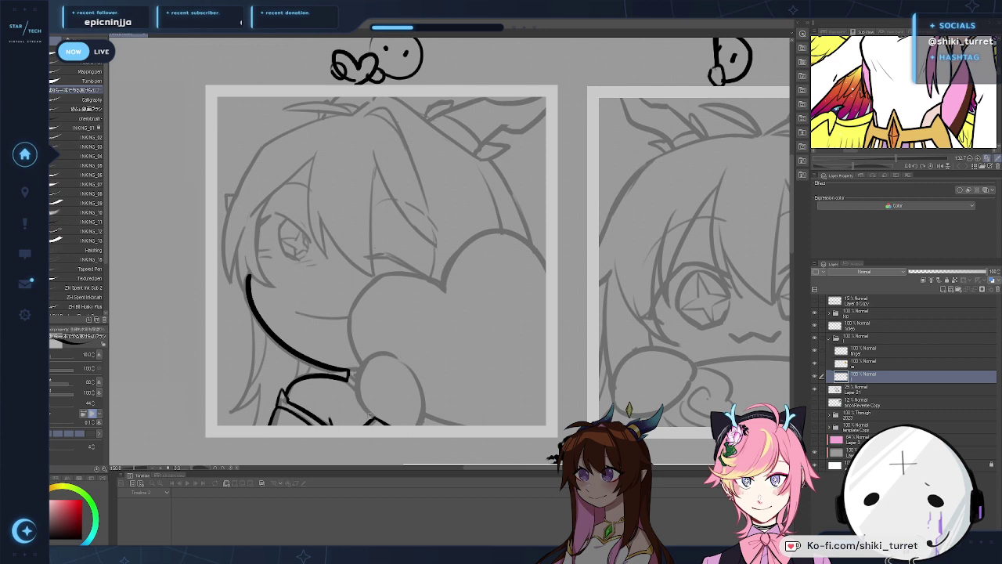
Step: Ink the left side of the hand holding the heart, from the panel's lower edge up to the knuckles
left_click_drag(380, 425, 354, 379)
key("ctrl+z")
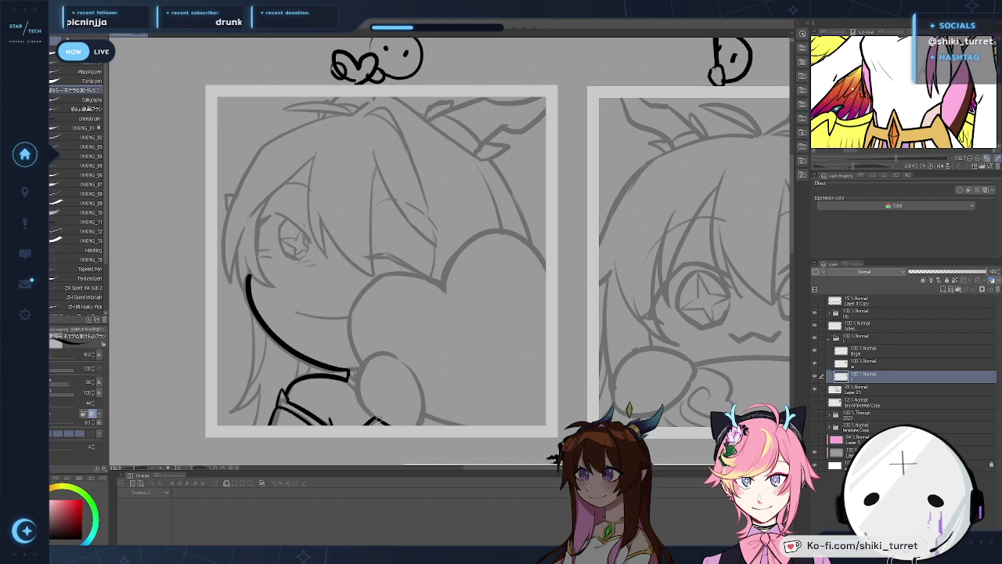
key("ctrl+z")
left_click_drag(379, 423, 354, 379)
key("ctrl+z")
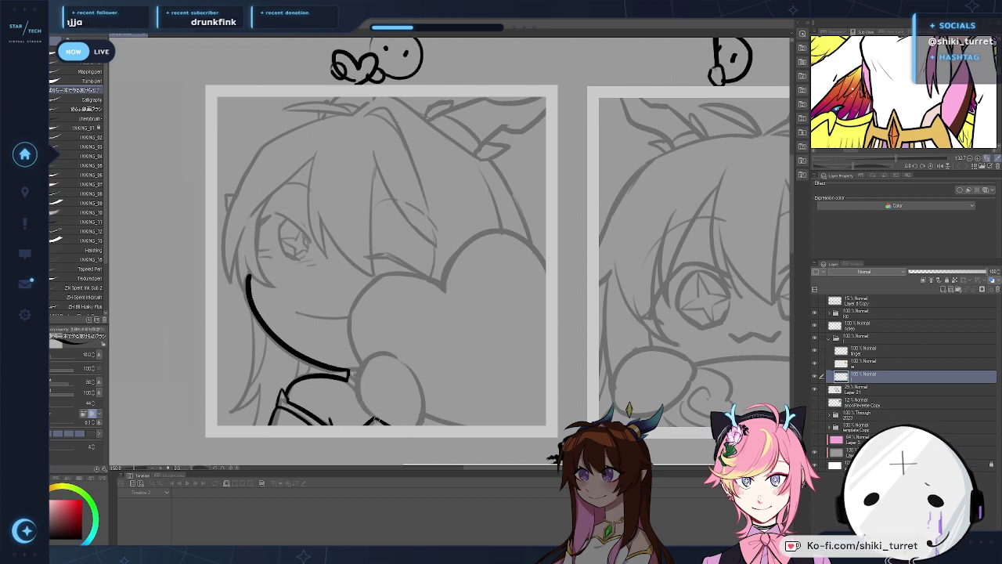
left_click_drag(379, 423, 383, 350)
key("ctrl+z")
left_click_drag(382, 423, 354, 356)
key("ctrl+z")
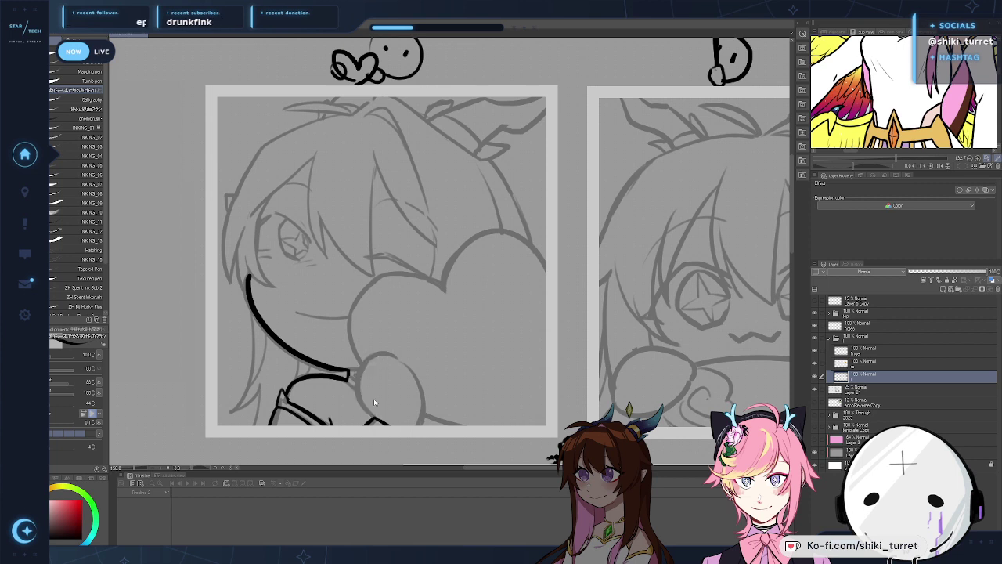
mouse_move(372, 417)
left_mouse_down()
mouse_move(383, 353)
mouse_move(426, 406)
left_mouse_up()
key("ctrl+z")
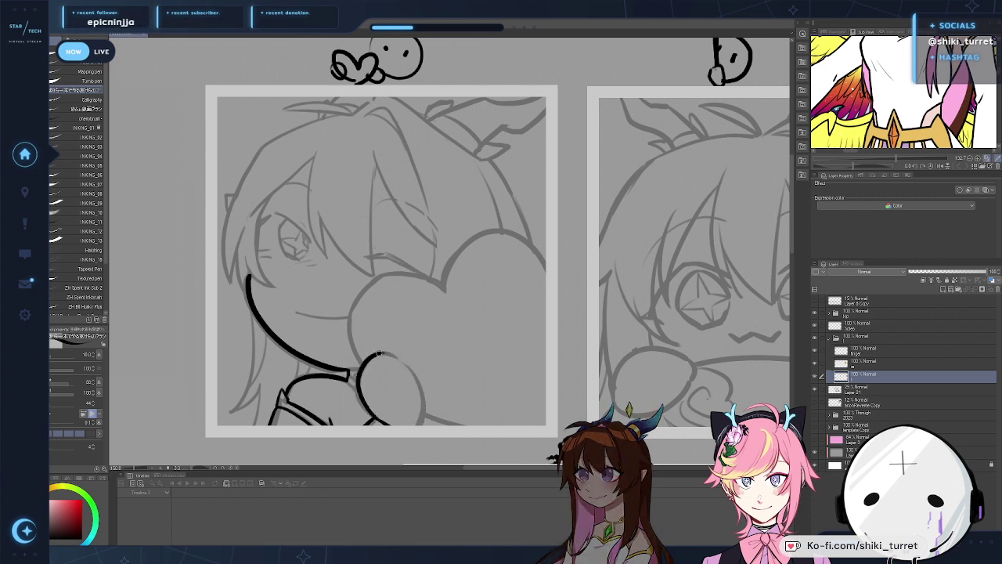
Step: Ink the hand's right side from the knuckles down to the wrist and add short finger lines on top
key("ctrl+z")
mouse_move(380, 353)
left_mouse_down()
mouse_move(423, 405)
mouse_move(408, 370)
mouse_move(425, 406)
left_mouse_up()
key("ctrl+z")
key("ctrl+z")
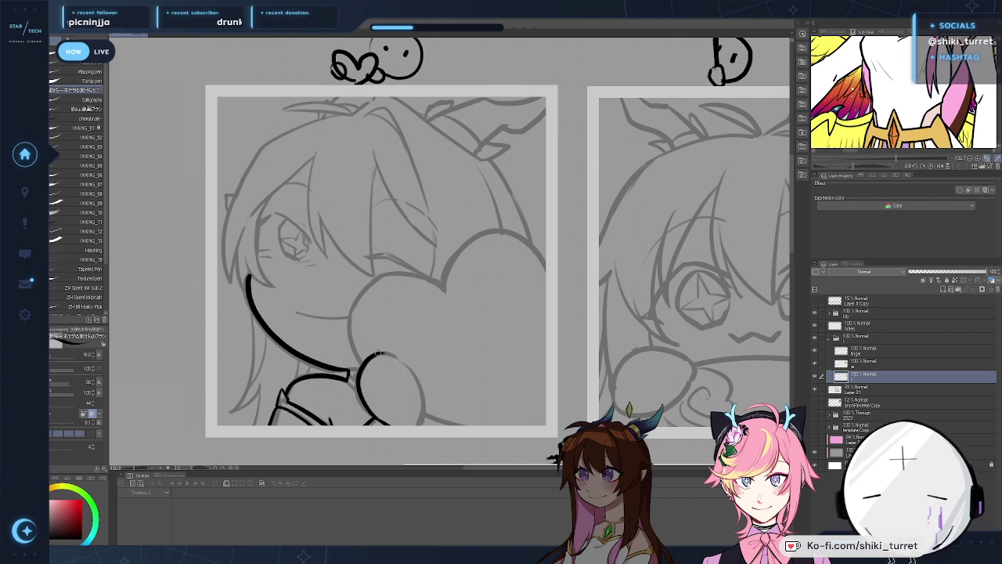
key("ctrl+z")
mouse_move(379, 354)
left_mouse_down()
mouse_move(422, 408)
mouse_move(410, 369)
mouse_move(426, 405)
left_mouse_up()
key("ctrl+z")
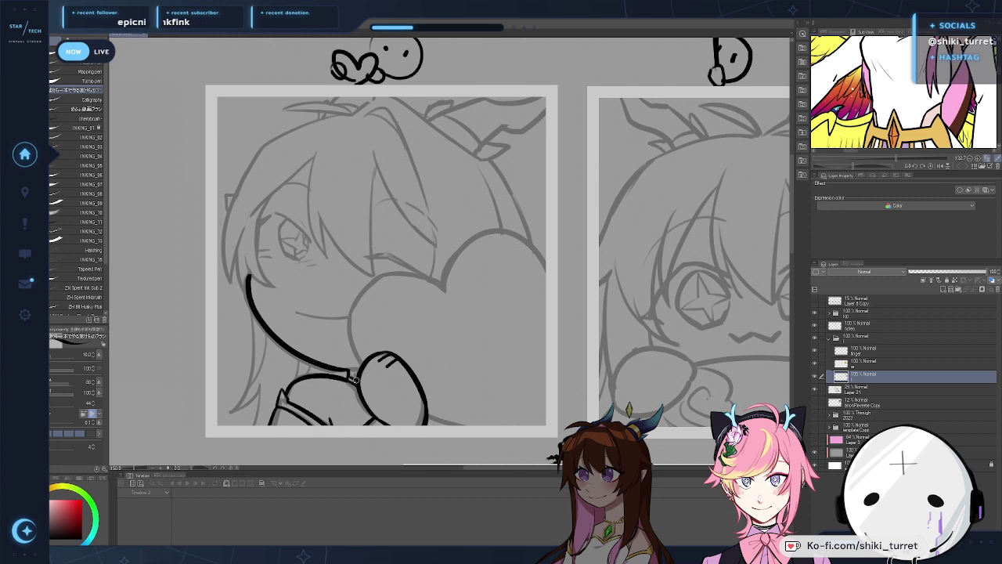
Step: Ink the heart's left lobe in one thick curve from the centre notch around to the hand
mouse_move(517, 324)
left_mouse_down()
mouse_move(548, 317)
mouse_move(507, 316)
left_mouse_up()
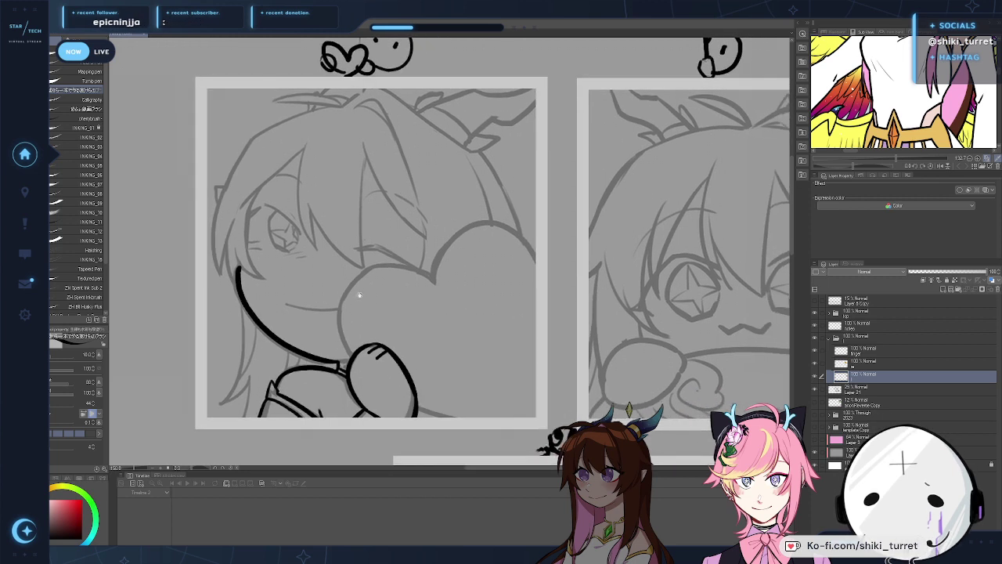
mouse_move(350, 356)
left_mouse_down()
mouse_move(360, 269)
mouse_move(397, 264)
mouse_move(412, 267)
mouse_move(384, 265)
mouse_move(436, 277)
mouse_move(333, 349)
left_mouse_up()
key("ctrl+z")
key("ctrl+z")
key("ctrl+z")
key("ctrl+z")
mouse_move(393, 274)
left_mouse_down()
mouse_move(423, 272)
mouse_move(342, 361)
left_mouse_up()
key("ctrl+z")
mouse_move(433, 275)
left_mouse_down()
mouse_move(340, 317)
mouse_move(348, 338)
left_mouse_up()
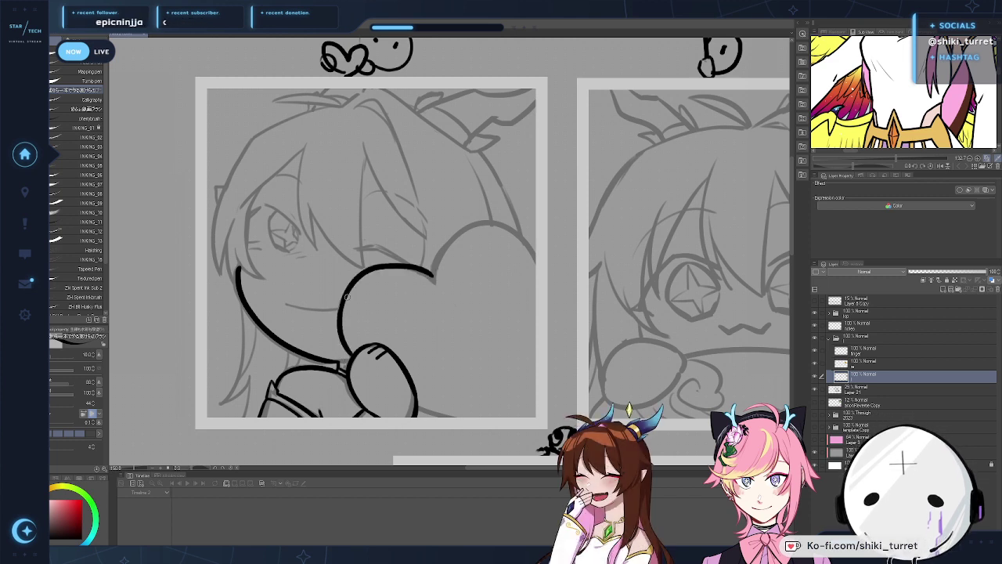
mouse_move(415, 383)
left_mouse_down()
mouse_move(369, 366)
mouse_move(397, 399)
left_mouse_up()
key("ctrl+z")
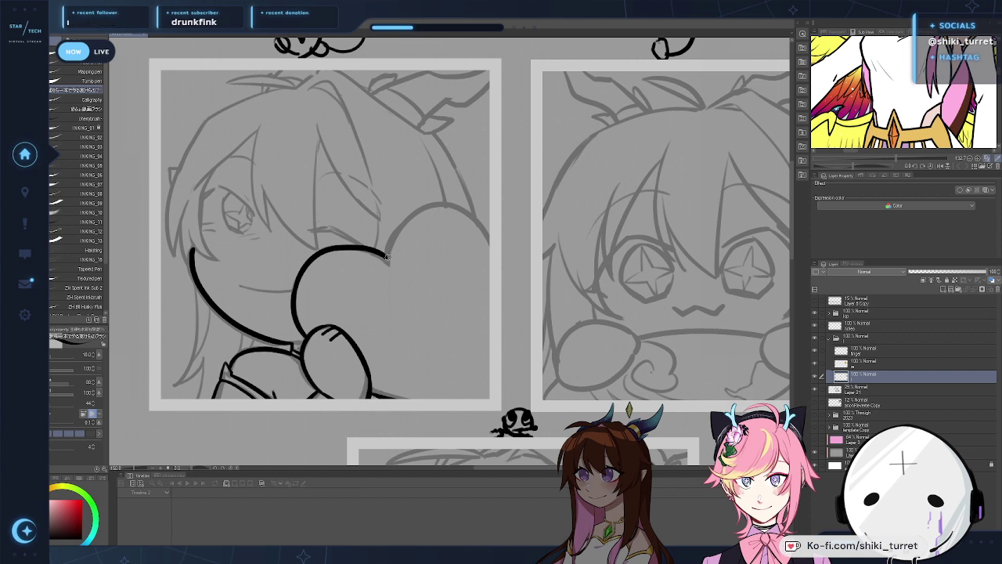
Step: Ink the heart's right lobe in a thick curve from the centre notch over the top to the panel's right edge
left_click_drag(387, 256, 483, 227)
key("ctrl+z")
mouse_move(386, 257)
left_mouse_down()
mouse_move(429, 204)
mouse_move(484, 228)
mouse_move(473, 214)
mouse_move(489, 245)
left_mouse_up()
key("ctrl+z")
key("ctrl+z")
left_click_drag(469, 211, 489, 247)
key("ctrl+z")
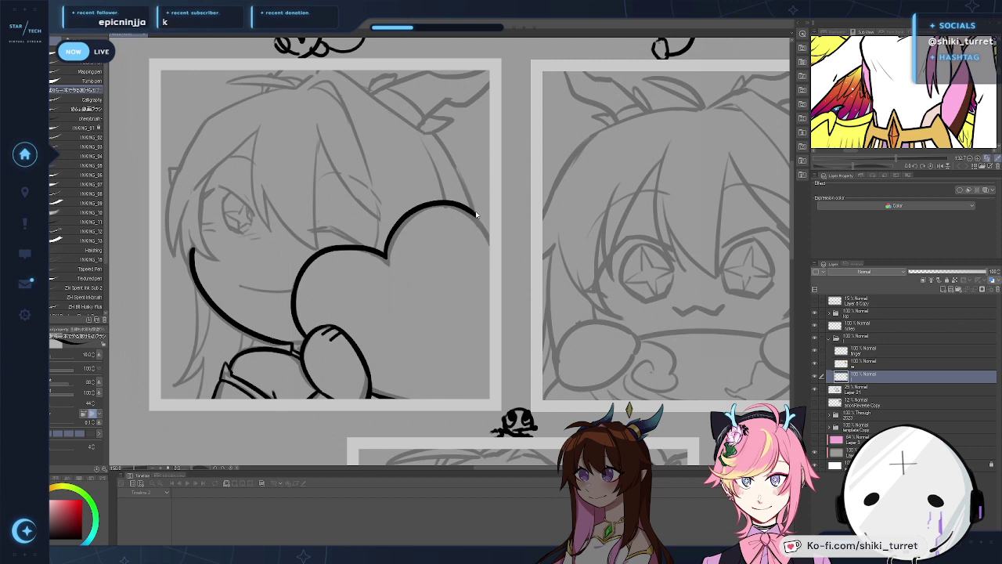
left_click_drag(473, 213, 489, 251)
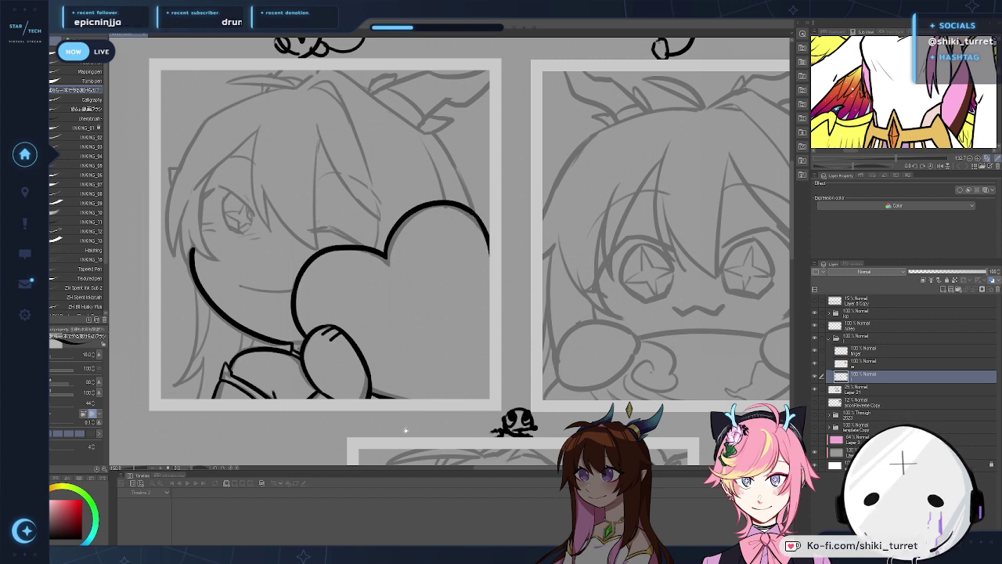
key("ctrl+z")
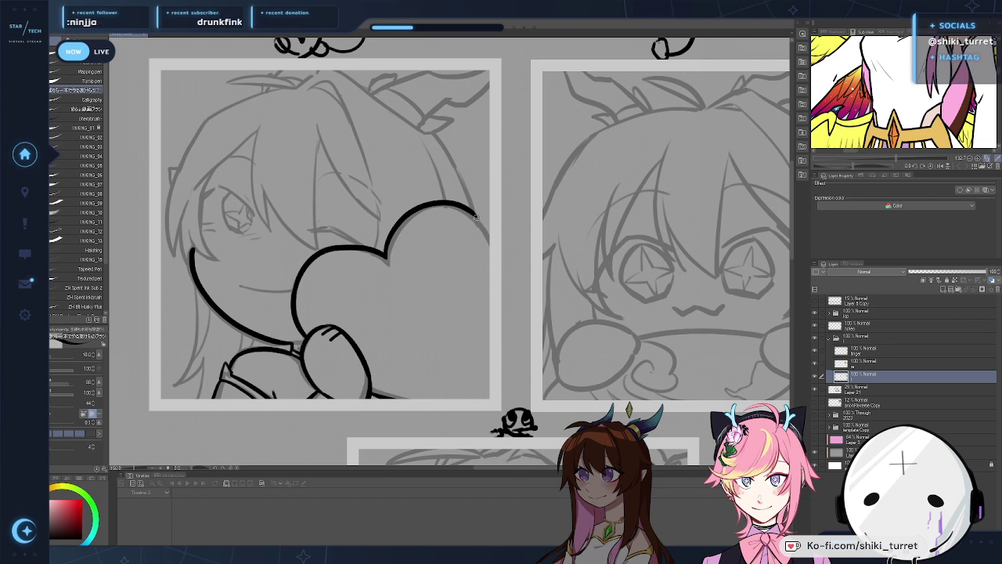
key("ctrl+y")
Step: Ink the first bang line of the heart-hugging character, curving from the forehead down past the inner side of the starry eye
left_click_drag(437, 431, 463, 428)
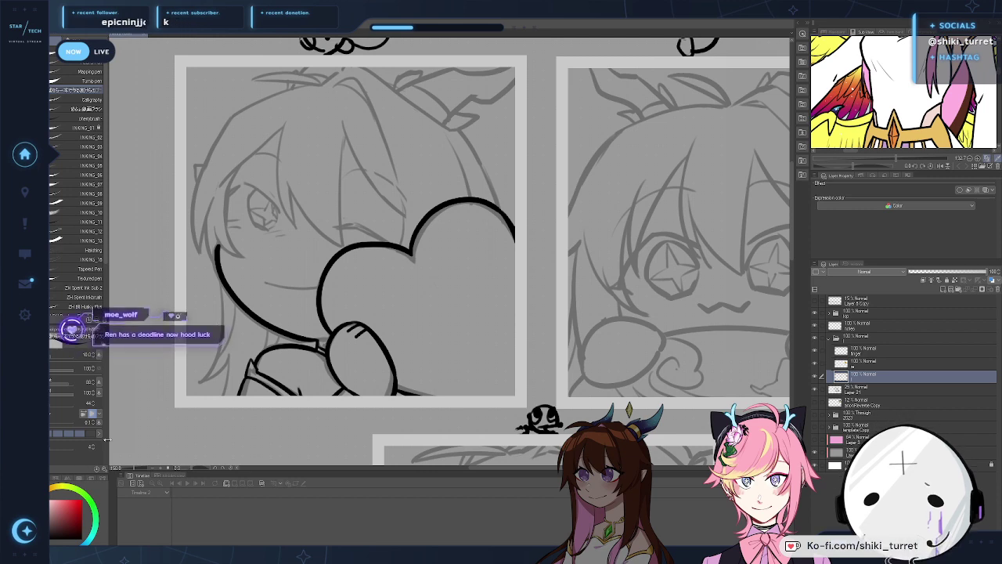
left_click_drag(480, 292, 499, 303)
left_click_drag(582, 357, 636, 360)
mouse_move(576, 375)
left_mouse_down()
mouse_move(543, 396)
mouse_move(527, 392)
left_mouse_up()
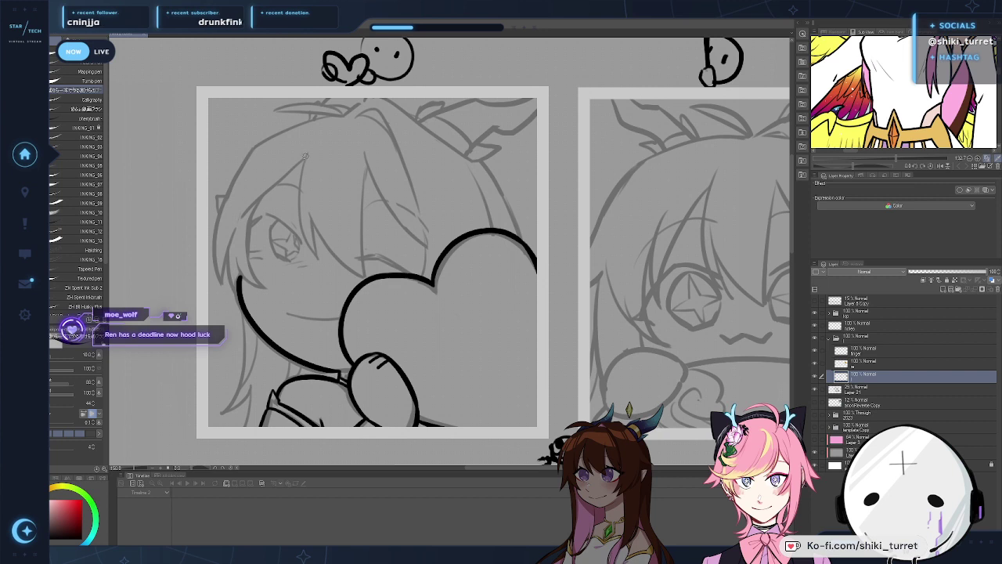
left_click_drag(306, 156, 233, 227)
key("ctrl+z")
key("ctrl+z")
left_click_drag(306, 152, 320, 259)
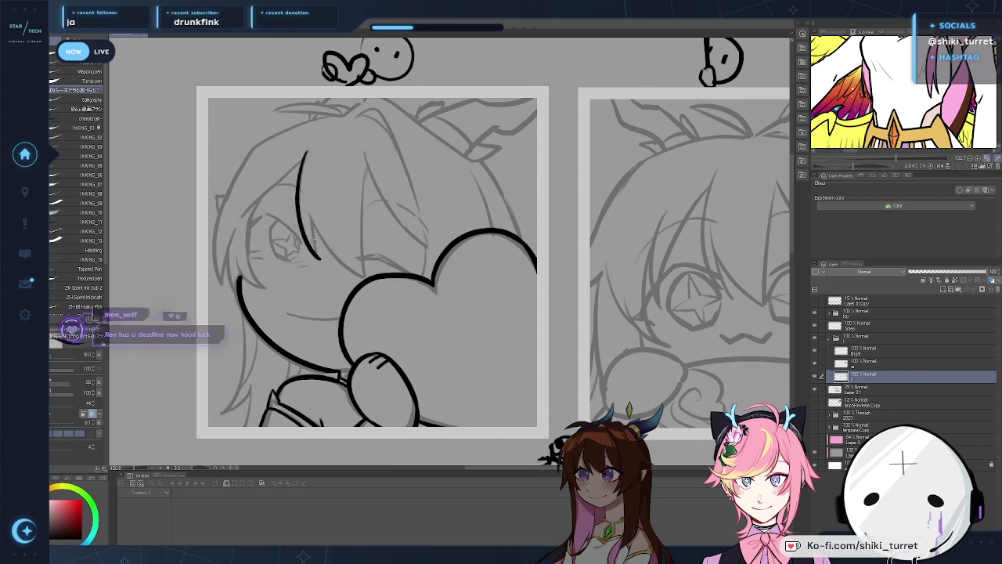
Step: Ink the large central bang lock ending in a point above the heart, plus the curved strand edge to its right
mouse_move(307, 210)
left_mouse_down()
mouse_move(316, 239)
mouse_move(362, 277)
mouse_move(350, 270)
left_mouse_up()
key("ctrl+z")
left_click_drag(368, 166, 361, 277)
key("ctrl+z")
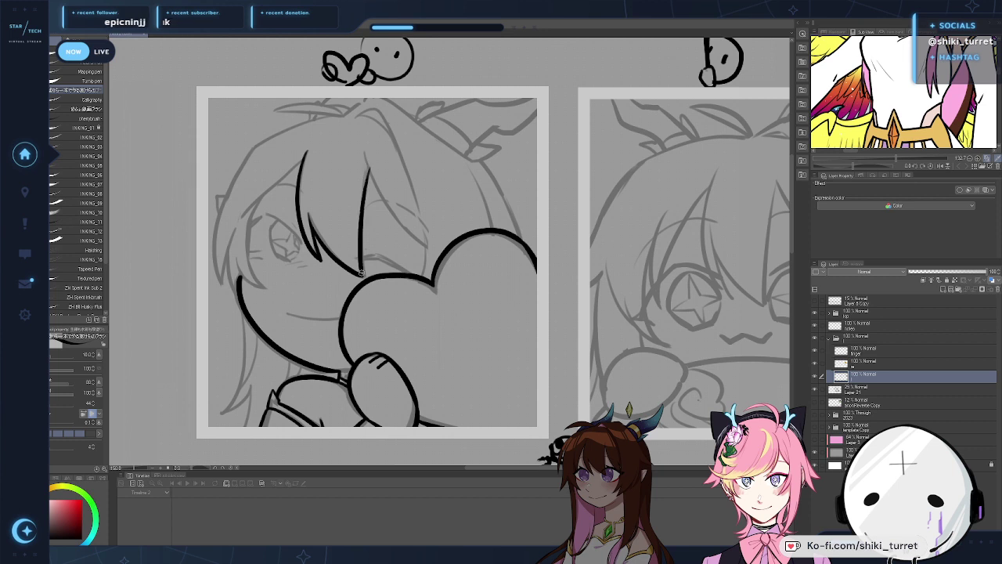
key("ctrl+z")
left_click_drag(368, 165, 361, 274)
key("ctrl+z")
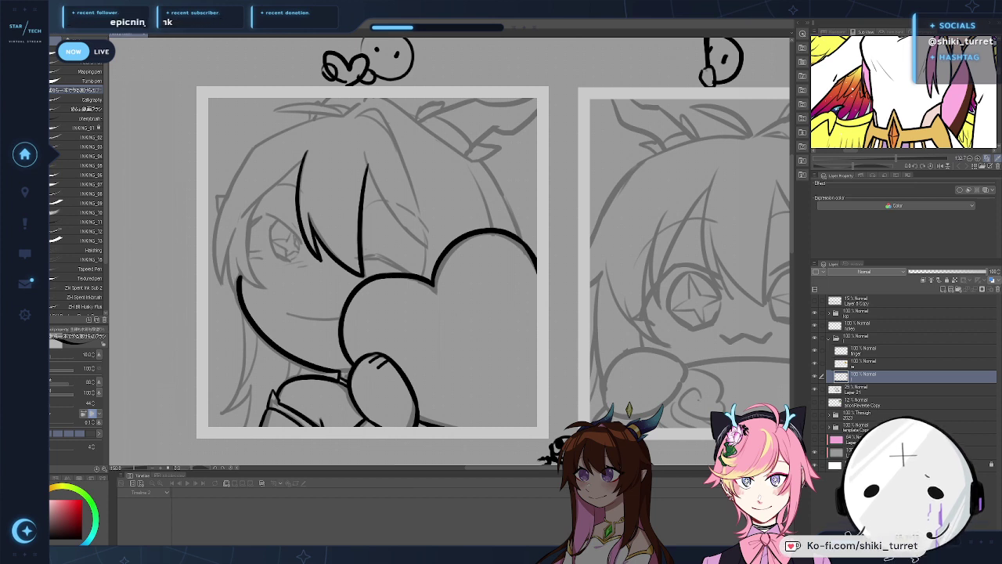
left_click_drag(572, 290, 522, 298)
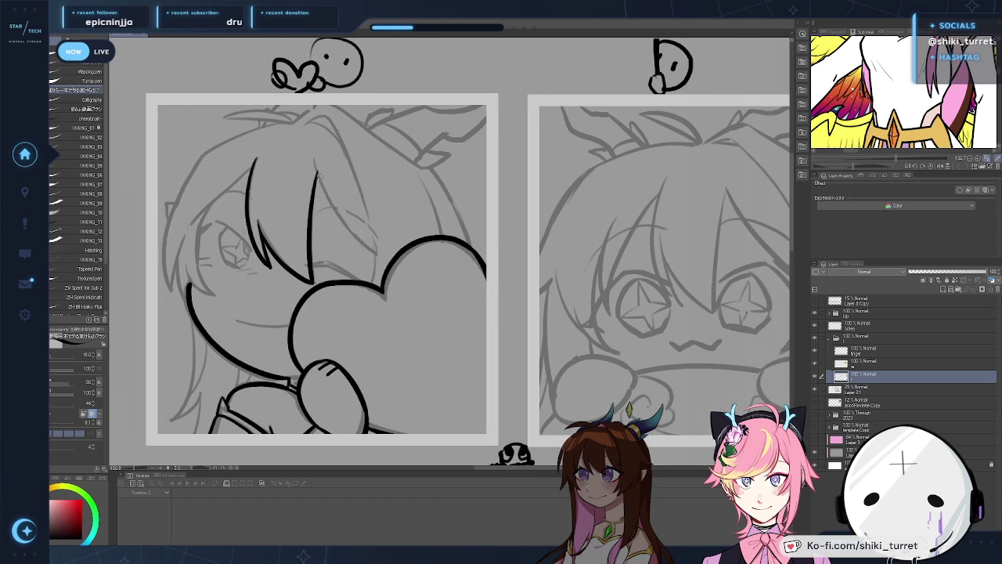
left_click_drag(318, 176, 376, 254)
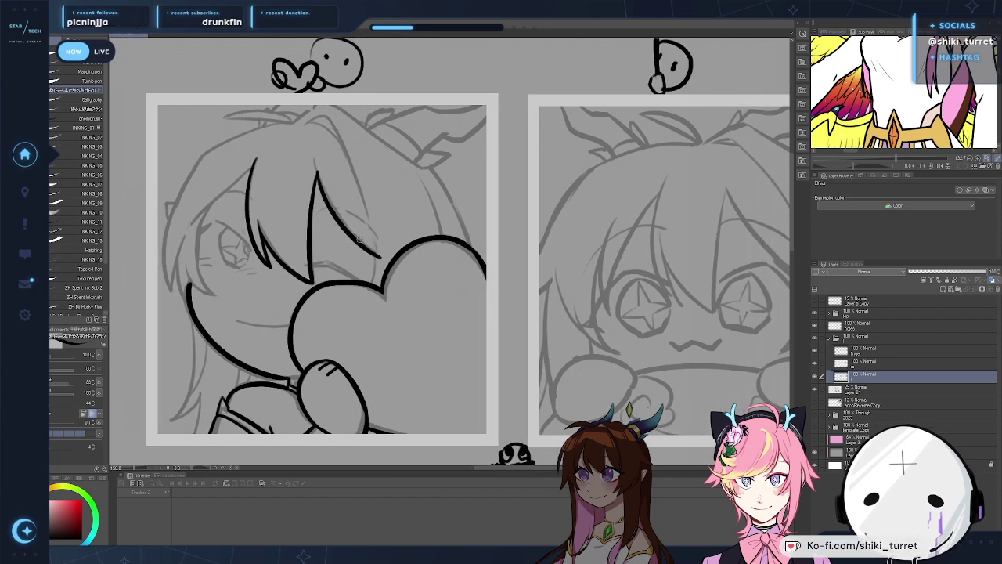
Step: Ink the bang edge sweeping from the top of the first bang line down-left to a point above the starry eye
left_click_drag(388, 180, 480, 251)
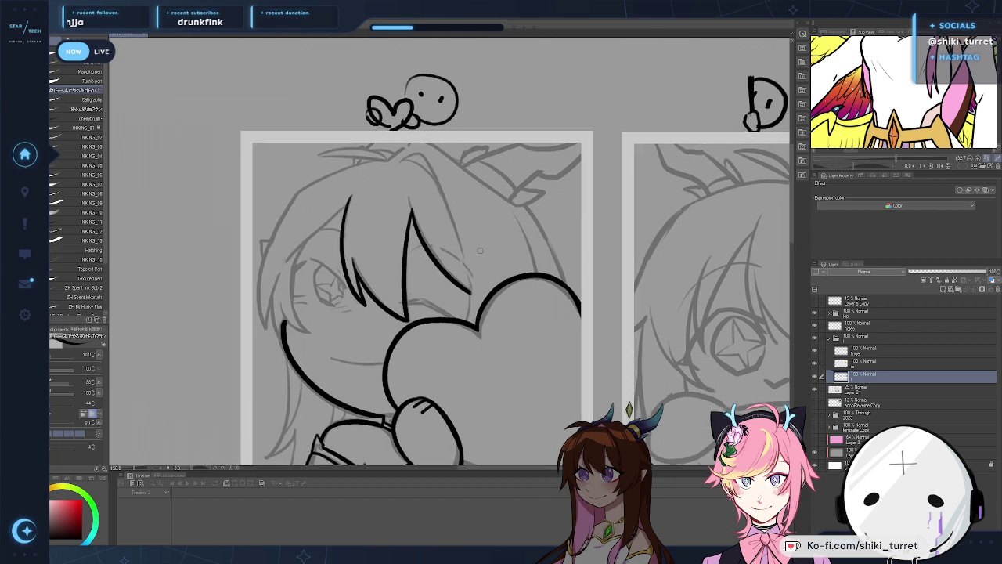
left_click_drag(350, 197, 269, 287)
key("ctrl+z")
key("ctrl+z")
mouse_move(351, 198)
left_mouse_down()
mouse_move(288, 264)
mouse_move(316, 267)
left_mouse_up()
key("ctrl+z")
key("ctrl+z")
left_click_drag(350, 198, 312, 274)
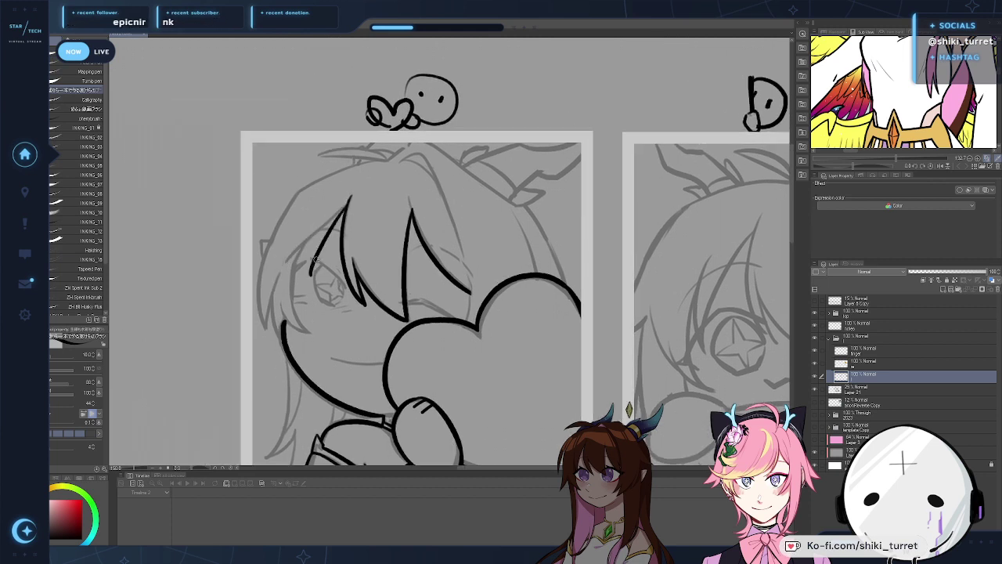
key("ctrl+z")
key("ctrl+z")
left_click_drag(350, 200, 310, 270)
Step: Ink the short outer edge of the left bang so it closes in a point beside the eye
left_click_drag(321, 216, 308, 267)
key("ctrl+z")
key("ctrl+z")
left_click_drag(320, 211, 307, 271)
key("ctrl+z")
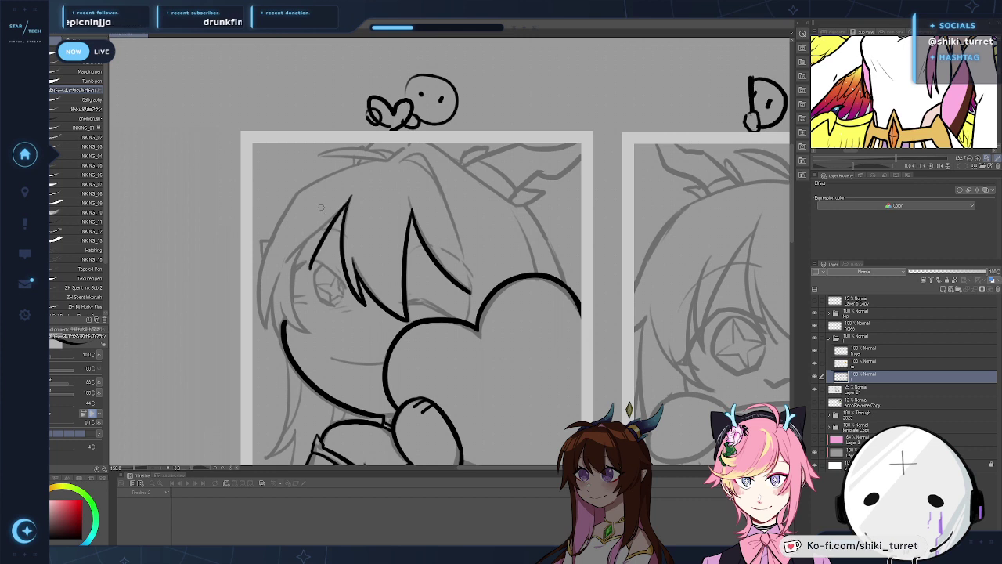
key("ctrl+z")
left_click_drag(321, 210, 306, 270)
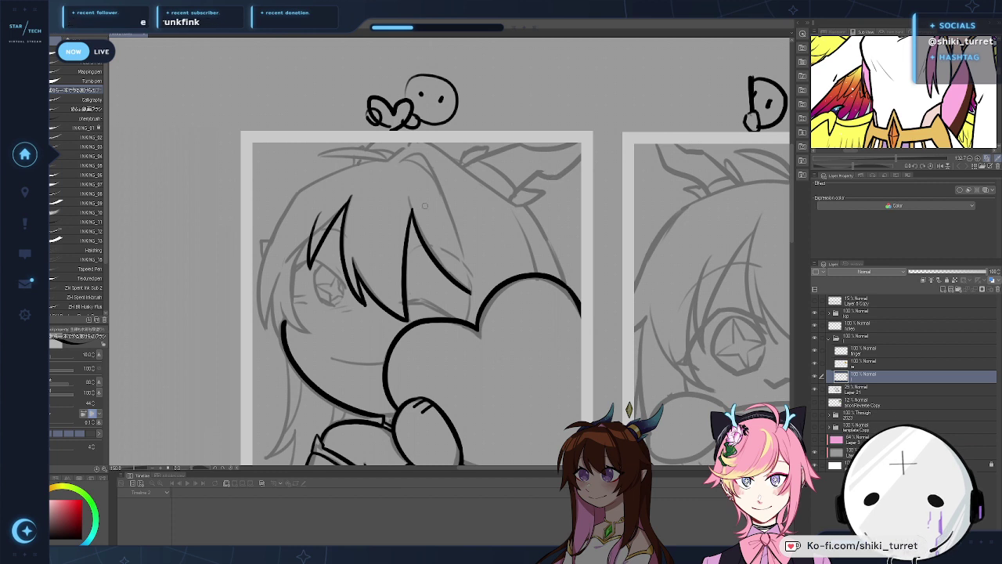
Step: Ink the side lock along the left cheek, from the bang edge down to its pointed tips over the face outline
left_click_drag(318, 214, 284, 268)
key("ctrl+z")
left_click_drag(316, 228, 284, 266)
key("ctrl+z")
mouse_move(315, 231)
left_mouse_down()
mouse_move(283, 268)
mouse_move(311, 327)
left_mouse_up()
key("ctrl+z")
left_click_drag(292, 253, 311, 335)
key("ctrl+z")
key("ctrl+z")
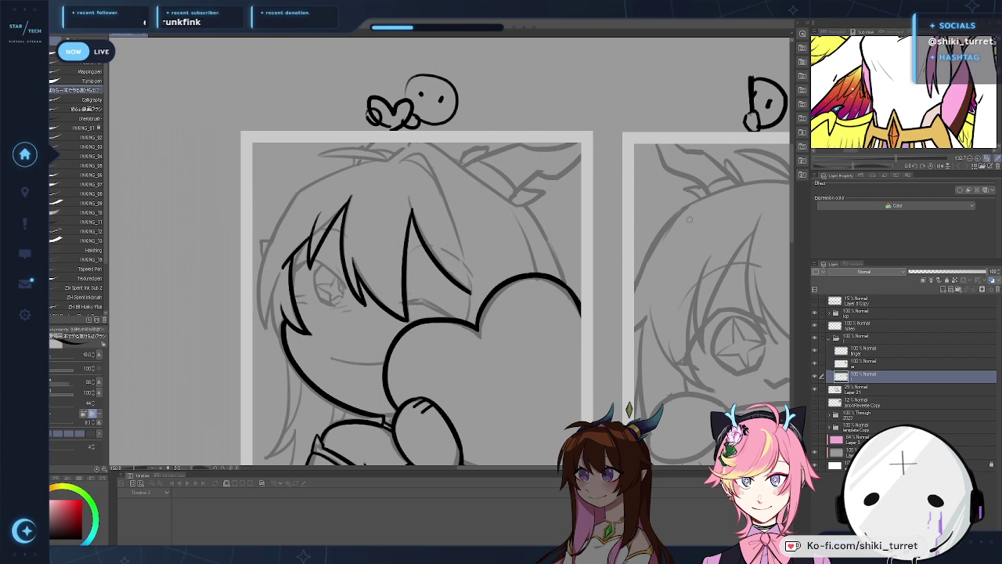
Step: Ink the top of the hair outline in an arc from the crown toward the upper left of the head
scroll(548, 297, "down", 3)
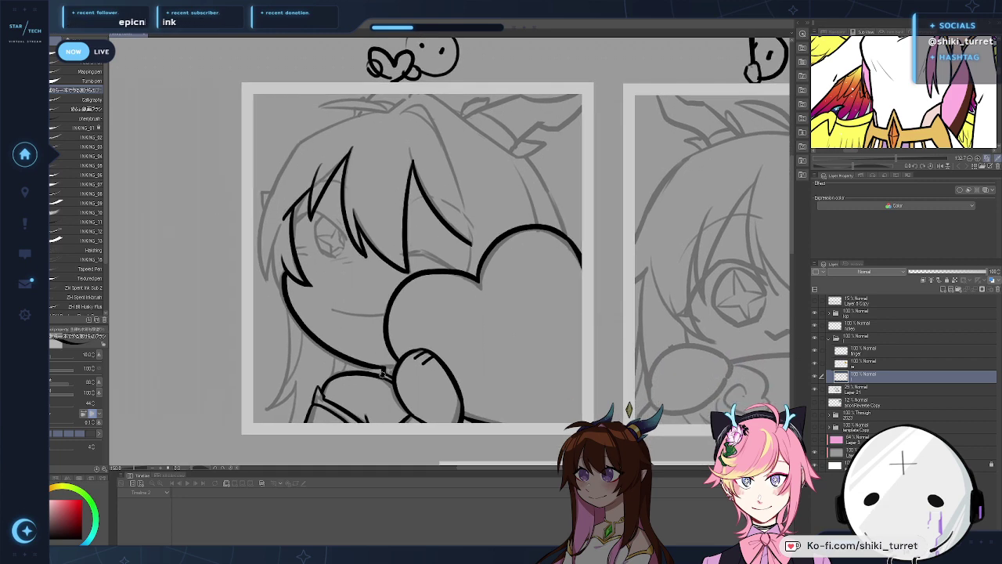
mouse_move(587, 340)
left_mouse_down()
mouse_move(554, 374)
mouse_move(580, 393)
left_mouse_up()
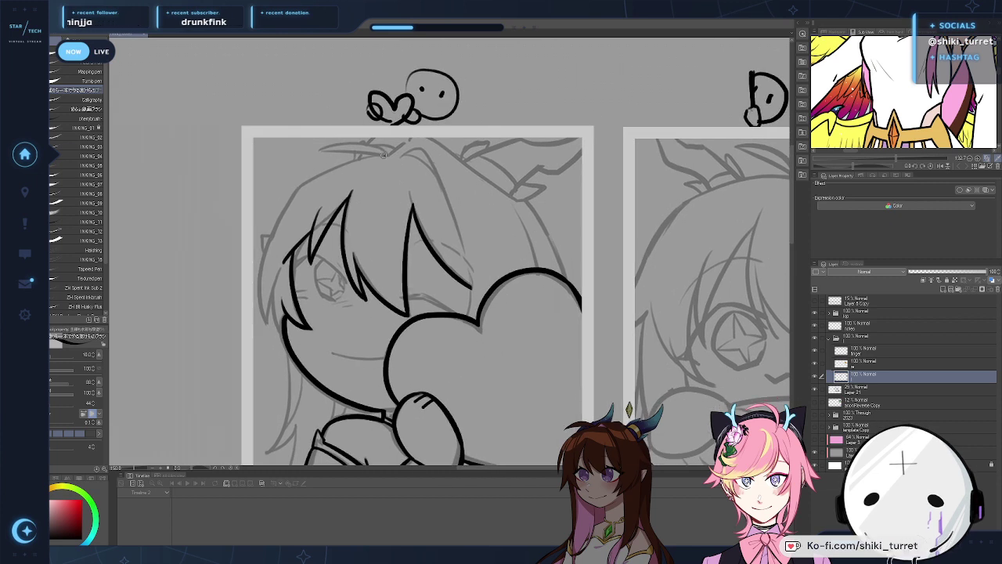
key("ctrl+z")
mouse_move(293, 196)
left_mouse_down()
mouse_move(387, 158)
mouse_move(298, 185)
left_mouse_up()
key("ctrl+z")
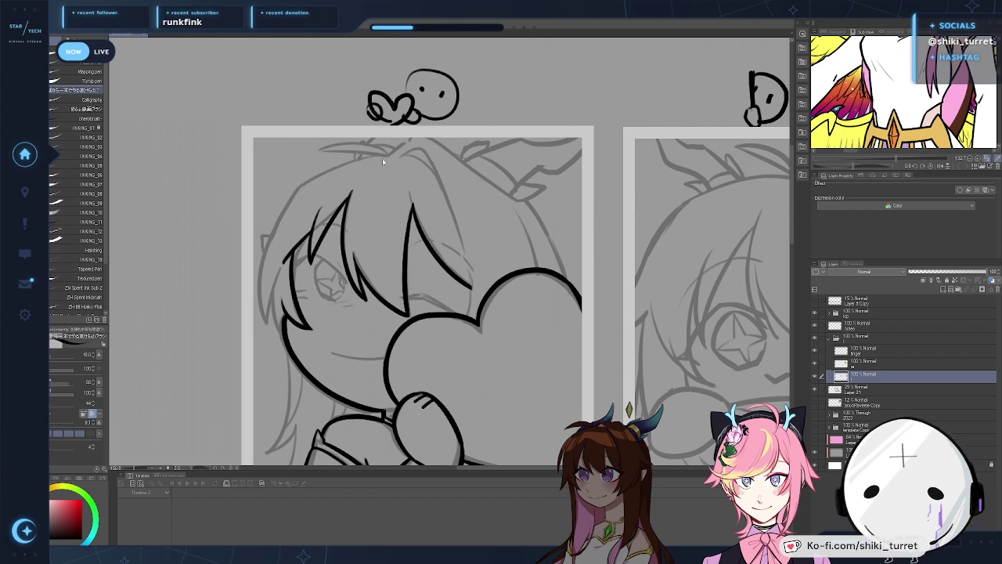
mouse_move(386, 155)
left_mouse_down()
mouse_move(298, 185)
mouse_move(260, 282)
left_mouse_up()
key("ctrl+z")
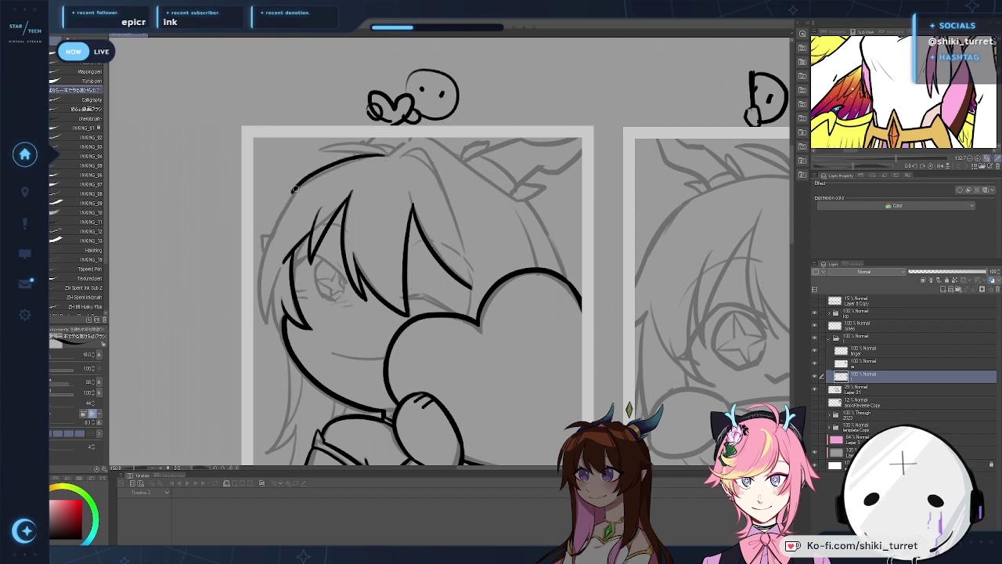
Step: Ink the hair outline down the left side of the head and close the outer side lock in pointed tips
left_click_drag(299, 185, 265, 307)
key("ctrl+z")
left_click_drag(299, 186, 261, 322)
key("ctrl+z")
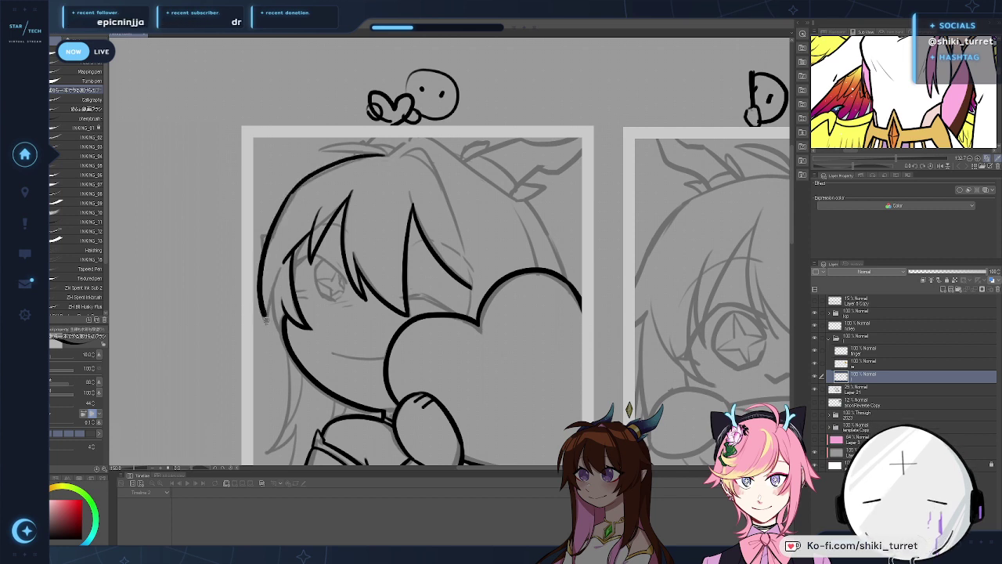
key("ctrl+z")
left_click_drag(296, 189, 265, 322)
mouse_move(277, 280)
left_mouse_down()
mouse_move(267, 319)
mouse_move(284, 337)
left_mouse_up()
key("ctrl+z")
key("ctrl+z")
mouse_move(273, 287)
left_mouse_down()
mouse_move(284, 342)
mouse_move(284, 330)
left_mouse_up()
Step: Ink the outer edge of the long hair strand falling from the side lock toward the panel's lower-left corner, mirroring the canvas for the stroke
mouse_move(336, 347)
left_mouse_down()
mouse_move(332, 261)
mouse_move(263, 365)
left_mouse_up()
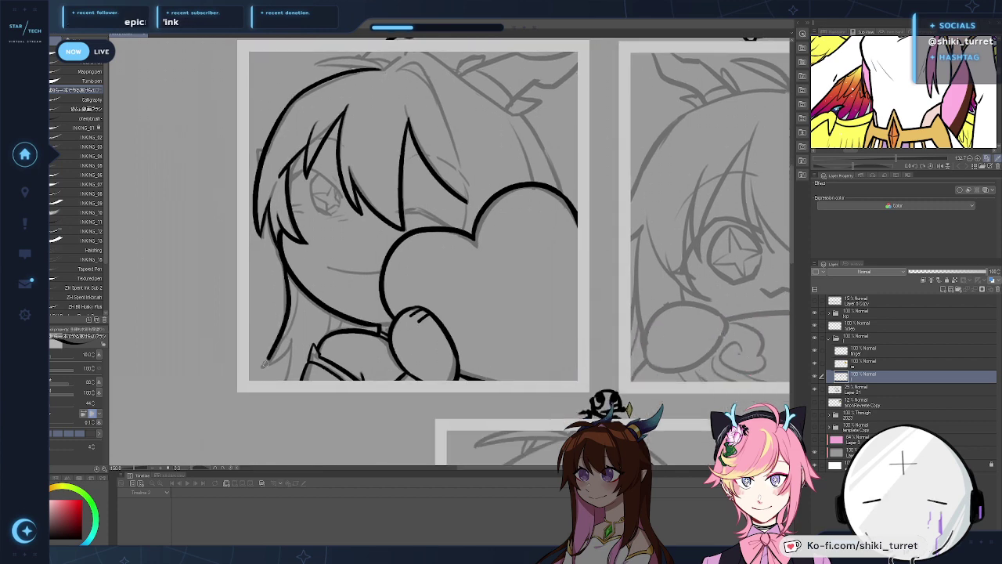
key("ctrl+z")
left_click_drag(286, 268, 262, 365)
key("ctrl+z")
key("h")
left_click_drag(694, 305, 507, 304)
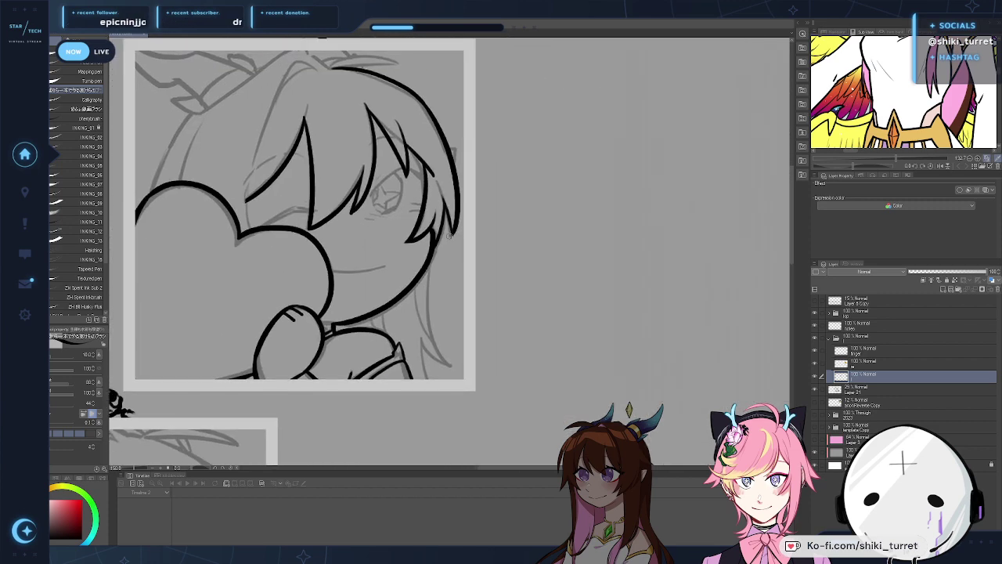
left_click_drag(427, 265, 444, 354)
left_click_drag(430, 326, 449, 363)
key("ctrl+z")
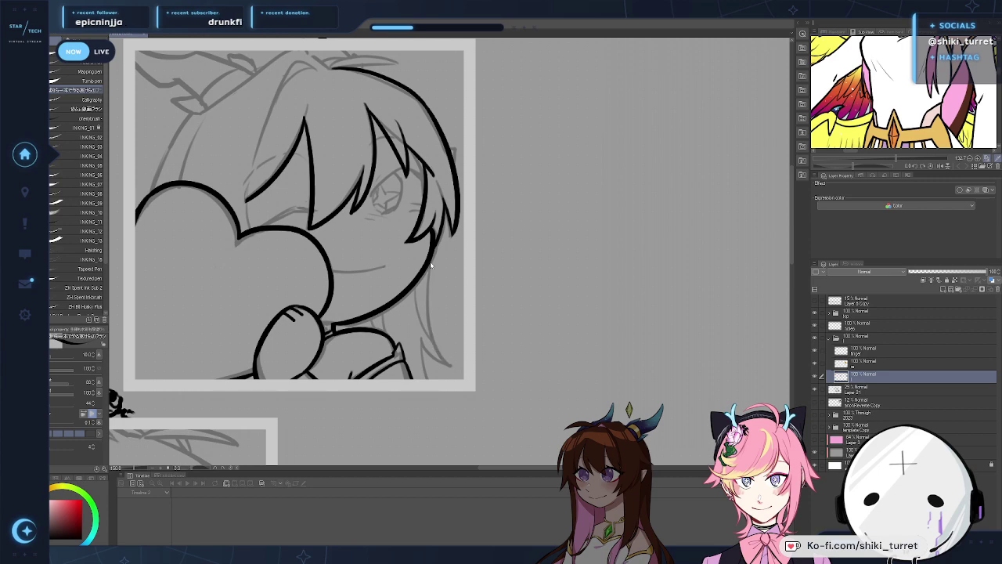
mouse_move(431, 257)
left_mouse_down()
mouse_move(425, 302)
mouse_move(448, 364)
left_mouse_up()
key("ctrl+z")
Step: Ink the inner edges and split tips of the long hair strand beside the shoulder, with the canvas flipped back
mouse_move(420, 332)
left_mouse_down()
mouse_move(451, 365)
mouse_move(429, 366)
left_mouse_up()
key("ctrl+z")
key("h")
mouse_move(518, 341)
left_mouse_down()
mouse_move(382, 307)
mouse_move(332, 345)
left_mouse_up()
left_click_drag(351, 249, 327, 309)
key("ctrl+z")
key("ctrl+z")
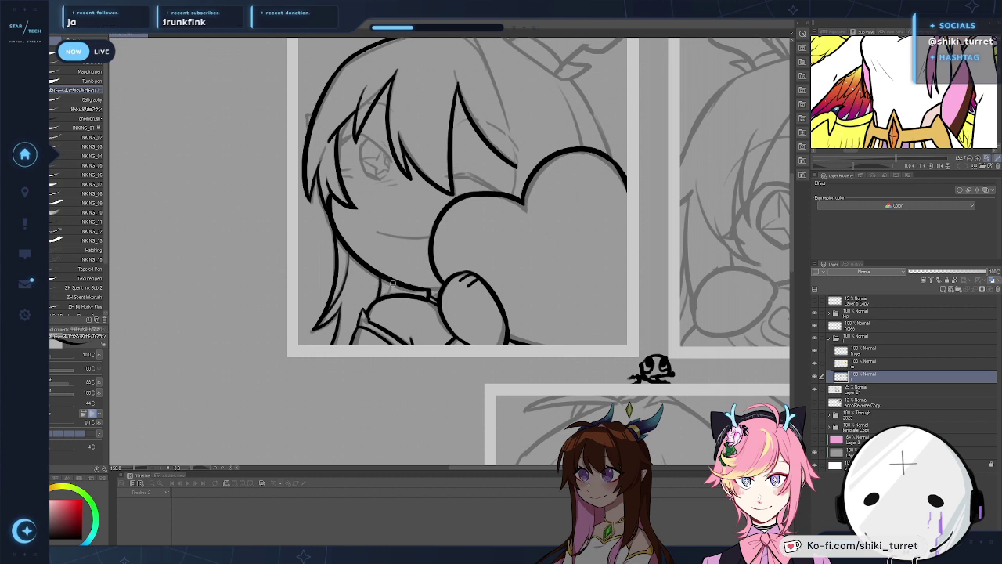
Step: Ink the smiling mouth as one shallow curve from the cheek to the heart's left edge
left_click_drag(556, 236, 512, 322)
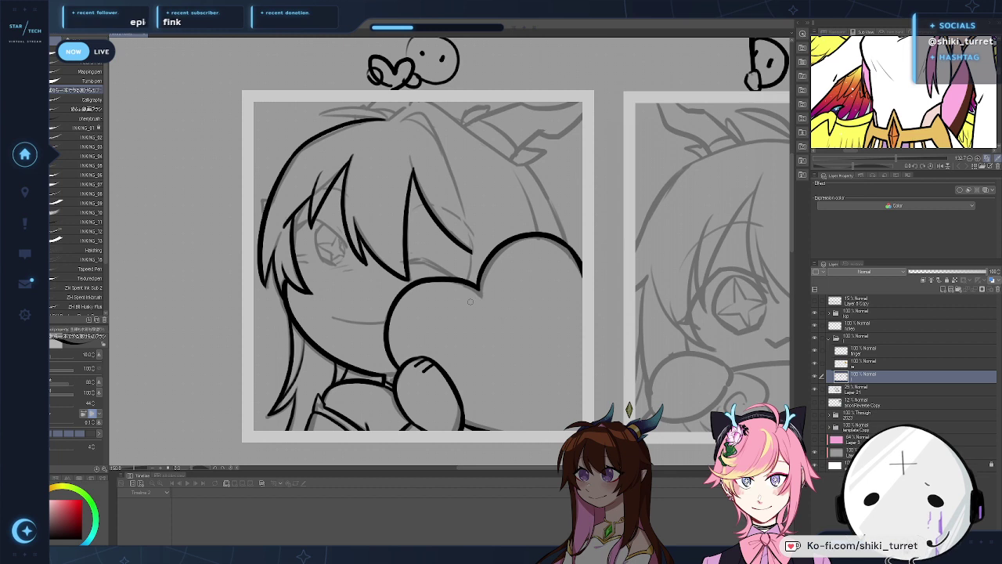
left_click_drag(367, 405, 390, 342)
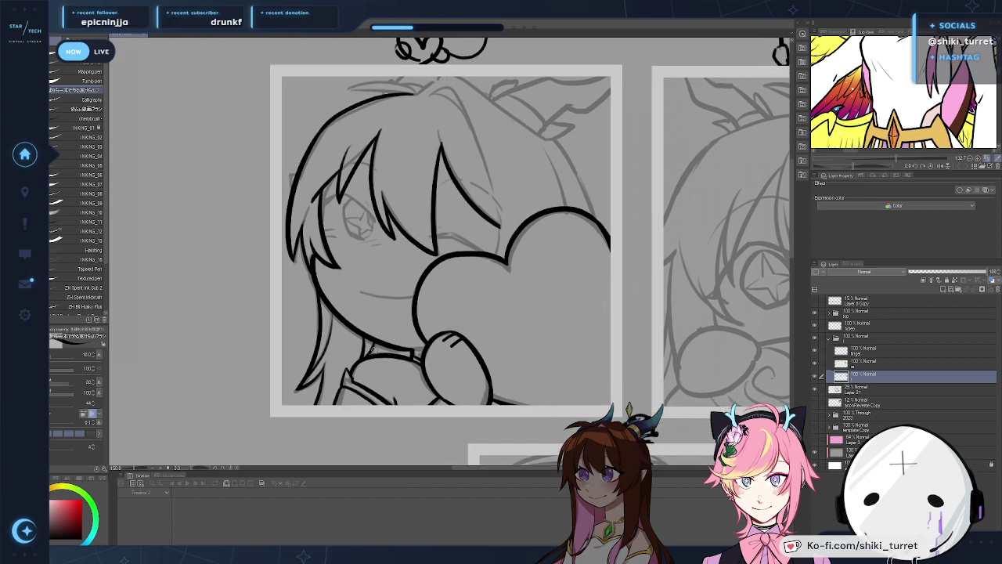
left_click_drag(484, 304, 547, 323)
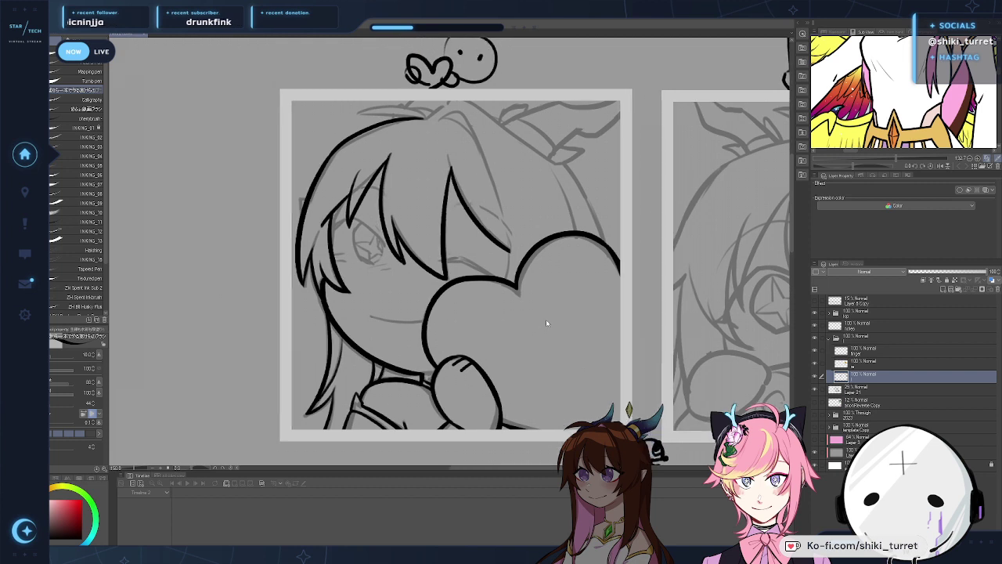
mouse_move(483, 335)
left_mouse_down()
mouse_move(315, 324)
mouse_move(344, 325)
left_mouse_up()
key("ctrl+z")
key("ctrl+z")
key("ctrl+z")
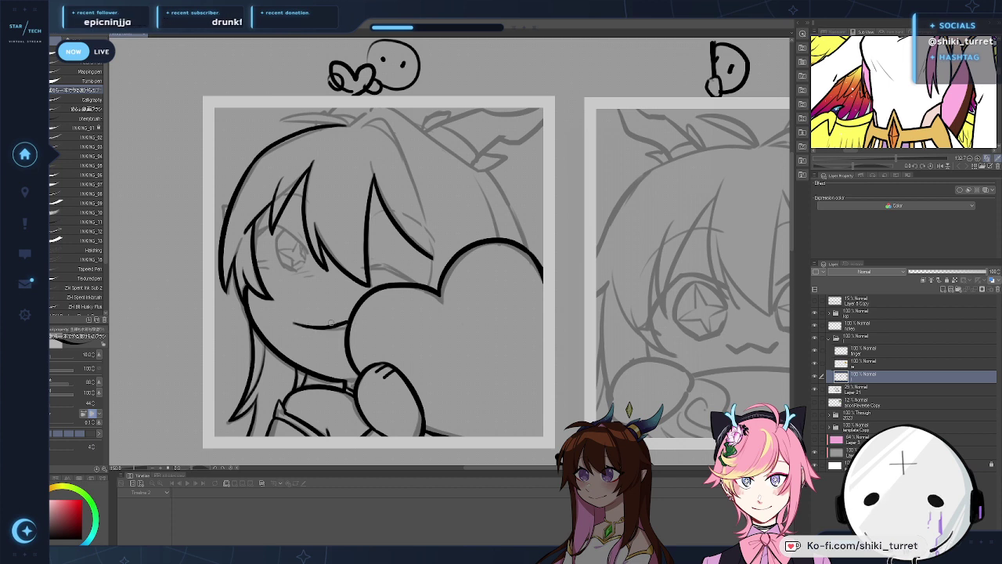
key("ctrl+z")
left_click_drag(293, 323, 346, 324)
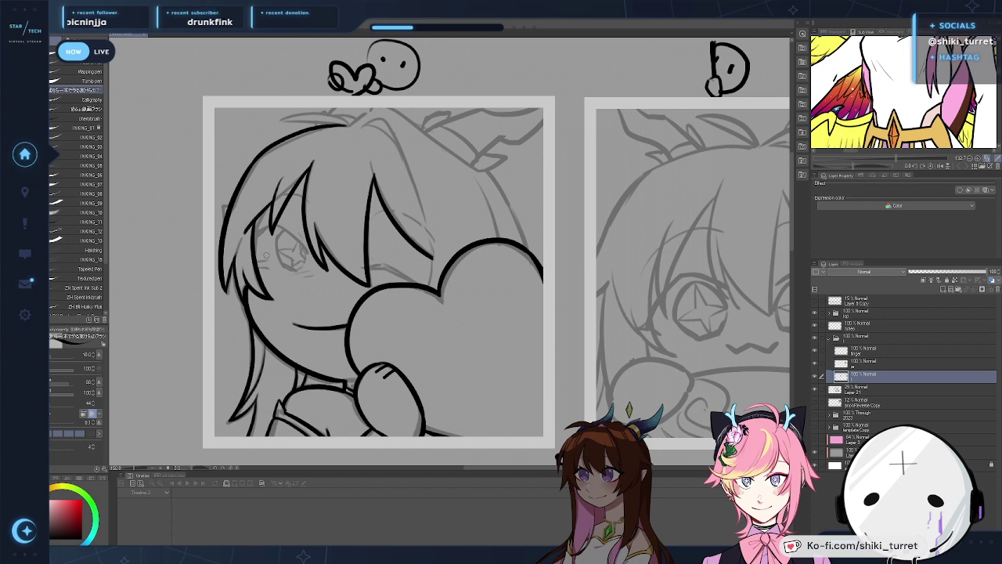
Step: Ink the small tip on the hair's left edge and the angled crown line peaking at the panel's top and sloping down to the horn base
left_click_drag(427, 307, 452, 339)
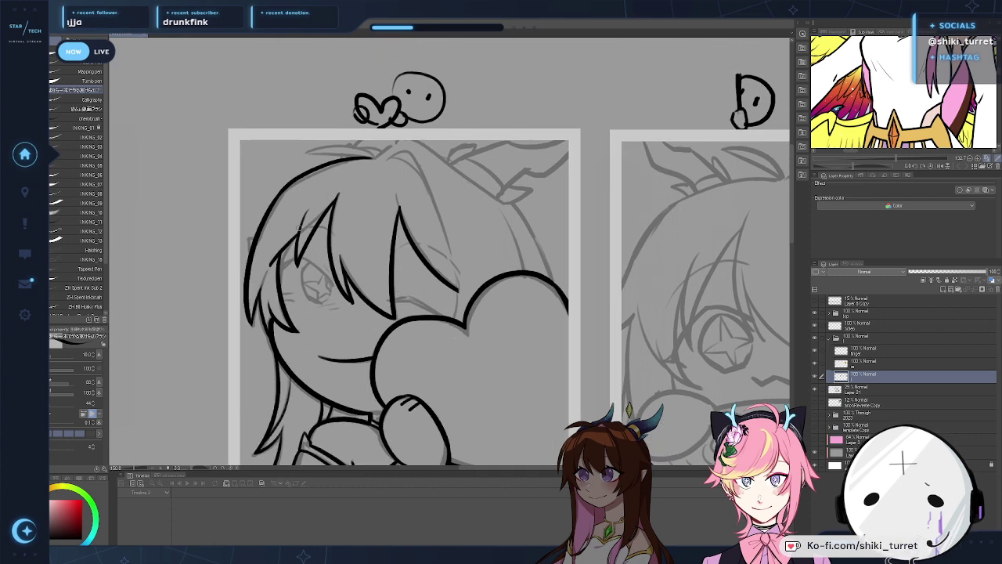
left_click_drag(254, 237, 252, 250)
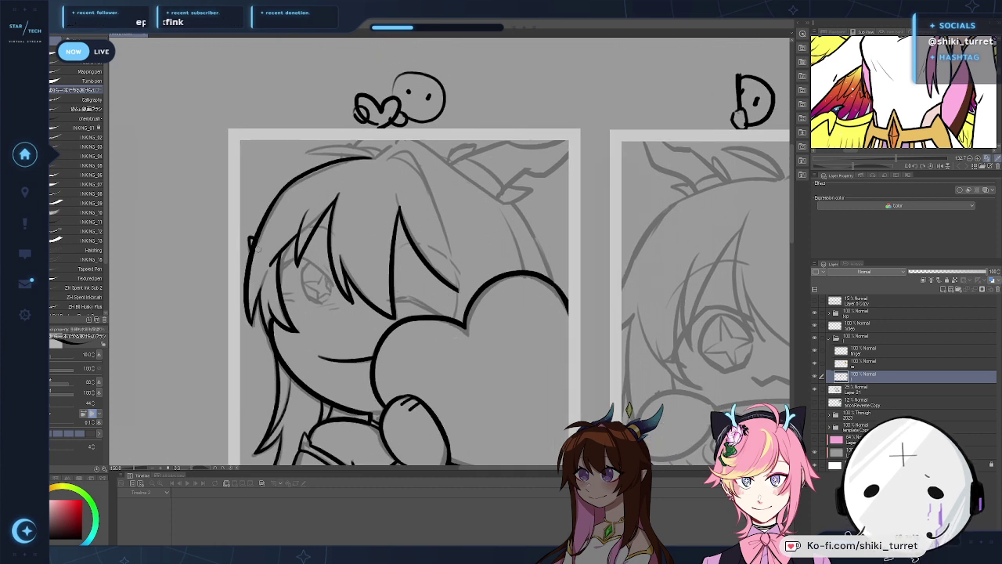
left_click_drag(544, 277, 529, 302)
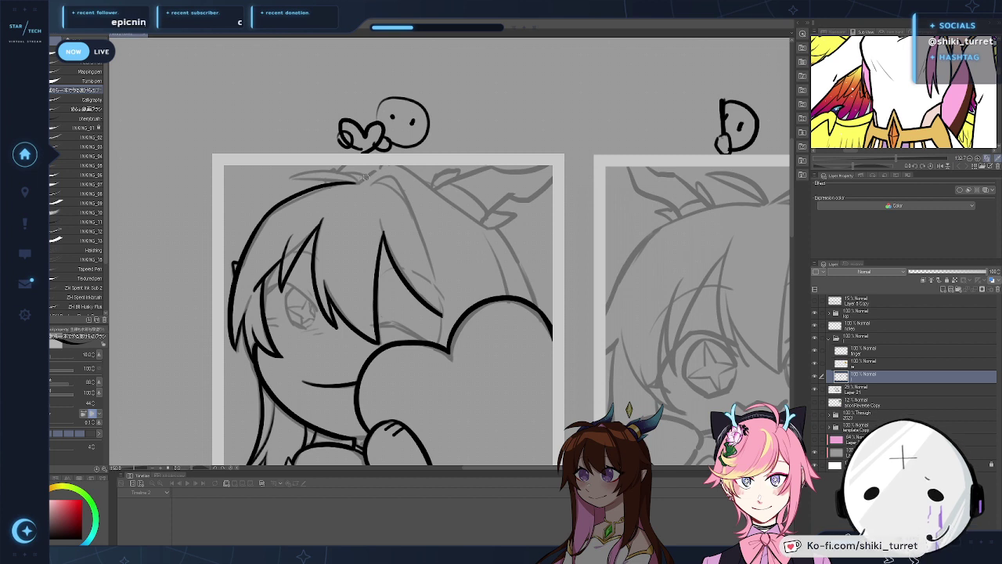
left_click_drag(359, 184, 389, 164)
key("ctrl+z")
key("ctrl+z")
key("ctrl+z")
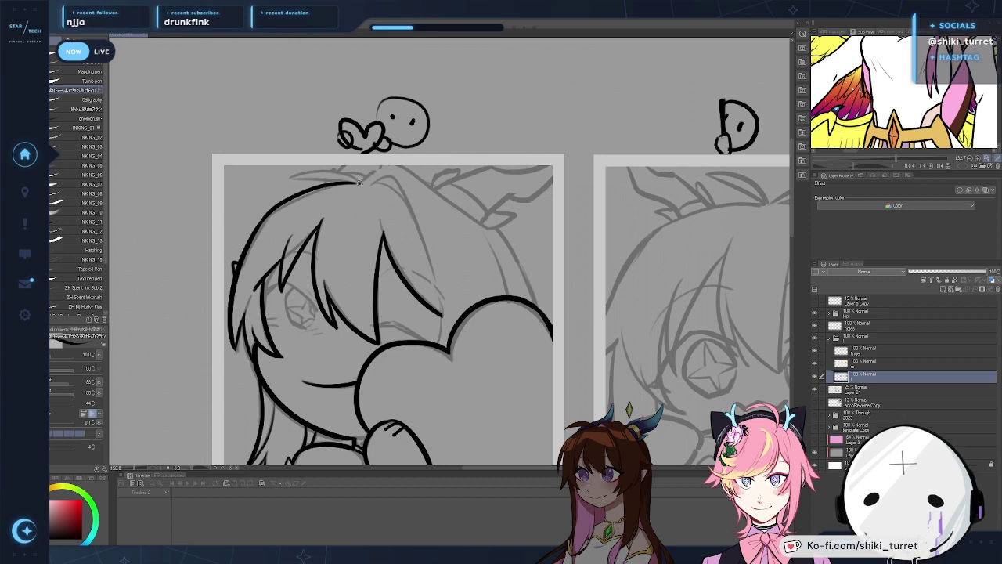
mouse_move(358, 182)
left_mouse_down()
mouse_move(389, 166)
mouse_move(487, 231)
left_mouse_up()
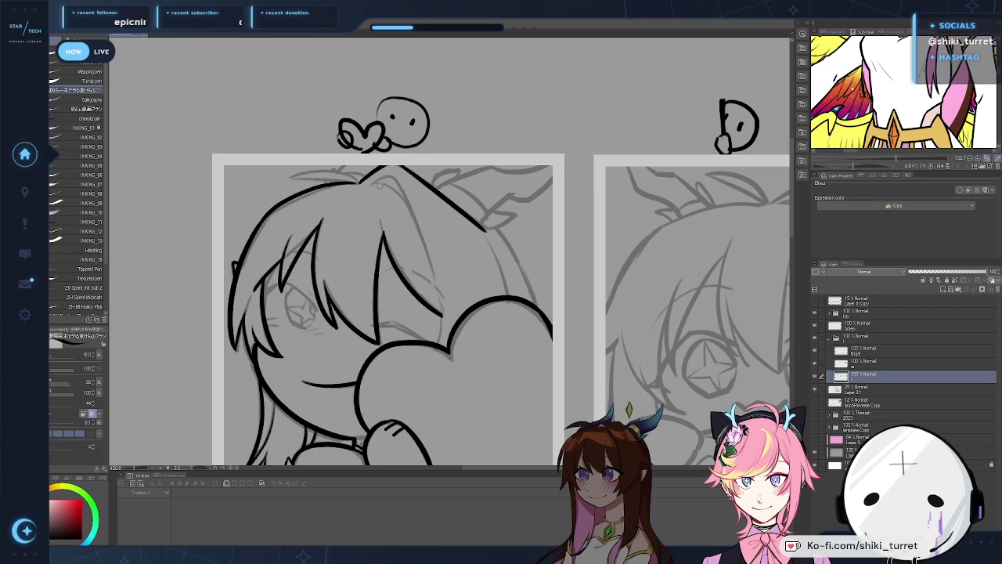
key("h")
left_click_drag(655, 248, 646, 238)
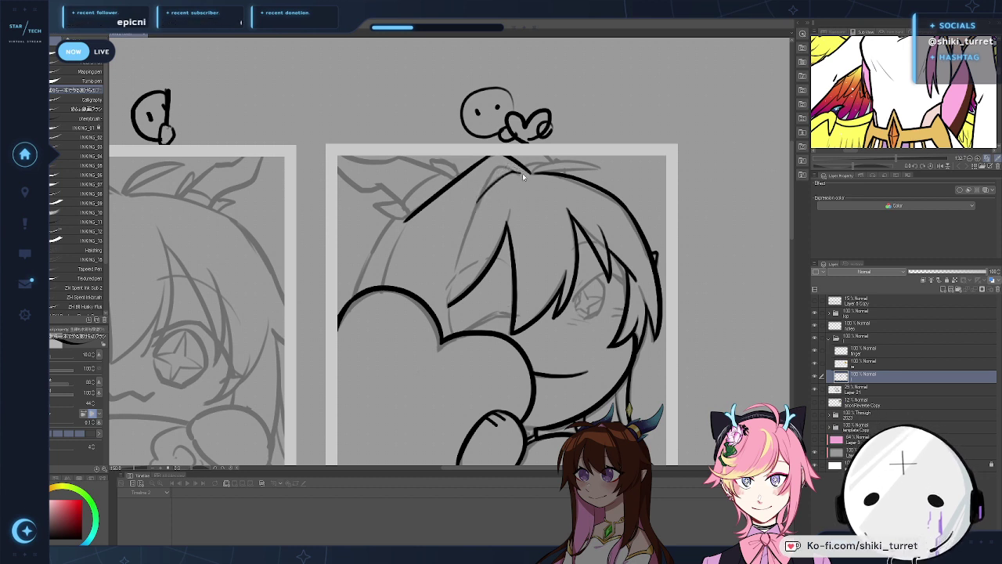
Step: Ink the fork at the crown parting and the upper part of the long side bang descending from it
mouse_move(509, 166)
left_mouse_down()
mouse_move(464, 234)
mouse_move(461, 249)
mouse_move(492, 181)
mouse_move(469, 222)
mouse_move(450, 331)
left_mouse_up()
key("ctrl+z")
key("ctrl+z")
key("ctrl+z")
key("ctrl+z")
key("ctrl+z")
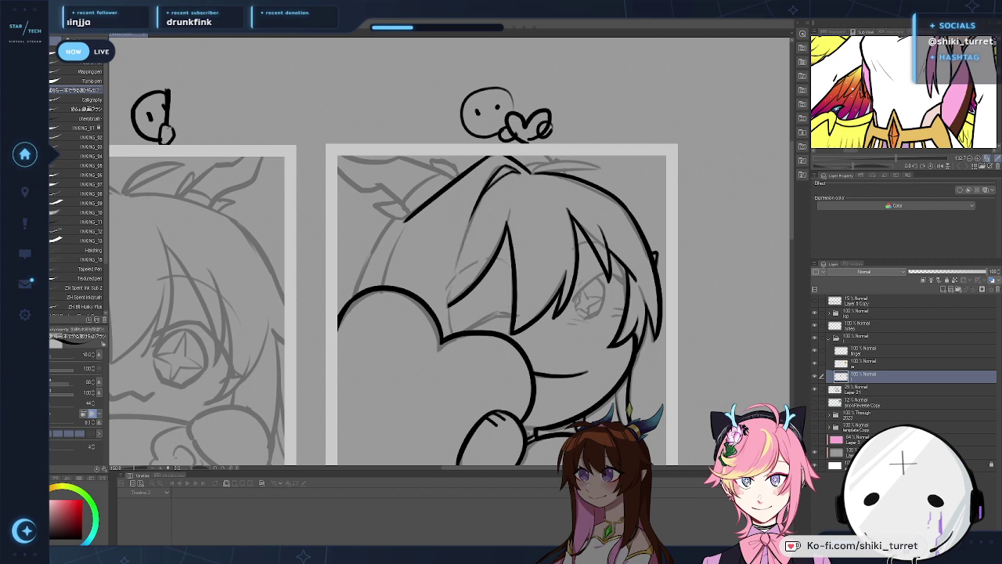
Step: Ink the lower edge of the long side bang down toward the notch of the heart, redoing the stroke until it follows the sketch
left_click_drag(469, 228, 452, 337)
key("ctrl+z")
key("ctrl+z")
key("e")
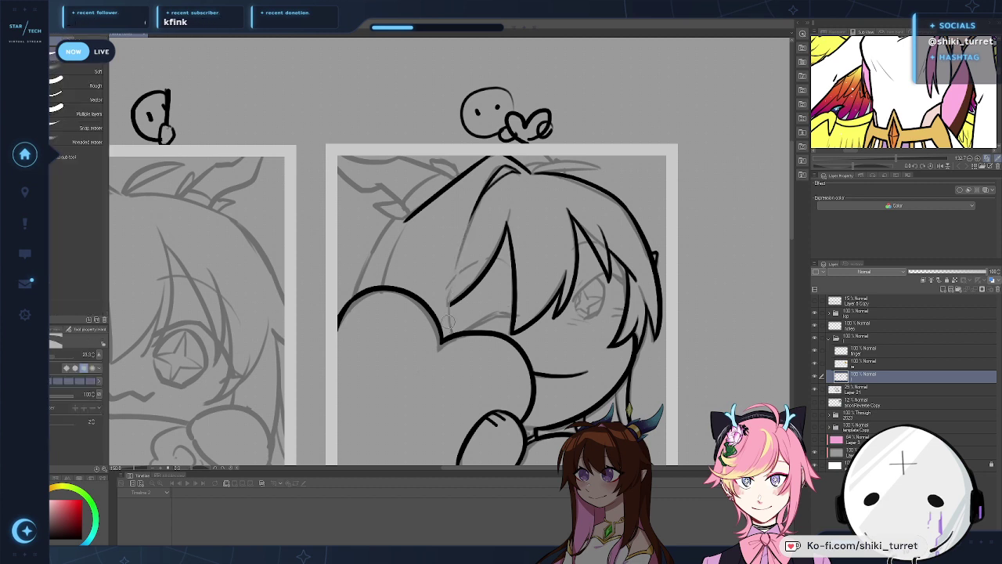
key("p")
key("ctrl+z")
left_click_drag(466, 238, 450, 332)
key("ctrl+z")
key("ctrl+z")
key("ctrl+z")
key("ctrl+z")
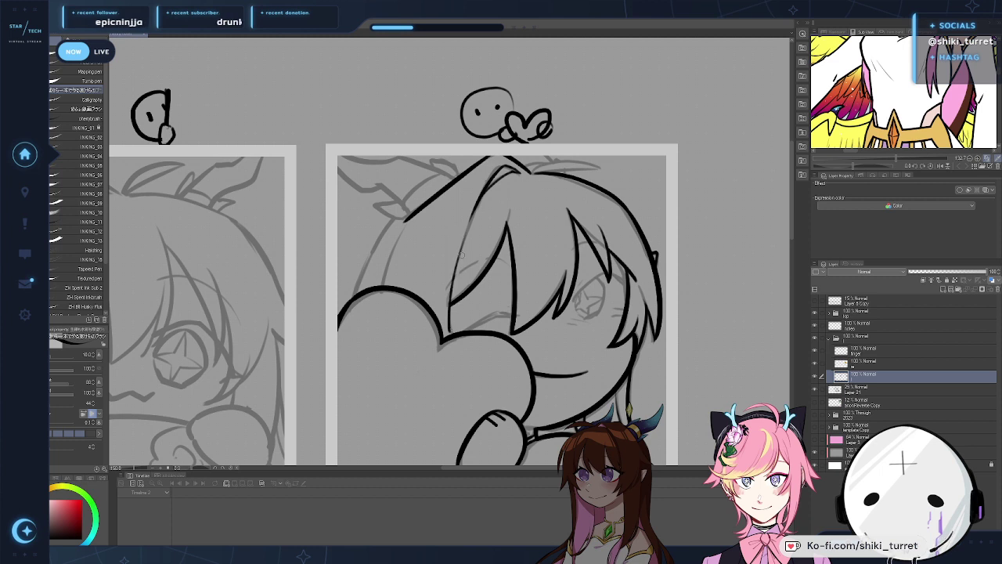
key("ctrl+z")
left_click_drag(469, 227, 451, 338)
key("ctrl+z")
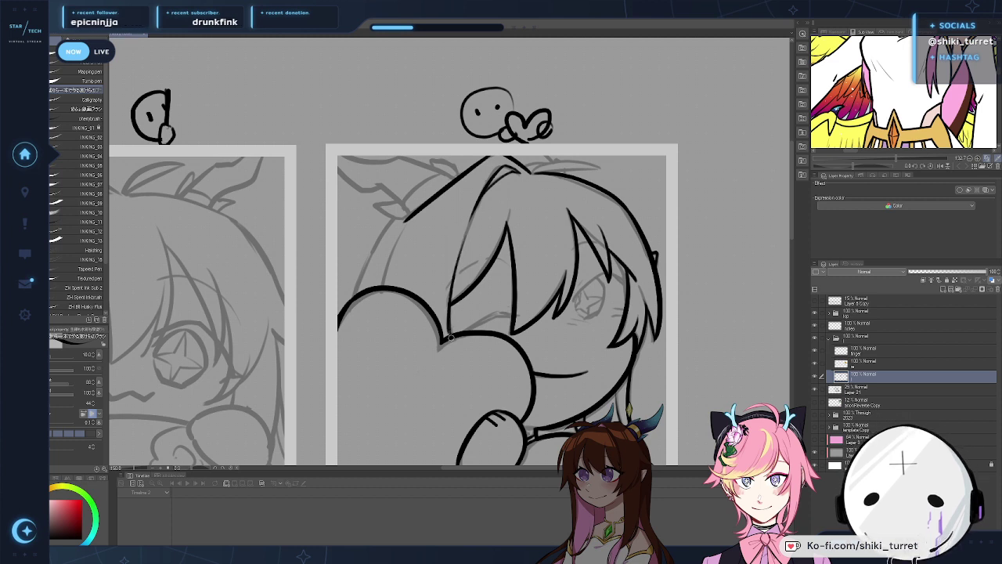
key("ctrl+z")
key("ctrl+z")
key("ctrl+z")
mouse_move(469, 232)
left_mouse_down()
mouse_move(454, 336)
mouse_move(451, 292)
mouse_move(453, 334)
left_mouse_up()
key("ctrl+z")
key("ctrl+z")
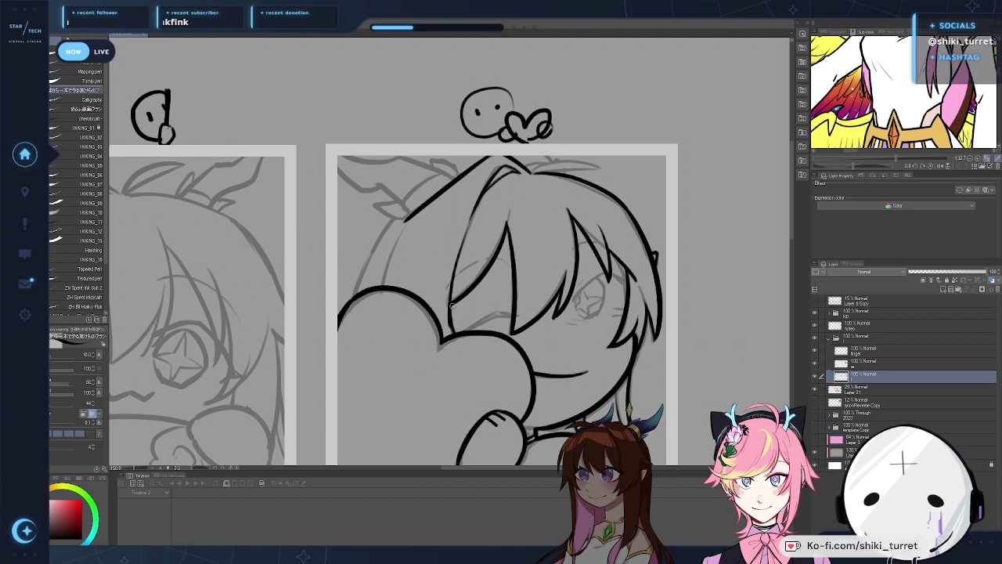
key("ctrl+z")
key("h")
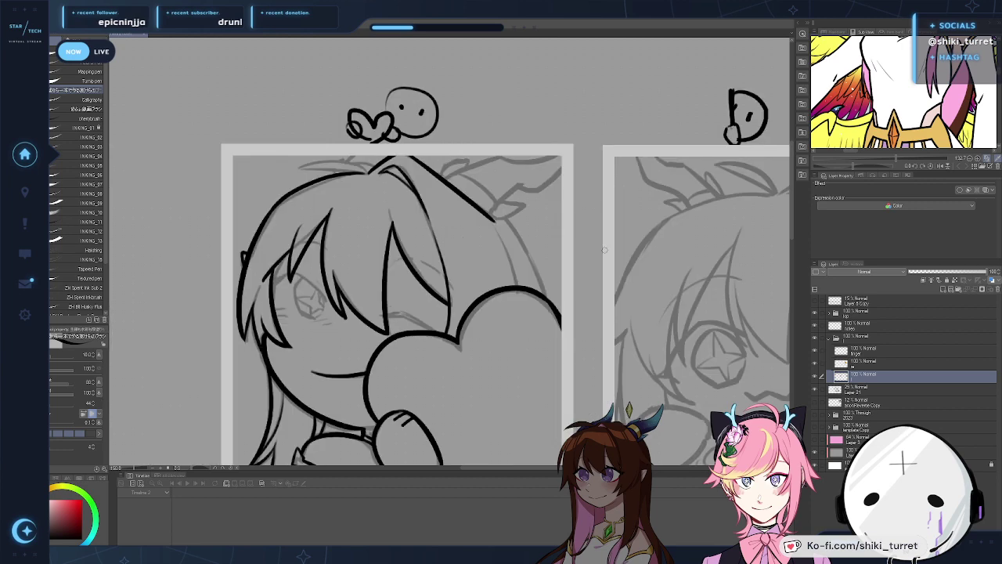
left_click_drag(534, 315, 449, 313)
mouse_move(409, 218)
left_mouse_down()
mouse_move(433, 275)
mouse_move(420, 242)
left_mouse_up()
key("ctrl+z")
key("ctrl+z")
key("ctrl+z")
key("h")
Step: Ink the two curved back-hair edges running from below the horn base down to the heart's upper lobe
left_click_drag(495, 266, 391, 266)
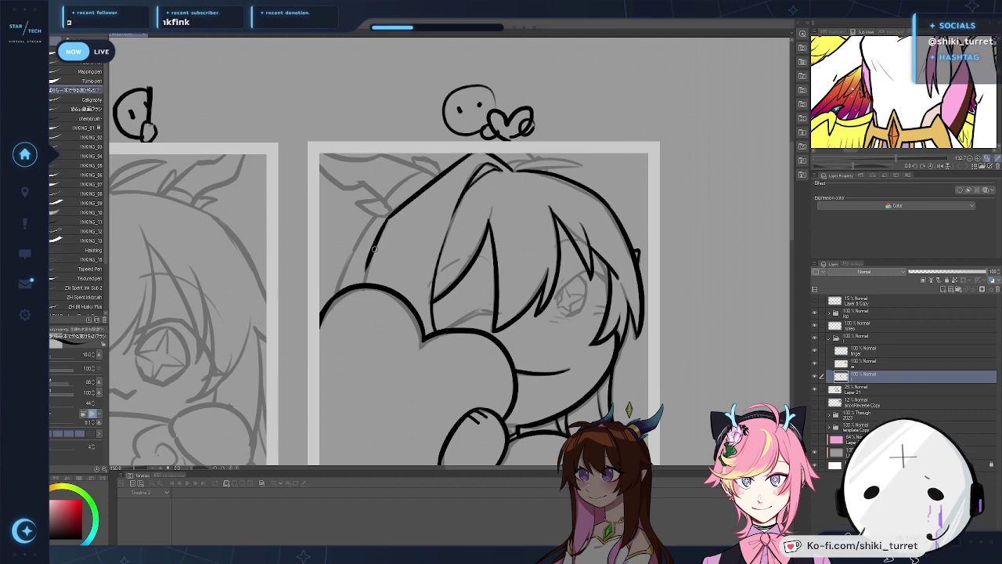
left_click_drag(388, 216, 364, 281)
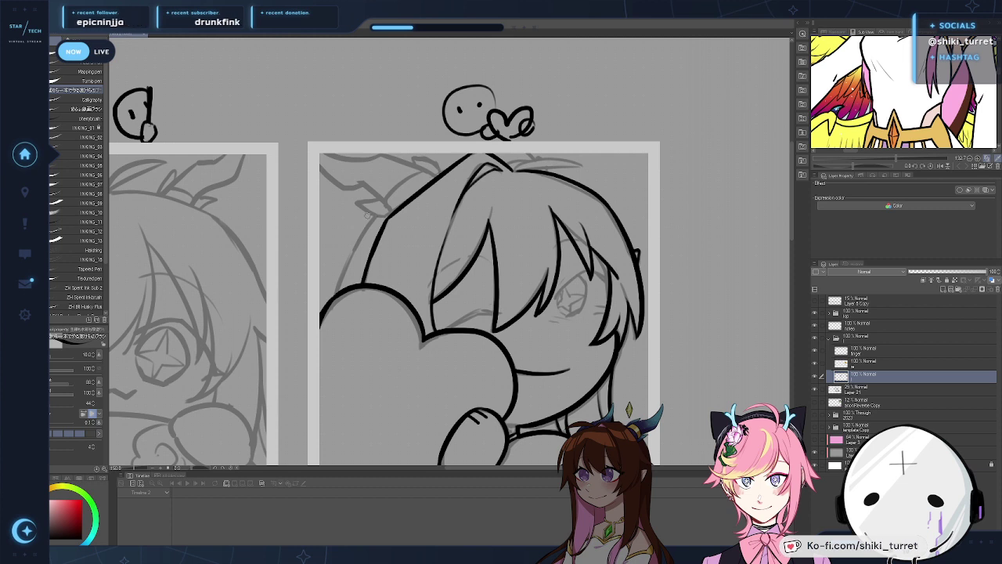
key("ctrl+z")
left_click_drag(368, 216, 334, 295)
key("ctrl+z")
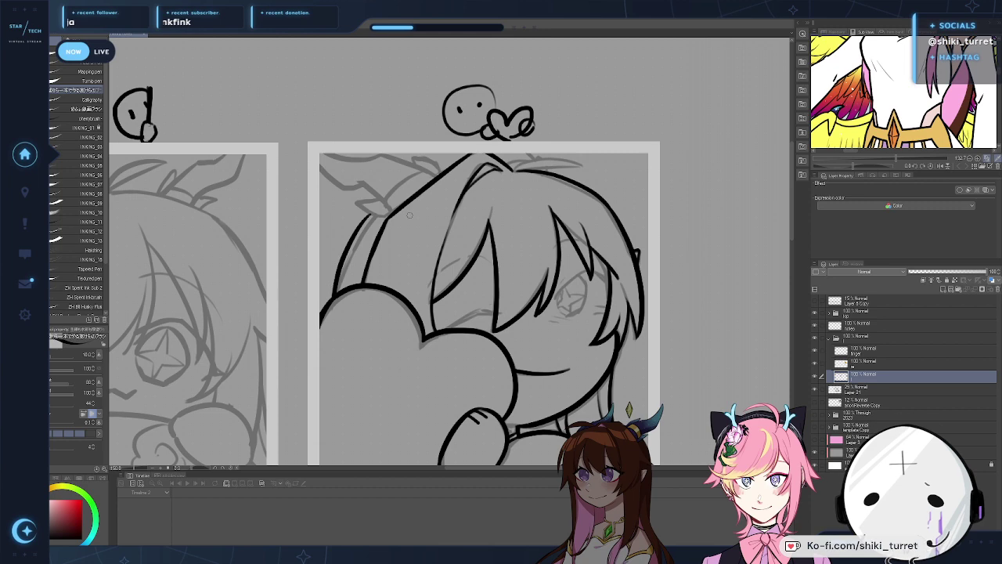
Step: Ink the small pointed hair tuft sweeping outward from the crown parting, checking and finishing it with the canvas mirrored
key("h")
mouse_move(632, 332)
left_mouse_down()
mouse_move(572, 364)
mouse_move(611, 364)
left_mouse_up()
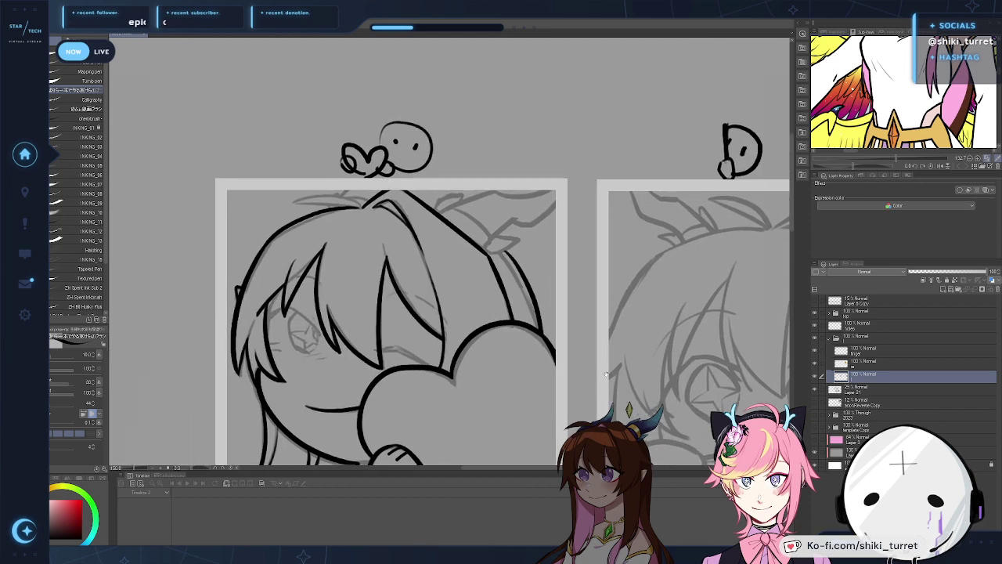
key("h")
key("ctrl+z")
mouse_move(507, 224)
left_mouse_down()
mouse_move(586, 225)
mouse_move(533, 214)
mouse_move(592, 226)
left_mouse_up()
key("ctrl+z")
key("ctrl+z")
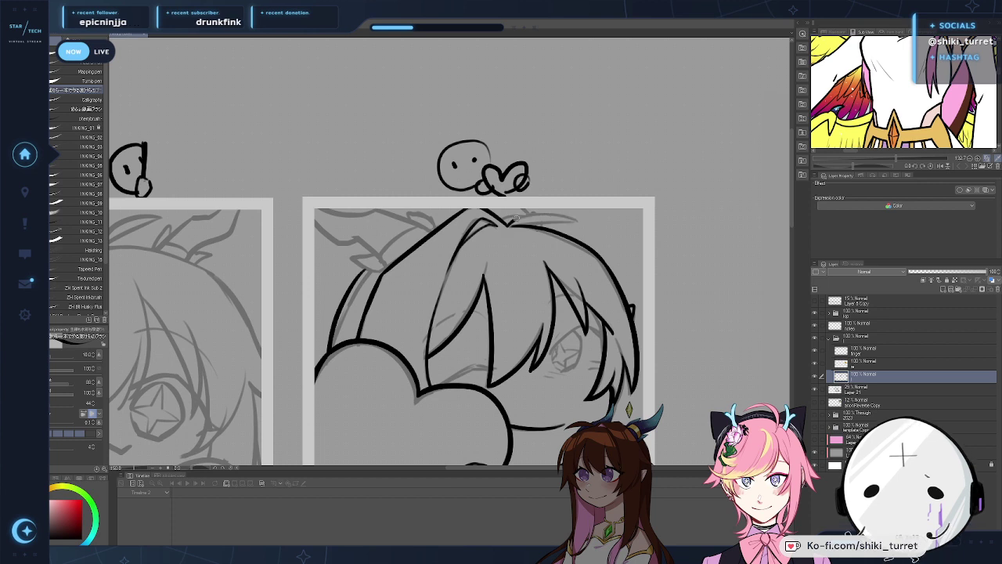
key("ctrl+z")
left_click_drag(507, 225, 584, 226)
key("ctrl+z")
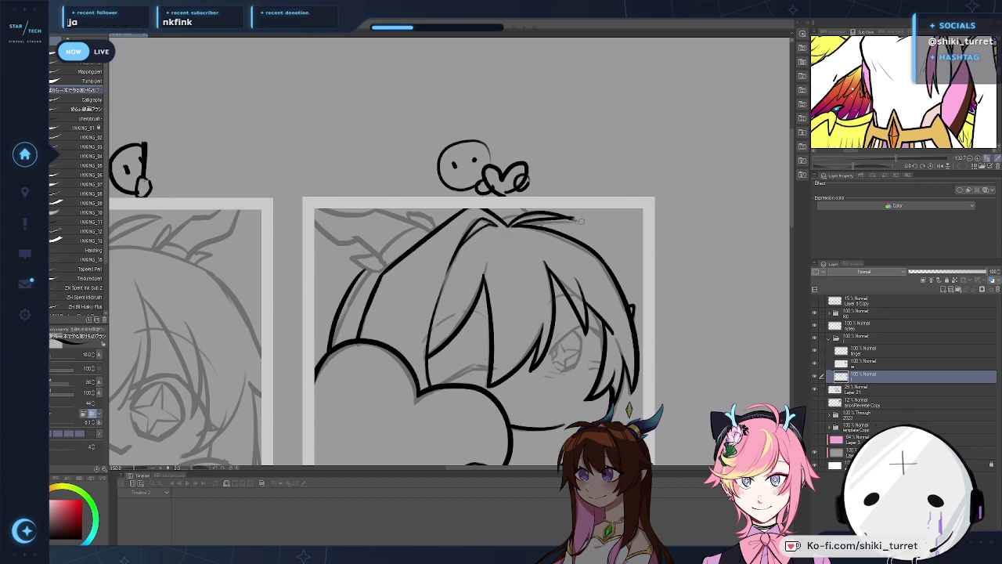
left_click_drag(534, 222, 589, 225)
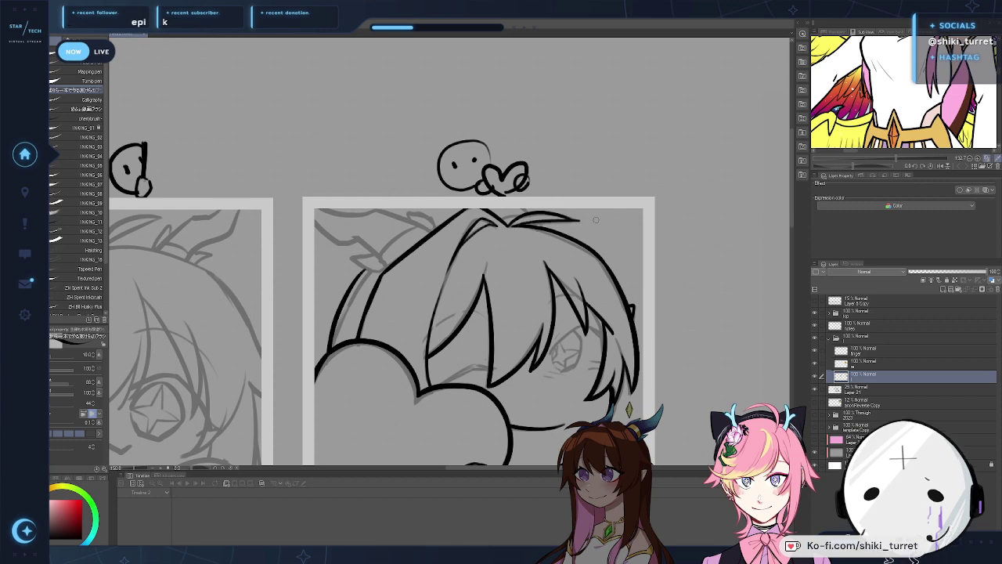
key("e")
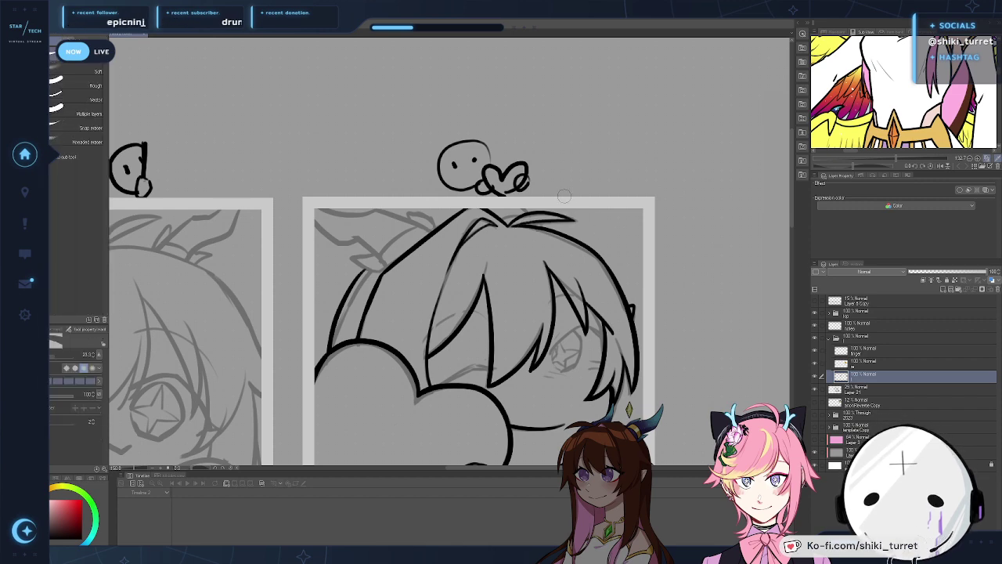
key("p")
key("h")
left_click_drag(388, 220, 339, 221)
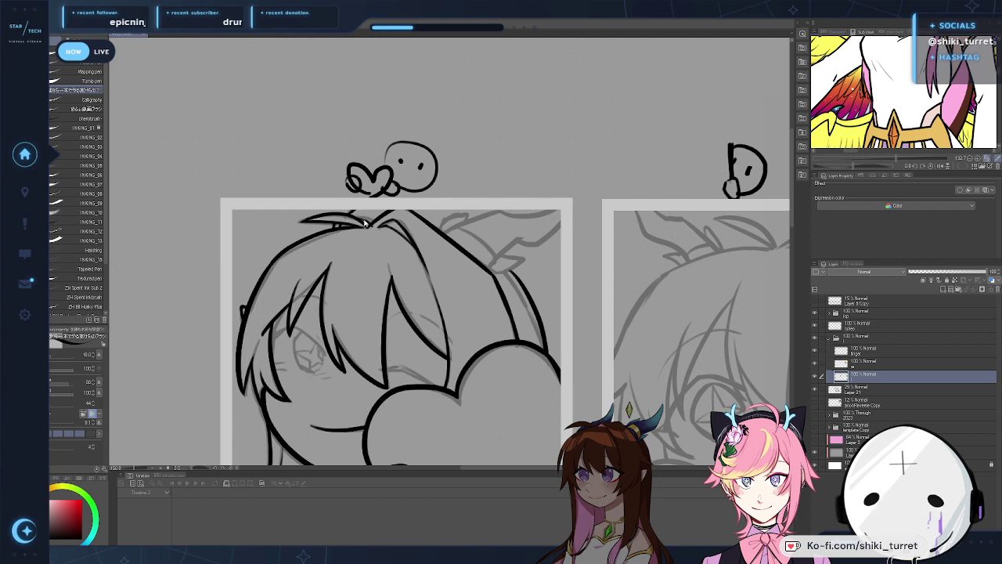
Step: Ink the horn's upper edge from the crown line out to the panel's corner, redoing the stroke with the canvas mirrored
left_click_drag(542, 243, 543, 232)
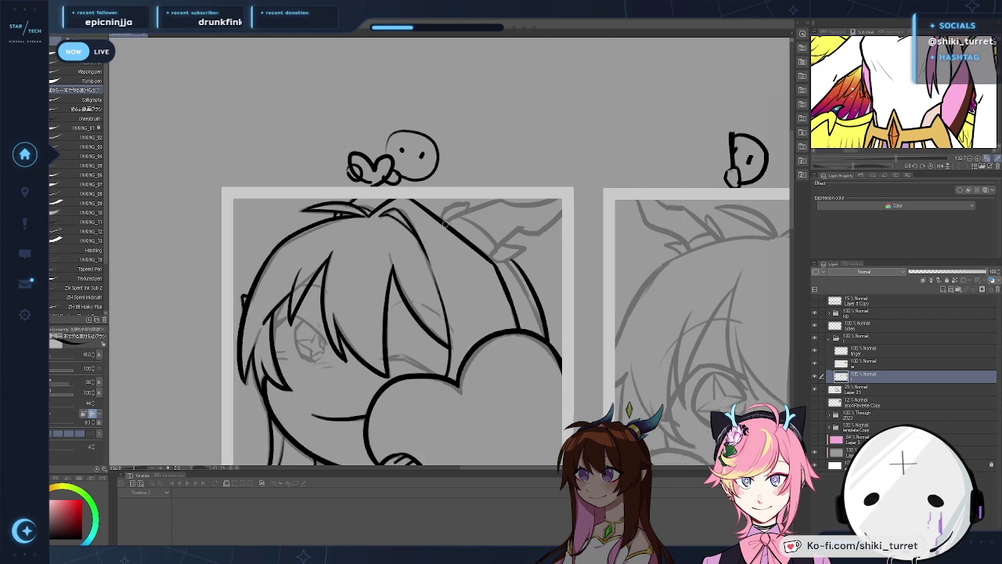
left_click_drag(445, 225, 510, 200)
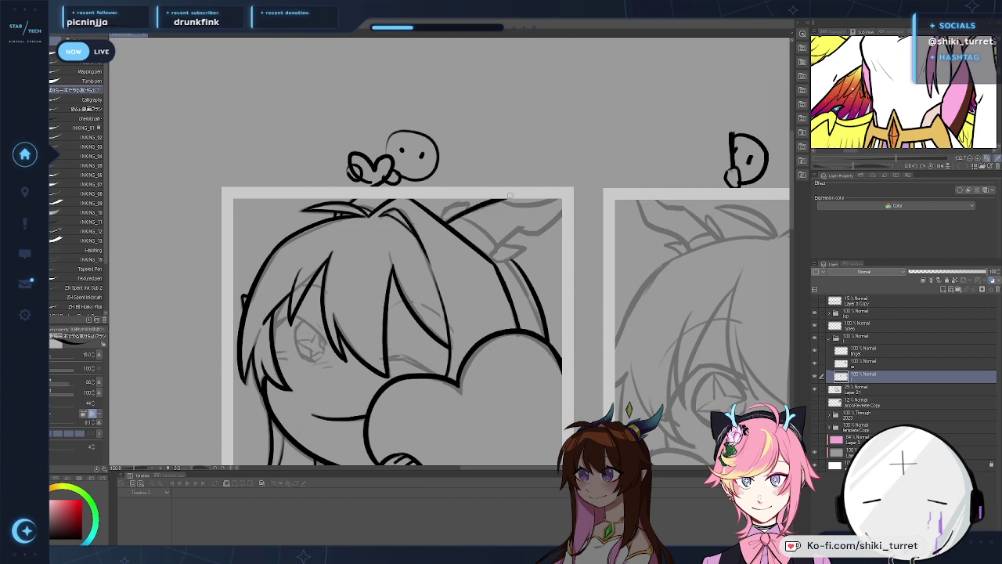
key("ctrl+z")
left_click_drag(446, 224, 503, 202)
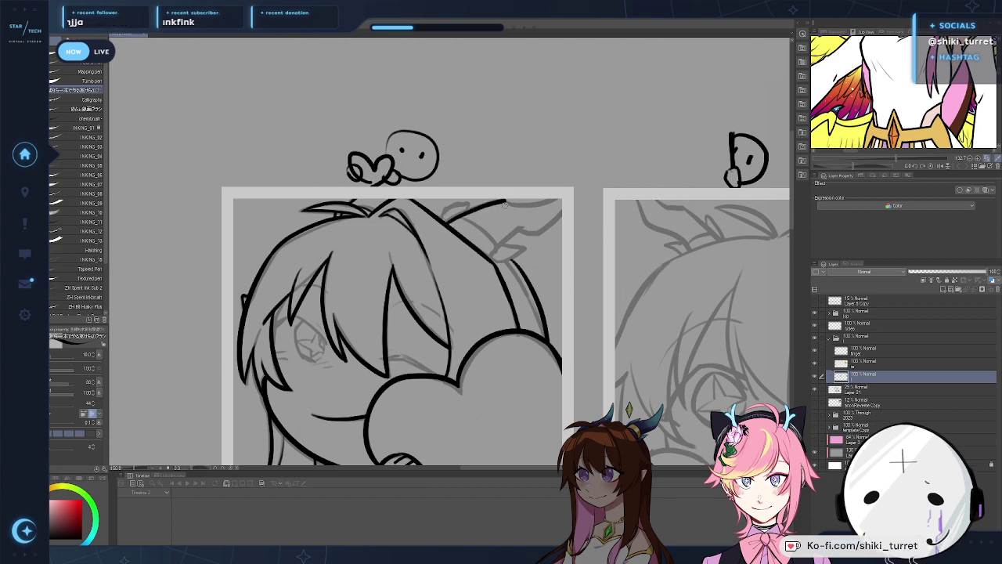
key("ctrl+z")
left_click_drag(445, 224, 507, 200)
key("ctrl+z")
key("ctrl+z")
key("ctrl+z")
left_click_drag(445, 223, 502, 201)
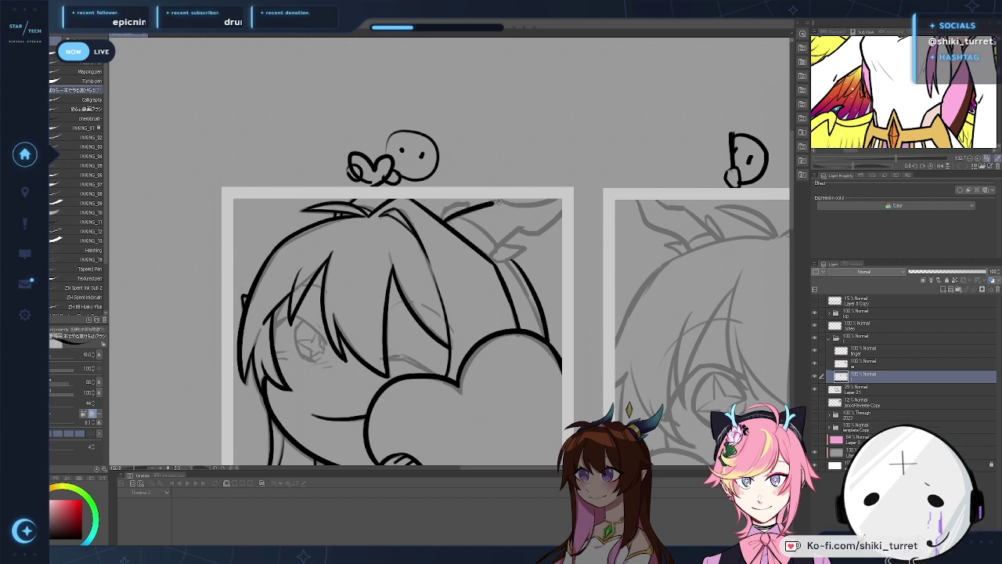
key("ctrl+z")
left_click_drag(445, 223, 503, 202)
key("ctrl+z")
mouse_move(444, 225)
left_mouse_down()
mouse_move(515, 203)
mouse_move(506, 201)
mouse_move(561, 201)
left_mouse_up()
key("ctrl+z")
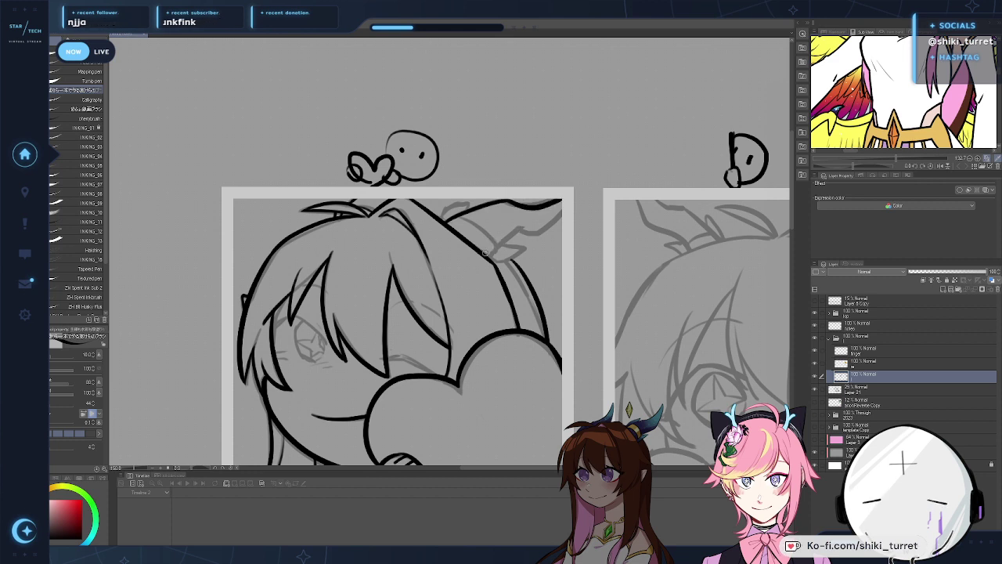
Step: Ink the horn's wavy lower edge, its short prong and the leaf shape at its base, and check them in both canvas orientations
left_click_drag(519, 230, 552, 225)
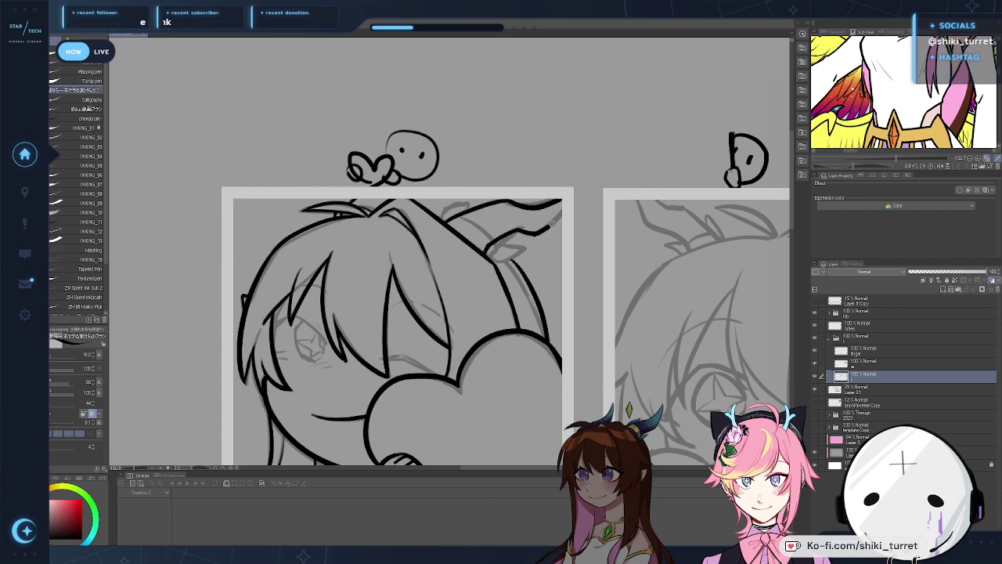
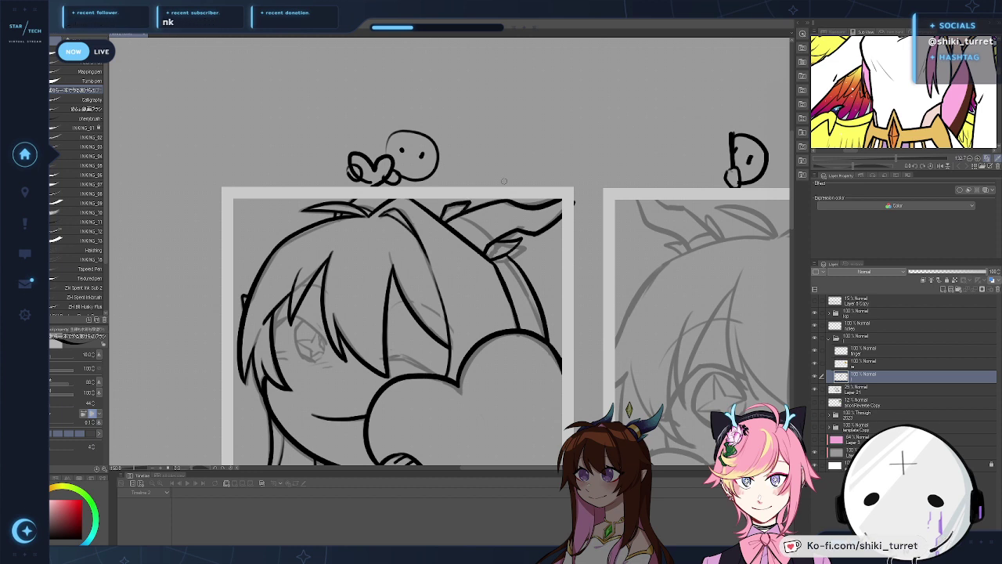
key("h")
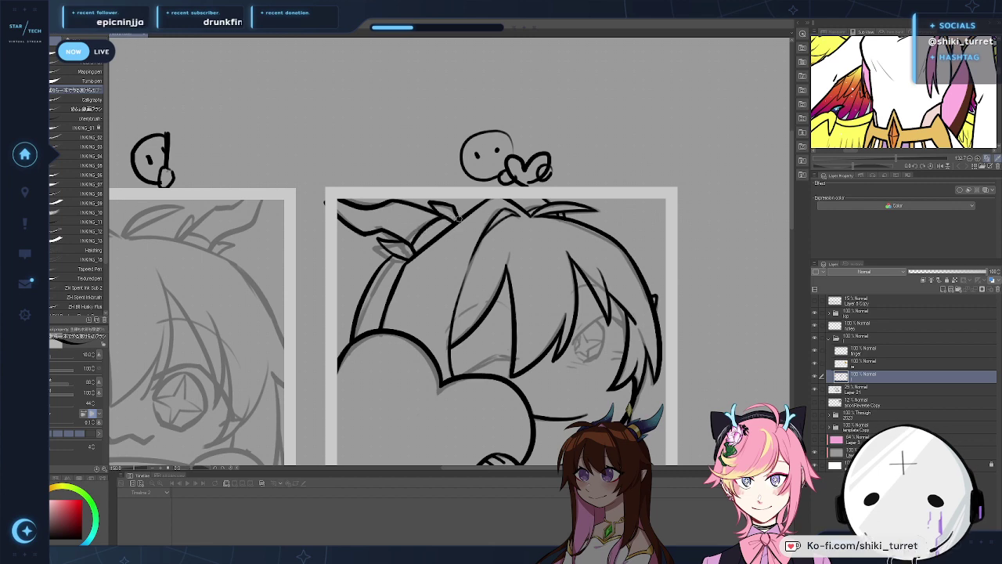
key("h")
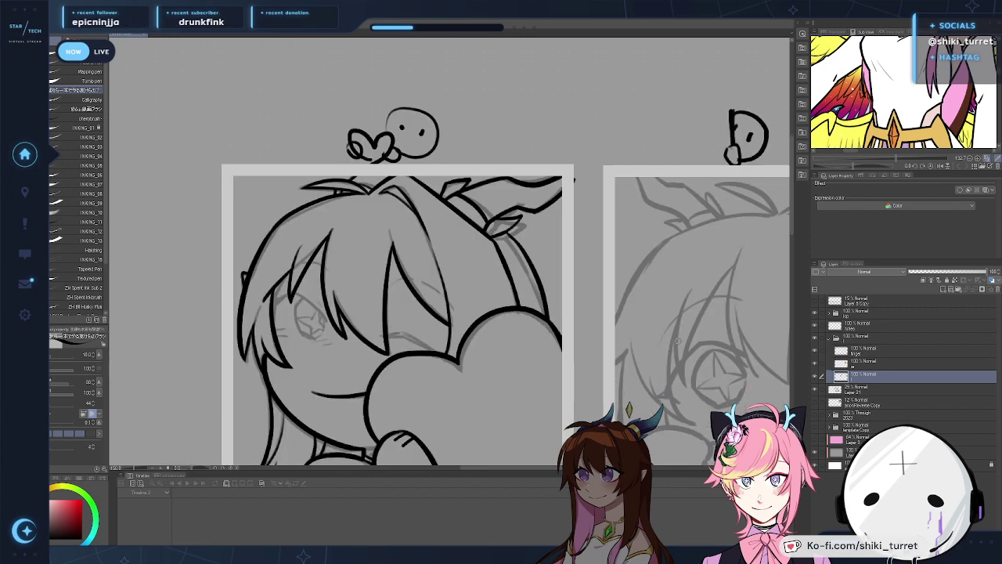
Step: Check the line art without the sketch, lower the sketch layer's opacity to about 9%, and reselect the line-art layer
left_click_drag(442, 435, 458, 371)
left_click(815, 390)
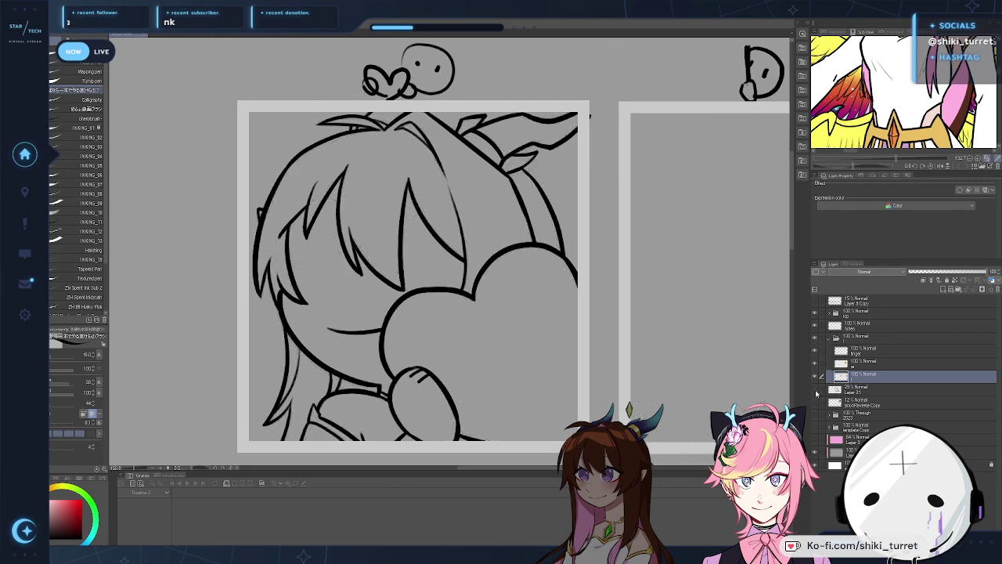
left_click(815, 390)
left_click(855, 388)
left_click_drag(934, 279, 922, 277)
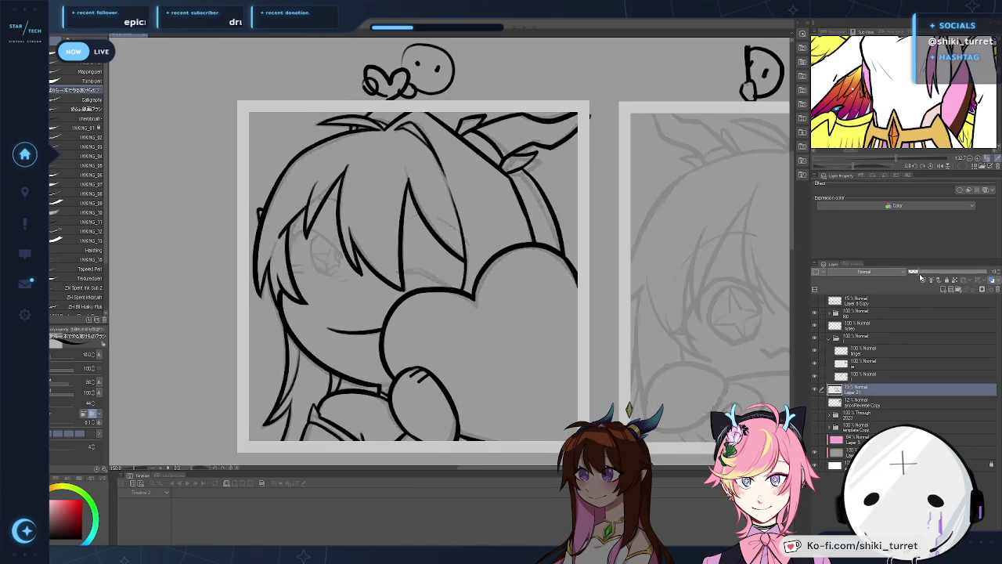
left_click(885, 375)
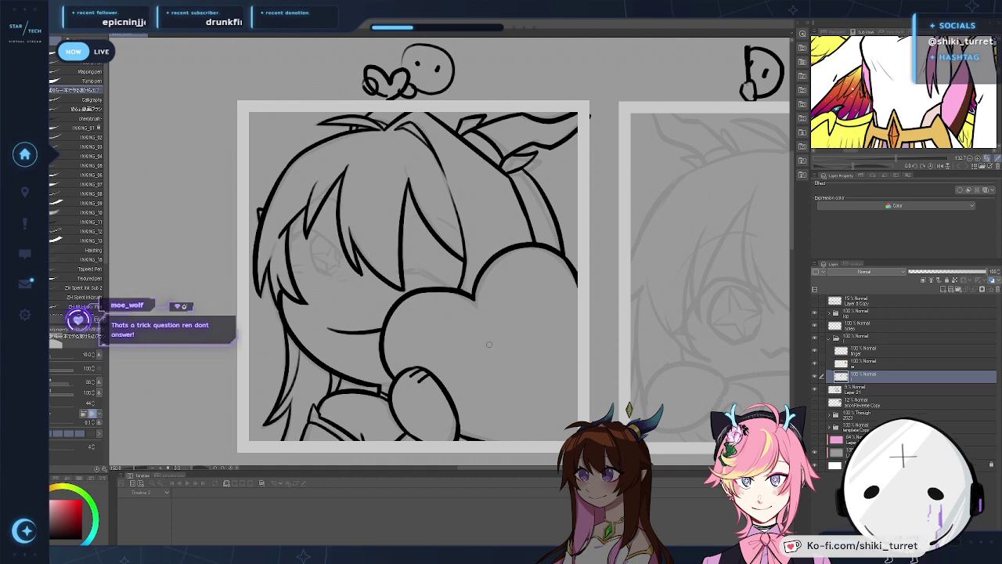
Step: Inspect the inked first panel and touch up its hair edges with the eraser
mouse_move(506, 374)
left_mouse_down()
mouse_move(463, 401)
mouse_move(497, 384)
mouse_move(484, 411)
left_mouse_up()
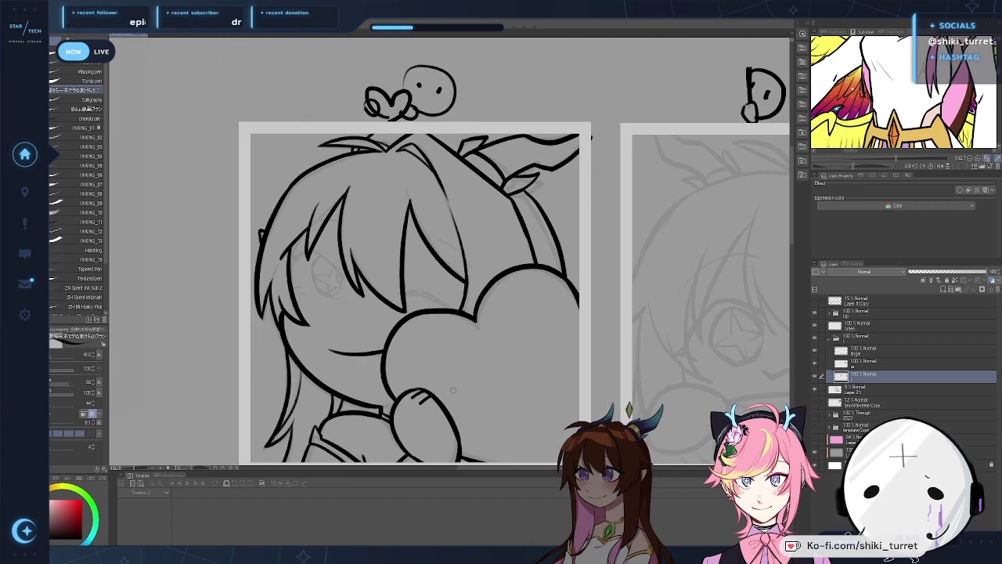
left_click_drag(619, 375, 551, 338)
mouse_move(601, 361)
left_mouse_down()
mouse_move(582, 385)
mouse_move(513, 412)
left_mouse_up()
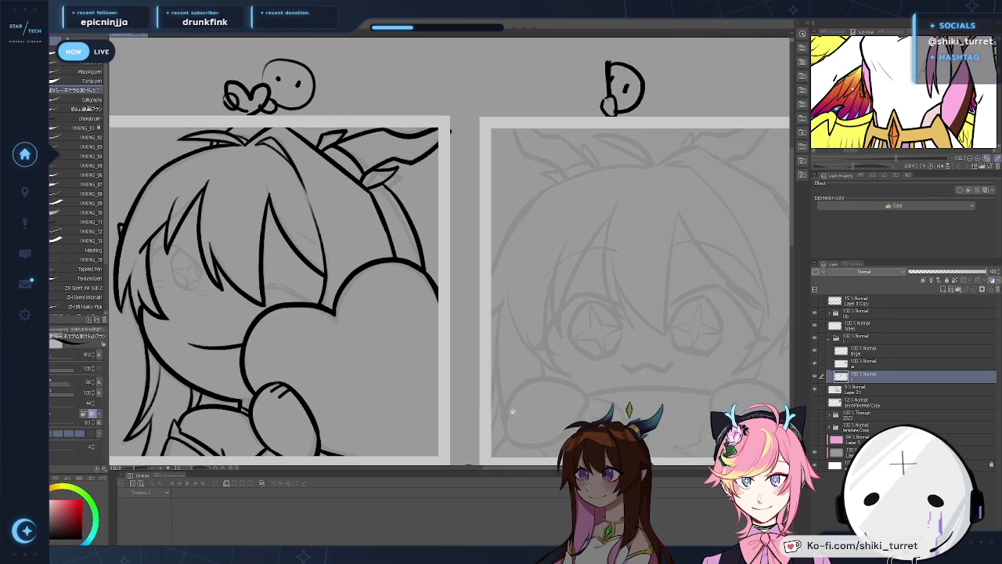
key("e")
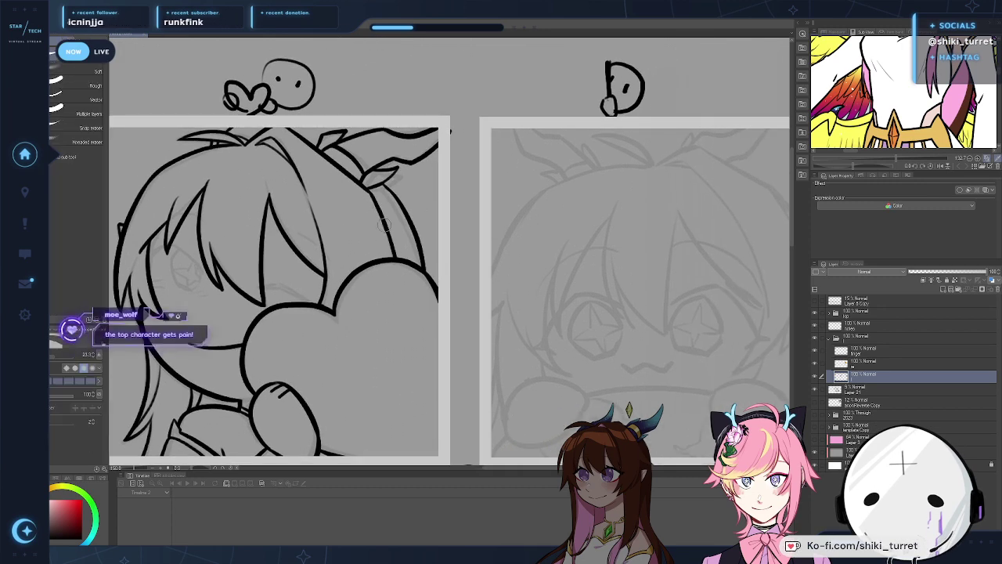
left_click_drag(423, 276, 512, 277)
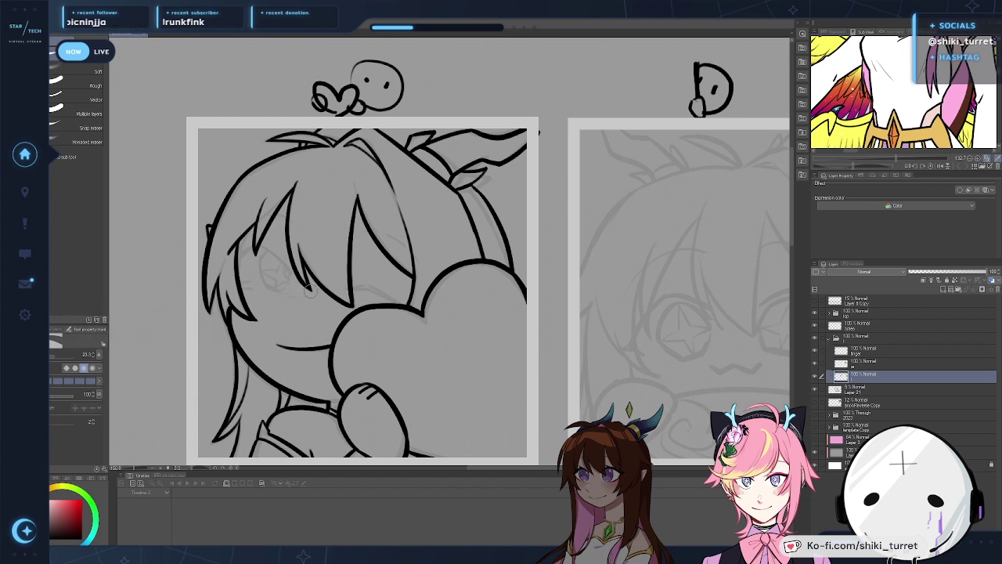
left_click_drag(469, 352, 448, 327)
key("p")
left_click_drag(442, 372, 445, 384)
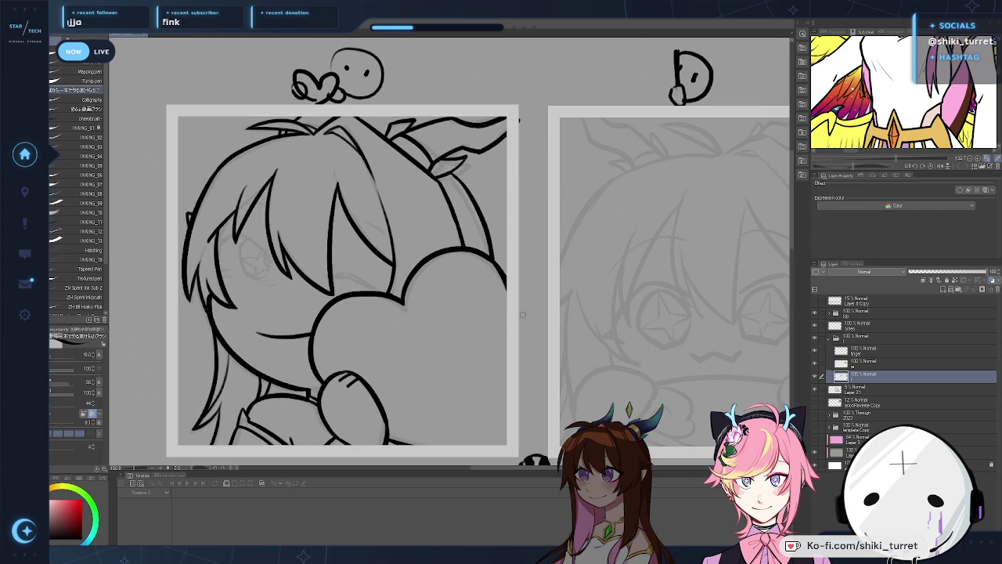
Step: Add a new layer above the line art and ink the visible eye's upper lash line and iris outline
left_click(949, 288)
left_click_drag(461, 342, 534, 332)
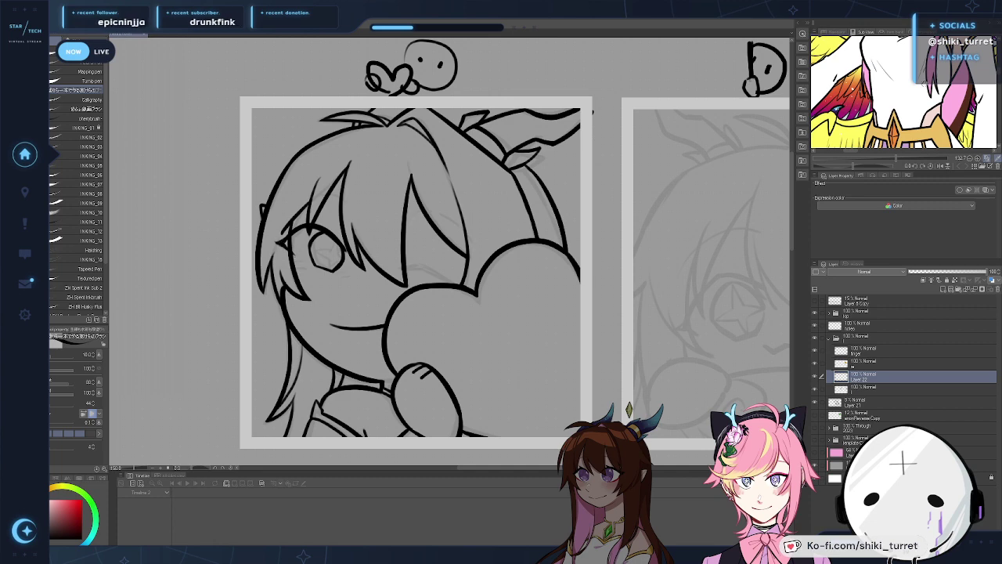
Step: Bring the character's face into view in the reference image and hide the line-art folder
left_click_drag(925, 52, 921, 100)
left_click_drag(440, 181, 420, 193)
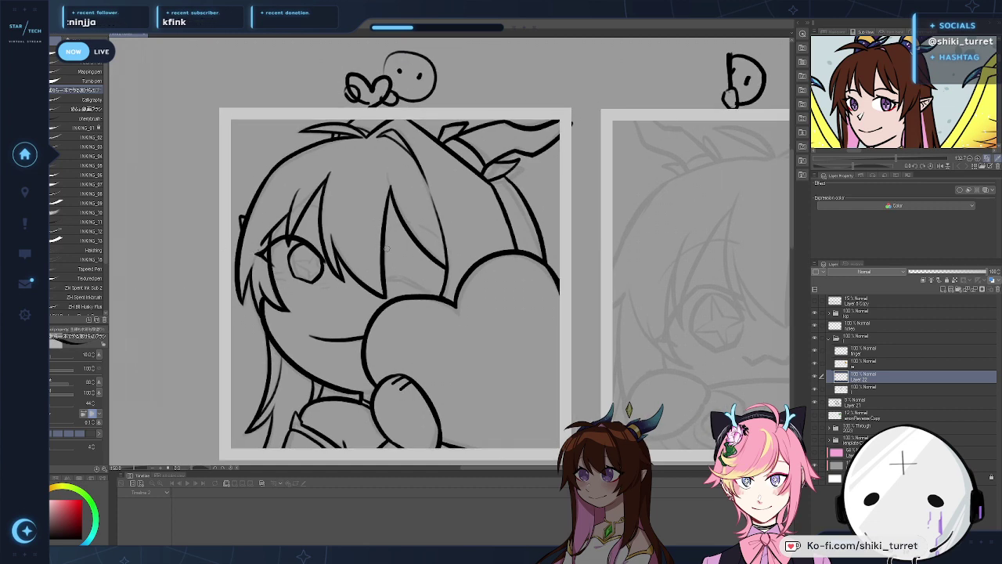
left_click(816, 338)
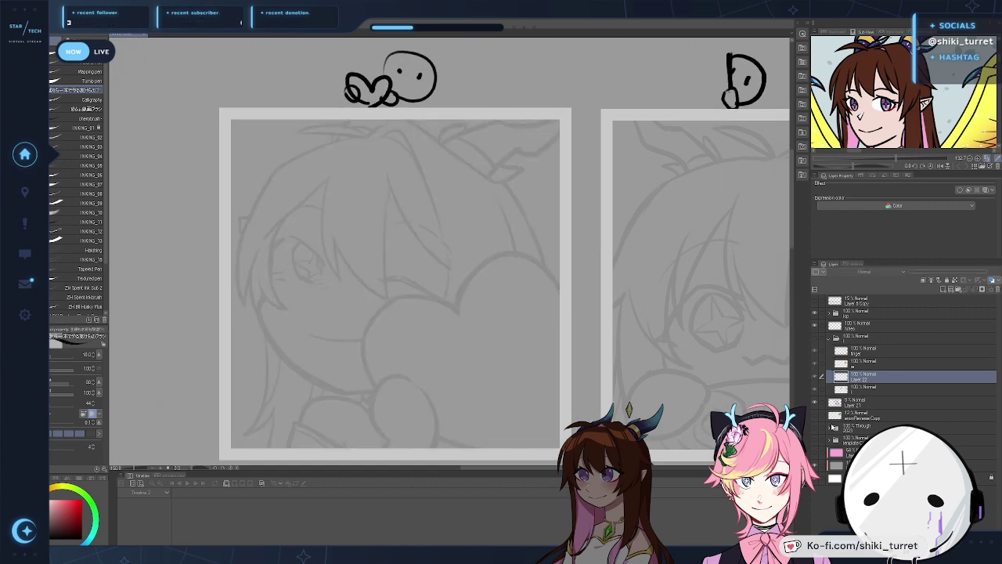
Step: Check the finished 2023 emotes for reference, hide them again, and show the line-art folder
left_click(814, 429)
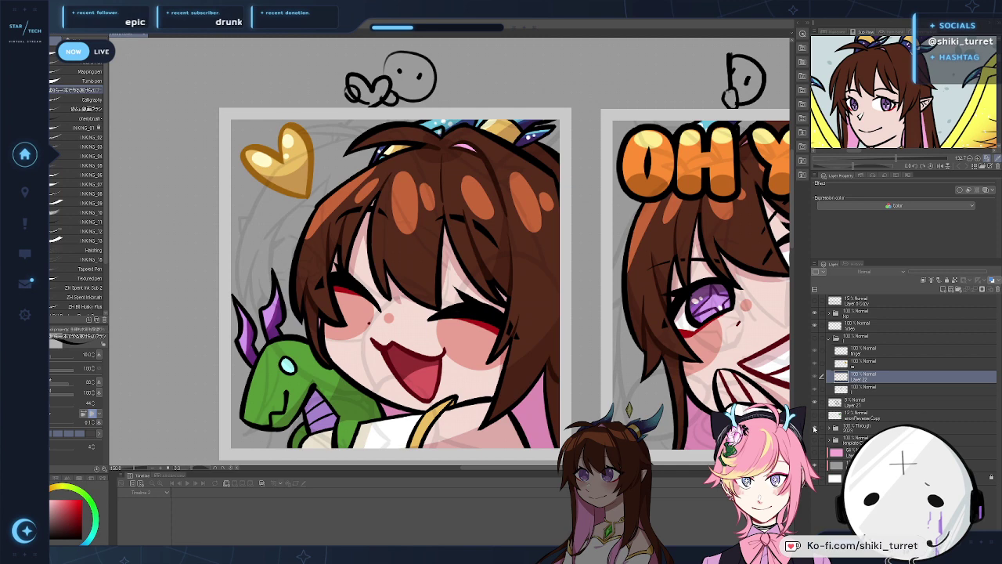
left_click(814, 429)
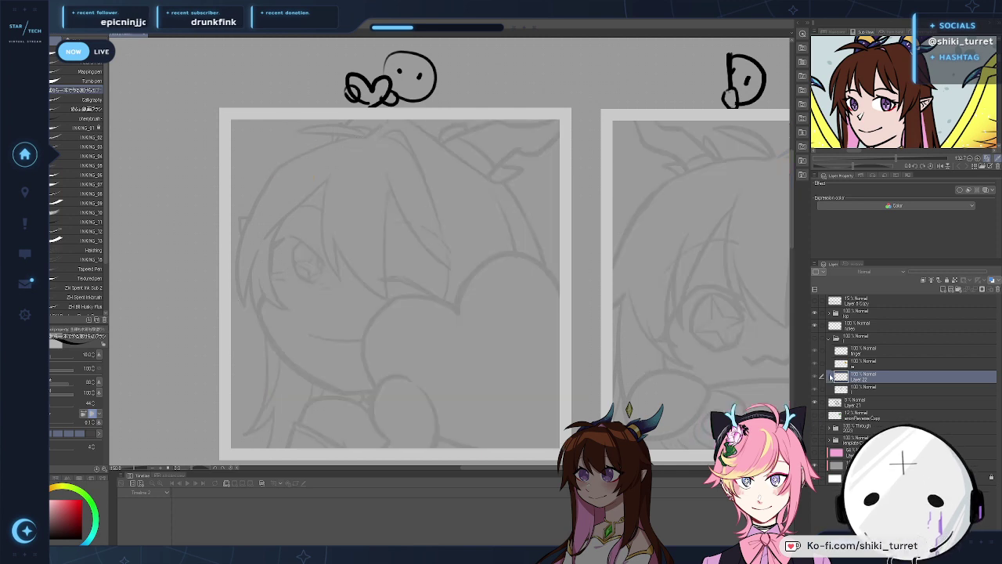
left_click(815, 339)
left_click_drag(437, 314, 416, 299)
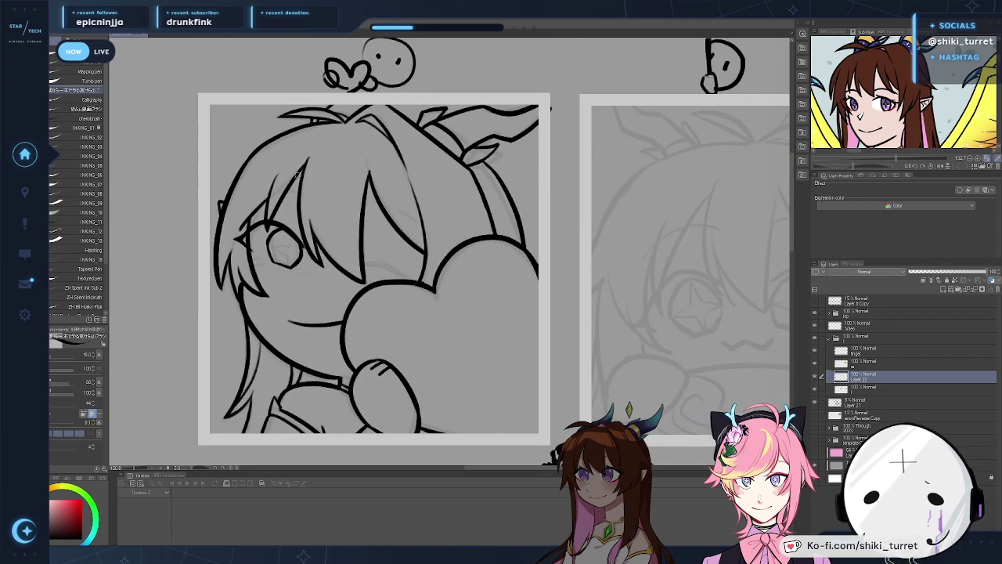
Step: Ink the eyelashes at the outer corner of the first character's visible eye
key("e")
key("p")
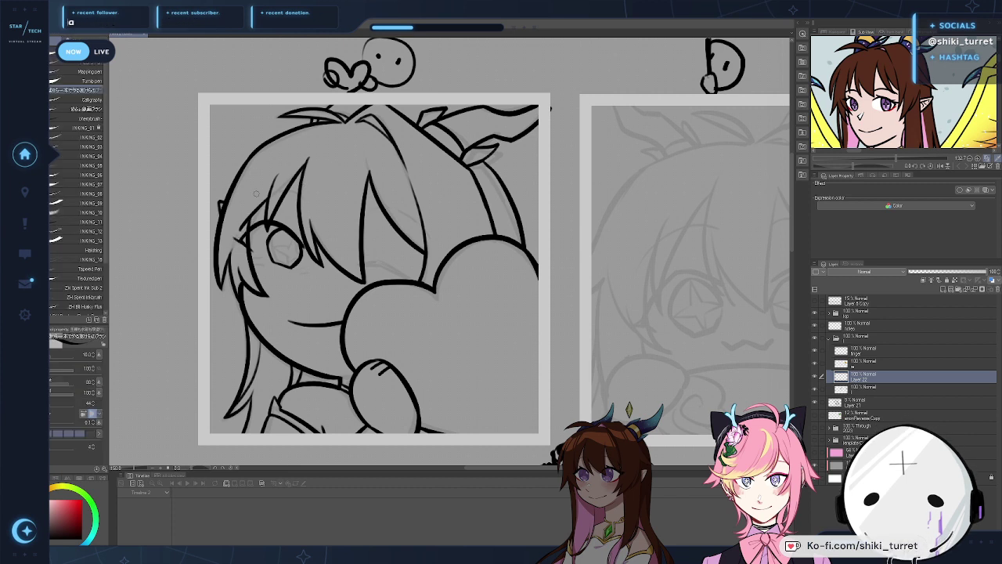
left_click_drag(241, 236, 250, 228)
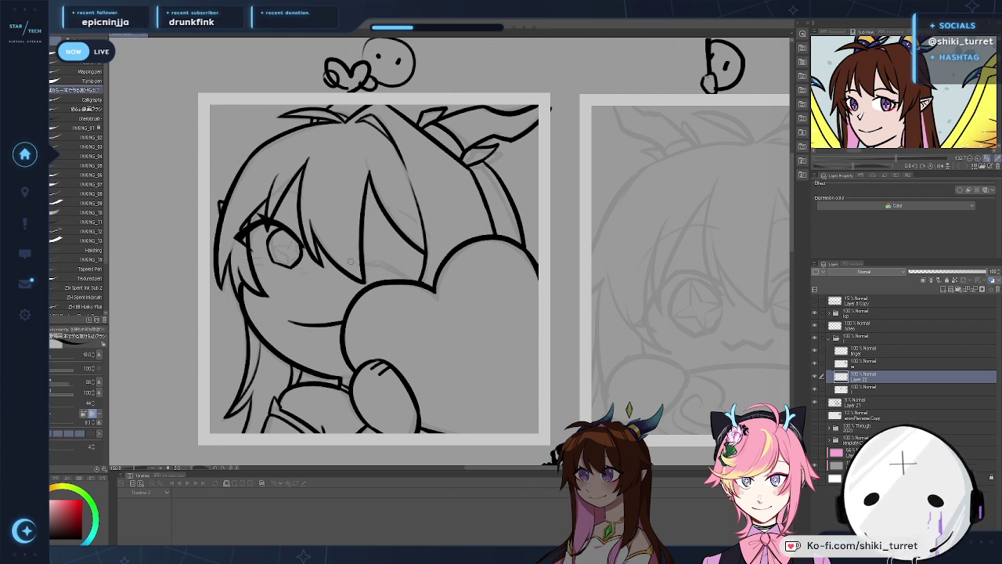
Step: Ink a thick, tapered lash line for the closed winking eye between the bangs and the heart
key("ctrl+z")
left_click_drag(356, 263, 415, 278)
key("ctrl+z")
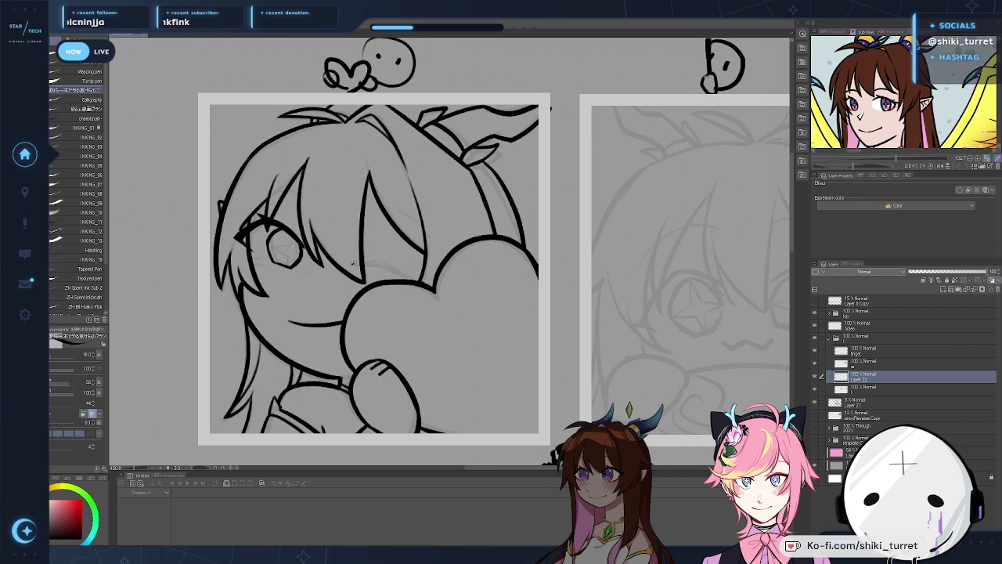
left_click_drag(357, 263, 389, 267)
key("ctrl+z")
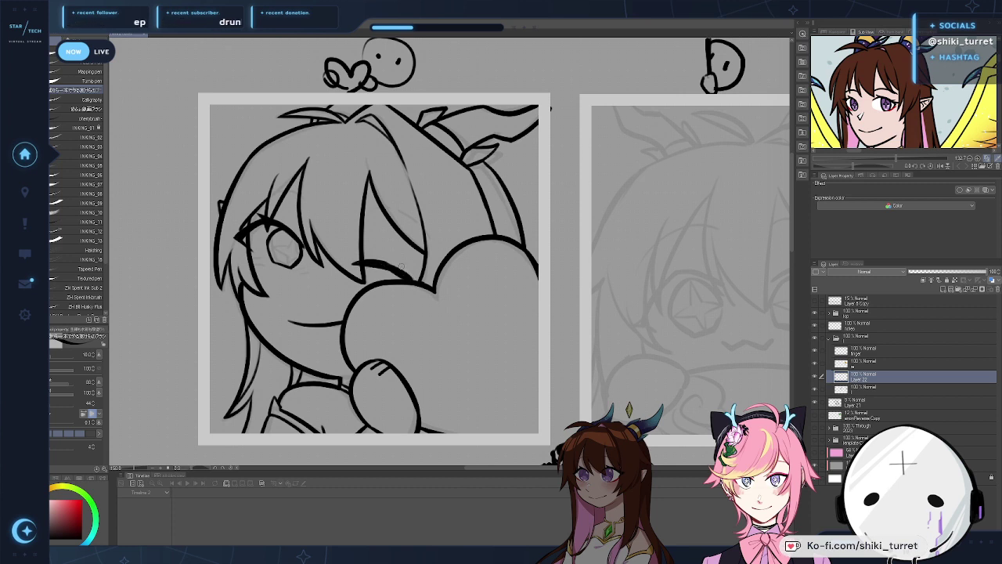
key("ctrl+z")
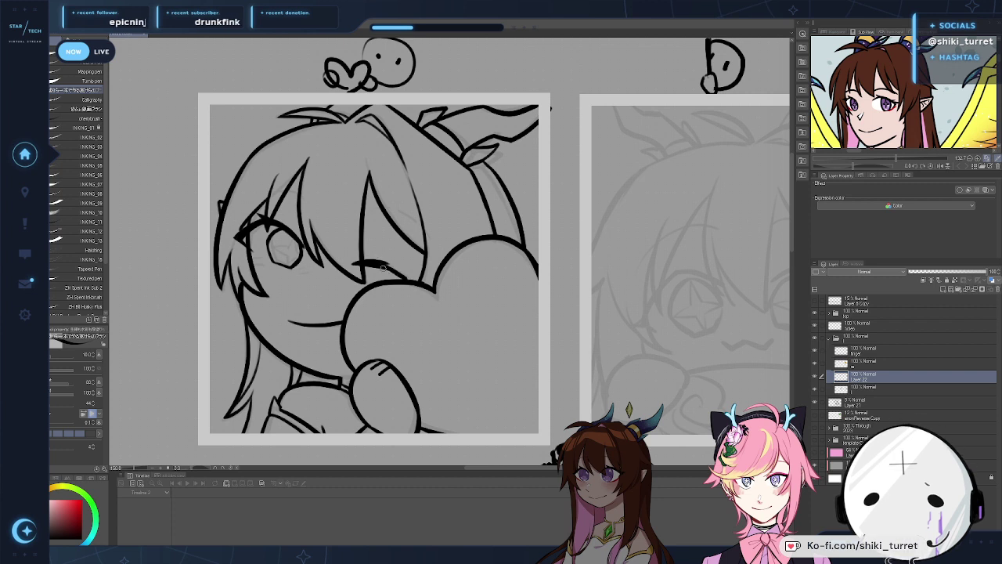
left_click_drag(376, 263, 406, 276)
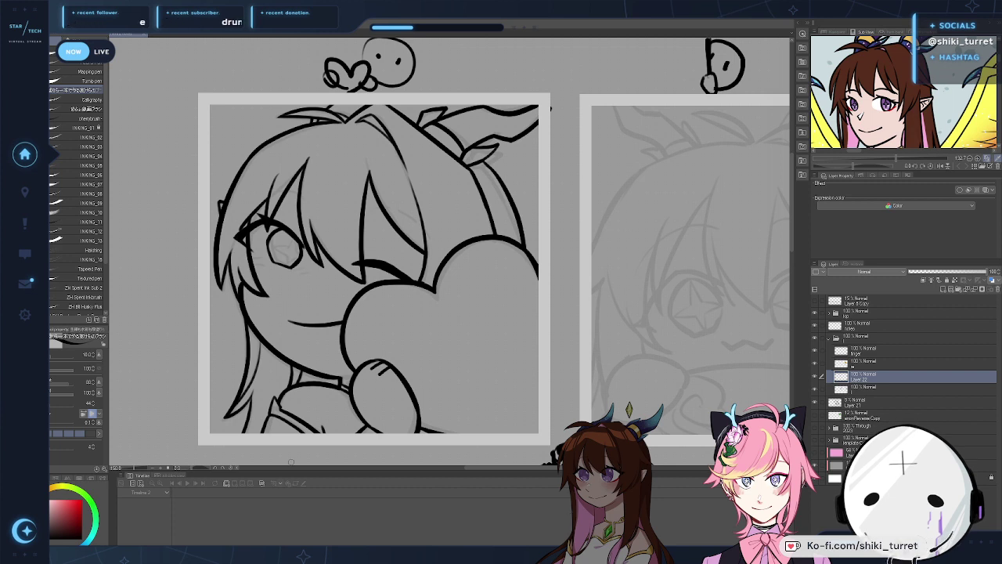
mouse_move(433, 375)
left_mouse_down()
mouse_move(434, 367)
mouse_move(412, 377)
left_mouse_up()
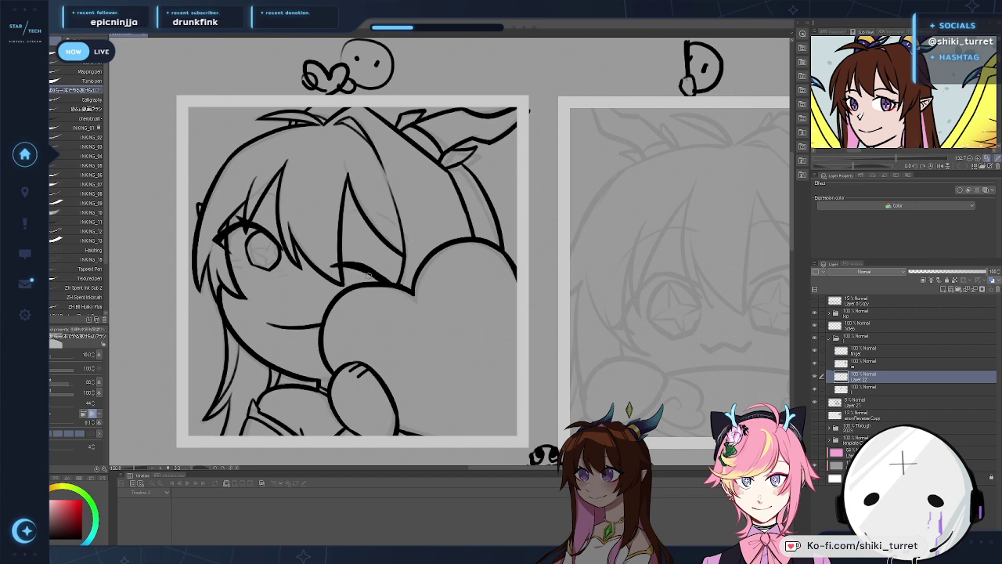
left_click_drag(370, 275, 345, 268)
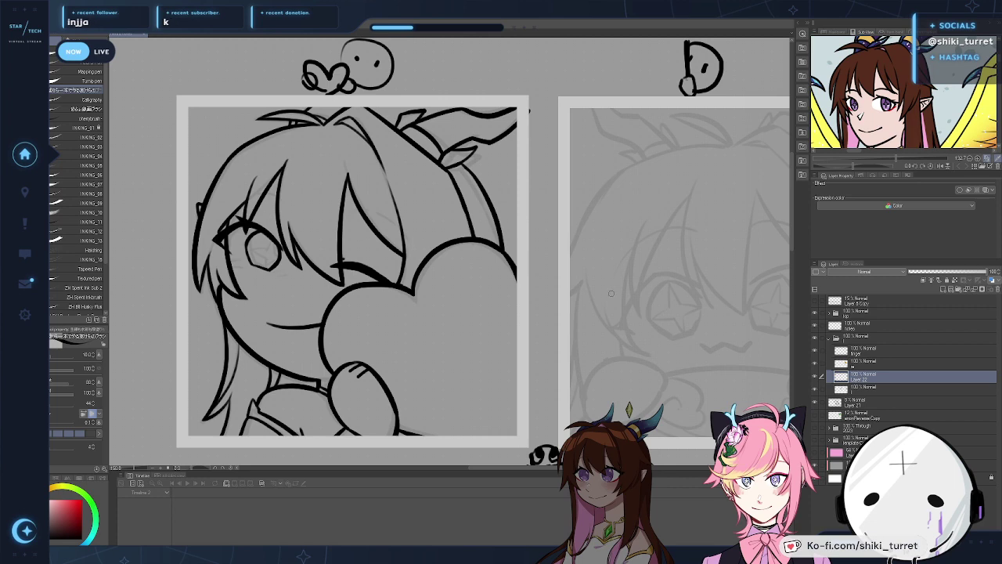
Step: Compare the eyes with the finished colored emotes, and return to the line art
left_click(816, 339)
left_click(815, 428)
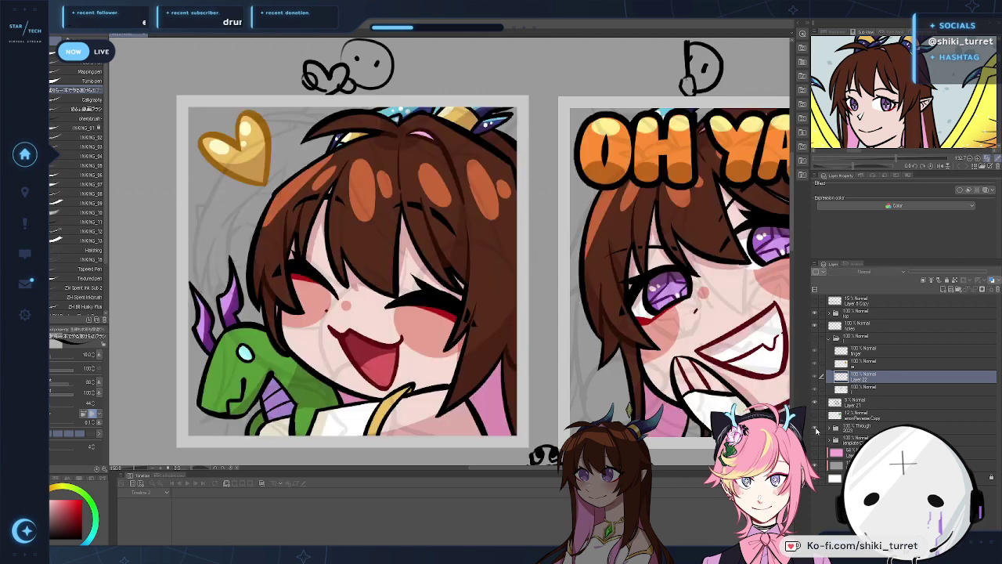
left_click(815, 429)
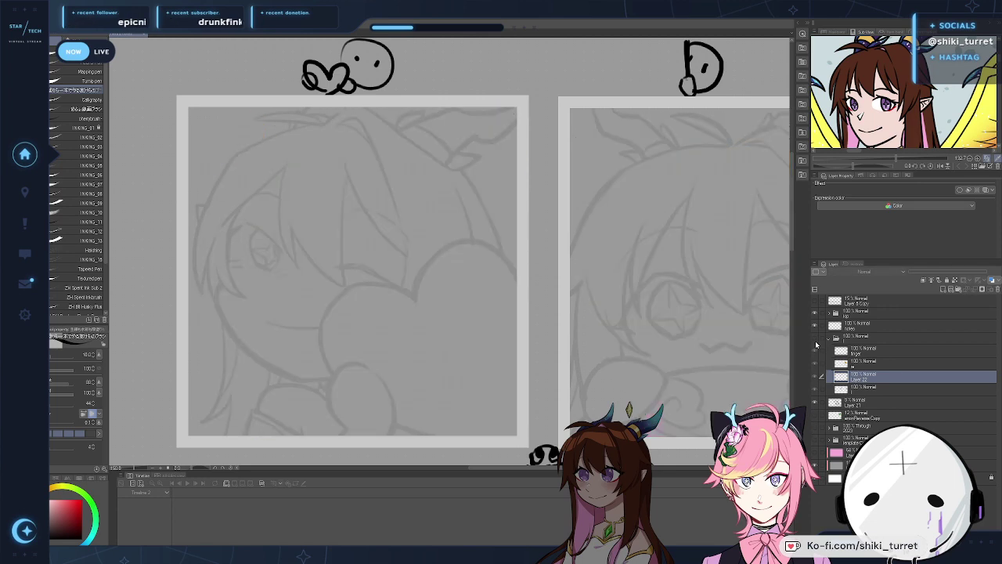
left_click(815, 338)
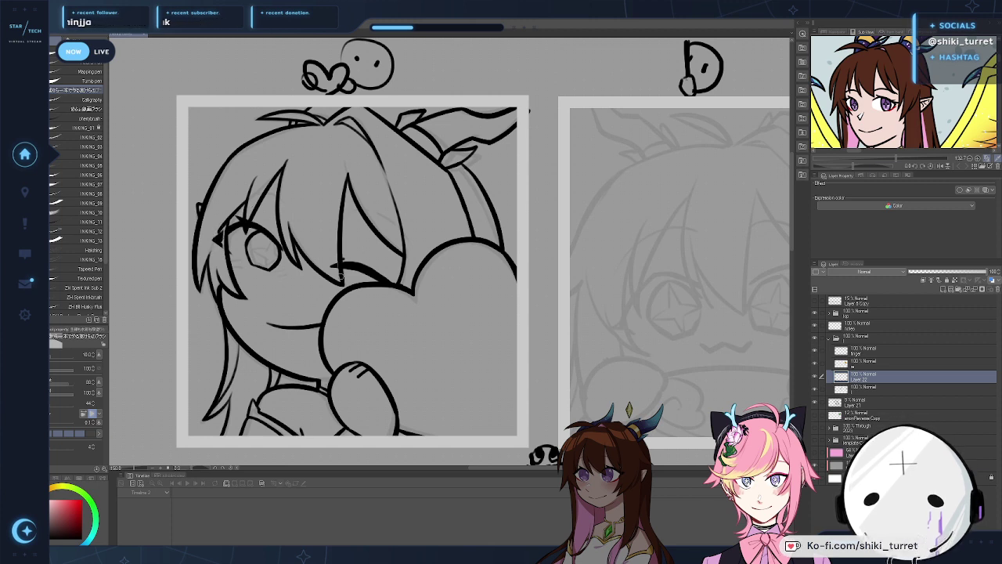
Step: Ink the eyebrows across the bangs above the open eye and the closed eye
left_click_drag(383, 278, 379, 289)
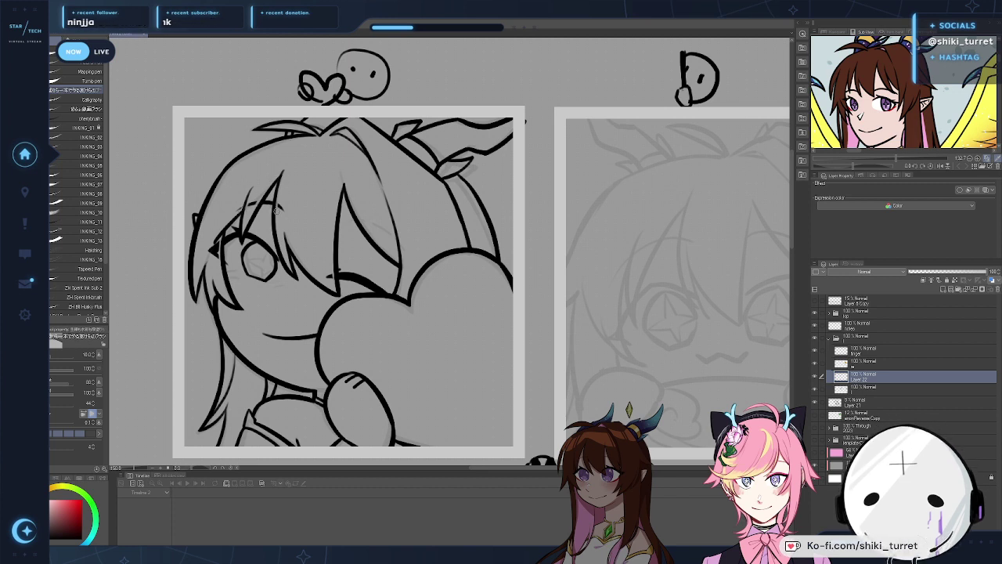
mouse_move(333, 217)
left_mouse_down()
mouse_move(379, 228)
mouse_move(350, 213)
mouse_move(389, 244)
left_mouse_up()
key("ctrl+z")
key("ctrl+z")
key("ctrl+z")
key("ctrl+z")
key("ctrl+z")
key("ctrl+z")
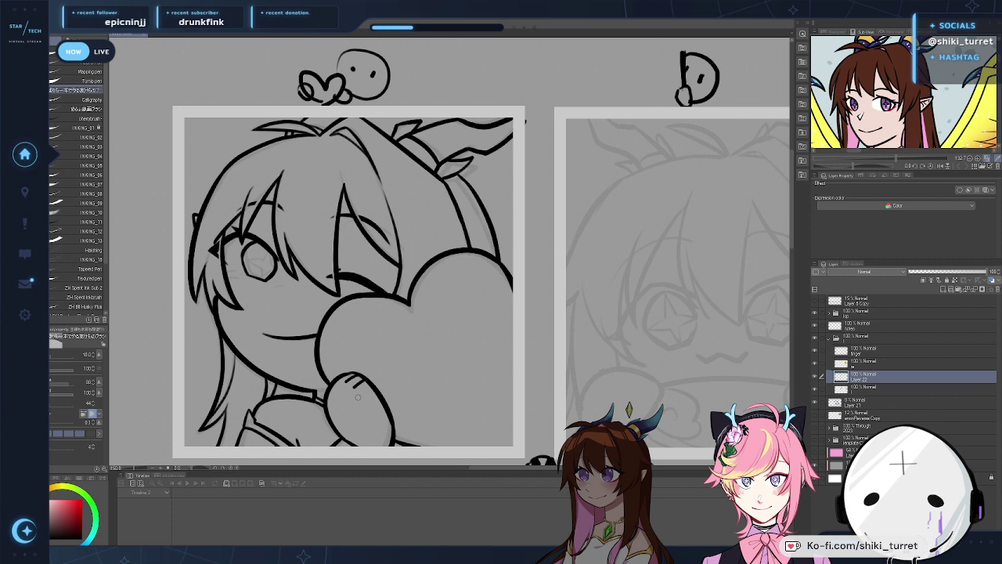
Step: Ink the star-shaped pupil inside the open eye's iris and the short blush marks on the cheek
left_click_drag(398, 273, 418, 262)
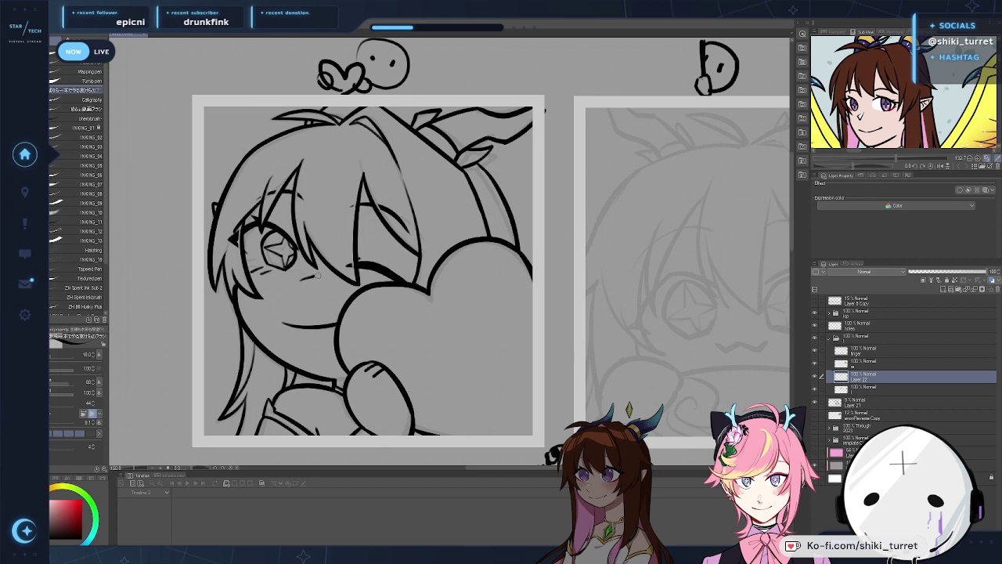
left_click_drag(303, 280, 322, 277)
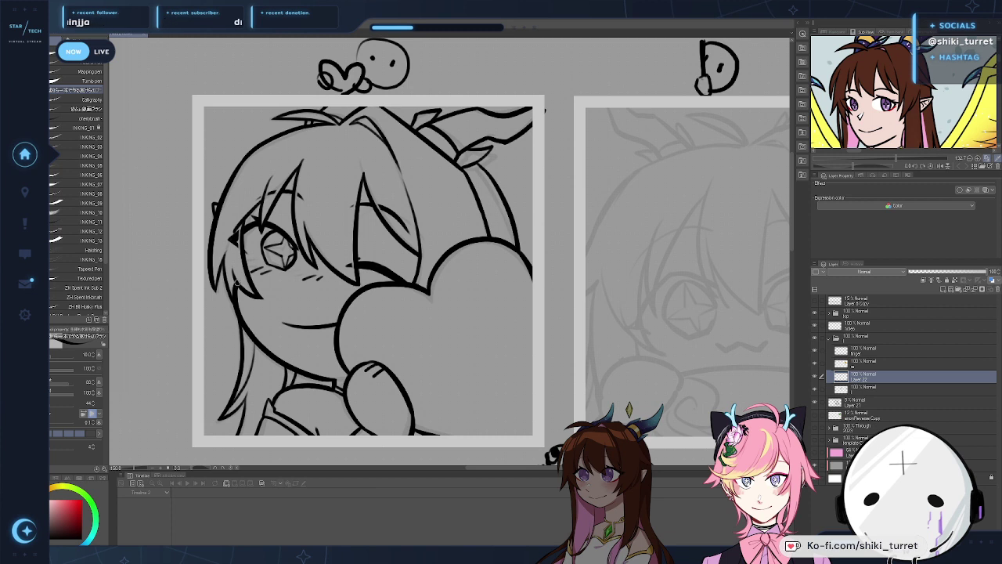
key("slash")
left_click(621, 390, "alt")
left_click(620, 390)
Step: Select the base line-art layer below Layer 22 and hide the notes layer with the doodles above the panels
key("e")
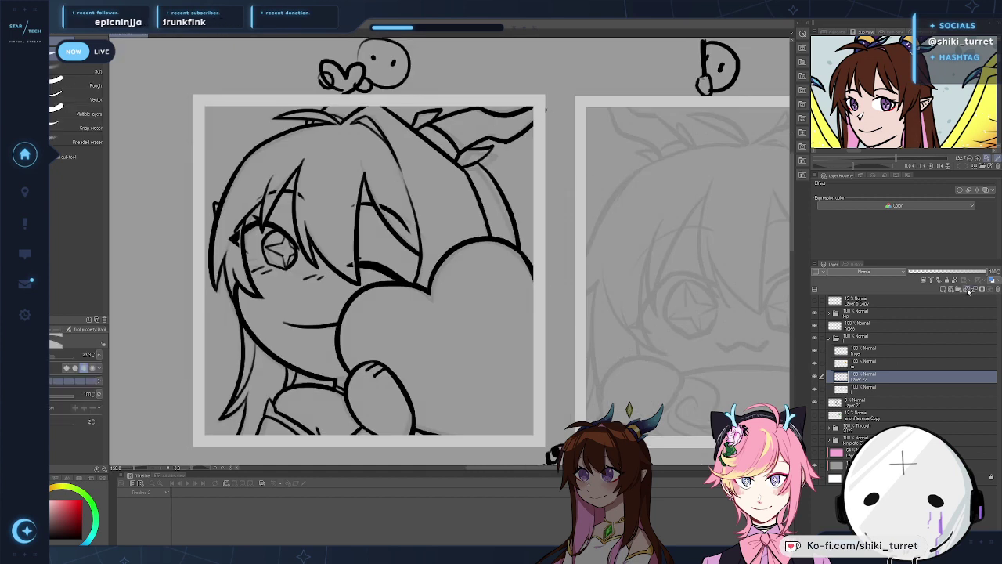
left_click(897, 392)
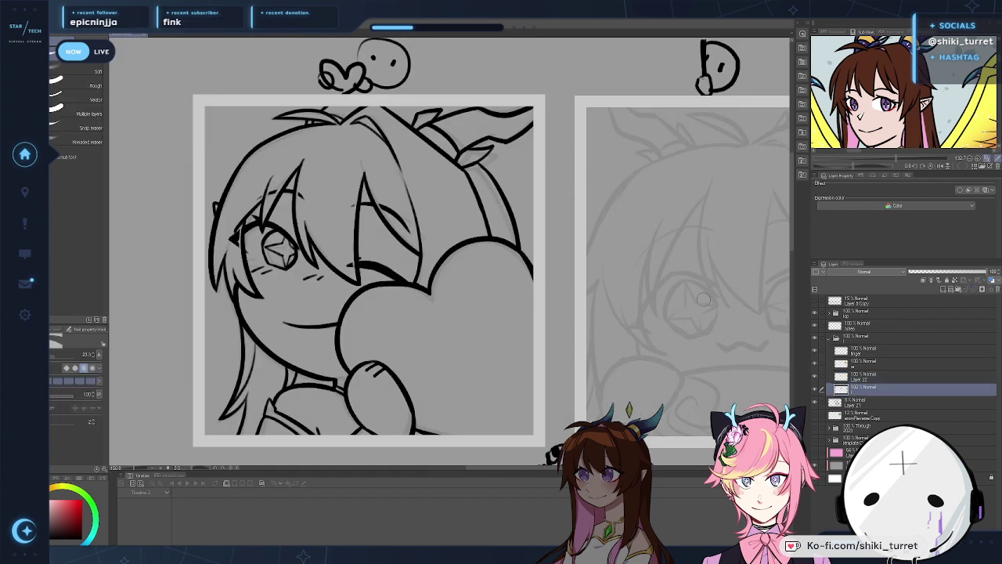
left_click(814, 325)
left_click_drag(578, 347, 537, 336)
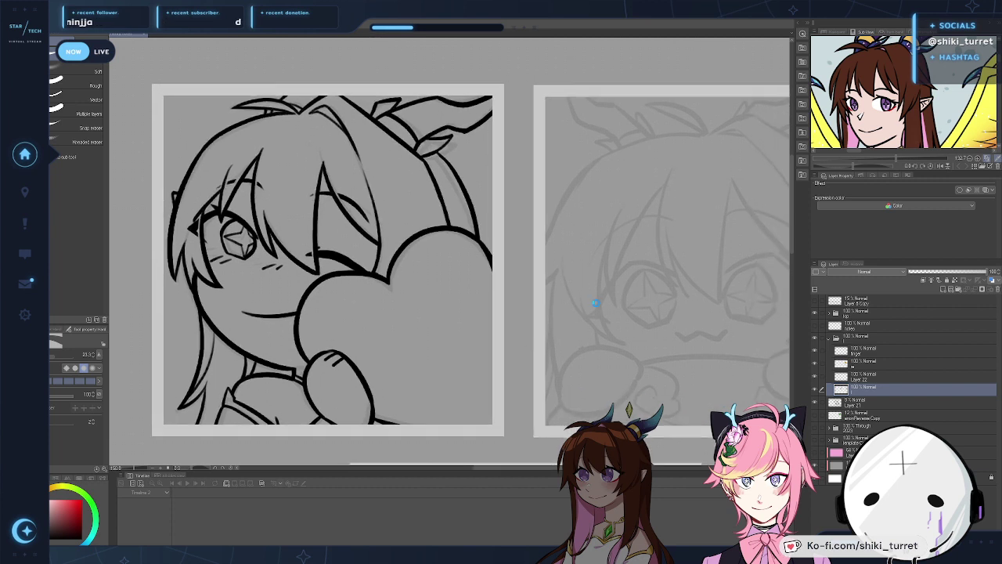
left_click_drag(559, 370, 546, 371)
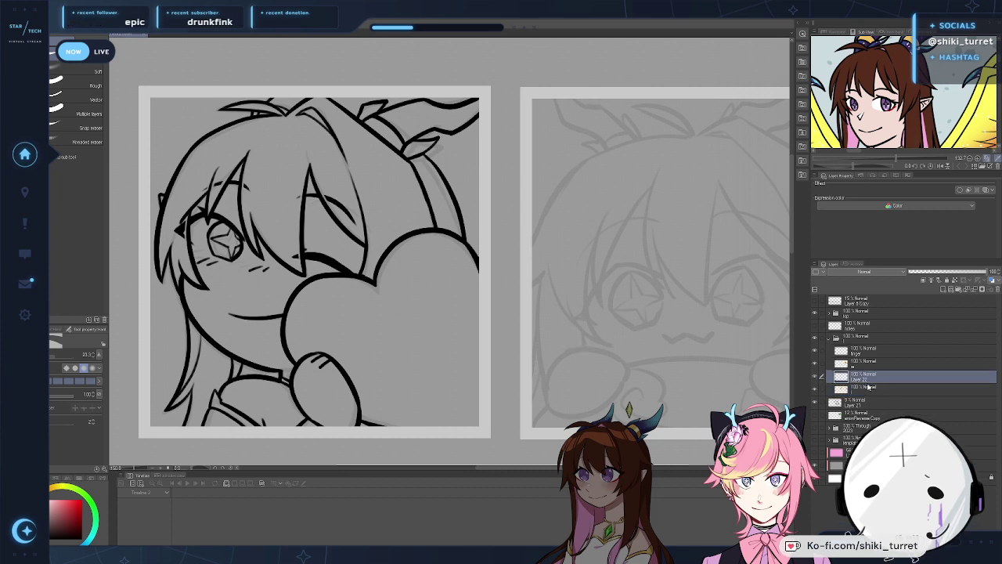
left_click(816, 390)
left_click(815, 390)
Step: Ink the long curved left edge of the central bangs over the second panel's sketch, redoing the stroke until it is smooth
left_click_drag(641, 374, 516, 373)
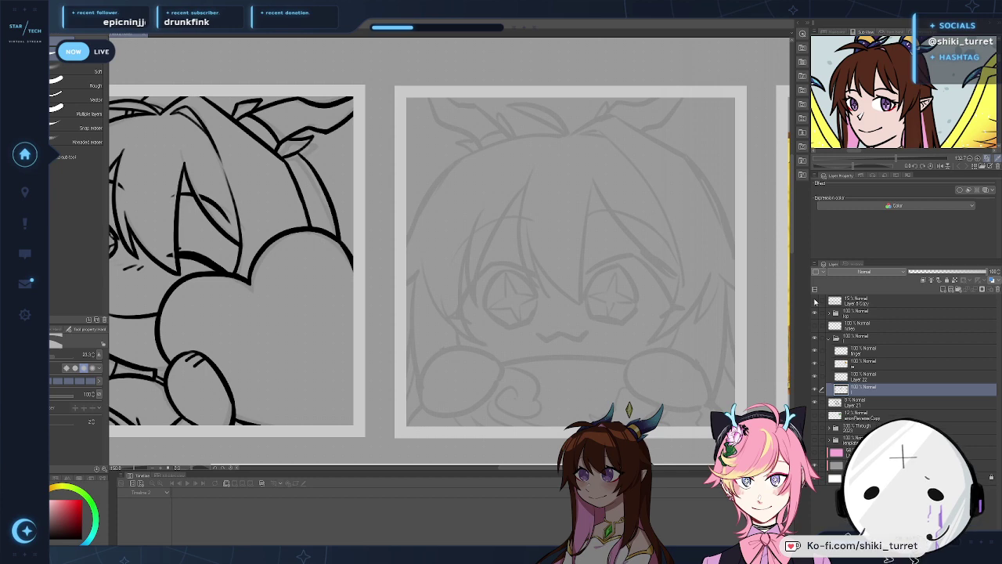
left_click_drag(707, 365, 622, 348)
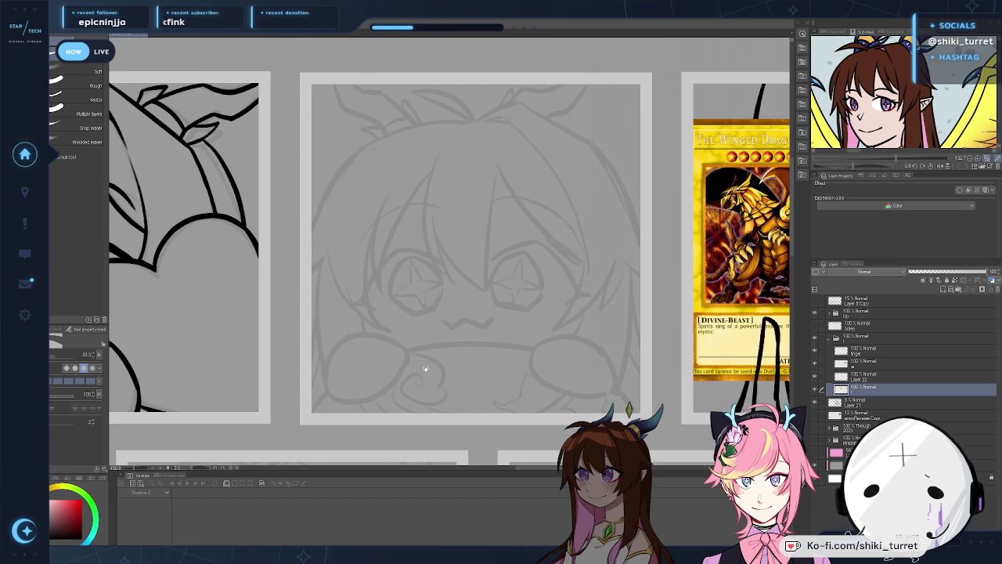
mouse_move(425, 368)
left_mouse_down()
mouse_move(456, 374)
mouse_move(424, 382)
left_mouse_up()
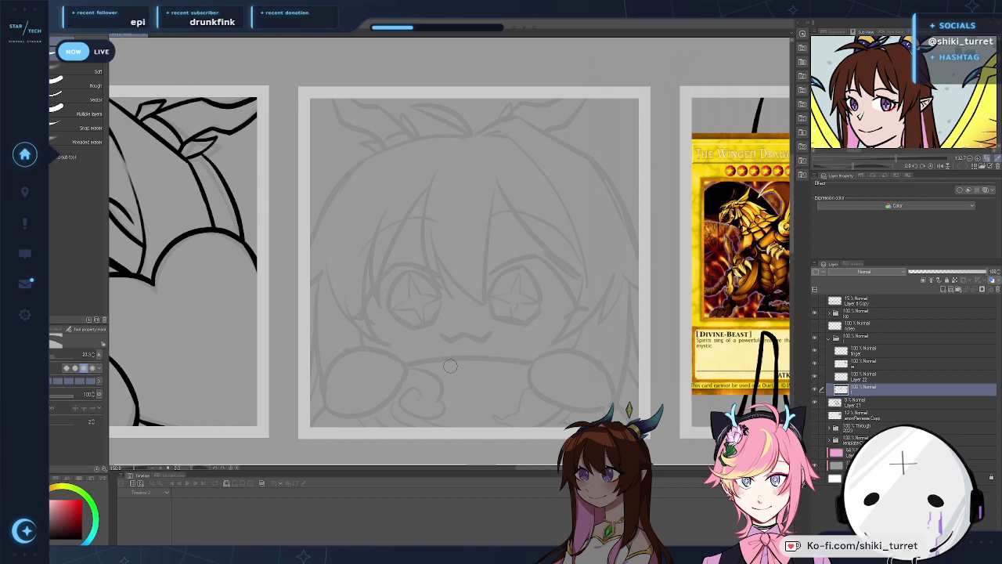
left_click_drag(597, 333, 563, 335)
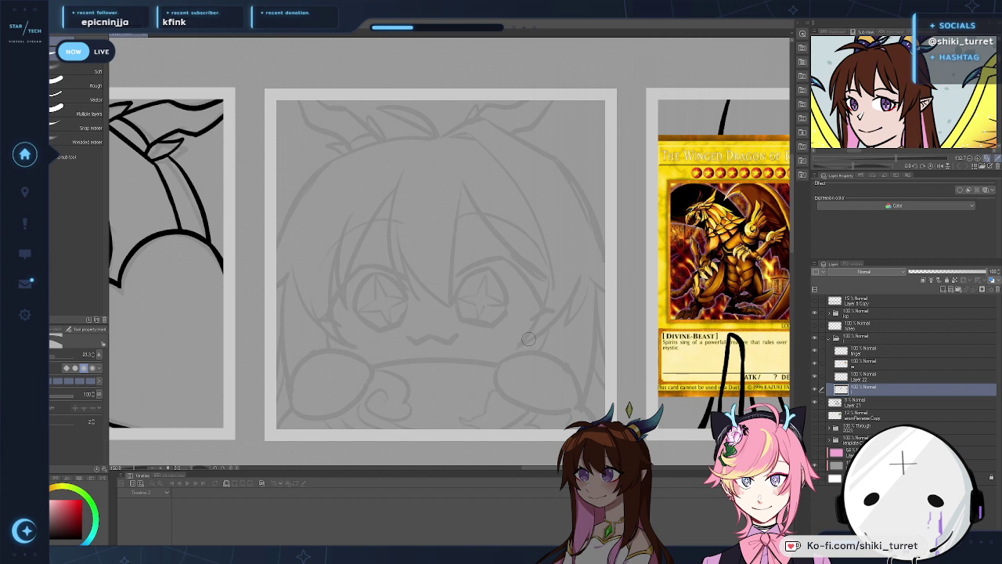
left_click_drag(681, 288, 677, 274)
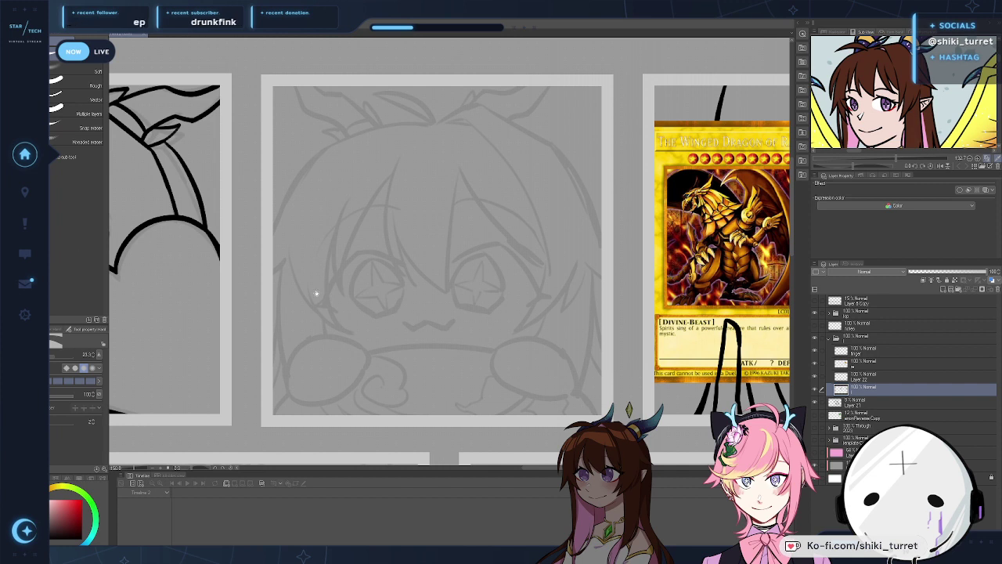
left_click_drag(316, 292, 335, 281)
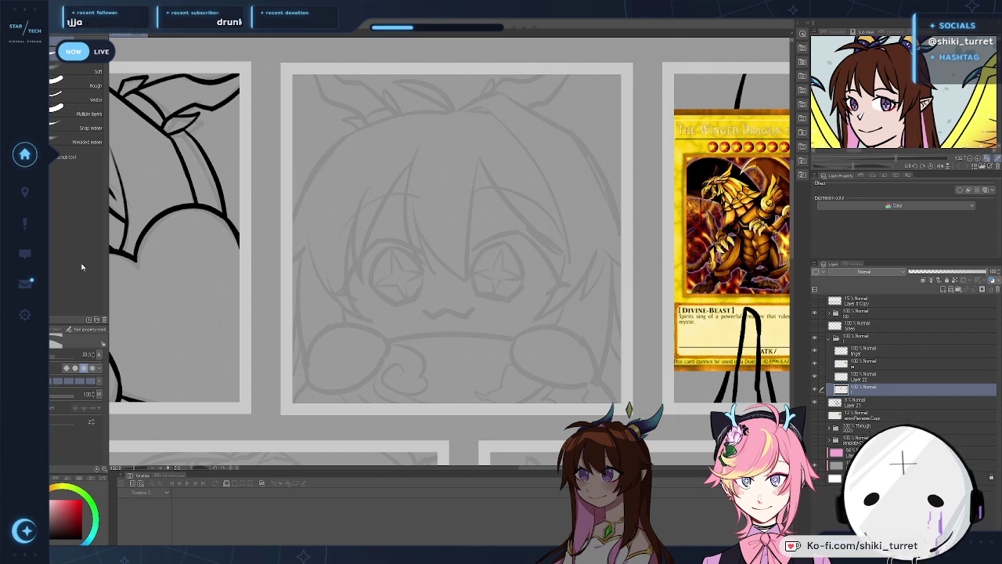
left_click_drag(441, 340, 443, 333)
left_click_drag(620, 374, 573, 363)
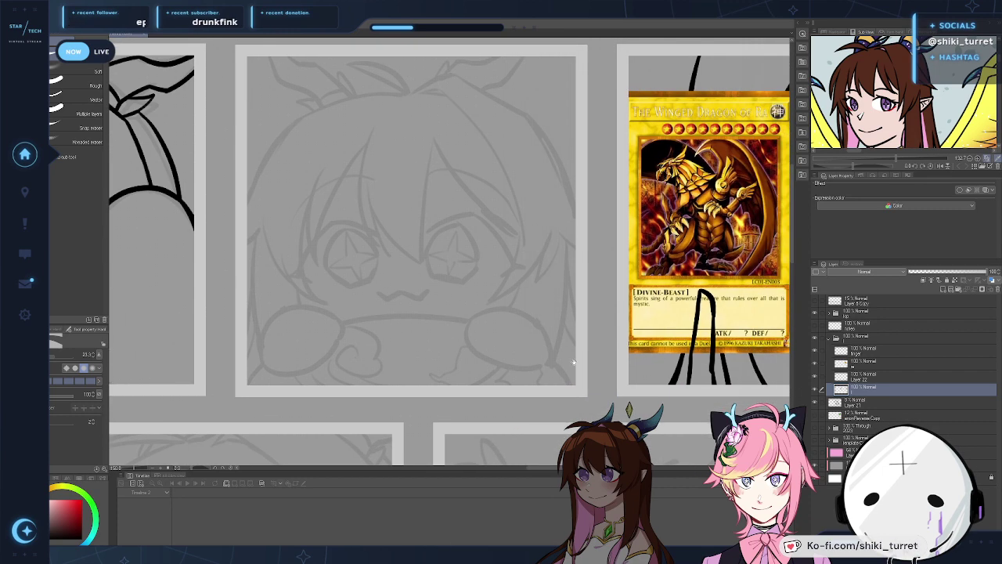
key("p")
key("ctrl+z")
mouse_move(369, 133)
left_mouse_down()
mouse_move(391, 260)
mouse_move(358, 197)
left_mouse_up()
key("ctrl+z")
key("ctrl+z")
mouse_move(365, 149)
left_mouse_down()
mouse_move(403, 268)
mouse_move(392, 251)
left_mouse_up()
key("ctrl+z")
key("ctrl+z")
left_click_drag(370, 131, 394, 257)
key("ctrl+z")
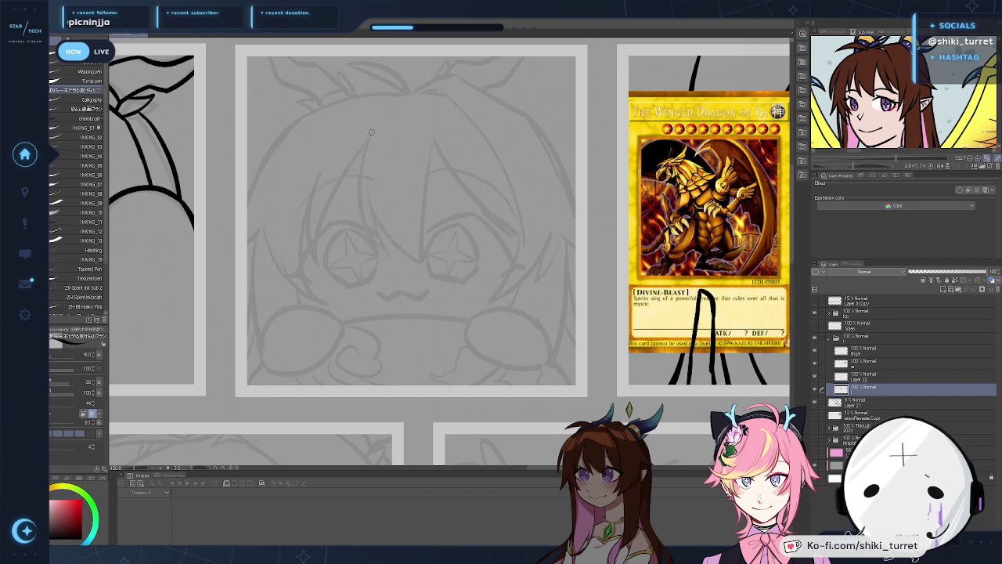
left_click_drag(368, 134, 394, 261)
key("ctrl+z")
left_click_drag(369, 135, 394, 258)
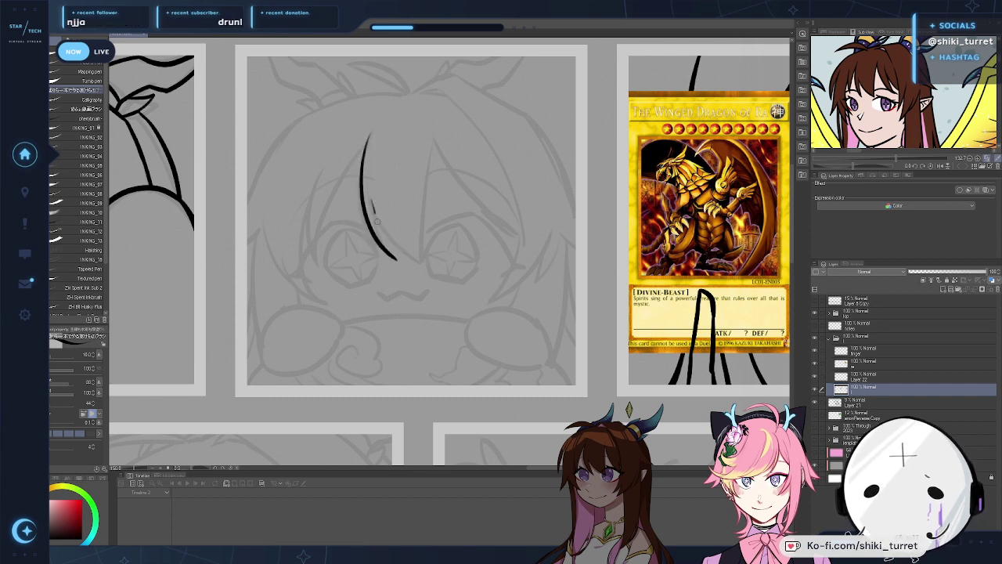
Step: Close the narrow strand's pointed tip and ink the curve sweeping down to the central bang's tip in the second panel
left_click_drag(377, 221, 398, 262)
key("ctrl+z")
mouse_move(372, 208)
left_mouse_down()
mouse_move(398, 263)
mouse_move(391, 259)
left_mouse_up()
key("ctrl+z")
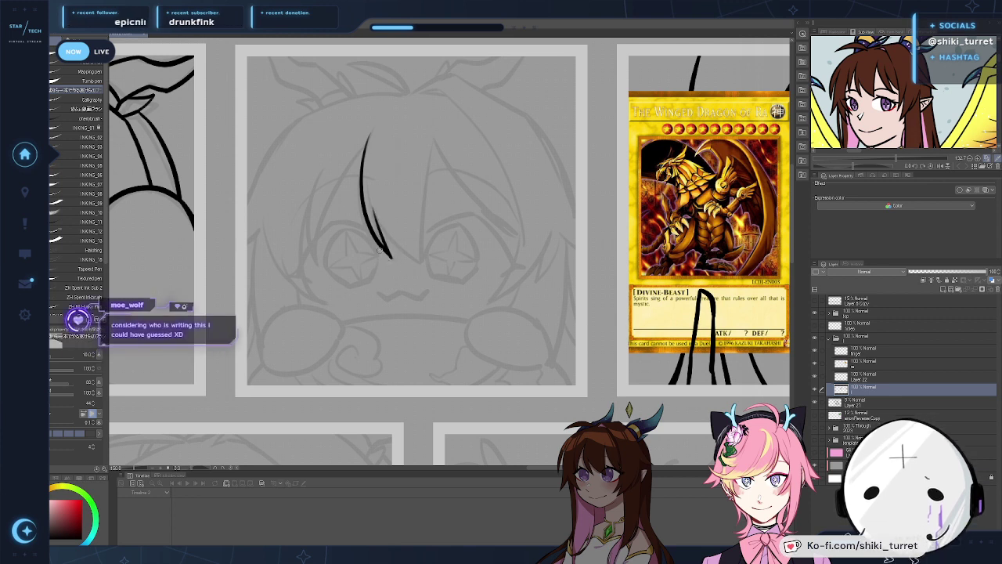
key("ctrl+z")
mouse_move(375, 216)
left_mouse_down()
mouse_move(436, 264)
mouse_move(429, 260)
left_mouse_up()
key("ctrl+z")
key("ctrl+z")
key("ctrl+z")
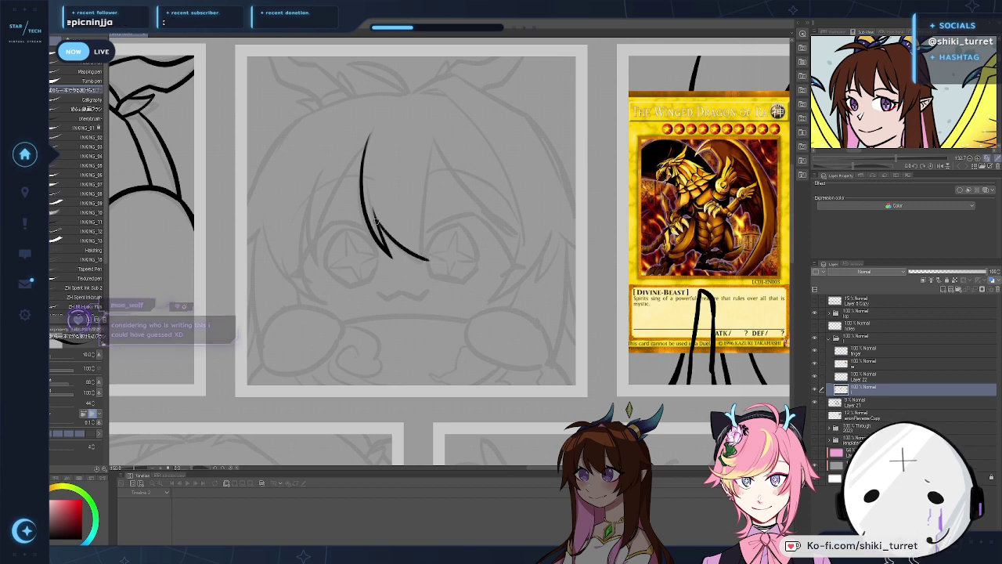
Step: Ink the near-vertical right edge of the second panel's central bang down to its tip, redoing the stroke as needed
left_click_drag(430, 145, 425, 218)
key("ctrl+z")
key("ctrl+z")
left_click_drag(430, 141, 429, 259)
key("ctrl+z")
key("ctrl+z")
left_click_drag(431, 139, 429, 259)
key("ctrl+z")
key("ctrl+z")
key("ctrl+z")
left_click_drag(431, 135, 428, 259)
key("ctrl+z")
left_click_drag(432, 139, 429, 259)
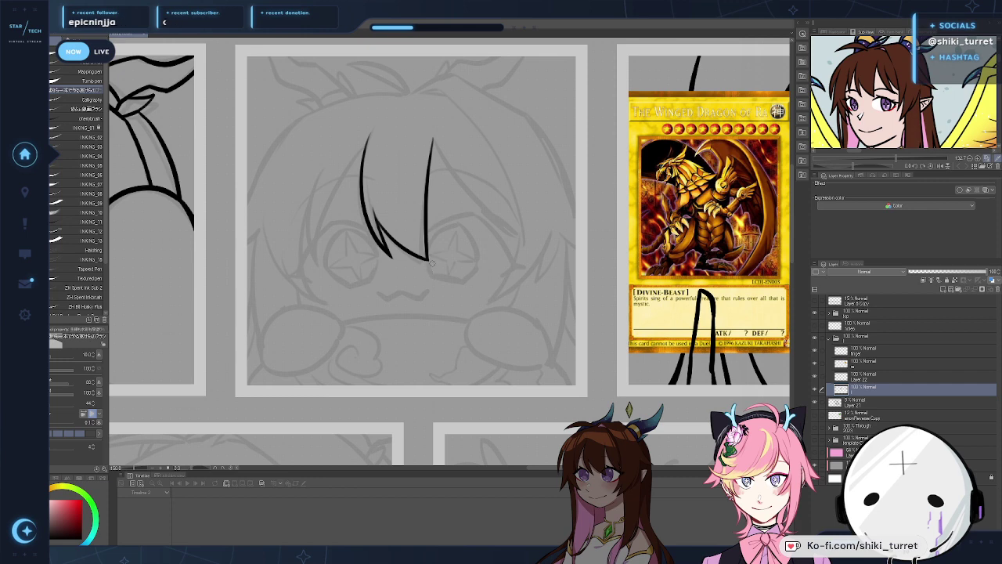
mouse_move(452, 283)
left_mouse_down()
mouse_move(418, 298)
mouse_move(428, 326)
mouse_move(408, 297)
left_mouse_up()
left_click_drag(444, 240, 434, 217)
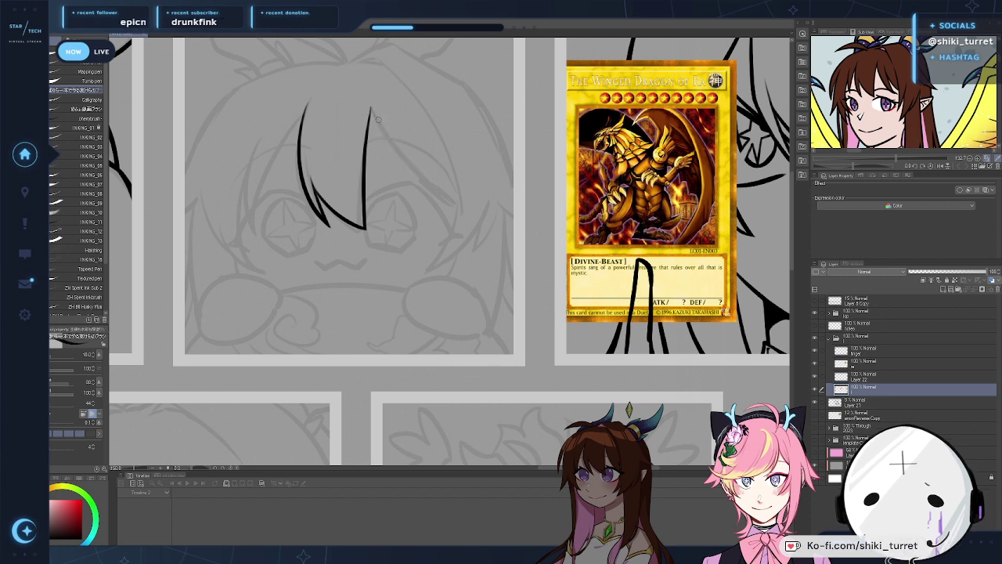
Step: Ink the curve sweeping outward from the central bang's upper right corner past the right eye in the second panel, redoing it until smooth
left_click_drag(370, 109, 466, 202)
key("ctrl+z")
key("ctrl+z")
left_click_drag(370, 109, 466, 202)
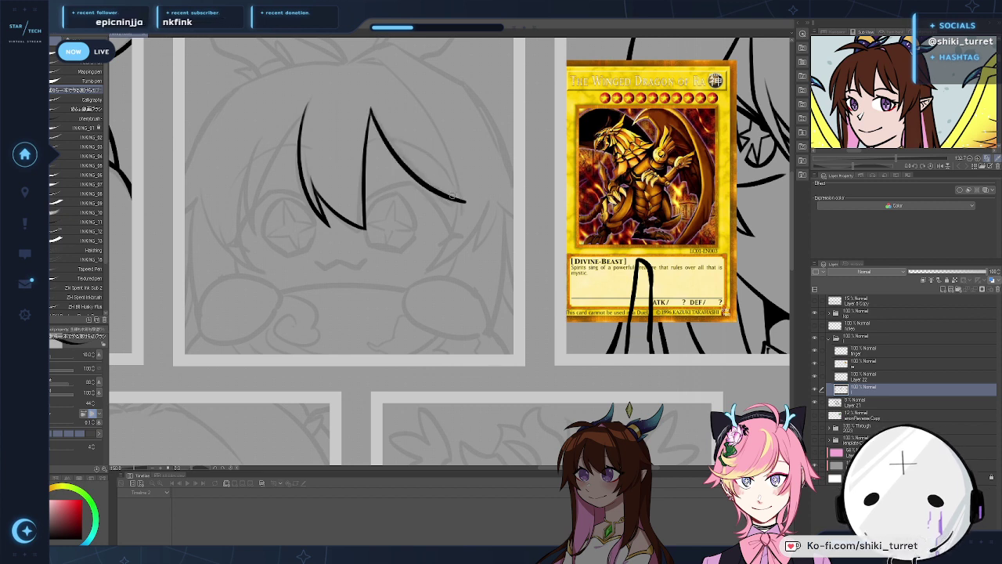
key("ctrl+z")
left_click_drag(370, 109, 460, 208)
key("ctrl+z")
left_click_drag(370, 110, 461, 205)
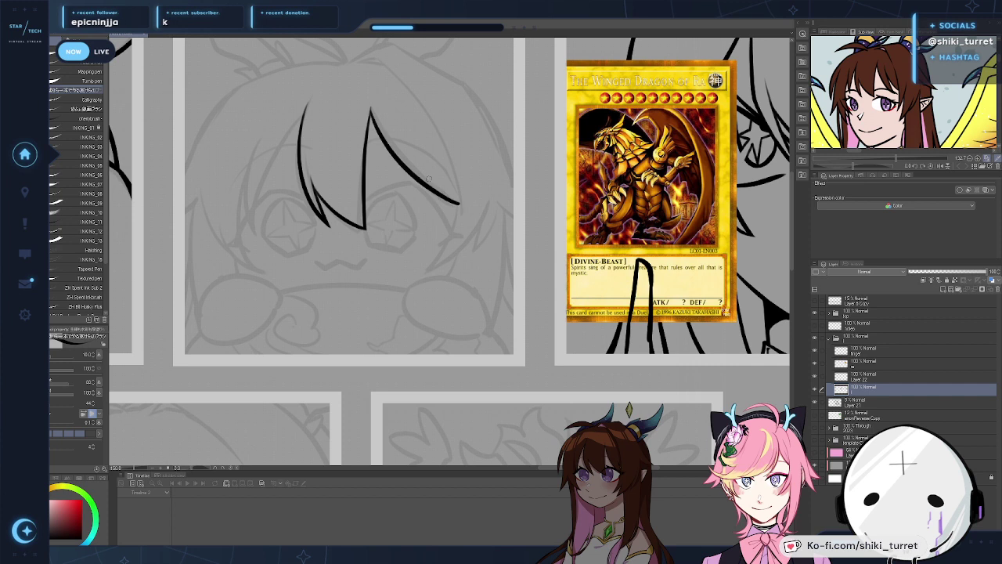
left_click_drag(447, 127, 453, 136)
key("ctrl+z")
mouse_move(377, 118)
left_mouse_down()
mouse_move(461, 208)
mouse_move(408, 174)
mouse_move(465, 209)
left_mouse_up()
key("ctrl+z")
key("ctrl+z")
key("ctrl+z")
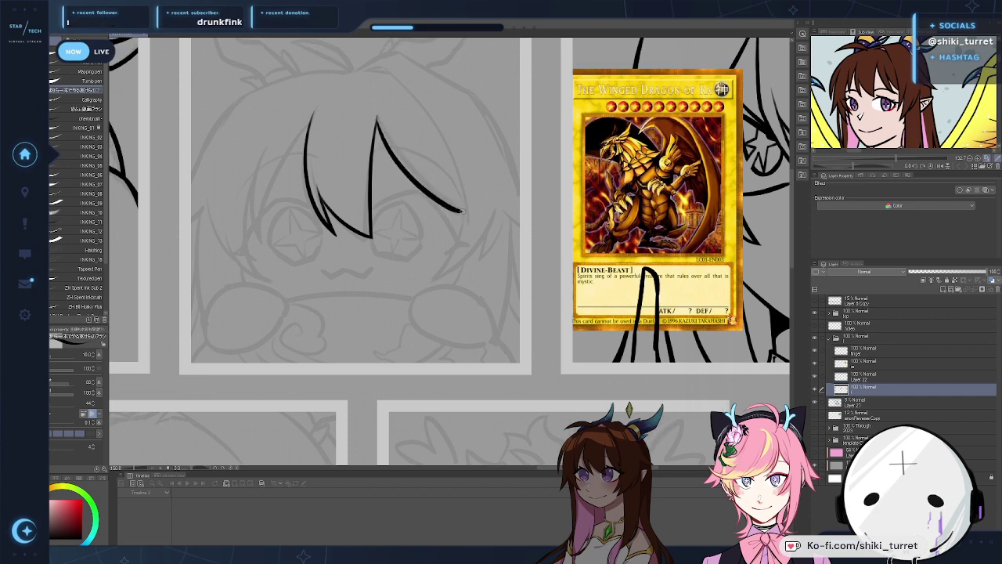
key("ctrl+z")
left_click_drag(377, 121, 463, 209)
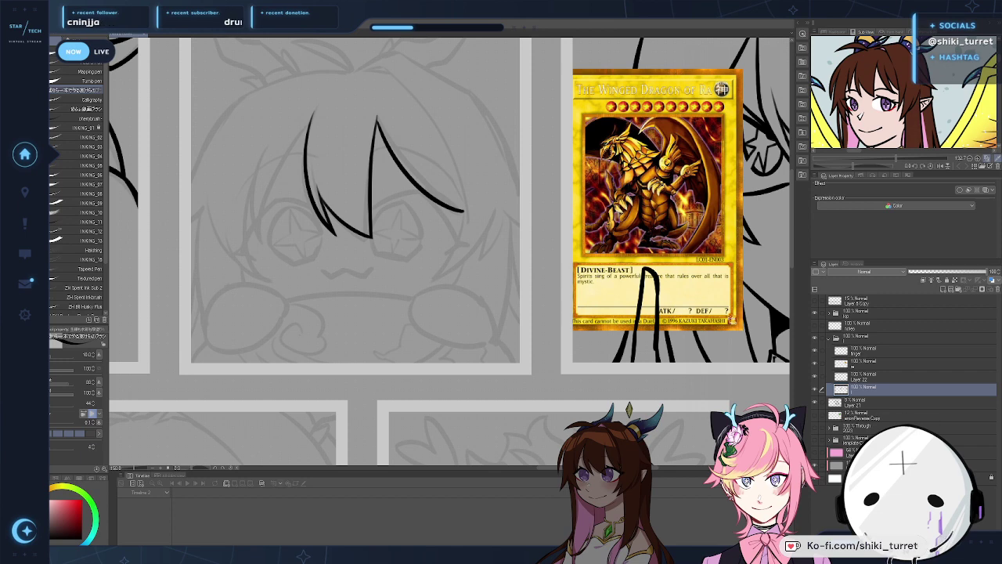
Step: Ink the curve from the upper end of the central bang's left edge down to the left eye in the second panel
left_click_drag(478, 259, 606, 272)
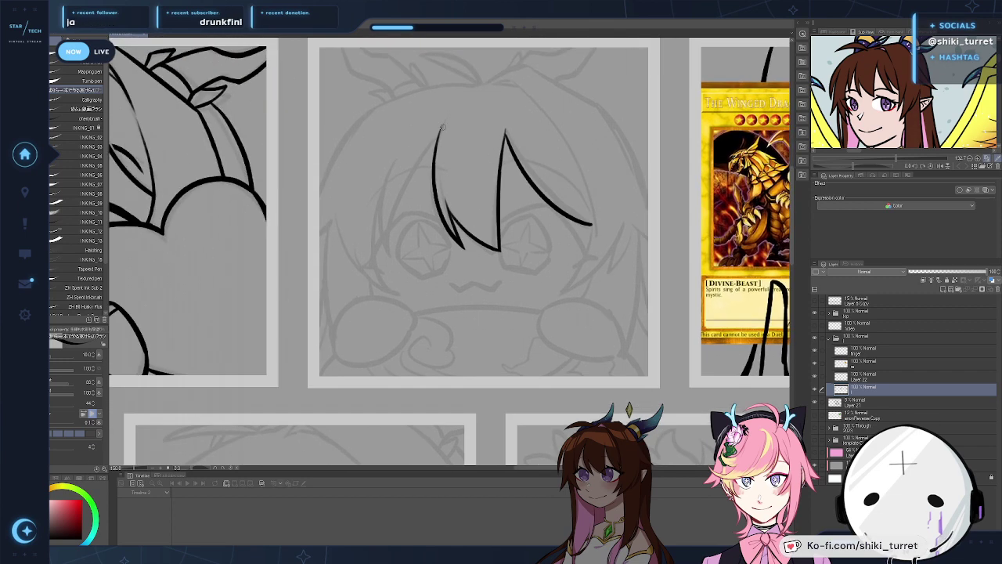
left_click_drag(442, 133, 390, 229)
key("ctrl+z")
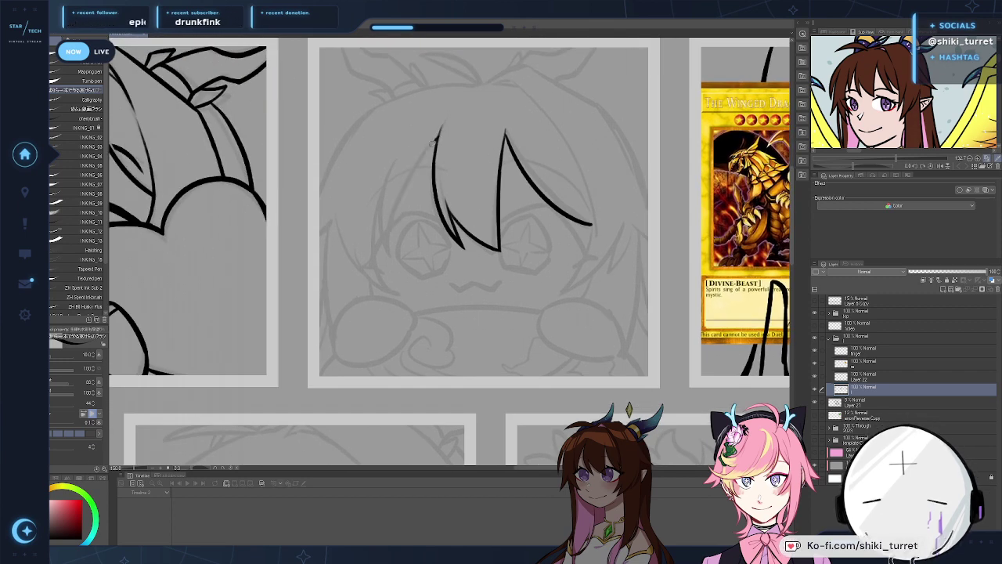
left_click_drag(438, 138, 390, 232)
Step: Ink the steep outer edge of the left bang down to its tip beside the left eye, redoing the stroke as needed
left_click_drag(396, 161, 387, 237)
key("ctrl+z")
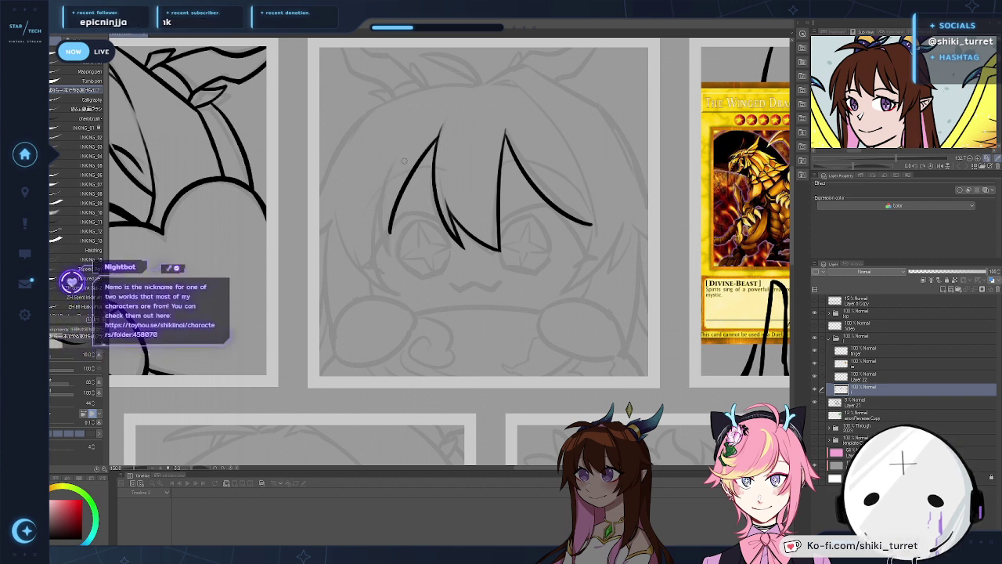
left_click_drag(401, 156, 388, 234)
key("ctrl+z")
left_click_drag(400, 153, 389, 235)
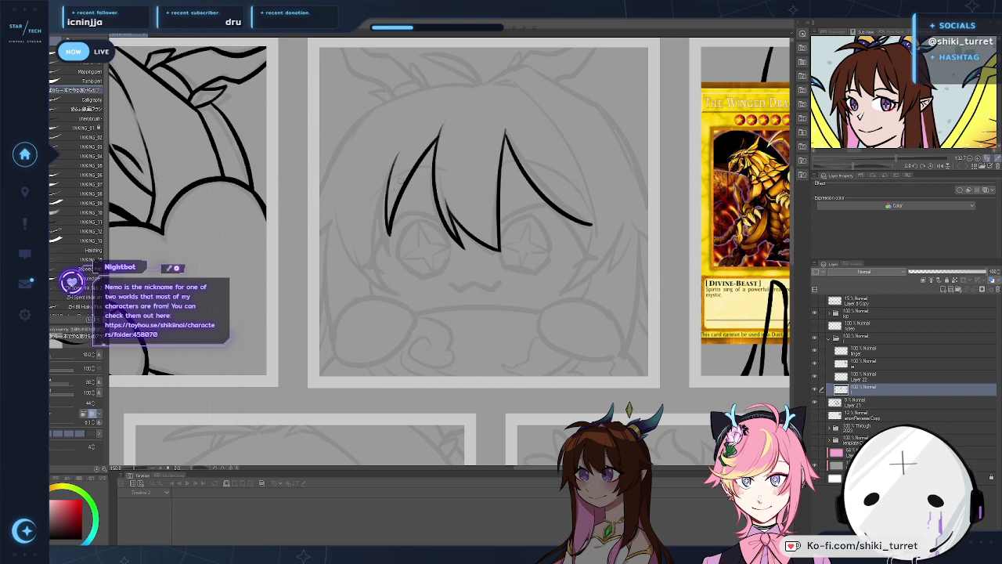
key("ctrl+z")
left_click_drag(398, 153, 390, 235)
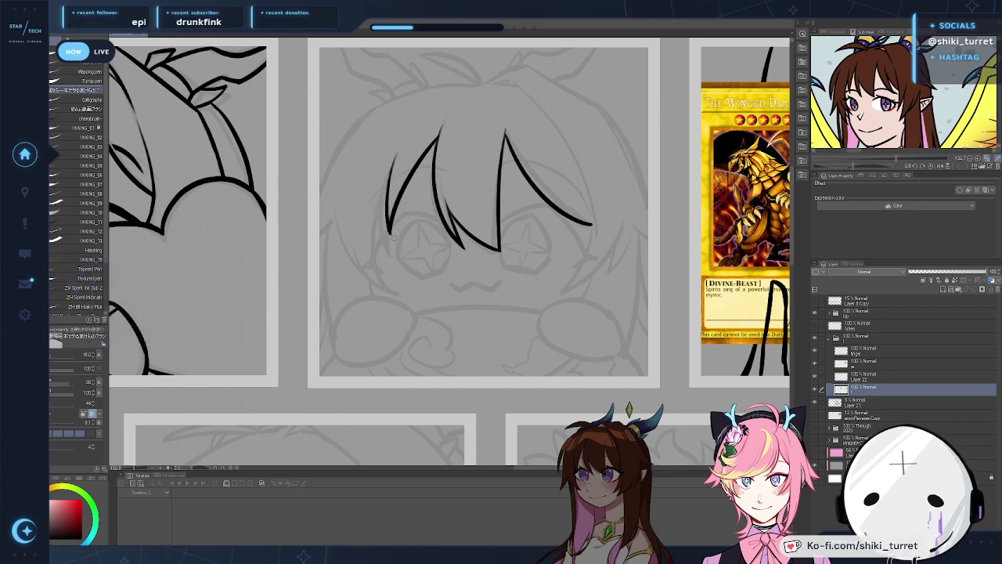
Step: Ink the long curved inner edge of the left side strand from the left bang down to the cheek, redoing the stroke as needed
key("ctrl+z")
mouse_move(393, 155)
left_mouse_down()
mouse_move(372, 289)
mouse_move(373, 263)
mouse_move(386, 290)
left_mouse_up()
key("ctrl+z")
key("ctrl+z")
key("ctrl+z")
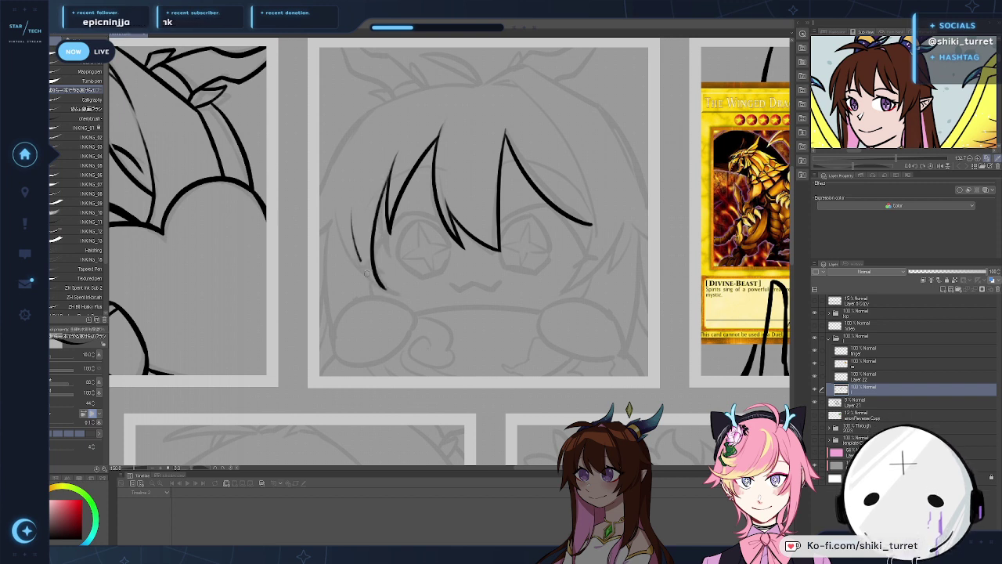
key("ctrl+z")
left_click_drag(346, 214, 350, 241)
key("ctrl+z")
key("ctrl+z")
left_click_drag(393, 156, 384, 290)
key("ctrl+z")
Step: Try to ink the outer edge of the left side strand with a short extra strand beside it
left_click_drag(357, 201, 383, 294)
key("ctrl+z")
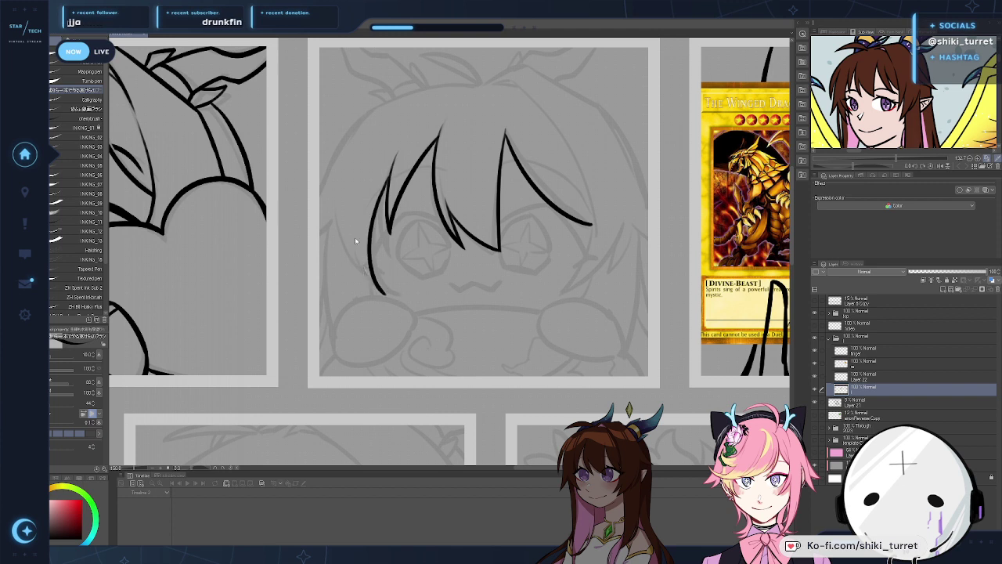
left_click_drag(353, 222, 386, 296)
key("ctrl+z")
key("ctrl+z")
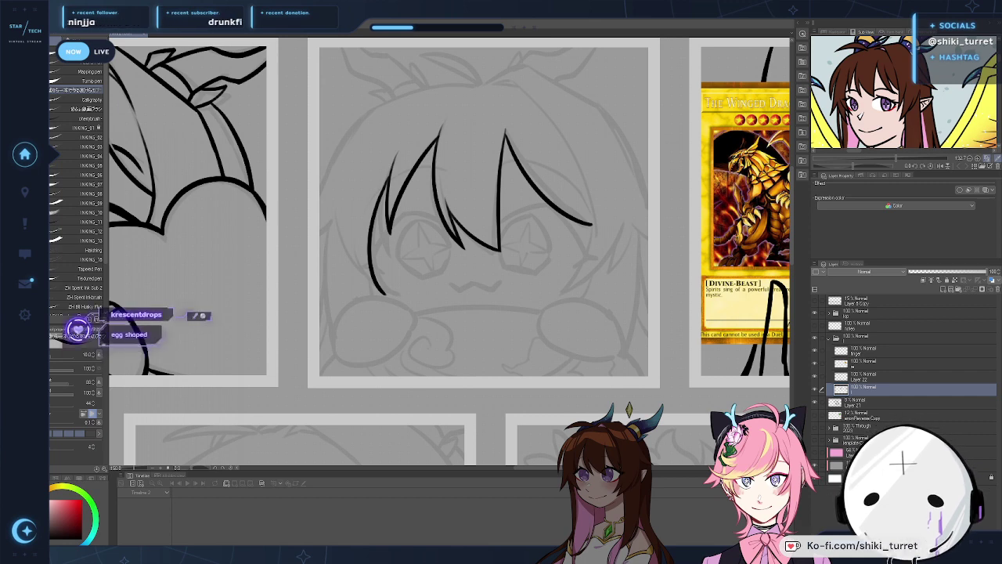
left_click_drag(567, 250, 544, 257)
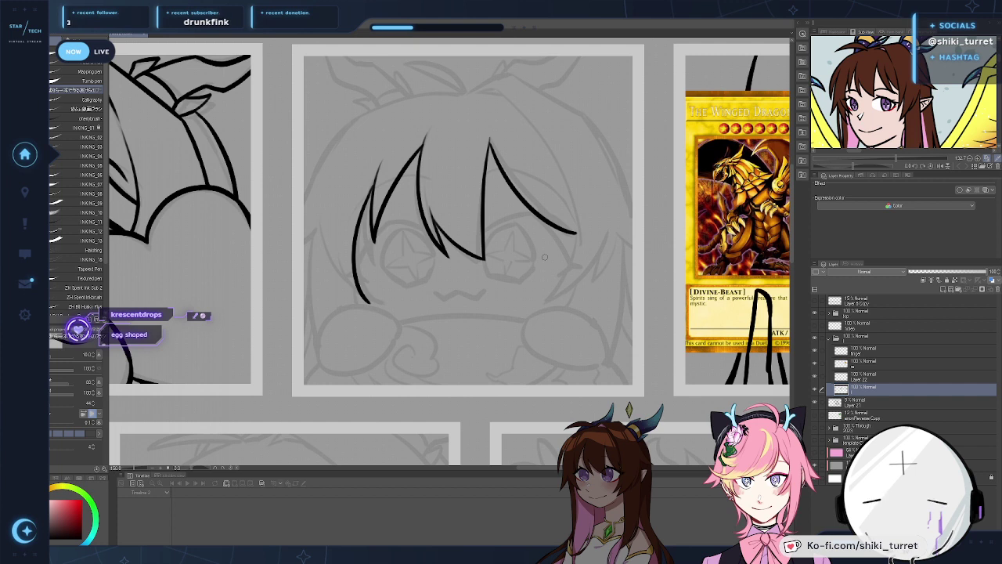
scroll(493, 191, "down", 1)
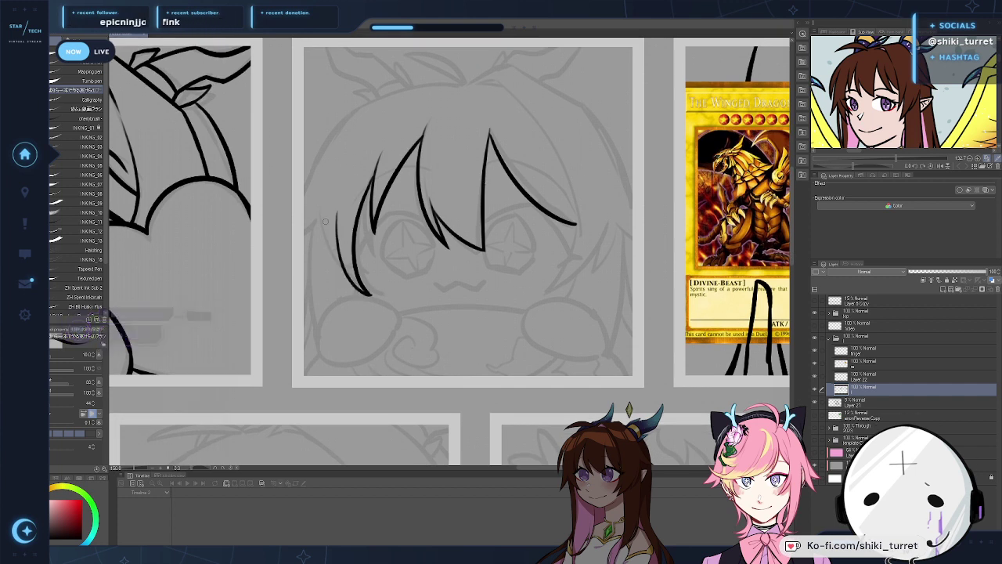
key("ctrl+z")
left_click_drag(328, 229, 345, 273)
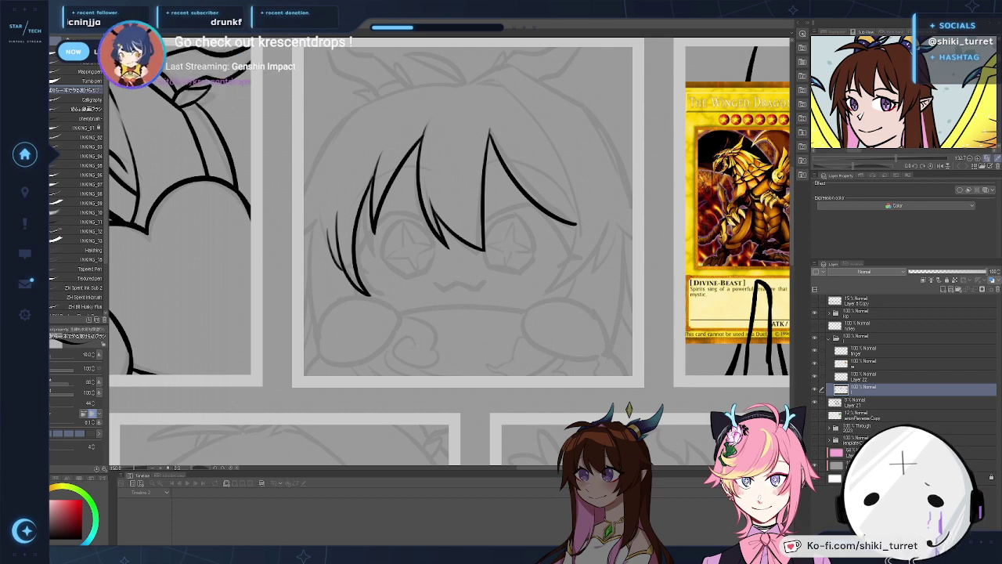
Step: Remove the outer strand strokes and rework the lower end of the side strand's inner edge over the cheek
left_click_drag(570, 220, 468, 237)
left_click_drag(363, 171, 400, 201)
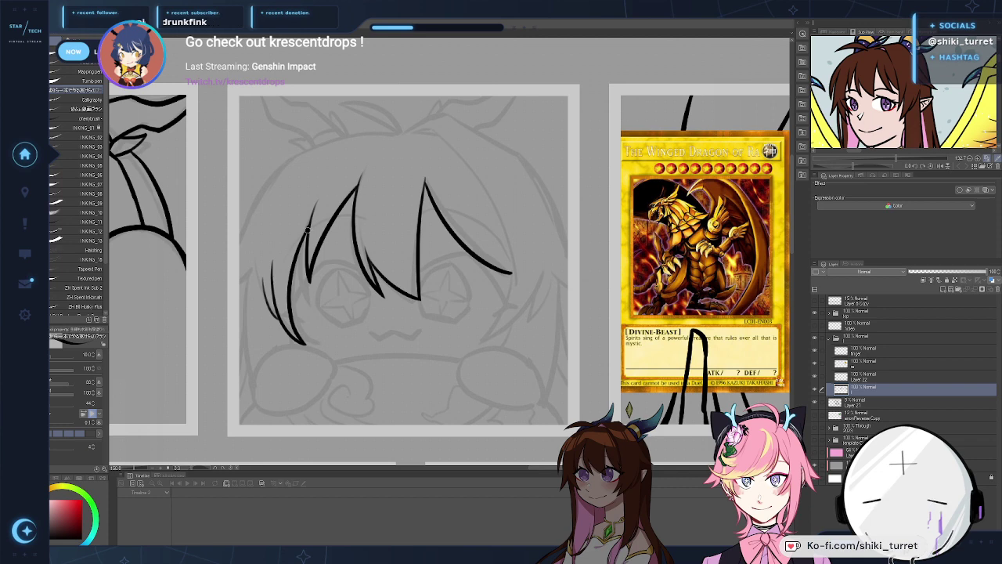
left_click_drag(457, 229, 470, 237)
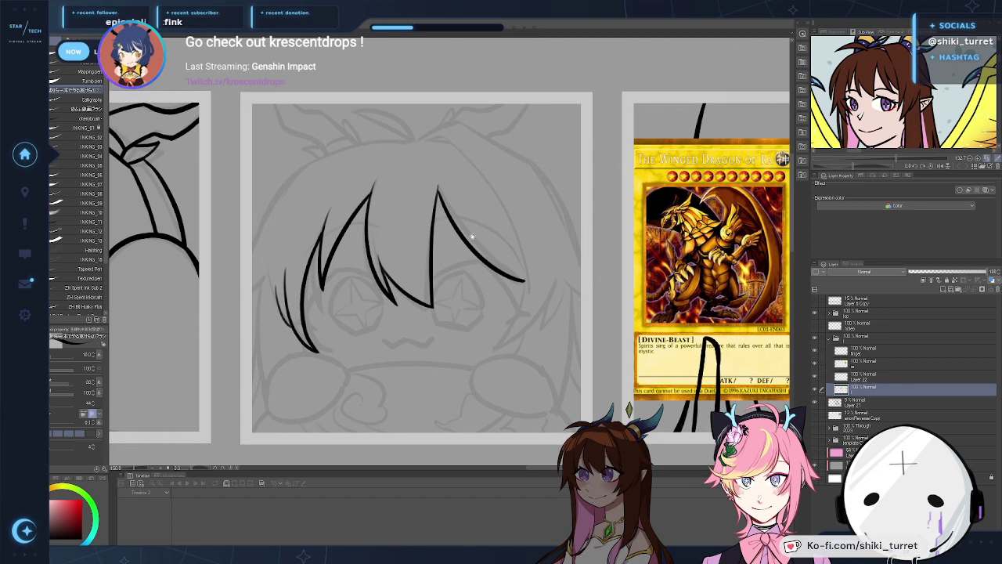
key("e")
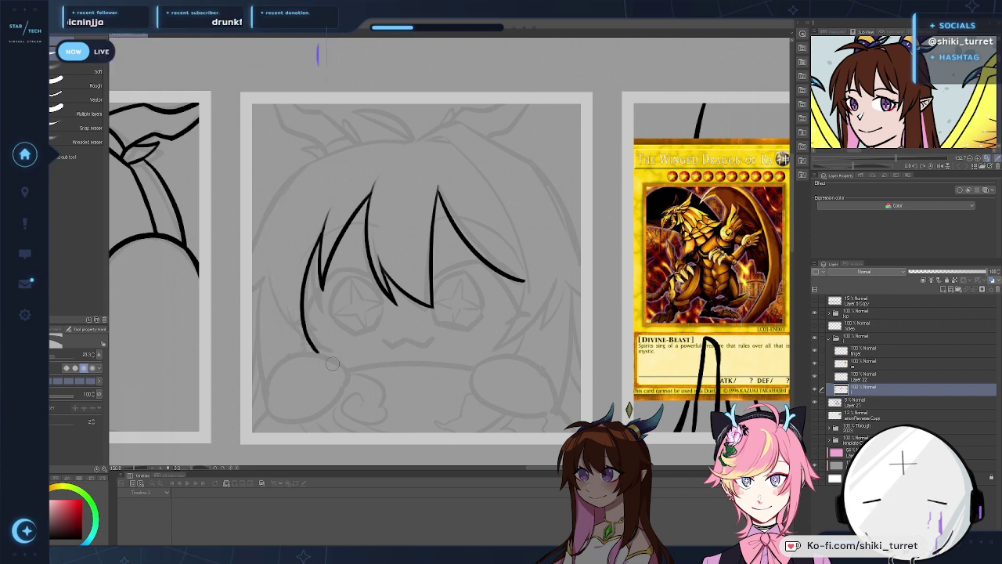
left_click_drag(315, 350, 331, 364)
key("p")
left_click_drag(303, 311, 324, 349)
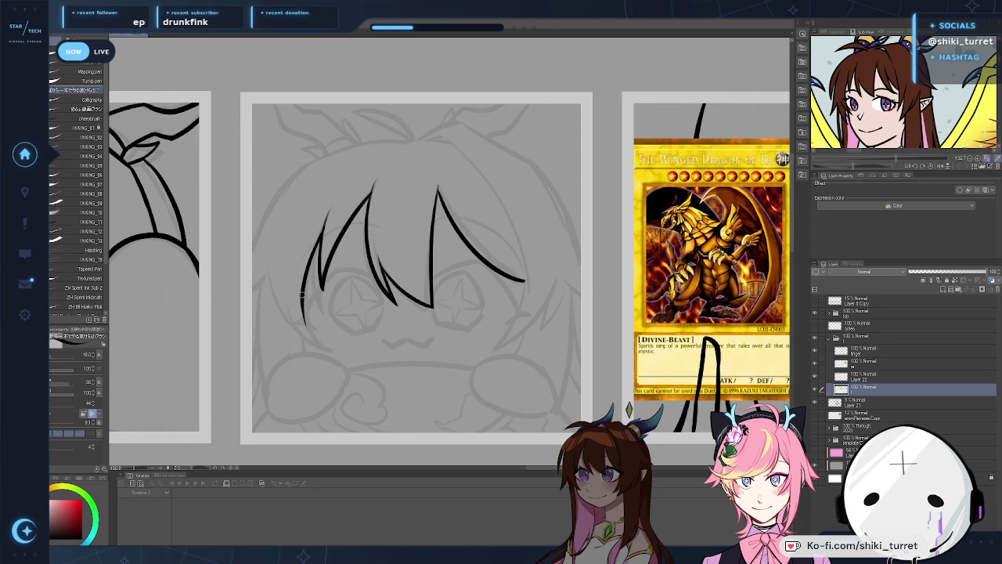
key("ctrl+z")
left_click_drag(302, 296, 325, 353)
key("ctrl+z")
mouse_move(311, 316)
left_mouse_down()
mouse_move(312, 303)
mouse_move(325, 337)
left_mouse_up()
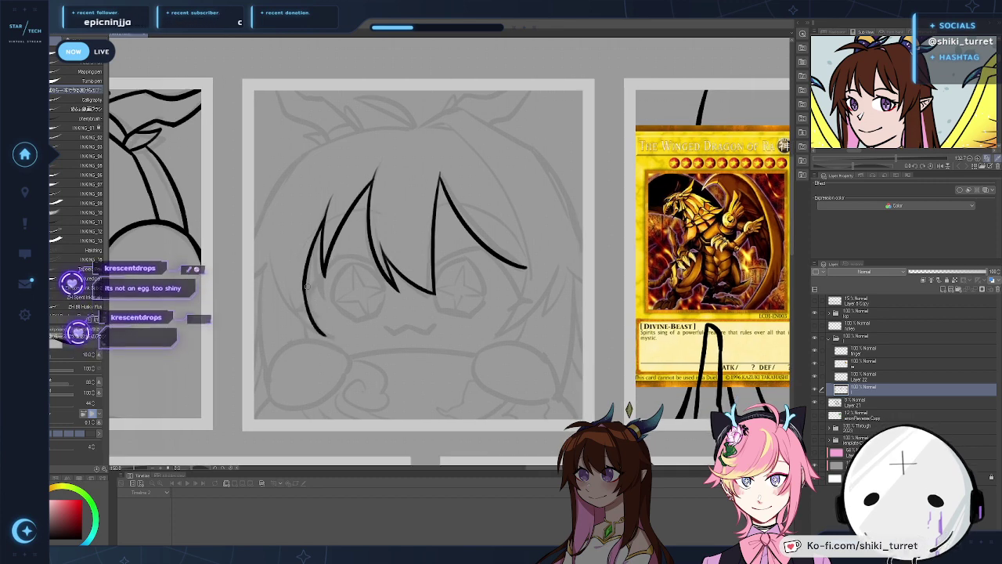
Step: Ink the outer edge of the left side strand down to its pointed tip on the cheek
left_click_drag(282, 262, 319, 332)
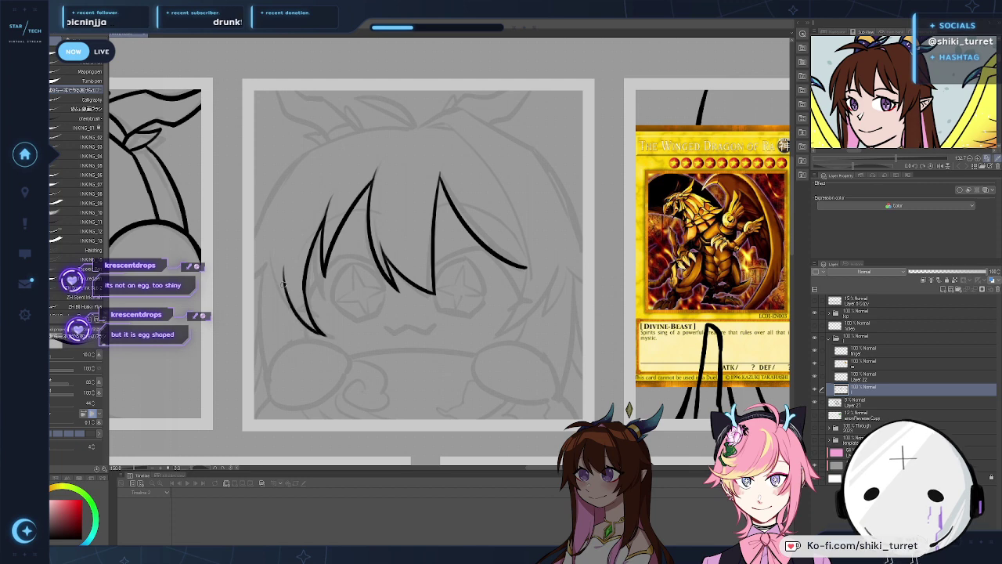
left_click_drag(278, 267, 295, 307)
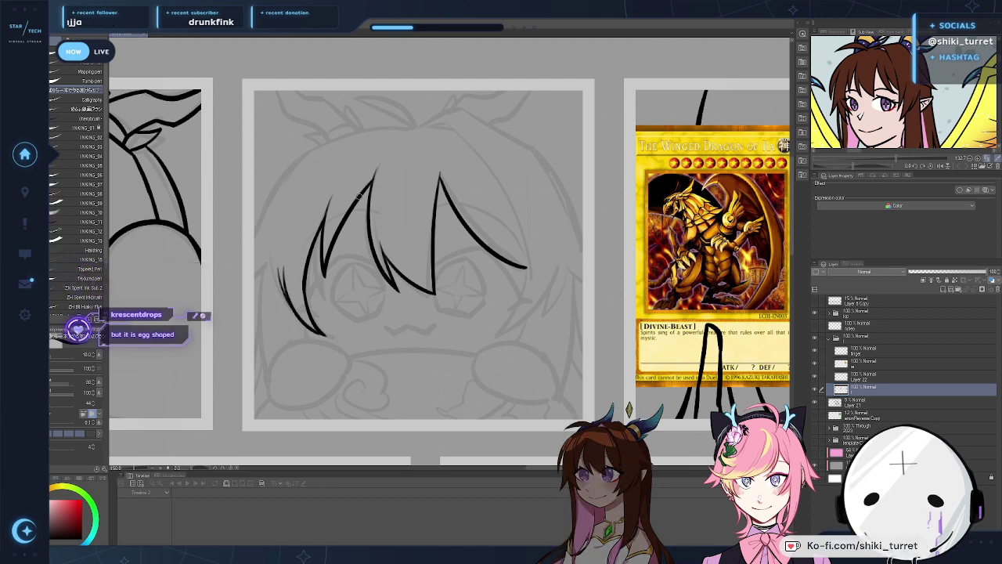
mouse_move(277, 274)
left_mouse_down()
mouse_move(264, 277)
mouse_move(290, 291)
left_mouse_up()
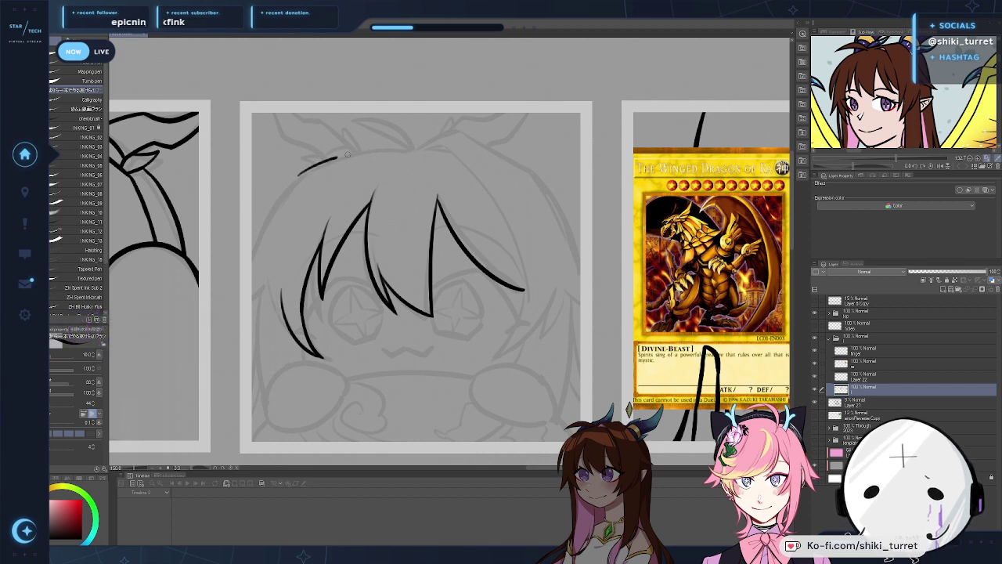
Step: Ink the arc over the top left of the second panel's head up to the hair parting, redoing it until smooth
key("ctrl+z")
mouse_move(298, 177)
left_mouse_down()
mouse_move(349, 151)
mouse_move(425, 153)
left_mouse_up()
key("ctrl+z")
key("ctrl+z")
key("ctrl+z")
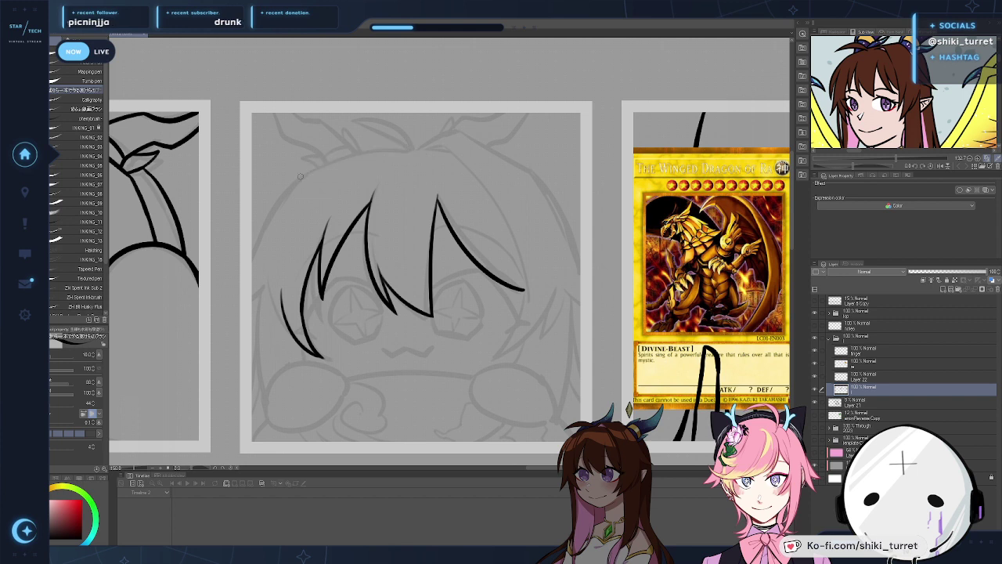
left_click_drag(300, 176, 419, 149)
key("ctrl+z")
mouse_move(296, 177)
left_mouse_down()
mouse_move(377, 149)
mouse_move(400, 149)
mouse_move(361, 156)
mouse_move(412, 149)
left_mouse_up()
key("ctrl+z")
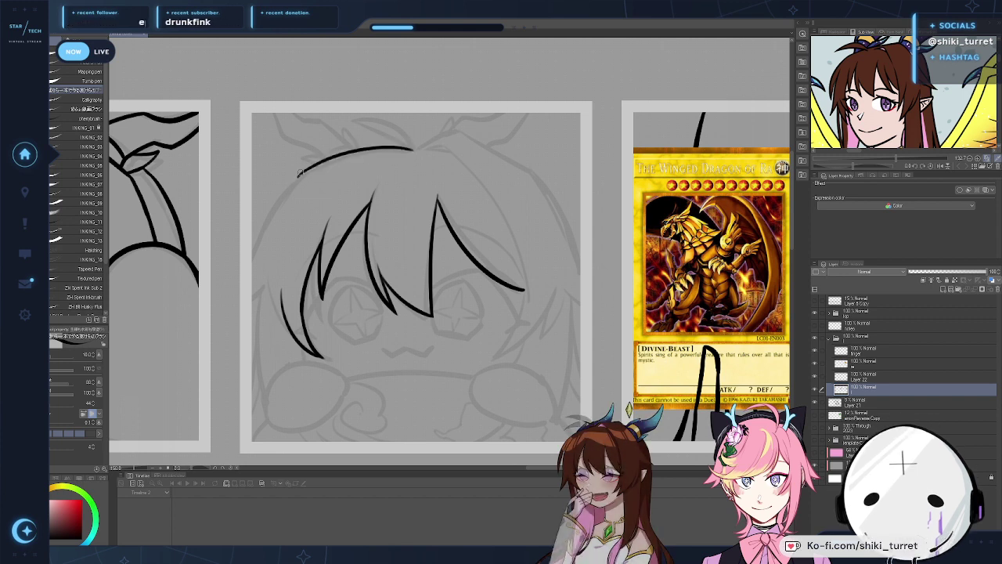
Step: Continue the head outline from the top arc down to the second panel's left edge, redoing the stroke as needed
key("ctrl+z")
mouse_move(302, 173)
left_mouse_down()
mouse_move(252, 259)
mouse_move(266, 217)
mouse_move(252, 266)
left_mouse_up()
key("ctrl+z")
key("ctrl+z")
key("ctrl+z")
left_click_drag(304, 169, 248, 276)
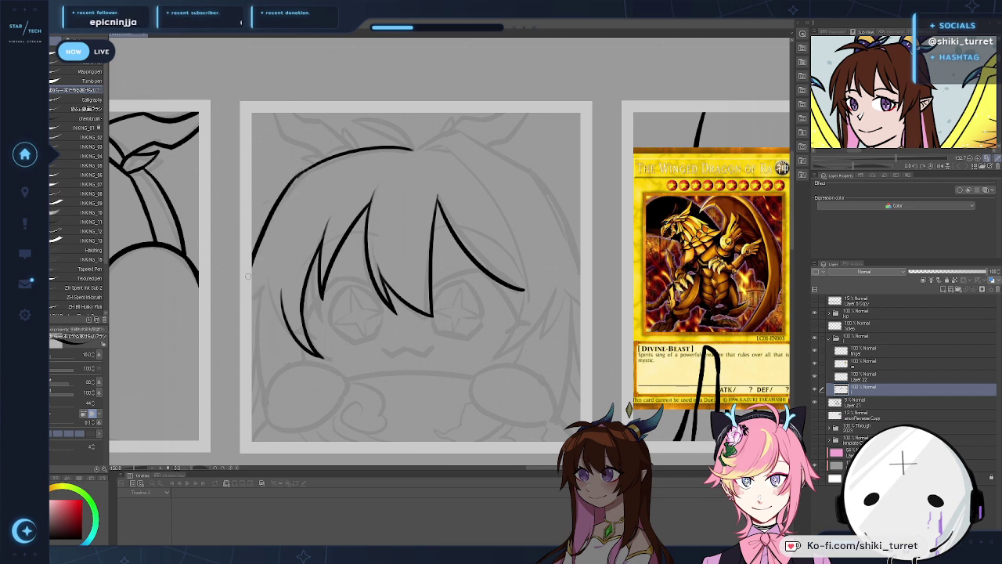
key("ctrl+z")
mouse_move(303, 171)
left_mouse_down()
mouse_move(250, 261)
mouse_move(290, 338)
left_mouse_up()
Step: Extend the outer side strand upward and ink the short tuft flicking out past the second panel's left edge
key("ctrl+z")
left_click_drag(268, 276, 291, 337)
key("ctrl+z")
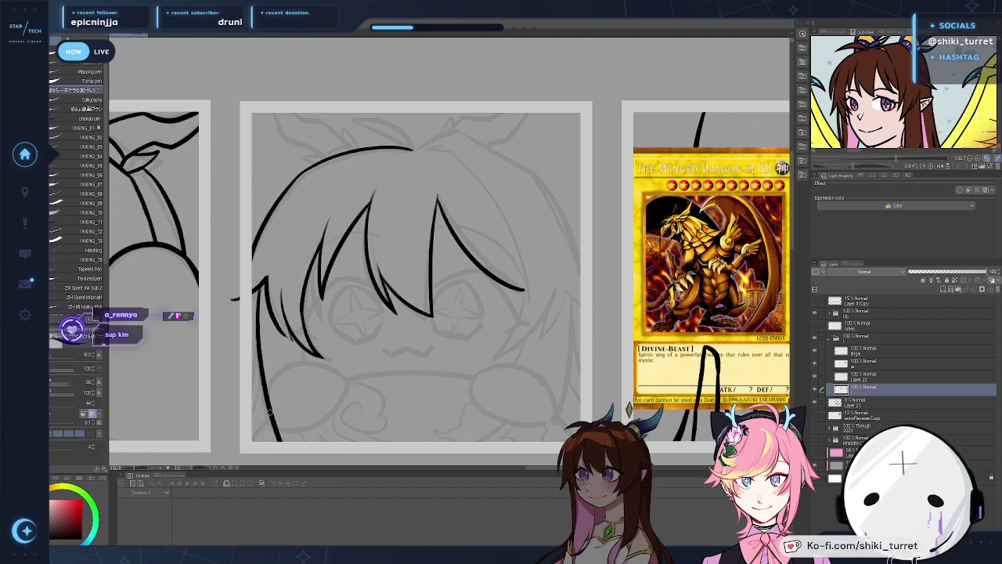
Step: Try to ink the long side hair line running from the tuft down to the second panel's lower edge
scroll(264, 274, "down", 1)
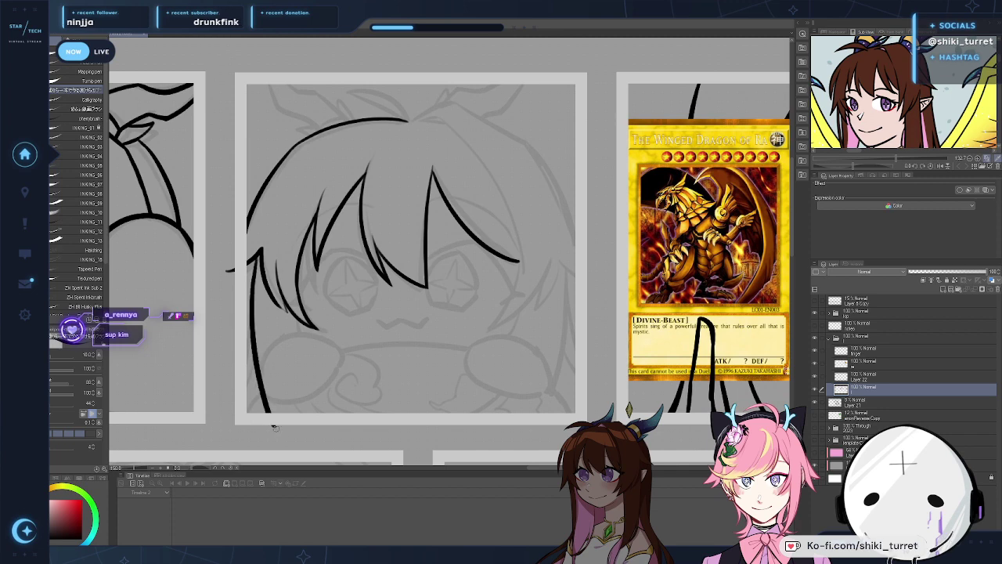
left_click_drag(255, 256, 277, 423)
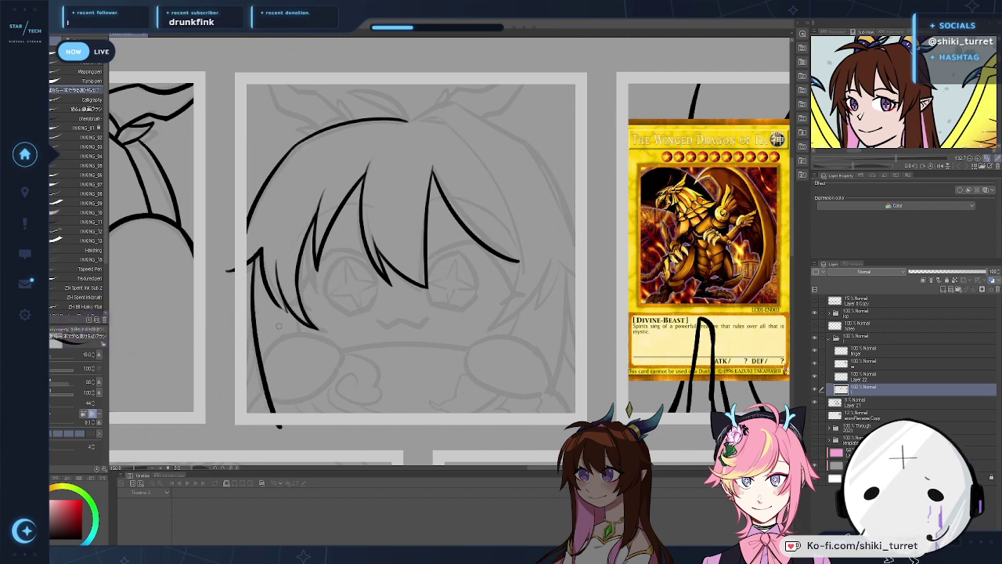
key("ctrl+z")
key("ctrl+z")
left_click_drag(255, 256, 279, 415)
key("ctrl+z")
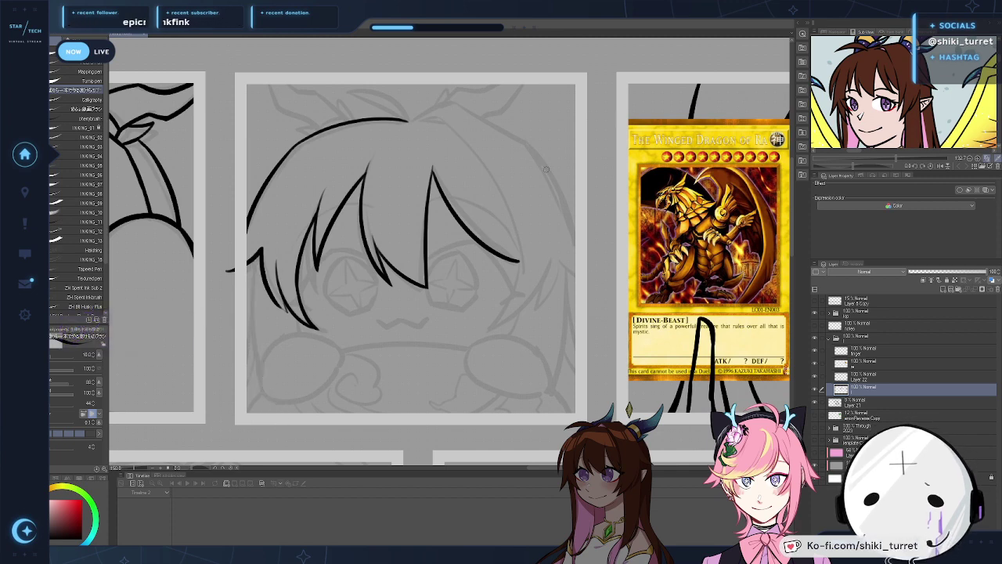
Step: Mirror the canvas view and ink the short line at the hair parting on top of the second panel's head
scroll(351, 274, "down", 1)
left_click_drag(506, 169, 471, 199)
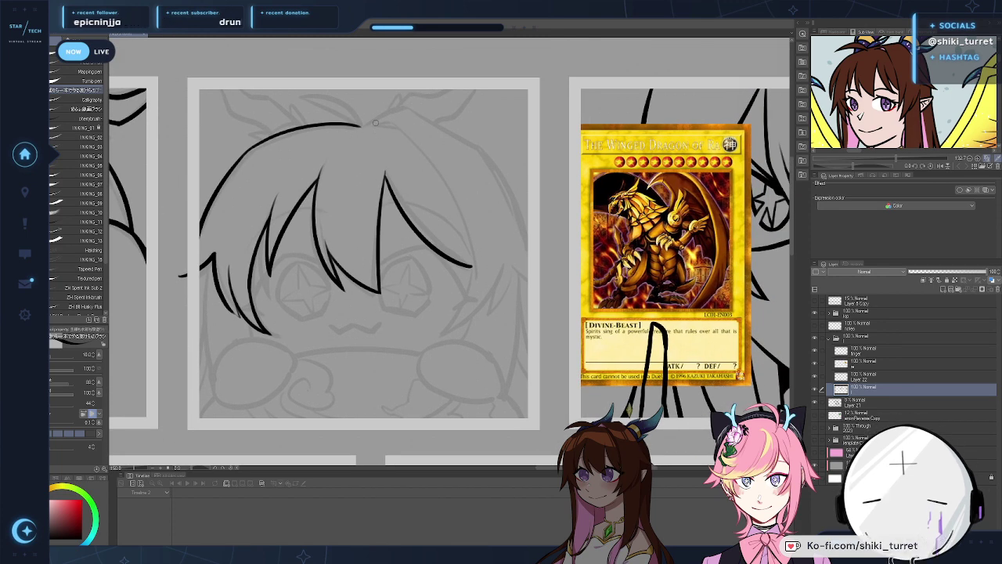
key("h")
left_click_drag(540, 130, 529, 127)
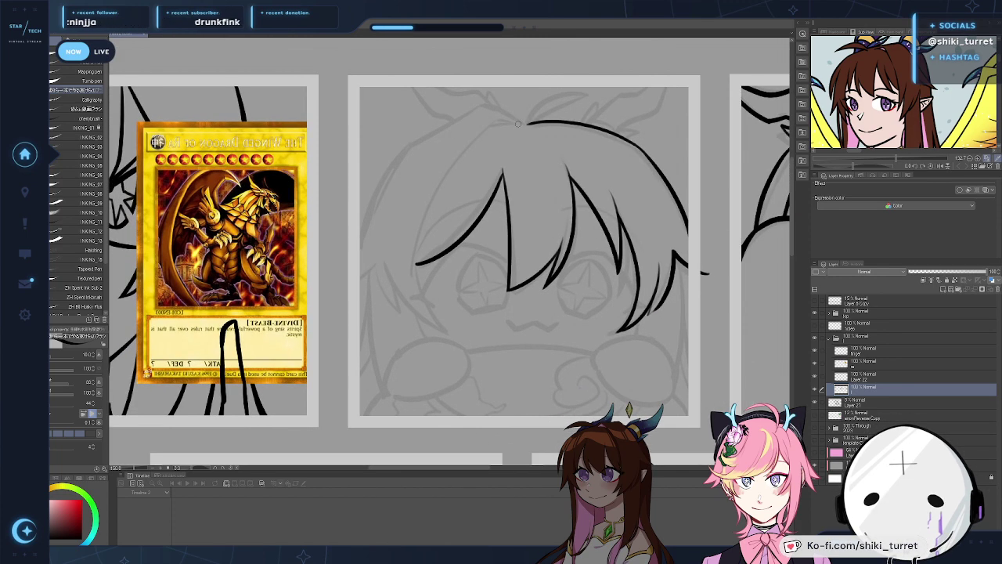
key("ctrl+z")
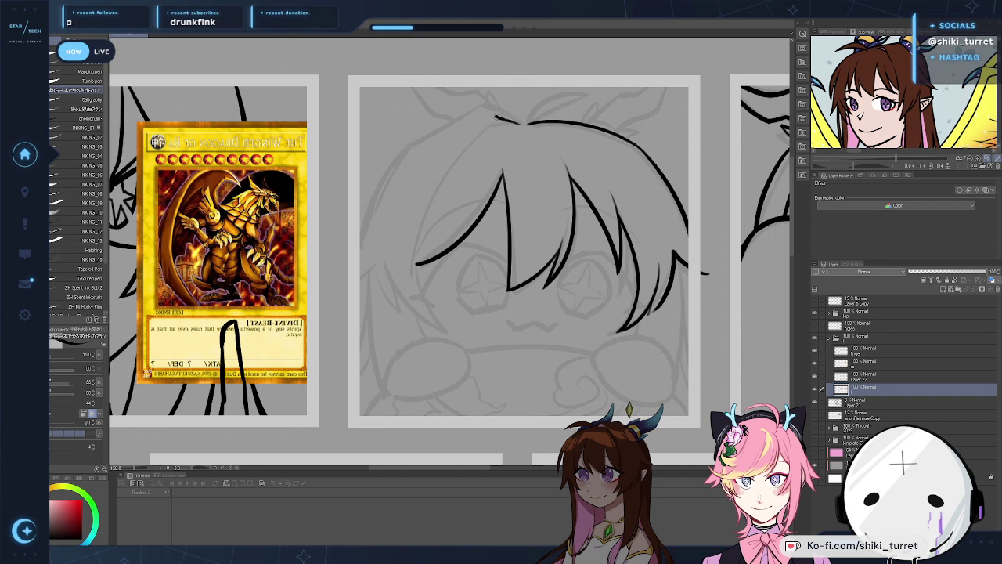
Step: Ink the long outer curve from the hair parting down to the tip of the wide sweeping bang, redoing it until smooth
mouse_move(497, 120)
left_mouse_down()
mouse_move(435, 184)
mouse_move(408, 267)
left_mouse_up()
key("ctrl+z")
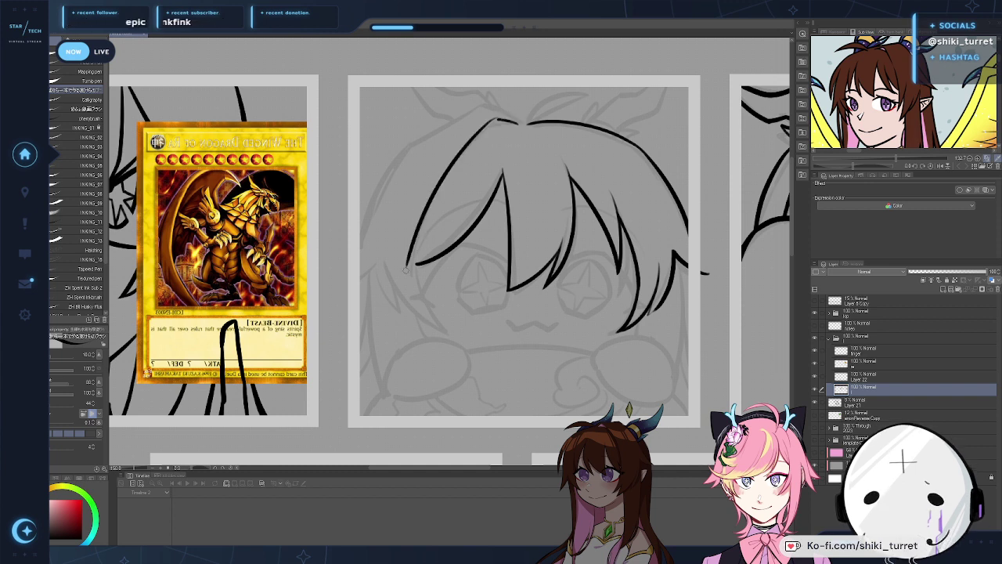
key("ctrl+z")
left_click_drag(499, 119, 414, 261)
key("ctrl+z")
left_click_drag(498, 119, 415, 265)
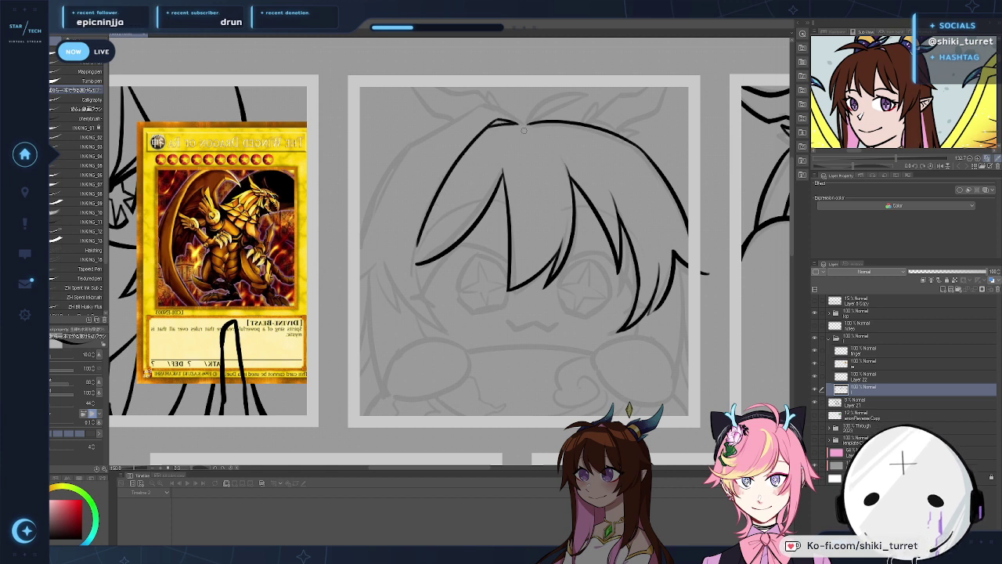
Step: Ink the short line rising from the hair parting above the start of the wide sweeping bang
left_click_drag(492, 122, 518, 124)
key("ctrl+z")
key("h")
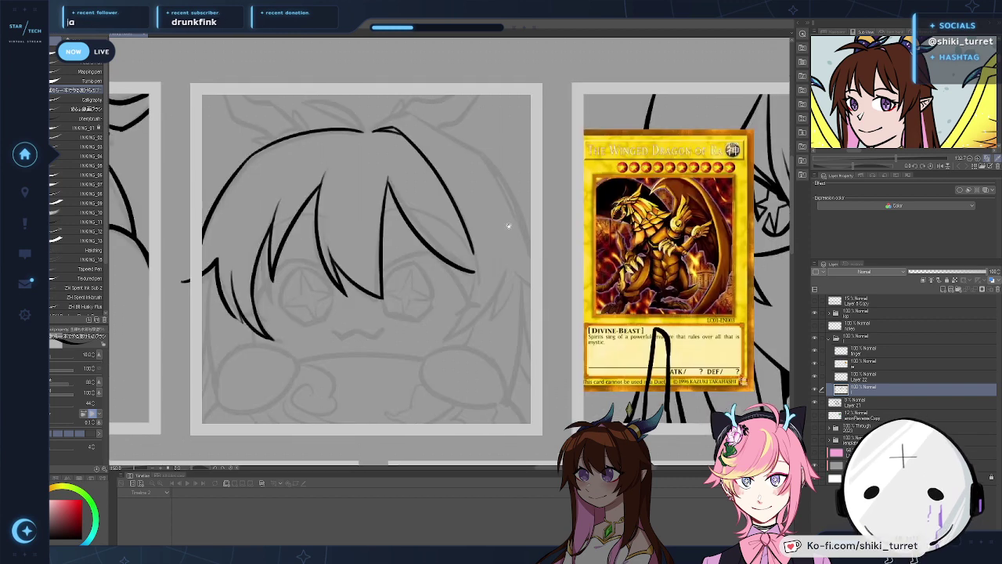
left_click_drag(365, 130, 393, 116)
key("ctrl+z")
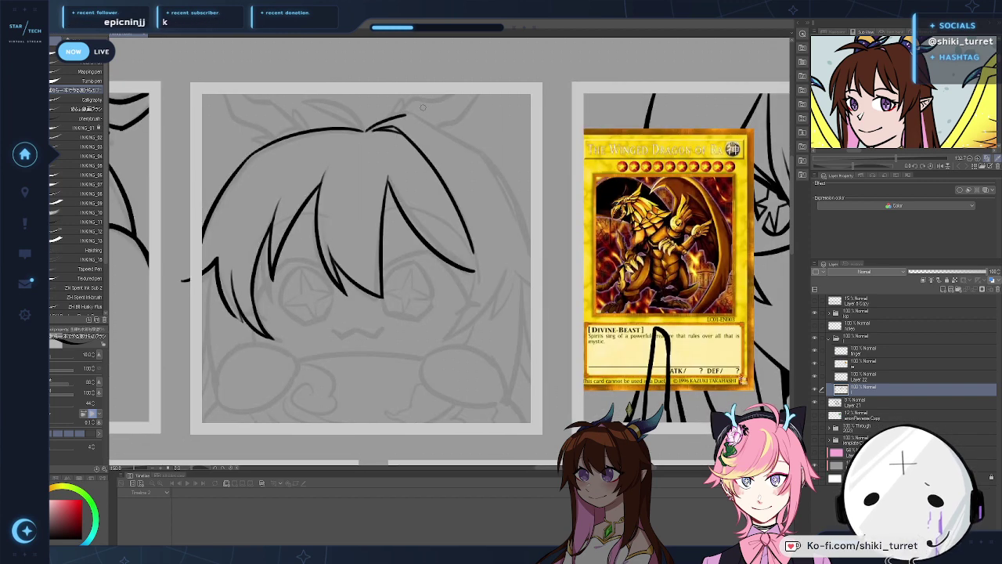
key("ctrl+z")
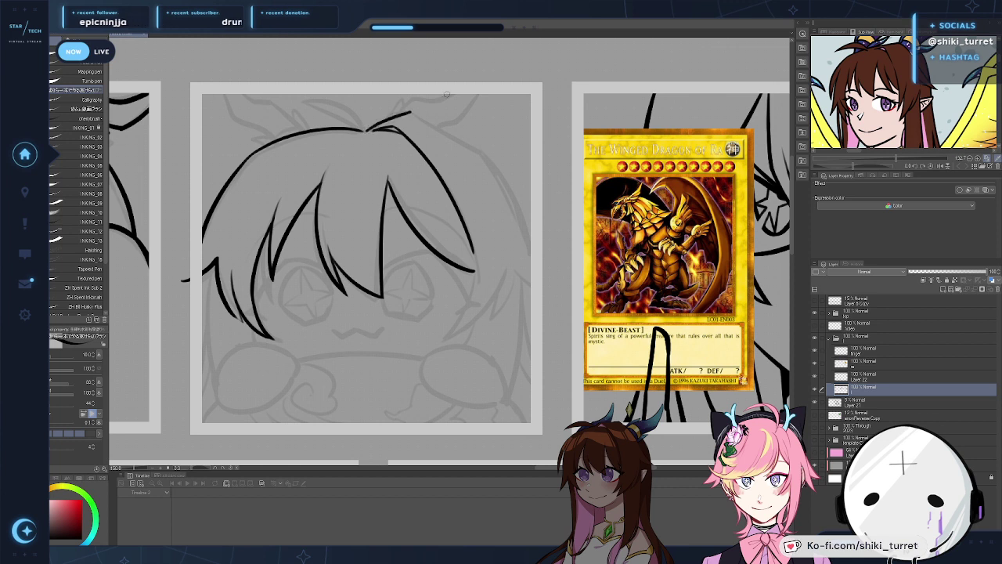
Step: Ink the upper stretch of the outer head outline from the crown down beyond the sweeping bang, redoing it until smooth
mouse_move(411, 113)
left_mouse_down()
mouse_move(487, 158)
mouse_move(427, 123)
mouse_move(486, 155)
mouse_move(338, 184)
mouse_move(253, 251)
left_mouse_up()
key("ctrl+z")
key("ctrl+z")
key("h")
key("ctrl+z")
mouse_move(301, 167)
left_mouse_down()
mouse_move(253, 256)
mouse_move(248, 294)
mouse_move(289, 183)
mouse_move(252, 279)
left_mouse_up()
key("ctrl+z")
key("ctrl+z")
key("ctrl+z")
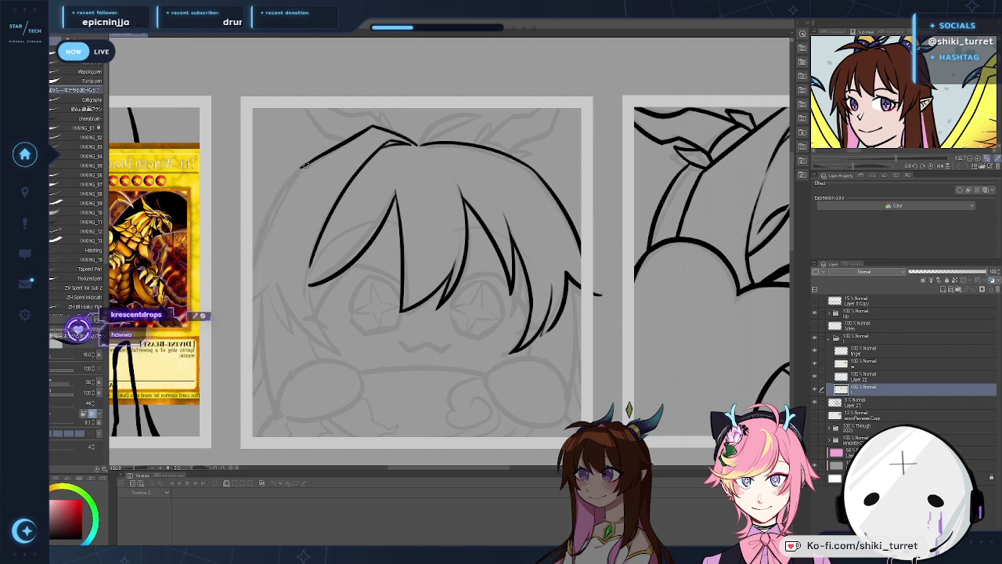
Step: Continue the outer head outline in a smooth curve down to the second panel's side edge
mouse_move(304, 166)
left_mouse_down()
mouse_move(253, 262)
mouse_move(266, 212)
mouse_move(253, 258)
left_mouse_up()
key("ctrl+z")
key("ctrl+z")
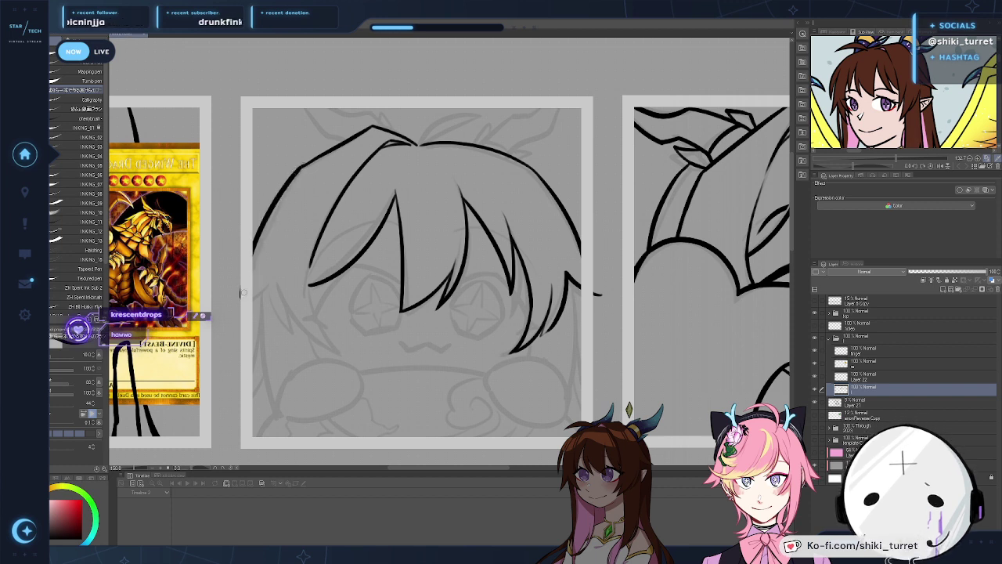
key("ctrl+z")
left_click_drag(304, 165, 252, 262)
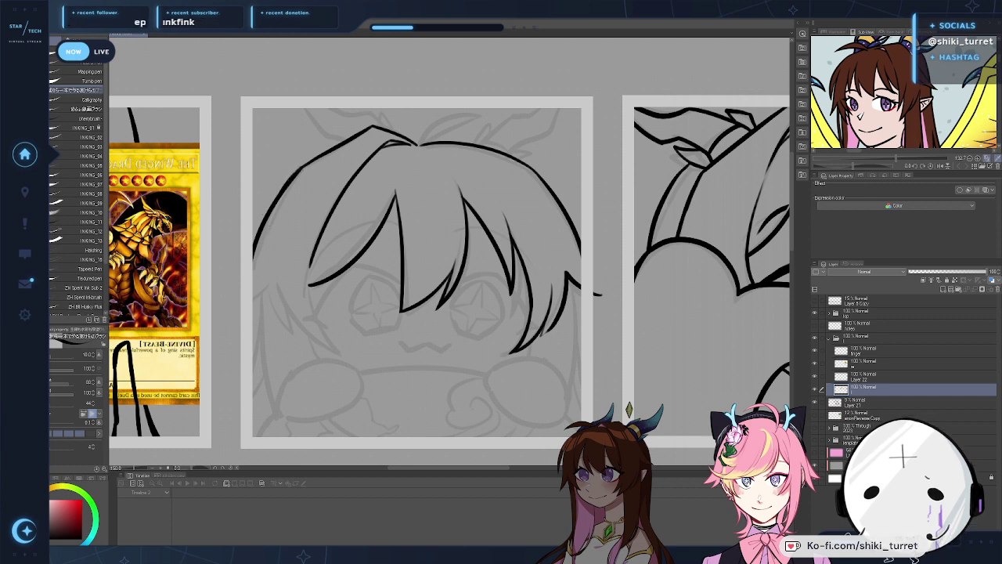
left_click_drag(302, 165, 274, 202)
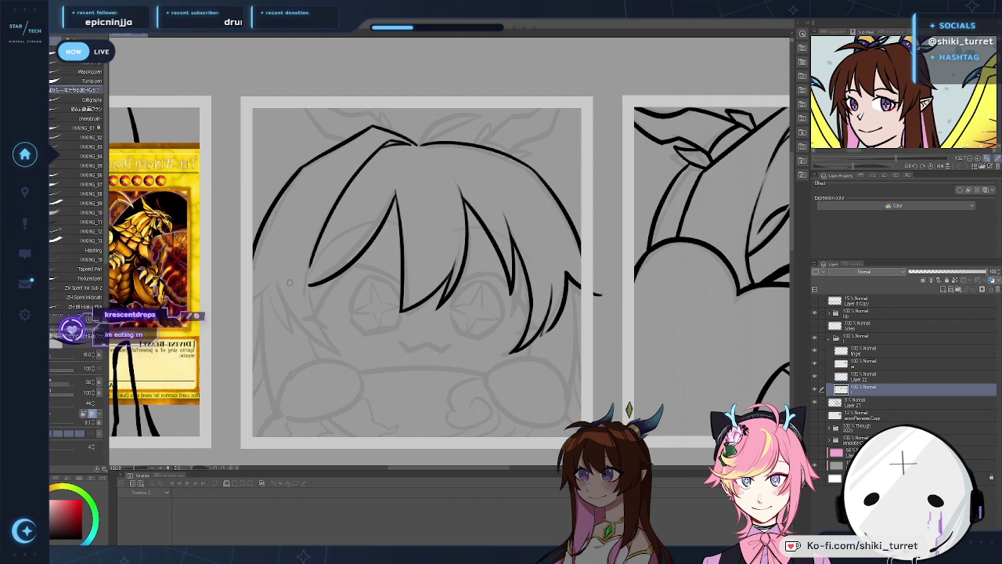
Step: Ink the curved face-framing strand hanging below the tip of the wide sweeping bang
key("h")
left_click_drag(599, 240, 404, 173)
key("h")
mouse_move(601, 206)
left_mouse_down()
mouse_move(336, 223)
mouse_move(367, 290)
left_mouse_up()
key("ctrl+z")
key("ctrl+z")
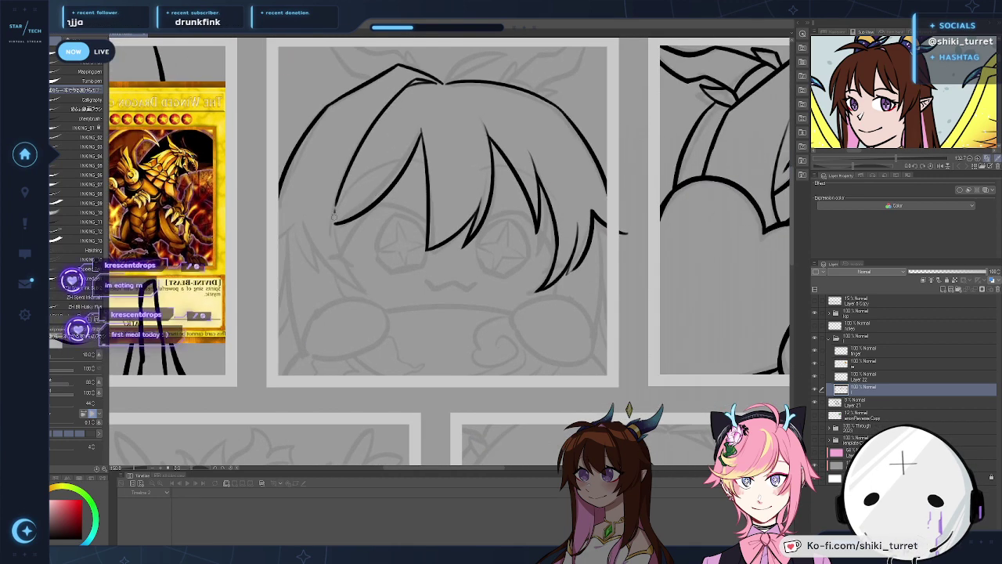
left_click_drag(335, 217, 366, 291)
key("ctrl+z")
mouse_move(312, 225)
left_mouse_down()
mouse_move(331, 265)
mouse_move(366, 292)
left_mouse_up()
key("ctrl+z")
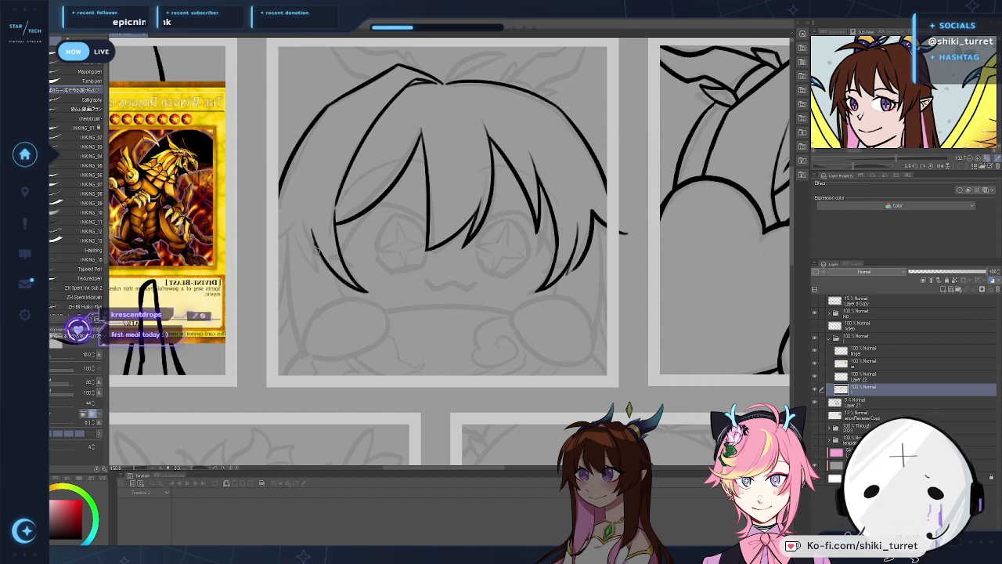
Step: Ink the short outer strand beside the face-framing lock, redoing its curve down to the tip
key("ctrl+z")
left_click_drag(304, 226, 330, 283)
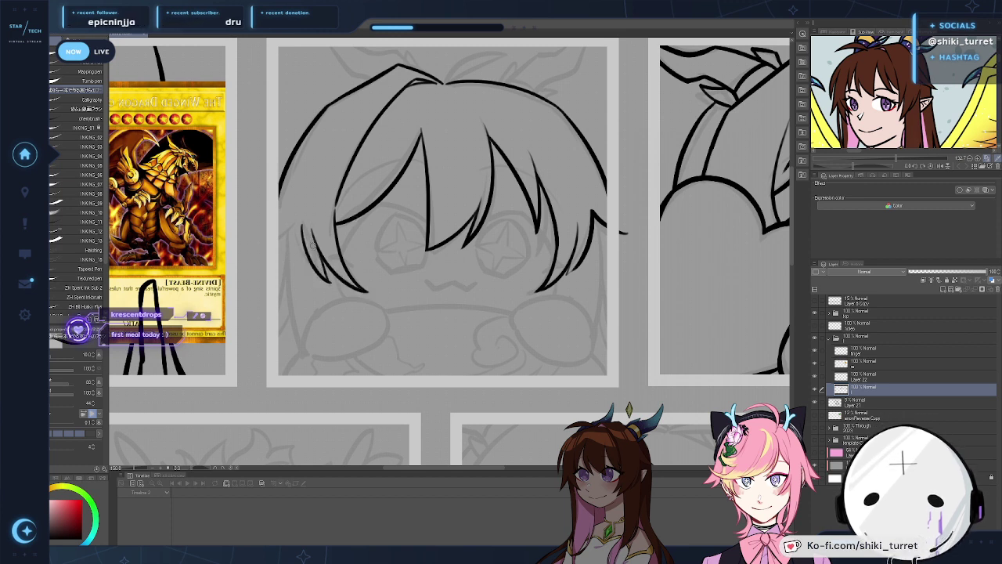
key("ctrl+z")
left_click_drag(304, 225, 336, 286)
Step: Erase the hair line ends that stick out past both side edges of the second panel
key("h")
left_click_drag(650, 189, 497, 192)
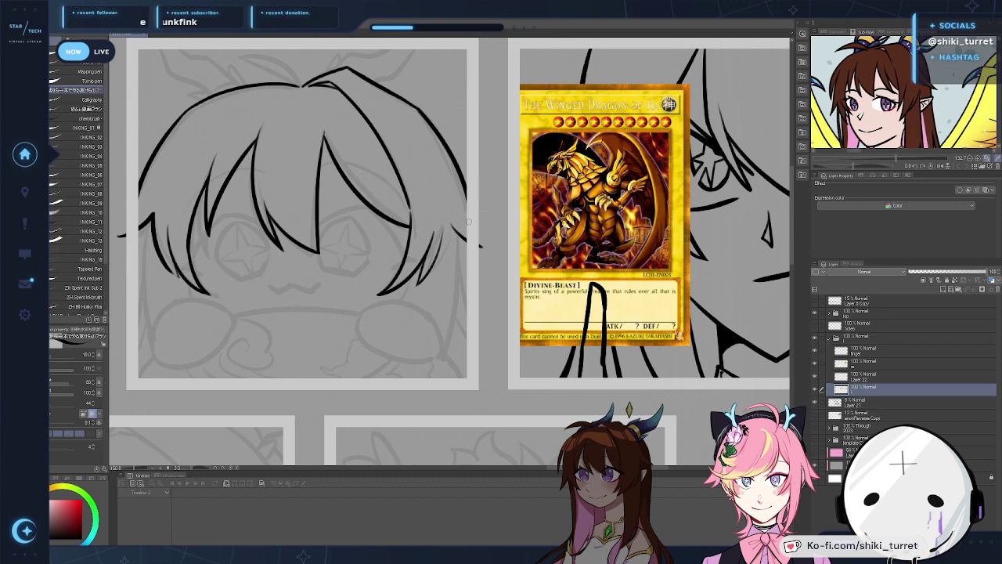
key("e")
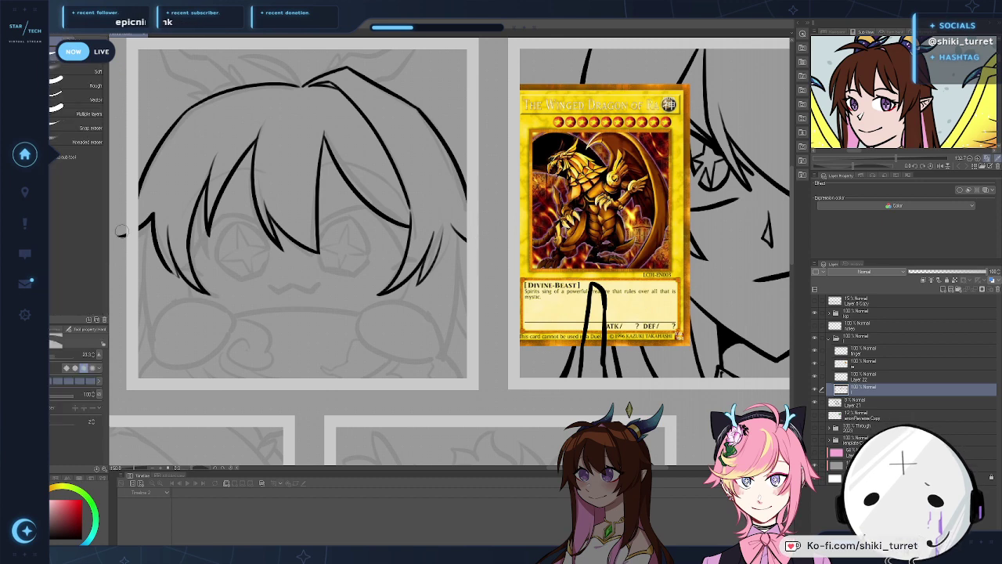
key("p")
mouse_move(458, 239)
left_mouse_down()
mouse_move(426, 223)
mouse_move(456, 217)
left_mouse_up()
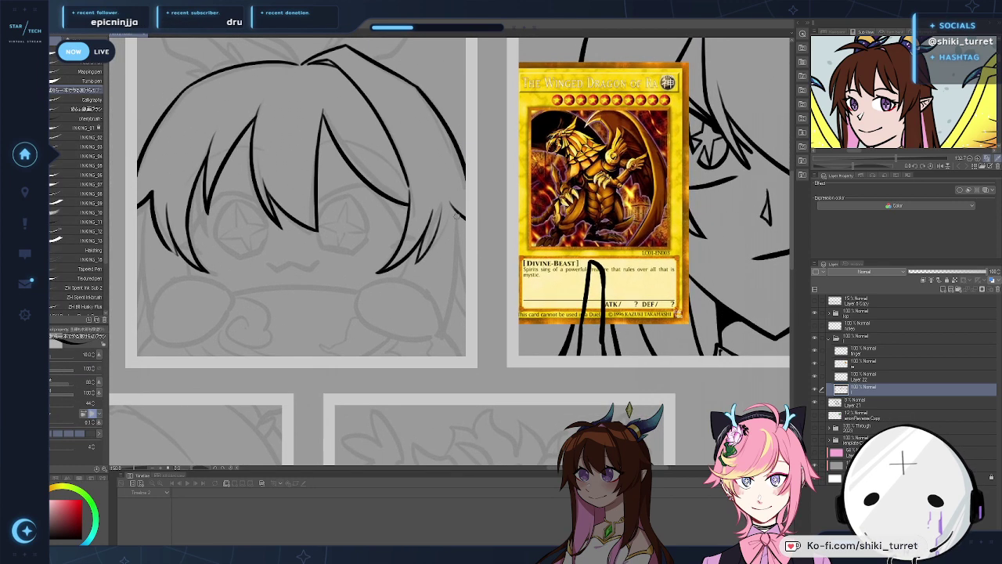
Step: Ink the leaf-shaped hair tuft springing up from the parting on top of the head
mouse_move(378, 251)
left_mouse_down()
mouse_move(409, 253)
mouse_move(427, 340)
left_mouse_up()
key("h")
left_click_drag(644, 228, 562, 248)
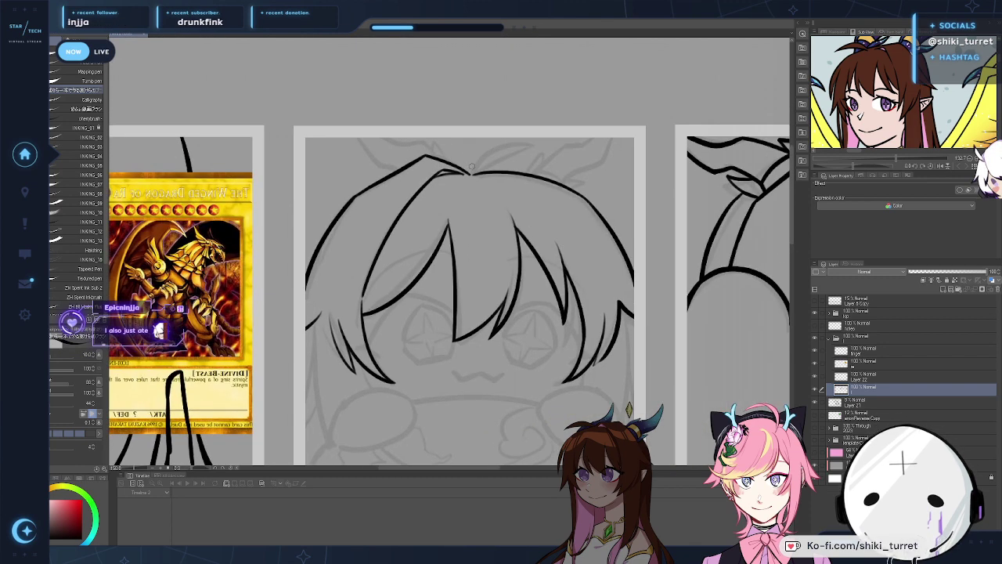
left_click_drag(471, 173, 503, 153)
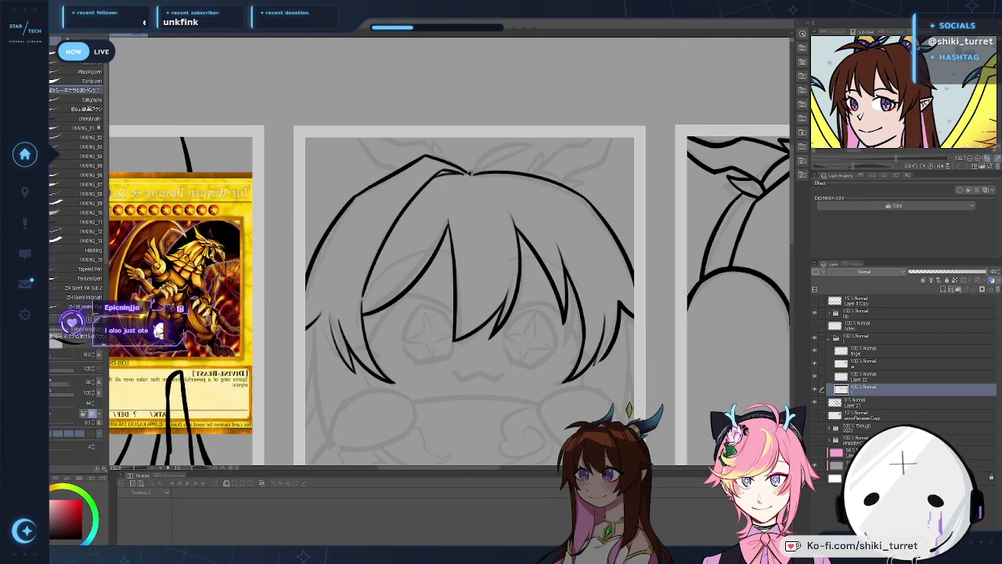
key("ctrl+z")
left_click_drag(472, 173, 532, 146)
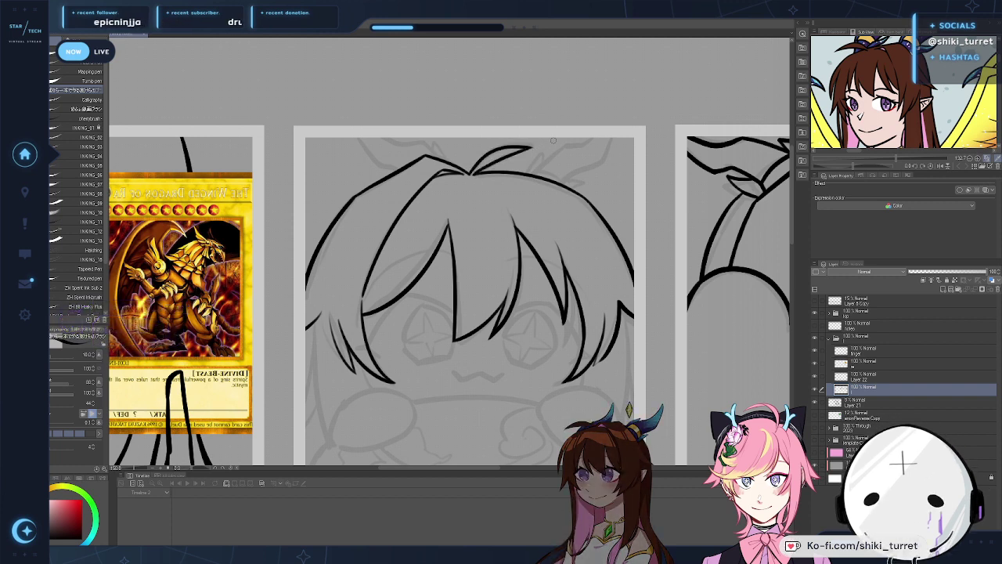
key("e")
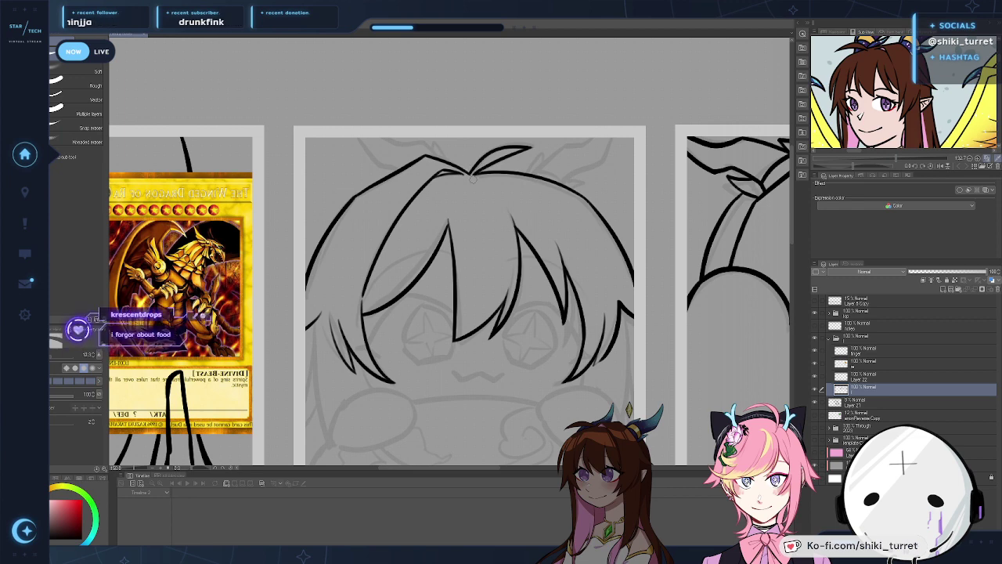
Step: Ink the first horn rising from behind the sweeping bang's side of the head to the panel's upper edge
key("h")
left_click_drag(497, 273, 484, 241)
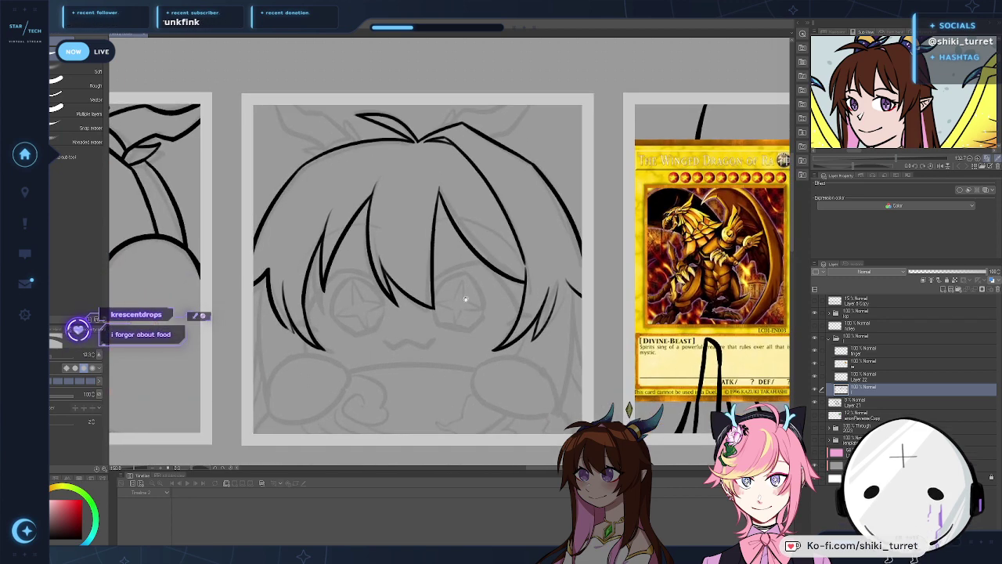
left_click_drag(465, 297, 460, 301)
key("p")
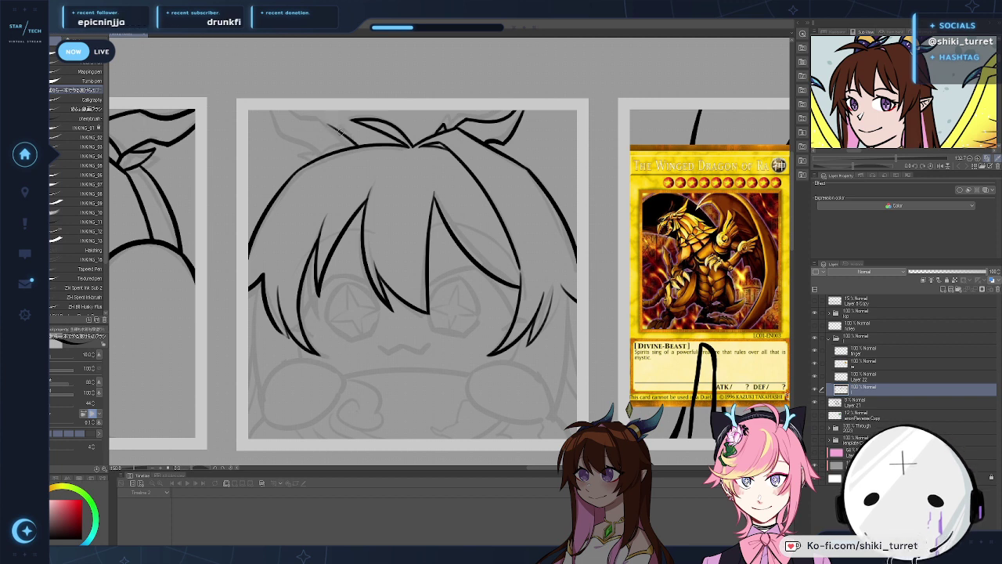
Step: Try to ink the upper edge of the second horn beside the leaf-shaped hair tuft
key("ctrl+z")
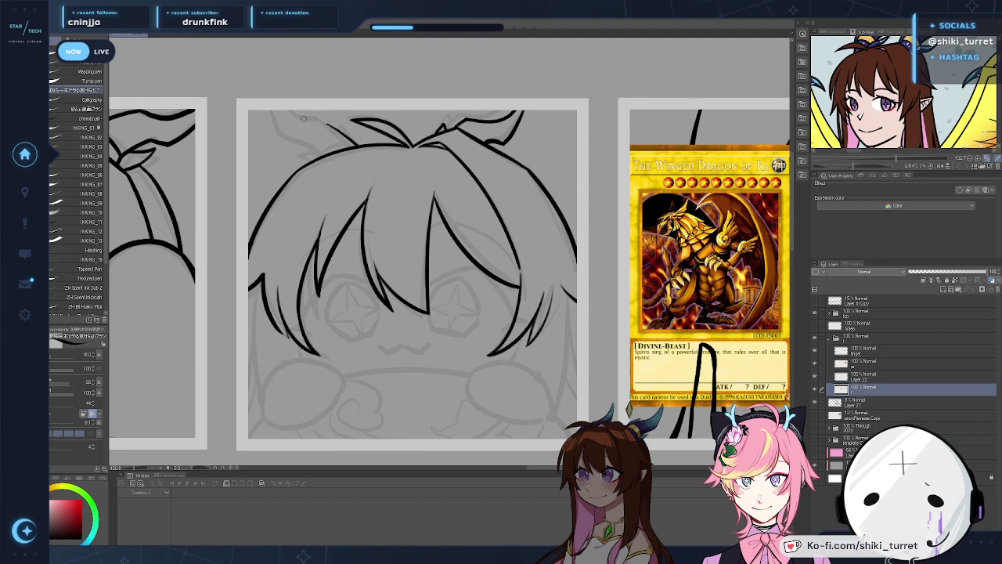
left_click_drag(329, 124, 285, 110)
key("ctrl+z")
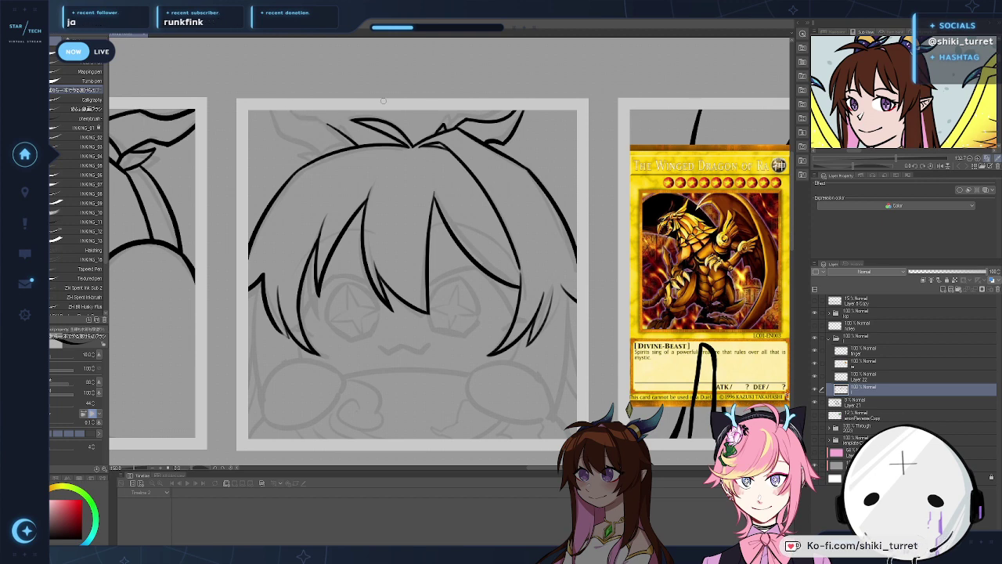
key("h")
left_click_drag(378, 74, 376, 81)
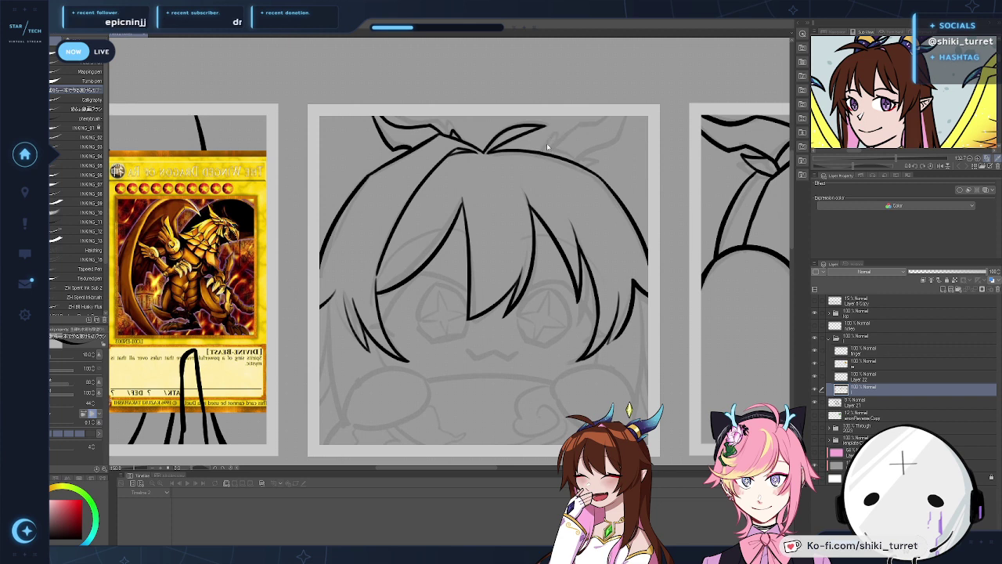
Step: Ink the upper and lower edges of the second horn, redoing the upper curve toward the panel's upper edge
mouse_move(539, 152)
left_mouse_down()
mouse_move(565, 127)
mouse_move(616, 117)
mouse_move(566, 128)
mouse_move(590, 130)
mouse_move(622, 116)
left_mouse_up()
key("ctrl+z")
key("ctrl+z")
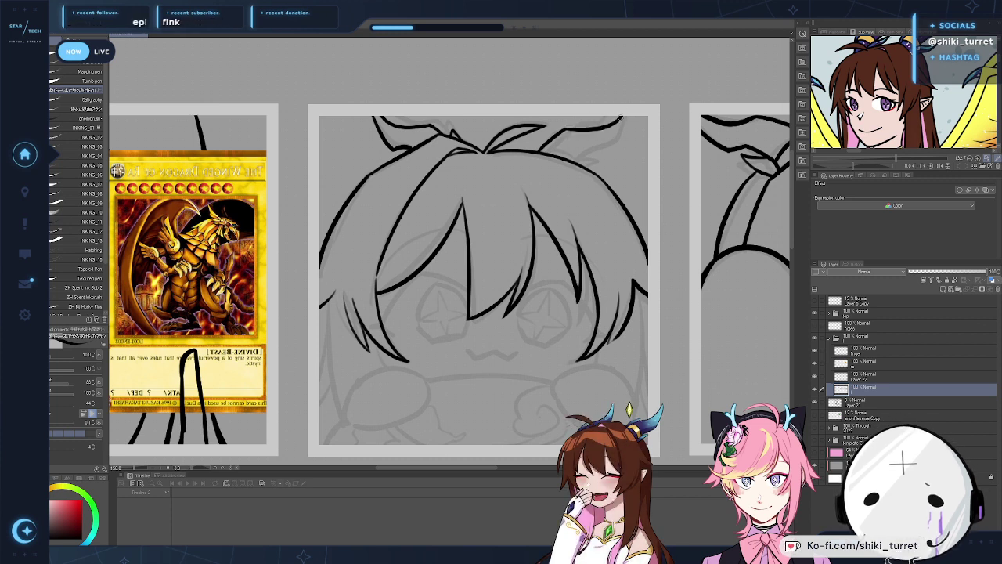
key("ctrl+z")
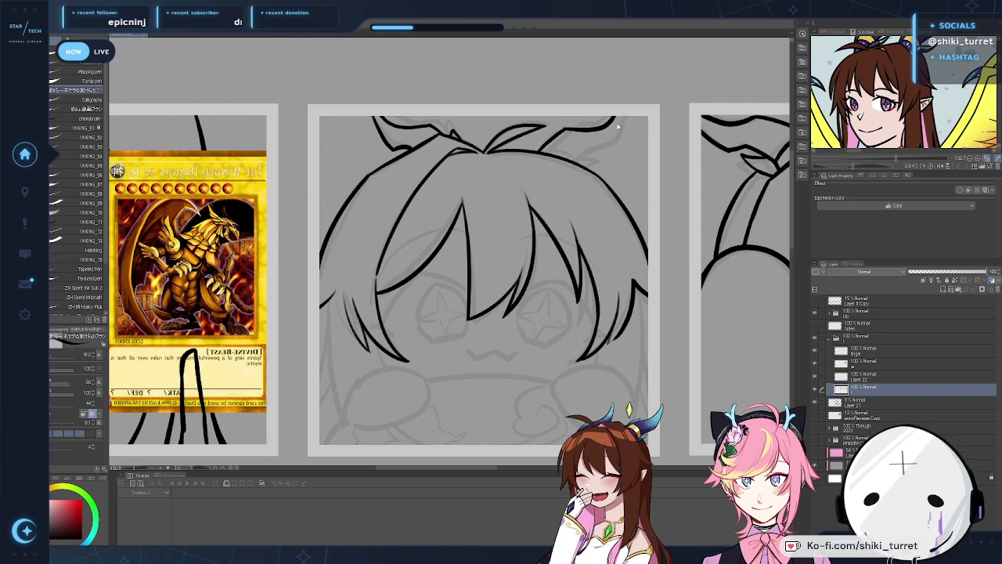
key("ctrl+z")
left_click_drag(565, 131, 613, 110)
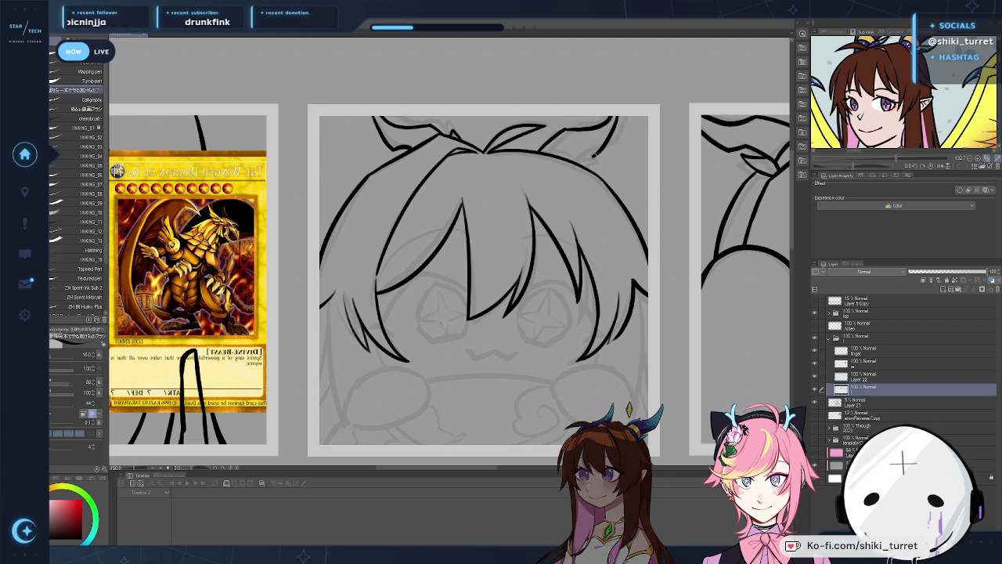
left_click_drag(619, 121, 600, 154)
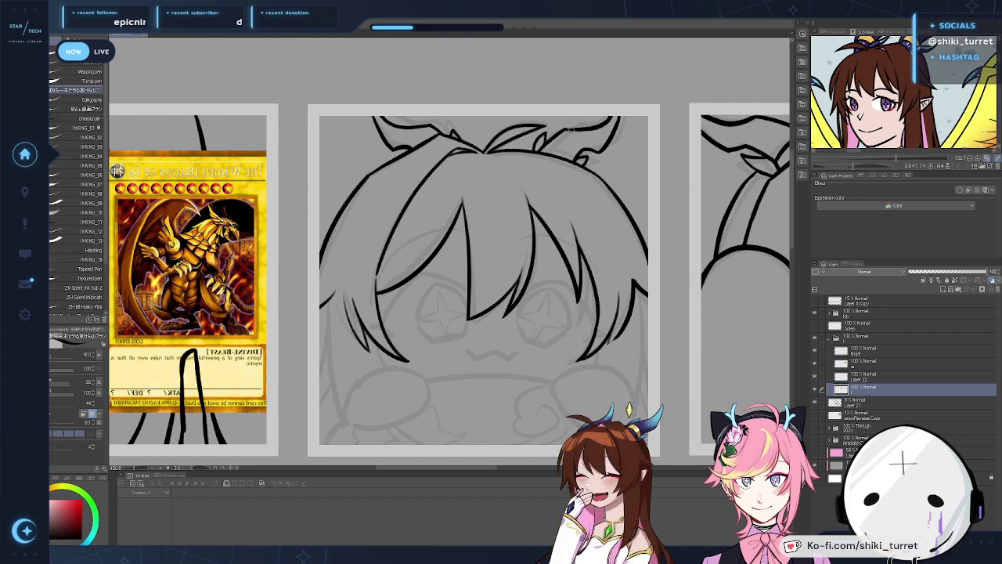
Step: Ink the small leaf-like detail between the second horn's base and the hair tuft
key("h")
left_click_drag(528, 185, 619, 241)
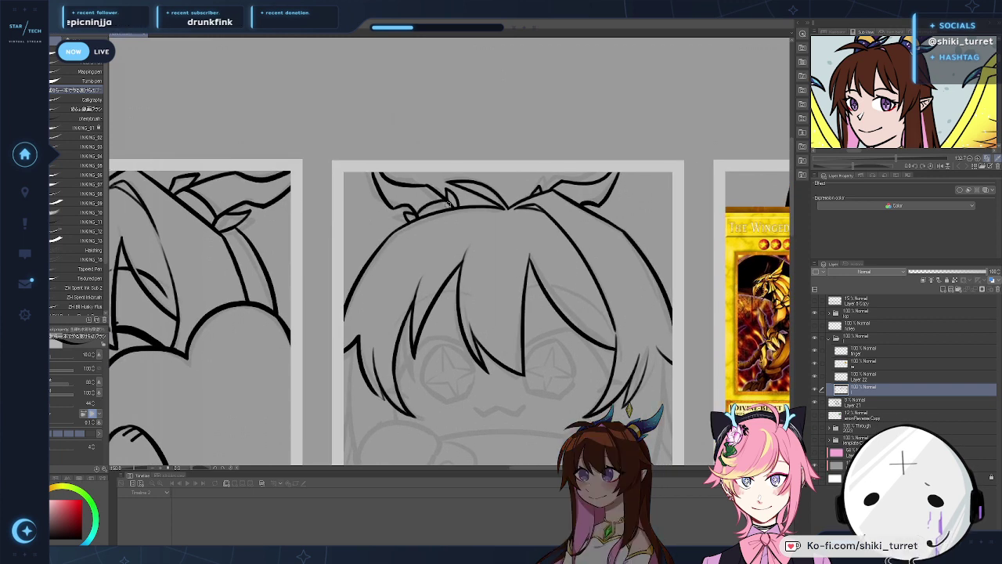
left_click_drag(436, 202, 448, 200)
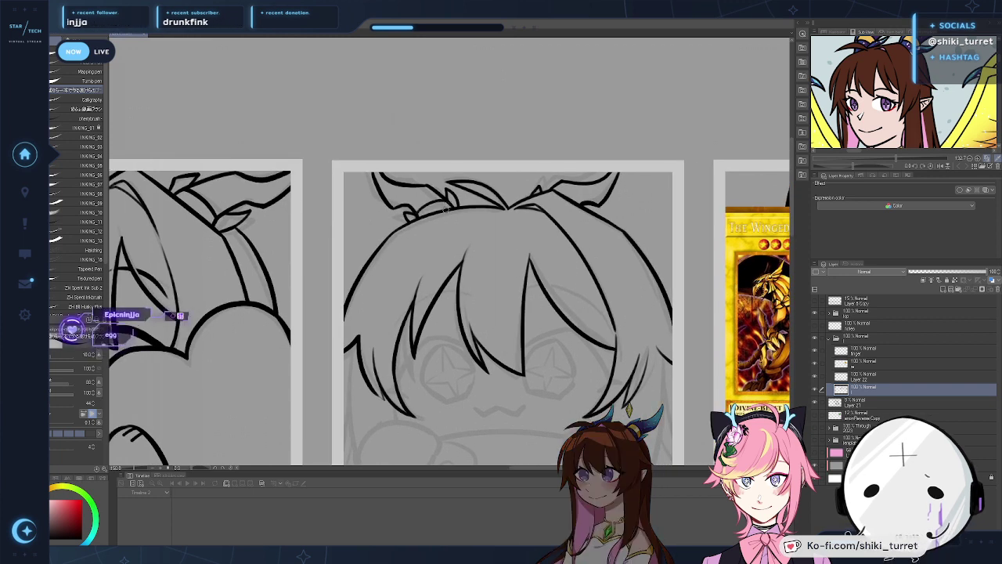
Step: Review the inked horns and hair and the sketched face and hands in the second panel's lower half
left_click_drag(581, 231, 509, 215)
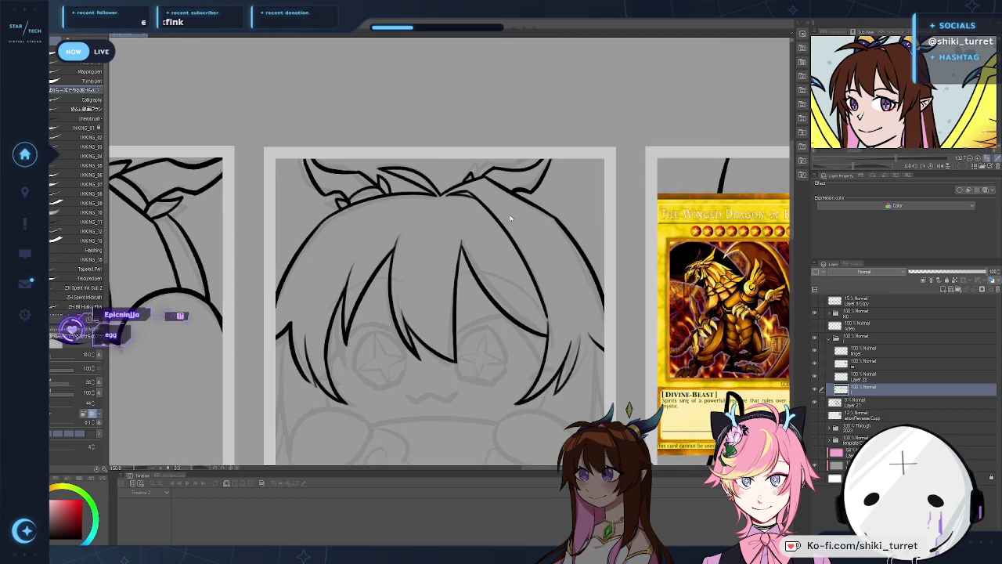
mouse_move(470, 324)
left_mouse_down()
mouse_move(492, 313)
mouse_move(475, 294)
left_mouse_up()
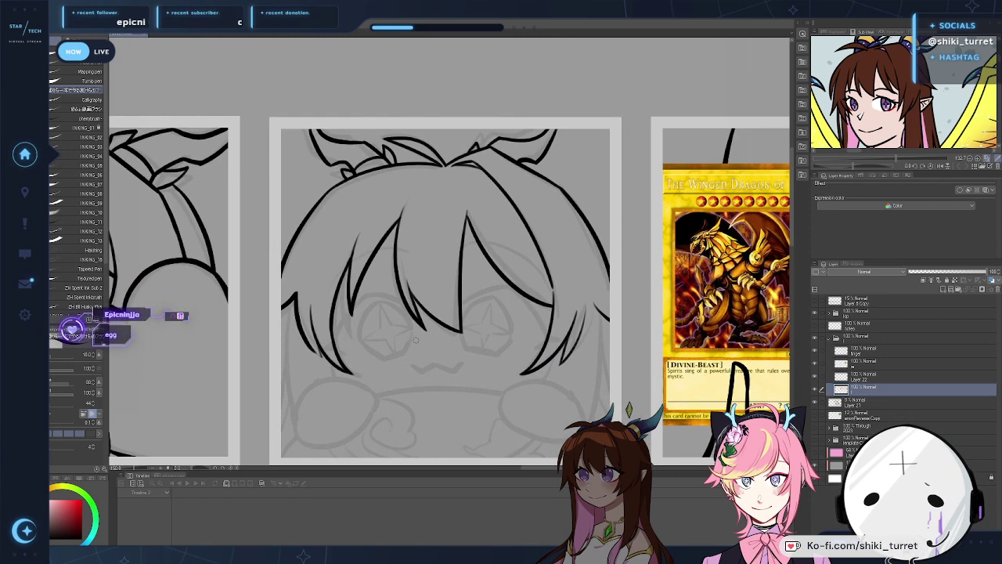
scroll(419, 352, "down", 2)
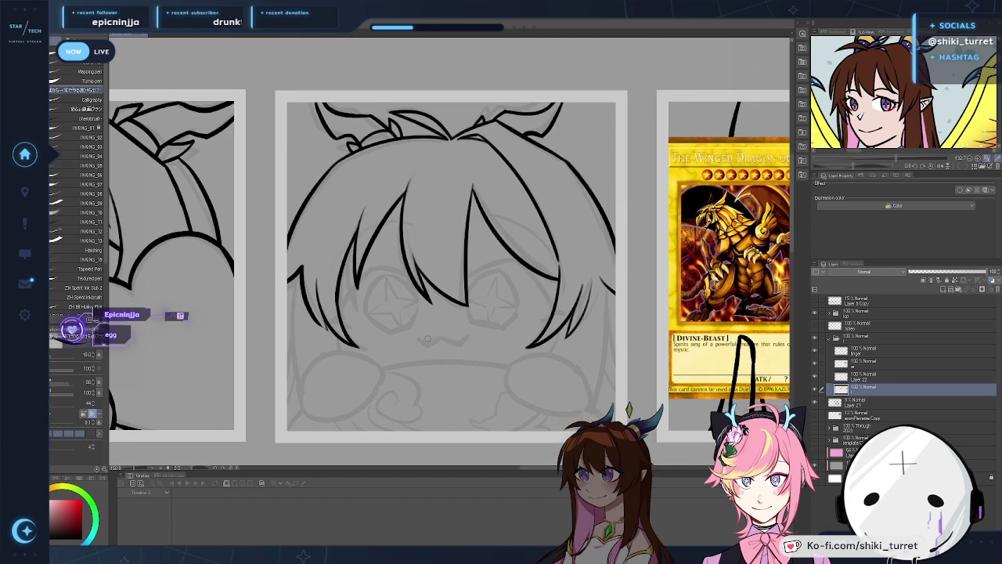
left_click_drag(429, 376, 430, 374)
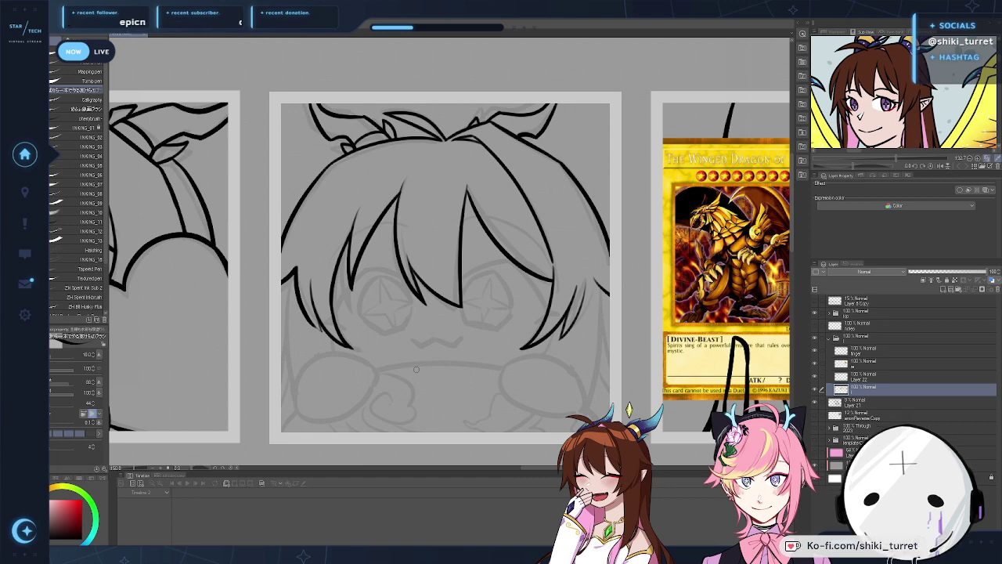
scroll(361, 353, "down", 2)
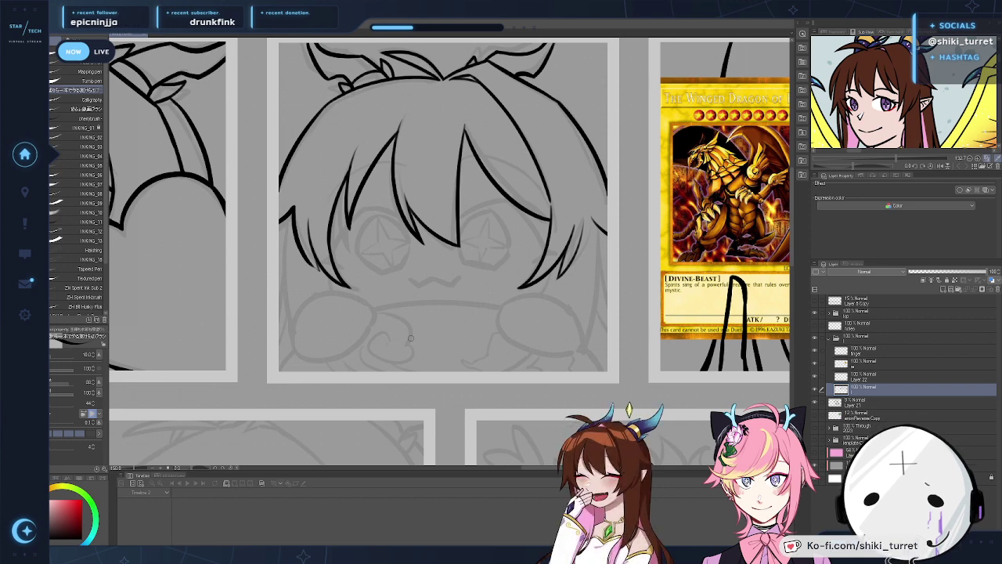
left_click_drag(464, 331, 481, 309)
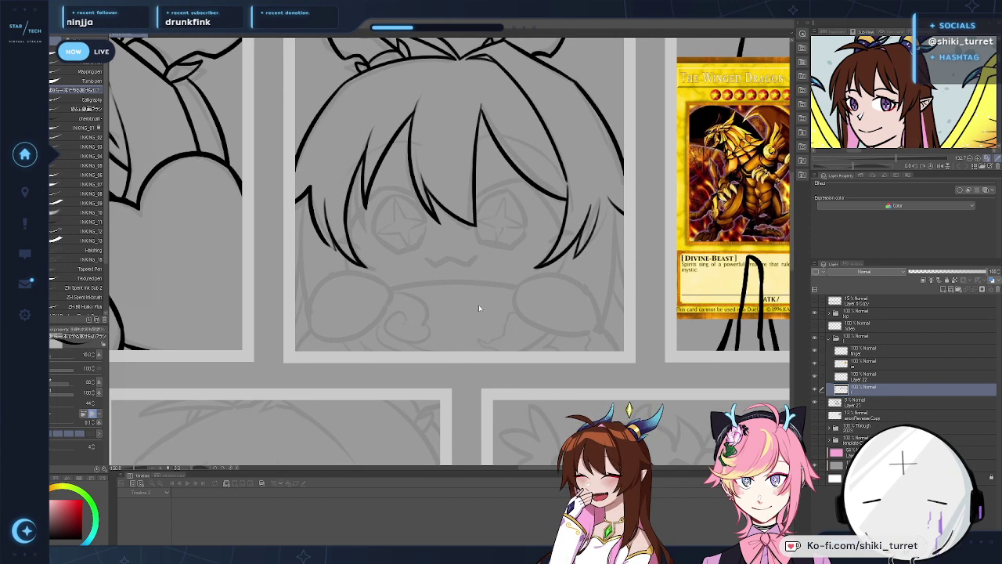
mouse_move(545, 347)
left_mouse_down()
mouse_move(534, 340)
mouse_move(564, 331)
left_mouse_up()
scroll(562, 330, "down", 1)
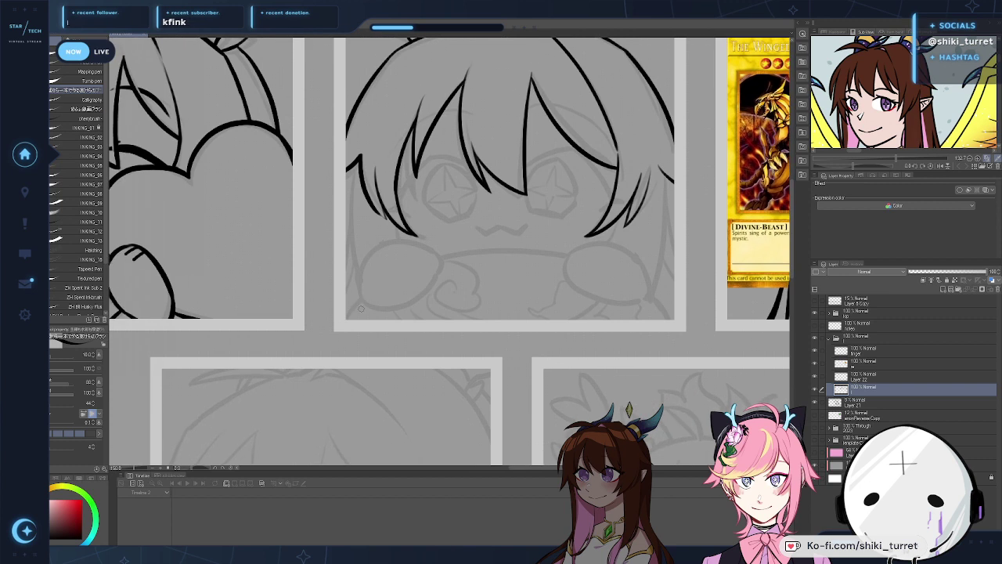
Step: Try to ink the broad arched edge across the second panel's lower half, running from one bottom corner over to the other
mouse_move(348, 317)
left_mouse_down()
mouse_move(616, 263)
mouse_move(709, 337)
mouse_move(457, 256)
mouse_move(675, 315)
mouse_move(389, 278)
mouse_move(699, 345)
left_mouse_up()
key("ctrl+z")
key("ctrl+z")
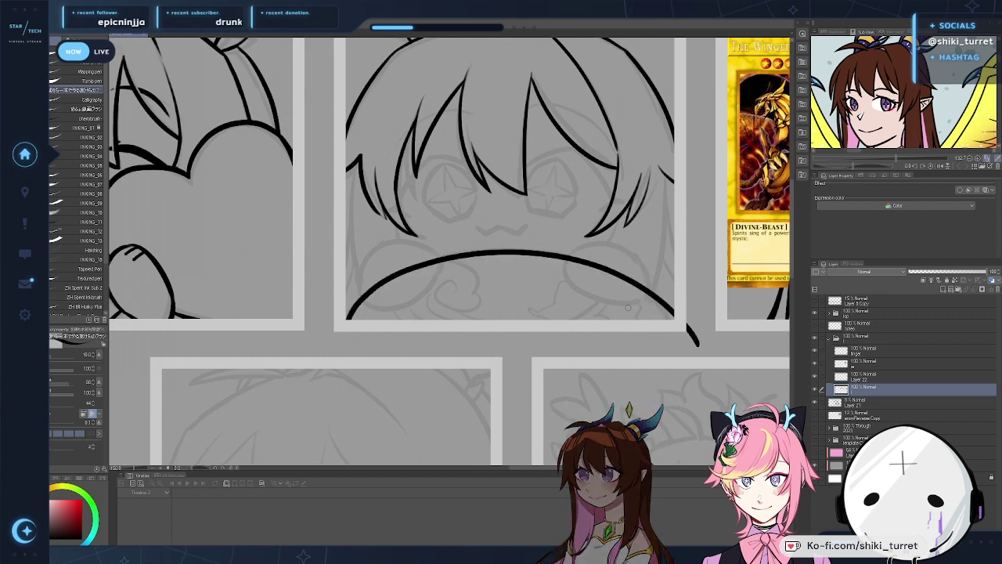
key("ctrl+z")
left_click_drag(349, 319, 522, 249)
key("ctrl+z")
left_click_drag(396, 277, 673, 306)
key("ctrl+z")
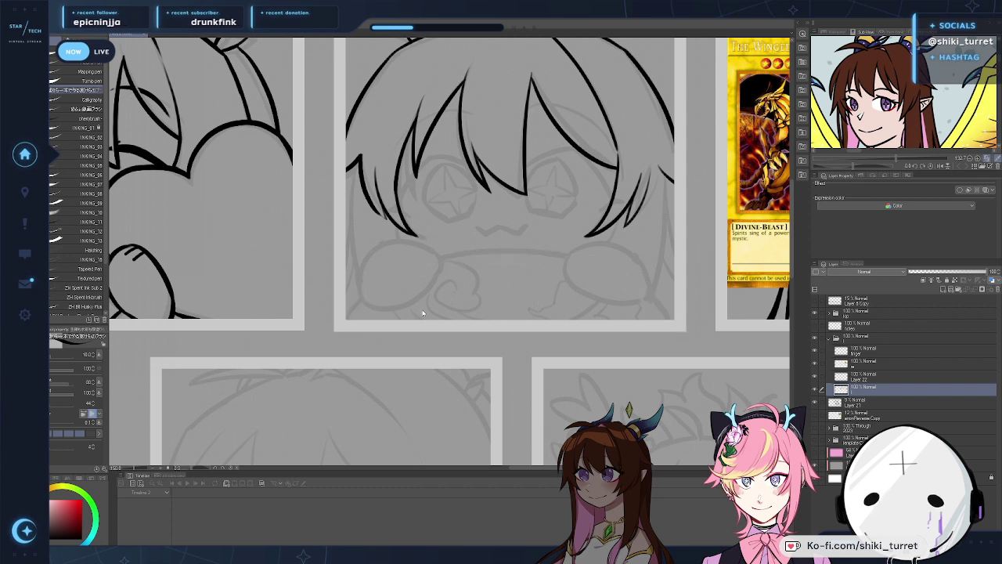
left_click_drag(363, 296, 673, 317)
key("ctrl+z")
mouse_move(347, 317)
left_mouse_down()
mouse_move(519, 246)
mouse_move(673, 307)
left_mouse_up()
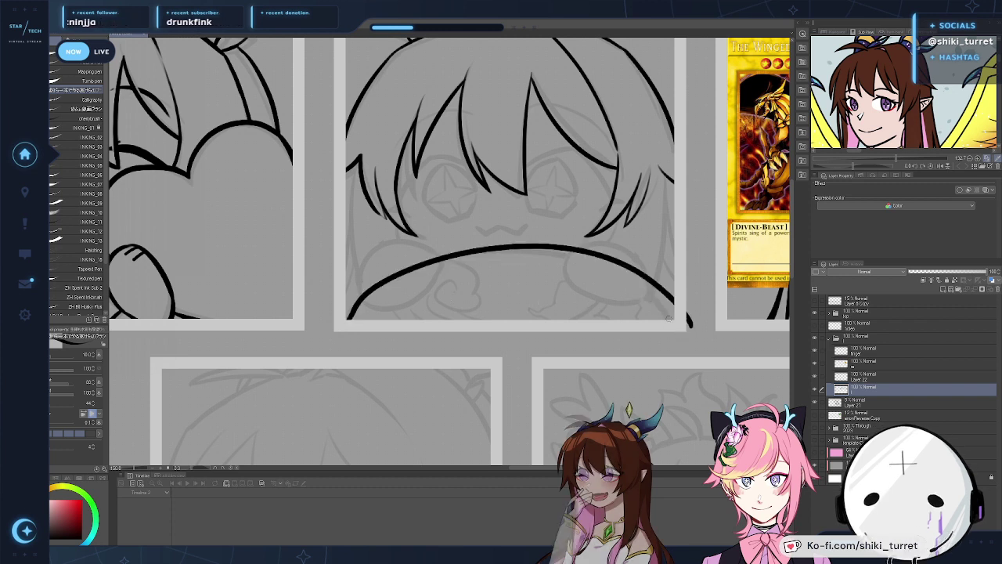
key("ctrl+z")
mouse_move(347, 322)
left_mouse_down()
mouse_move(442, 256)
mouse_move(689, 335)
left_mouse_up()
key("ctrl+z")
mouse_move(347, 321)
left_mouse_down()
mouse_move(501, 247)
mouse_move(689, 335)
left_mouse_up()
key("ctrl+z")
mouse_move(347, 321)
left_mouse_down()
mouse_move(446, 264)
mouse_move(655, 338)
left_mouse_up()
key("ctrl+z")
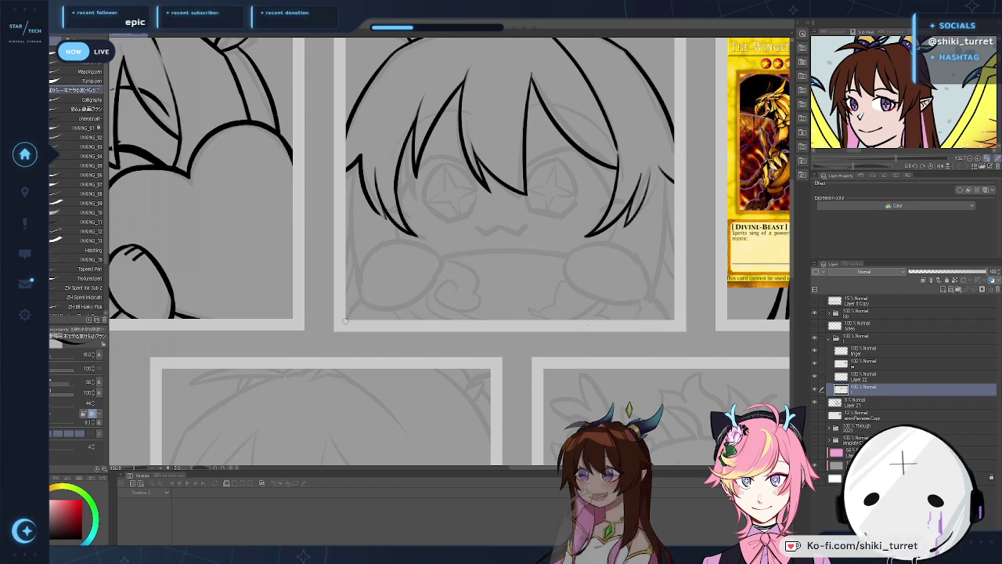
mouse_move(347, 320)
left_mouse_down()
mouse_move(398, 268)
mouse_move(678, 316)
left_mouse_up()
key("ctrl+z")
mouse_move(347, 319)
left_mouse_down()
mouse_move(364, 295)
mouse_move(673, 313)
left_mouse_up()
key("ctrl+z")
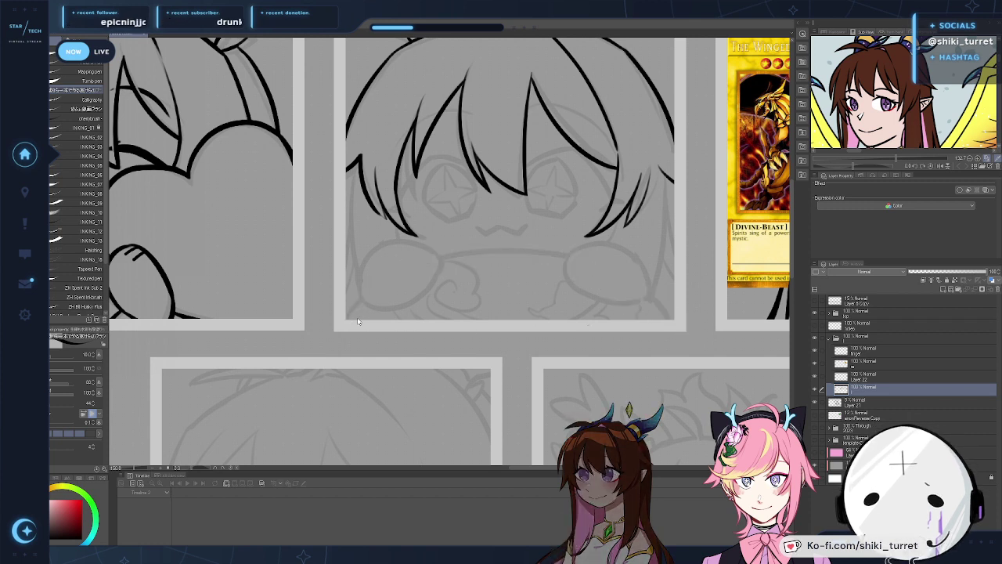
mouse_move(347, 319)
left_mouse_down()
mouse_move(461, 249)
mouse_move(673, 298)
left_mouse_up()
key("ctrl+z")
left_click_drag(364, 296, 673, 315)
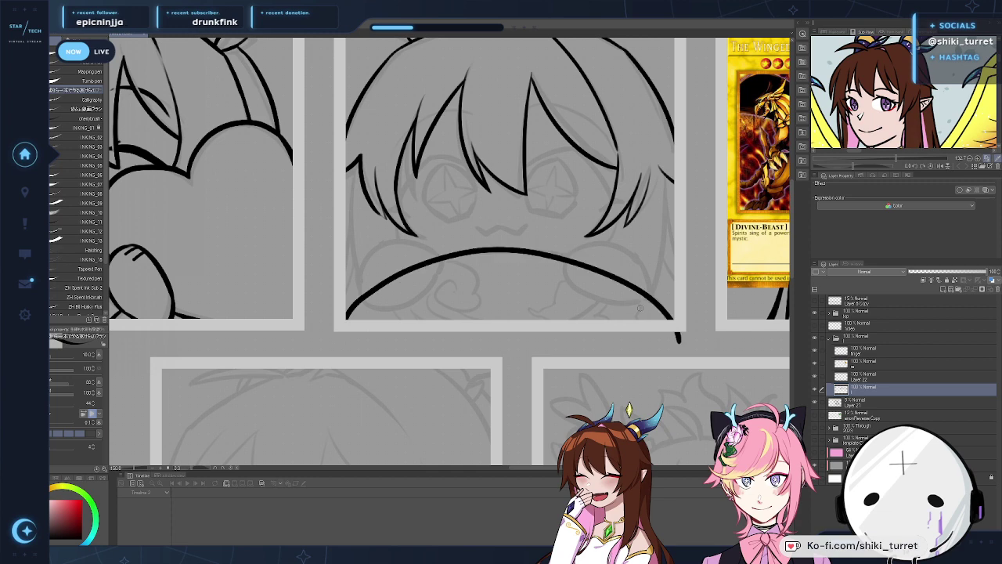
key("ctrl+z")
mouse_move(347, 320)
left_mouse_down()
mouse_move(362, 297)
mouse_move(673, 314)
left_mouse_up()
key("ctrl+z")
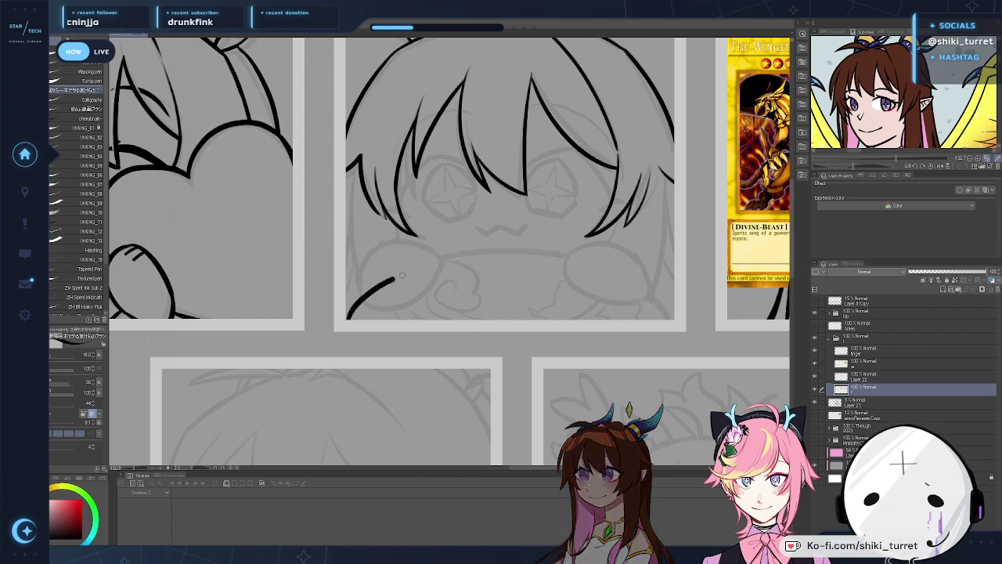
left_click_drag(402, 275, 674, 315)
key("ctrl+z")
mouse_move(347, 320)
left_mouse_down()
mouse_move(390, 279)
mouse_move(669, 341)
mouse_move(693, 243)
mouse_move(531, 97)
mouse_move(489, 91)
mouse_move(527, 128)
mouse_move(487, 181)
left_mouse_up()
key("ctrl+z")
Step: Ink the broad arched edge across the second panel's lower half with the canvas rotated sideways, then restore the upright orientation
left_click(528, 129, "alt")
left_click(477, 195, "alt")
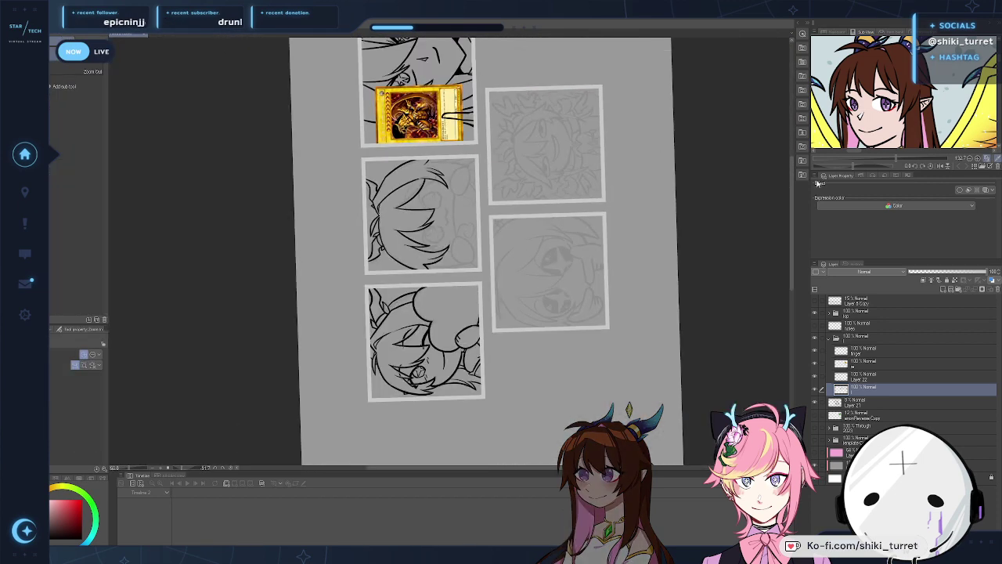
left_click(924, 167)
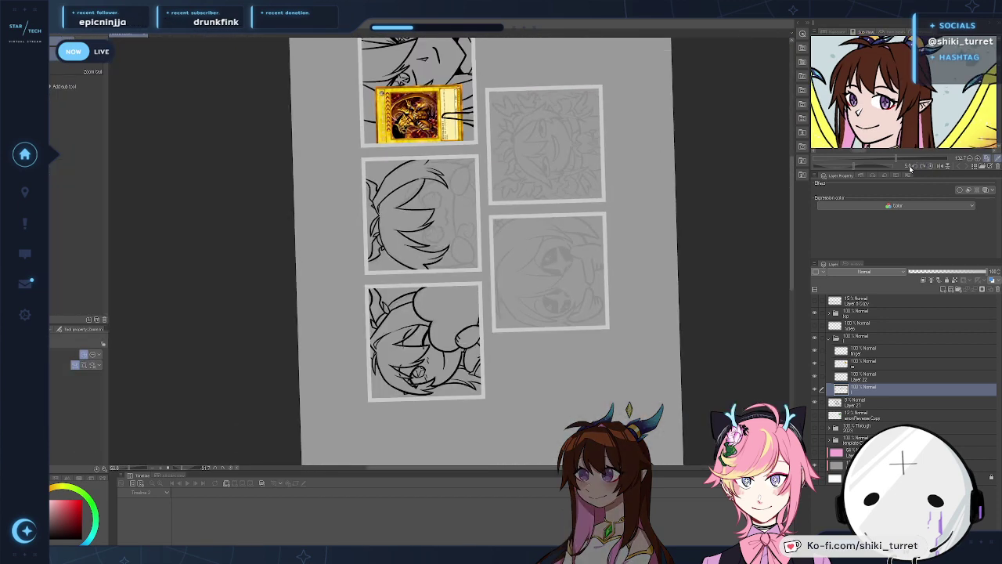
left_click(916, 166)
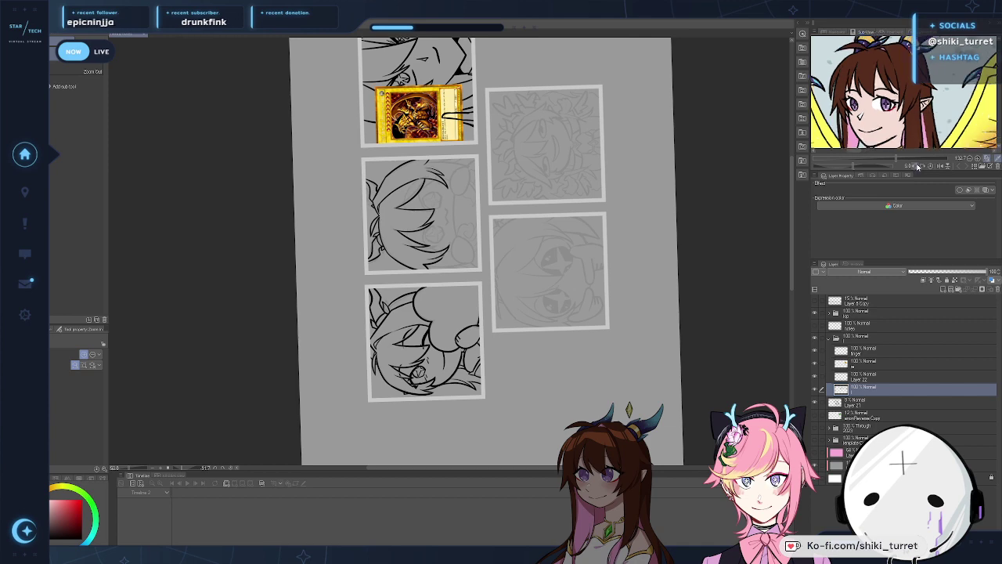
left_click(835, 32)
left_click(965, 167)
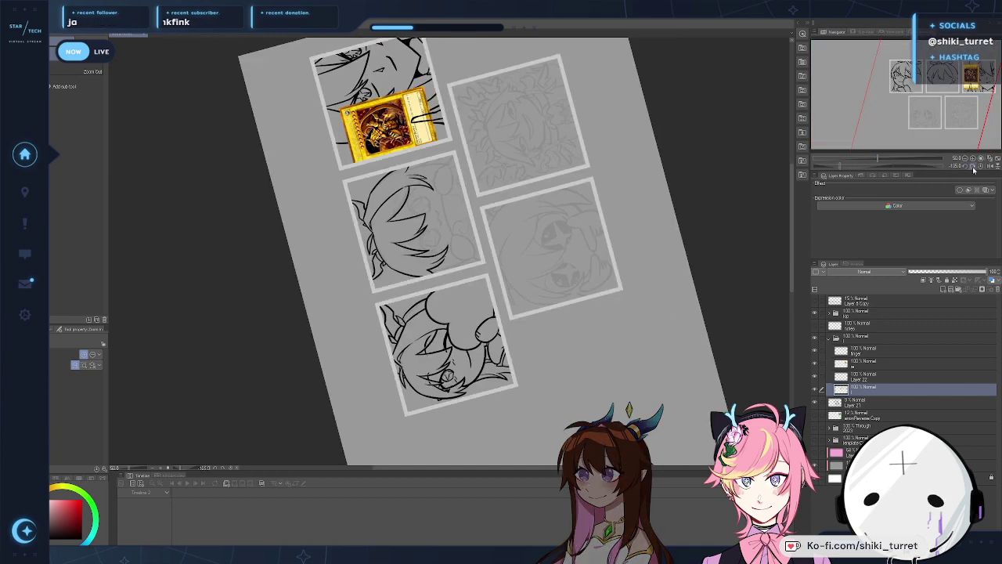
left_click(973, 167)
key("p")
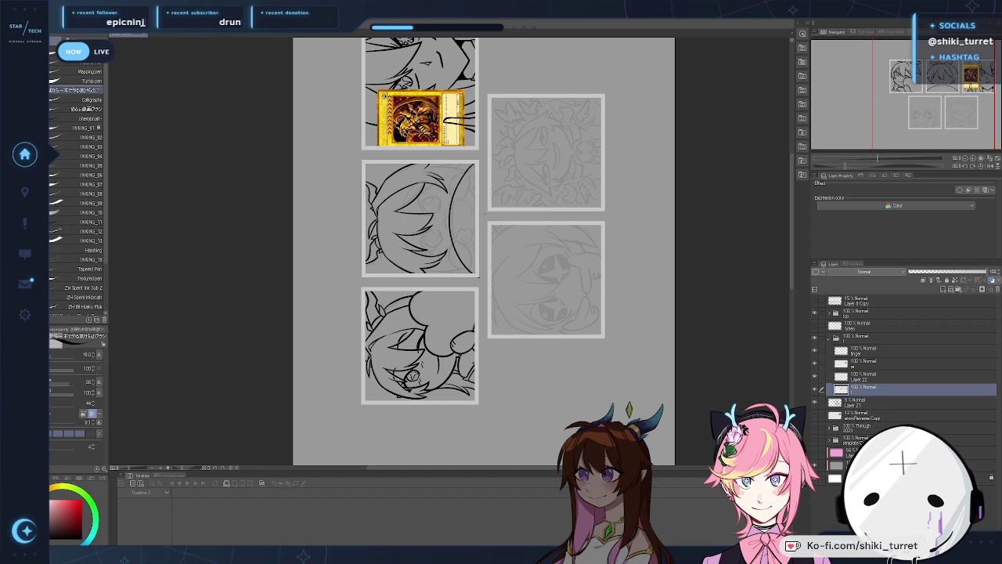
left_click(981, 167)
left_click(974, 167)
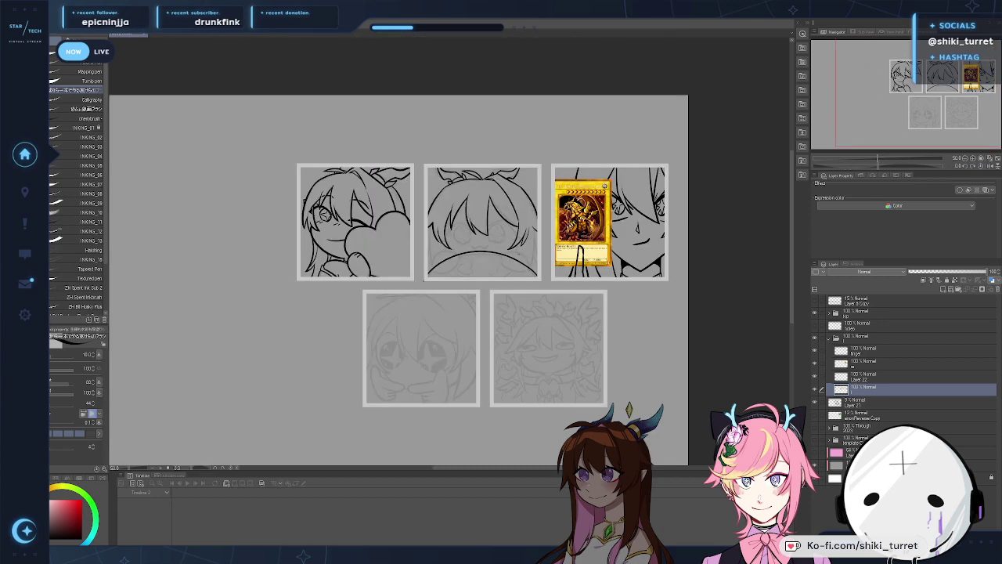
Step: Ink the upper curve of the hand on the second panel's left side and erase the arch line running through it
left_click(482, 257, "ctrl")
key("e")
left_click(577, 304, "ctrl")
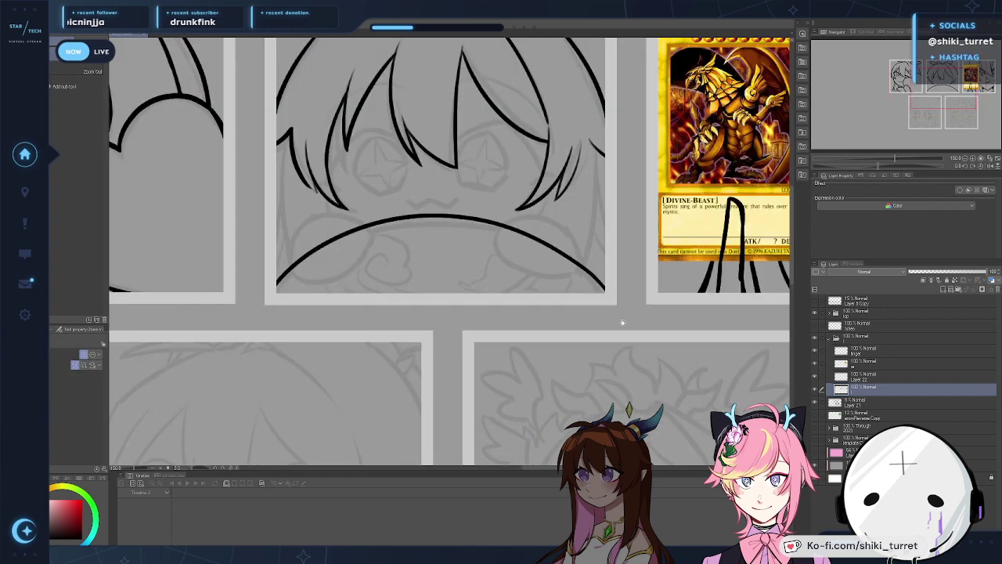
left_click_drag(621, 322, 614, 361)
key("p")
mouse_move(285, 306)
left_mouse_down()
mouse_move(315, 258)
mouse_move(352, 262)
left_mouse_up()
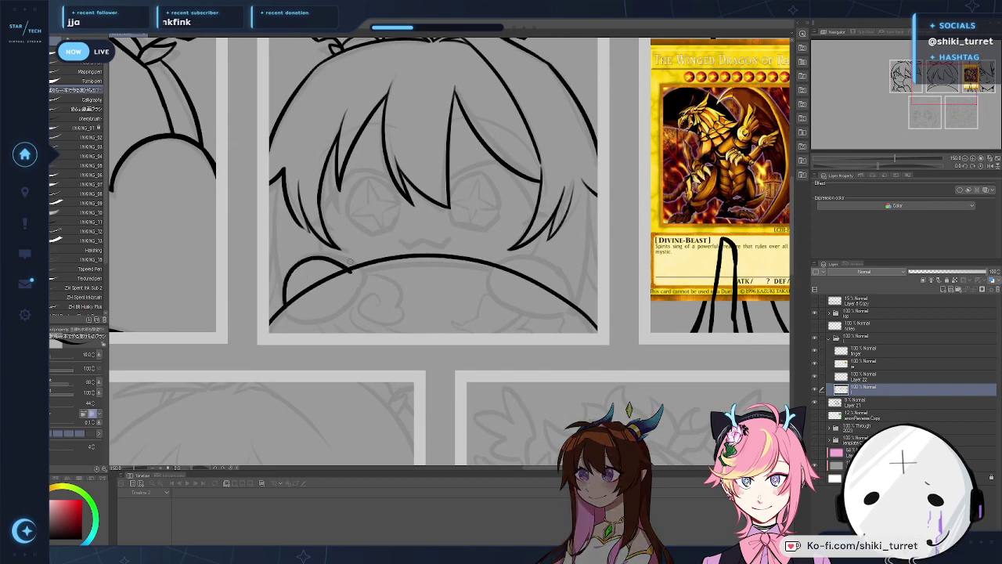
key("ctrl+z")
mouse_move(284, 302)
left_mouse_down()
mouse_move(364, 271)
mouse_move(339, 259)
left_mouse_up()
key("ctrl+z")
key("ctrl+z")
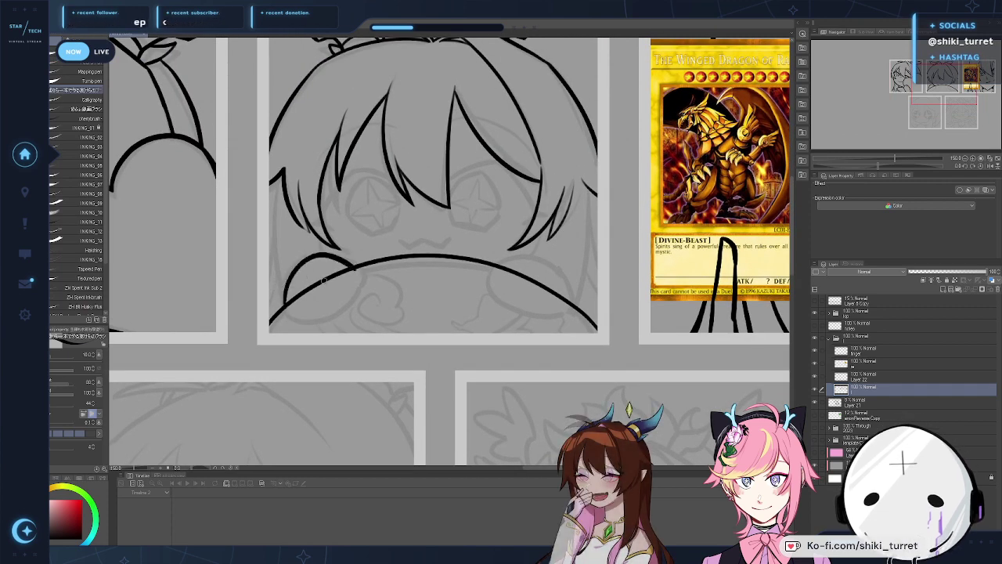
left_click_drag(284, 307, 305, 261)
key("e")
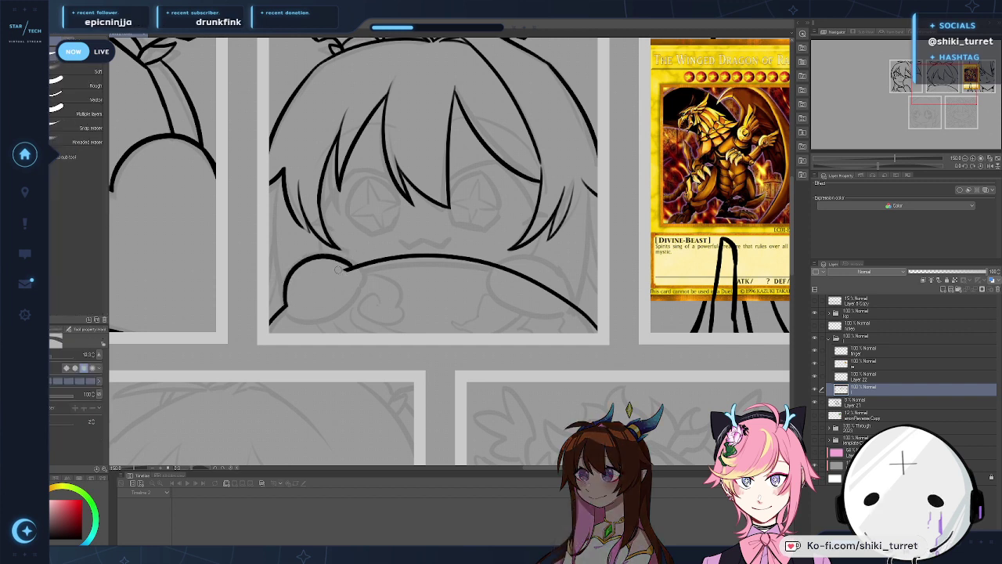
Step: Ink the lower curve of the second panel's left hand to close its rounded outline
key("p")
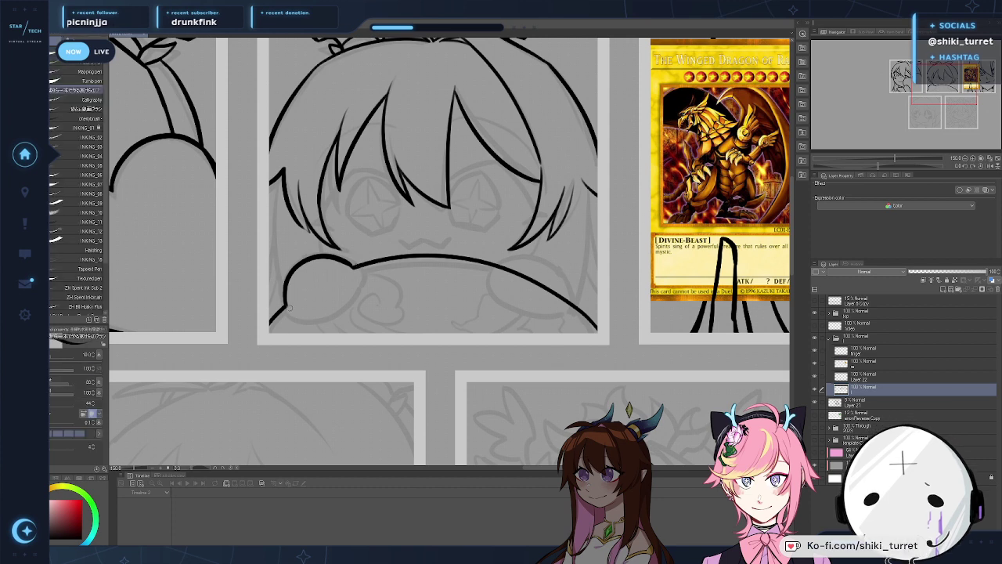
mouse_move(286, 301)
left_mouse_down()
mouse_move(315, 313)
mouse_move(354, 268)
left_mouse_up()
left_click_drag(286, 305, 354, 269)
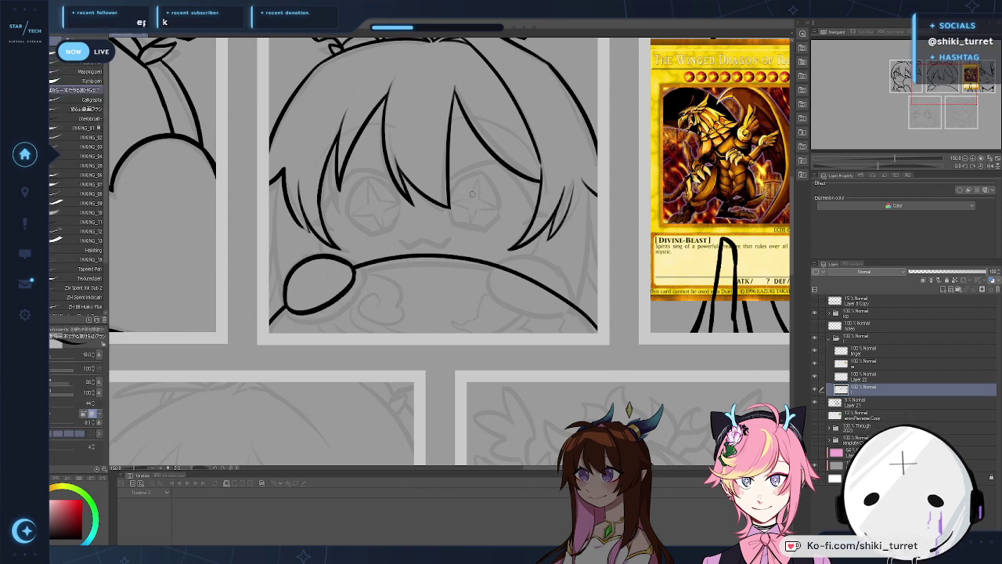
Step: Erase the arch line inside the second panel's right hand and try several upper curves for that hand
key("e")
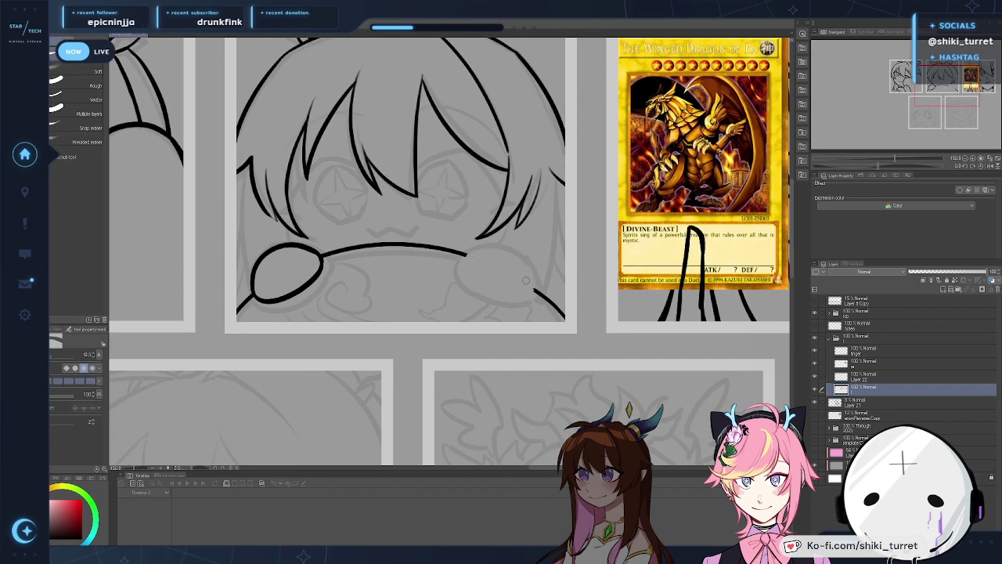
key("p")
left_click_drag(467, 255, 536, 284)
key("ctrl+z")
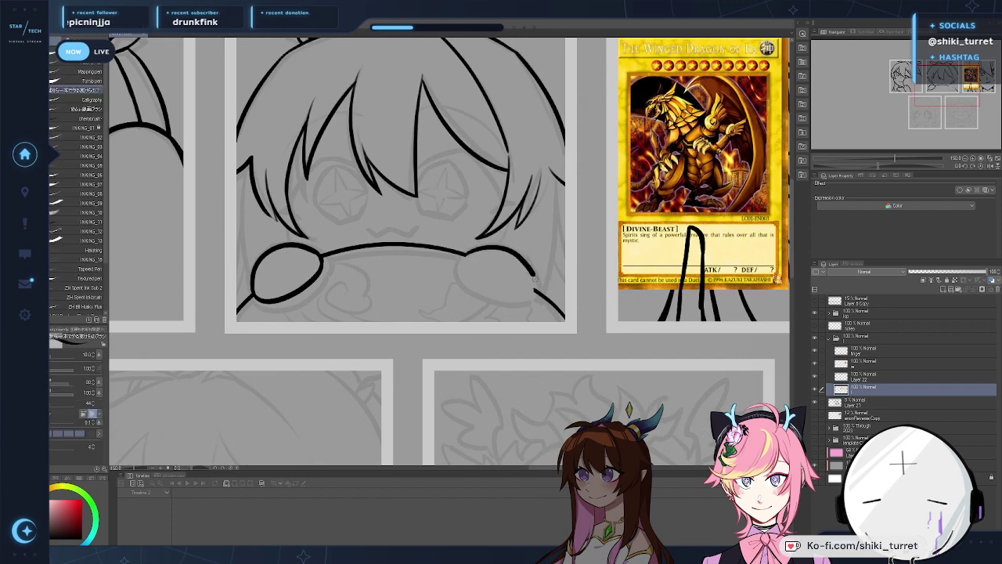
key("ctrl+z")
left_click_drag(467, 254, 533, 287)
key("ctrl+z")
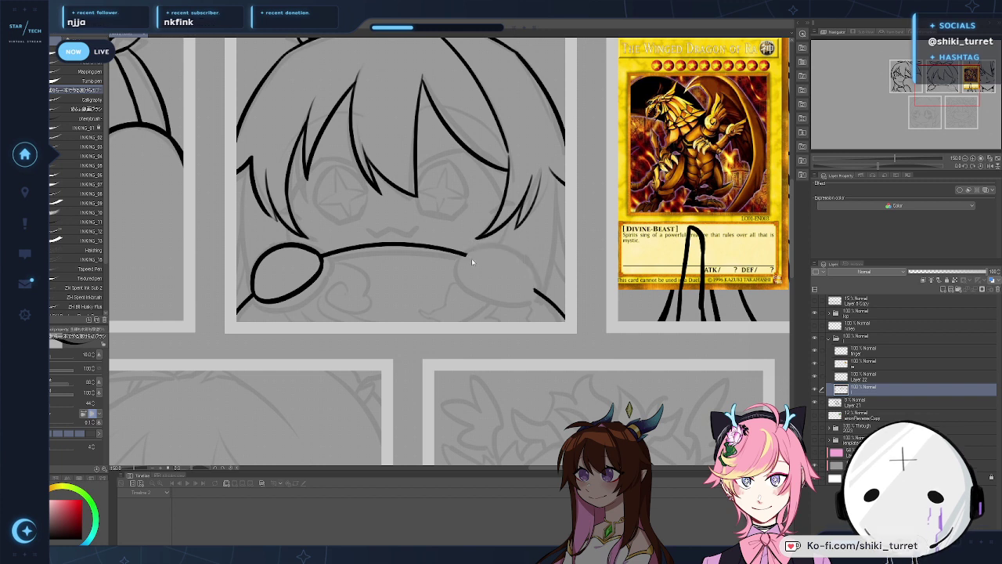
left_click_drag(470, 258, 537, 284)
key("ctrl+z")
mouse_move(467, 255)
left_mouse_down()
mouse_move(517, 255)
mouse_move(536, 280)
left_mouse_up()
key("ctrl+z")
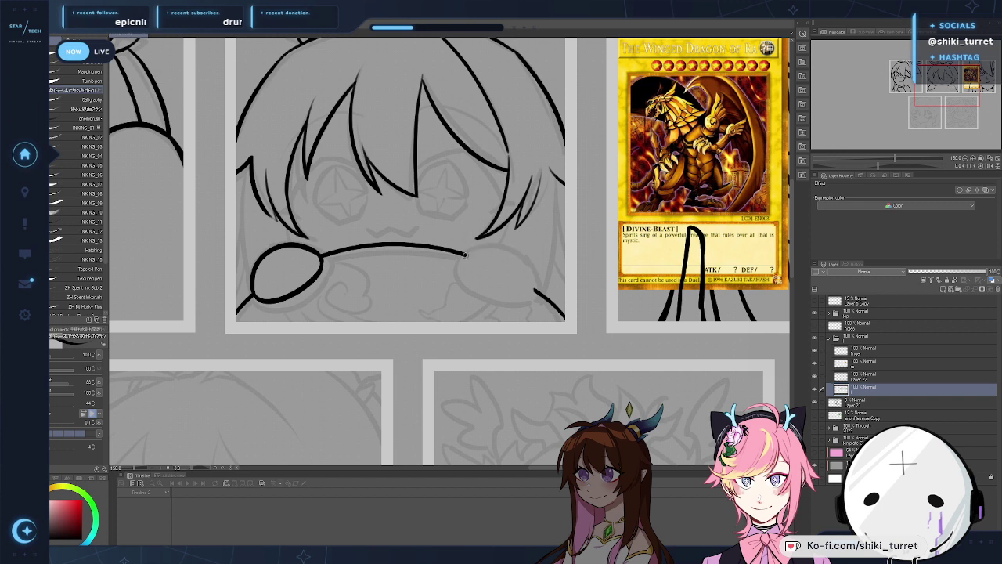
key("ctrl+z")
key("ctrl+z")
Step: Ink the upper and lower curves of the second panel's right hand, closing its outline against the arch
mouse_move(466, 255)
left_mouse_down()
mouse_move(536, 291)
mouse_move(527, 272)
mouse_move(483, 243)
left_mouse_up()
key("ctrl+z")
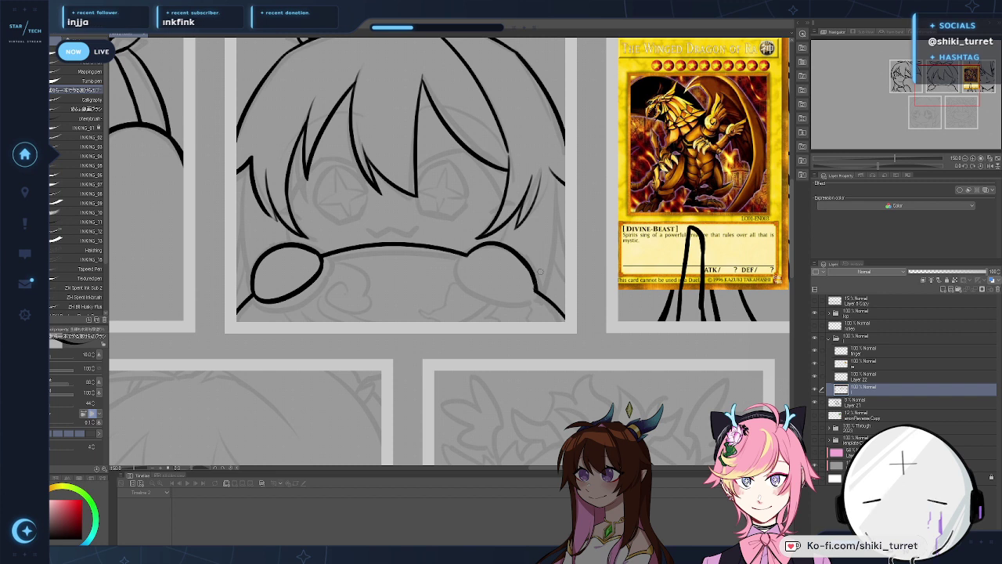
key("ctrl+z")
mouse_move(467, 255)
left_mouse_down()
mouse_move(531, 299)
mouse_move(470, 274)
mouse_move(535, 293)
mouse_move(489, 287)
mouse_move(531, 289)
mouse_move(471, 271)
mouse_move(493, 288)
mouse_move(534, 292)
left_mouse_up()
key("ctrl+z")
key("ctrl+z")
key("ctrl+z")
key("ctrl+z")
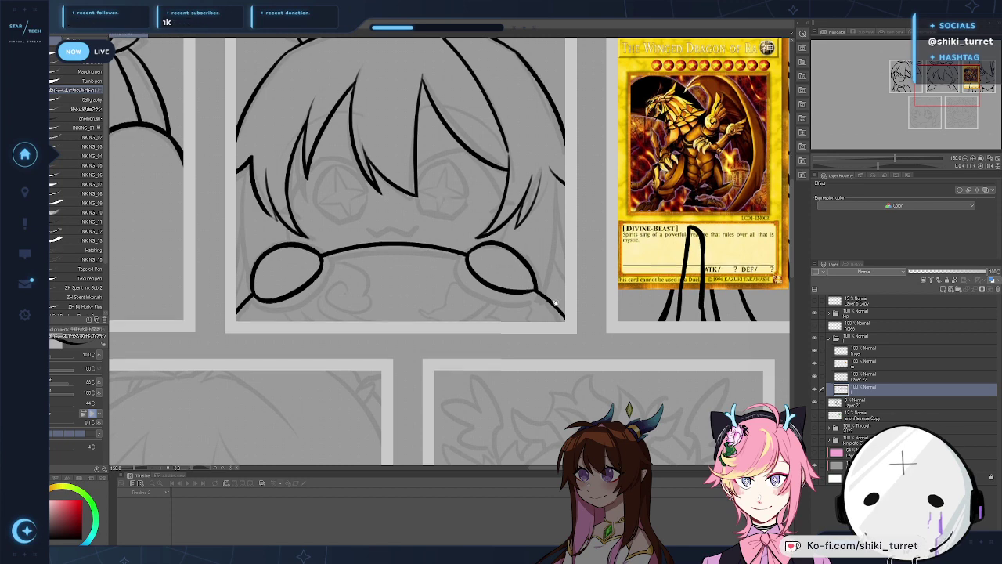
Step: Ink the cheek lines between the side locks and both hands, and the long hair line down to the left hand
mouse_move(561, 299)
left_mouse_down()
mouse_move(578, 292)
mouse_move(578, 319)
mouse_move(560, 330)
left_mouse_up()
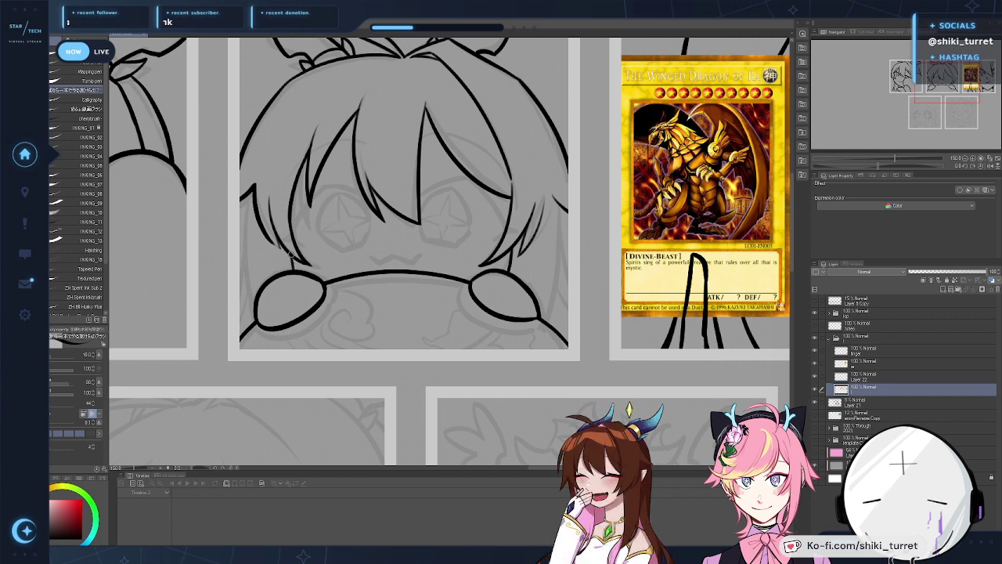
mouse_move(249, 192)
left_mouse_down()
mouse_move(248, 276)
mouse_move(249, 196)
mouse_move(247, 262)
left_mouse_up()
key("ctrl+z")
key("ctrl+z")
key("ctrl+z")
left_click_drag(248, 188, 251, 291)
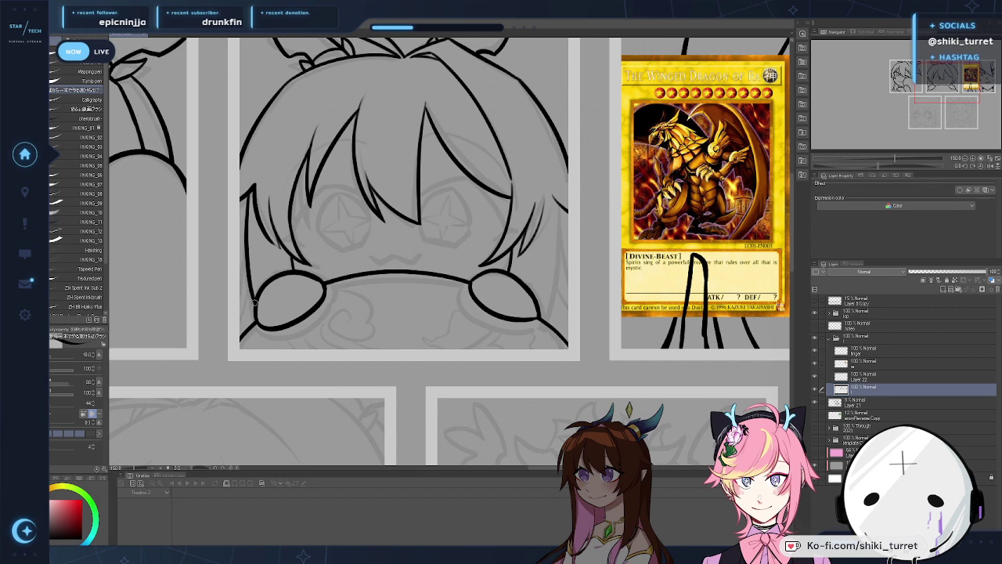
Step: Ink the matching long hair line from the opposite side lock down to the right hand, working in a mirrored view
key("h")
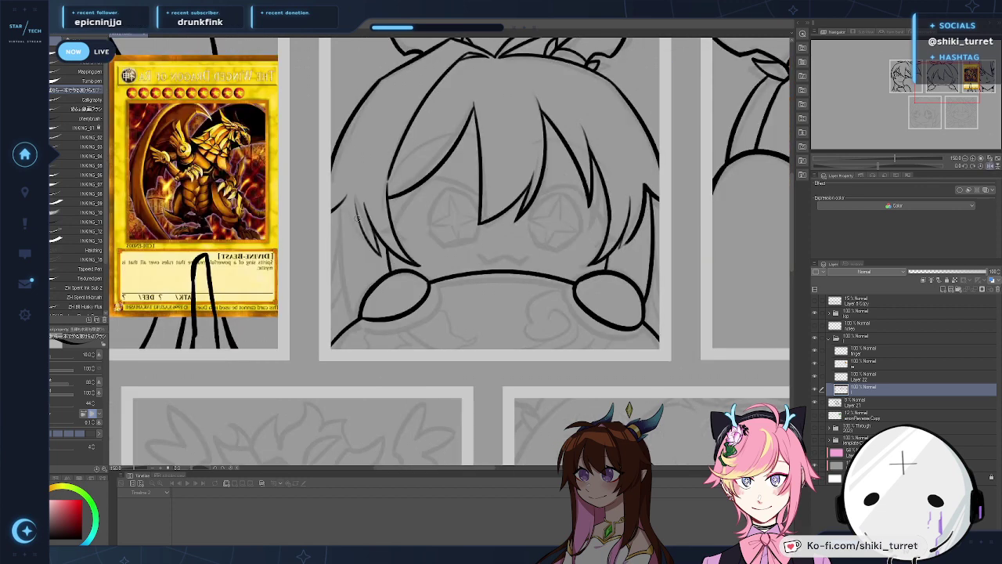
left_click_drag(340, 218, 355, 313)
key("ctrl+z")
left_click_drag(342, 200, 357, 315)
key("ctrl+z")
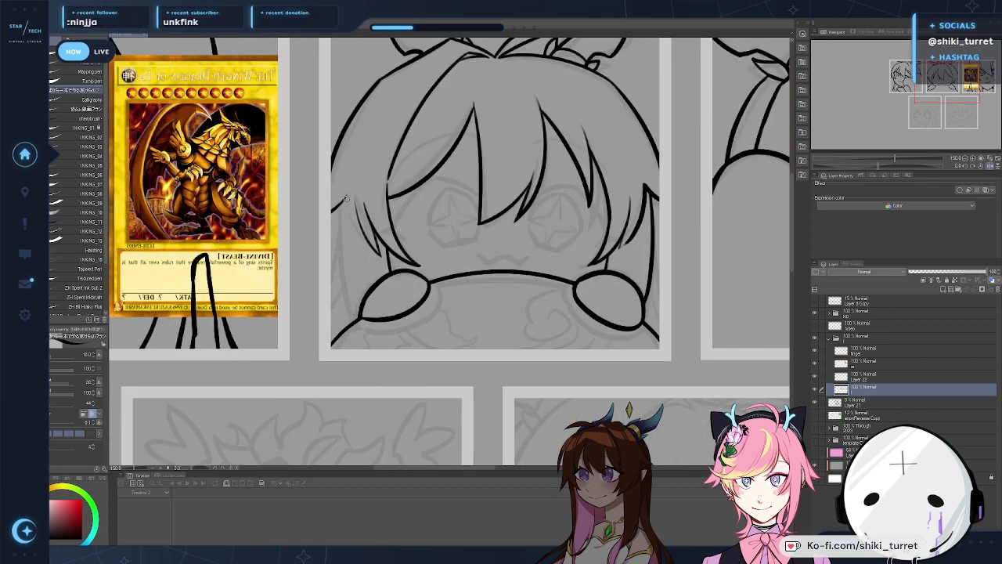
left_click_drag(343, 199, 354, 308)
key("ctrl+z")
key("ctrl+z")
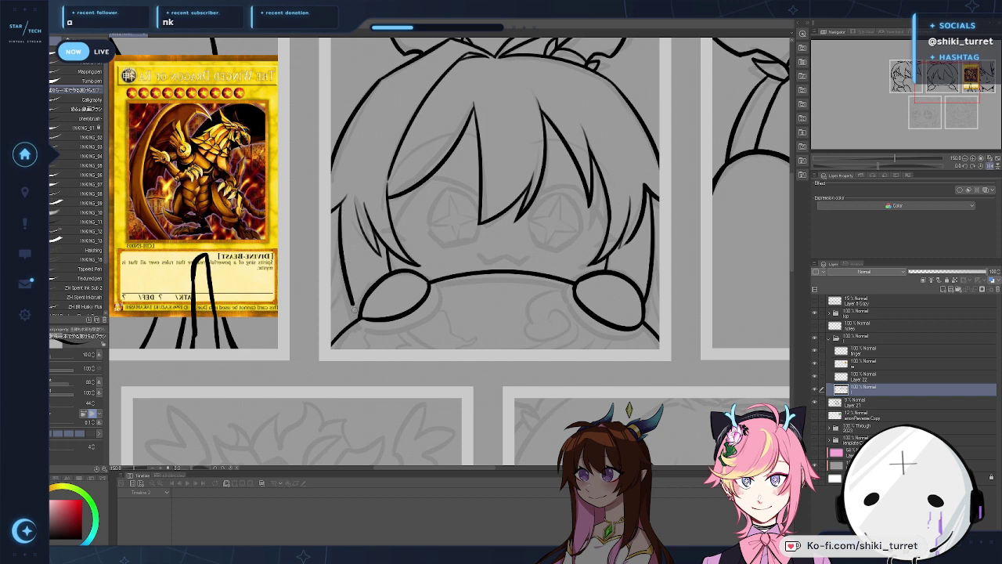
key("ctrl+z")
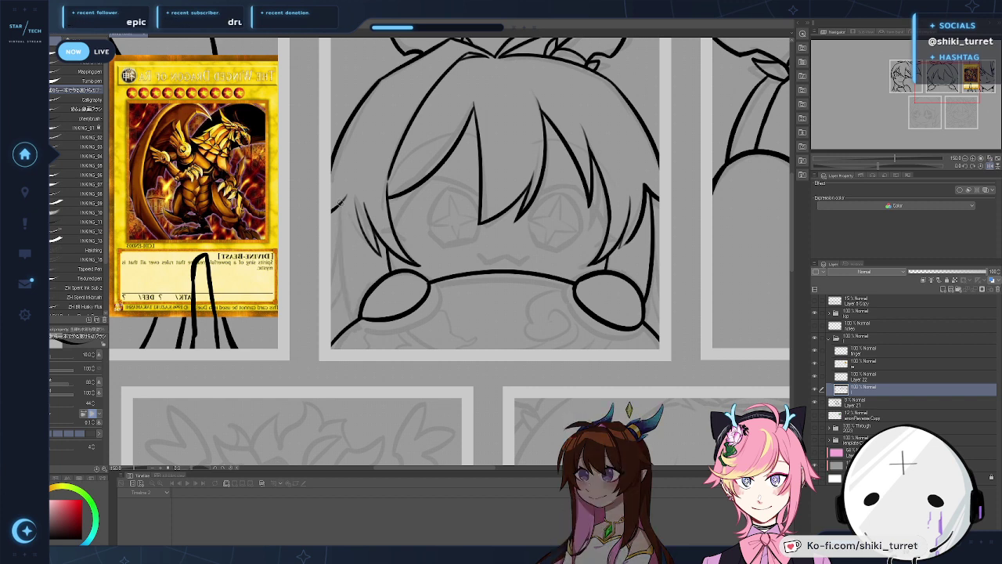
left_click_drag(338, 199, 357, 313)
key("ctrl+z")
left_click_drag(338, 199, 353, 310)
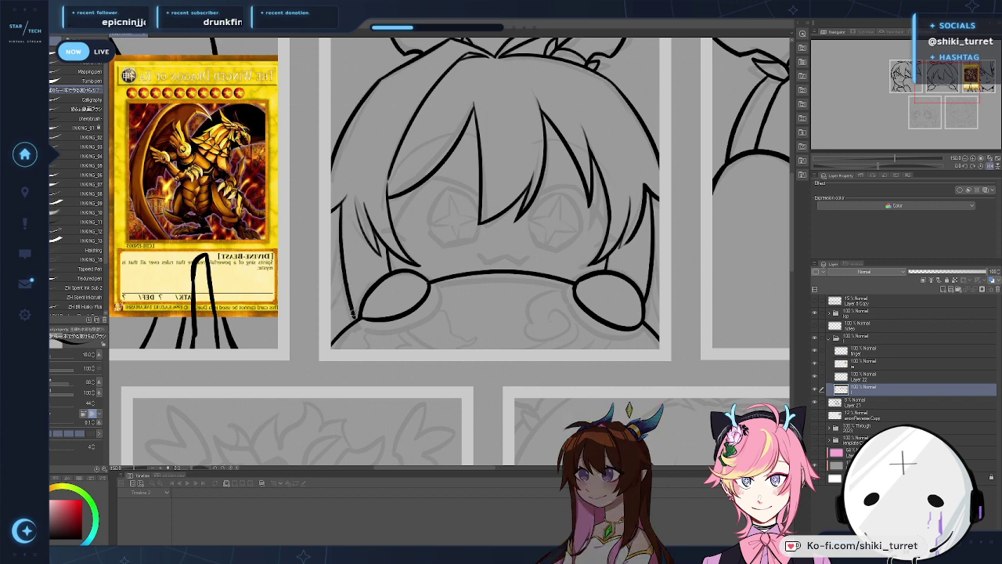
Step: Ink the outer hair strands beside the long hair lines, along the second panel's left and right edges
key("h")
left_click_drag(249, 257, 251, 250)
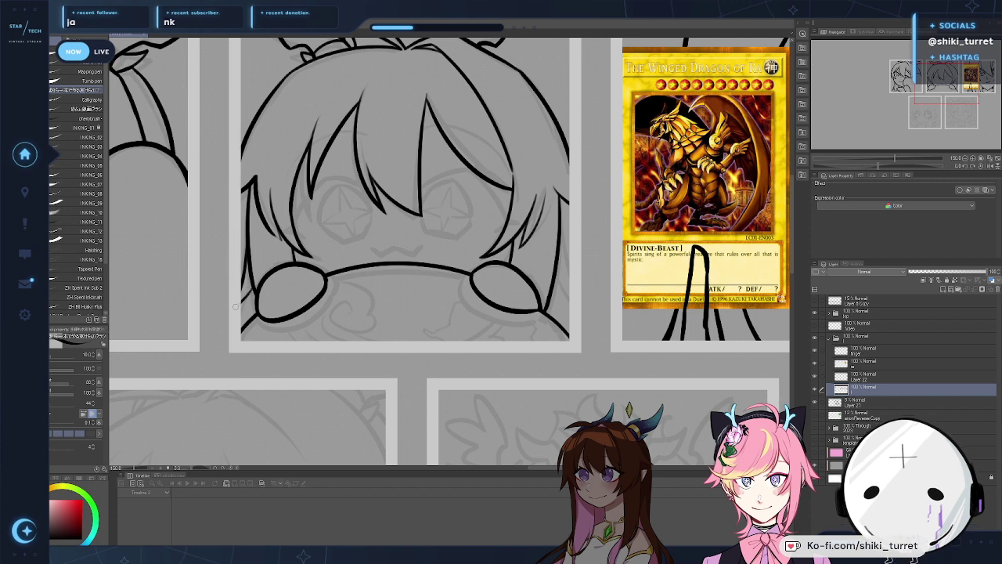
left_click_drag(557, 229, 570, 284)
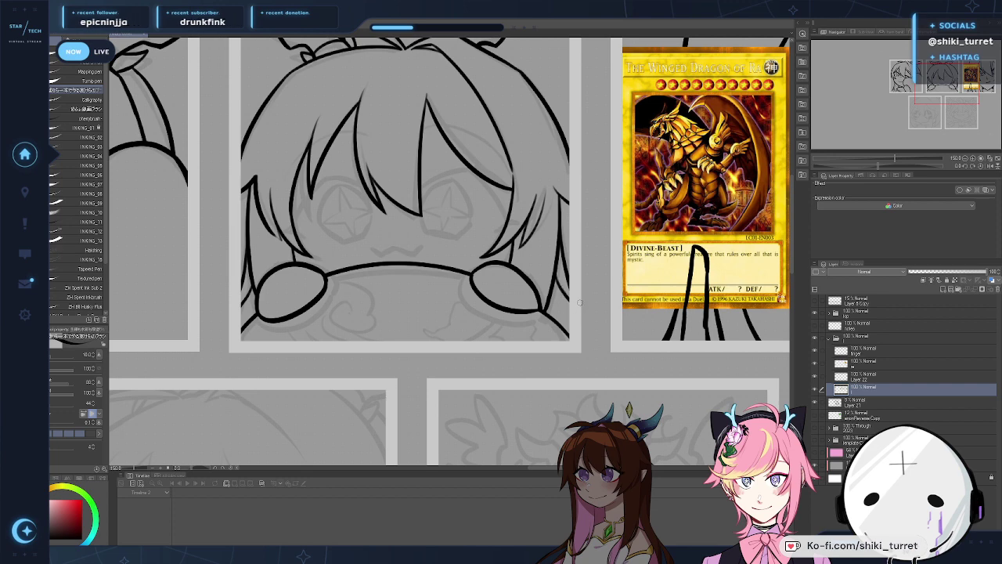
left_click_drag(449, 361, 462, 393)
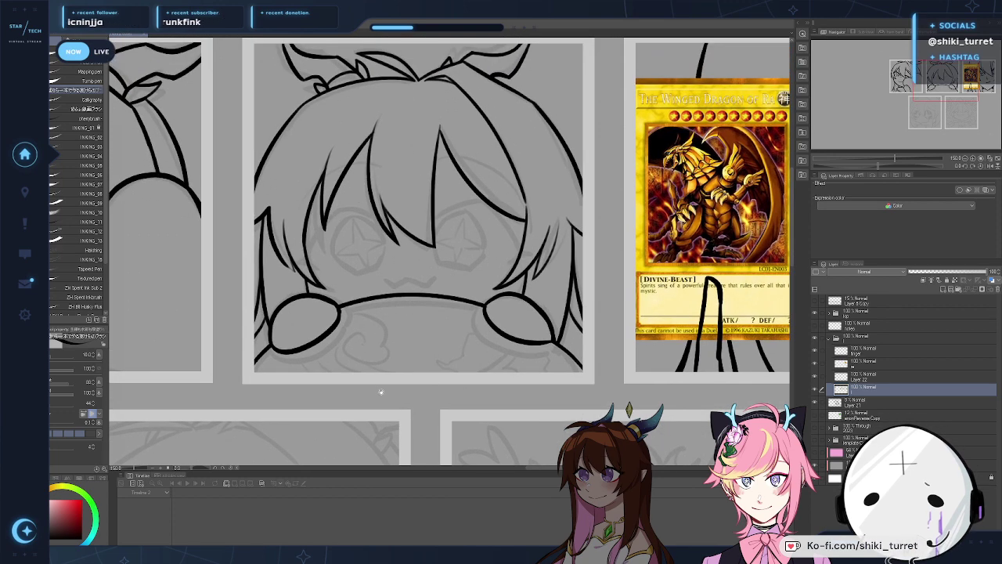
scroll(380, 392, "up", 2)
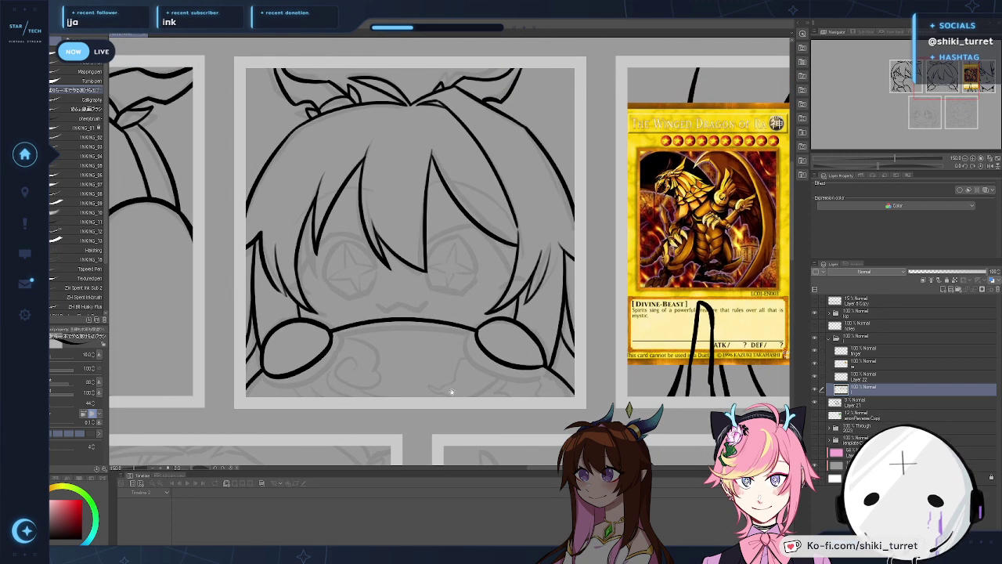
mouse_move(452, 392)
left_mouse_down()
mouse_move(474, 387)
mouse_move(472, 399)
mouse_move(490, 385)
mouse_move(506, 363)
mouse_move(494, 357)
left_mouse_up()
left_click_drag(357, 299, 382, 334)
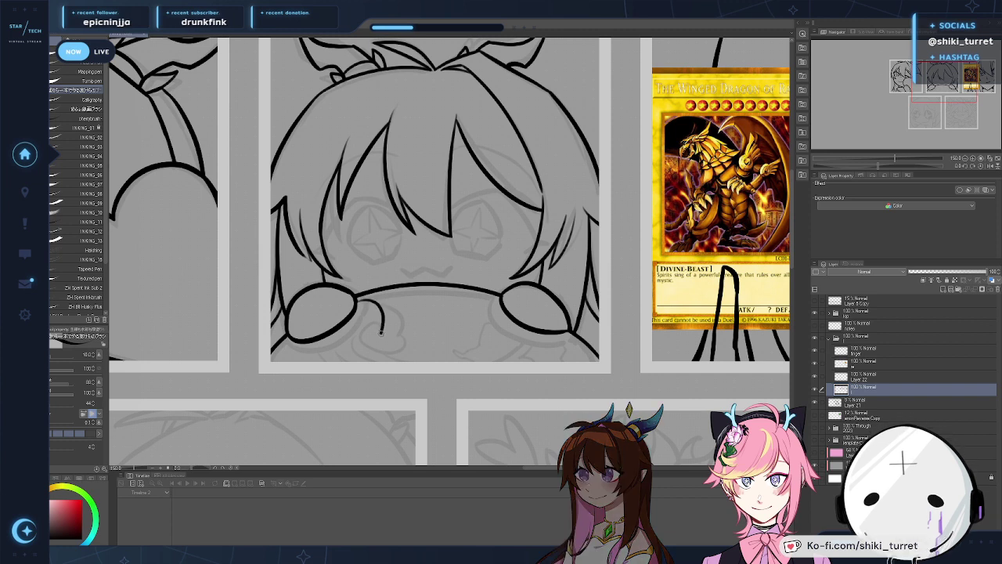
key("ctrl+z")
key("ctrl+z")
mouse_move(358, 300)
left_mouse_down()
mouse_move(384, 328)
mouse_move(382, 315)
mouse_move(371, 339)
left_mouse_up()
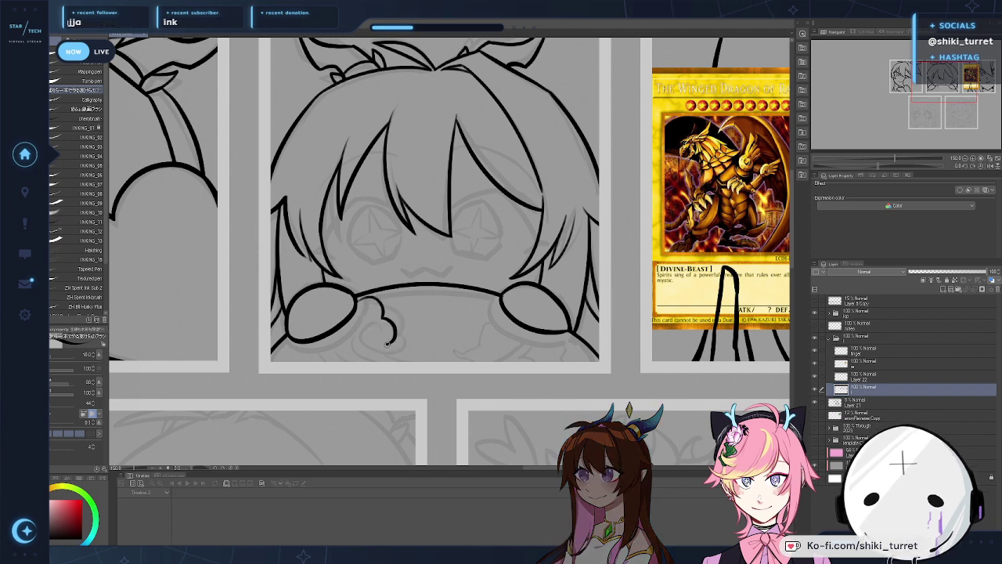
key("ctrl+z")
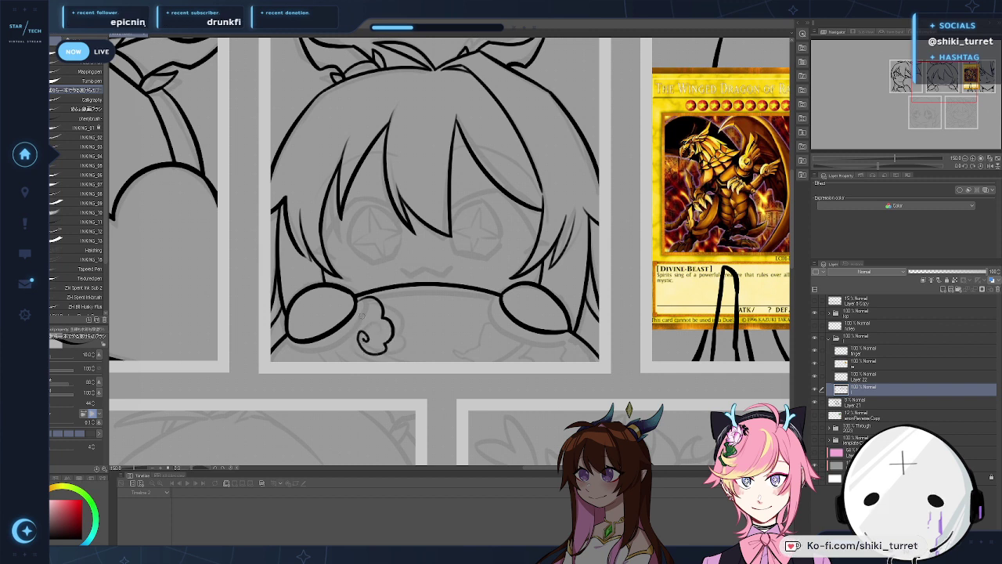
left_click_drag(347, 325, 368, 365)
key("ctrl+z")
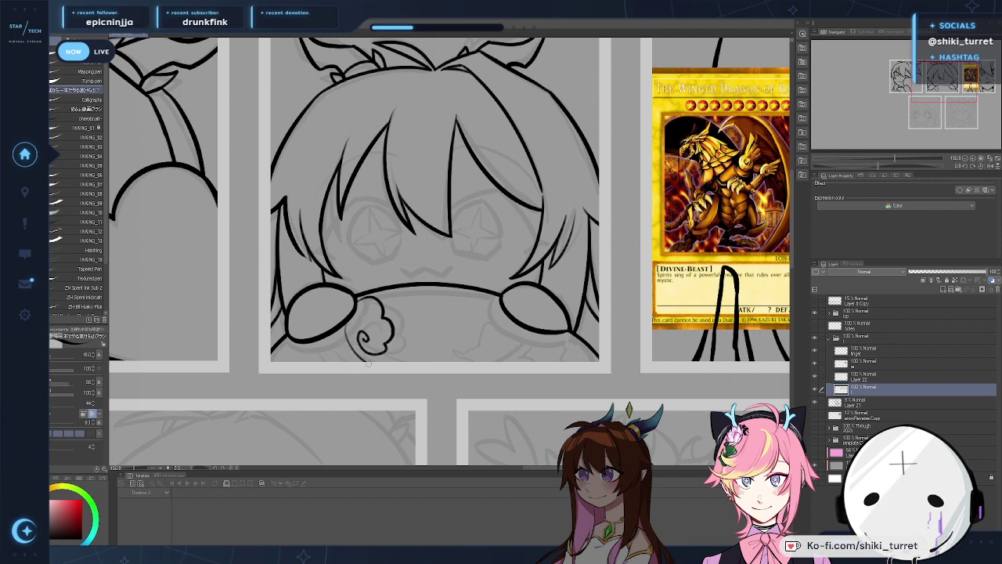
key("ctrl+z")
mouse_move(347, 322)
left_mouse_down()
mouse_move(367, 363)
mouse_move(383, 365)
mouse_move(331, 363)
left_mouse_up()
key("ctrl+z")
key("ctrl+z")
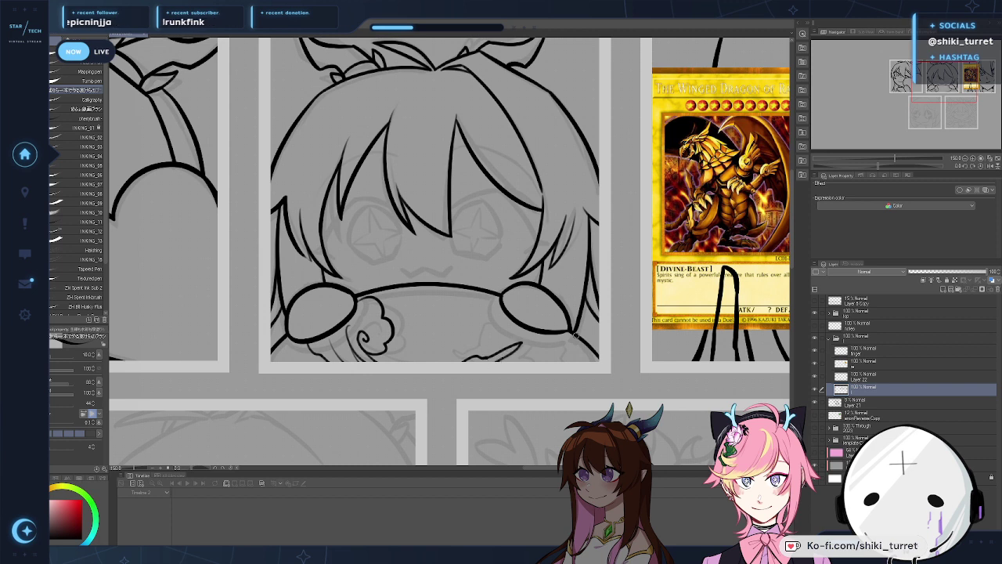
key("ctrl+z")
key("ctrl+z")
key("ctrl+z")
key("ctrl+z")
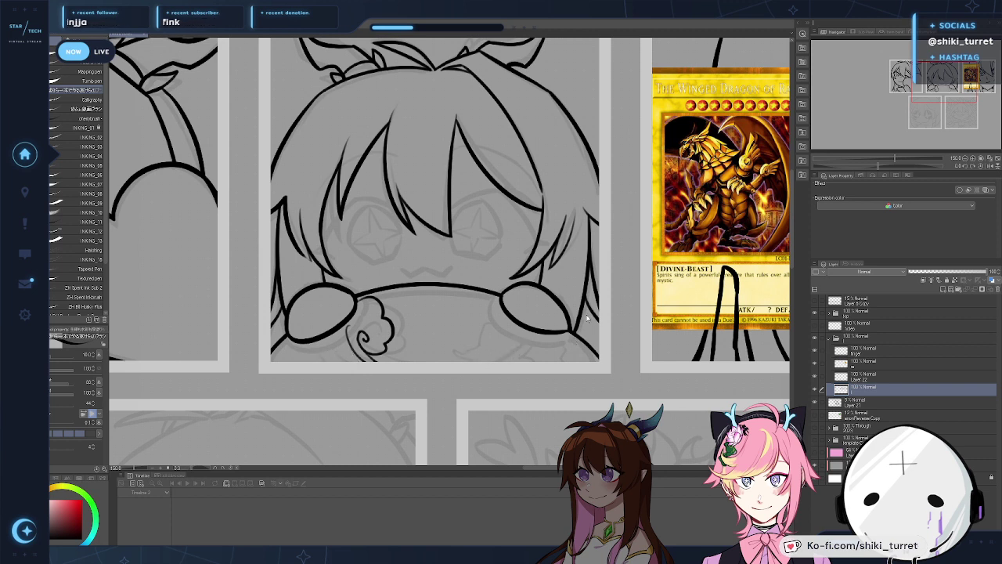
key("ctrl+z")
key("ctrl+z")
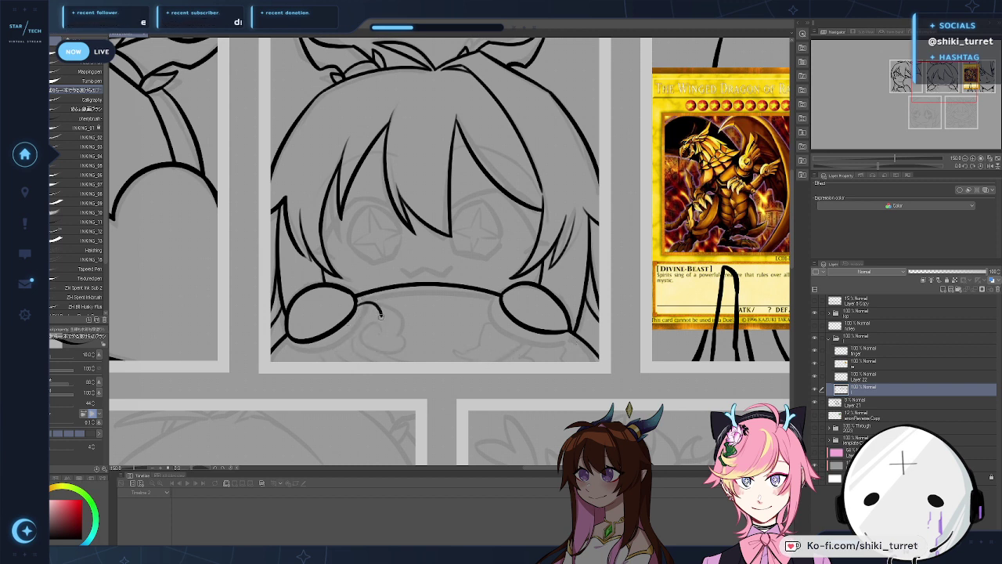
Step: Ink the scalloped cloud outline below the arch beside the second panel's left hand, running down to the panel's lower edge
left_click_drag(378, 312, 391, 345)
key("ctrl+z")
key("ctrl+z")
mouse_move(358, 302)
left_mouse_down()
mouse_move(382, 301)
mouse_move(366, 310)
mouse_move(392, 308)
mouse_move(413, 342)
left_mouse_up()
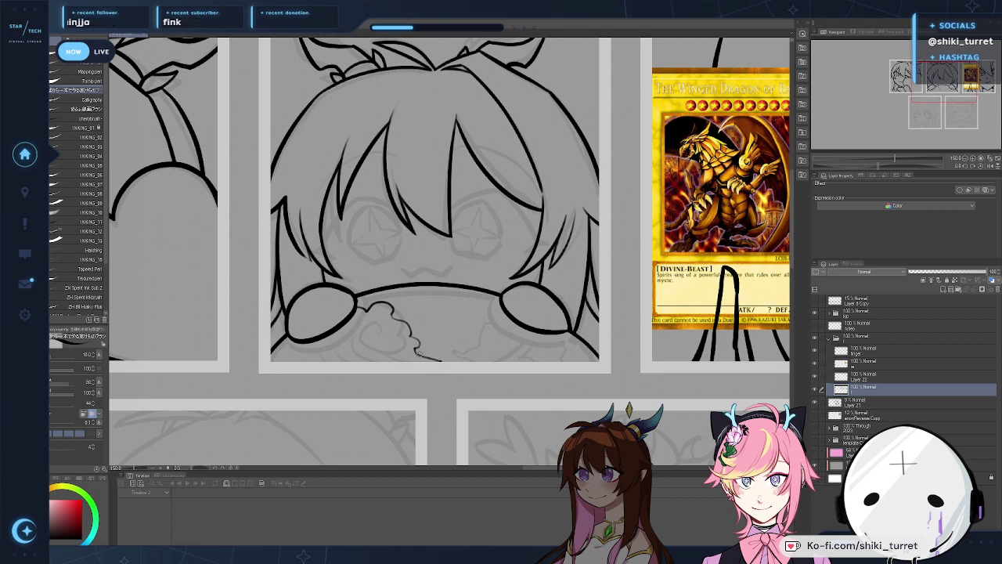
key("ctrl+z")
left_click_drag(411, 352, 423, 360)
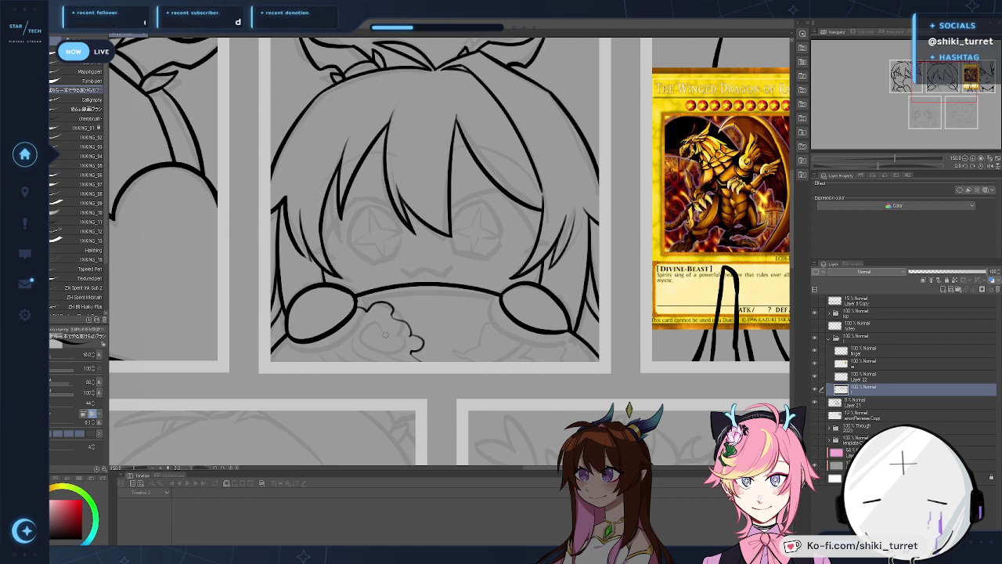
Step: Ink the cloud's inner edge and the jagged flame-like lines beneath the second panel's left hand
left_click_drag(339, 330, 376, 352)
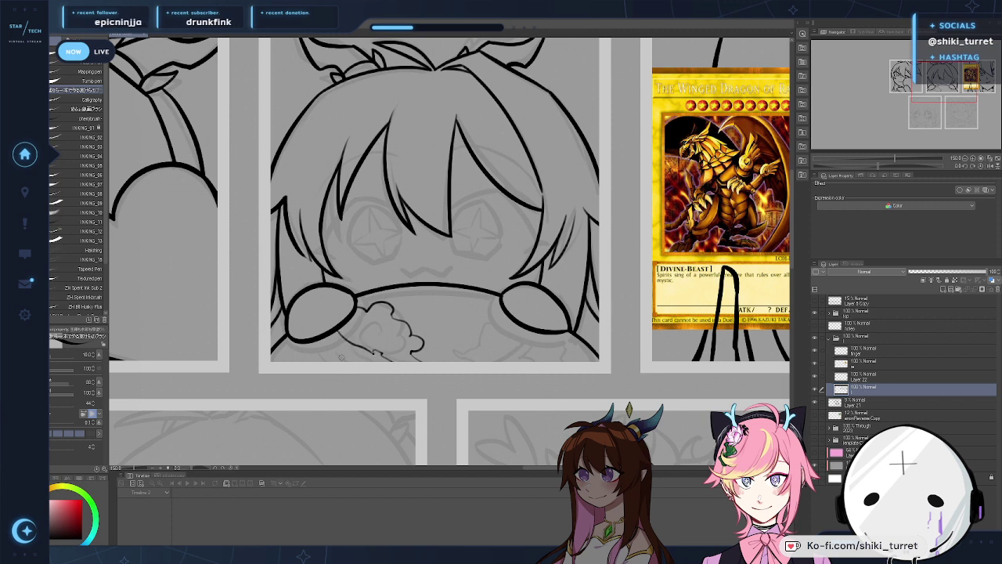
mouse_move(341, 360)
left_mouse_down()
mouse_move(330, 343)
mouse_move(372, 362)
mouse_move(335, 340)
mouse_move(379, 361)
left_mouse_up()
key("ctrl+z")
key("ctrl+z")
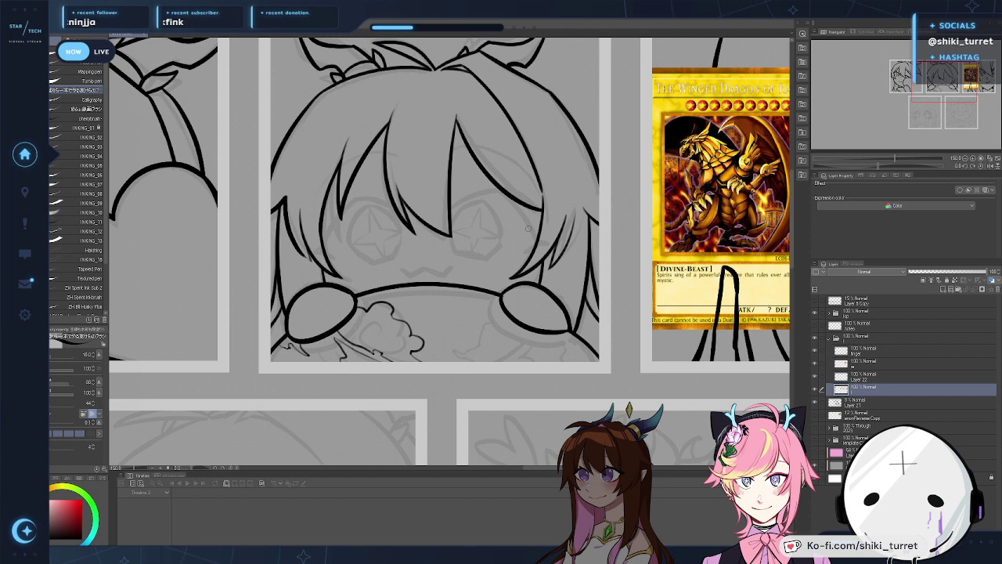
Step: Ink the jagged flame-like outlines beneath the second panel's right hand, reaching to the panel's edge
mouse_move(512, 315)
left_mouse_down()
mouse_move(479, 360)
mouse_move(513, 345)
left_mouse_up()
key("ctrl+z")
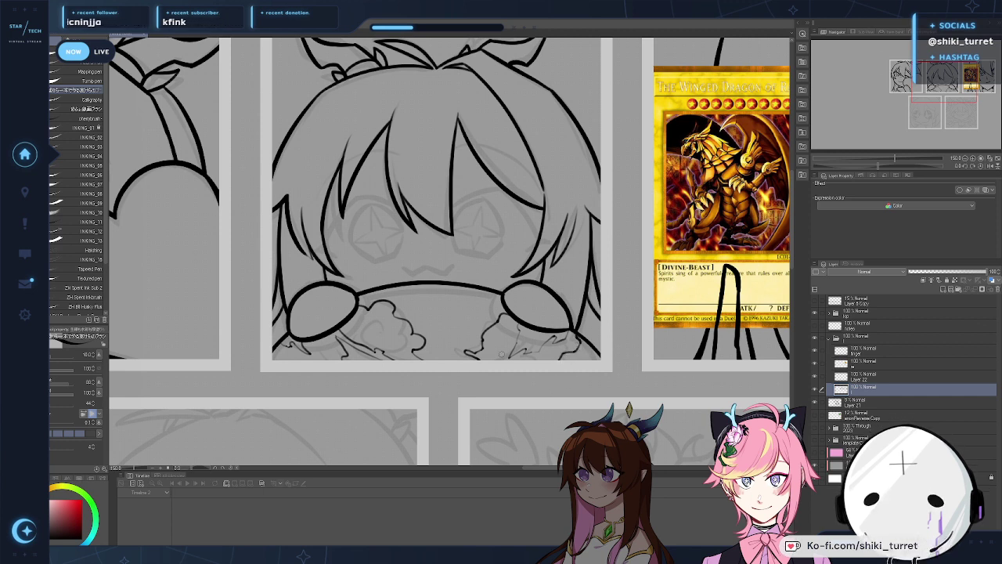
left_click_drag(408, 385, 423, 405)
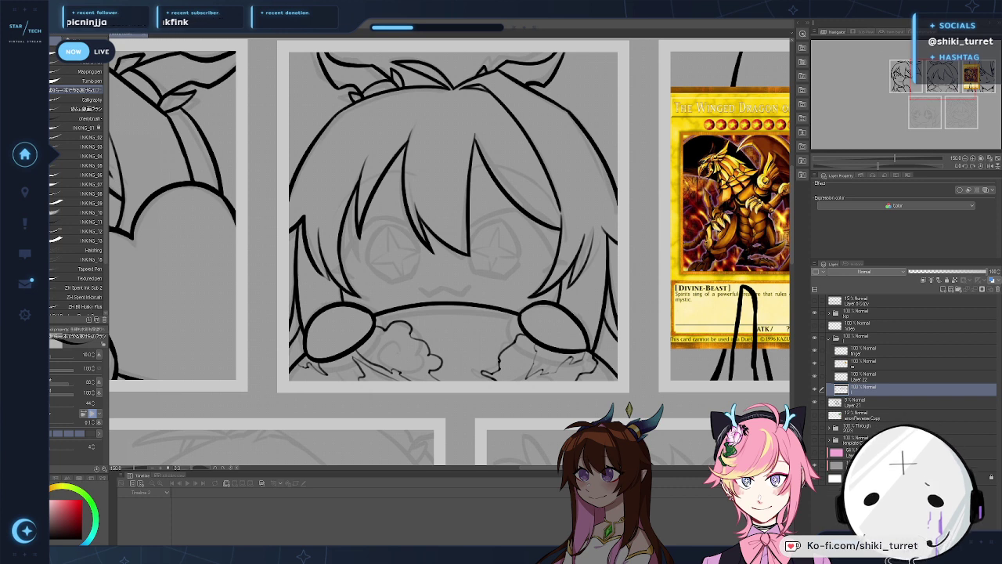
left_click_drag(643, 331, 629, 365)
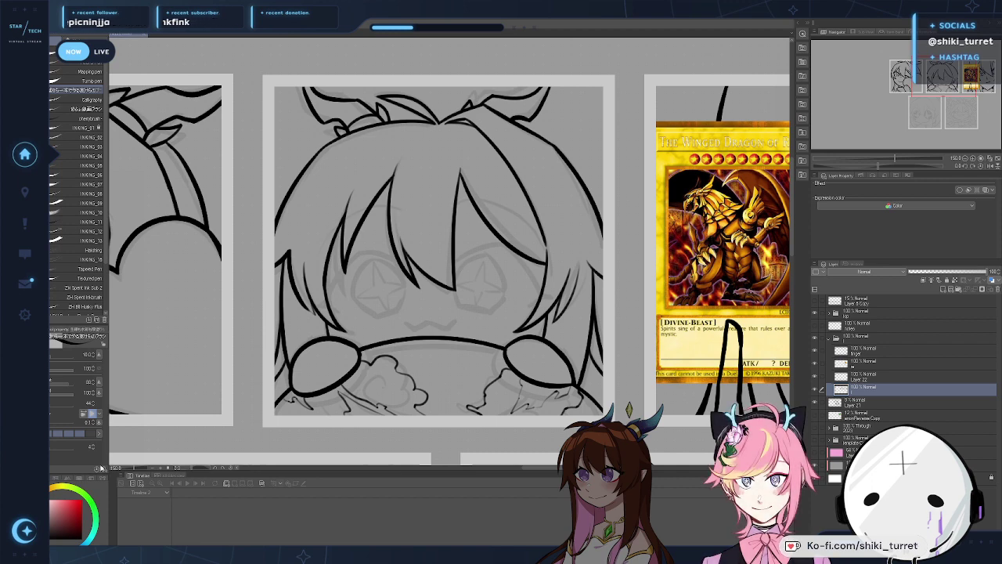
left_click_drag(396, 179, 383, 187)
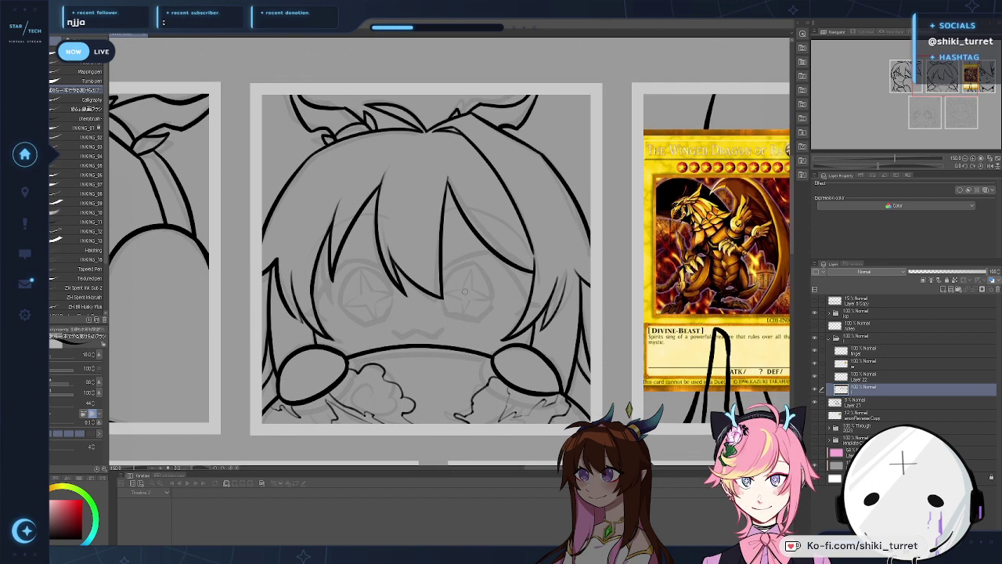
key("e")
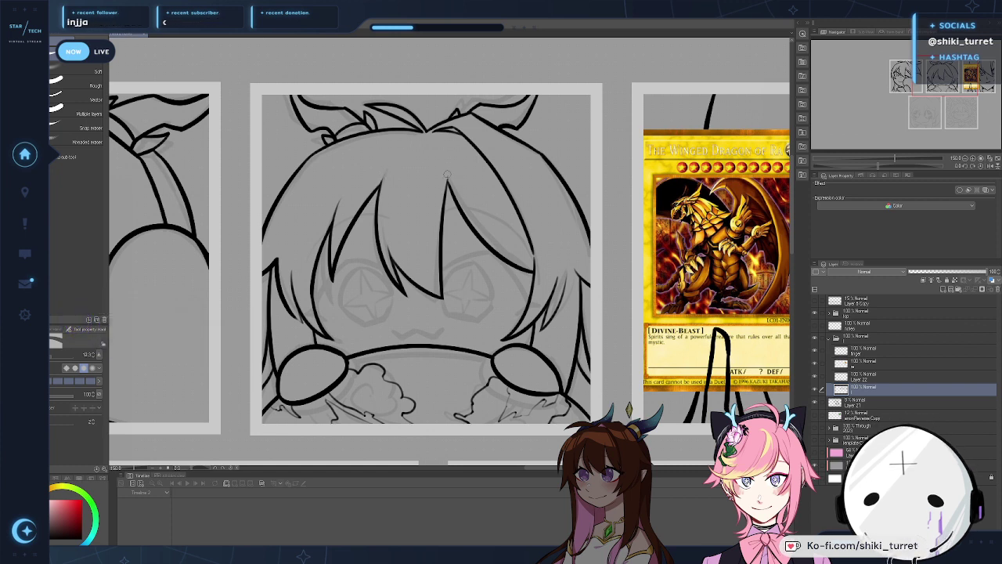
key("p")
mouse_move(530, 296)
left_mouse_down()
mouse_move(538, 265)
mouse_move(547, 283)
left_mouse_up()
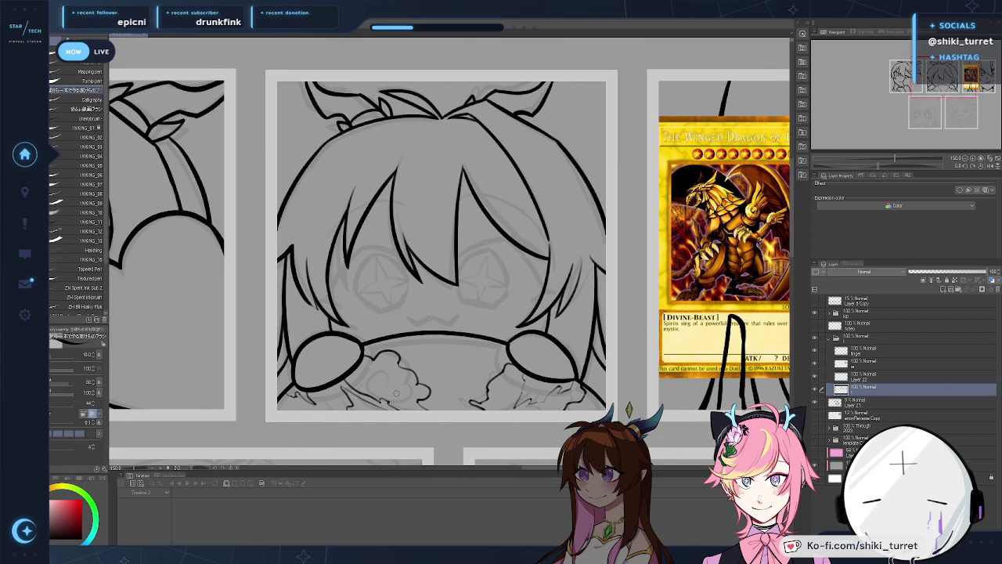
Step: Ink the jagged outline under the arch that joins the left cloud to the right flames, checking it by toggling the layer's visibility
left_click(816, 389)
left_click(815, 389)
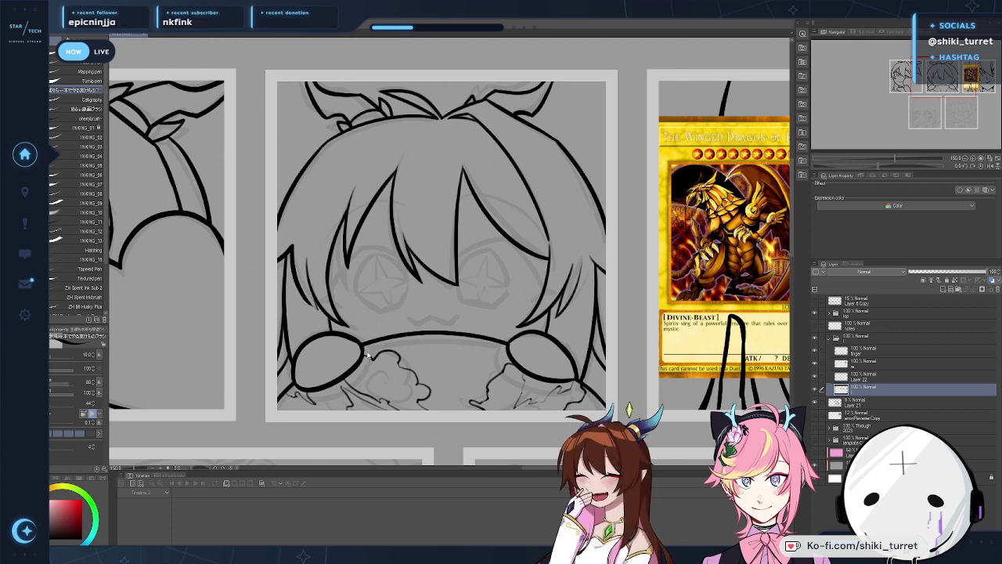
mouse_move(422, 378)
left_mouse_down()
mouse_move(444, 364)
mouse_move(455, 372)
mouse_move(479, 361)
left_mouse_up()
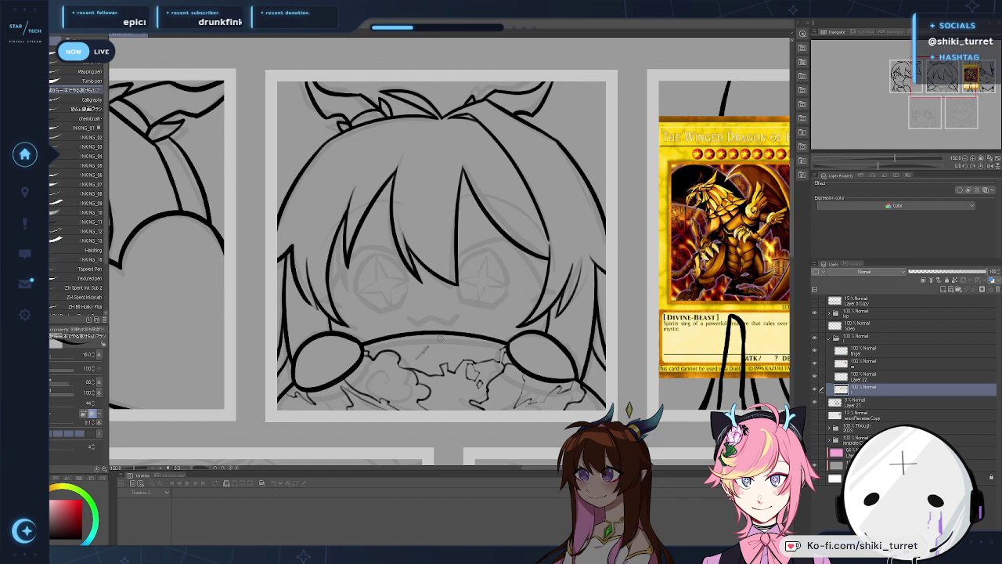
left_click_drag(732, 304, 734, 310)
left_click(816, 389)
left_click(815, 389)
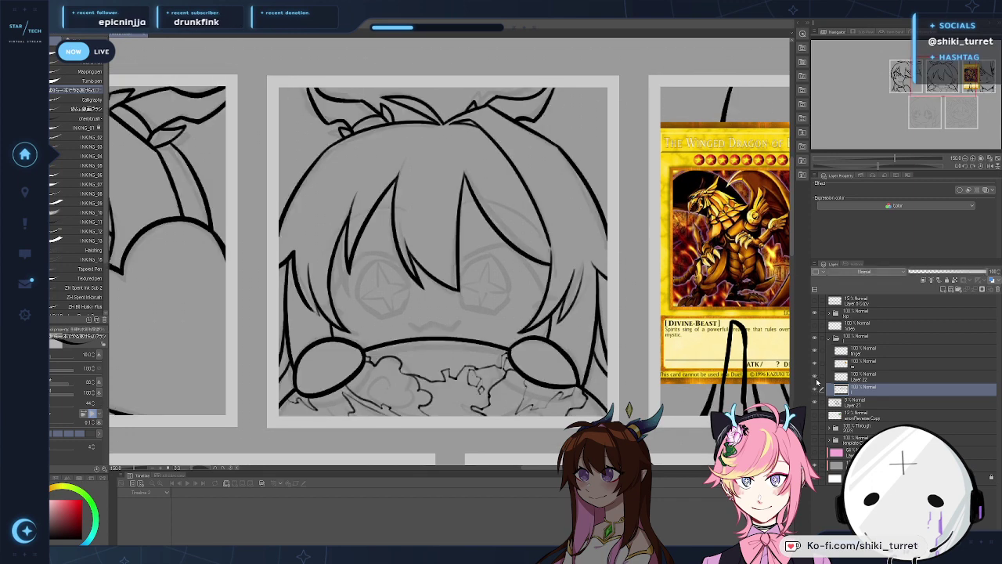
Step: Ink the thick upper lash line of the second panel's left eye on Layer 22
left_click(858, 377)
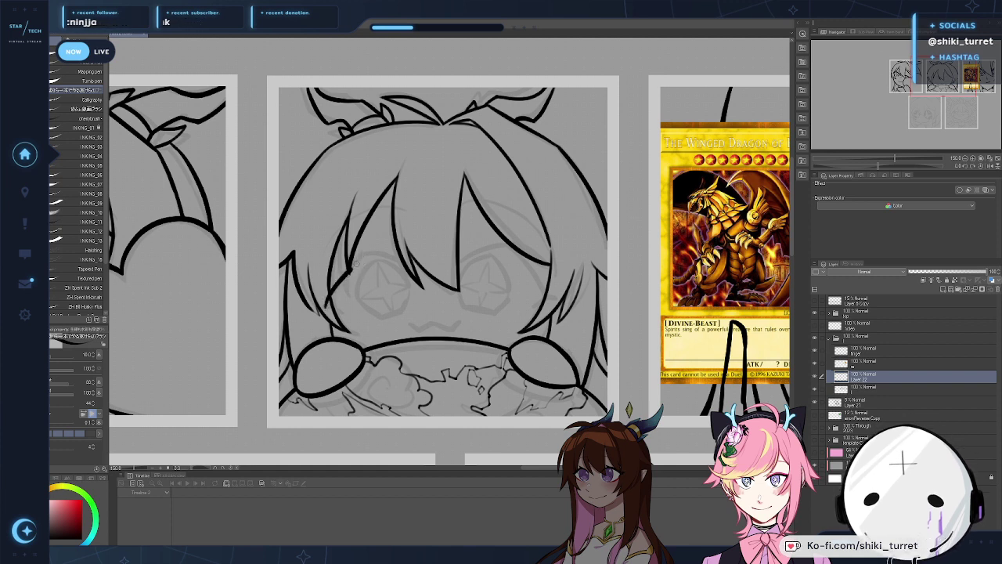
left_click_drag(327, 306, 356, 259)
key("ctrl+z")
left_click_drag(328, 305, 355, 260)
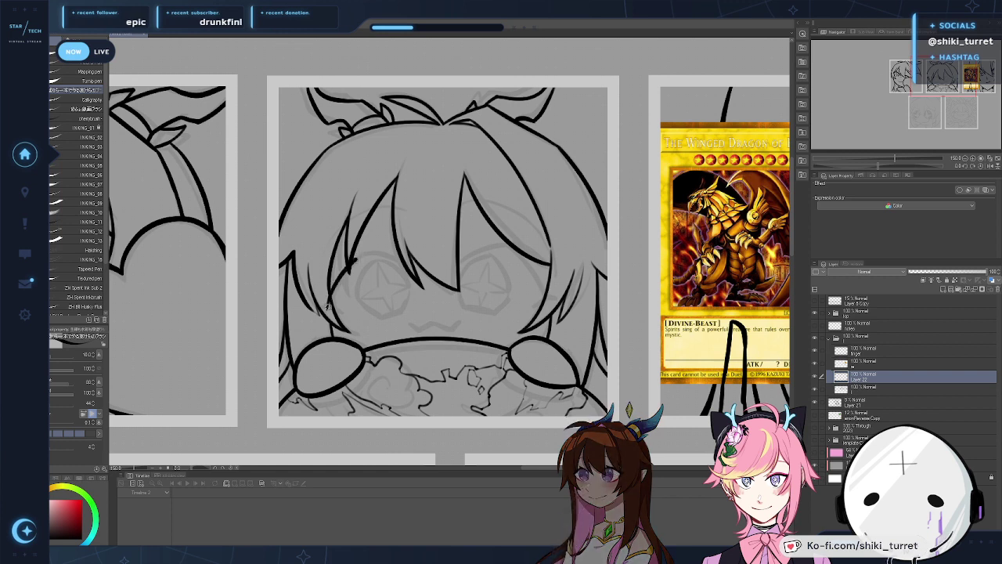
key("ctrl+z")
left_click_drag(330, 298, 367, 254)
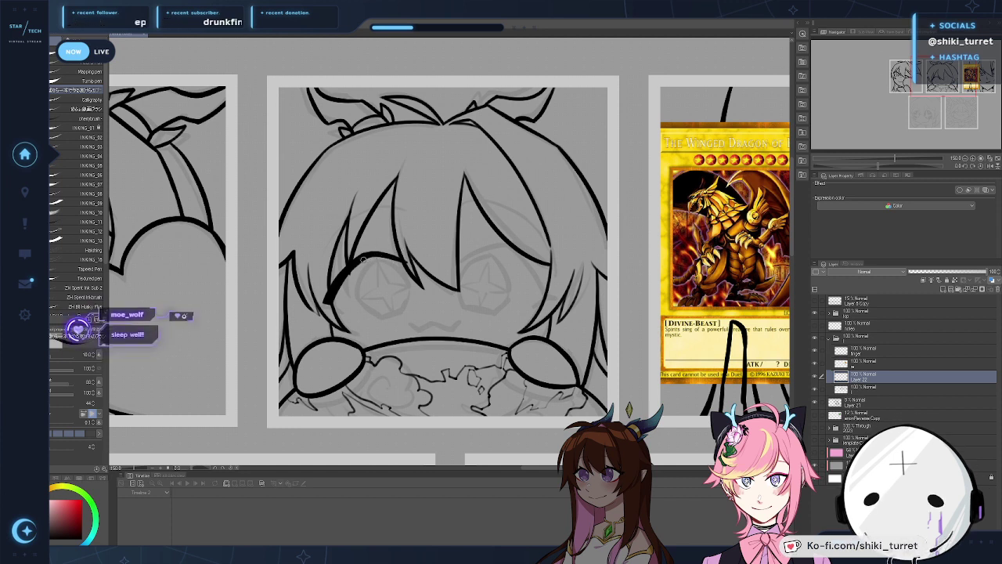
Step: Ink the rounded iris outline beneath the left eye's lash line, closing it along the sketch
mouse_move(368, 257)
left_mouse_down()
mouse_move(353, 295)
mouse_move(380, 309)
left_mouse_up()
key("ctrl+z")
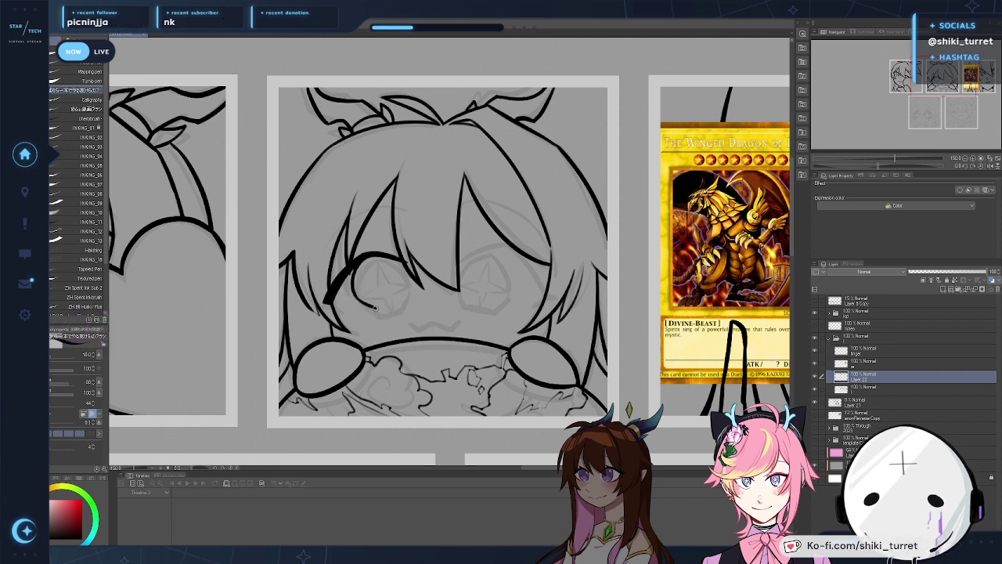
mouse_move(377, 307)
left_mouse_down()
mouse_move(408, 298)
mouse_move(371, 305)
left_mouse_up()
key("ctrl+z")
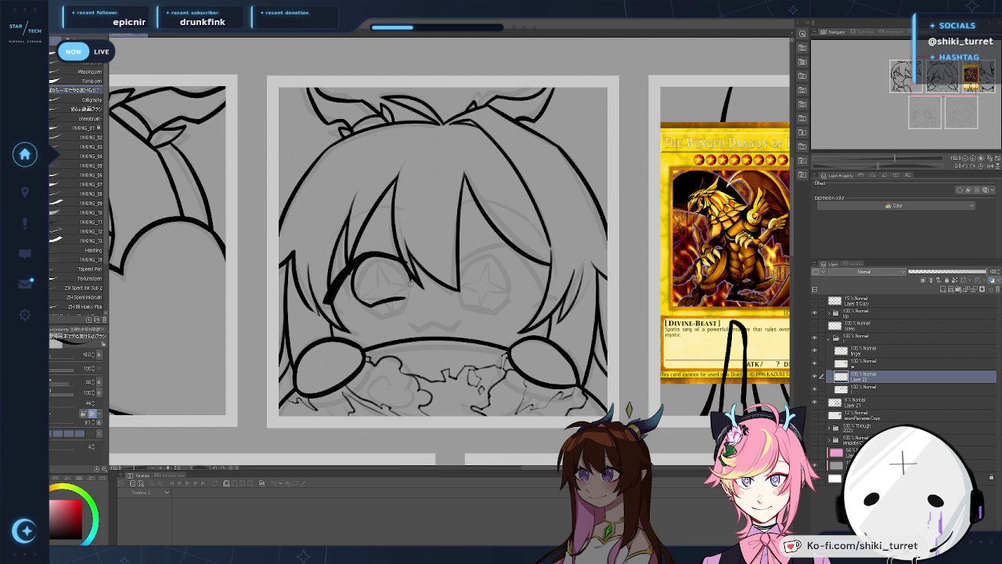
left_click_drag(409, 276, 408, 298)
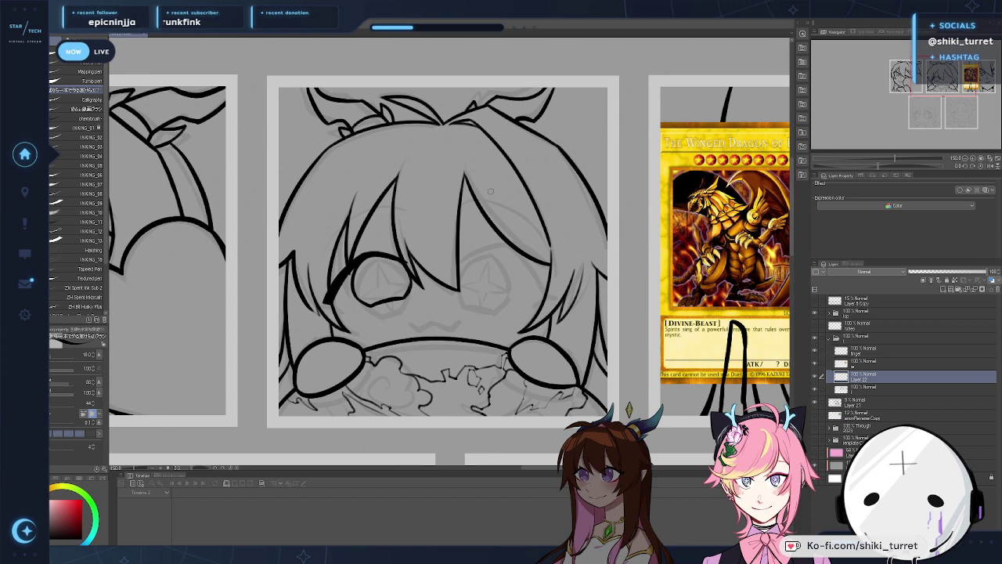
Step: Make a freehand selection around the inked left eye and ready it for moving
key("m")
left_click_drag(389, 233, 419, 241)
key("k")
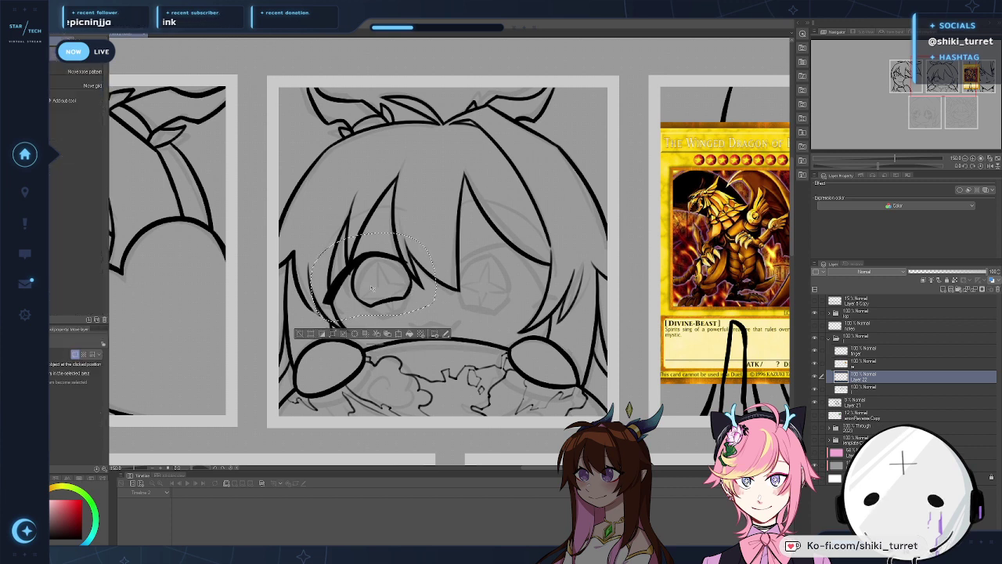
left_click_drag(372, 287, 512, 287)
key("ctrl+t")
left_click(51, 355)
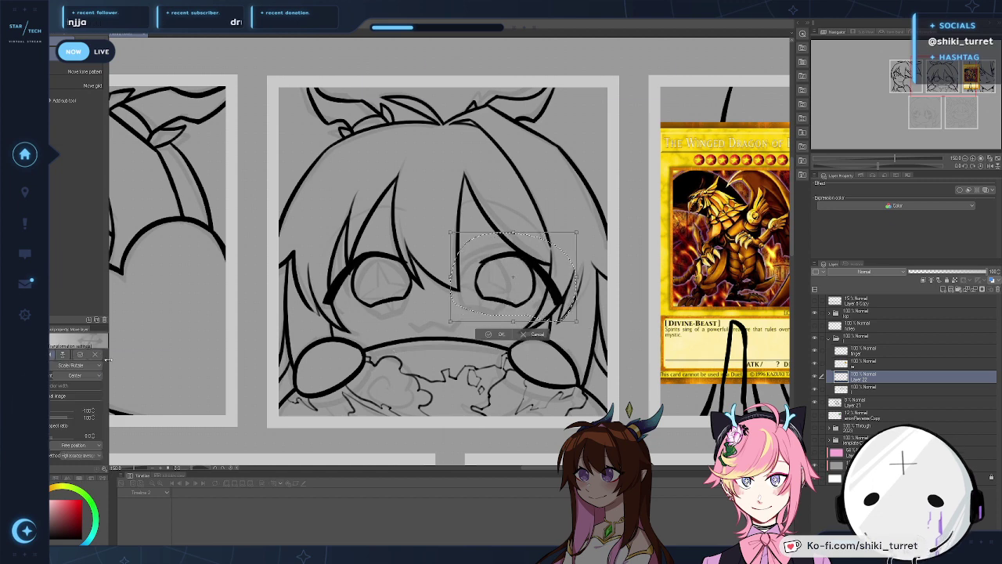
key("Return")
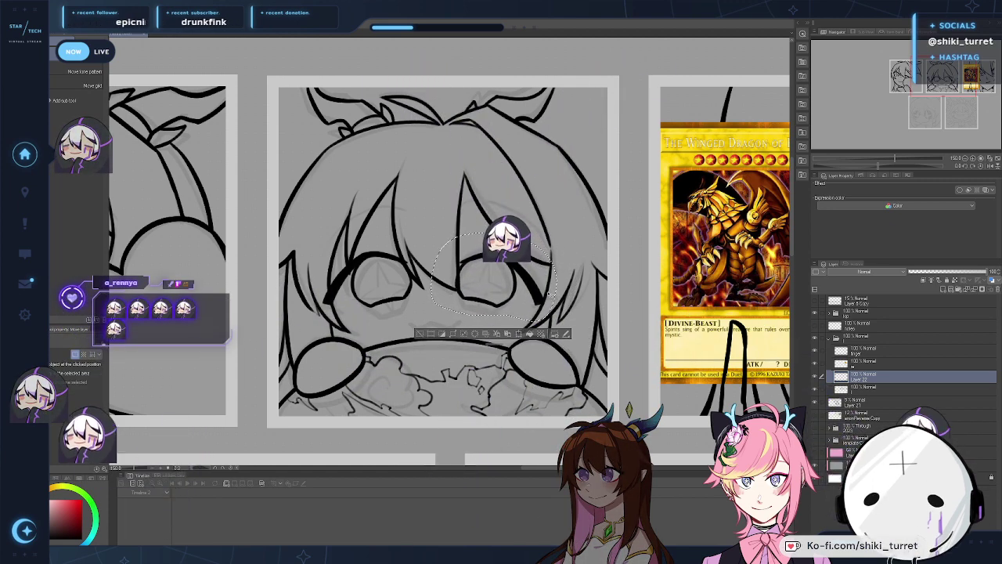
key("Left")
key("Left")
key("Left")
key("Left")
key("Left")
key("Left")
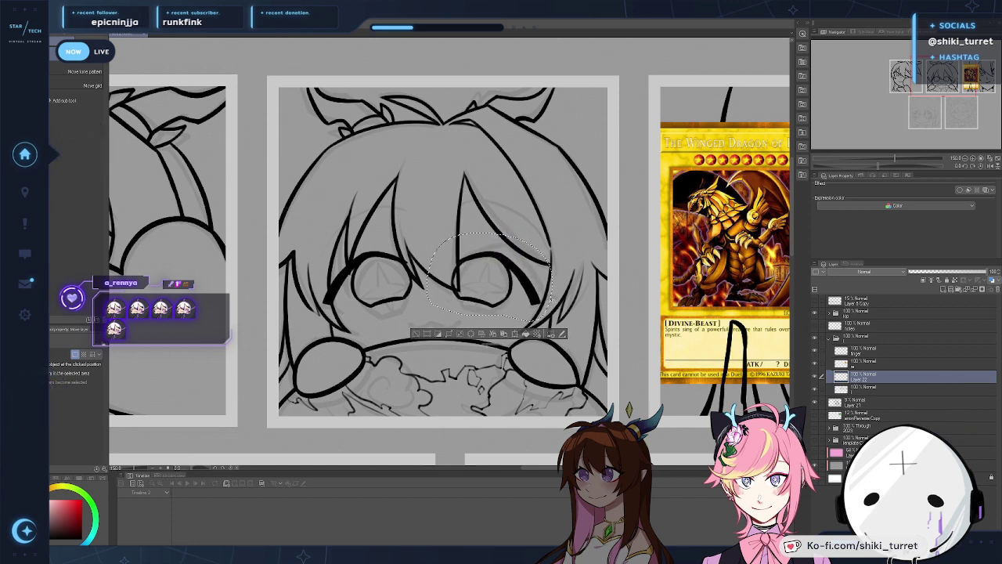
left_click_drag(552, 299, 557, 298)
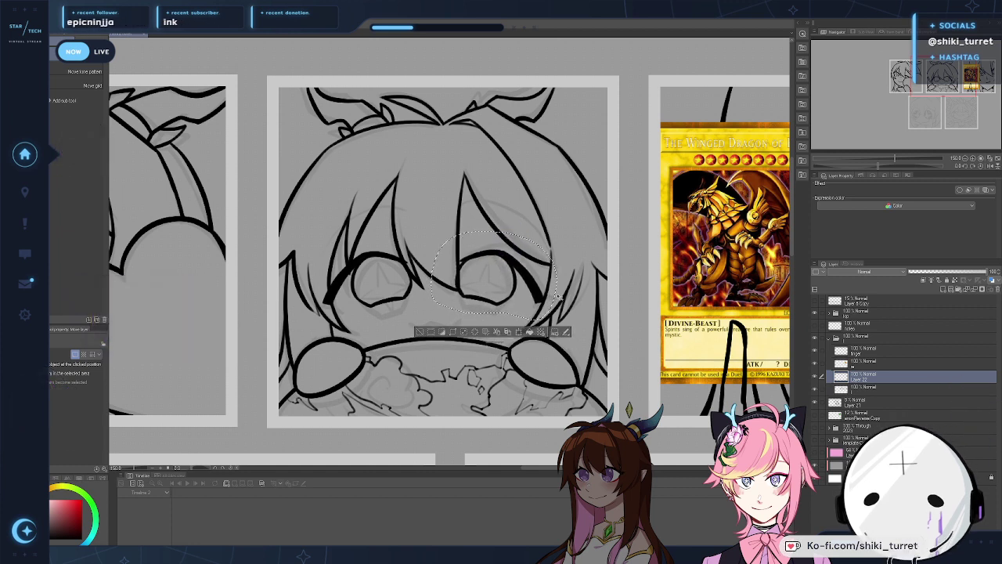
key("ctrl+z")
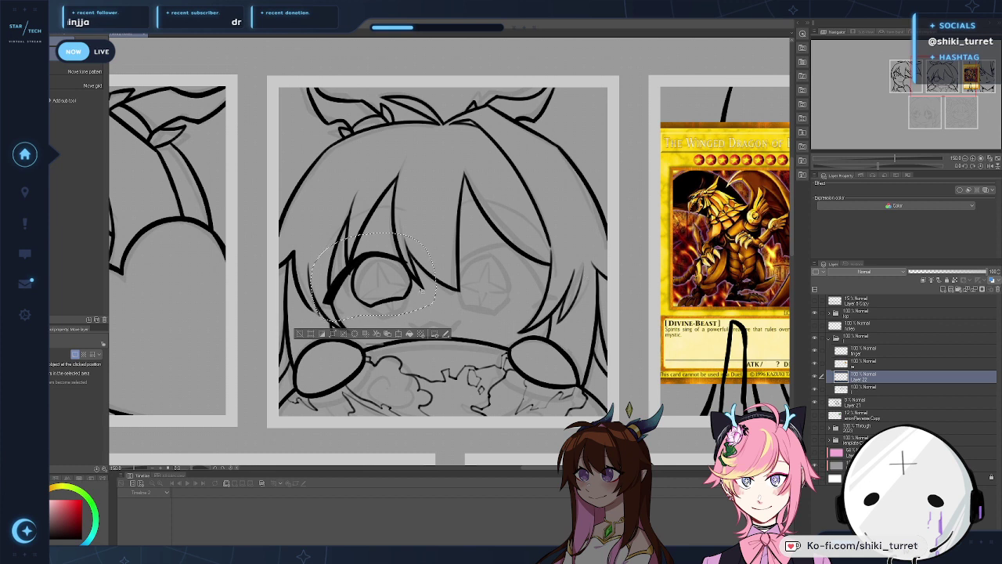
Step: Copy the selected left eye over the right eye's sketch, flip it horizontally, and clear the selection
left_click_drag(399, 275, 519, 275)
key("ctrl+t")
left_click(51, 354)
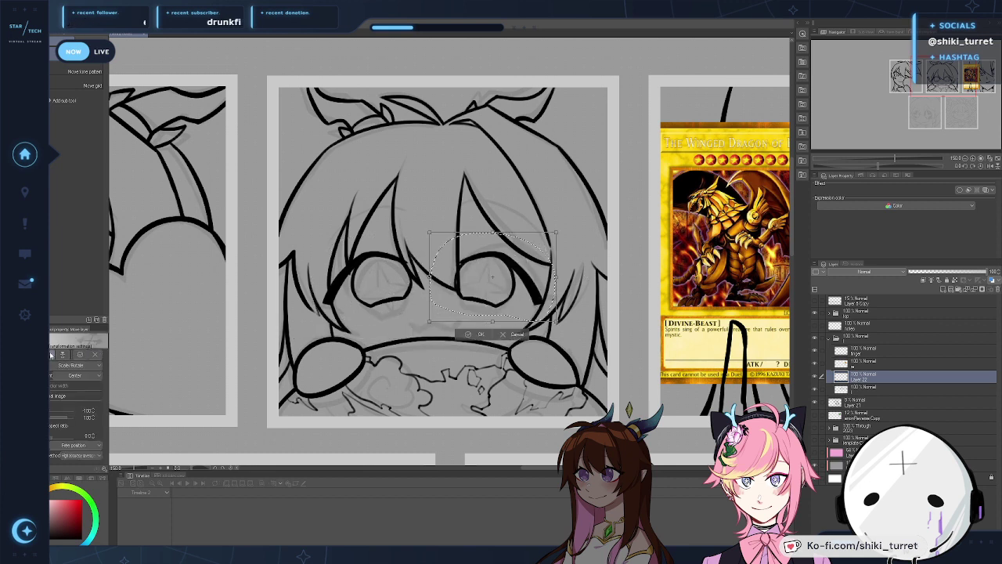
left_click(80, 355)
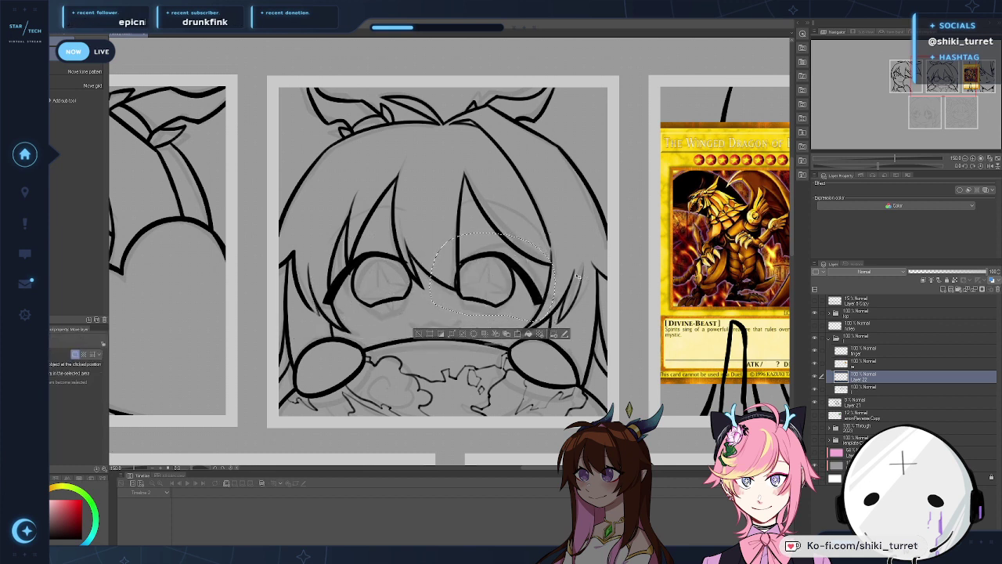
key("m")
key("ctrl+d")
key("p")
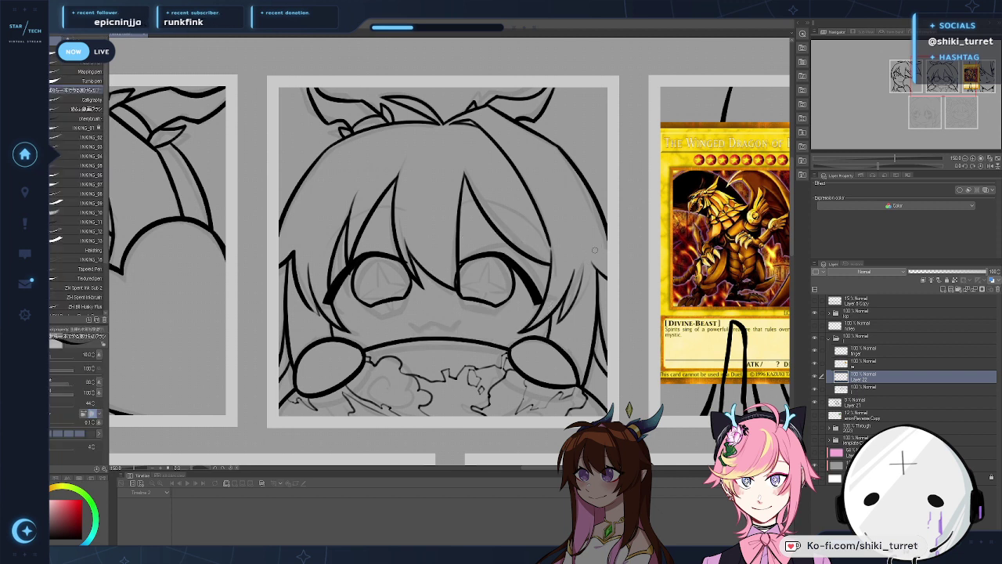
Step: Adjust the placement of the eye on the viewer's right and ink four-pointed star pupils inside both eyes
key("k")
mouse_move(536, 304)
left_mouse_down()
mouse_move(545, 300)
mouse_move(458, 291)
mouse_move(533, 241)
mouse_move(557, 322)
left_mouse_up()
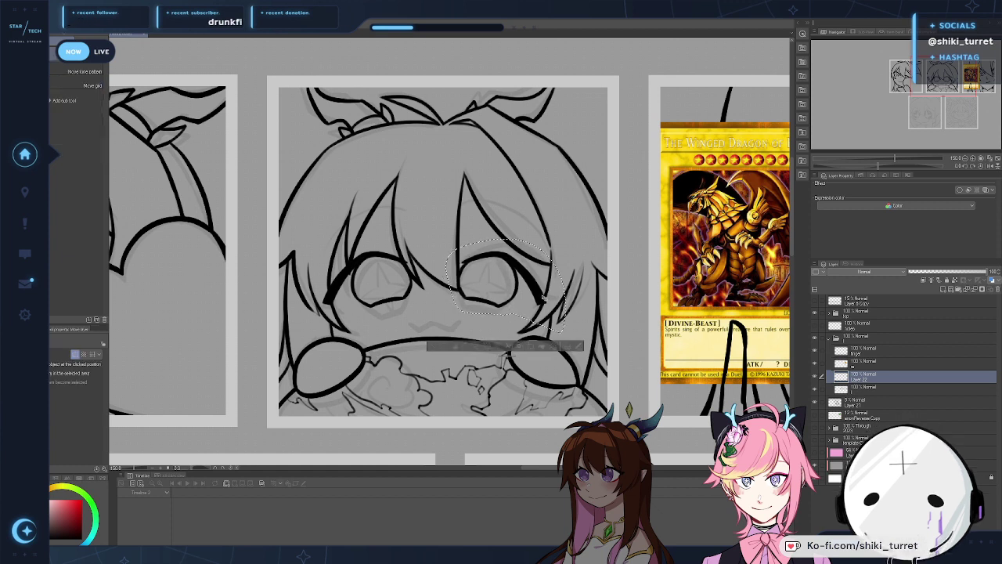
key("ctrl+d")
key("p")
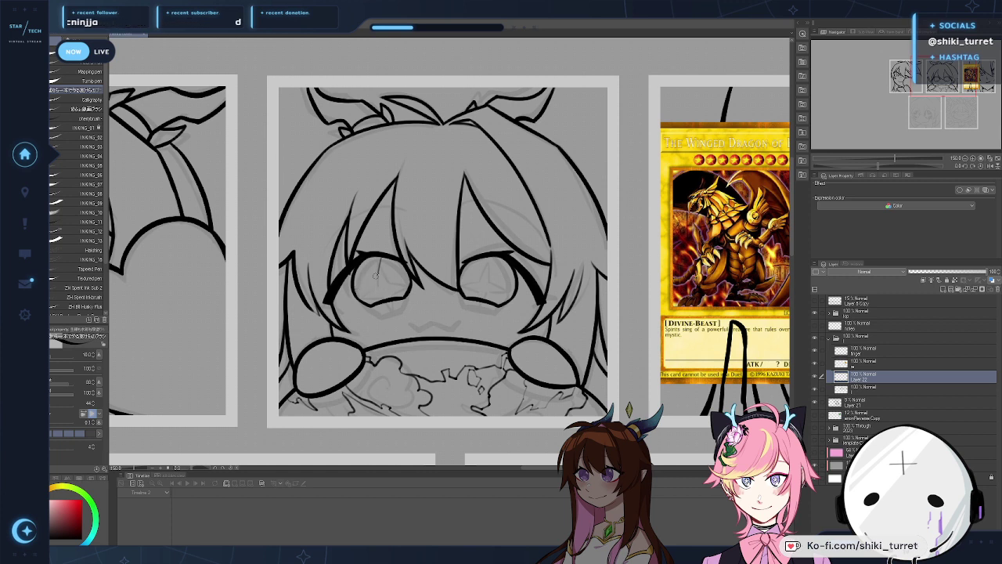
mouse_move(377, 276)
left_mouse_down()
mouse_move(357, 291)
mouse_move(382, 289)
mouse_move(385, 273)
mouse_move(394, 269)
left_mouse_up()
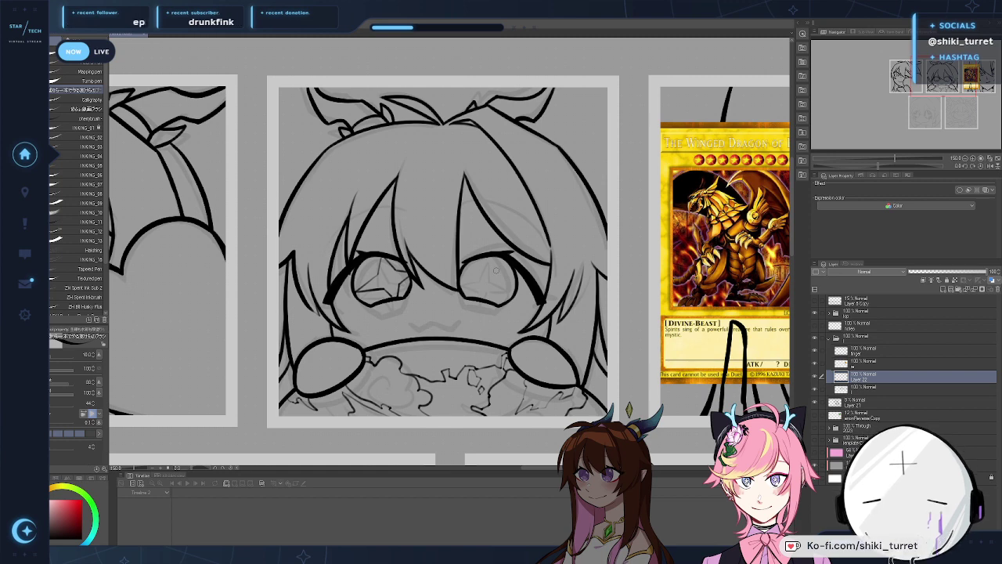
left_click_drag(493, 264, 487, 263)
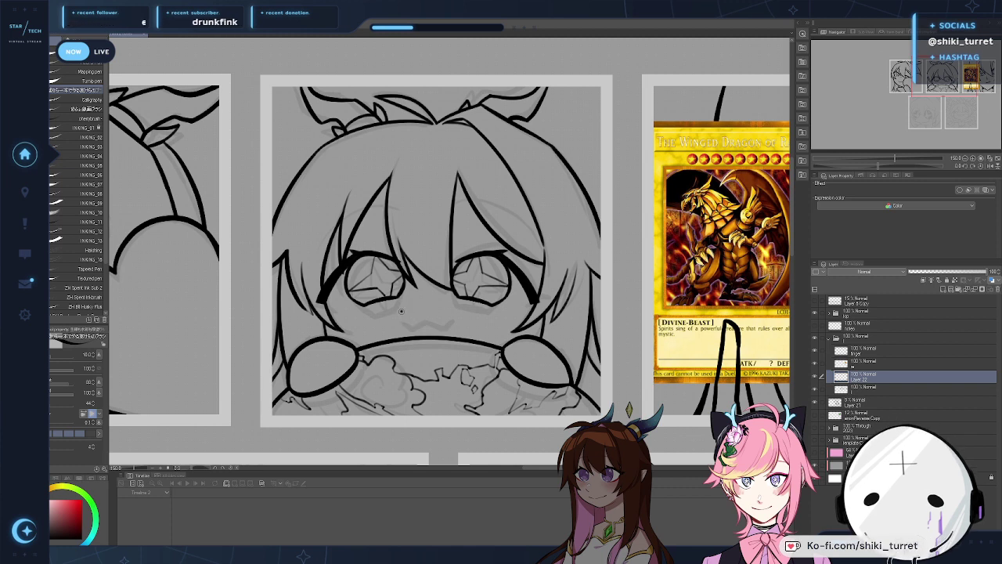
Step: Try inking the wavy cat mouth over the sketch below the eyes, and erase the attempt
left_click_drag(401, 313, 432, 312)
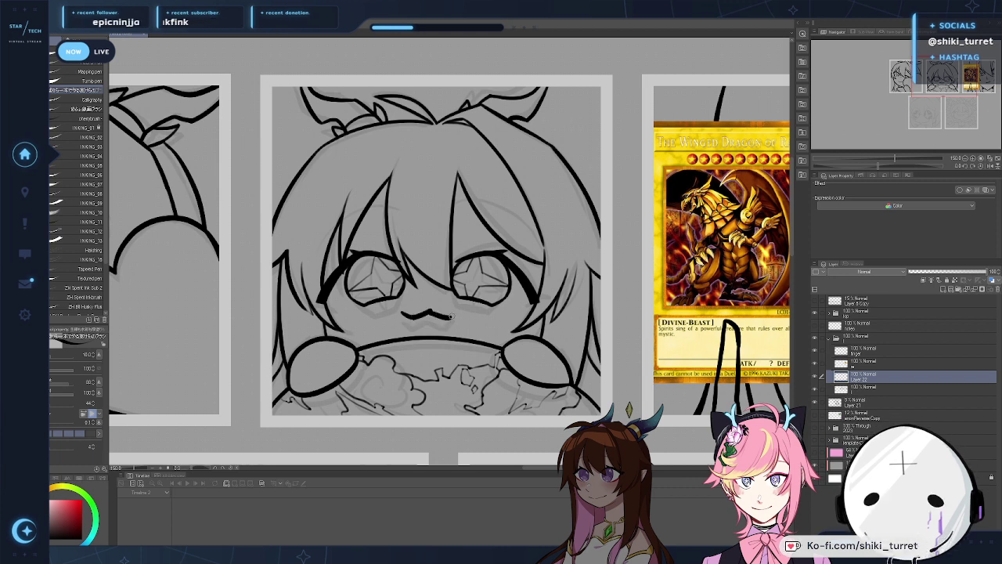
left_click_drag(449, 316, 458, 310)
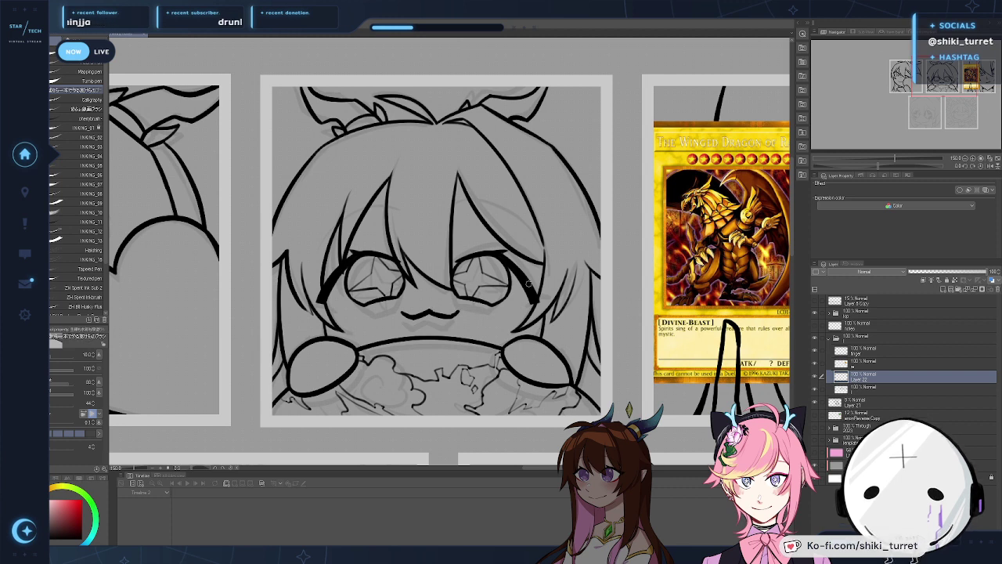
key("e")
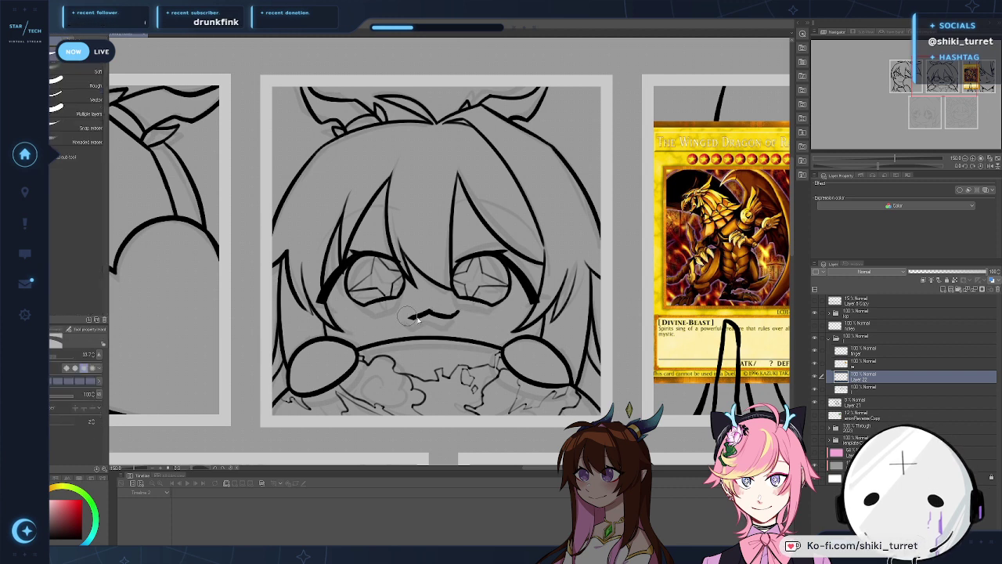
left_click_drag(408, 314, 470, 314)
key("p")
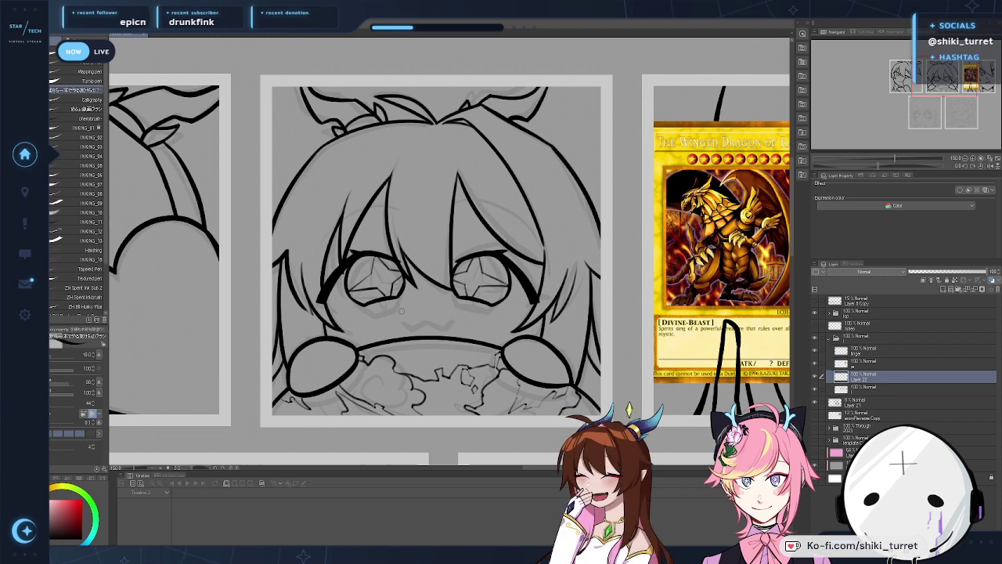
Step: Try redrawing the cat mouth with several alternative W-shaped strokes, undoing the rejected ones
left_click_drag(400, 314, 426, 312)
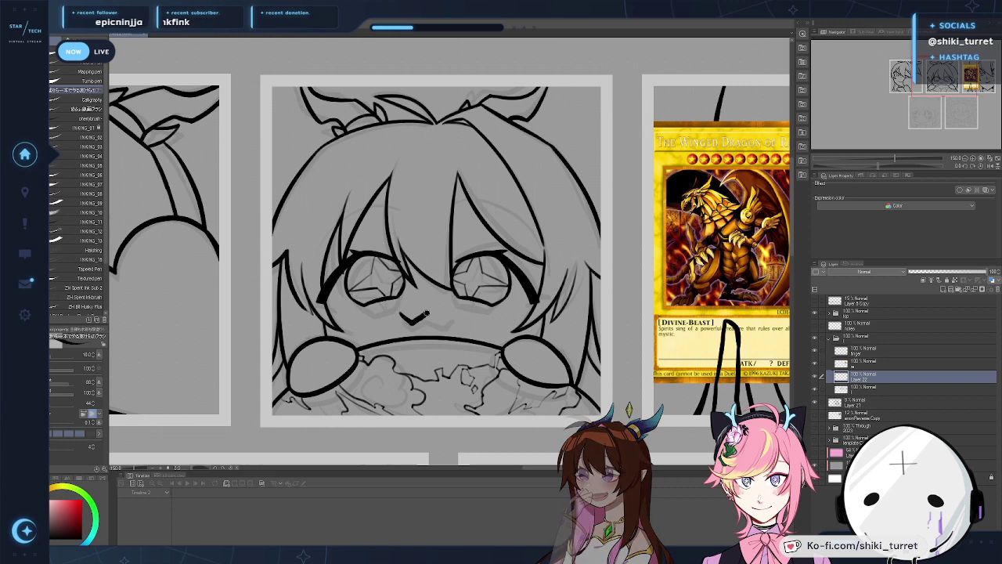
key("ctrl+z")
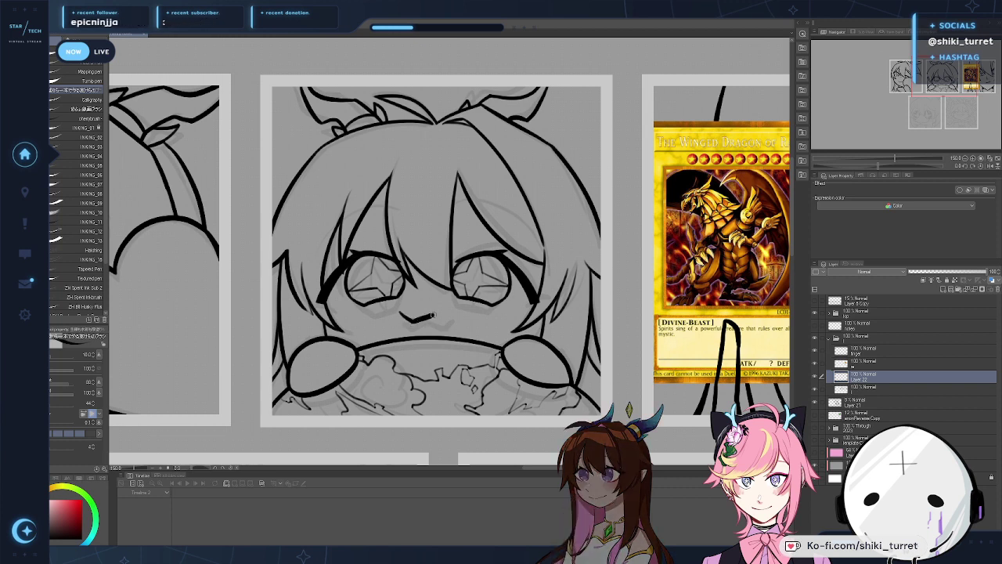
key("ctrl+z")
mouse_move(400, 313)
left_mouse_down()
mouse_move(445, 322)
mouse_move(450, 312)
left_mouse_up()
key("ctrl+z")
key("ctrl+z")
key("ctrl+z")
key("ctrl+z")
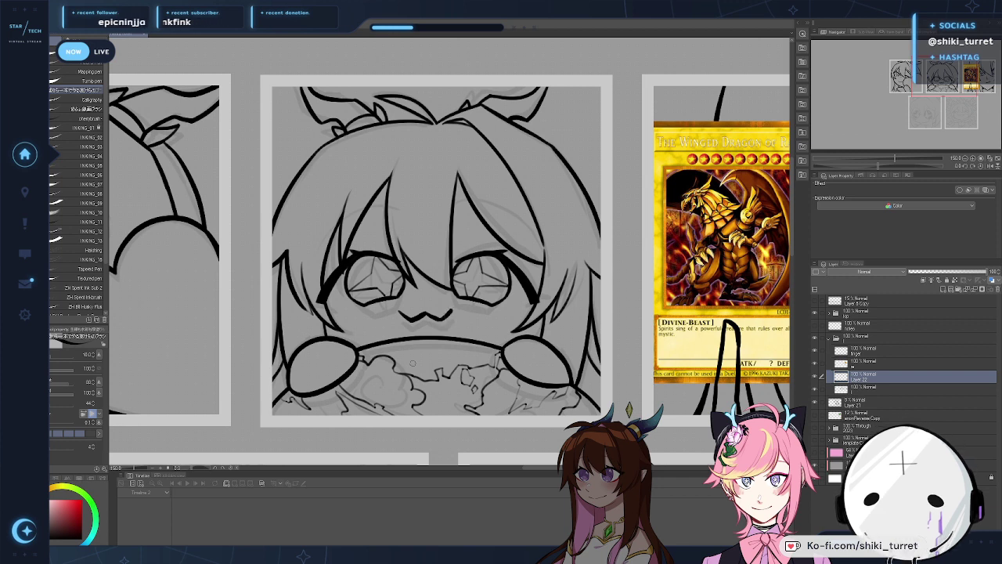
Step: Try selecting the inked cat mouth and shifting it slightly on the face
key("m")
mouse_move(395, 302)
left_mouse_down()
mouse_move(462, 306)
mouse_move(411, 330)
mouse_move(432, 315)
left_mouse_up()
key("ctrl+d")
key("p")
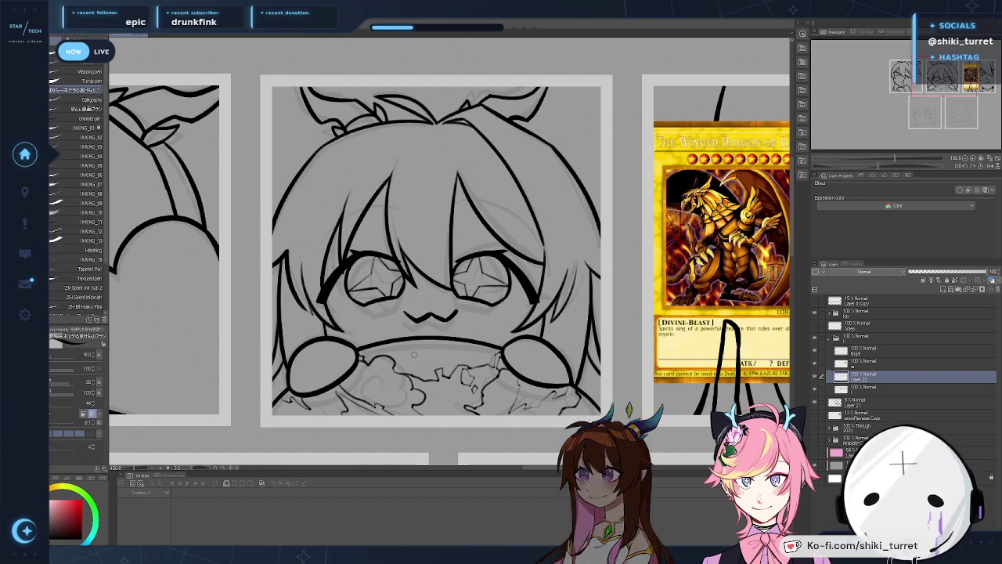
Step: Try an alternative mouth on the area below the existing one, and remove both mouths
key("ctrl+z")
left_click_drag(410, 351, 450, 351)
key("ctrl+z")
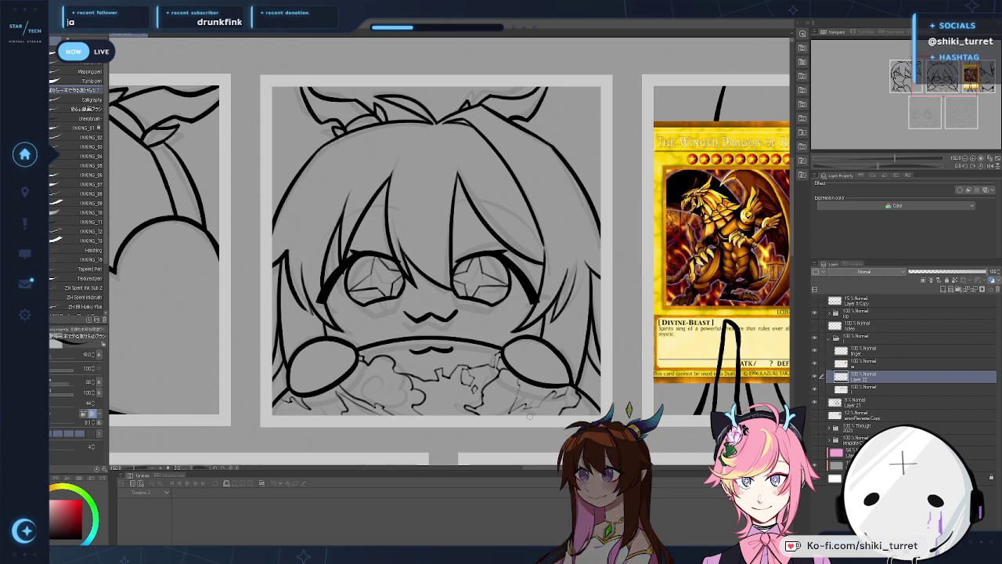
key("e")
left_click_drag(456, 311, 407, 313)
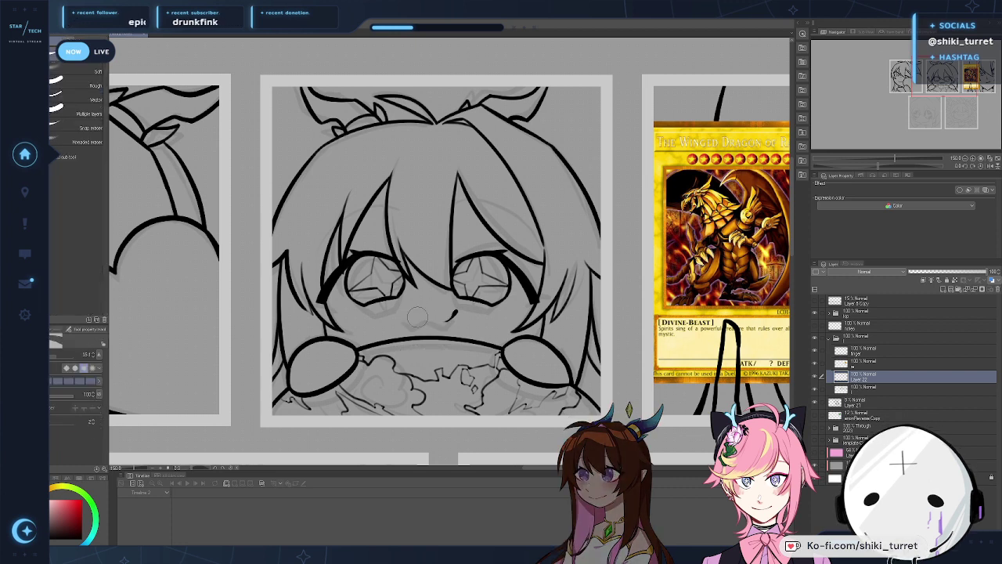
Step: Ink a fresh W-shaped cat mouth centred below the eyes, following the sketch
key("p")
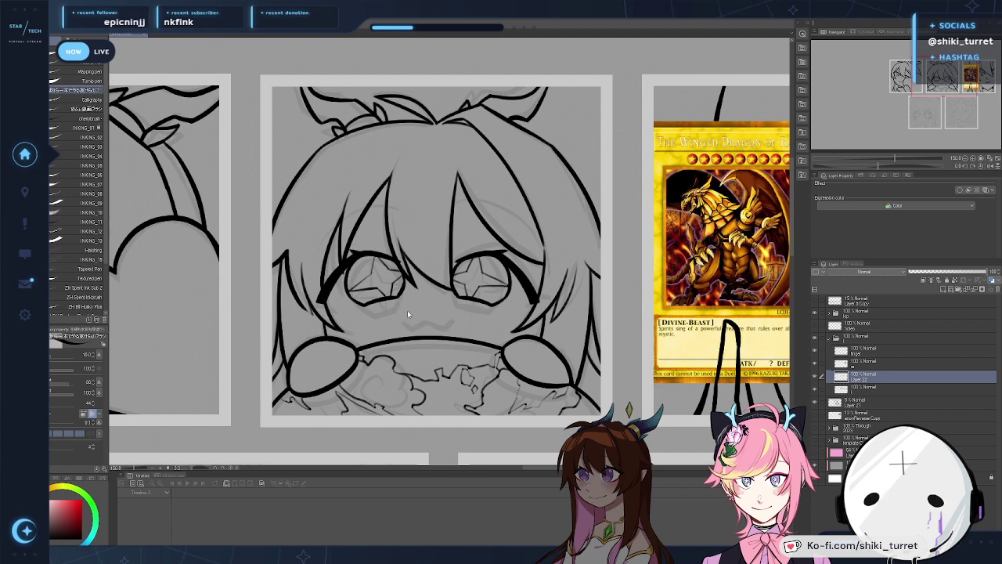
left_click_drag(404, 308, 426, 311)
key("ctrl+z")
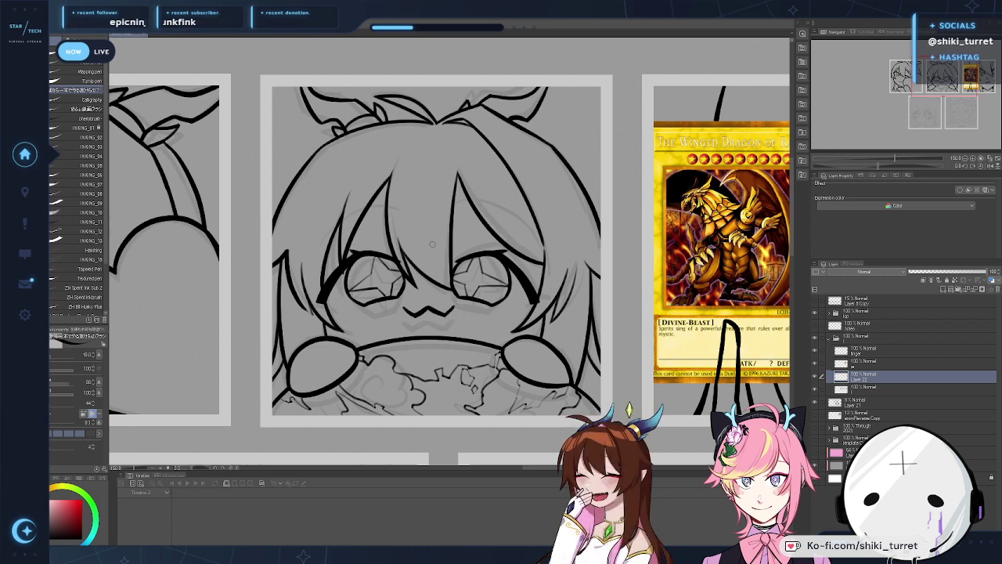
Step: Lasso the inked cat mouth, fine-tune its placement between the eyes, and clear the selection
key("m")
left_click_drag(433, 296, 429, 299)
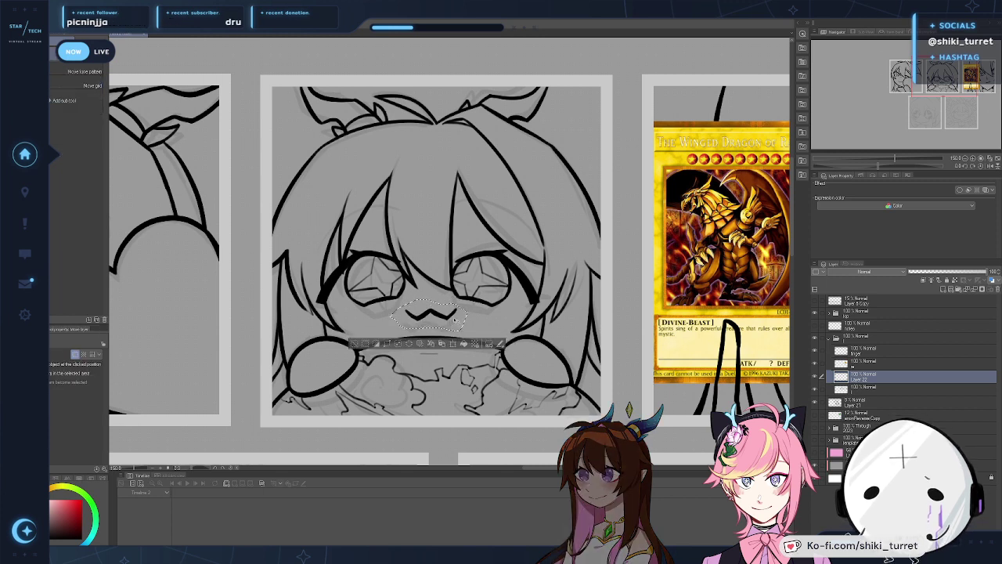
key("ctrl+d")
key("p")
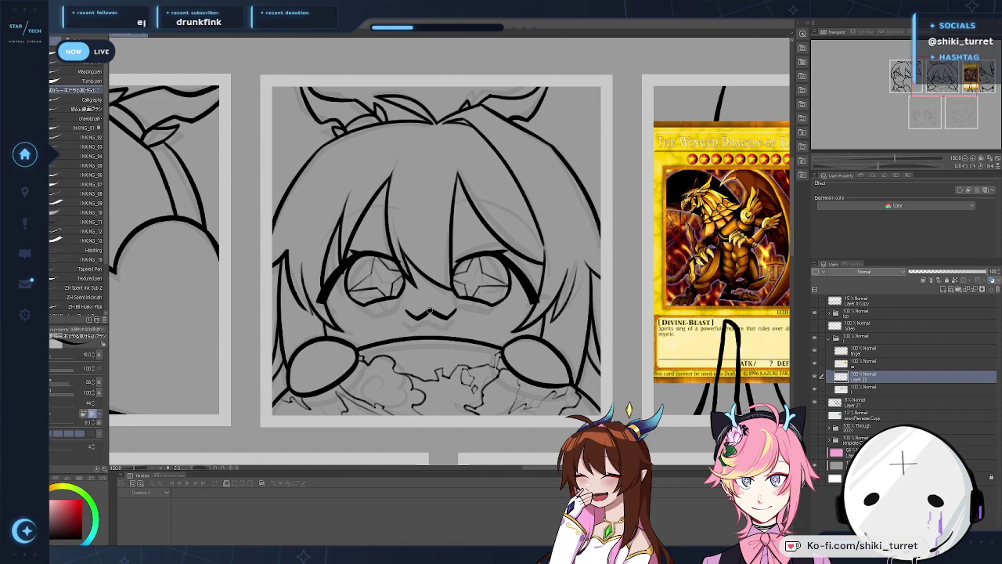
Step: Flip the canvas view horizontally back and forth to check the balance of the face
key("h")
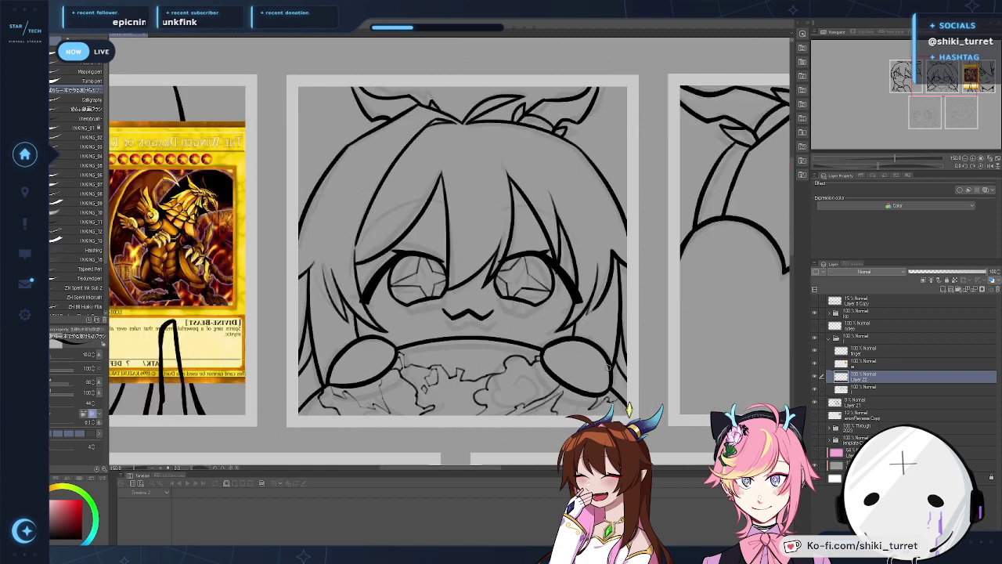
key("h")
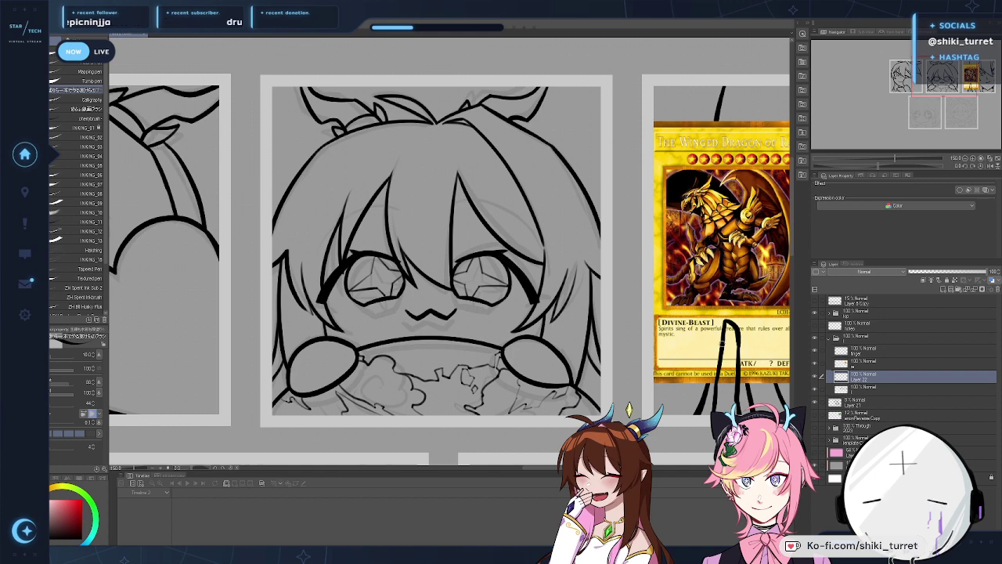
key("h")
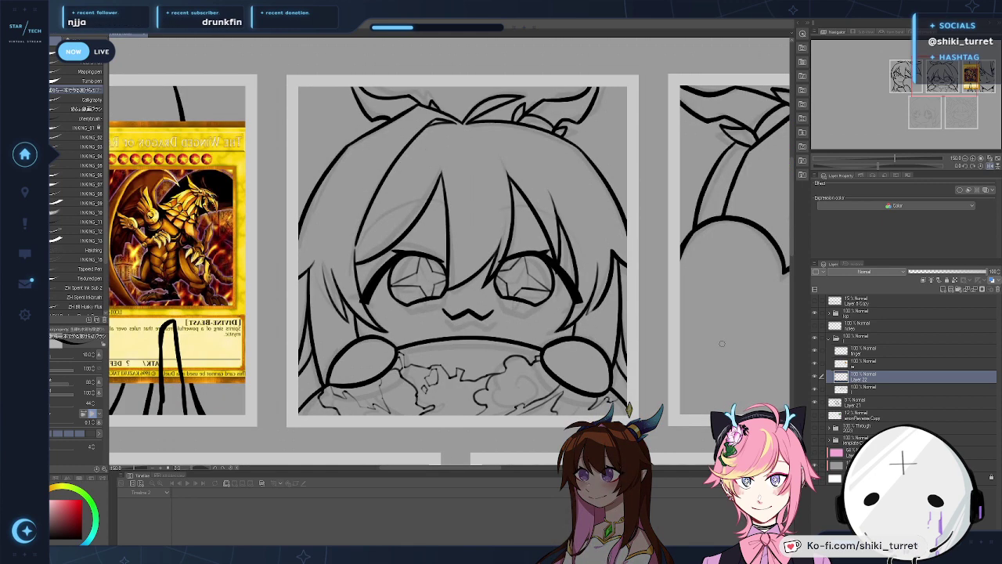
key("h")
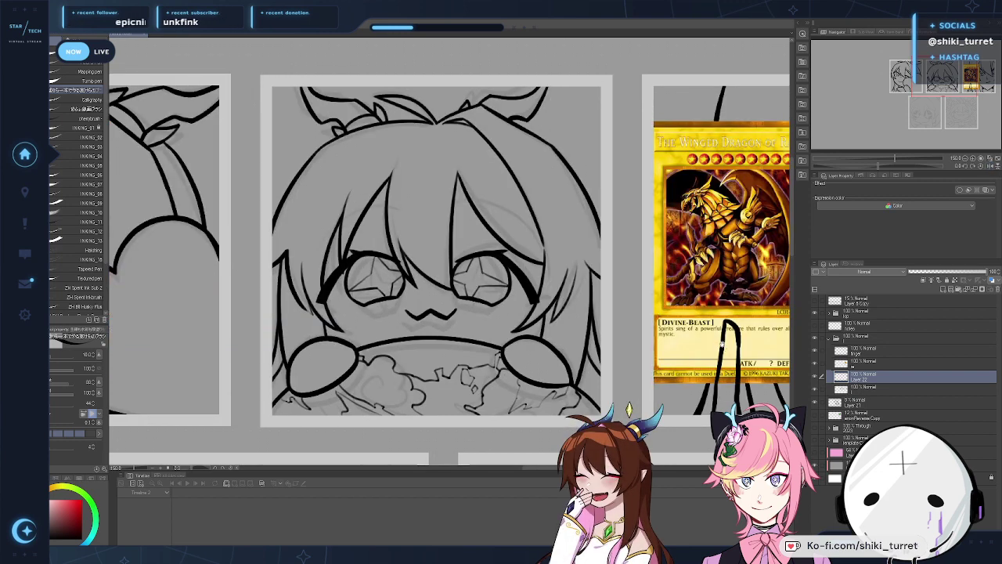
Step: Try several curved strokes for the eyebrow above the eye on the viewer's right, undoing each one
left_click_drag(448, 209, 540, 254)
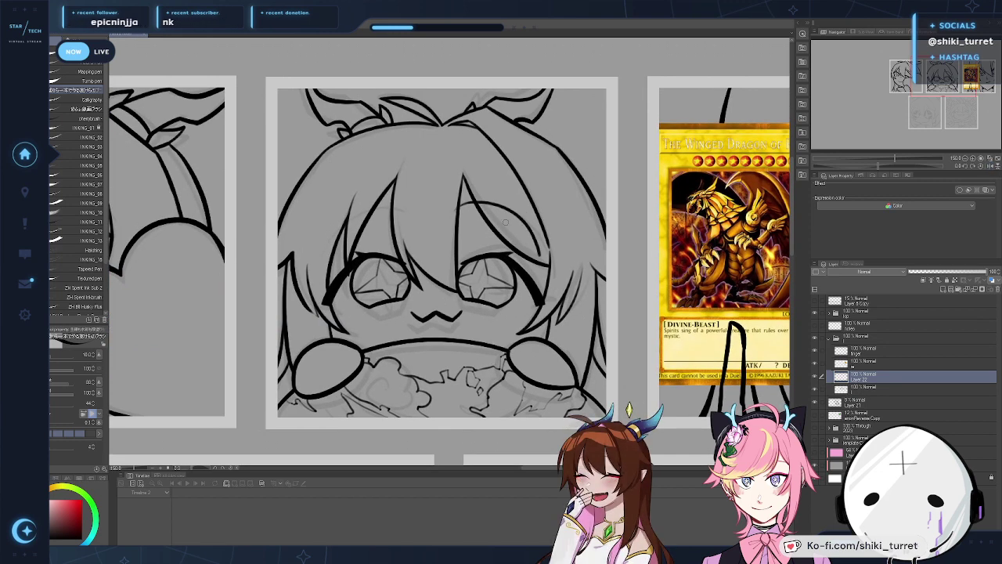
key("ctrl+z")
key("ctrl+z")
left_click_drag(455, 211, 532, 245)
key("ctrl+z")
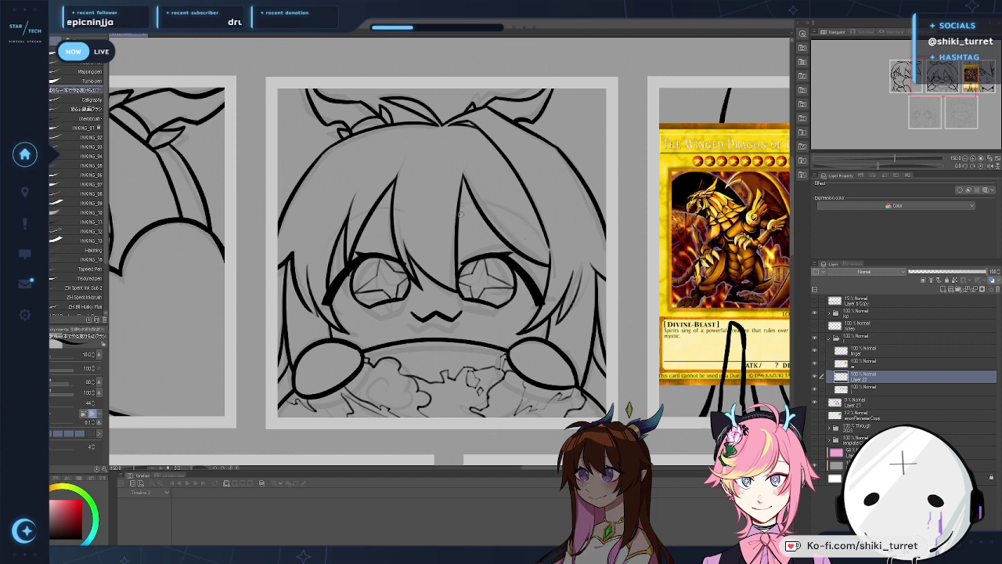
mouse_move(456, 211)
left_mouse_down()
mouse_move(537, 253)
mouse_move(527, 225)
mouse_move(535, 236)
mouse_move(527, 234)
left_mouse_up()
key("ctrl+z")
key("ctrl+z")
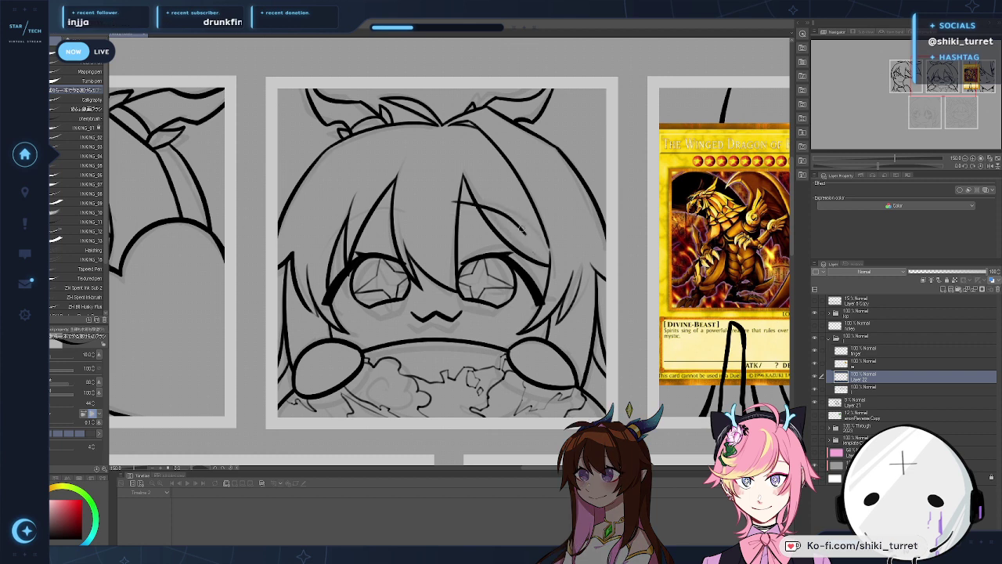
key("ctrl+z")
Step: Ink thin curved eyebrows above both eyes, crossing the bangs, and redo the stroke on the viewer's right
left_click_drag(457, 205, 528, 232)
key("ctrl+z")
left_click_drag(456, 210, 525, 226)
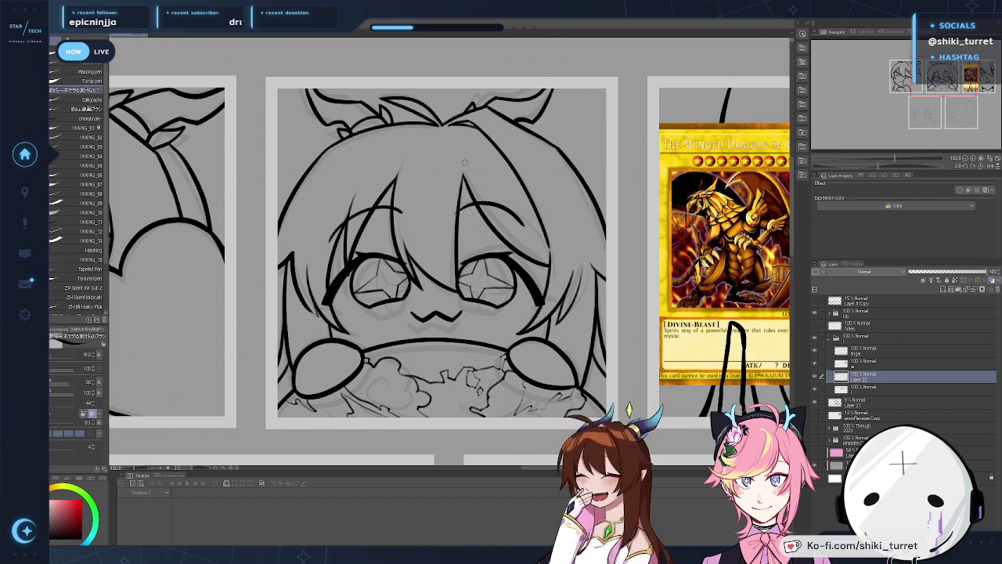
Step: Check the eyebrows in the mirrored view and erase the parts that overrun the hair strands
key("h")
key("h")
key("e")
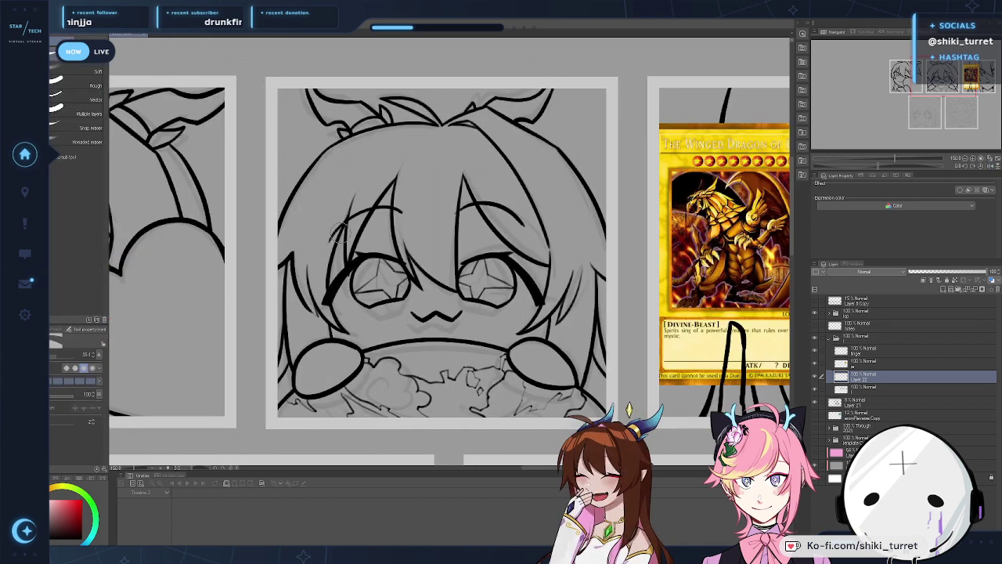
key("p")
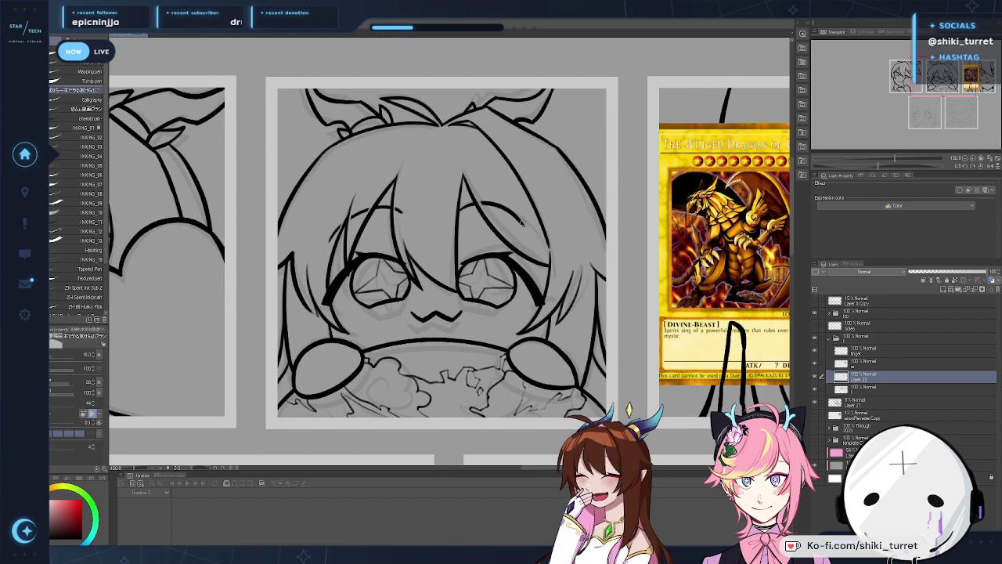
Step: Compare the face with the neighbouring panels and clean up the linework between the eyebrow and eye on the viewer's right
left_click(525, 357, "alt")
left_click_drag(571, 386, 559, 364)
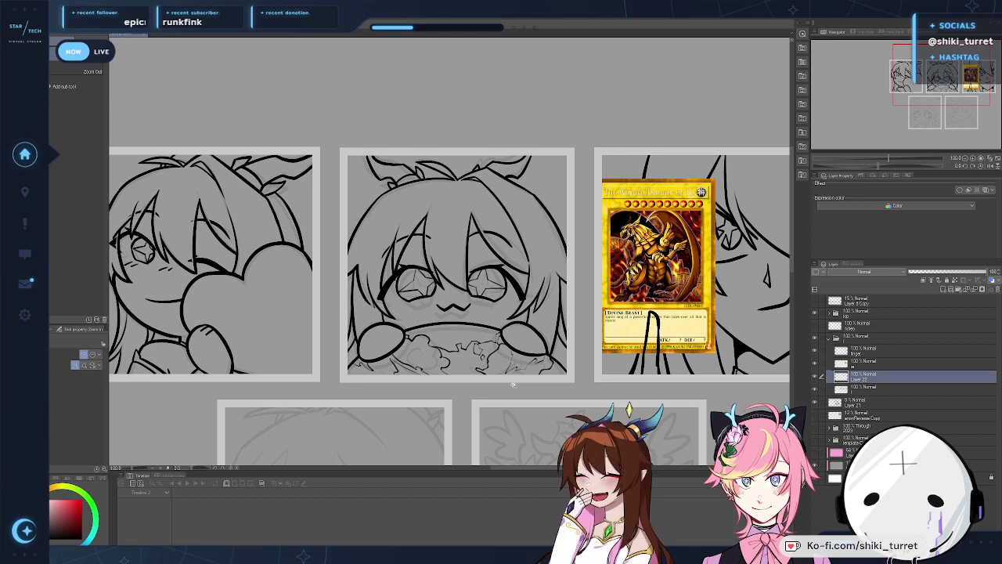
key("p")
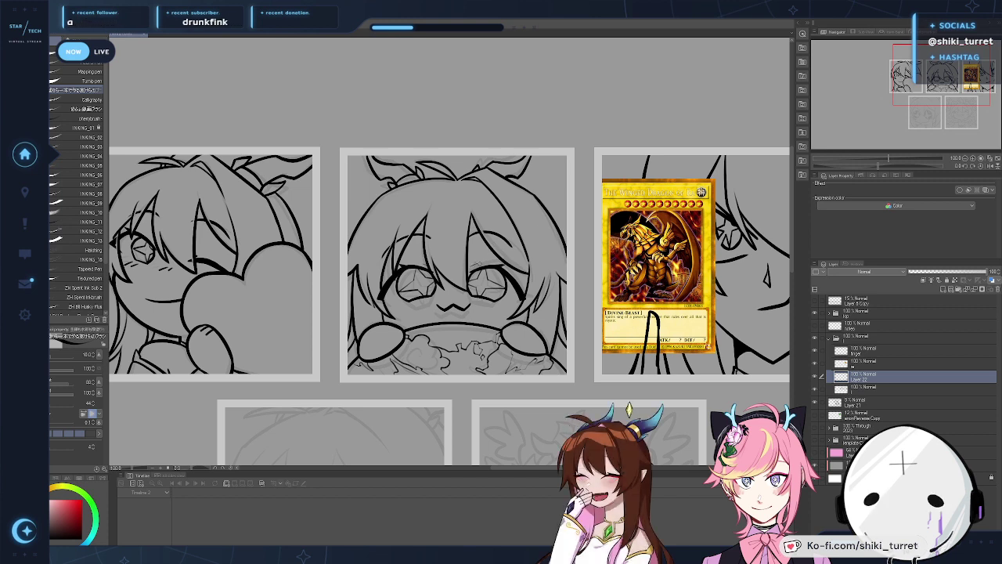
key("e")
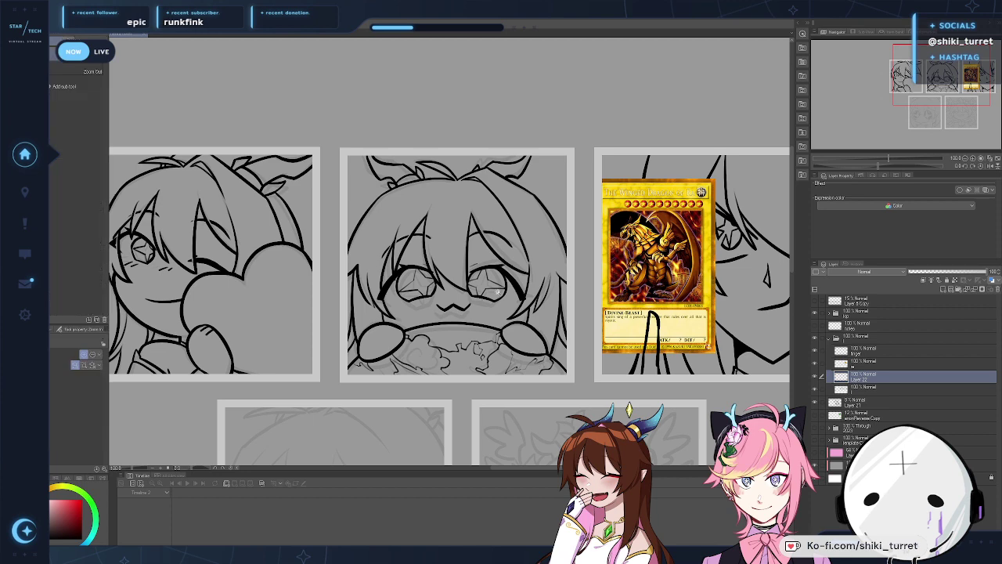
scroll(496, 293, "up", 1)
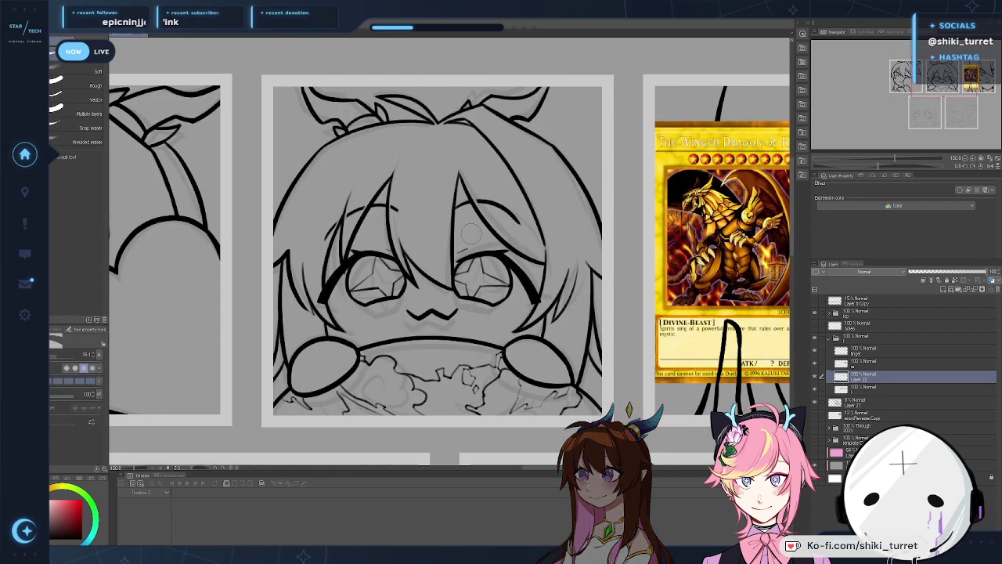
key("p")
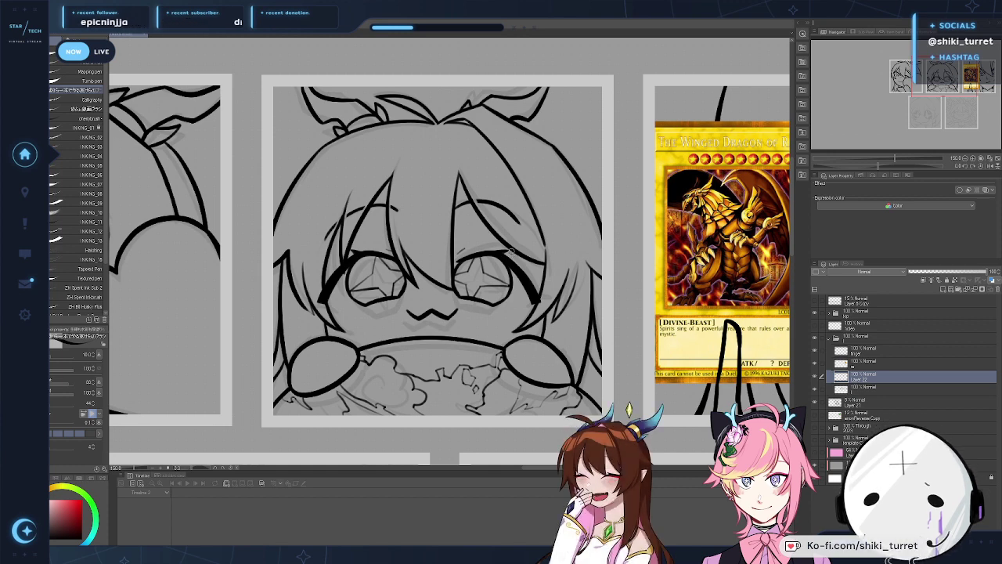
Step: Review the inked middle face alongside all the other emote panels
left_click_drag(584, 346, 541, 348)
left_click_drag(609, 420, 514, 379)
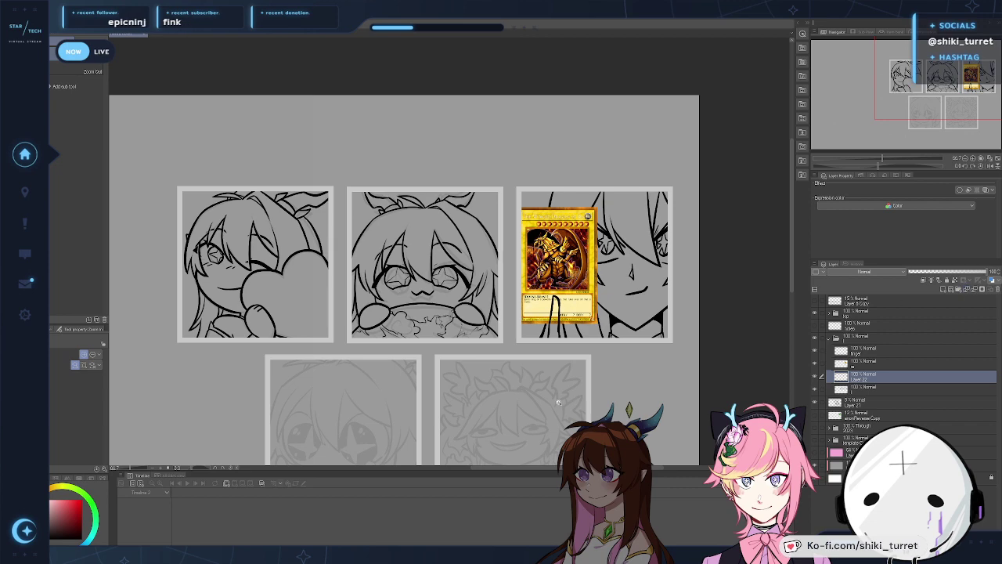
scroll(384, 280, "up", 3)
key("p")
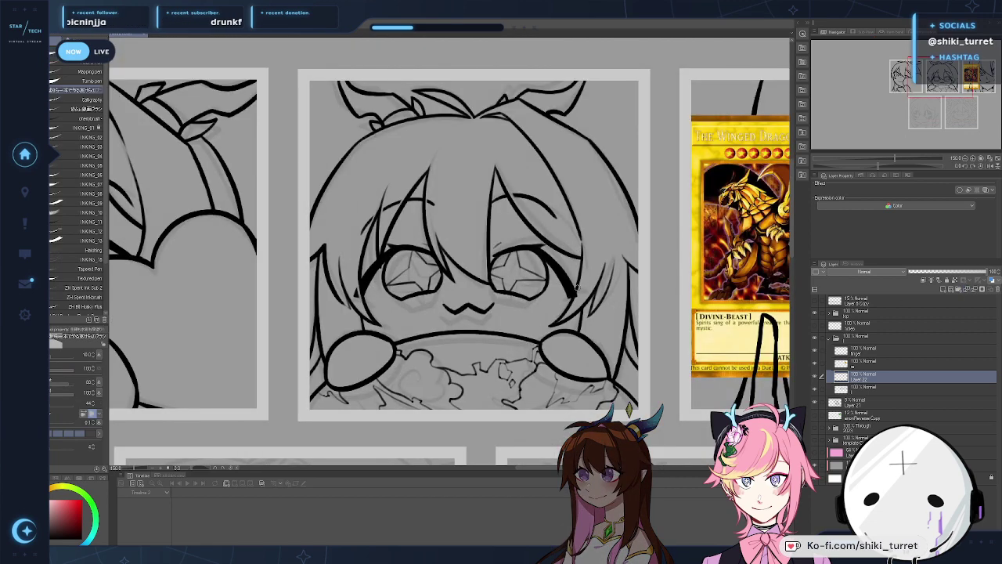
Step: Hide the sketch layer and ink small blush ticks on the cheeks and short finger lines on both hands in the middle panel
key("ctrl+space")
left_click(569, 360)
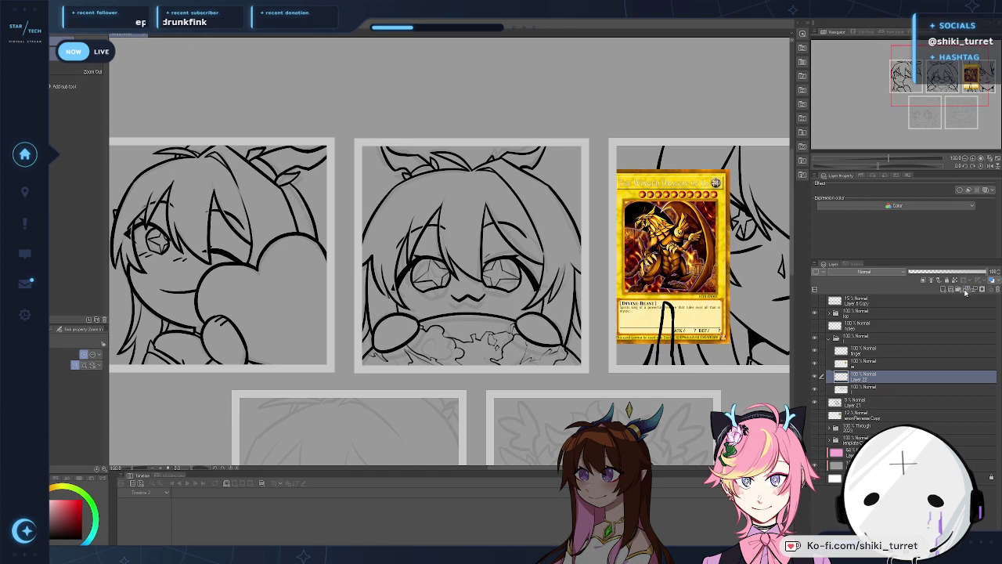
left_click(815, 403)
left_click_drag(600, 415, 578, 375)
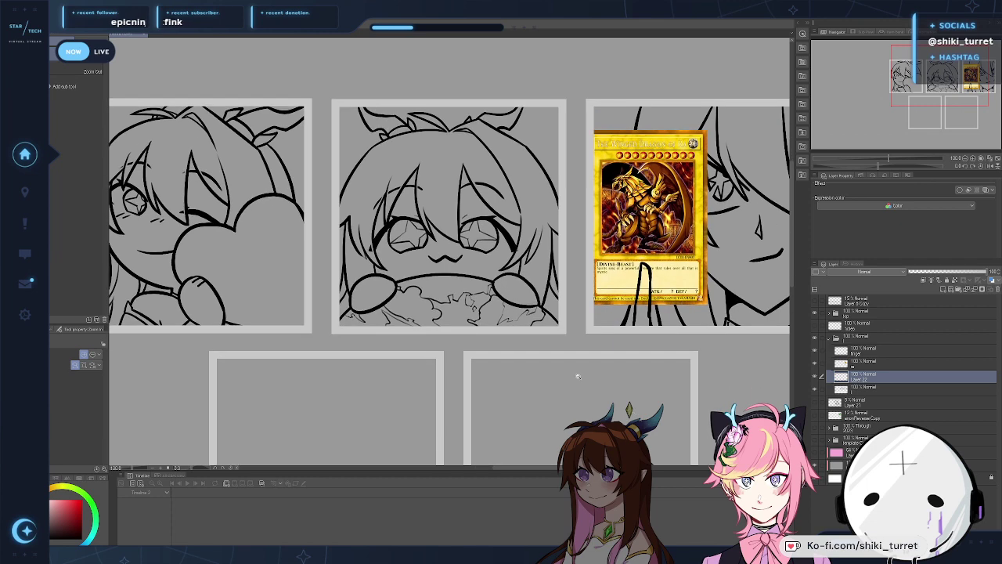
key("p")
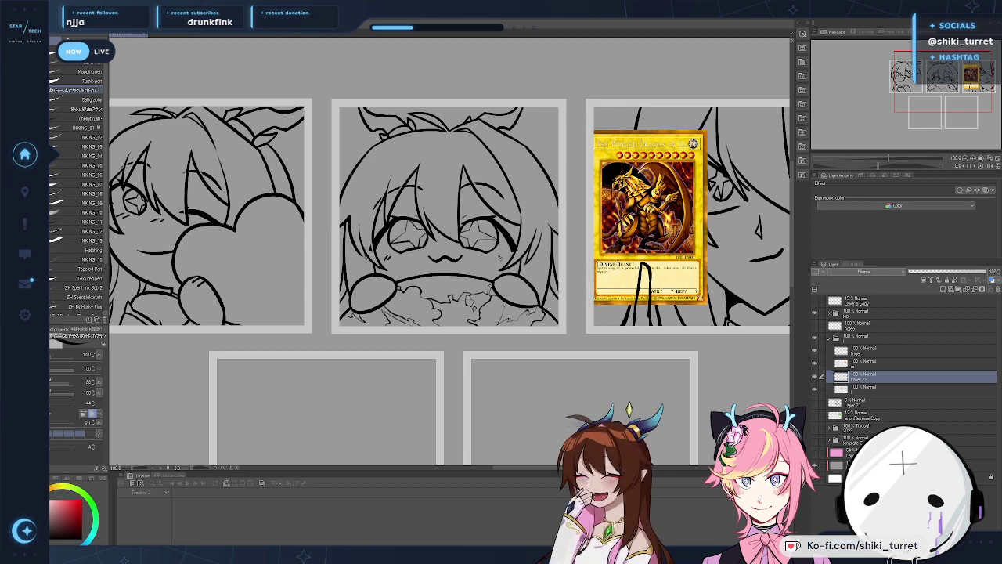
left_click_drag(596, 392, 602, 393)
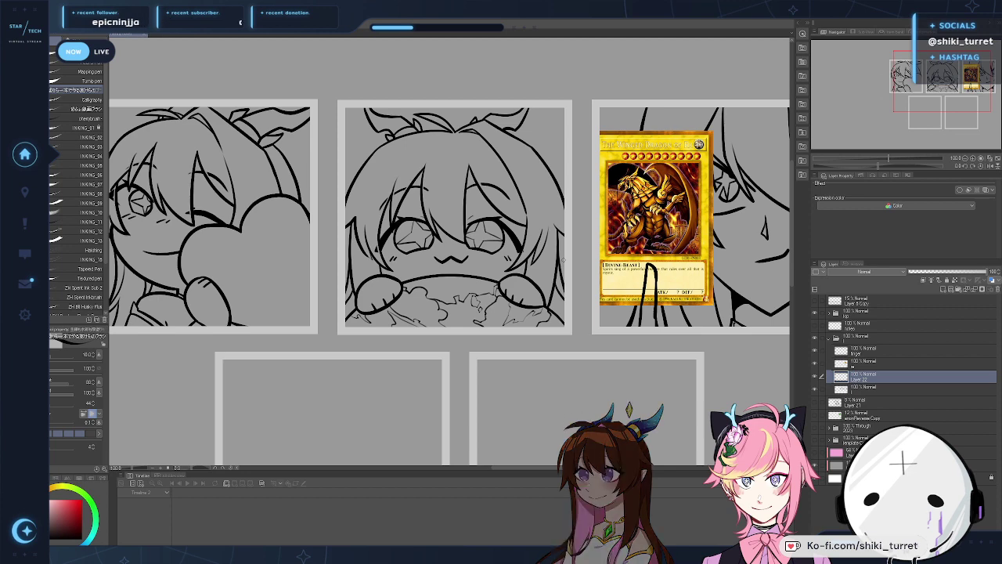
left_click_drag(625, 394, 555, 401)
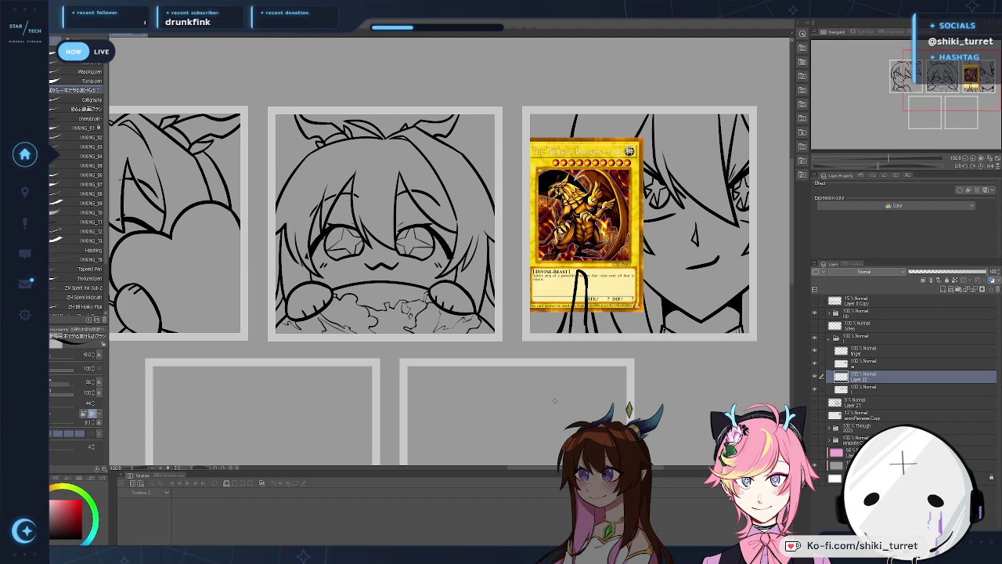
Step: Show the sketch layer again and frame the uninked lower-left emote panel
left_click_drag(434, 386, 532, 363)
left_click_drag(511, 408, 510, 427)
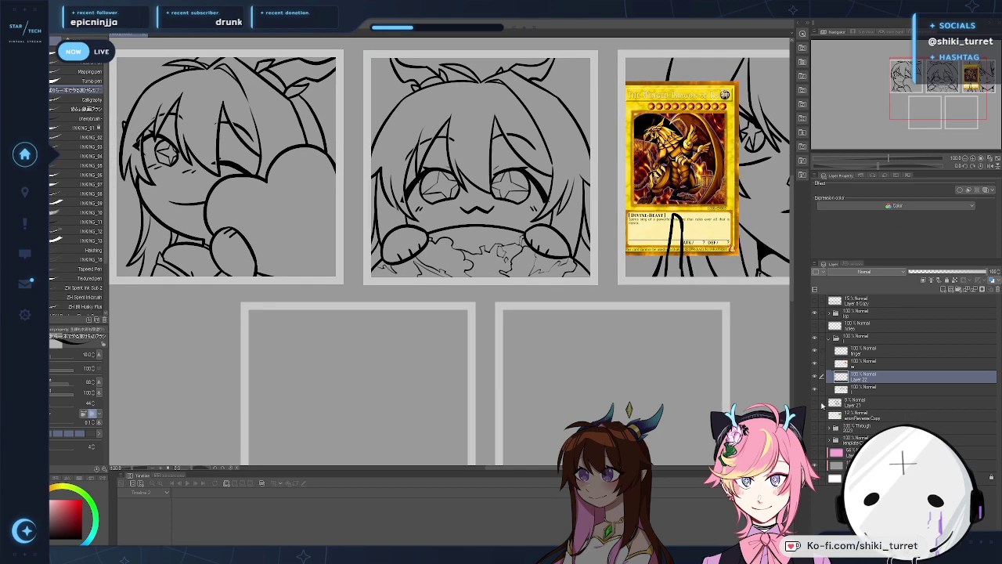
left_click_drag(493, 390, 513, 356)
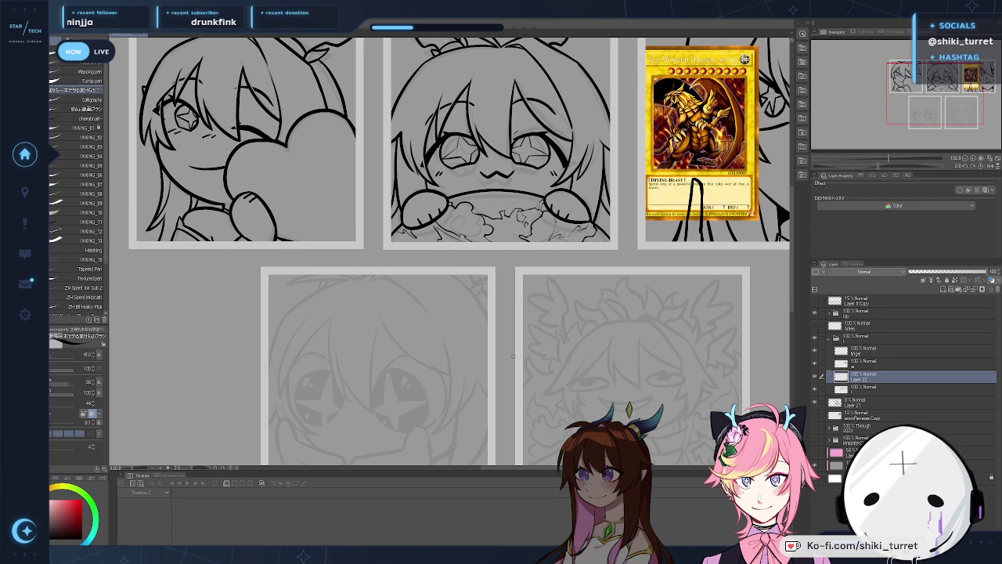
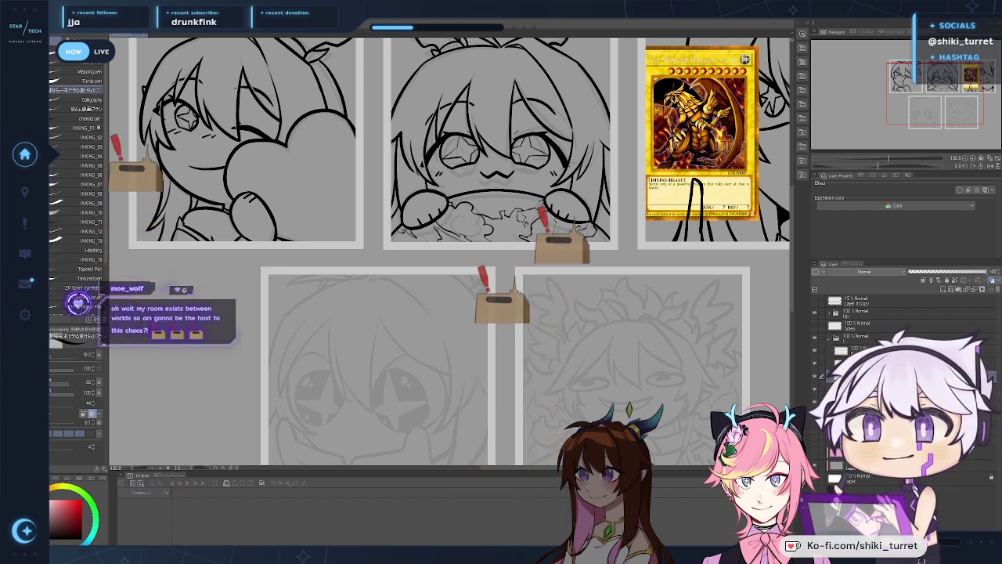
scroll(475, 342, "down", 2)
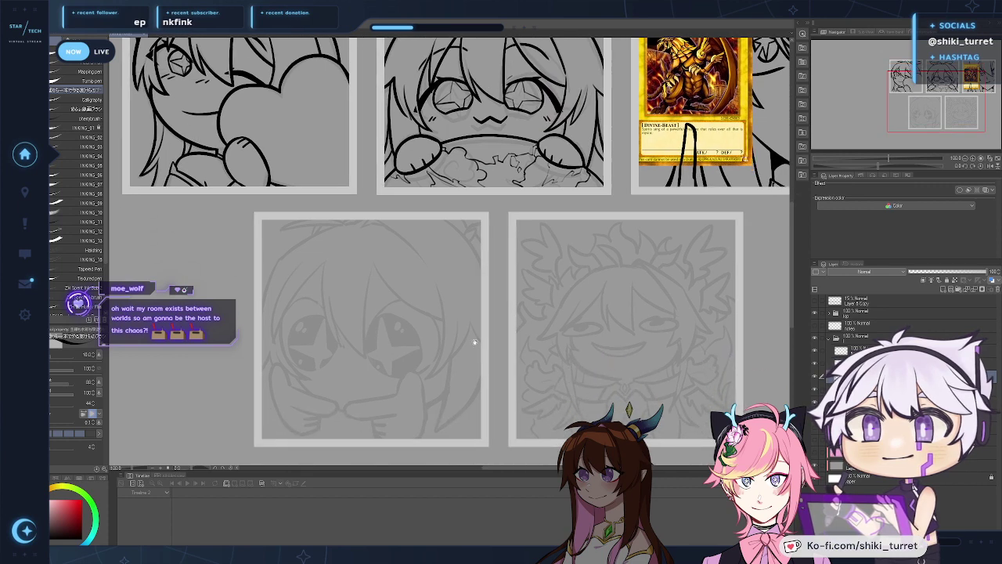
scroll(474, 342, "down", 2)
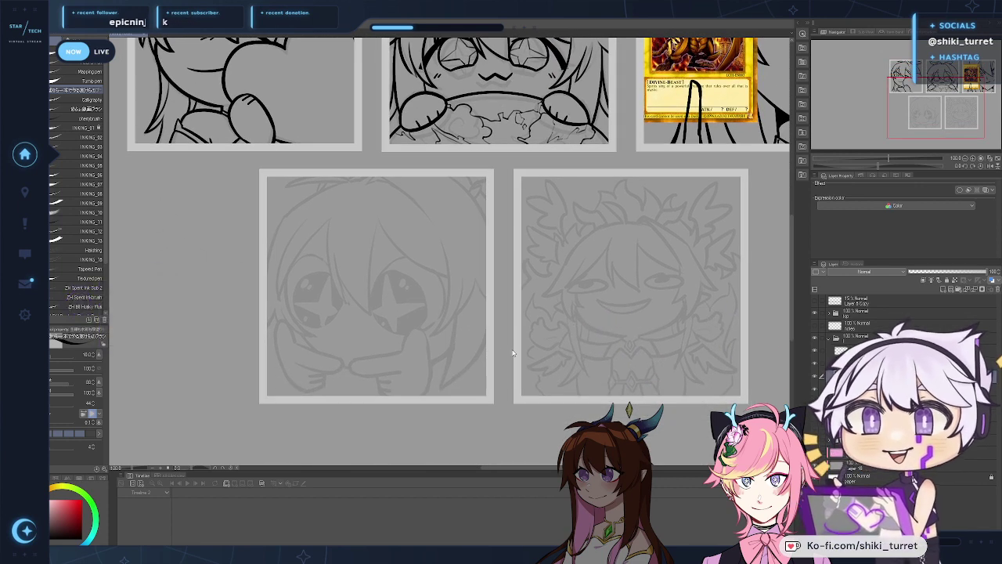
left_click_drag(482, 388, 525, 370)
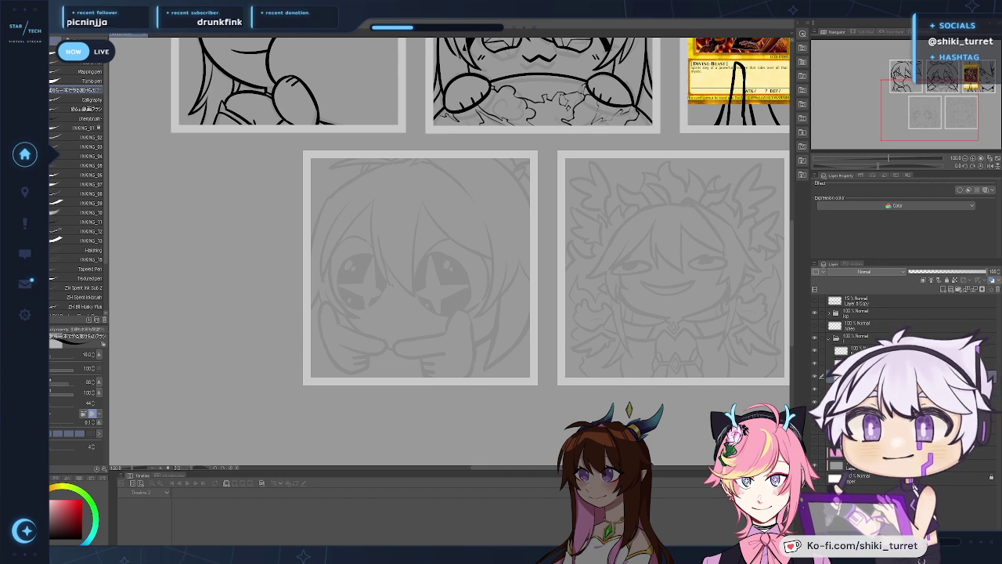
left_click(815, 384)
left_click(815, 384)
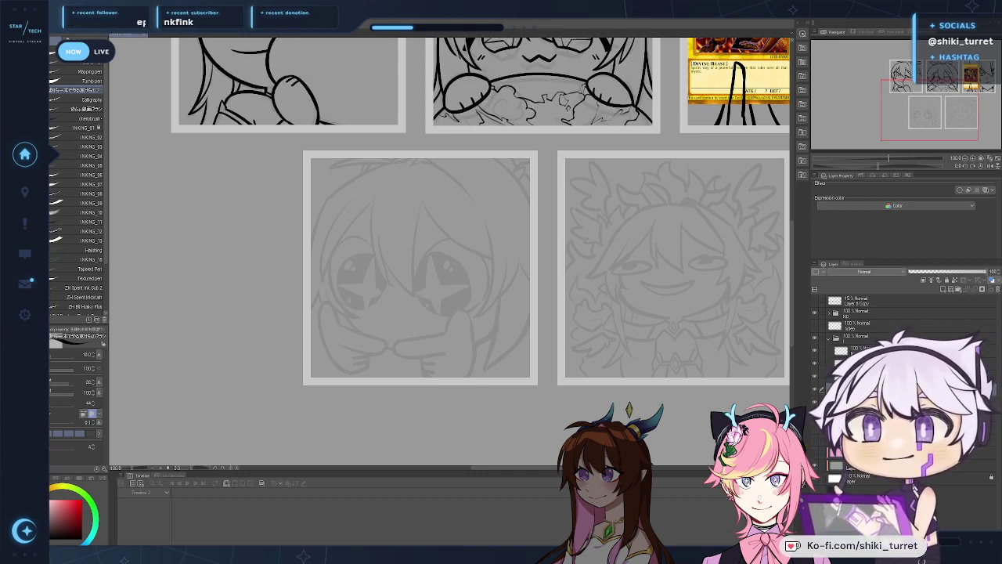
scroll(376, 264, "up", 3)
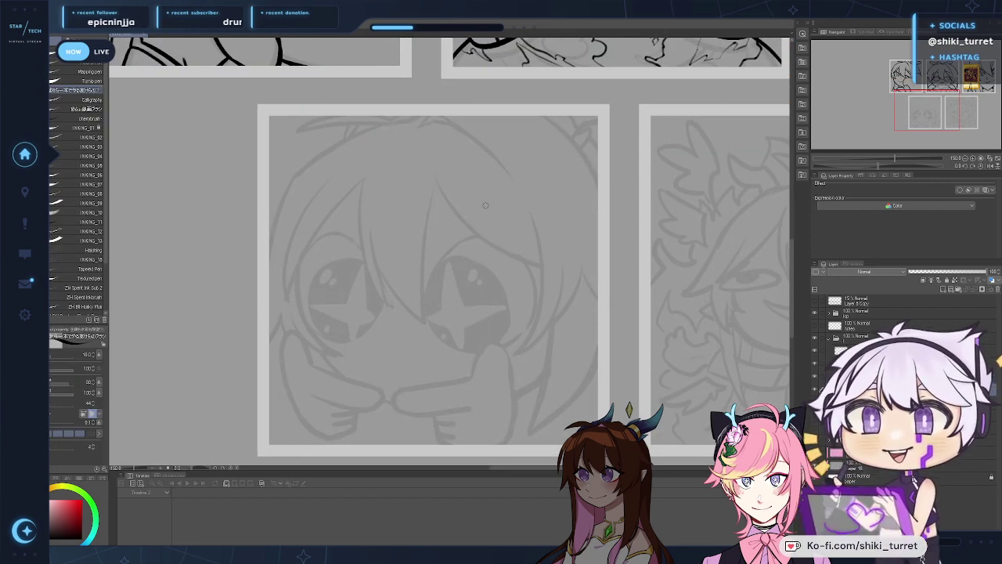
left_click_drag(391, 317, 352, 264)
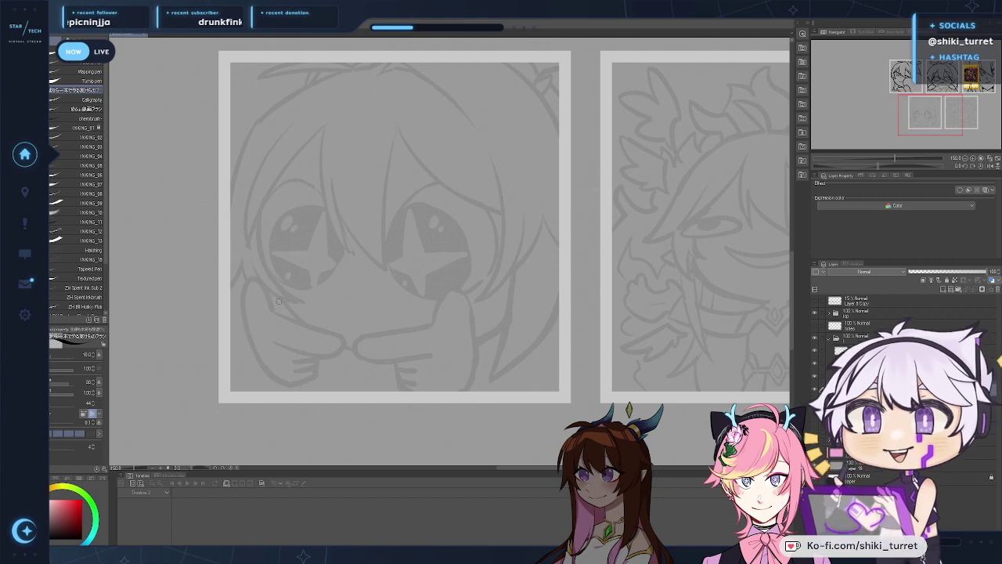
Step: Ink the raised thumb of the hand on the viewer's left in the lower-left panel, redoing the stroke until it curves smoothly
left_click_drag(284, 300, 316, 328)
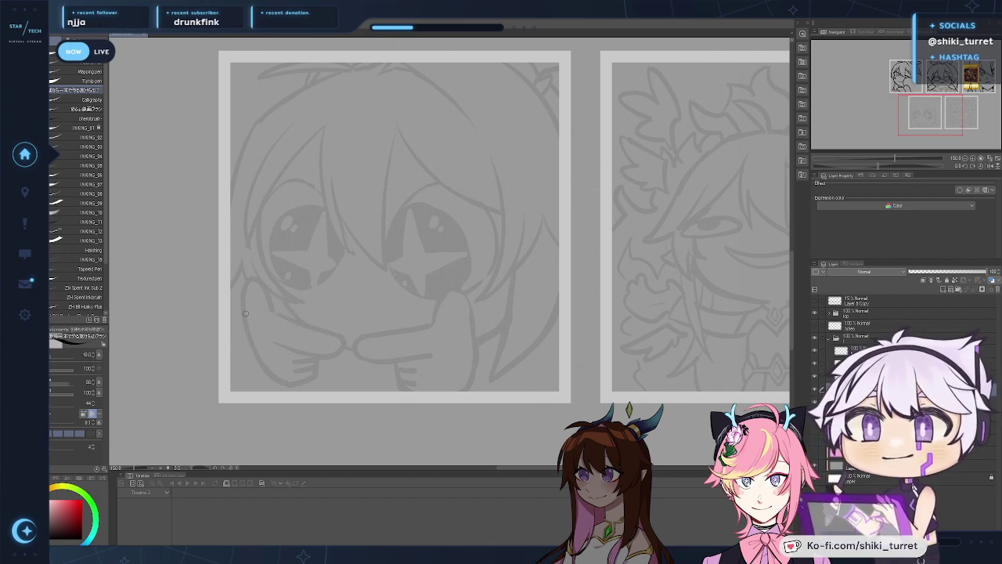
mouse_move(247, 310)
left_mouse_down()
mouse_move(244, 277)
mouse_move(273, 311)
left_mouse_up()
key("ctrl+z")
key("ctrl+z")
key("ctrl+z")
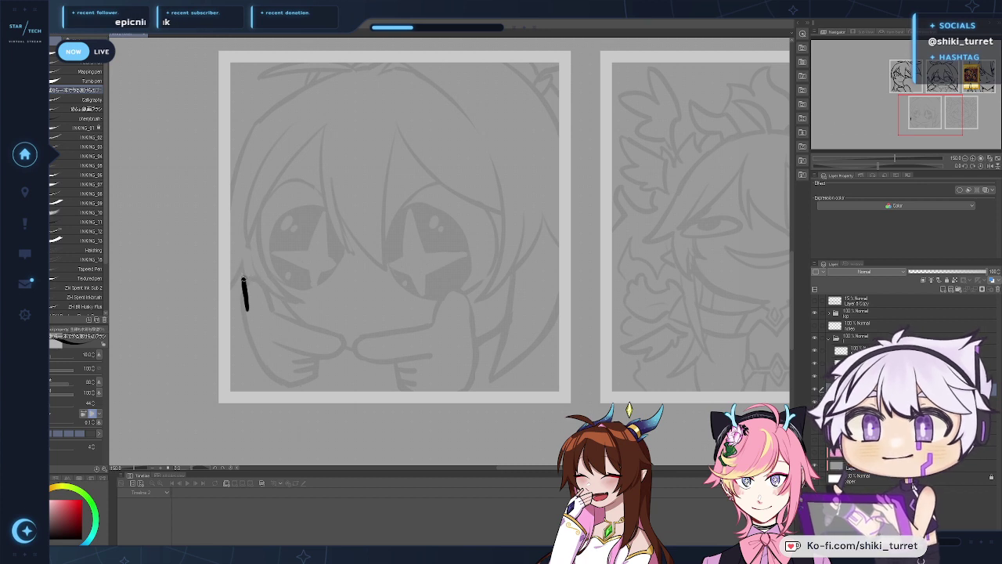
left_click_drag(244, 278, 273, 312)
key("ctrl+z")
key("ctrl+z")
key("ctrl+z")
left_click_drag(244, 278, 271, 309)
key("ctrl+z")
key("ctrl+z")
key("ctrl+z")
key("ctrl+z")
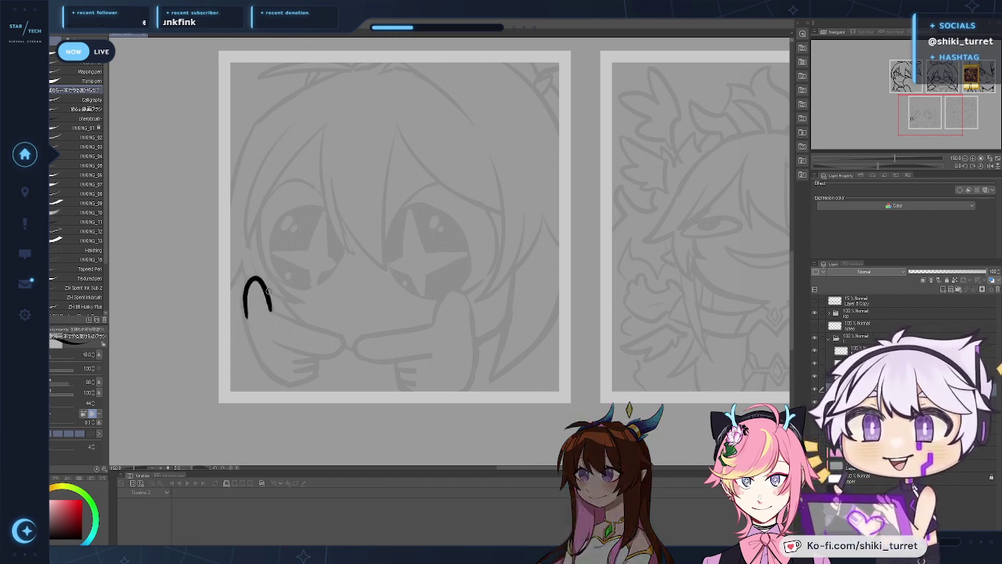
Step: Ink the upper edge, tip and underside of the left hand's pointing index finger along the sketch
left_click_drag(255, 255, 228, 252)
key("ctrl+z")
left_click_drag(243, 307, 312, 334)
key("ctrl+z")
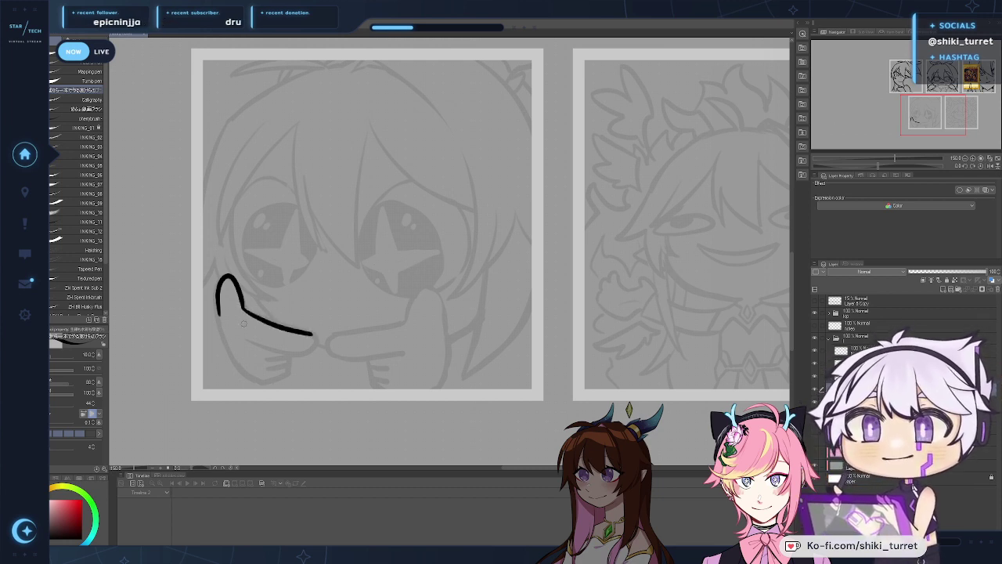
key("ctrl+z")
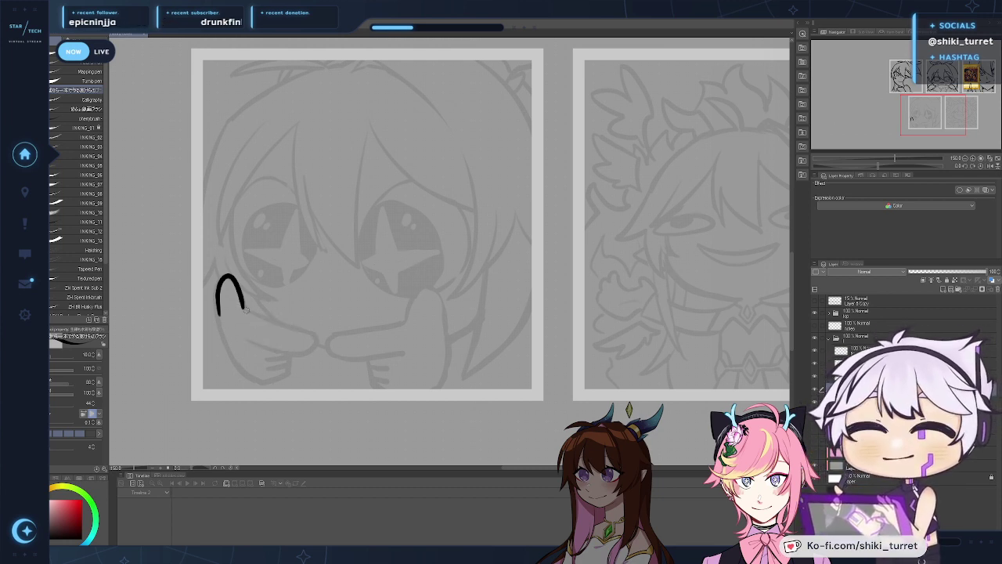
left_click_drag(239, 306, 312, 334)
key("ctrl+z")
left_click_drag(243, 307, 306, 333)
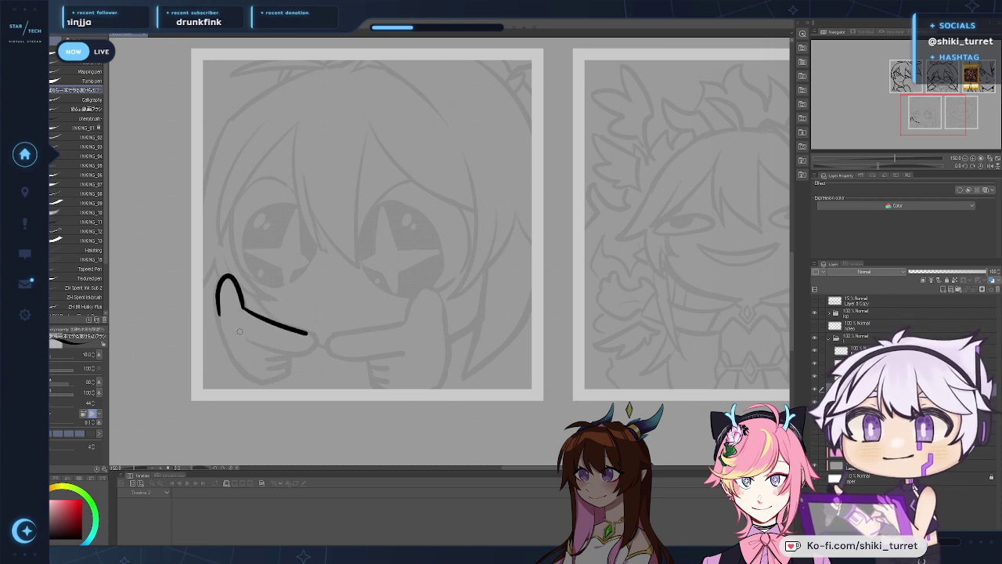
mouse_move(239, 335)
left_mouse_down()
mouse_move(304, 357)
mouse_move(290, 352)
left_mouse_up()
key("ctrl+z")
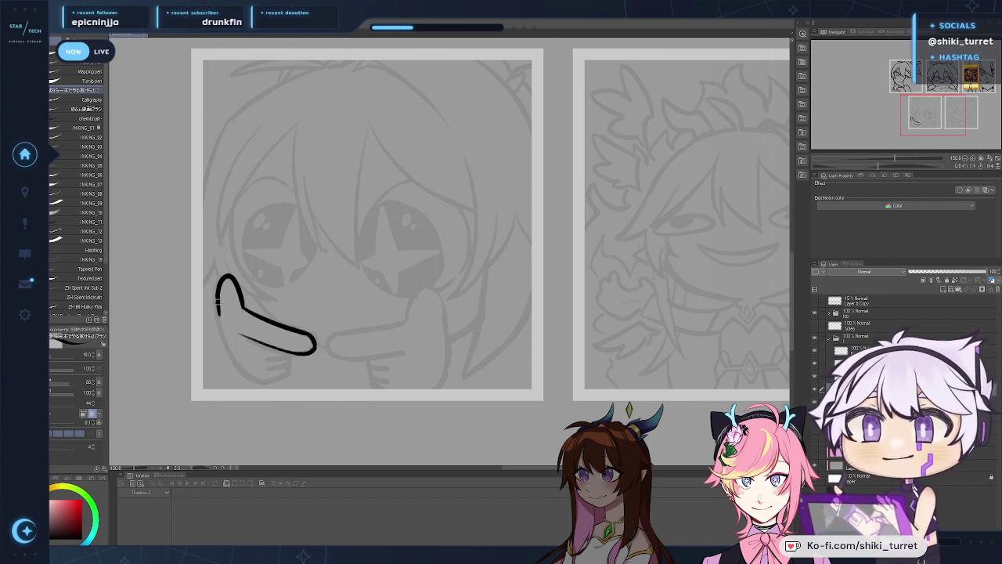
Step: Ink the outer edge and palm of the left hand and its curled fingers below the pointing finger
key("ctrl+z")
mouse_move(218, 302)
left_mouse_down()
mouse_move(234, 370)
mouse_move(269, 383)
mouse_move(258, 381)
mouse_move(284, 366)
mouse_move(246, 391)
left_mouse_up()
key("ctrl+z")
key("ctrl+z")
key("ctrl+z")
key("ctrl+z")
key("ctrl+z")
key("ctrl+z")
key("ctrl+z")
key("ctrl+z")
key("ctrl+z")
key("ctrl+z")
key("ctrl+z")
key("ctrl+z")
key("ctrl+z")
key("ctrl+z")
key("ctrl+z")
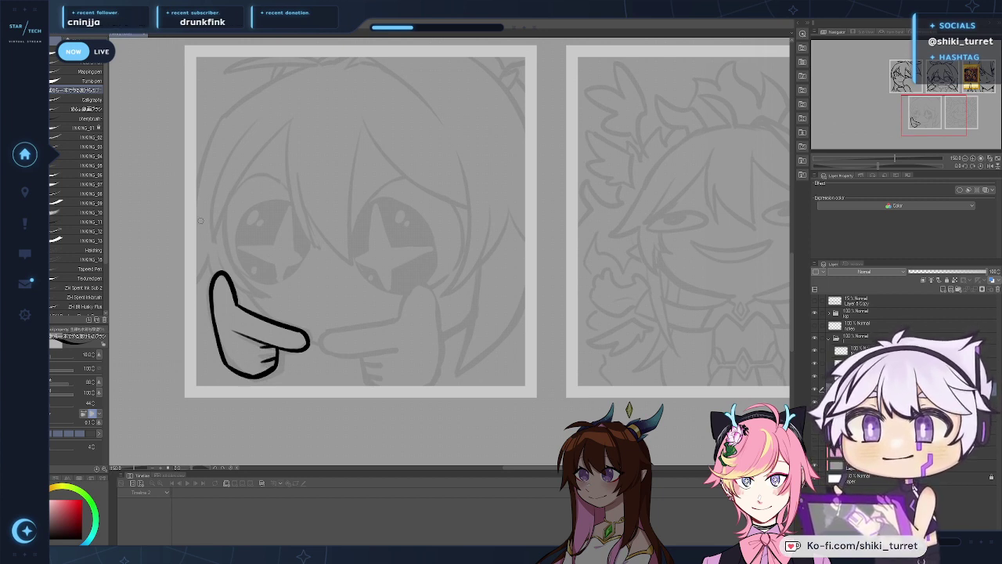
Step: Ink the raised thumb and the outer edge of the hand on the viewer's right, down to the panel border
left_click_drag(503, 340, 498, 345)
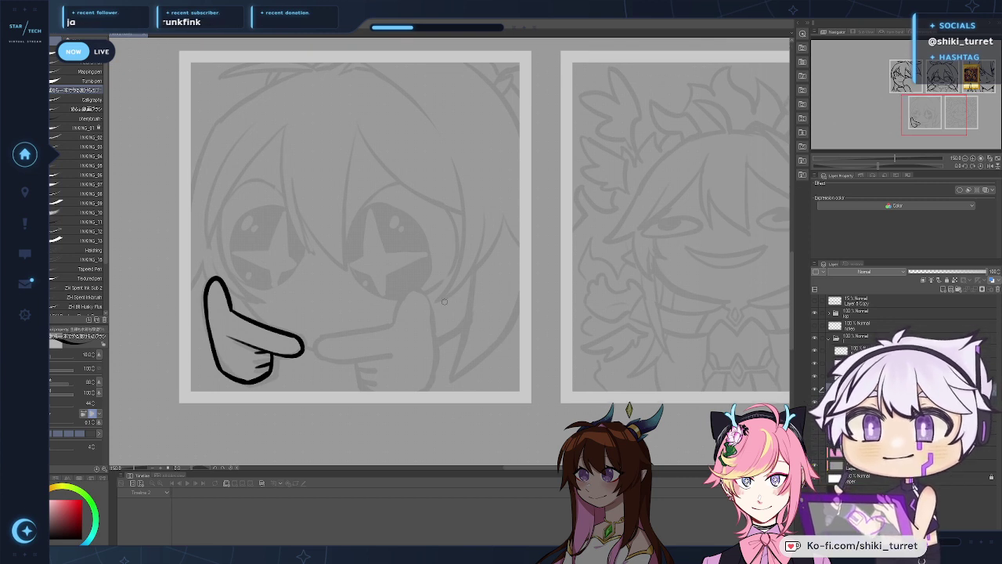
mouse_move(396, 321)
left_mouse_down()
mouse_move(418, 291)
mouse_move(426, 318)
mouse_move(396, 319)
mouse_move(415, 292)
mouse_move(433, 391)
left_mouse_up()
key("ctrl+z")
key("ctrl+z")
key("ctrl+z")
key("ctrl+z")
mouse_move(428, 323)
left_mouse_down()
mouse_move(428, 390)
mouse_move(432, 376)
left_mouse_up()
key("ctrl+z")
key("ctrl+z")
key("ctrl+z")
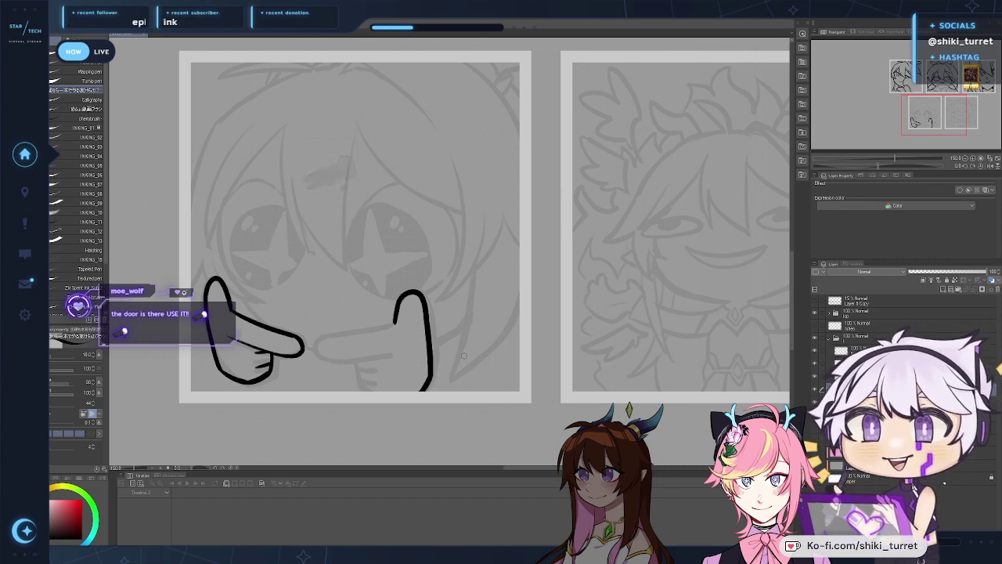
Step: Mirror the canvas and ink the upper edge of the second hand's pointing finger from the base of its thumb
key("h")
left_click_drag(463, 356, 165, 369)
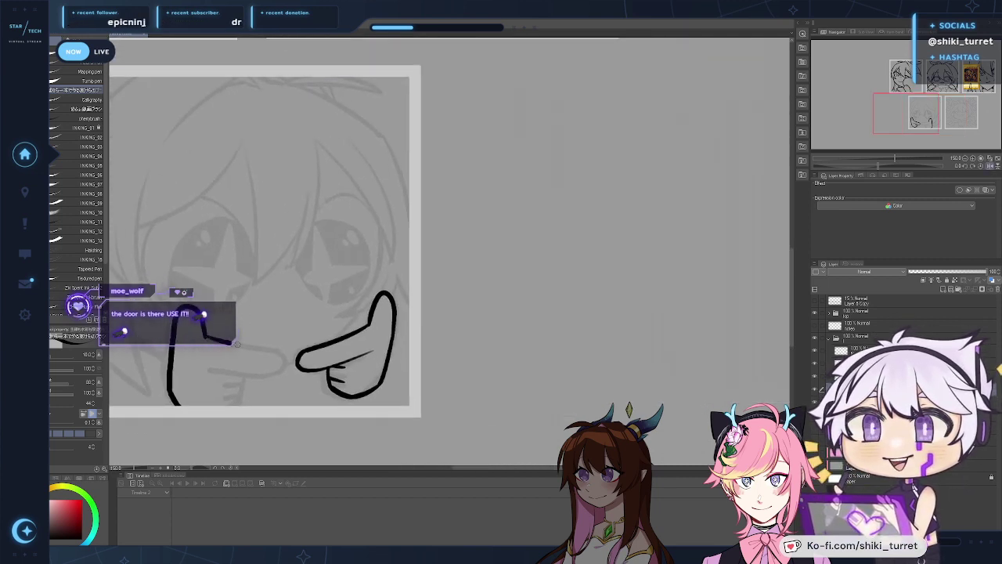
left_click_drag(237, 344, 281, 349)
key("ctrl+z")
left_click_drag(207, 336, 285, 352)
key("ctrl+z")
key("ctrl+z")
mouse_move(207, 336)
left_mouse_down()
mouse_move(286, 354)
mouse_move(233, 350)
left_mouse_up()
key("ctrl+z")
key("ctrl+z")
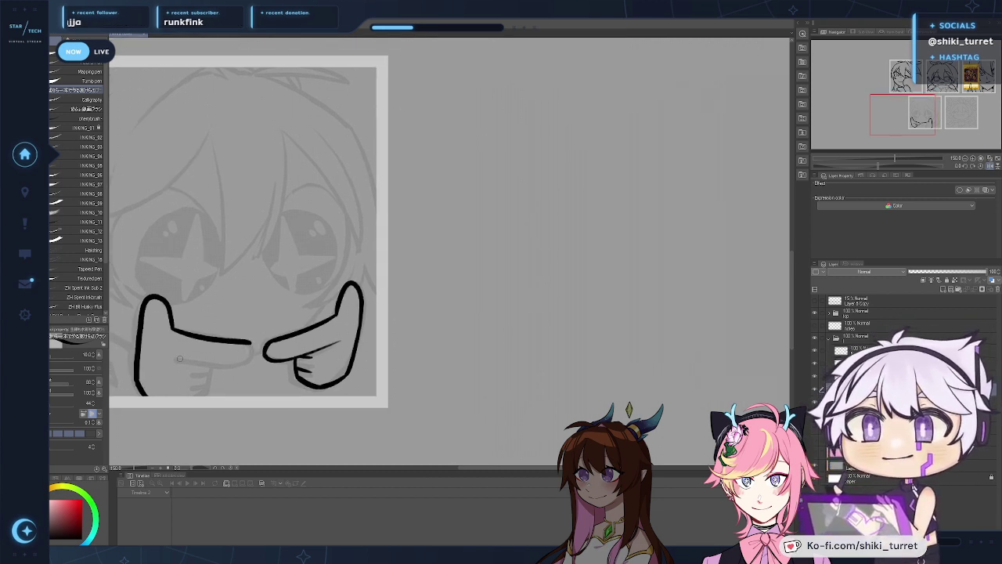
Step: Ink the underside and rounded tip of the second hand's pointing finger, and return the canvas to its unmirrored view
left_click_drag(174, 357, 253, 359)
key("ctrl+z")
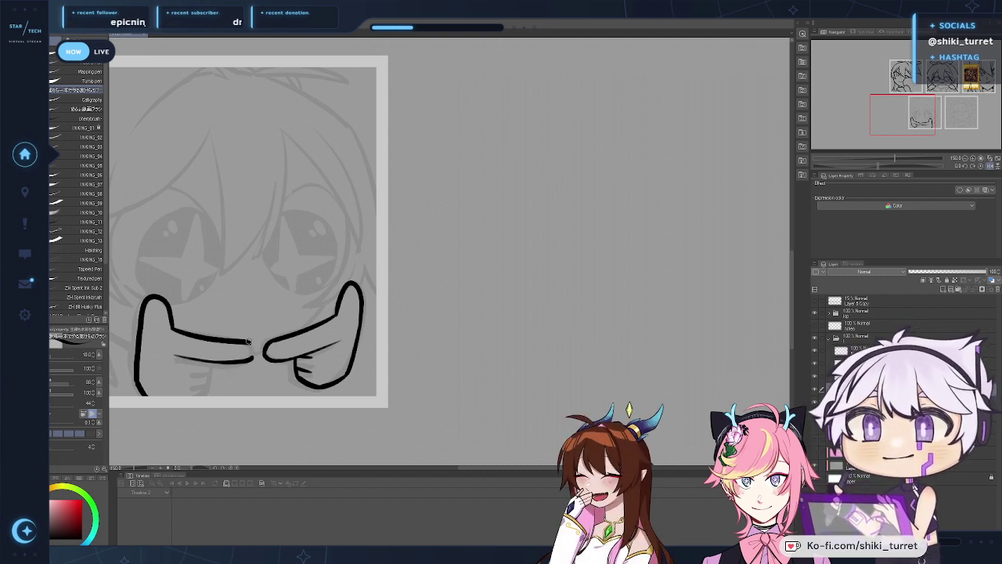
key("ctrl+z")
key("ctrl+z")
mouse_move(250, 342)
left_mouse_down()
mouse_move(252, 359)
mouse_move(655, 294)
mouse_move(456, 295)
left_mouse_up()
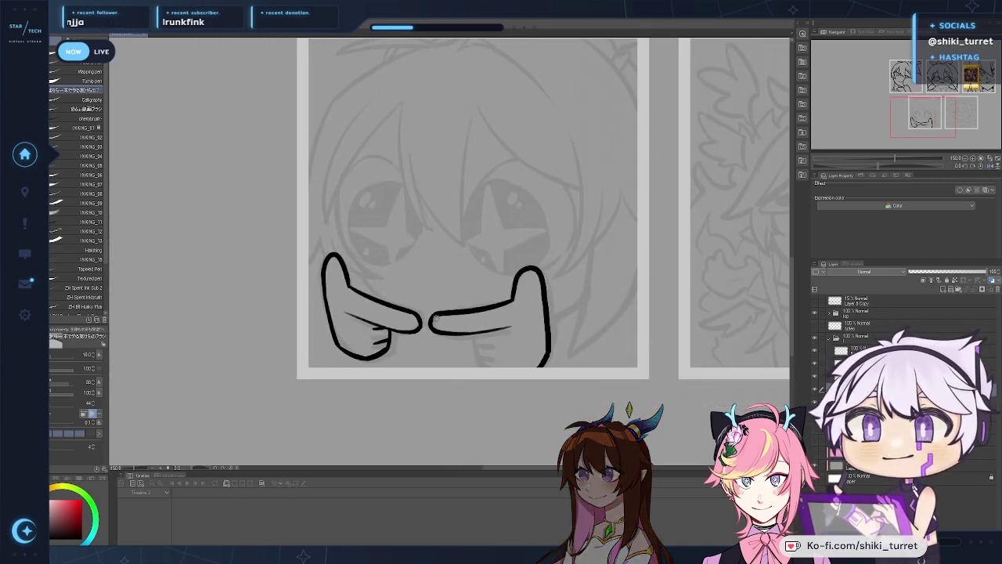
Step: Ink the curled fingers beneath the pointing finger of the hand on the viewer's right
mouse_move(582, 318)
left_mouse_down()
mouse_move(573, 305)
mouse_move(514, 297)
left_mouse_up()
mouse_move(403, 313)
left_mouse_down()
mouse_move(412, 345)
mouse_move(396, 281)
mouse_move(400, 312)
left_mouse_up()
key("ctrl+z")
key("ctrl+z")
key("ctrl+z")
key("ctrl+z")
key("ctrl+z")
key("ctrl+z")
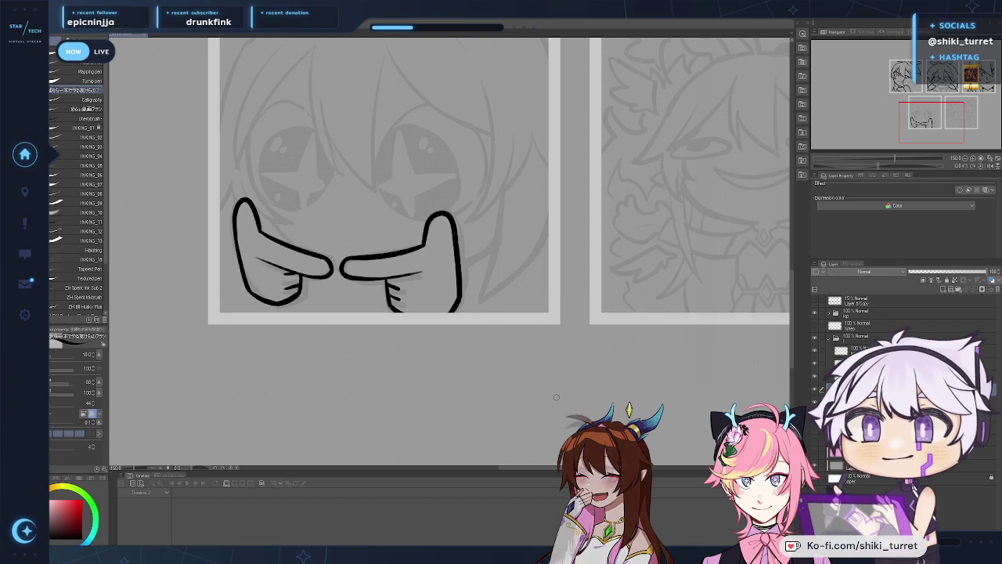
Step: Ink the small line joining the two fingertips and the jawline segments beside each hand, using the mirrored view for the second side
left_click_drag(465, 312, 513, 403)
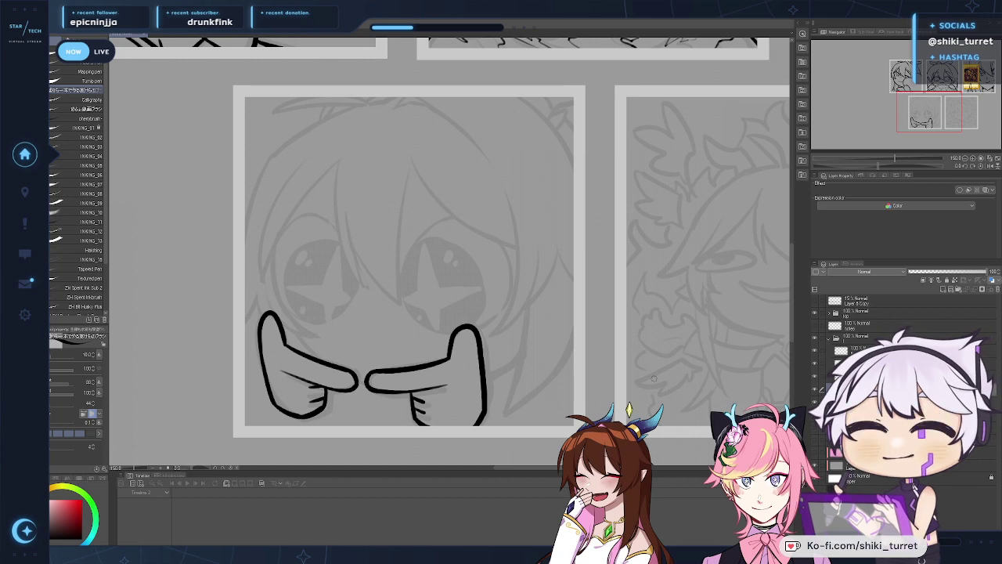
left_click_drag(536, 413, 504, 420)
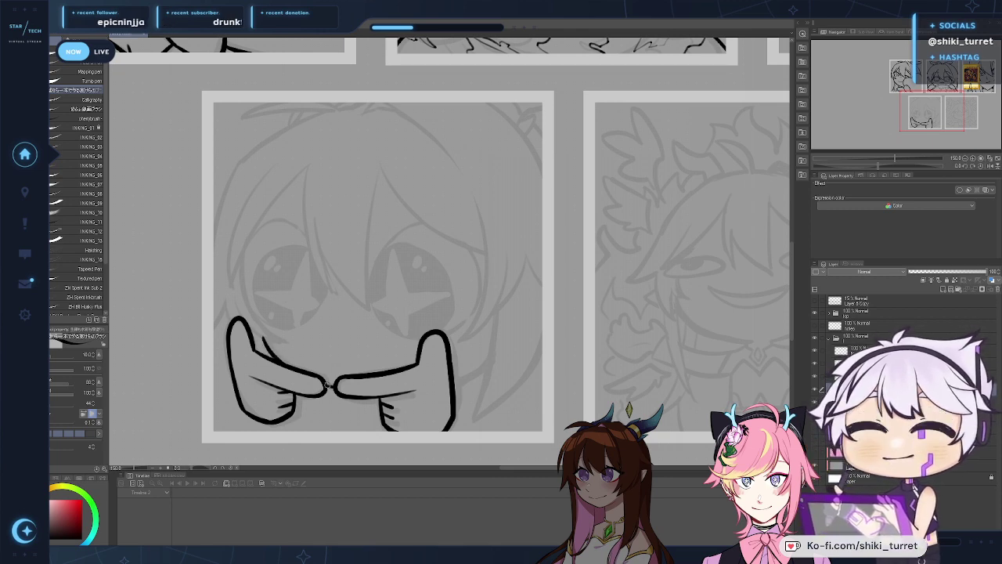
key("h")
mouse_move(425, 374)
left_mouse_down()
mouse_move(284, 360)
mouse_move(270, 346)
left_mouse_up()
key("ctrl+z")
key("ctrl+z")
key("ctrl+z")
key("ctrl+z")
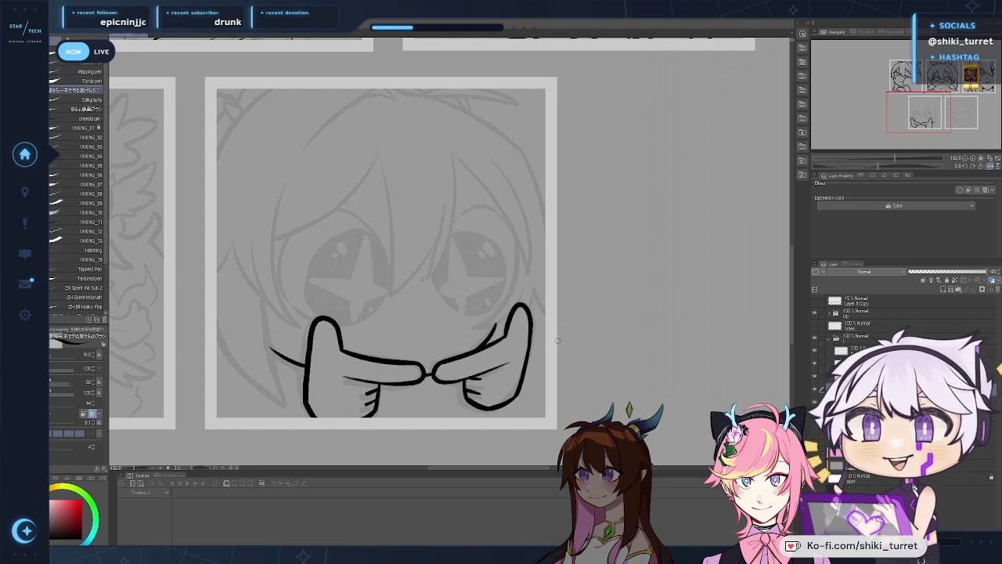
Step: Return the canvas to its unmirrored view and ink the first edge of the central fringe lock down over the brow
key("h")
mouse_move(595, 342)
left_mouse_down()
mouse_move(547, 387)
mouse_move(541, 374)
mouse_move(500, 375)
left_mouse_up()
key("ctrl+z")
mouse_move(349, 190)
left_mouse_down()
mouse_move(347, 263)
mouse_move(364, 314)
mouse_move(354, 287)
left_mouse_up()
key("ctrl+z")
key("ctrl+z")
key("ctrl+z")
left_click_drag(349, 199, 378, 331)
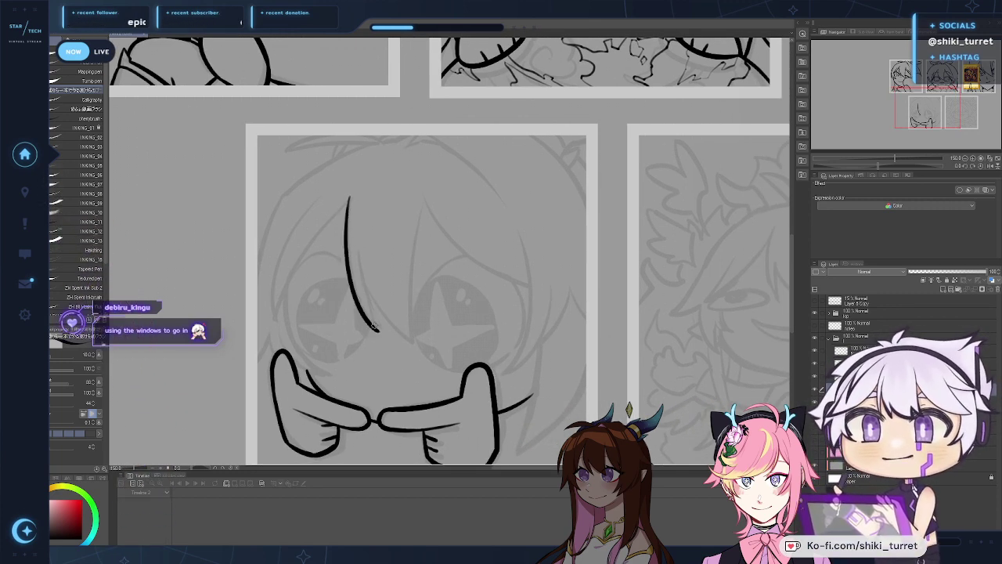
key("ctrl+z")
left_click_drag(346, 195, 374, 327)
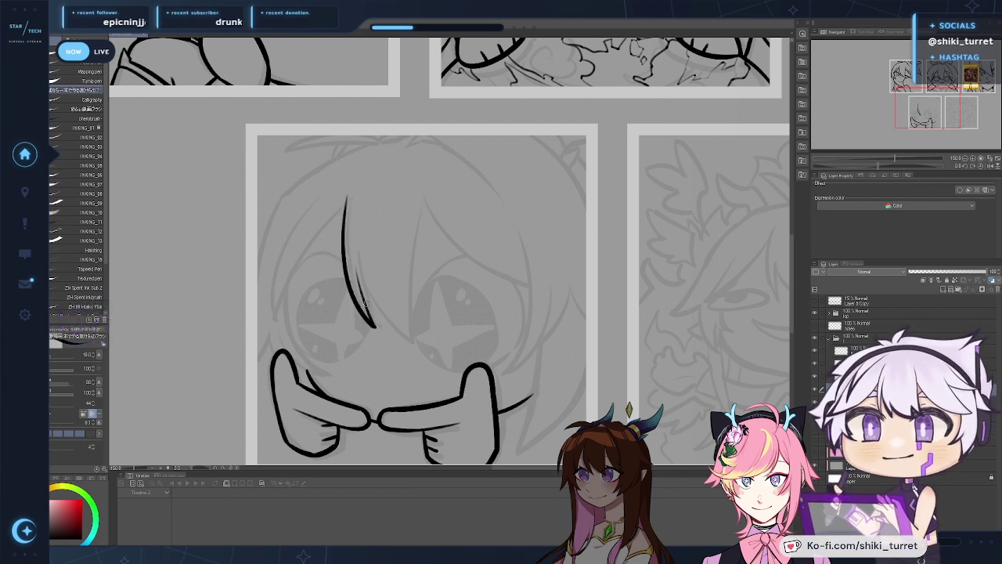
Step: Ink the forked strand curving from inside the first fringe stroke down to the pointed tip of the central lock
left_click_drag(360, 274, 411, 335)
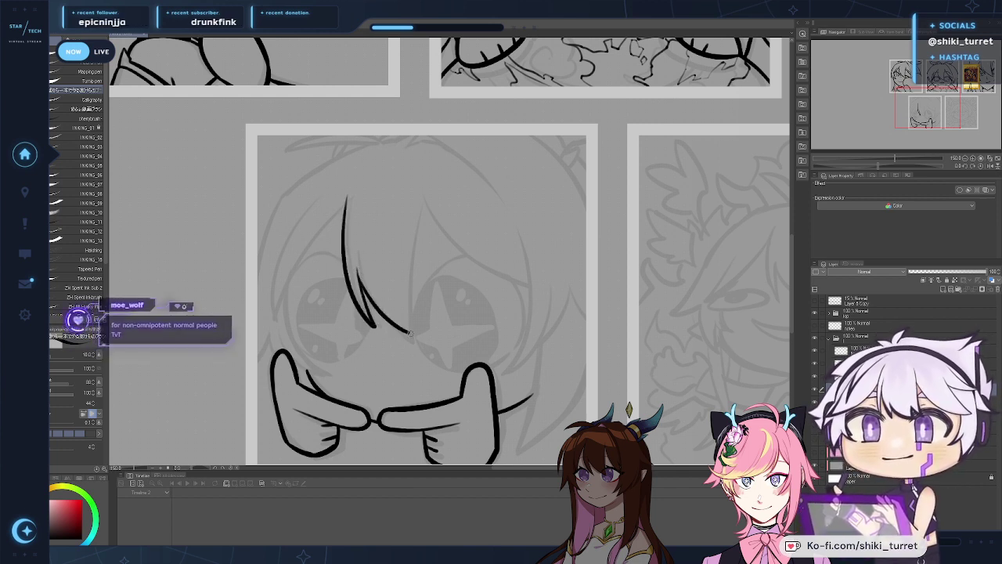
key("ctrl+z")
key("ctrl+z")
left_click_drag(359, 278, 415, 337)
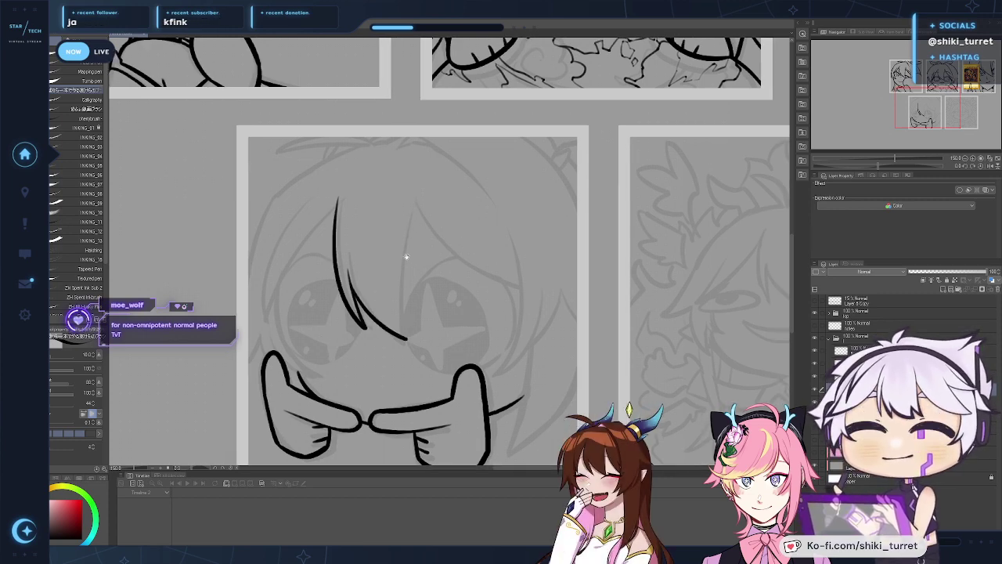
Step: Ink the opposite edge of the central fringe lock, slanting from its high point down to meet the lock's tip
left_click_drag(403, 205, 408, 333)
key("ctrl+z")
key("ctrl+z")
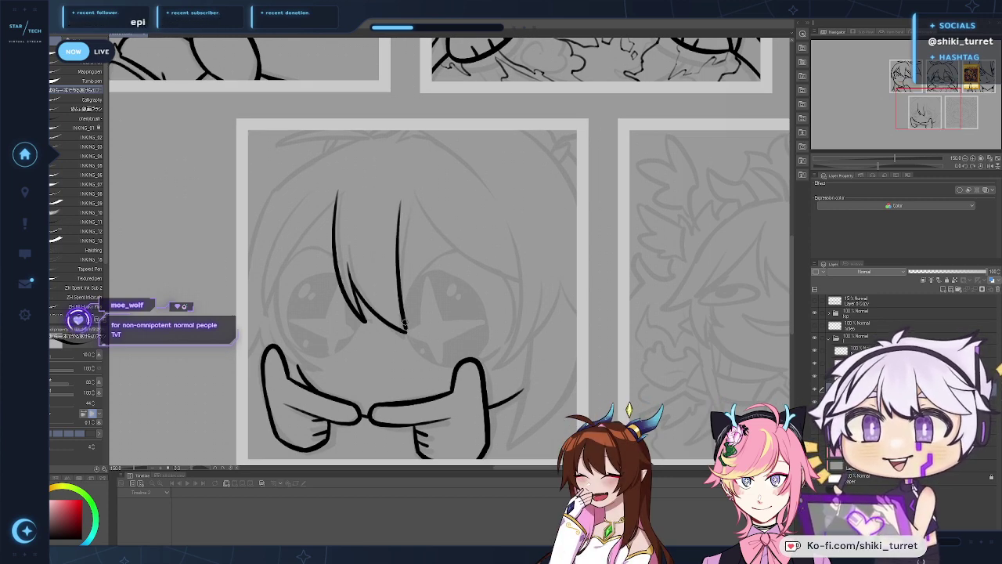
key("ctrl+z")
left_click_drag(399, 203, 409, 335)
key("ctrl+z")
key("ctrl+z")
key("ctrl+z")
left_click_drag(400, 208, 408, 332)
key("ctrl+z")
key("ctrl+z")
key("ctrl+z")
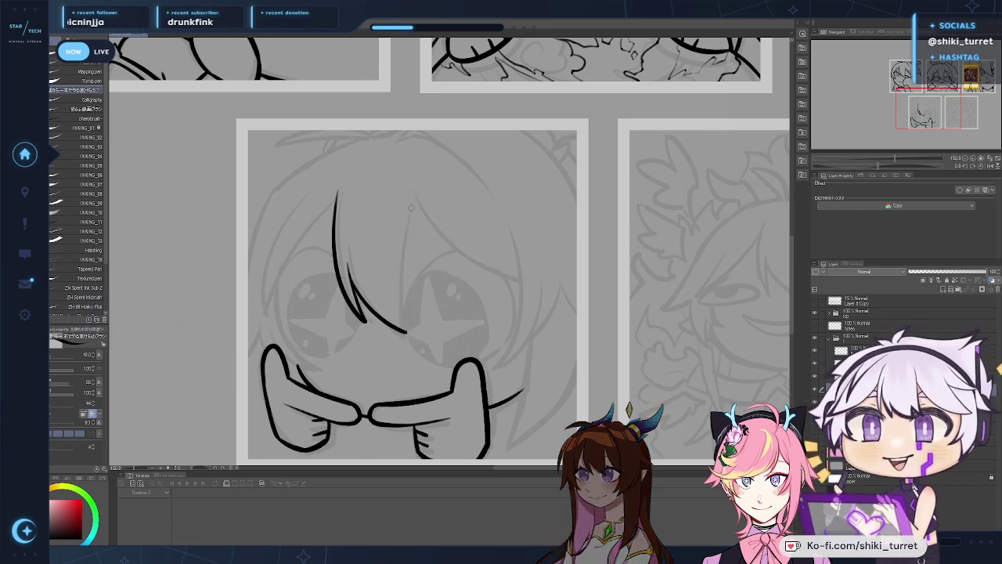
key("ctrl+z")
left_click_drag(419, 191, 409, 335)
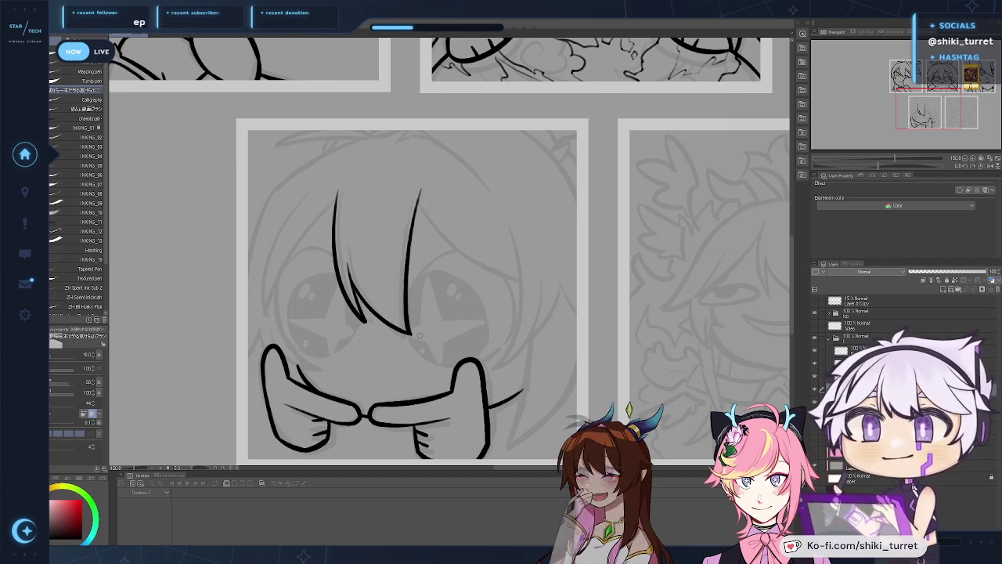
Step: Ink the swept fringe curve from the peak of the central lock out over the eye on the viewer's right
left_click_drag(503, 213, 461, 224)
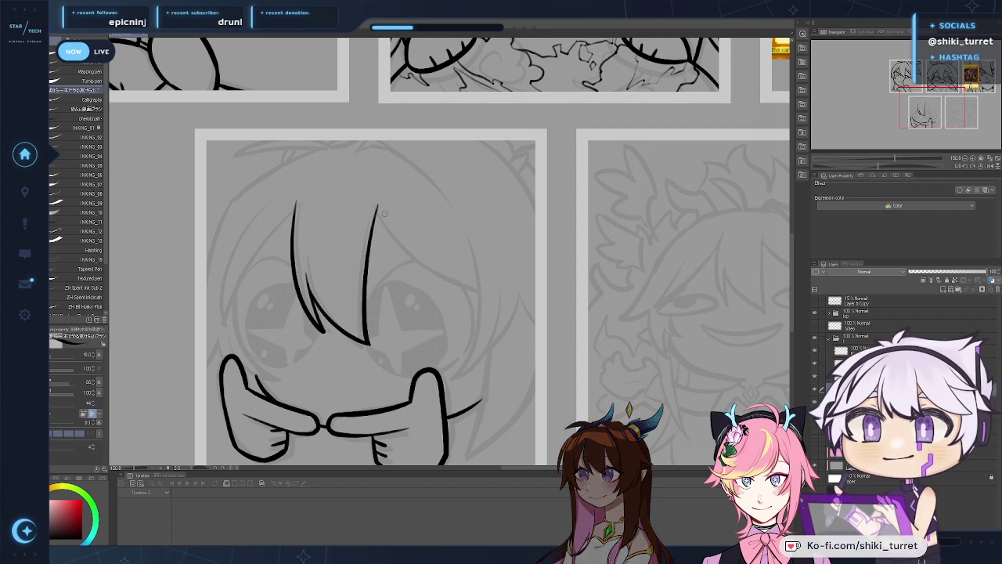
left_click_drag(376, 206, 470, 291)
key("ctrl+z")
left_click_drag(377, 206, 488, 292)
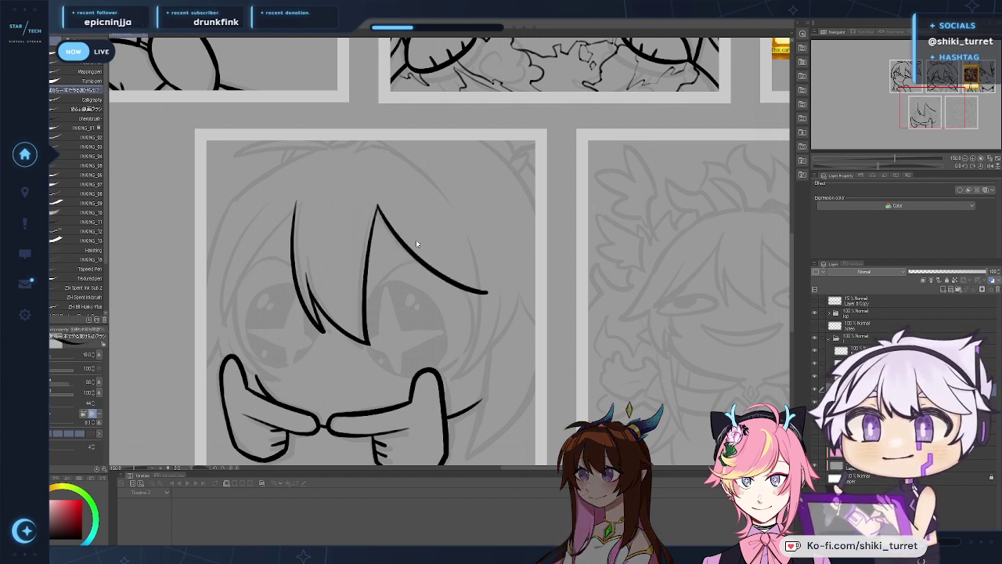
key("ctrl+z")
left_click_drag(377, 206, 481, 289)
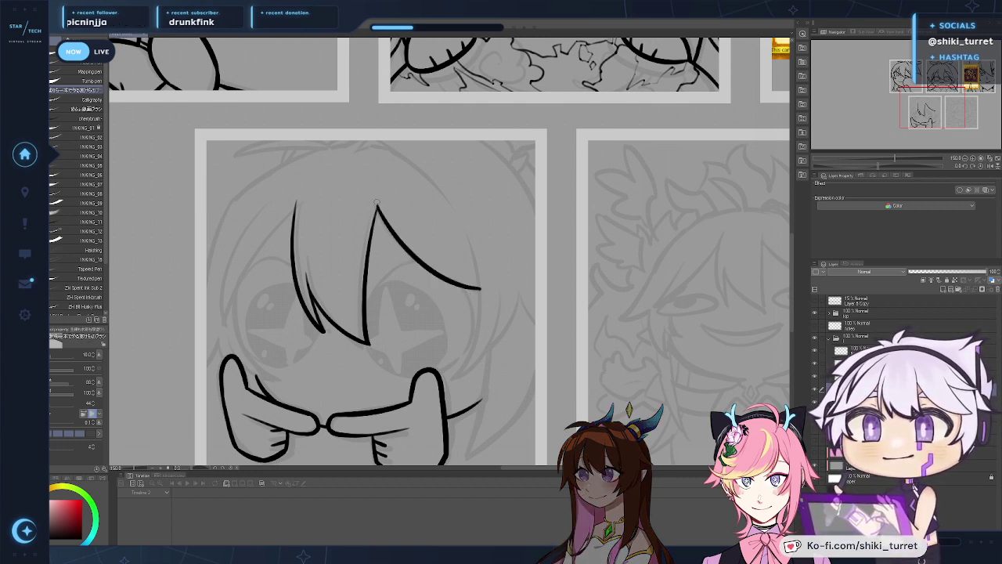
Step: Ink the inner edge of the side lock on the viewer's left, from the top of the fringe down to its tip
mouse_move(529, 377)
left_mouse_down()
mouse_move(542, 390)
mouse_move(579, 379)
mouse_move(568, 373)
left_mouse_up()
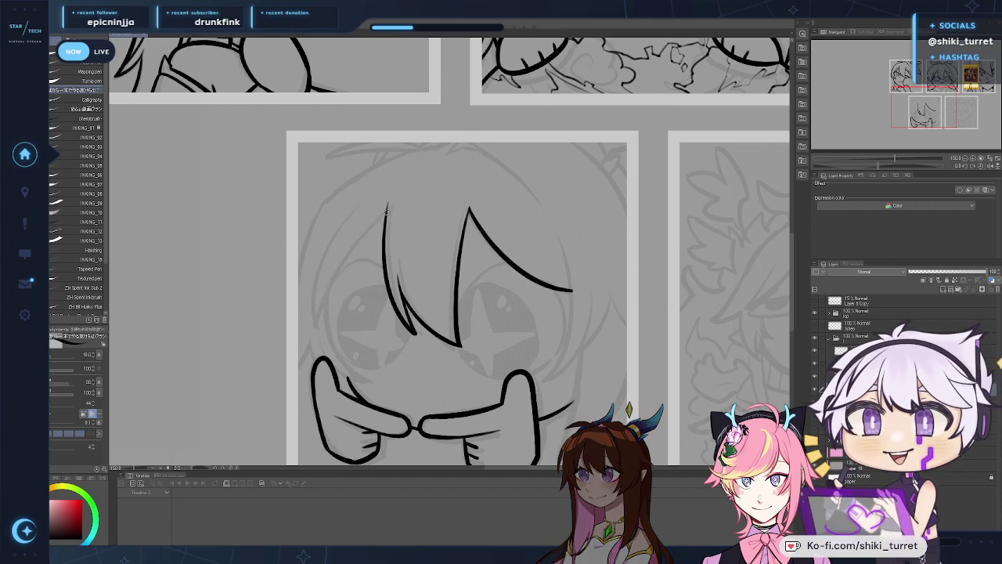
key("ctrl+z")
mouse_move(386, 208)
left_mouse_down()
mouse_move(319, 300)
mouse_move(313, 344)
left_mouse_up()
key("ctrl+z")
left_click_drag(386, 209, 316, 320)
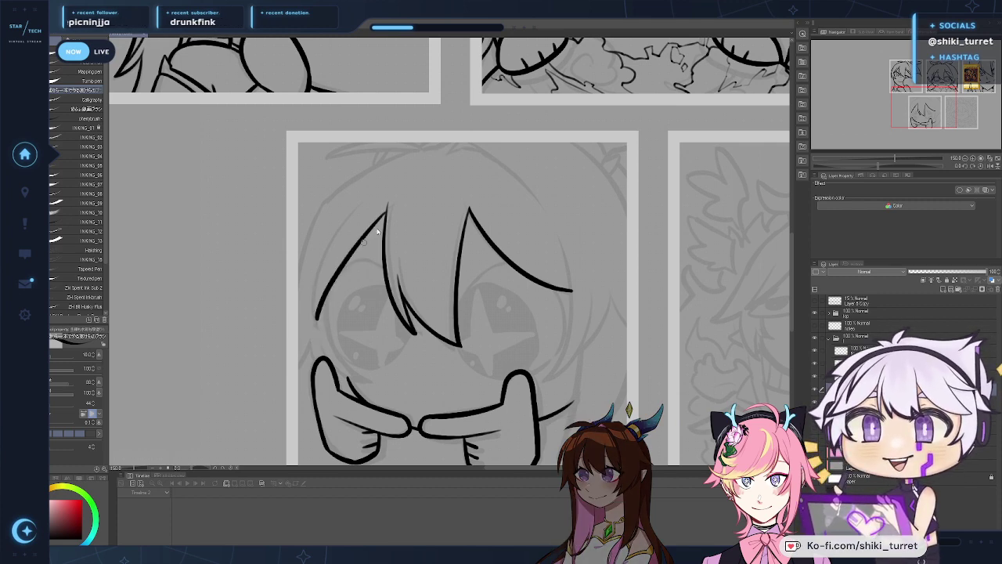
key("ctrl+z")
left_click_drag(386, 209, 315, 322)
key("ctrl+z")
left_click_drag(351, 249, 317, 326)
key("ctrl+z")
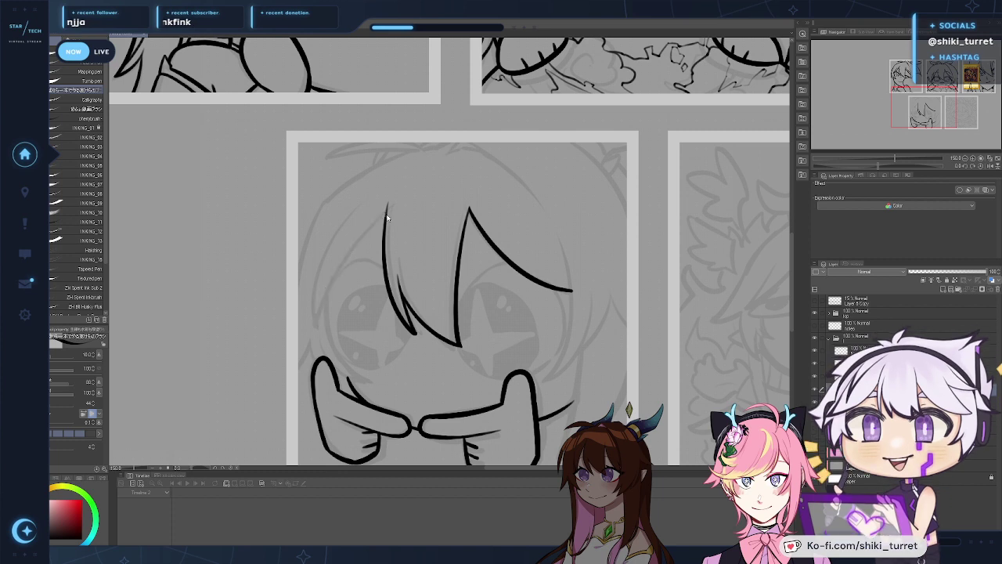
left_click_drag(386, 208, 315, 318)
key("ctrl+z")
left_click_drag(386, 208, 322, 321)
key("ctrl+z")
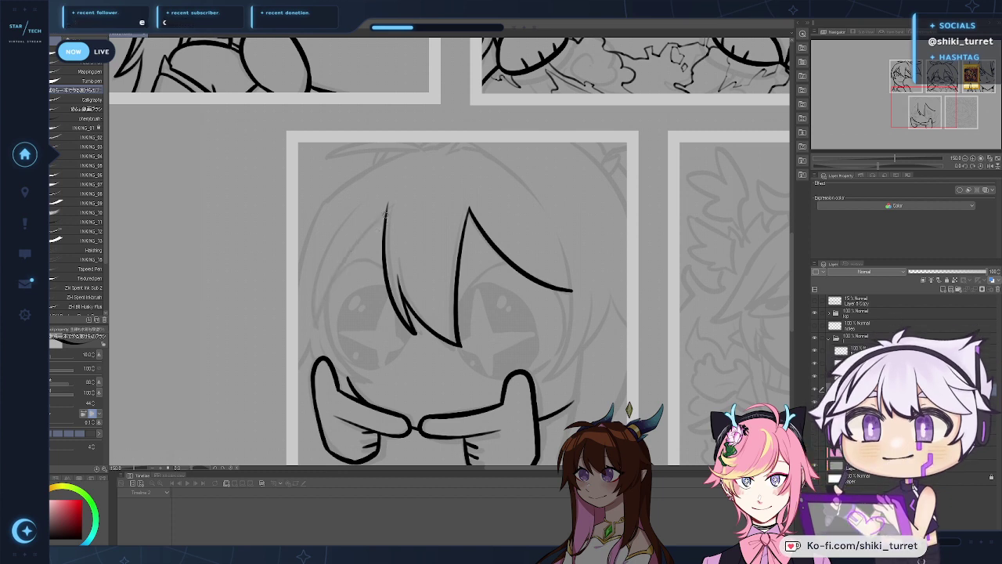
left_click_drag(386, 208, 319, 304)
key("ctrl+z")
key("ctrl+z")
left_click_drag(386, 208, 315, 300)
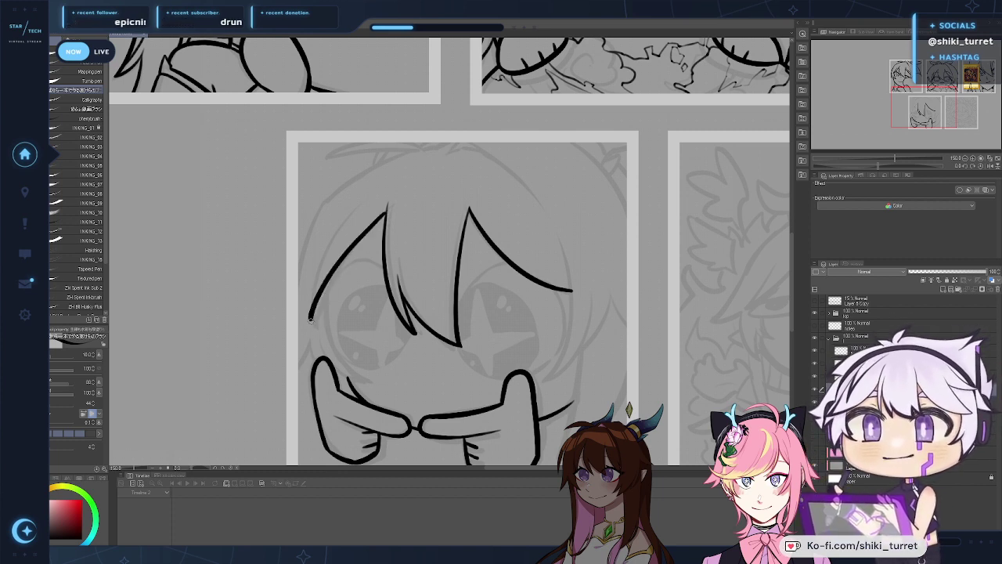
key("ctrl+z")
left_click_drag(386, 209, 318, 299)
key("ctrl+z")
mouse_move(386, 208)
left_mouse_down()
mouse_move(314, 301)
mouse_move(367, 233)
mouse_move(313, 326)
left_mouse_up()
key("ctrl+z")
Step: Ink the short outer edge of the left side lock, tapering down to the lock's tip
left_click_drag(344, 218, 314, 318)
key("ctrl+z")
key("ctrl+z")
key("ctrl+z")
left_click_drag(339, 224, 314, 324)
key("ctrl+z")
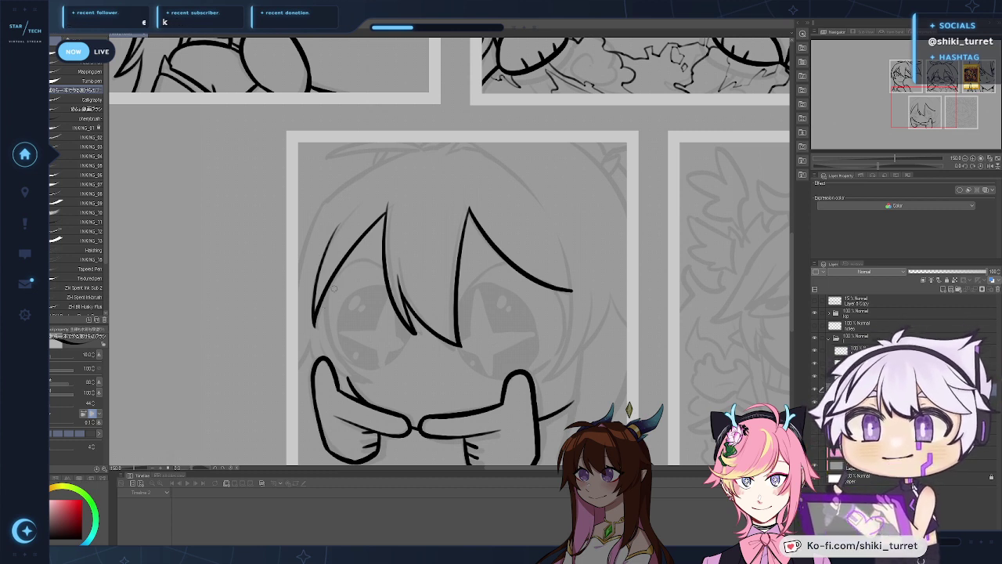
Step: Ink the curved side-of-face line on the viewer's left, from under the side lock down to the jaw beside the hand
key("ctrl+z")
left_click_drag(328, 284, 371, 382)
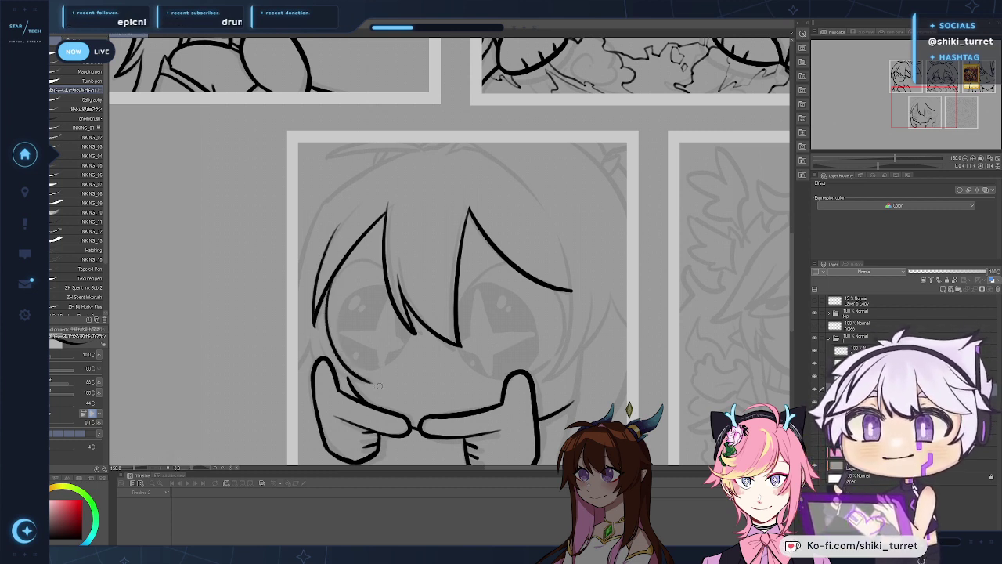
key("ctrl+z")
key("ctrl+z")
mouse_move(329, 293)
left_mouse_down()
mouse_move(373, 386)
mouse_move(365, 382)
left_mouse_up()
key("ctrl+z")
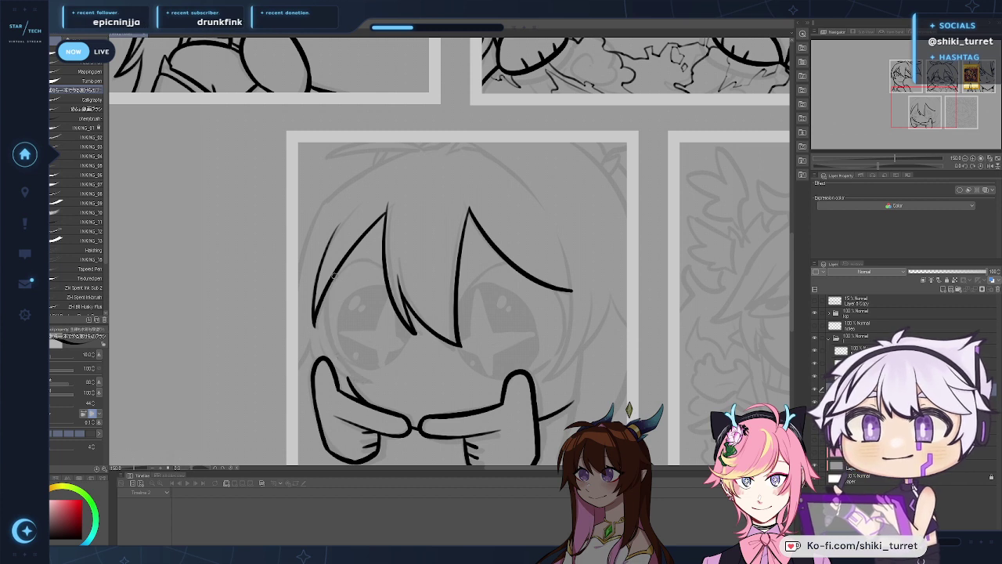
left_click_drag(329, 285, 369, 381)
key("ctrl+z")
mouse_move(330, 274)
left_mouse_down()
mouse_move(374, 384)
mouse_move(332, 280)
mouse_move(329, 327)
mouse_move(370, 384)
left_mouse_up()
key("ctrl+z")
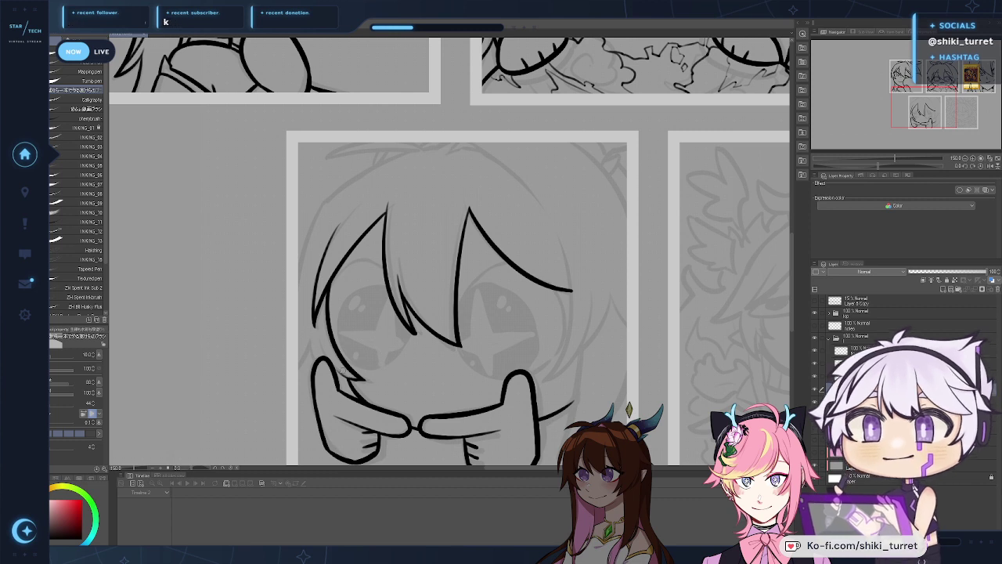
Step: Ink the outer head-hair contour on the viewer's left, from the panel edge up to the crown
left_click_drag(456, 229, 481, 240)
left_click_drag(363, 203, 312, 310)
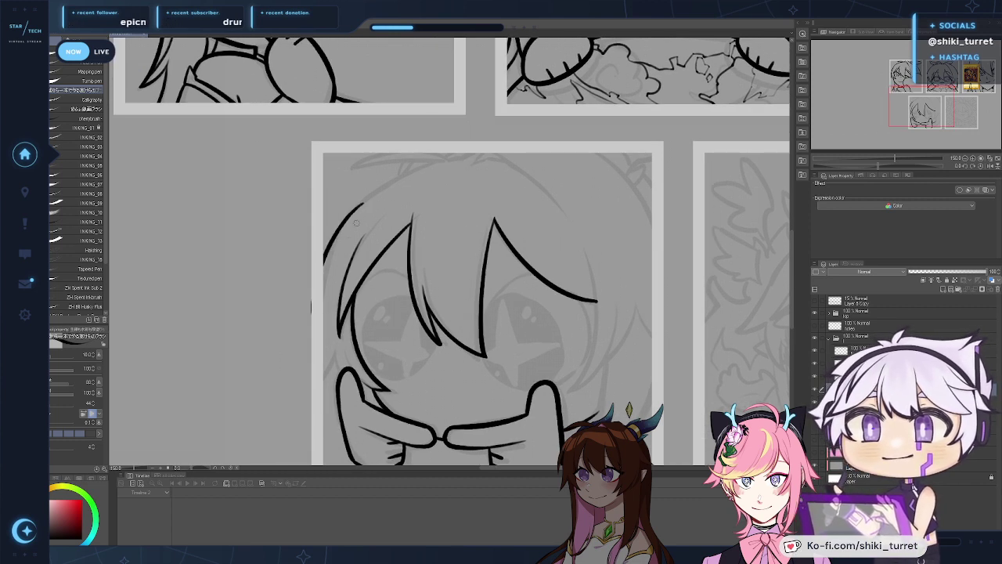
left_click_drag(354, 210, 464, 154)
key("ctrl+z")
key("ctrl+z")
mouse_move(354, 210)
left_mouse_down()
mouse_move(445, 163)
mouse_move(430, 166)
left_mouse_up()
key("ctrl+z")
mouse_move(345, 219)
left_mouse_down()
mouse_move(444, 159)
mouse_move(340, 228)
mouse_move(320, 274)
left_mouse_up()
key("ctrl+z")
key("ctrl+z")
key("ctrl+z")
left_click_drag(383, 227, 476, 272)
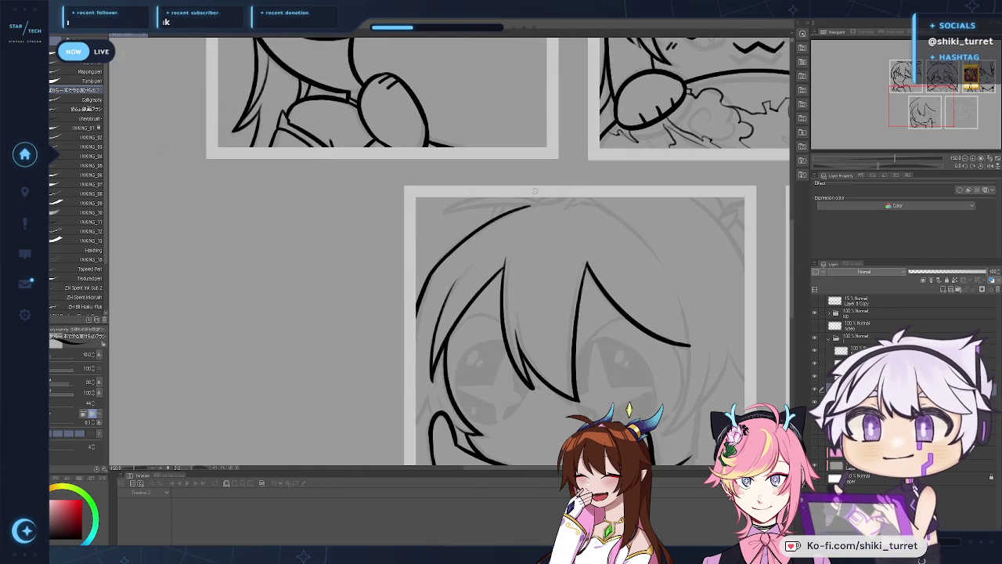
Step: Ink the pointed stray tuft sticking out from the crown, closing its underside with a second stroke
key("ctrl+z")
mouse_move(534, 202)
left_mouse_down()
mouse_move(432, 231)
mouse_move(513, 198)
mouse_move(453, 213)
mouse_move(438, 220)
mouse_move(523, 202)
left_mouse_up()
key("ctrl+z")
key("ctrl+z")
key("ctrl+z")
left_click_drag(440, 220, 526, 205)
key("ctrl+z")
key("ctrl+z")
left_click_drag(439, 220, 532, 205)
key("ctrl+z")
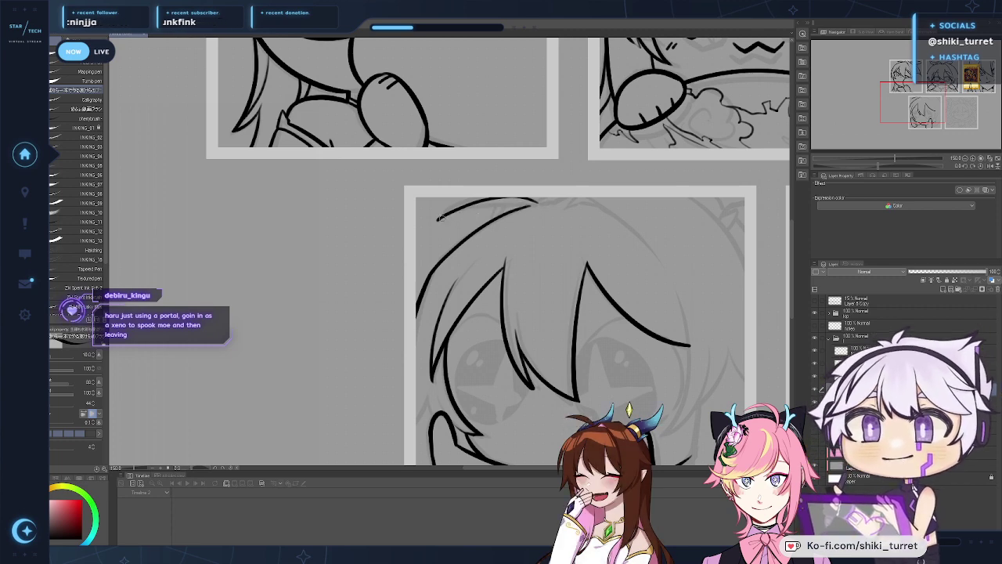
left_click_drag(439, 221, 538, 201)
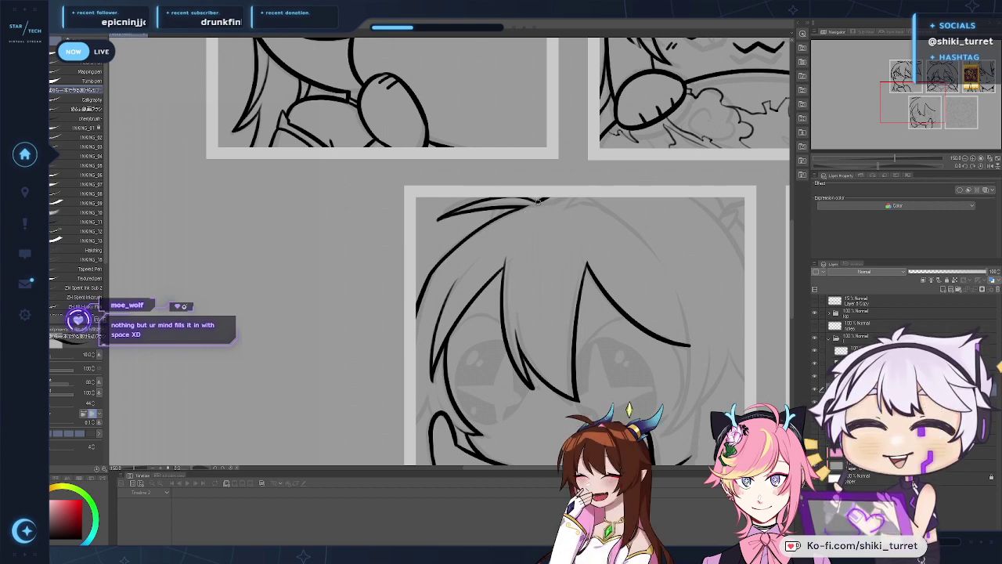
left_click_drag(522, 198, 352, 192)
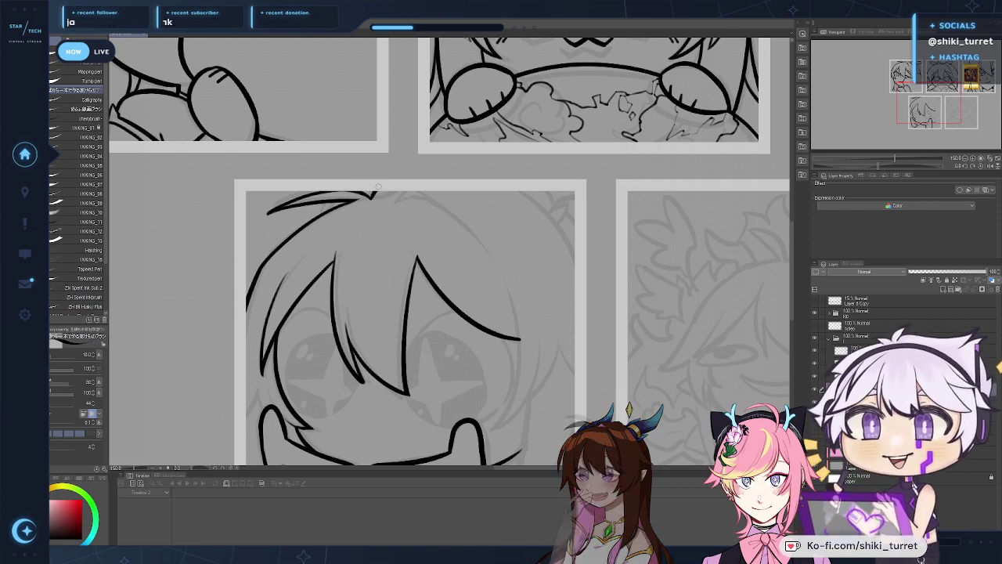
Step: Ink the small crown notch beside the tuft, then mirror the canvas and ink the upper hair contour on the other side
left_click_drag(375, 193, 414, 206)
key("ctrl+z")
key("ctrl+z")
key("h")
left_click_drag(763, 338, 697, 302)
left_click_drag(457, 161, 444, 153)
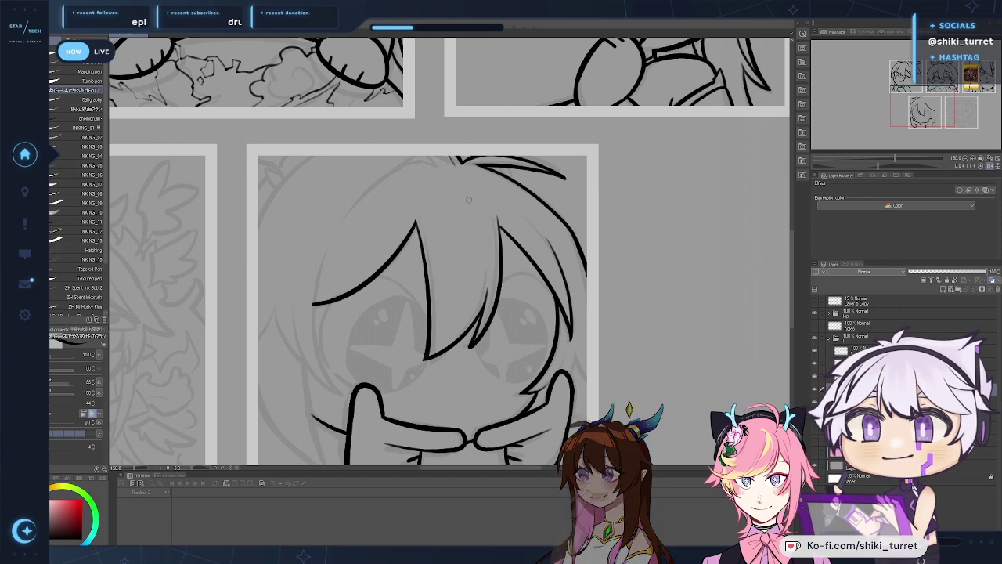
scroll(469, 348, "down", 1)
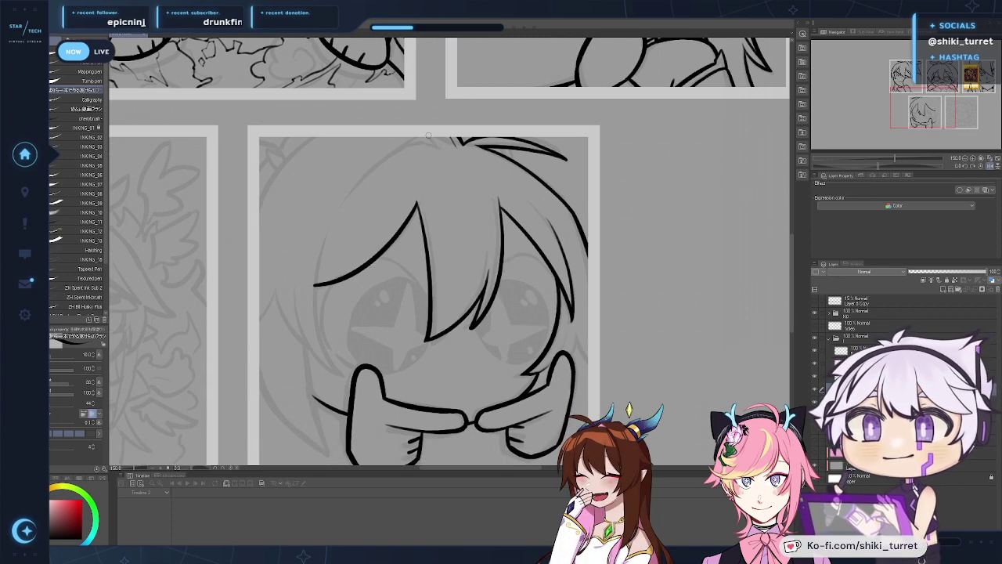
mouse_move(421, 141)
left_mouse_down()
mouse_move(331, 241)
mouse_move(381, 163)
mouse_move(333, 221)
left_mouse_up()
key("ctrl+z")
key("ctrl+z")
key("ctrl+z")
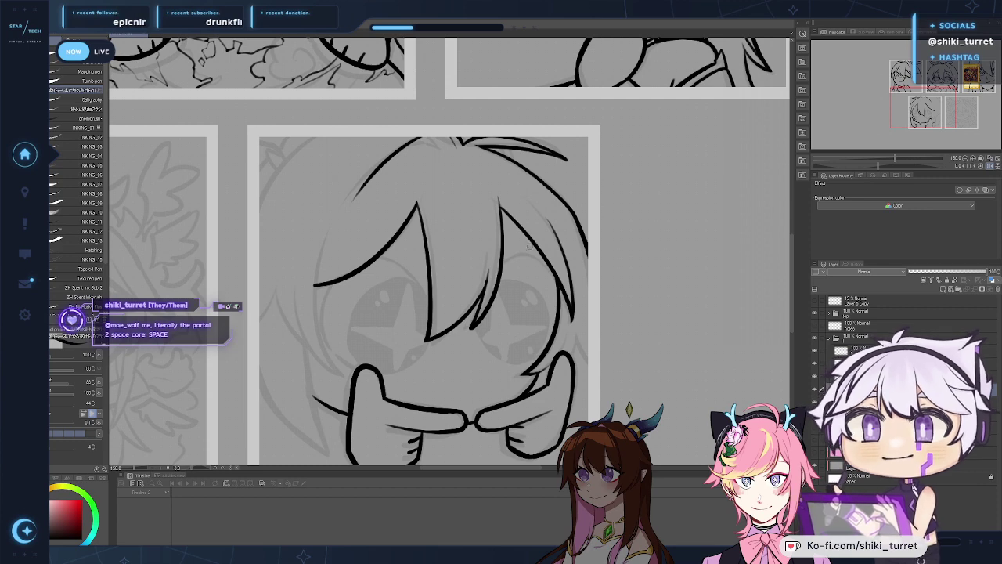
Step: Erase the overhanging end of the swept fringe line so it stops at the head contour
scroll(343, 212, "down", 1)
key("ctrl+z")
key("ctrl+z")
key("e")
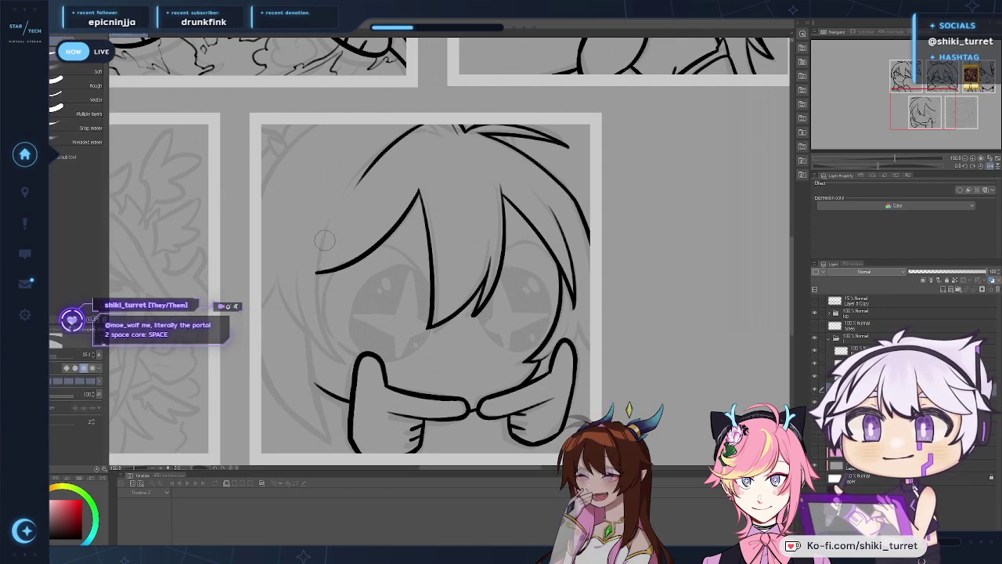
left_click_drag(315, 267, 317, 275)
Step: Ink the side contour from the upper hair line past the end of the swept fringe down to the raised thumb
key("p")
left_click_drag(350, 199, 320, 278)
key("ctrl+z")
mouse_move(353, 193)
left_mouse_down()
mouse_move(332, 328)
mouse_move(322, 270)
mouse_move(331, 323)
mouse_move(343, 210)
mouse_move(324, 325)
left_mouse_up()
key("ctrl+z")
key("ctrl+z")
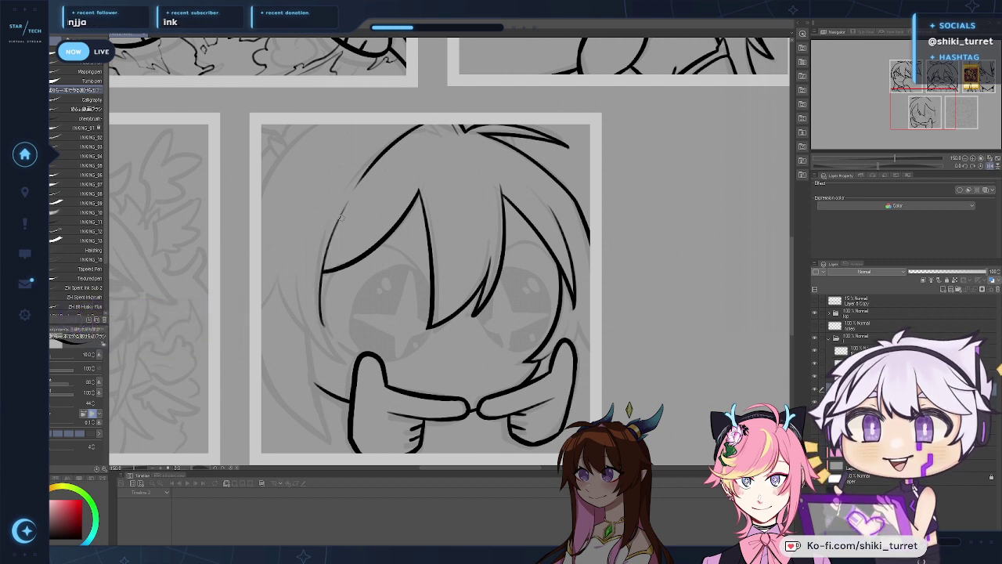
key("ctrl+z")
key("ctrl+z")
mouse_move(351, 196)
left_mouse_down()
mouse_move(322, 272)
mouse_move(341, 343)
left_mouse_up()
key("ctrl+z")
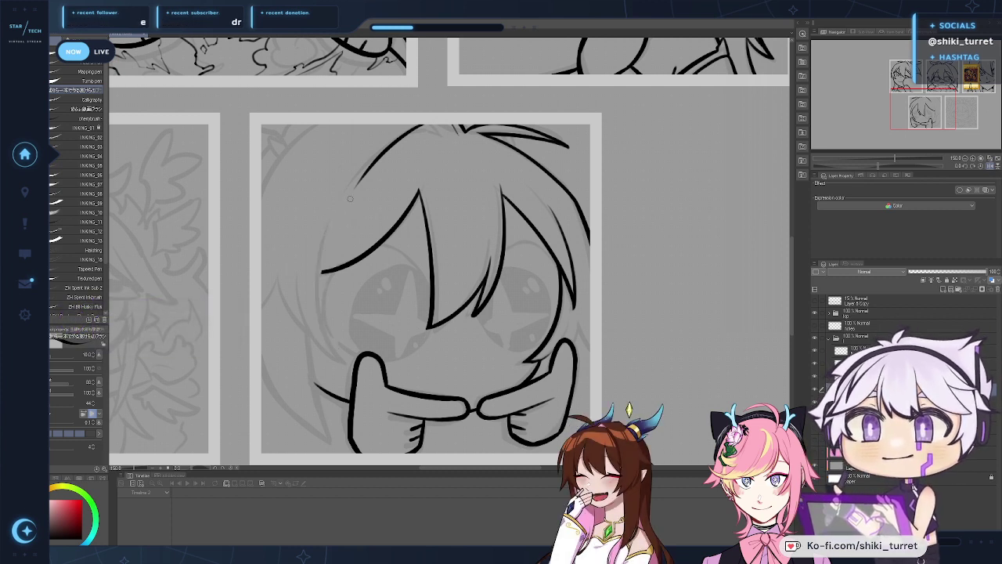
mouse_move(351, 197)
left_mouse_down()
mouse_move(342, 355)
mouse_move(323, 269)
mouse_move(336, 347)
mouse_move(349, 362)
left_mouse_up()
key("ctrl+z")
key("ctrl+z")
key("ctrl+z")
key("ctrl+z")
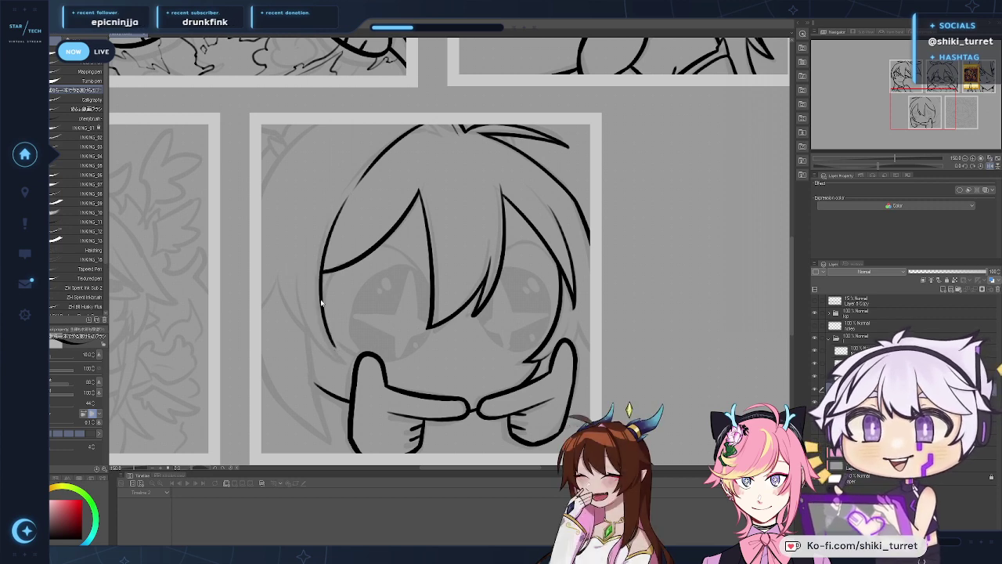
key("ctrl+z")
left_click_drag(325, 322, 349, 363)
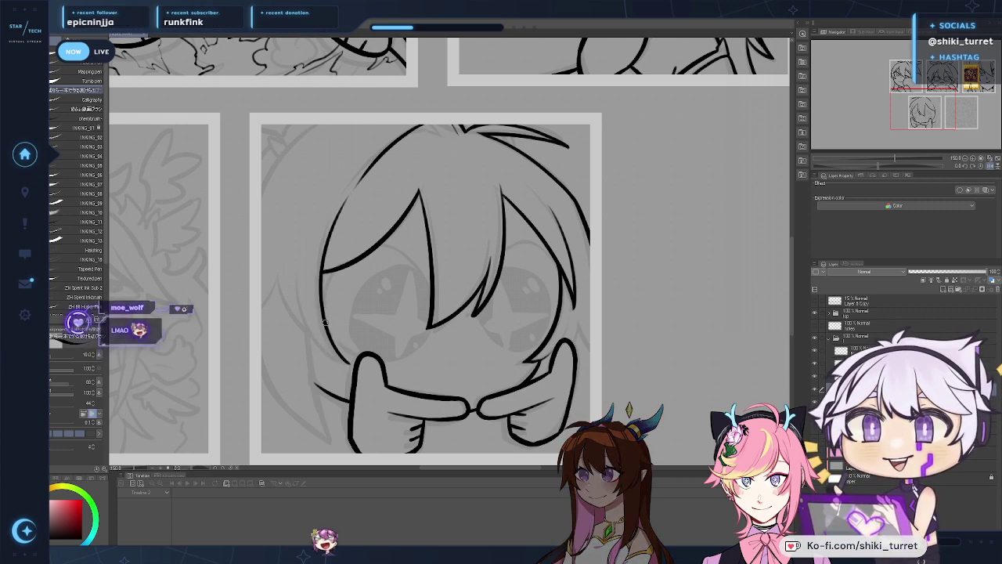
Step: Ink a curved hair strand just outside the side contour, sweeping down toward the thumb
key("ctrl+z")
mouse_move(299, 278)
left_mouse_down()
mouse_move(341, 362)
mouse_move(319, 340)
left_mouse_up()
key("ctrl+z")
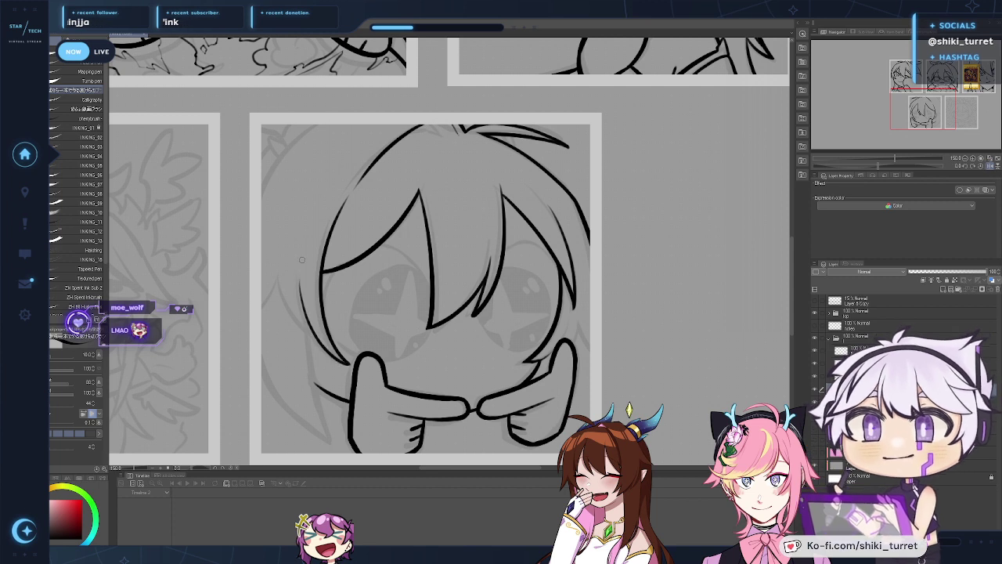
key("ctrl+z")
key("ctrl+z")
left_click_drag(299, 277, 346, 364)
key("ctrl+z")
mouse_move(297, 284)
left_mouse_down()
mouse_move(350, 367)
mouse_move(315, 337)
mouse_move(343, 359)
left_mouse_up()
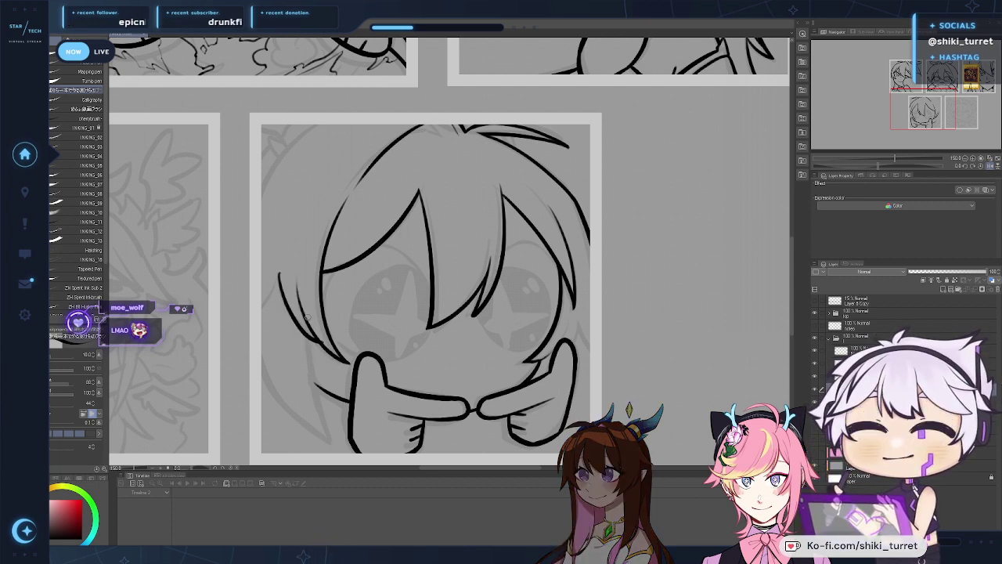
Step: Ink a second, outermost side strand meeting the previous one, and return the canvas to its unmirrored view
key("ctrl+z")
mouse_move(278, 274)
left_mouse_down()
mouse_move(298, 324)
mouse_move(320, 344)
left_mouse_up()
key("ctrl+z")
key("h")
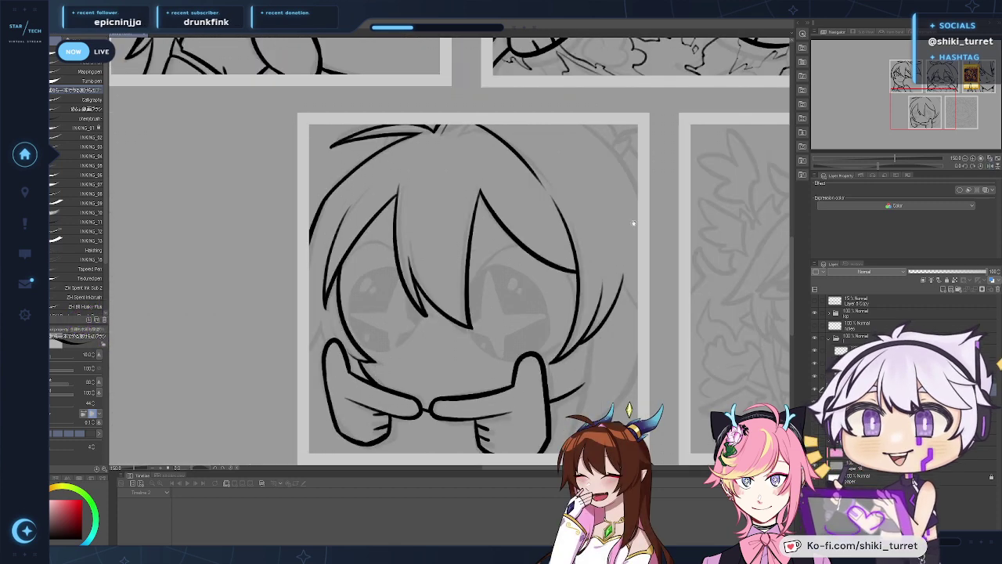
Step: Ink the short flick beside the outer side strands and the long outer hair contour curving down from the panel's top edge
left_click_drag(633, 224, 438, 225)
left_click_drag(428, 278, 455, 316)
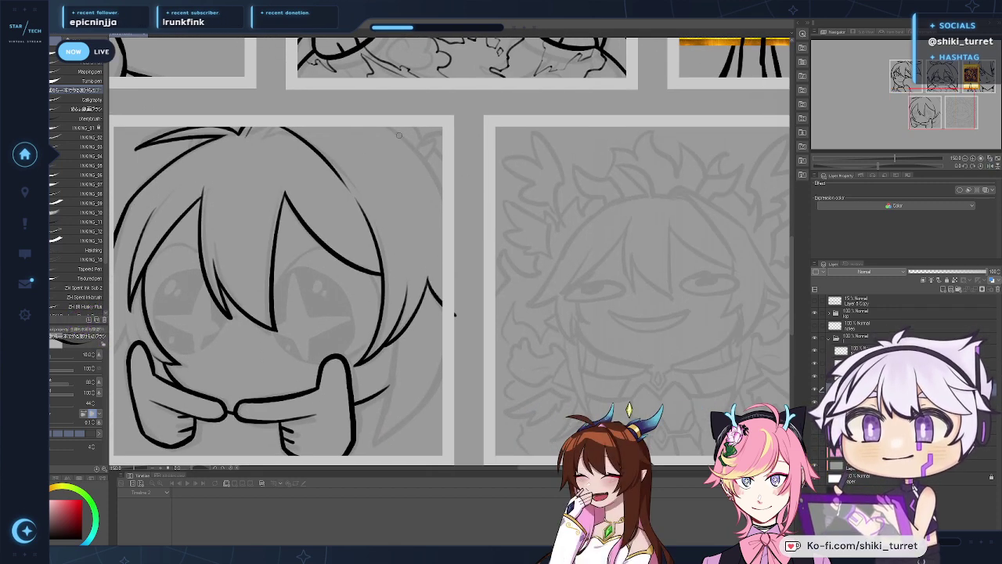
left_click_drag(391, 126, 462, 238)
key("ctrl+z")
key("ctrl+z")
mouse_move(394, 126)
left_mouse_down()
mouse_move(448, 193)
mouse_move(459, 247)
left_mouse_up()
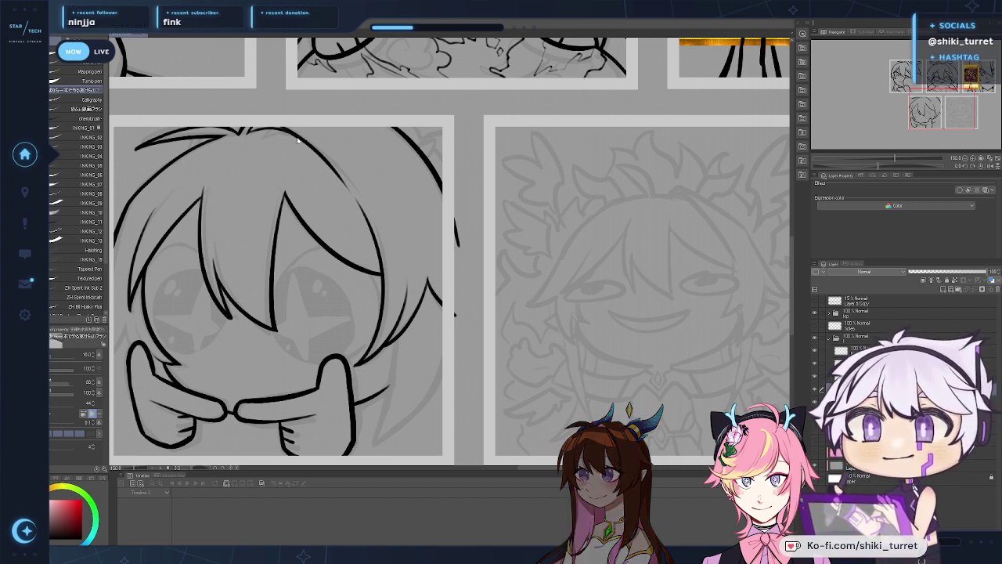
Step: Mirror the canvas and ink the inner edge of the back hair lock, running down from the side strands beside the hand
left_click_drag(479, 325, 517, 253)
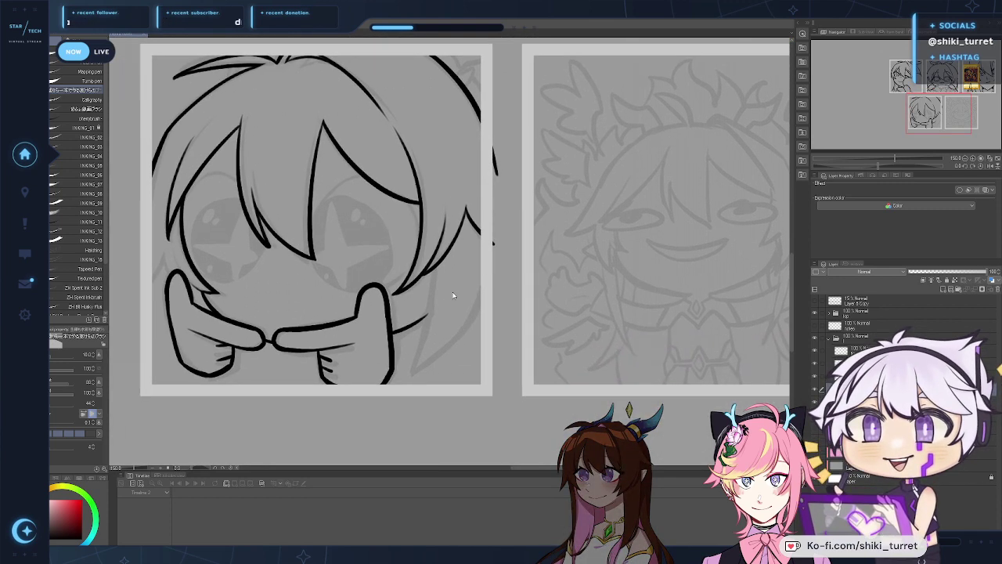
scroll(473, 294, "left", 4)
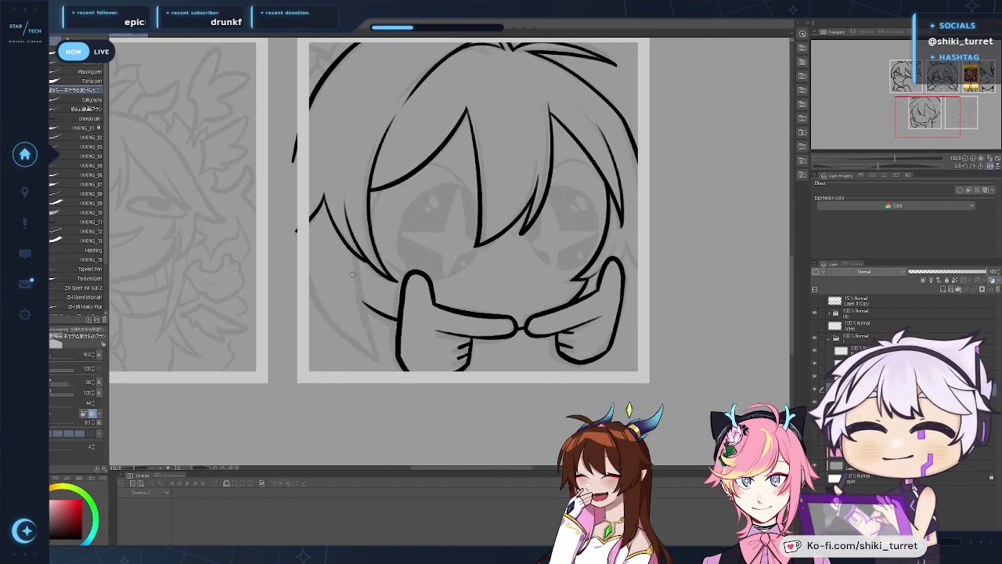
key("ctrl+z")
left_click_drag(357, 261, 384, 360)
key("ctrl+z")
key("ctrl+z")
key("ctrl+z")
key("ctrl+z")
key("ctrl+z")
key("ctrl+z")
key("ctrl+z")
key("ctrl+z")
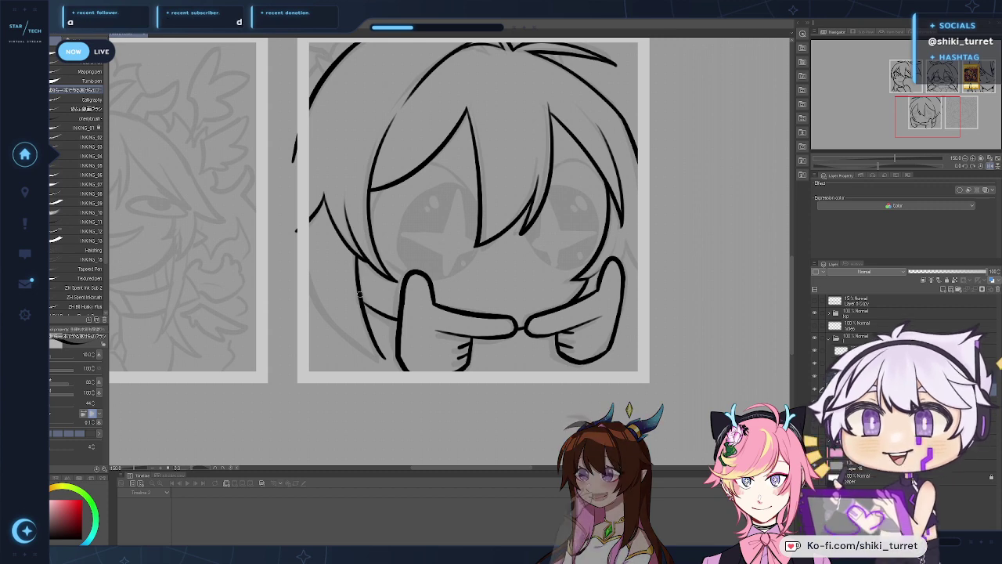
left_click_drag(359, 293, 381, 315)
key("ctrl+z")
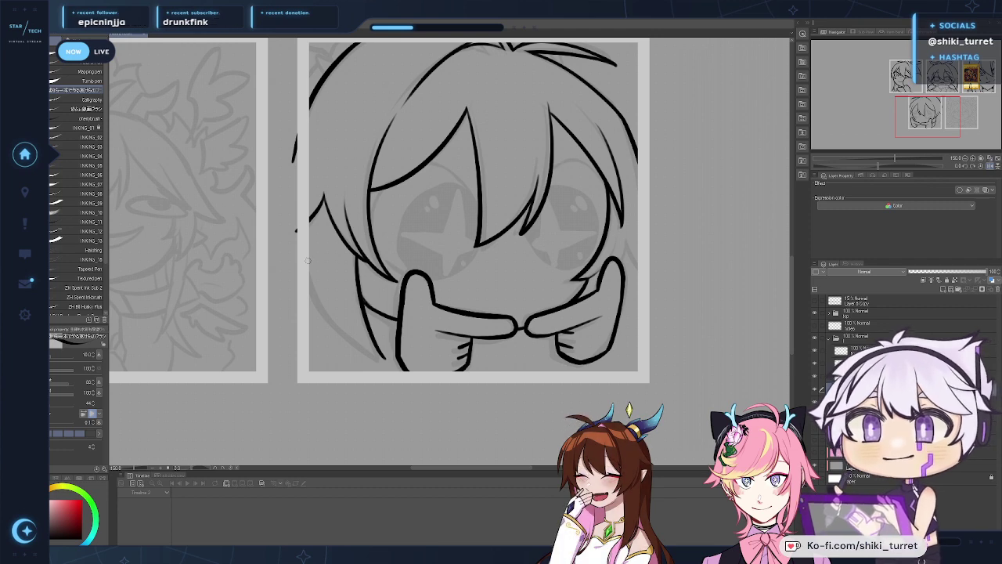
Step: Ink the outer edge of the back hair lock from the panel border down to its pointed tip, and unmirror the canvas
key("ctrl+z")
mouse_move(308, 274)
left_mouse_down()
mouse_move(356, 343)
mouse_move(397, 362)
mouse_move(388, 359)
left_mouse_up()
key("ctrl+z")
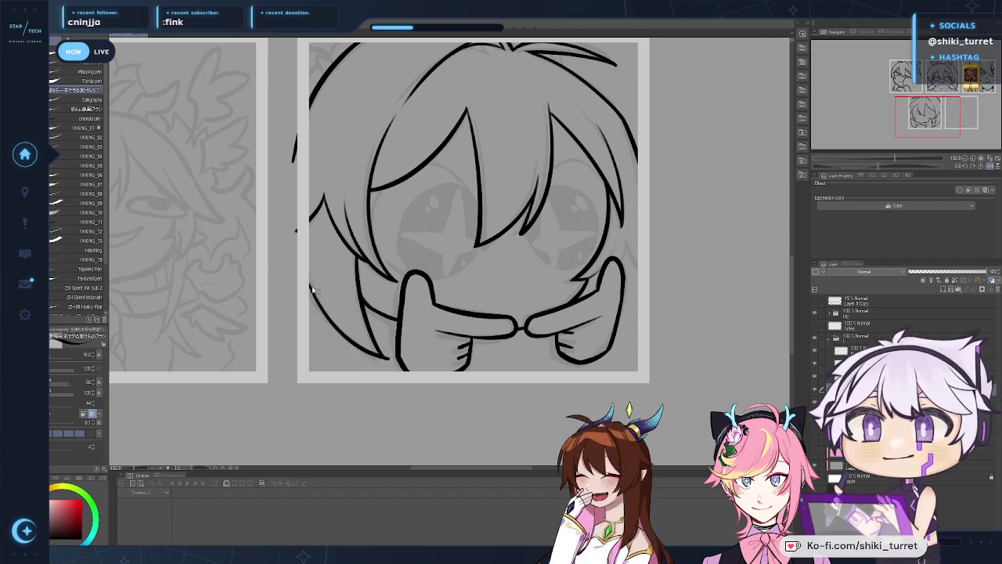
key("ctrl+z")
mouse_move(310, 288)
left_mouse_down()
mouse_move(363, 350)
mouse_move(307, 279)
mouse_move(372, 345)
mouse_move(304, 273)
mouse_move(399, 363)
left_mouse_up()
key("ctrl+z")
key("ctrl+z")
key("ctrl+z")
key("ctrl+z")
key("ctrl+z")
left_click_drag(309, 289, 394, 360)
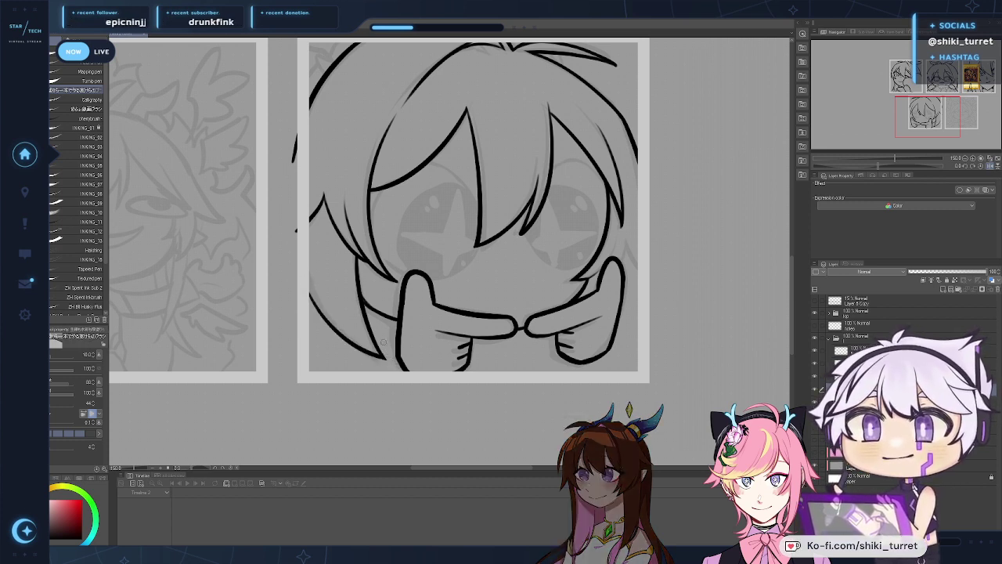
key("h")
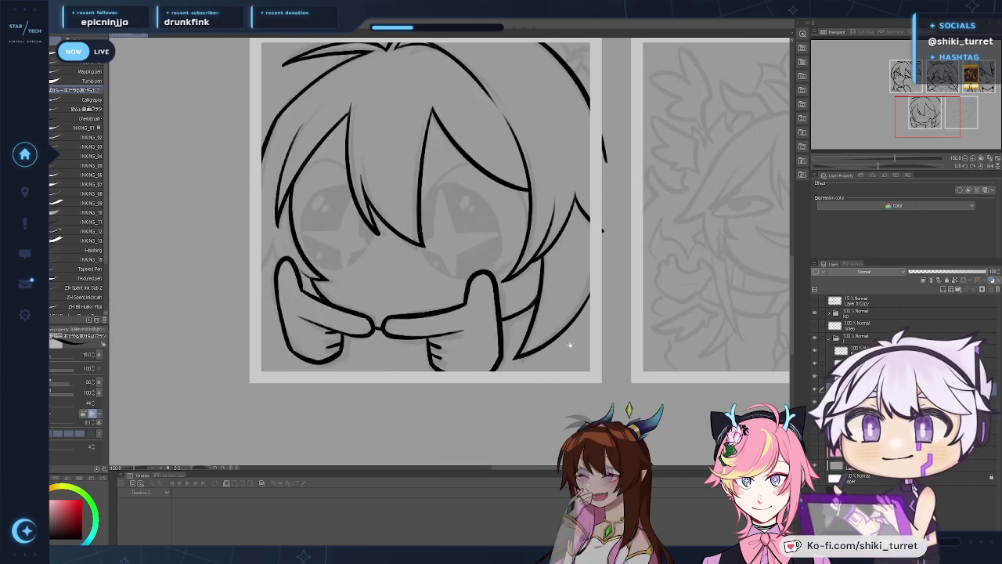
Step: Ink the small hair strand behind the left thumb and erase its overhang outside the panel frame
left_click_drag(568, 346, 603, 369)
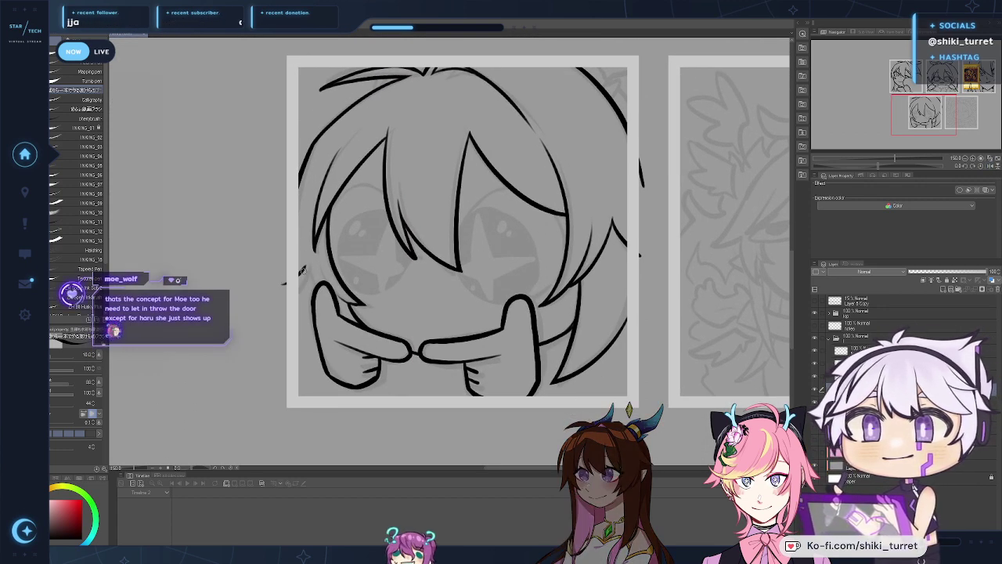
key("e")
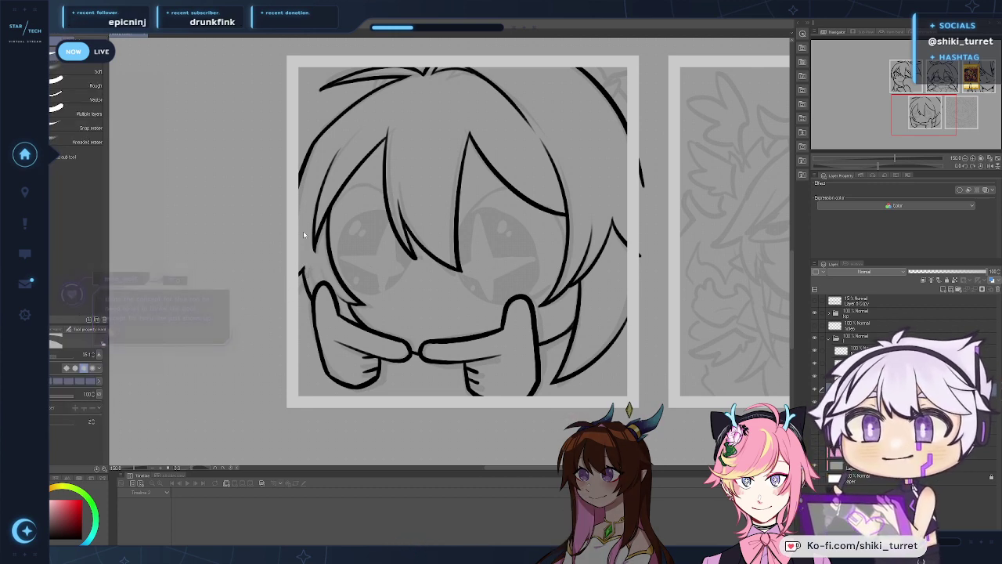
left_click_drag(494, 322, 381, 408)
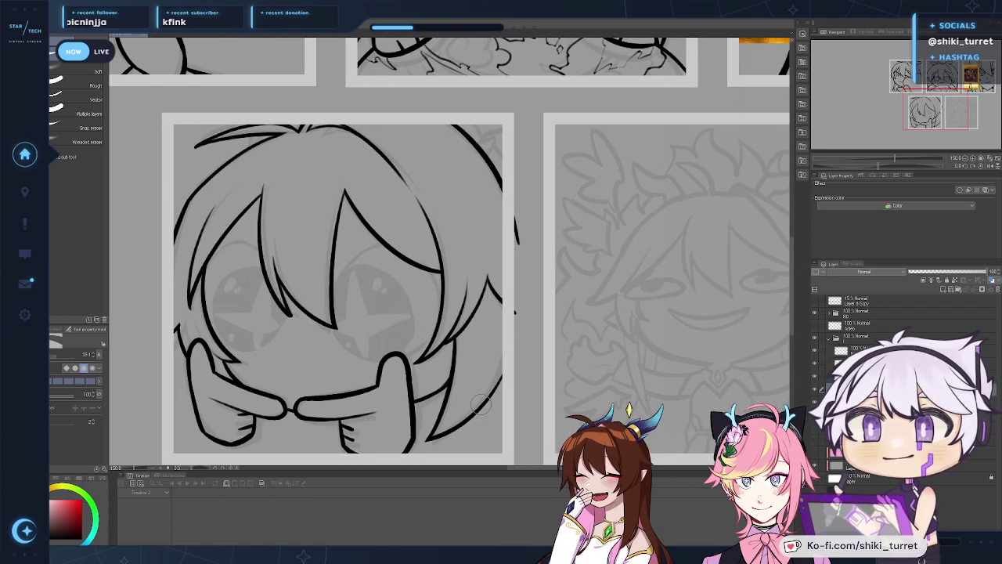
Step: Ink the horn base lines at the panel's upper right corner, above the outer hair contour
key("p")
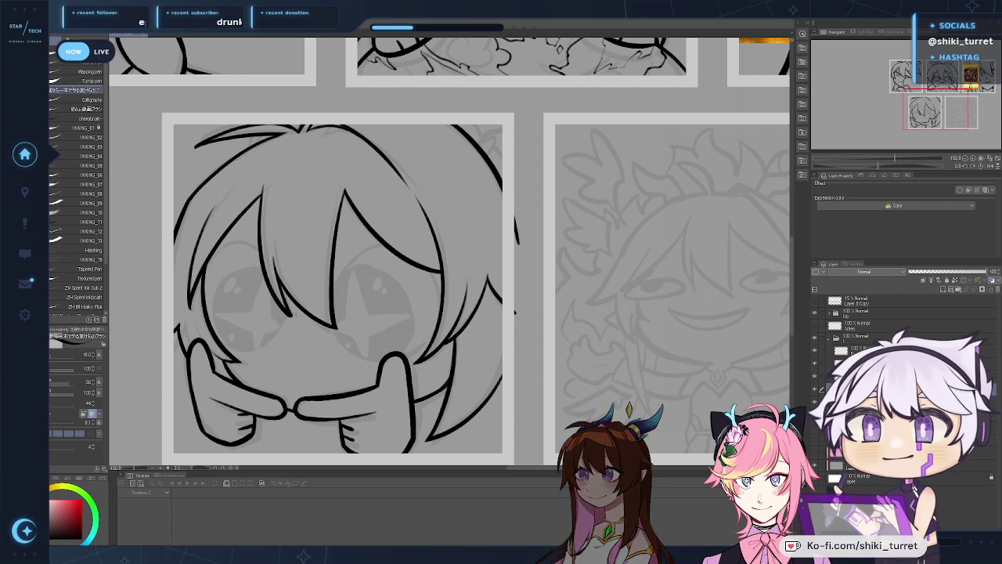
left_click_drag(526, 166, 512, 187)
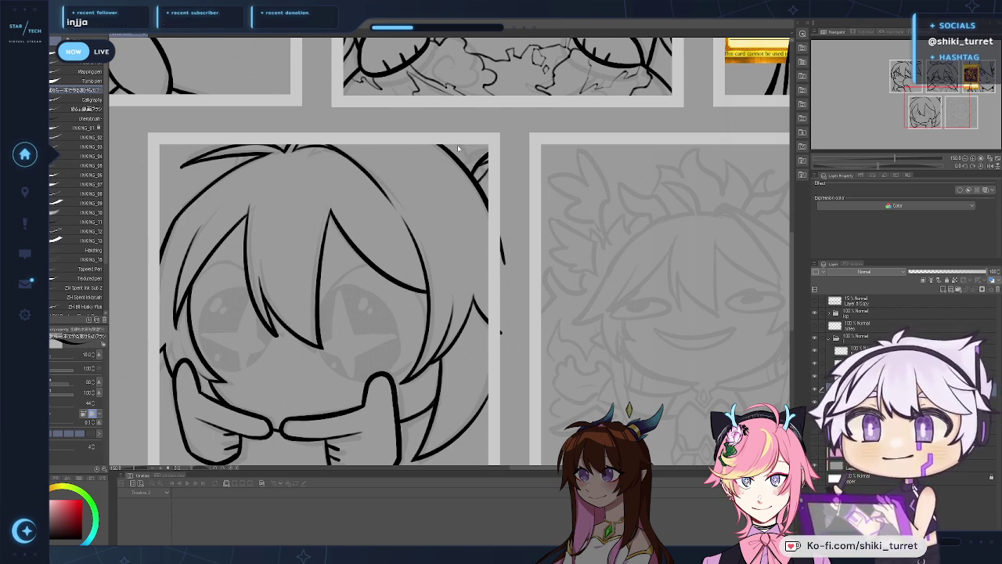
left_click_drag(593, 329, 664, 303)
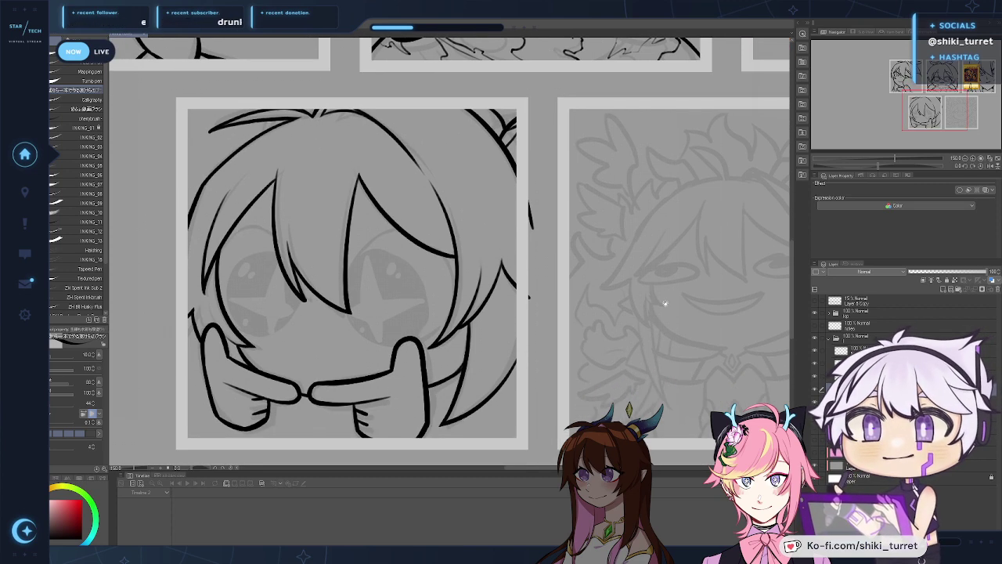
left_click_drag(530, 344, 542, 343)
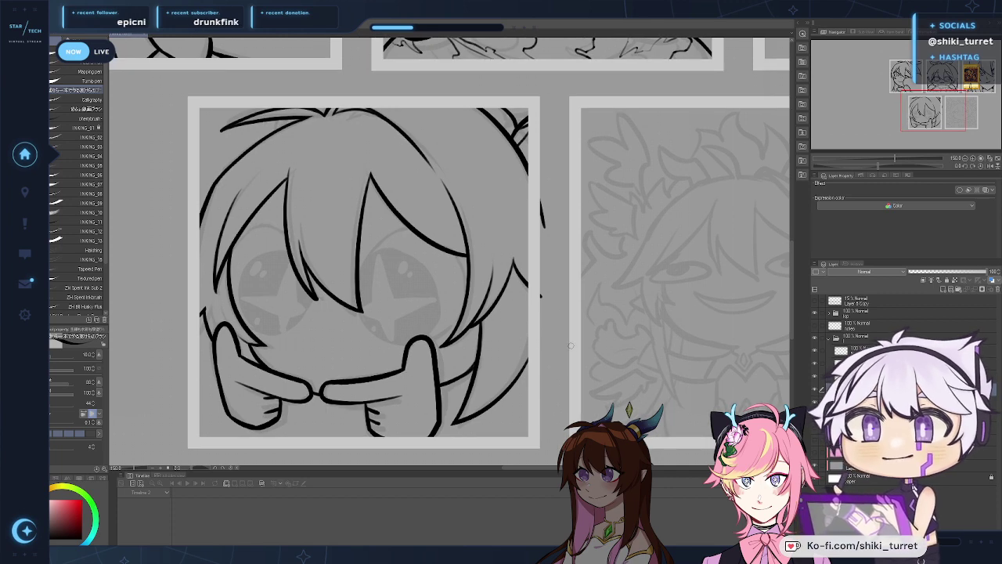
left_click_drag(500, 419, 548, 401)
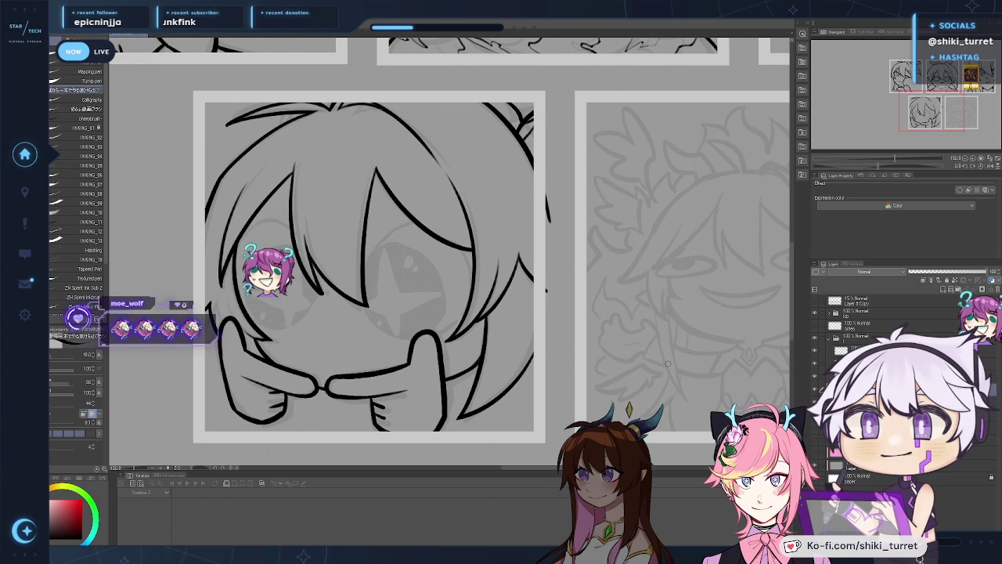
Step: Erase the hair line ends sticking out past the panel's right border and look over the other inked panels
left_click(816, 390)
left_click(816, 390)
key("e")
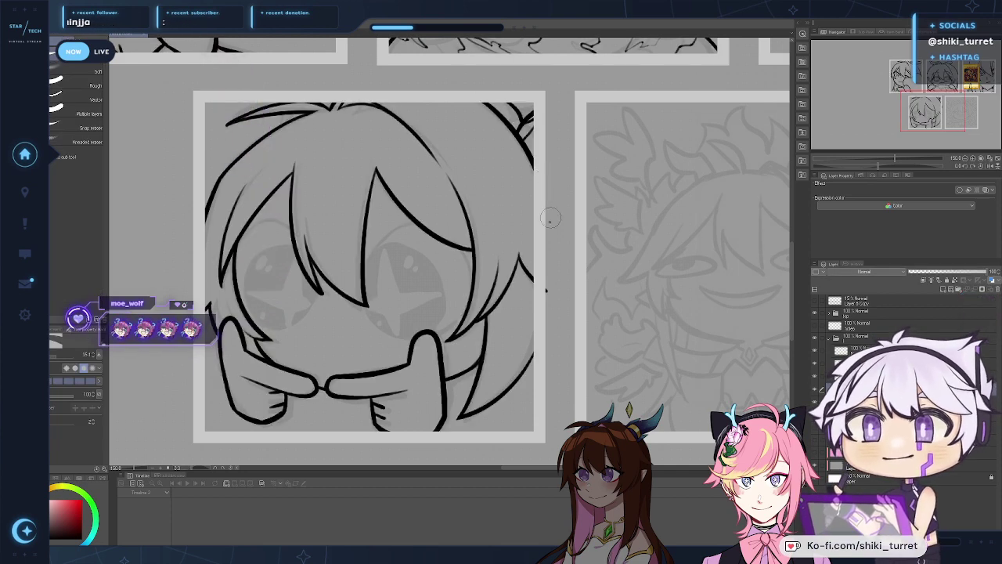
left_click_drag(602, 228, 563, 371)
left_click_drag(711, 332, 316, 427)
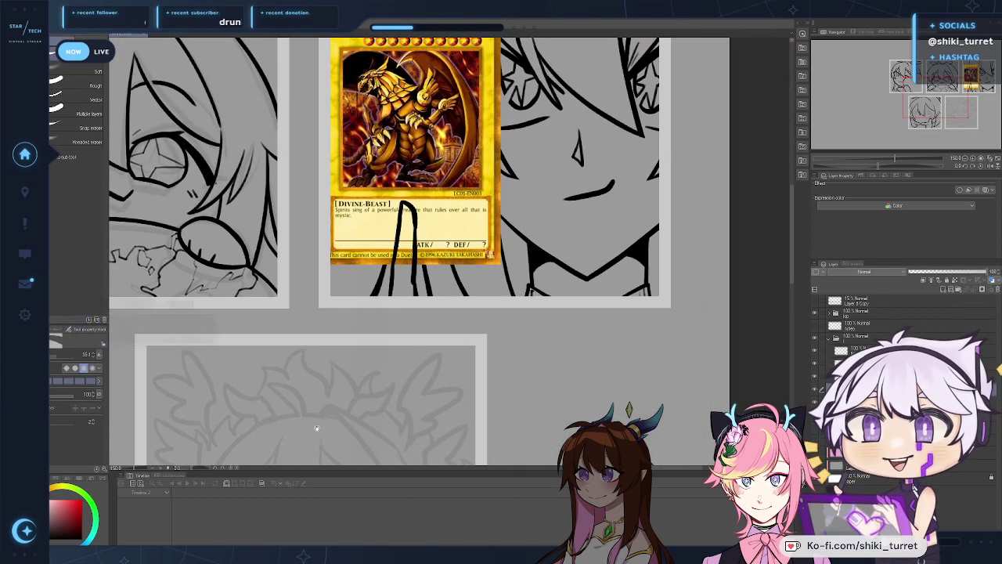
left_click_drag(542, 329, 560, 478)
left_click_drag(313, 375, 754, 316)
left_click_drag(582, 365, 645, 373)
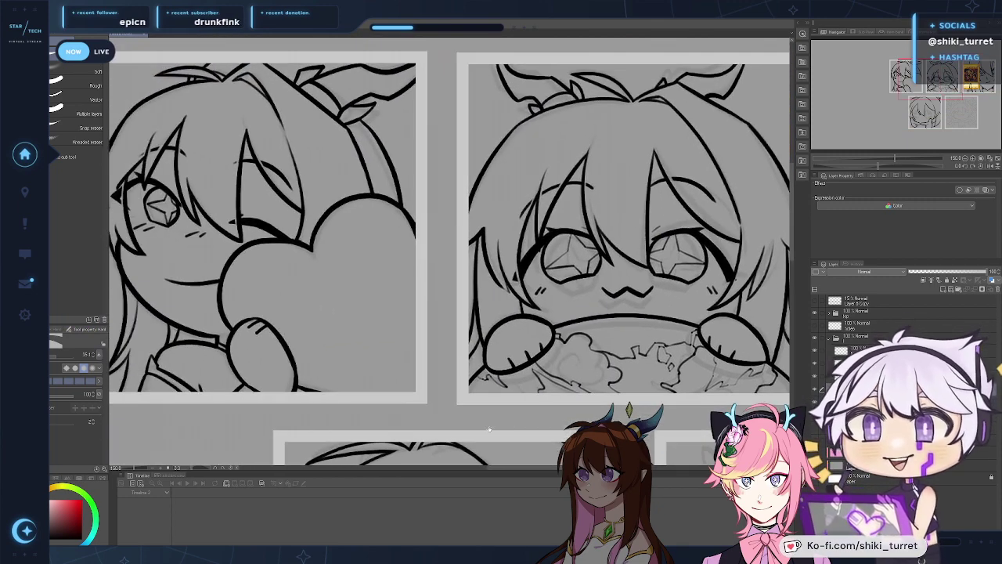
left_click_drag(533, 399, 478, 98)
left_click_drag(494, 328, 496, 259)
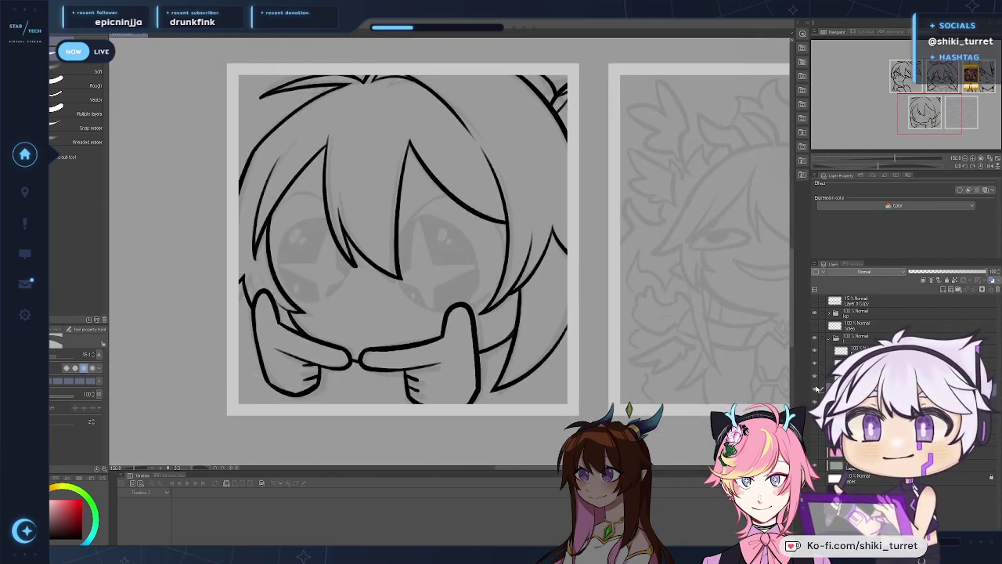
Step: Ink the left eye's outline as a tall oval over the sketch, crossing the fringe lines
key("p")
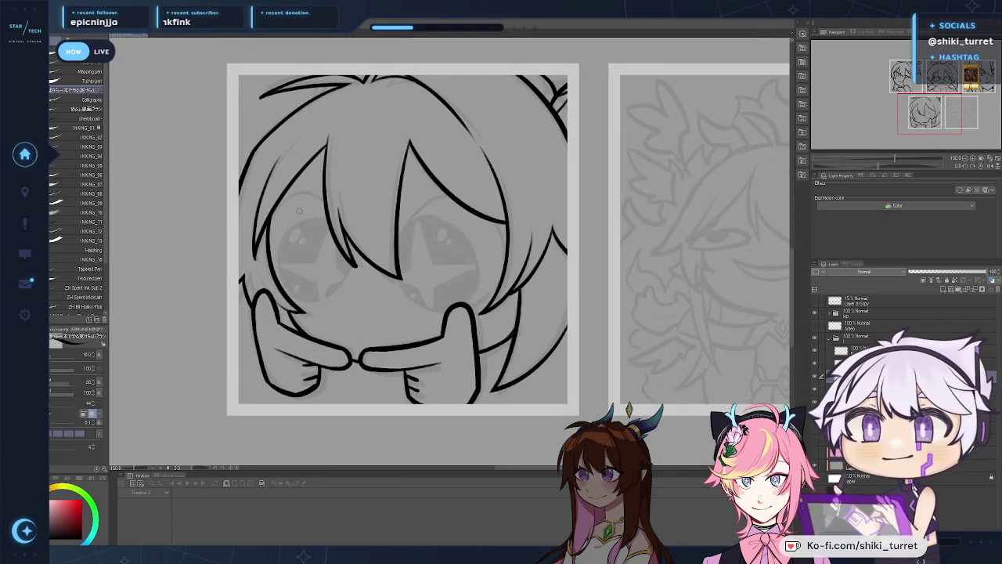
left_click_drag(276, 208, 335, 204)
key("ctrl+z")
left_click_drag(271, 215, 330, 203)
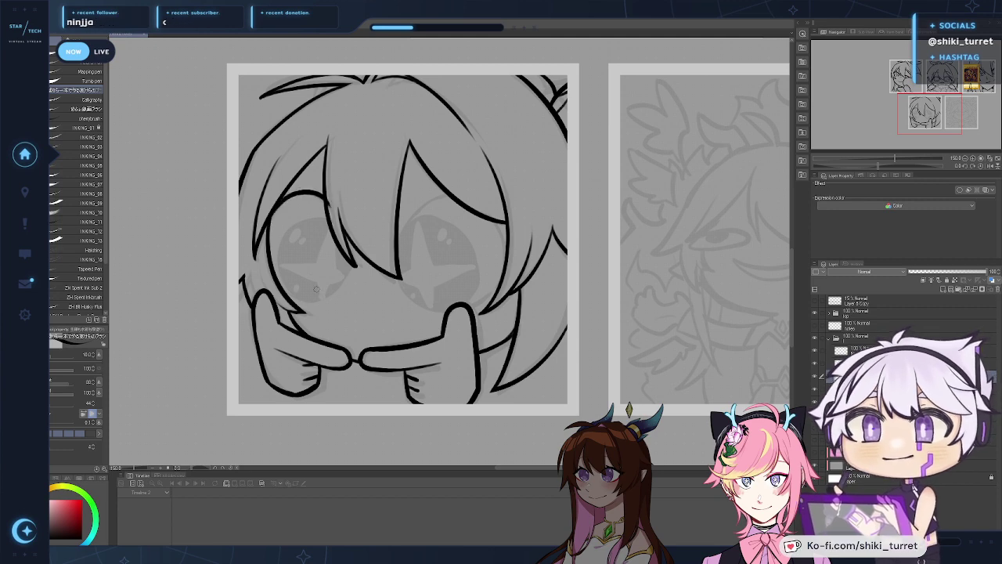
mouse_move(291, 298)
left_mouse_down()
mouse_move(351, 279)
mouse_move(355, 267)
mouse_move(340, 285)
mouse_move(358, 257)
mouse_move(355, 266)
mouse_move(357, 233)
left_mouse_up()
key("ctrl+z")
key("ctrl+z")
key("ctrl+z")
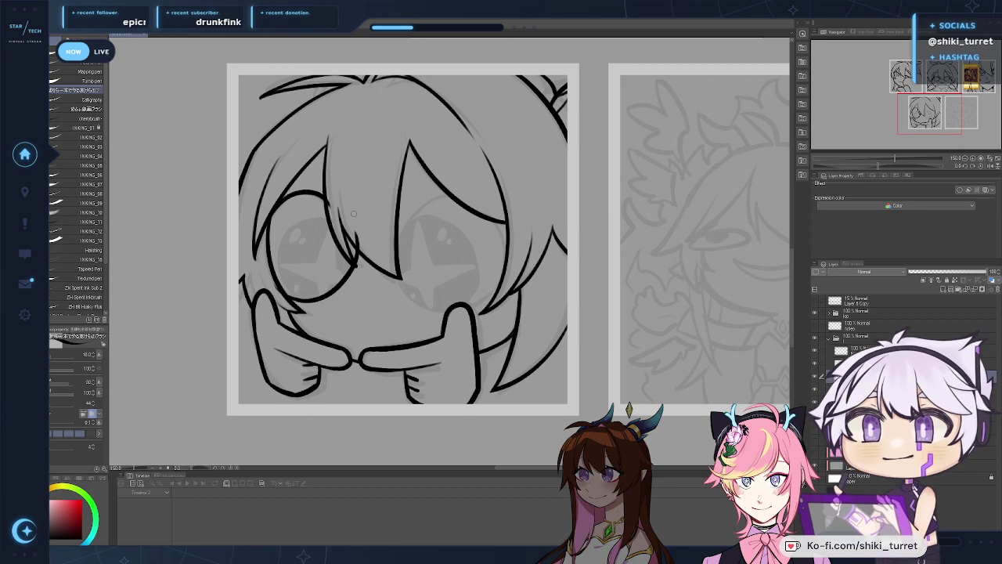
key("ctrl+z")
key("ctrl+z")
key("ctrl+z")
mouse_move(270, 227)
left_mouse_down()
mouse_move(293, 303)
mouse_move(275, 203)
mouse_move(268, 234)
left_mouse_up()
key("ctrl+z")
key("ctrl+z")
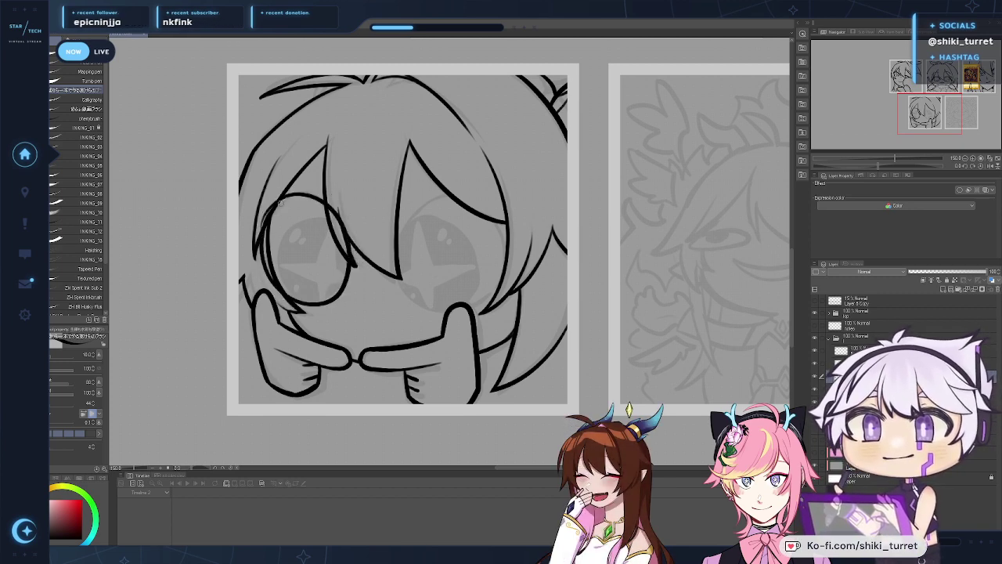
Step: Ink the right eye's outline as a matching tall oval and check it with the view zoomed out
left_click(348, 195, "ctrl+alt")
left_click(349, 195, "ctrl+alt")
mouse_move(386, 186)
left_mouse_down()
mouse_move(416, 267)
mouse_move(453, 297)
mouse_move(401, 294)
mouse_move(433, 273)
mouse_move(400, 282)
mouse_move(447, 324)
left_mouse_up()
key("ctrl+z")
key("ctrl+z")
key("ctrl+z")
key("ctrl+z")
key("ctrl+z")
mouse_move(400, 295)
left_mouse_down()
mouse_move(440, 316)
mouse_move(449, 304)
mouse_move(400, 301)
mouse_move(424, 275)
mouse_move(399, 315)
mouse_move(449, 309)
mouse_move(402, 302)
mouse_move(452, 309)
mouse_move(310, 278)
mouse_move(302, 308)
left_mouse_up()
key("ctrl+z")
key("ctrl+z")
key("ctrl+z")
key("ctrl+z")
key("ctrl+z")
key("ctrl+z")
key("ctrl+z")
key("ctrl+z")
mouse_move(348, 286)
left_mouse_down()
mouse_move(304, 297)
mouse_move(282, 291)
left_mouse_up()
key("ctrl+z")
key("ctrl+space")
left_click(337, 288)
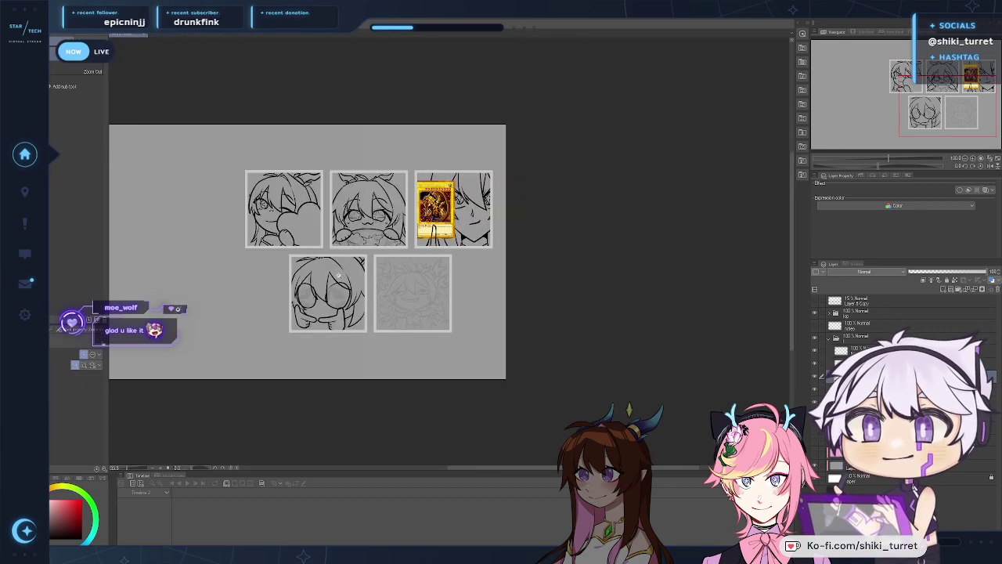
key("ctrl+z")
mouse_move(349, 288)
left_mouse_down()
mouse_move(329, 302)
mouse_move(415, 292)
mouse_move(450, 245)
left_mouse_up()
key("ctrl+z")
key("ctrl+space")
key("space")
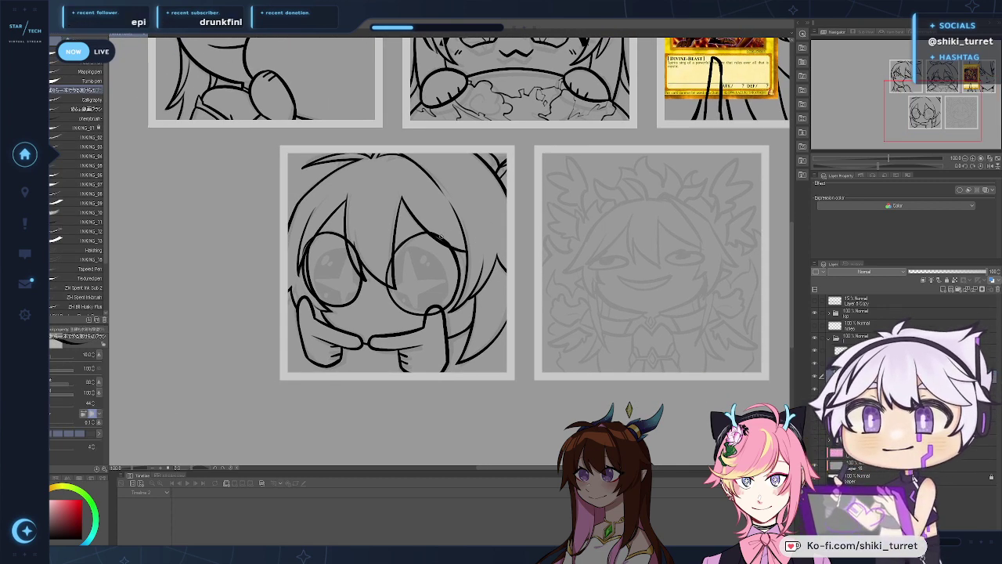
key("e")
key("m")
mouse_move(382, 303)
left_mouse_down()
mouse_move(380, 287)
mouse_move(470, 304)
mouse_move(358, 289)
left_mouse_up()
key("k")
left_click_drag(446, 275, 451, 272)
key("ctrl+z")
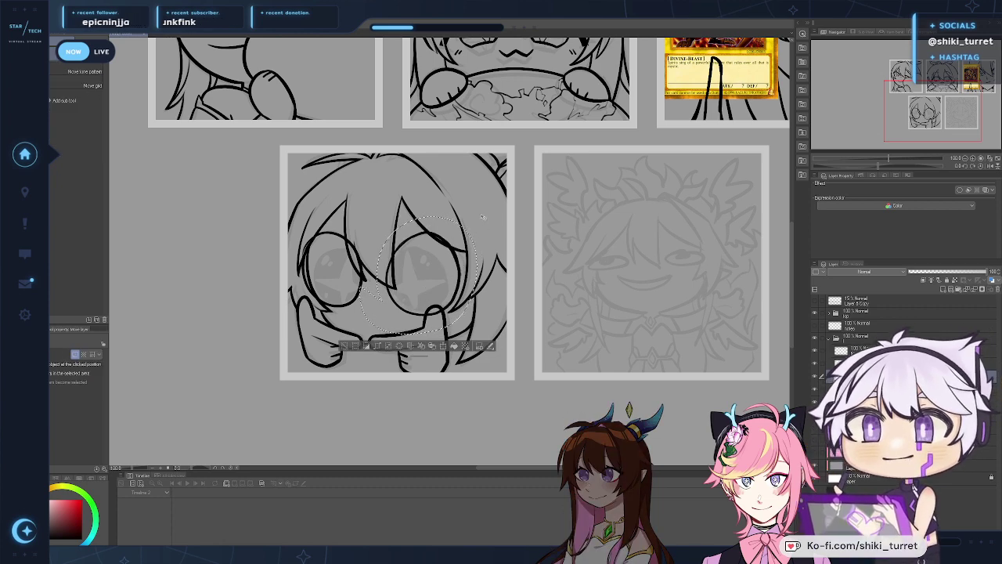
Step: Lasso the right eye's outline, nudge it into place over the sketch, and clear the selection
key("m")
key("ctrl+d")
left_click_drag(378, 280, 468, 259)
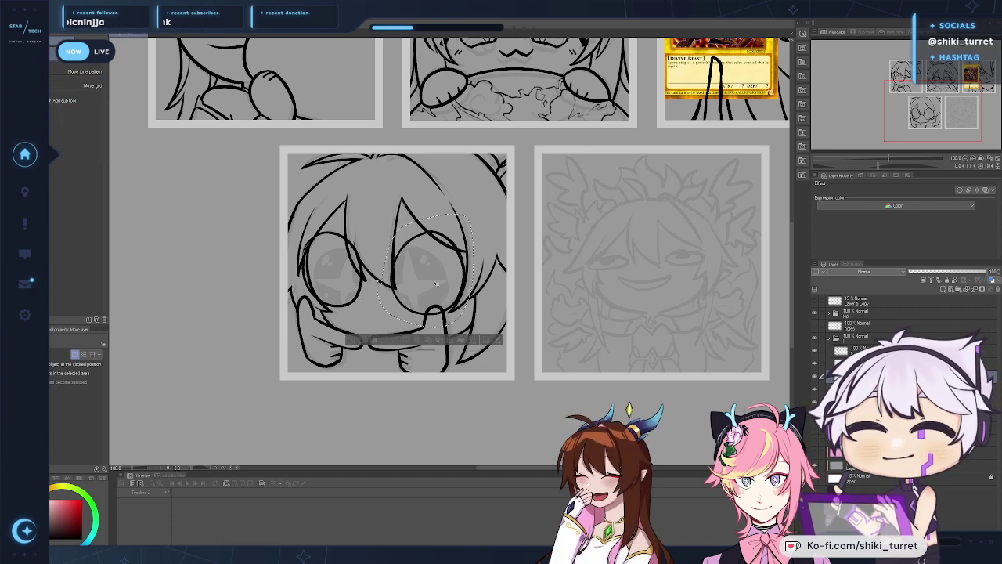
key("k")
key("m")
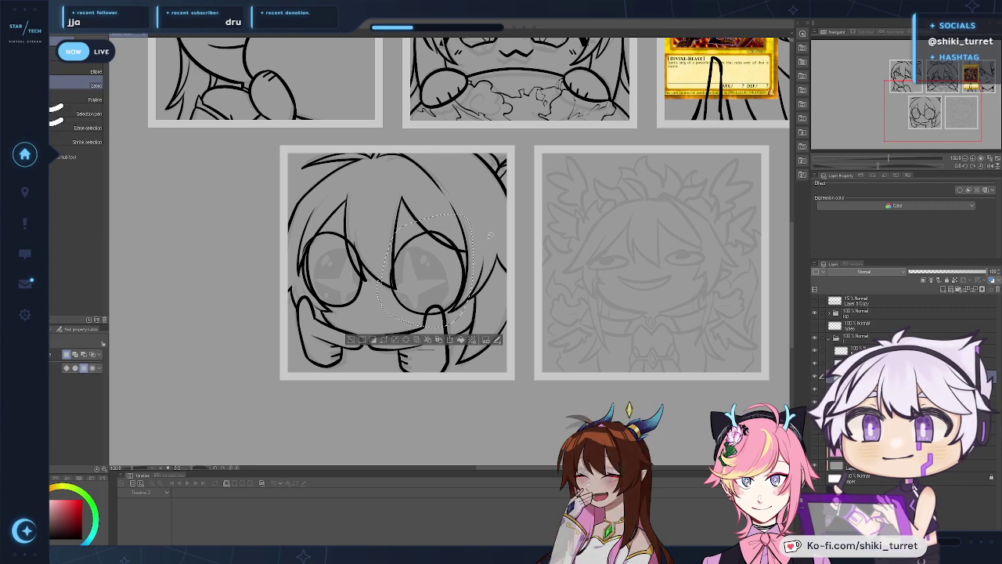
key("ctrl+d")
left_click(490, 238, "ctrl")
Step: Ink the round iris outline inside the right eye with the canvas mirrored, and return to the unmirrored view
key("p")
key("h")
left_click_drag(499, 266, 361, 288)
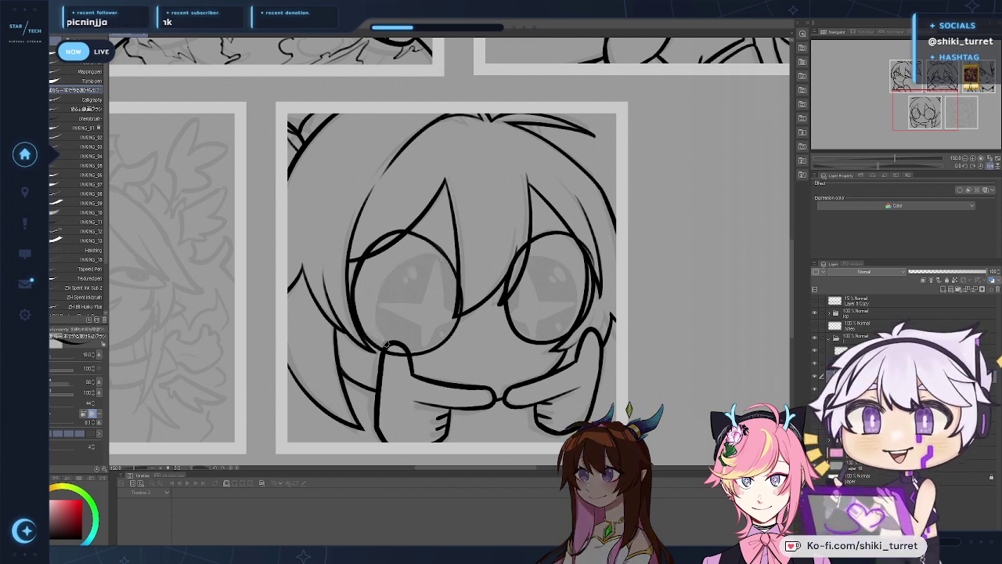
mouse_move(389, 343)
left_mouse_down()
mouse_move(401, 271)
mouse_move(444, 263)
mouse_move(462, 274)
left_mouse_up()
key("ctrl+z")
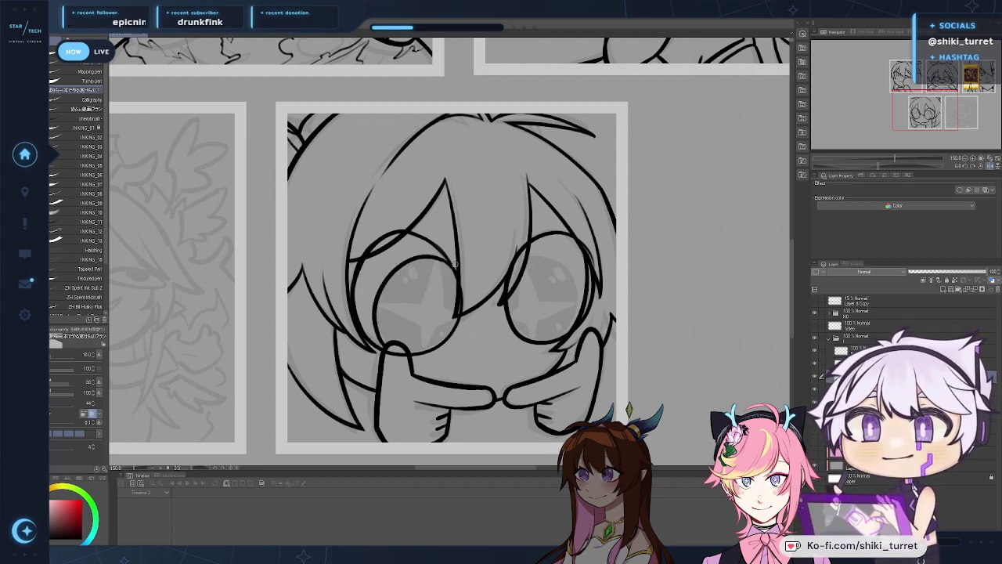
key("h")
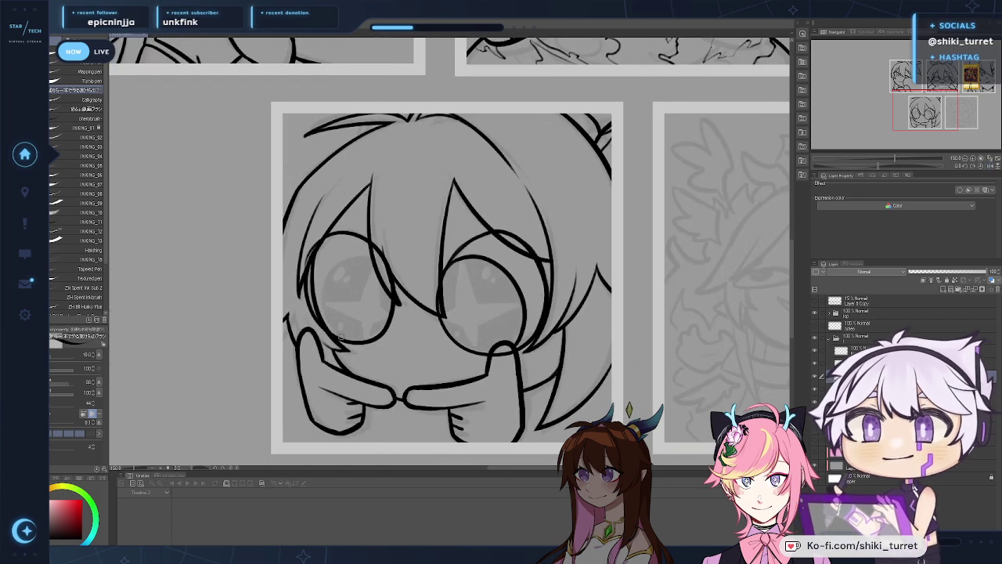
Step: Ink the round iris outline inside the left eye over the sketched star iris
left_click_drag(340, 337, 376, 256)
key("ctrl+z")
left_click_drag(338, 336, 375, 258)
key("ctrl+z")
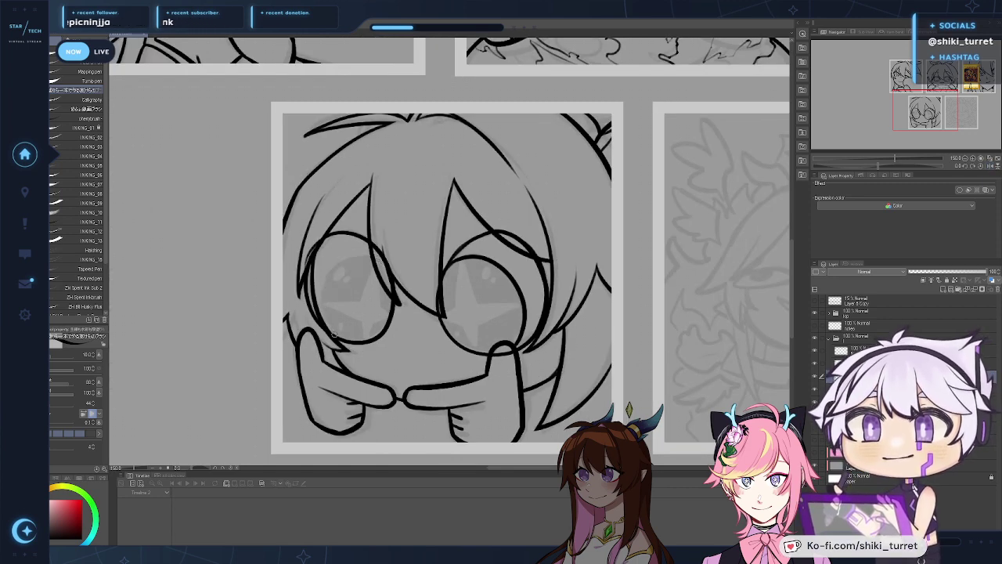
mouse_move(334, 335)
left_mouse_down()
mouse_move(379, 261)
mouse_move(321, 289)
mouse_move(383, 267)
mouse_move(392, 282)
left_mouse_up()
key("ctrl+z")
key("ctrl+z")
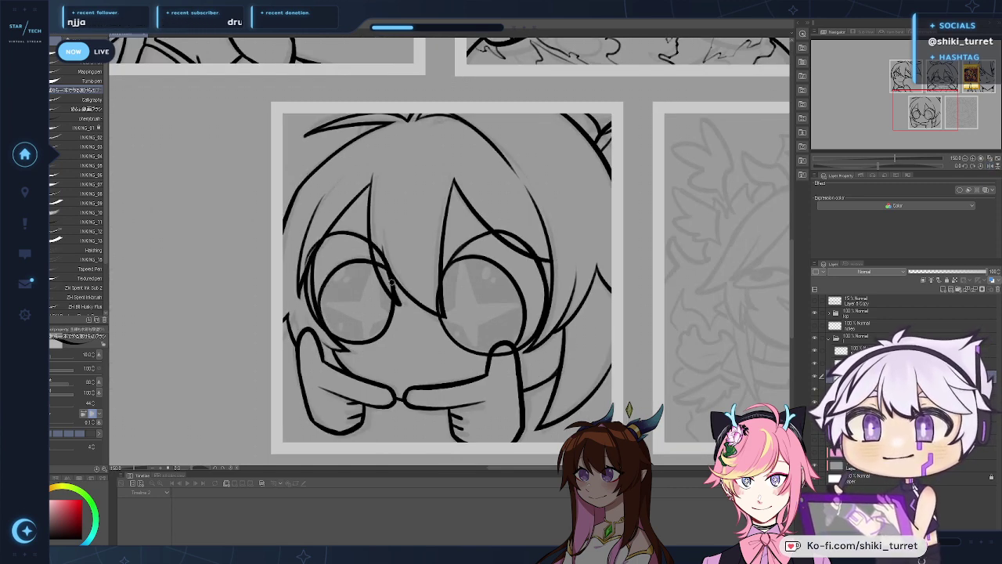
Step: Replace the left eye's iris outline with a redrawn, slightly taller oval over the sketched star iris
key("ctrl+z")
key("ctrl+y")
key("ctrl+z")
key("ctrl+y")
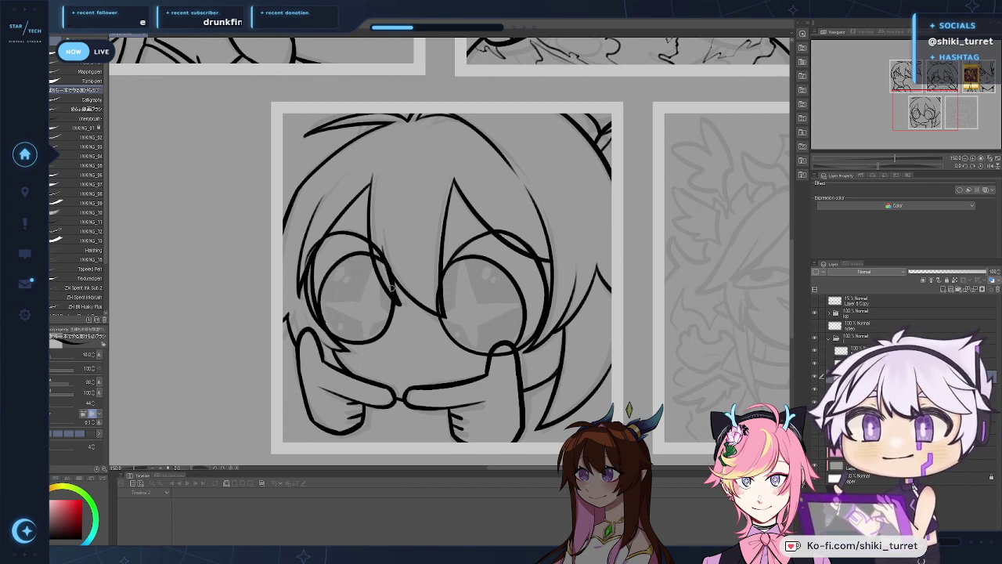
key("ctrl+z")
mouse_move(321, 321)
left_mouse_down()
mouse_move(322, 287)
mouse_move(389, 280)
left_mouse_up()
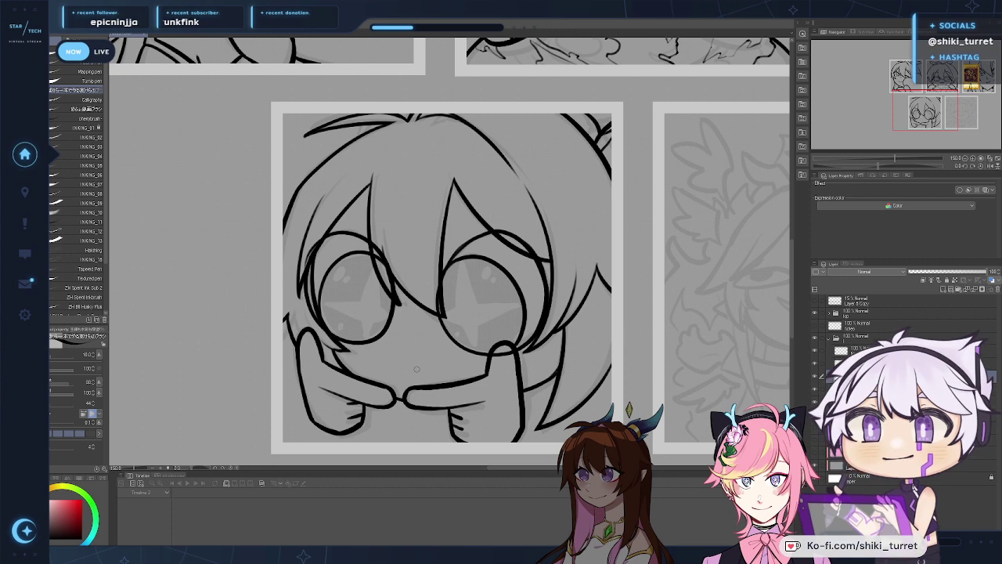
Step: Erase the parts of both eyes' outlines that cross over the hair strands
key("e")
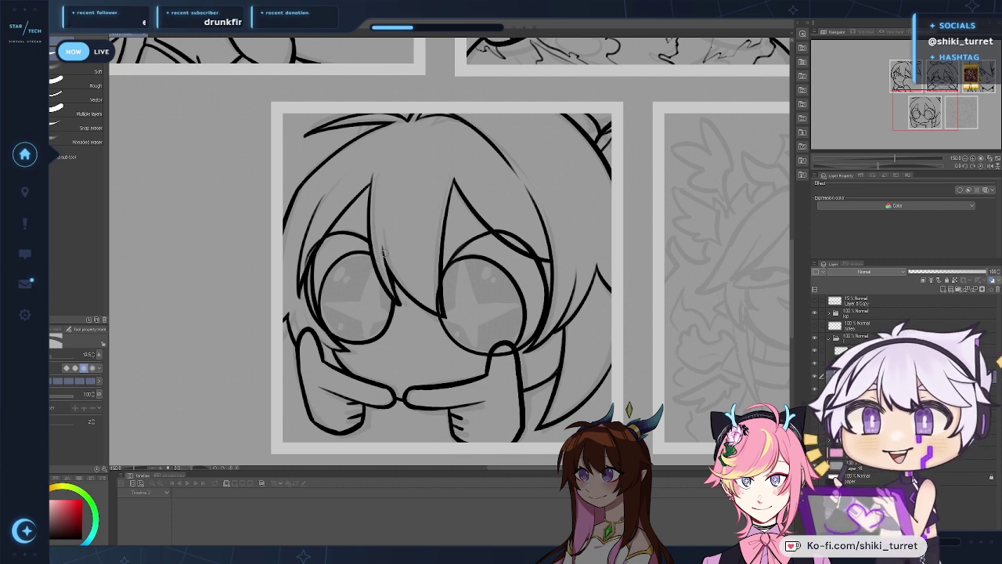
mouse_move(317, 244)
left_mouse_down()
mouse_move(304, 271)
mouse_move(308, 311)
left_mouse_up()
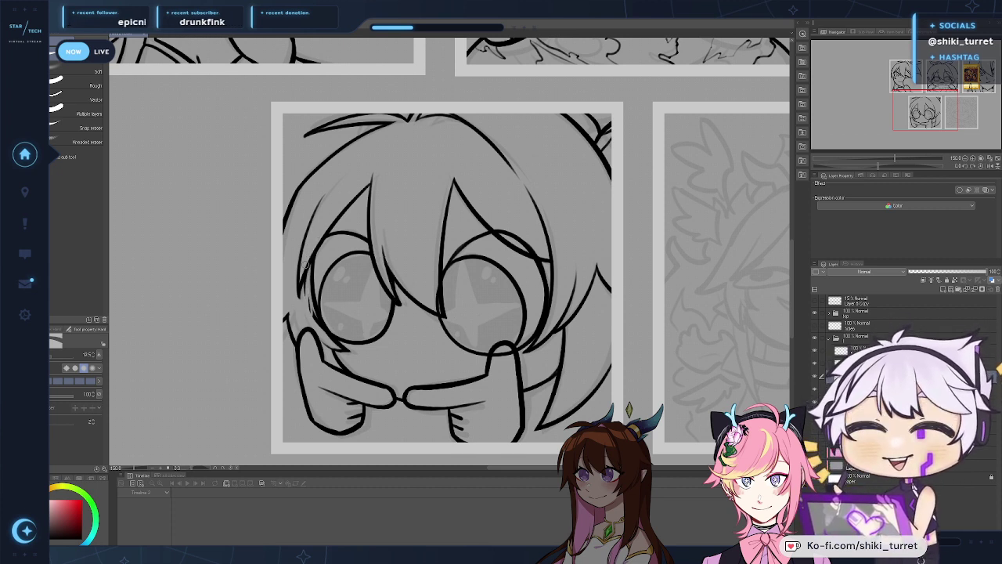
left_click_drag(306, 267, 303, 276)
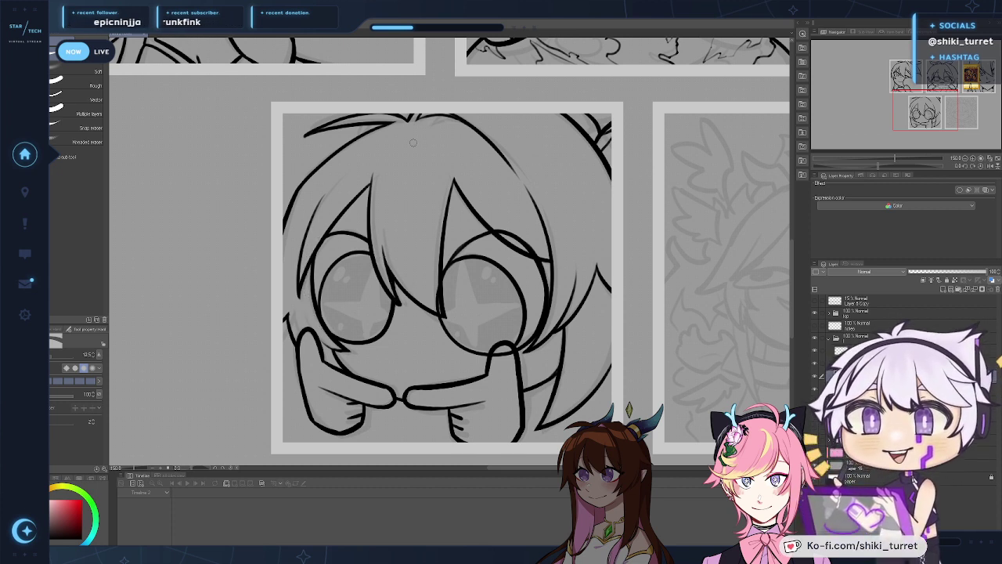
left_click_drag(414, 143, 396, 144)
left_click_drag(422, 287, 422, 308)
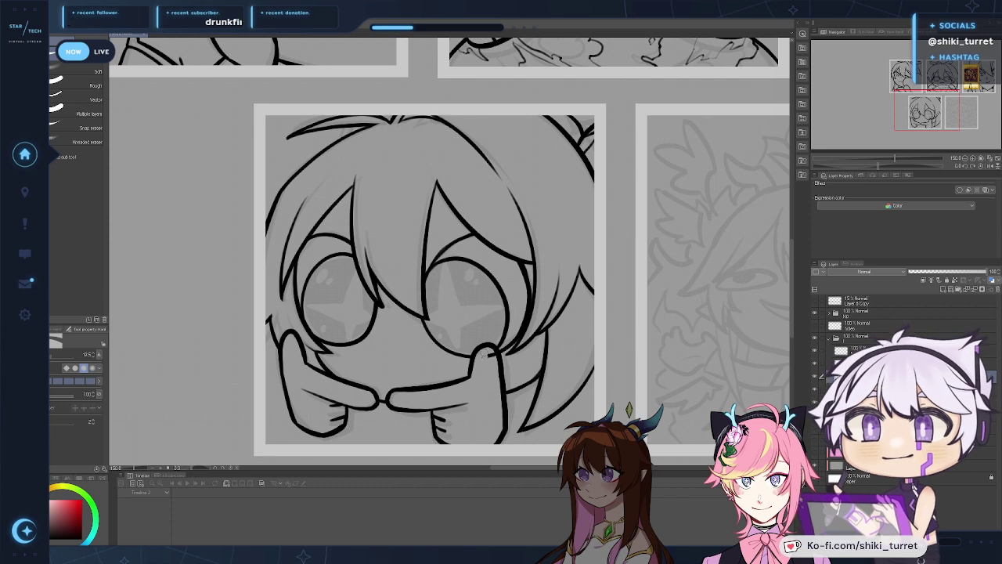
Step: Ink the four-pointed star inside the left iris over its sketch
key("p")
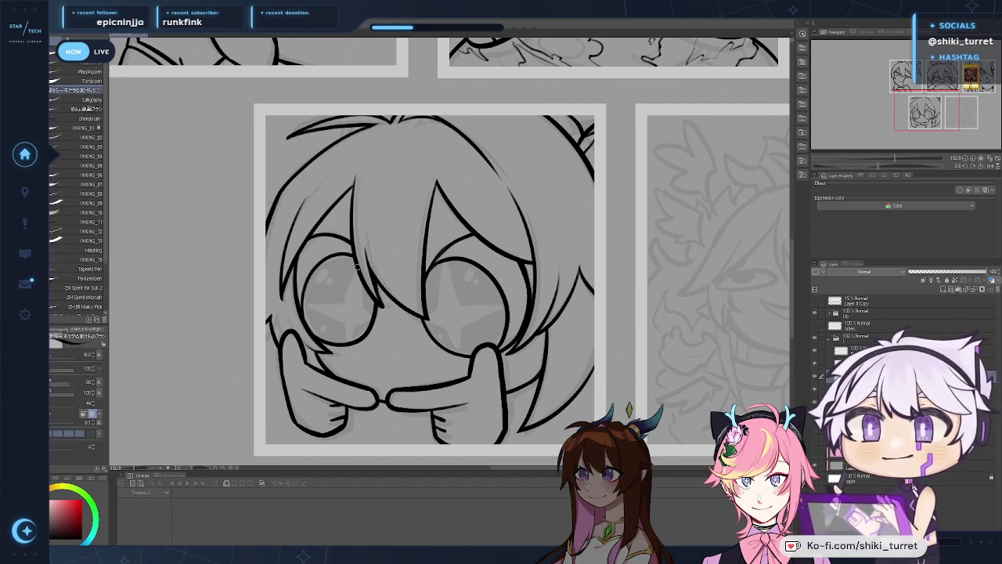
mouse_move(357, 273)
left_mouse_down()
mouse_move(345, 303)
mouse_move(374, 313)
left_mouse_up()
key("ctrl+z")
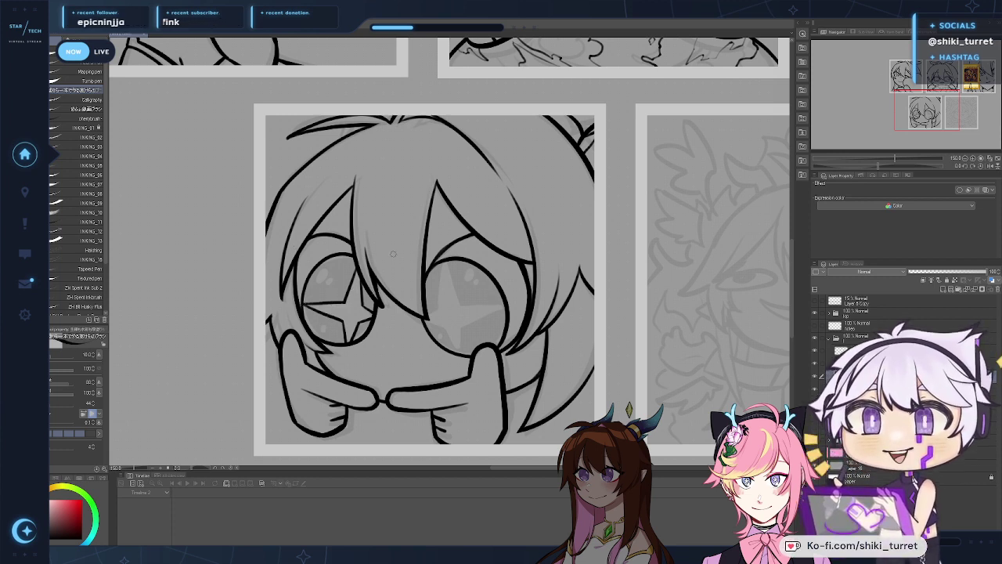
Step: Ink the left and lower points of the star inside the right iris, redoing imprecise strokes
left_click_drag(530, 233, 515, 222)
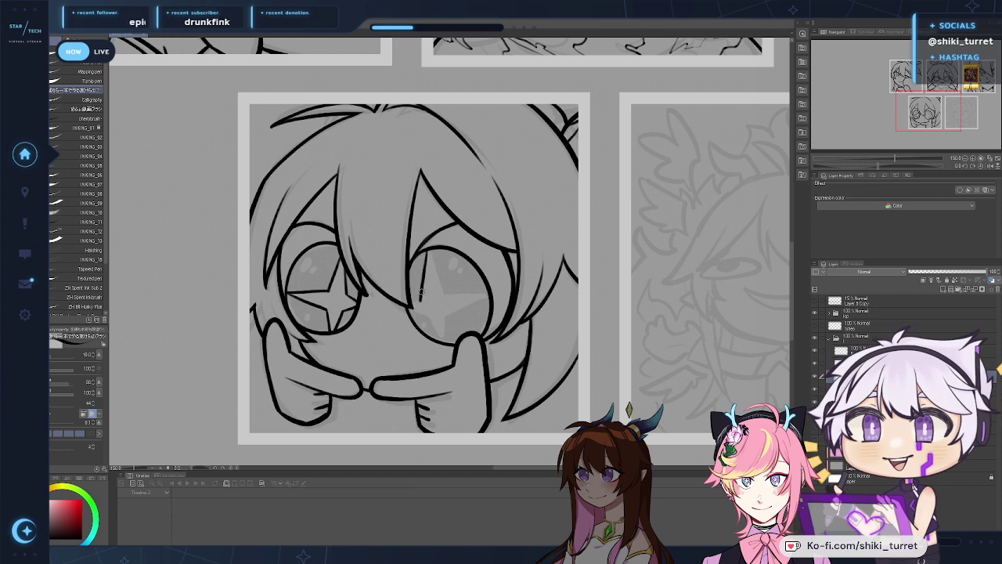
left_click_drag(421, 284, 421, 299)
key("ctrl+z")
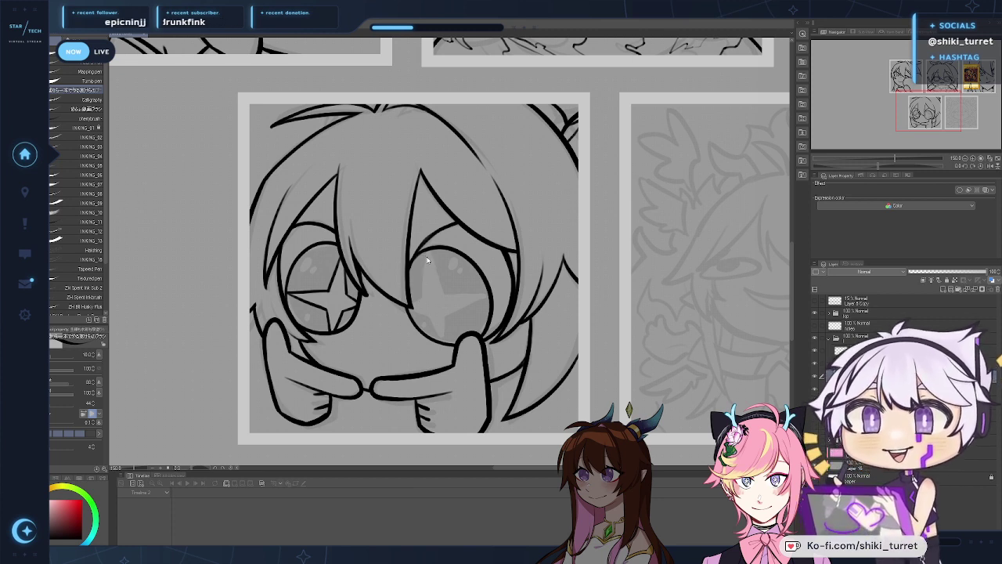
left_click_drag(427, 250, 421, 298)
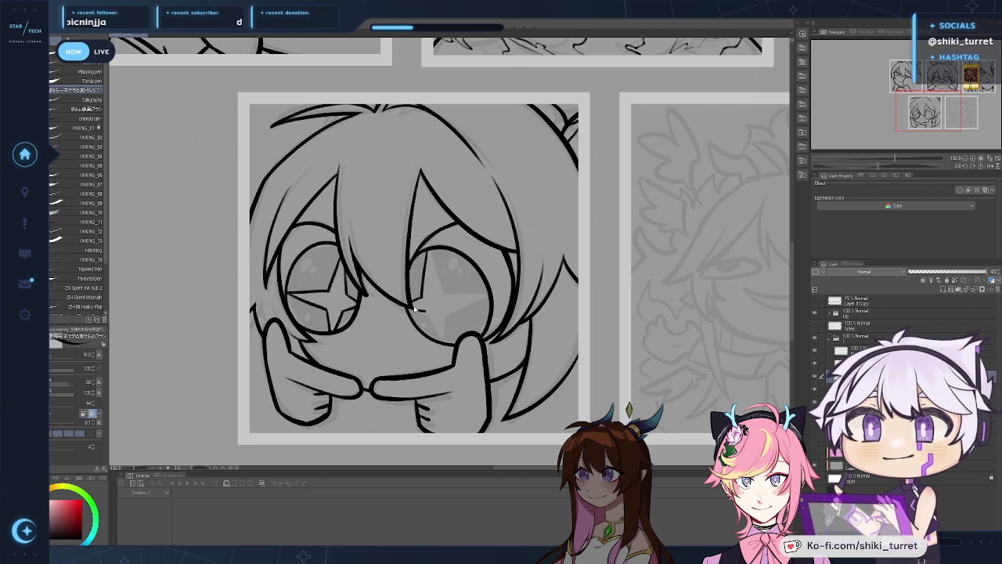
left_click_drag(415, 308, 444, 341)
key("ctrl+z")
key("ctrl+z")
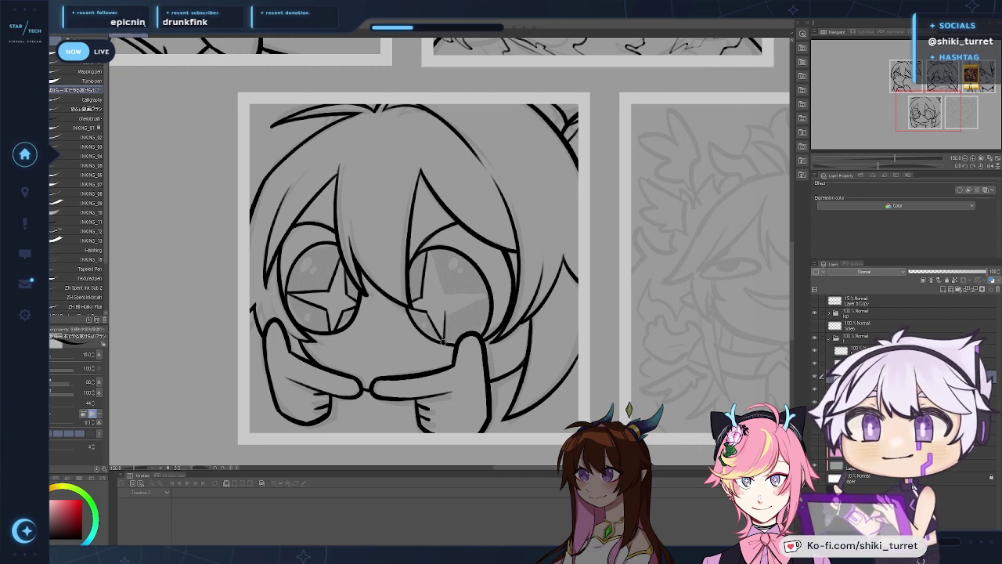
Step: Ink the right iris star's remaining points and clean up its lines with the canvas mirrored, then restore the unmirrored view
key("ctrl+z")
left_click_drag(426, 252, 445, 294)
key("ctrl+z")
key("h")
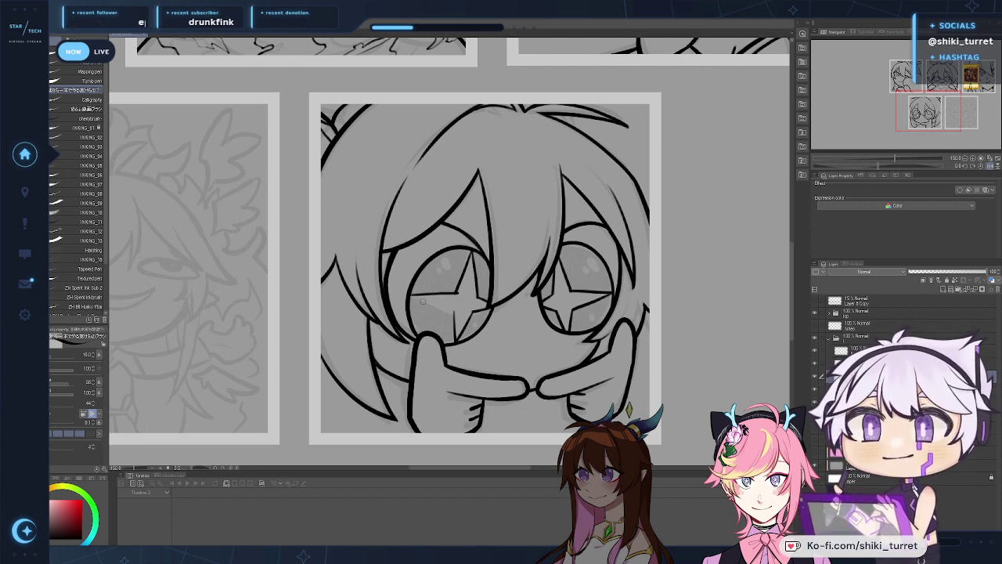
key("e")
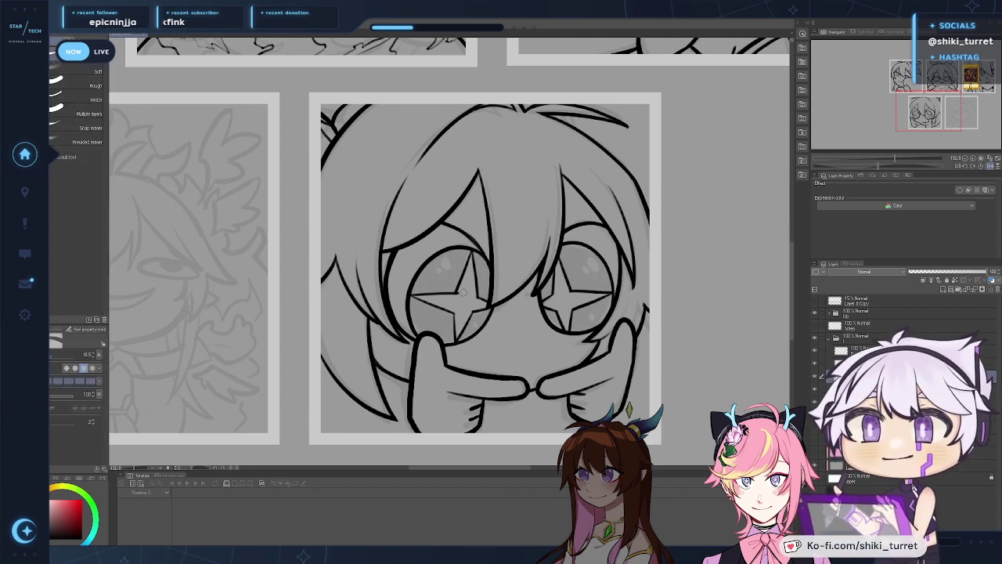
key("h")
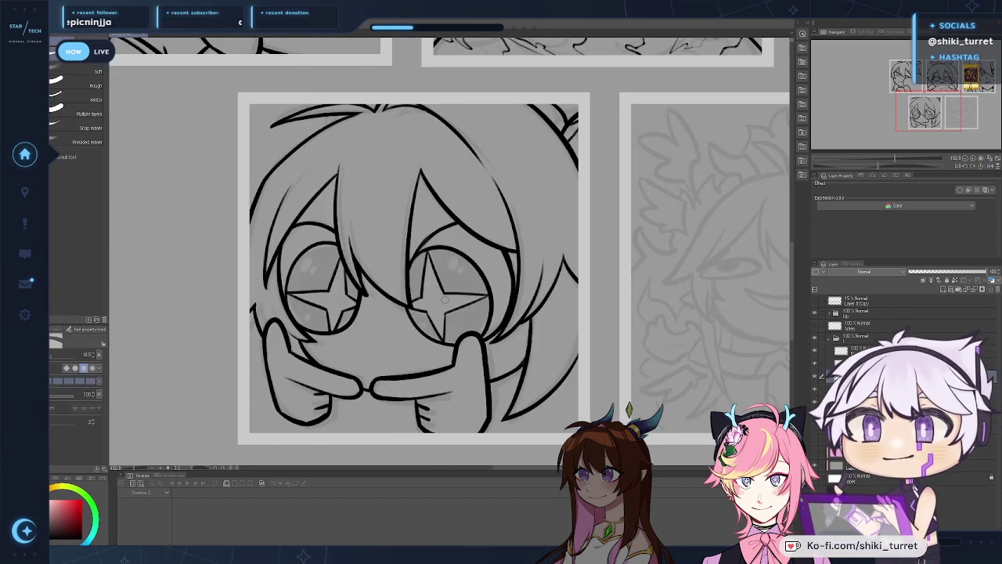
Step: Ink the large oval highlight at the upper left of the left iris and toggle a layer's visibility off and on
key("p")
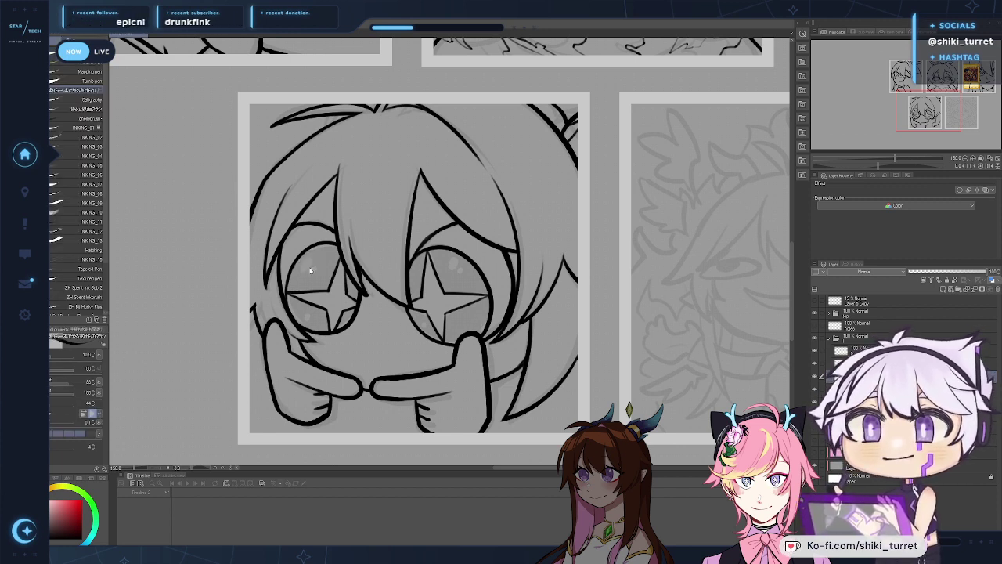
mouse_move(310, 257)
left_mouse_down()
mouse_move(302, 272)
mouse_move(310, 257)
left_mouse_up()
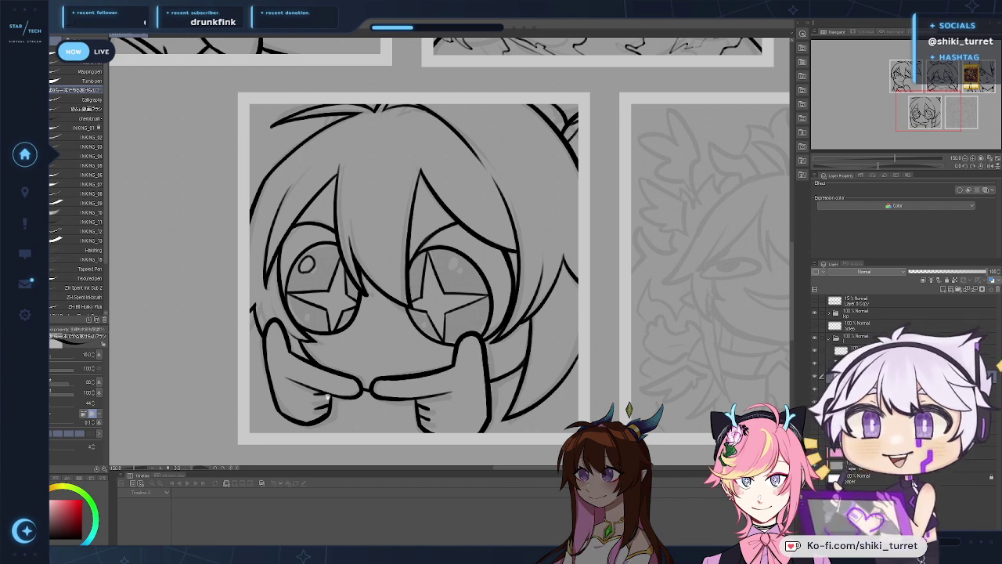
mouse_move(506, 437)
left_mouse_down()
mouse_move(498, 450)
mouse_move(505, 417)
left_mouse_up()
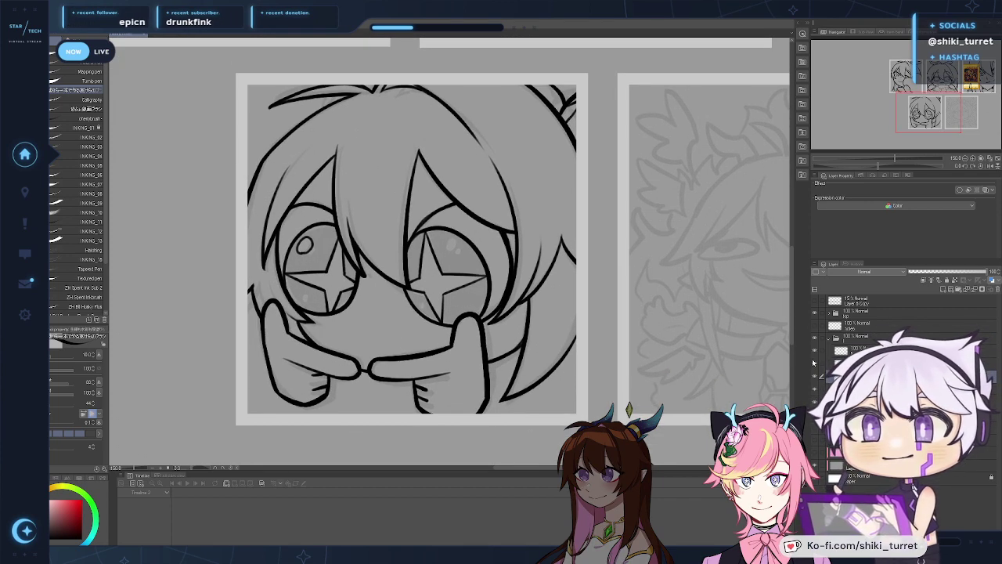
left_click(814, 363)
left_click(813, 362)
Step: Ink the small wavy cat mouth above the touching fingertips, redoing imprecise strokes
left_click_drag(692, 368, 665, 377)
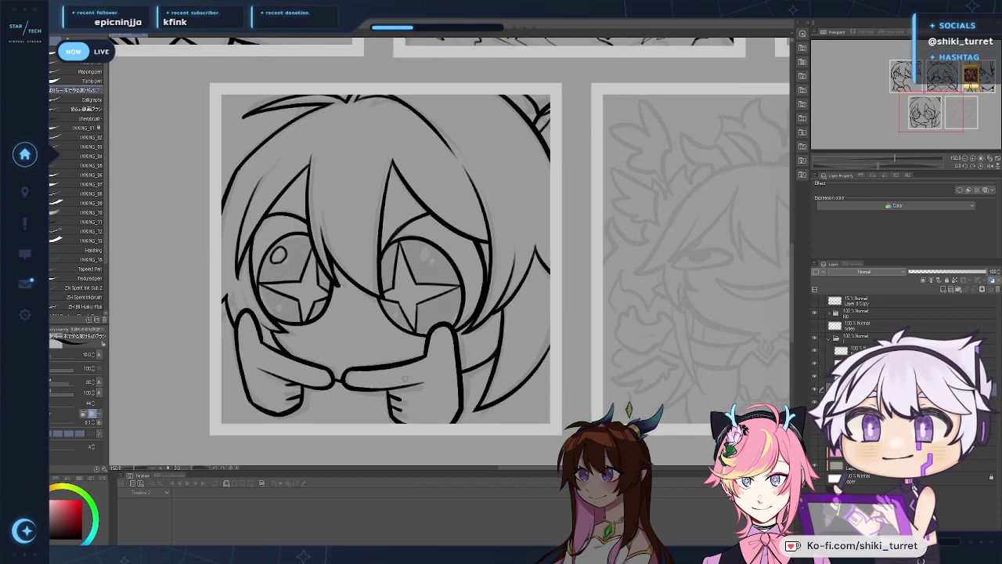
mouse_move(344, 353)
left_mouse_down()
mouse_move(368, 351)
mouse_move(339, 347)
mouse_move(381, 345)
left_mouse_up()
key("ctrl+z")
key("ctrl+z")
key("ctrl+z")
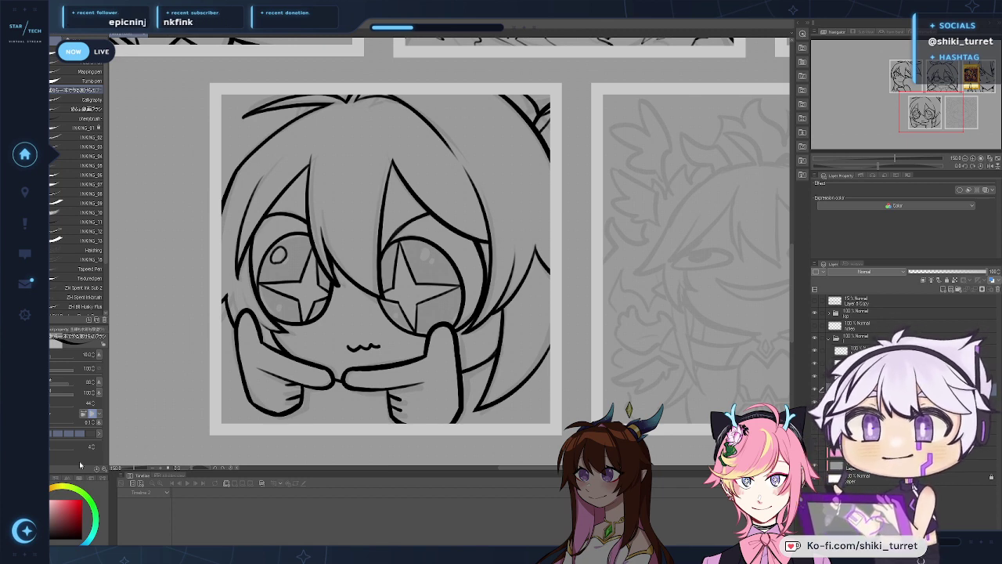
Step: Clean up the wavy mouth's line with the eraser and return to the inking pen
left_click_drag(487, 314, 481, 314)
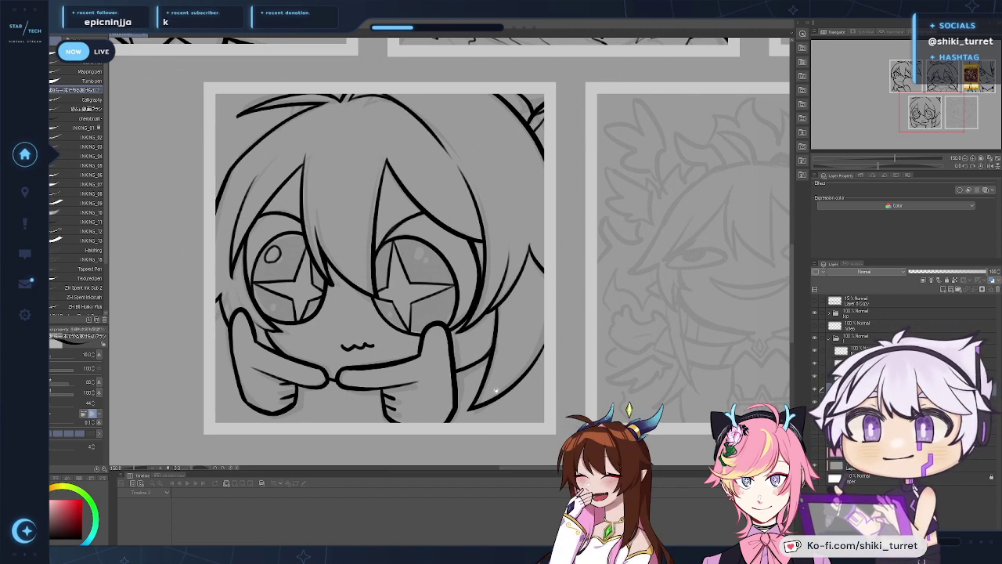
mouse_move(496, 390)
left_mouse_down()
mouse_move(460, 396)
mouse_move(535, 334)
left_mouse_up()
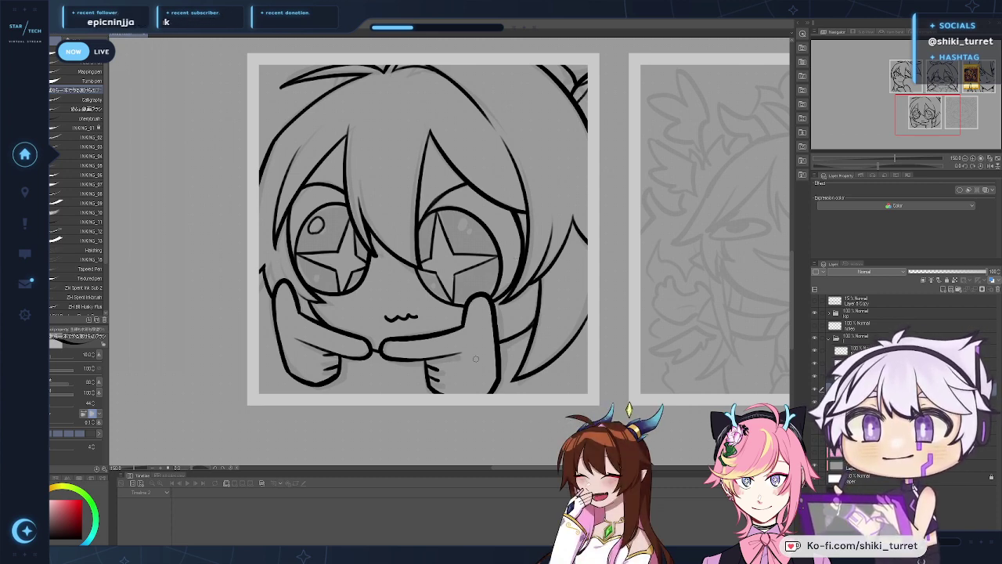
left_click_drag(482, 360, 475, 364)
key("e")
mouse_move(381, 317)
left_mouse_down()
mouse_move(430, 318)
mouse_move(401, 313)
left_mouse_up()
key("p")
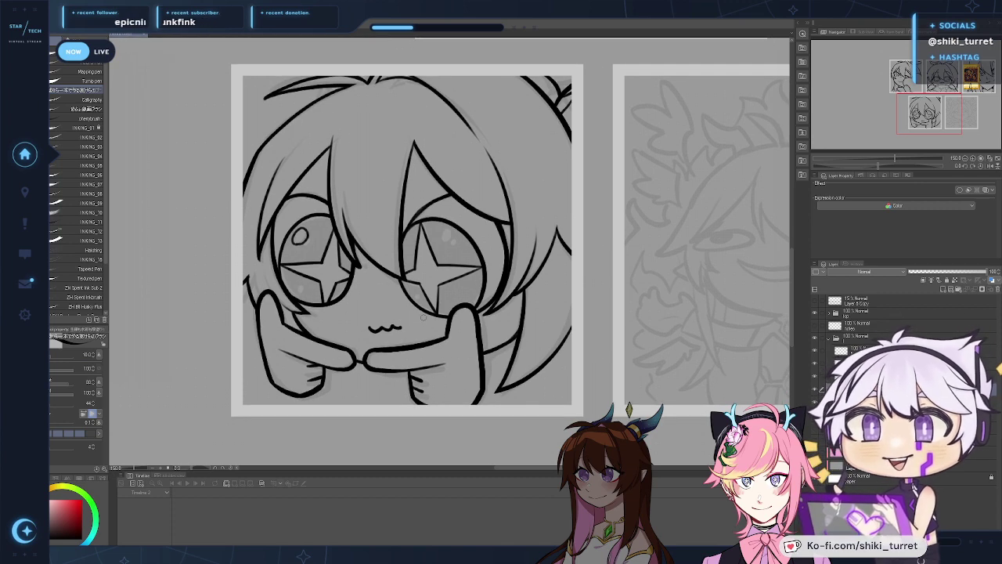
Step: Touch up the left iris's large highlight and ink two smaller ovals, one beside it and one below the star
left_click_drag(624, 109, 623, 111)
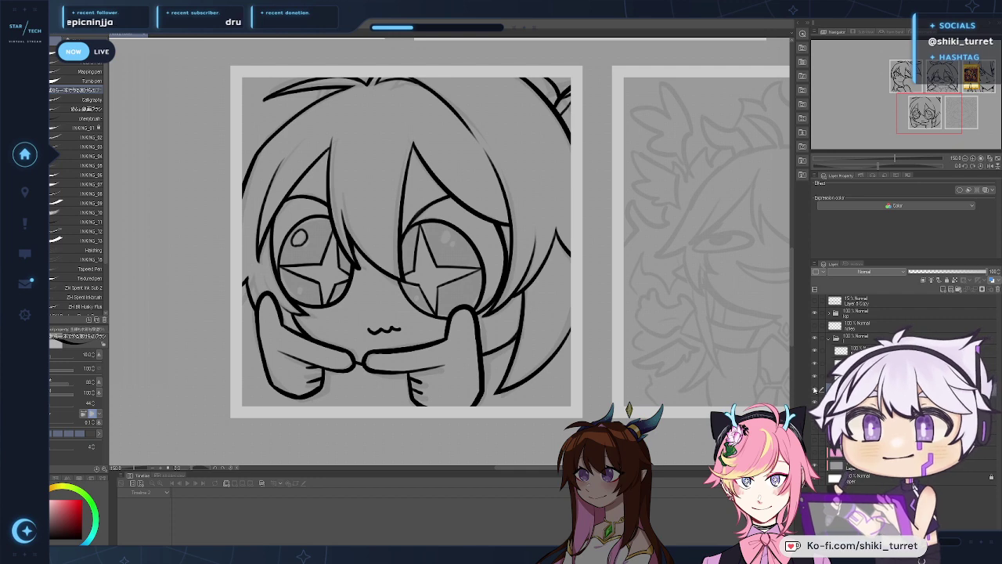
key("e")
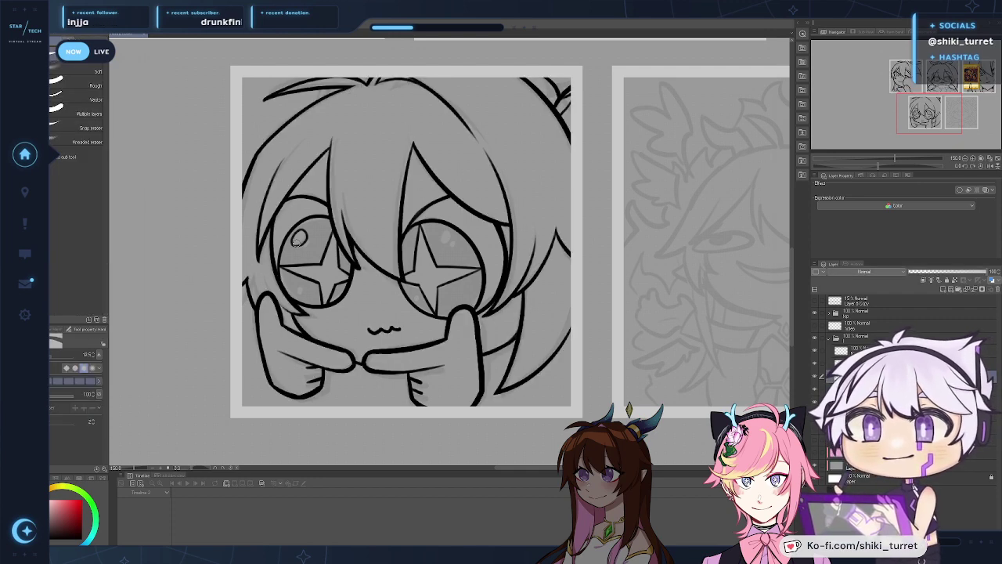
key("p")
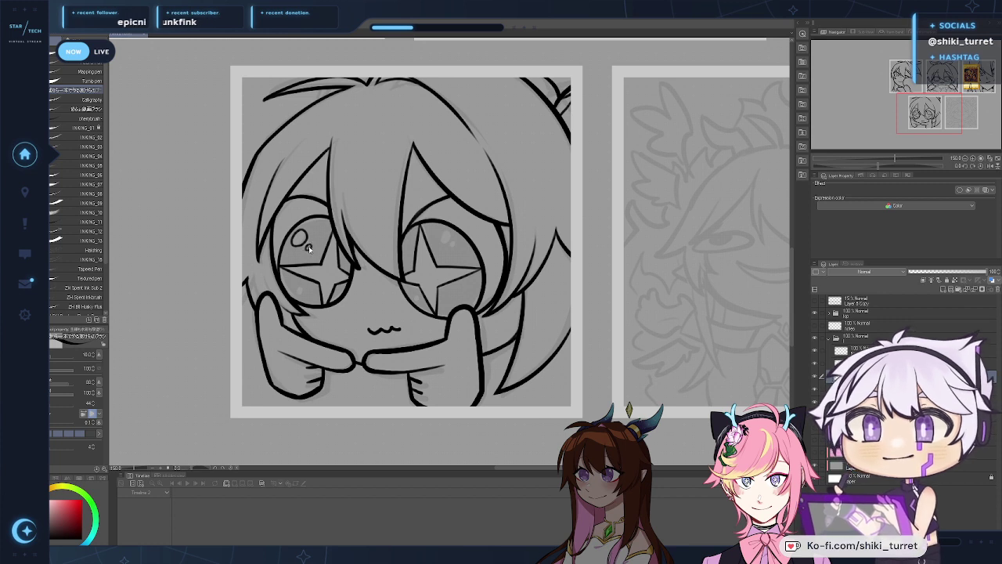
left_click_drag(307, 245, 307, 245)
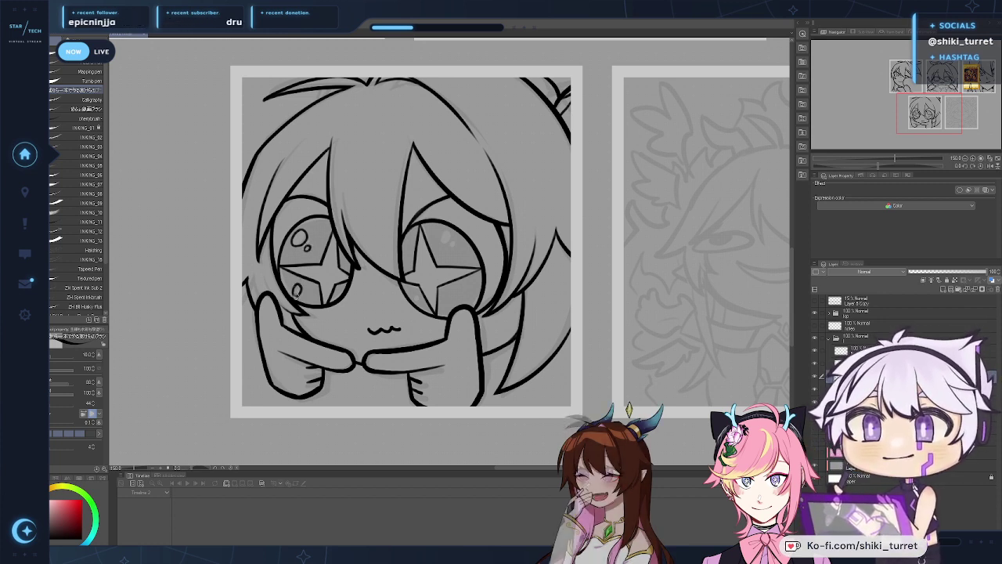
left_click_drag(294, 291, 296, 292)
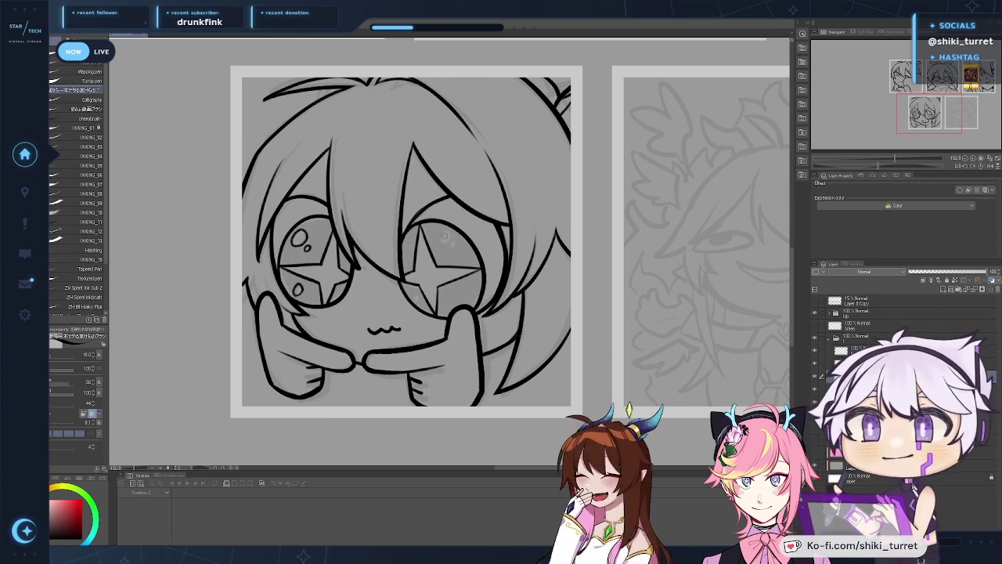
Step: Ink three matching highlight ovals in the right iris, two above the star and one below it, redoing imprecise ones
mouse_move(444, 235)
left_mouse_down()
mouse_move(442, 244)
mouse_move(451, 237)
left_mouse_up()
key("ctrl+z")
key("ctrl+z")
key("ctrl+z")
key("ctrl+z")
key("ctrl+z")
key("ctrl+z")
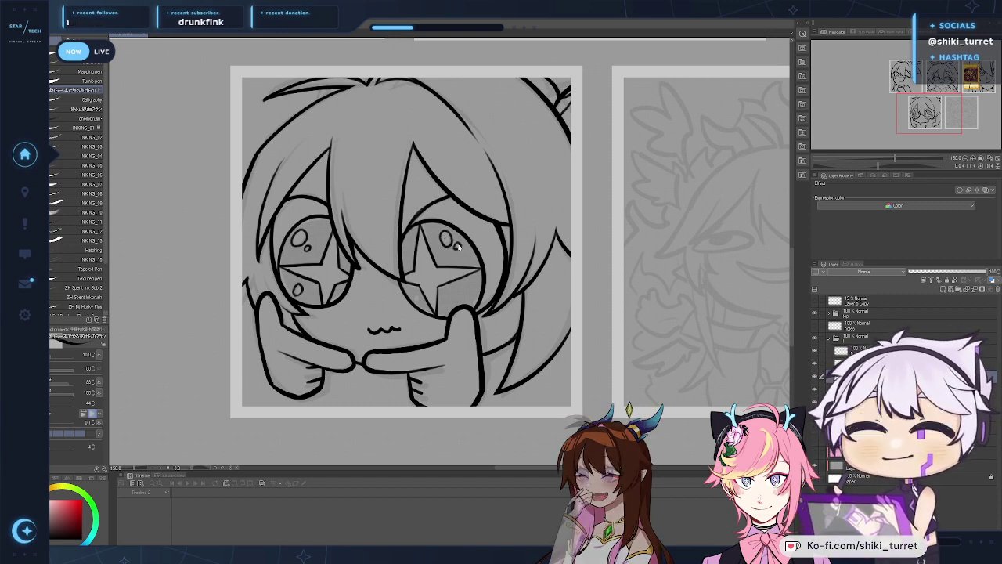
key("ctrl+z")
left_click_drag(441, 230, 462, 235)
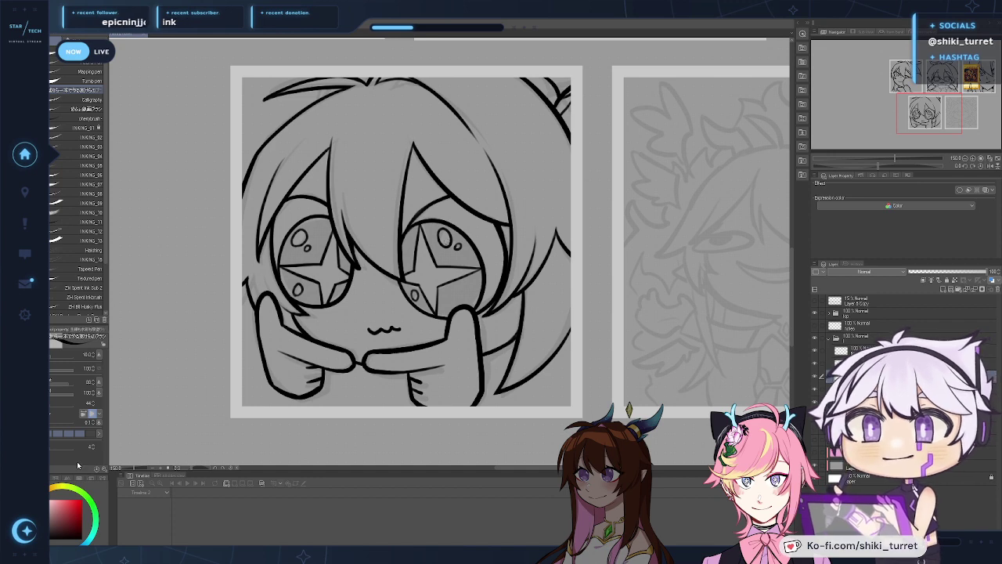
Step: Look over the inked finger-touching panel and bring the neighbouring sketch of the smirking winged character into view
left_click_drag(364, 349, 377, 362)
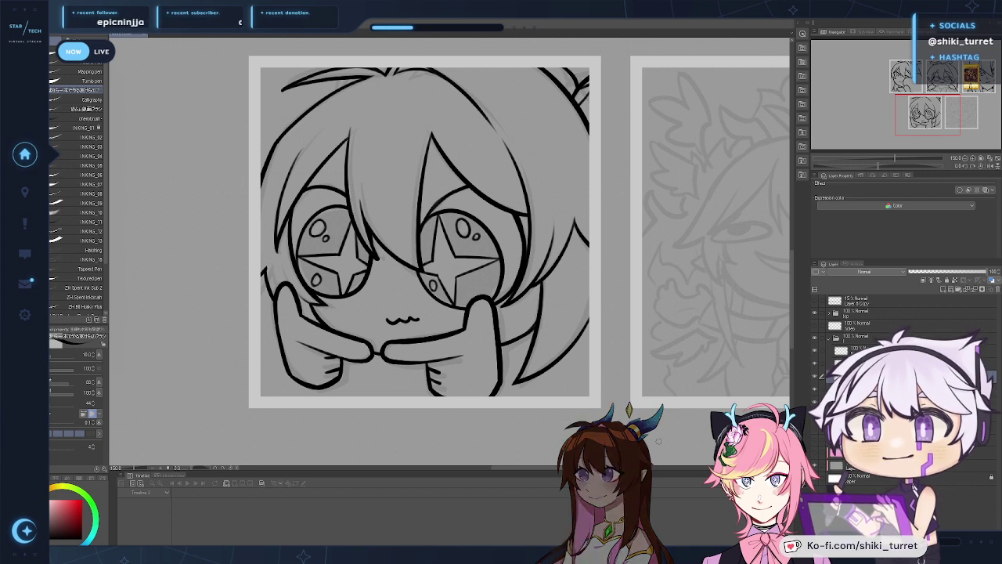
mouse_move(596, 353)
left_mouse_down()
mouse_move(575, 342)
mouse_move(572, 321)
mouse_move(557, 366)
mouse_move(558, 357)
left_mouse_up()
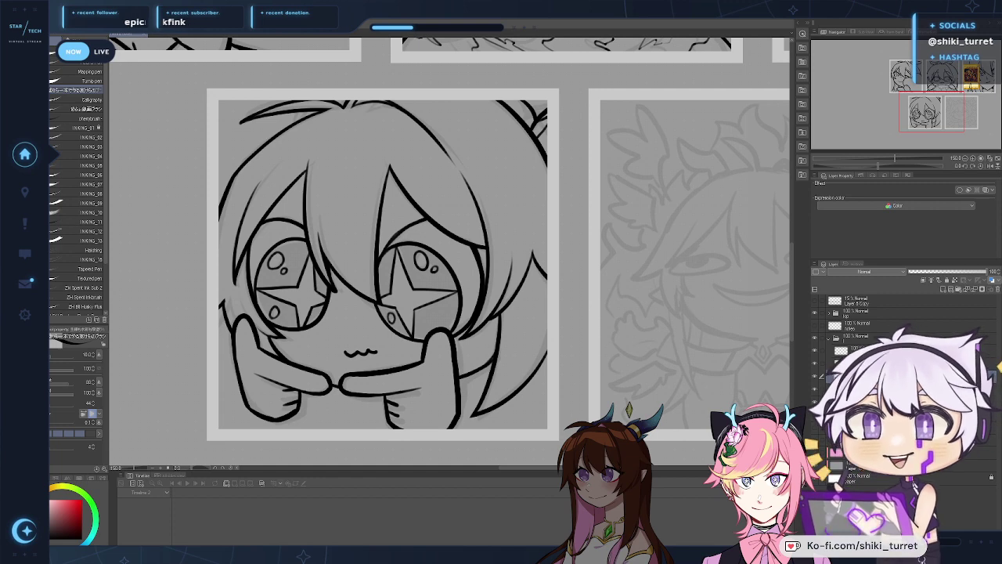
left_click_drag(322, 425, 322, 421)
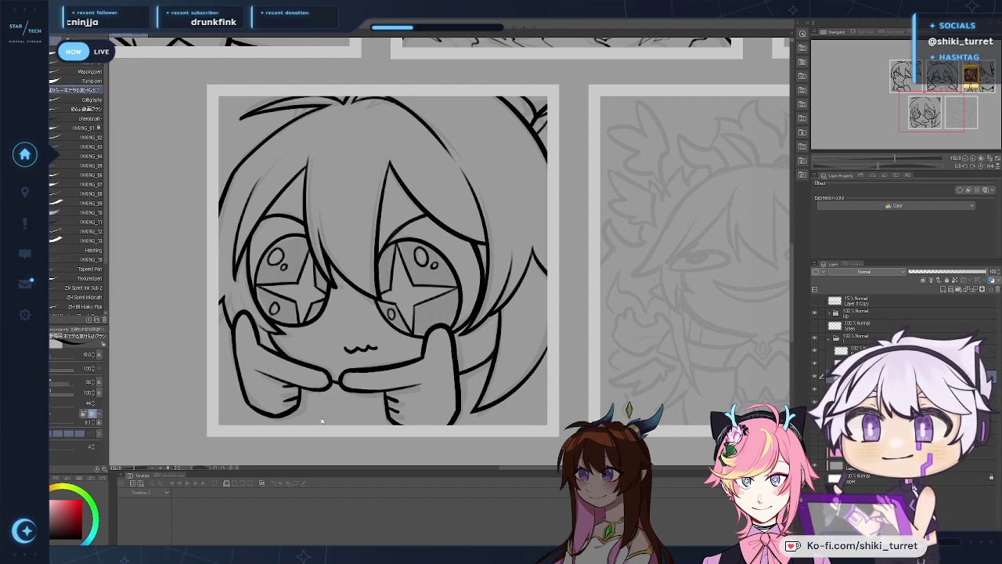
left_click_drag(634, 346, 590, 389)
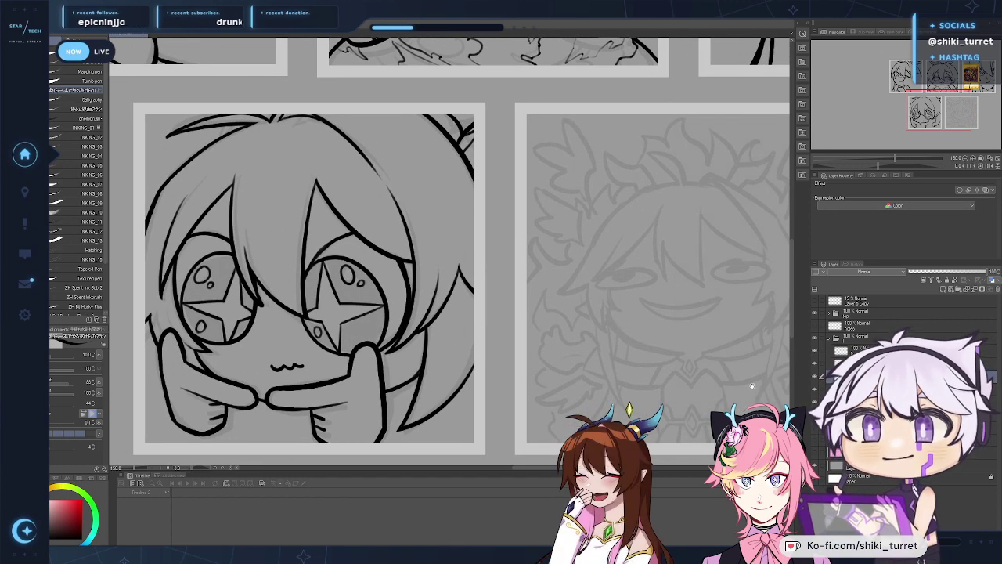
left_click_drag(765, 336, 538, 330)
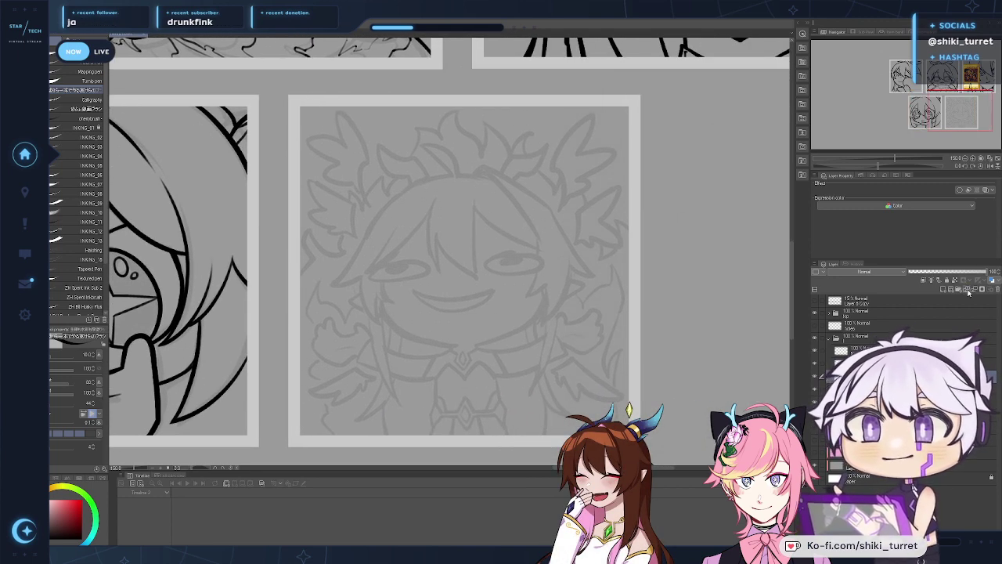
Step: Ink the curved outer edge of the central fringe lock on the smirking winged character's forehead, retrying the adjoining stroke at its tip
left_click_drag(665, 328, 653, 322)
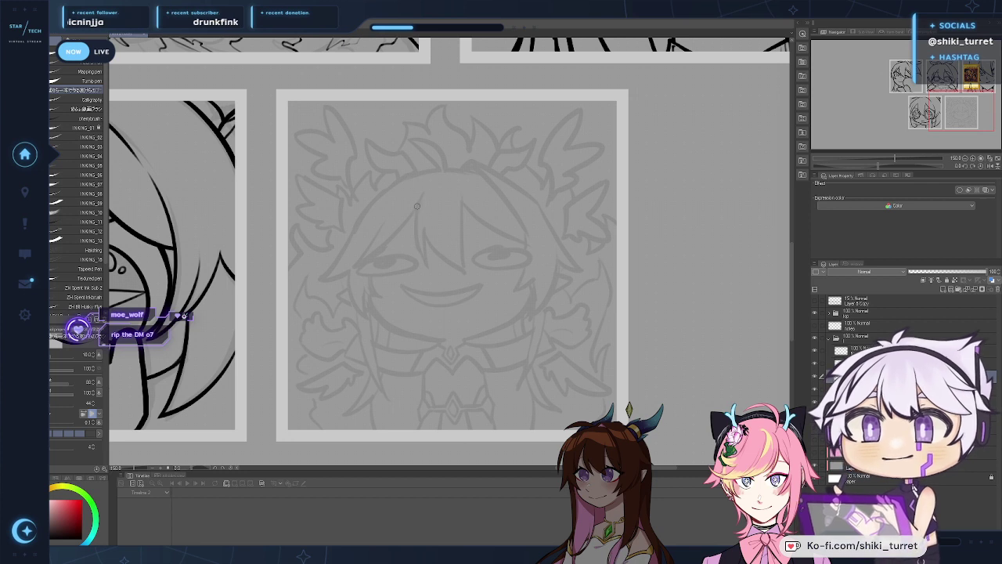
left_click_drag(417, 199, 425, 257)
mouse_move(417, 202)
left_mouse_down()
mouse_move(433, 265)
mouse_move(465, 271)
left_mouse_up()
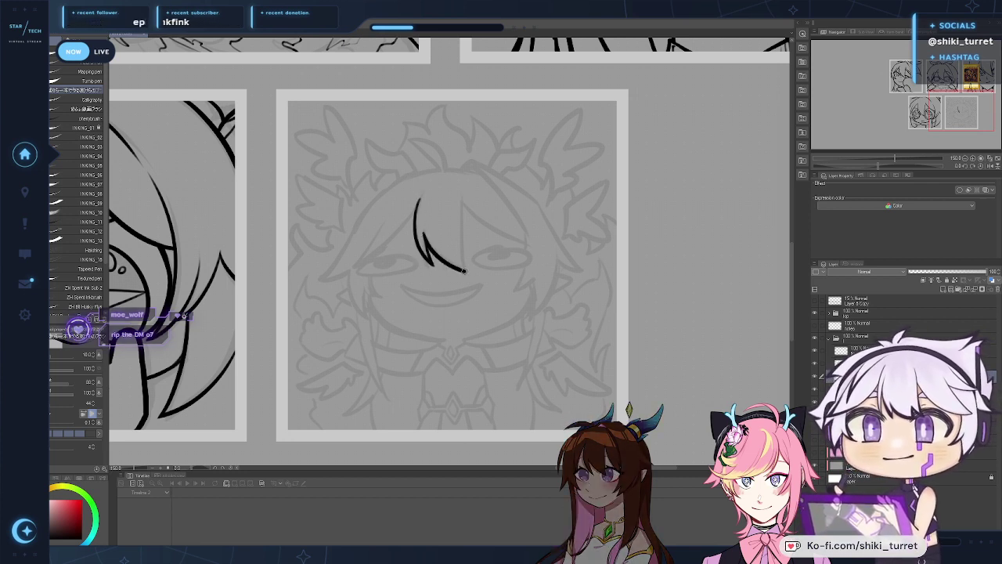
key("ctrl+z")
key("ctrl+z")
left_click_drag(424, 238, 466, 269)
key("ctrl+z")
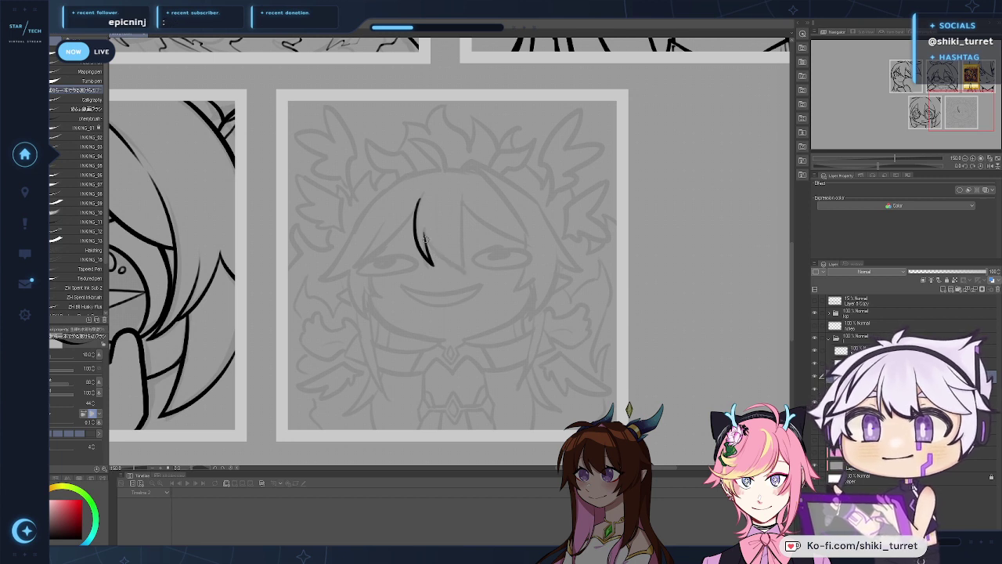
left_click_drag(422, 235, 469, 274)
key("ctrl+z")
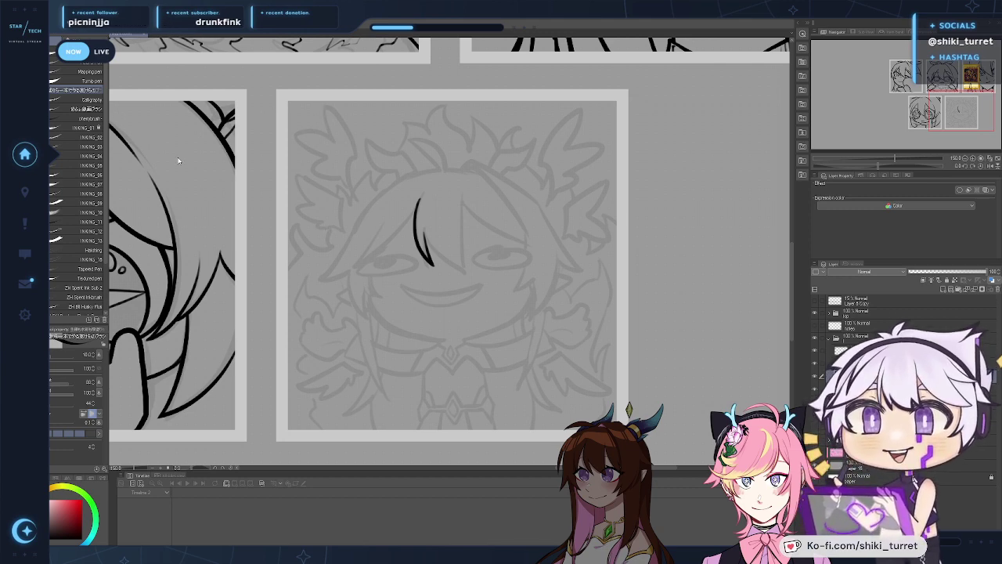
Step: Look over the finished Zorukia and latte_w_cream emote sheets, examining the open-mouthed face on the Zorukia sheet up close
left_click(166, 34)
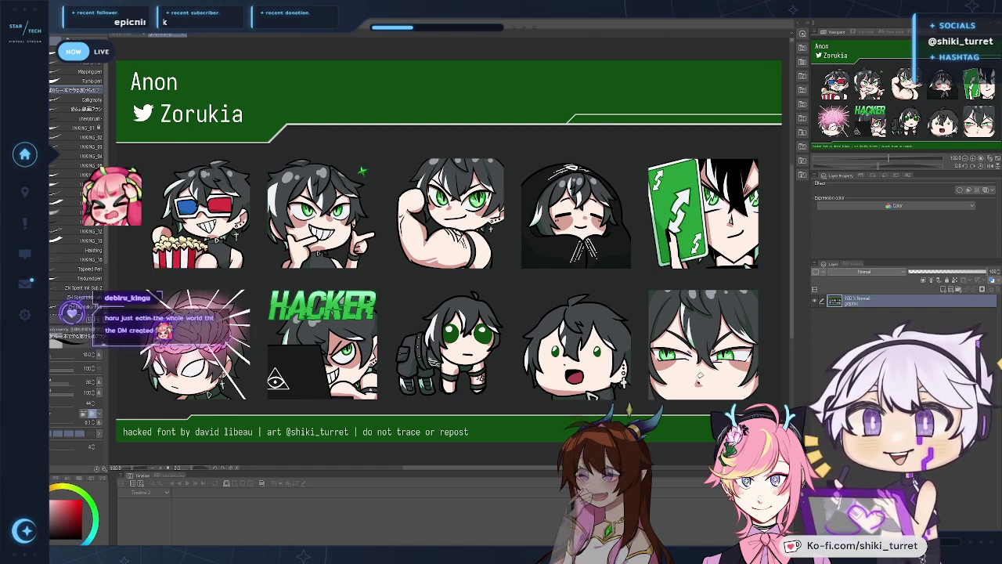
key("ctrl+Tab")
left_click_drag(450, 251, 453, 252)
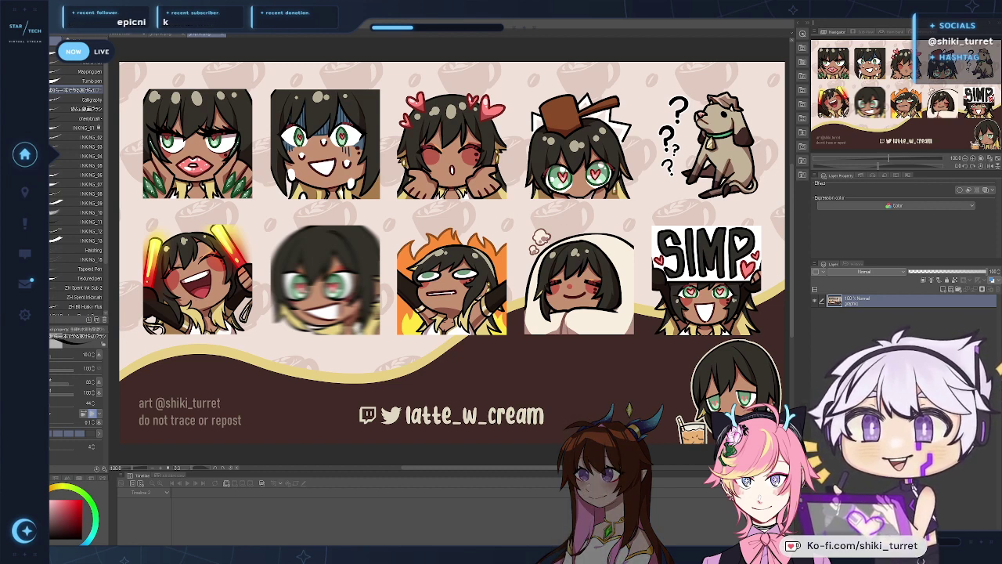
left_click_drag(641, 364, 584, 397)
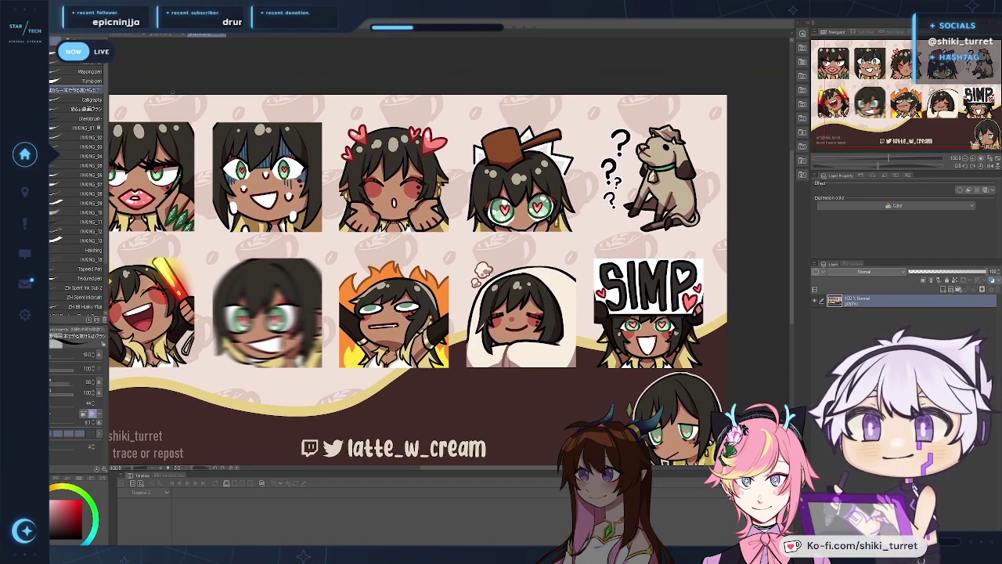
left_click(165, 36)
scroll(490, 336, "up", 3)
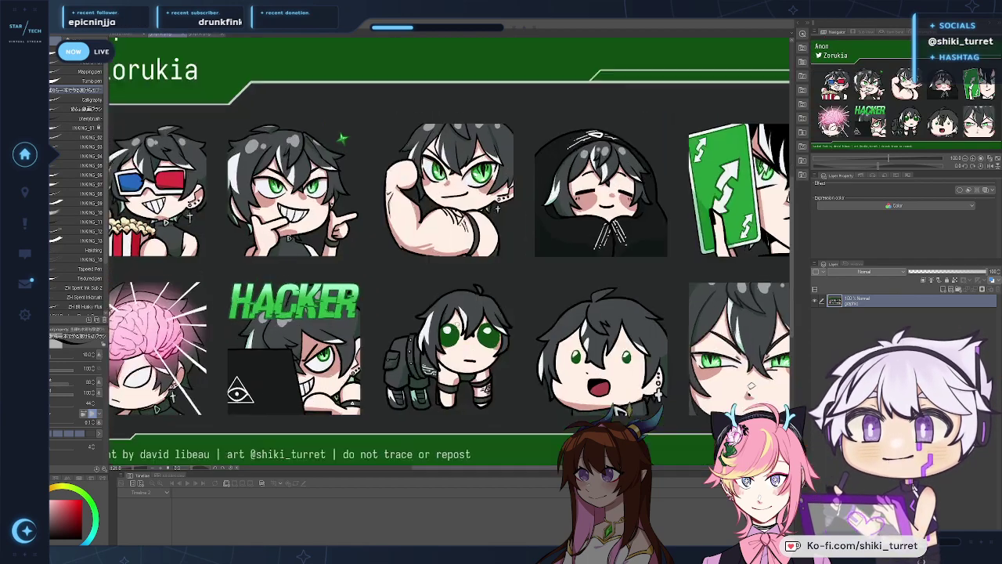
left_click_drag(768, 361, 519, 280)
scroll(519, 280, "up", 3)
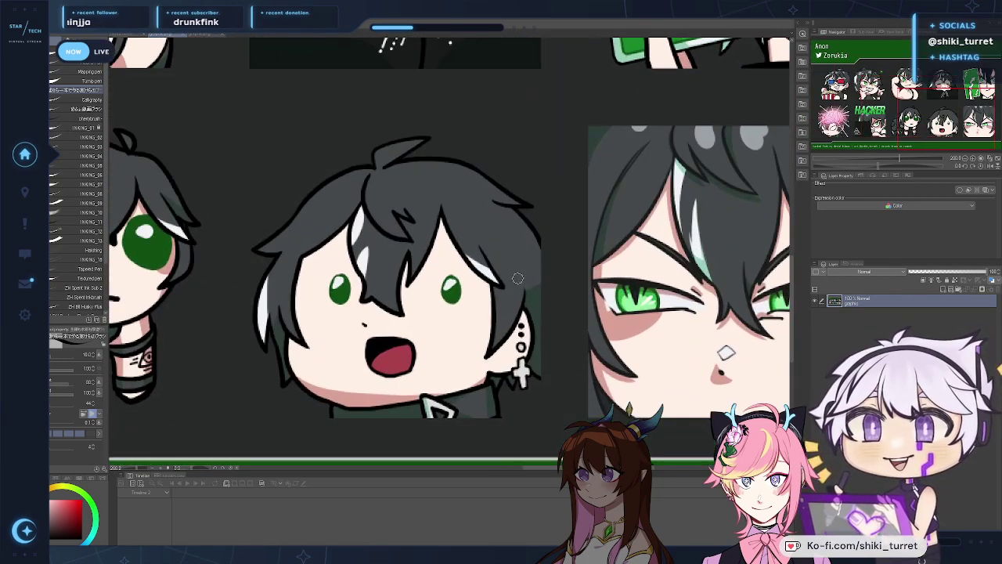
left_click_drag(507, 313, 548, 272)
scroll(548, 271, "up", 1)
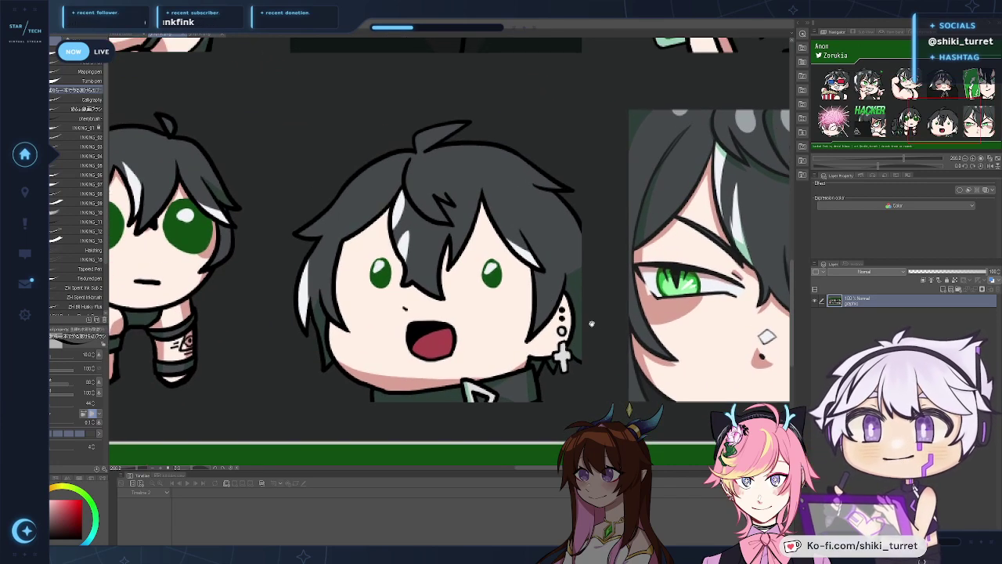
left_click_drag(592, 324, 591, 320)
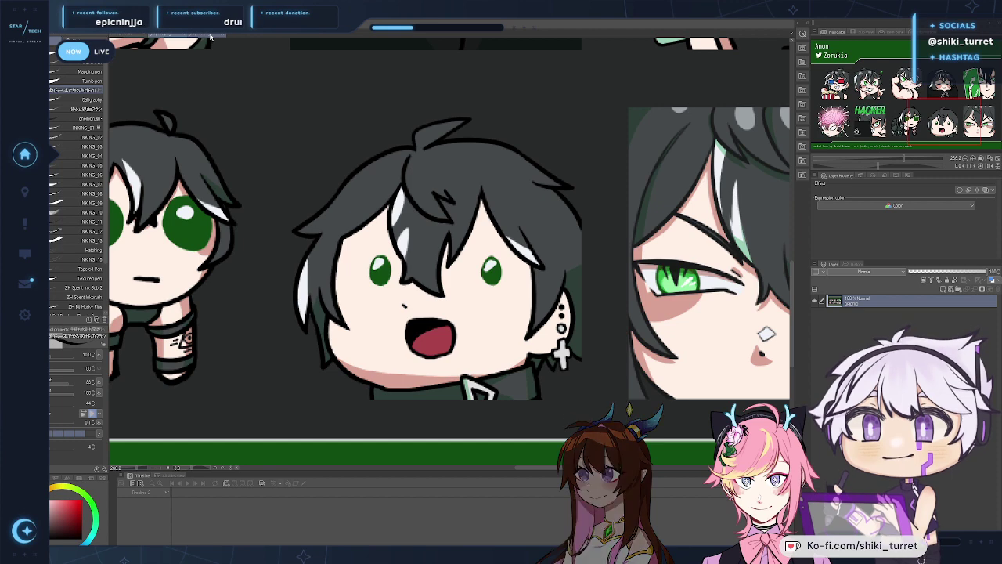
Step: Examine the latte_w_cream sheet's heart-eyed hammer and confused dog emotes up close, and close both reference sheets
left_click(209, 36)
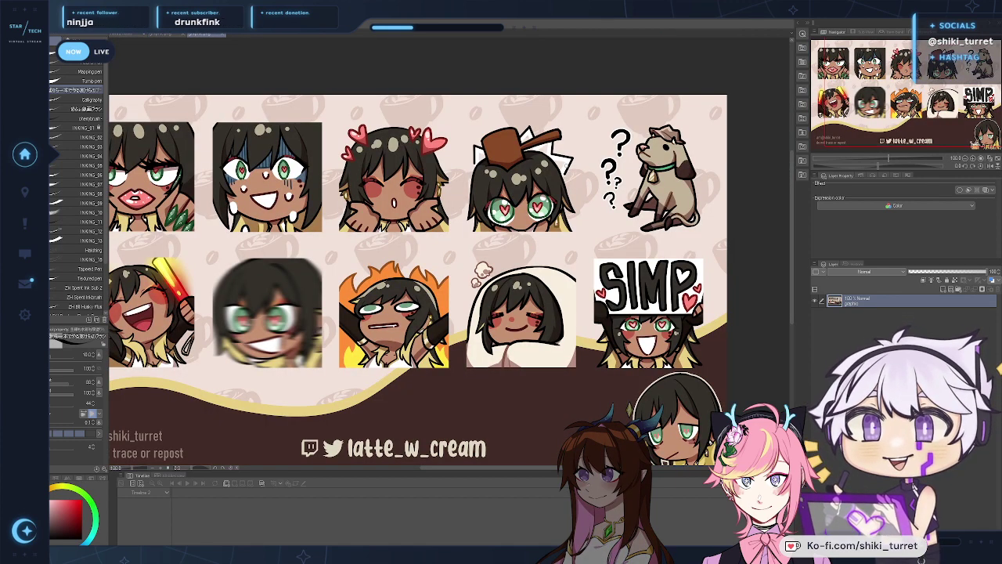
left_click_drag(690, 132, 562, 162)
scroll(532, 208, "up", 9)
left_click_drag(487, 196, 567, 252)
scroll(569, 248, "up", 3)
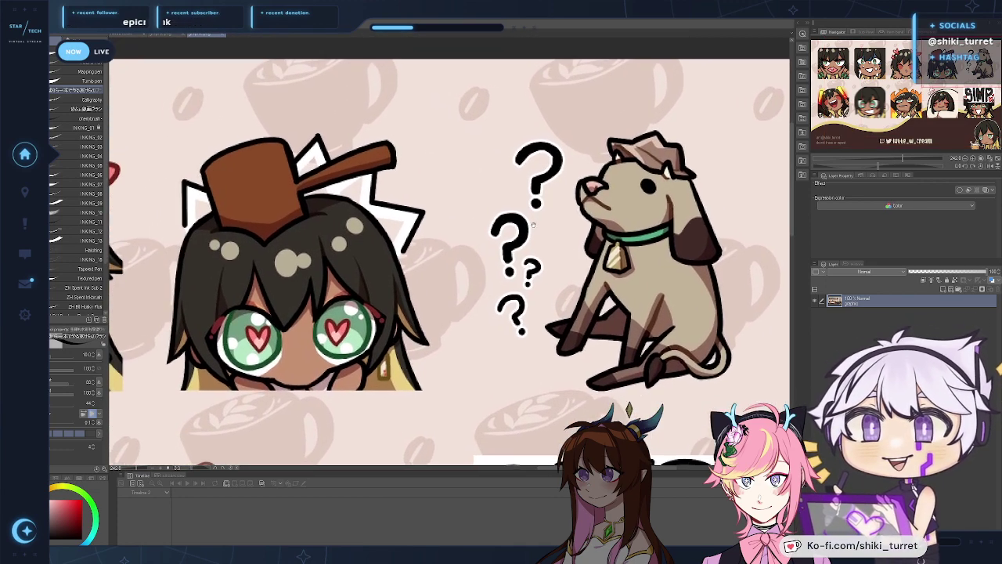
left_click_drag(552, 213, 548, 209)
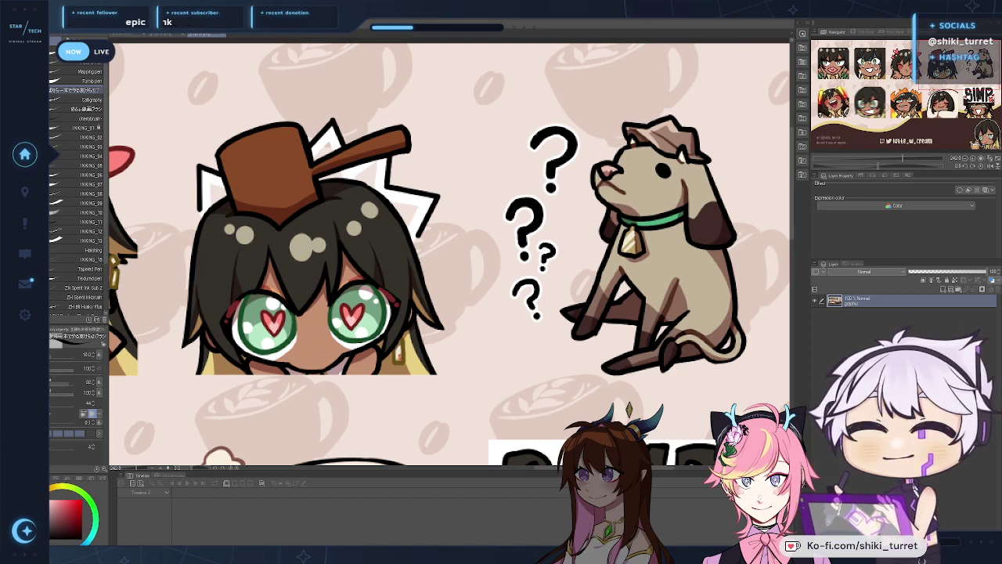
key("ctrl+w")
key("ctrl+w")
Step: Ink the short curve from the first lock's tip down to the central fringe point, redoing it until it follows the sketch
left_click_drag(468, 349, 483, 344)
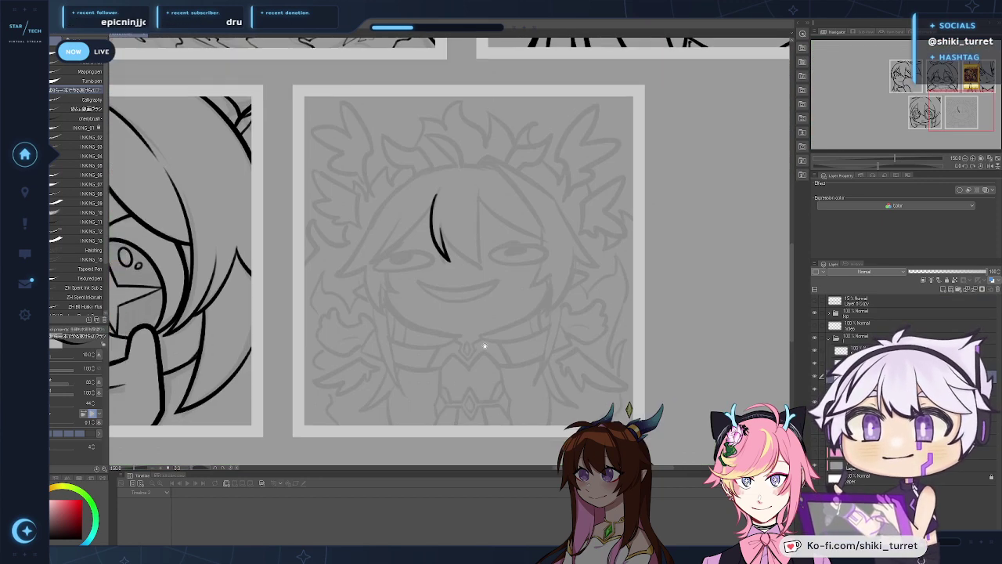
left_click_drag(644, 284, 618, 276)
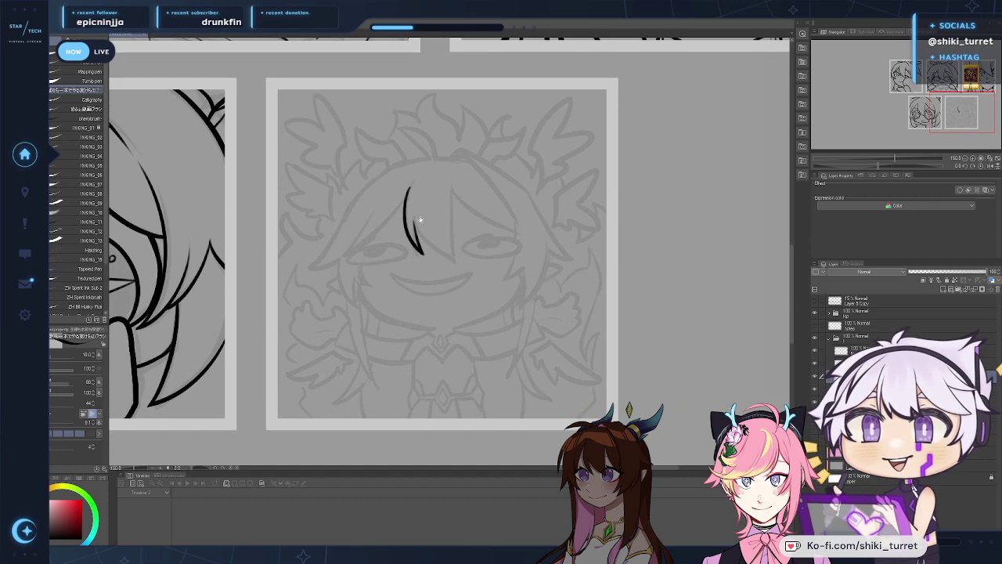
key("ctrl+z")
left_click_drag(415, 226, 455, 260)
key("ctrl+z")
key("ctrl+z")
key("ctrl+z")
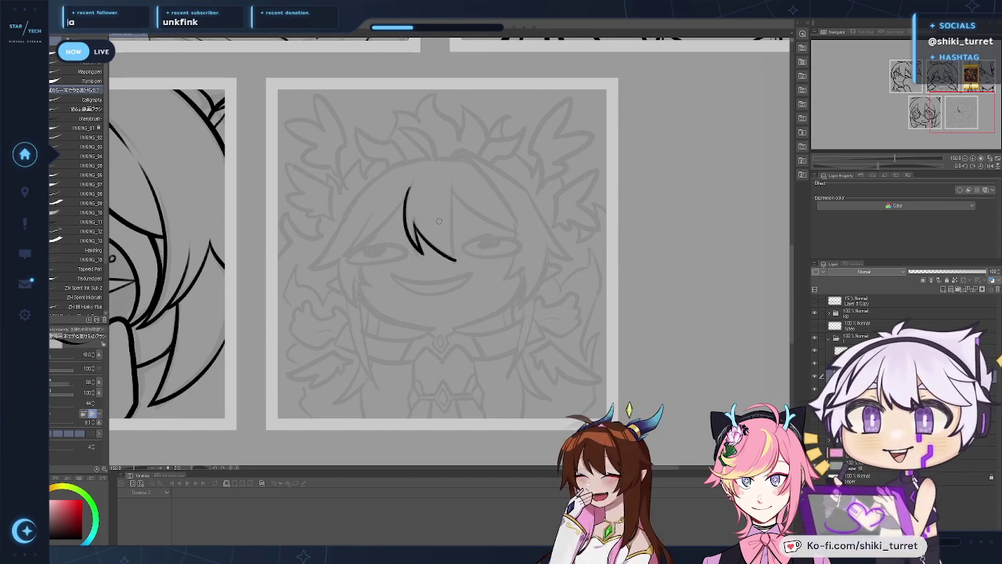
key("ctrl+z")
key("ctrl+z")
left_click_drag(414, 224, 459, 258)
key("ctrl+z")
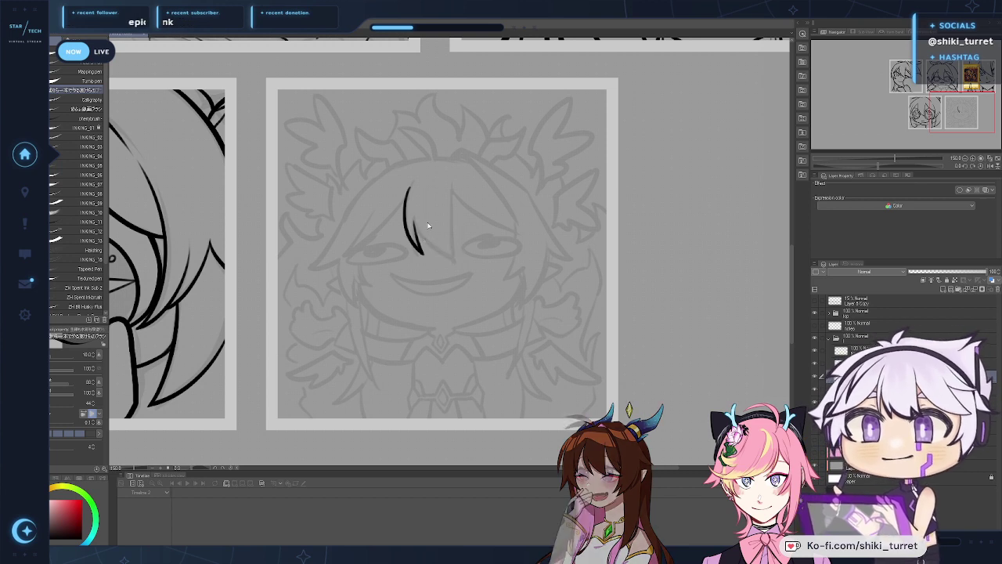
left_click_drag(414, 225, 460, 259)
key("ctrl+z")
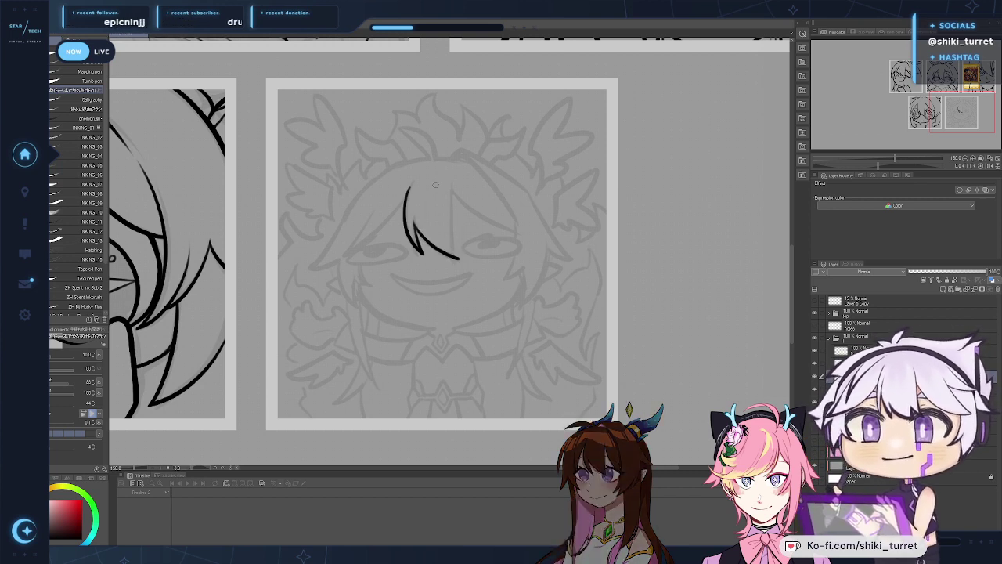
Step: Ink the near-vertical edge of the central fringe lock and the curved strand sweeping from its top over the right eye
left_click_drag(452, 188, 459, 259)
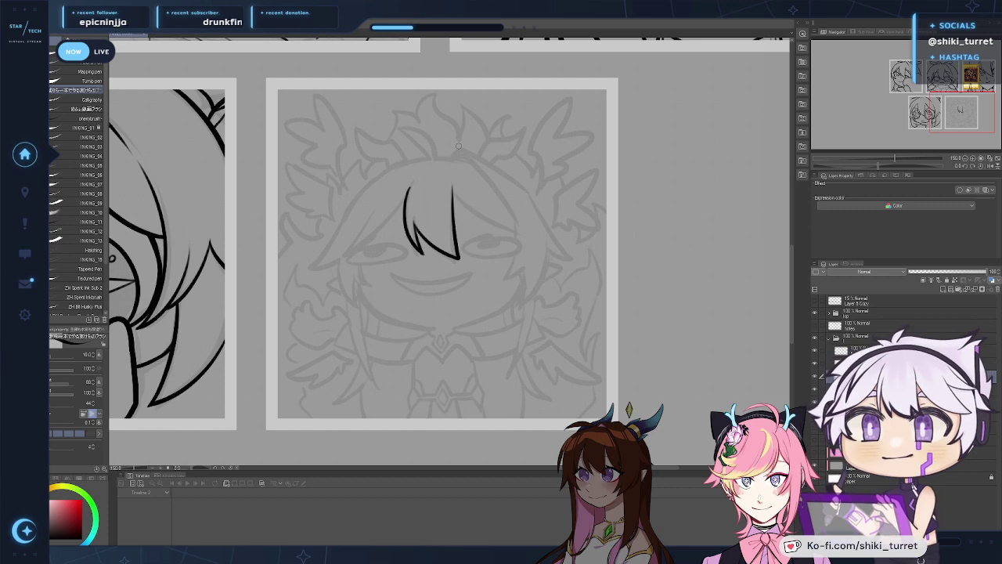
key("ctrl+z")
left_click_drag(454, 188, 514, 233)
key("ctrl+z")
key("ctrl+z")
key("ctrl+z")
left_click_drag(451, 188, 516, 235)
key("ctrl+z")
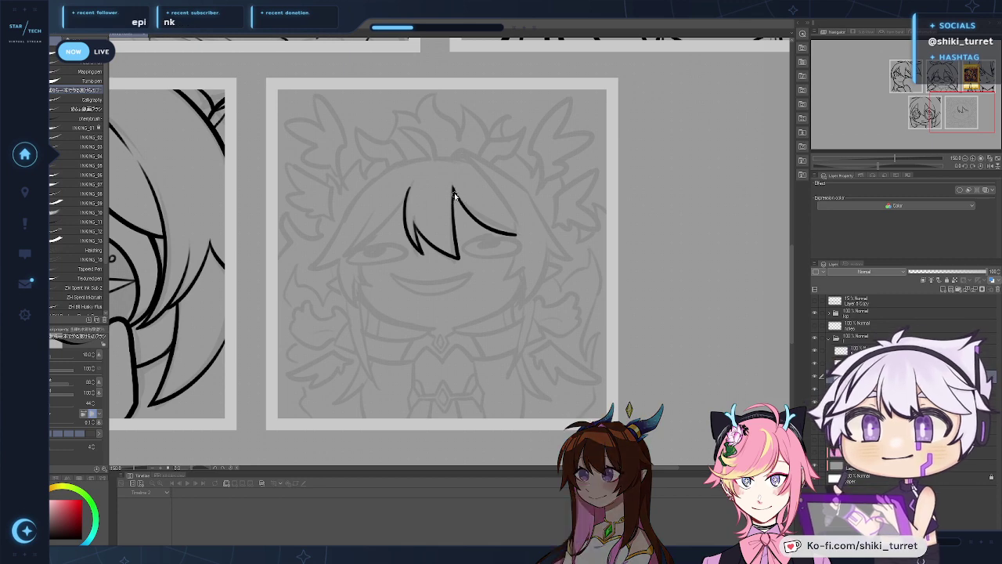
Step: Ink the curved strand sweeping from the top of the central fringe out over the left eye, redoing imprecise attempts
left_click_drag(485, 321, 495, 337)
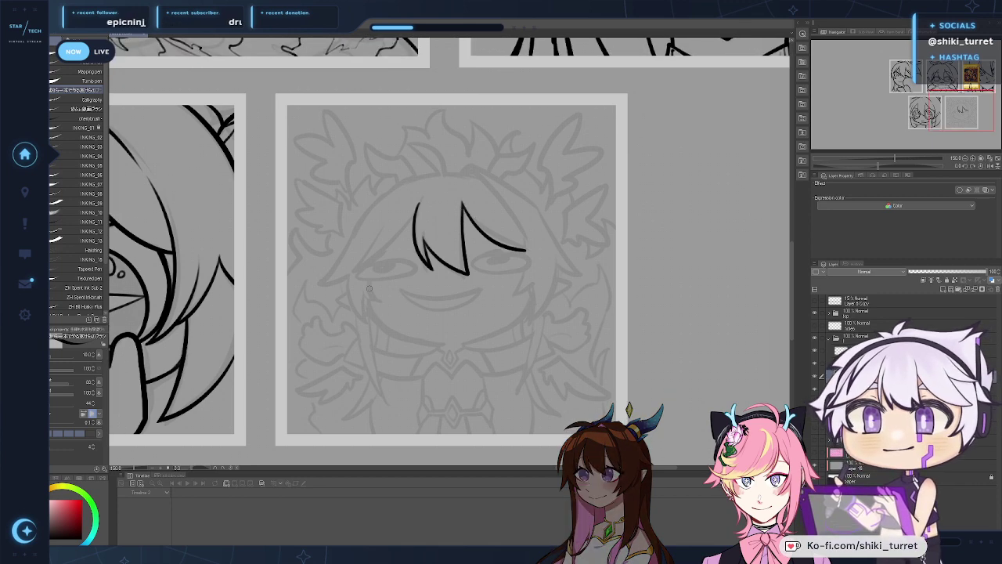
mouse_move(418, 205)
left_mouse_down()
mouse_move(389, 258)
mouse_move(400, 234)
mouse_move(387, 263)
left_mouse_up()
key("ctrl+z")
key("ctrl+z")
key("ctrl+z")
key("ctrl+z")
key("ctrl+z")
left_click_drag(393, 218, 386, 264)
key("ctrl+z")
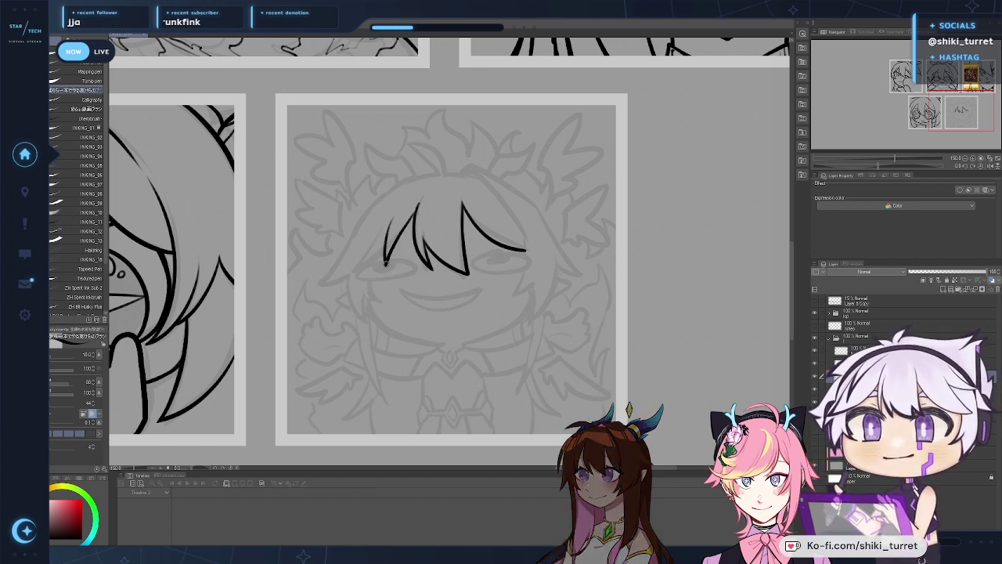
key("ctrl+z")
left_click_drag(402, 233, 374, 257)
key("ctrl+z")
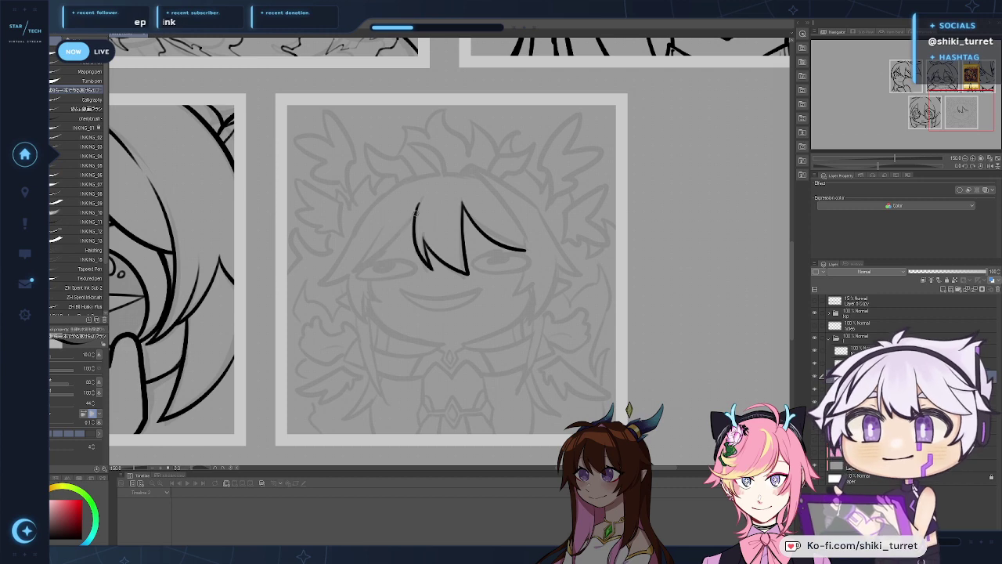
left_click_drag(418, 207, 363, 253)
key("ctrl+z")
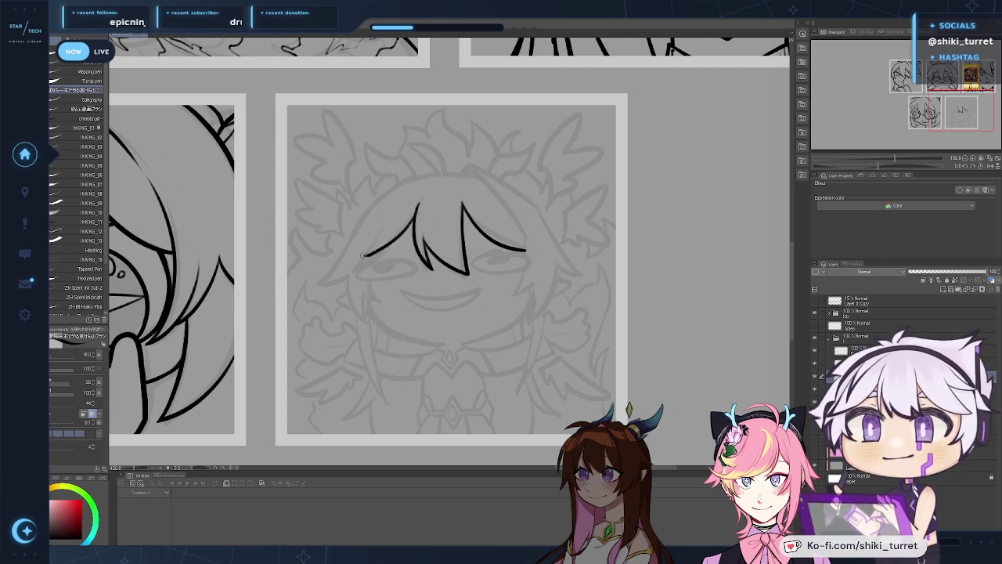
Step: Redo the strand over the left eye on the flipped canvas, restore the view, and ink the strand's outer edge from its tip
key("h")
left_click_drag(679, 203, 525, 180)
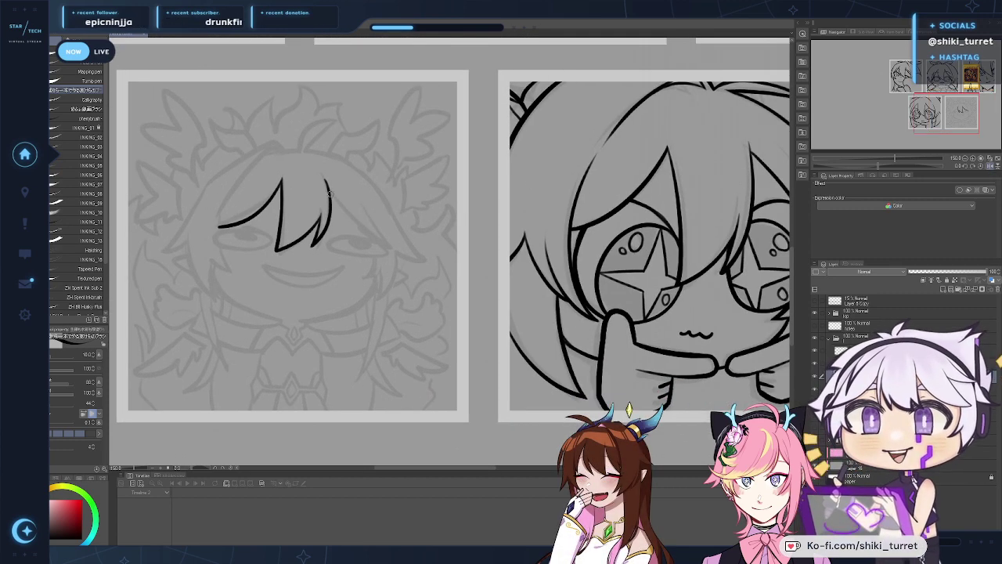
key("ctrl+z")
left_click_drag(332, 197, 384, 230)
key("ctrl+z")
key("h")
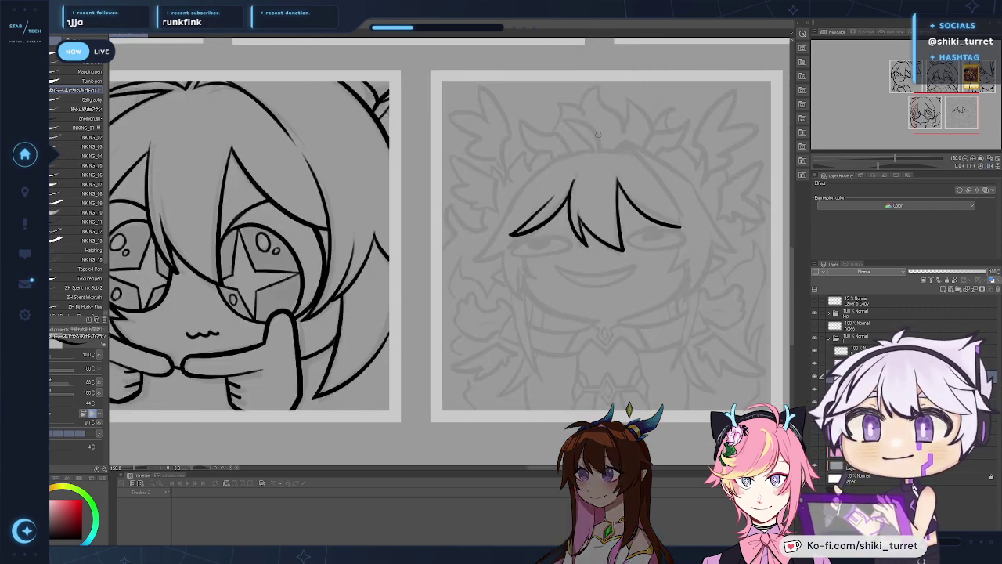
left_click_drag(512, 235, 560, 195)
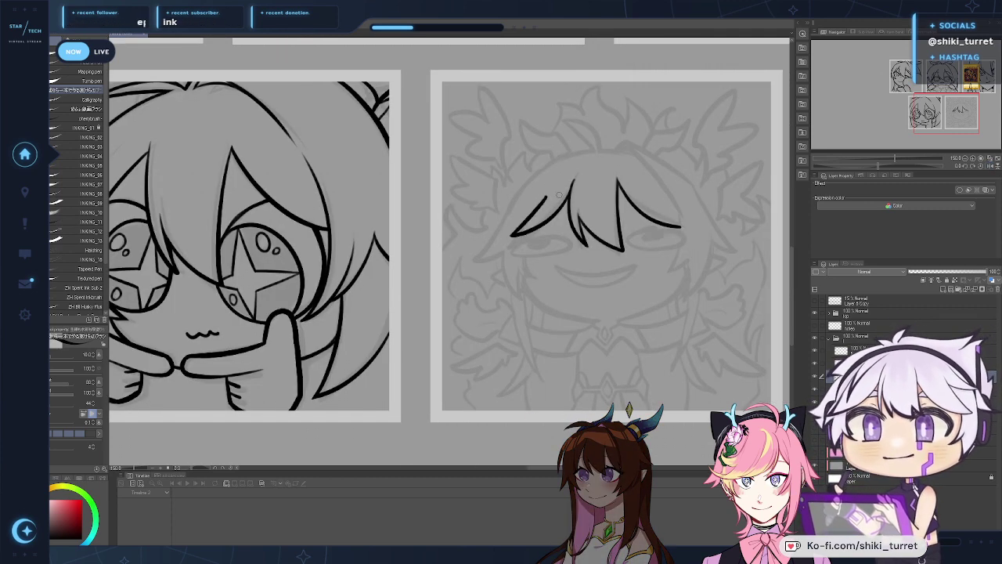
Step: Ink the half-lidded left eye as a flat tilted oval with a smaller oval iris inside, redoing imprecise strokes
left_click(635, 263, "ctrl")
left_click_drag(653, 268, 636, 248)
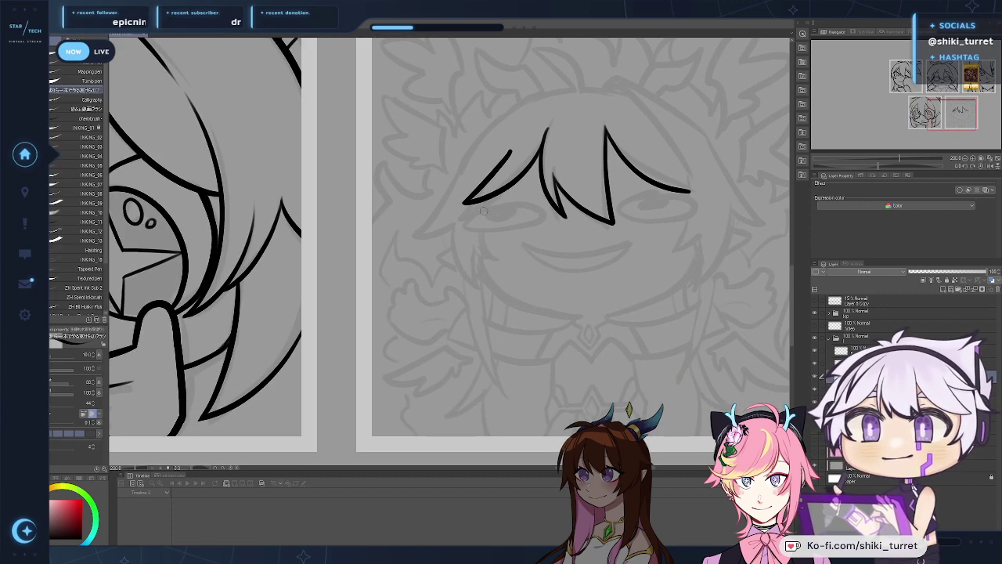
left_click_drag(477, 210, 539, 211)
key("ctrl+z")
left_click_drag(476, 209, 539, 202)
key("ctrl+z")
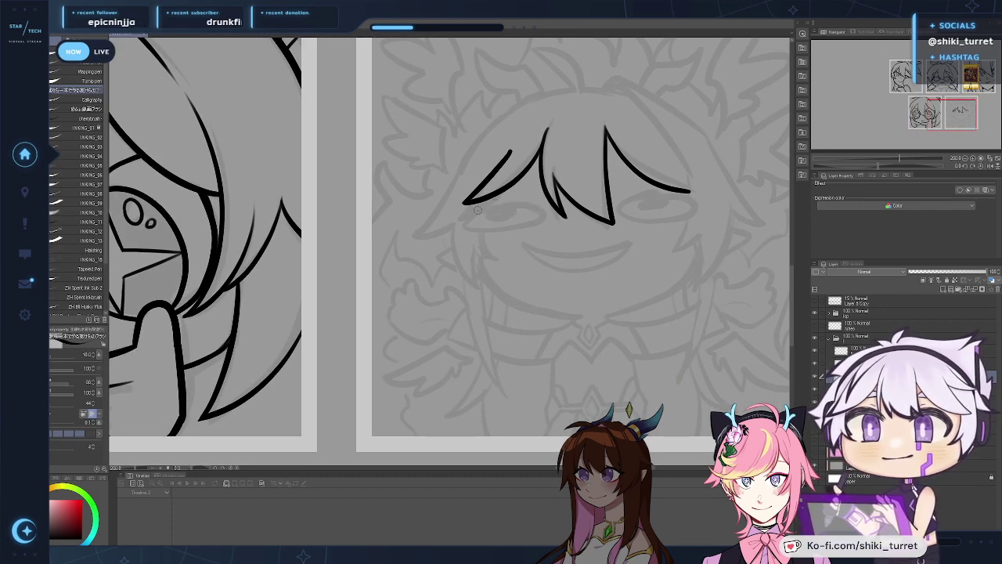
left_click_drag(478, 209, 541, 213)
key("ctrl+z")
mouse_move(477, 205)
left_mouse_down()
mouse_move(531, 207)
mouse_move(522, 228)
mouse_move(465, 221)
mouse_move(517, 210)
mouse_move(486, 214)
mouse_move(516, 213)
mouse_move(496, 209)
mouse_move(509, 221)
mouse_move(515, 208)
mouse_move(485, 218)
left_mouse_up()
key("ctrl+z")
key("ctrl+z")
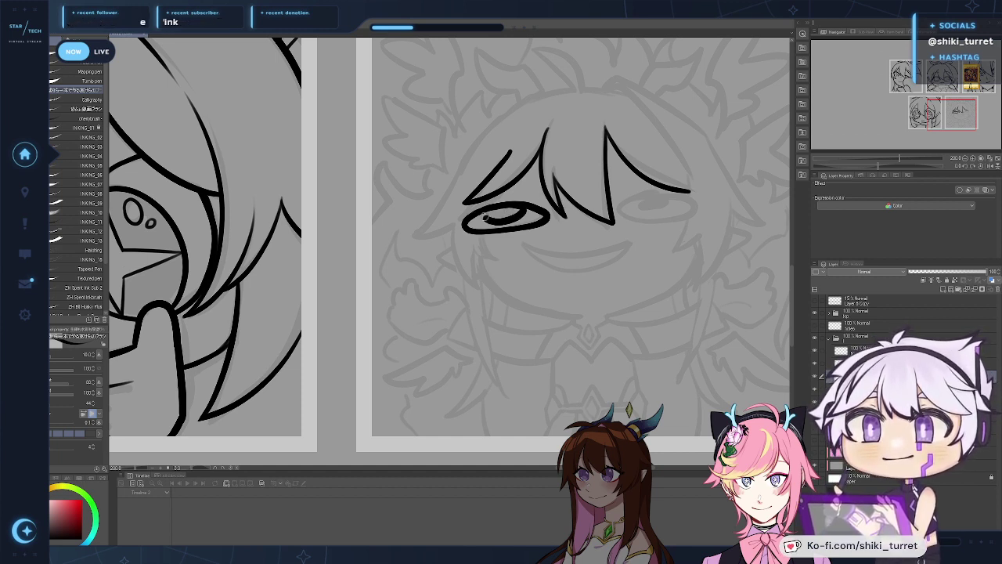
Step: Copy the inked left eye with a lasso selection, rotate the copy into place over the right eye sketch, and deselect
left_click_drag(678, 236, 617, 243)
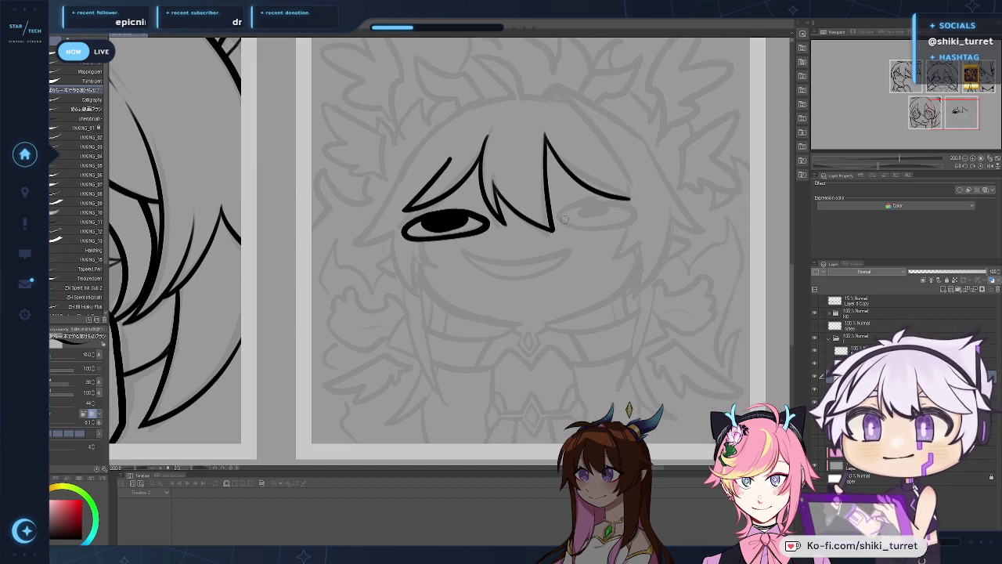
key("m")
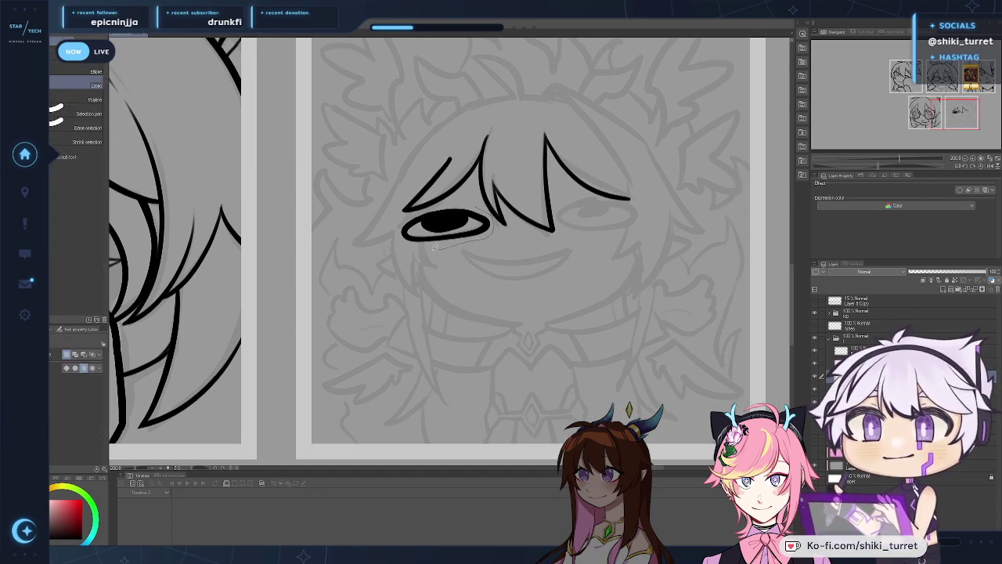
left_click_drag(474, 201, 613, 226)
key("k")
key("ctrl+t")
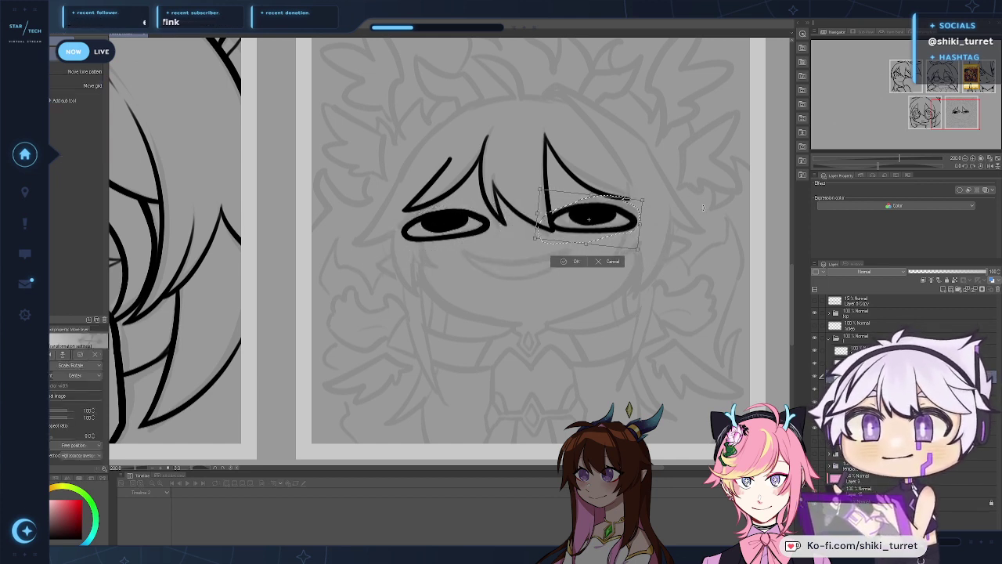
key("Return")
key("m")
key("ctrl+d")
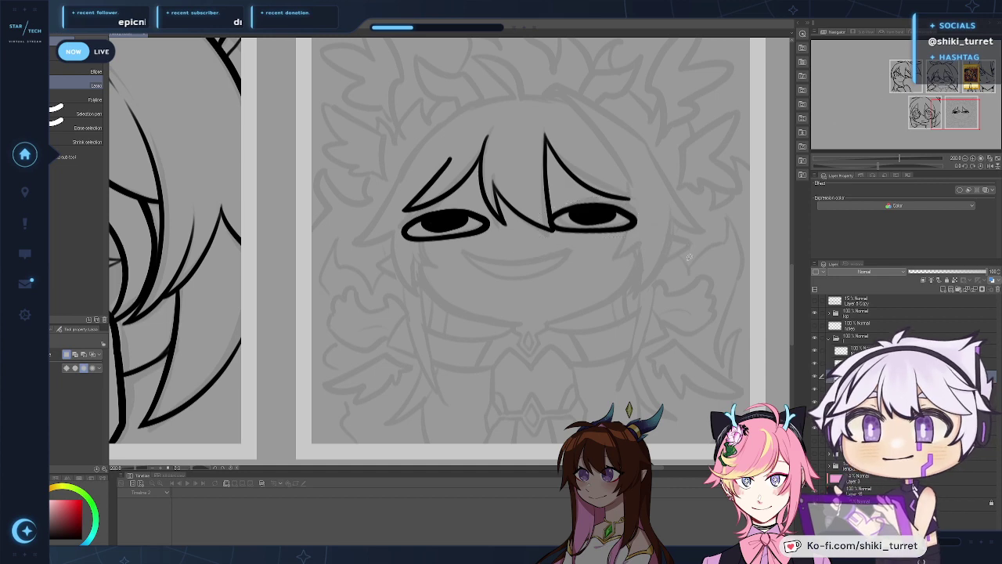
Step: Shift the inked eyes slightly outward to the right, nudge the right eye separately with a lasso selection, and deselect
key("p")
left_click_drag(637, 326, 592, 341)
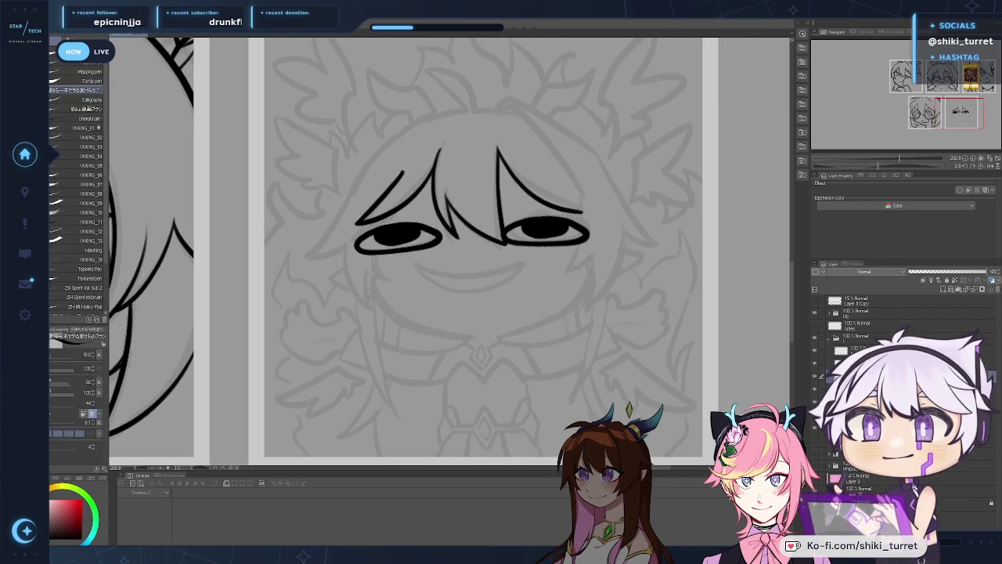
left_click(821, 389)
key("k")
left_click_drag(707, 395, 712, 396)
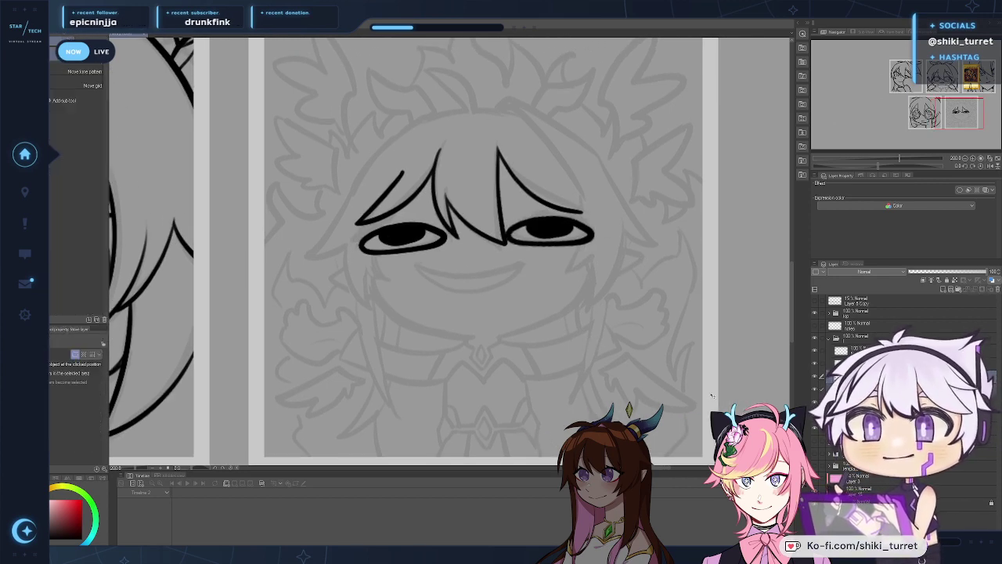
key("m")
mouse_move(552, 260)
left_mouse_down()
mouse_move(526, 205)
mouse_move(611, 268)
left_mouse_up()
key("k")
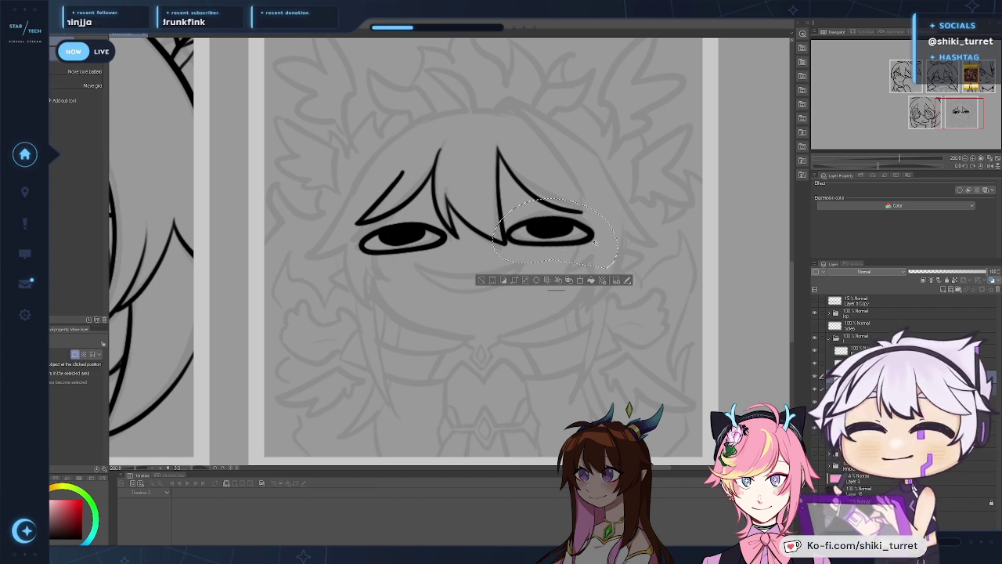
key("ctrl+d")
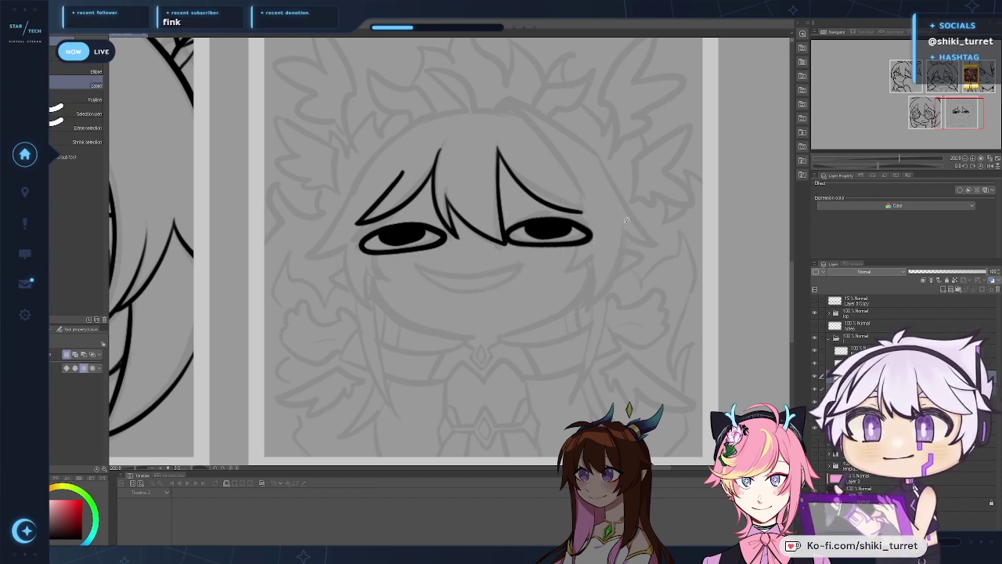
Step: Merge the inked eye layers down, toggling the fringe layer's visibility to tell the layers apart
left_click(975, 291)
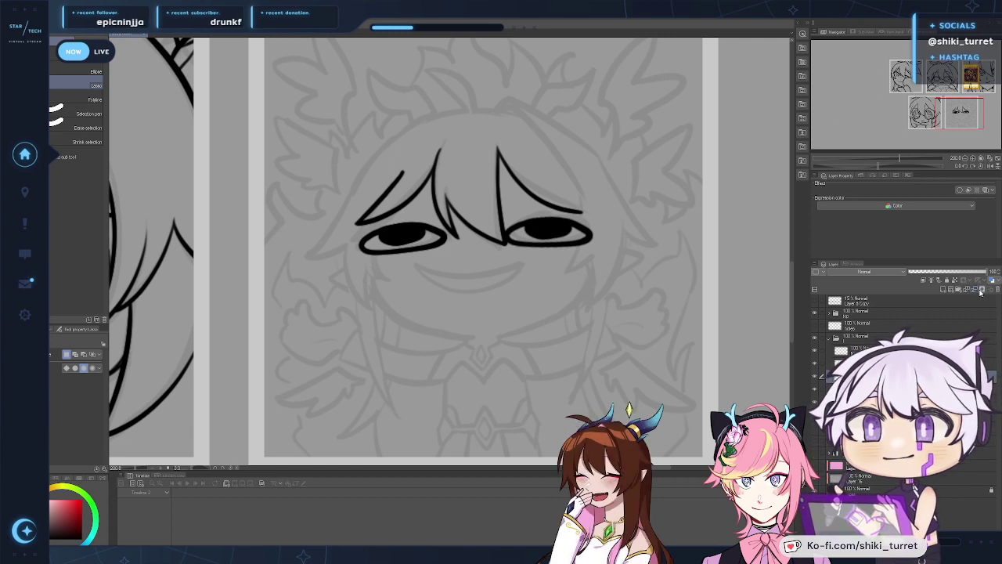
left_click(816, 390)
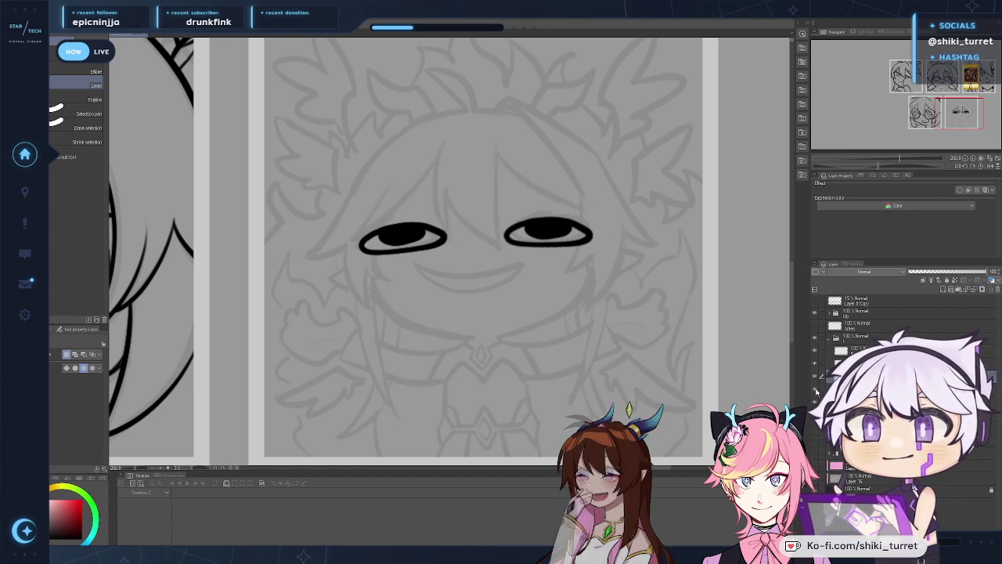
left_click(816, 389)
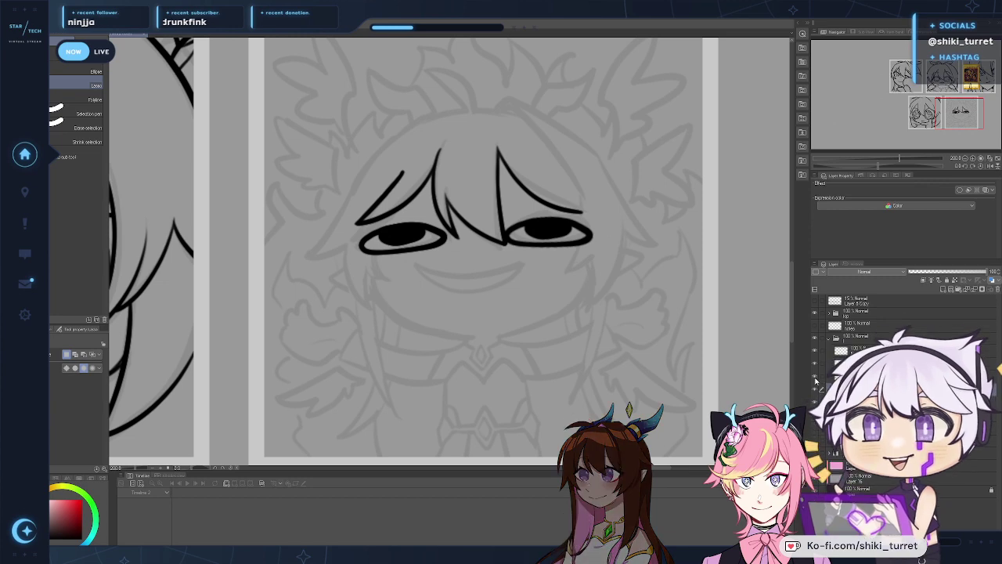
left_click(975, 291)
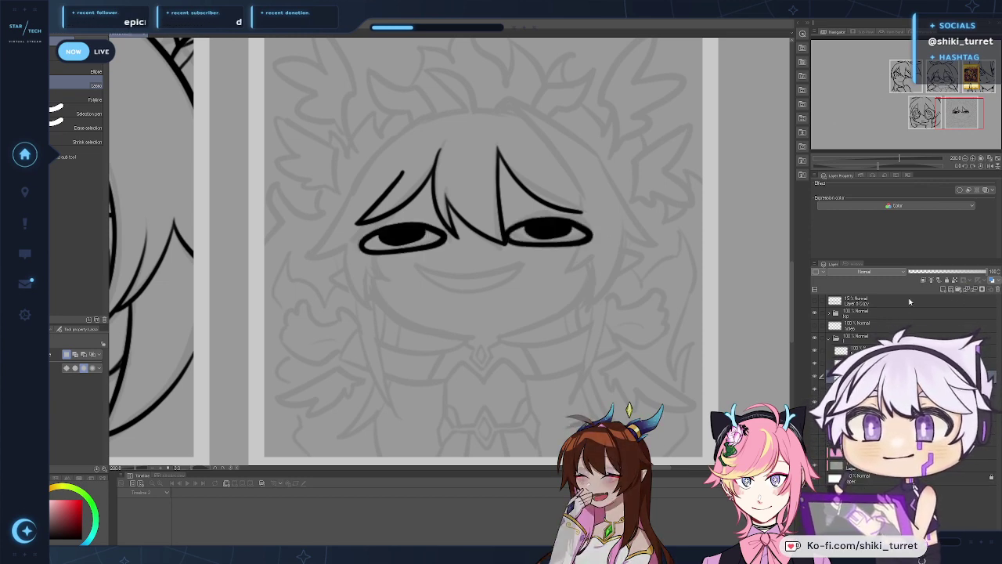
Step: Ink the left side of the hair outline from the crown down to the flared outer tip, redoing imprecise strokes
left_click_drag(497, 347, 488, 362)
key("p")
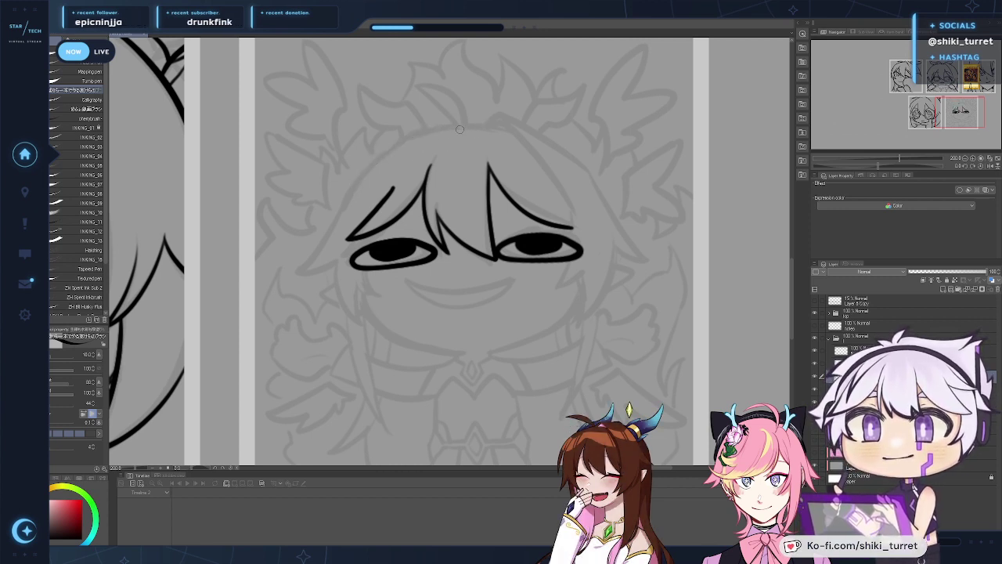
left_click_drag(460, 129, 351, 185)
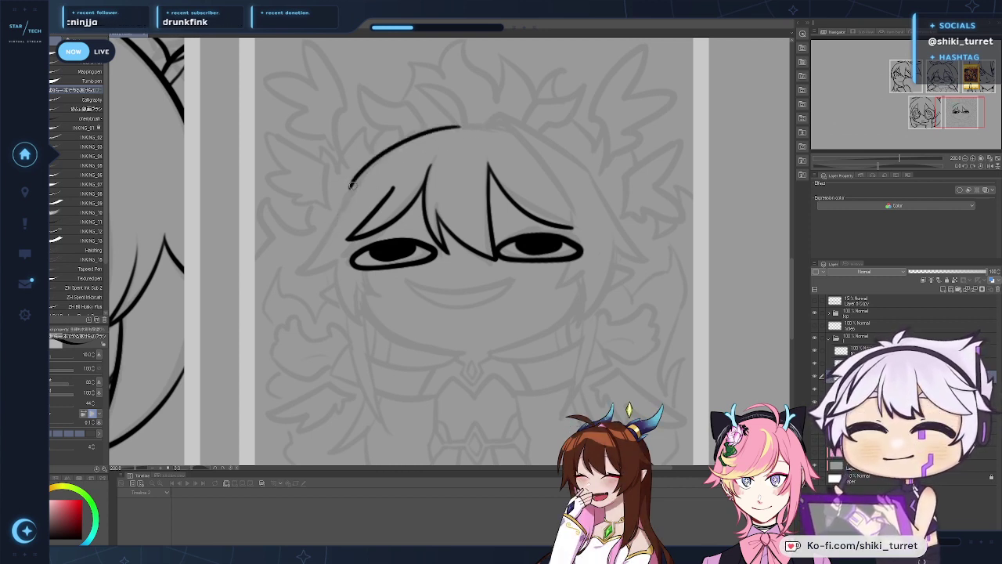
left_click_drag(352, 184, 301, 273)
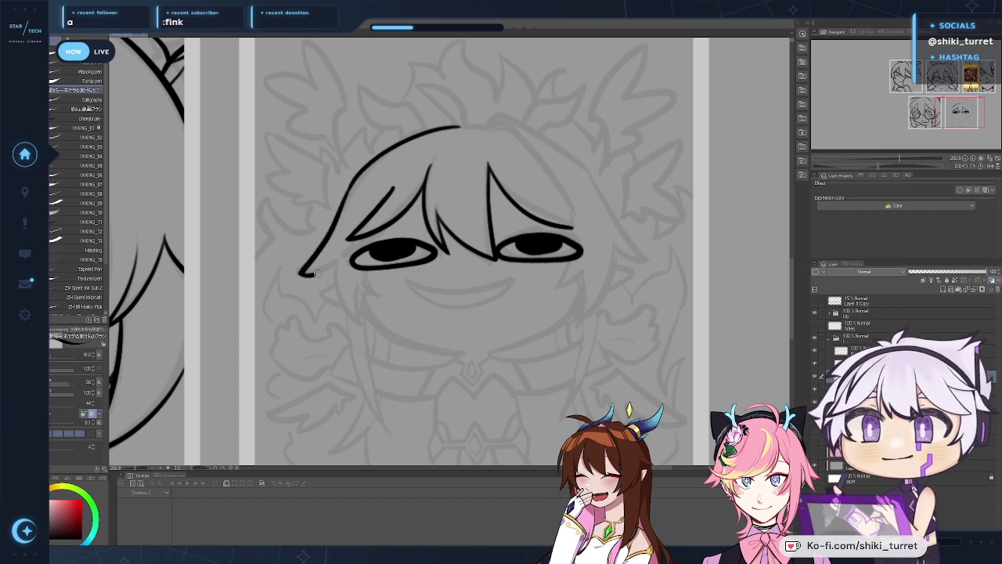
key("ctrl+z")
left_click_drag(352, 185, 300, 270)
key("ctrl+z")
left_click_drag(352, 185, 306, 264)
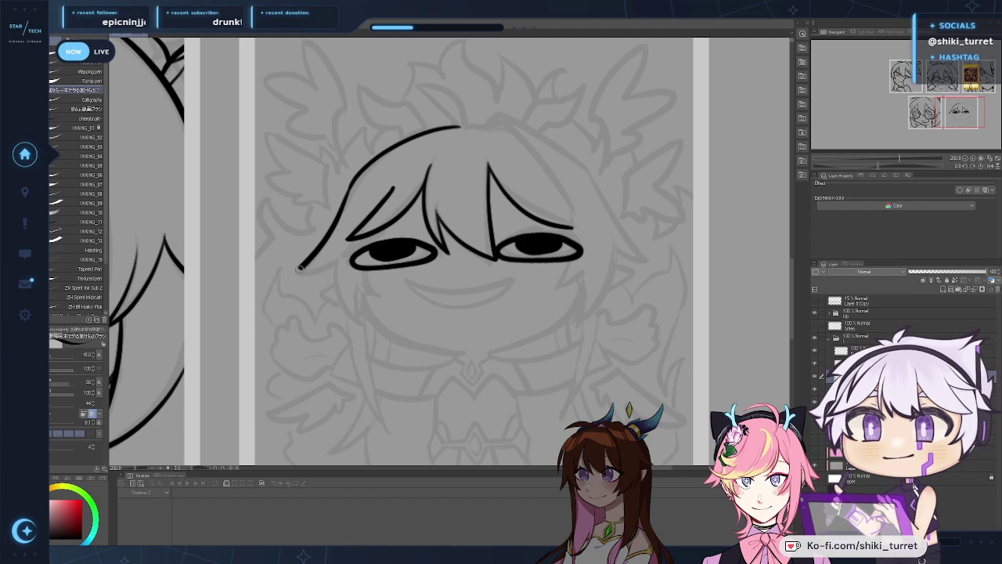
Step: Ink the jagged tips of the left side lock from its flared outer point to the left eye's outer corner
mouse_move(299, 267)
left_mouse_down()
mouse_move(332, 265)
mouse_move(381, 296)
left_mouse_up()
key("ctrl+z")
left_click_drag(364, 233, 375, 297)
key("ctrl+z")
key("ctrl+z")
left_click_drag(348, 265, 375, 295)
key("ctrl+z")
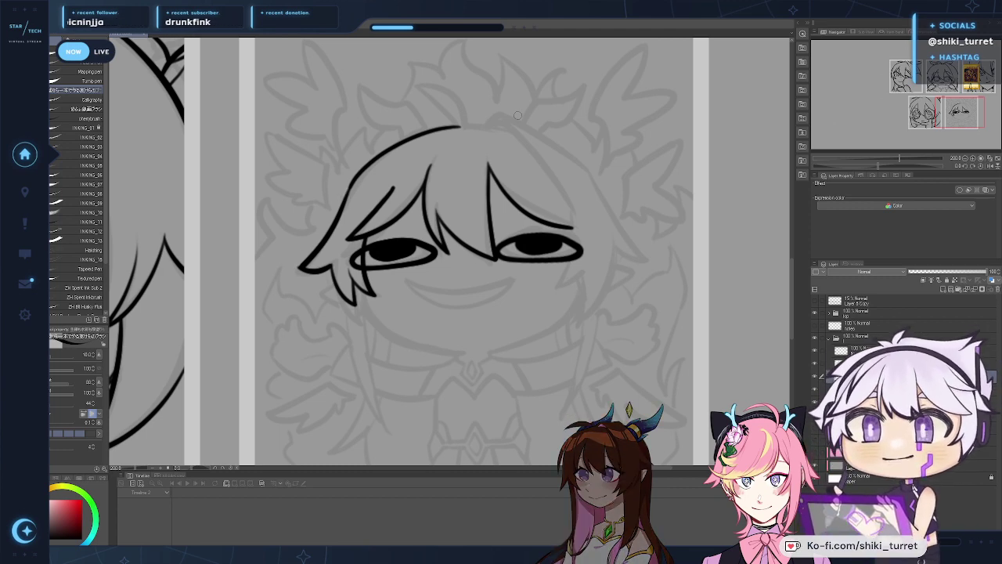
Step: Ink the upper curve of the small stray lock rising from the top of the head, redoing it until it fits the sketch
left_click_drag(345, 196, 368, 207)
mouse_move(486, 137)
left_mouse_down()
mouse_move(446, 98)
mouse_move(488, 139)
left_mouse_up()
key("ctrl+z")
key("ctrl+z")
left_click_drag(441, 99, 493, 143)
key("ctrl+z")
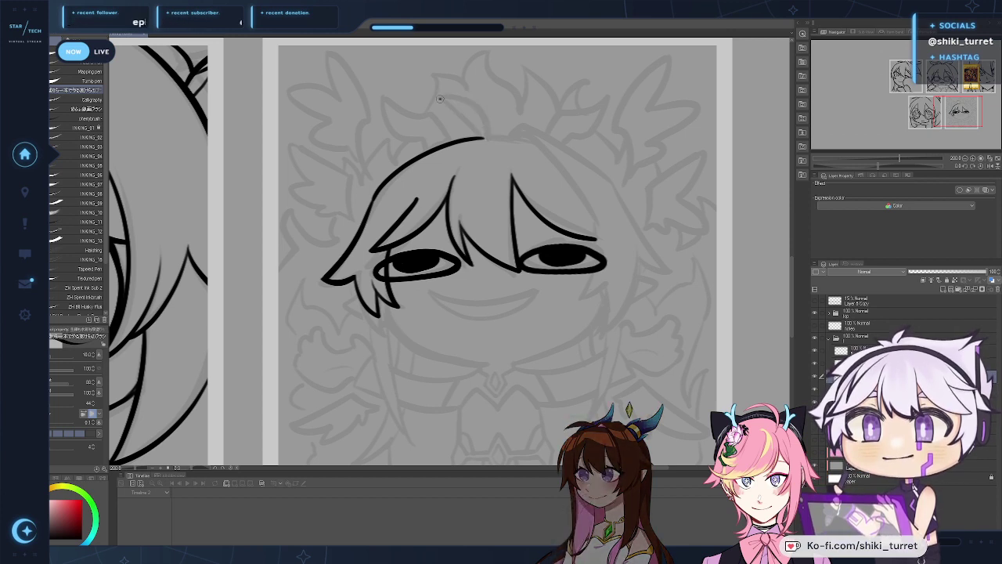
left_click_drag(440, 99, 494, 144)
key("ctrl+z")
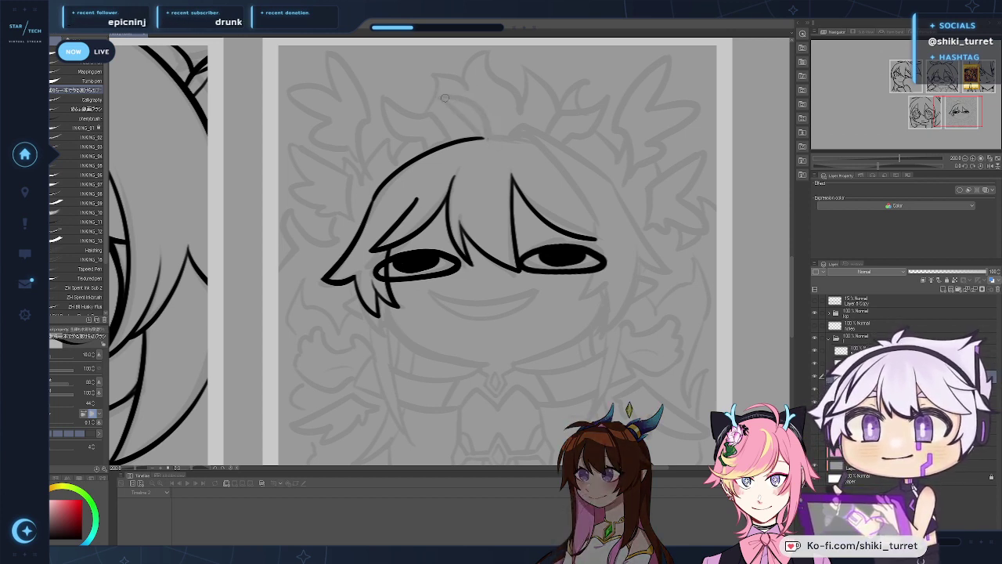
left_click_drag(439, 95, 489, 137)
key("ctrl+z")
left_click_drag(438, 94, 487, 134)
key("ctrl+z")
key("ctrl+z")
key("ctrl+z")
left_click_drag(436, 94, 488, 134)
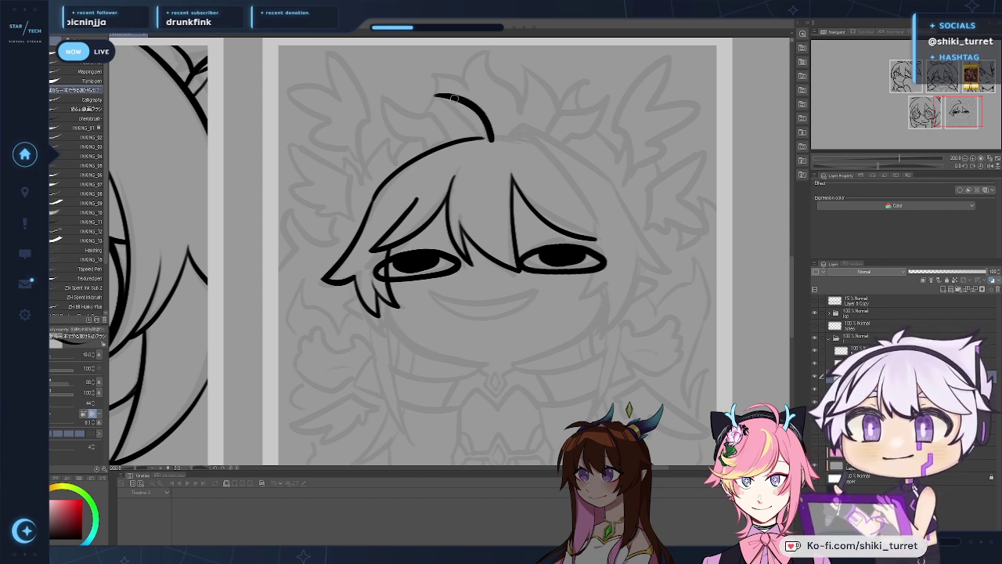
key("ctrl+z")
Step: Ink the inner curve of the stray lock from its tip back to the crown, redoing imprecise attempts
left_click_drag(451, 97, 486, 138)
key("ctrl+z")
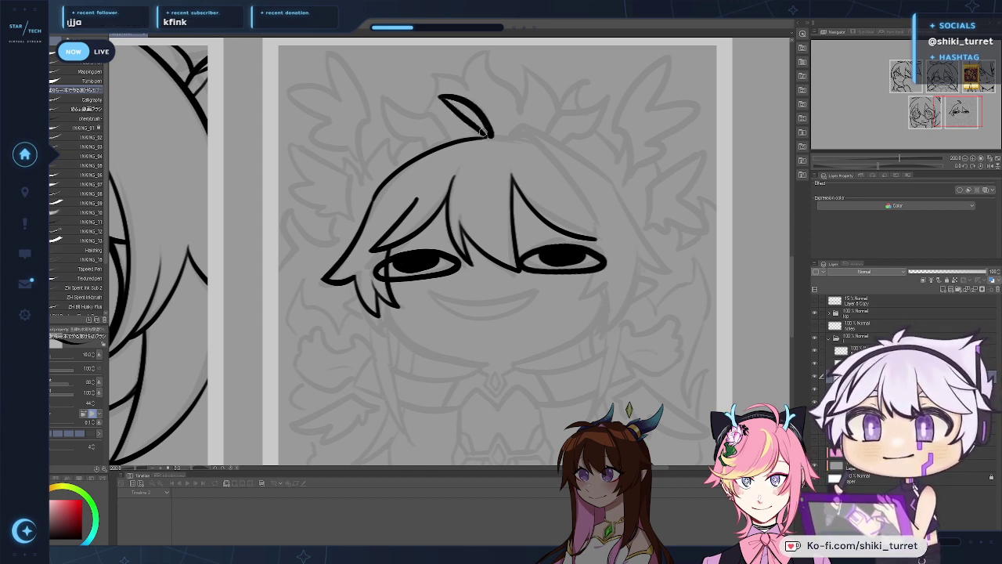
key("ctrl+z")
left_click_drag(441, 97, 485, 139)
key("ctrl+z")
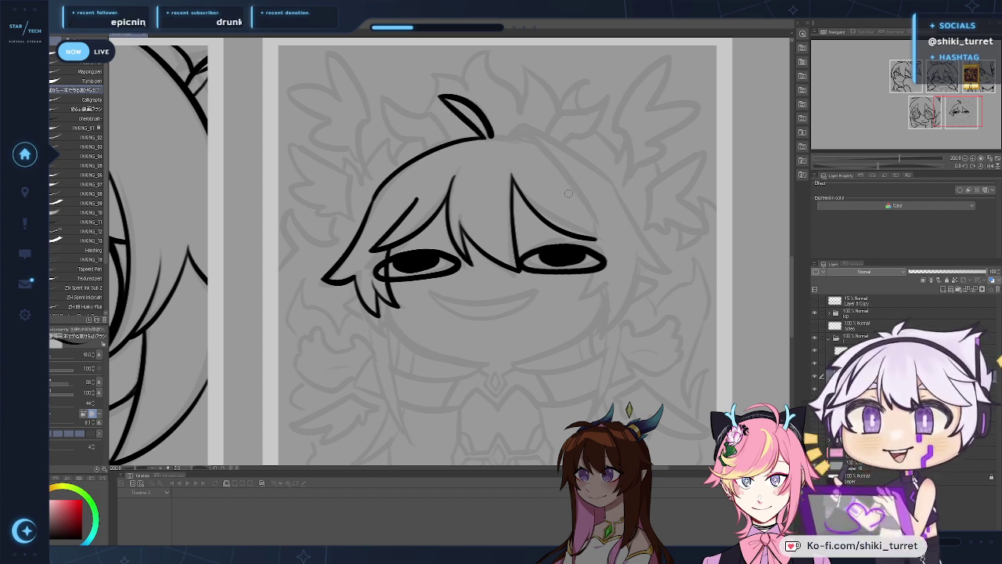
Step: Extend the crown line to the right of the stray lock and ink the short rising edge of the hair fold
left_click_drag(660, 247, 470, 248)
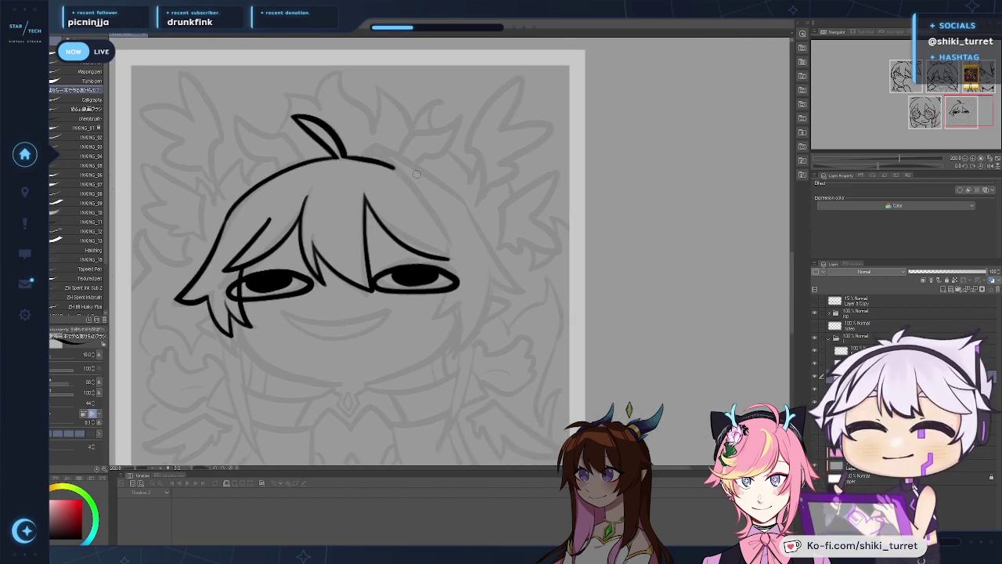
left_click_drag(517, 188, 582, 190)
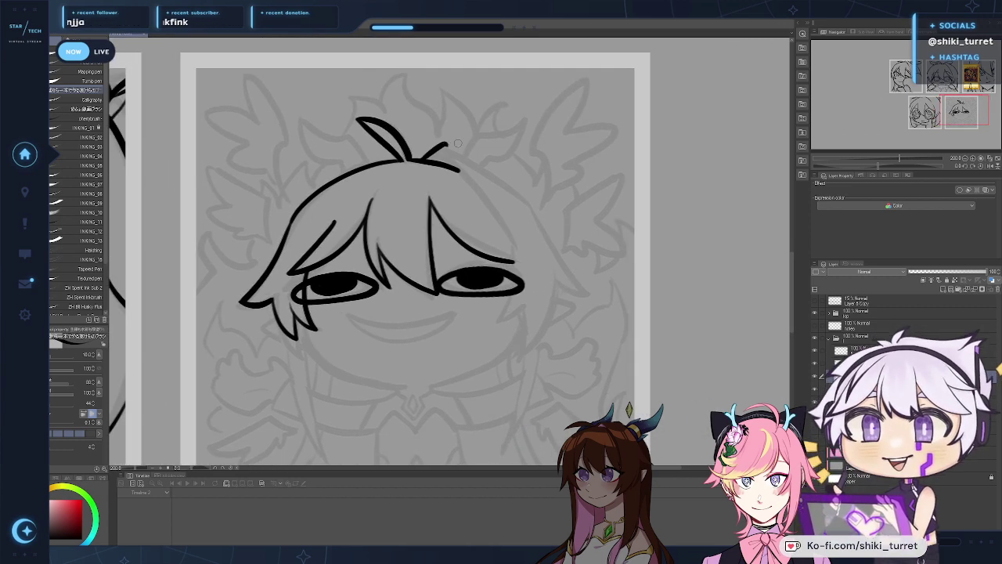
key("ctrl+z")
left_click_drag(420, 160, 443, 147)
key("ctrl+z")
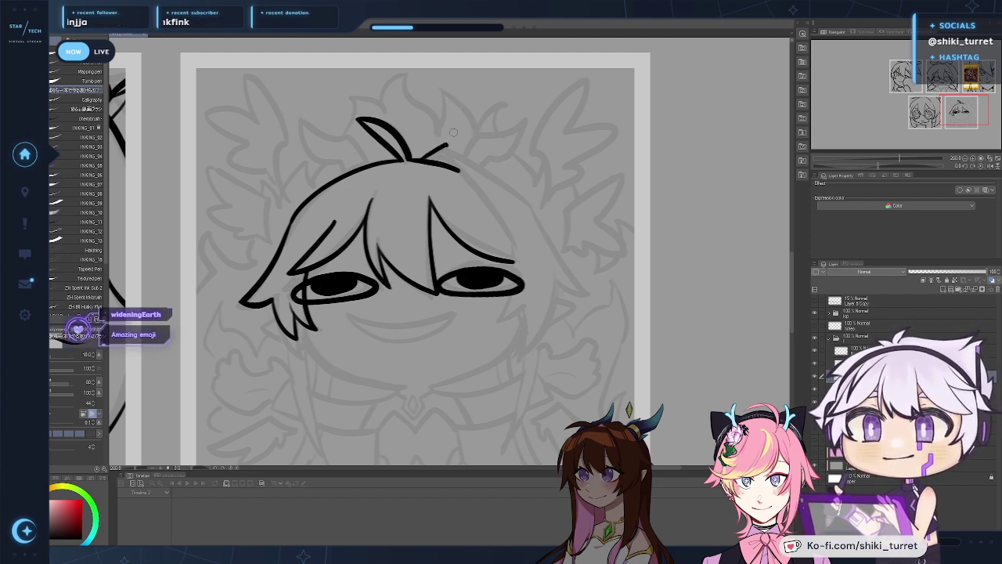
Step: Ink the outer hair outline from the fold's peak down to the right, and add the fold's small inner lines
key("ctrl+z")
left_click_drag(445, 145, 524, 200)
key("ctrl+z")
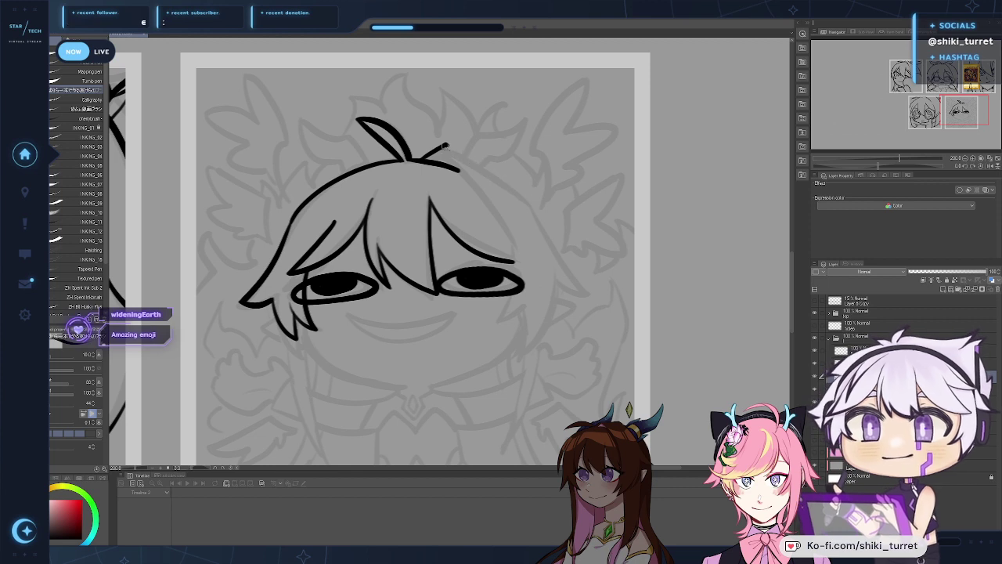
left_click_drag(445, 145, 526, 199)
left_click_drag(429, 159, 444, 152)
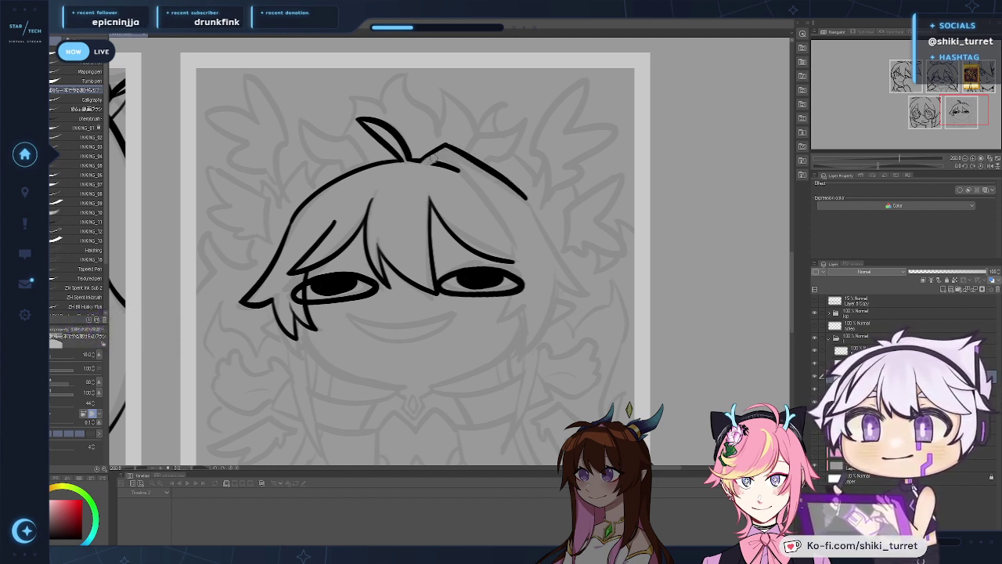
left_click_drag(430, 160, 443, 154)
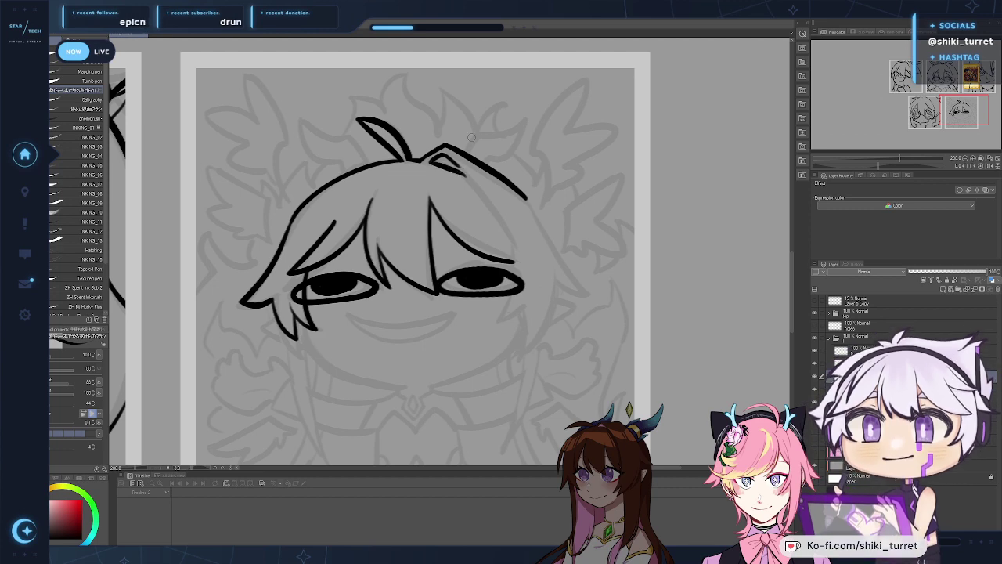
Step: On the flipped canvas, ink the long strand from the hair fold down to the right eye's outer corner, then restore the view
key("h")
left_click_drag(731, 173, 716, 152)
left_click_drag(433, 145, 370, 248)
key("ctrl+z")
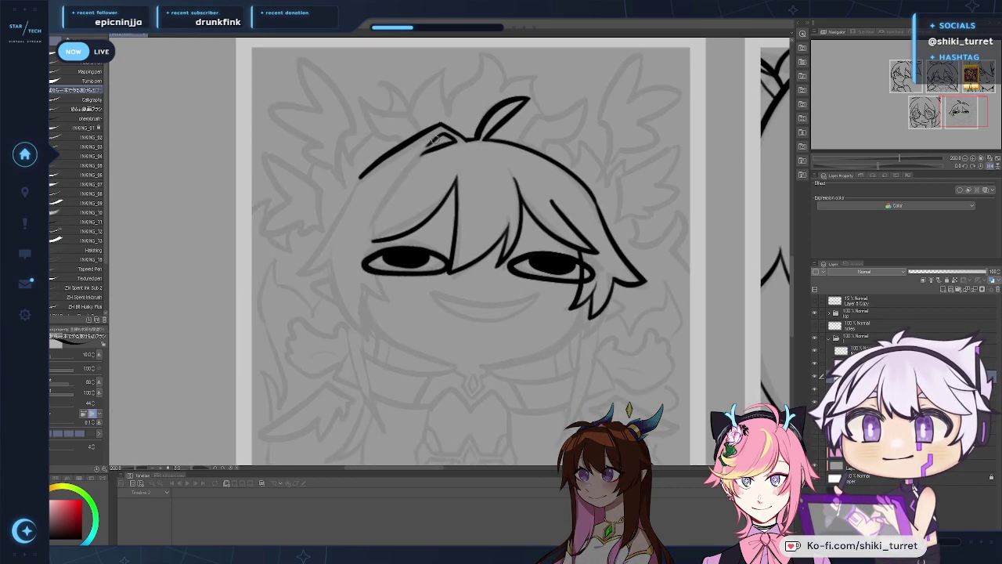
left_click_drag(435, 141, 365, 261)
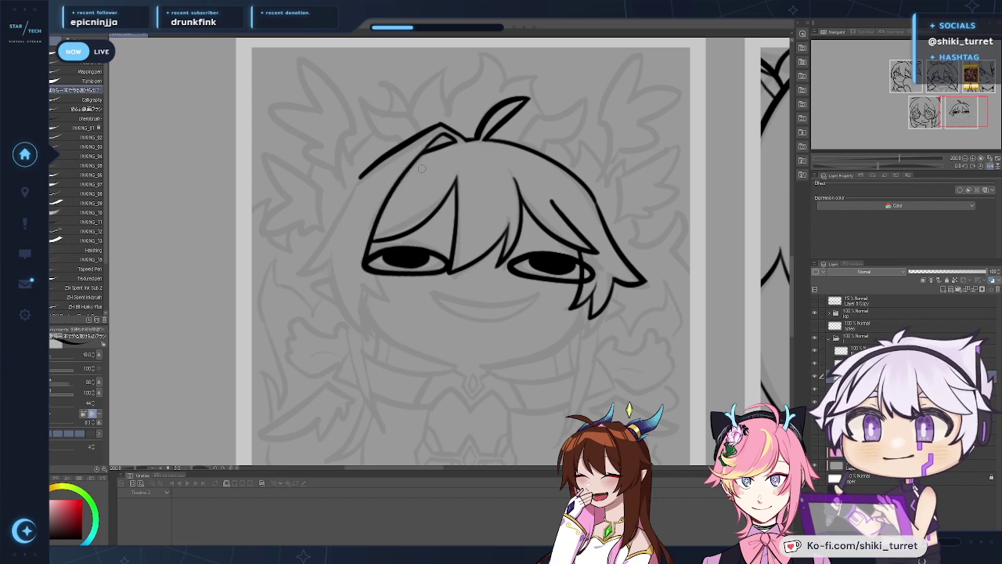
key("ctrl+z")
left_click_drag(433, 141, 366, 257)
key("ctrl+z")
key("ctrl+z")
left_click_drag(429, 146, 368, 249)
key("h")
left_click_drag(470, 180, 470, 159)
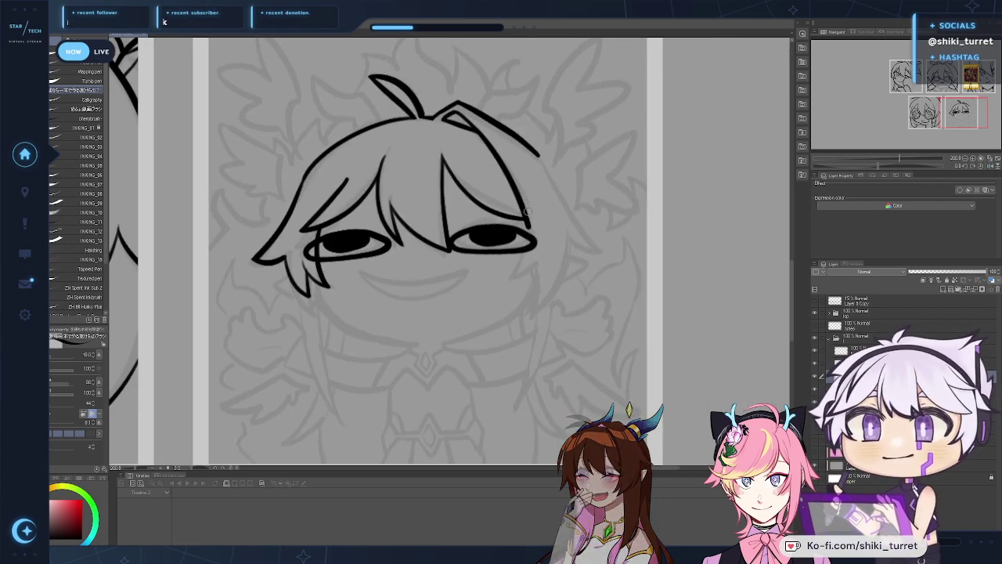
Step: Ink the first pointed tips of the side lock over the right eye's outer corner, redoing imprecise strokes
left_click_drag(527, 219, 514, 276)
key("ctrl+z")
key("ctrl+z")
mouse_move(527, 227)
left_mouse_down()
mouse_move(514, 276)
mouse_move(544, 255)
left_mouse_up()
key("ctrl+z")
key("ctrl+z")
key("ctrl+z")
key("ctrl+z")
key("ctrl+z")
key("ctrl+z")
key("ctrl+z")
key("ctrl+z")
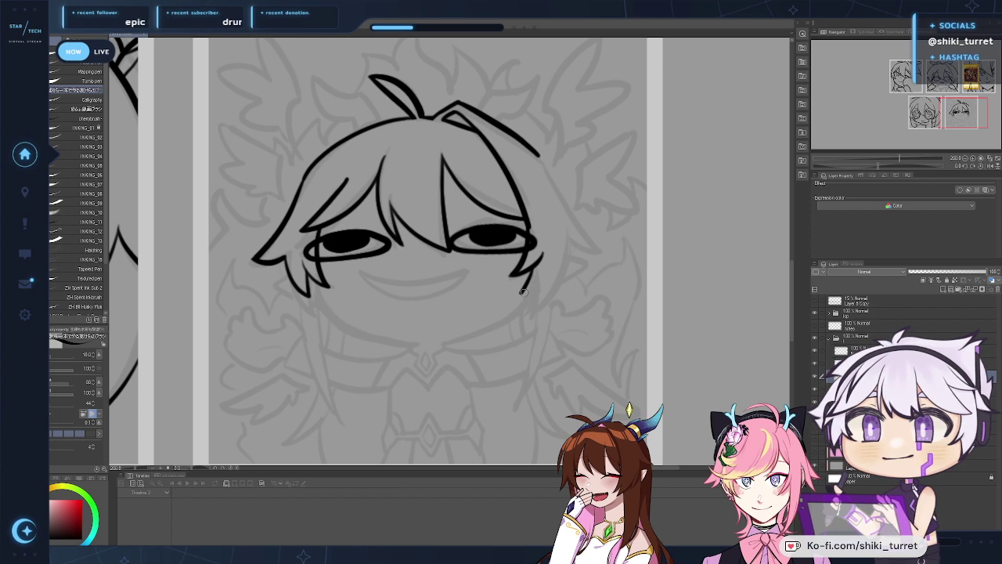
Step: Ink the curved edge of the right side lock from its lowest tip up and outward, redoing imprecise attempts
mouse_move(524, 292)
left_mouse_down()
mouse_move(573, 242)
mouse_move(528, 288)
mouse_move(566, 251)
left_mouse_up()
key("ctrl+z")
key("ctrl+z")
key("ctrl+z")
key("ctrl+z")
key("ctrl+z")
key("ctrl+z")
key("ctrl+z")
left_click_drag(524, 290, 559, 260)
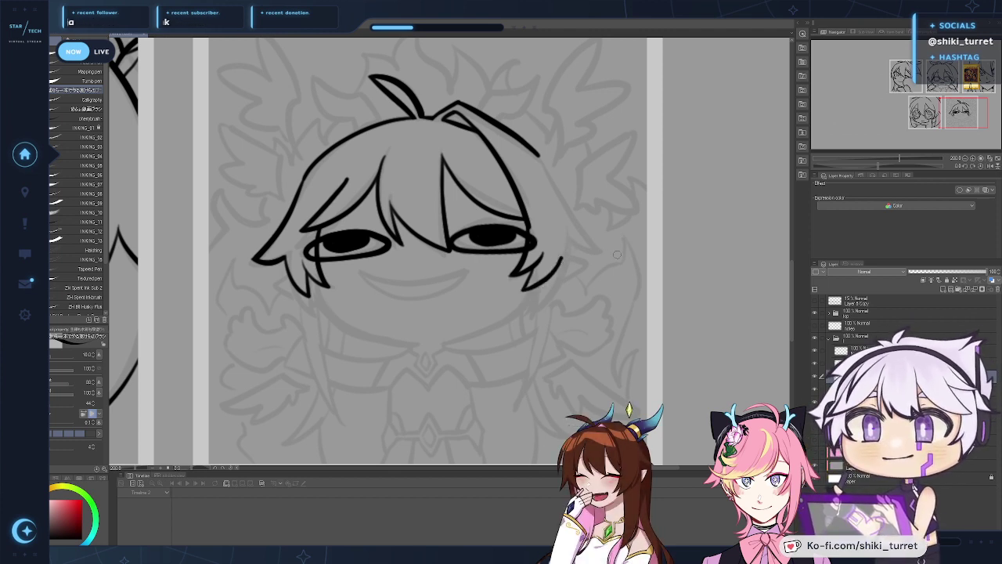
Step: Continue the right outer hair outline a short way down the side of the head, redoing overlong strokes
left_click_drag(539, 157, 587, 244)
key("ctrl+z")
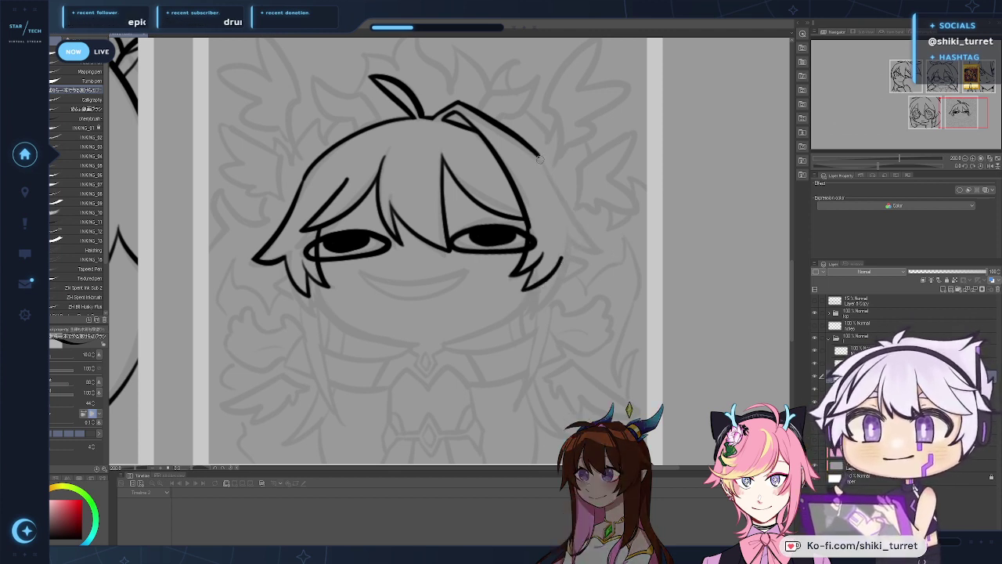
key("ctrl+z")
mouse_move(539, 156)
left_mouse_down()
mouse_move(592, 251)
mouse_move(581, 227)
mouse_move(603, 252)
left_mouse_up()
key("ctrl+z")
key("ctrl+z")
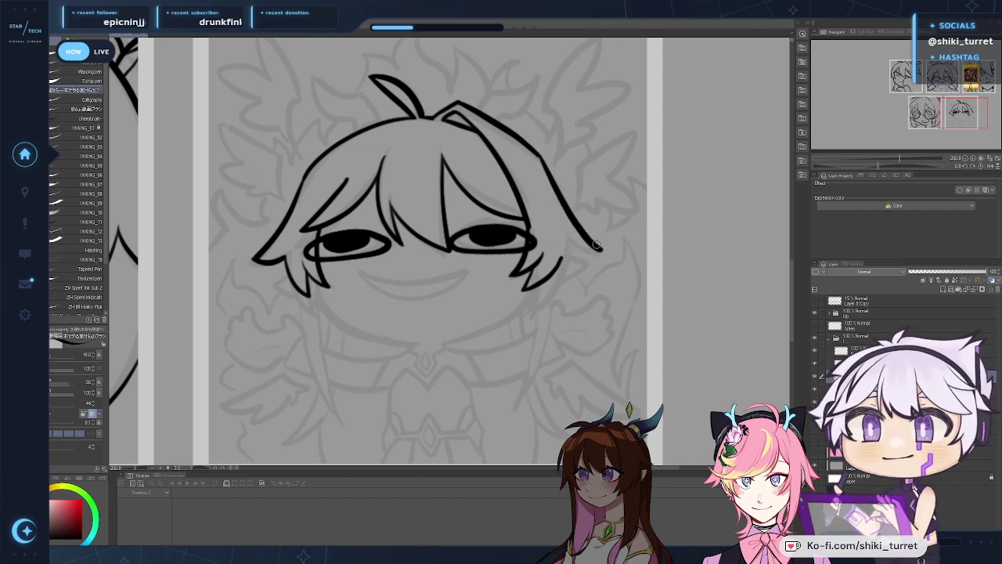
key("ctrl+z")
mouse_move(539, 155)
left_mouse_down()
mouse_move(601, 249)
mouse_move(566, 238)
left_mouse_up()
key("ctrl+z")
key("ctrl+z")
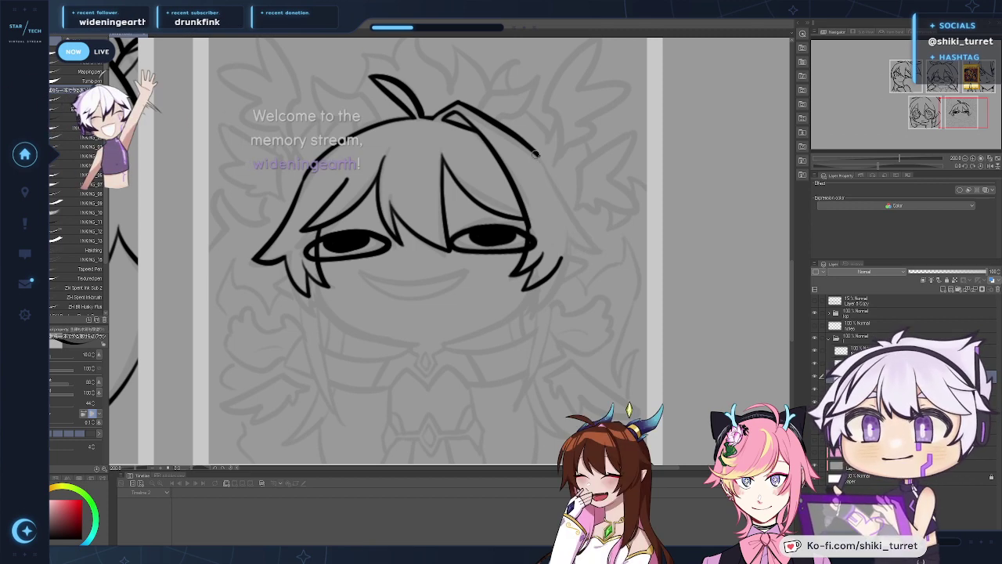
key("ctrl+z")
left_click_drag(539, 156, 565, 206)
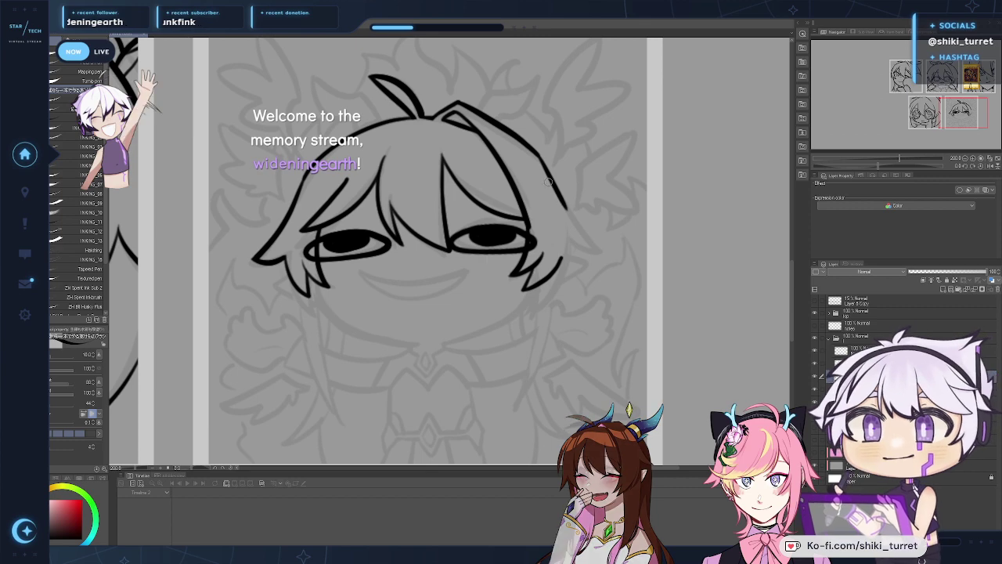
Step: Ink the lower right hair outline out to its flared tip and back in toward the side lock, redoing imprecise strokes
left_click_drag(552, 162, 527, 158)
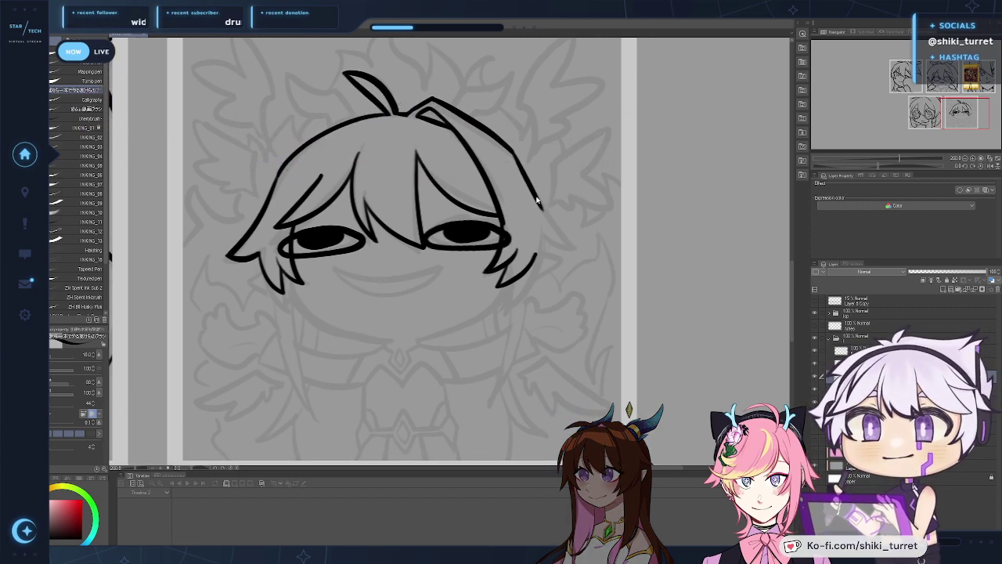
left_click_drag(537, 200, 575, 248)
key("ctrl+z")
mouse_move(514, 153)
left_mouse_down()
mouse_move(550, 224)
mouse_move(578, 252)
left_mouse_up()
key("ctrl+z")
left_click_drag(515, 152, 571, 250)
key("ctrl+z")
key("ctrl+z")
key("ctrl+z")
key("ctrl+z")
left_click_drag(537, 202, 576, 243)
key("ctrl+z")
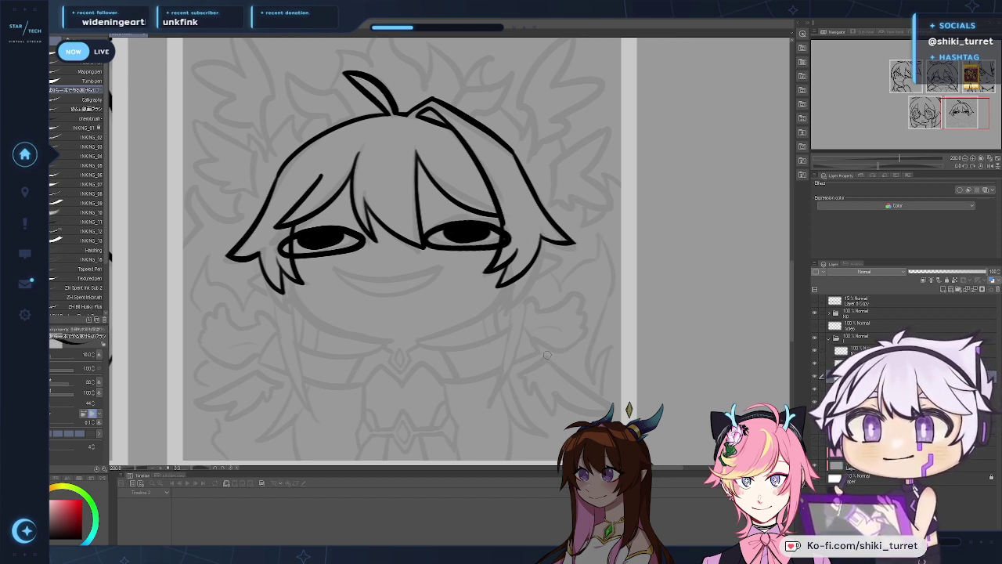
Step: Ink the long pointed hair lock hanging below the left side hair, redoing imprecise strokes
left_click_drag(428, 379, 444, 358)
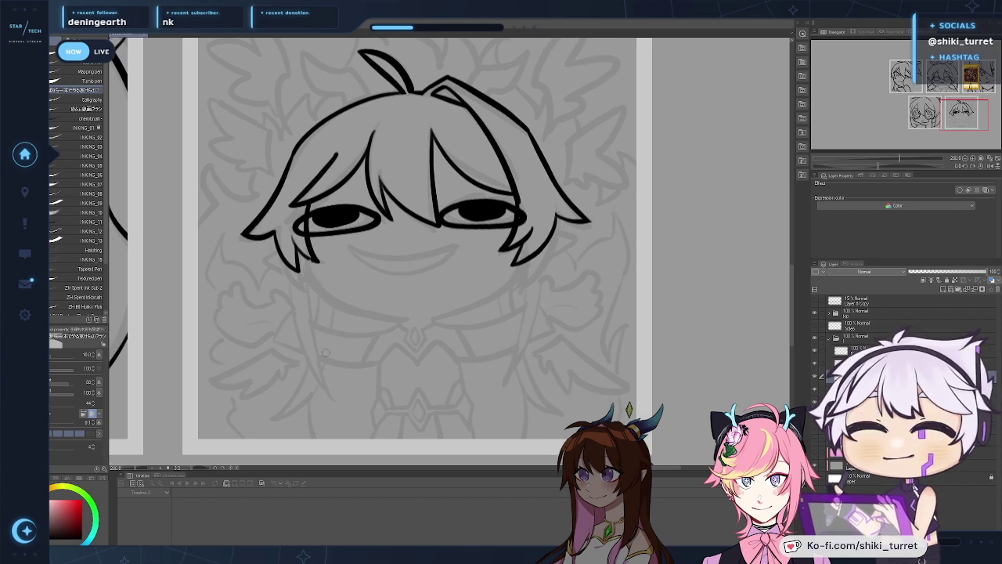
left_click_drag(315, 297, 336, 365)
key("ctrl+z")
key("ctrl+z")
mouse_move(310, 261)
left_mouse_down()
mouse_move(337, 354)
mouse_move(330, 342)
left_mouse_up()
key("ctrl+z")
key("ctrl+z")
key("ctrl+z")
key("ctrl+z")
key("ctrl+z")
left_click_drag(292, 265, 335, 350)
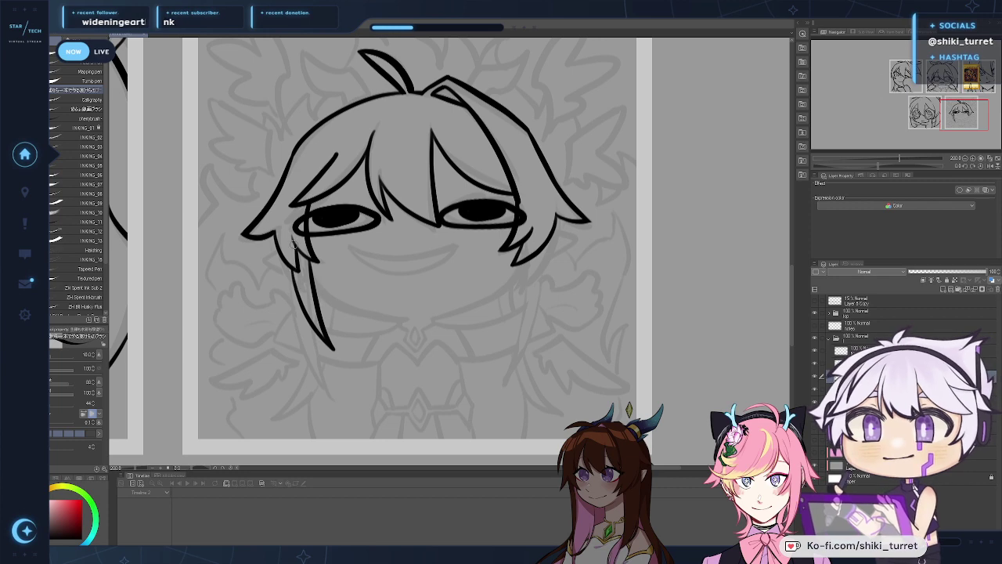
Step: Mirror the view and ink the matching long pointed lock below the right side hair, redoing both edges until they fit, then restore the view
left_click(990, 166)
left_click_drag(590, 242, 587, 222)
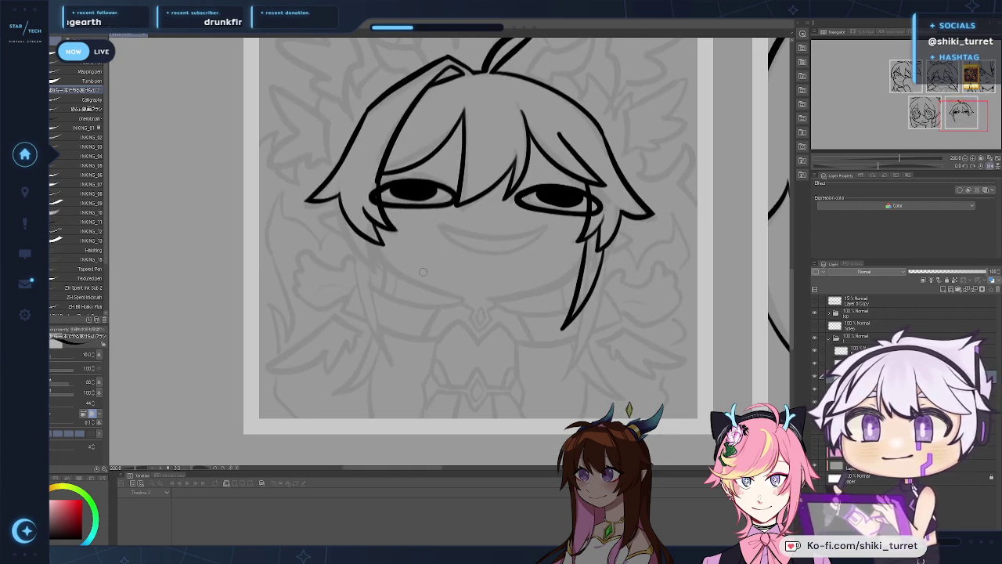
left_click_drag(380, 274, 403, 331)
key("ctrl+z")
left_click_drag(376, 241, 401, 326)
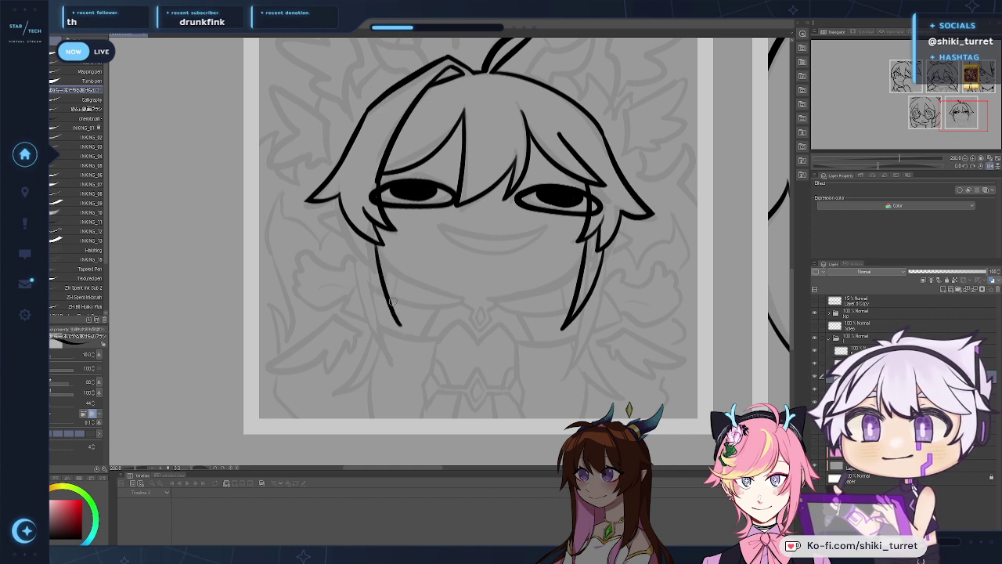
left_click_drag(375, 243, 398, 327)
key("ctrl+z")
key("ctrl+z")
left_click_drag(375, 243, 383, 292)
key("ctrl+z")
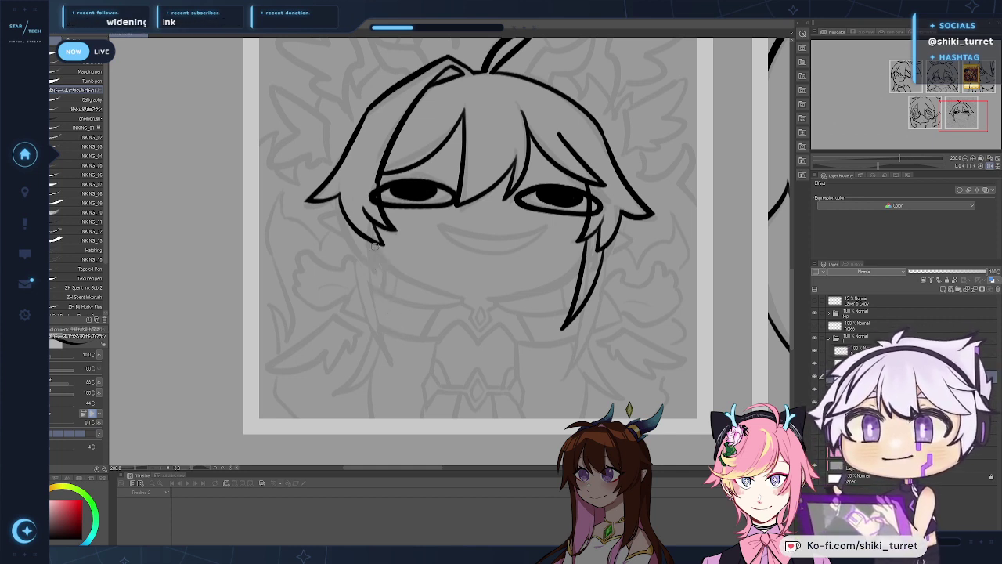
key("ctrl+z")
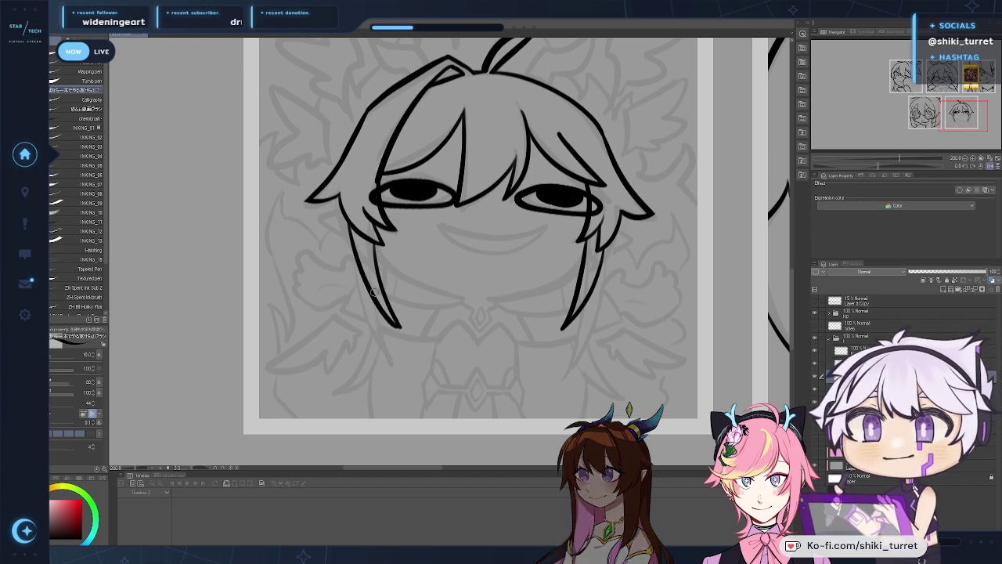
key("ctrl+z")
left_click_drag(374, 243, 400, 326)
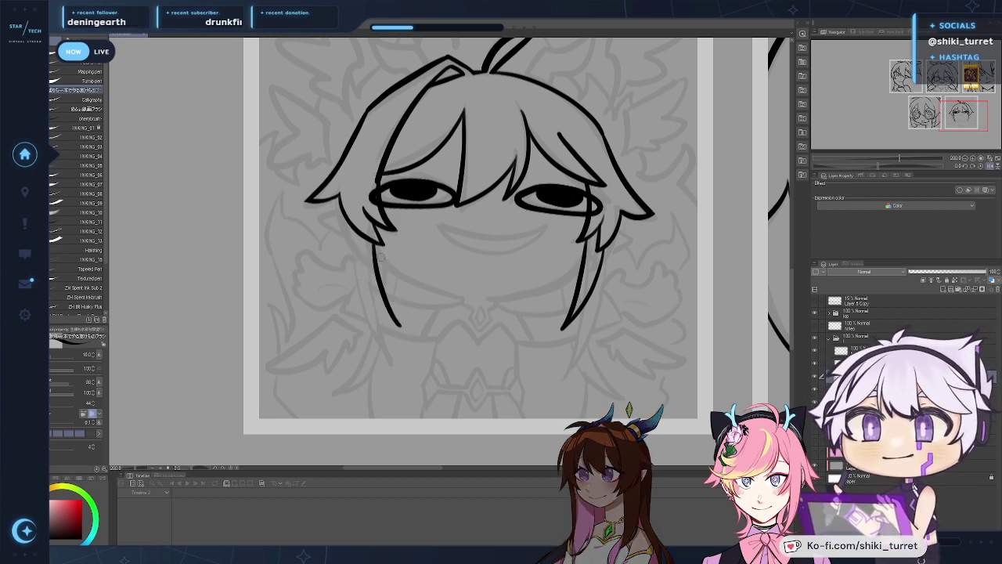
key("ctrl+z")
mouse_move(354, 231)
left_mouse_down()
mouse_move(392, 321)
mouse_move(381, 310)
mouse_move(393, 315)
mouse_move(364, 273)
mouse_move(401, 326)
left_mouse_up()
key("ctrl+z")
key("ctrl+z")
key("ctrl+z")
key("ctrl+z")
key("ctrl+z")
key("h")
left_click_drag(732, 287, 743, 282)
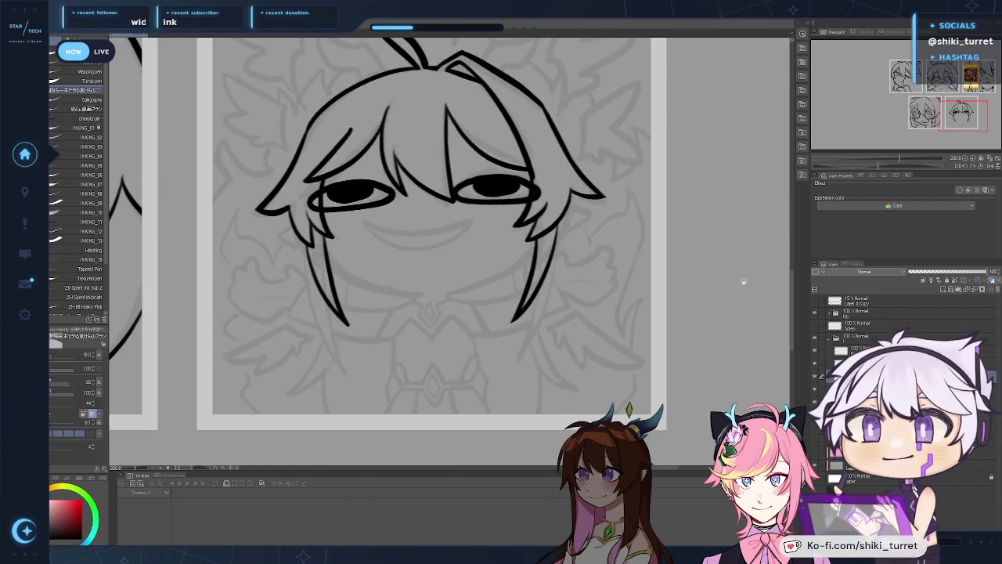
Step: Ink the small pointed ears poking out beside the side locks on both sides of the head
mouse_move(624, 340)
left_mouse_down()
mouse_move(631, 356)
mouse_move(622, 356)
mouse_move(700, 358)
left_mouse_up()
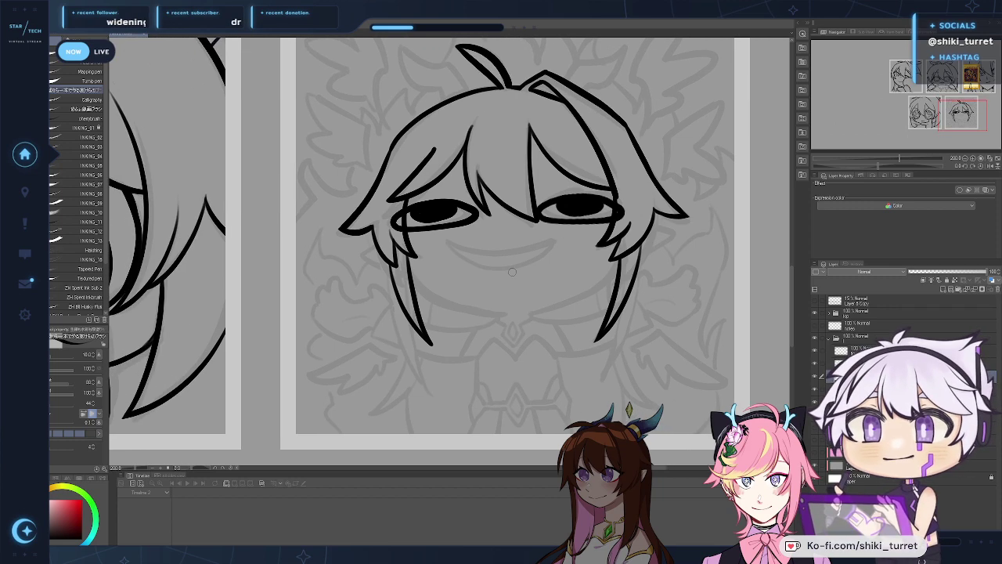
mouse_move(381, 247)
left_mouse_down()
mouse_move(361, 260)
mouse_move(387, 273)
left_mouse_up()
key("ctrl+z")
key("ctrl+z")
key("ctrl+z")
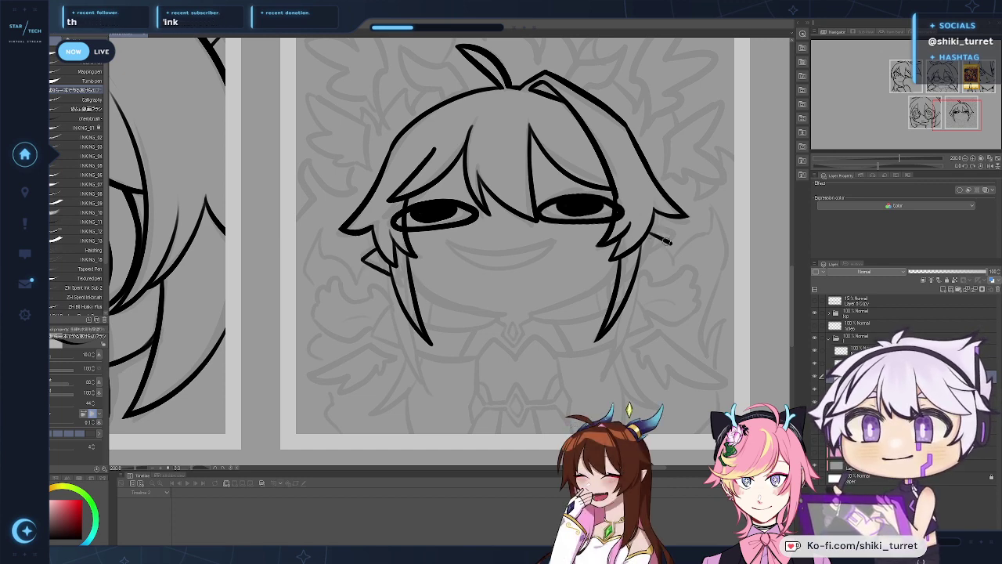
key("ctrl+z")
left_click_drag(671, 245, 637, 265)
key("ctrl+z")
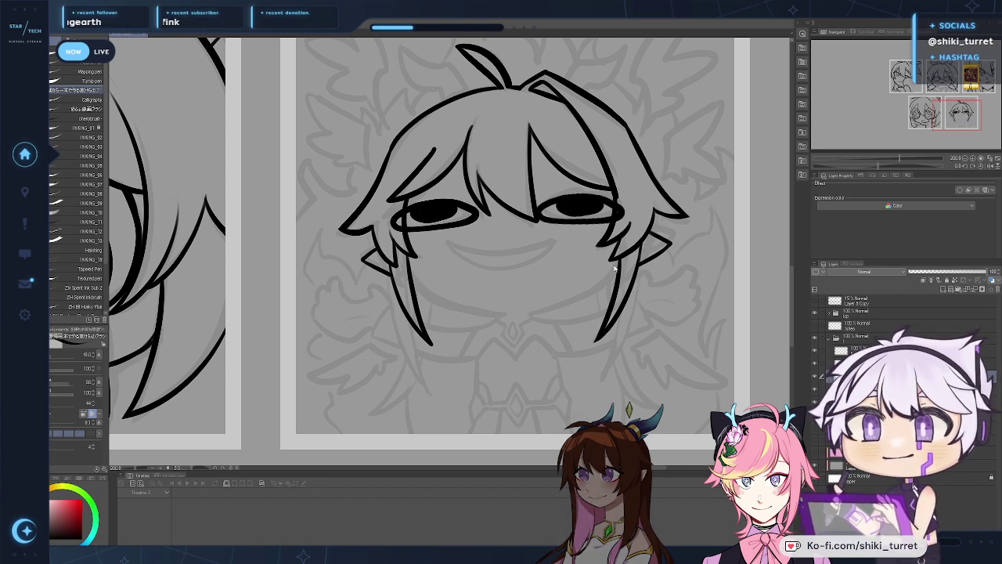
Step: Ink the left jawline as a curve from the long side lock down to the chin
left_click_drag(552, 187, 537, 178)
key("ctrl+z")
left_click_drag(401, 275, 491, 304)
key("ctrl+z")
left_click_drag(398, 270, 487, 304)
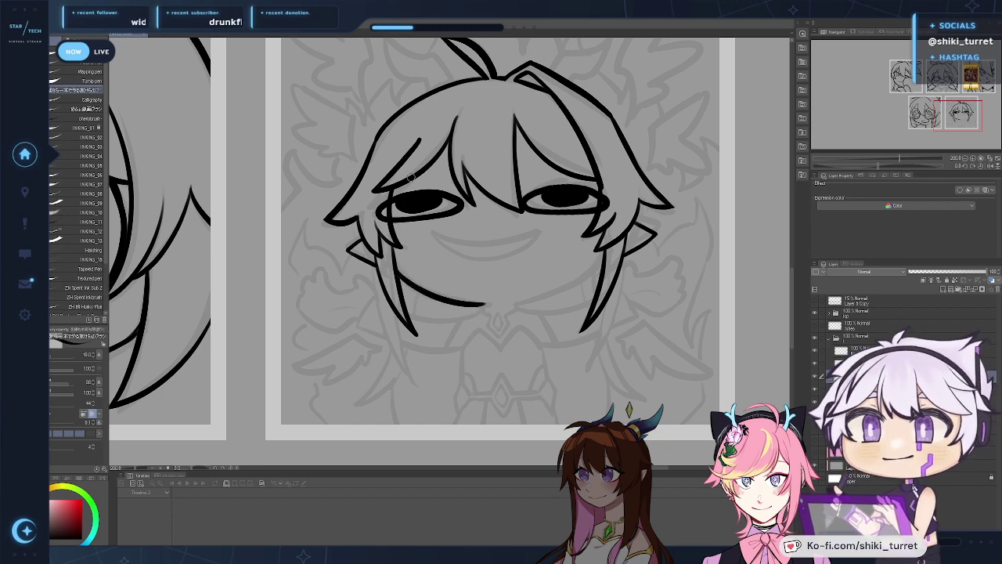
Step: Ink the right jawline in the mirrored view and add the short neck lines under the chin
key("h")
key("ctrl+z")
mouse_move(296, 264)
left_mouse_down()
mouse_move(372, 304)
mouse_move(339, 295)
mouse_move(396, 305)
left_mouse_up()
key("ctrl+z")
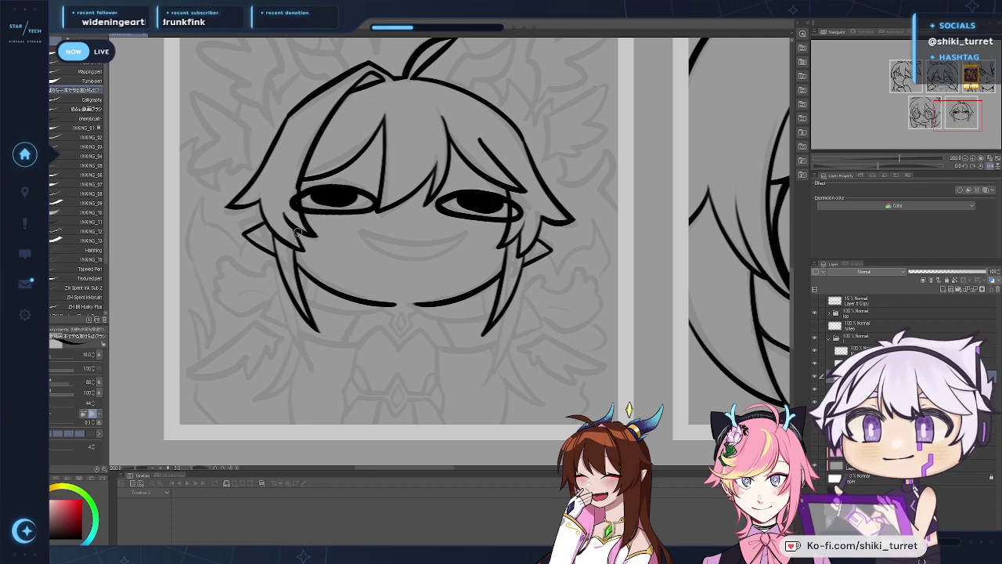
key("h")
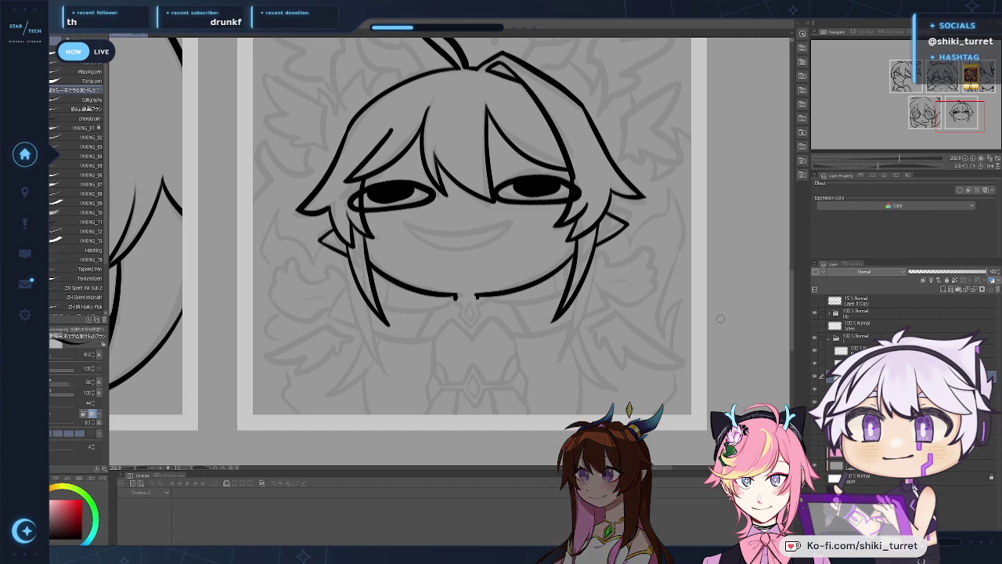
key("h")
key("h")
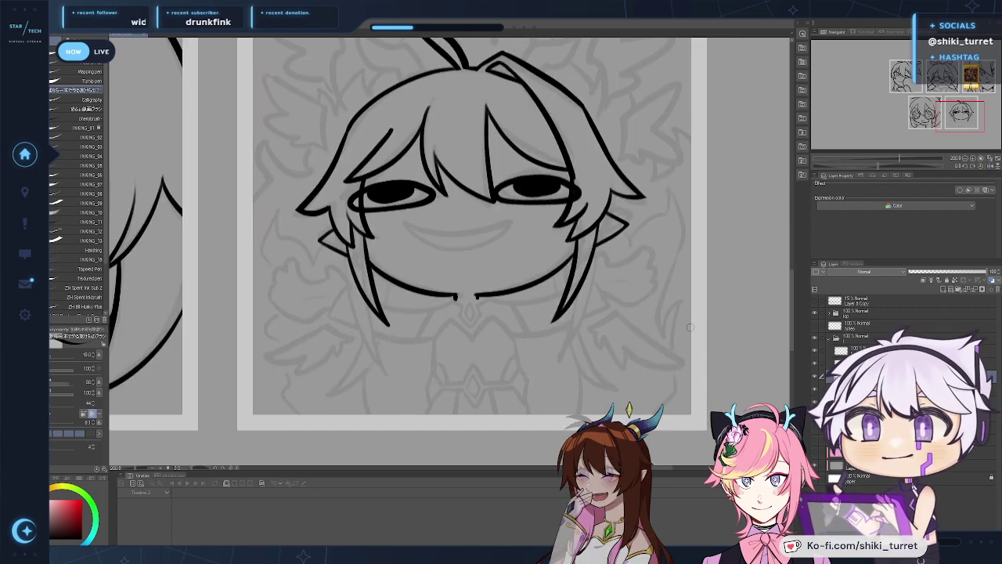
left_click_drag(671, 335, 666, 354)
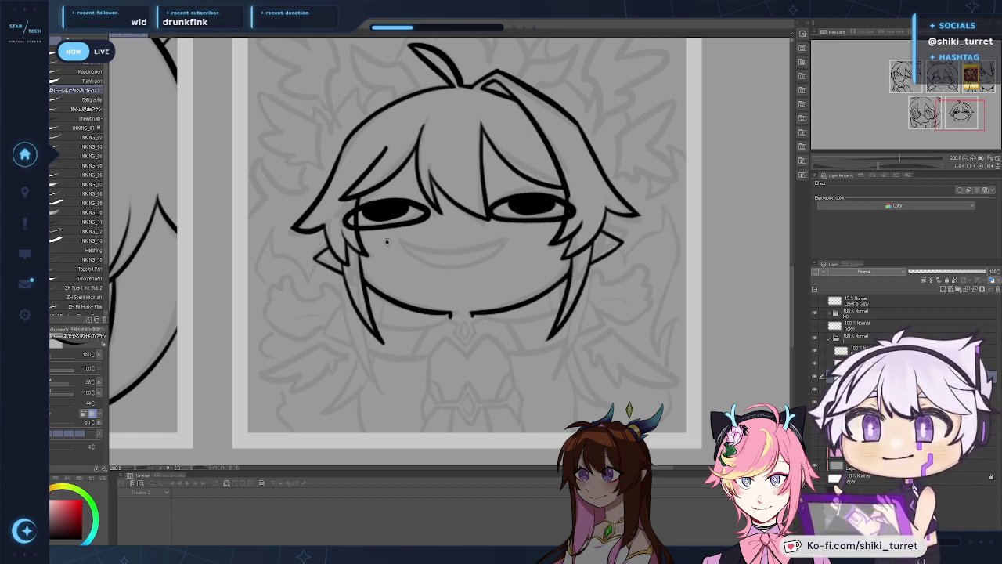
left_click_drag(387, 242, 530, 229)
key("ctrl+z")
mouse_move(386, 242)
left_mouse_down()
mouse_move(485, 250)
mouse_move(534, 237)
left_mouse_up()
key("ctrl+z")
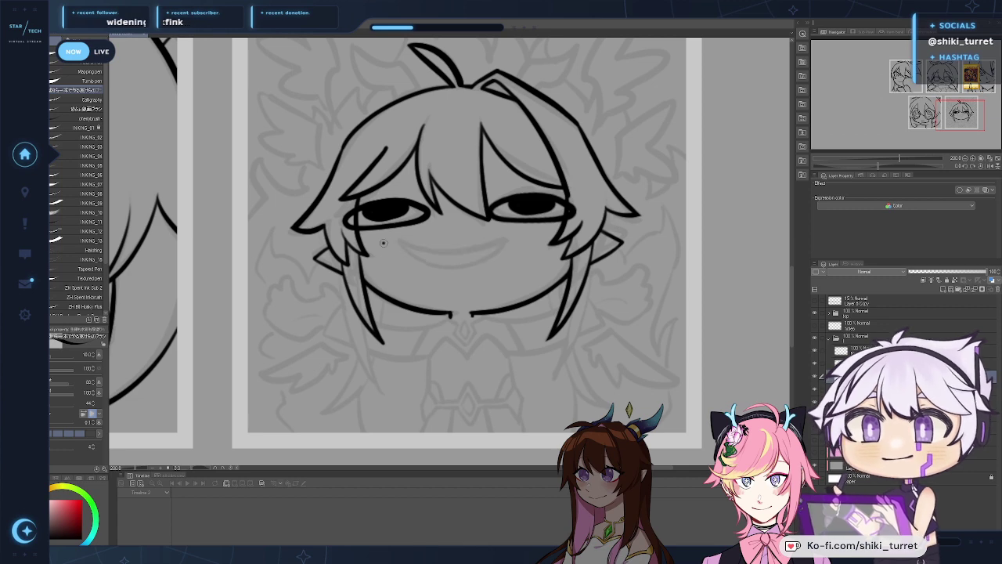
left_click_drag(384, 243, 533, 231)
key("ctrl+z")
Step: Rotate the canvas sideways and ink the upper curve of the wide smile, redoing imprecise strokes
key("r")
mouse_move(313, 256)
left_mouse_down()
mouse_move(363, 123)
mouse_move(487, 84)
mouse_move(452, 82)
left_mouse_up()
key("alt+space")
left_click(479, 117)
key("p")
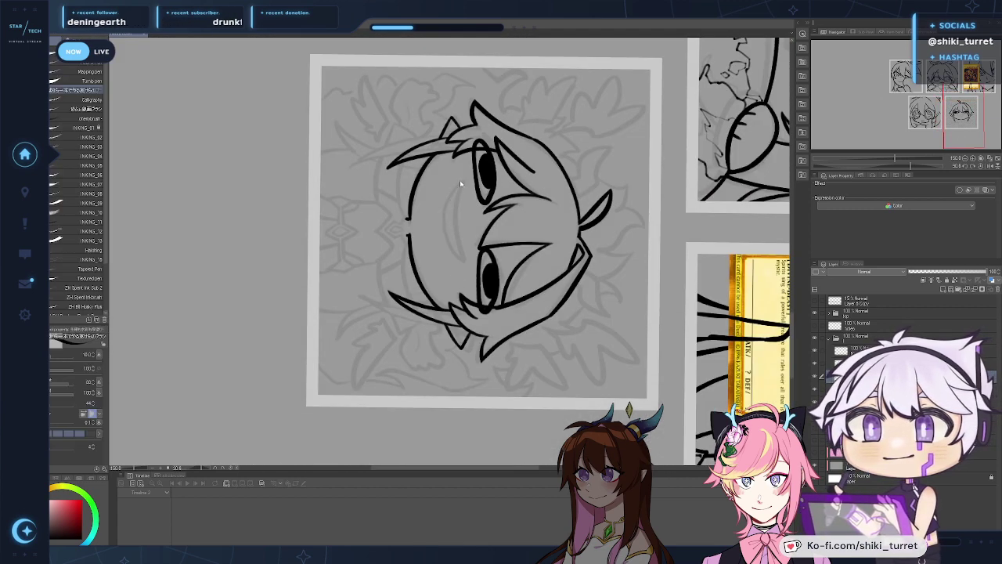
left_click_drag(461, 184, 461, 280)
key("ctrl+z")
left_click_drag(460, 182, 460, 281)
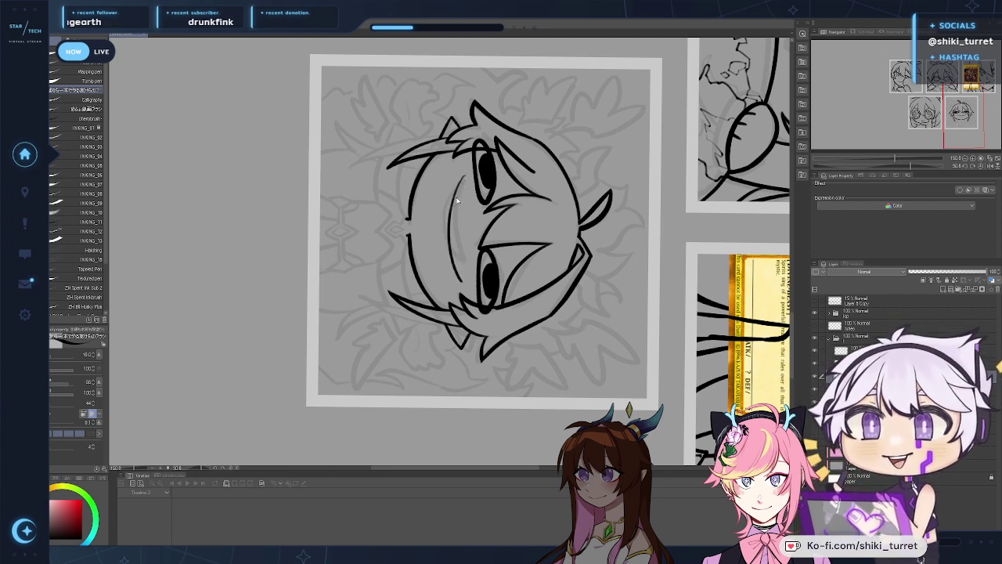
key("ctrl+z")
mouse_move(462, 177)
left_mouse_down()
mouse_move(464, 278)
mouse_move(451, 231)
mouse_move(463, 274)
mouse_move(452, 208)
mouse_move(464, 279)
mouse_move(457, 184)
mouse_move(465, 283)
mouse_move(453, 249)
mouse_move(464, 280)
mouse_move(461, 171)
mouse_move(465, 280)
mouse_move(466, 167)
mouse_move(465, 285)
left_mouse_up()
key("ctrl+z")
key("ctrl+z")
key("ctrl+z")
key("ctrl+z")
key("ctrl+z")
key("ctrl+z")
key("ctrl+z")
key("ctrl+z")
key("ctrl+z")
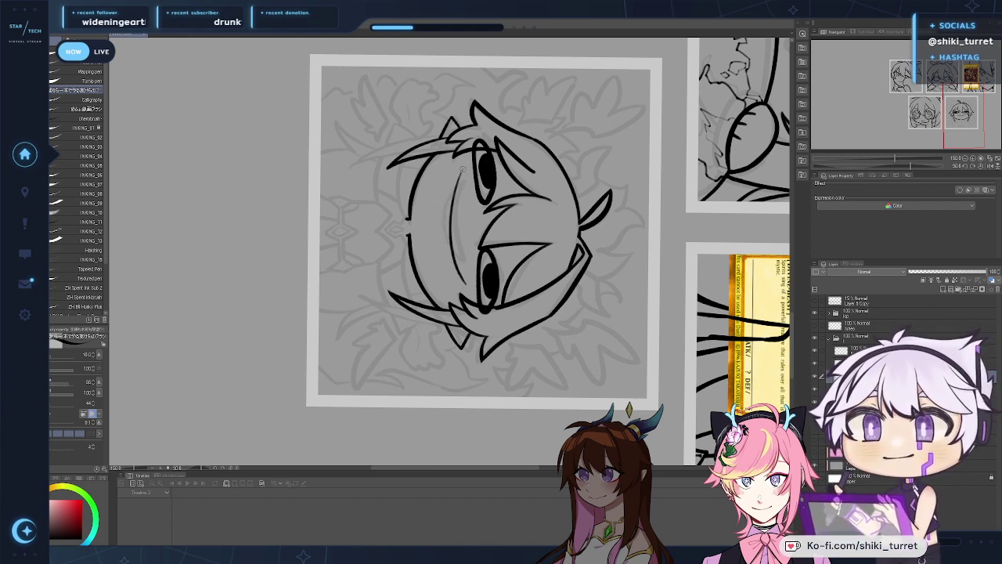
Step: Ink the lower curve of the smile from one mouth corner to the other, redoing imprecise strokes
mouse_move(461, 167)
left_mouse_down()
mouse_move(443, 247)
mouse_move(462, 286)
left_mouse_up()
key("ctrl+z")
mouse_move(460, 166)
left_mouse_down()
mouse_move(443, 245)
mouse_move(468, 287)
mouse_move(457, 172)
mouse_move(468, 289)
mouse_move(456, 232)
mouse_move(463, 169)
mouse_move(444, 258)
mouse_move(466, 277)
mouse_move(464, 167)
mouse_move(443, 249)
mouse_move(464, 287)
left_mouse_up()
key("ctrl+z")
key("ctrl+z")
key("ctrl+z")
key("ctrl+z")
left_click_drag(462, 170, 464, 279)
key("ctrl+z")
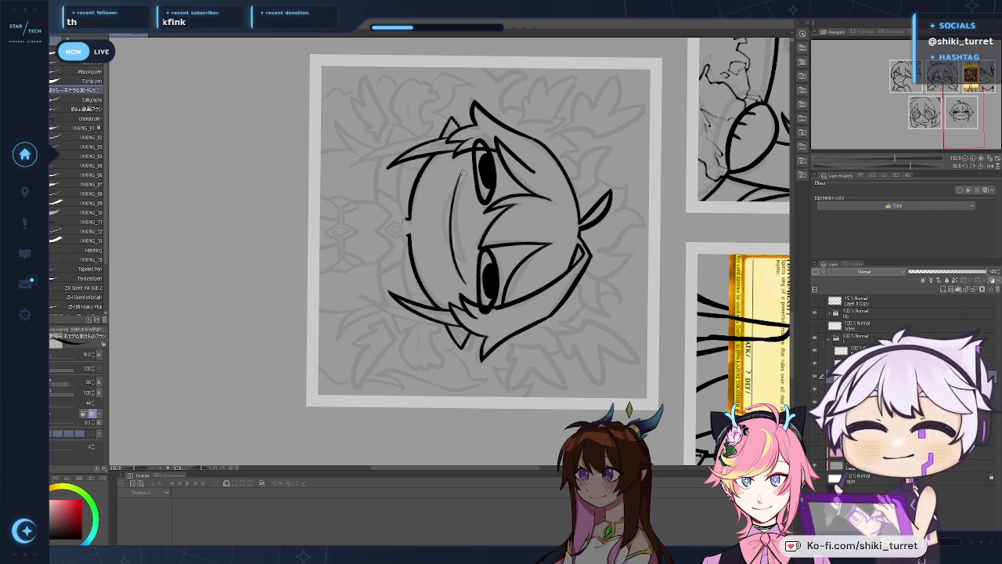
left_click_drag(462, 170, 464, 280)
key("ctrl+z")
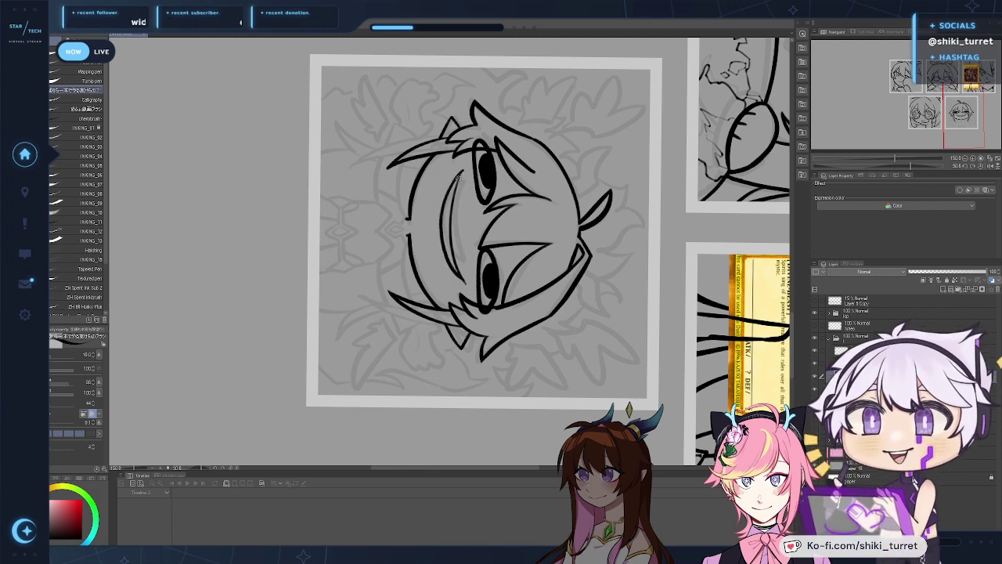
Step: Thicken the smile's upper curve from one corner and reset the canvas to upright
left_click_drag(462, 171, 452, 227)
key("ctrl+z")
mouse_move(462, 171)
left_mouse_down()
mouse_move(457, 252)
mouse_move(454, 241)
left_mouse_up()
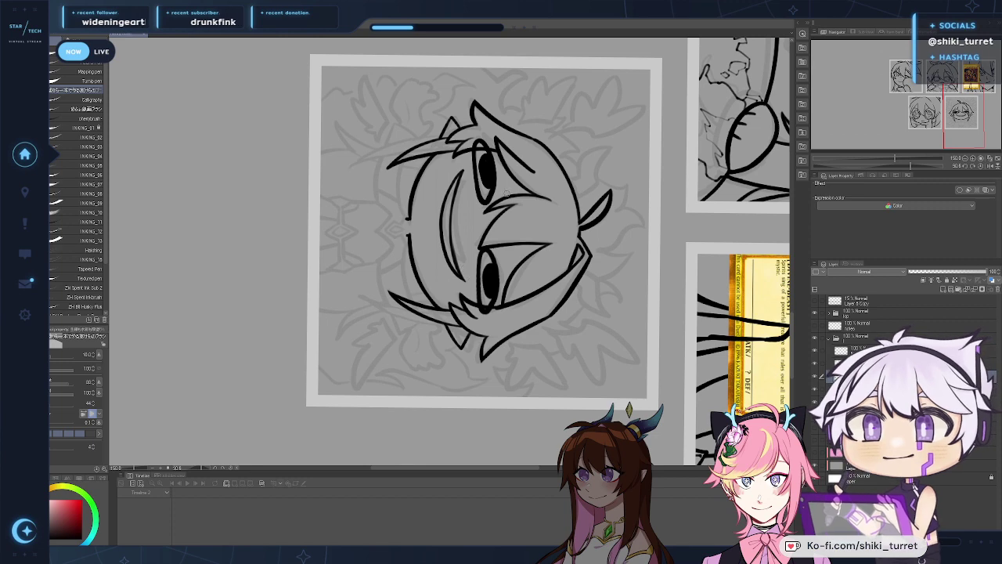
left_click(982, 167)
left_click_drag(572, 302, 660, 283)
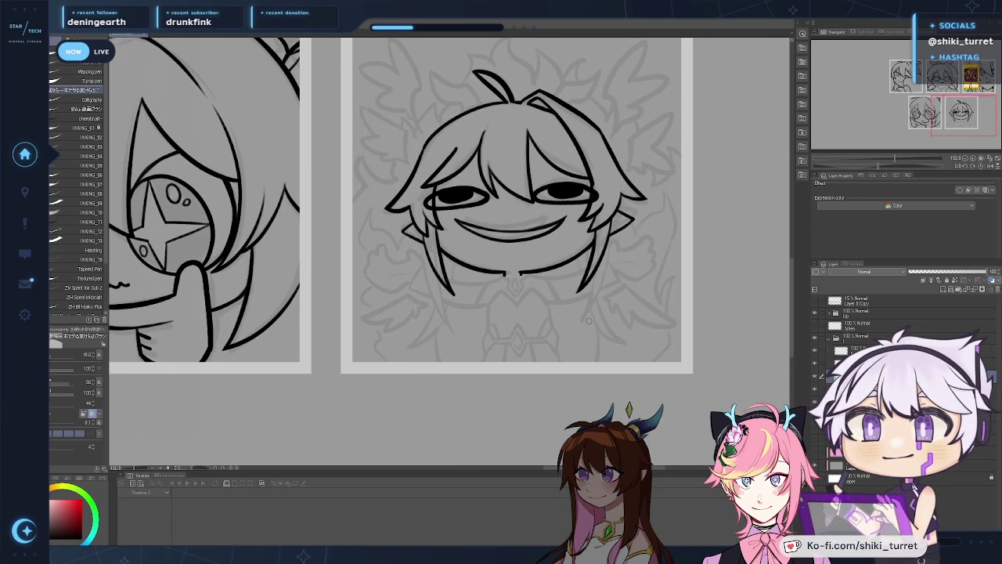
Step: Lasso the inked smile, move it slightly lower on the face, and deselect it
key("m")
mouse_move(446, 221)
left_mouse_down()
mouse_move(539, 214)
mouse_move(533, 253)
mouse_move(447, 222)
left_mouse_up()
key("k")
key("m")
key("ctrl+d")
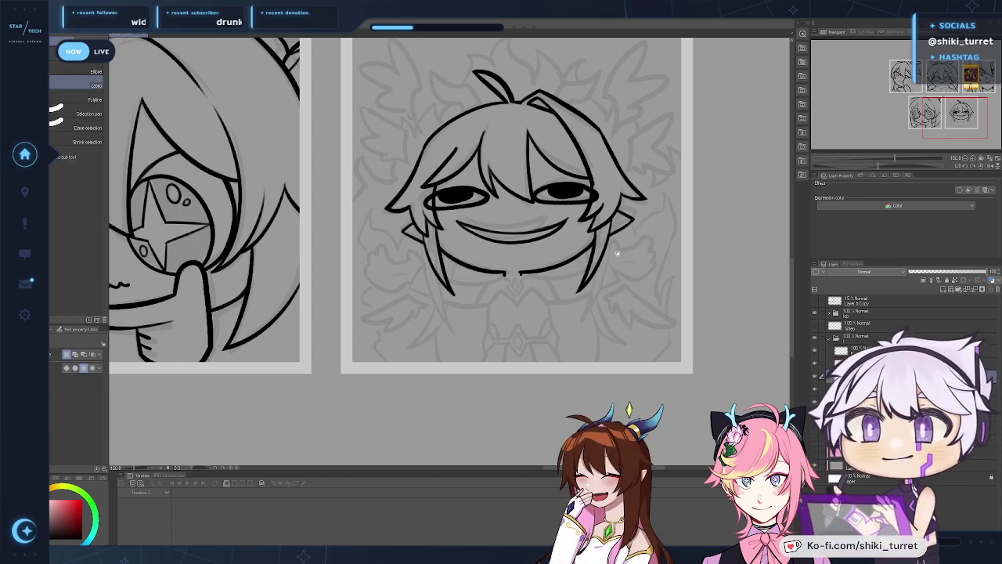
mouse_move(617, 253)
left_mouse_down()
mouse_move(610, 246)
mouse_move(607, 263)
left_mouse_up()
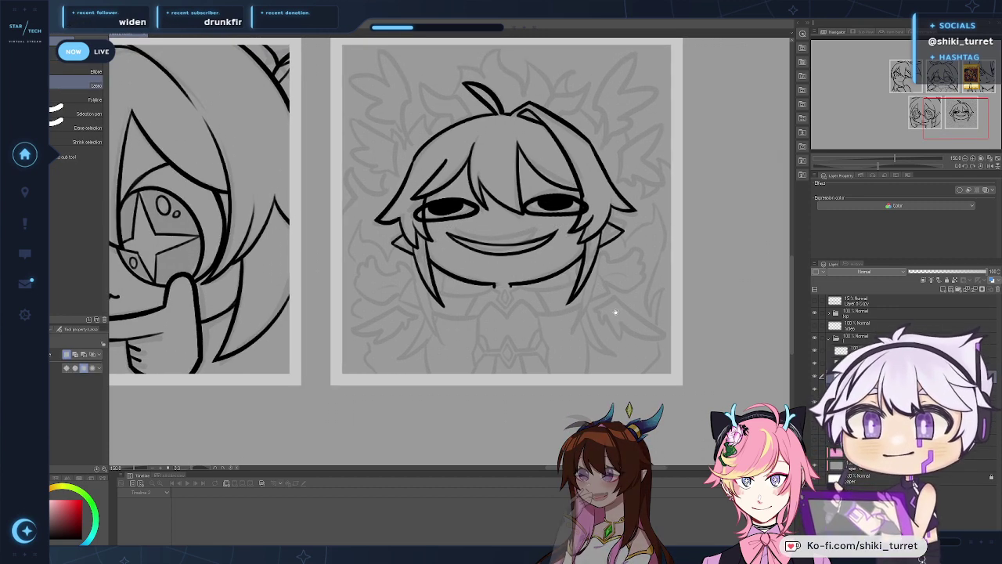
left_click(819, 377)
left_click(819, 378)
key("e")
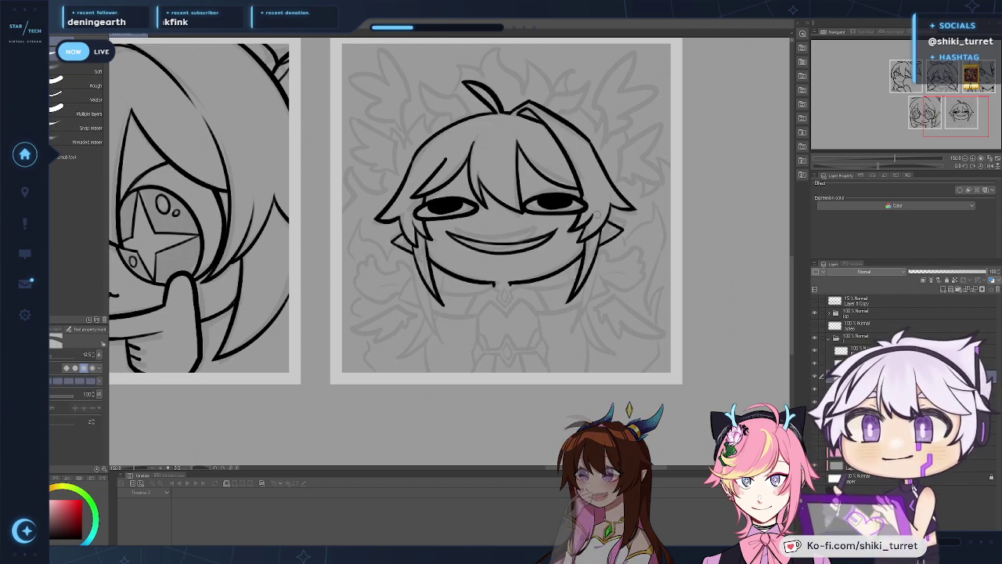
left_click_drag(458, 360, 457, 402)
Step: Ink the left forked horn above the hair beside the ahoge, redoing imprecise strokes
key("p")
left_click_drag(543, 390, 521, 404)
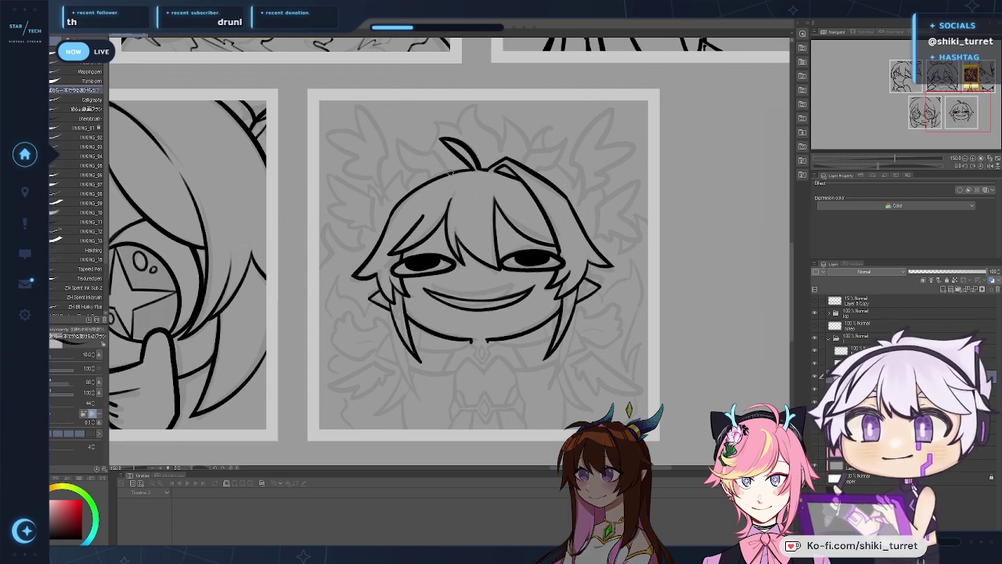
mouse_move(449, 171)
left_mouse_down()
mouse_move(432, 148)
mouse_move(397, 140)
mouse_move(428, 170)
left_mouse_up()
key("ctrl+z")
key("ctrl+z")
key("ctrl+z")
key("ctrl+z")
key("ctrl+z")
key("ctrl+z")
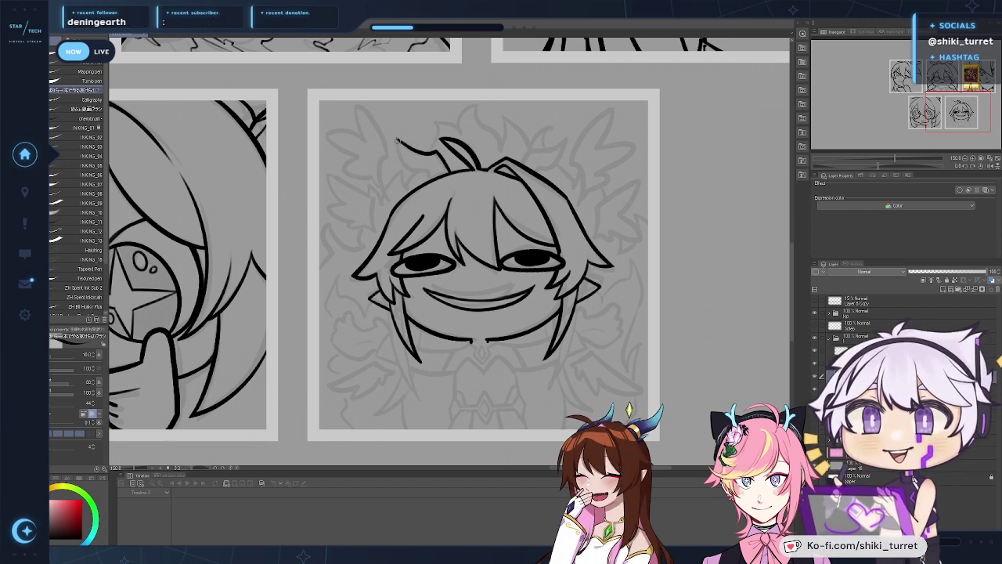
left_click_drag(398, 139, 428, 168)
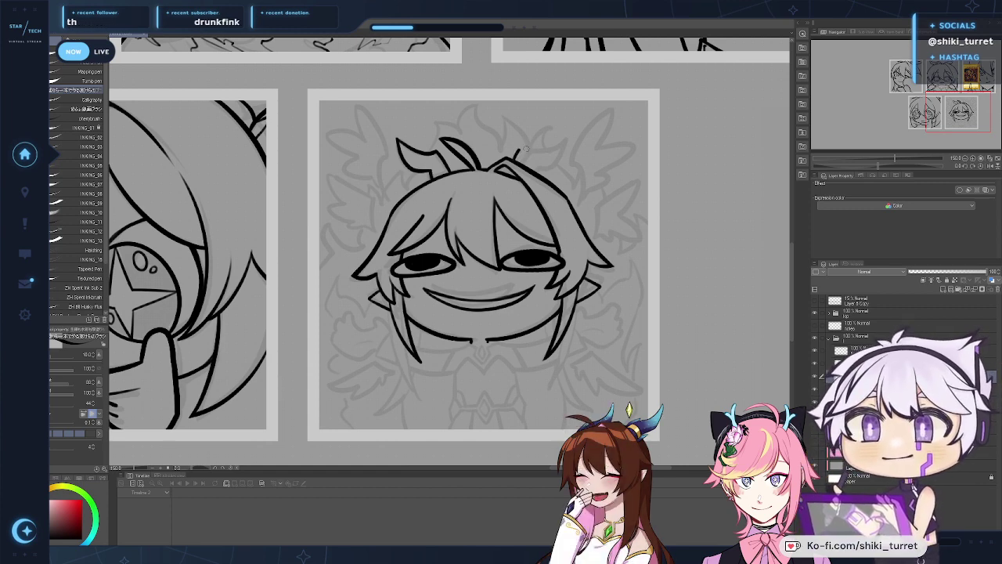
Step: Ink the matching right forked horn above the raised hair strand, redoing imprecise strokes
mouse_move(523, 152)
left_mouse_down()
mouse_move(556, 138)
mouse_move(519, 149)
mouse_move(557, 140)
mouse_move(548, 160)
mouse_move(555, 140)
mouse_move(518, 149)
mouse_move(560, 137)
mouse_move(519, 149)
mouse_move(557, 140)
mouse_move(529, 167)
mouse_move(558, 142)
mouse_move(529, 167)
left_mouse_up()
key("ctrl+z")
key("ctrl+z")
key("ctrl+z")
key("ctrl+z")
key("ctrl+z")
key("ctrl+z")
key("ctrl+z")
key("ctrl+z")
key("ctrl+z")
key("ctrl+z")
key("ctrl+z")
key("ctrl+z")
key("ctrl+z")
key("ctrl+z")
key("ctrl+z")
key("ctrl+z")
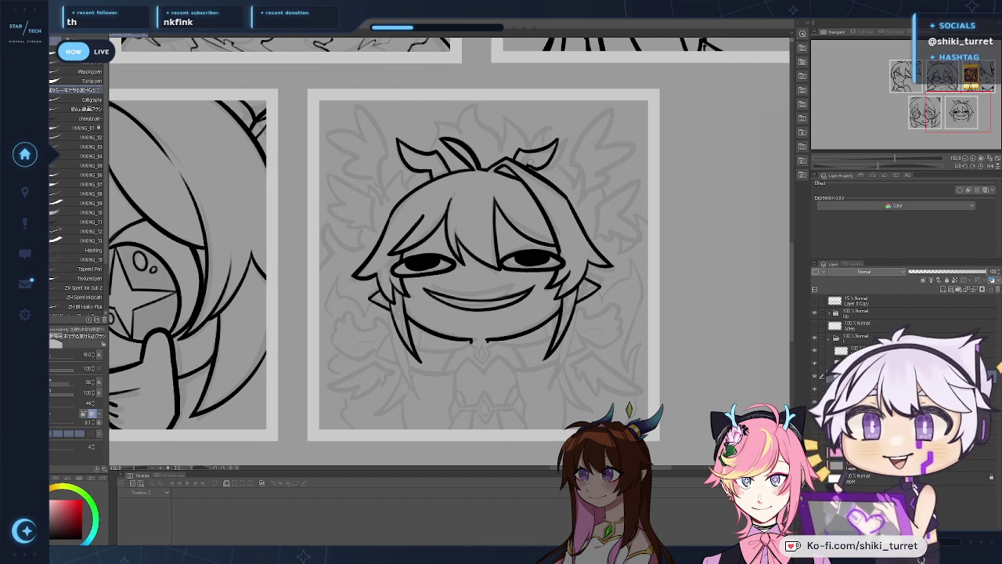
left_click_drag(533, 321, 505, 342)
key("h")
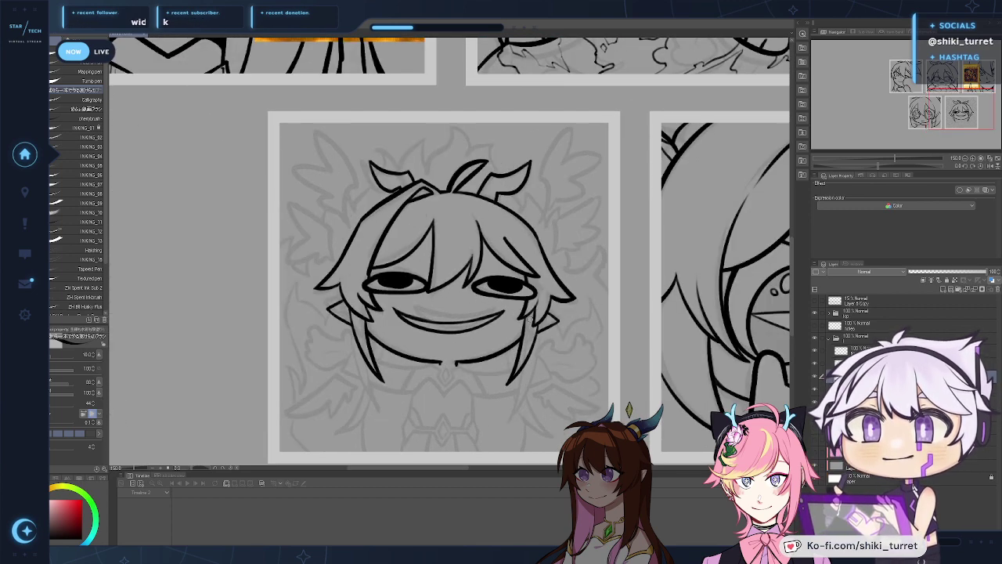
key("h")
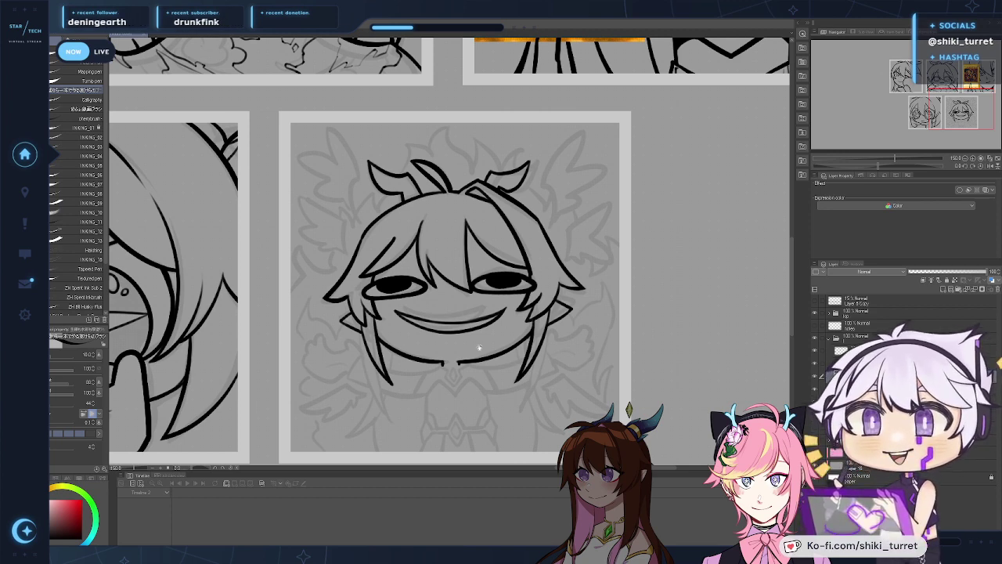
mouse_move(488, 367)
left_mouse_down()
mouse_move(470, 386)
mouse_move(477, 376)
left_mouse_up()
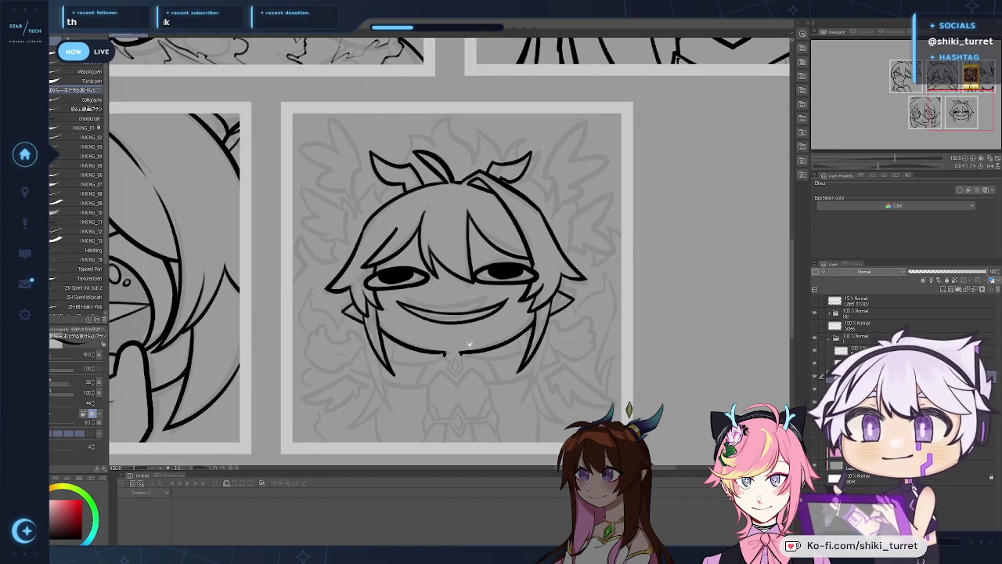
left_click_drag(427, 424, 436, 398)
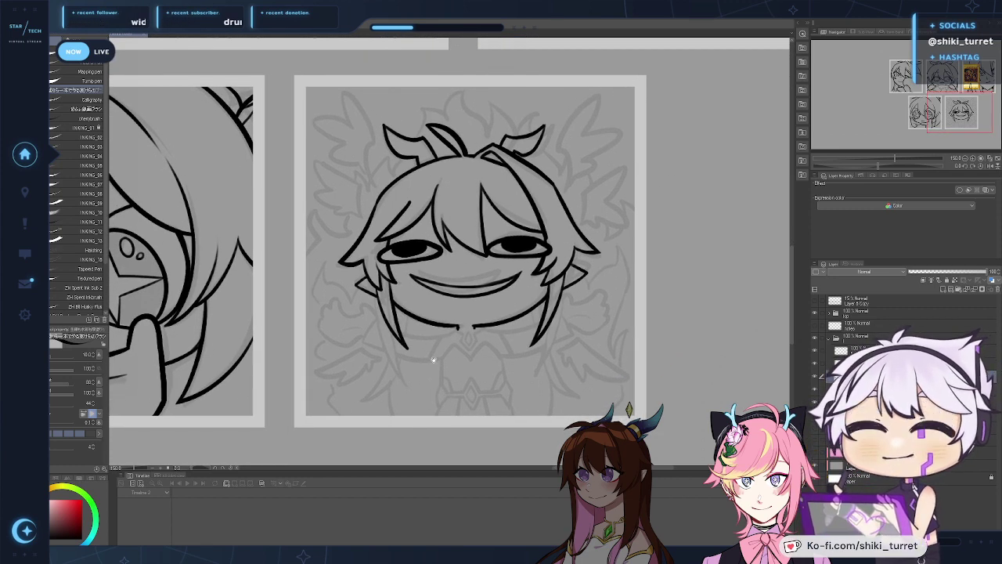
Step: Ink the upper edge of the left arm from the chin out to the wrist, redoing imprecise strokes
left_click_drag(434, 361, 430, 353)
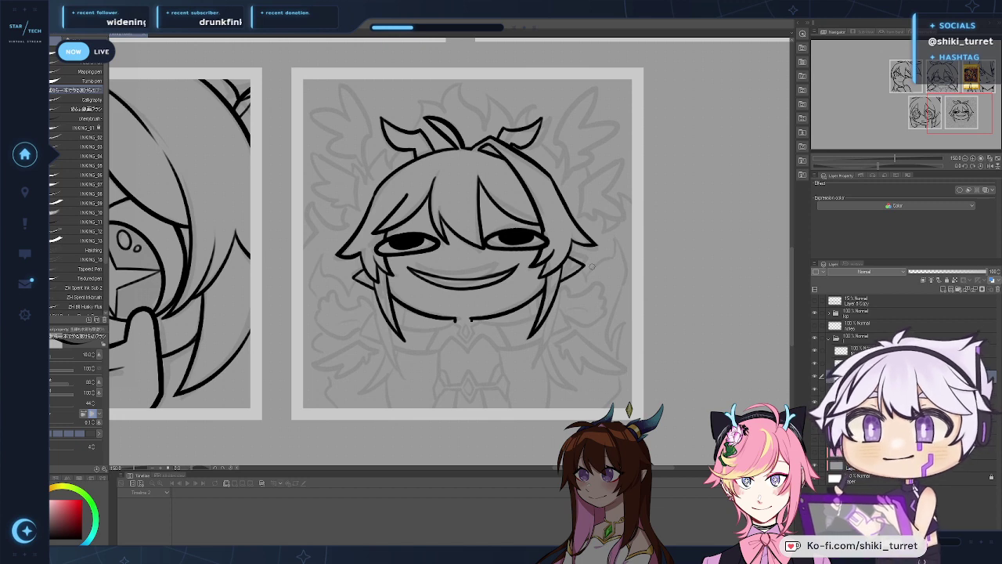
left_click(814, 376)
left_click(814, 377)
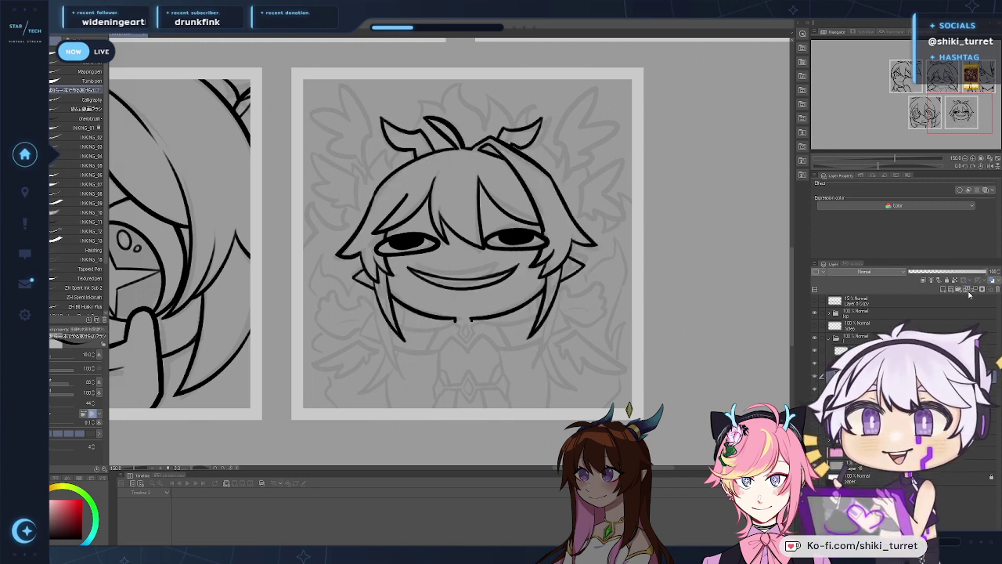
mouse_move(397, 299)
left_mouse_down()
mouse_move(336, 304)
mouse_move(387, 329)
left_mouse_up()
key("ctrl+z")
mouse_move(305, 302)
left_mouse_down()
mouse_move(328, 322)
mouse_move(389, 327)
left_mouse_up()
key("ctrl+z")
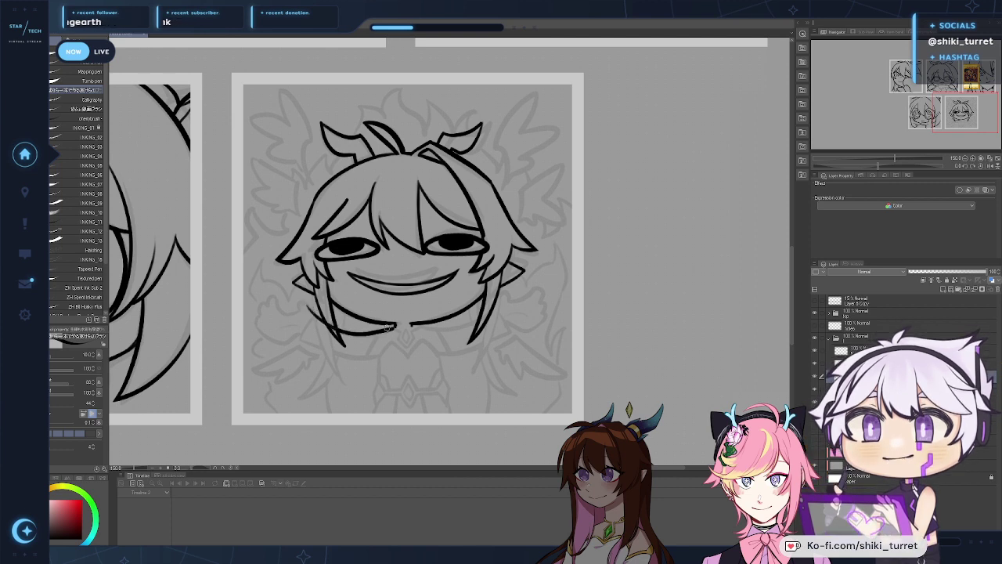
key("ctrl+z")
key("ctrl+z")
left_click_drag(307, 305, 394, 327)
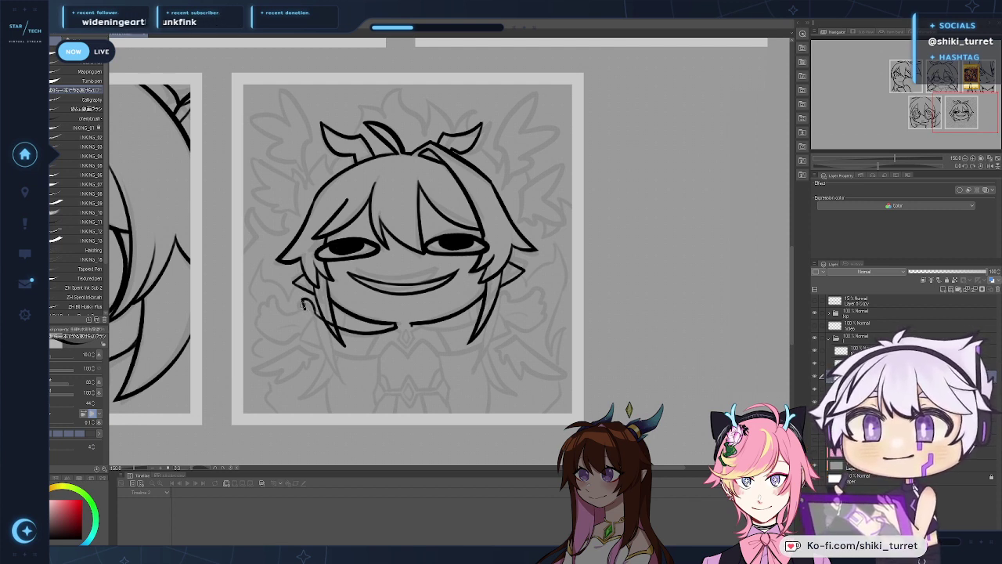
Step: Ink the raised left hand's fingers and palm outline over the sketch, redoing imprecise strokes
mouse_move(305, 308)
left_mouse_down()
mouse_move(278, 298)
mouse_move(273, 334)
left_mouse_up()
key("ctrl+z")
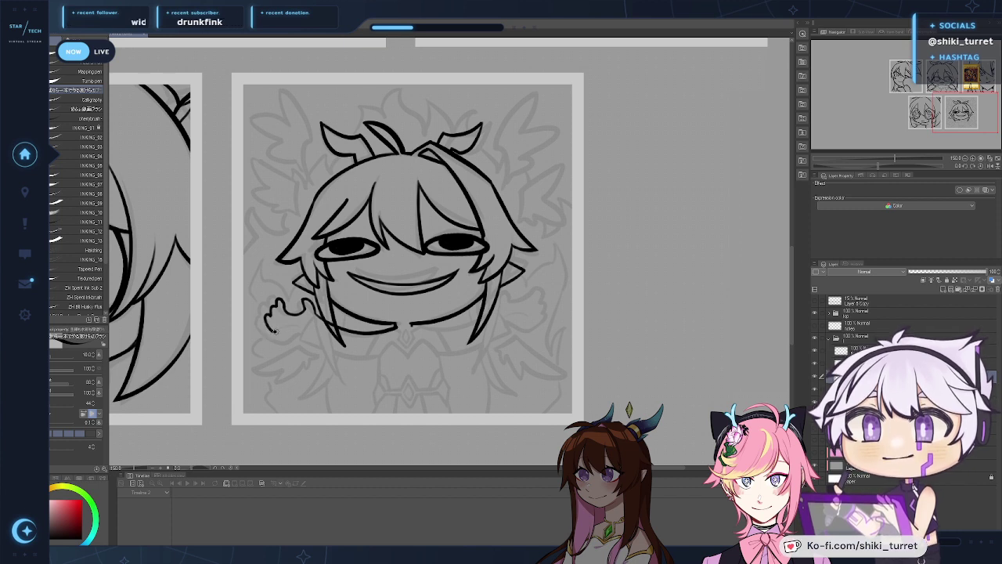
key("ctrl+z")
left_click_drag(267, 313, 274, 334)
key("ctrl+z")
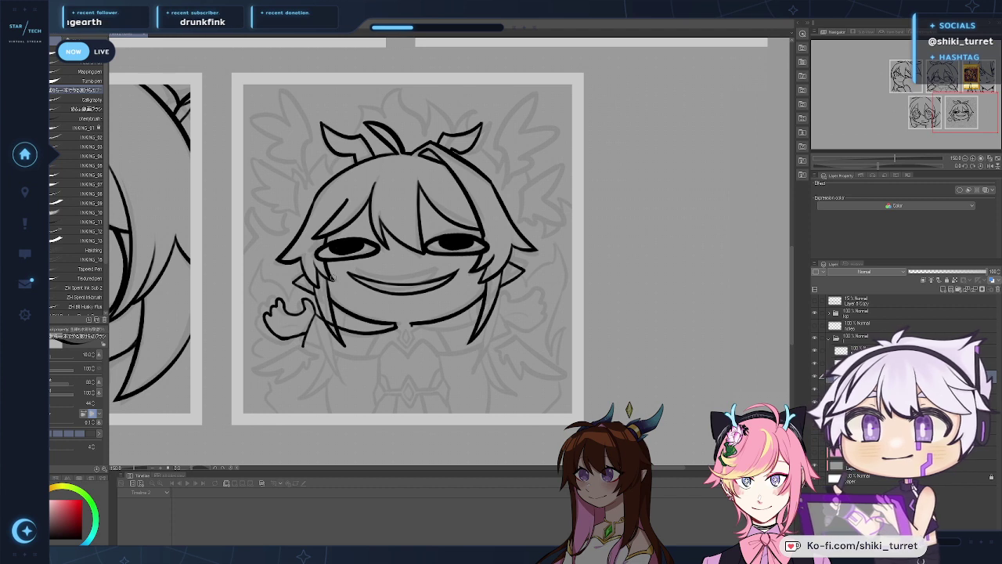
Step: Ink the lower edge of the left sleeve from the cuff to the torso, redoing the first stroke
left_click_drag(305, 347, 382, 354)
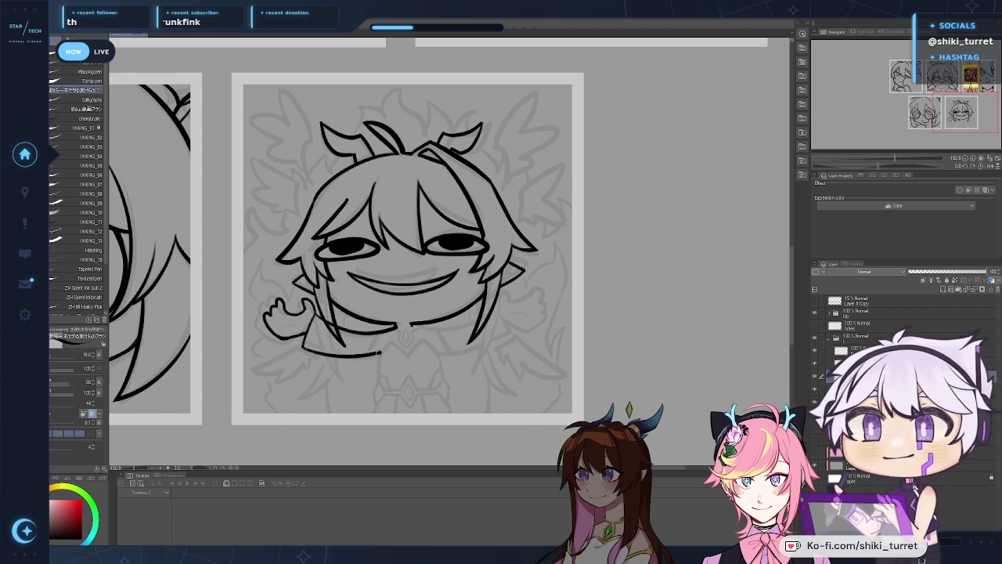
key("ctrl+z")
left_click_drag(301, 345, 381, 353)
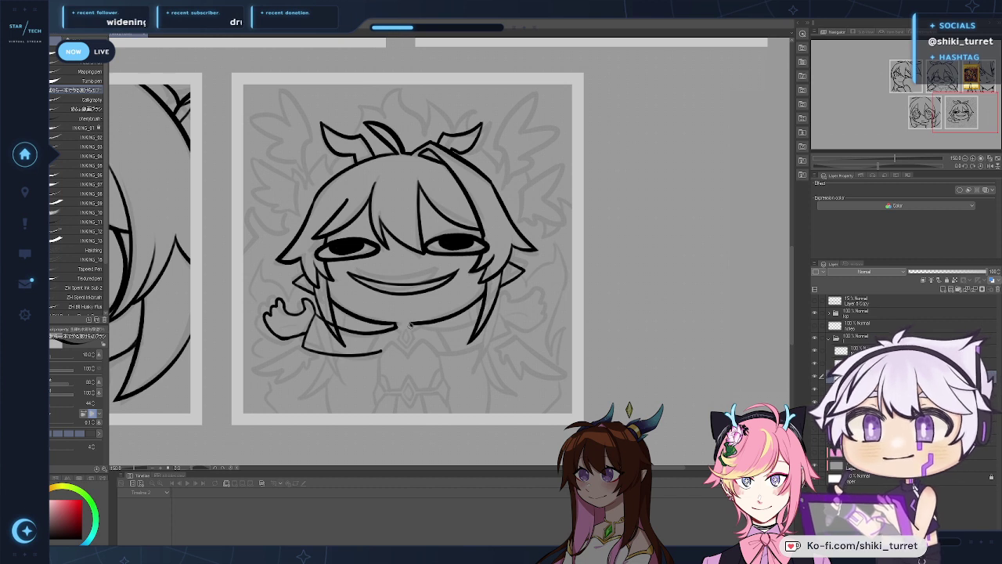
Step: Ink the right arm's upper edge from the chin to the wrist and outline the raised right hand
left_click_drag(411, 325, 510, 311)
key("ctrl+z")
left_click_drag(411, 325, 497, 311)
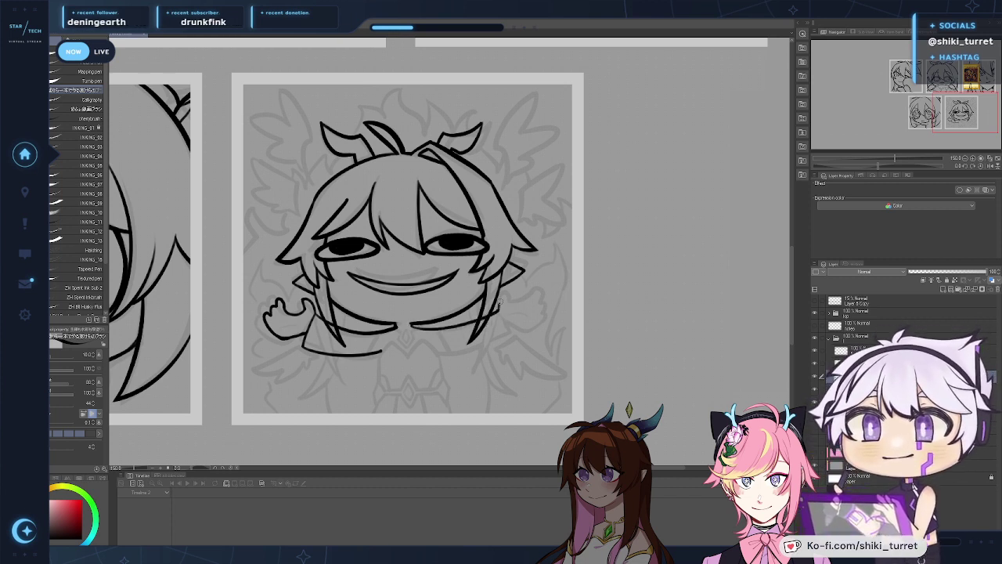
left_click_drag(498, 311, 511, 300)
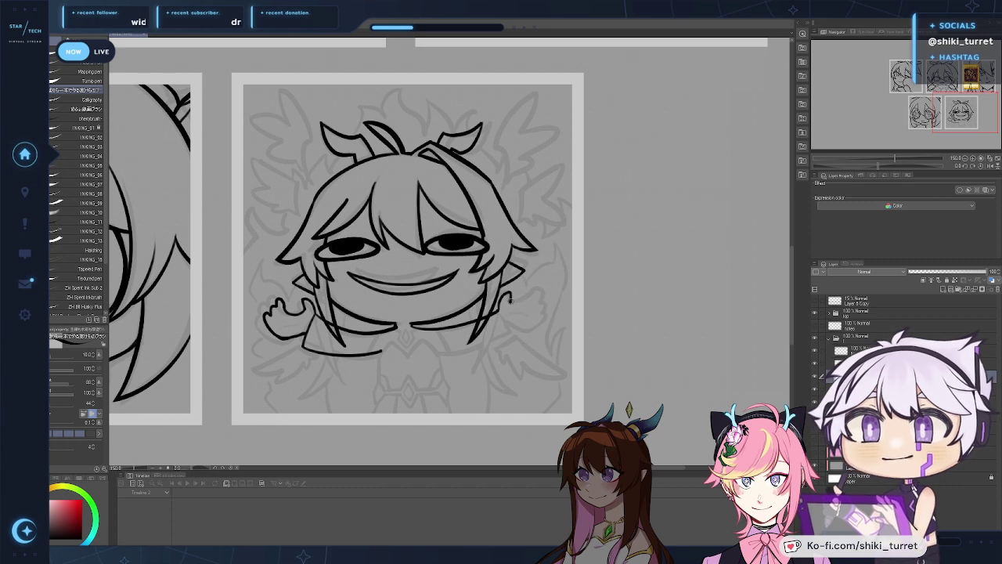
key("ctrl+z")
left_click_drag(510, 300, 534, 295)
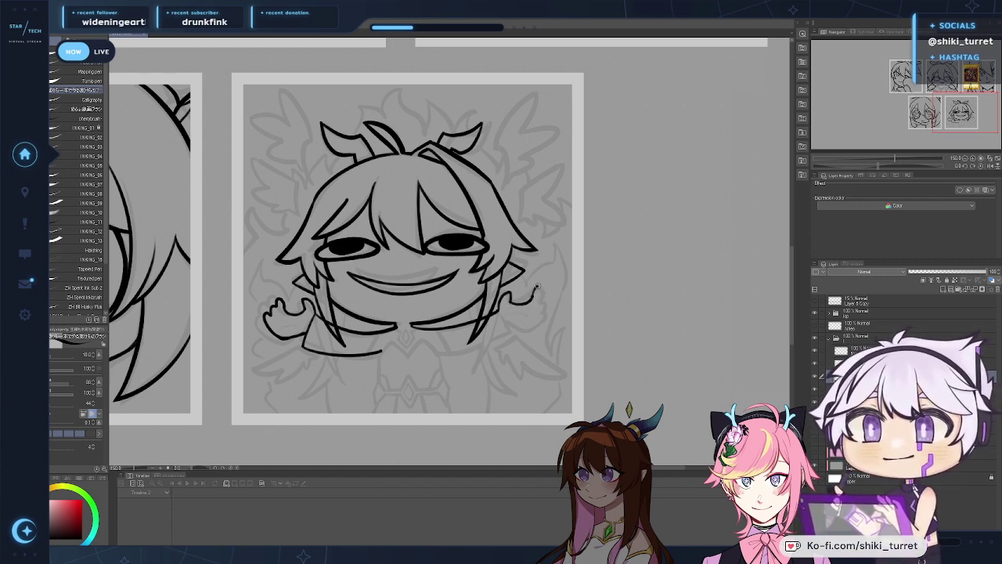
mouse_move(532, 296)
left_mouse_down()
mouse_move(543, 290)
mouse_move(551, 313)
left_mouse_up()
key("ctrl+z")
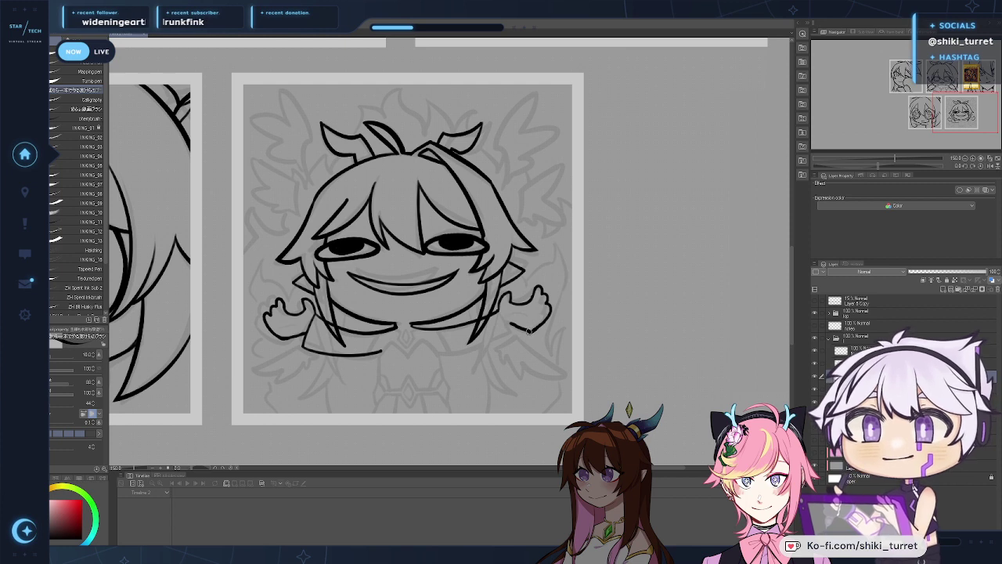
Step: Ink the palm creases inside the raised right and left hands
mouse_move(529, 331)
left_mouse_down()
mouse_move(511, 323)
mouse_move(540, 313)
left_mouse_up()
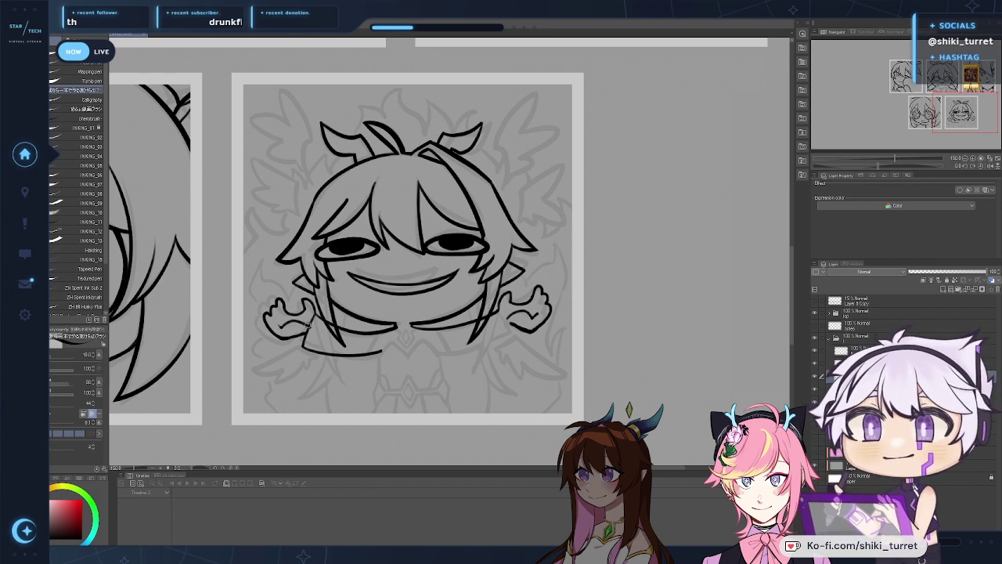
left_click_drag(307, 324, 282, 326)
key("ctrl+z")
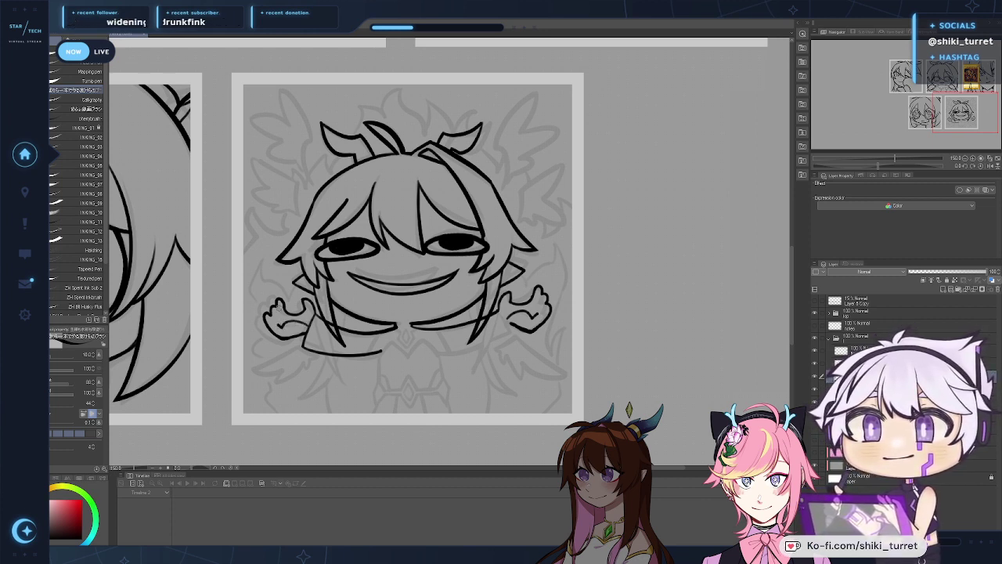
Step: Ink the right sleeve's cuff line down from the wrist, redoing imprecise strokes
left_click_drag(500, 312, 516, 343)
key("ctrl+z")
key("ctrl+z")
key("ctrl+z")
key("ctrl+z")
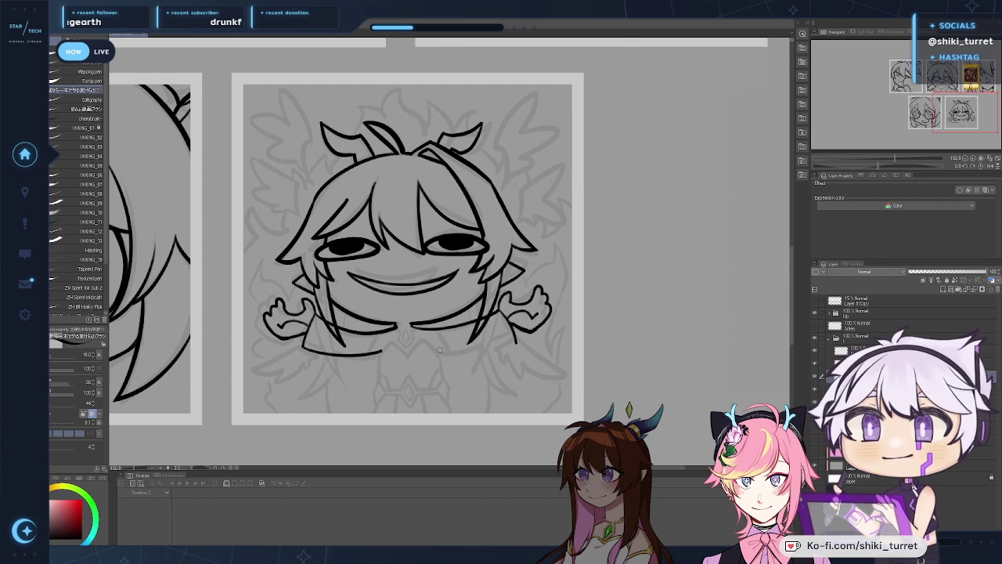
Step: Ink the lower edge of the right sleeve from the torso to the cuff, redoing it until it is clean
left_click_drag(429, 348, 517, 342)
key("ctrl+z")
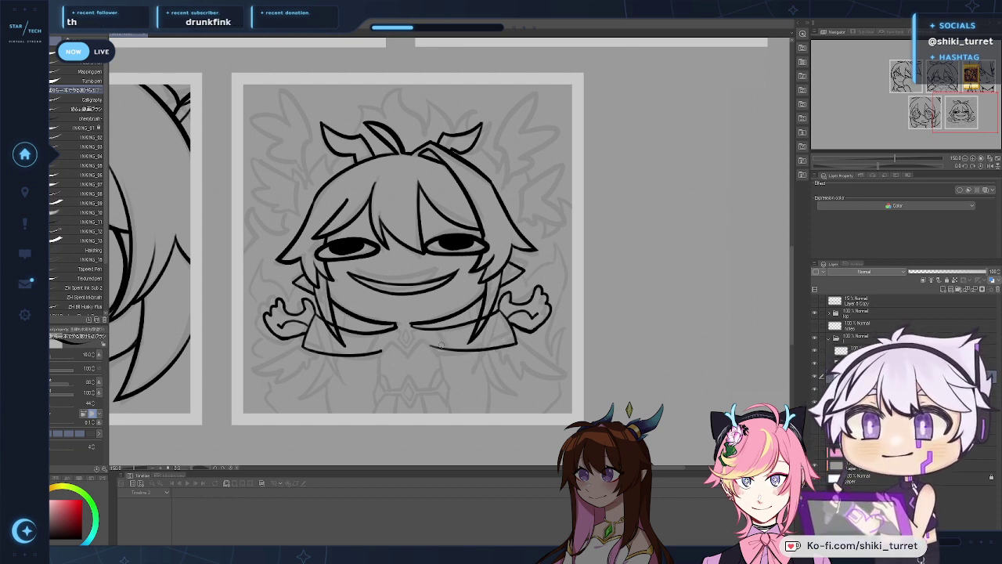
key("ctrl+z")
left_click_drag(429, 349, 514, 343)
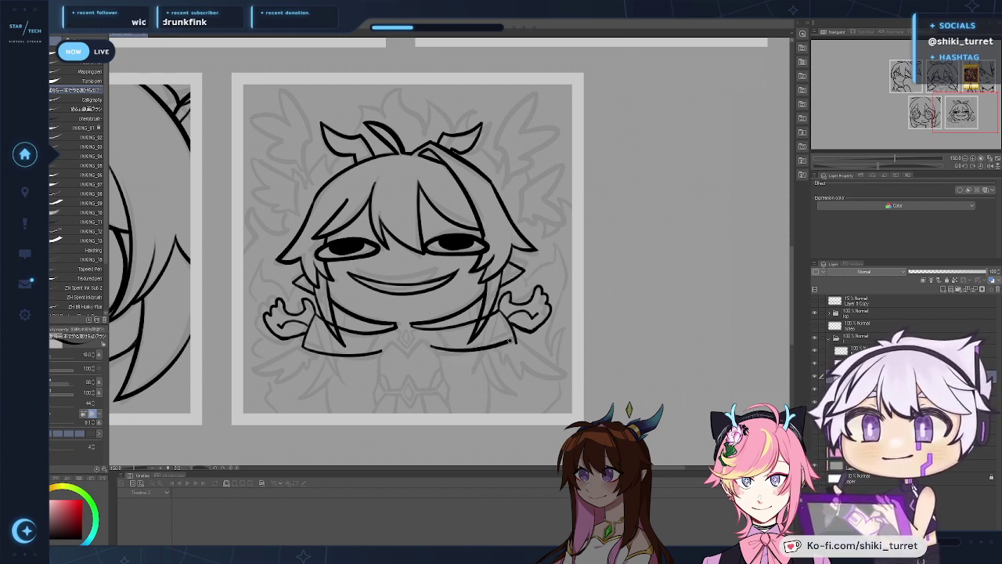
key("ctrl+z")
left_click_drag(429, 348, 517, 342)
key("ctrl+z")
left_click_drag(429, 349, 517, 342)
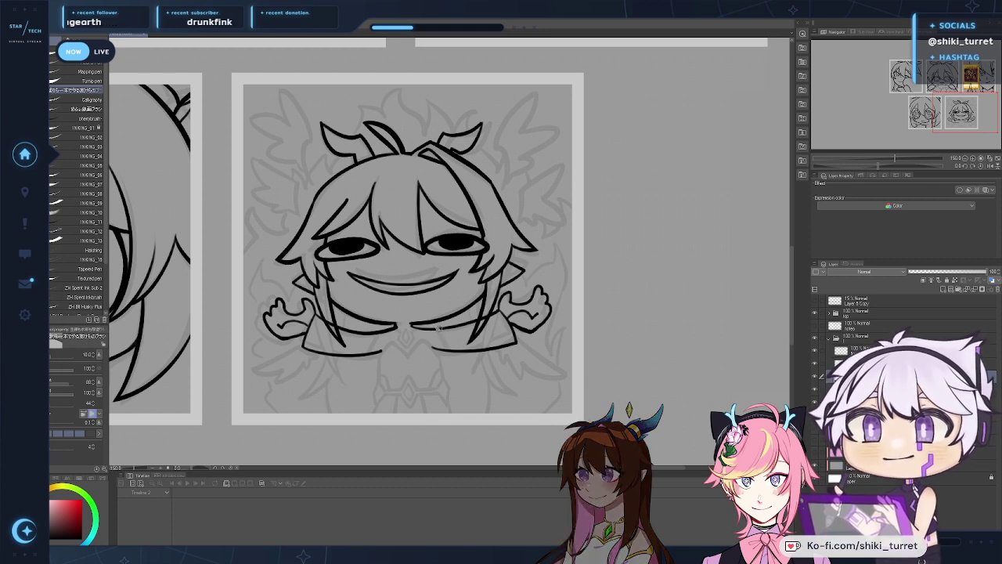
Step: Try inking paired diagonal strap lines across the right and left shoulders between the chin and the sleeve edges
left_click_drag(436, 329, 450, 352)
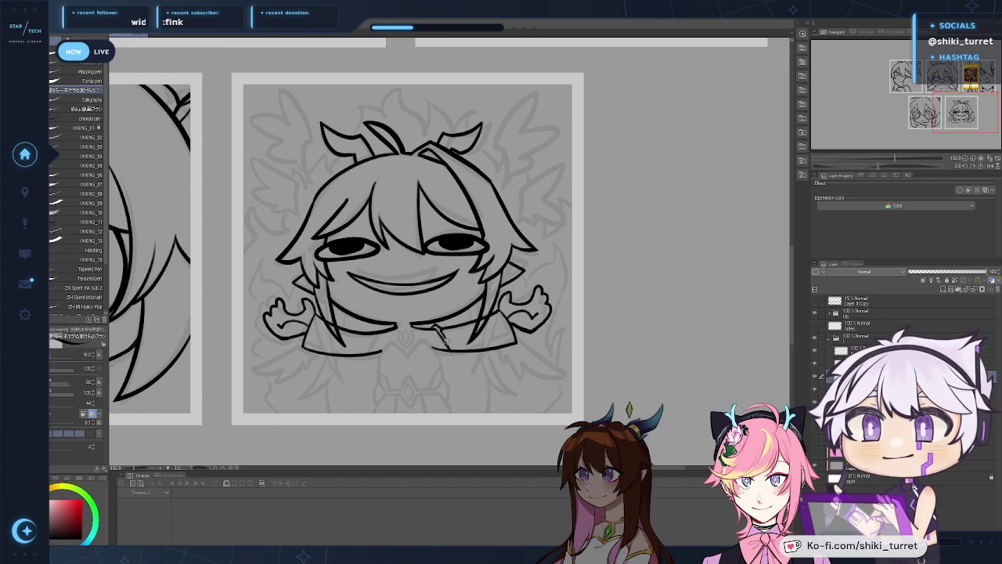
left_click_drag(439, 328, 455, 351)
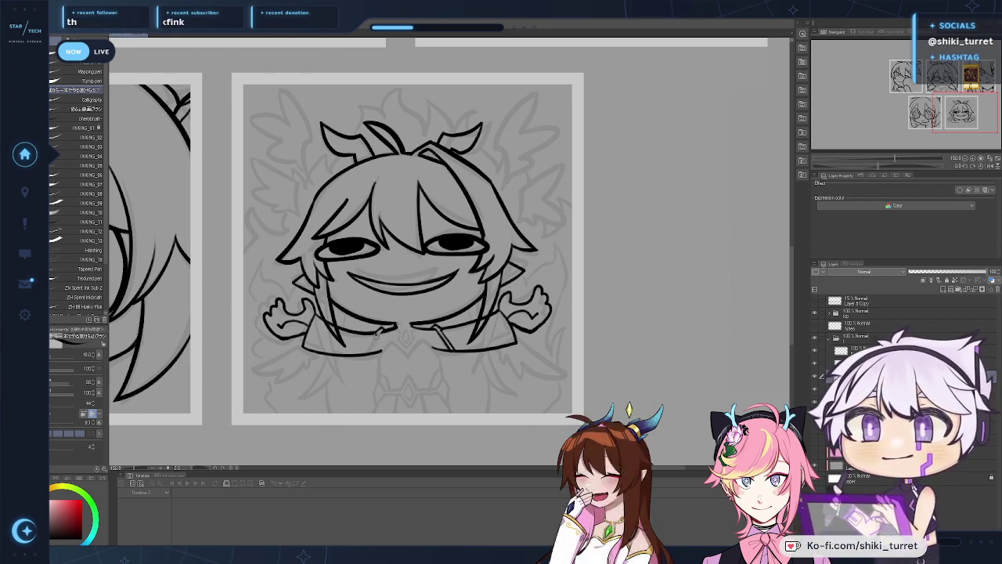
left_click_drag(381, 331, 373, 352)
key("ctrl+z")
key("ctrl+z")
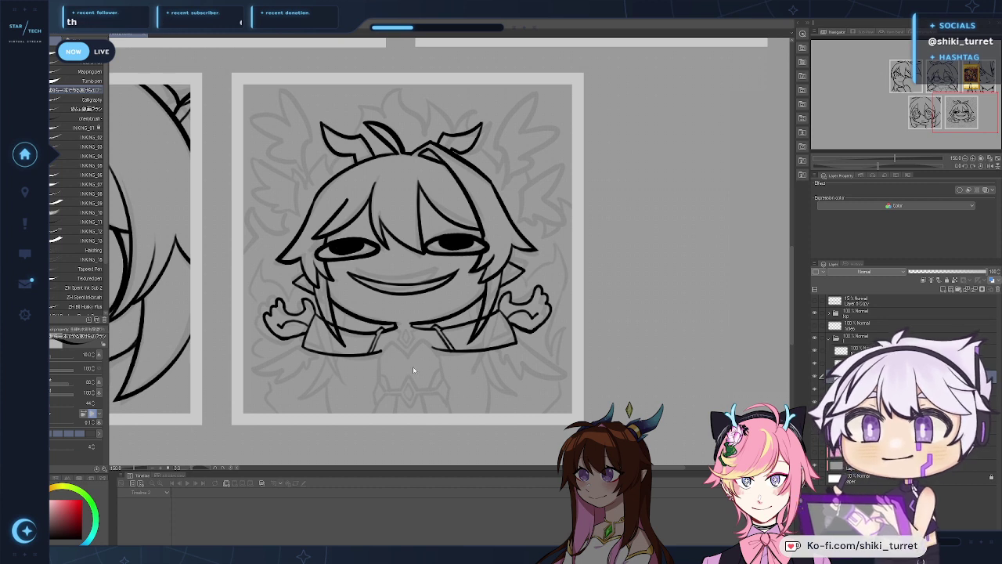
key("ctrl+z")
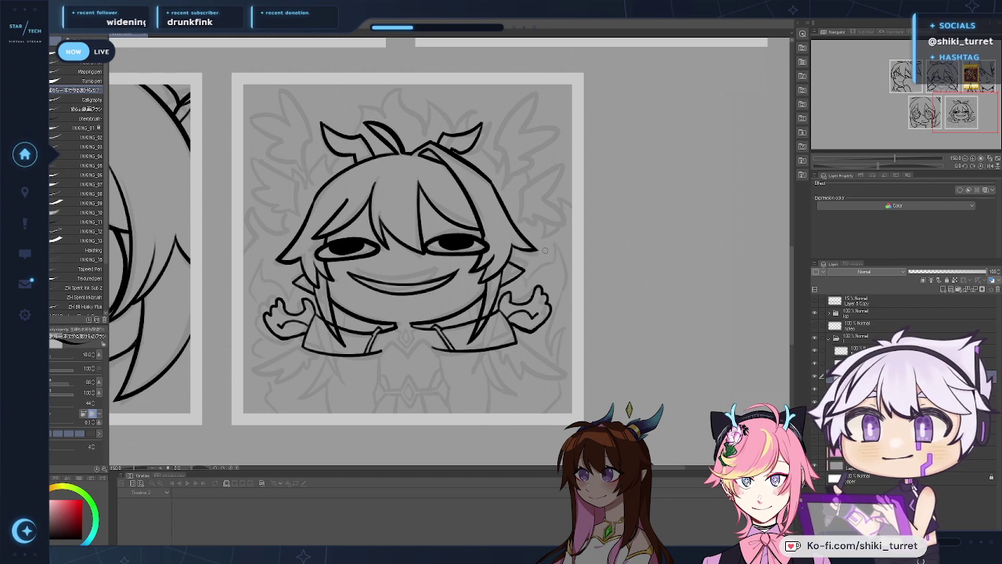
Step: Try inking a short left torso side line down from the inner end of the left sleeve's lower edge
left_click_drag(449, 399, 481, 383)
scroll(487, 379, "up", 1)
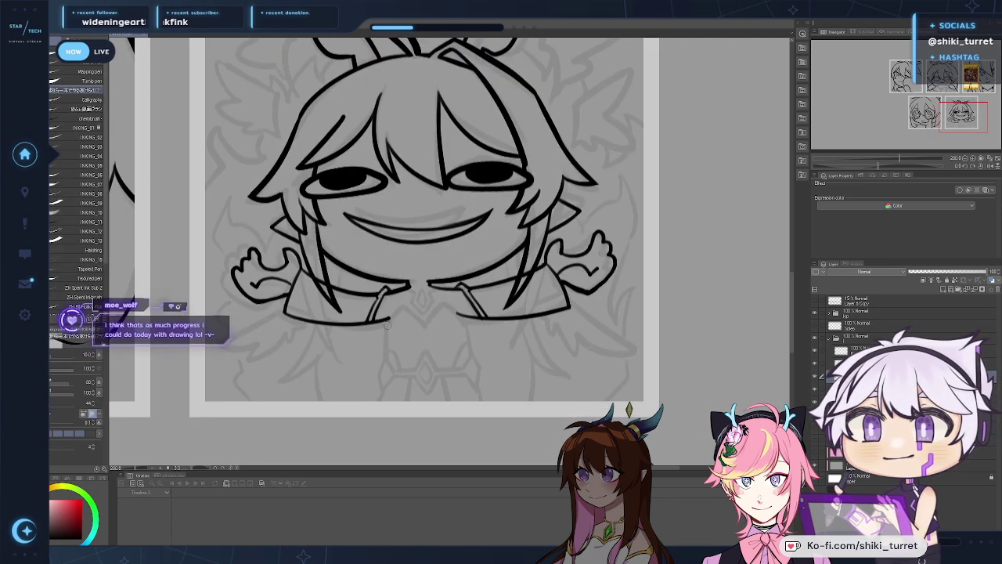
left_click_drag(389, 318, 383, 359)
key("ctrl+z")
key("ctrl+z")
mouse_move(389, 319)
left_mouse_down()
mouse_move(385, 357)
mouse_move(409, 358)
left_mouse_up()
key("ctrl+z")
key("ctrl+z")
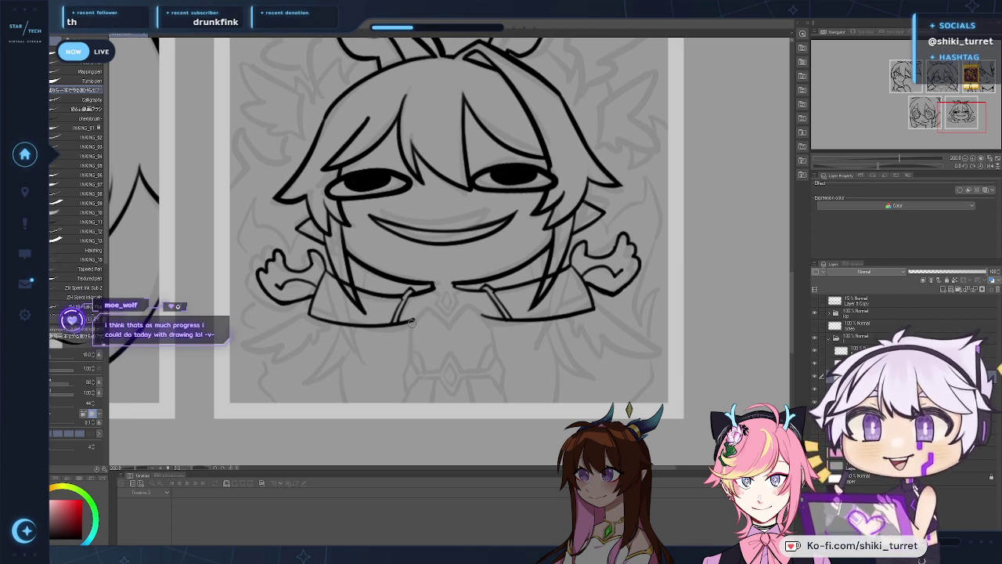
left_click_drag(410, 320, 407, 365)
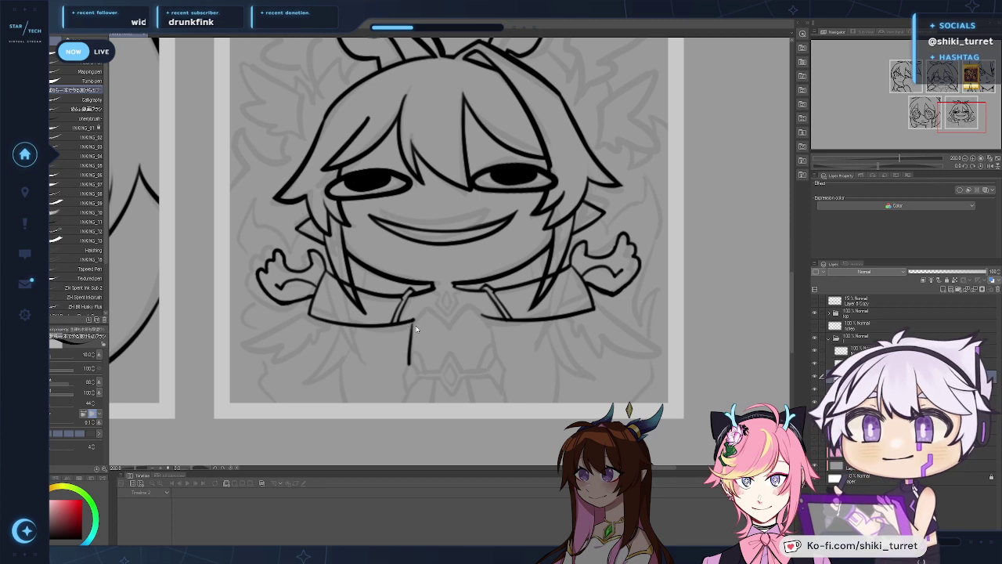
key("ctrl+z")
key("ctrl+z")
left_click_drag(413, 321, 409, 363)
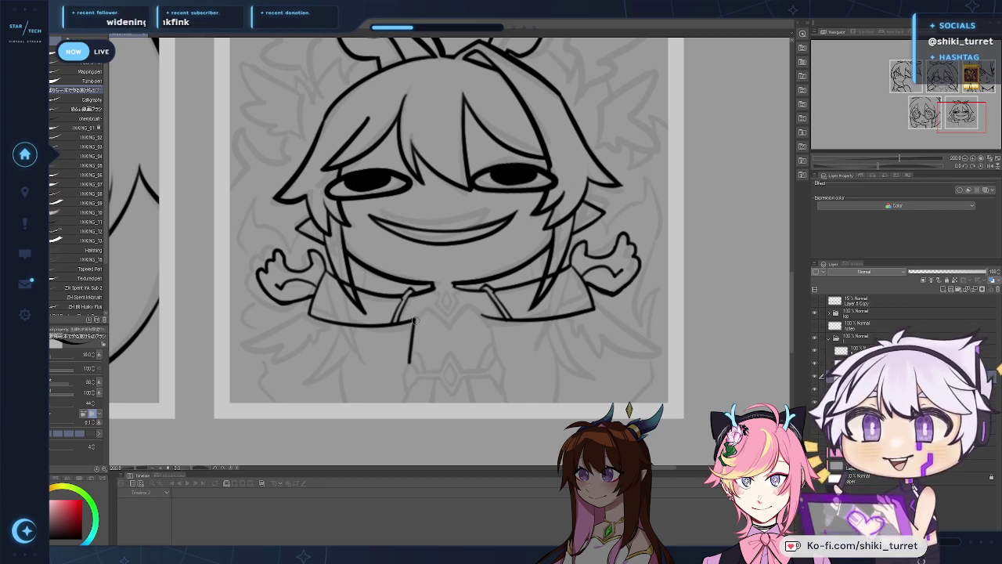
Step: Try a chest line beside the left sleeve, and undo it along with the torso side and shoulder strap strokes
mouse_move(415, 323)
left_mouse_down()
mouse_move(432, 303)
mouse_move(453, 323)
mouse_move(472, 299)
left_mouse_up()
key("ctrl+z")
key("ctrl+z")
key("ctrl+z")
key("ctrl+z")
key("ctrl+z")
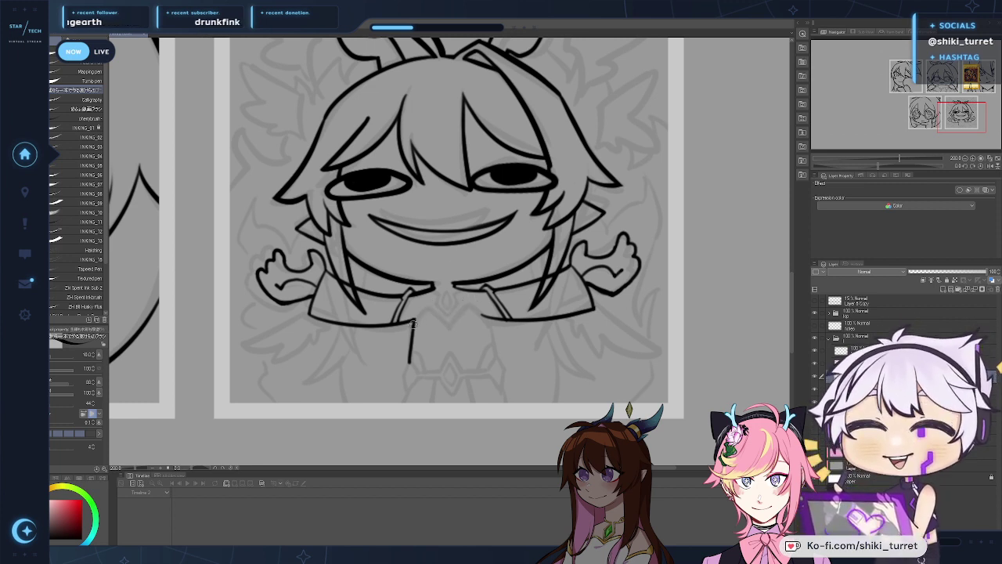
left_click_drag(414, 322, 433, 303)
key("ctrl+z")
key("ctrl+z")
key("ctrl+z")
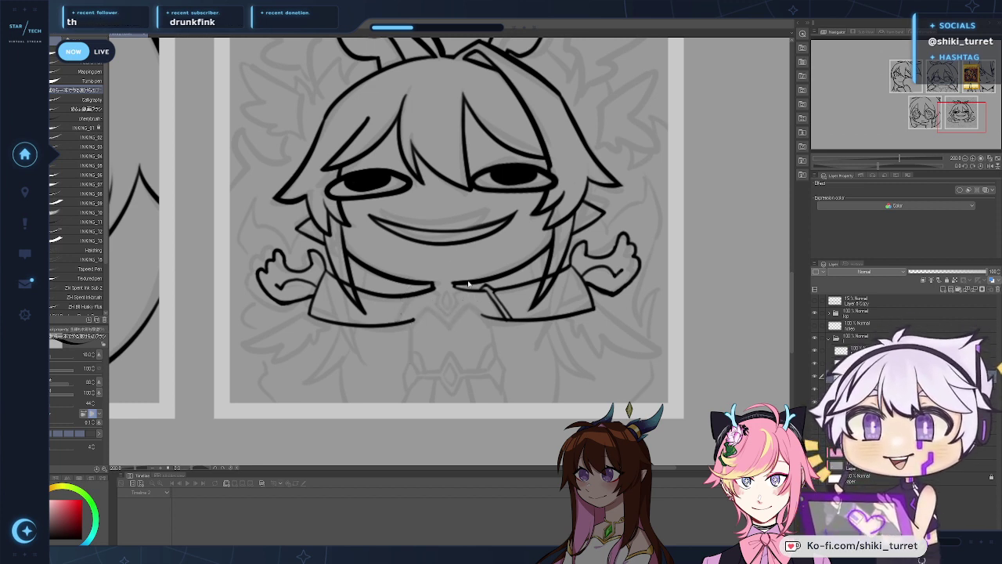
key("ctrl+z")
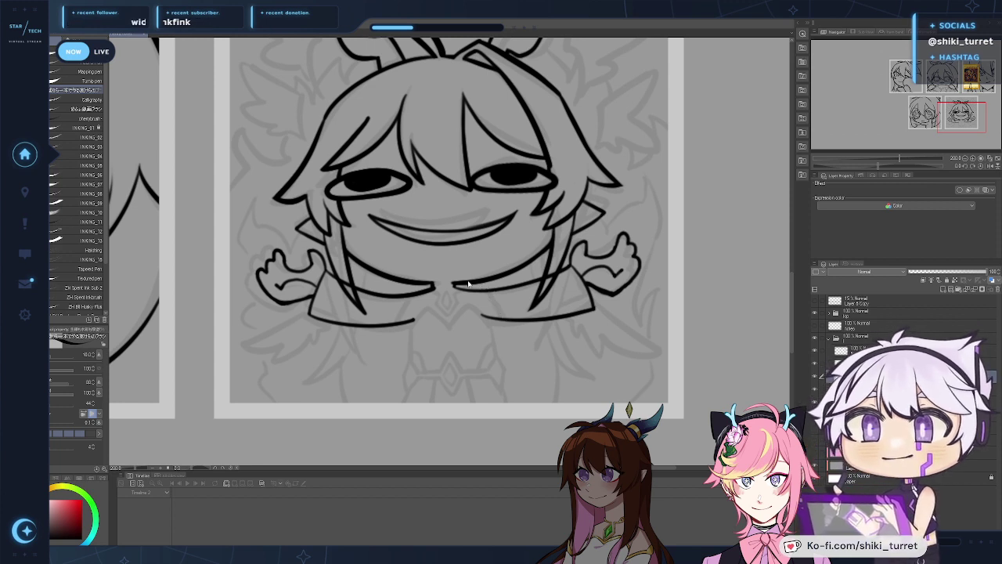
Step: Ink a single diagonal line across the right shoulder from the upper arm edge to the sleeve's lower edge
left_click_drag(484, 289, 509, 319)
key("ctrl+z")
key("ctrl+z")
key("ctrl+z")
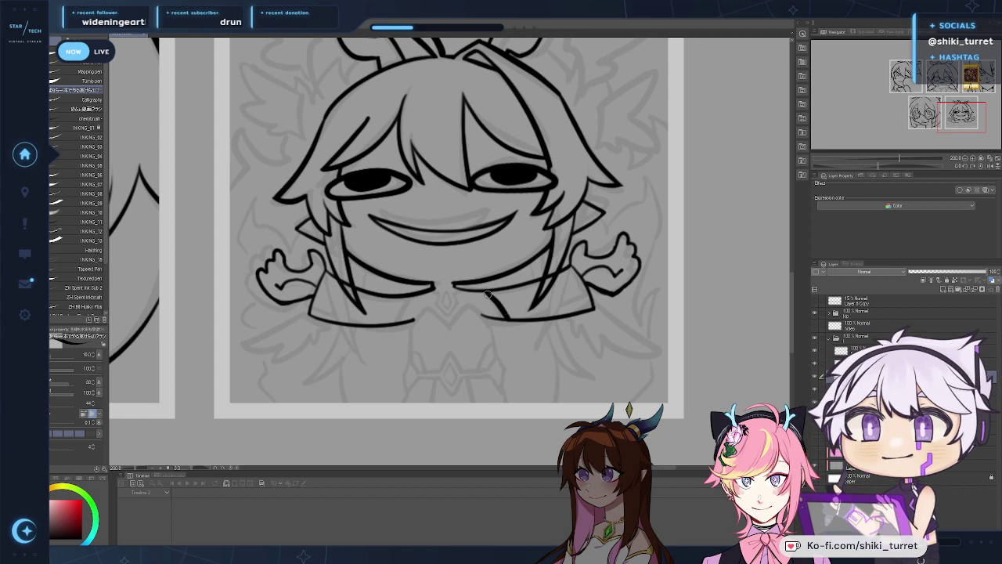
key("ctrl+z")
left_click_drag(483, 288, 509, 319)
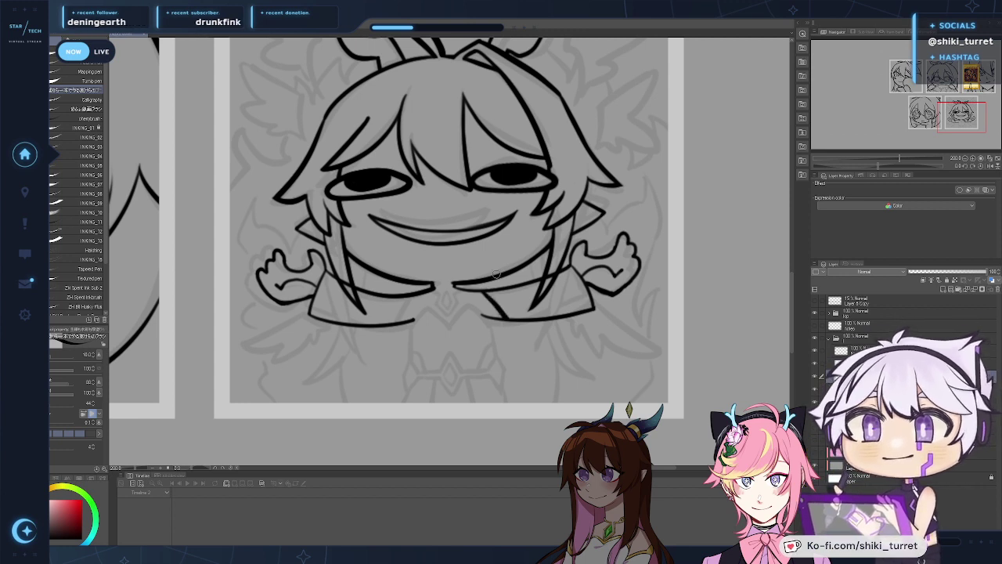
Step: Ink the matching single diagonal line across the left shoulder, redoing imprecise strokes
left_click_drag(393, 322, 411, 295)
key("ctrl+z")
key("ctrl+z")
key("ctrl+z")
key("ctrl+z")
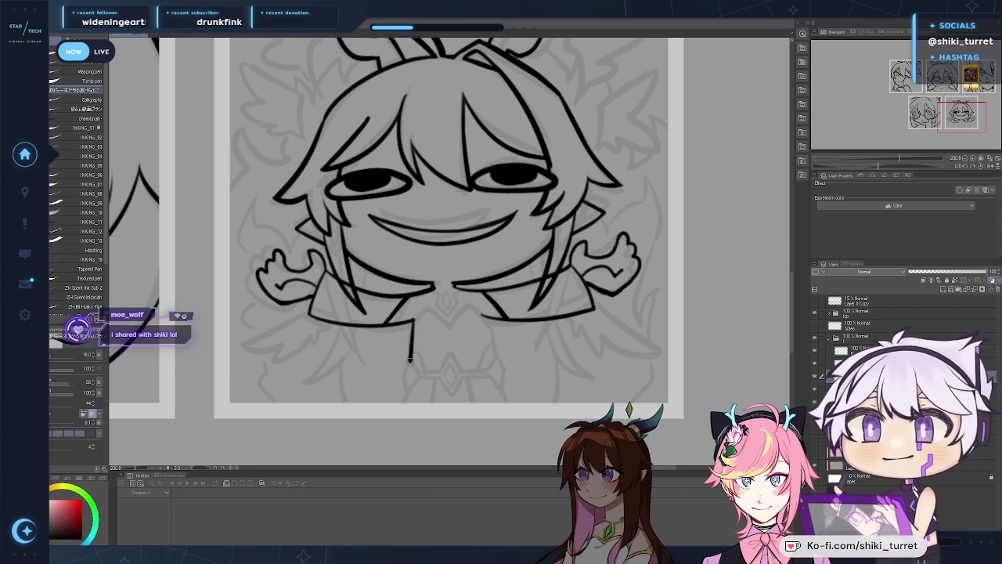
Step: Ink the left side of the torso from the sleeve down to the panel's lower frame
left_click_drag(414, 320, 411, 358)
key("ctrl+z")
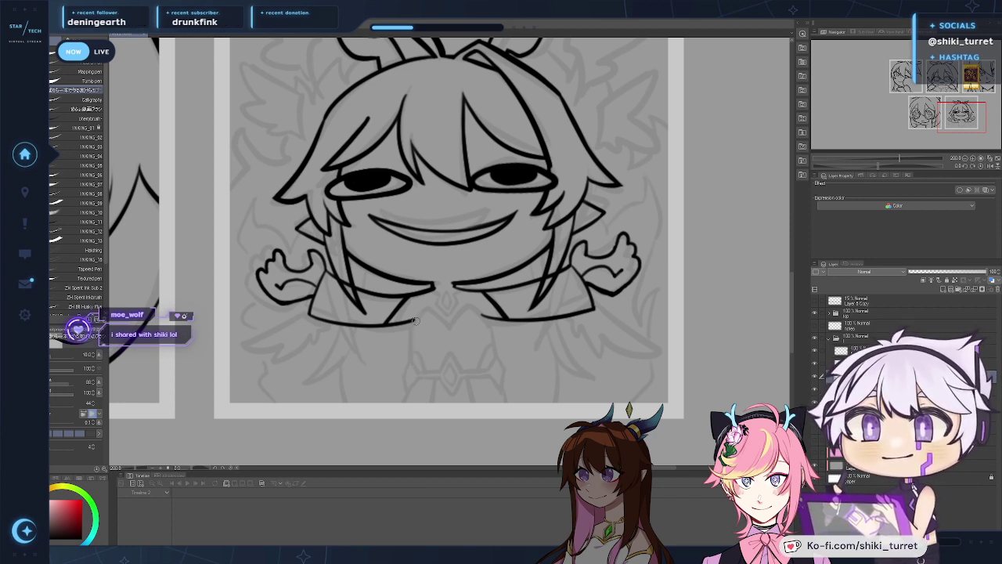
left_click_drag(414, 320, 404, 409)
key("ctrl+z")
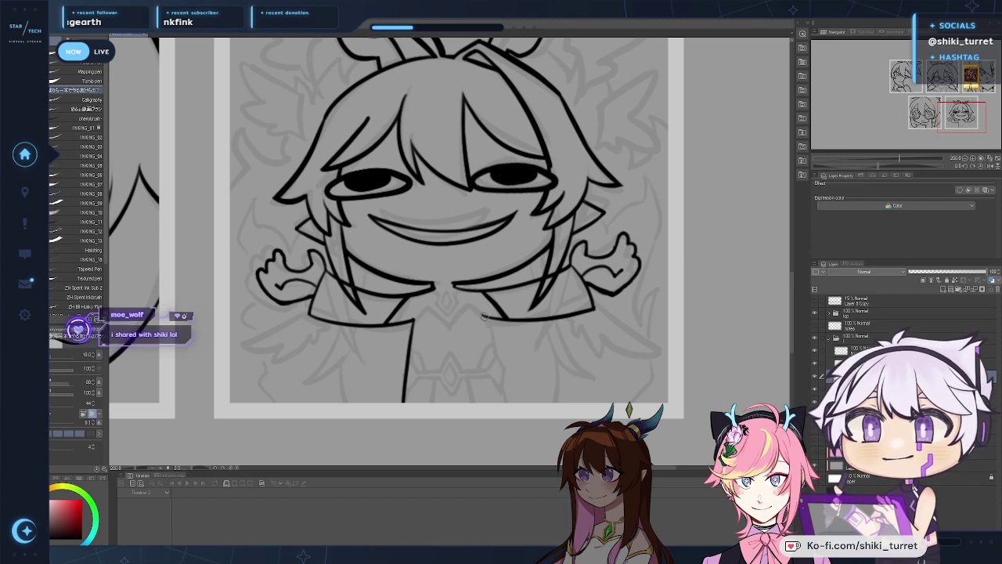
Step: Ink the right side of the torso from the sleeve down to the panel's lower frame, redoing imprecise strokes
key("ctrl+z")
left_click_drag(484, 318, 510, 419)
key("ctrl+z")
left_click_drag(485, 317, 505, 404)
key("ctrl+z")
left_click_drag(485, 317, 503, 397)
key("ctrl+z")
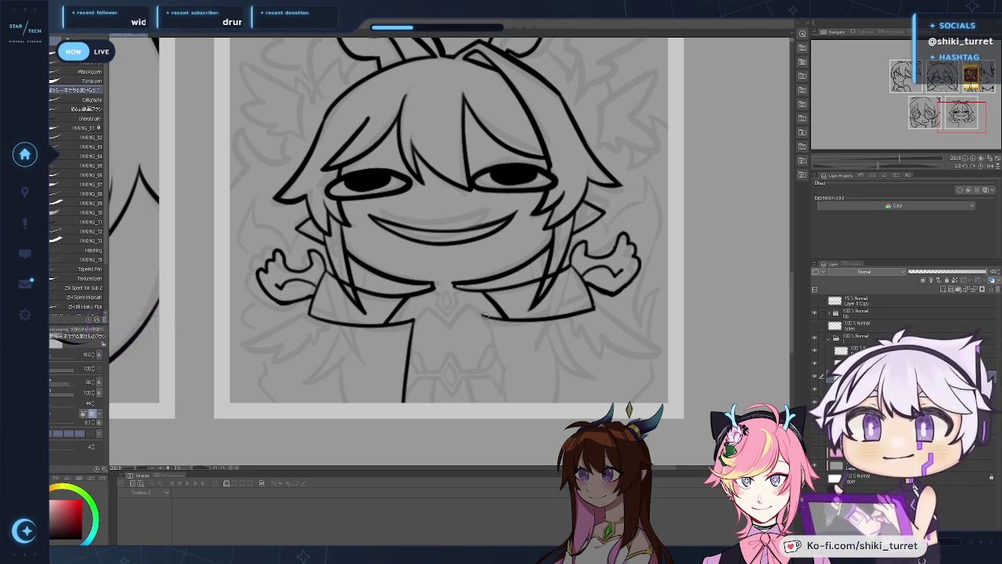
key("ctrl+z")
left_click_drag(482, 313, 502, 401)
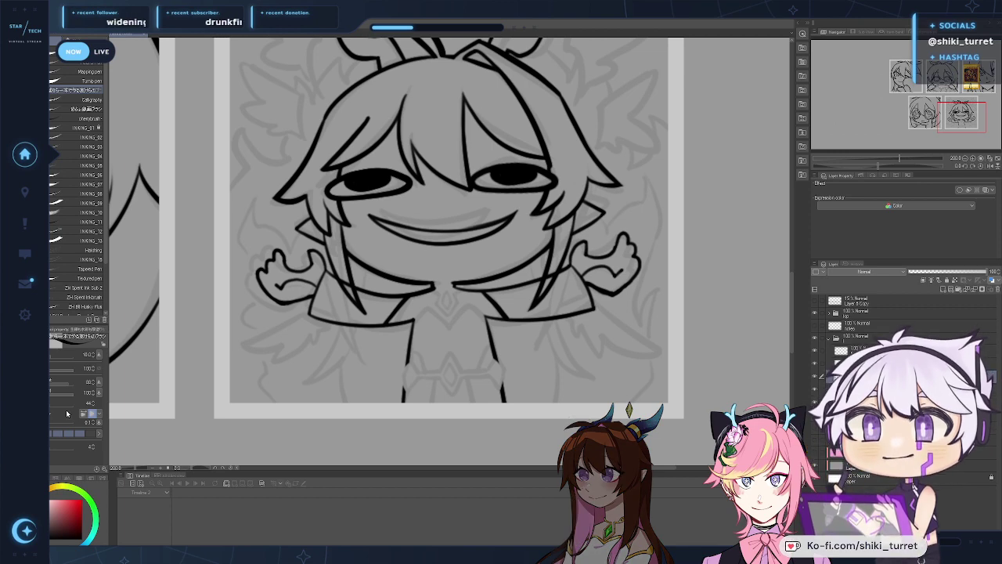
Step: Ink the left waist edge and the horizontal lower edge of the belt, redoing the uneven belt stroke
left_click_drag(654, 297, 647, 310)
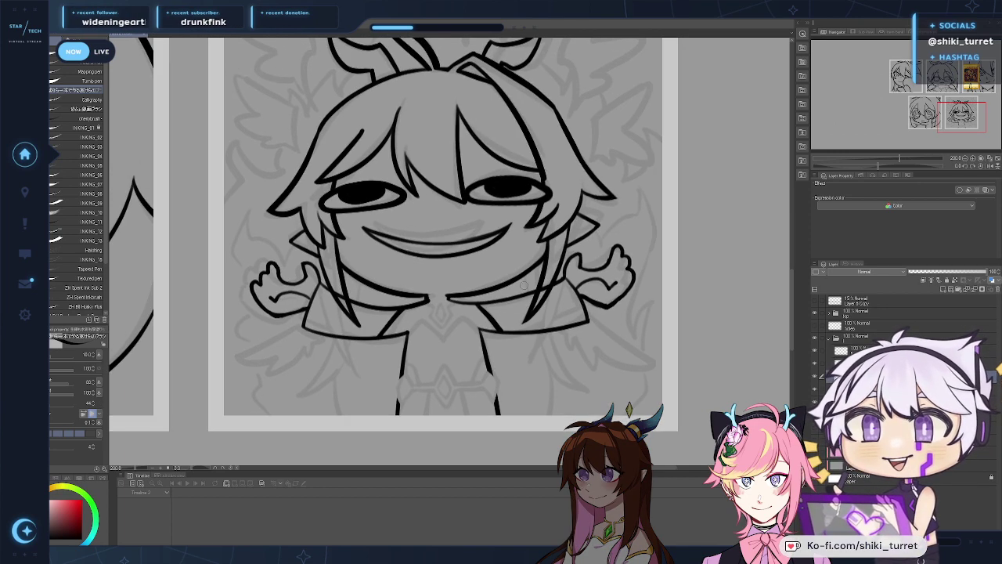
key("ctrl+z")
left_click_drag(403, 374, 398, 404)
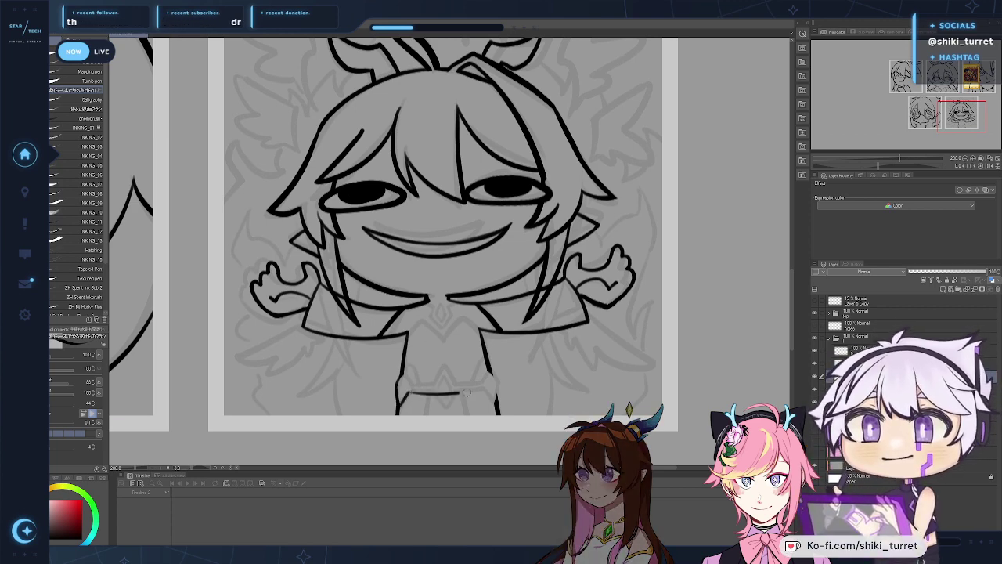
left_click_drag(467, 393, 492, 391)
key("ctrl+z")
left_click_drag(407, 391, 448, 391)
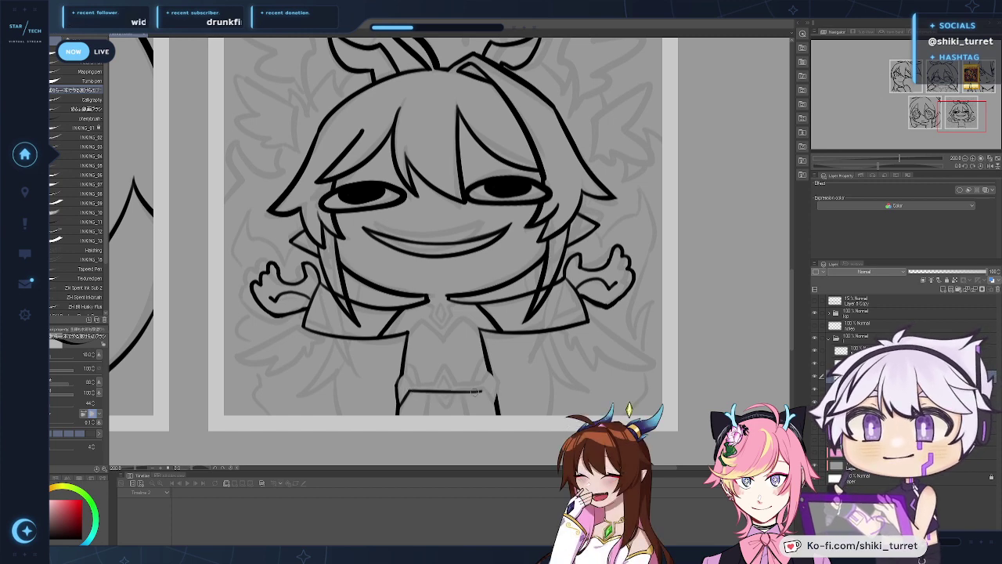